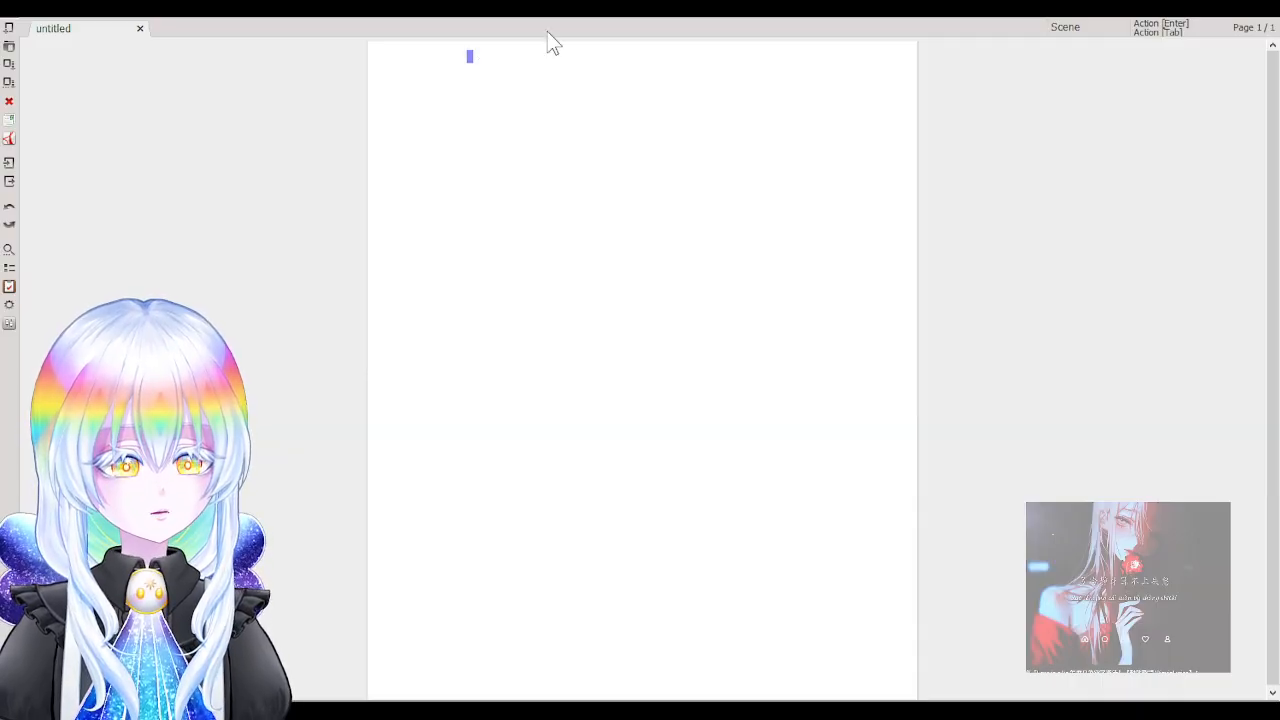
# Cycle the empty first line's element type between Action and Character, ending on Action.
pyautogui.press('Tab')
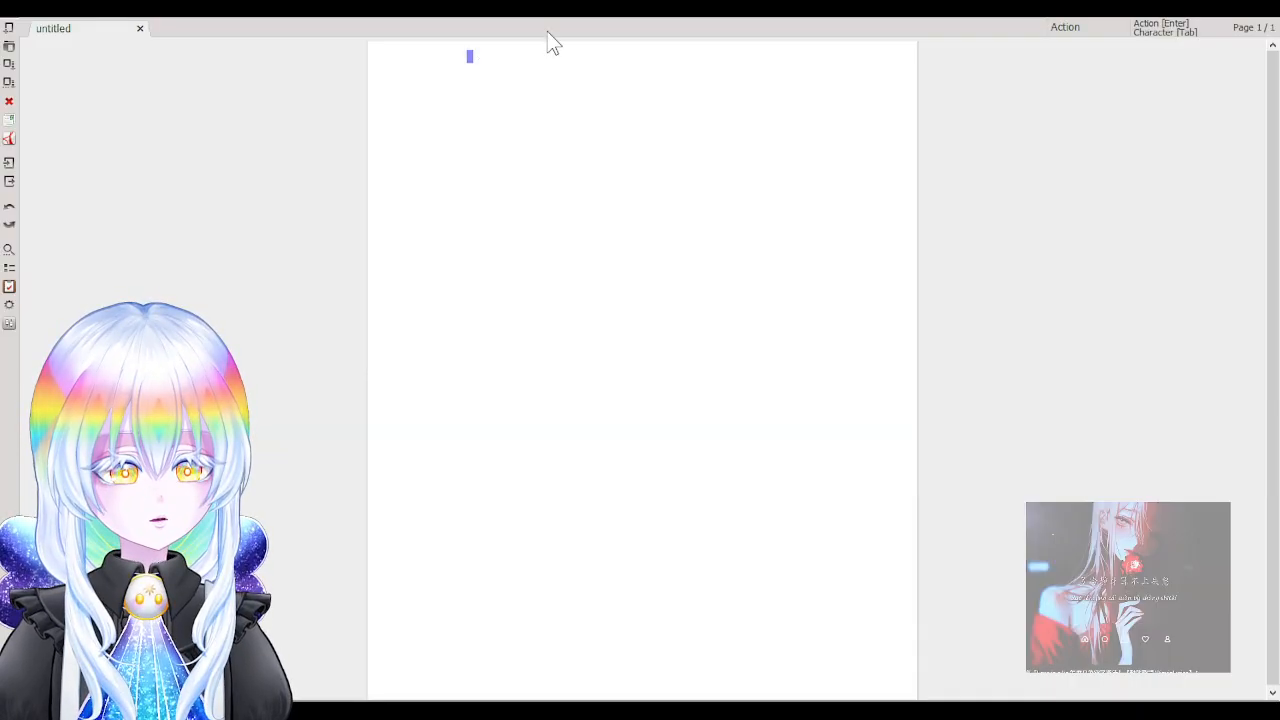
pyautogui.press('Tab')
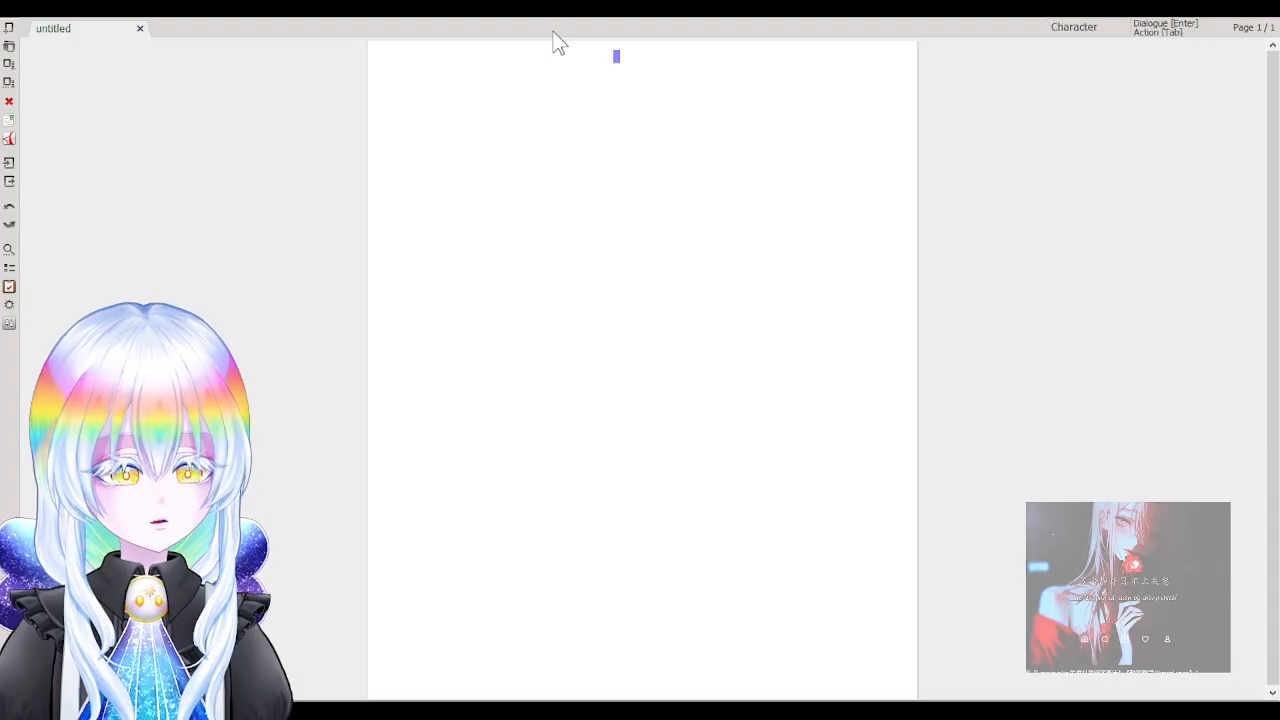
pyautogui.press('Tab')
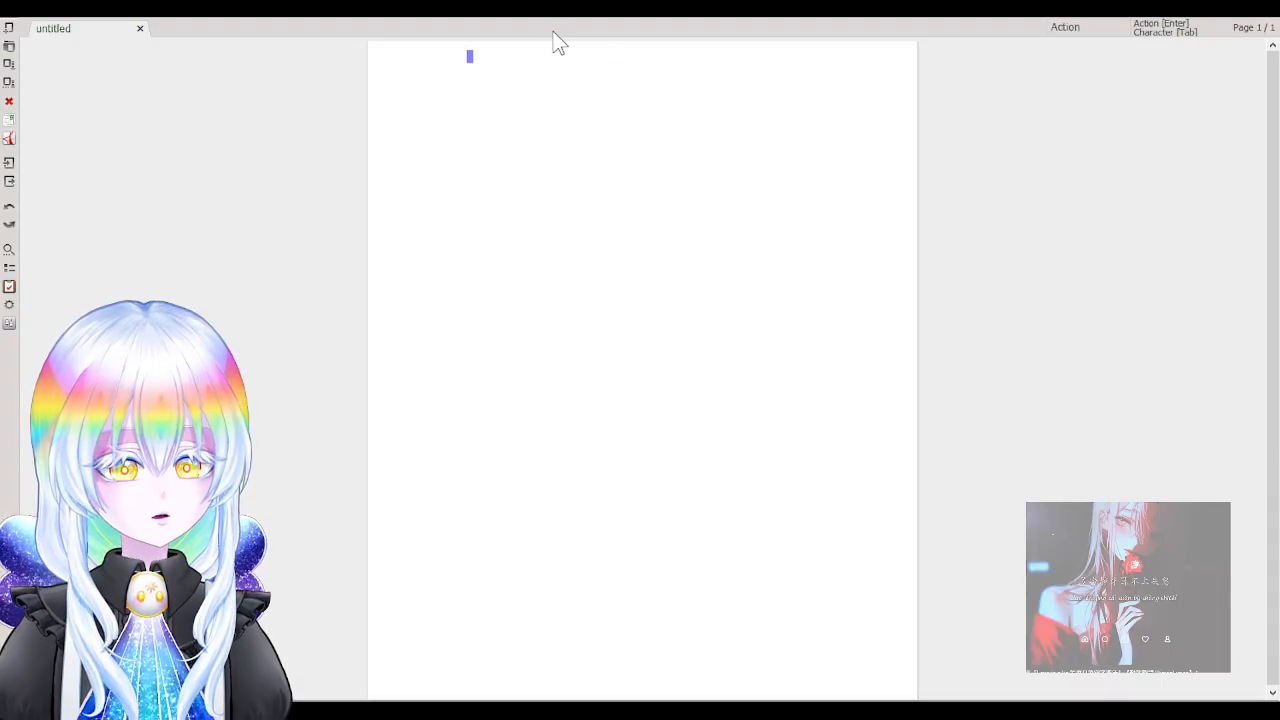
pyautogui.press('Tab')
pyautogui.press('Tab')
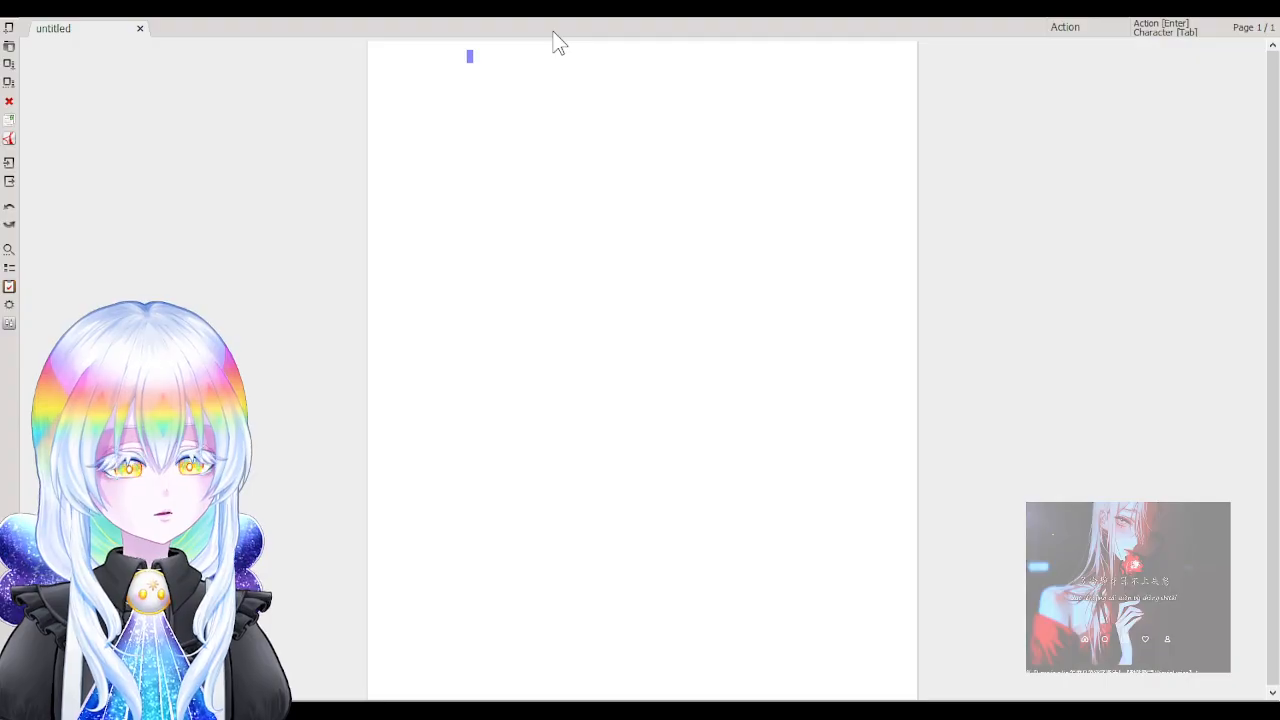
pyautogui.press('Tab')
pyautogui.press('Tab')
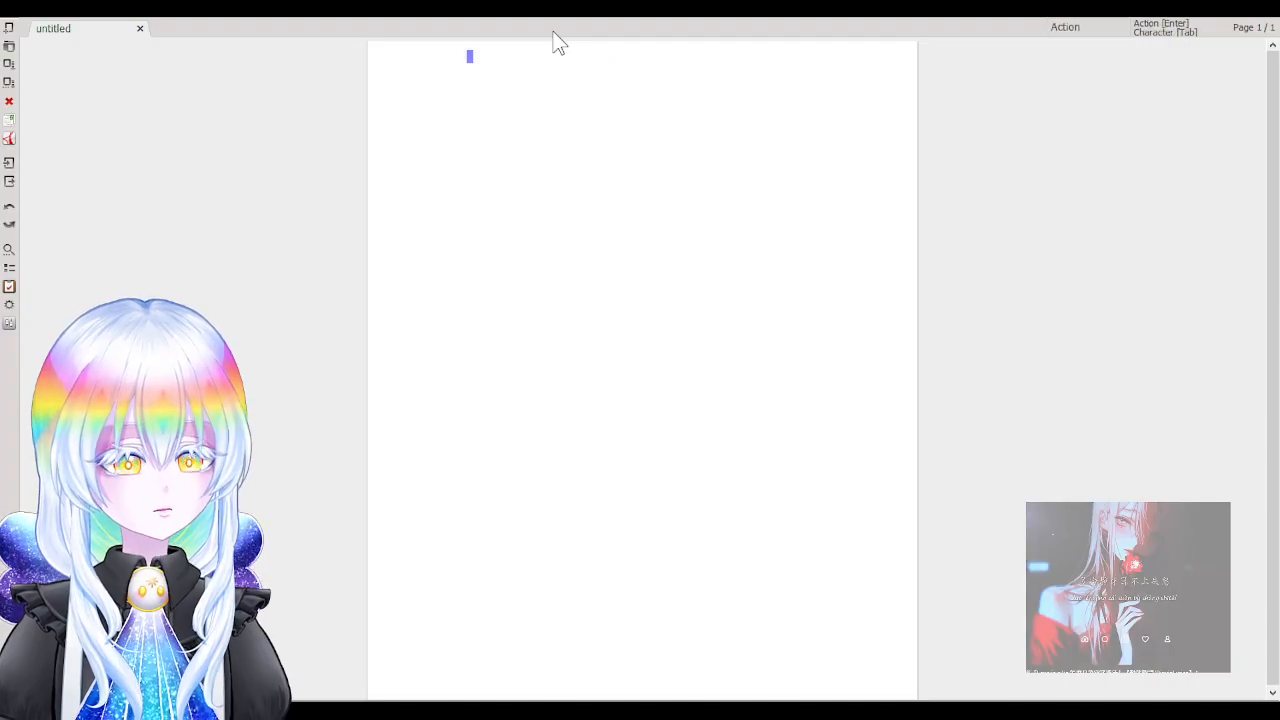
pyautogui.press('Tab')
pyautogui.press('Tab')
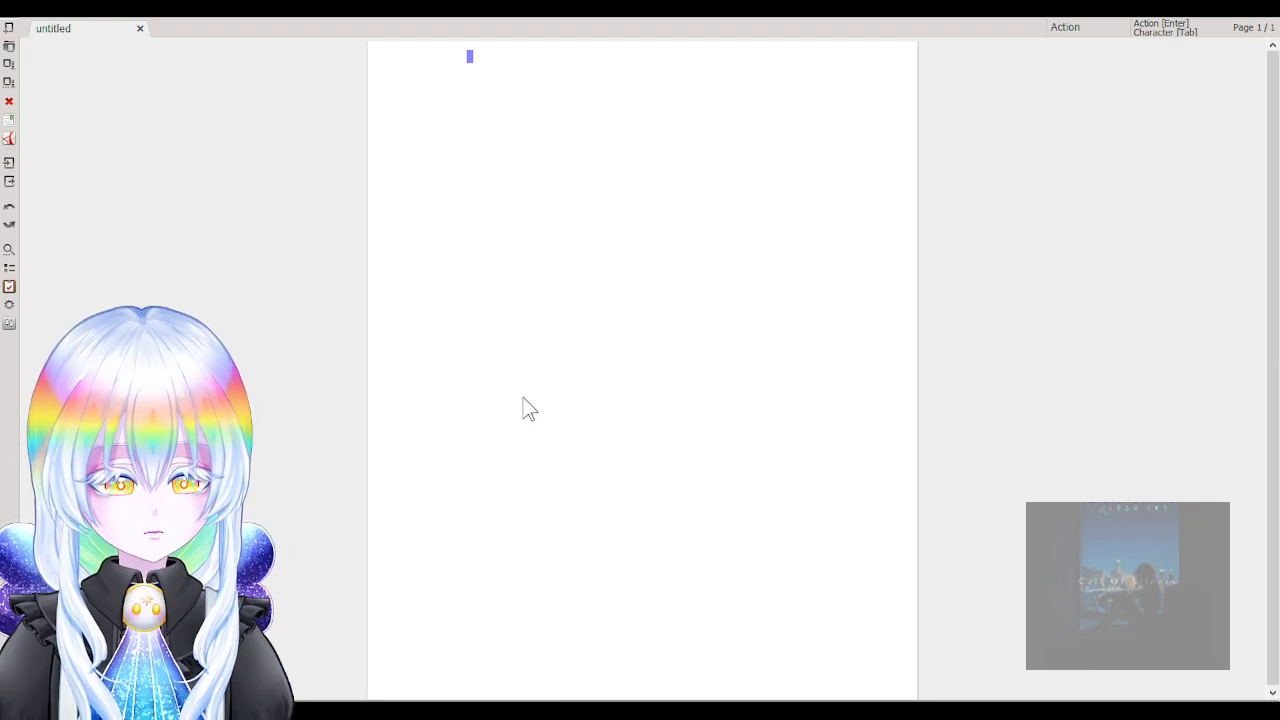
# Write the scene heading "INT. ROOM", expand it to "INT. DIORAMA BOX ROOM" and start an action line below.
pyautogui.write('INT')
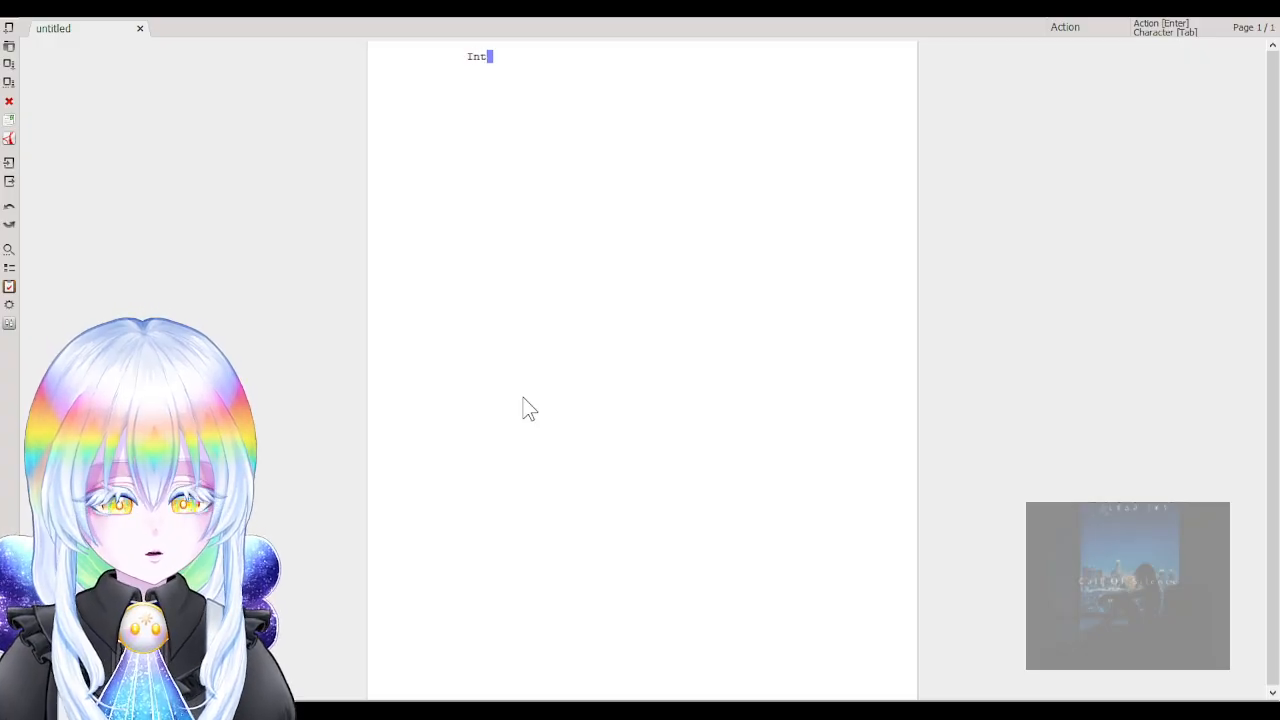
pyautogui.write('. ROOM')
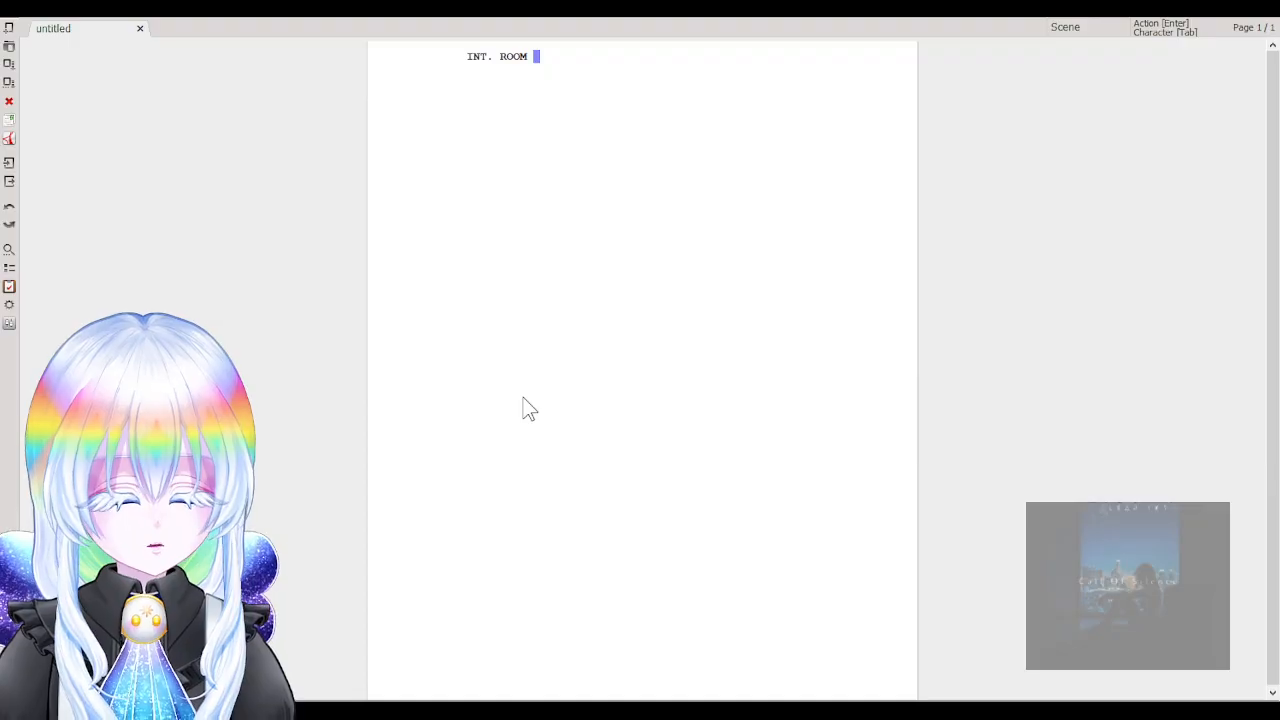
pyautogui.press('Left')
pyautogui.press('Left')
pyautogui.press('Left')
pyautogui.press('Left')
pyautogui.press('Left')
pyautogui.write('DIORAMA ')
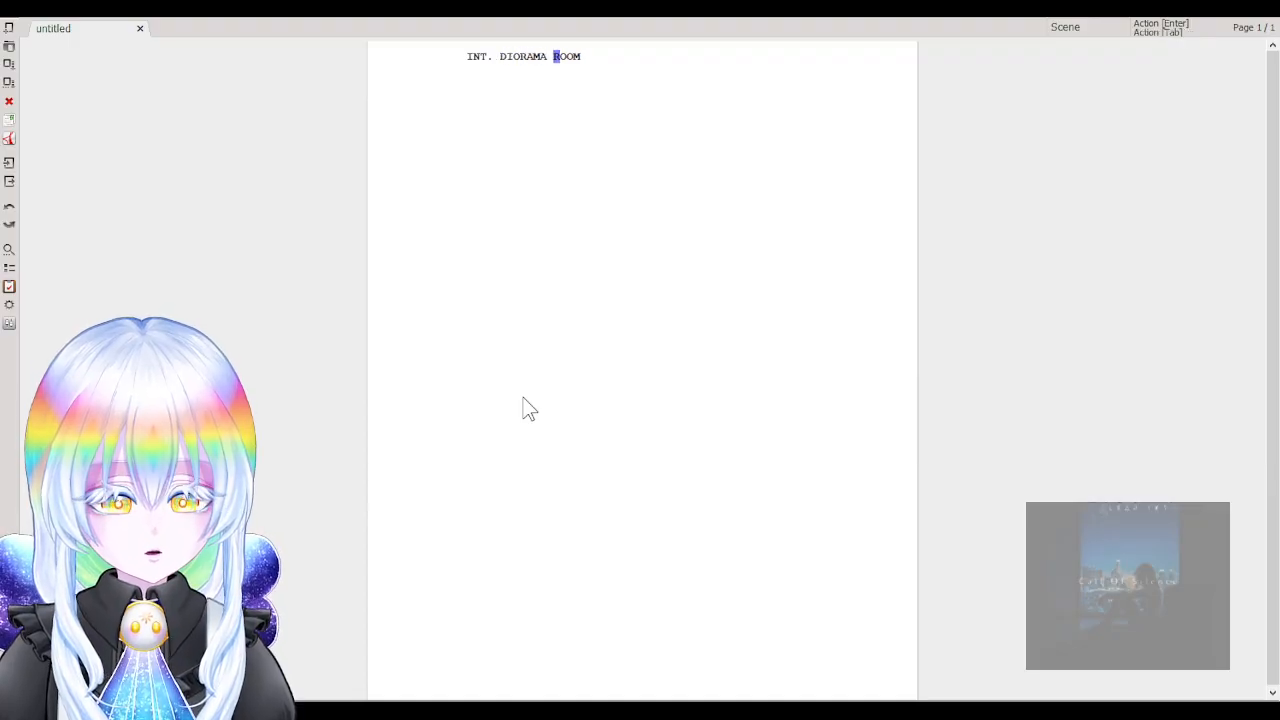
pyautogui.write('BOX')
pyautogui.press('Right')
pyautogui.press('Right')
pyautogui.press('Right')
pyautogui.press('Right')
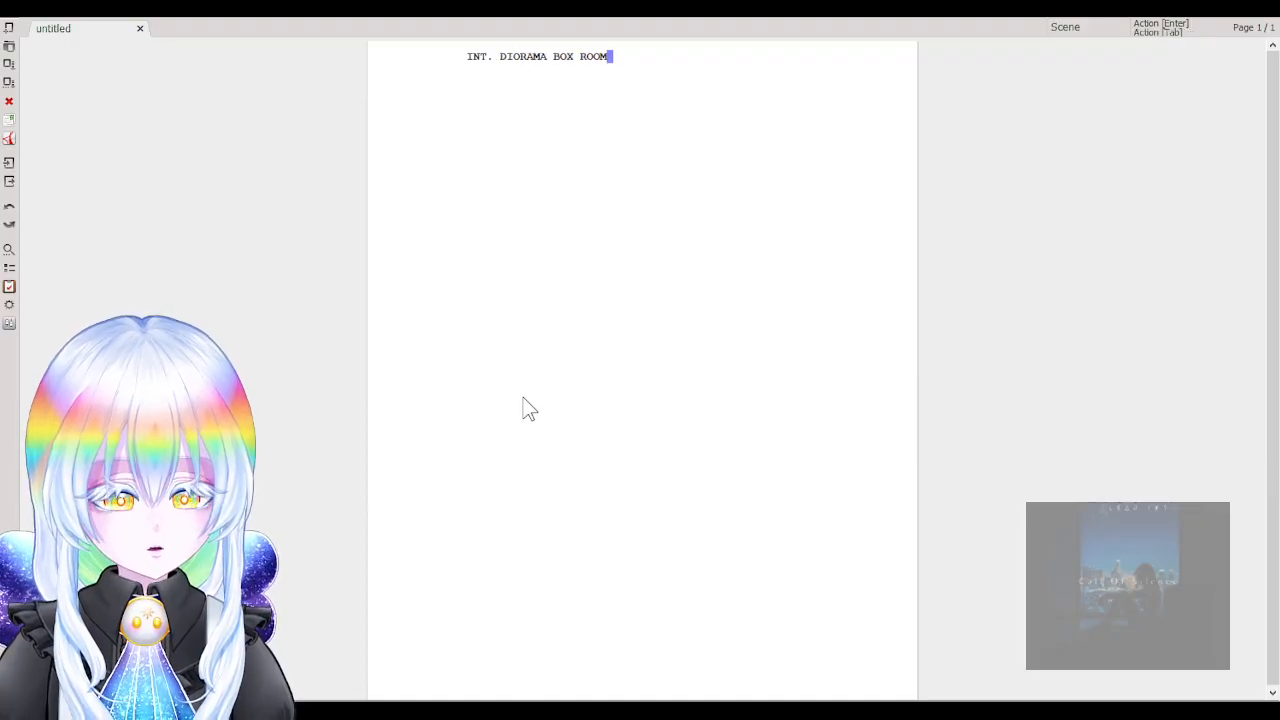
pyautogui.press('Return')
pyautogui.press('BackSpace')
pyautogui.press('Return')
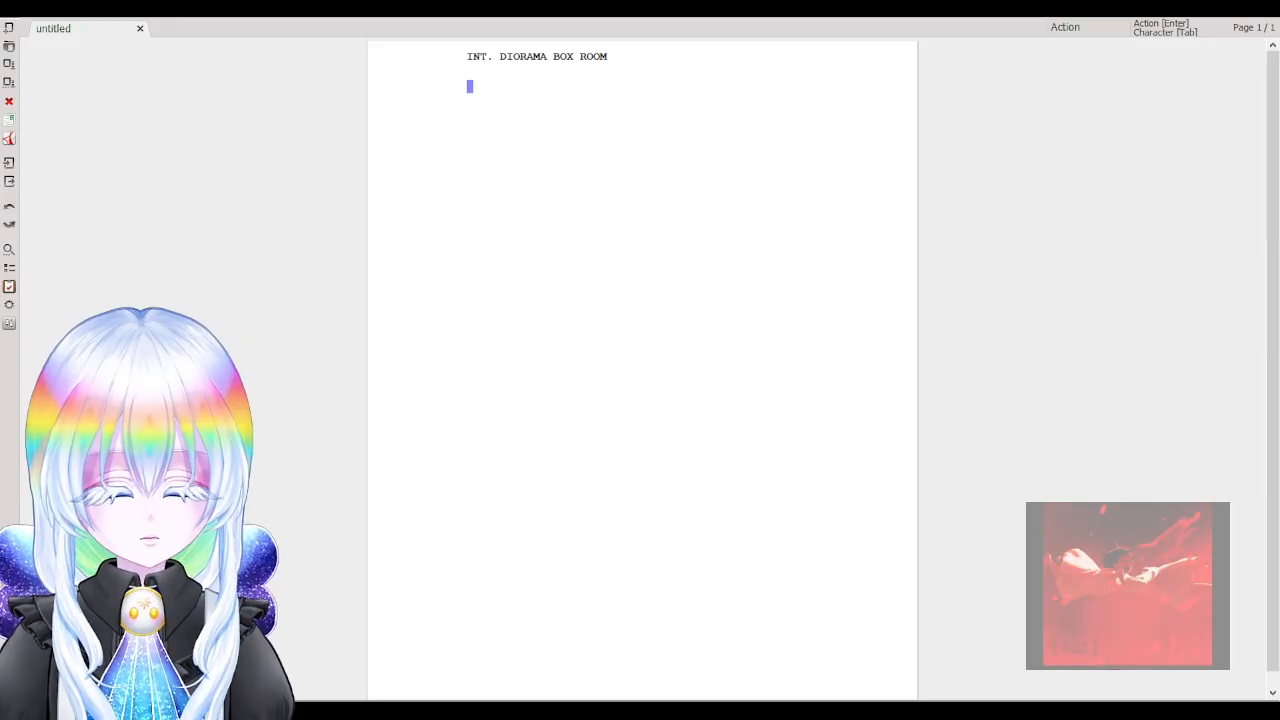
# Append "- NIGHT" to the end of the scene heading and move on to the action line beneath it.
pyautogui.click(629, 57)
pyautogui.write('- ')
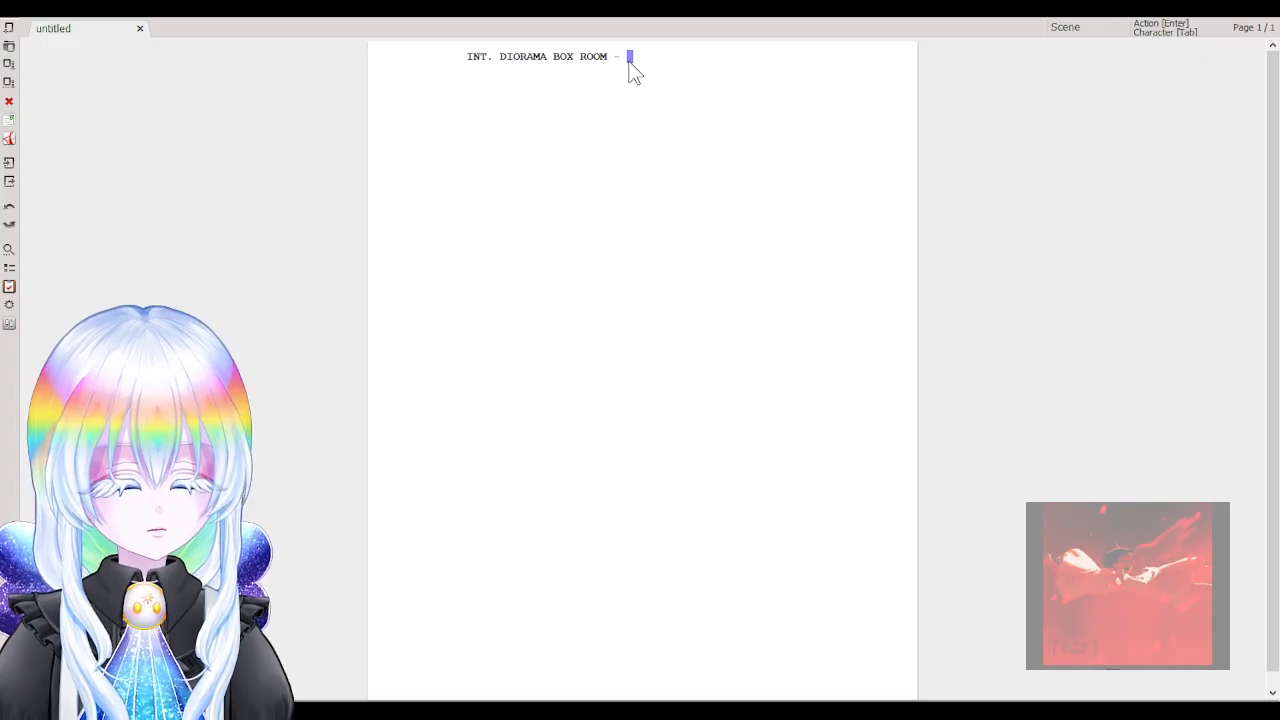
pyautogui.write('NIGHT')
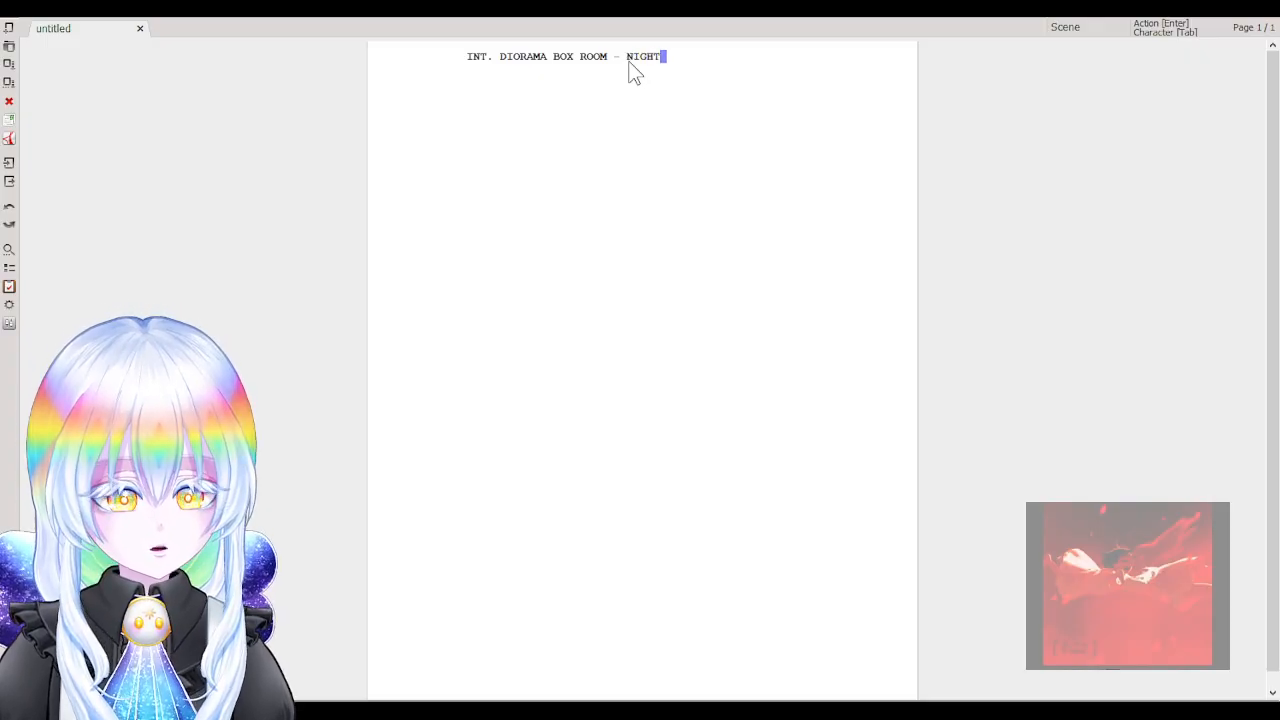
pyautogui.press('Return')
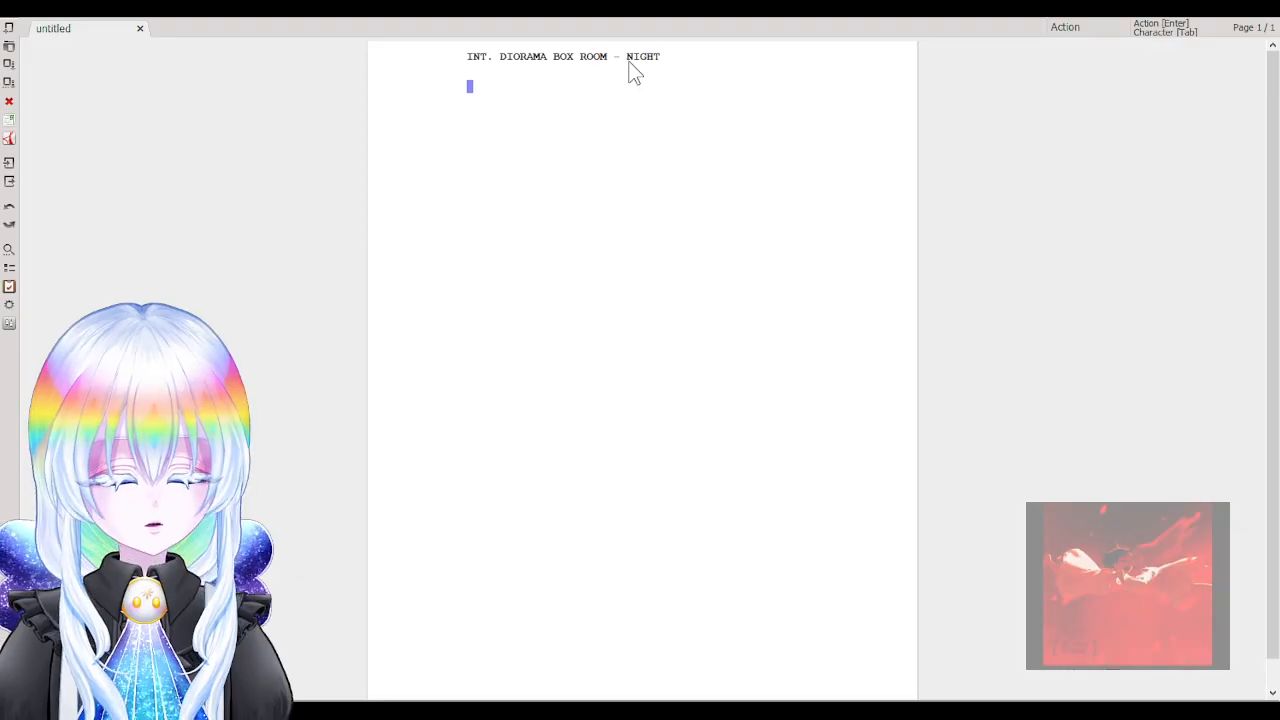
# Toggle the empty line under the scene heading between the Character and Action element types.
pyautogui.click(695, 60)
pyautogui.click(638, 80)
pyautogui.press('Tab')
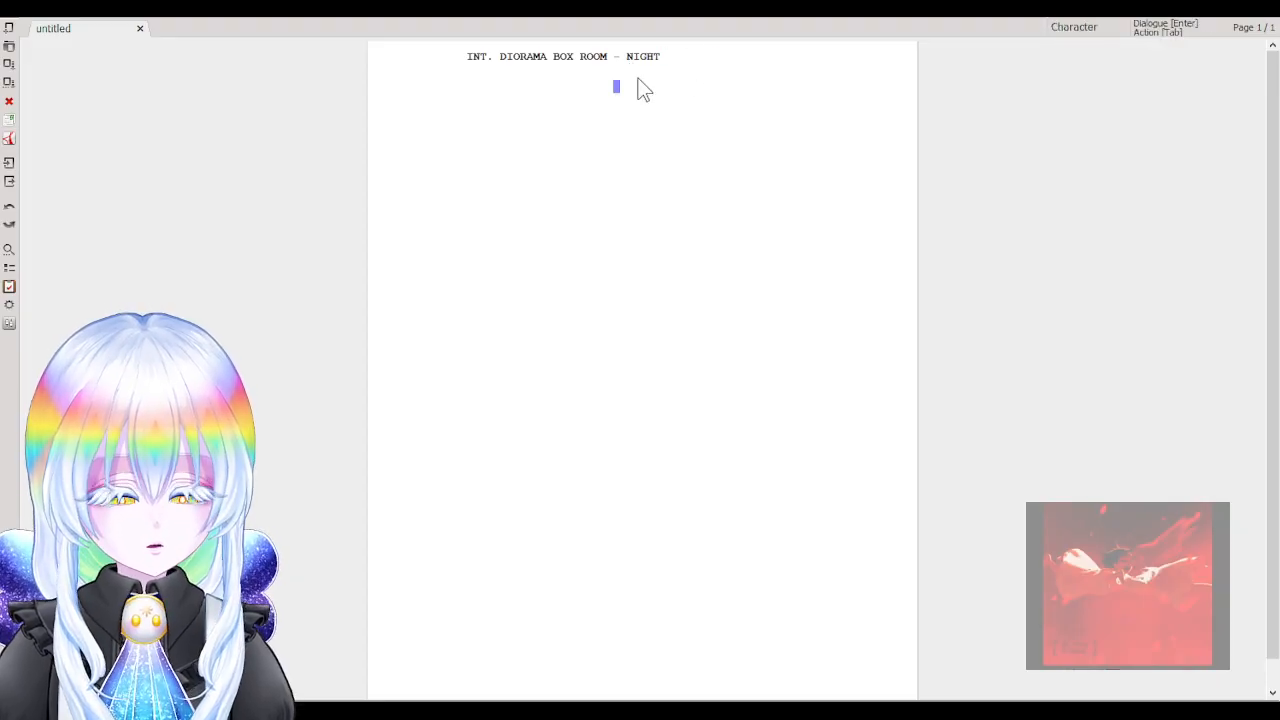
pyautogui.press('Tab')
pyautogui.press('Tab')
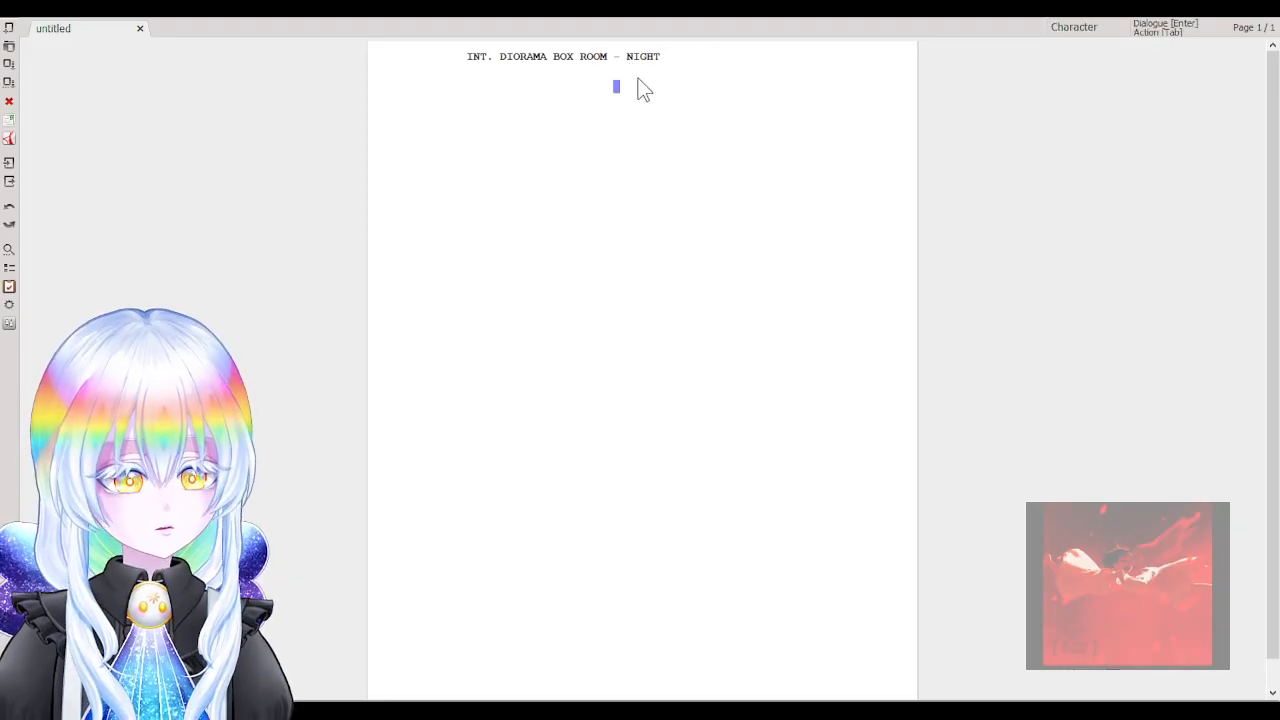
pyautogui.press('Tab')
pyautogui.click(688, 58)
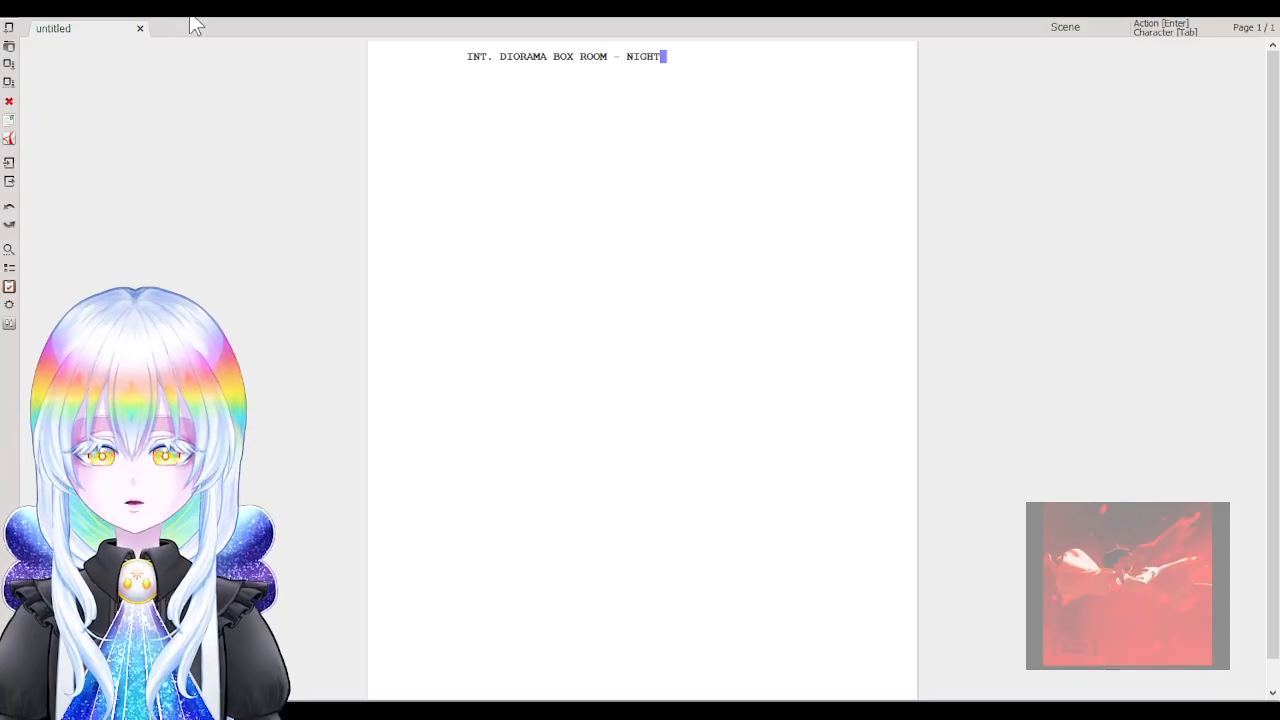
pyautogui.press('Return')
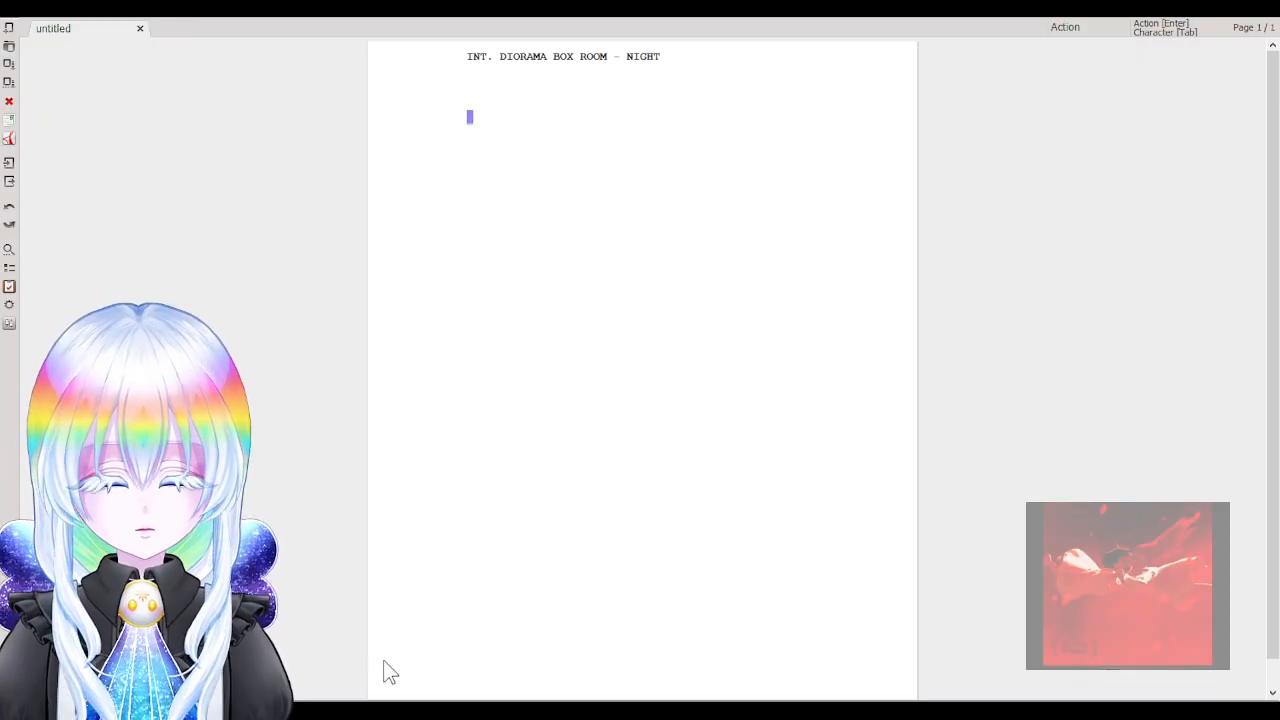
pyautogui.click(481, 92)
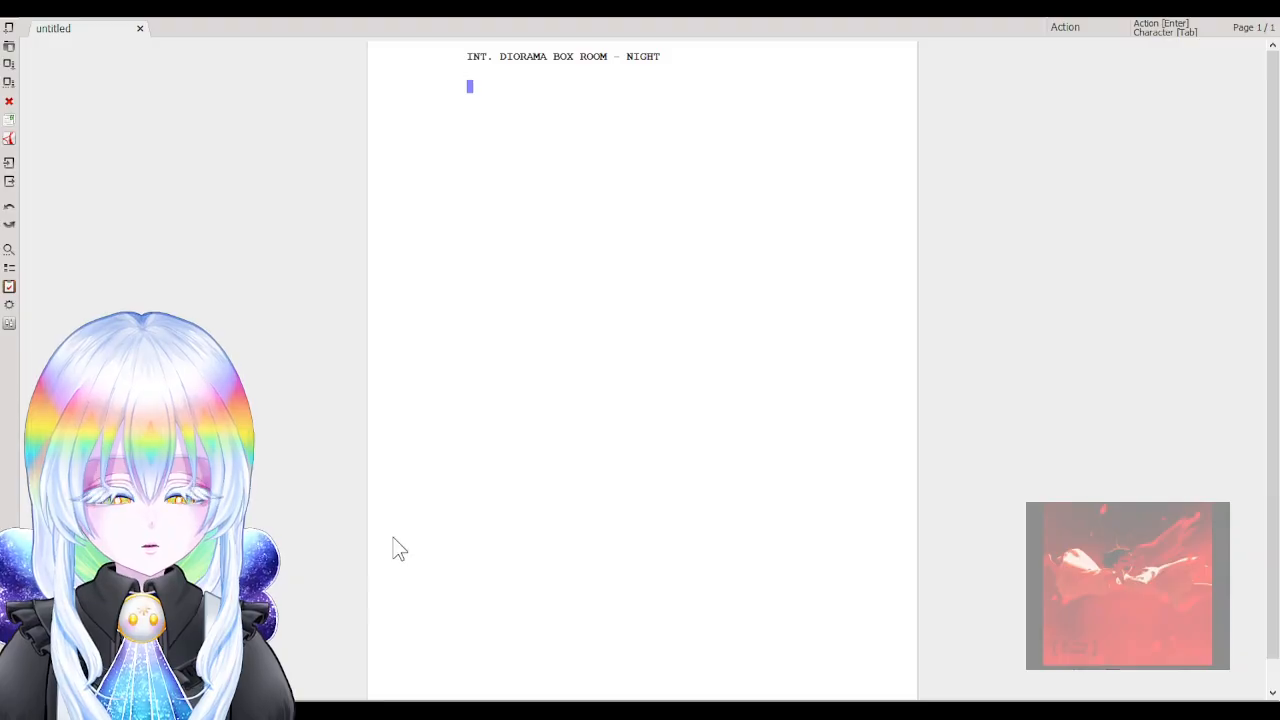
pyautogui.write('The')
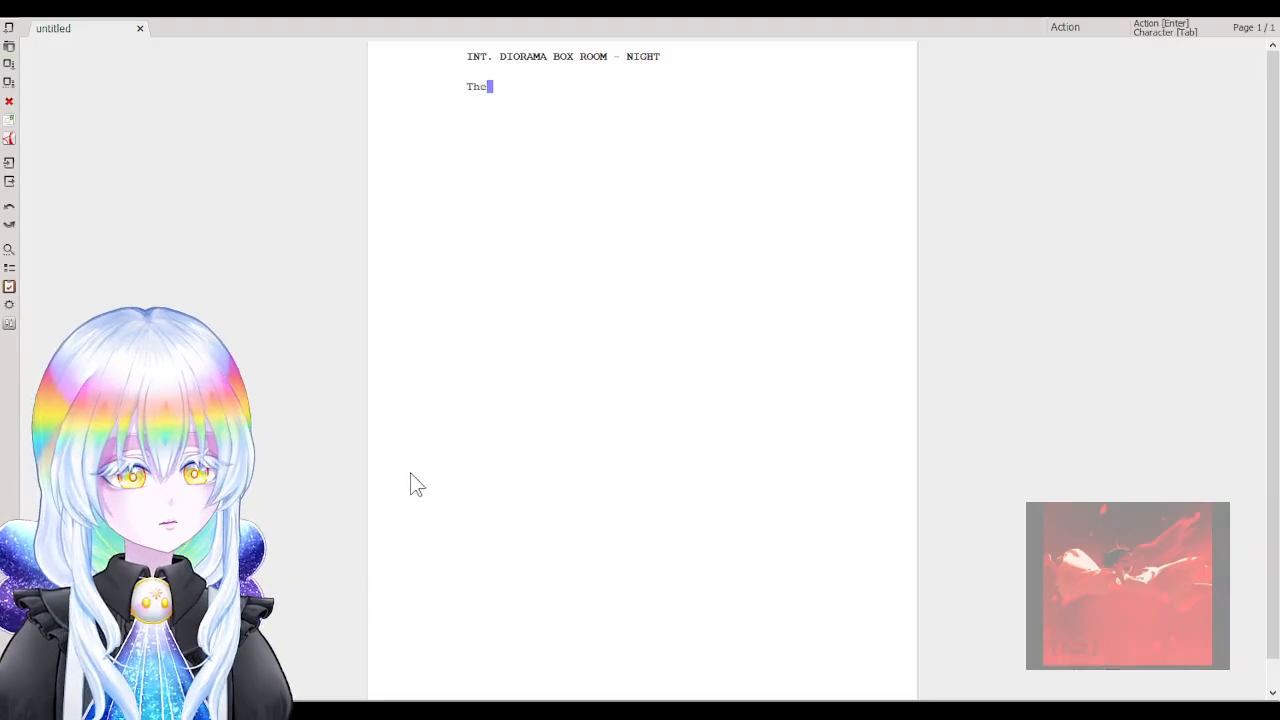
pyautogui.press('BackSpace')
pyautogui.press('BackSpace')
pyautogui.press('BackSpace')
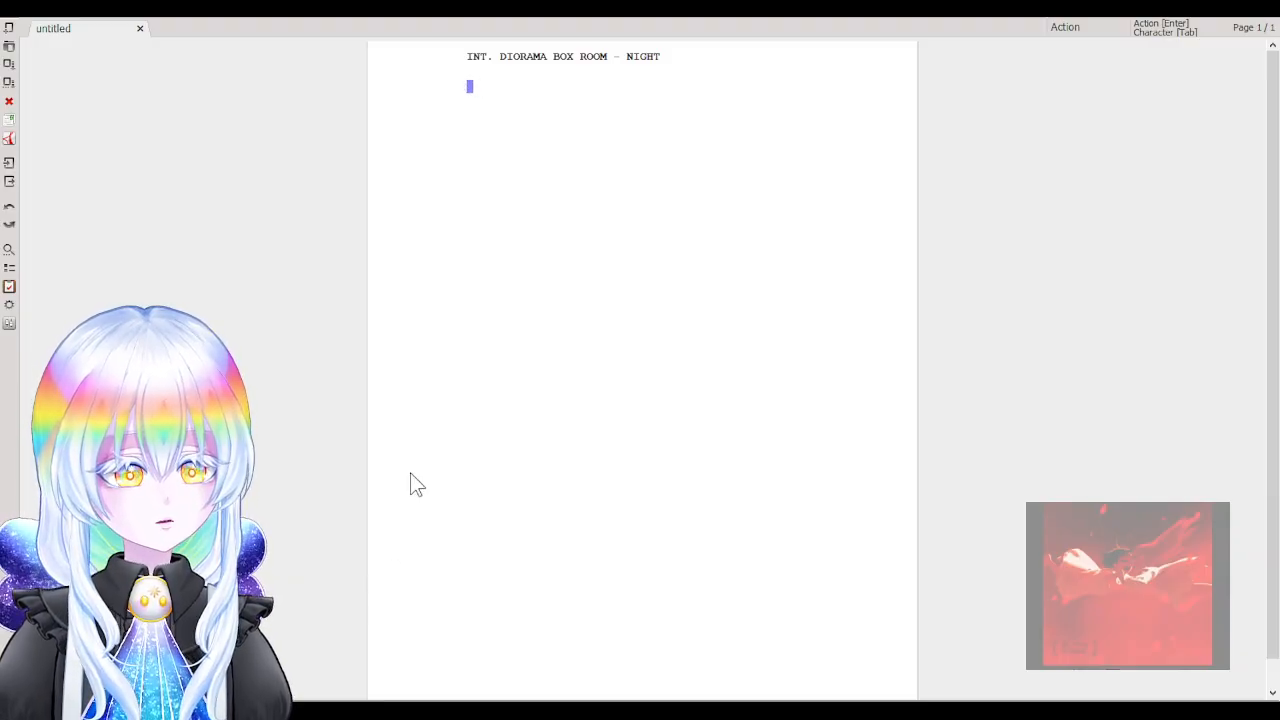
pyautogui.press('BackSpace')
pyautogui.press('Return')
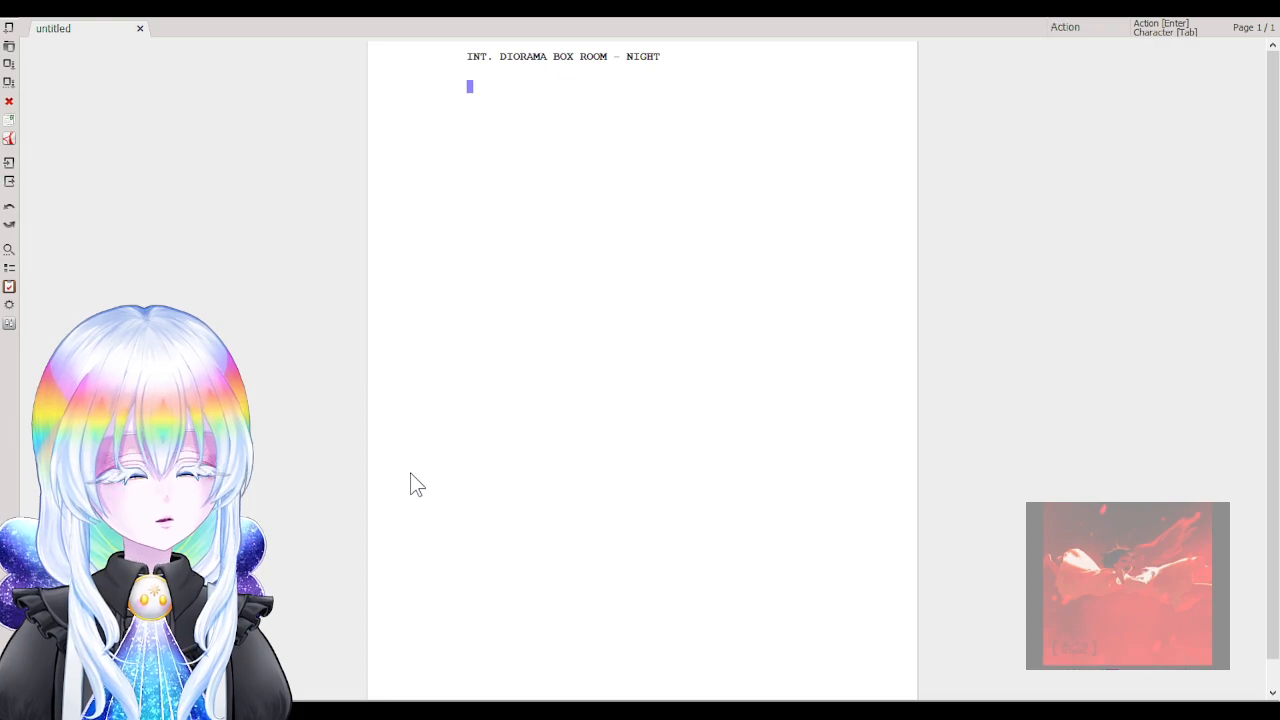
# Write the action text "A cat appears, a tabby one from the misty magic :" under the scene heading.
pyautogui.write('A c')
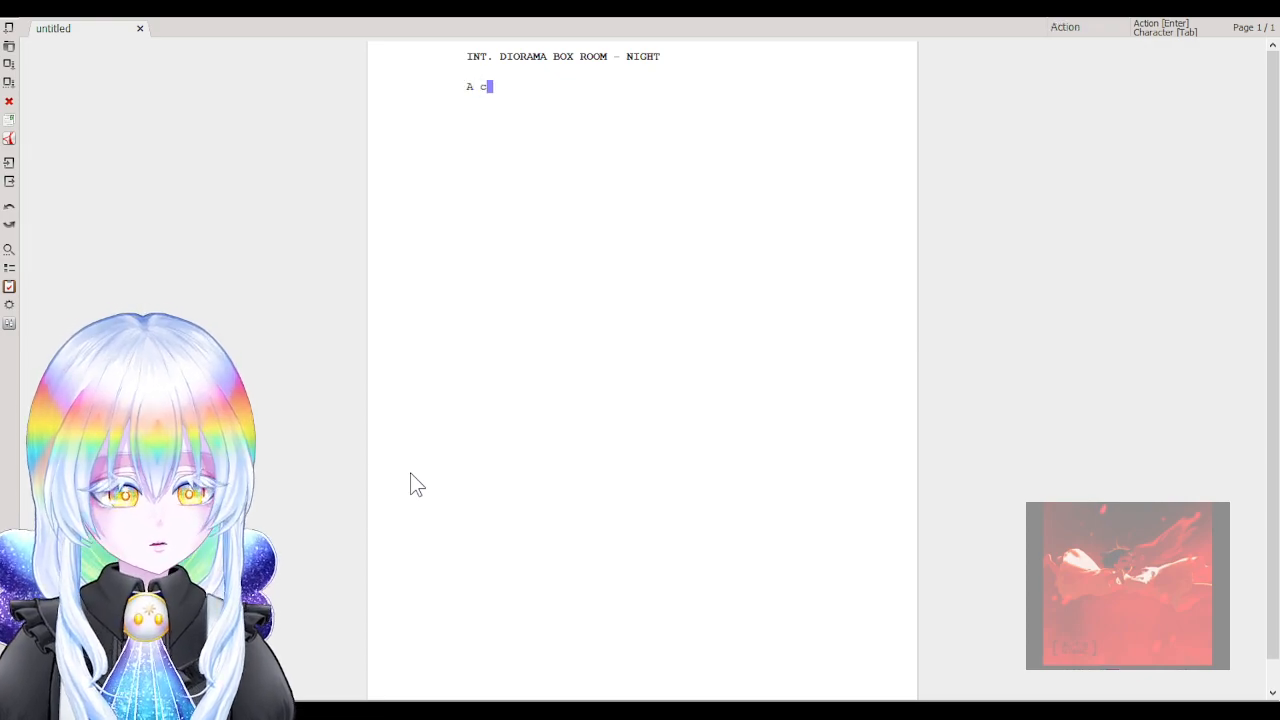
pyautogui.write('at')
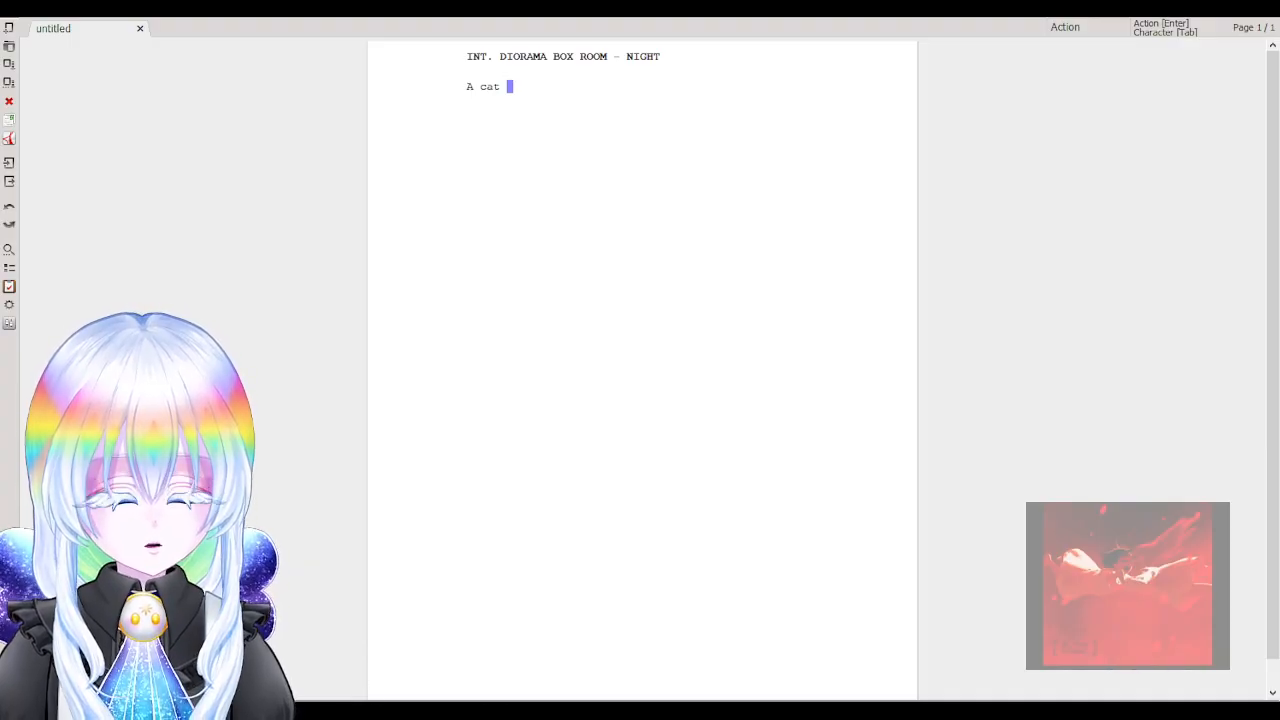
pyautogui.write('appear')
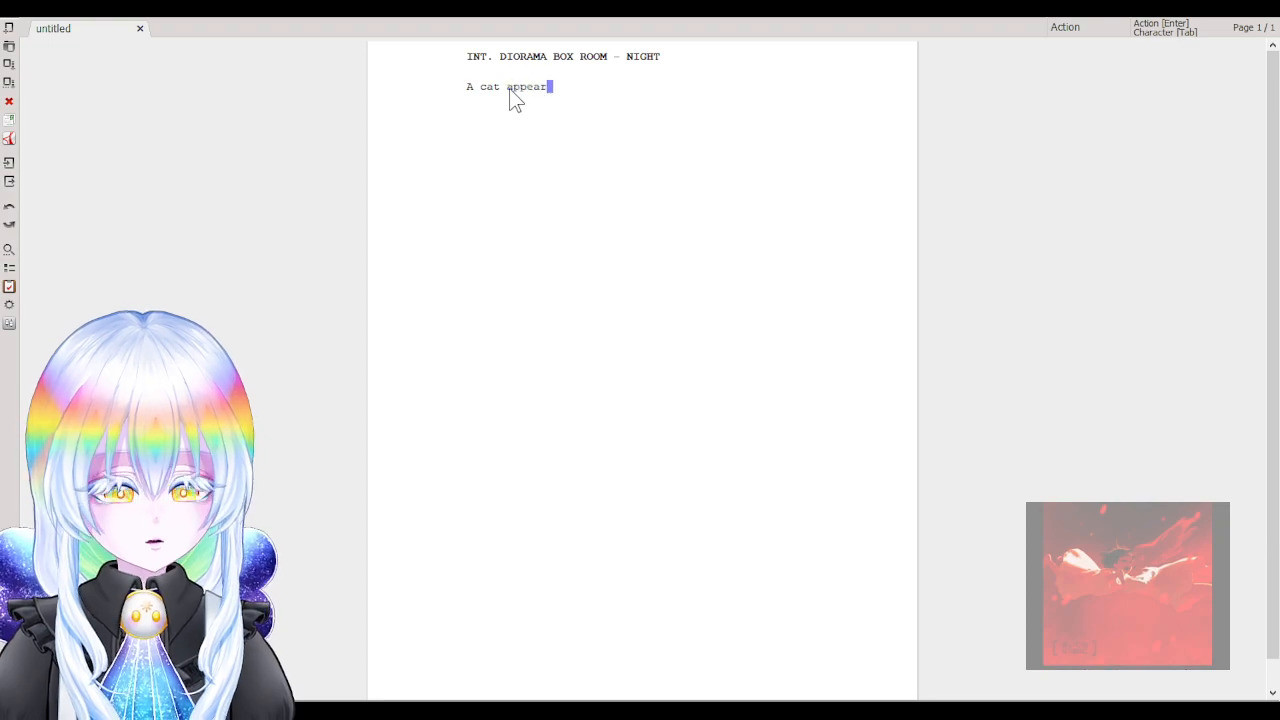
pyautogui.write('s, a tabby on')
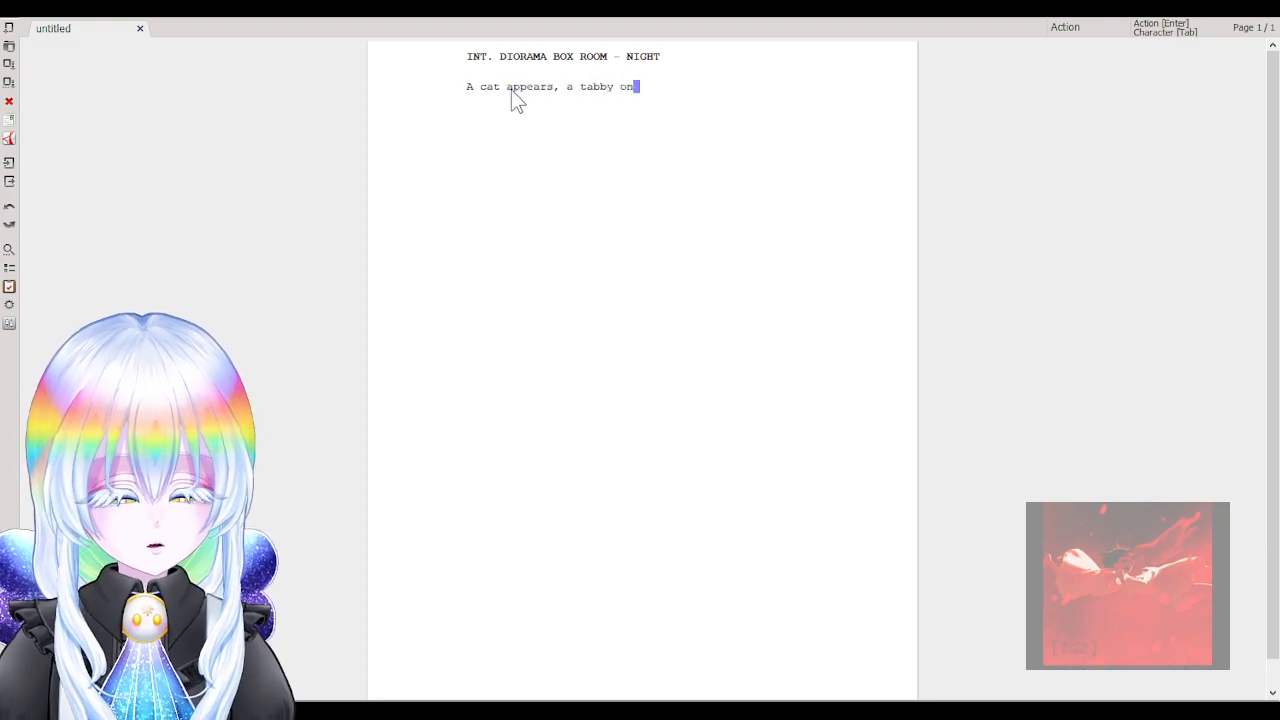
pyautogui.write('e from the ')
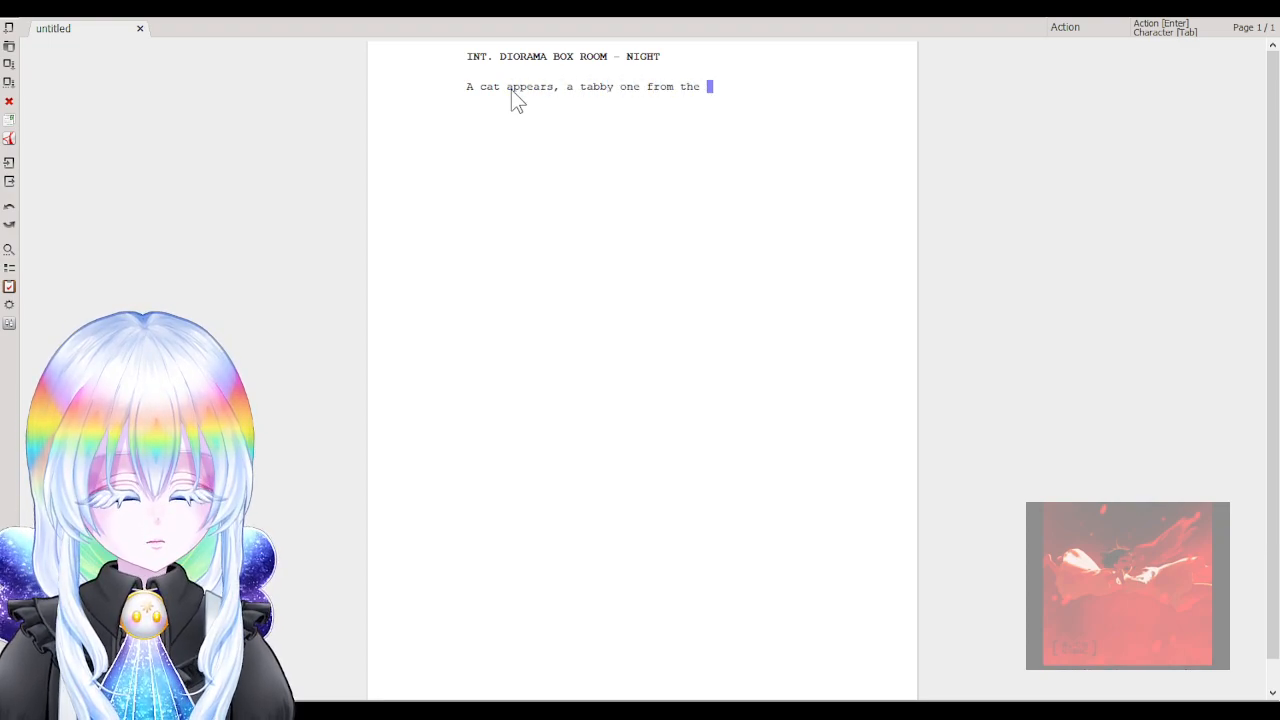
pyautogui.write('misty ')
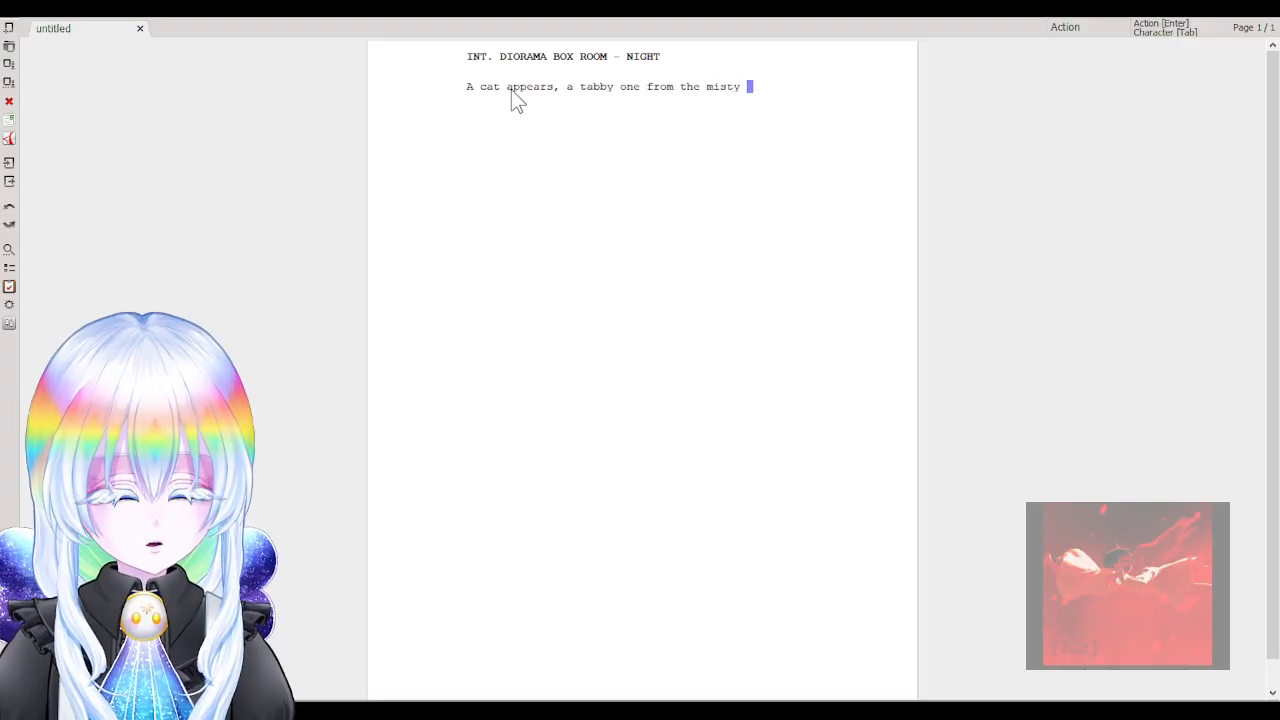
pyautogui.write('ma')
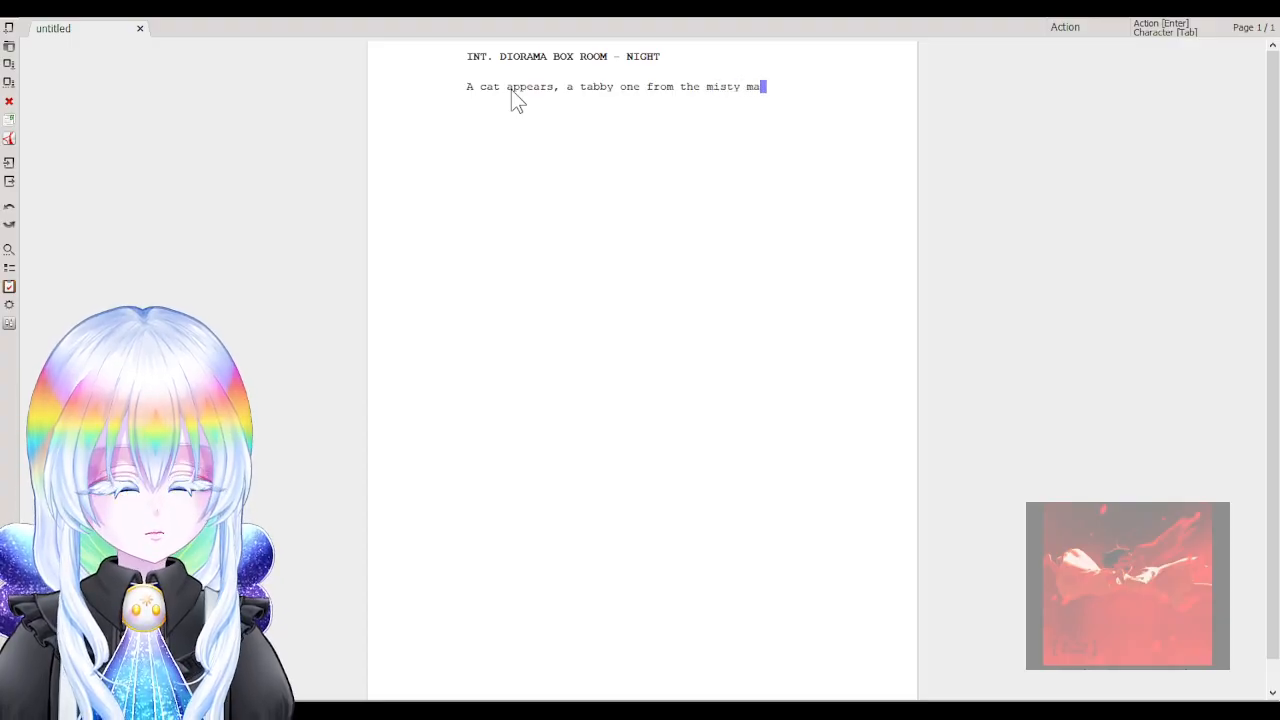
pyautogui.write('gic :')
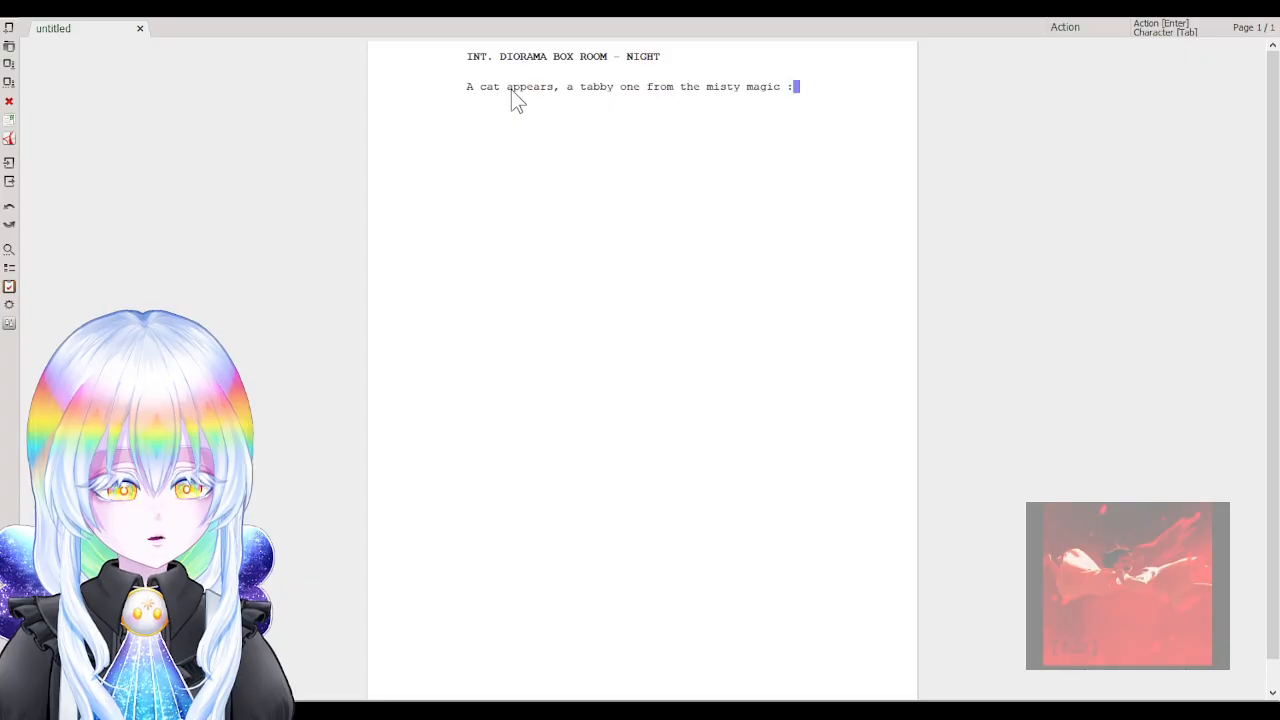
# Replace the colon at the end of the action text with "and as he", removing the new line started below.
pyautogui.press('Return')
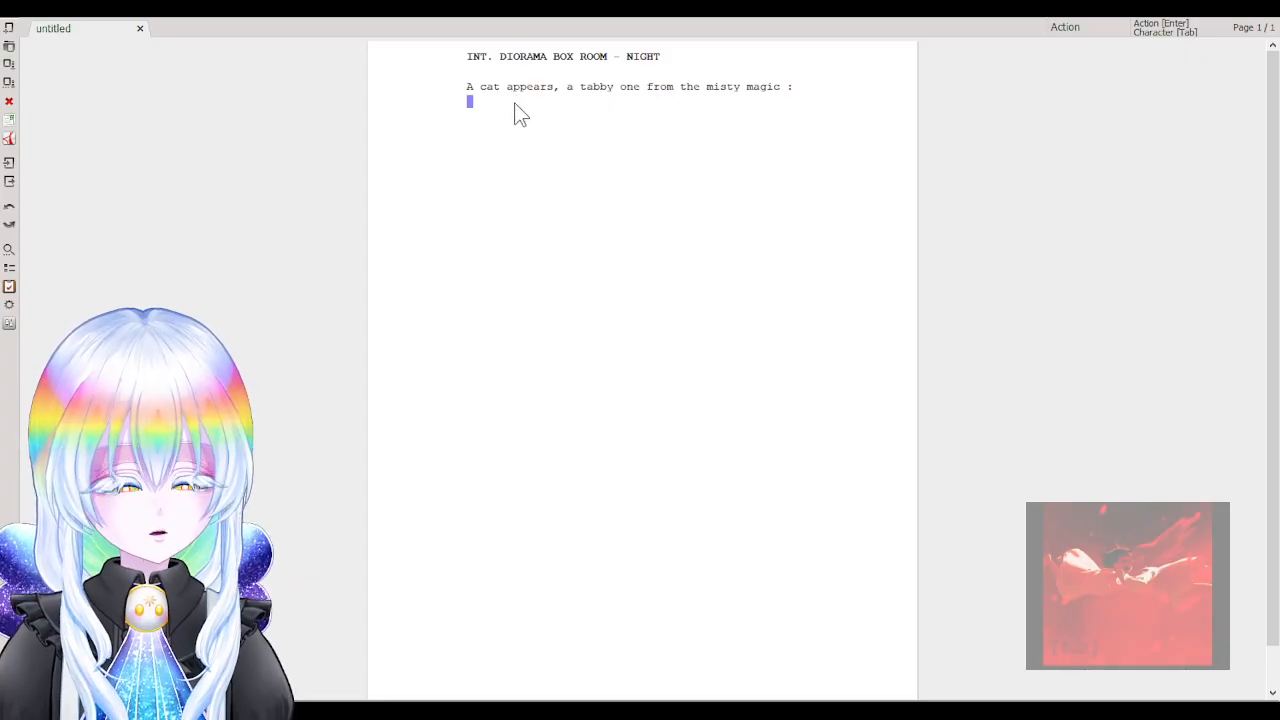
pyautogui.press('Tab')
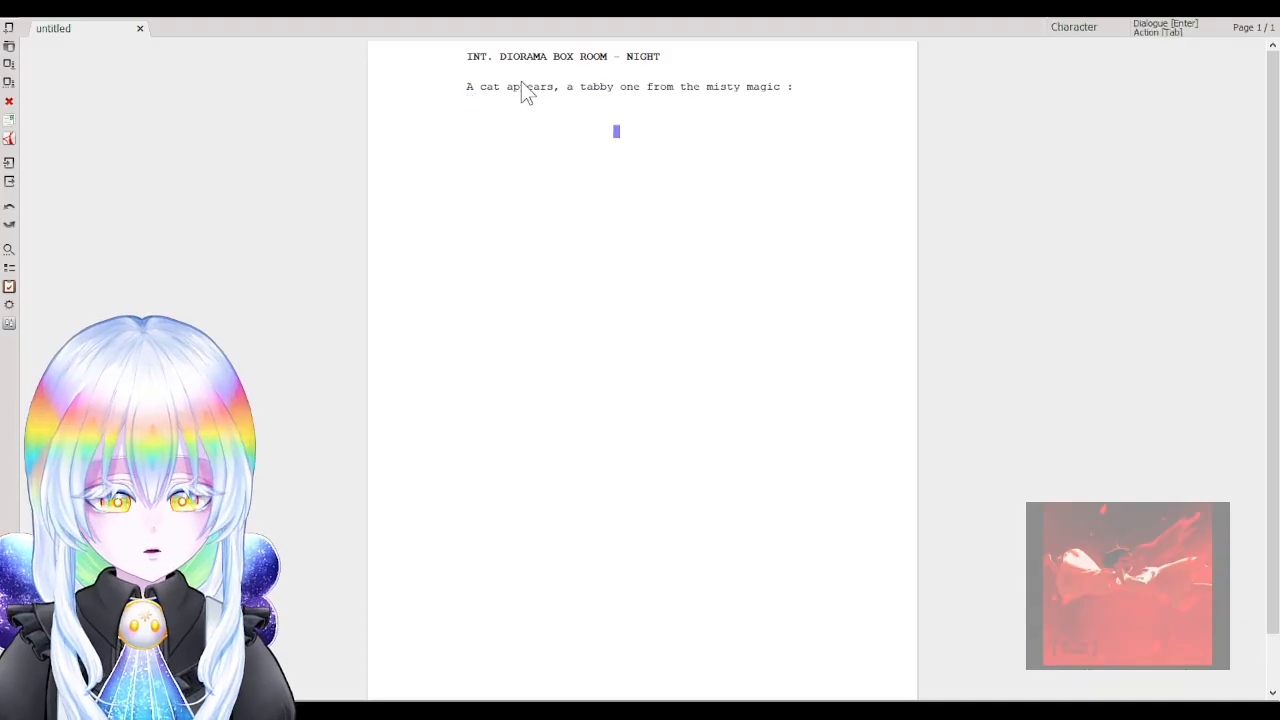
pyautogui.press('BackSpace')
pyautogui.press('BackSpace')
pyautogui.write('and ')
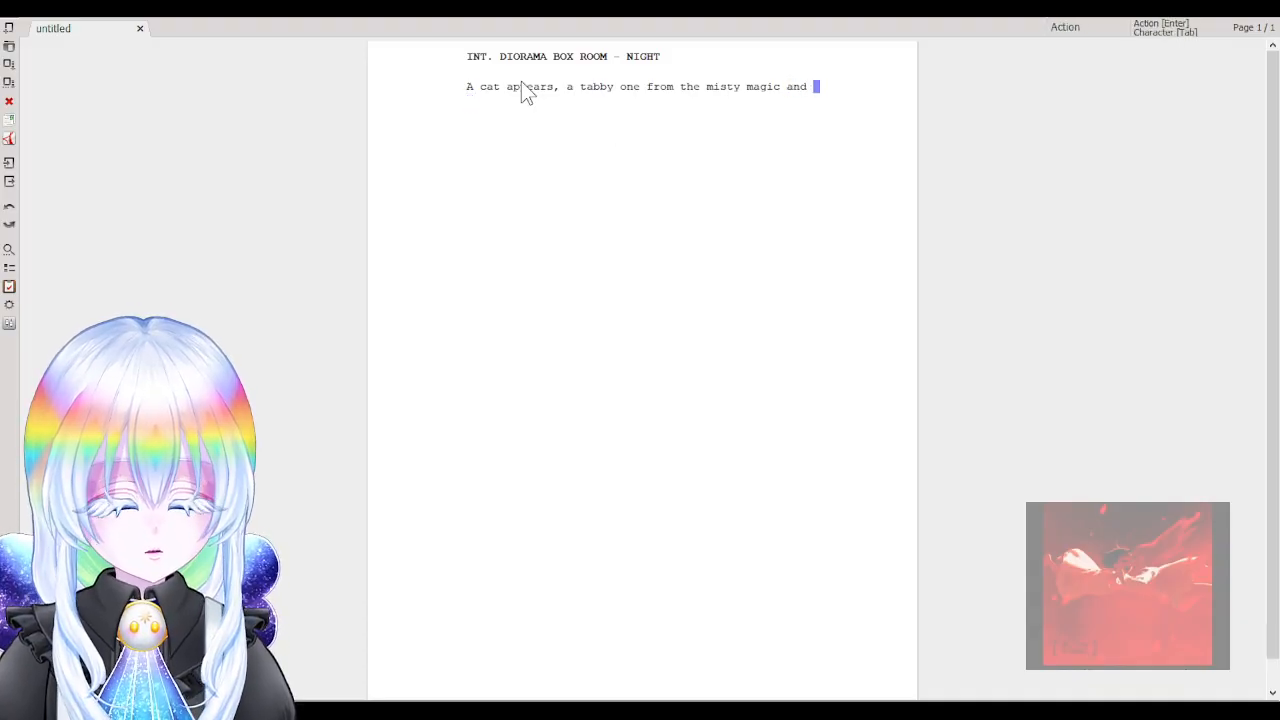
pyautogui.write('as he ')
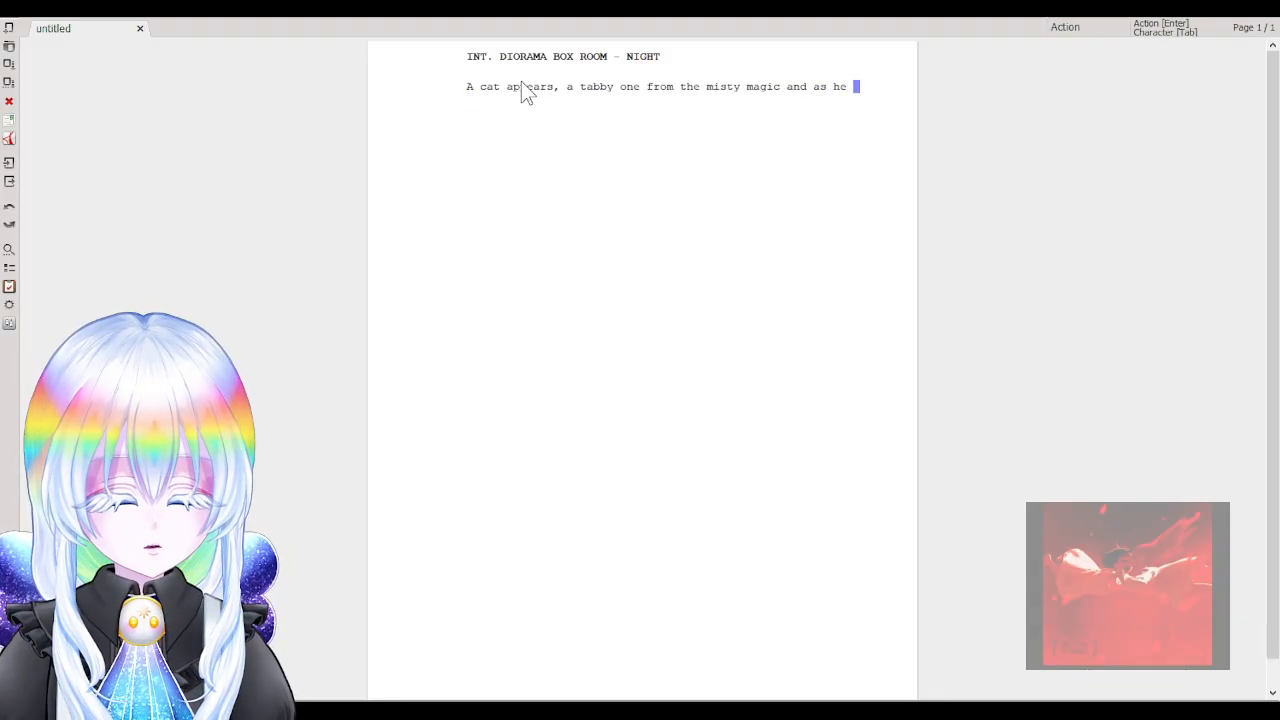
# Continue the action line after "and as he" with "licks his paw".
pyautogui.write('likes his')
pyautogui.press('BackSpace')
pyautogui.press('BackSpace')
pyautogui.press('BackSpace')
pyautogui.press('BackSpace')
pyautogui.press('BackSpace')
pyautogui.press('BackSpace')
pyautogui.press('BackSpace')
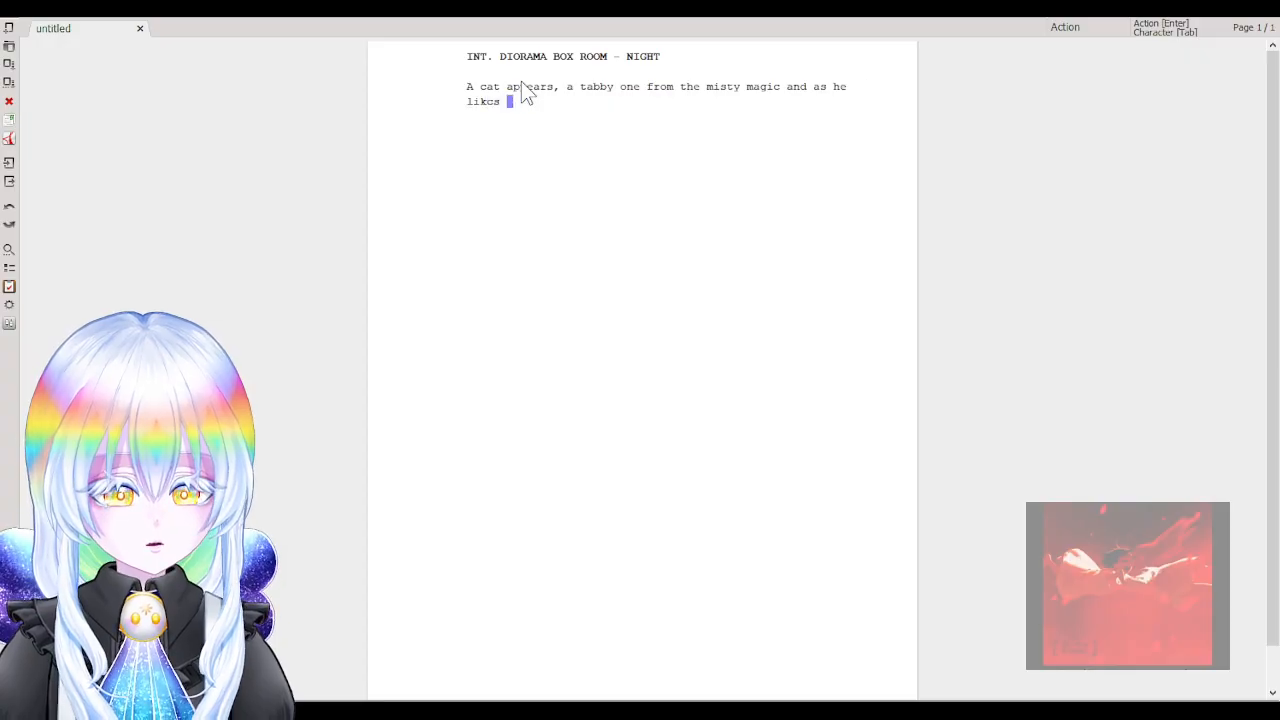
pyautogui.write('cks his paw l')
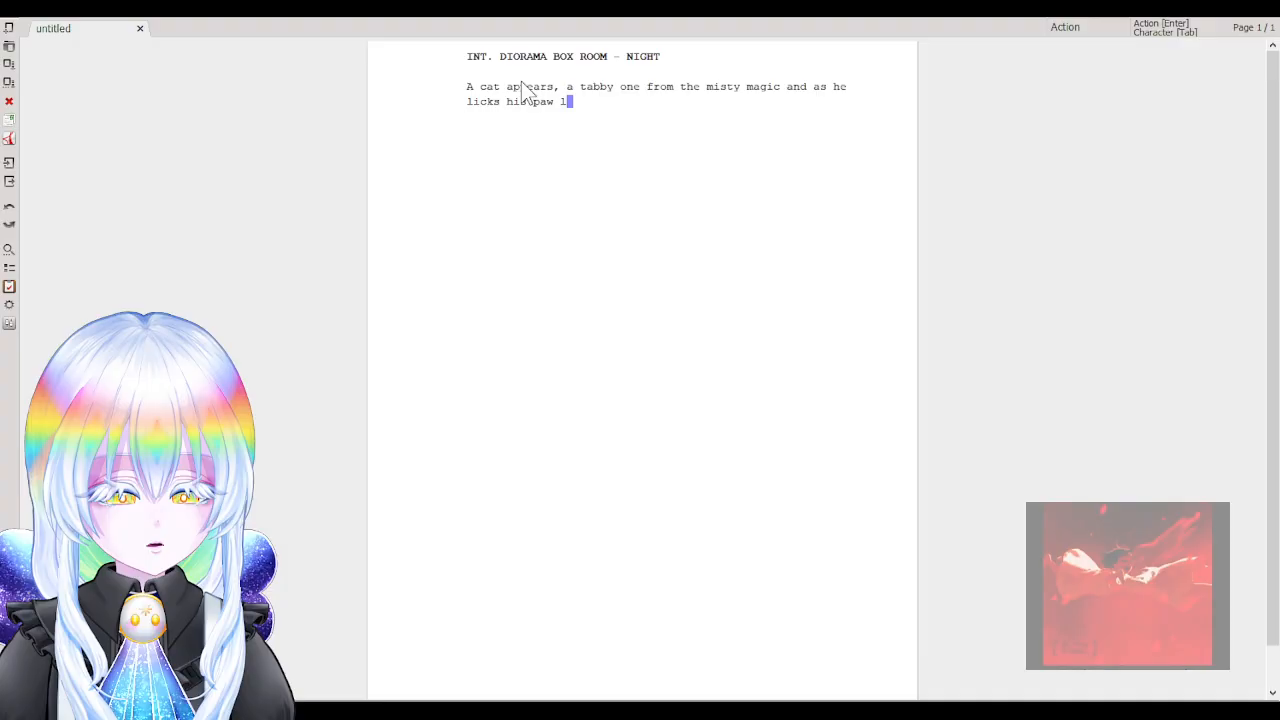
pyautogui.press('BackSpace')
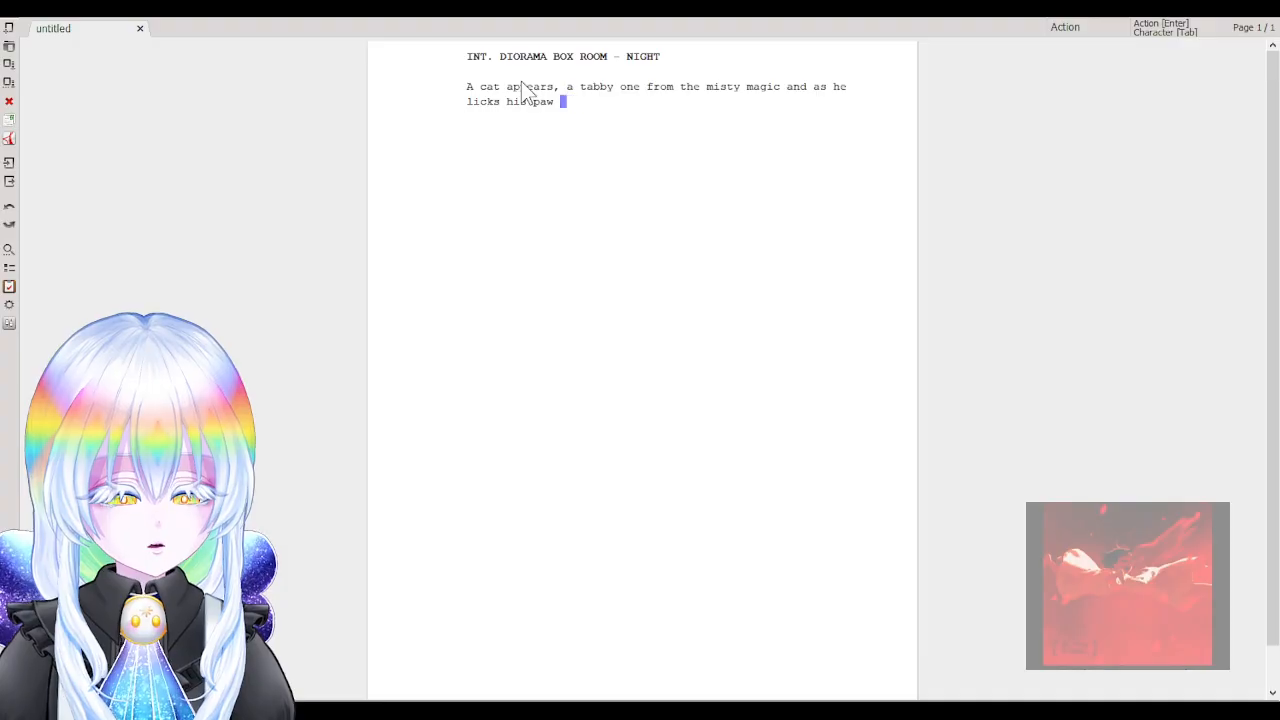
# Extend the action line with "grooming his forearm (?)", leaving out any mention of a cat after it.
pyautogui.write('grooming his')
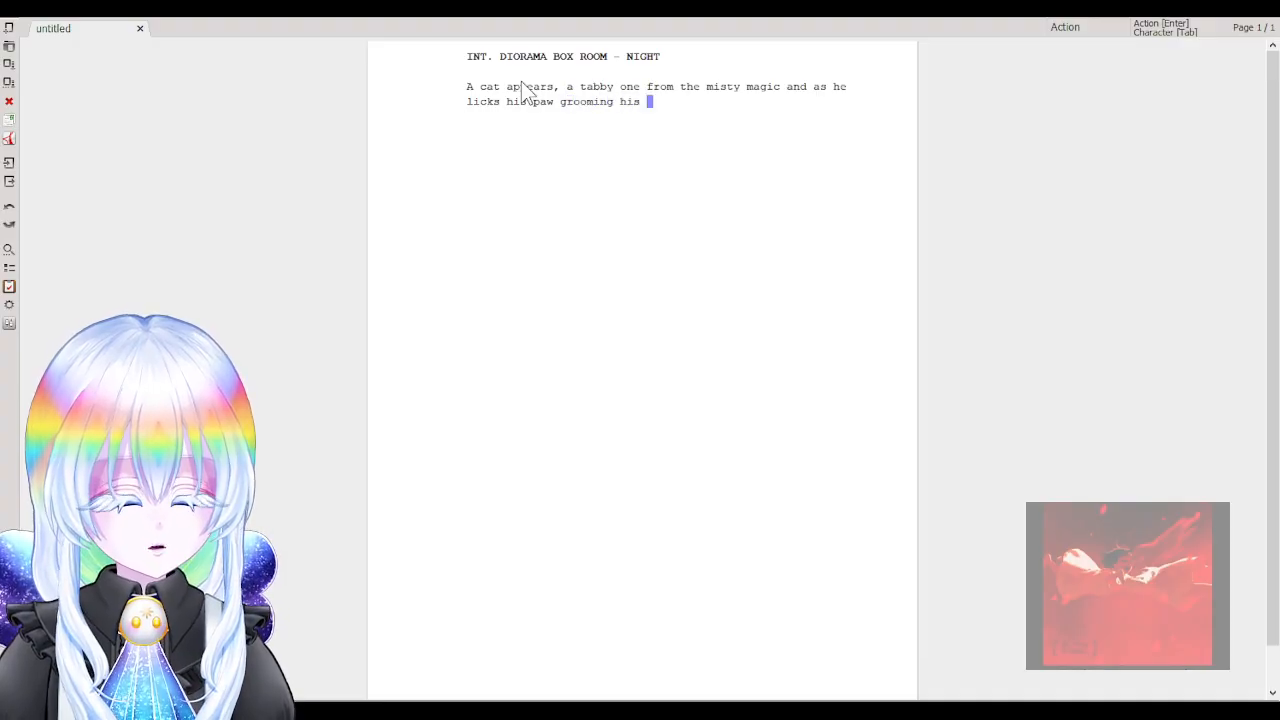
pyautogui.write(' fore')
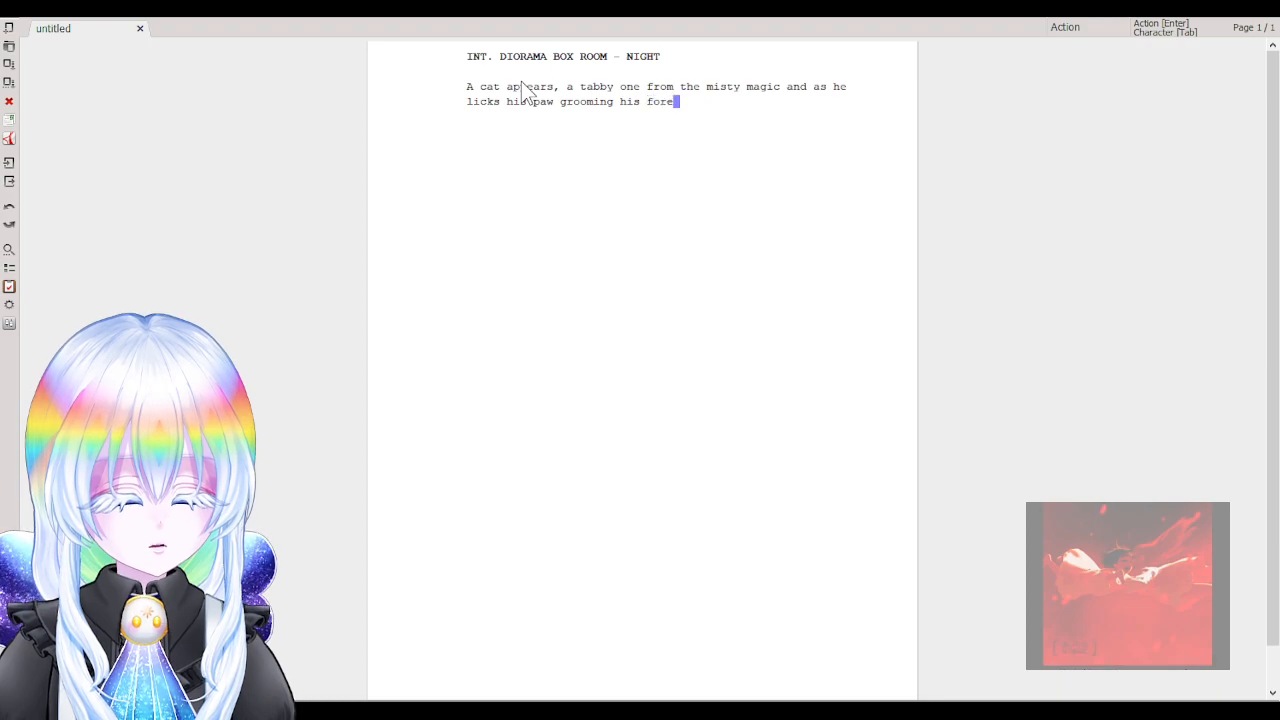
pyautogui.write('arm (')
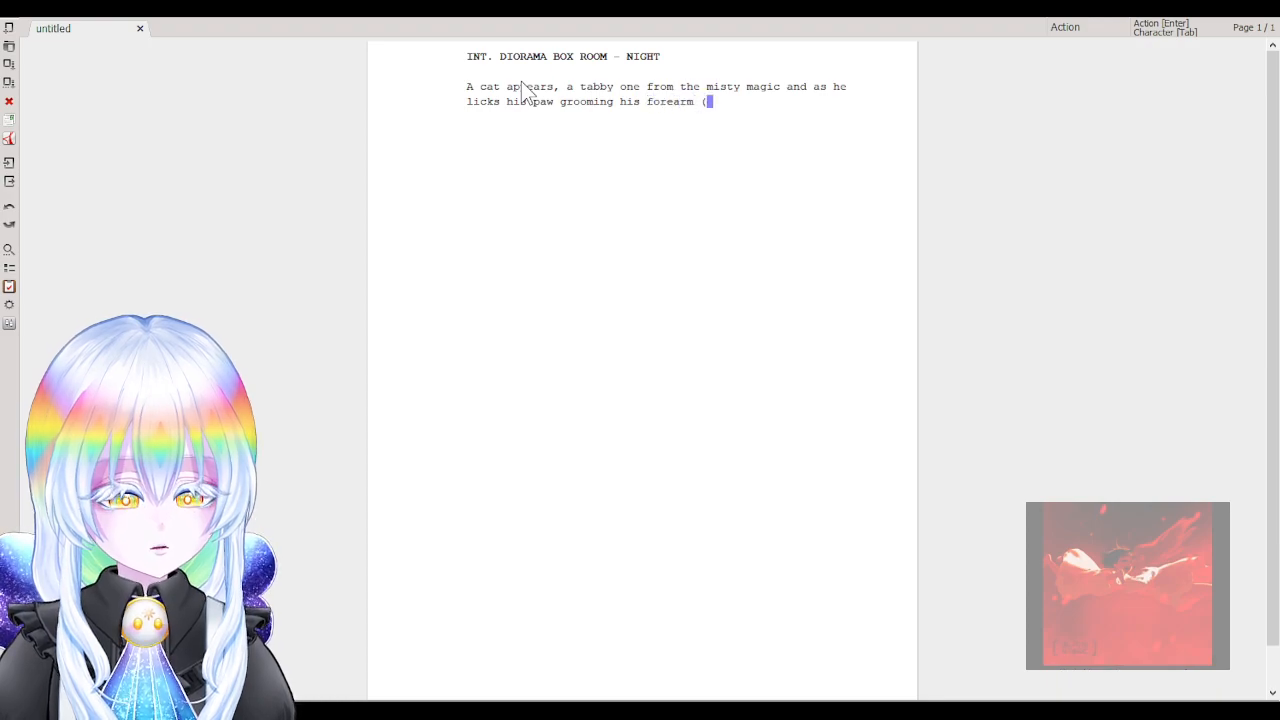
pyautogui.write('?) of a cat')
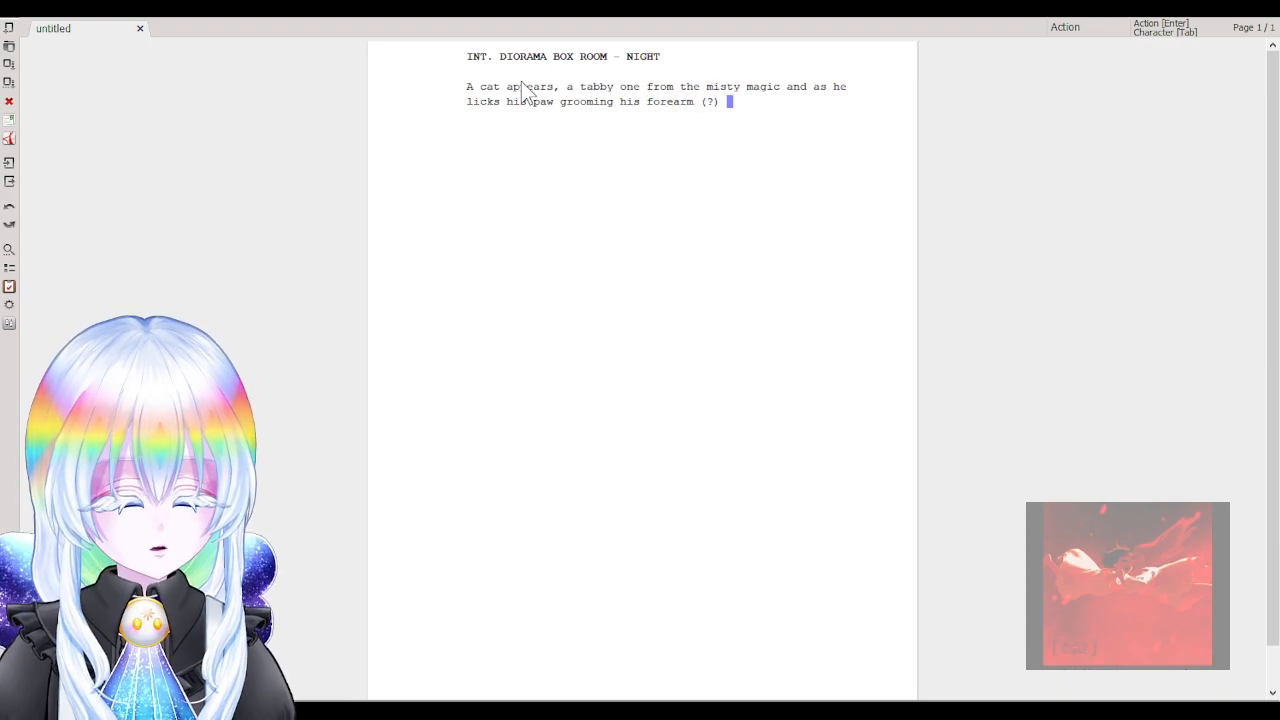
pyautogui.press('BackSpace')
pyautogui.press('BackSpace')
pyautogui.press('BackSpace')
pyautogui.press('BackSpace')
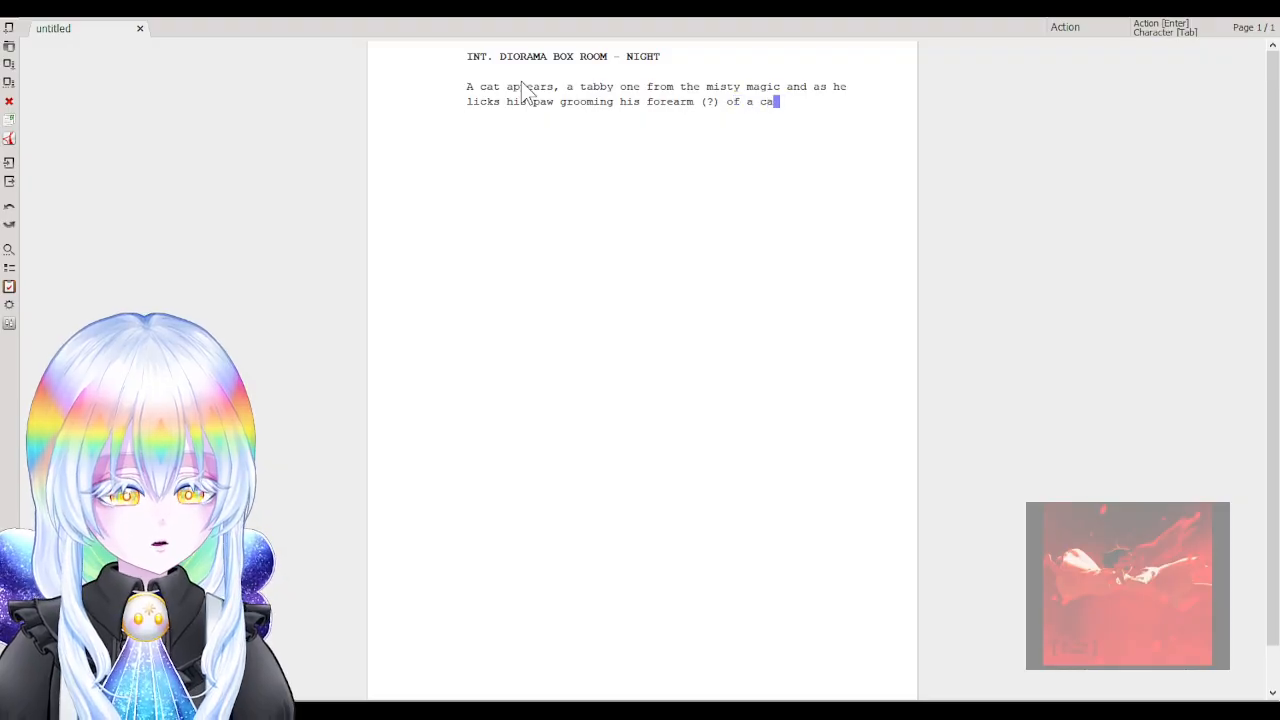
pyautogui.press('BackSpace')
pyautogui.press('BackSpace')
pyautogui.press('BackSpace')
pyautogui.press('BackSpace')
pyautogui.press('BackSpace')
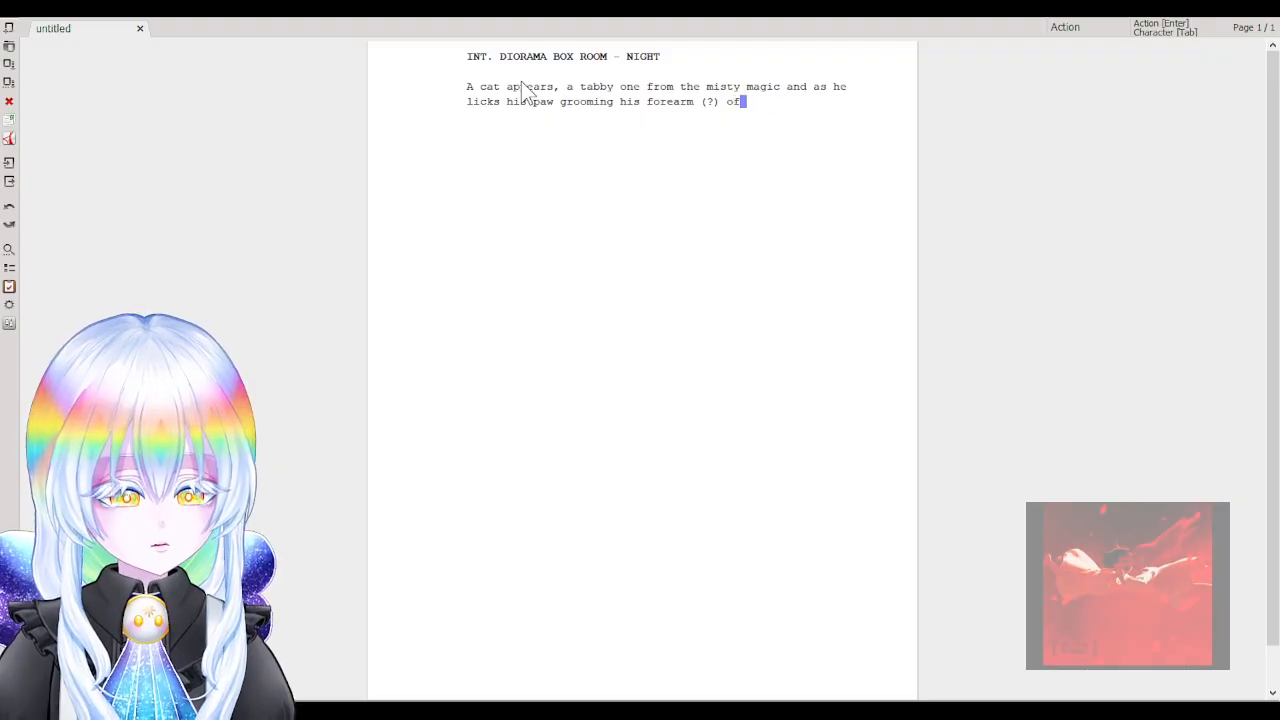
# Add ", he then looks" after "forearm (?)" in the action line.
pyautogui.write(', h')
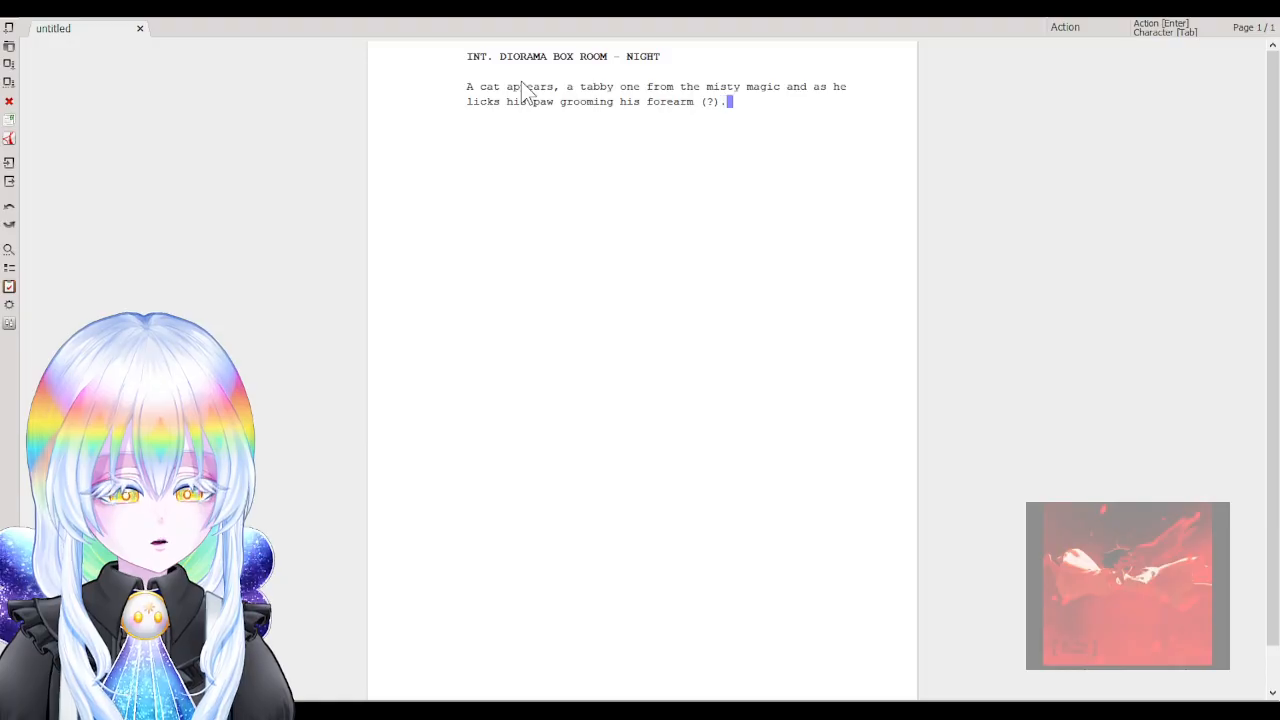
pyautogui.write('e ')
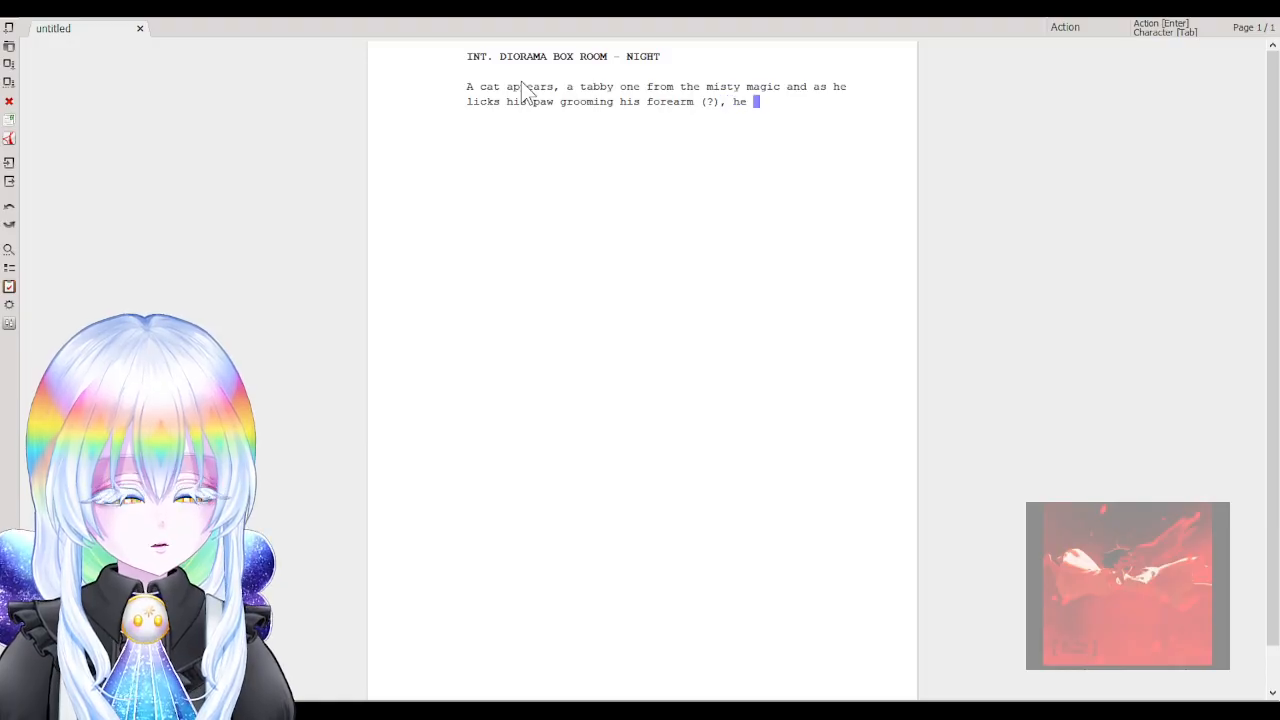
pyautogui.write('then ')
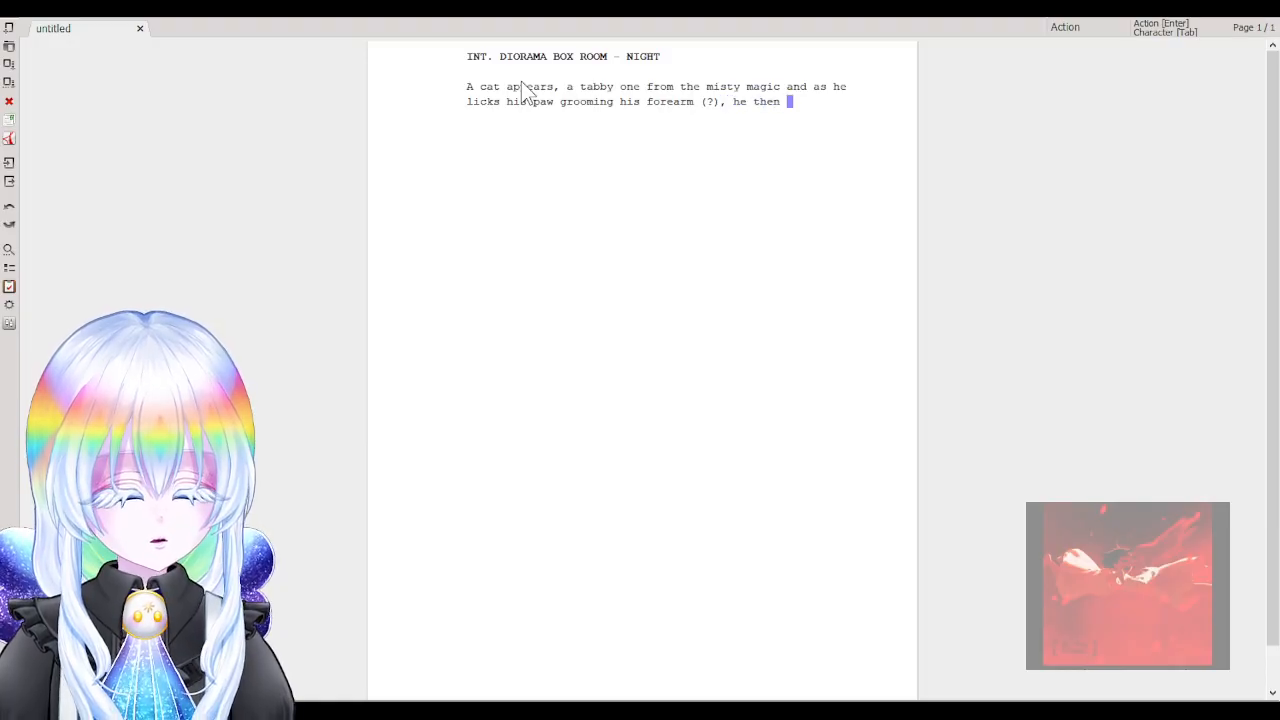
pyautogui.write('looks ')
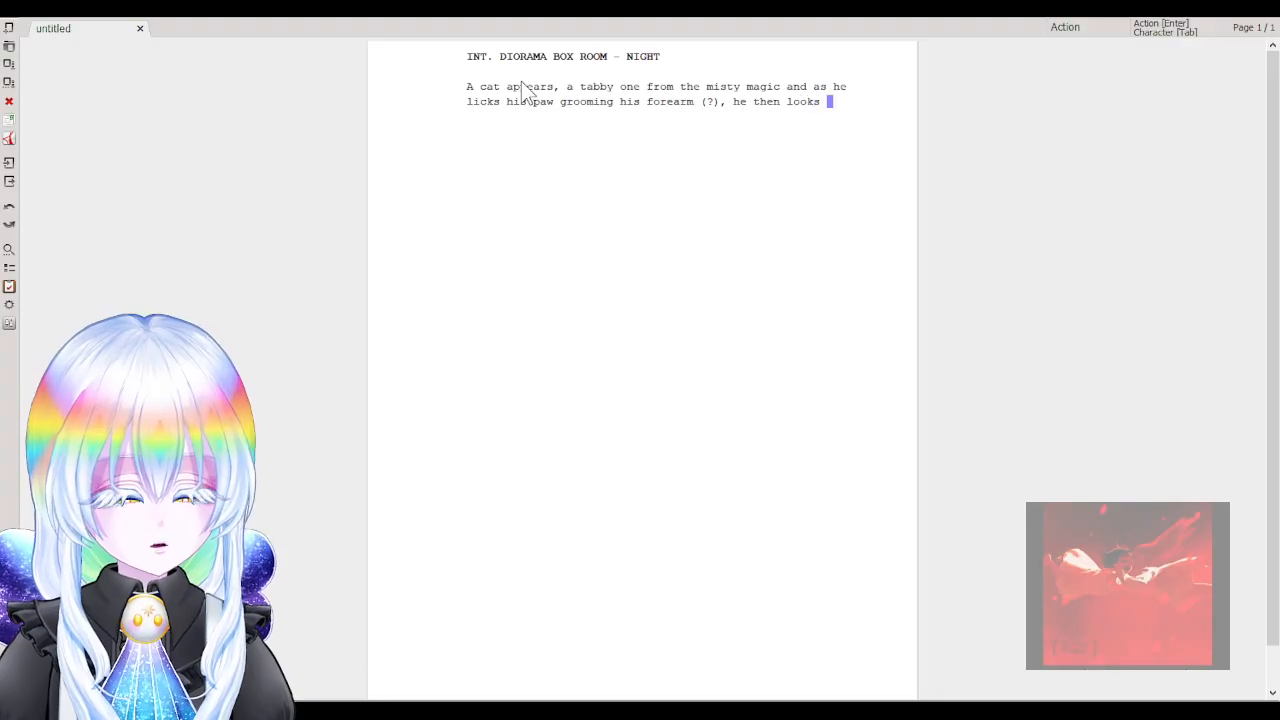
pyautogui.write('arou')
pyautogui.press('BackSpace')
pyautogui.press('BackSpace')
pyautogui.press('BackSpace')
pyautogui.press('BackSpace')
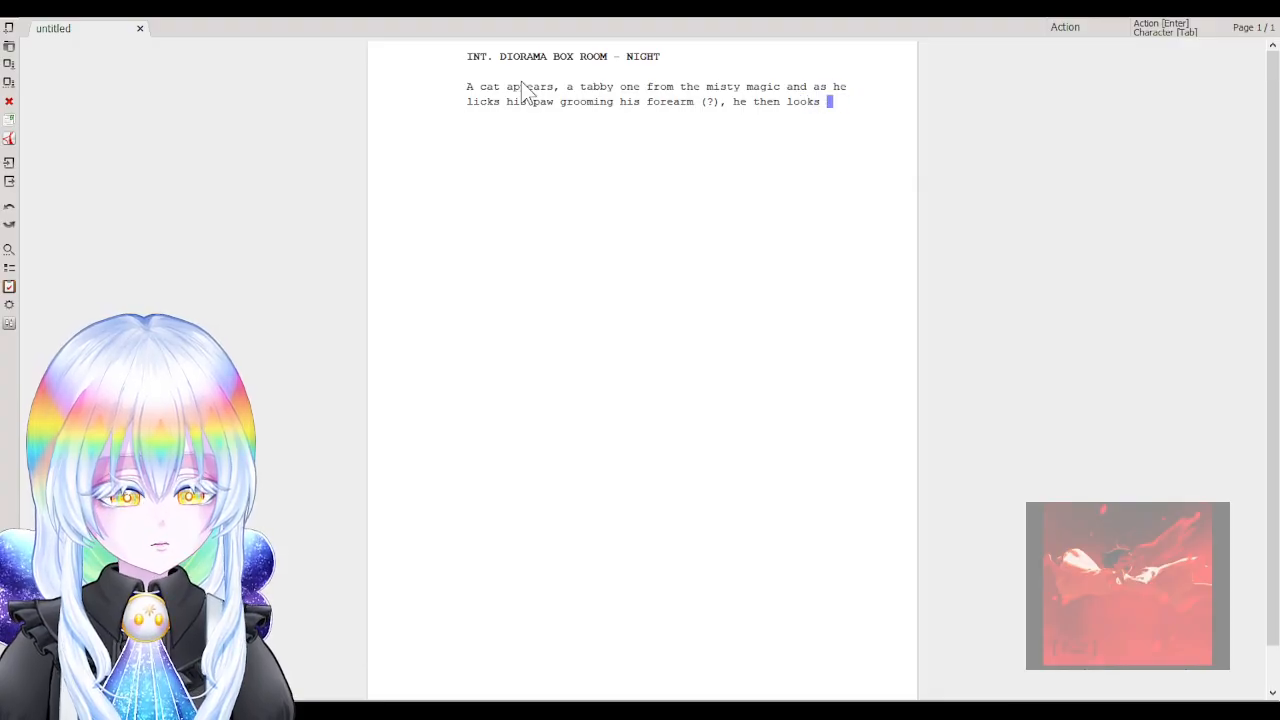
# Complete the action line with "up seriously and says :".
pyautogui.write('up seri')
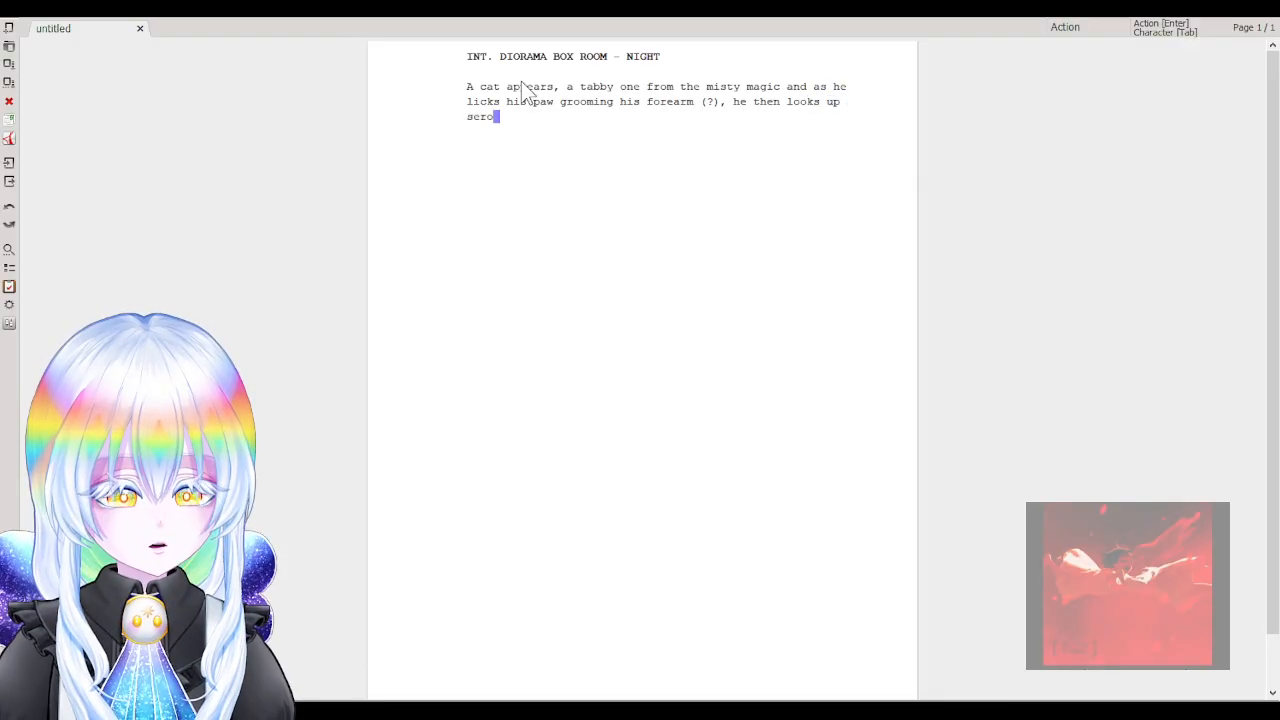
pyautogui.write('o')
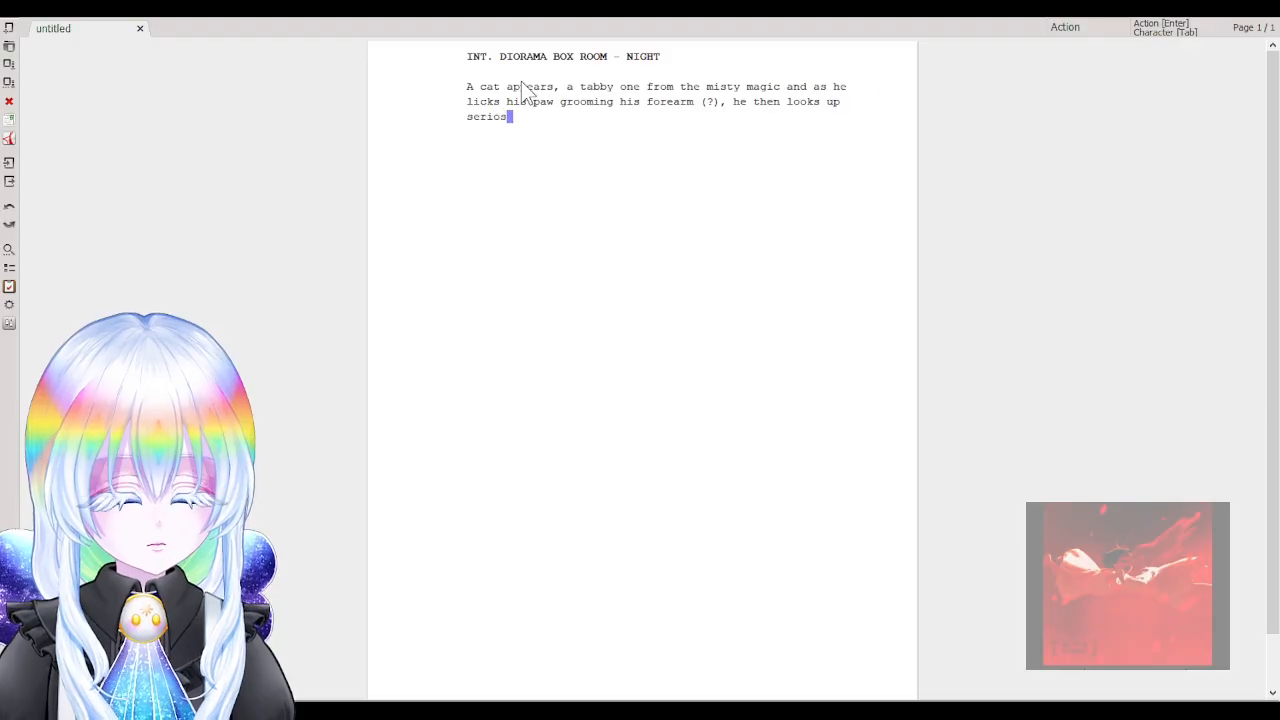
pyautogui.write('usly and say s')
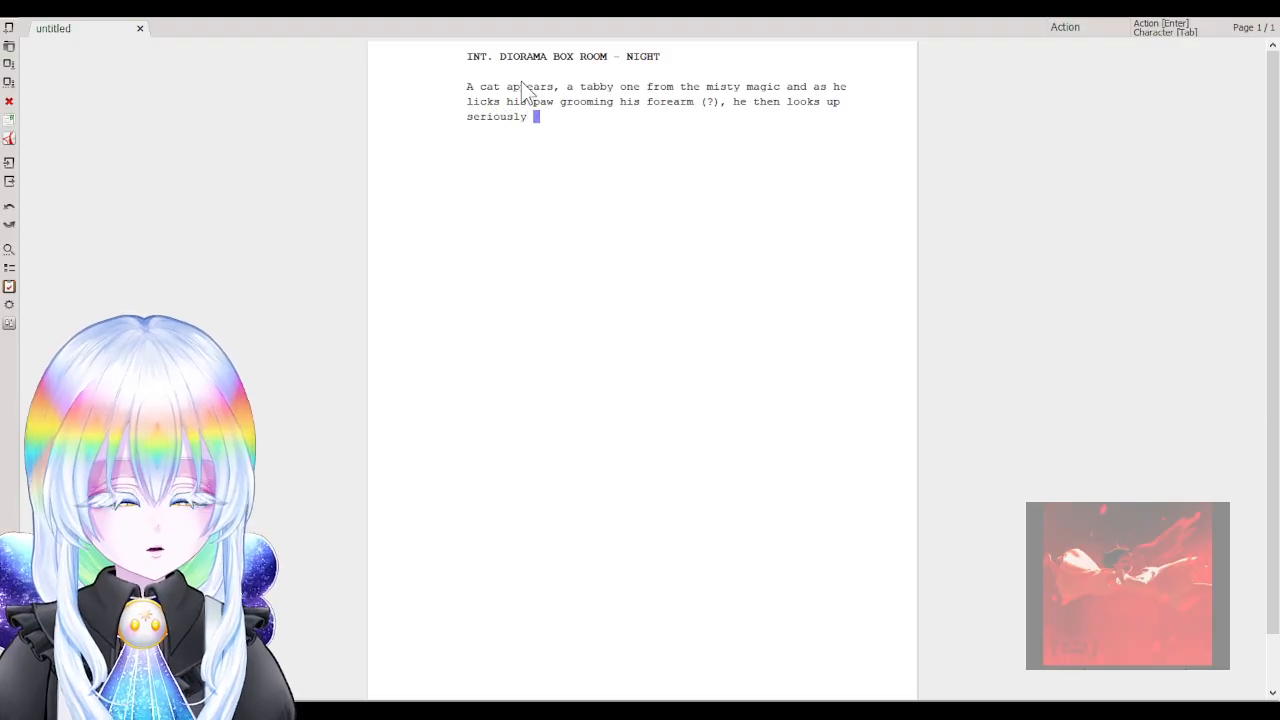
pyautogui.press('BackSpace')
pyautogui.press('BackSpace')
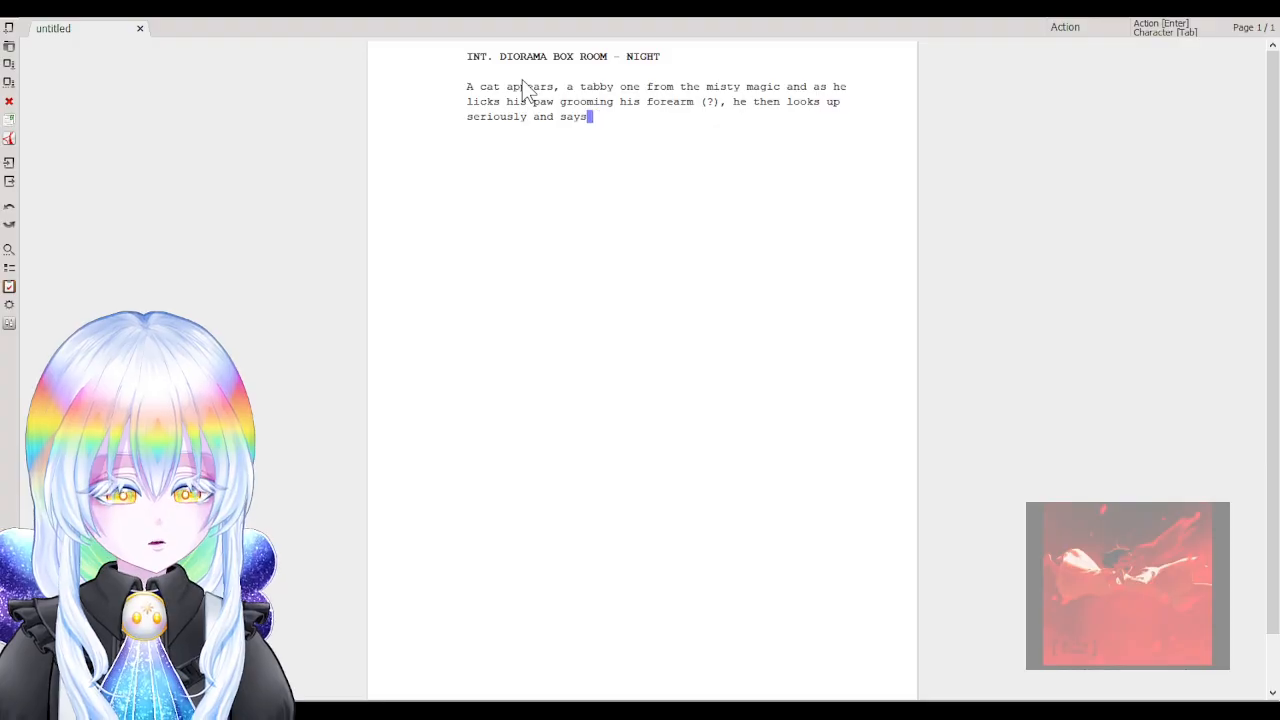
pyautogui.write('s :')
# Add a Character element named "MISTER_MUGEN" below the action line and start its dialogue line.
pyautogui.press('Return')
pyautogui.press('Tab')
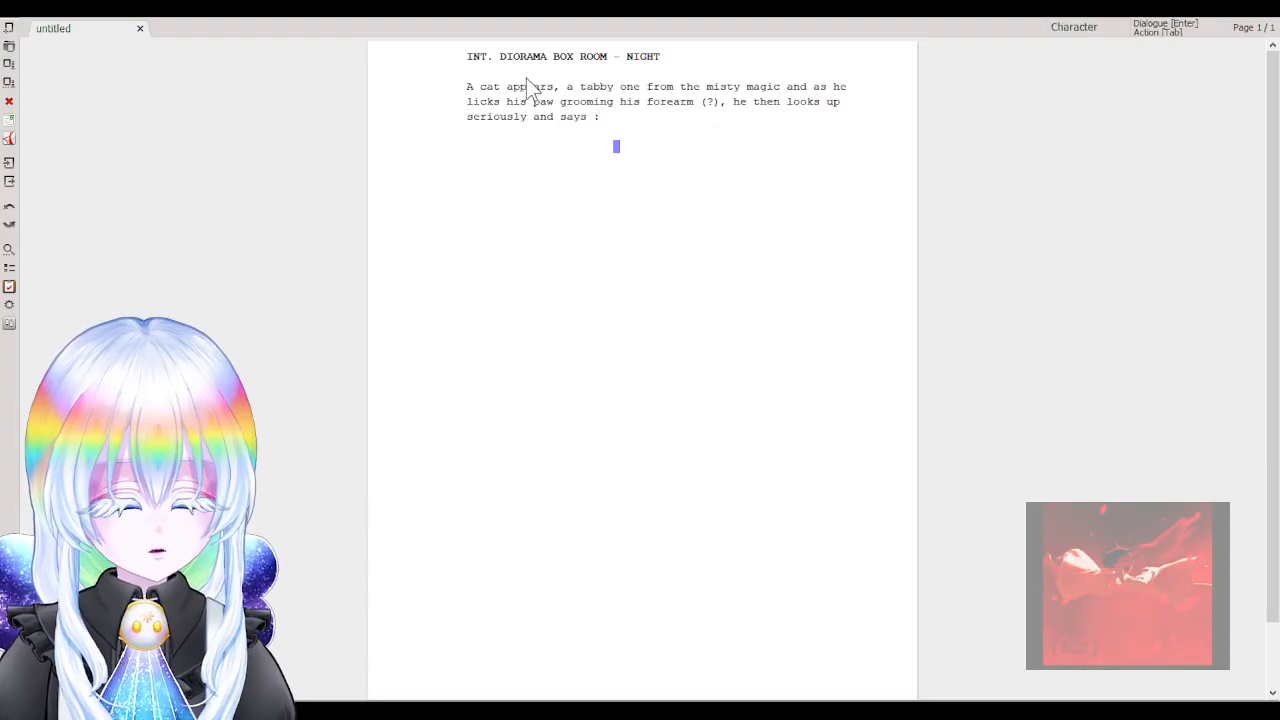
pyautogui.write('MISTER_MUGEN')
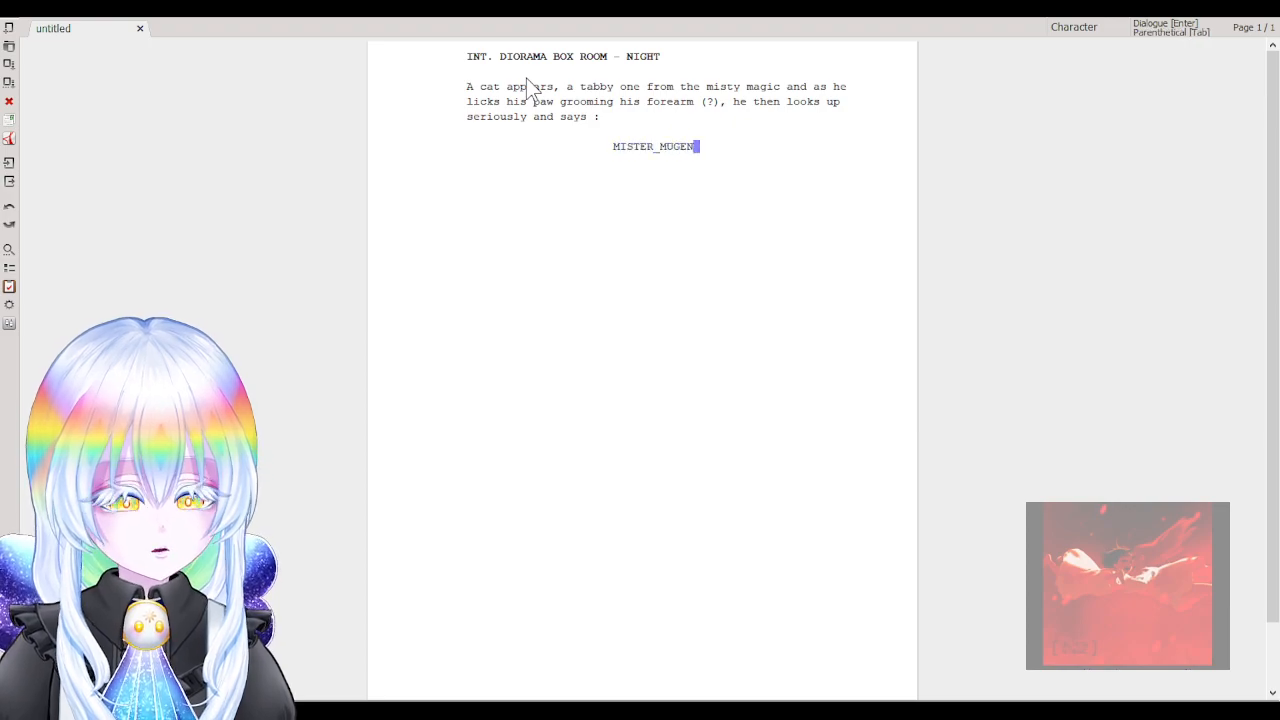
pyautogui.press('Return')
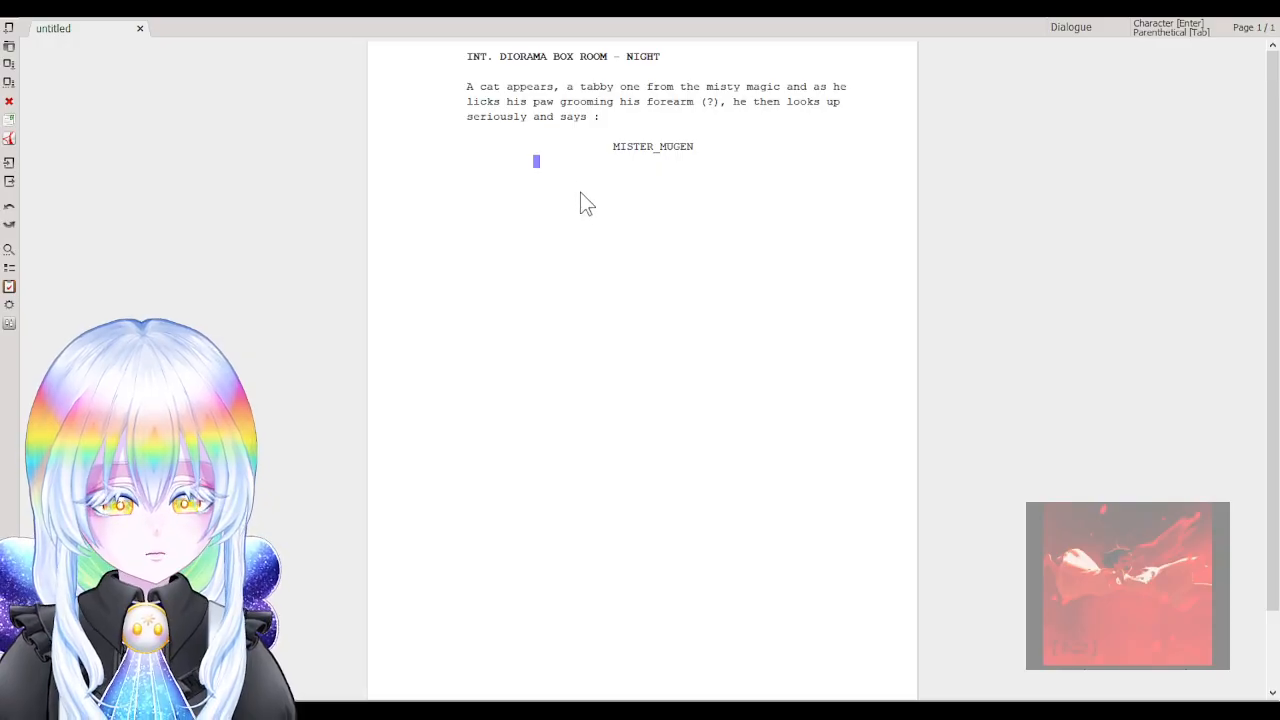
# Write the dialogue "You survived." under MISTER_MUGEN in sentence case and start a new element below it.
pyautogui.write('YOU SUMM')
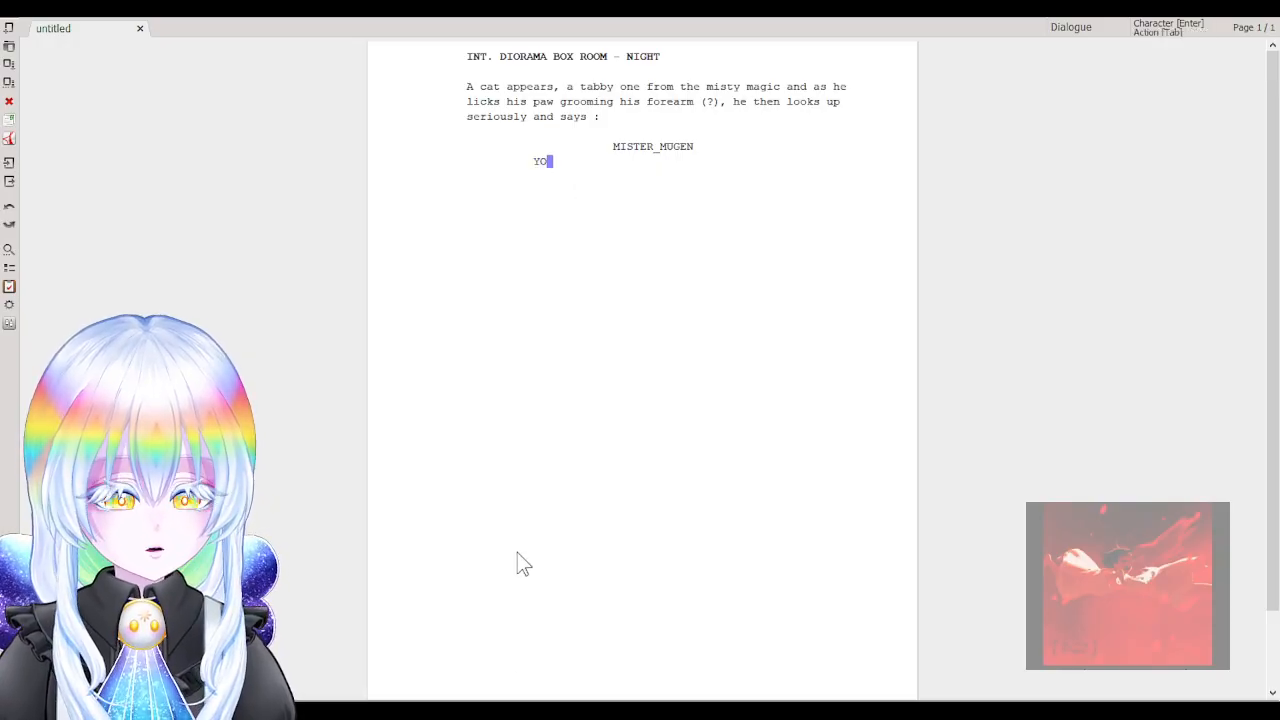
pyautogui.press('BackSpace')
pyautogui.press('BackSpace')
pyautogui.press('BackSpace')
pyautogui.press('BackSpace')
pyautogui.press('BackSpace')
pyautogui.press('BackSpace')
pyautogui.press('BackSpace')
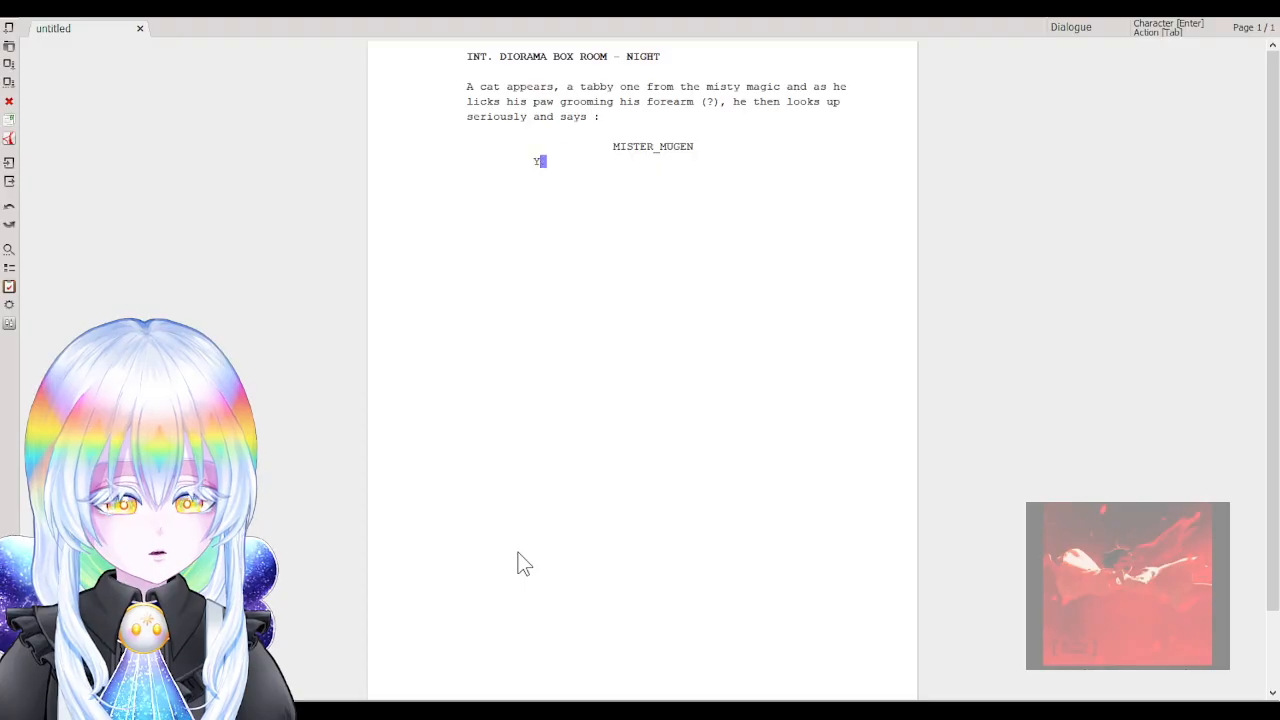
pyautogui.write('ou Surv')
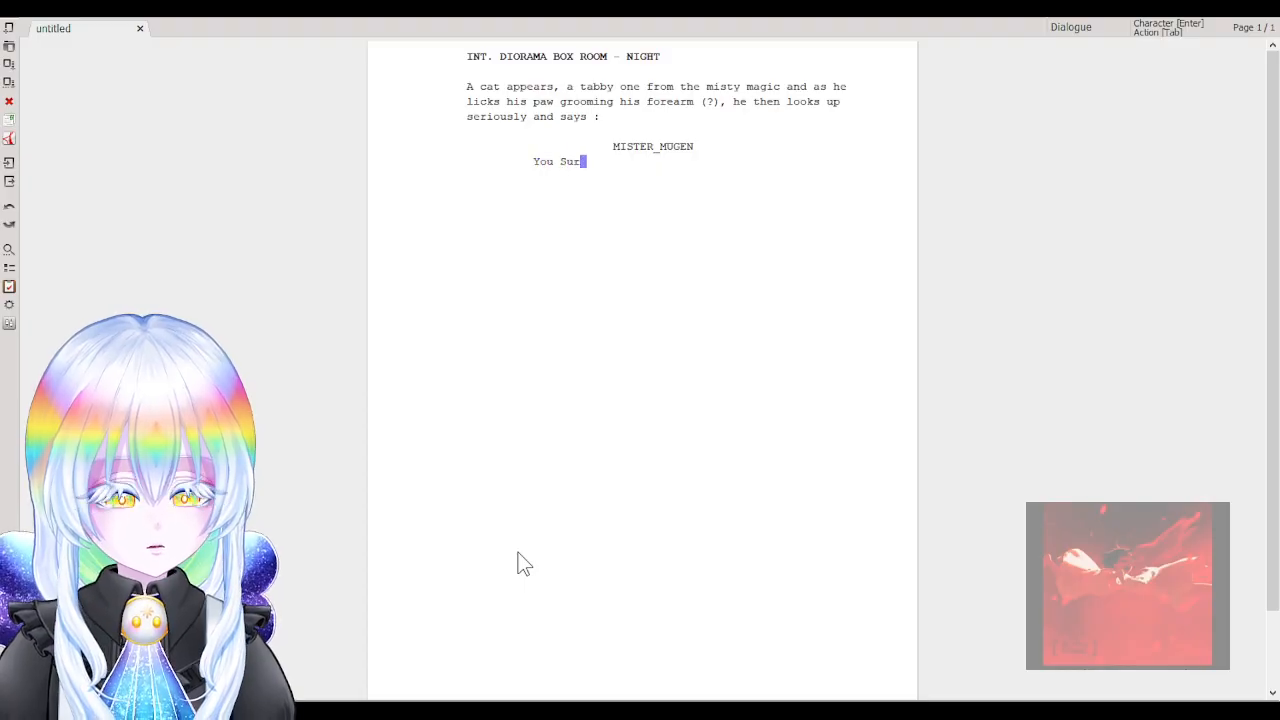
pyautogui.press('BackSpace')
pyautogui.press('BackSpace')
pyautogui.press('BackSpace')
pyautogui.press('BackSpace')
pyautogui.write('su')
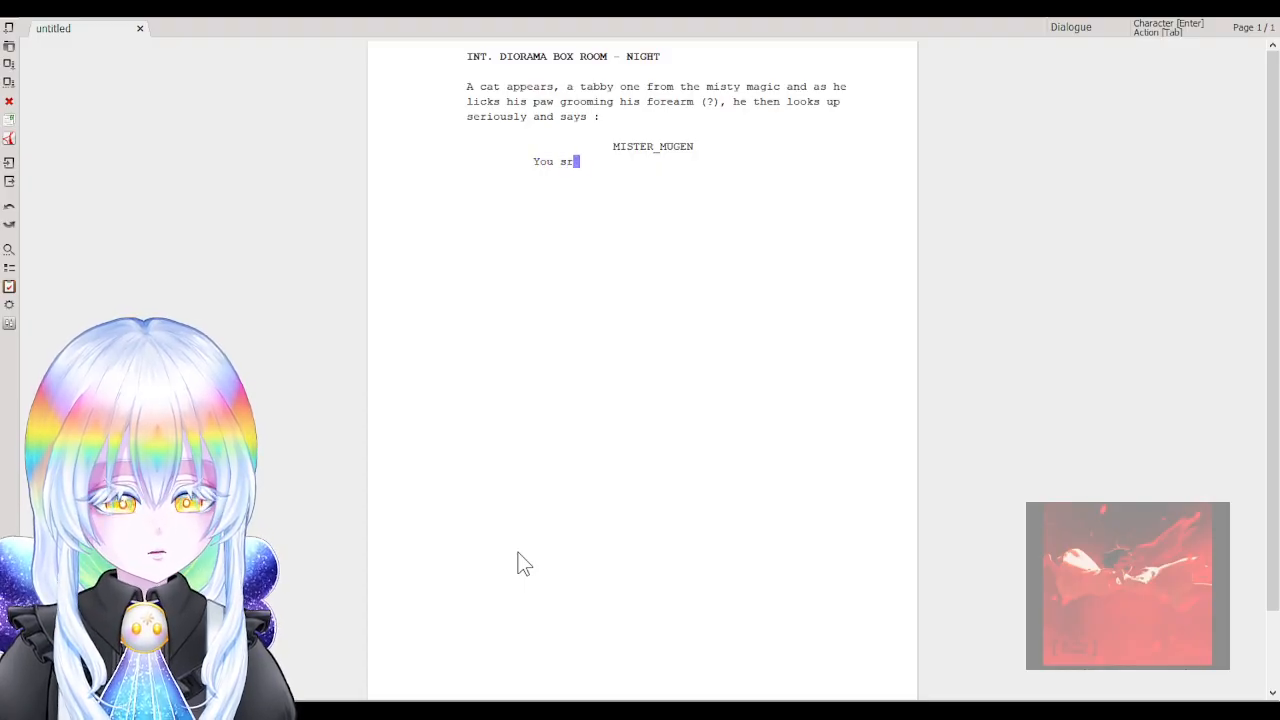
pyautogui.write('ri')
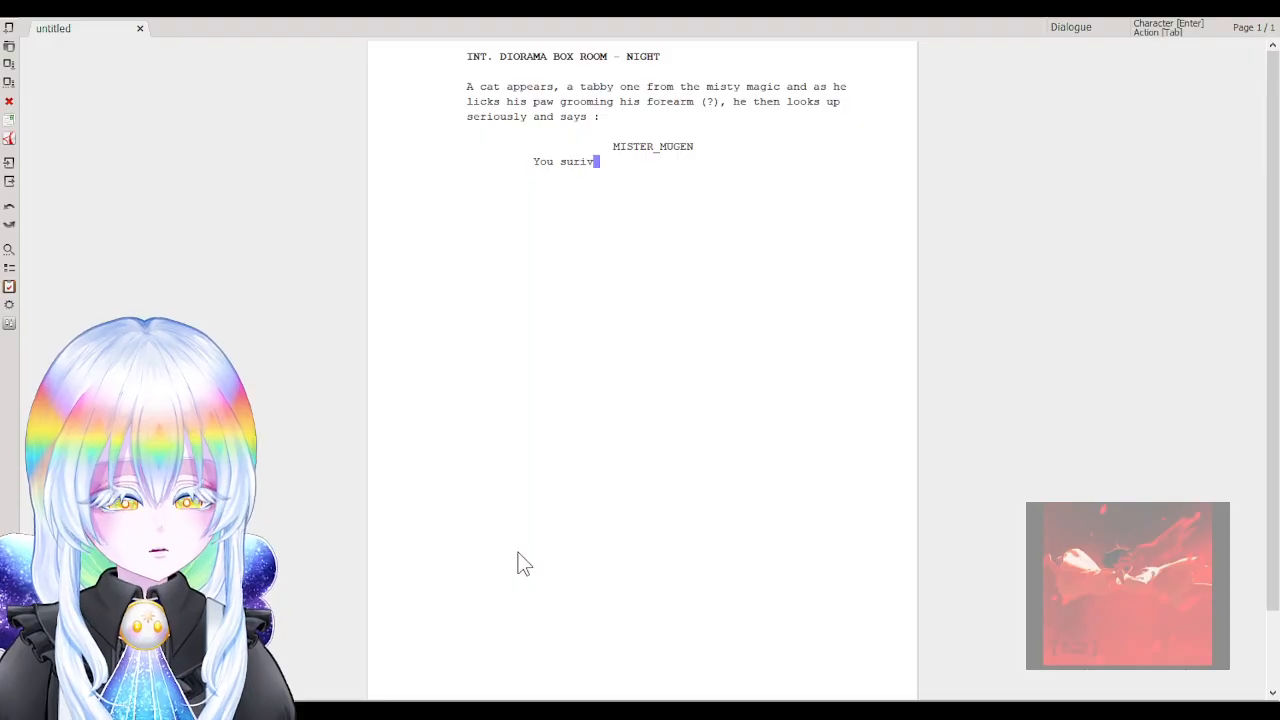
pyautogui.press('BackSpace')
pyautogui.write('vived')
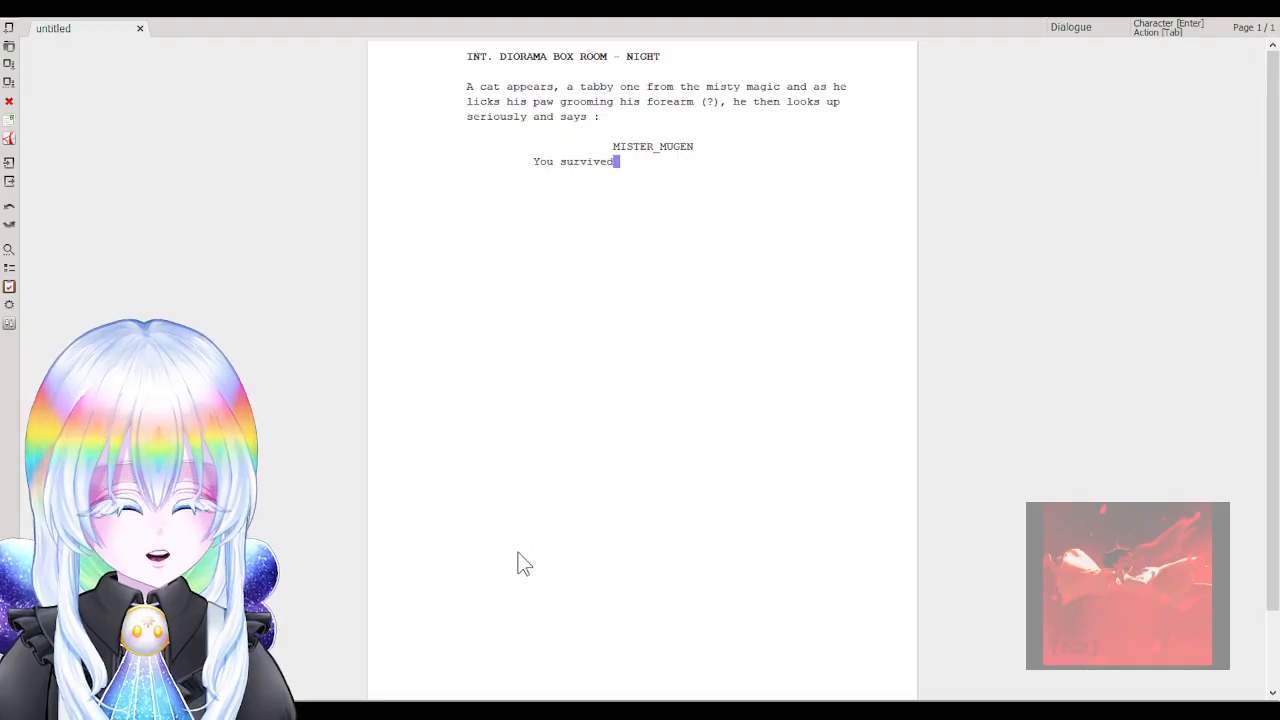
pyautogui.write('.')
pyautogui.press('Return')
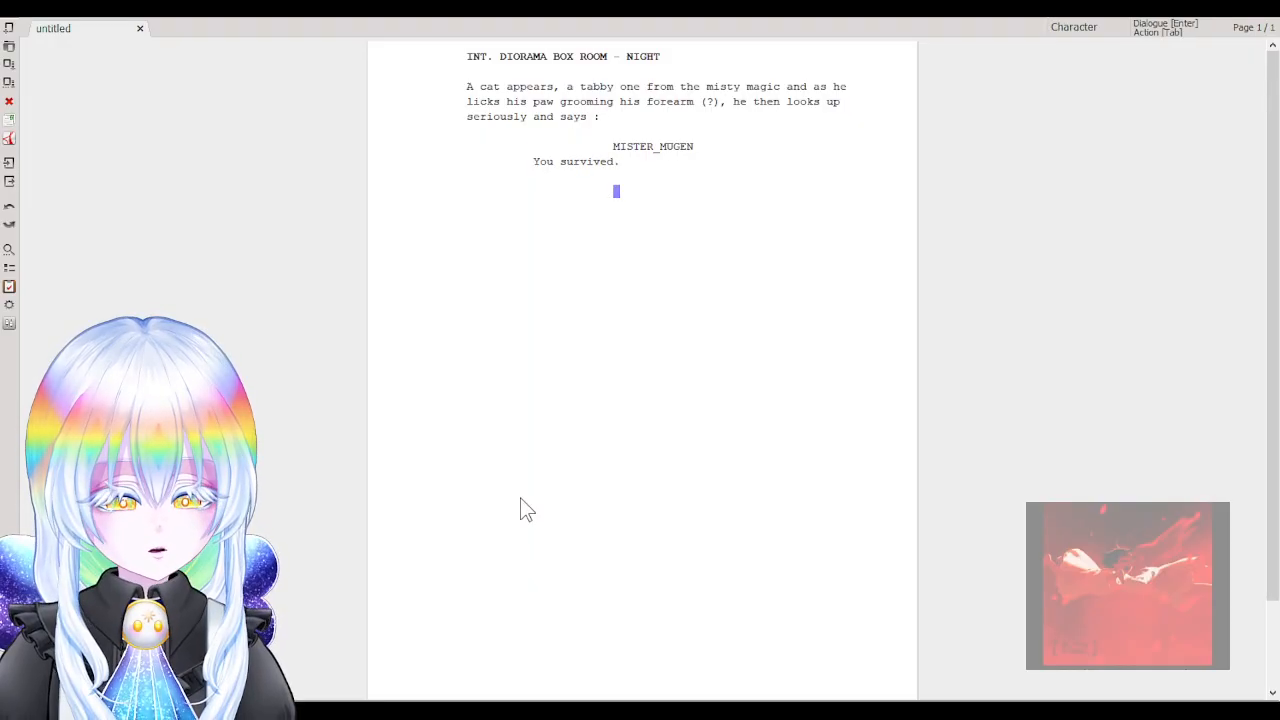
# Append "Do you still remember my shape ?" to the dialogue after "You survived.".
pyautogui.click(608, 147)
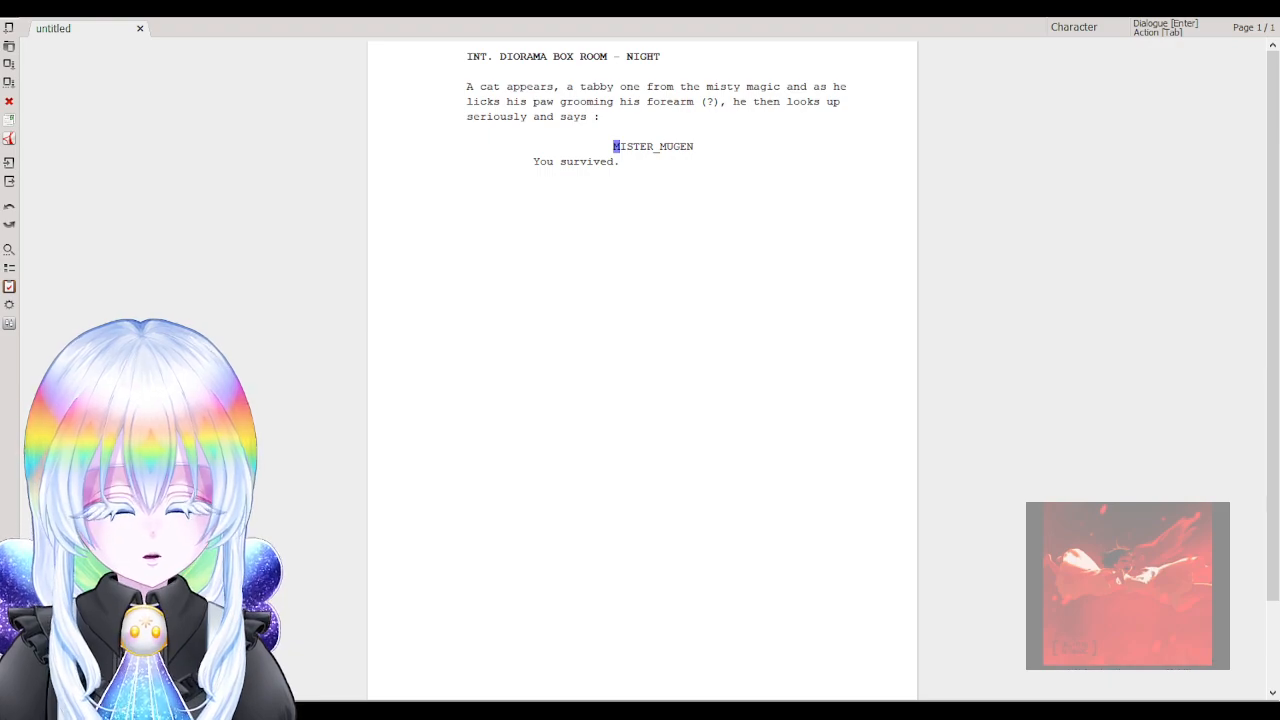
pyautogui.click(630, 162)
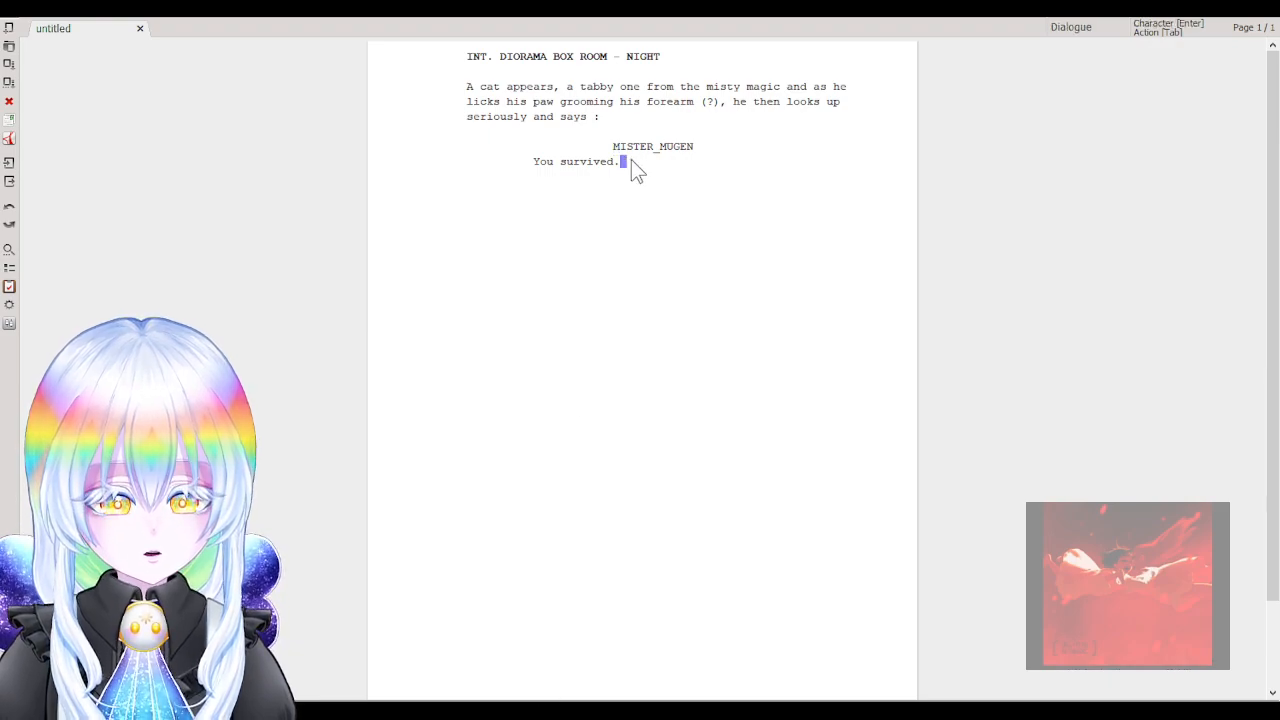
pyautogui.write('Do you still remember ')
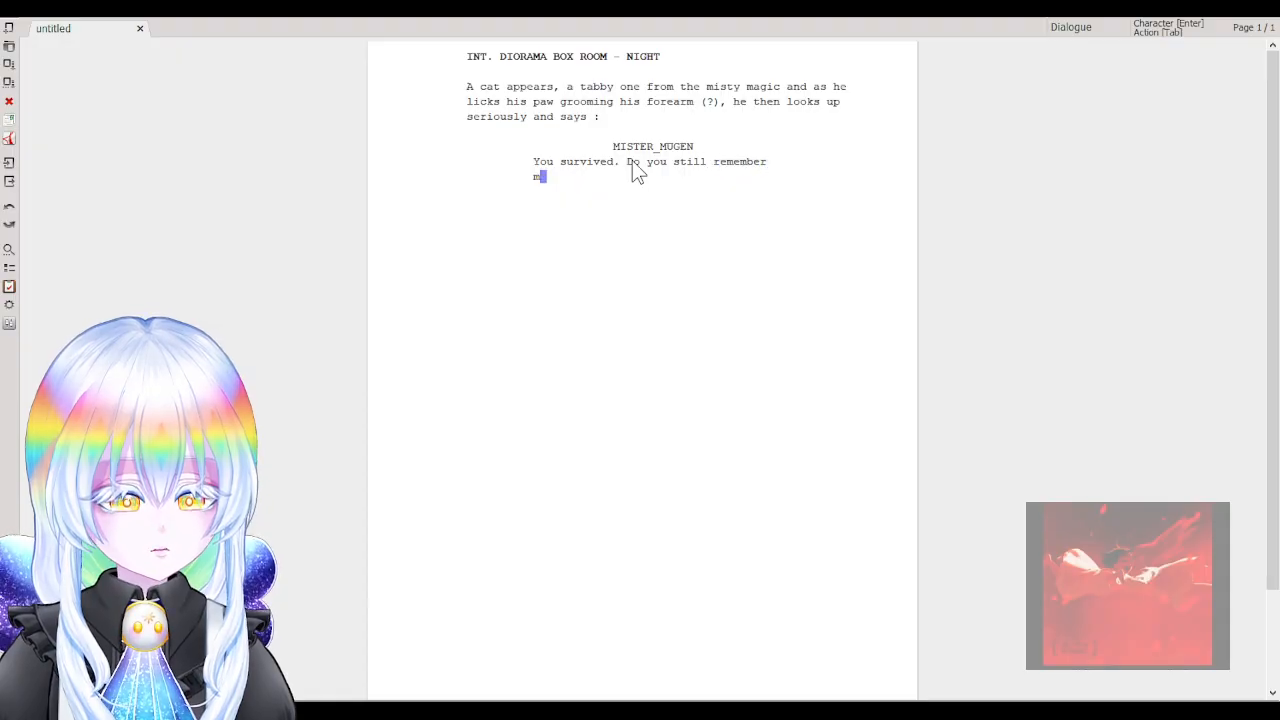
pyautogui.write('my shape ?')
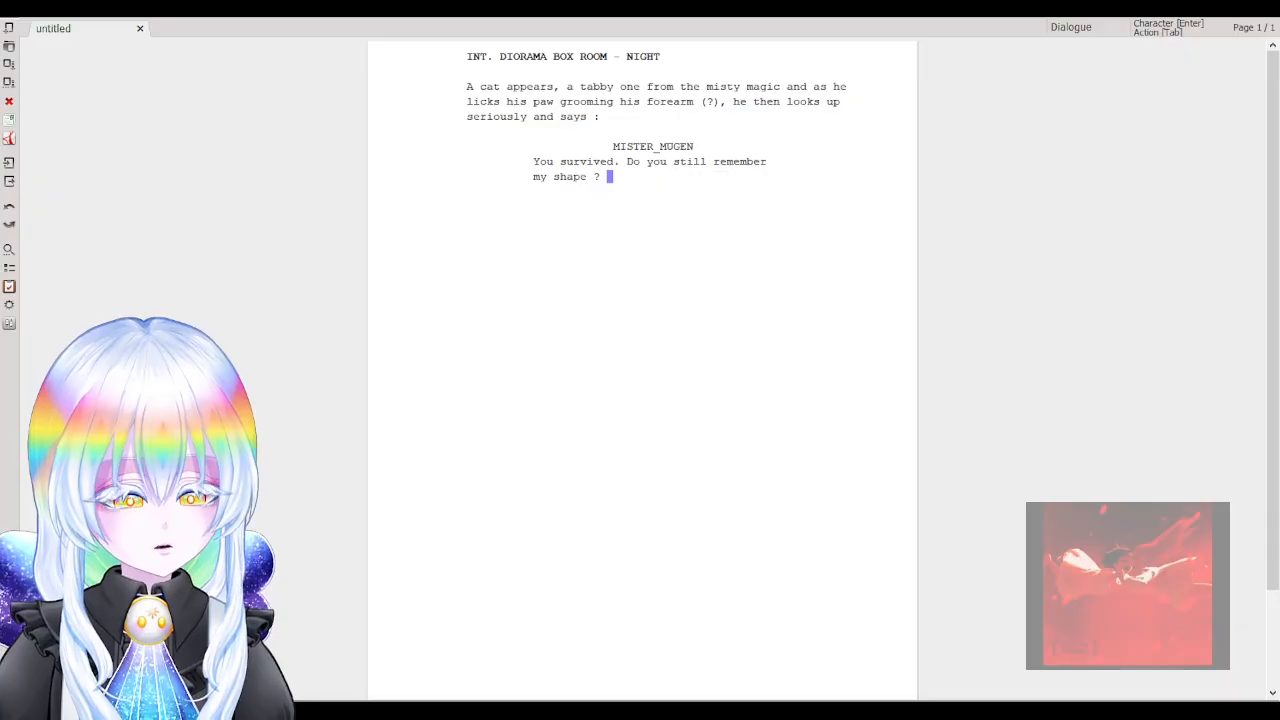
# Break the dialogue after "You survived." and separate "Do you still remember my shape ?" from it with several empty lines.
pyautogui.click(642, 164)
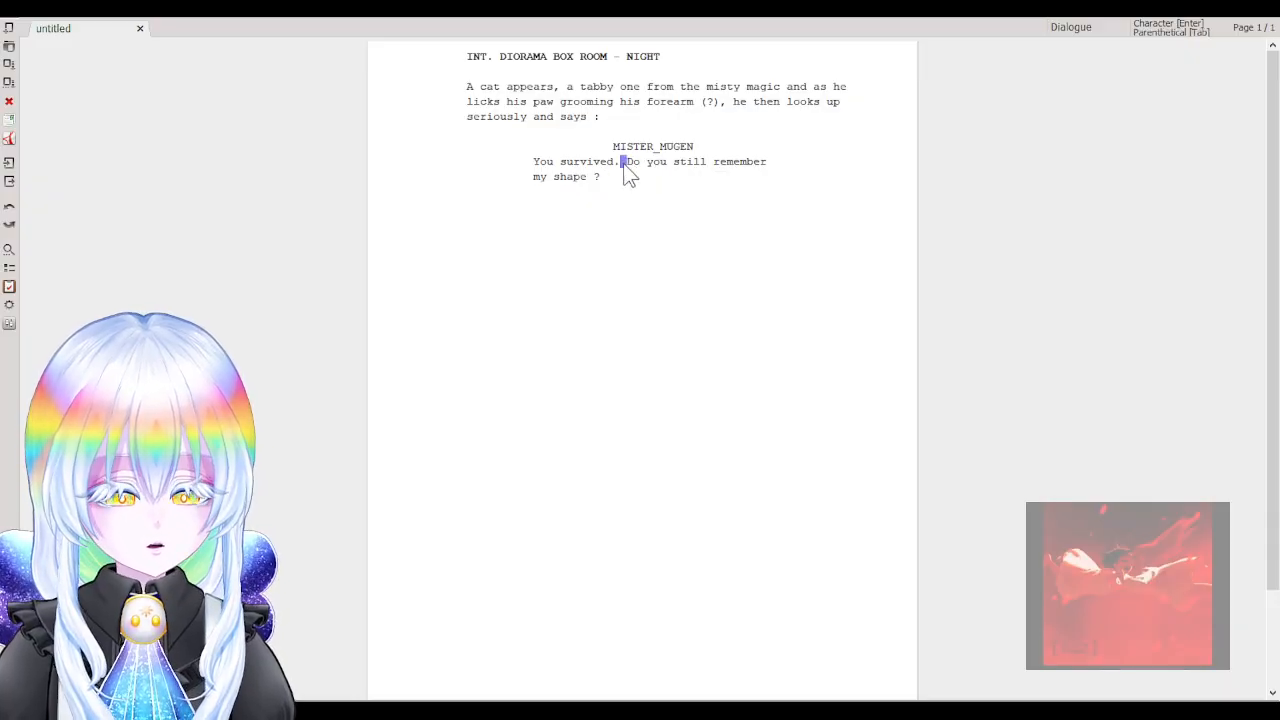
pyautogui.press('Return')
pyautogui.hotkey('alt', 'd')
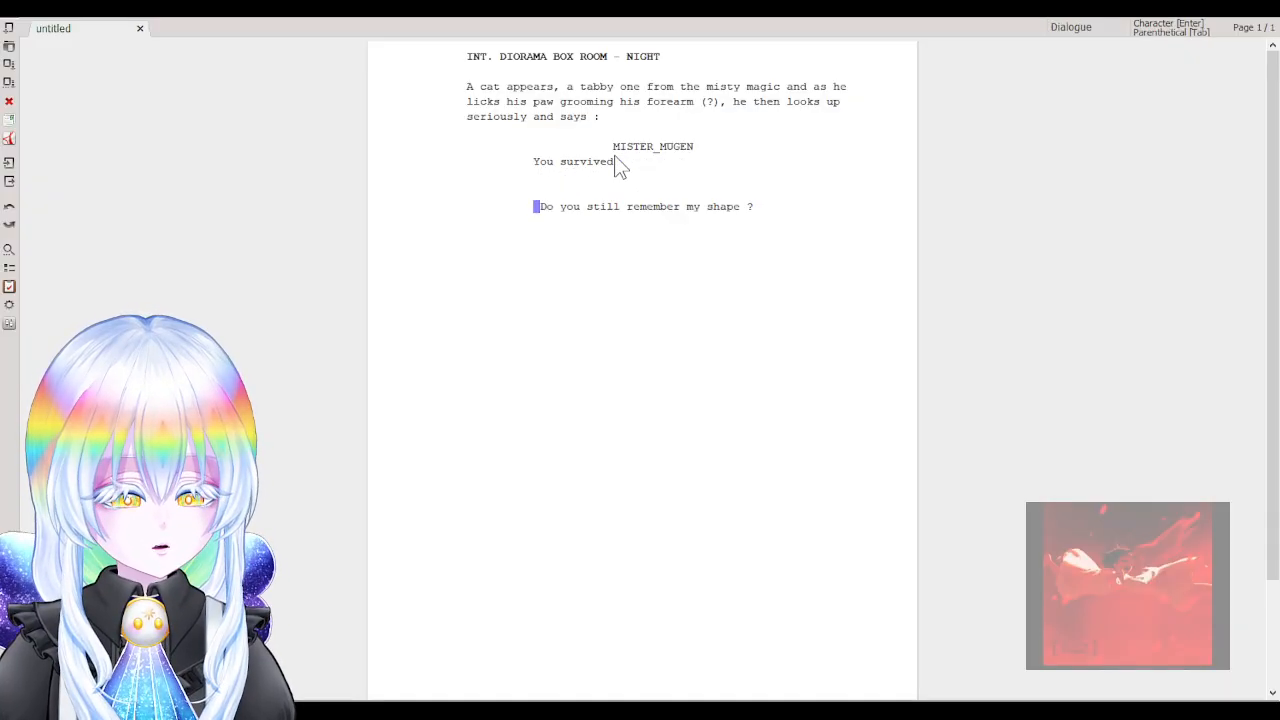
pyautogui.press('Return')
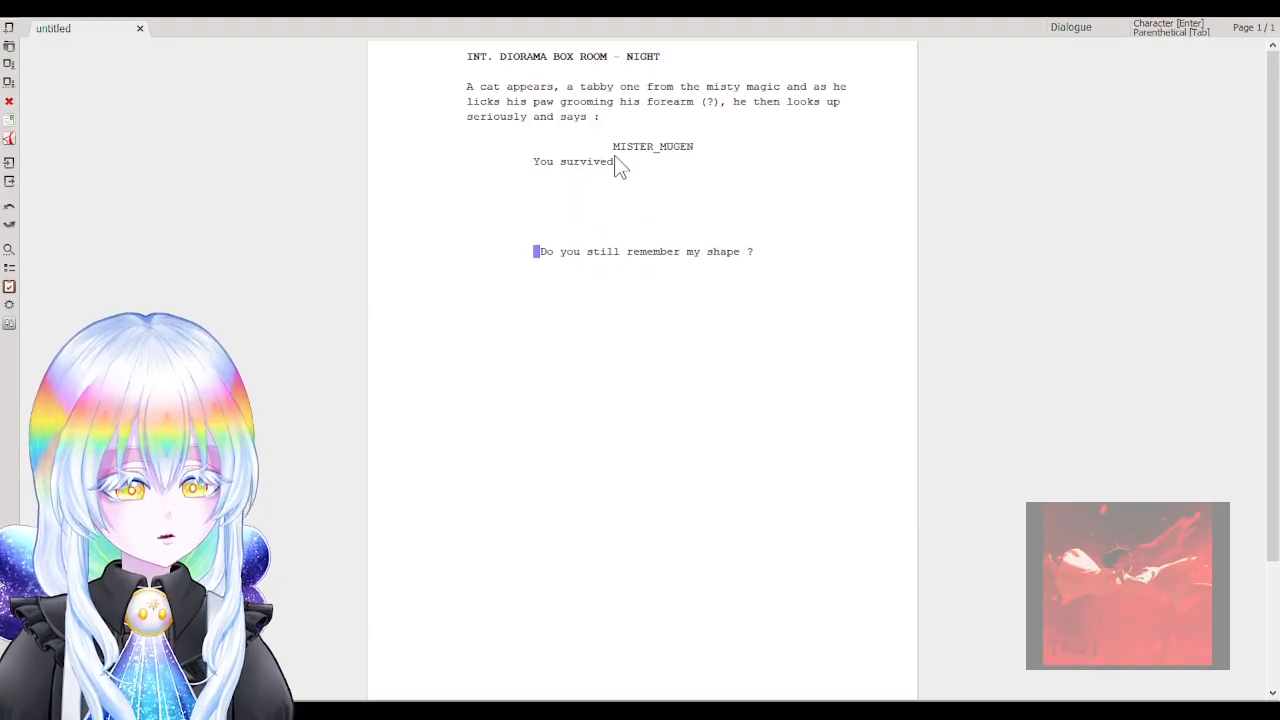
pyautogui.click(618, 196)
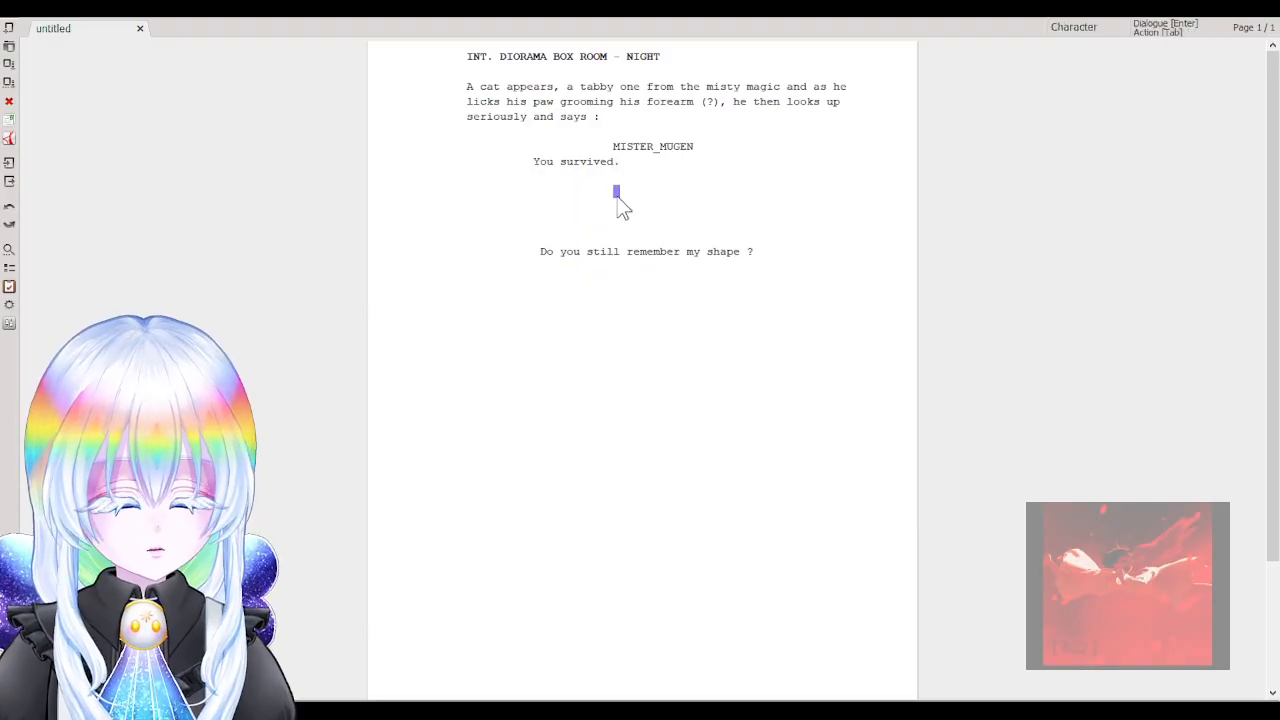
pyautogui.write('(you')
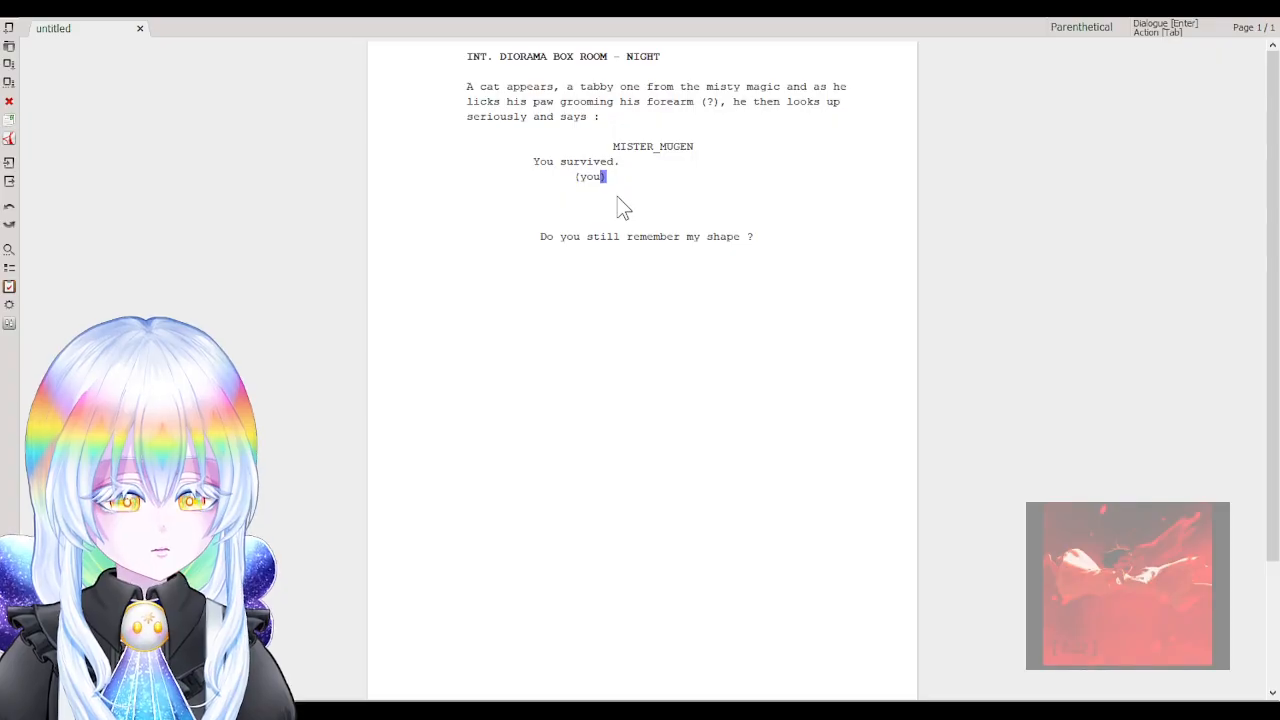
pyautogui.press('BackSpace')
pyautogui.press('BackSpace')
pyautogui.press('BackSpace')
pyautogui.press('BackSpace')
pyautogui.press('BackSpace')
pyautogui.press('BackSpace')
pyautogui.press('BackSpace')
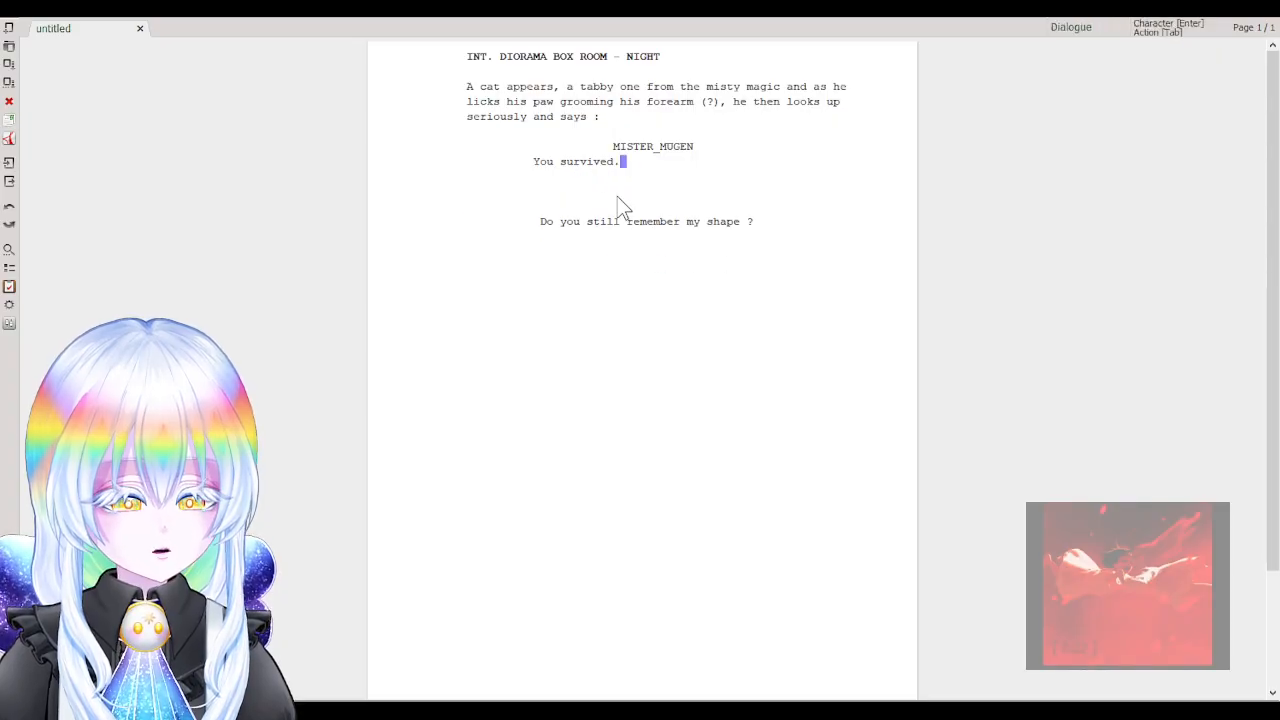
pyautogui.press('Return')
pyautogui.write('(')
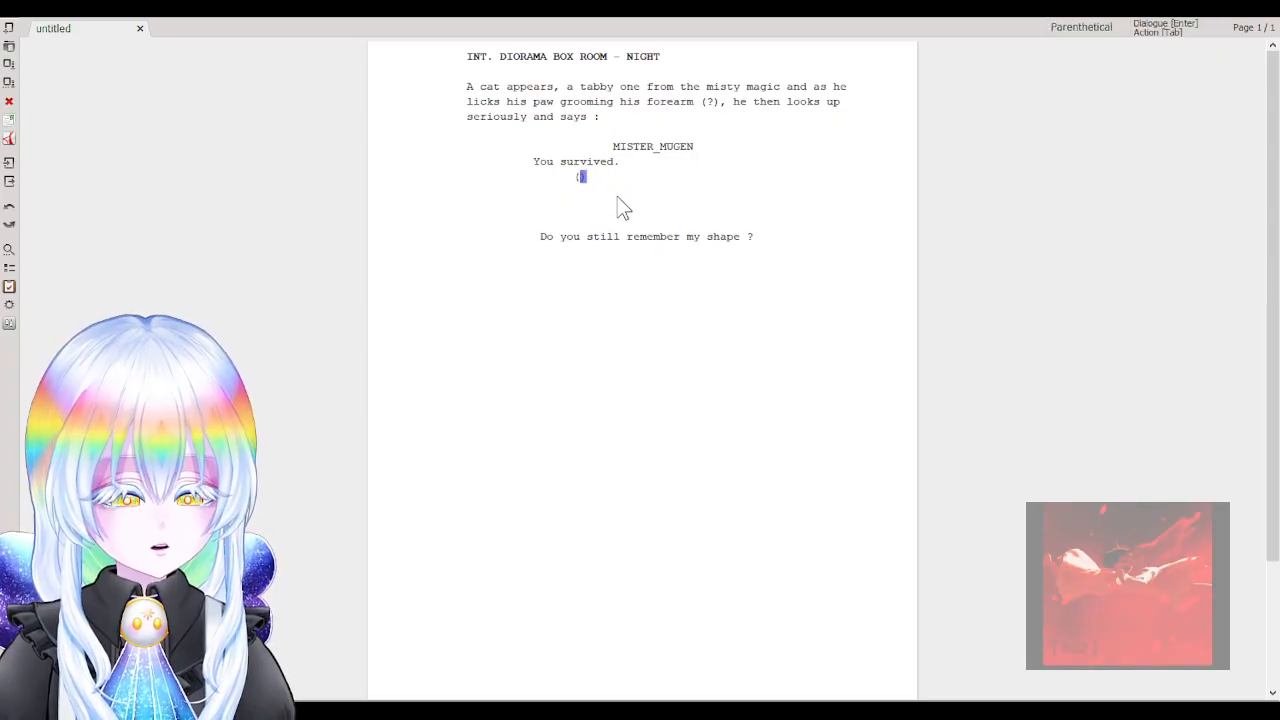
pyautogui.press('BackSpace')
pyautogui.press('BackSpace')
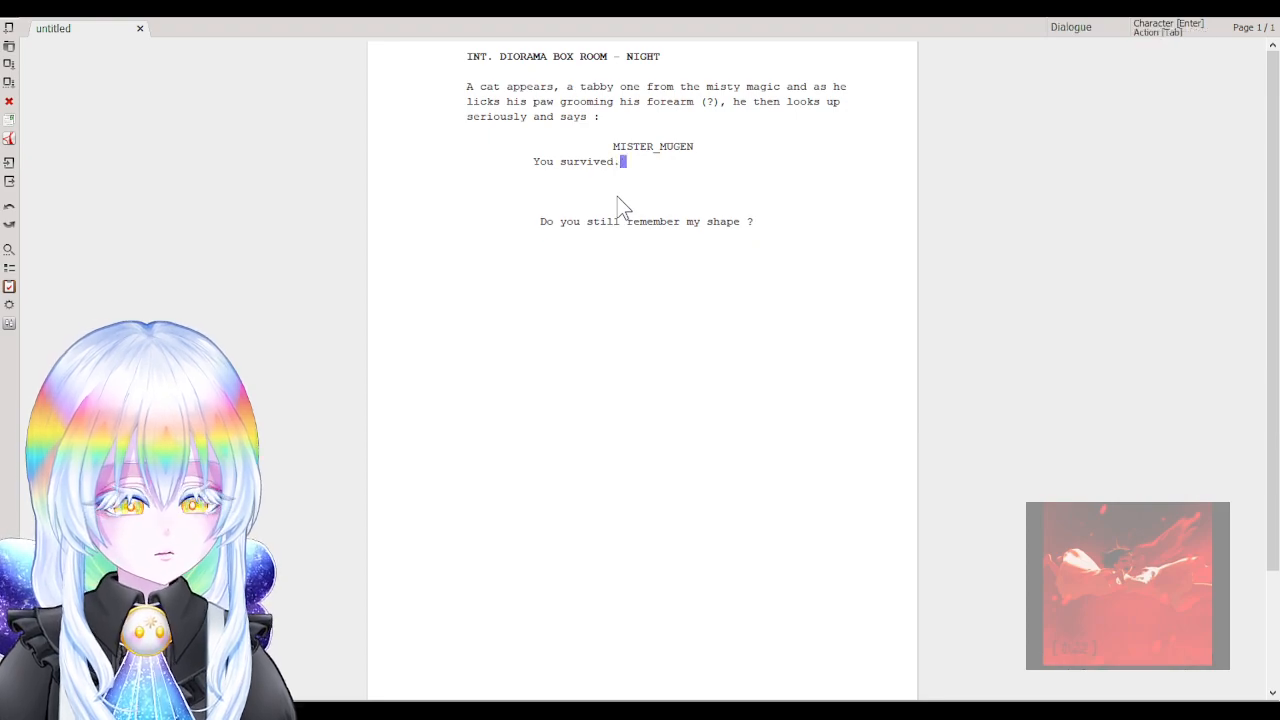
# Add a Character element "YOU" below "You survived." with the dialogue "I survived the Jingx." and start a new element.
pyautogui.press('Return')
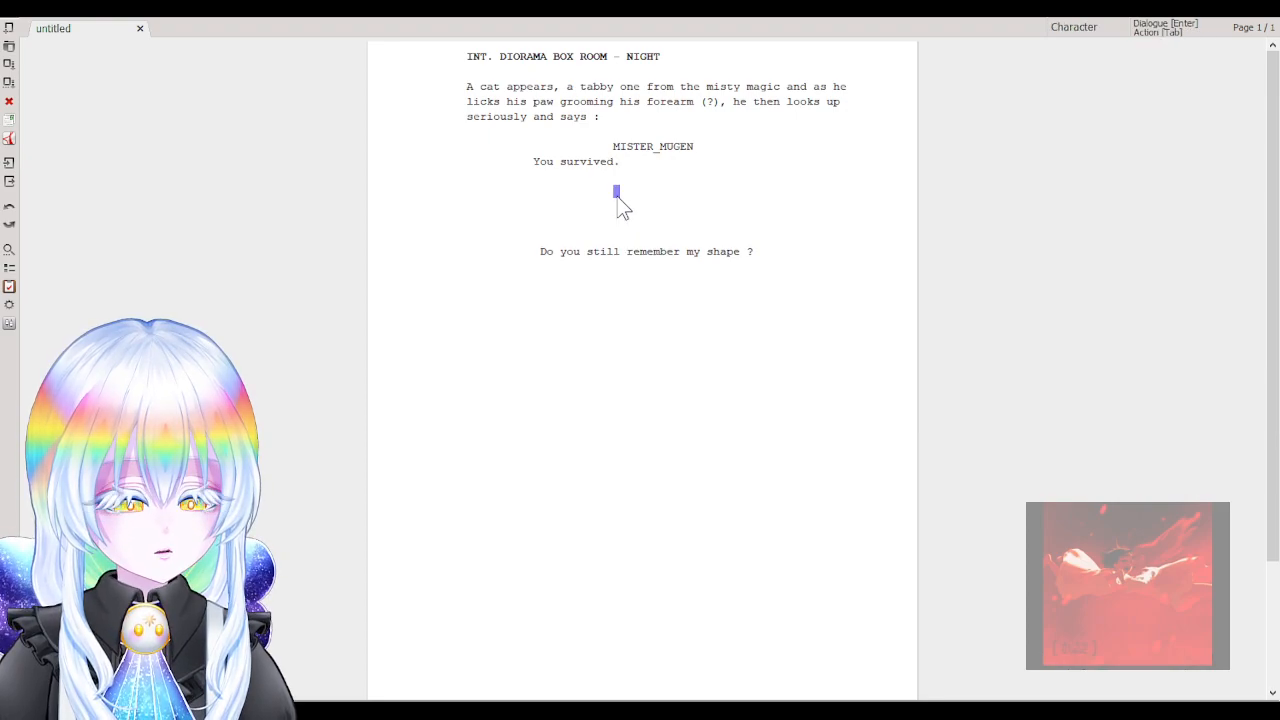
pyautogui.write('YO')
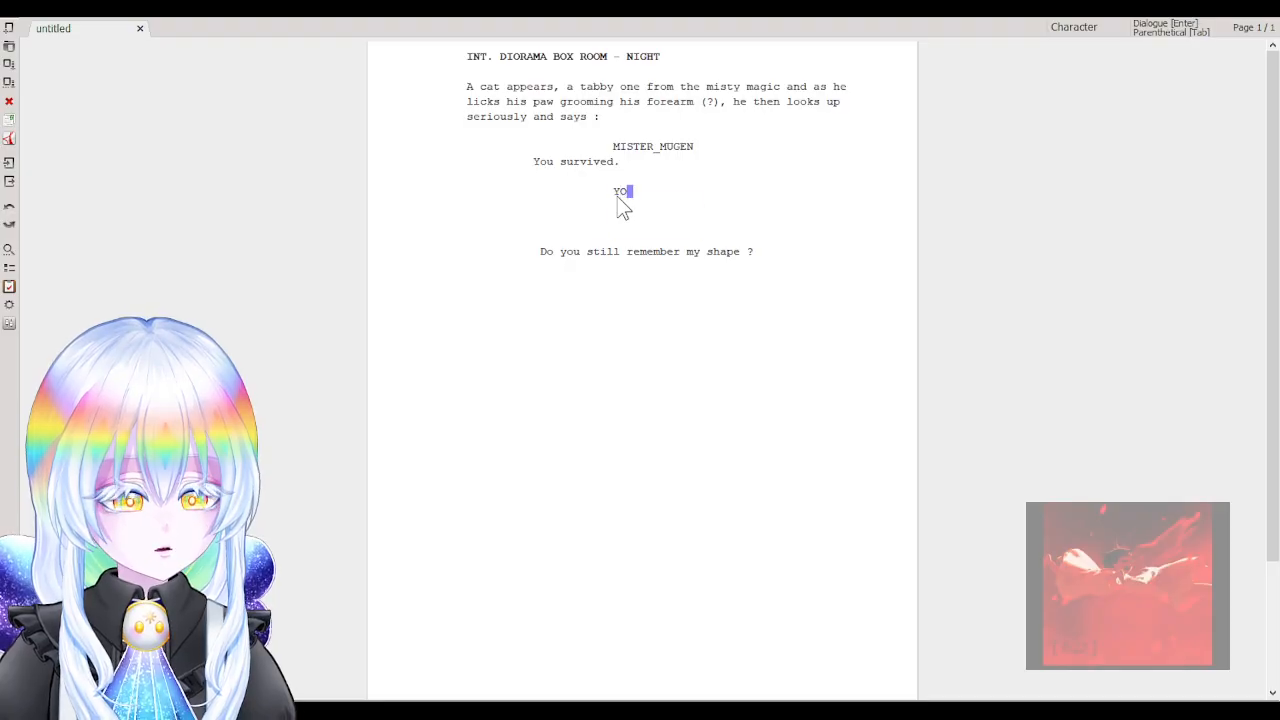
pyautogui.write('U')
pyautogui.press('Return')
pyautogui.write('I s')
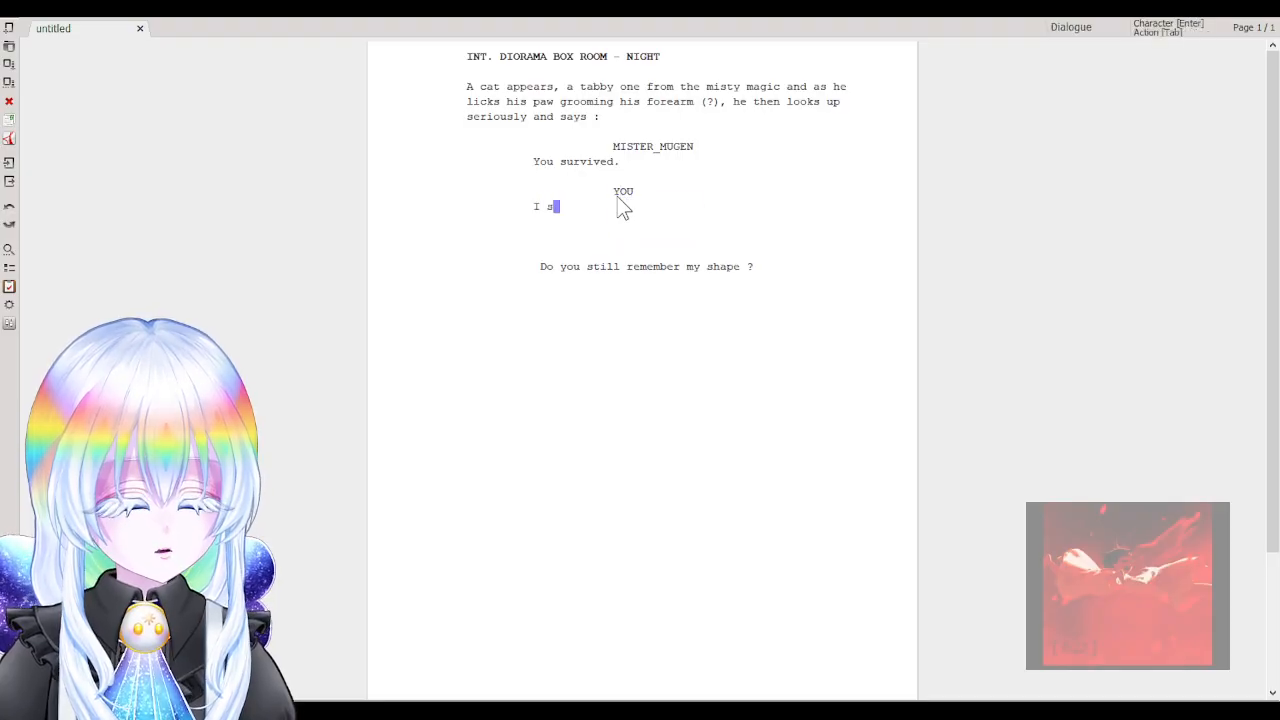
pyautogui.write('urvived the ')
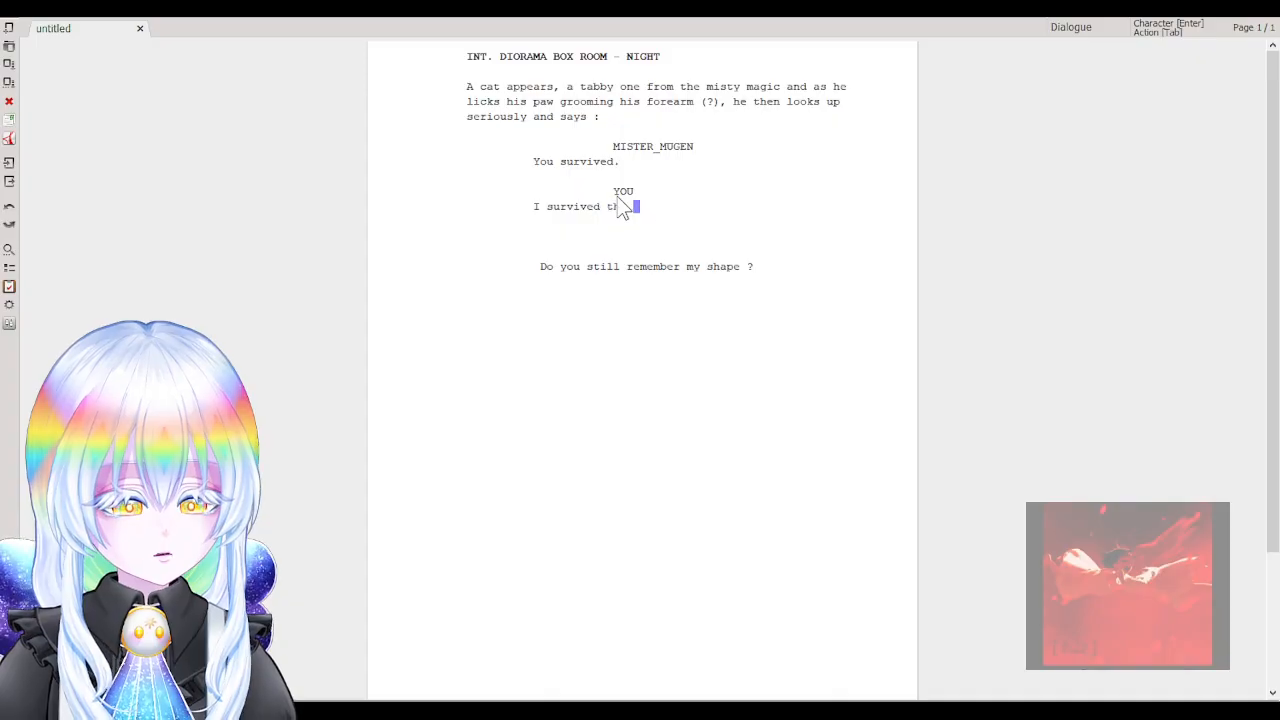
pyautogui.write('Jingx.')
pyautogui.press('Return')
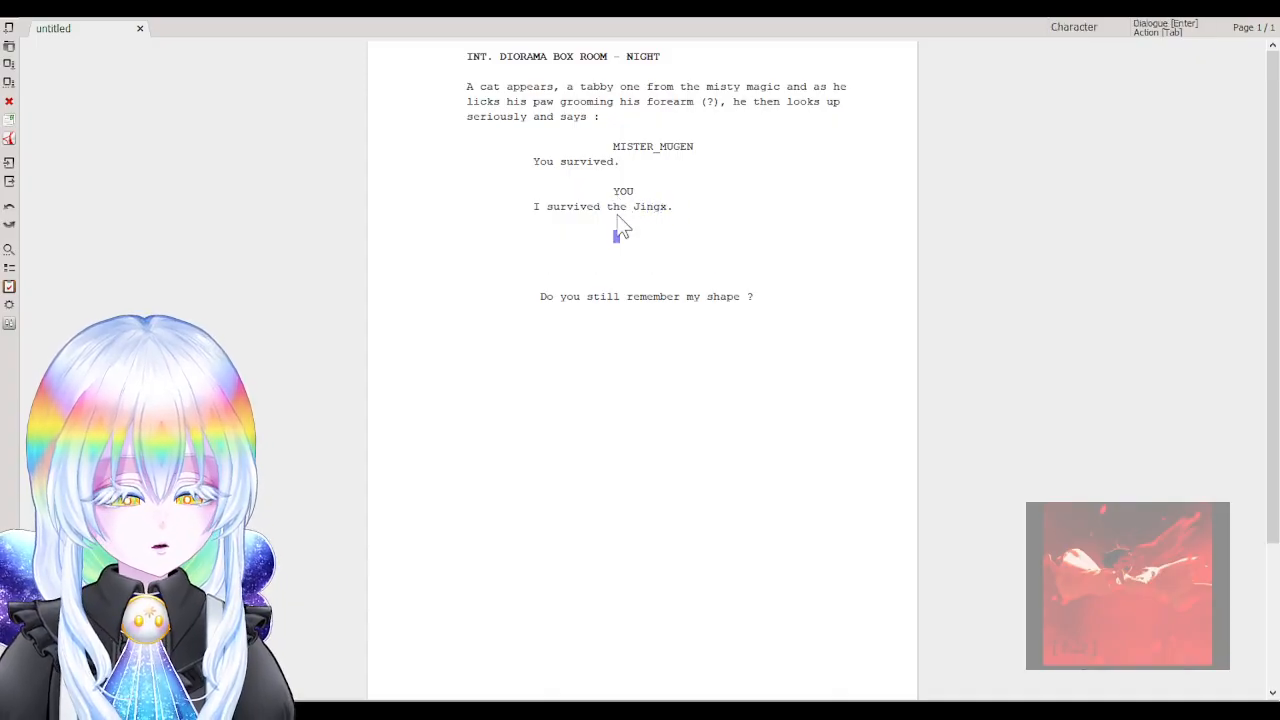
# Insert "Yes," before "I survived the Jingx." and start a new Character element below that dialogue.
pyautogui.moveTo(618, 240)
pyautogui.mouseDown()
pyautogui.moveTo(652, 266)
pyautogui.moveTo(808, 317)
pyautogui.moveTo(614, 251)
pyautogui.moveTo(624, 223)
pyautogui.mouseUp()
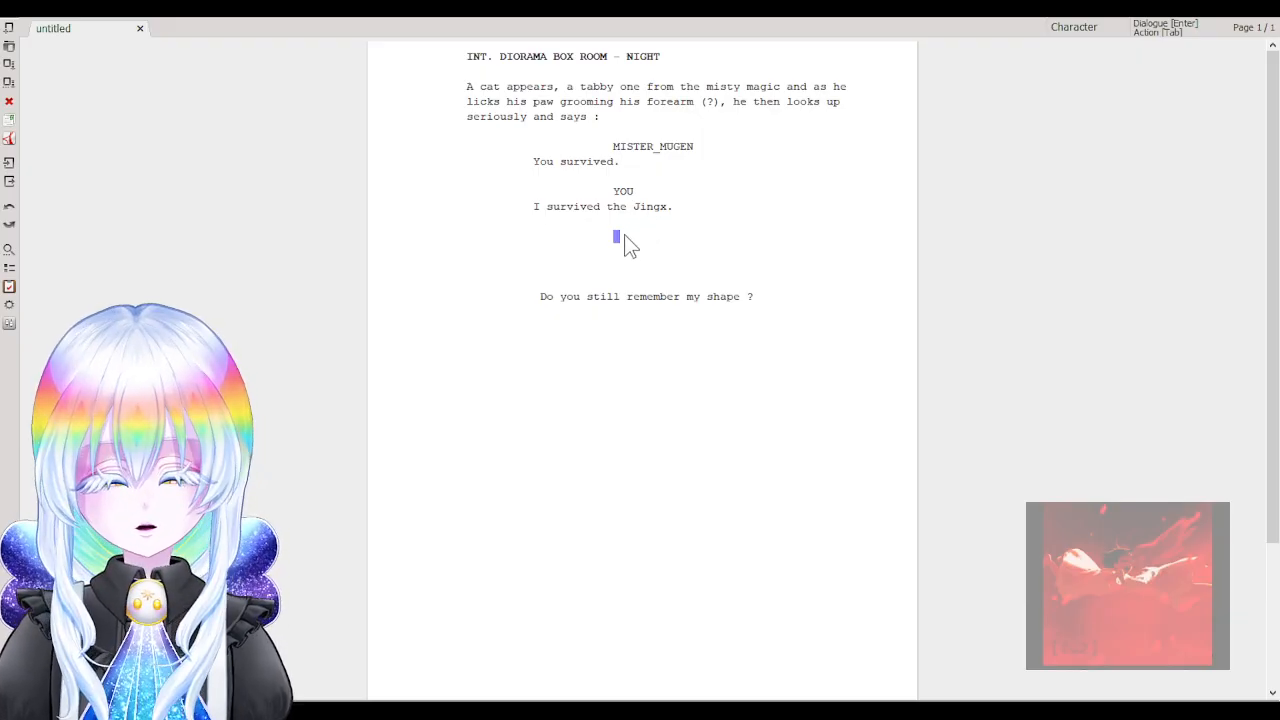
pyautogui.click(702, 208)
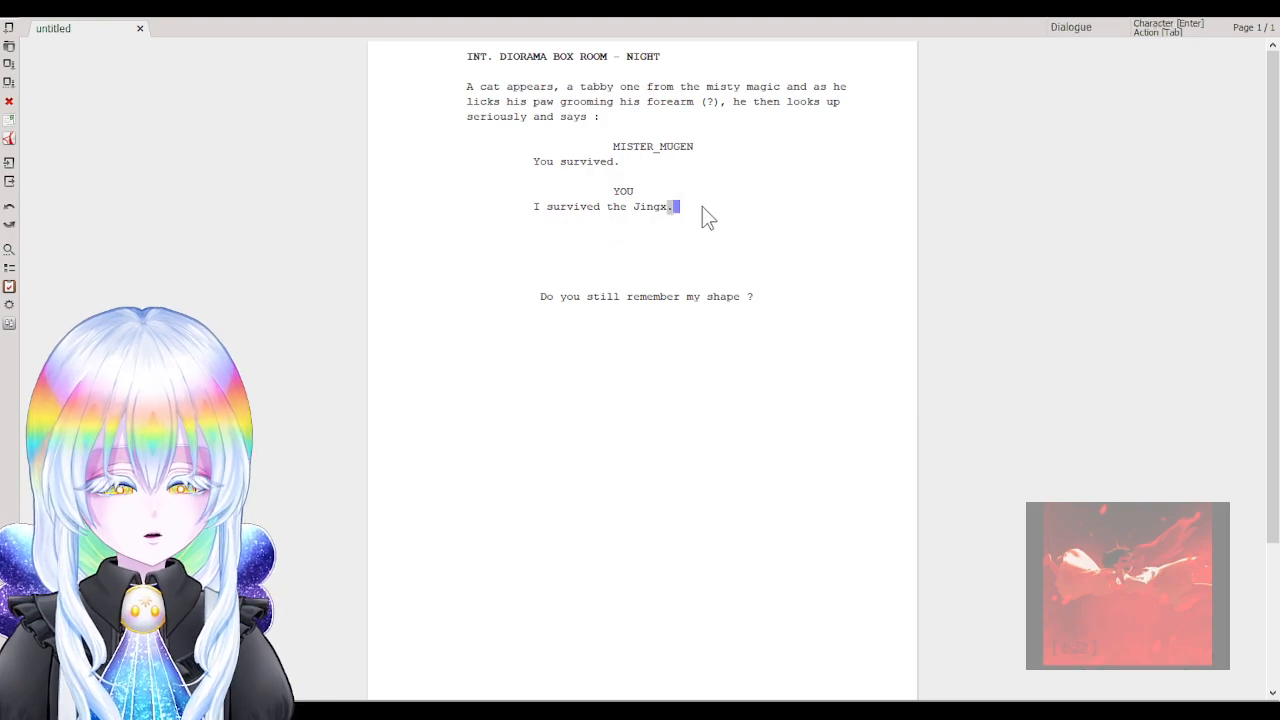
pyautogui.click(535, 207)
pyautogui.write('Yes,')
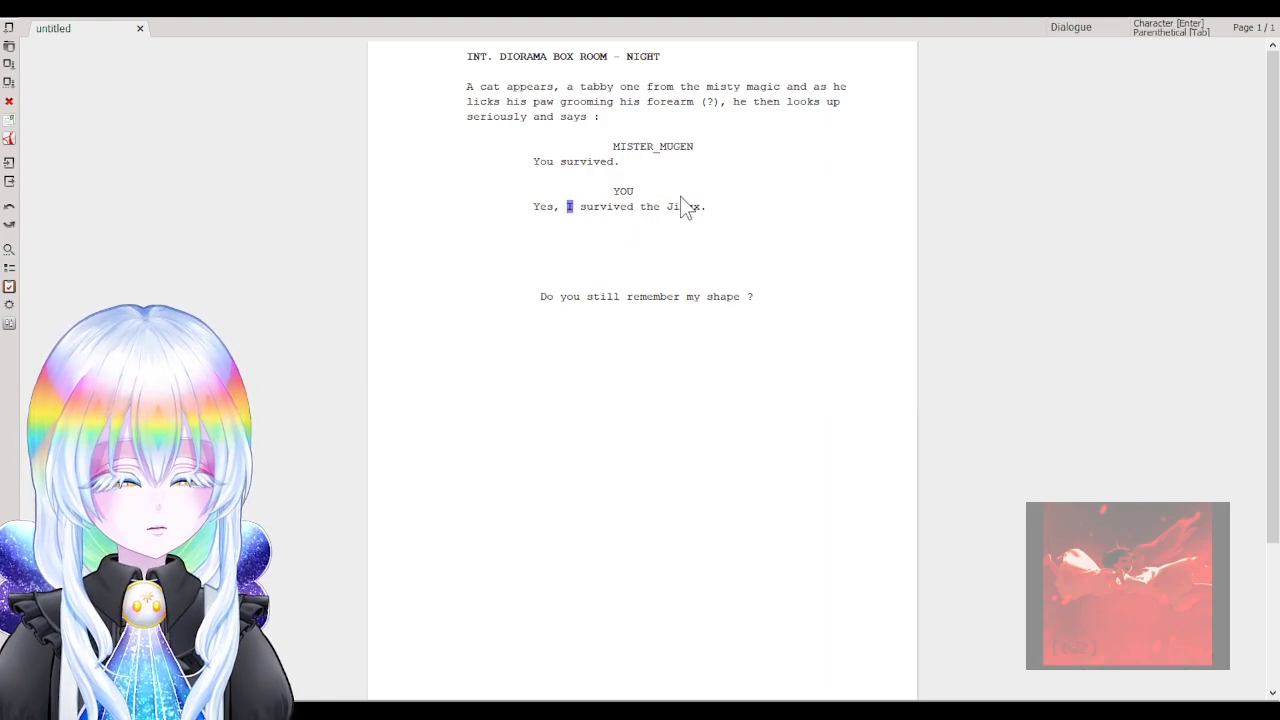
pyautogui.click(714, 206)
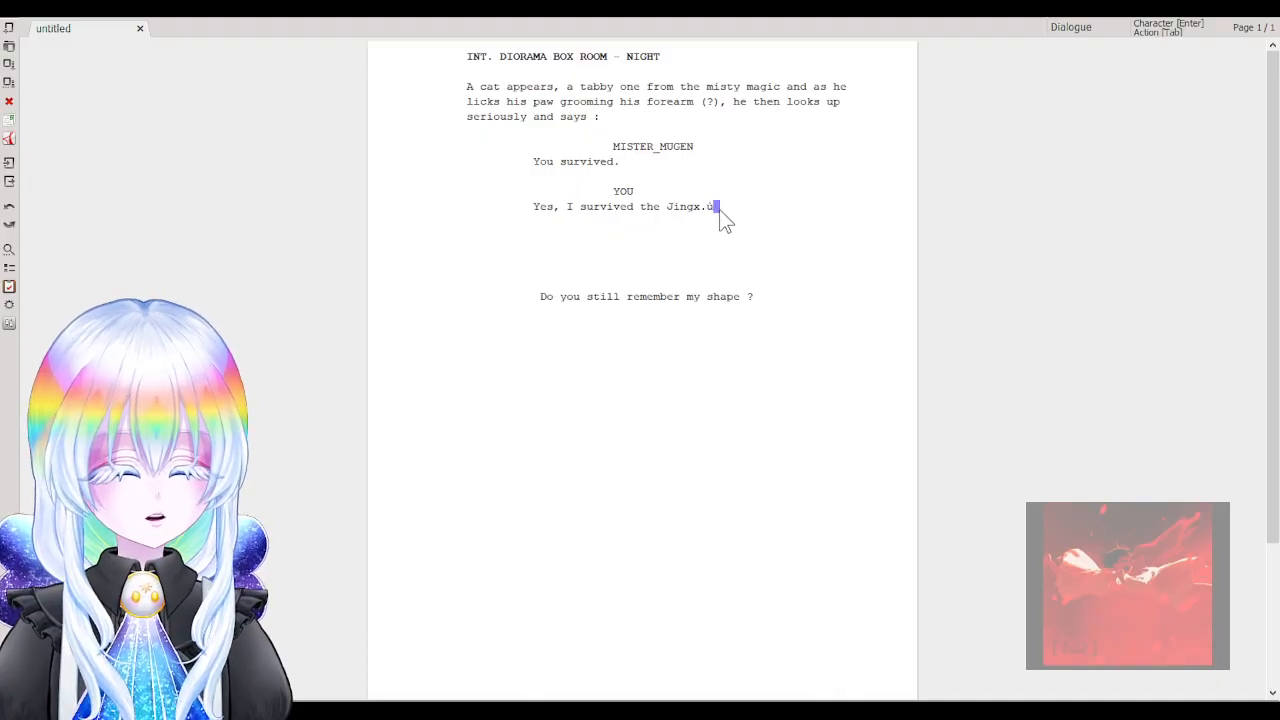
pyautogui.press('Return')
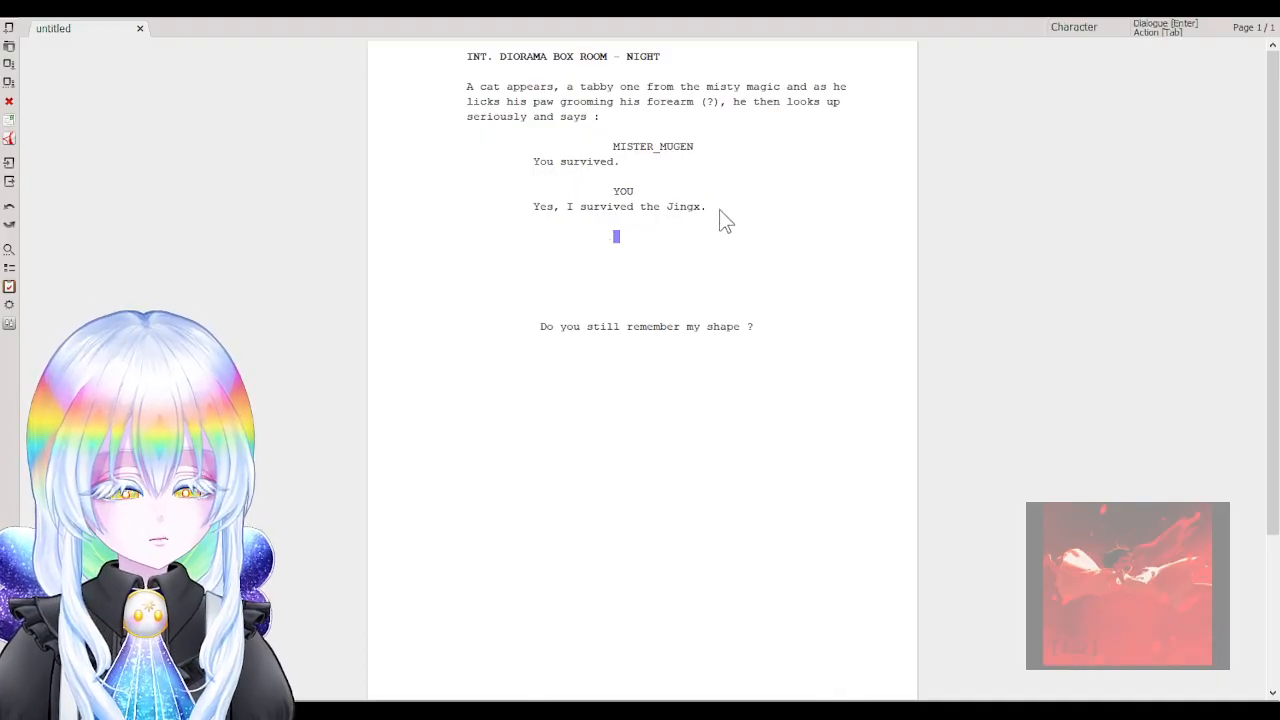
pyautogui.write('MISTER')
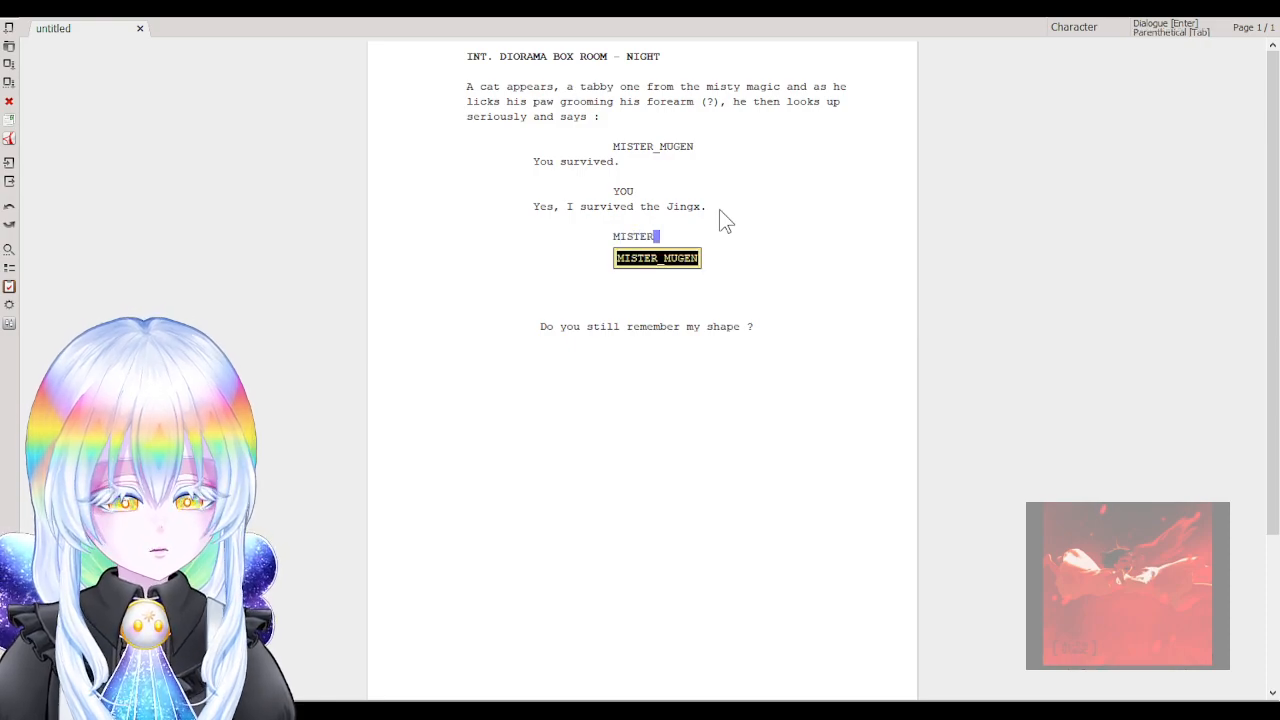
pyautogui.press('Return')
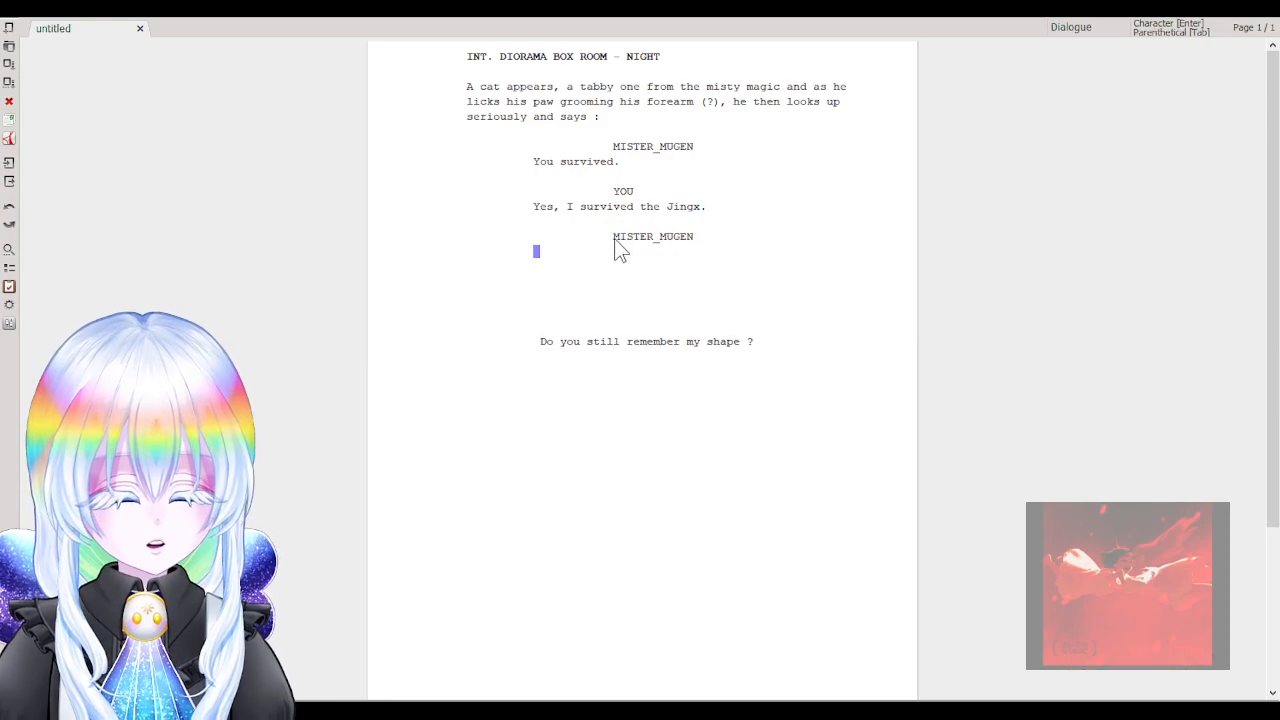
pyautogui.press('BackSpace')
pyautogui.press('BackSpace')
pyautogui.press('BackSpace')
pyautogui.press('BackSpace')
pyautogui.press('BackSpace')
pyautogui.press('BackSpace')
pyautogui.press('BackSpace')
pyautogui.press('BackSpace')
pyautogui.press('BackSpace')
pyautogui.press('BackSpace')
pyautogui.press('BackSpace')
pyautogui.press('BackSpace')
pyautogui.press('BackSpace')
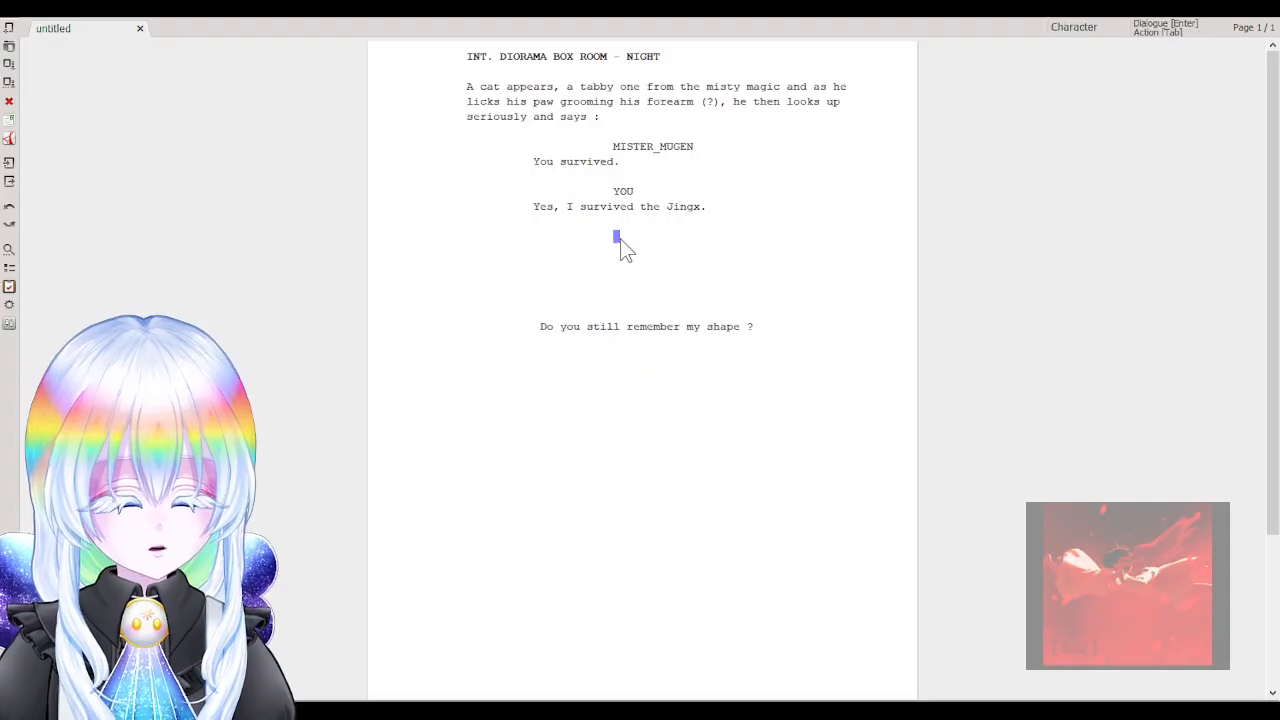
# Enter the suggested name "MISTER_MUGEN" as the Character below YOU's dialogue and start his dialogue line.
pyautogui.write('MI')
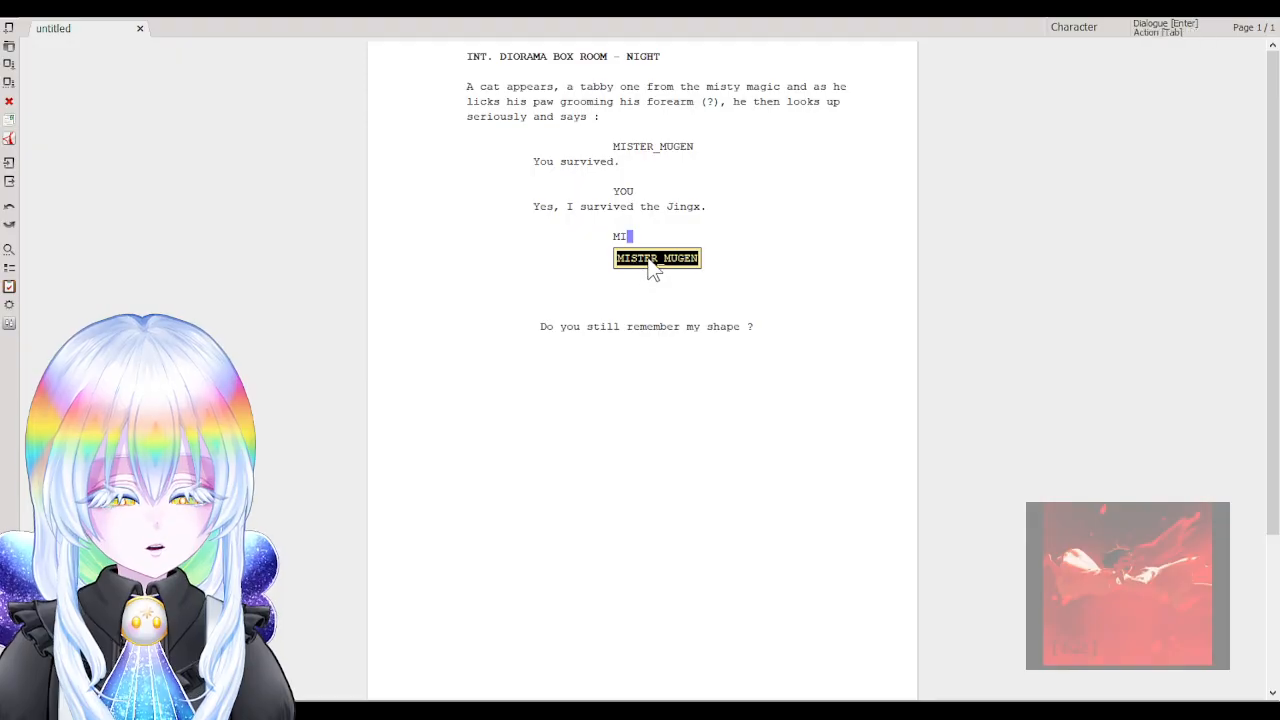
pyautogui.click(647, 259)
pyautogui.click(634, 238)
pyautogui.write('S')
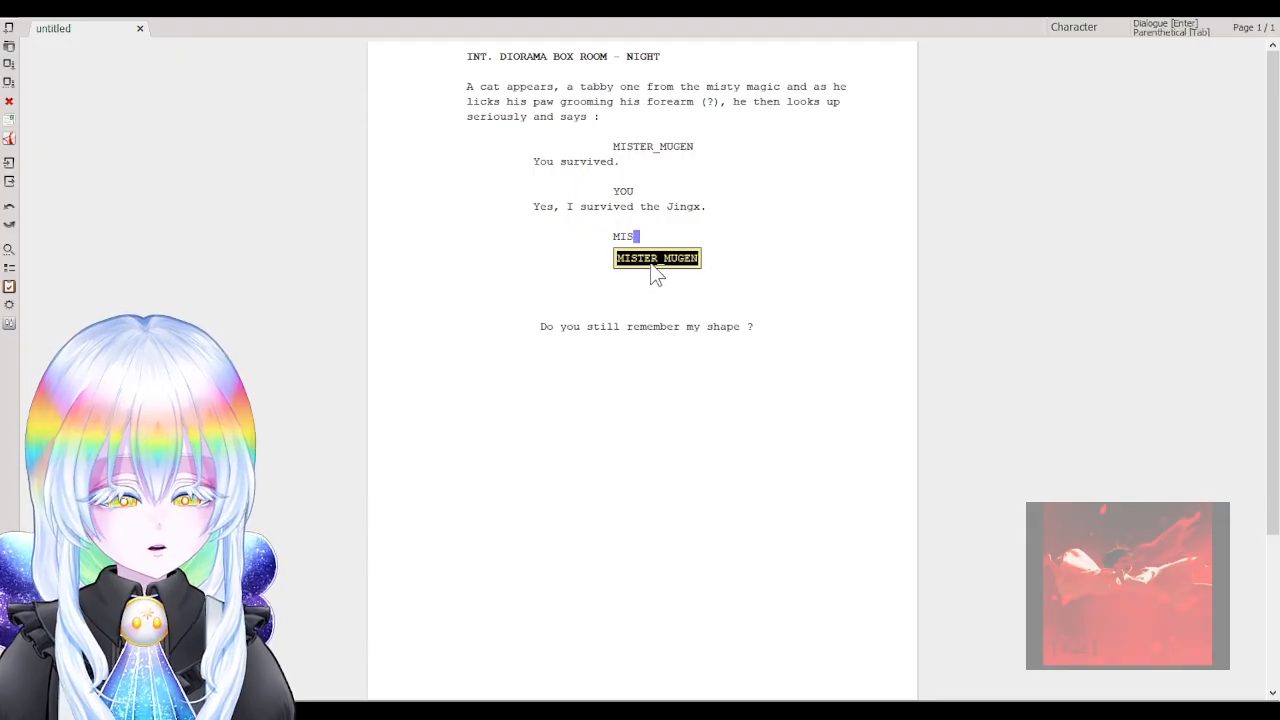
pyautogui.press('Return')
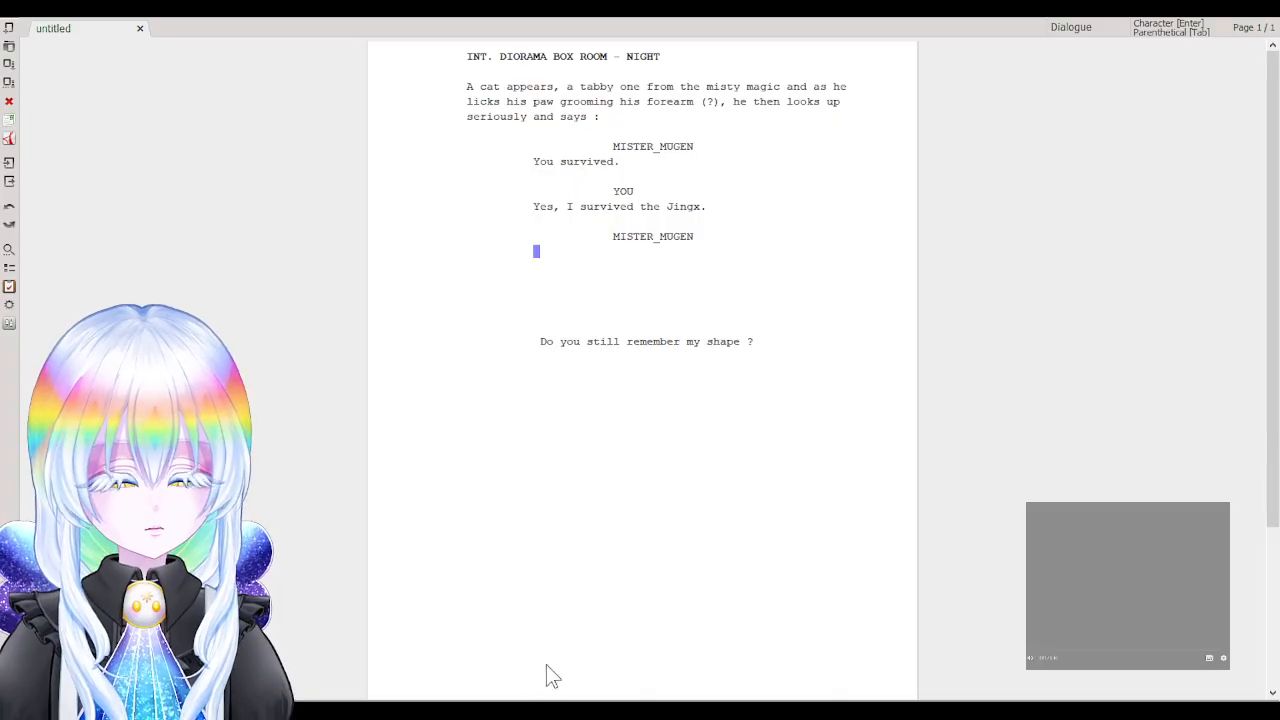
# Try different element types for the line "Do you still remember my shape ?" and push it down with empty lines.
pyautogui.click(827, 230)
pyautogui.click(834, 268)
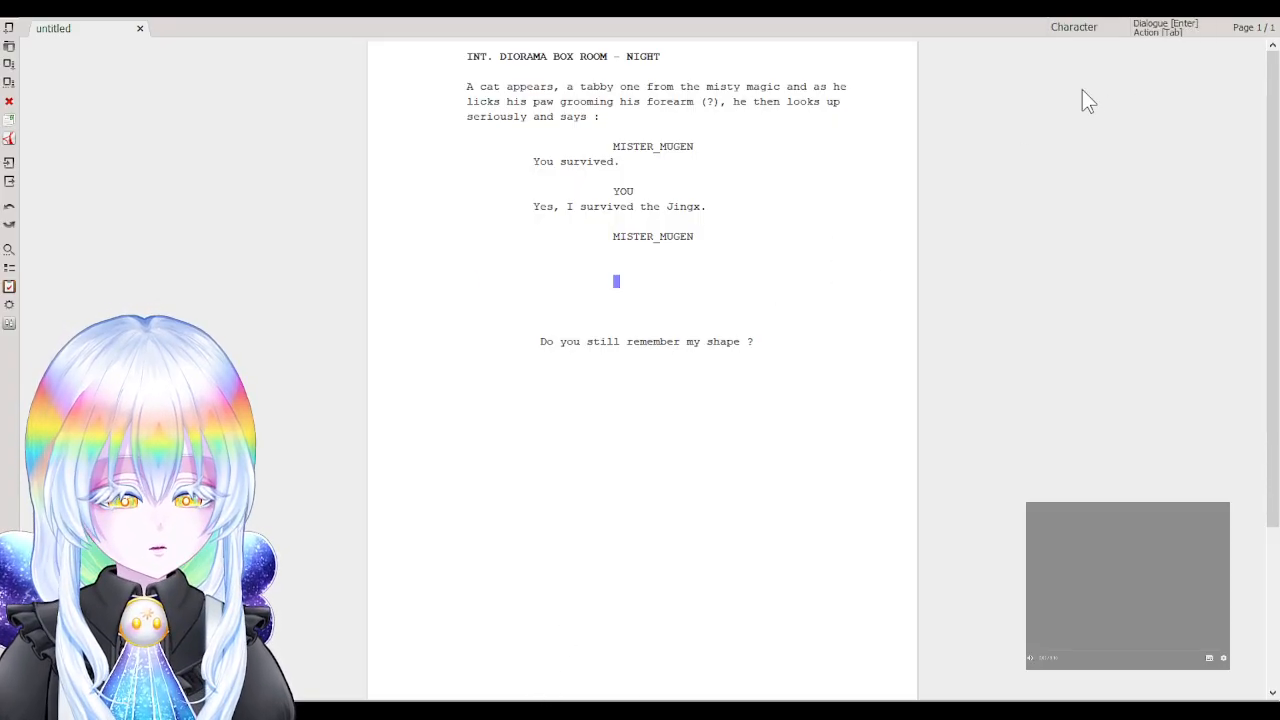
pyautogui.press('Tab')
pyautogui.press('Down')
pyautogui.press('Down')
pyautogui.press('Down')
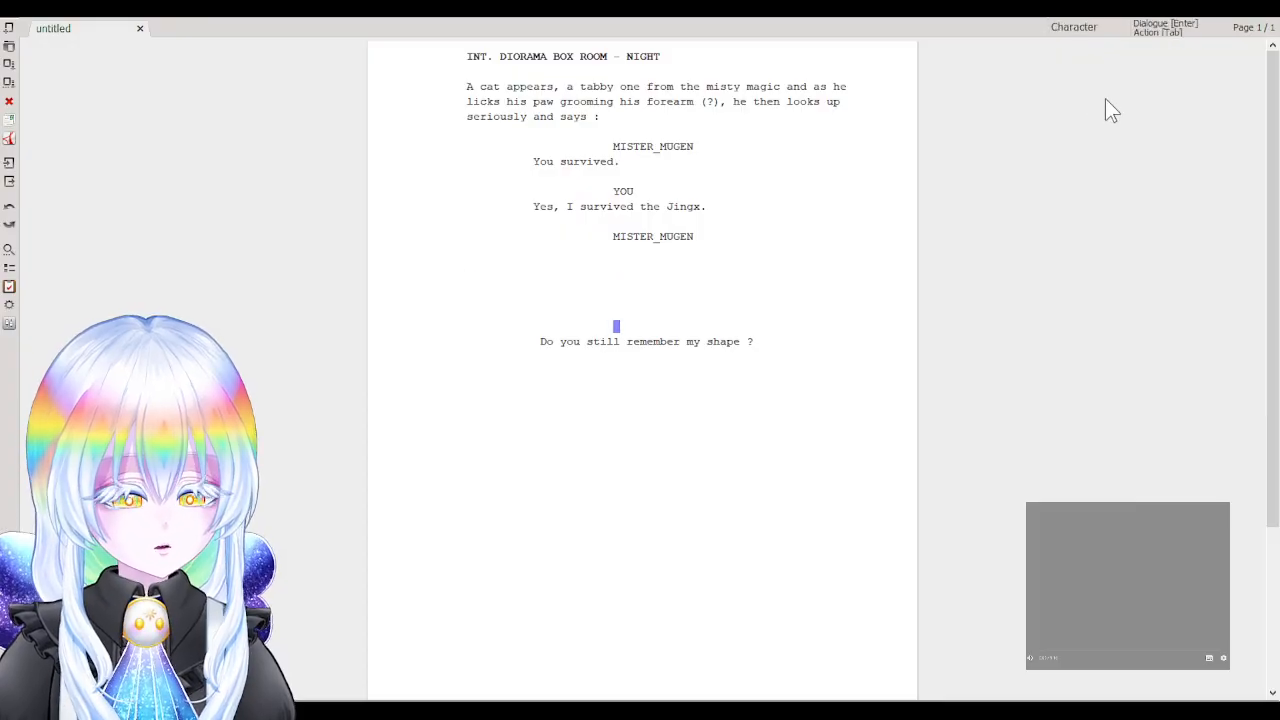
pyautogui.press('Right')
pyautogui.press('Left')
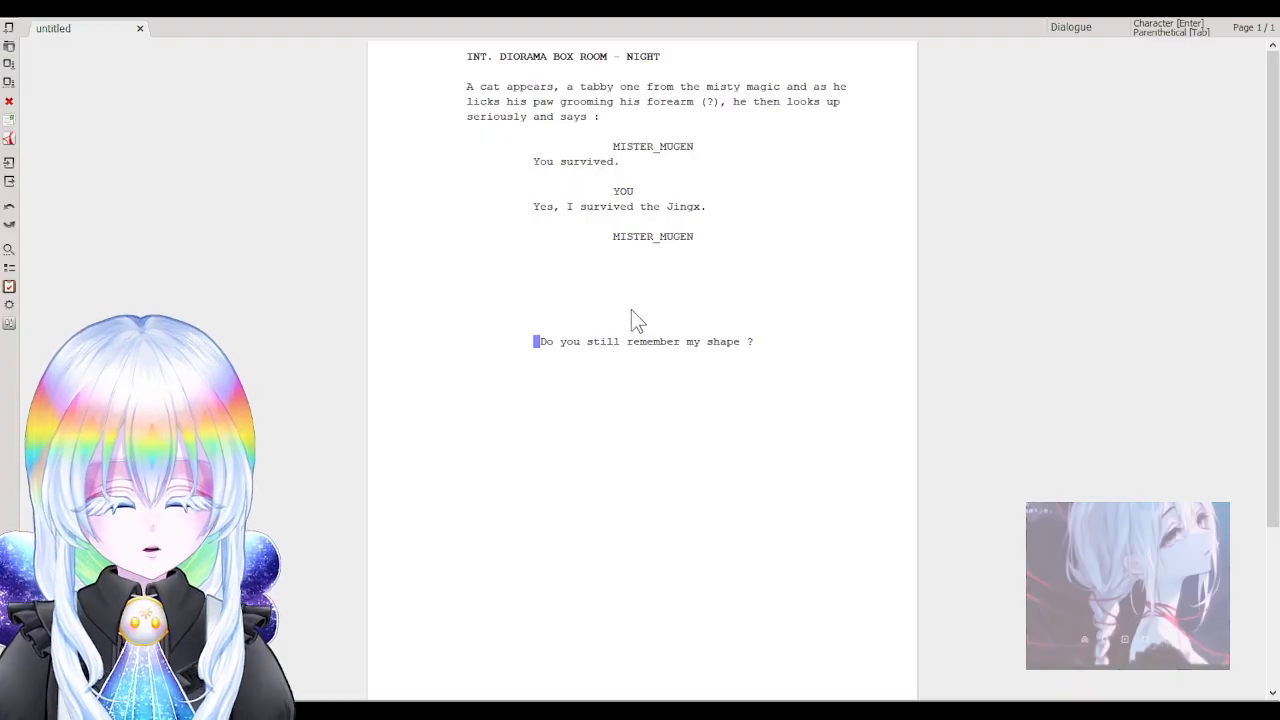
pyautogui.press('Tab')
pyautogui.press('Tab')
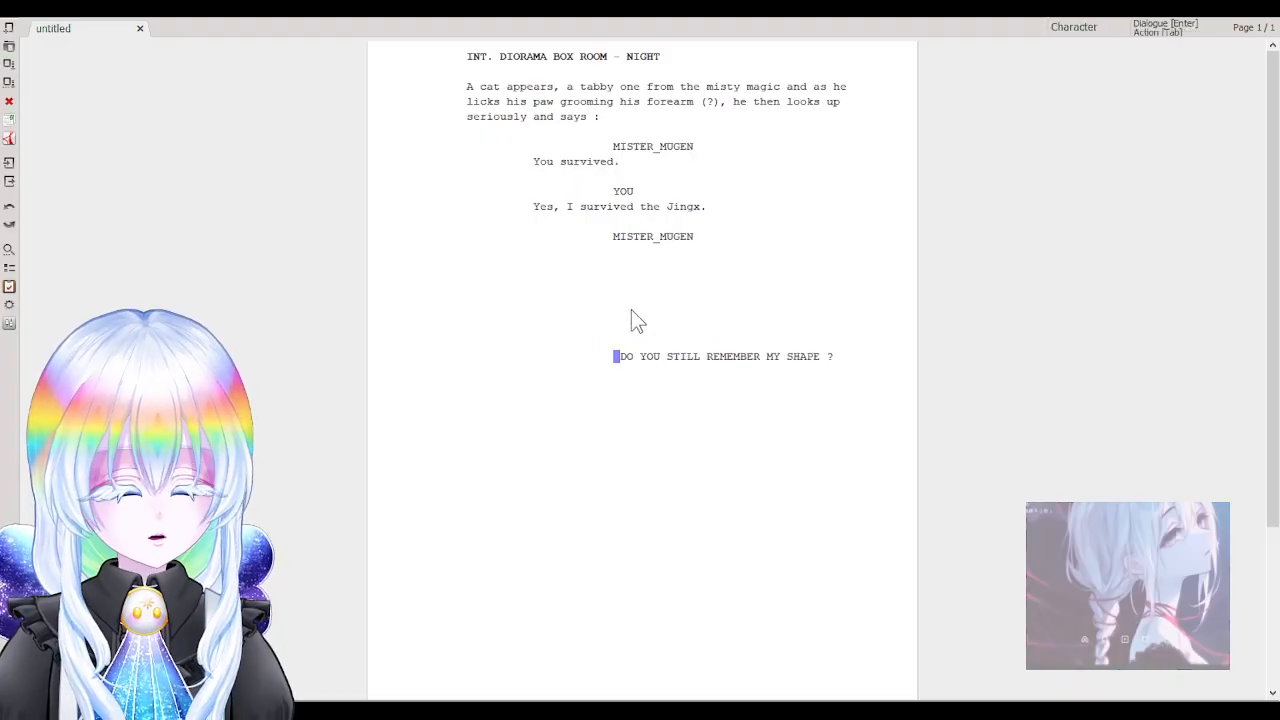
pyautogui.press('Tab')
pyautogui.press('Tab')
pyautogui.press('Tab')
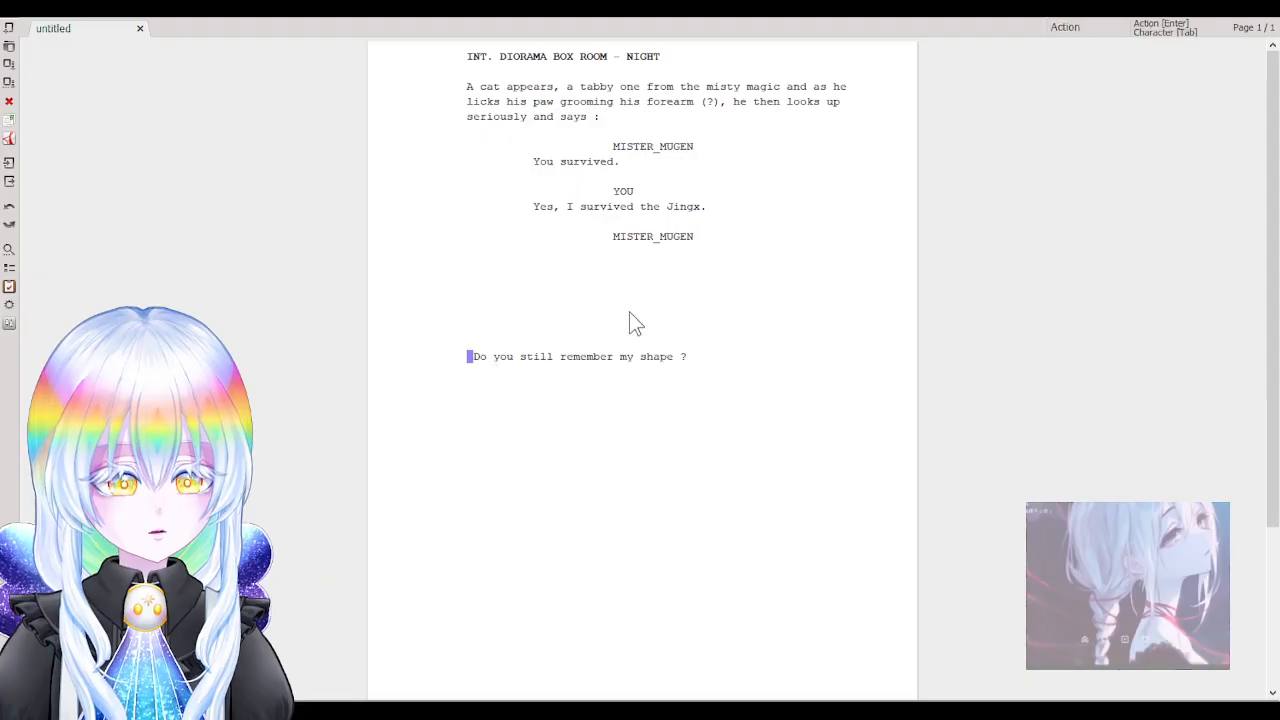
pyautogui.press('Tab')
pyautogui.press('Tab')
pyautogui.press('Tab')
pyautogui.press('Tab')
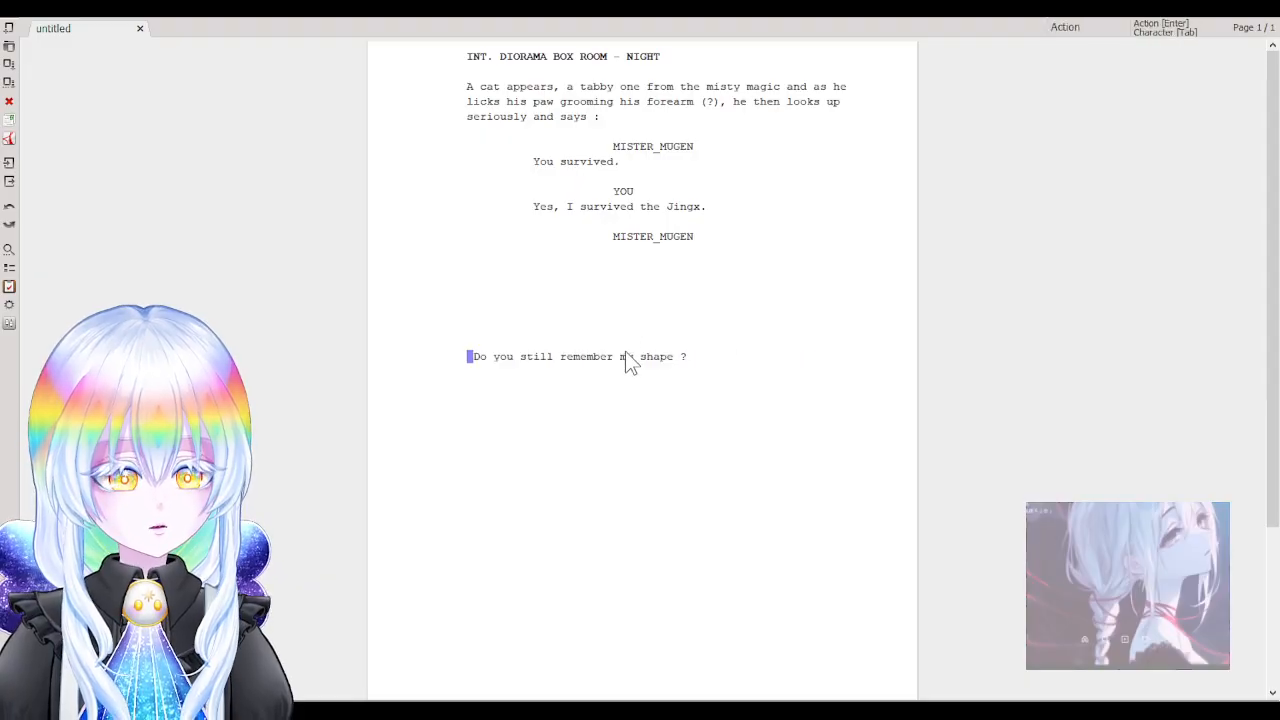
pyautogui.press('Tab')
pyautogui.press('Tab')
pyautogui.press('Tab')
pyautogui.press('Tab')
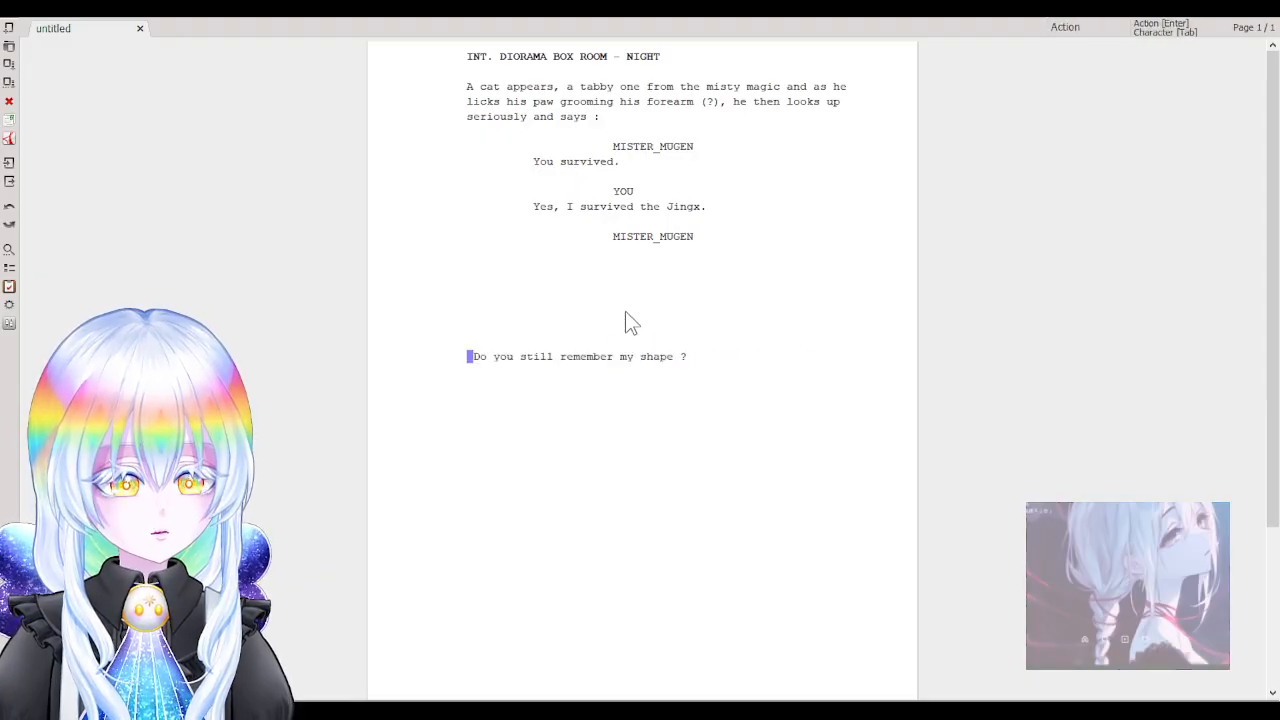
pyautogui.press('Tab')
pyautogui.press('Tab')
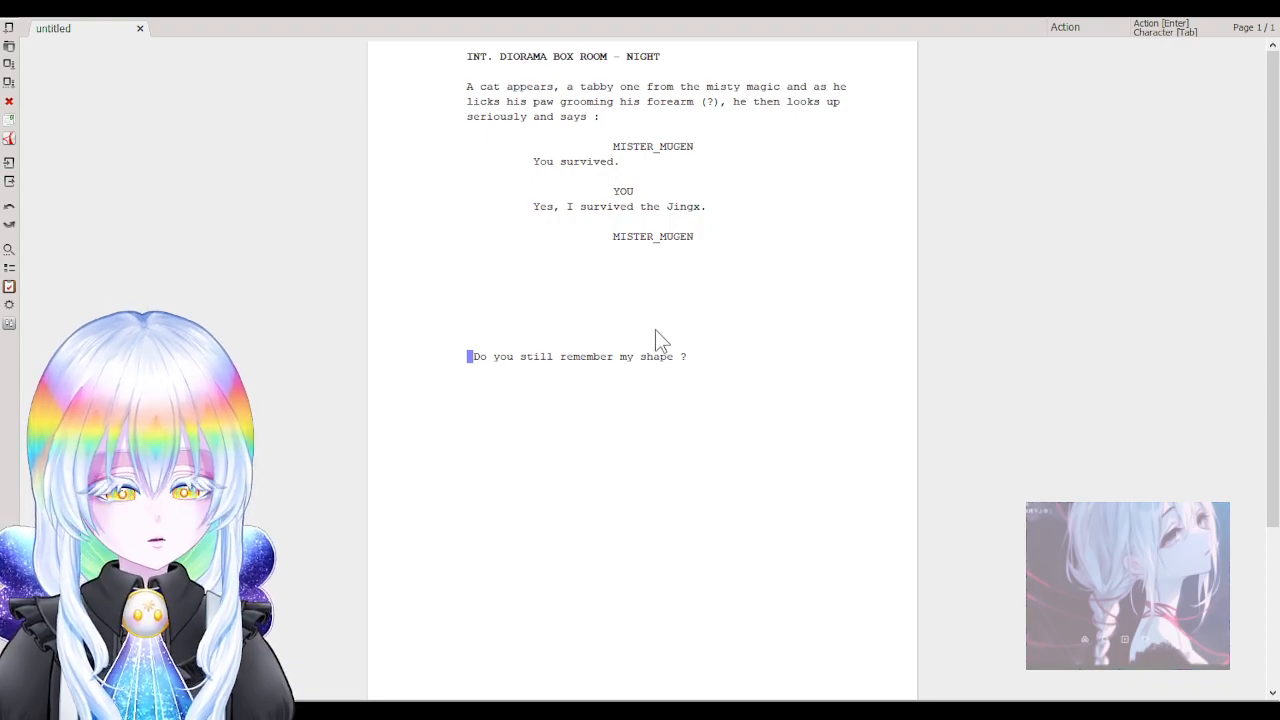
pyautogui.press('Return')
pyautogui.press('Return')
pyautogui.press('Return')
pyautogui.press('Return')
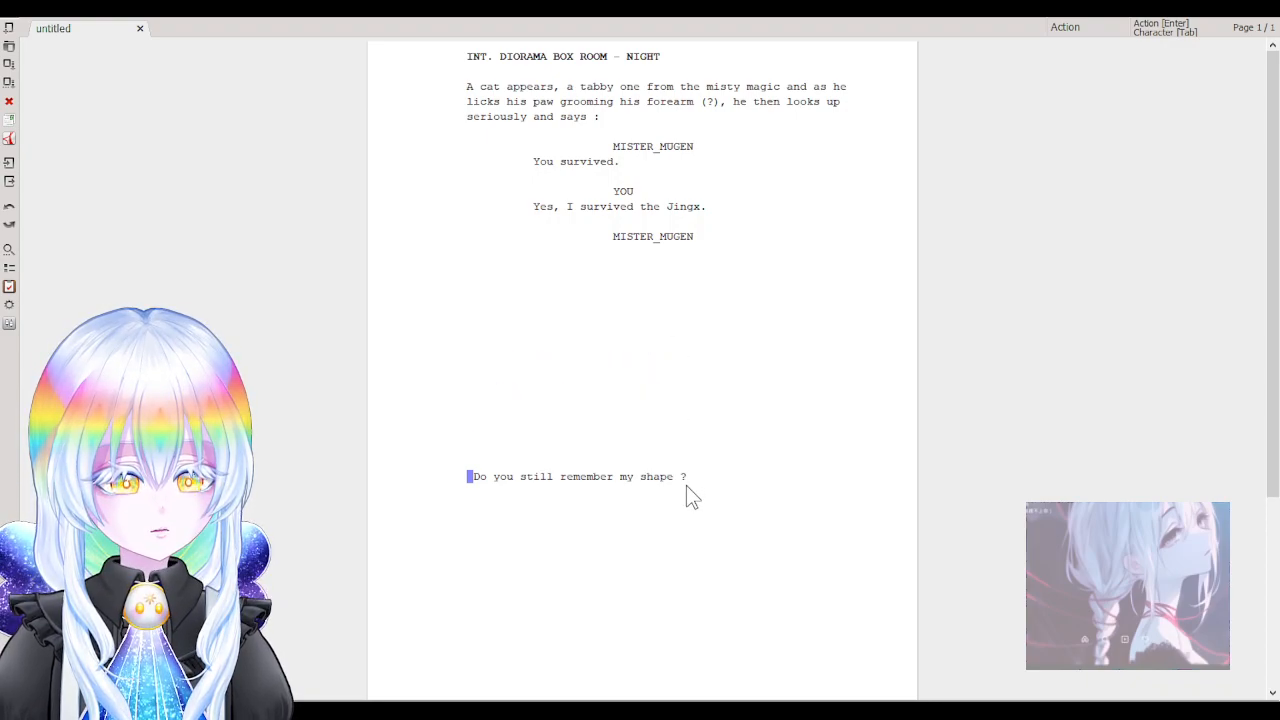
# Delete the empty lines above "Do you still remember my shape ?" to make it dialogue under the second MISTER_MUGEN, and remove its leading space.
pyautogui.press('BackSpace')
pyautogui.press('BackSpace')
pyautogui.press('BackSpace')
pyautogui.press('BackSpace')
pyautogui.press('BackSpace')
pyautogui.press('BackSpace')
pyautogui.press('BackSpace')
pyautogui.press('BackSpace')
pyautogui.press('BackSpace')
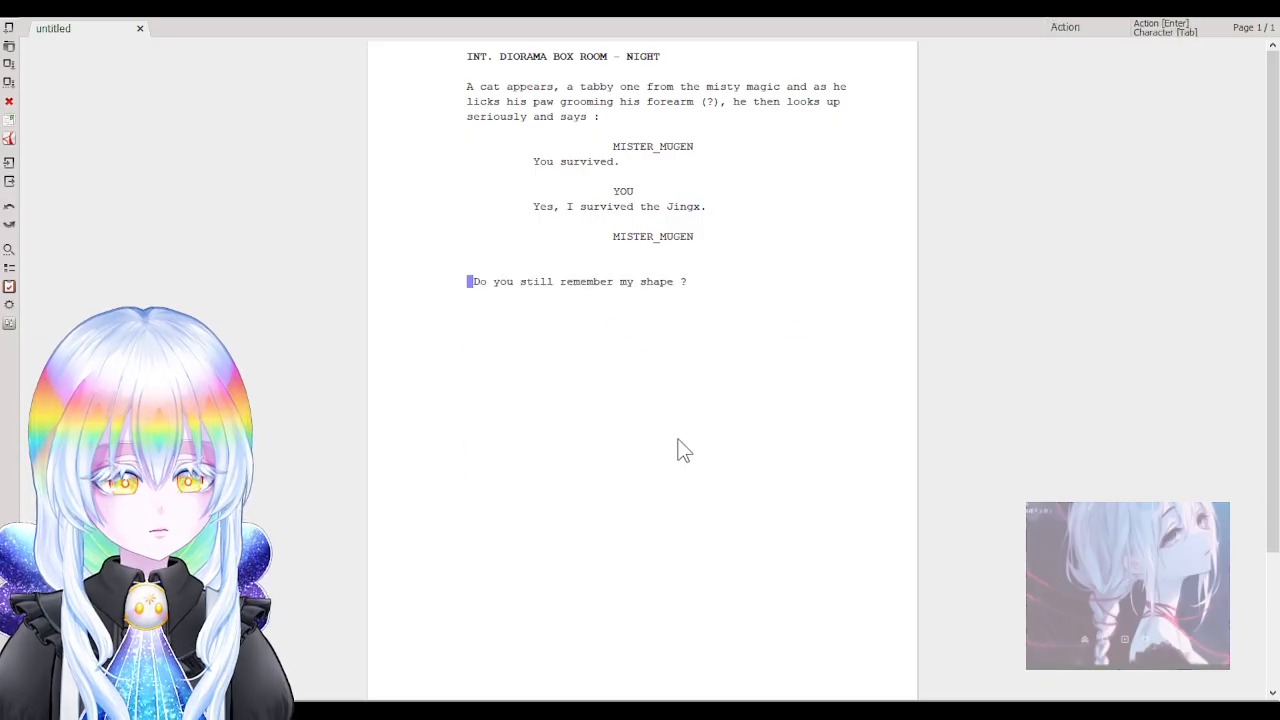
pyautogui.press('BackSpace')
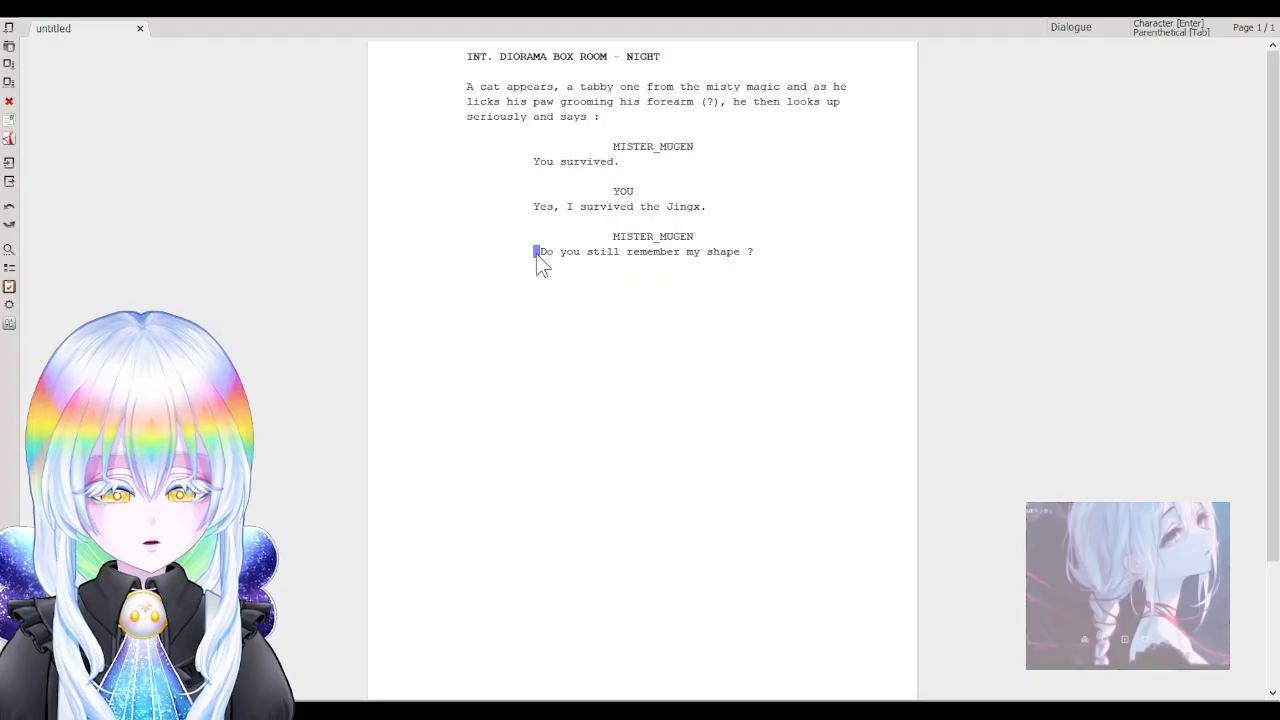
pyautogui.press('Delete')
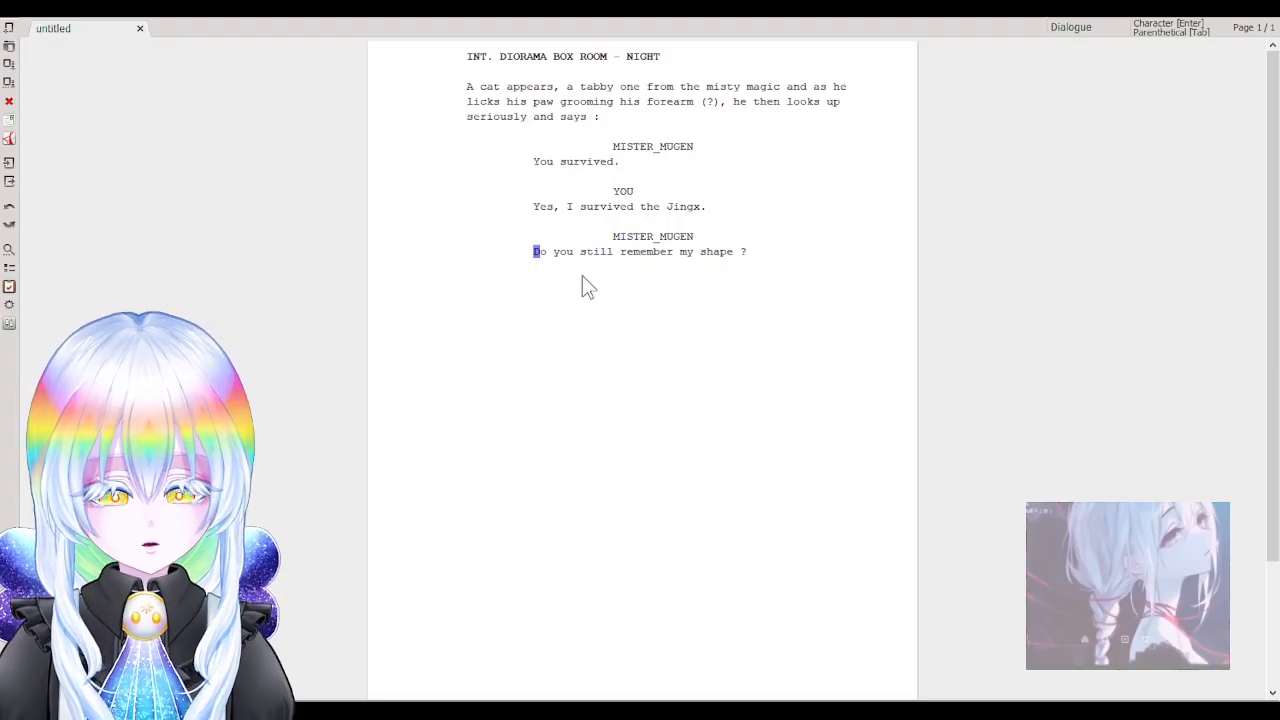
pyautogui.click(777, 261)
pyautogui.press('Return')
pyautogui.press('BackSpace')
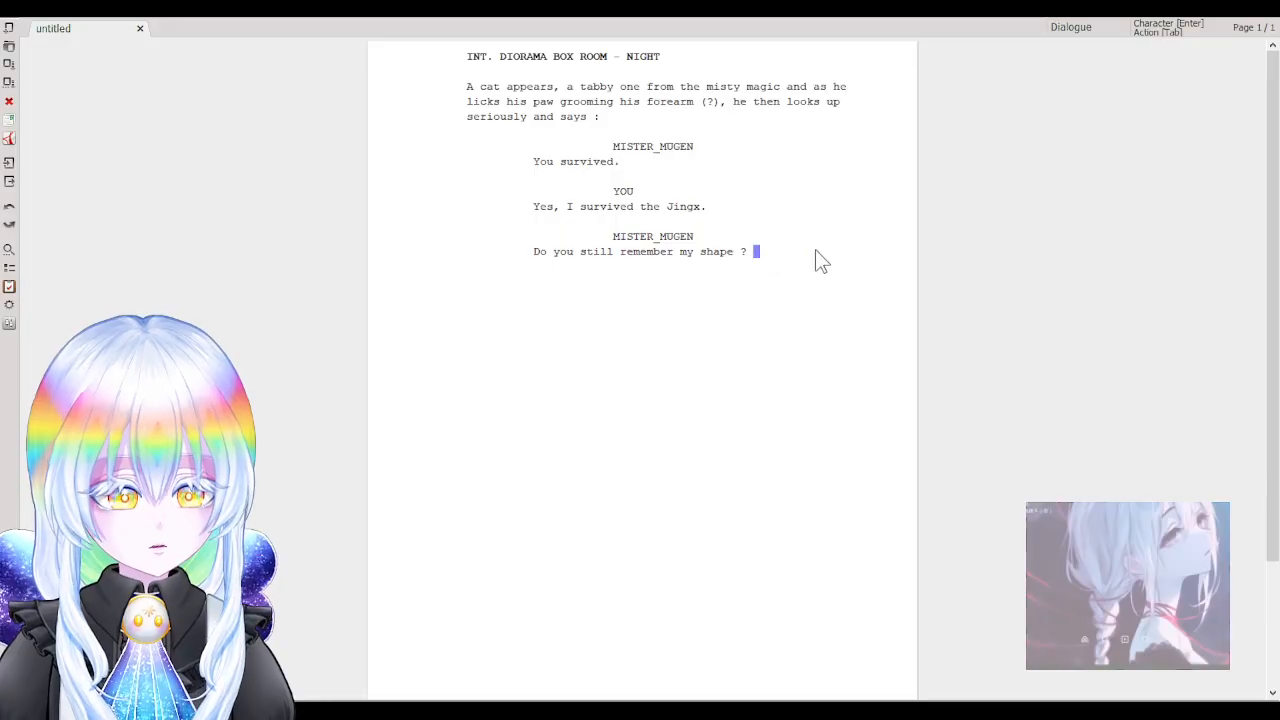
pyautogui.click(752, 258)
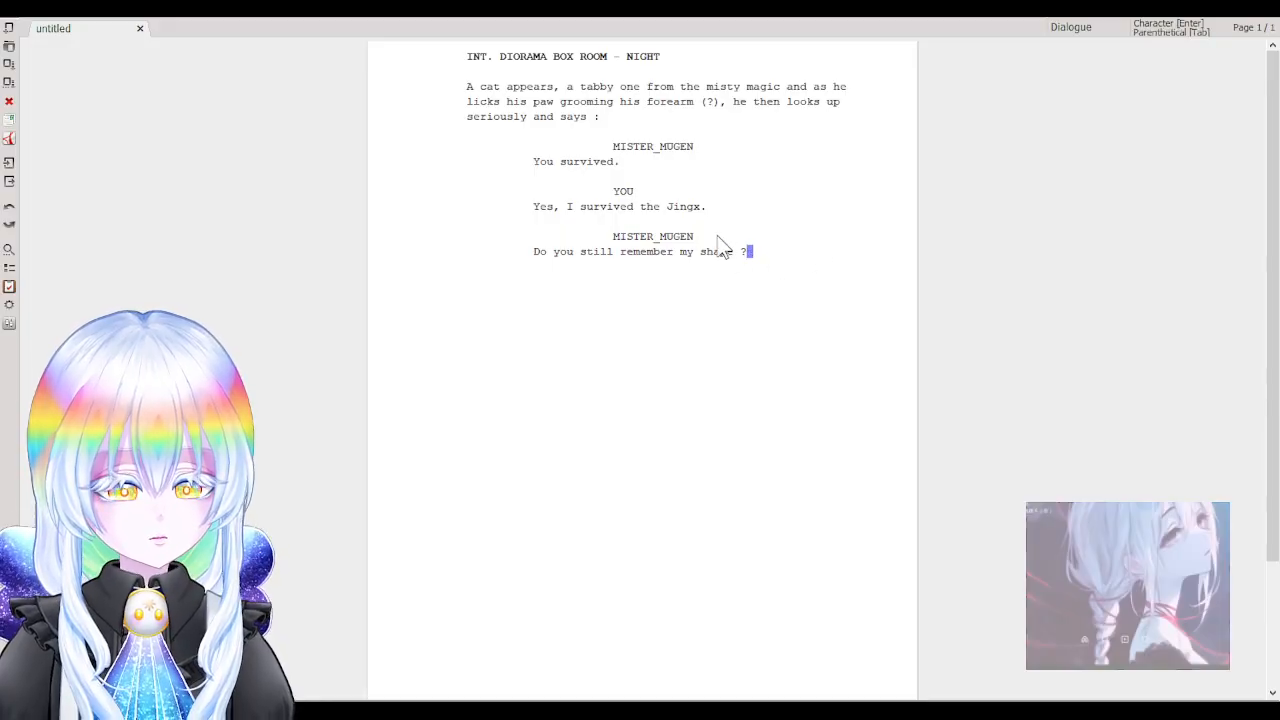
pyautogui.click(719, 240)
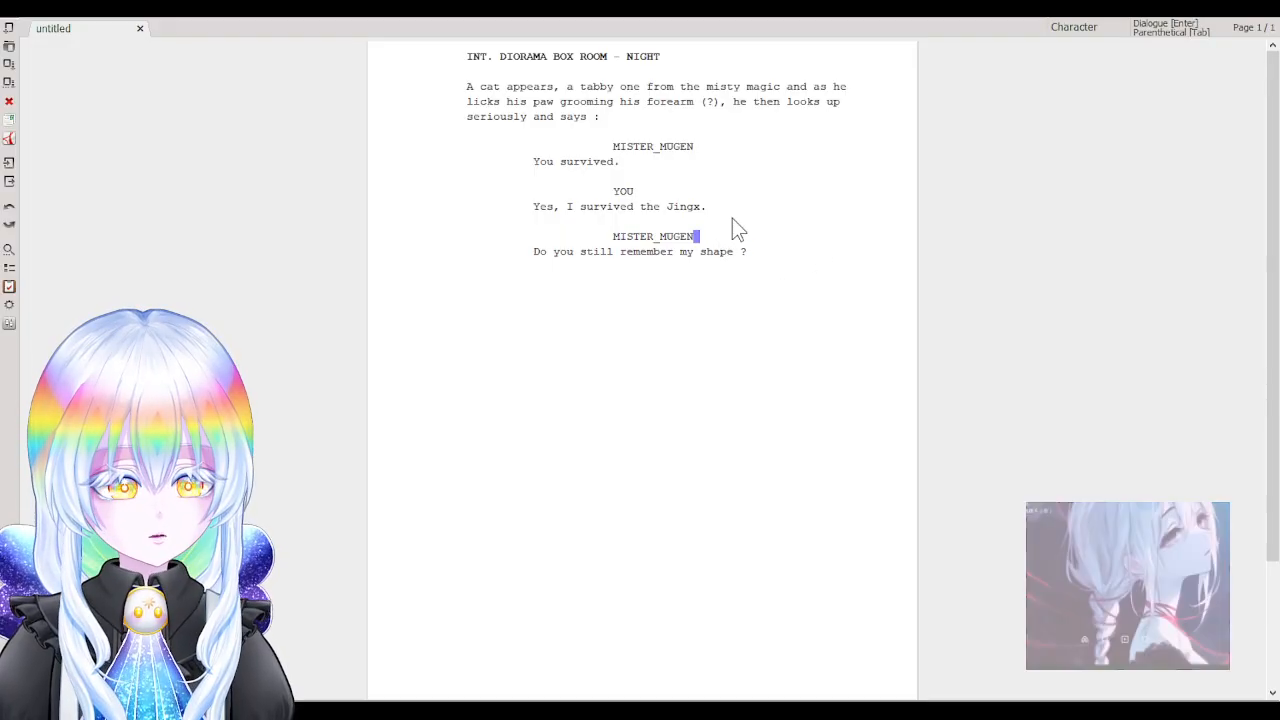
pyautogui.click(712, 210)
pyautogui.click(676, 237)
pyautogui.click(808, 150)
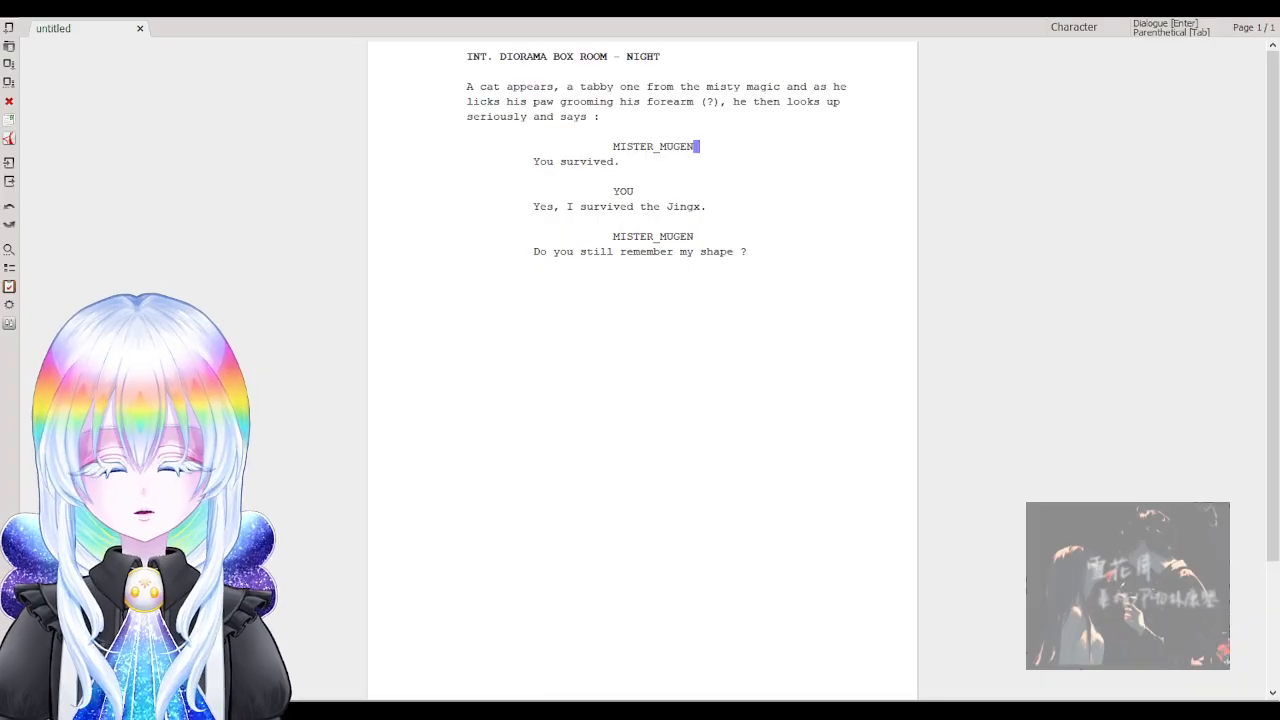
pyautogui.click(684, 186)
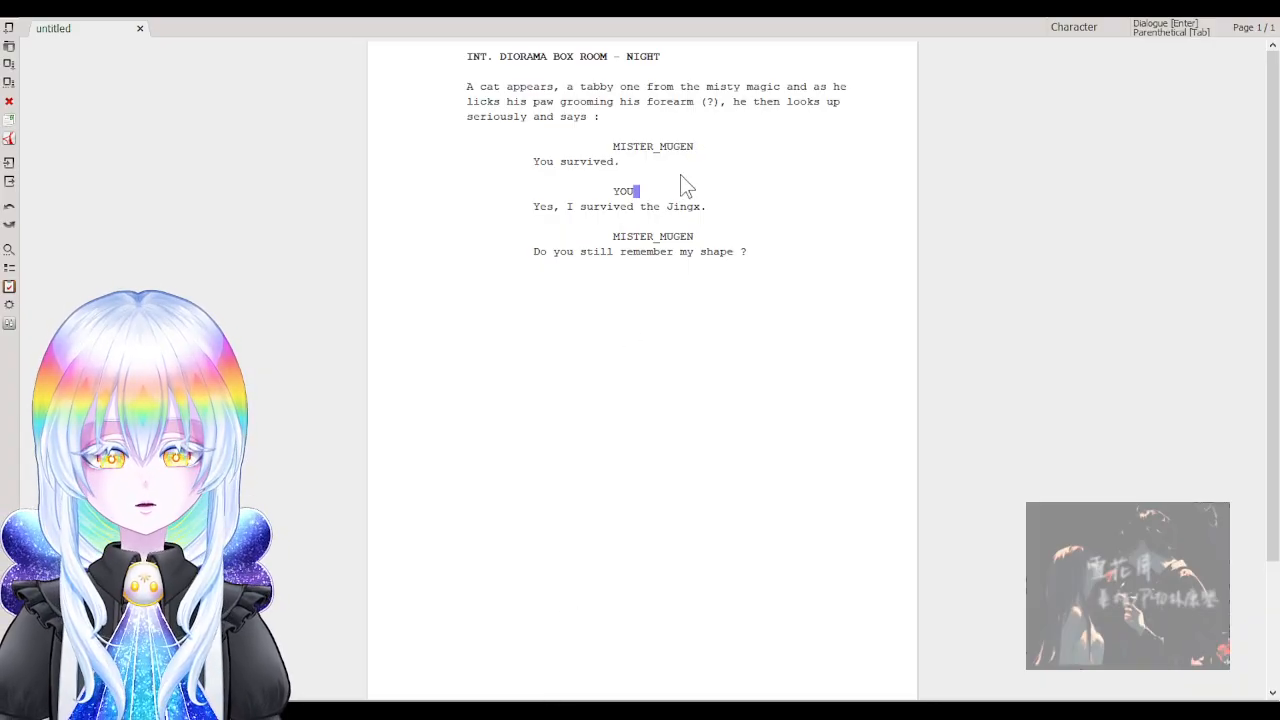
# Replace "my shape" in MISTER_MUGEN's last dialogue with "how I look like", keeping the question mark.
pyautogui.click(694, 252)
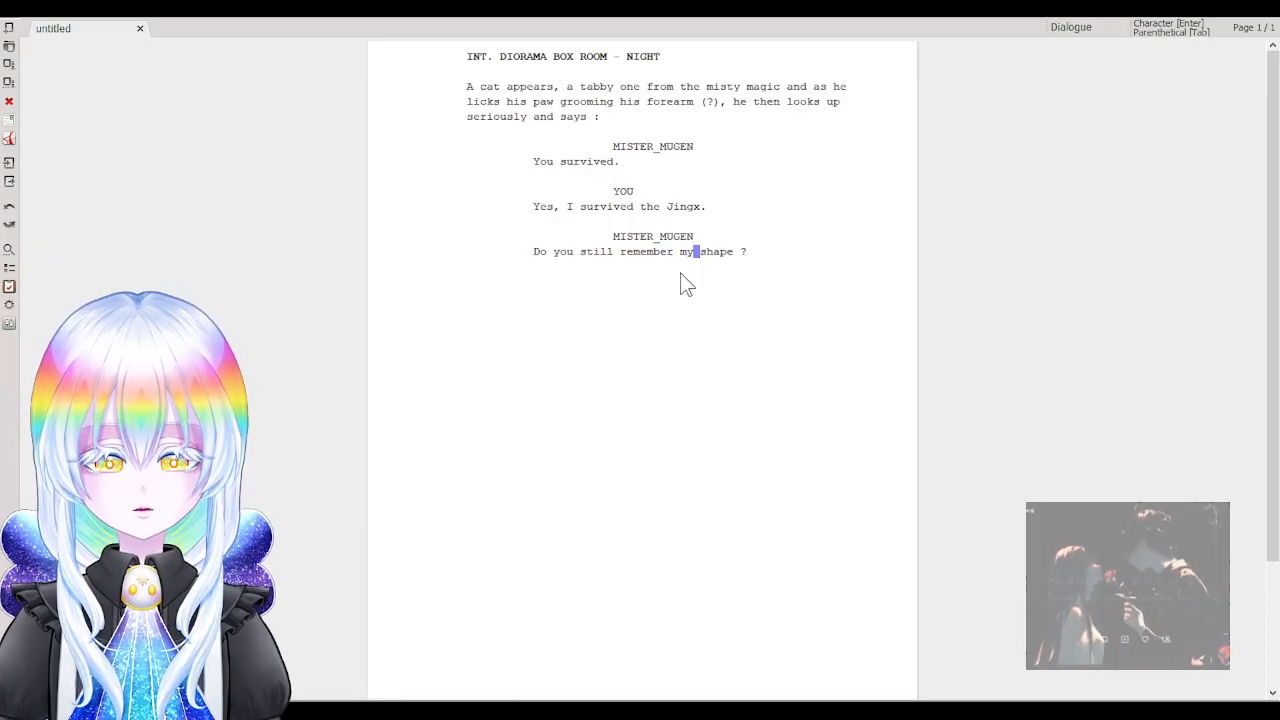
pyautogui.moveTo(690, 254); pyautogui.dragTo(732, 258)
pyautogui.write('how ')
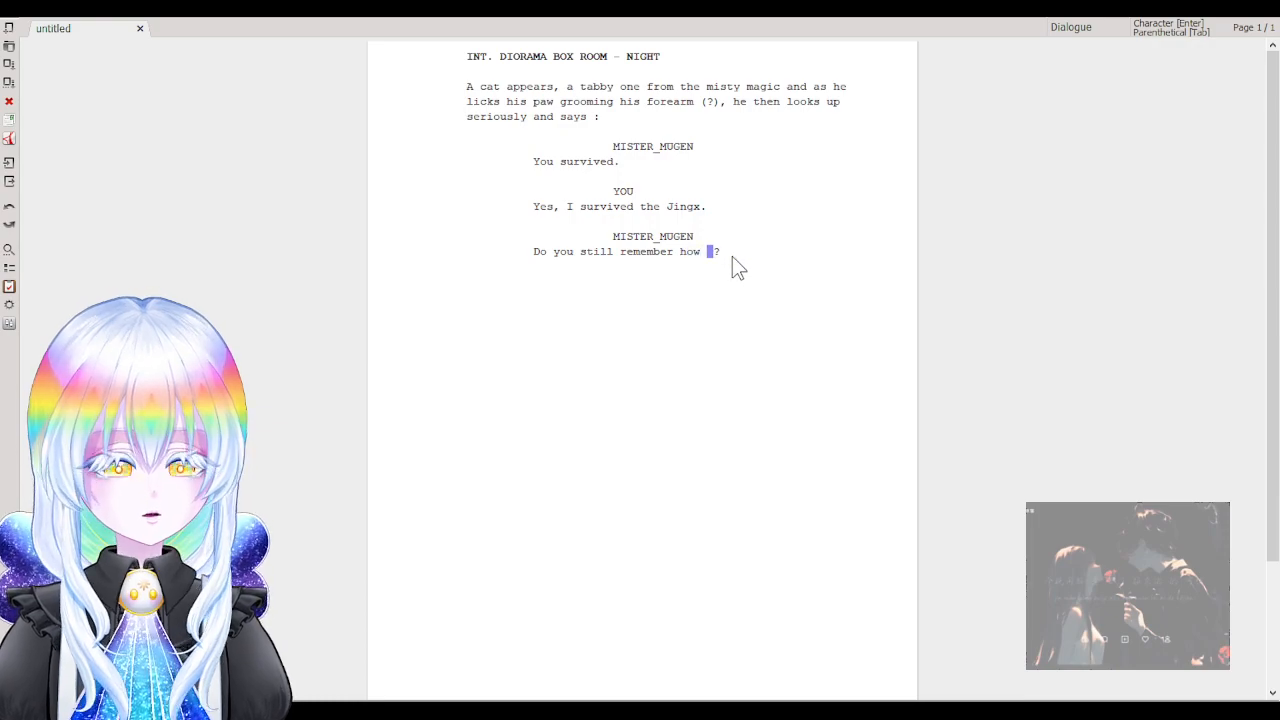
pyautogui.write('I loook')
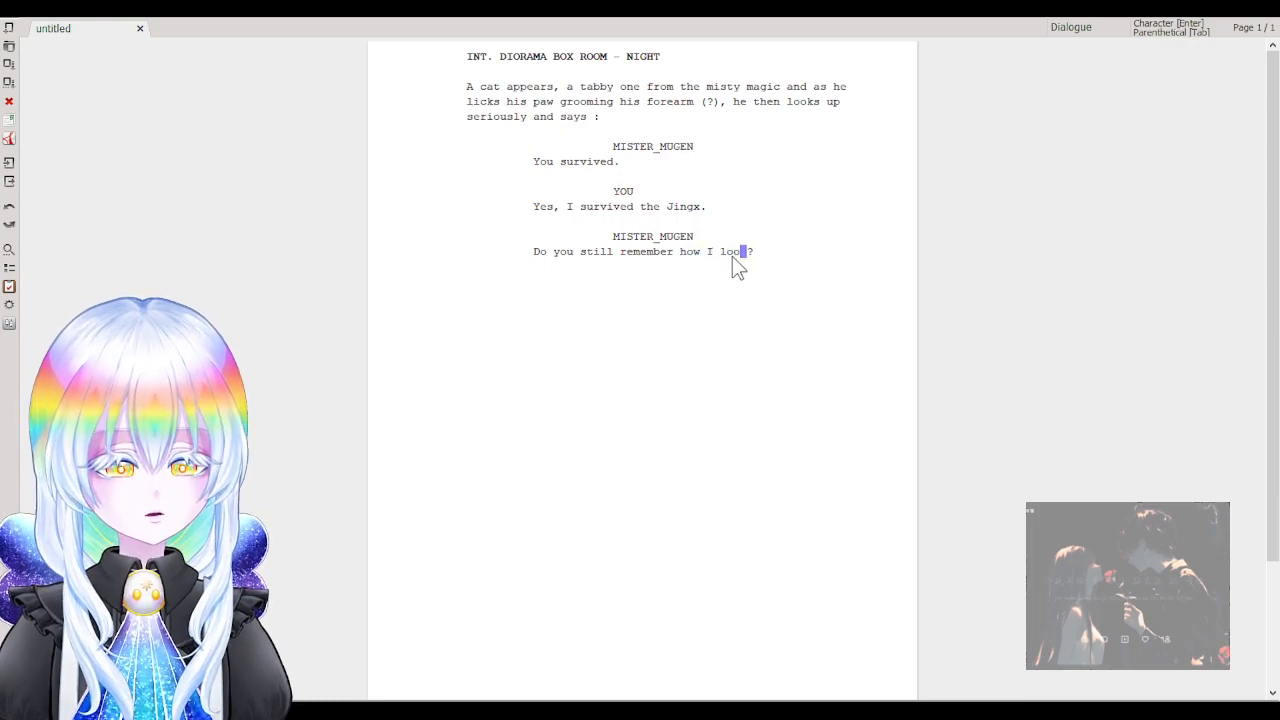
pyautogui.write('k like')
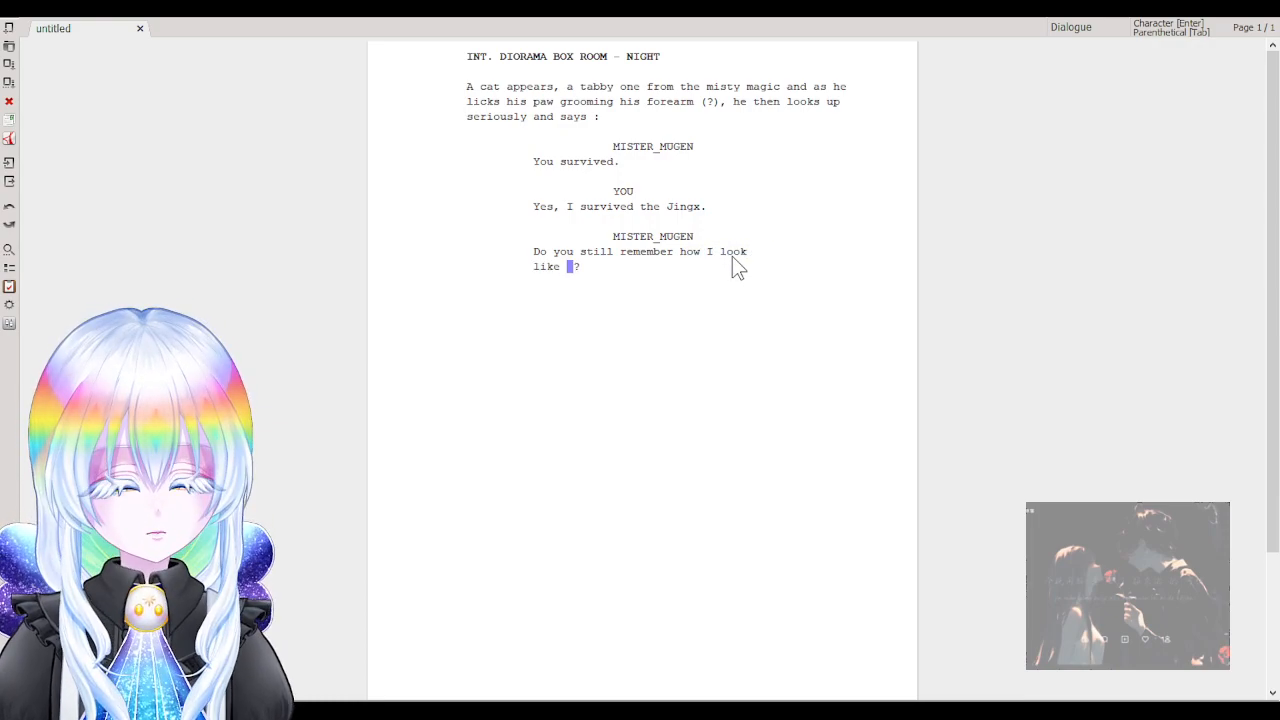
# Add an empty Character line and an empty Dialogue line below MISTER_MUGEN's last dialogue.
pyautogui.click(600, 280)
pyautogui.press('Return')
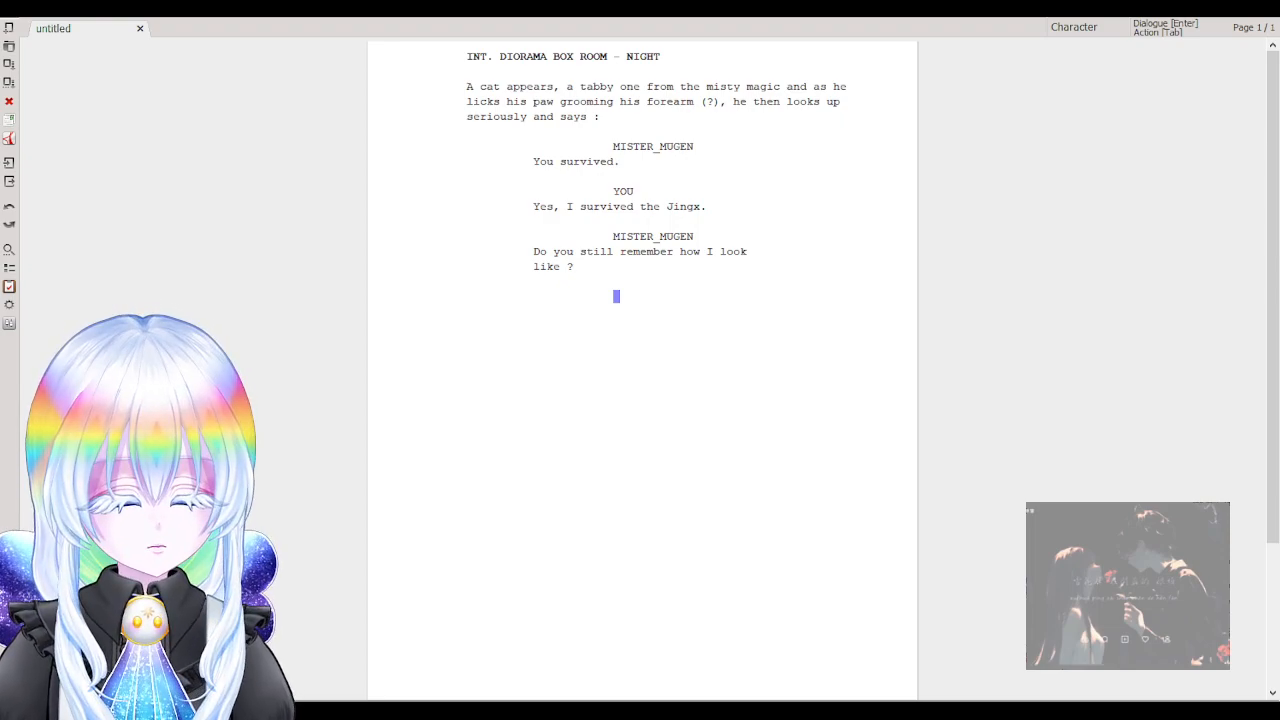
pyautogui.moveTo(631, 283)
pyautogui.mouseDown()
pyautogui.moveTo(463, 72)
pyautogui.moveTo(560, 163)
pyautogui.moveTo(648, 296)
pyautogui.mouseUp()
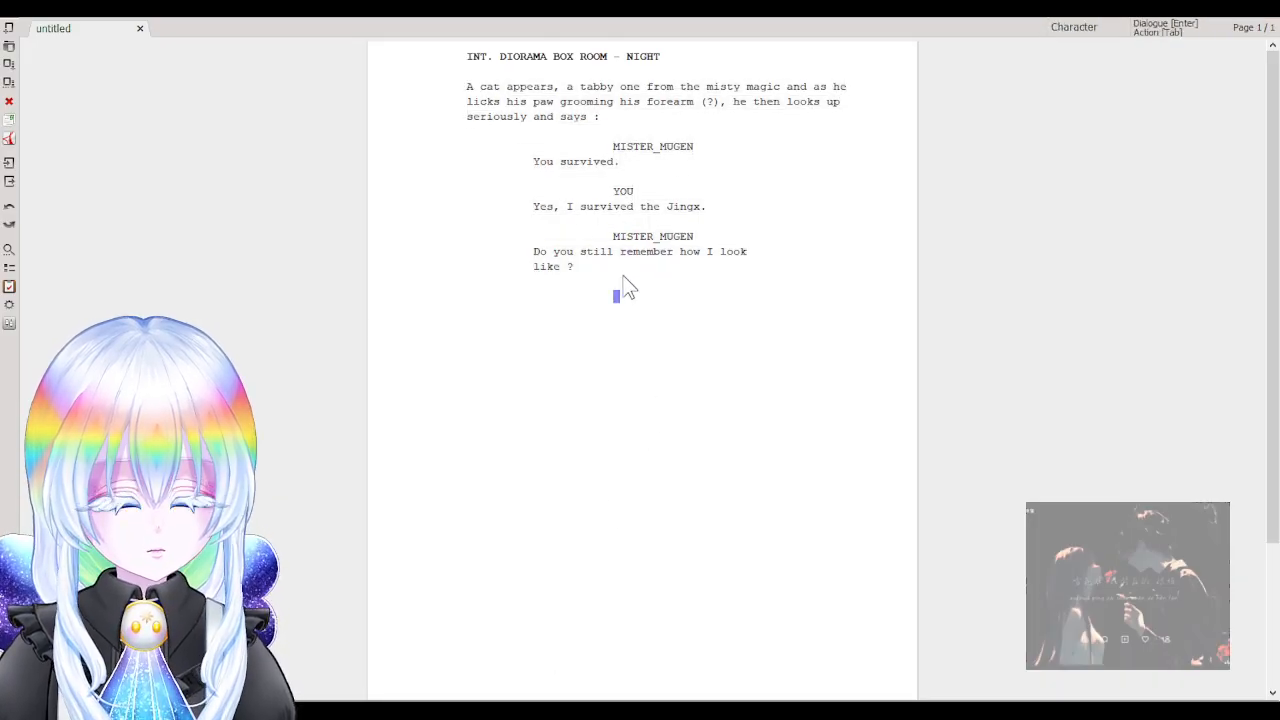
pyautogui.press('BackSpace')
pyautogui.press('Return')
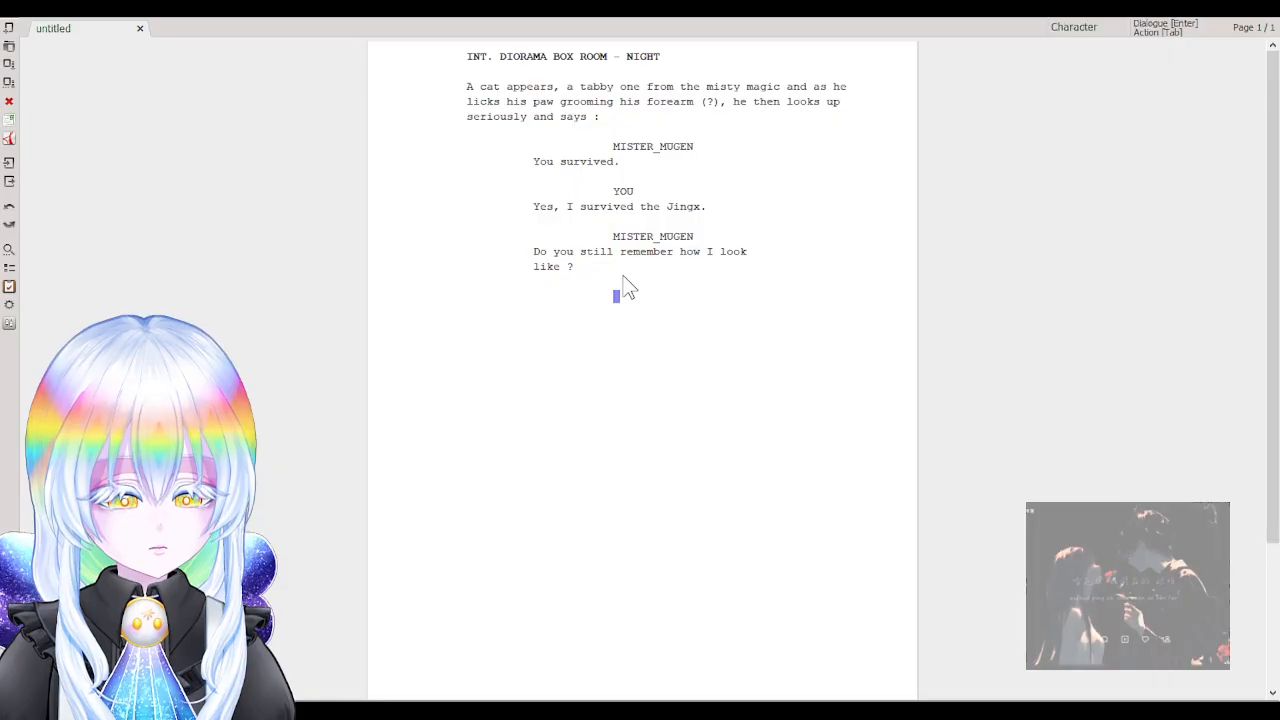
pyautogui.press('Return')
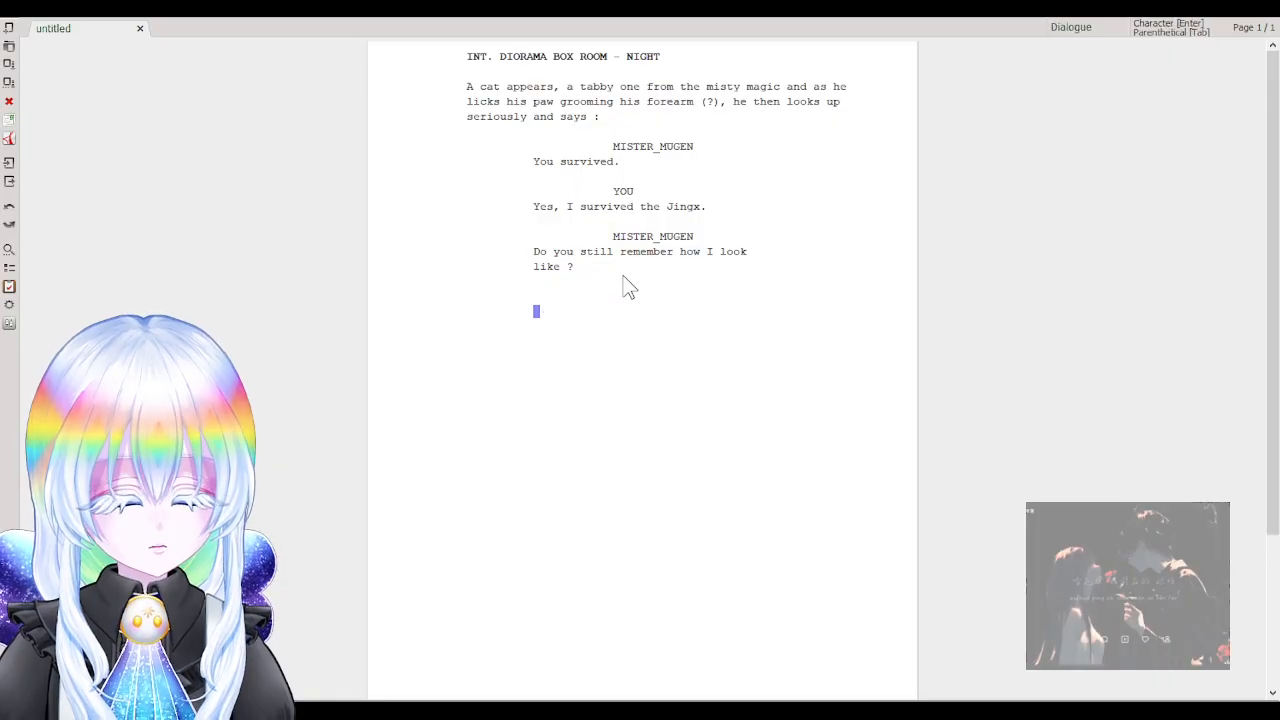
pyautogui.press('BackSpace')
pyautogui.press('BackSpace')
pyautogui.press('Return')
pyautogui.press('Return')
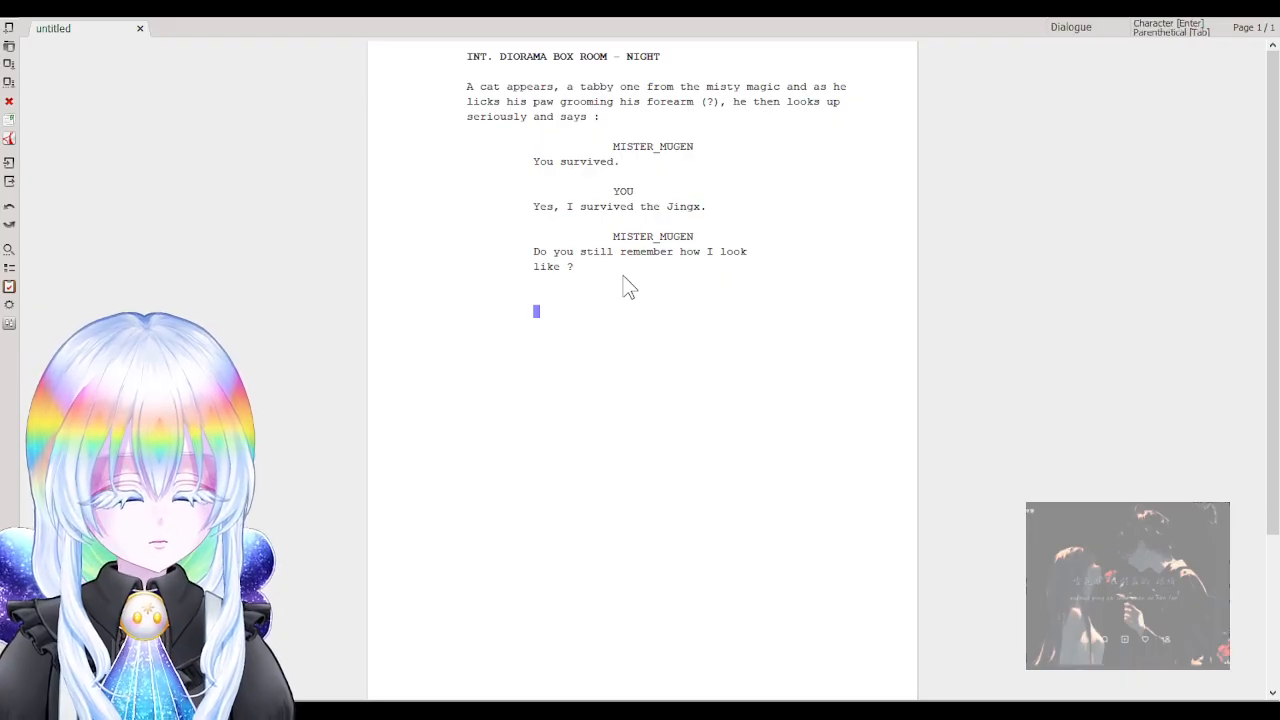
# Write the scene heading "EXT. NEW SCRIPT THAT IS JUST COPYCAT'ED" below the dialogue exchange.
pyautogui.write('ext.')
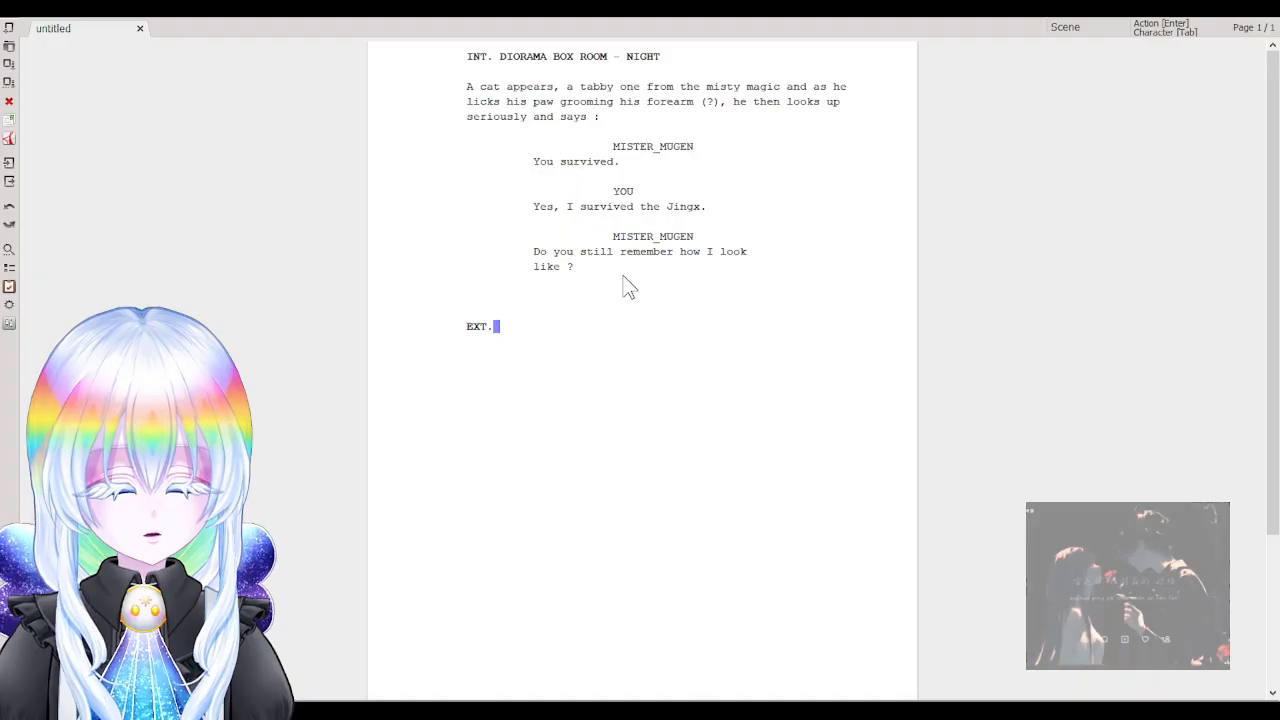
pyautogui.write('new ')
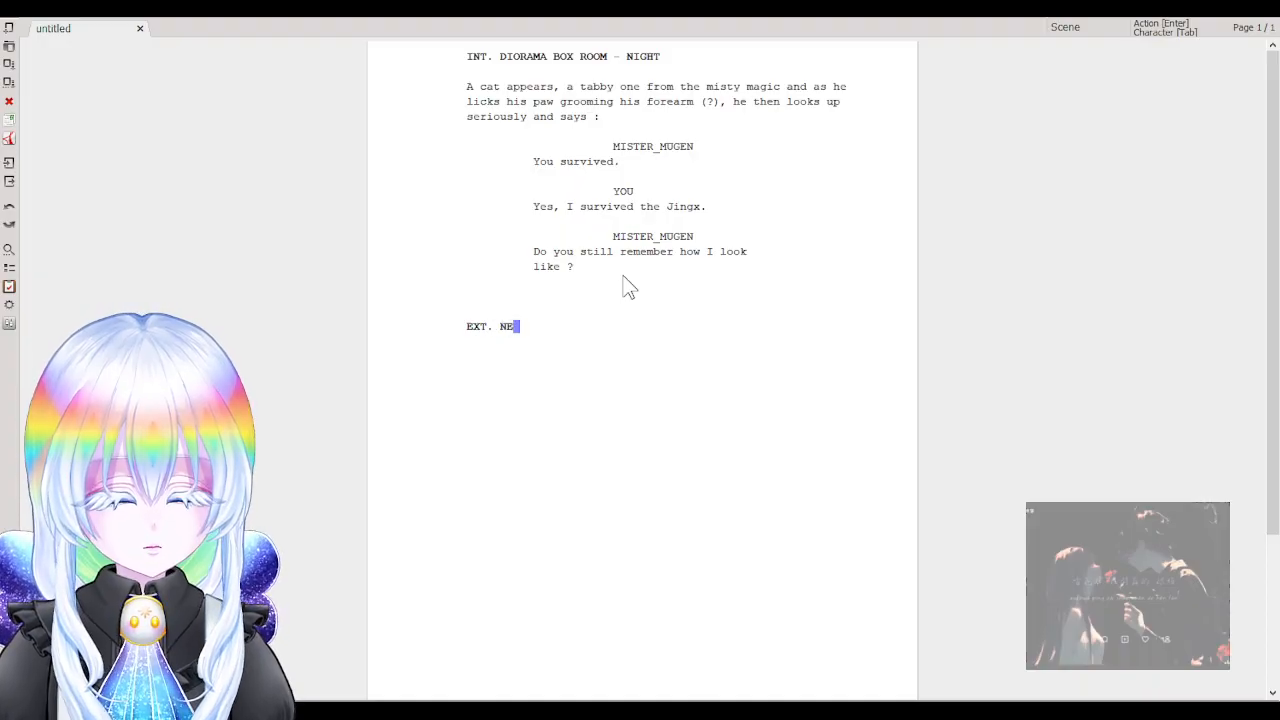
pyautogui.write('script that i')
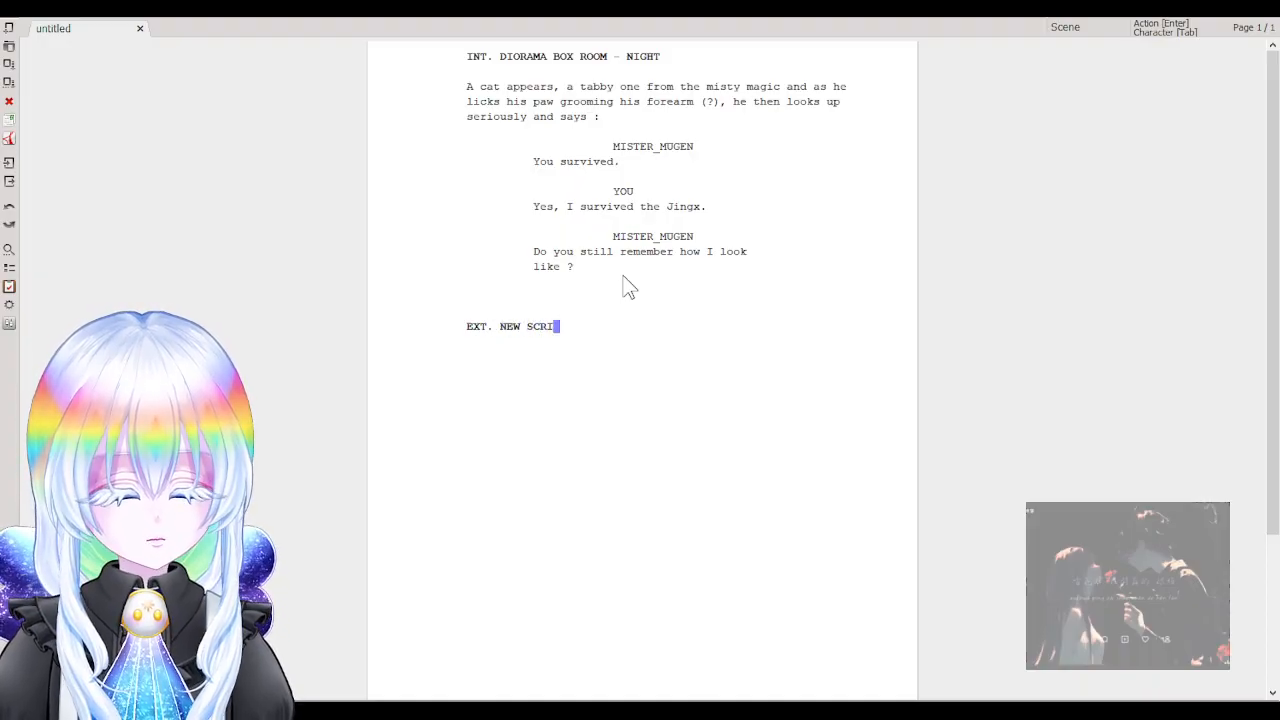
pyautogui.write('s just ')
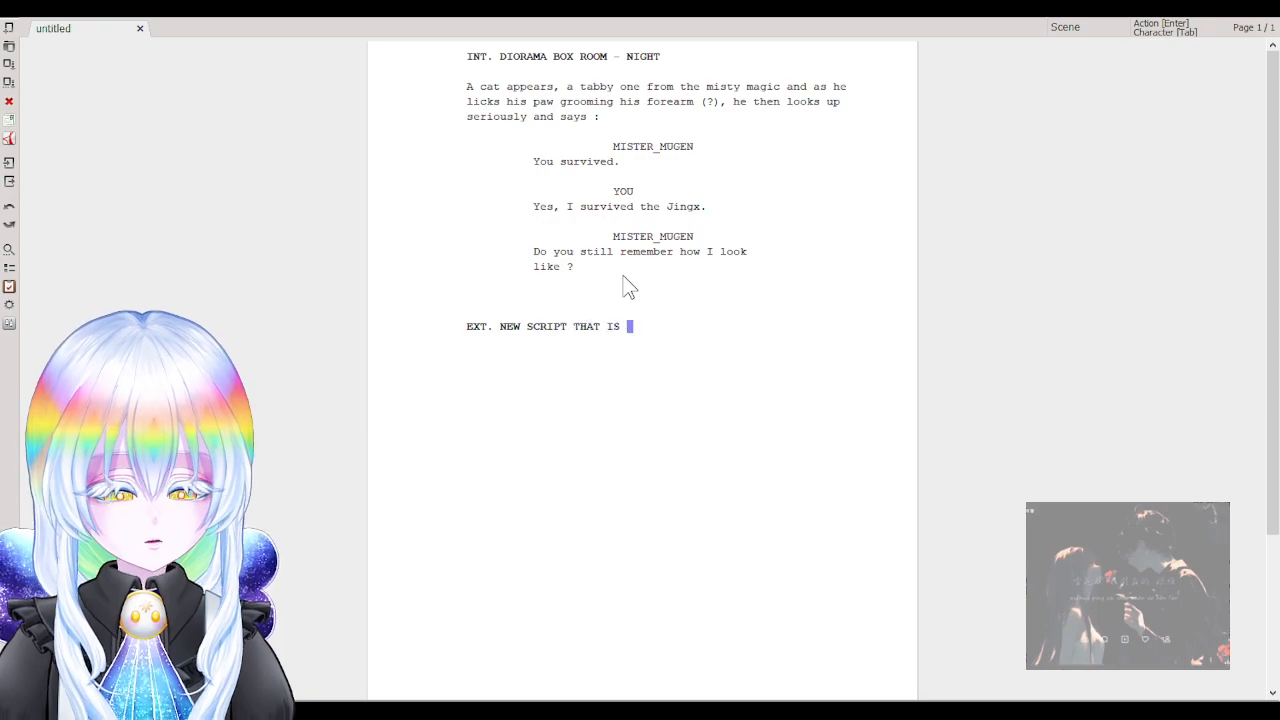
pyautogui.write('copy')
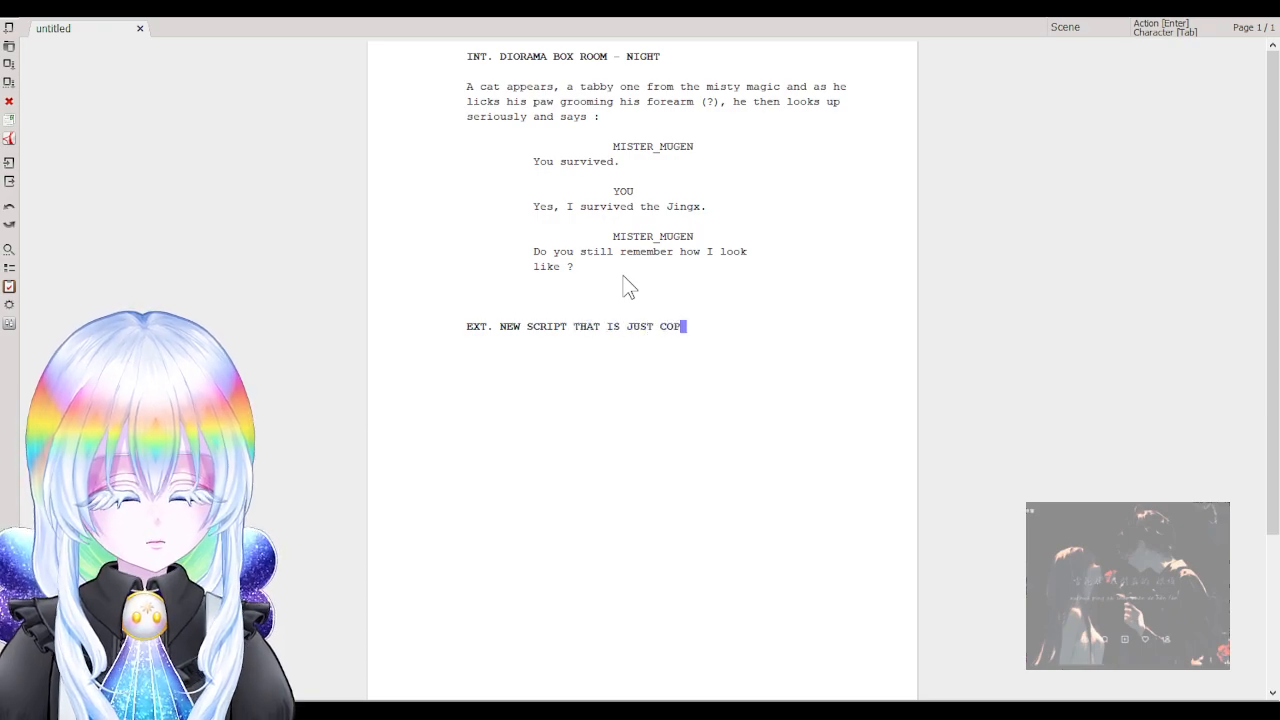
pyautogui.write('cat')
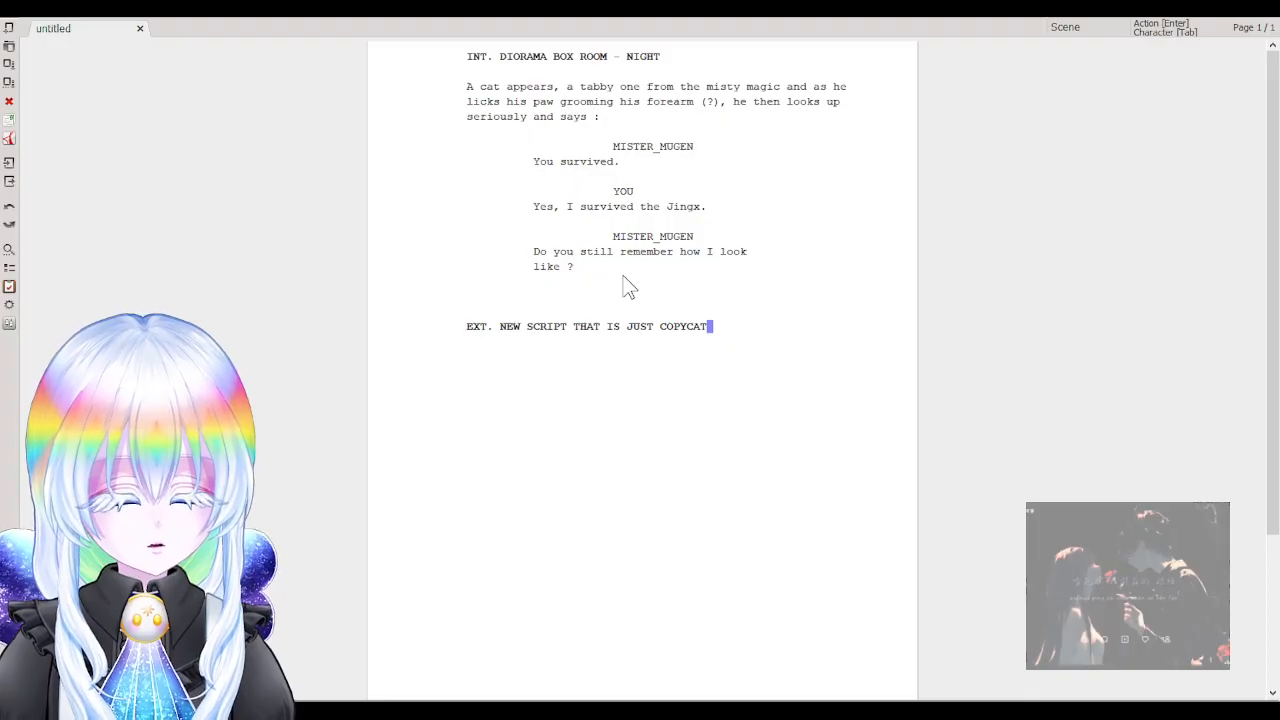
pyautogui.write("'sd")
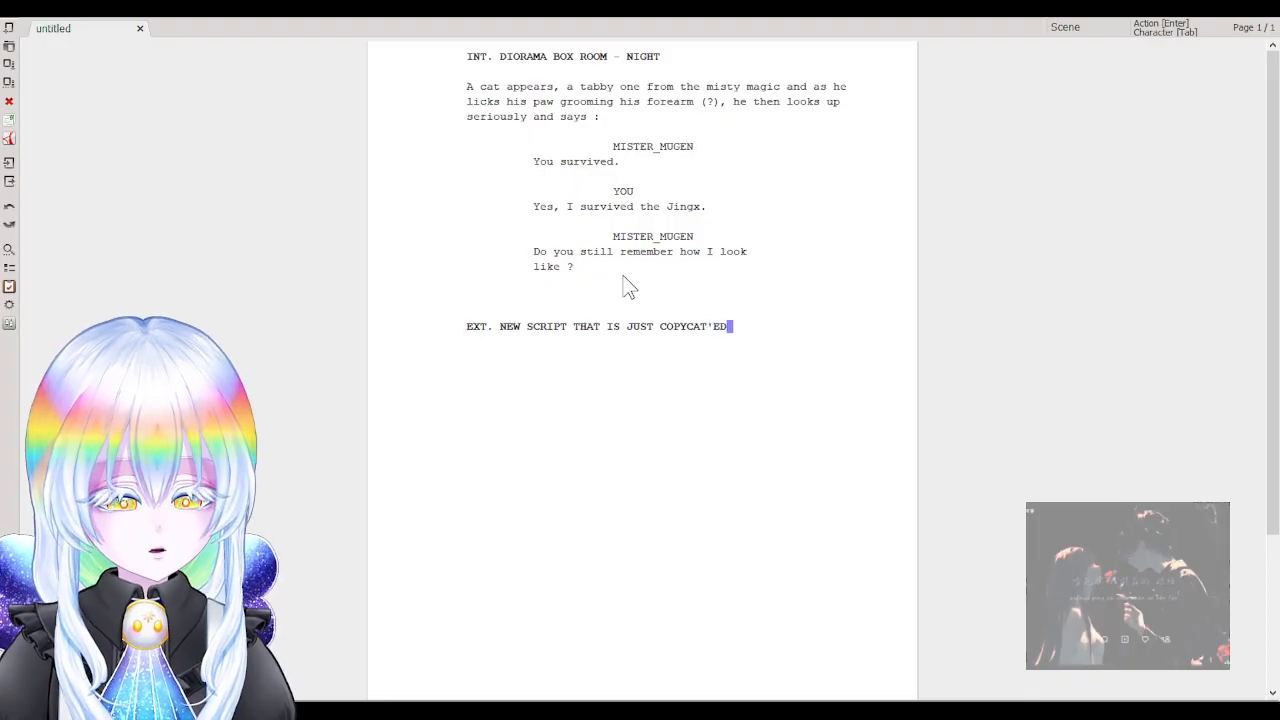
# Add an Action line reading "FADE IN:" in capitals below the EXT. scene heading.
pyautogui.press('Return')
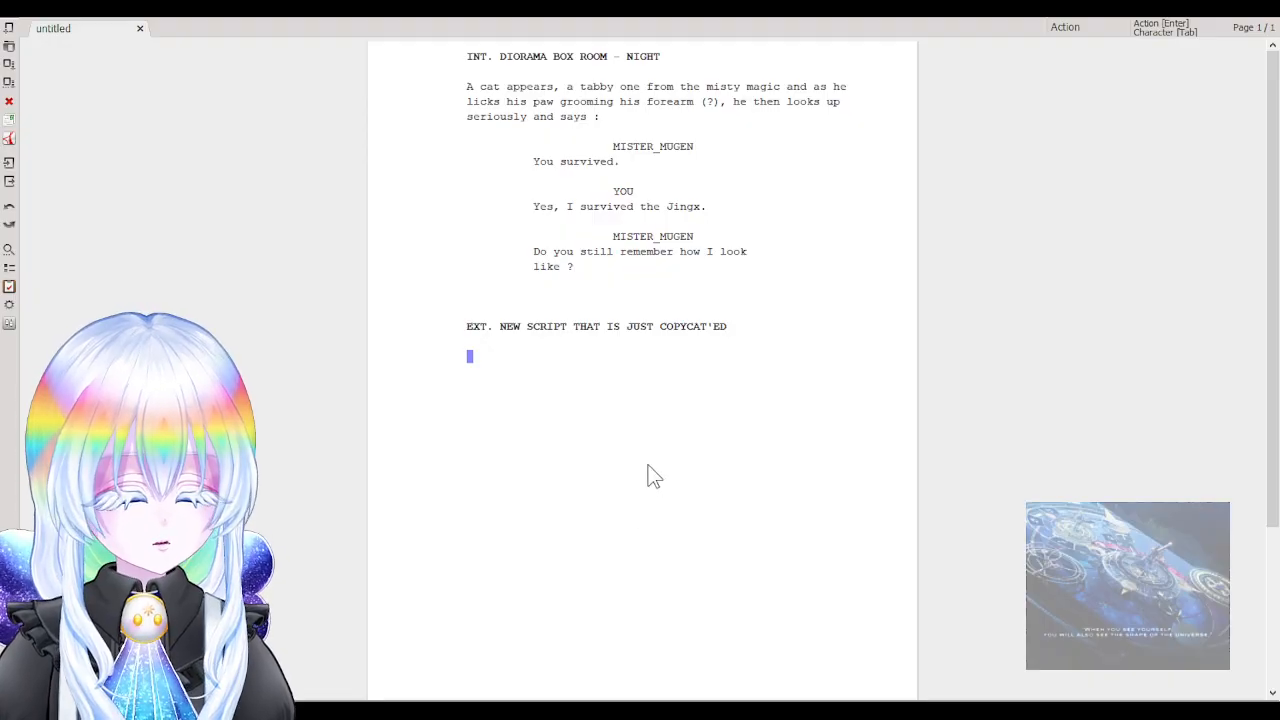
pyautogui.write('Fade in')
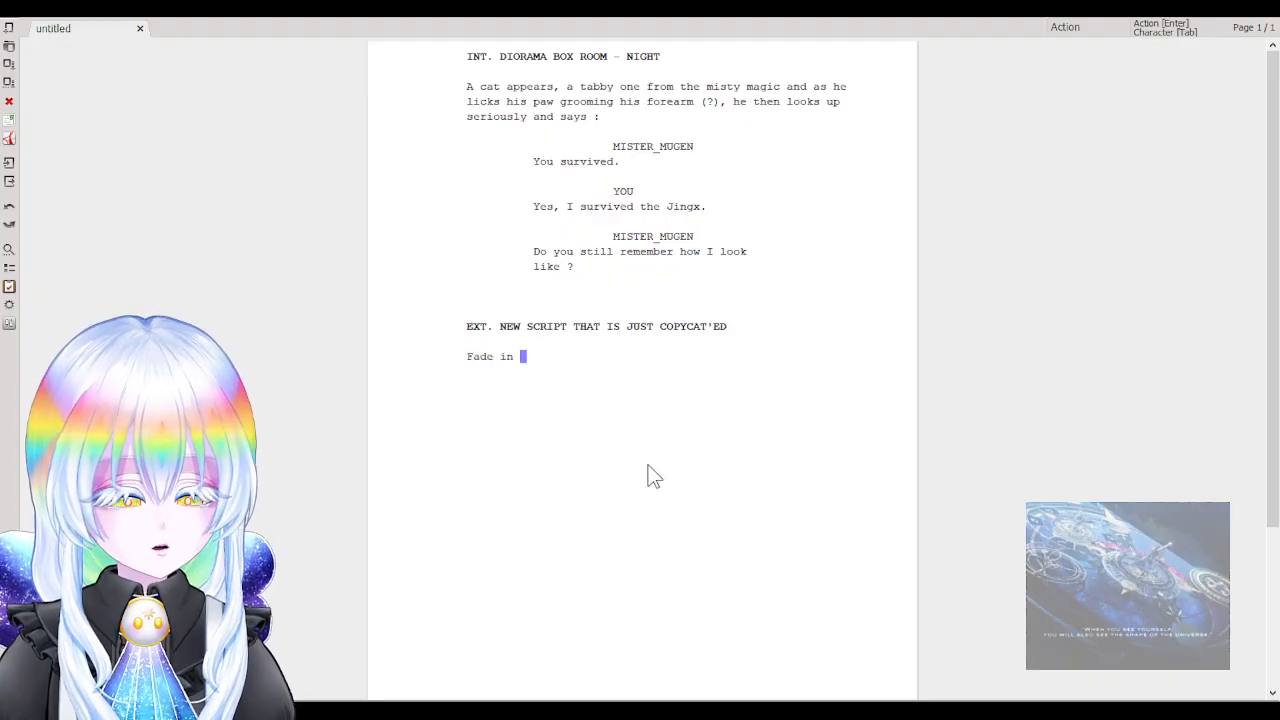
pyautogui.press('BackSpace')
pyautogui.press('BackSpace')
pyautogui.press('BackSpace')
pyautogui.press('BackSpace')
pyautogui.press('BackSpace')
pyautogui.press('BackSpace')
pyautogui.press('BackSpace')
pyautogui.press('BackSpace')
pyautogui.write('FADE ')
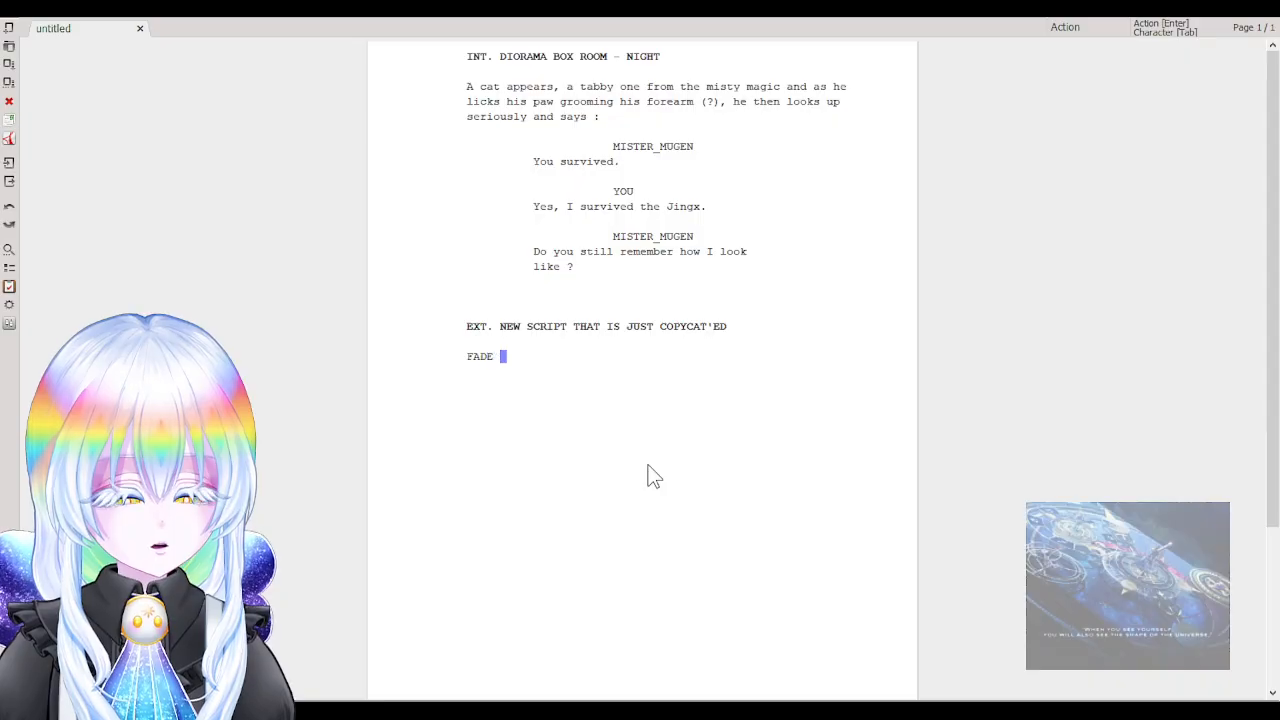
pyautogui.write('IN:')
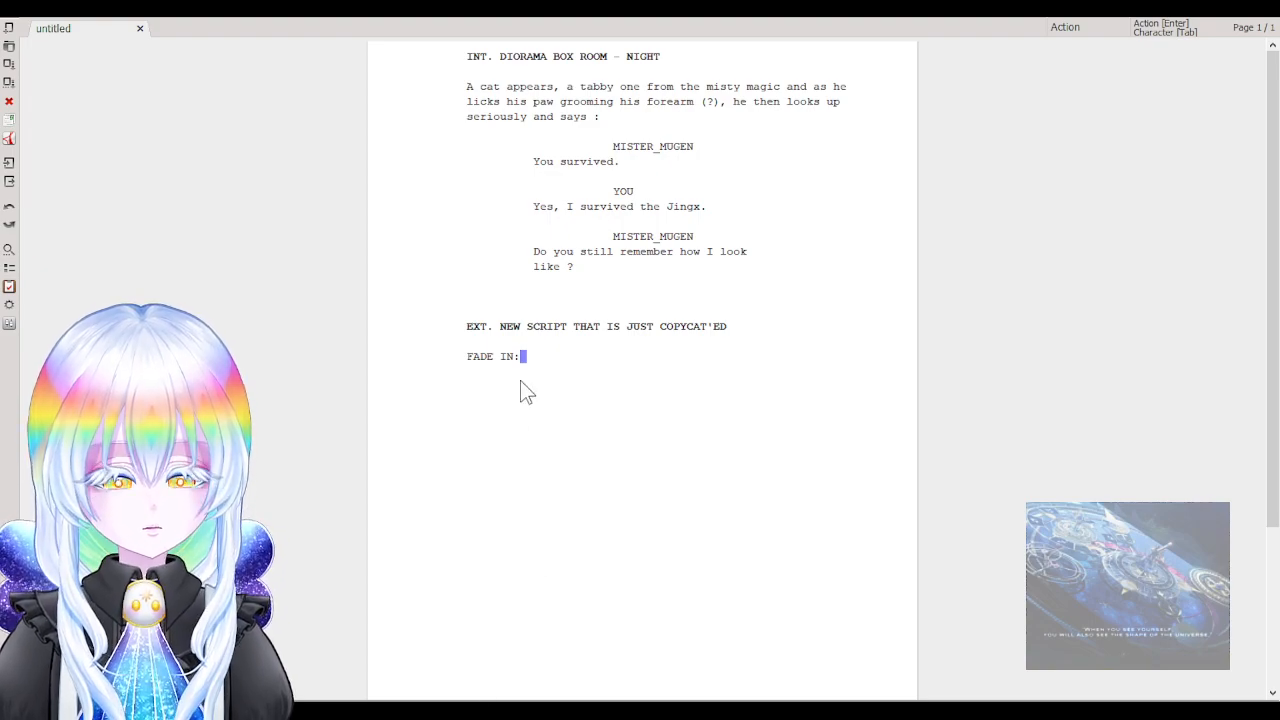
# Change the "FADE IN:" line to a Transition element and start a new line below it.
pyautogui.moveTo(508, 362); pyautogui.dragTo(480, 366)
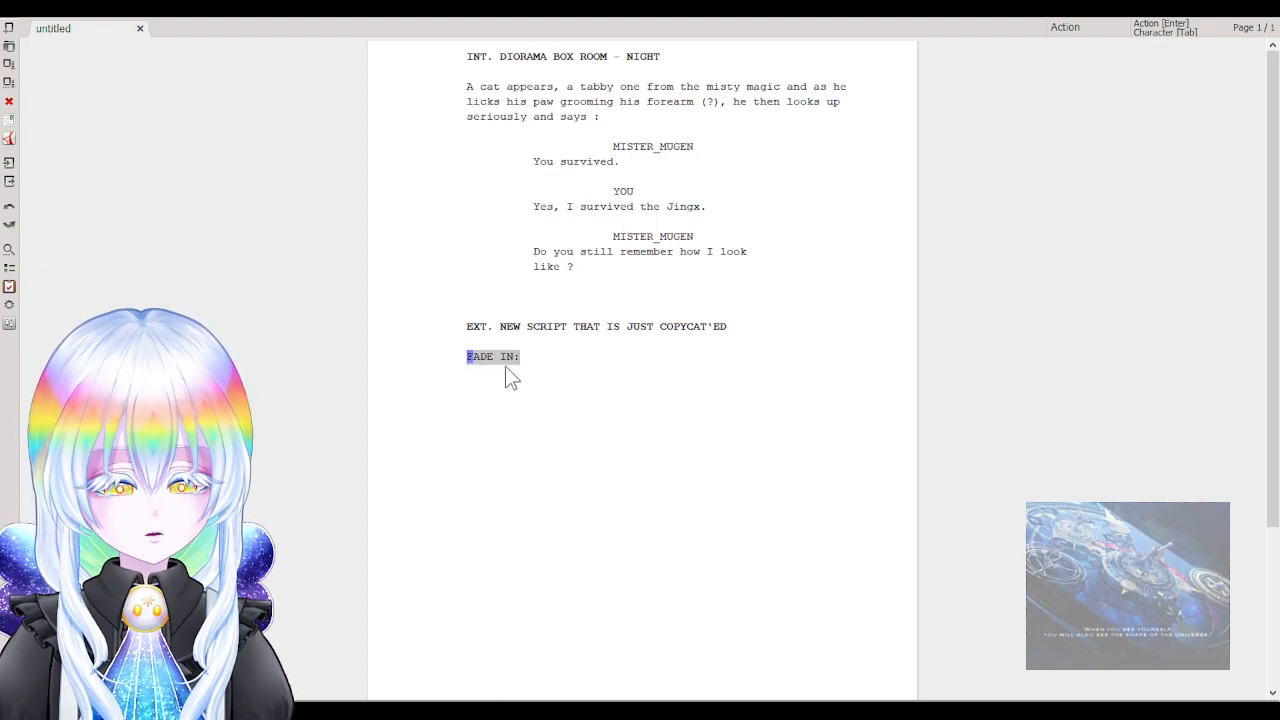
pyautogui.hotkey('alt', 't')
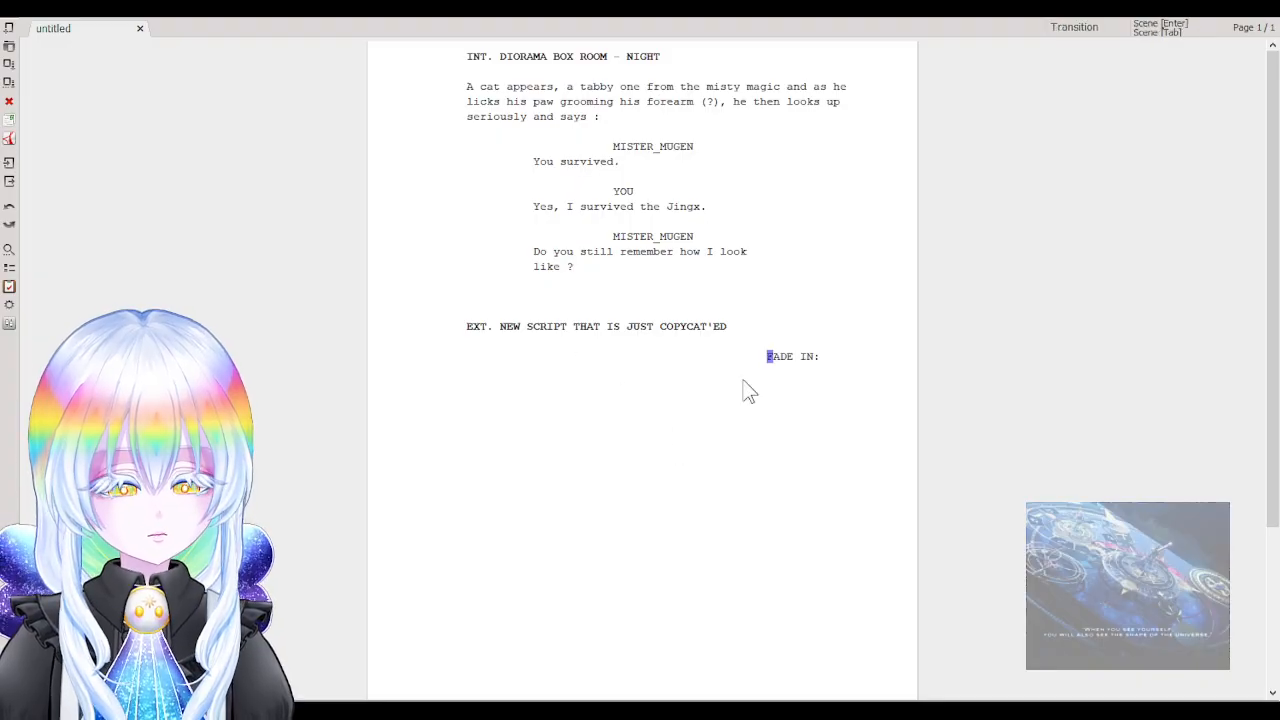
pyautogui.press('End')
pyautogui.press('Return')
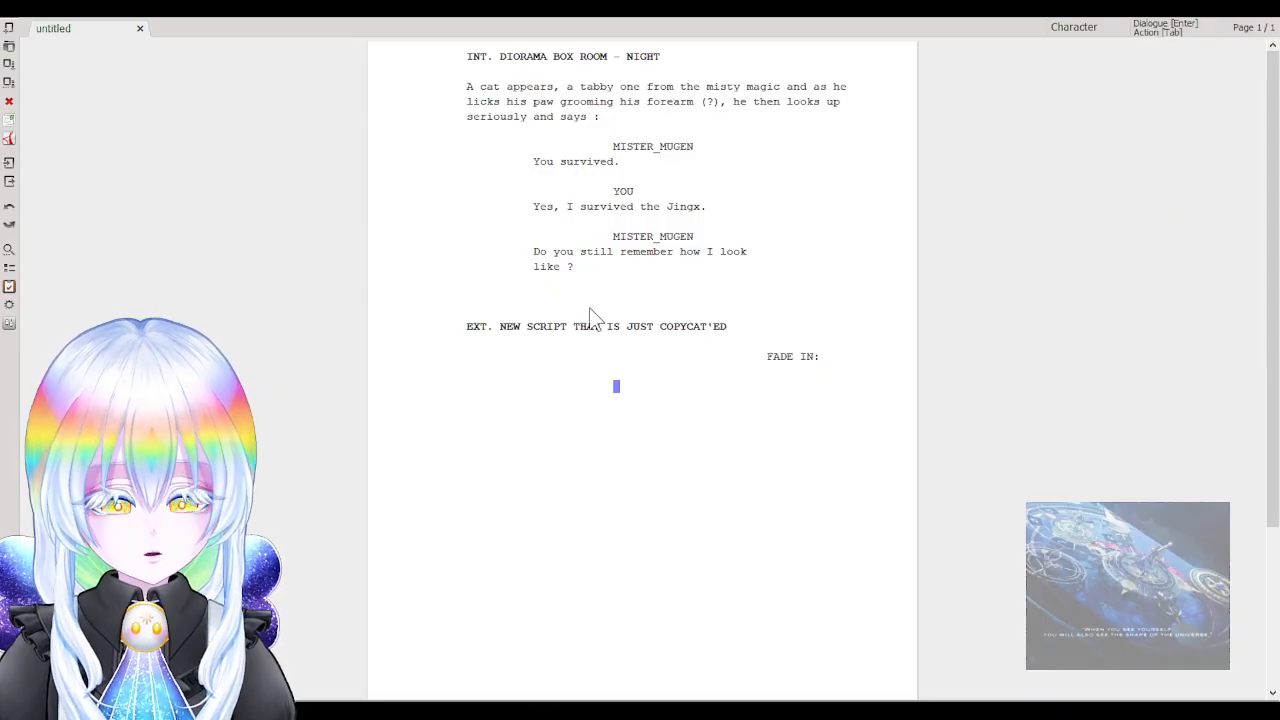
# Append "A lot of people don't look at Twitch profile pictures so I'm surprised every time you reference it." to MISTER_MUGEN's last dialogue.
pyautogui.click(588, 272)
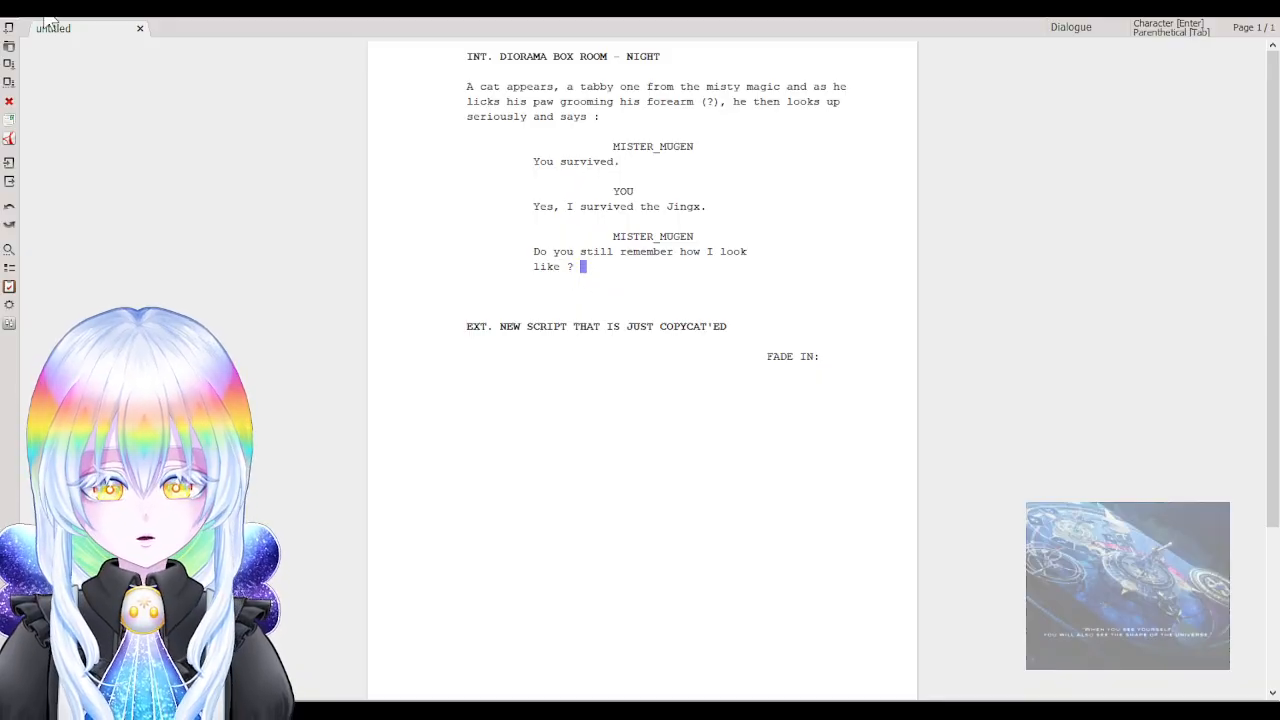
pyautogui.write("A lot of people don't look at Twitch profile pictures so I'm surprised every time you reference it")
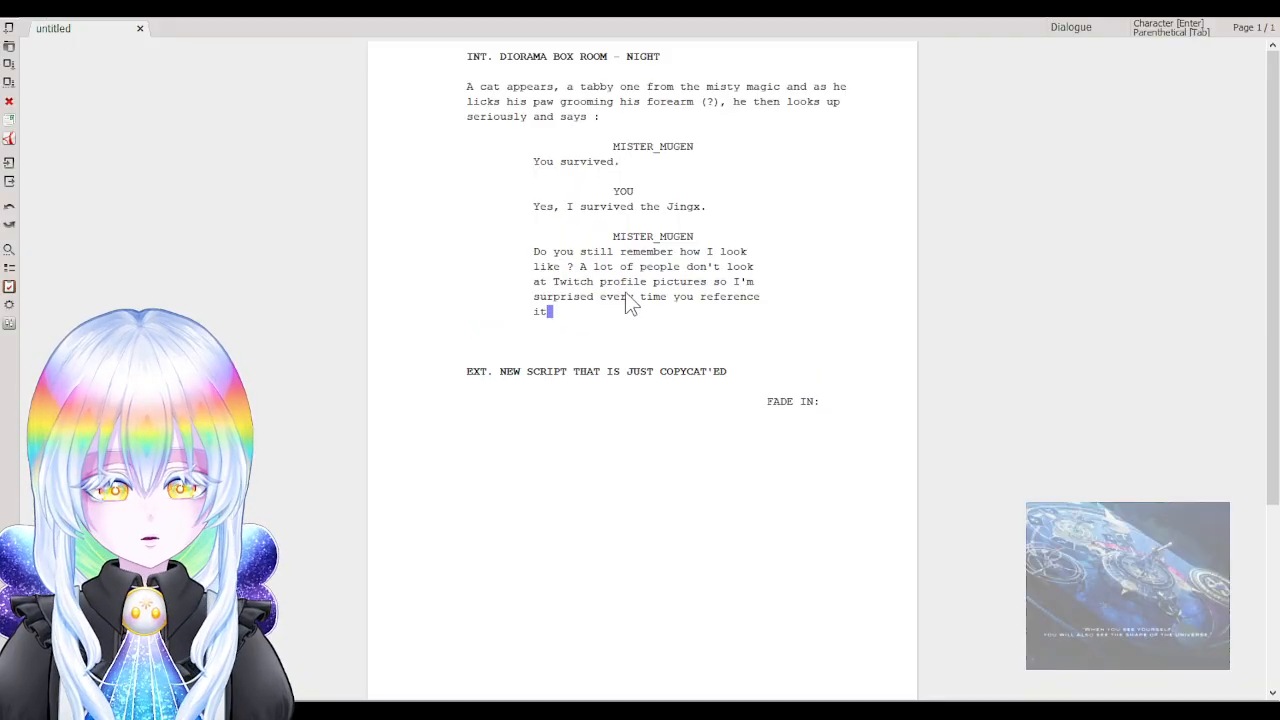
pyautogui.write('.')
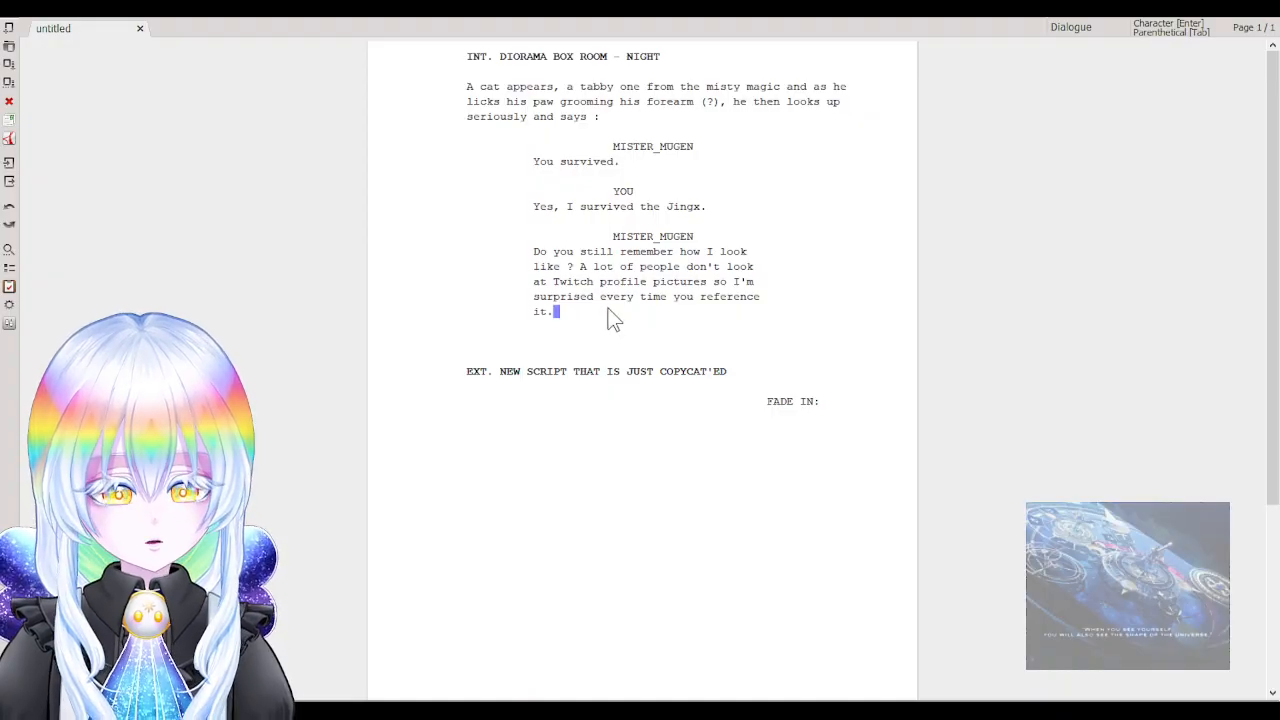
# Add a YOU dialogue after MISTER_MUGEN's last speech, starting with "Yes, I always do a profiling test by".
pyautogui.press('Return')
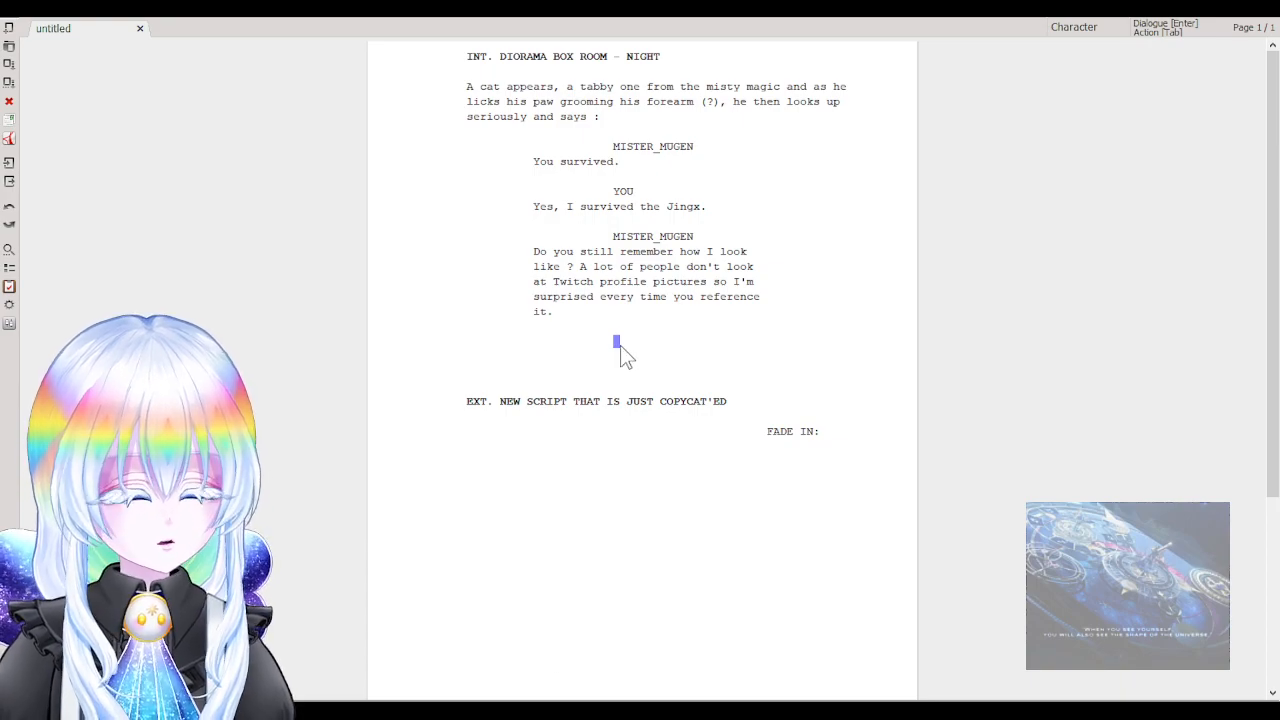
pyautogui.press('Return')
pyautogui.write('Ye')
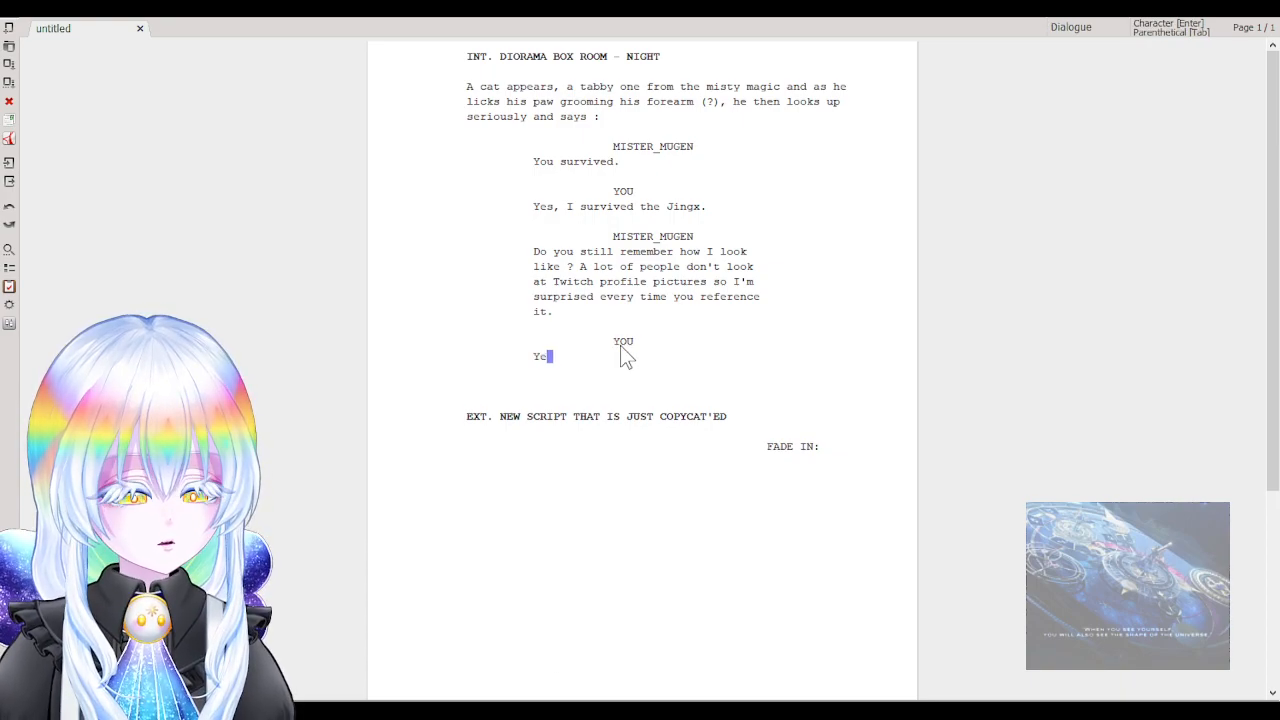
pyautogui.write('s, I ')
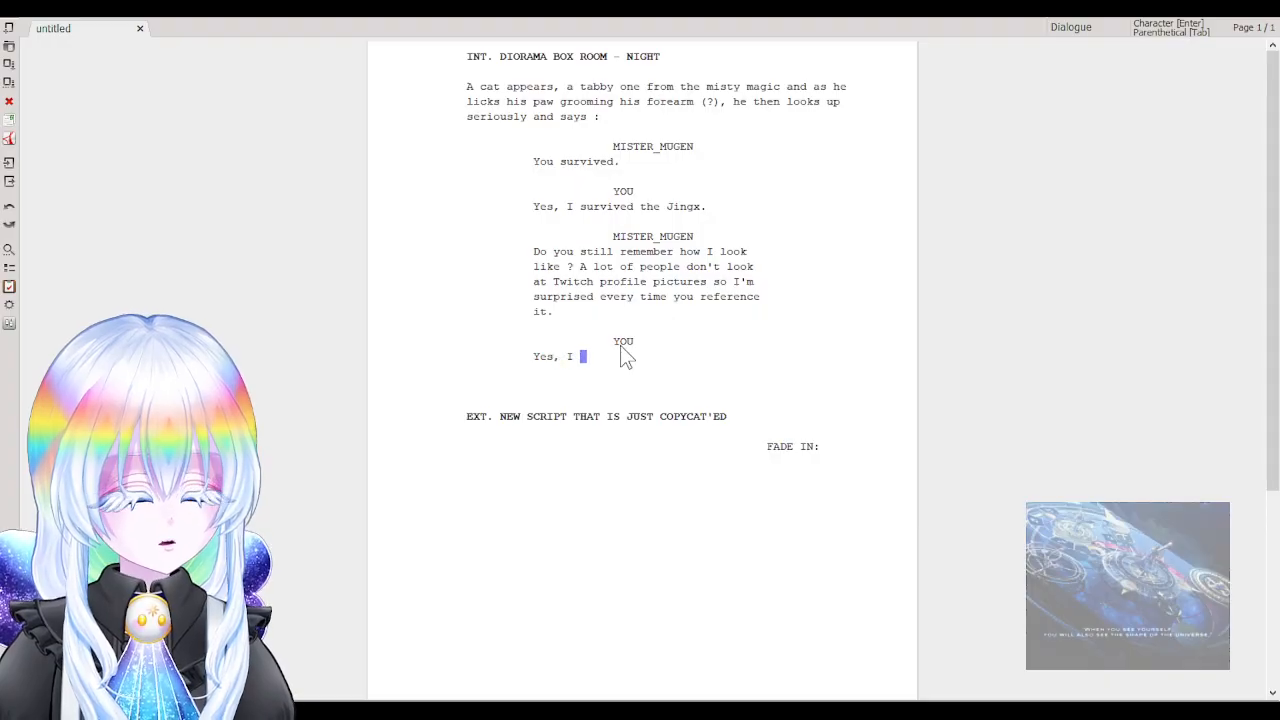
pyautogui.write('always do a ')
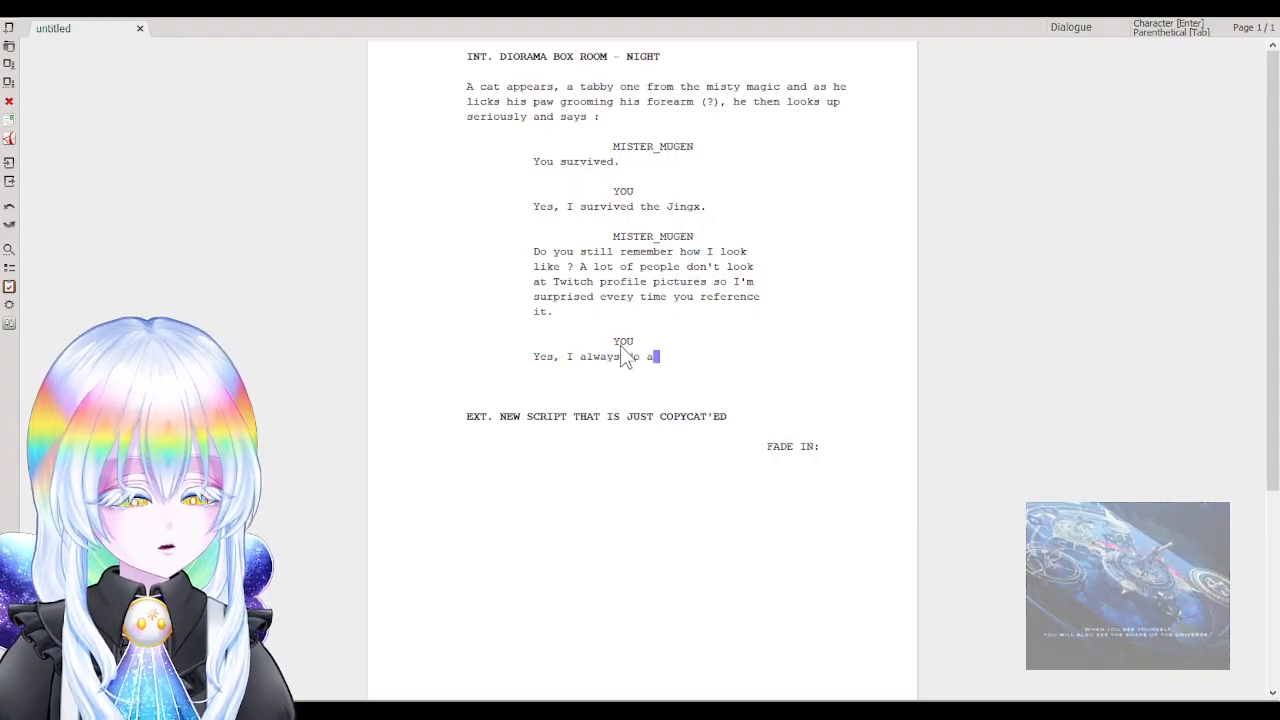
pyautogui.write('profil')
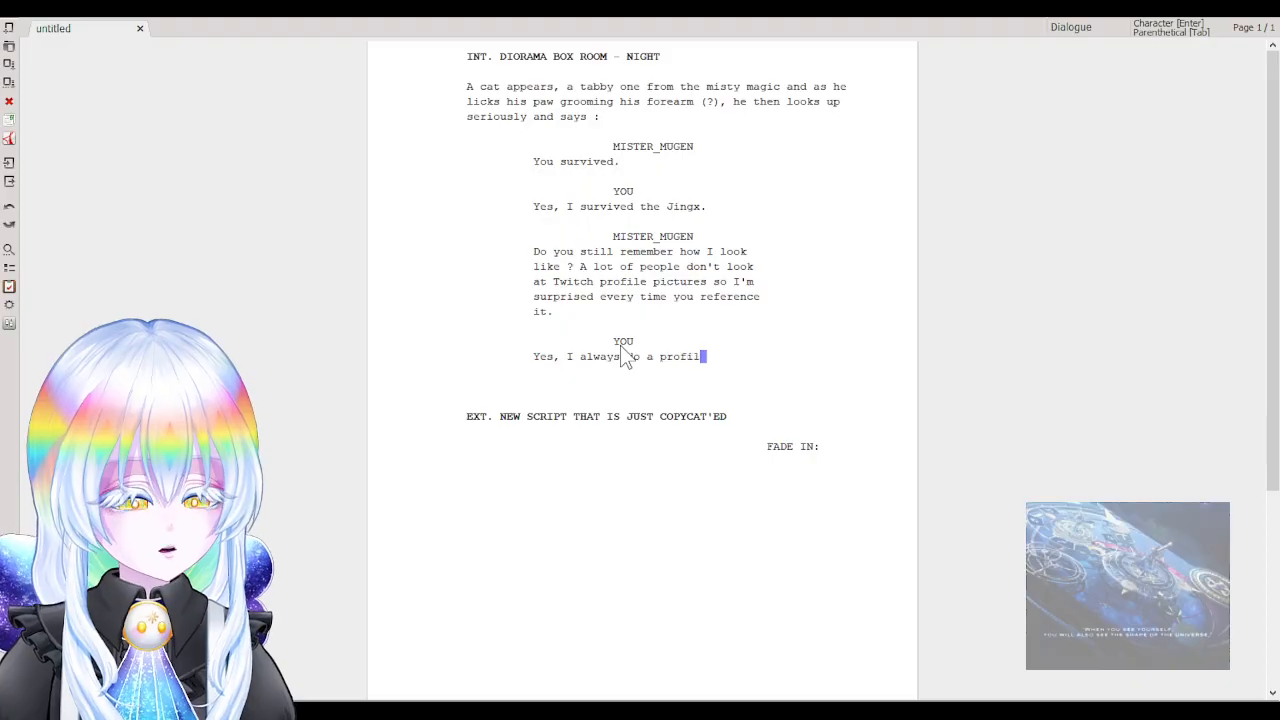
pyautogui.write('ing back')
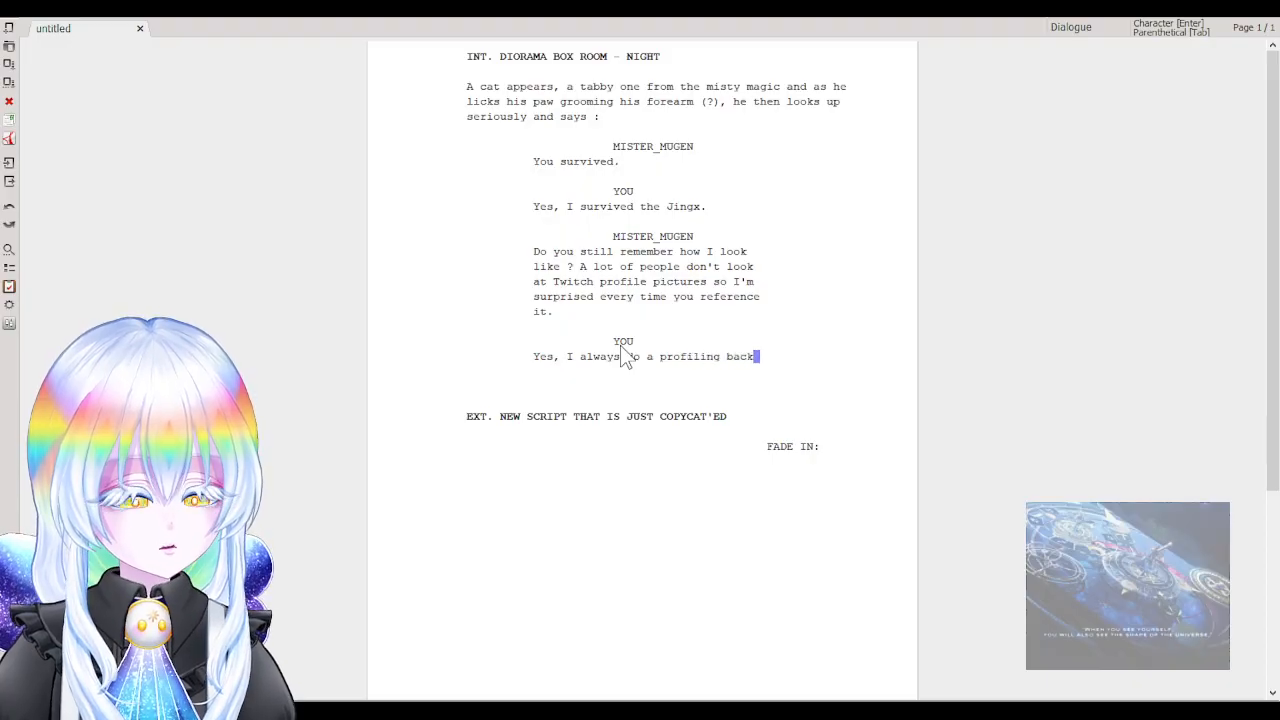
pyautogui.press('BackSpace')
pyautogui.press('BackSpace')
pyautogui.press('BackSpace')
pyautogui.press('BackSpace')
pyautogui.write('test by ')
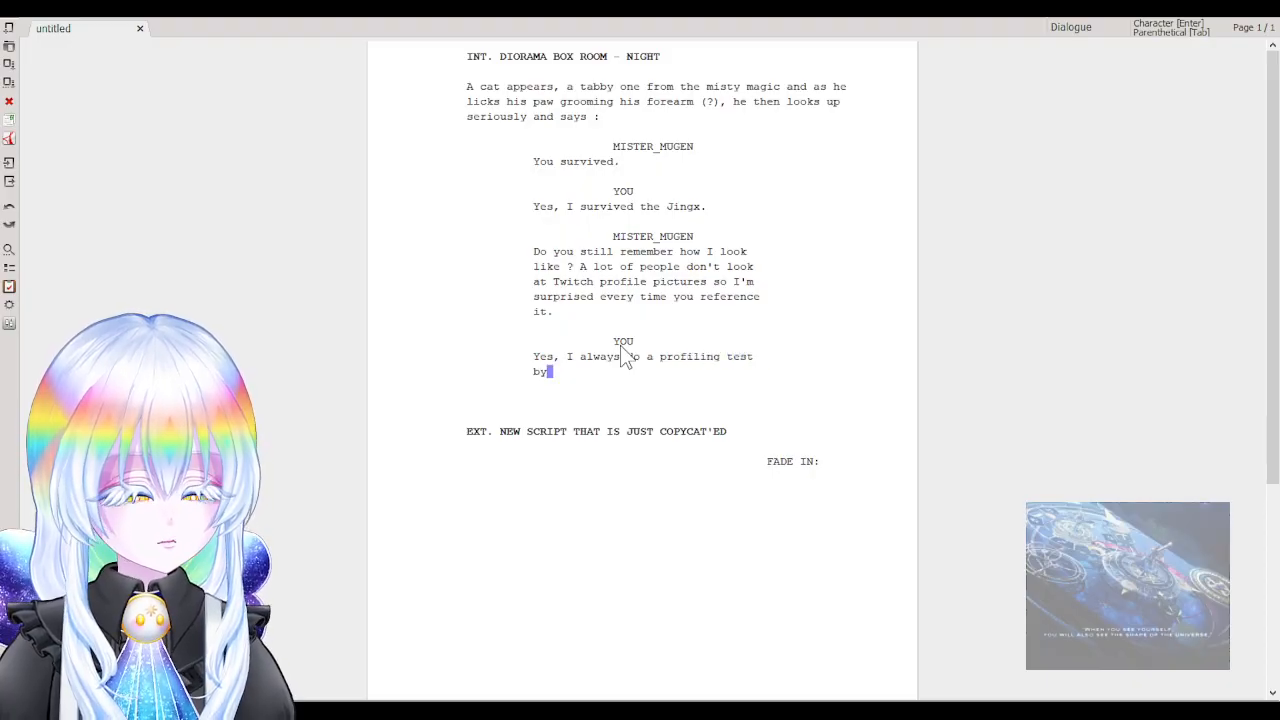
# Complete YOU's sentence about the profiling test with "peeking inside their past.".
pyautogui.write('identi')
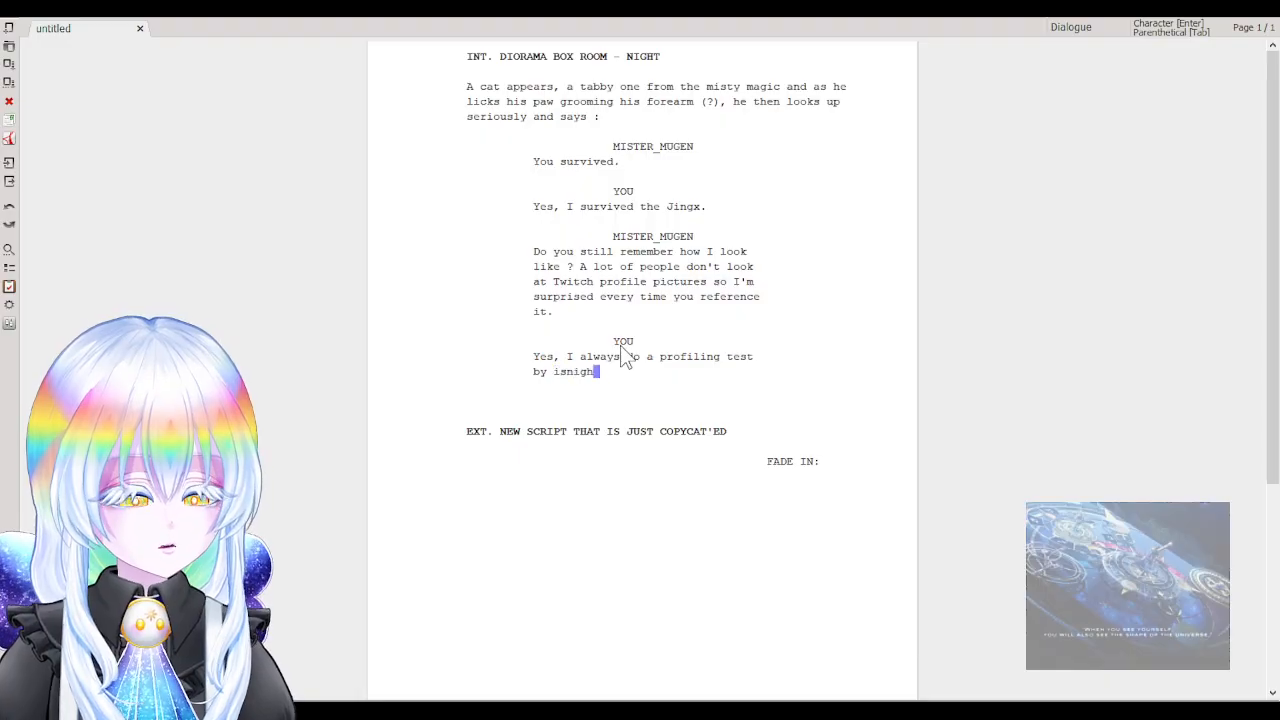
pyautogui.press('BackSpace')
pyautogui.press('BackSpace')
pyautogui.press('BackSpace')
pyautogui.press('BackSpace')
pyautogui.press('BackSpace')
pyautogui.press('BackSpace')
pyautogui.press('BackSpace')
pyautogui.write('pee')
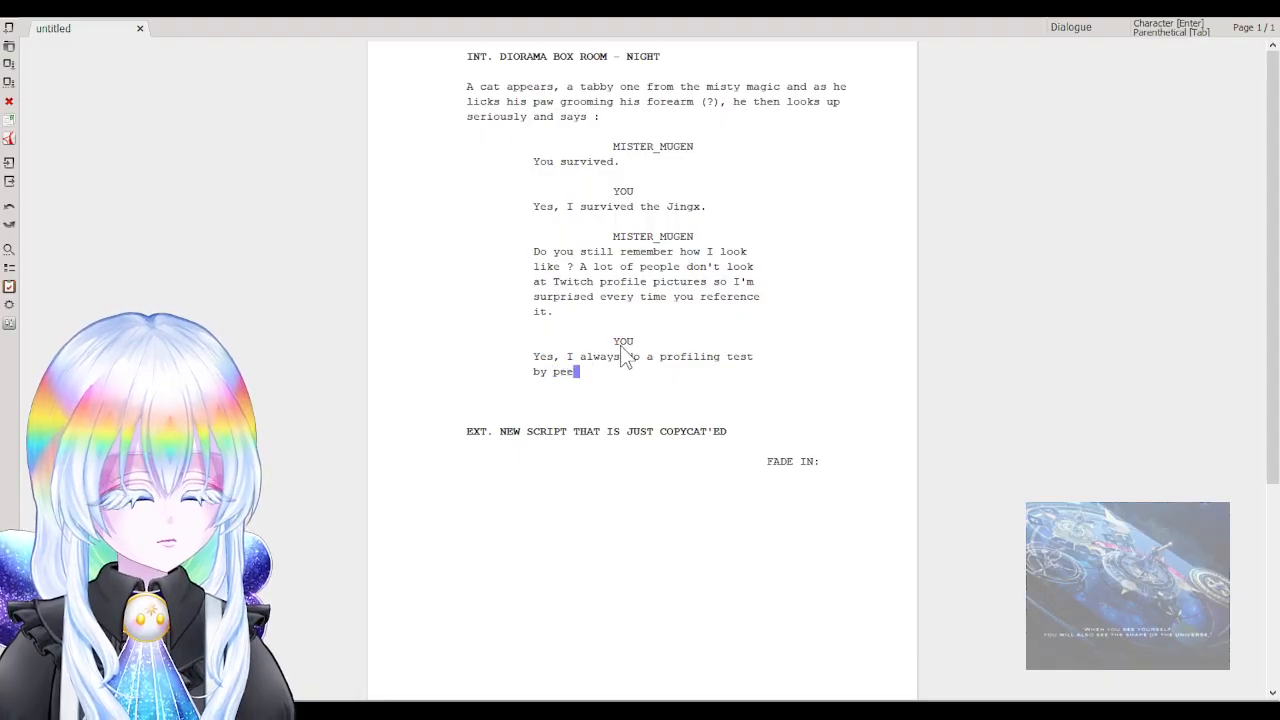
pyautogui.write('king inside their past.')
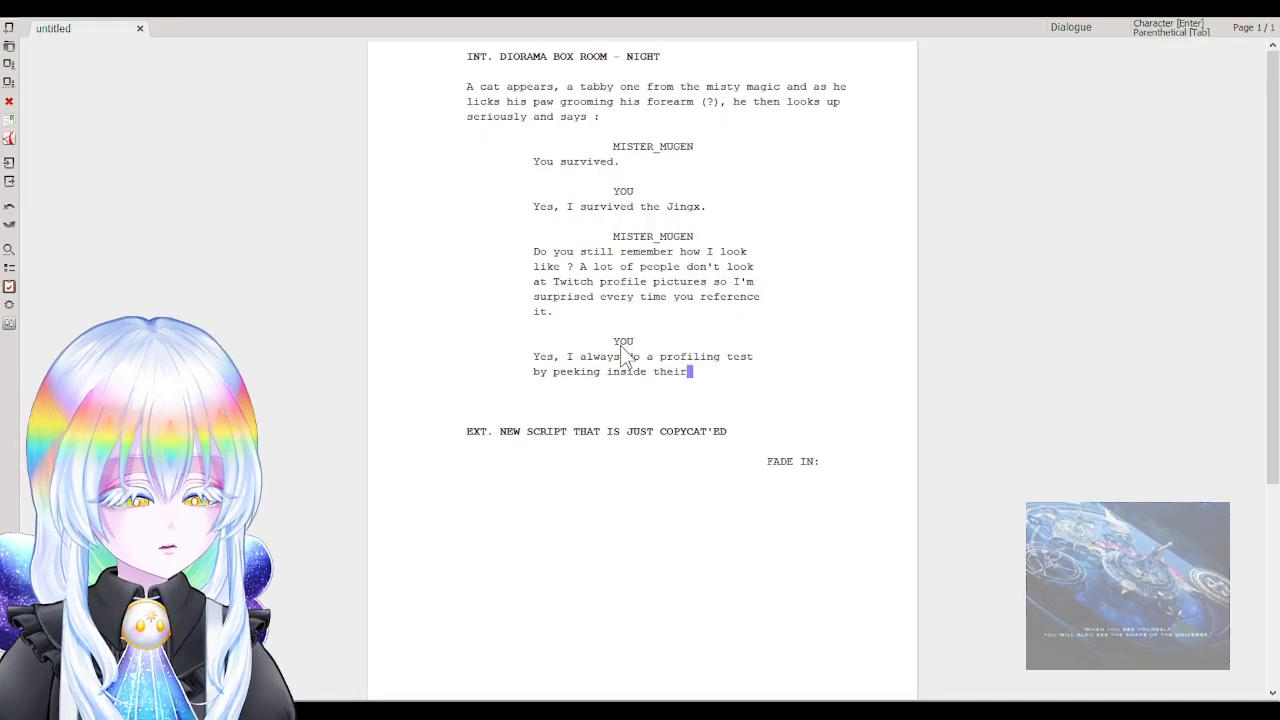
pyautogui.press('Return')
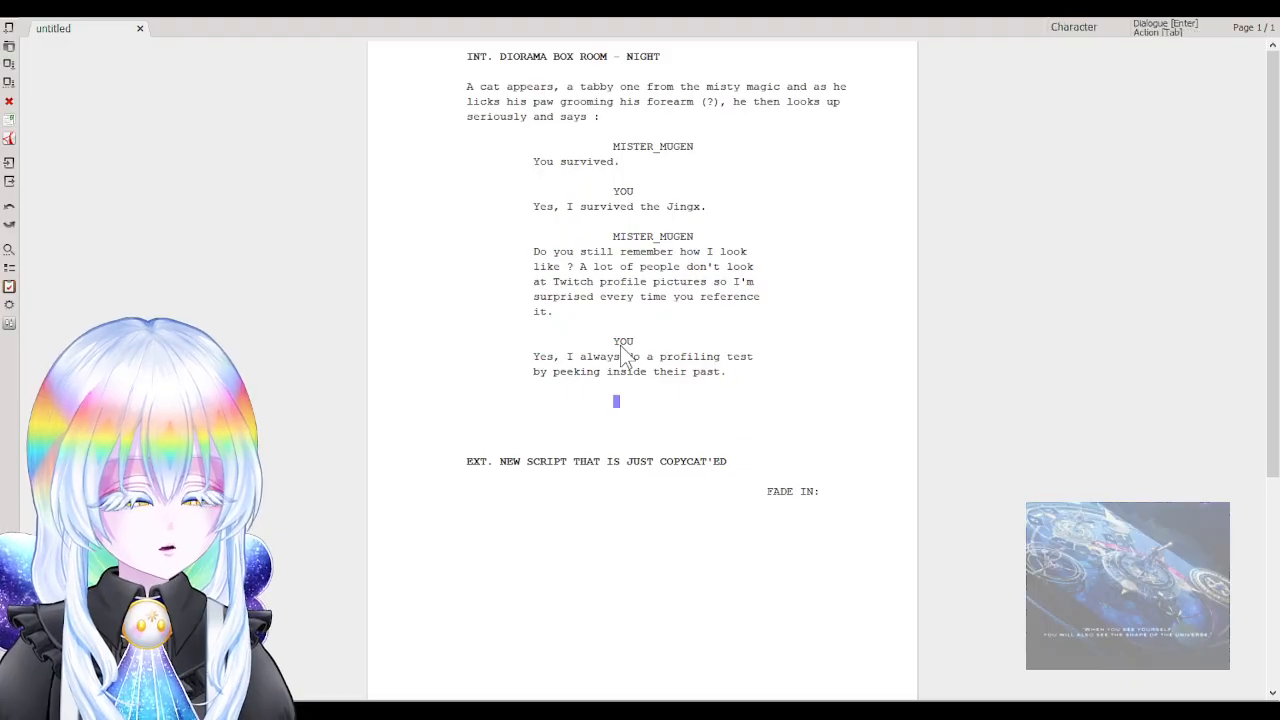
pyautogui.write('MISTER_')
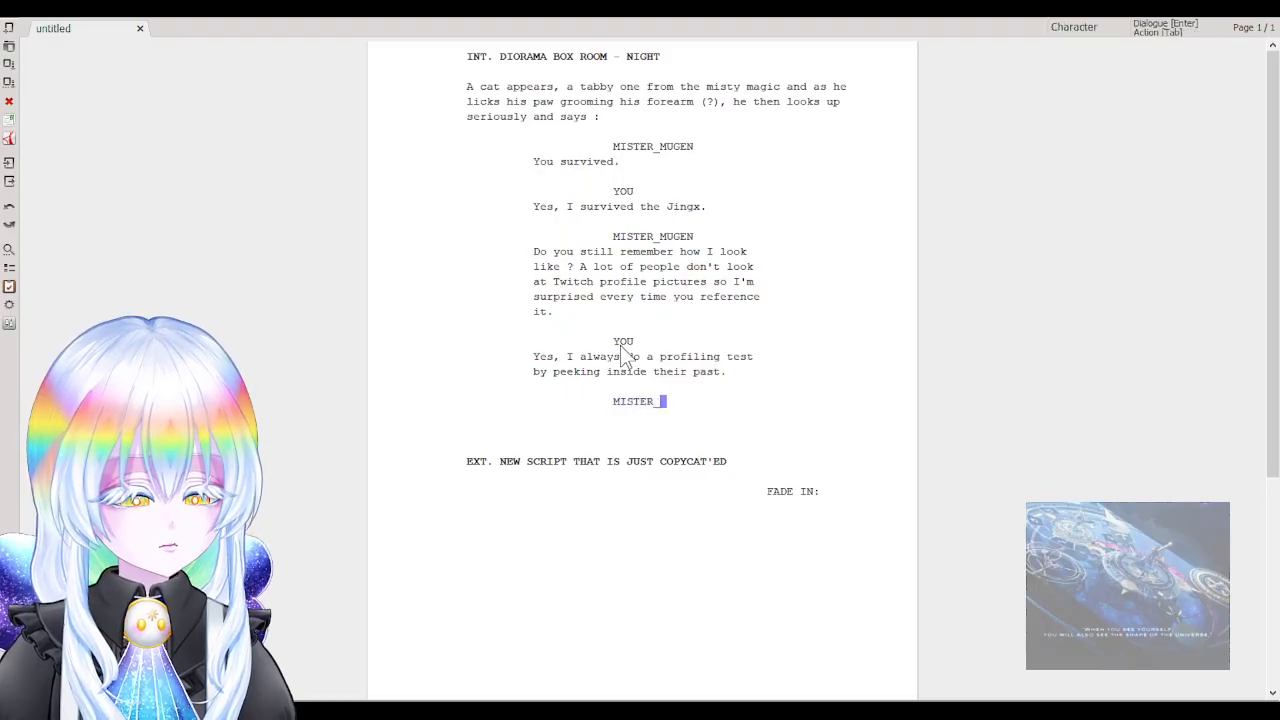
pyautogui.write('MUGEN')
pyautogui.press('Return')
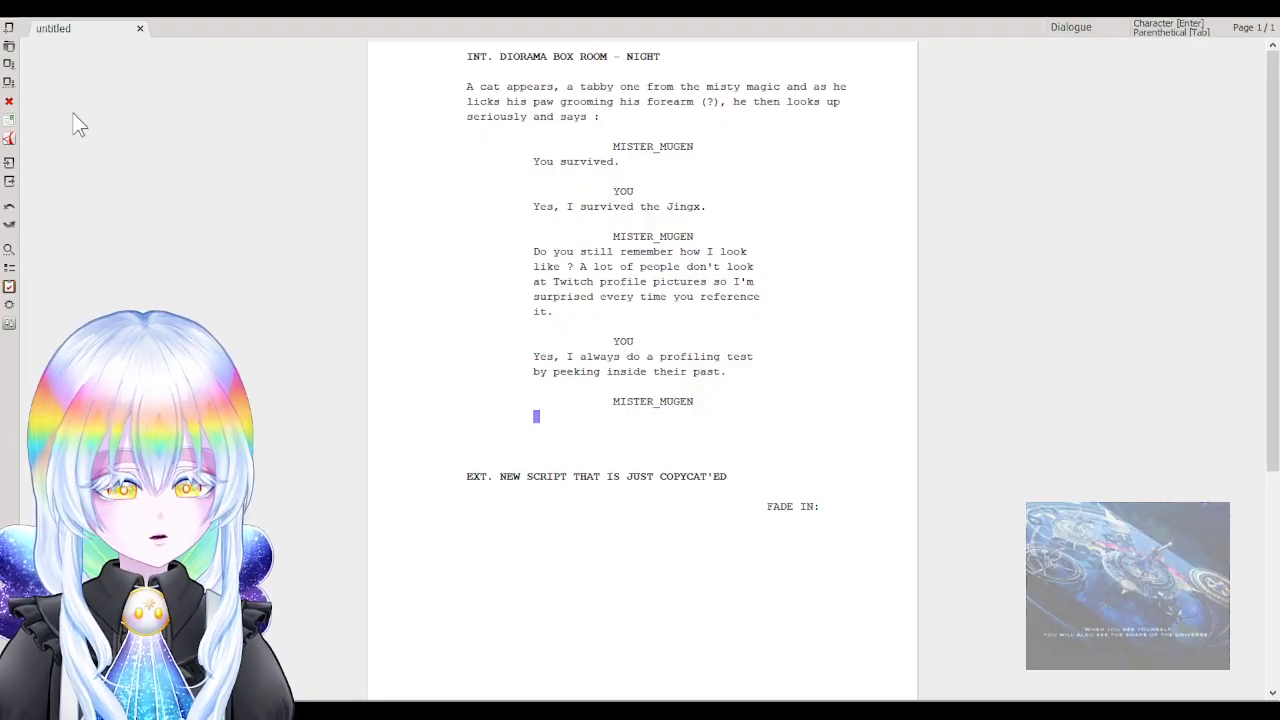
pyautogui.write('I also like background checks tadaki3Joy')
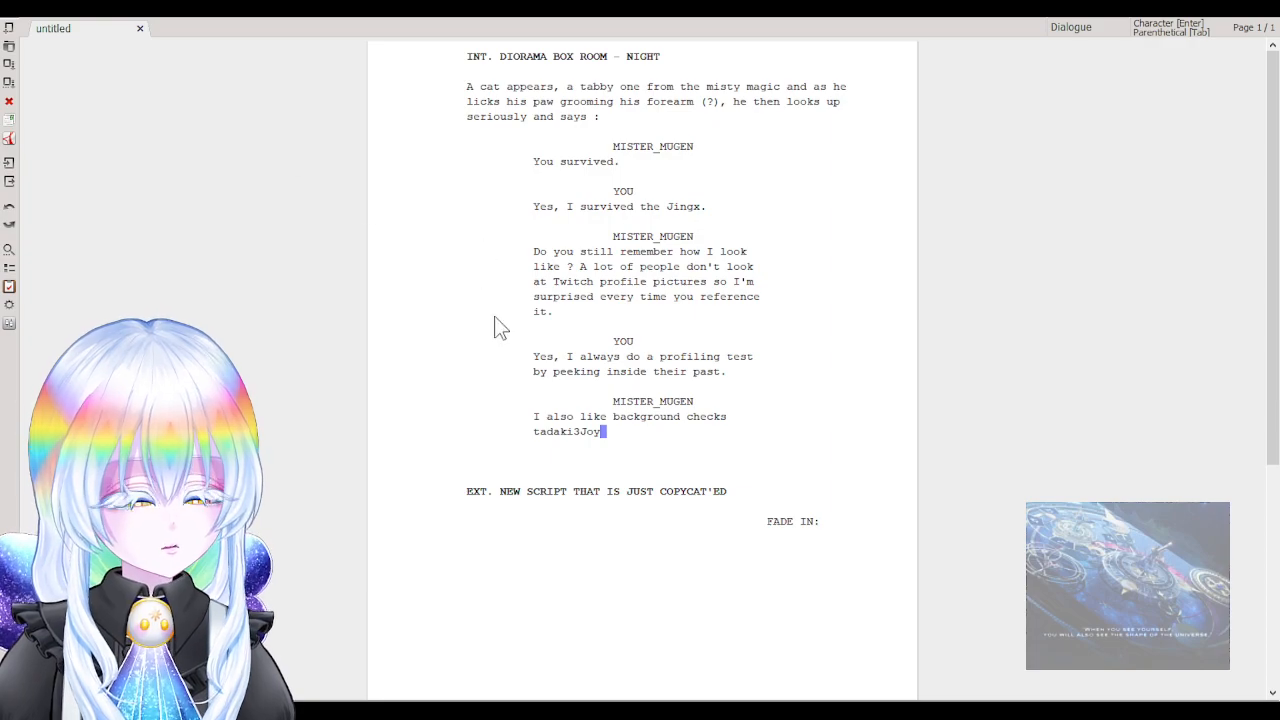
# Enclose "tadaki3Joy" in parentheses in MISTER_MUGEN's last dialogue.
pyautogui.moveTo(605, 437); pyautogui.dragTo(543, 443)
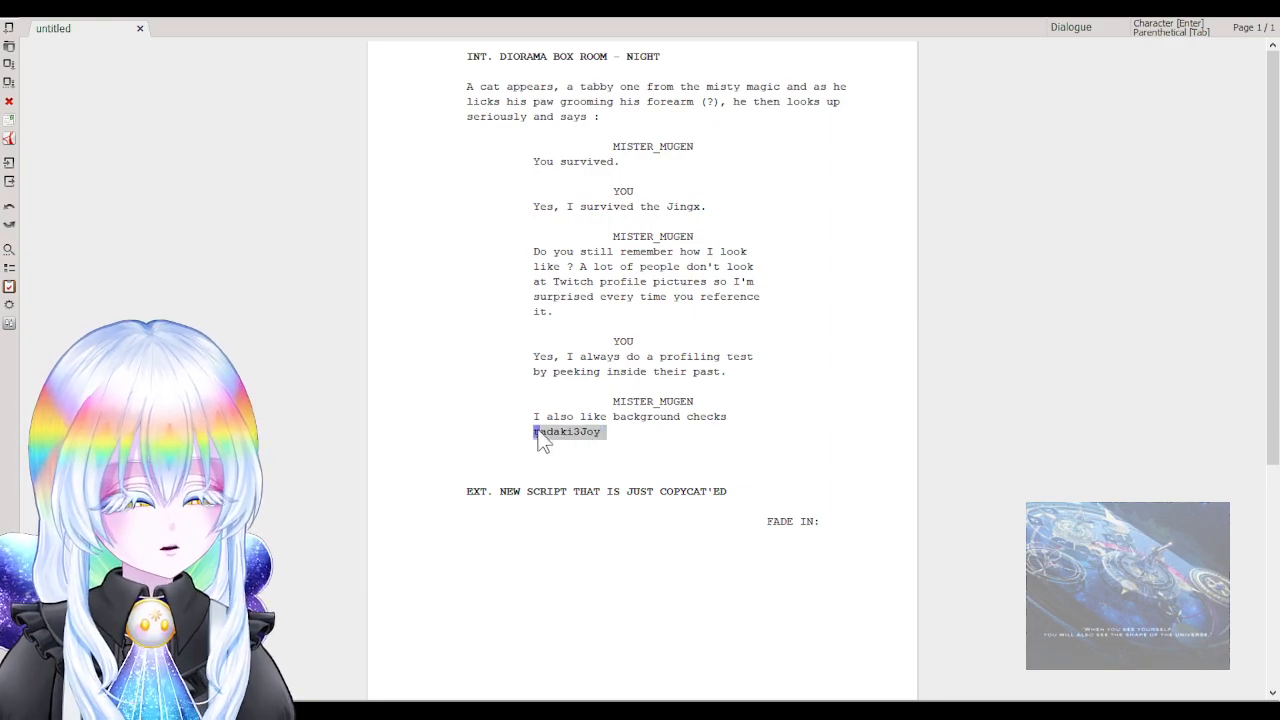
pyautogui.click(598, 445)
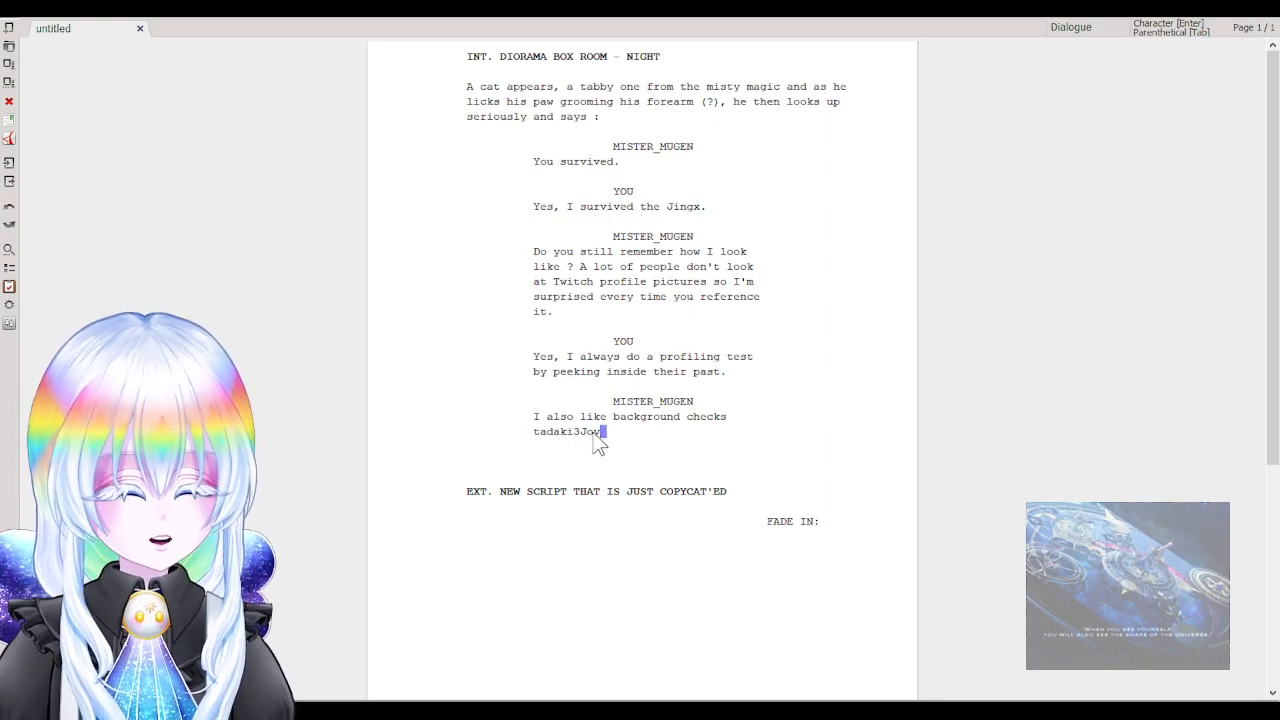
pyautogui.click(535, 434)
pyautogui.press('Left')
pyautogui.press('Down')
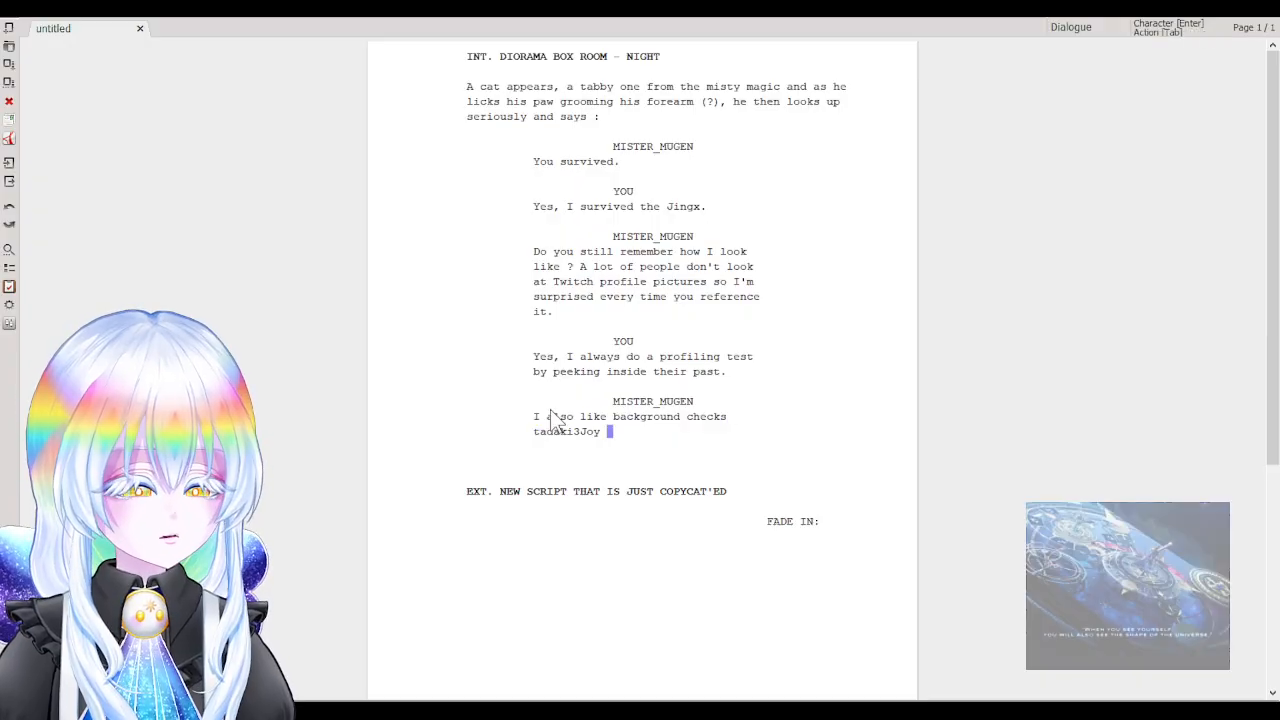
pyautogui.press('Left')
pyautogui.press('Left')
pyautogui.press('Left')
pyautogui.press('Left')
pyautogui.press('Left')
pyautogui.press('Left')
pyautogui.press('Left')
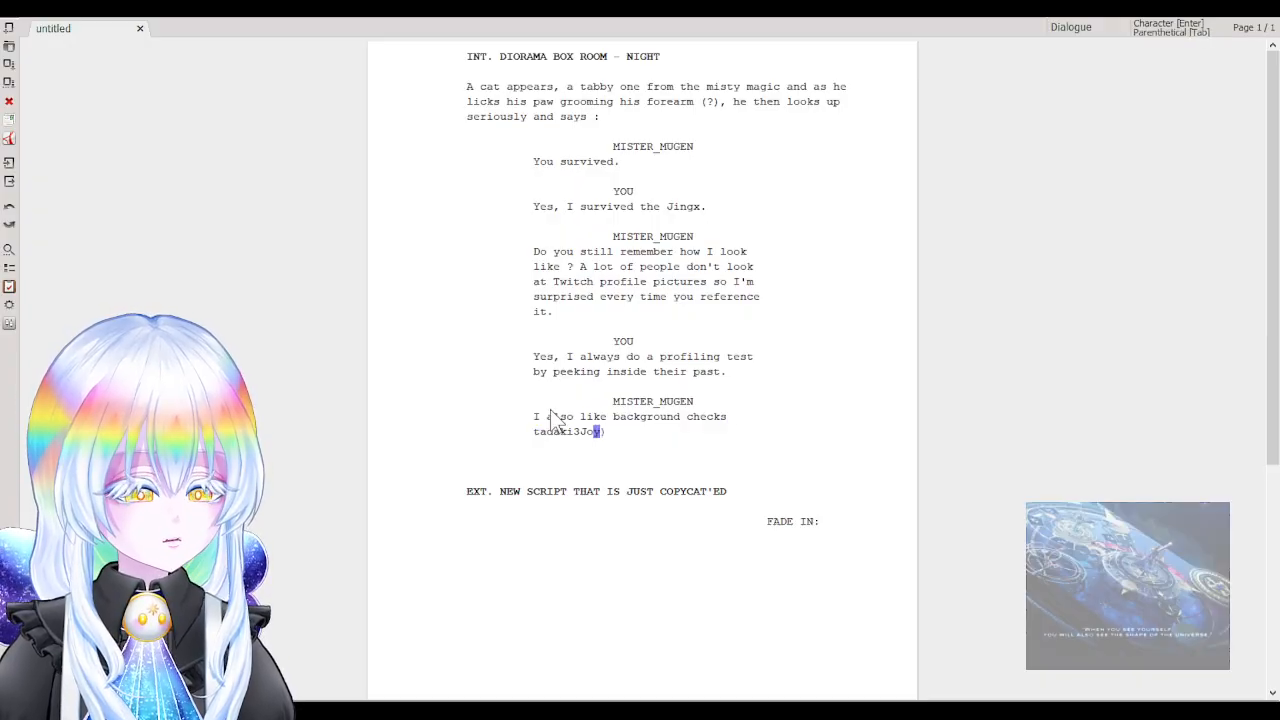
pyautogui.press('Left')
pyautogui.press('Left')
pyautogui.press('Left')
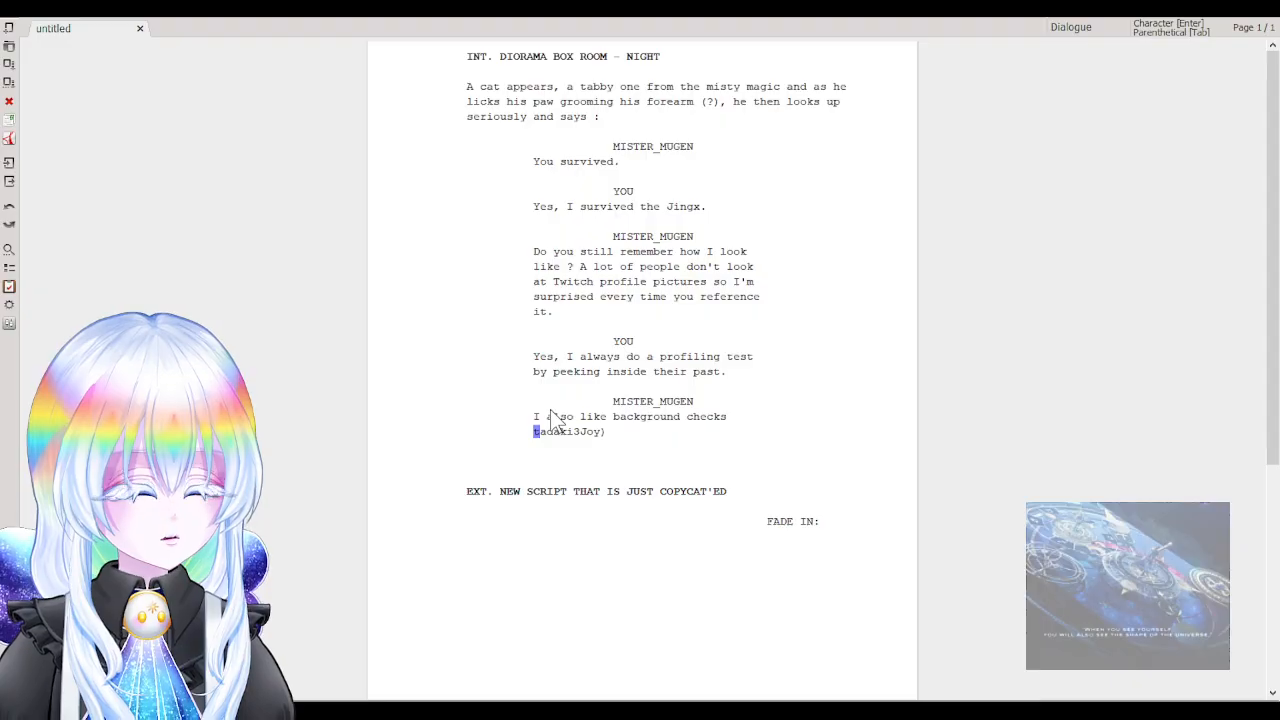
pyautogui.press('Left')
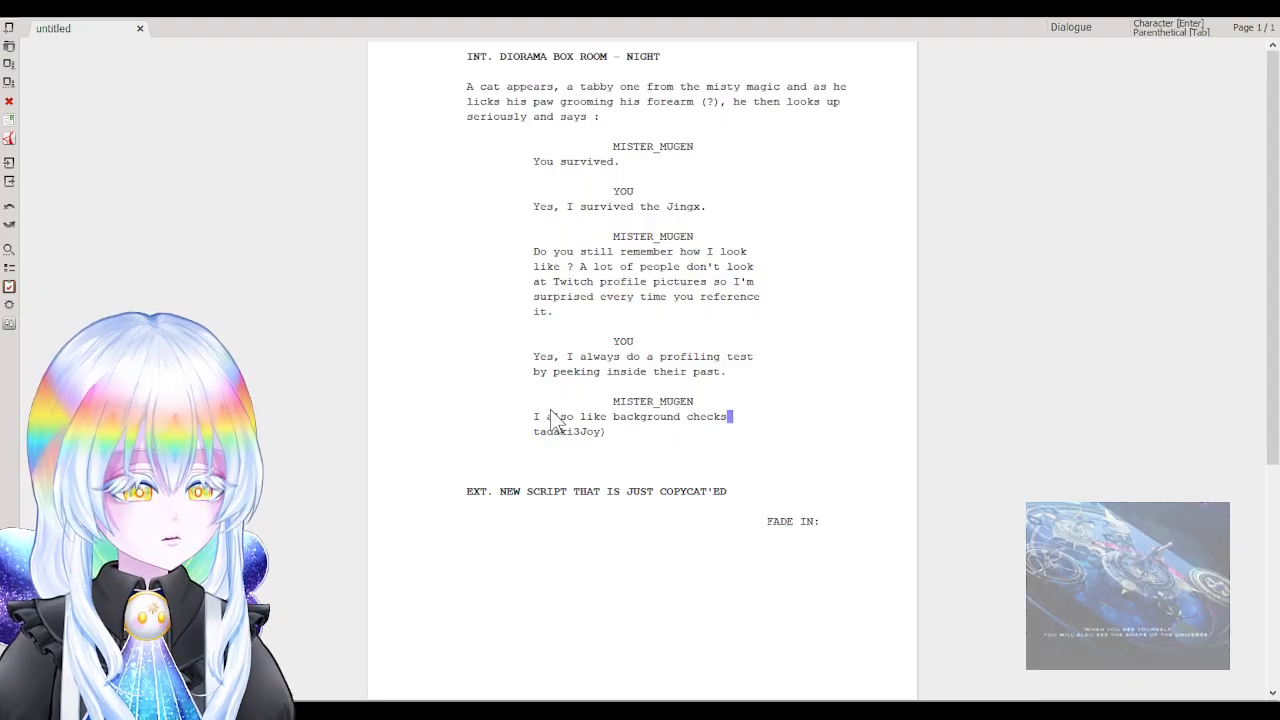
pyautogui.press('Right')
pyautogui.write('(')
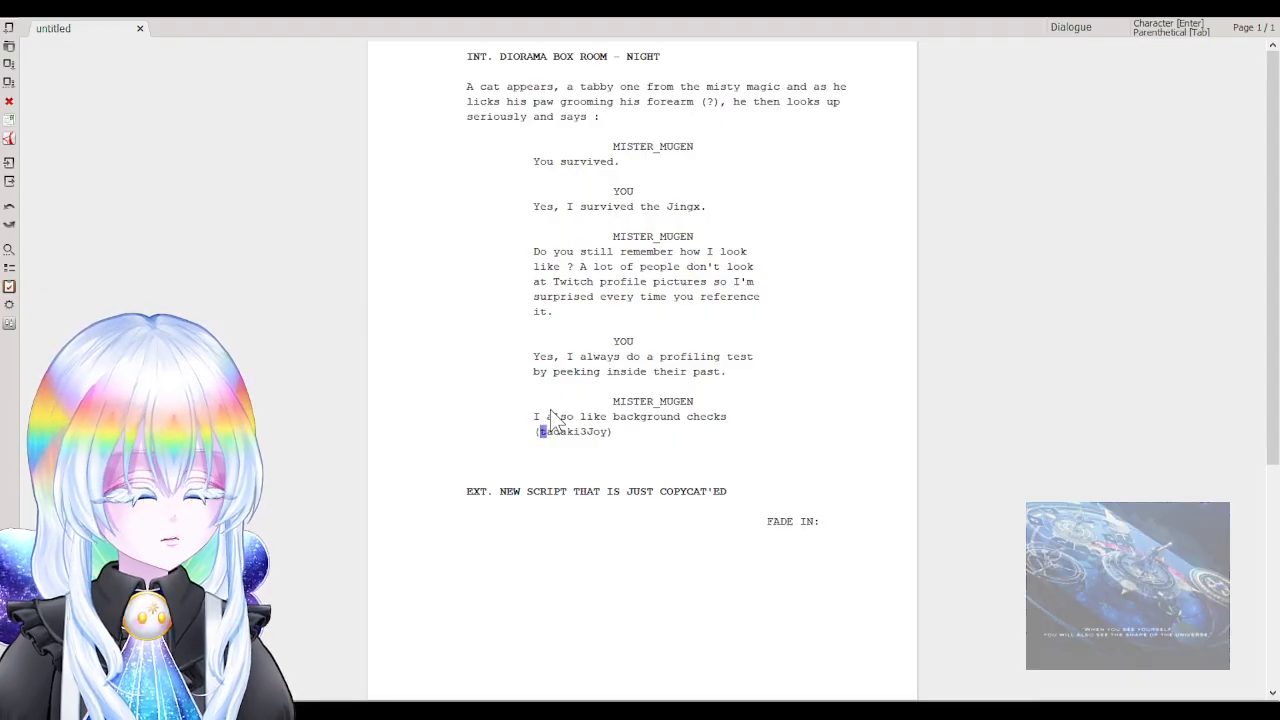
pyautogui.press('End')
# Add a YOU character cue below the background checks dialogue and start its dialogue line.
pyautogui.press('Return')
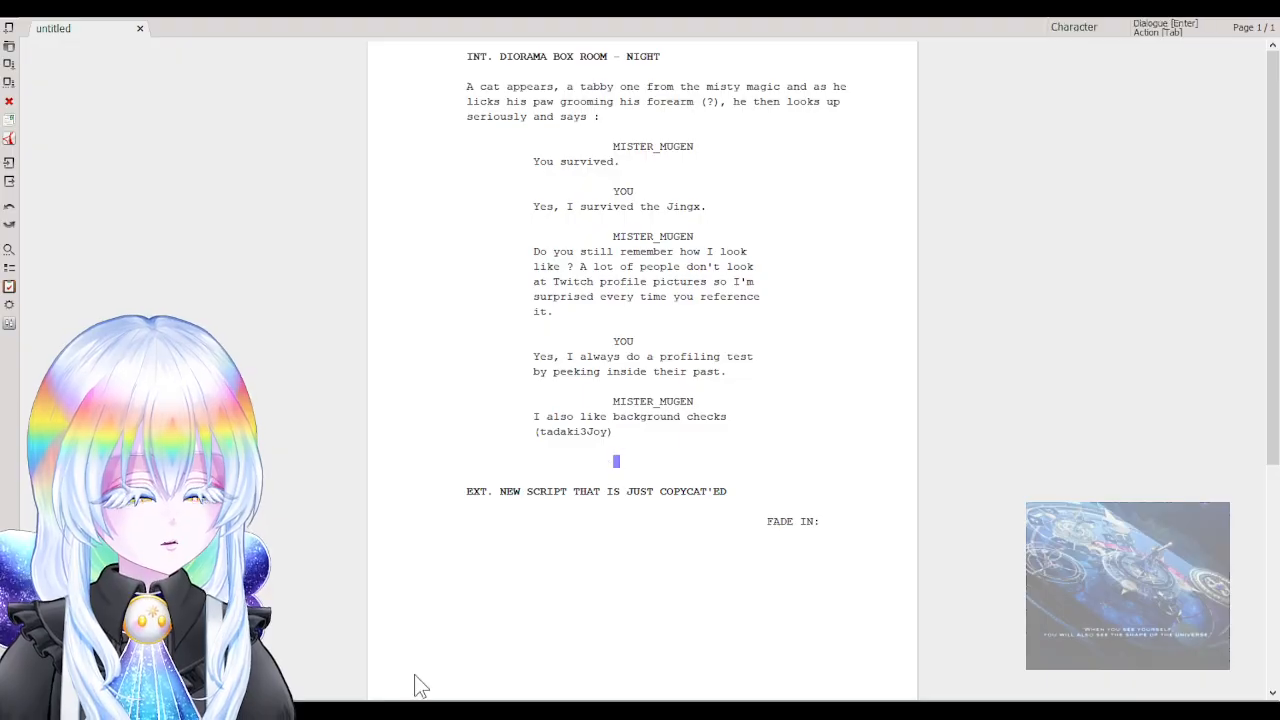
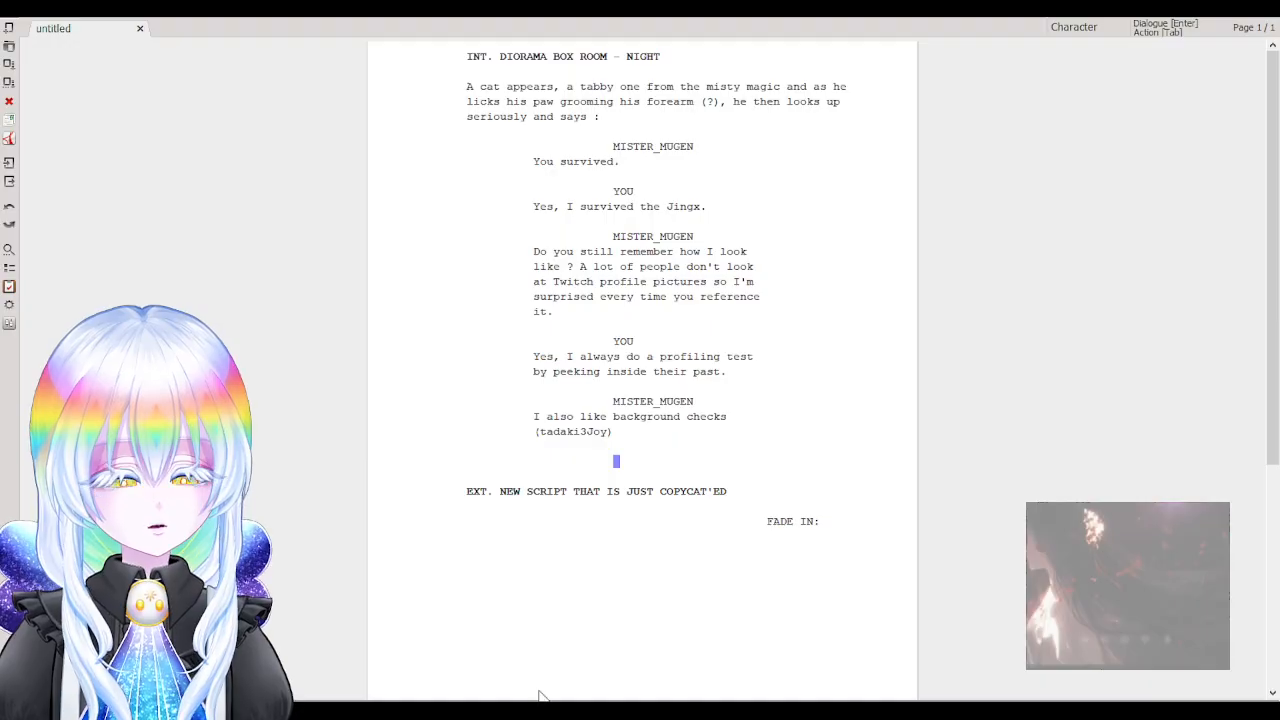
pyautogui.click(631, 434)
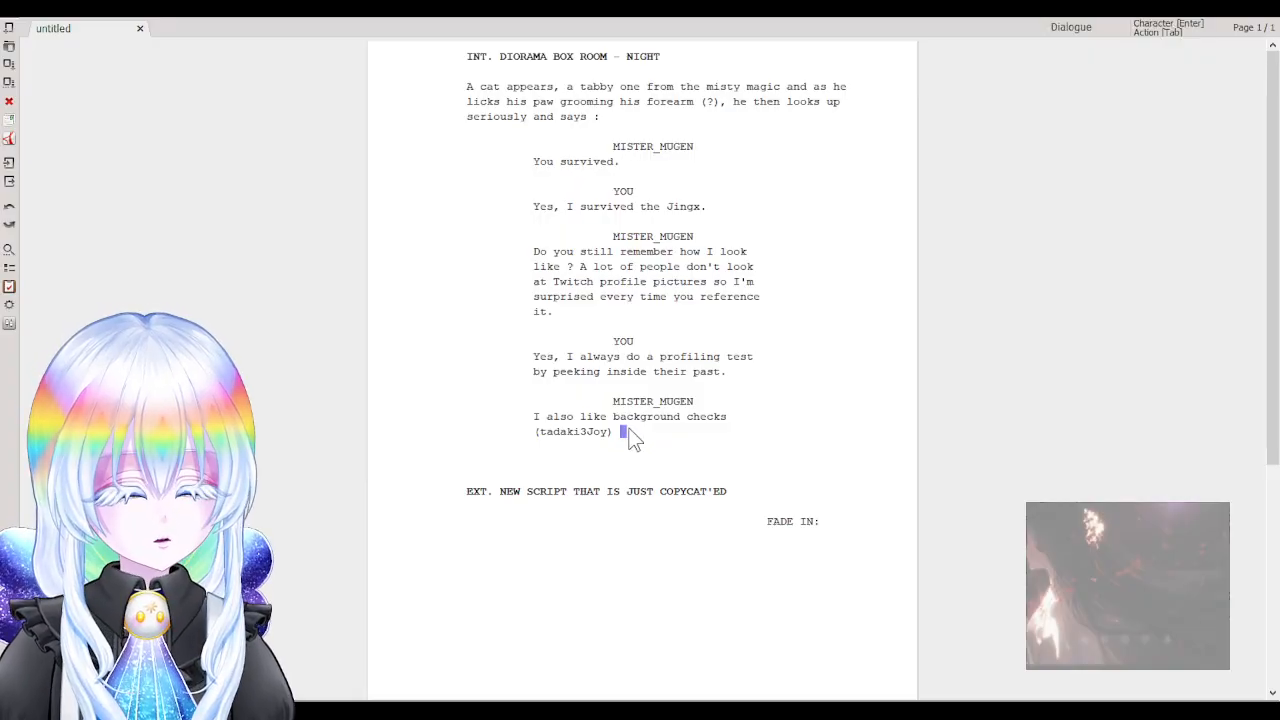
pyautogui.click(617, 423)
pyautogui.click(617, 434)
pyautogui.press('Return')
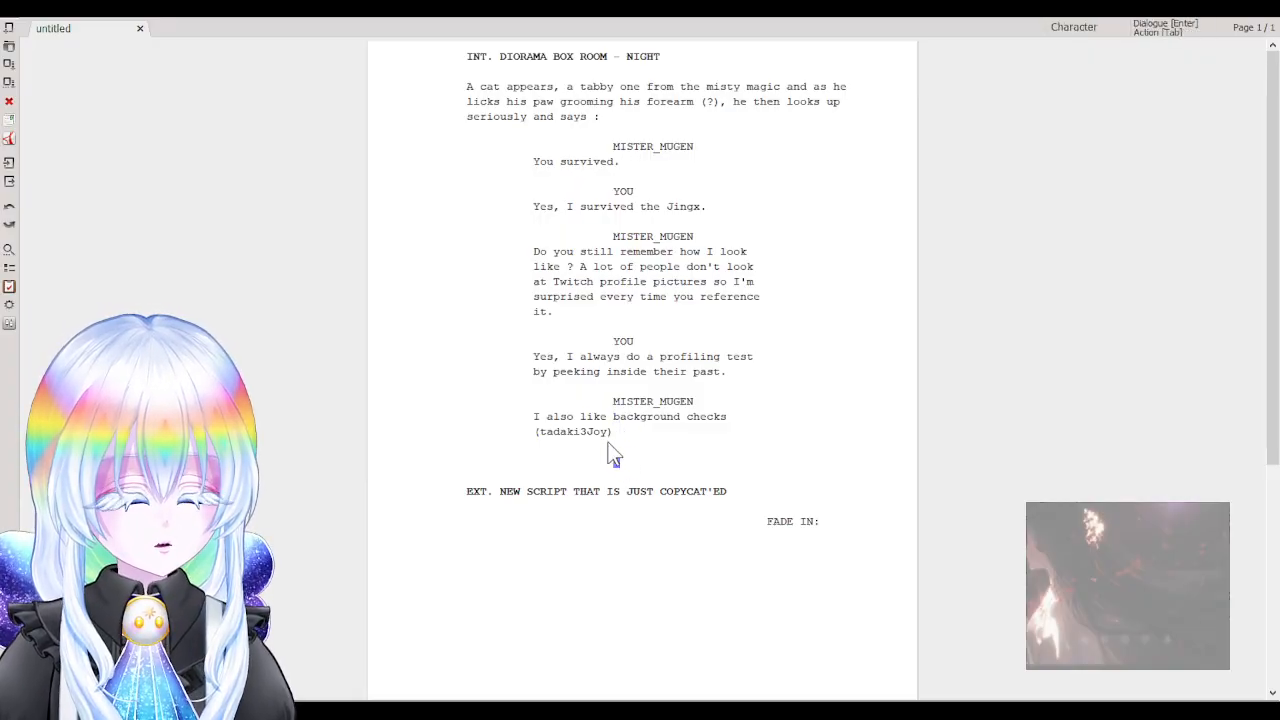
pyautogui.write('you')
pyautogui.press('Return')
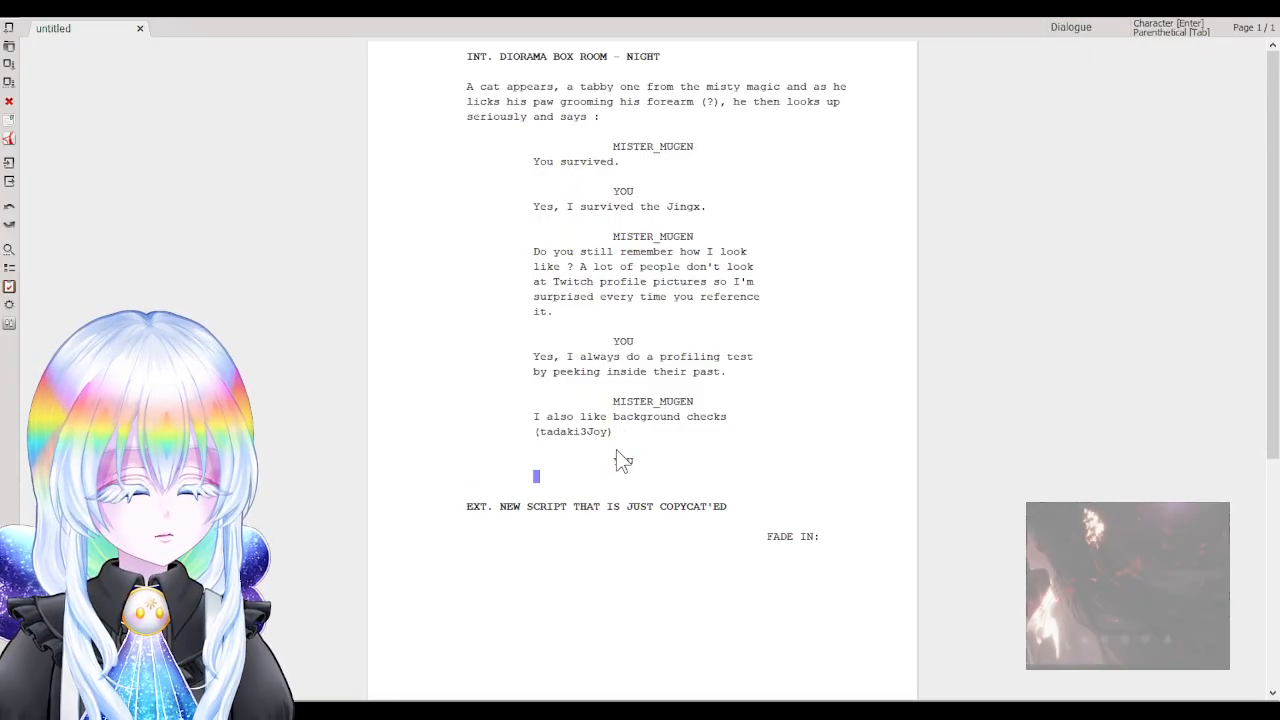
# Write YOU's dialogue "Everyone here is being recorded, be careful of what you say.".
pyautogui.write('I')
pyautogui.press('BackSpace')
pyautogui.write('Me')
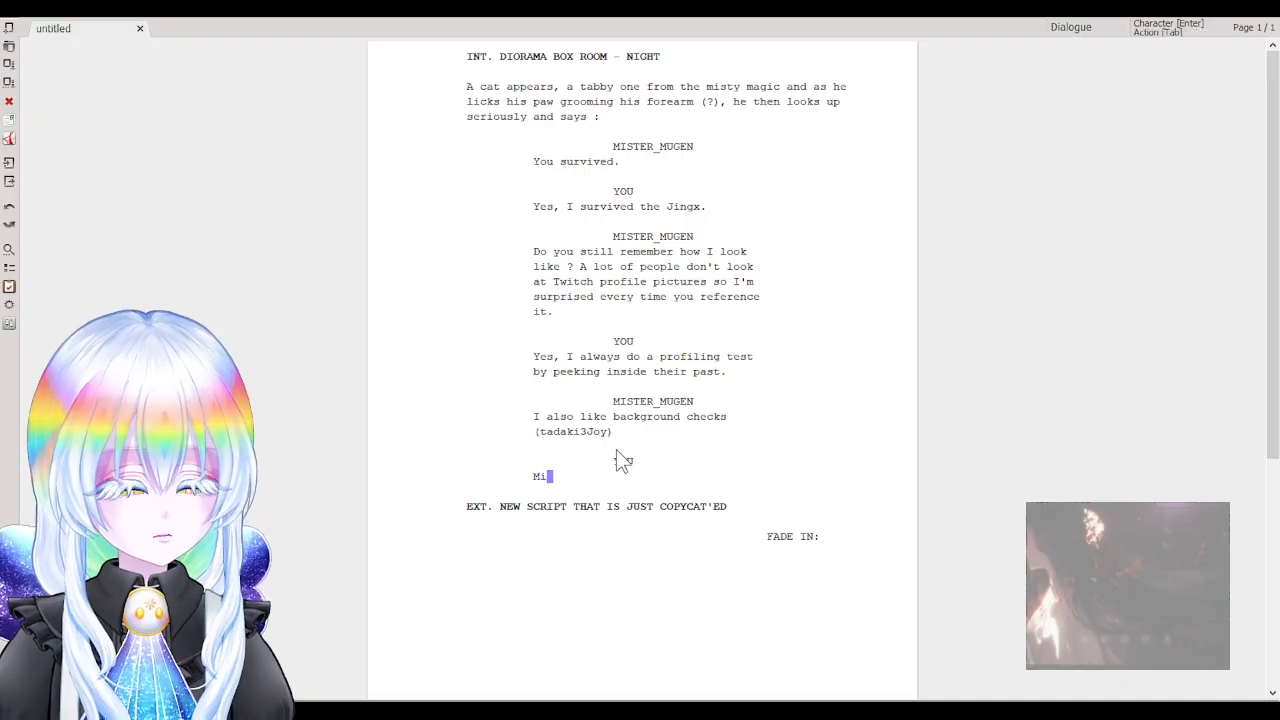
pyautogui.press('BackSpace')
pyautogui.press('BackSpace')
pyautogui.write('Eceryo')
pyautogui.press('BackSpace')
pyautogui.press('BackSpace')
pyautogui.press('BackSpace')
pyautogui.press('BackSpace')
pyautogui.press('BackSpace')
pyautogui.write('v')
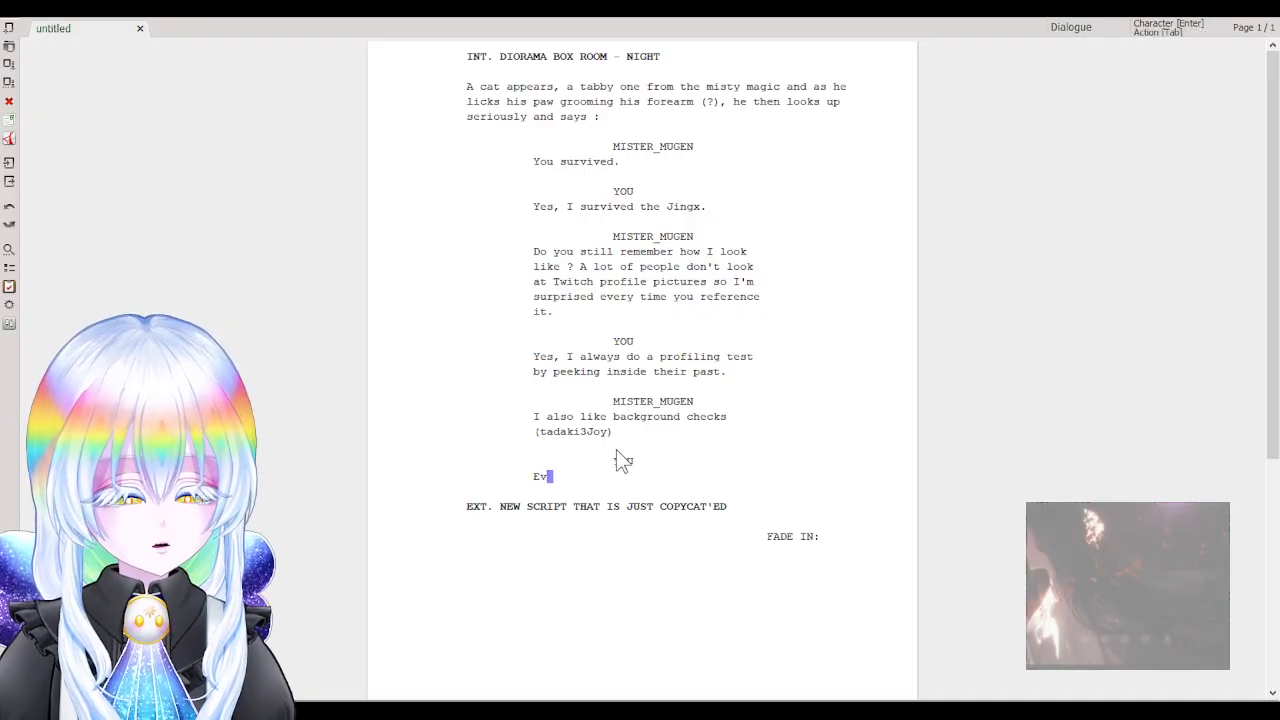
pyautogui.write('eryone here is be')
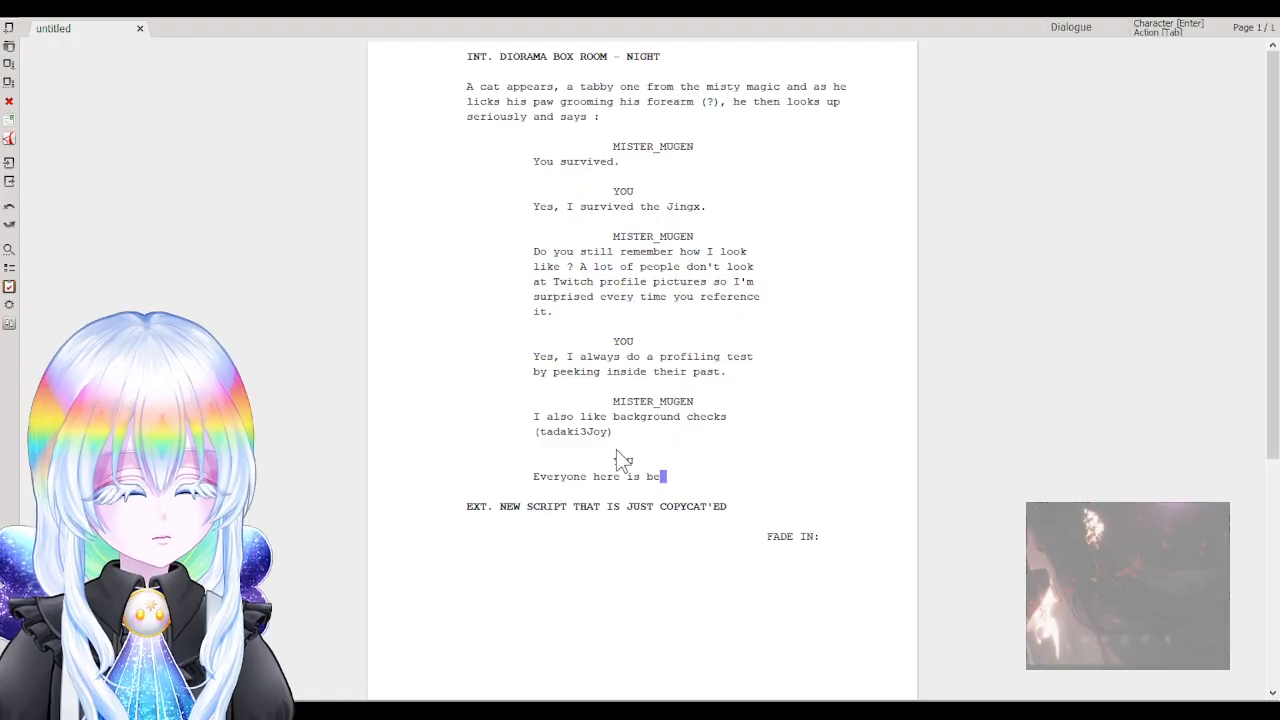
pyautogui.write('ing recorded, ')
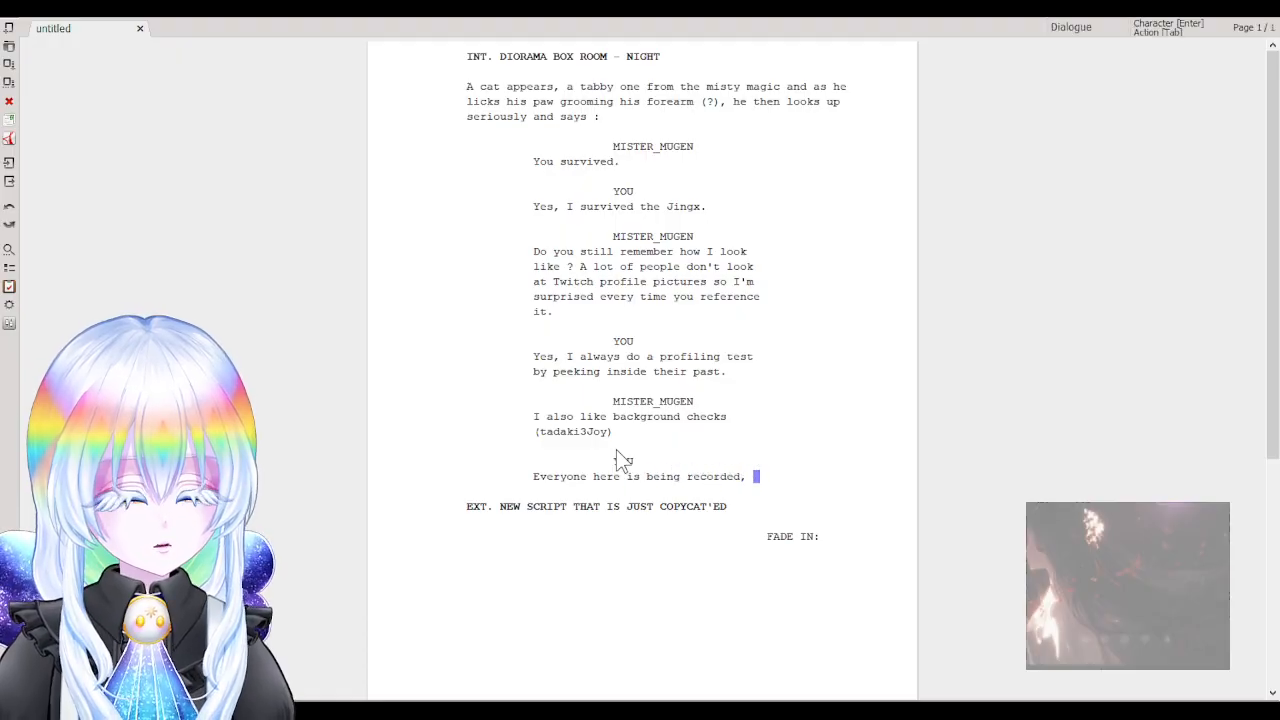
pyautogui.write('be carefu')
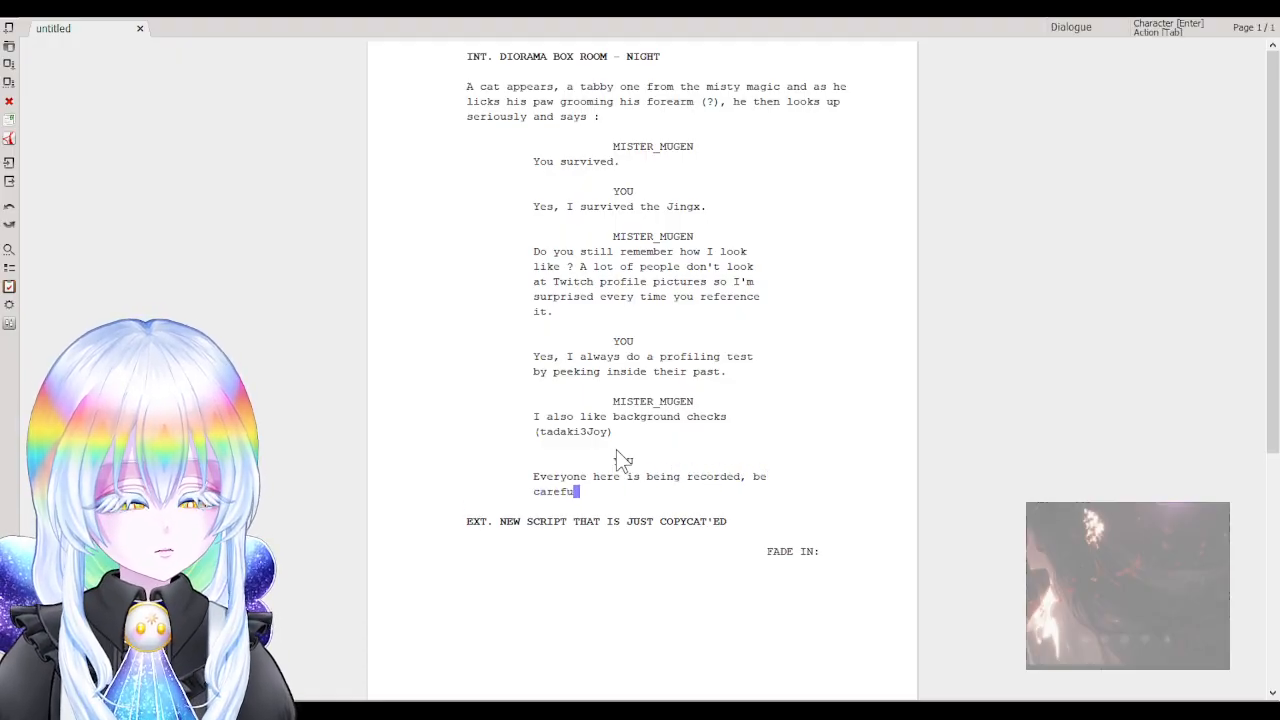
pyautogui.write('l of what you say.')
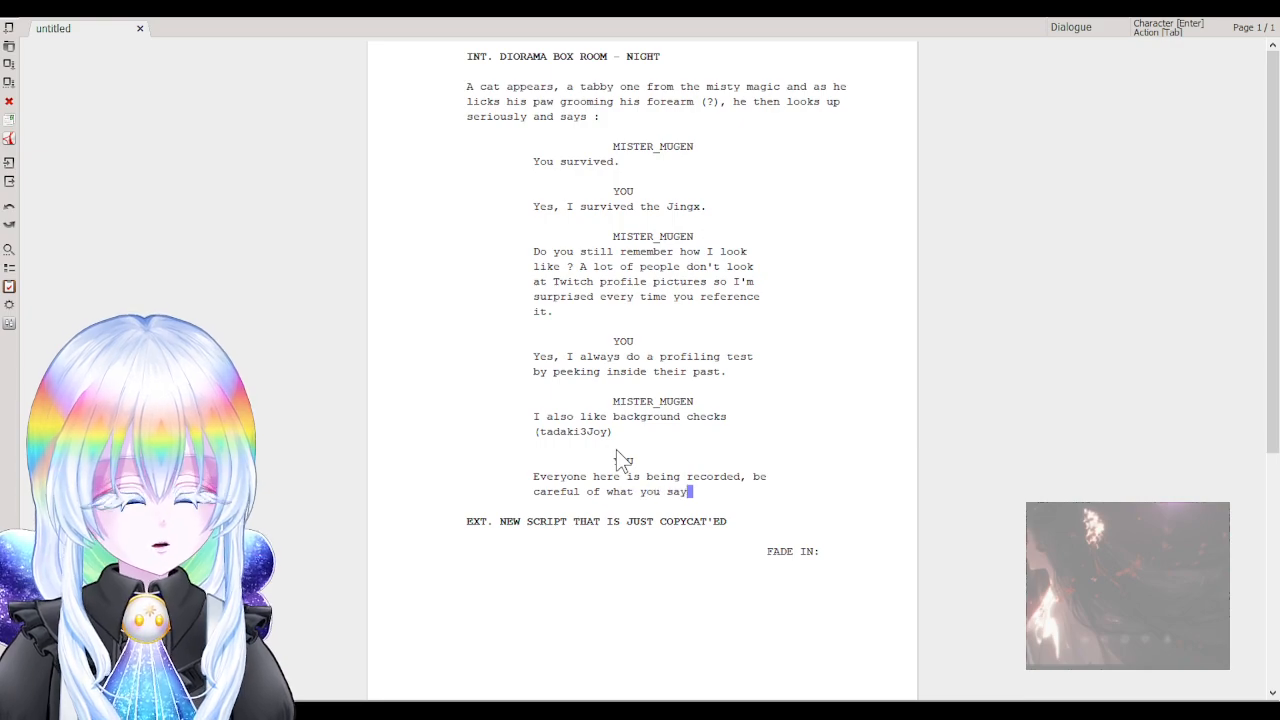
# Add a MISTER_MUGEN cue followed by "That's very helpful, you can just focus on the material if the formatting is taken care of".
pyautogui.press('Return')
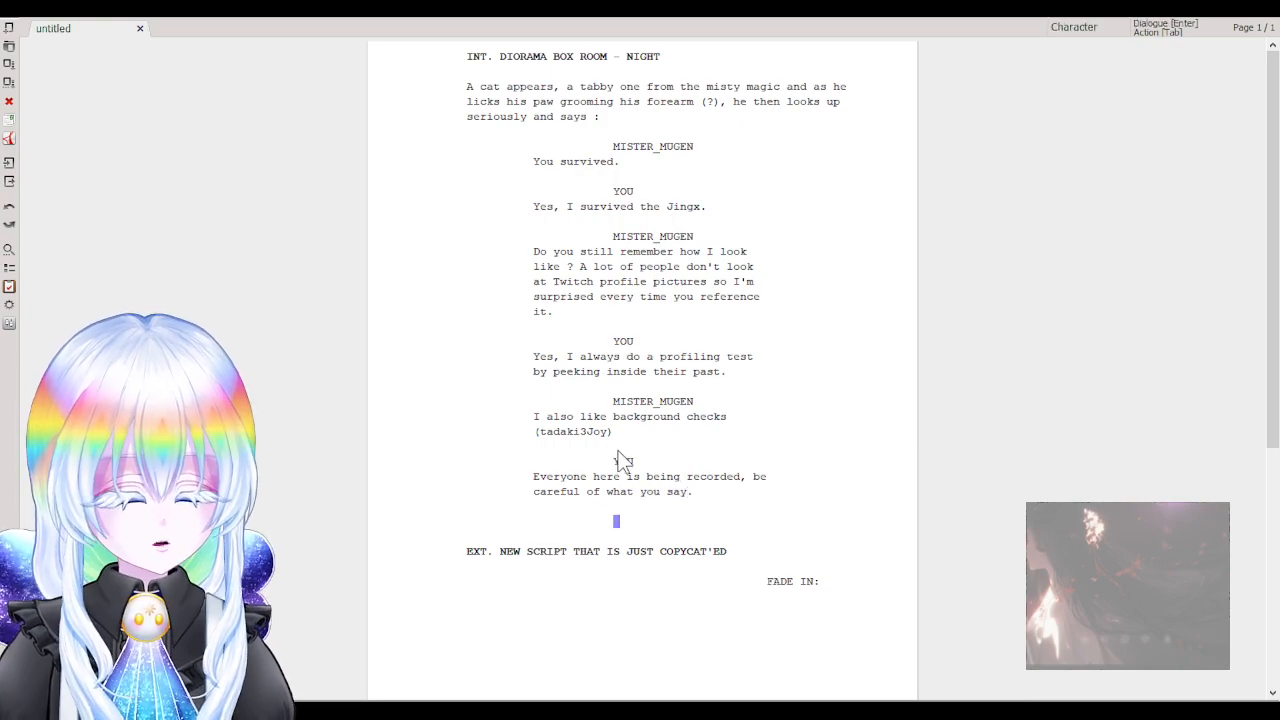
pyautogui.write('MISTE')
pyautogui.press('Return')
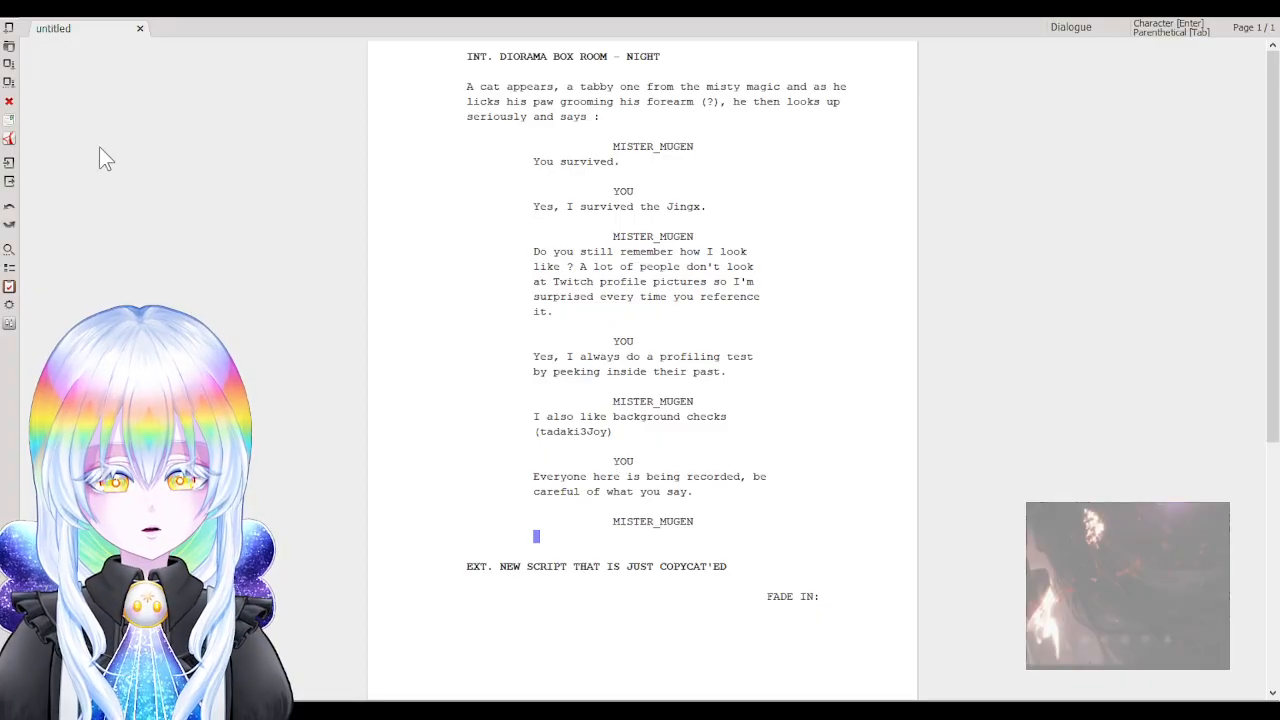
pyautogui.write("That's very helpful, you can just focus on the material if the formatting is taken care of")
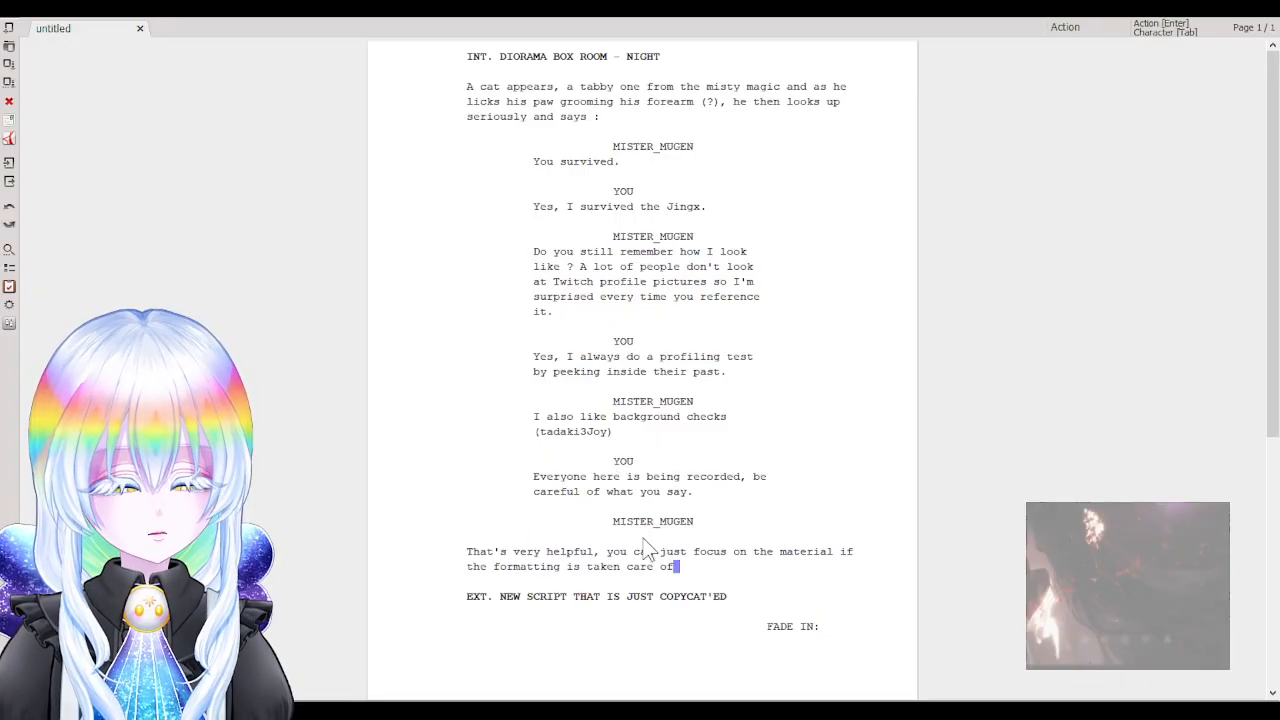
# Turn the "That's very helpful" text into MISTER_MUGEN's dialogue, end it with a period, and start a new character line below.
pyautogui.click(610, 550)
pyautogui.click(466, 551)
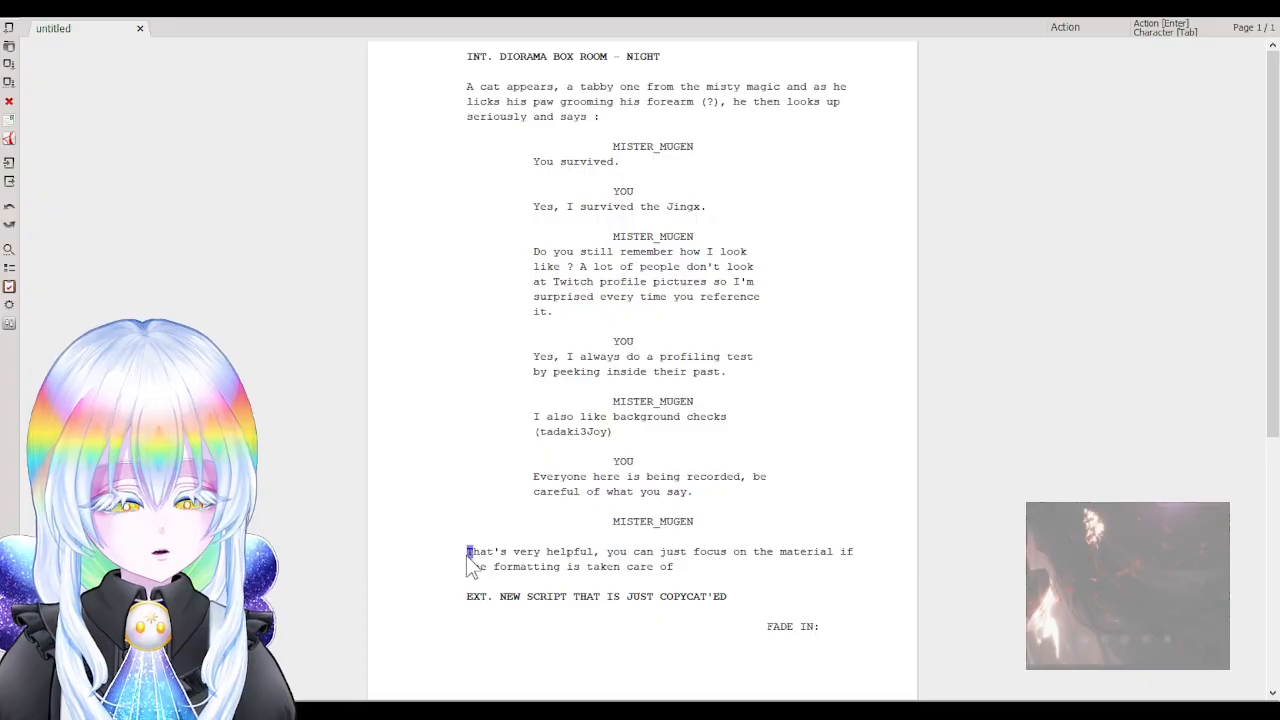
pyautogui.press('BackSpace')
pyautogui.press('Return')
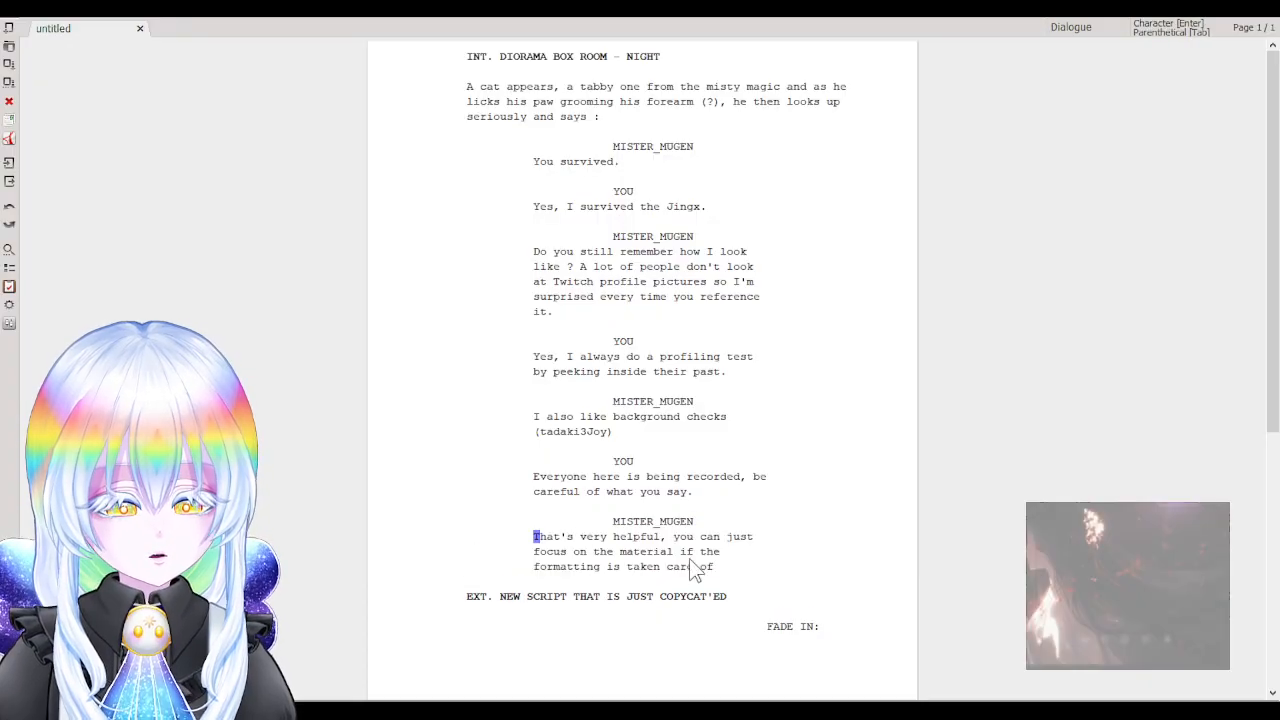
pyautogui.click(721, 568)
pyautogui.write('.')
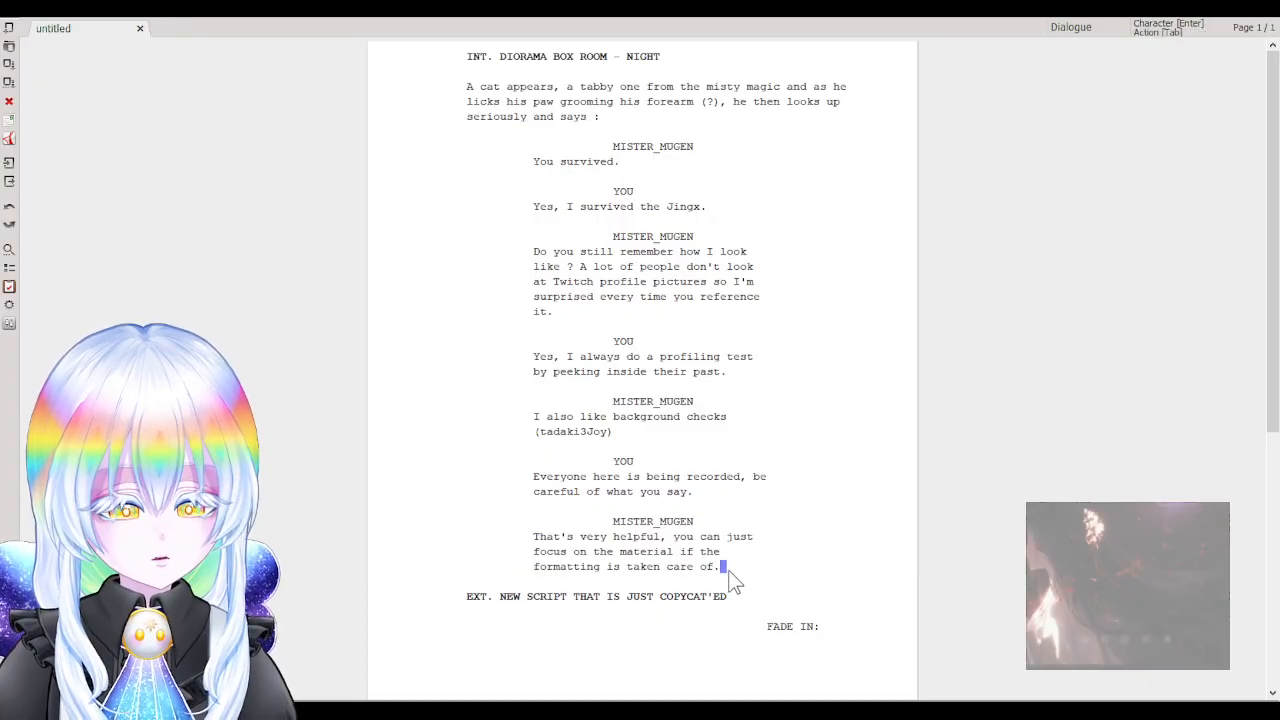
pyautogui.press('Return')
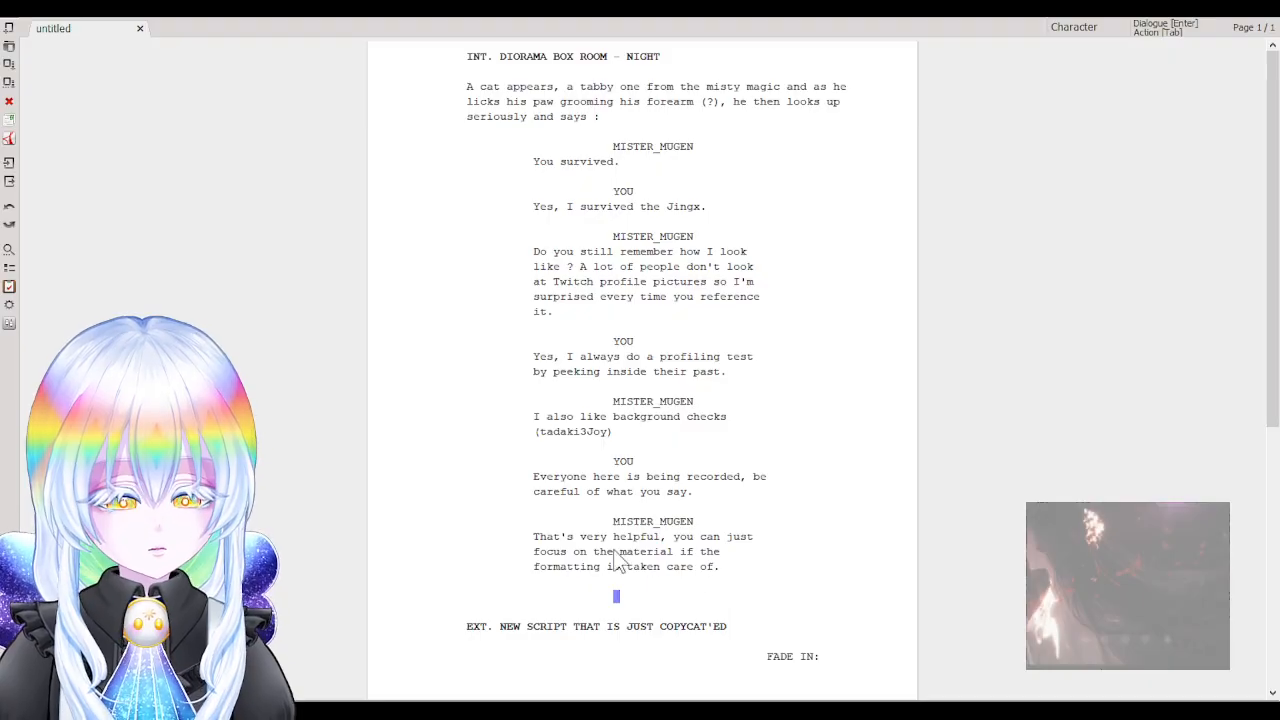
# Insert "as the TYPEWRITER" before "if the formatting" in MISTER_MUGEN's last dialogue.
pyautogui.click(680, 551)
pyautogui.write('the')
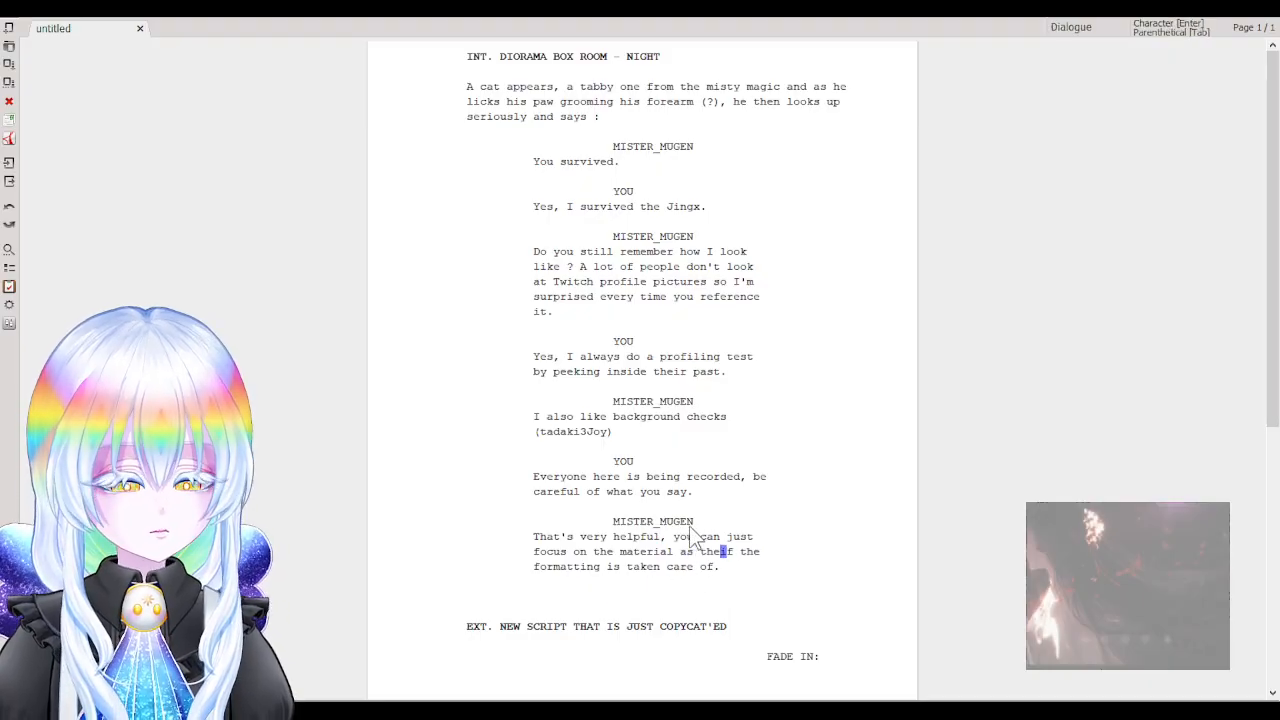
pyautogui.write(' TYPEWRITER if the formatting is')
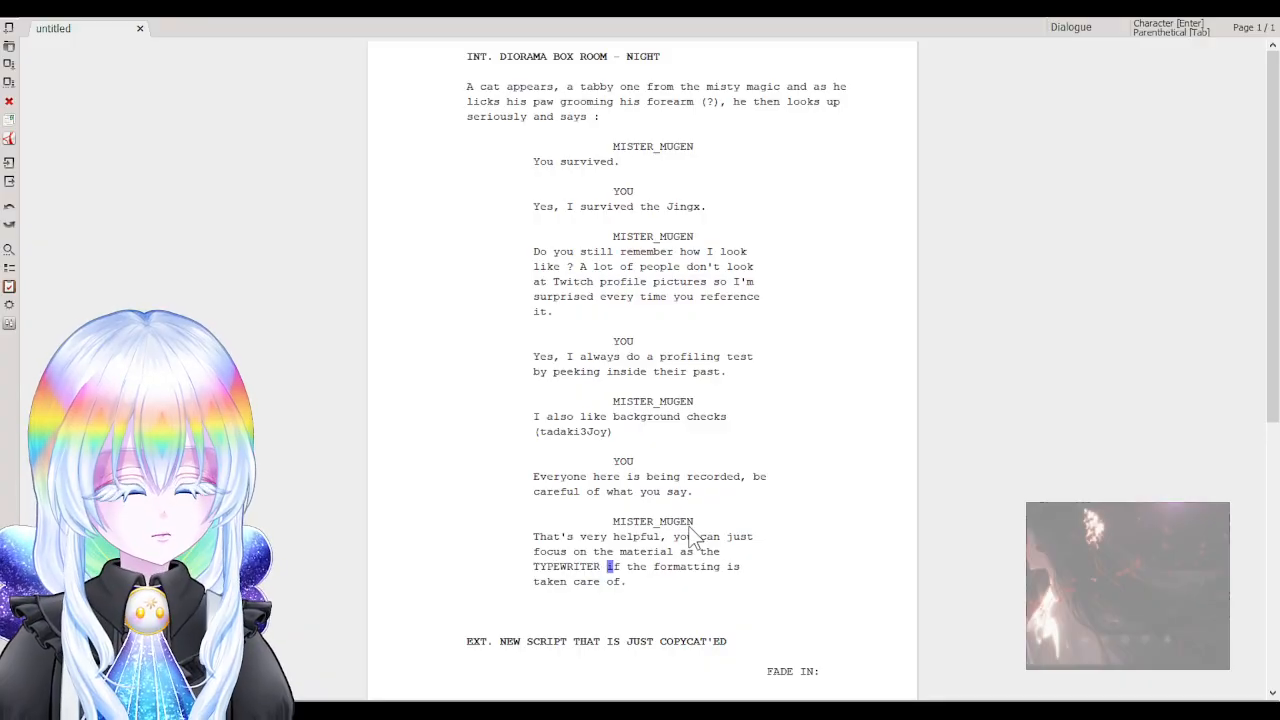
# Replace "TYPEWRITER" with "GOLDER VOYAGER" in MISTER_MUGEN's last dialogue.
pyautogui.press('BackSpace')
pyautogui.press('BackSpace')
pyautogui.press('BackSpace')
pyautogui.press('BackSpace')
pyautogui.press('BackSpace')
pyautogui.press('BackSpace')
pyautogui.press('BackSpace')
pyautogui.press('BackSpace')
pyautogui.press('BackSpace')
pyautogui.press('BackSpace')
pyautogui.press('BackSpace')
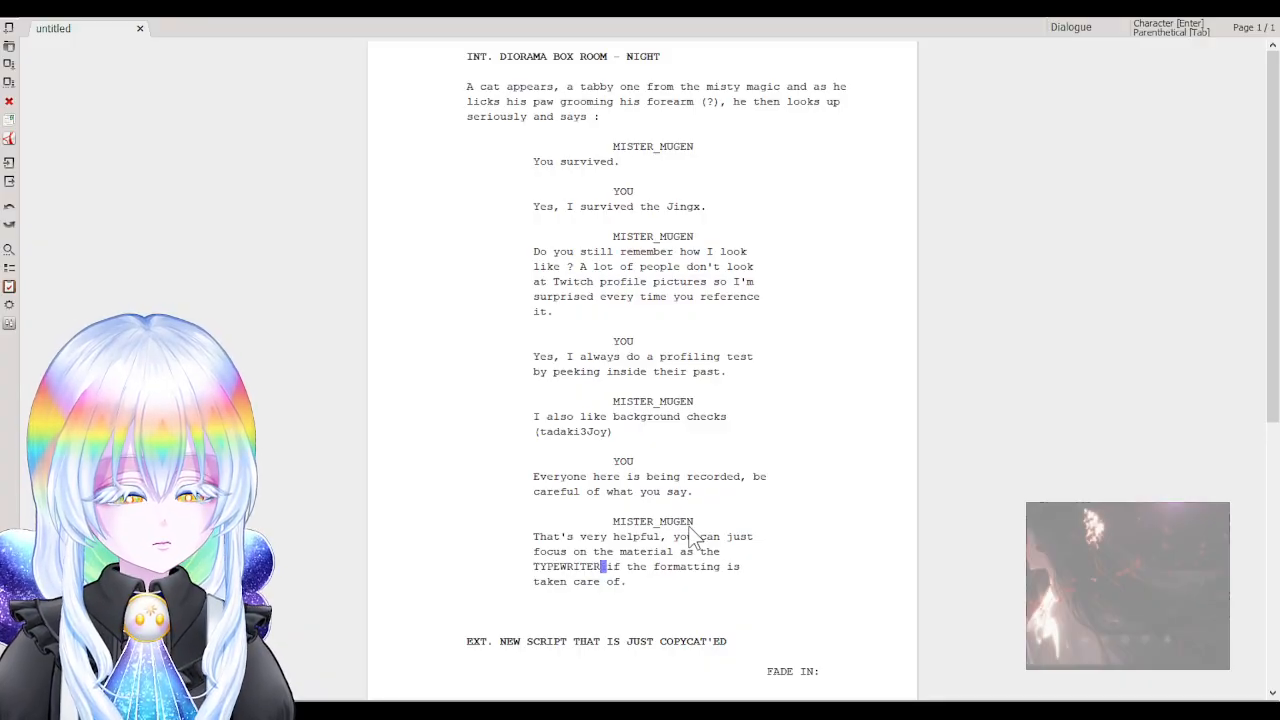
pyautogui.write('GOLDEN VO')
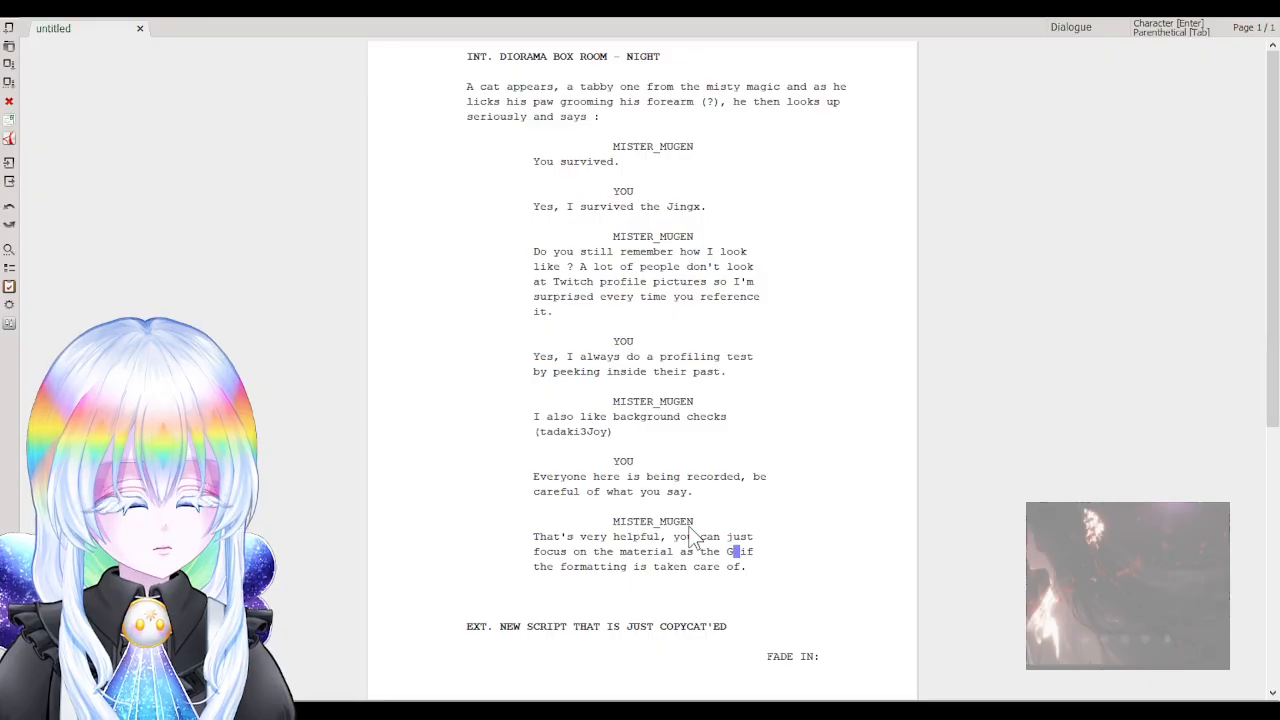
pyautogui.write('YAGER')
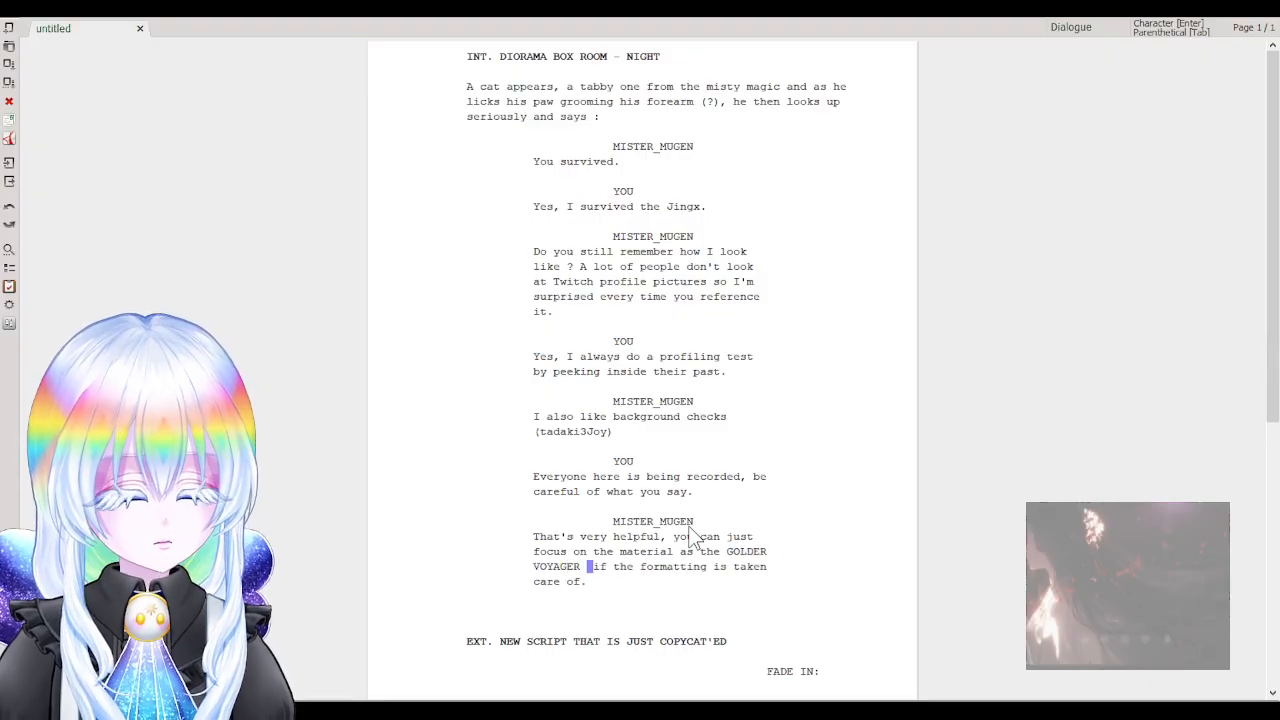
pyautogui.press('BackSpace')
pyautogui.press('BackSpace')
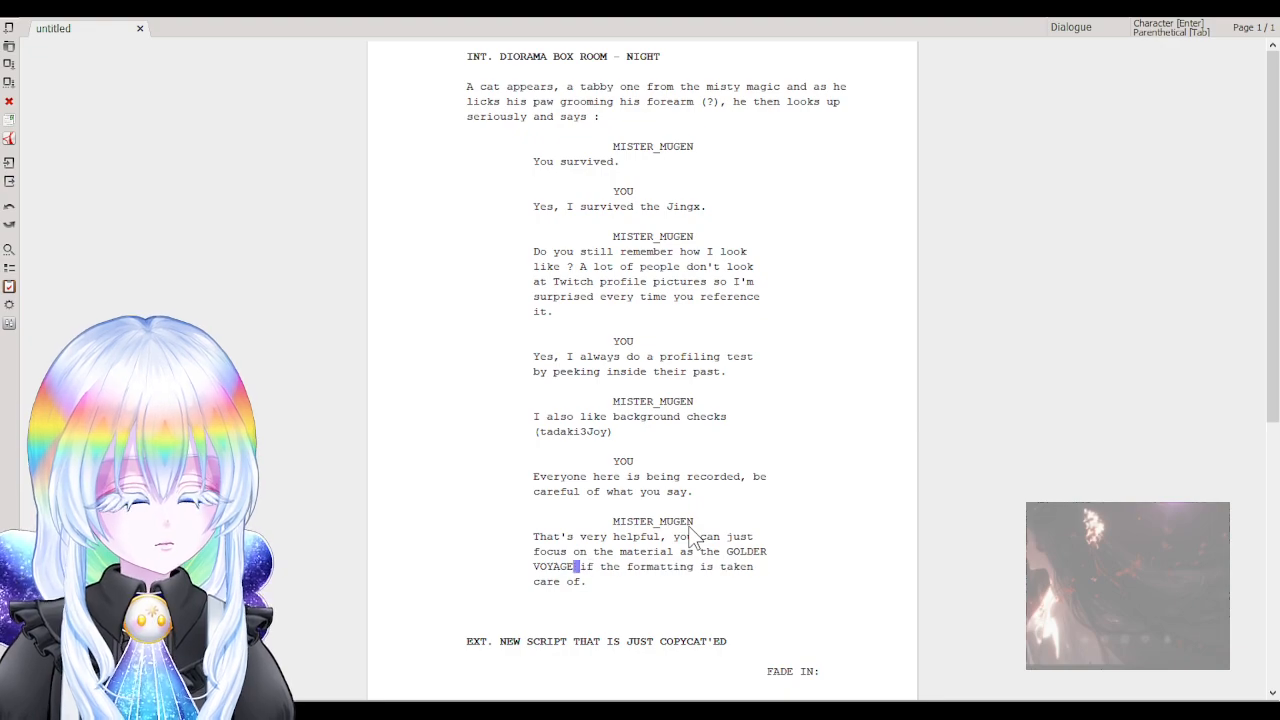
pyautogui.write('R')
pyautogui.press('BackSpace')
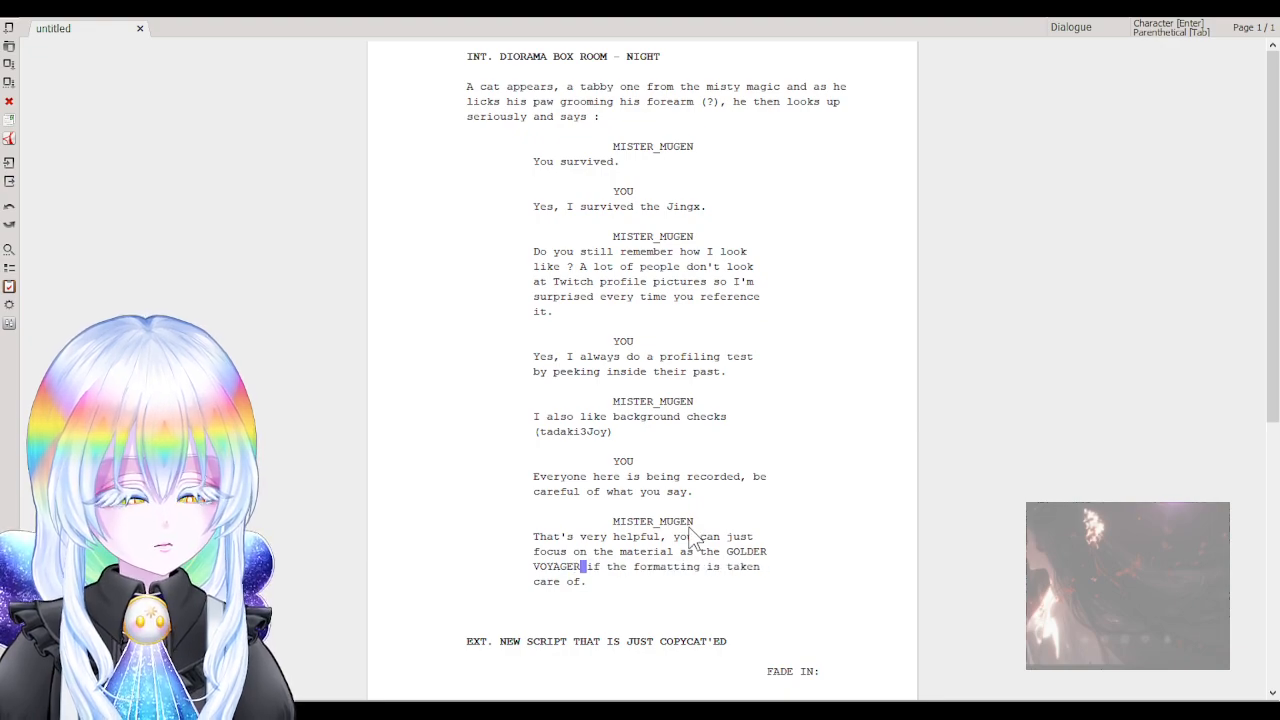
# Add a comma after "VOYAGER" in MISTER_MUGEN's last dialogue.
pyautogui.click(740, 553)
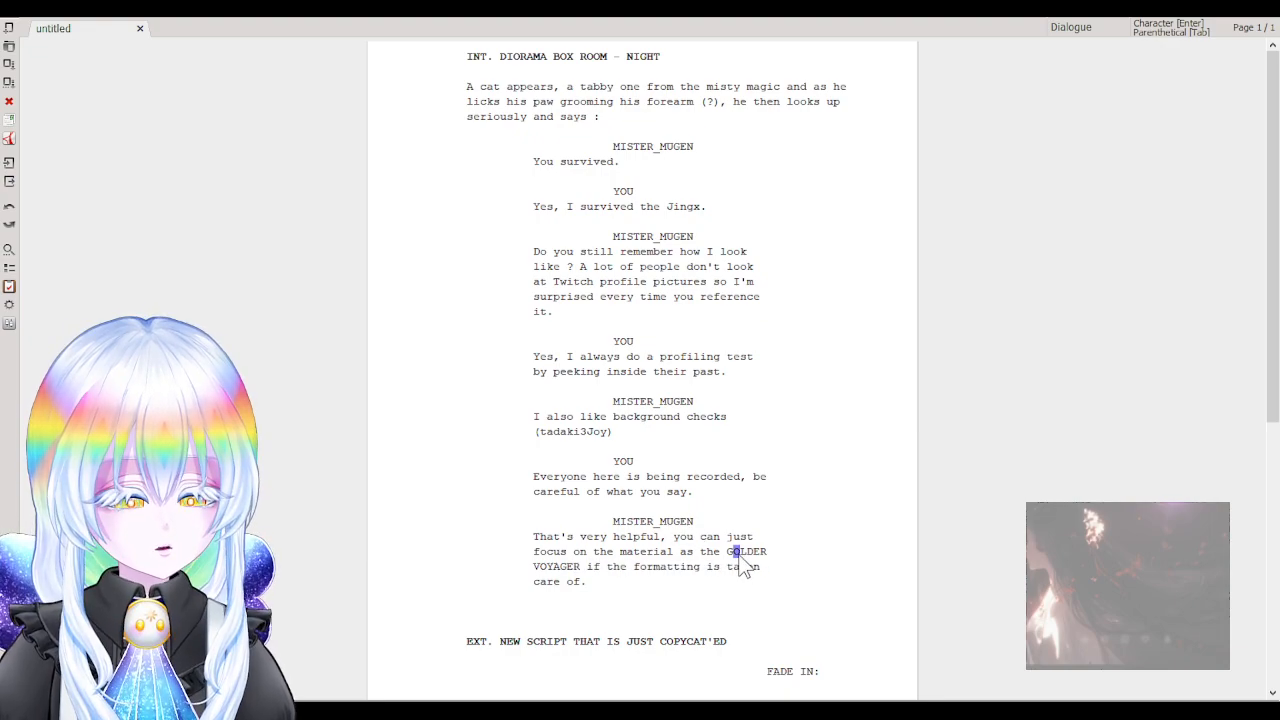
pyautogui.moveTo(766, 553); pyautogui.dragTo(730, 562)
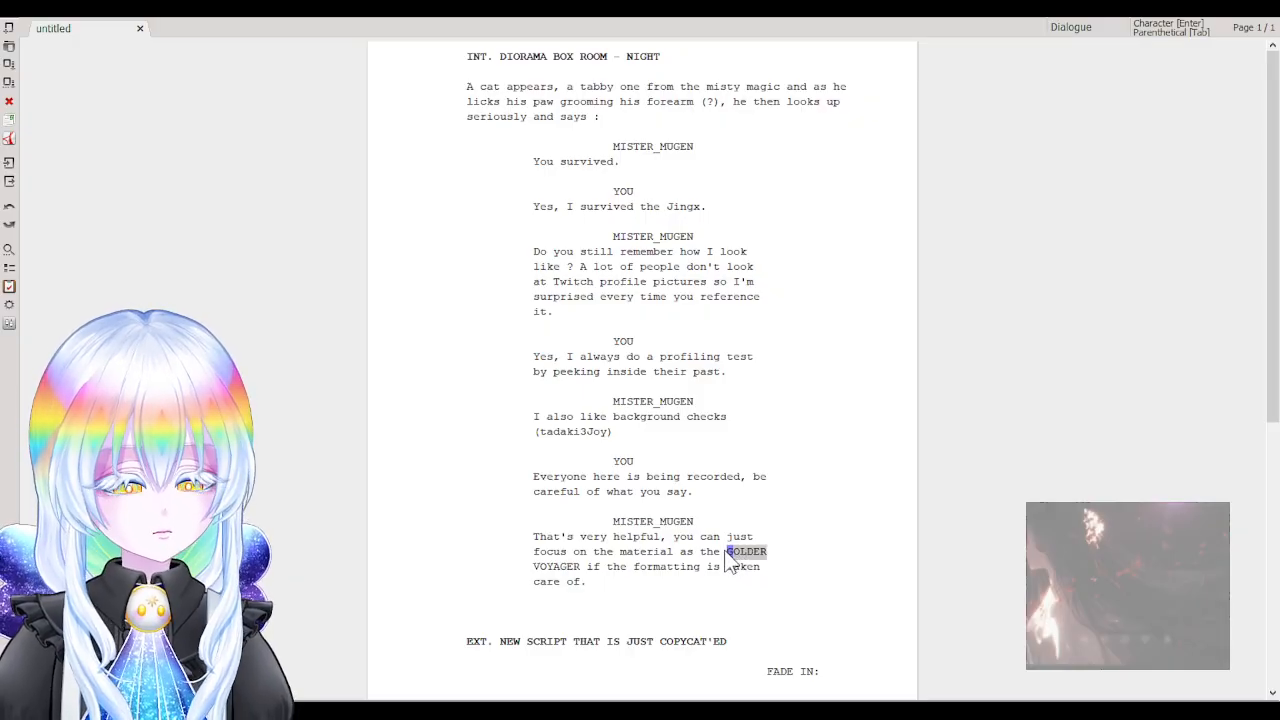
pyautogui.click(702, 538)
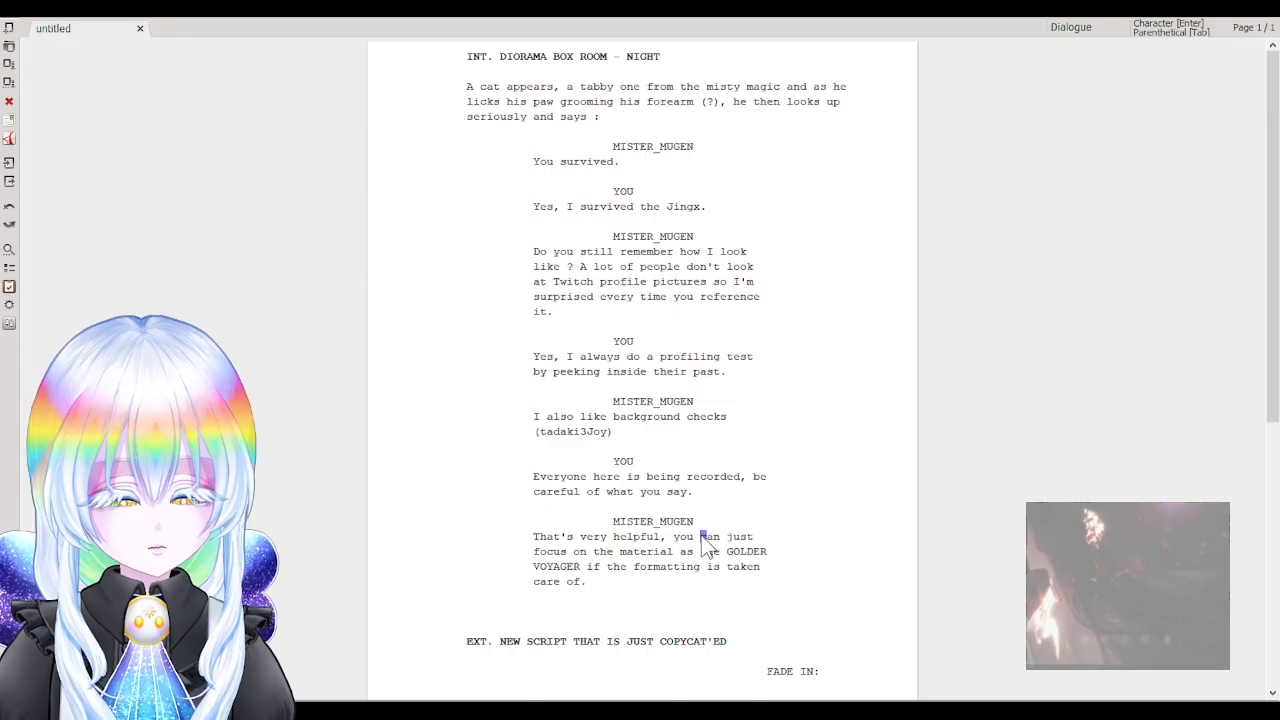
pyautogui.click(586, 572)
pyautogui.write(',')
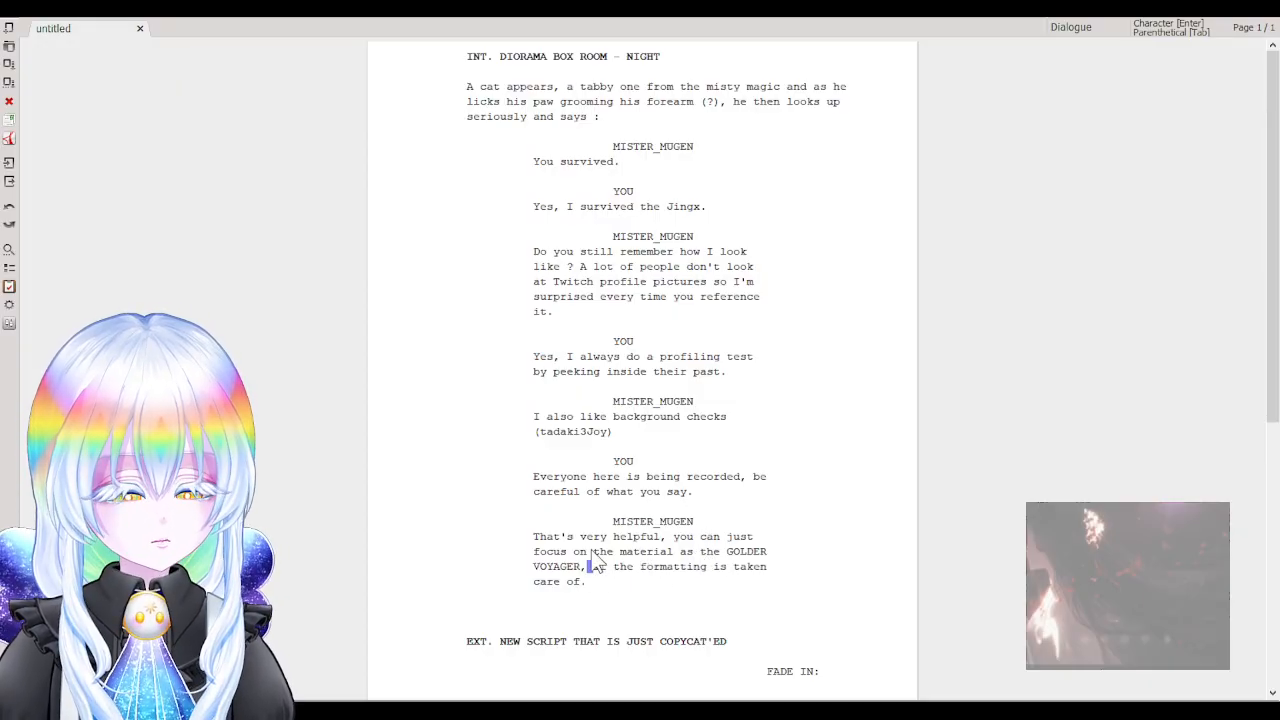
# Add a MASHIMARU character cue below MISTER_MUGEN's last dialogue, with the dialogue "Hi.".
pyautogui.click(596, 578)
pyautogui.press('Return')
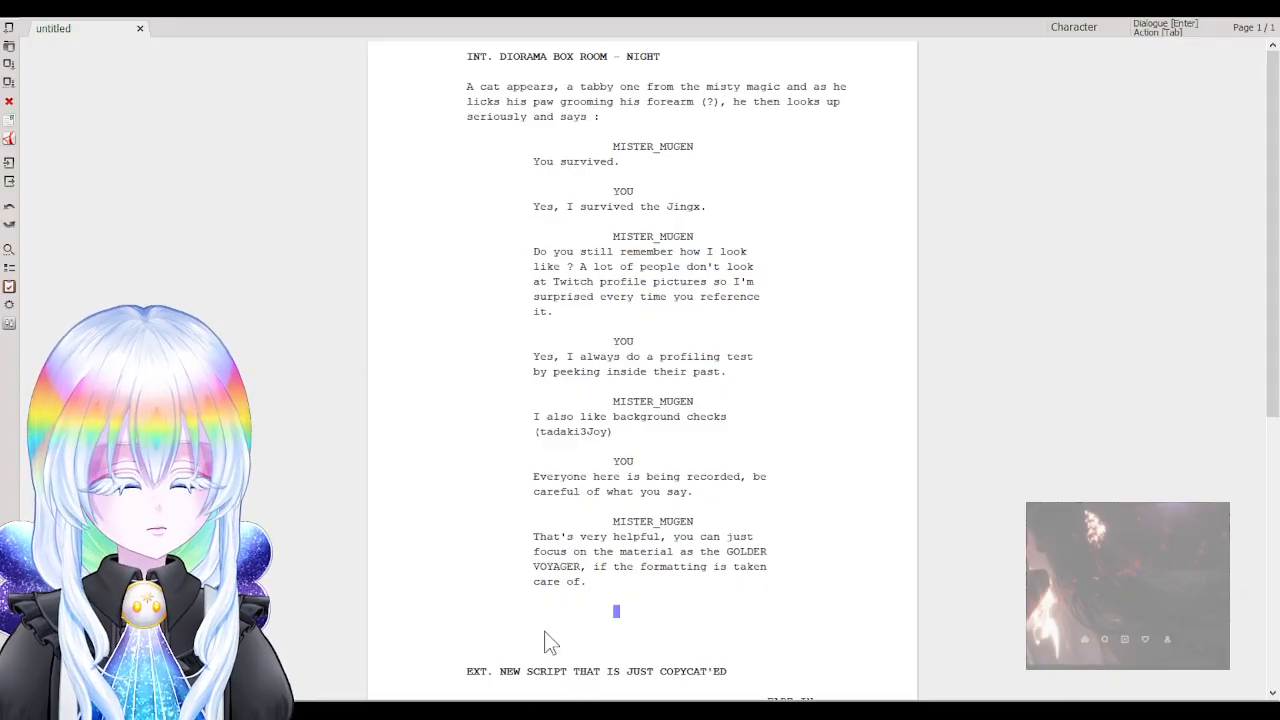
pyautogui.write('MASHIMARU')
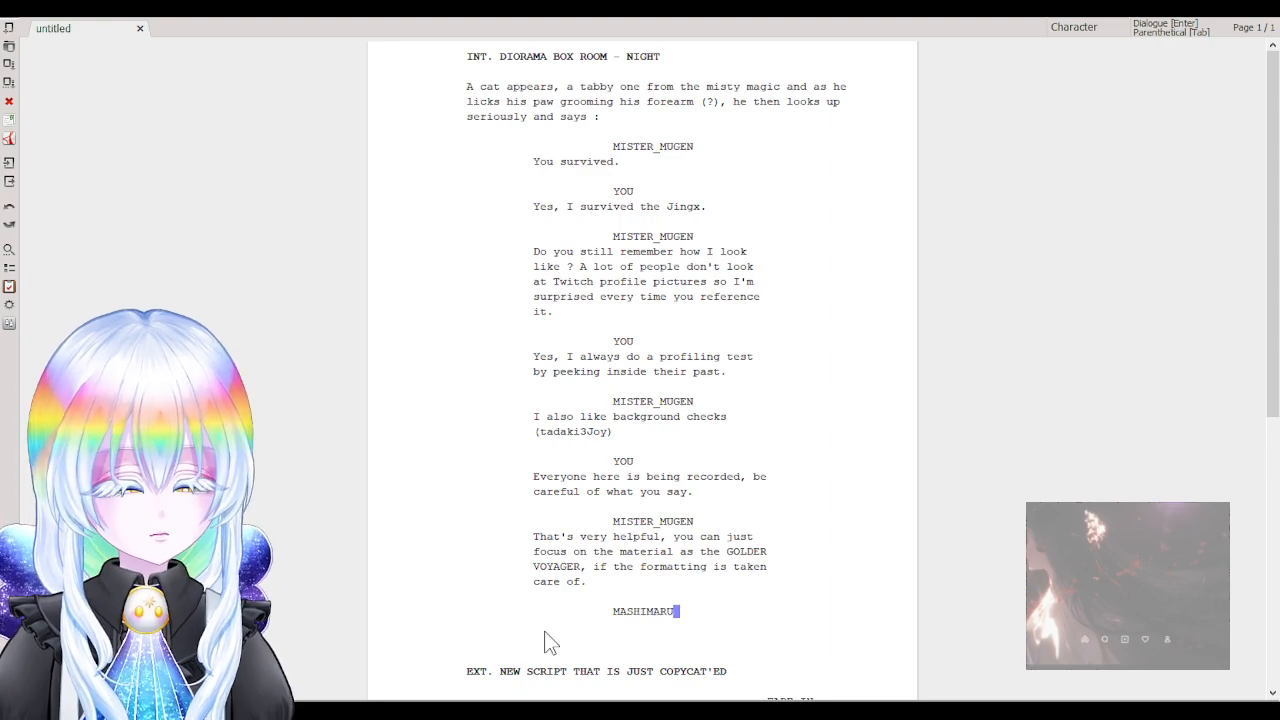
pyautogui.press('Return')
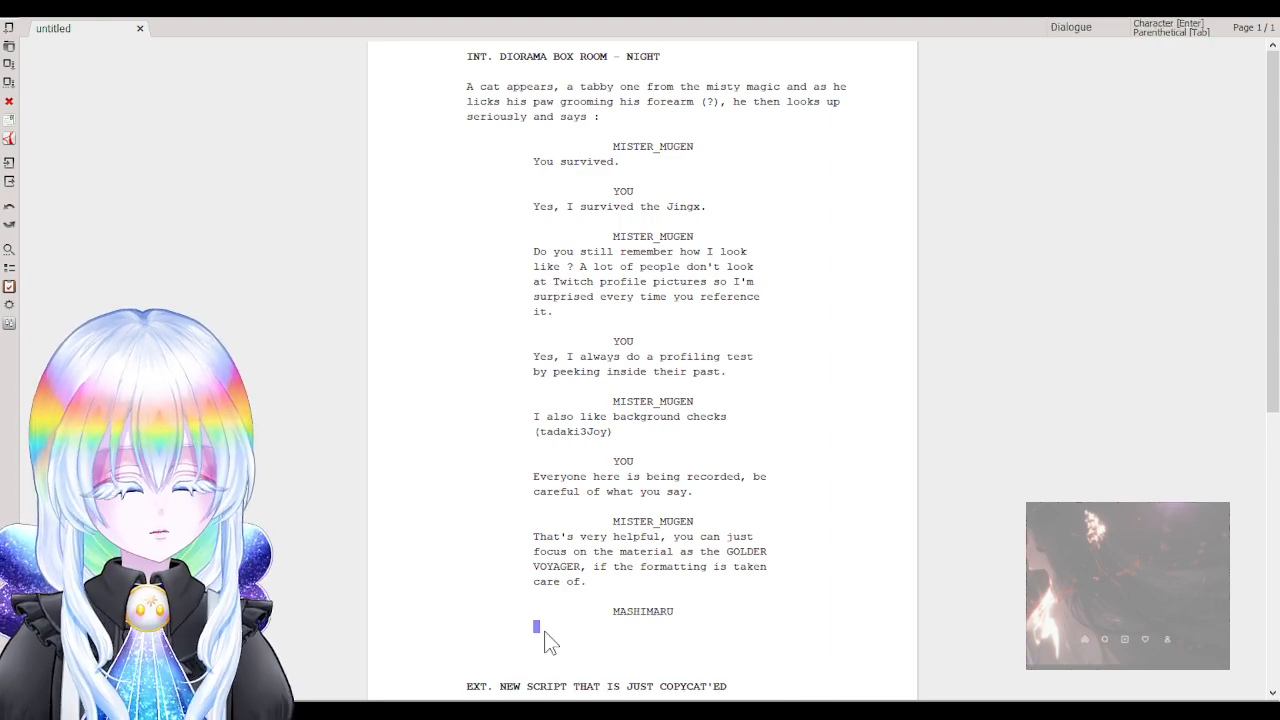
pyautogui.write('Hi.')
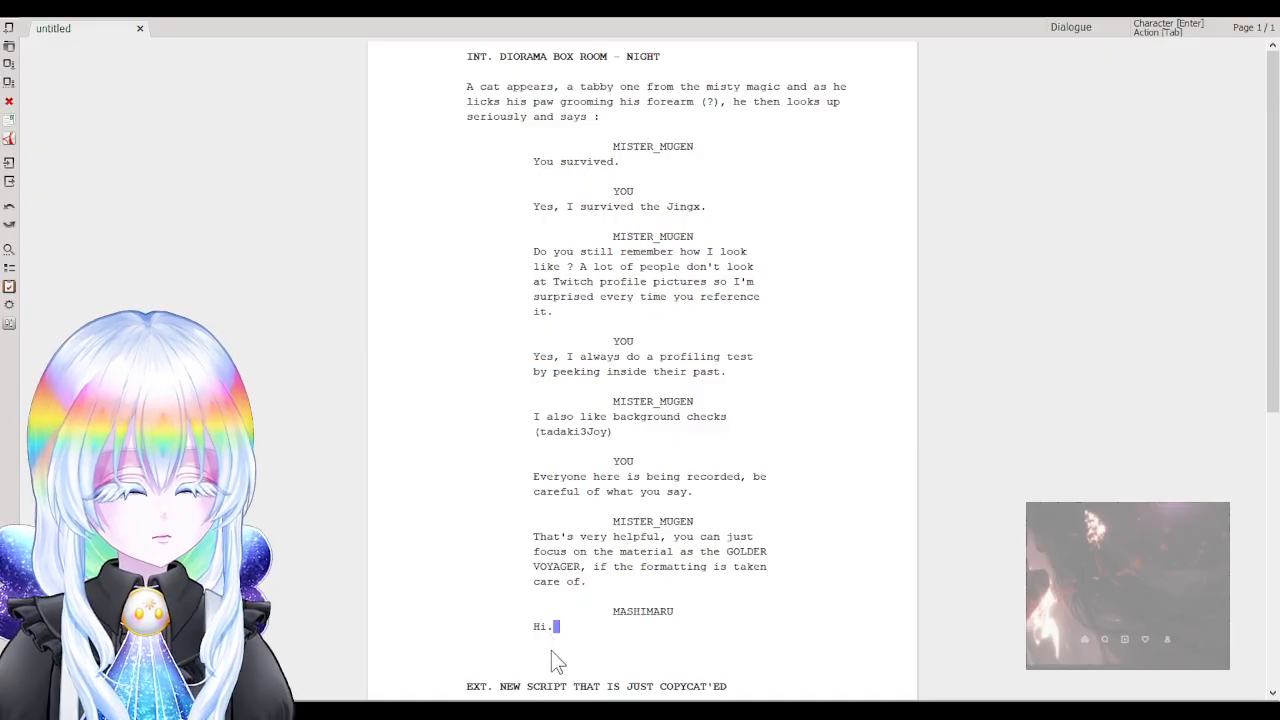
# Add a ZOINKNOISE character cue below MASHIMARU's line, followed by the text "oh thank god the filter's off".
pyautogui.press('Return')
pyautogui.write('ZOINK')
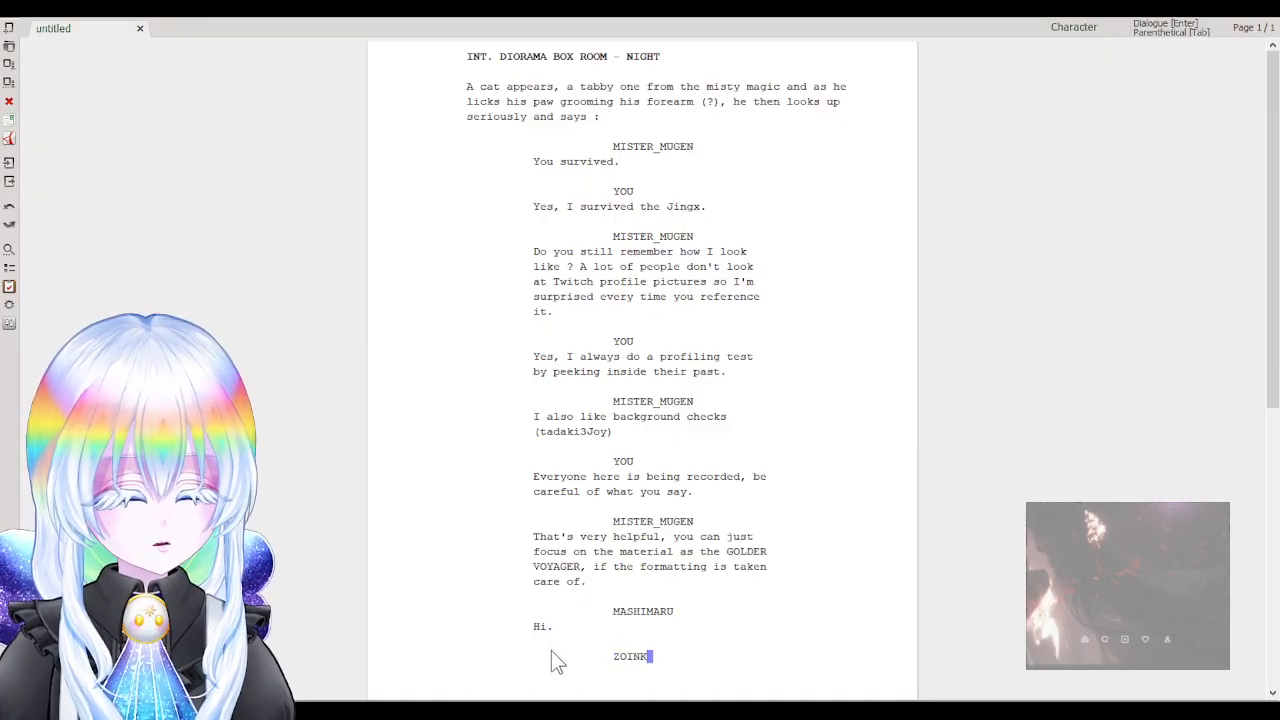
pyautogui.write('NOISE')
pyautogui.press('Return')
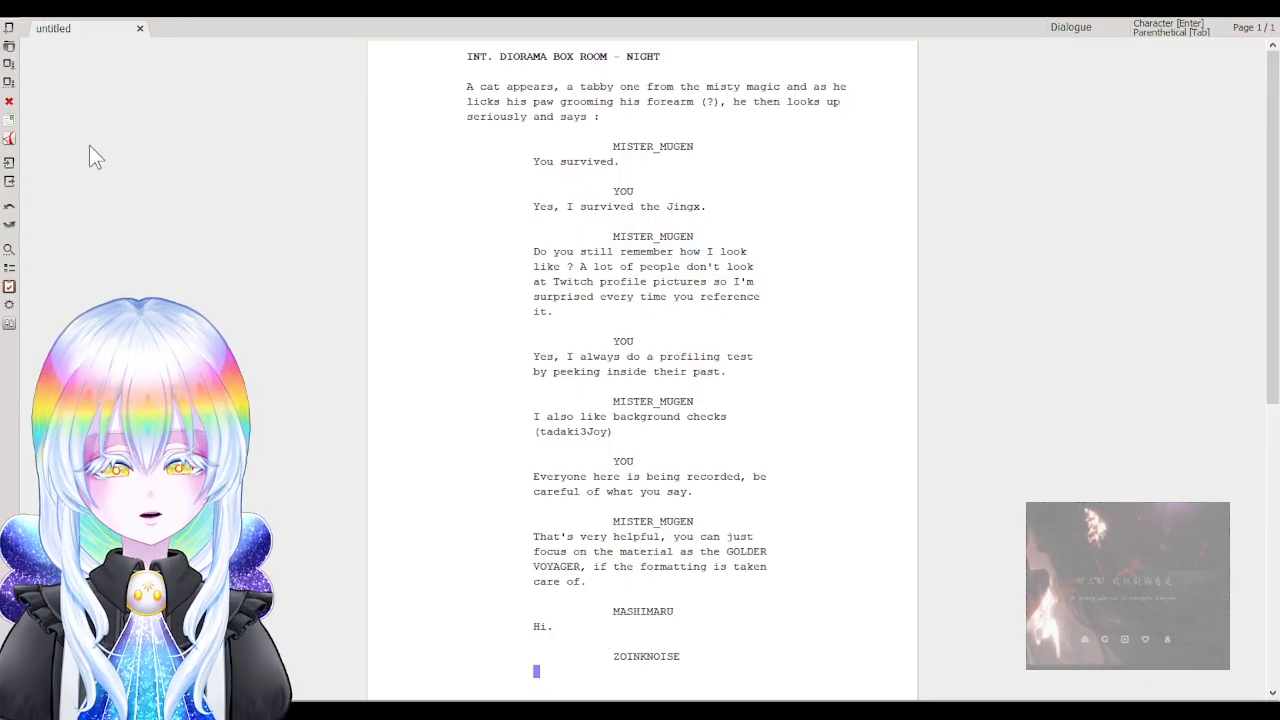
pyautogui.write("oh thank god the filter's off")
# Convert the "oh thank god" text into ZOINKNOISE's dialogue, removing the leading space and capitalizing "Oh".
pyautogui.scroll(-1, 491, 471)
pyautogui.click(469, 611)
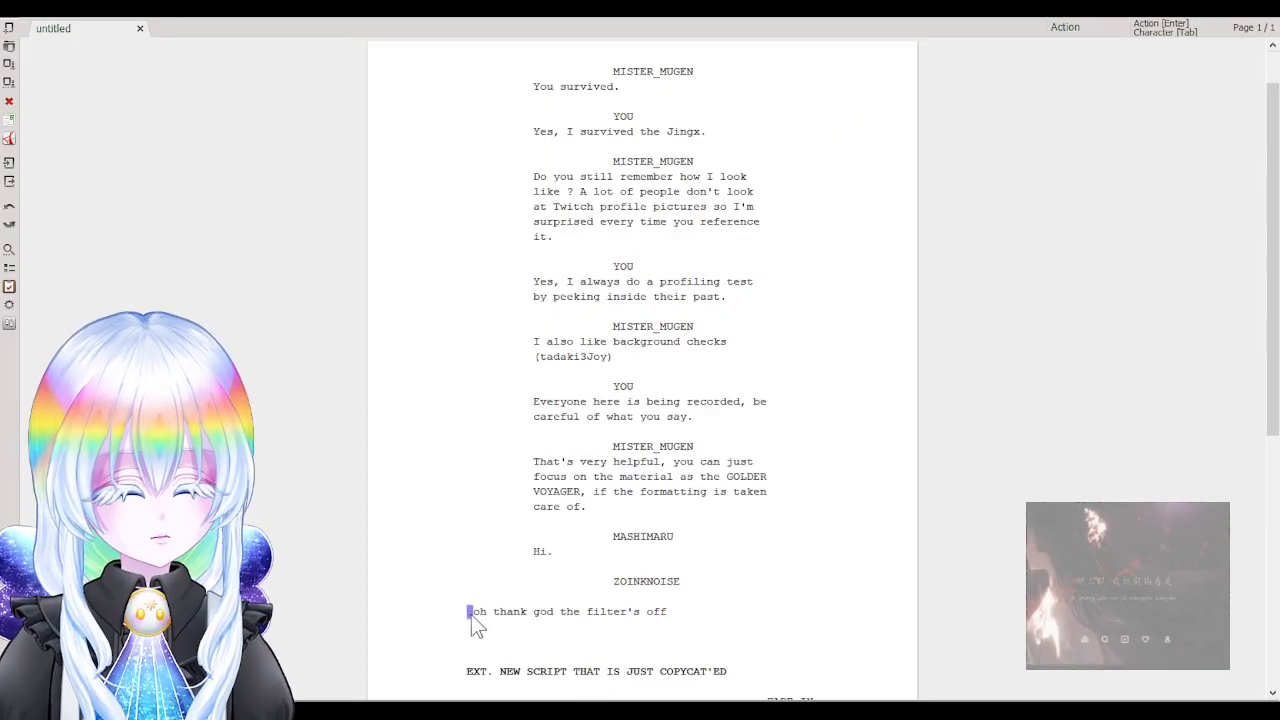
pyautogui.press('Tab')
pyautogui.press('BackSpace')
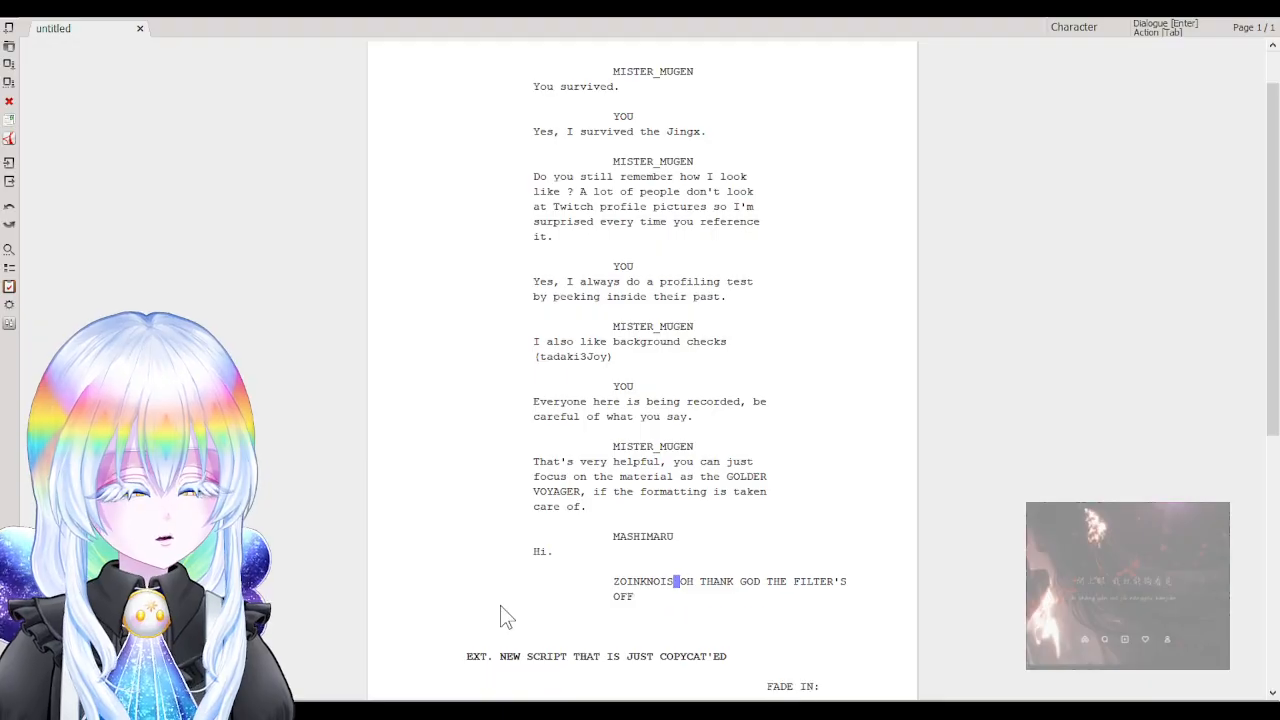
pyautogui.press('Return')
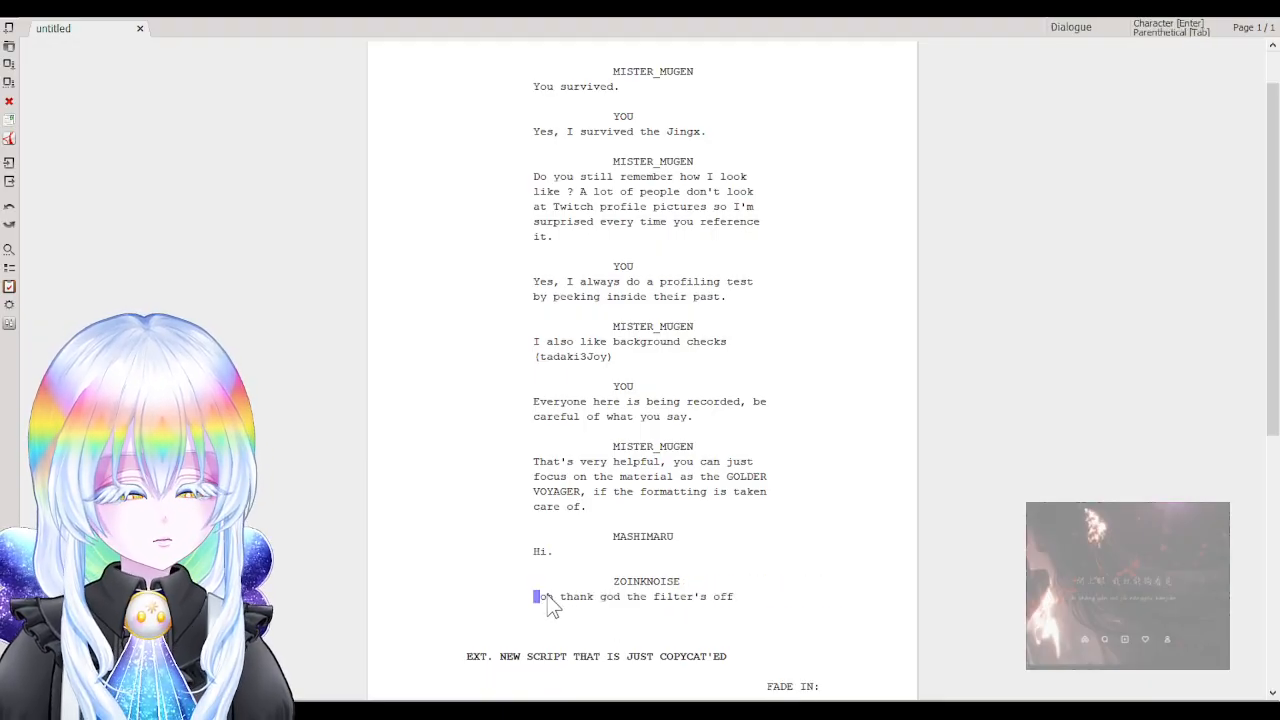
pyautogui.press('Delete')
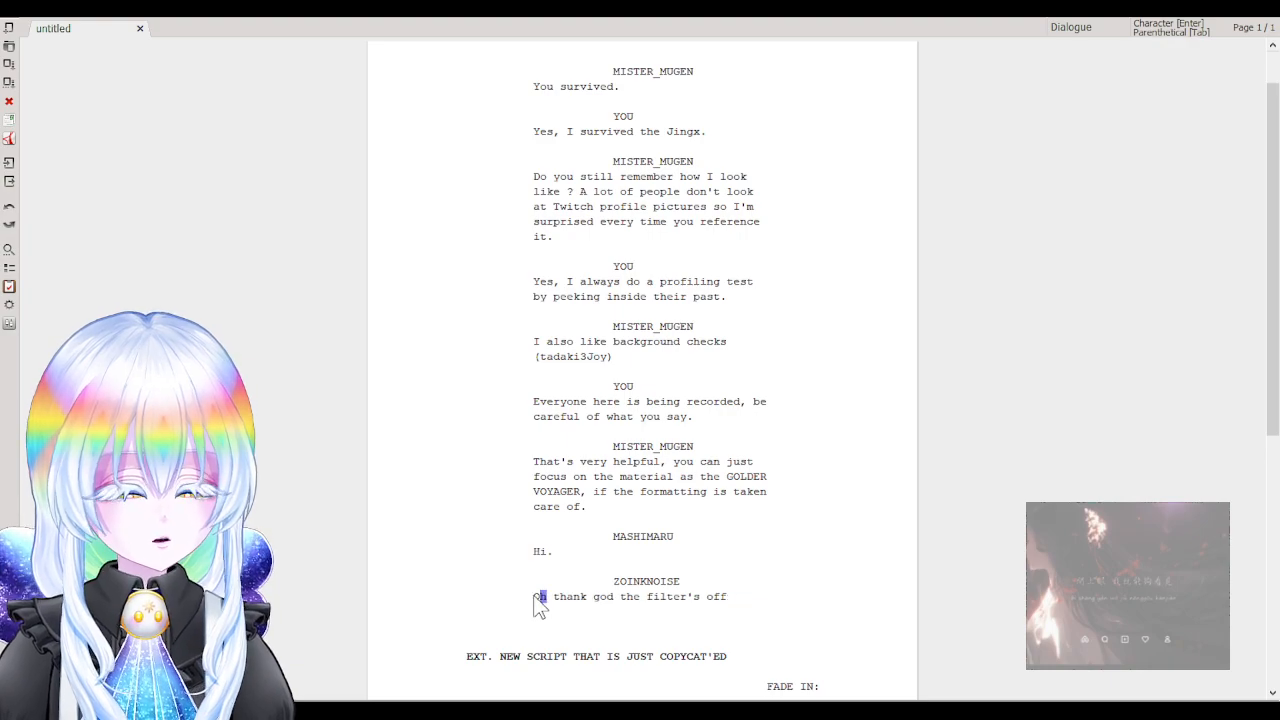
# Reword ZOINKNOISE's dialogue to "Oh thank goodness, the noise filter's off".
pyautogui.click(609, 595)
pyautogui.write('odness,')
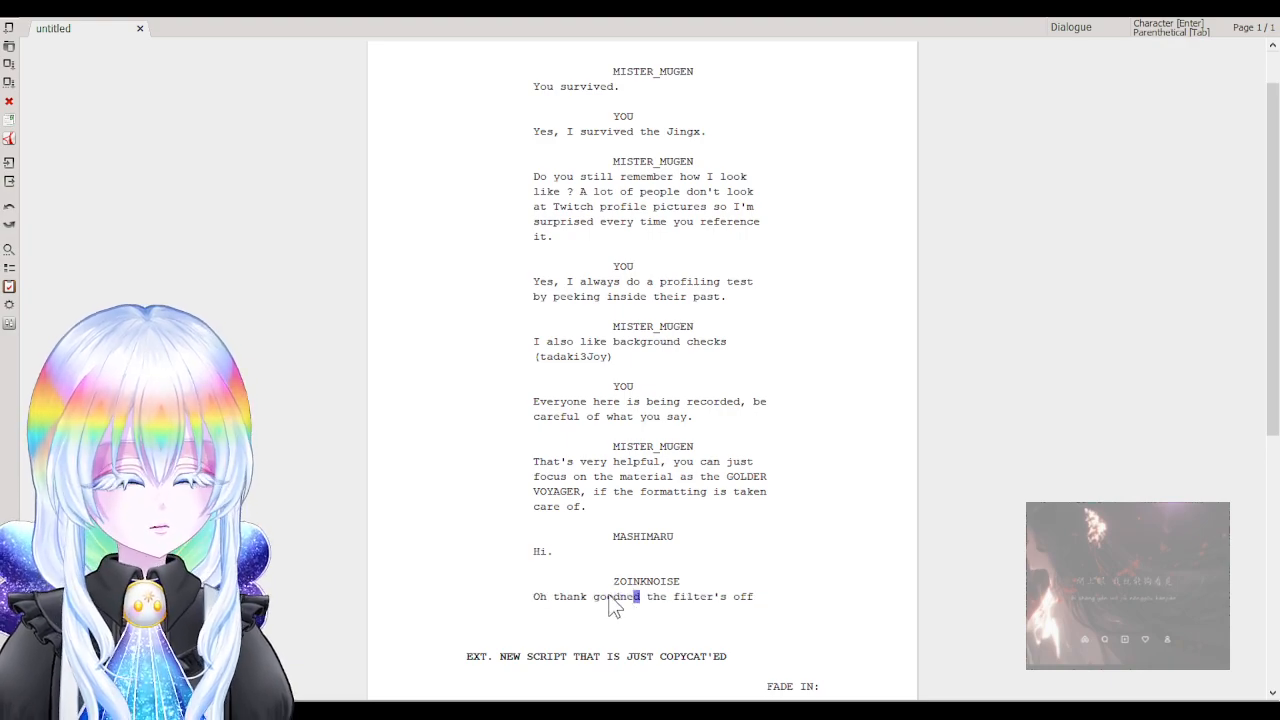
pyautogui.write(' the ')
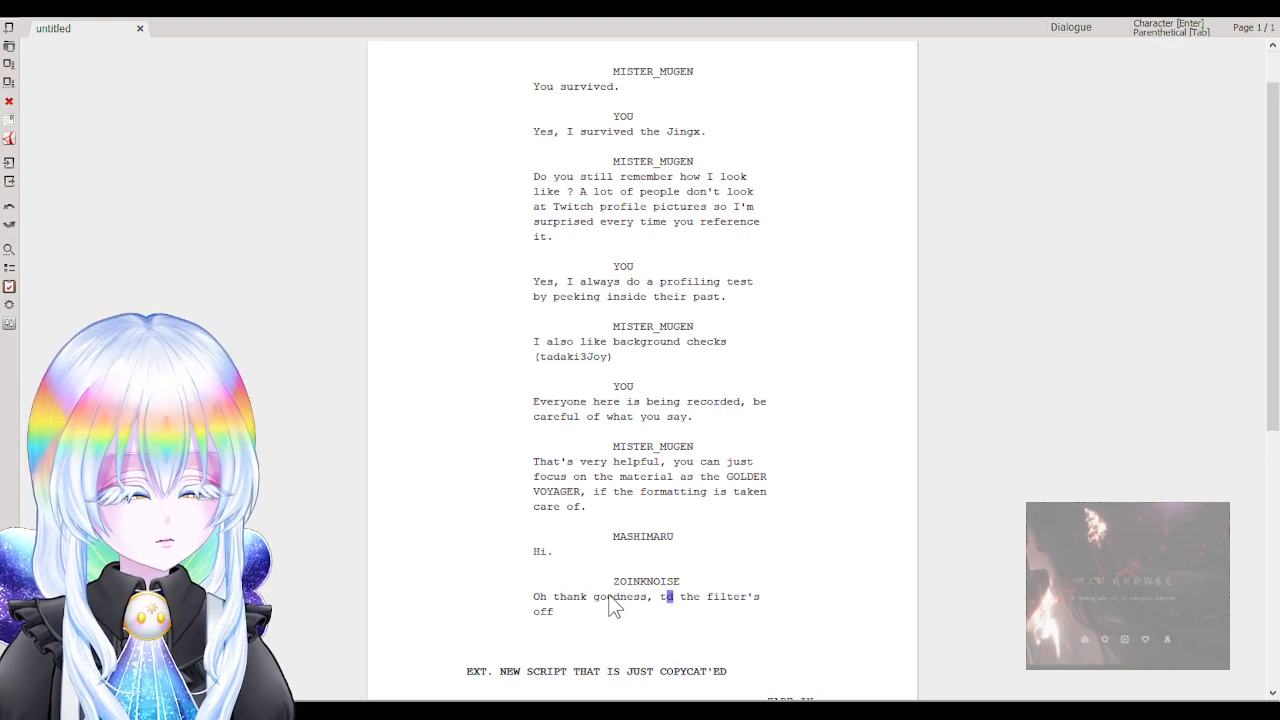
pyautogui.write('noise filte')
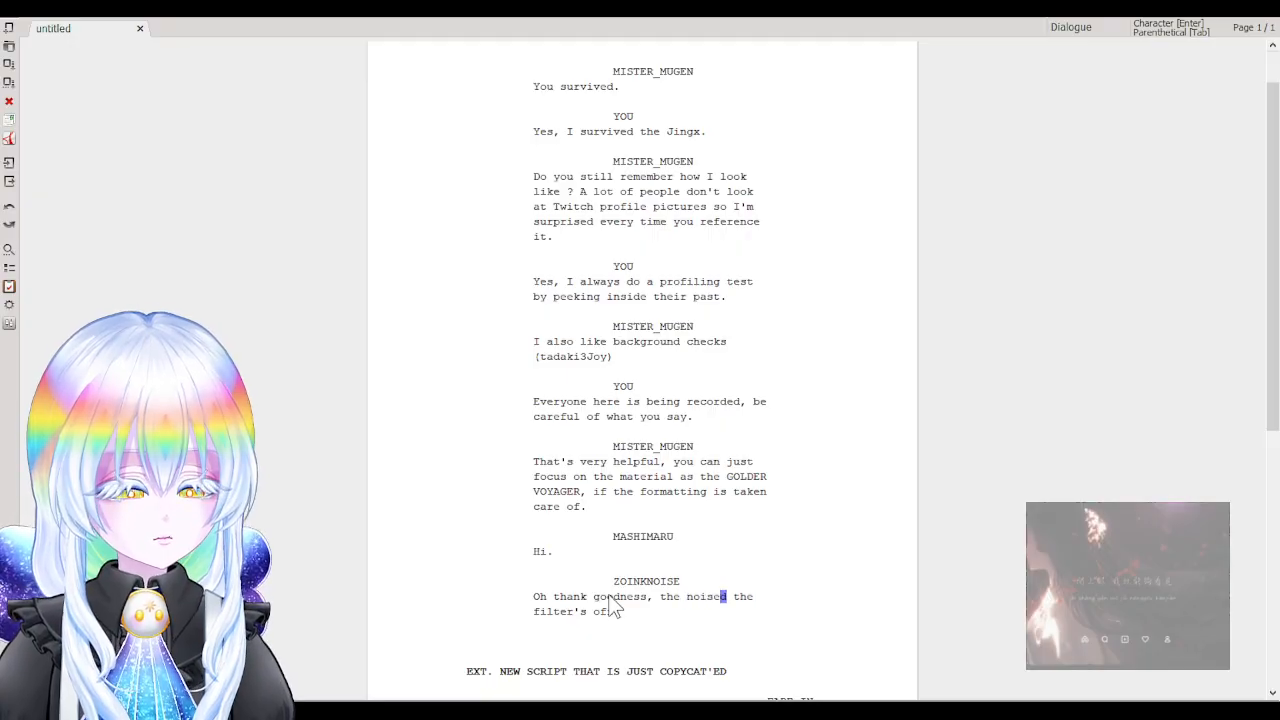
pyautogui.write('r')
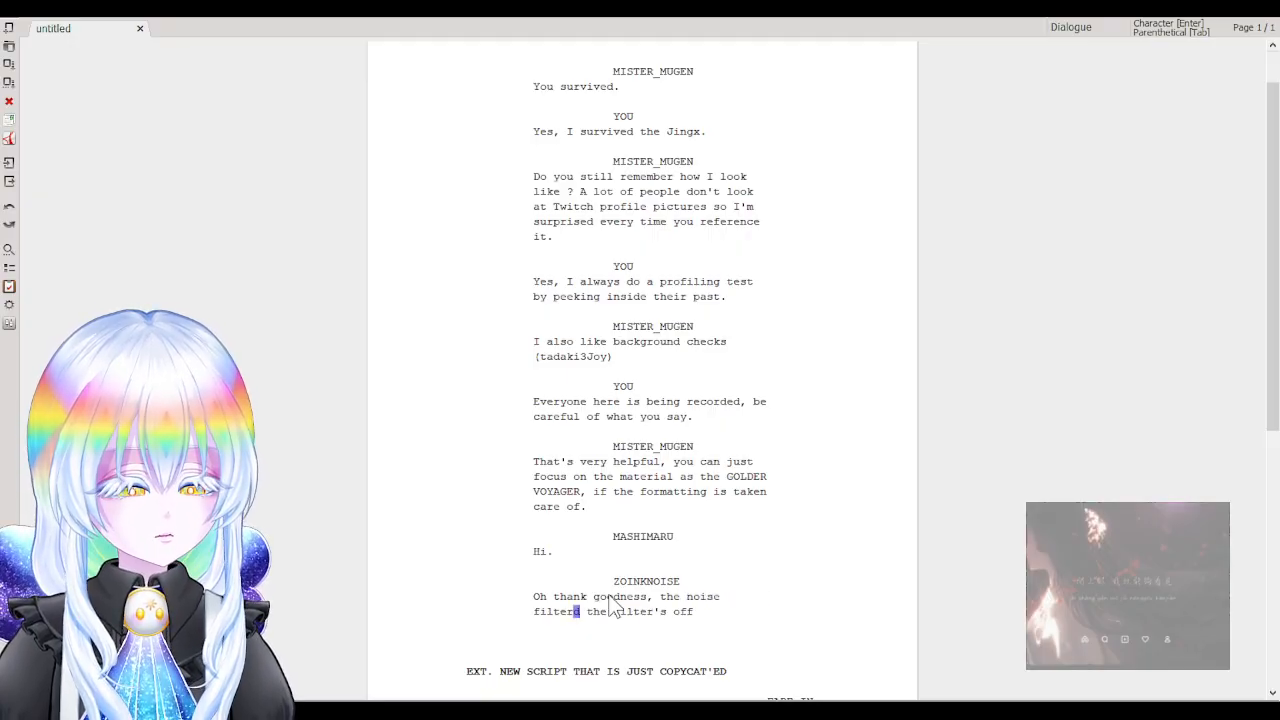
pyautogui.press('Delete')
pyautogui.press('Delete')
pyautogui.press('Delete')
pyautogui.press('Delete')
pyautogui.press('Delete')
pyautogui.press('Delete')
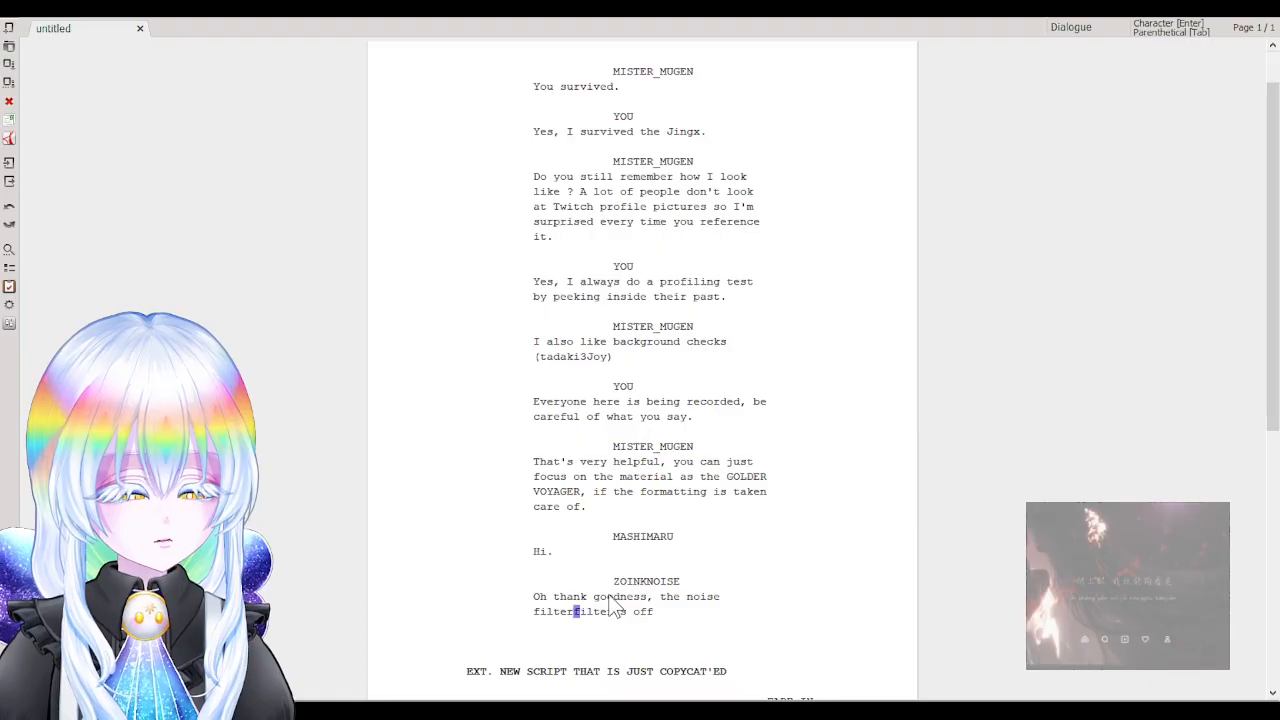
pyautogui.press('Delete')
pyautogui.press('Delete')
pyautogui.press('Delete')
pyautogui.press('Delete')
pyautogui.press('Delete')
pyautogui.press('Delete')
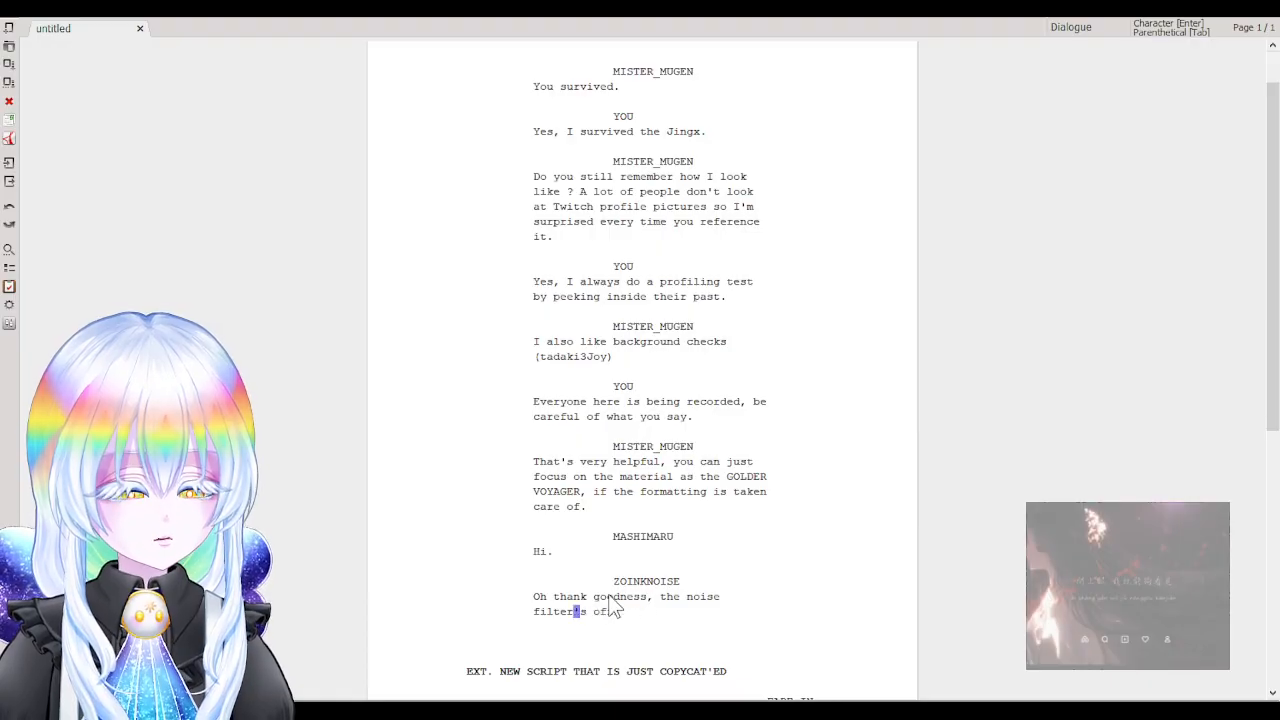
# Extend ZOINKNOISE's dialogue with "and I can finally speak." after "filter's off".
pyautogui.press('End')
pyautogui.write('and I can d')
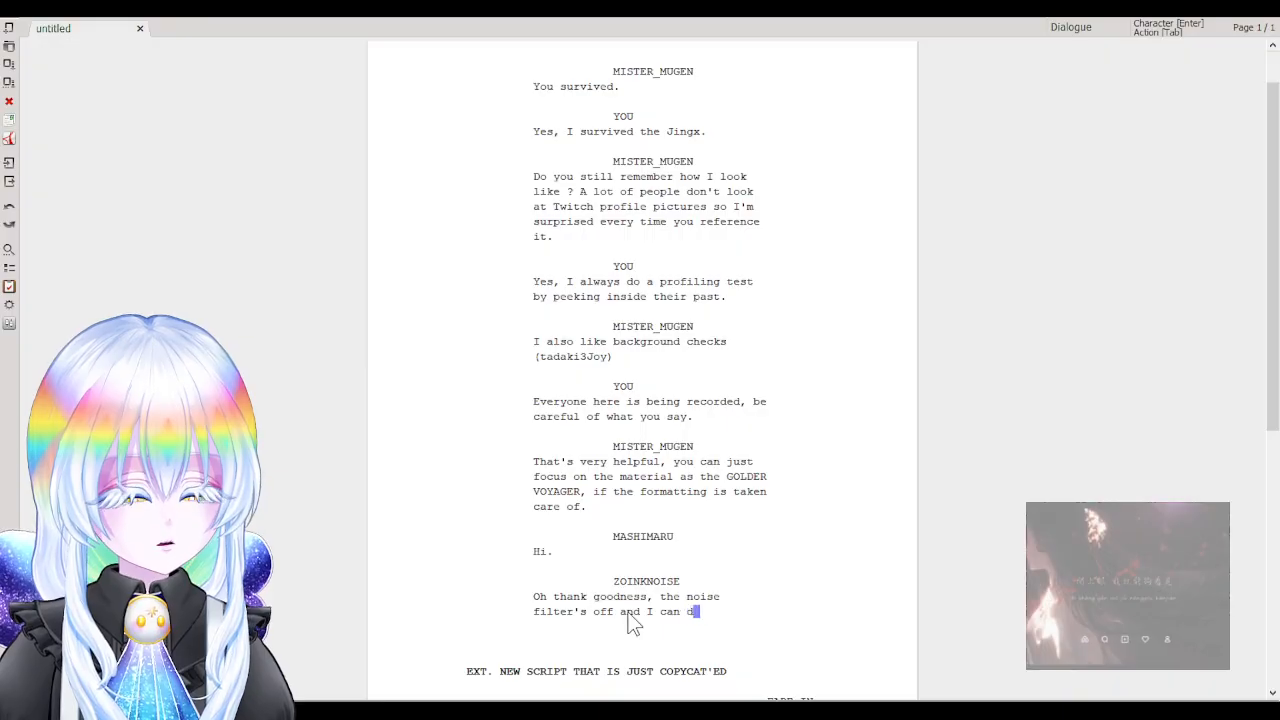
pyautogui.press('BackSpace')
pyautogui.write('final')
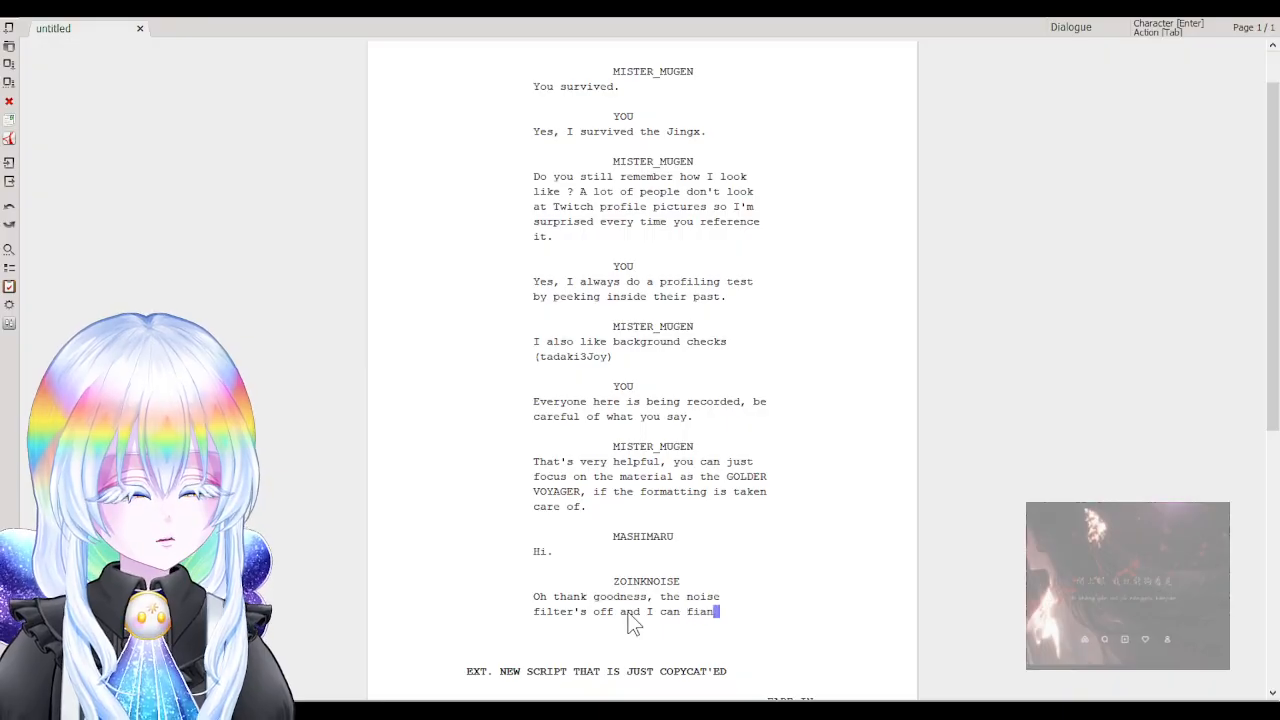
pyautogui.press('BackSpace')
pyautogui.press('BackSpace')
pyautogui.press('BackSpace')
pyautogui.write('nally speak')
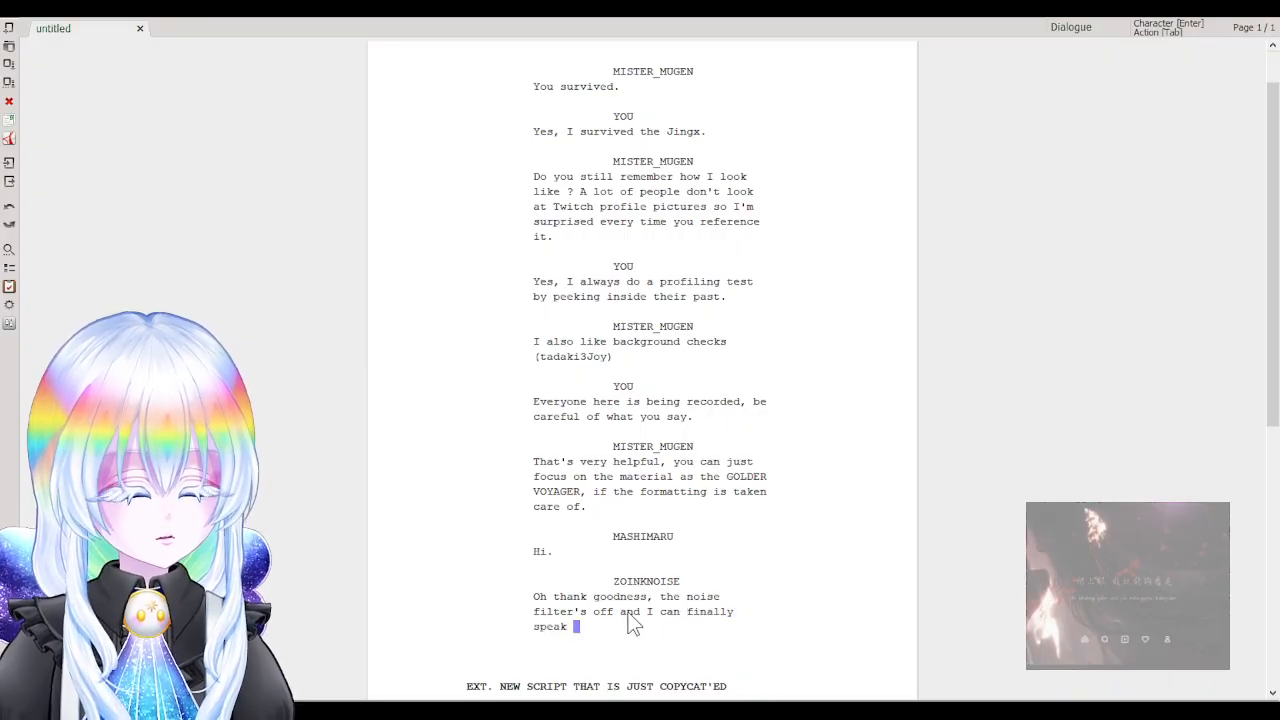
pyautogui.press('BackSpace')
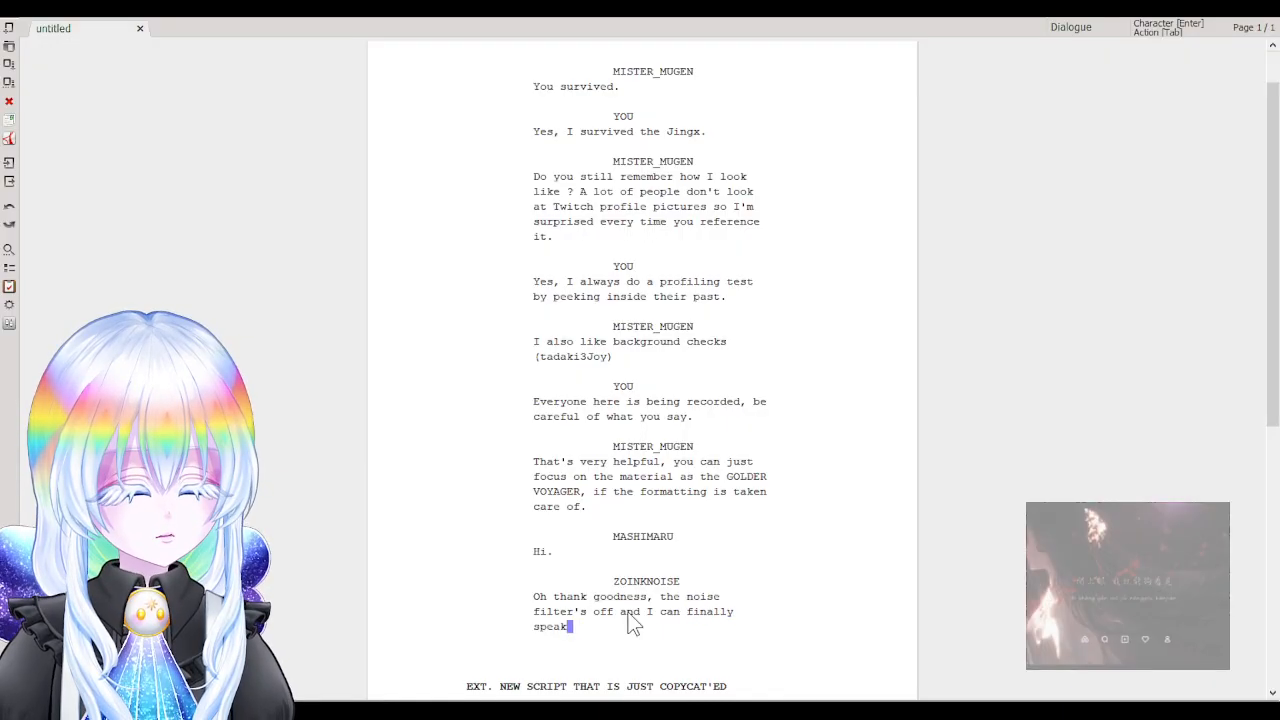
pyautogui.write('.')
pyautogui.press('Return')
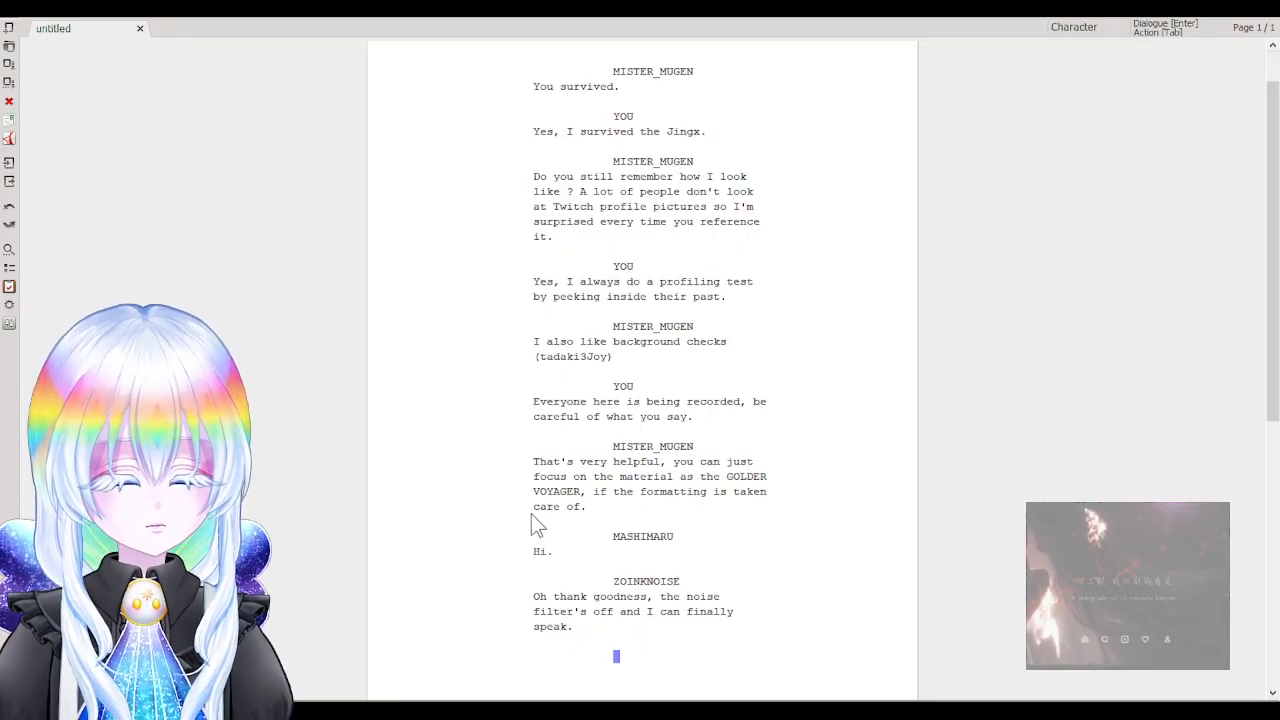
pyautogui.click(605, 243)
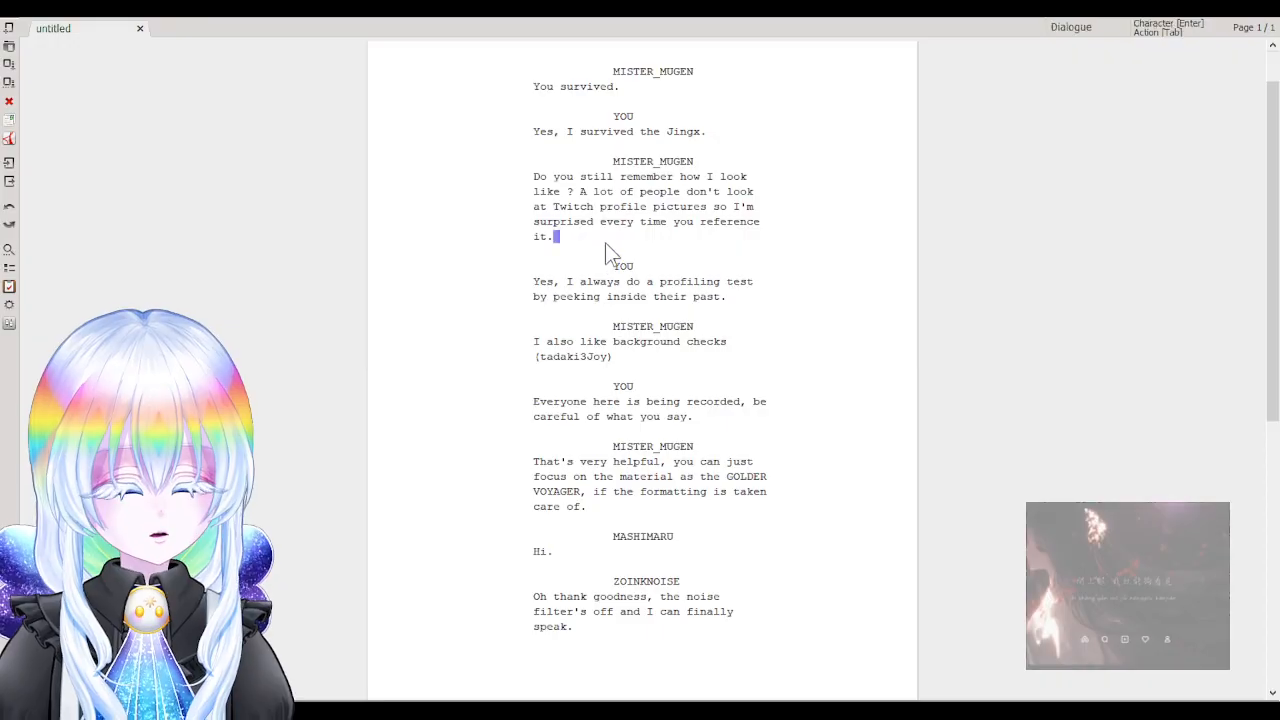
pyautogui.click(624, 263)
pyautogui.click(613, 244)
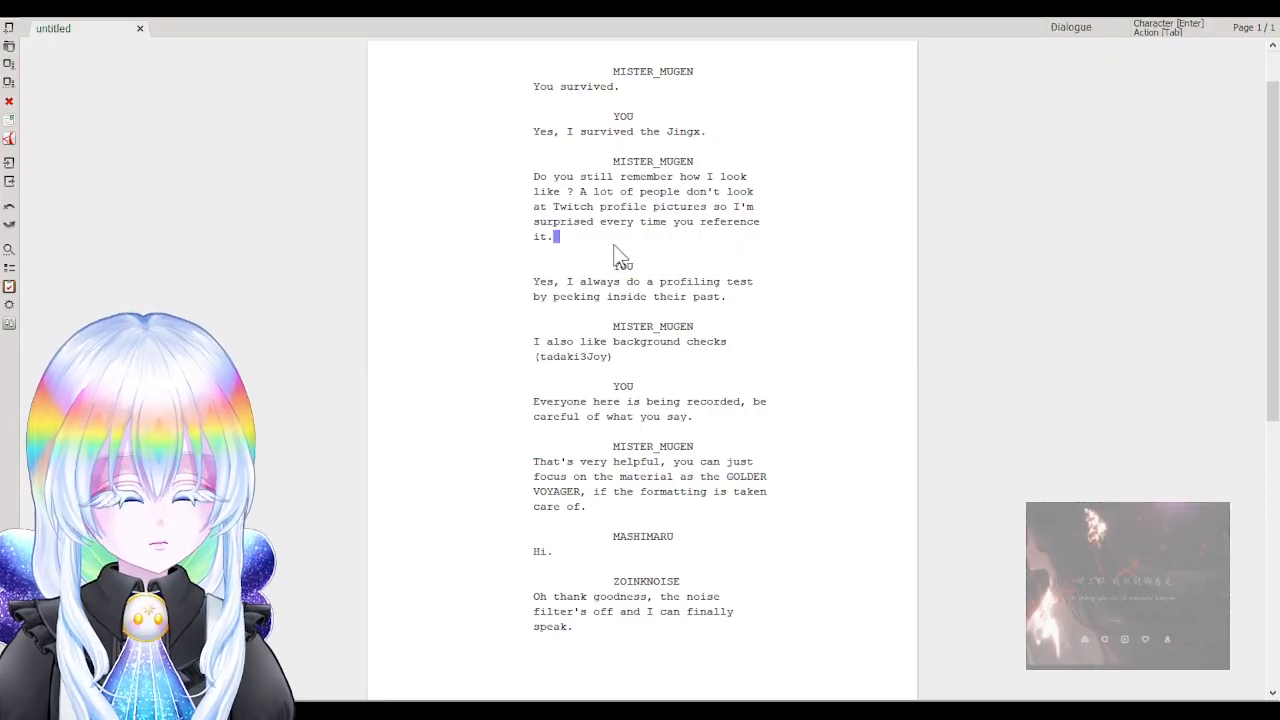
pyautogui.press('Down')
pyautogui.press('Left')
pyautogui.press('Left')
pyautogui.press('Left')
pyautogui.press('Left')
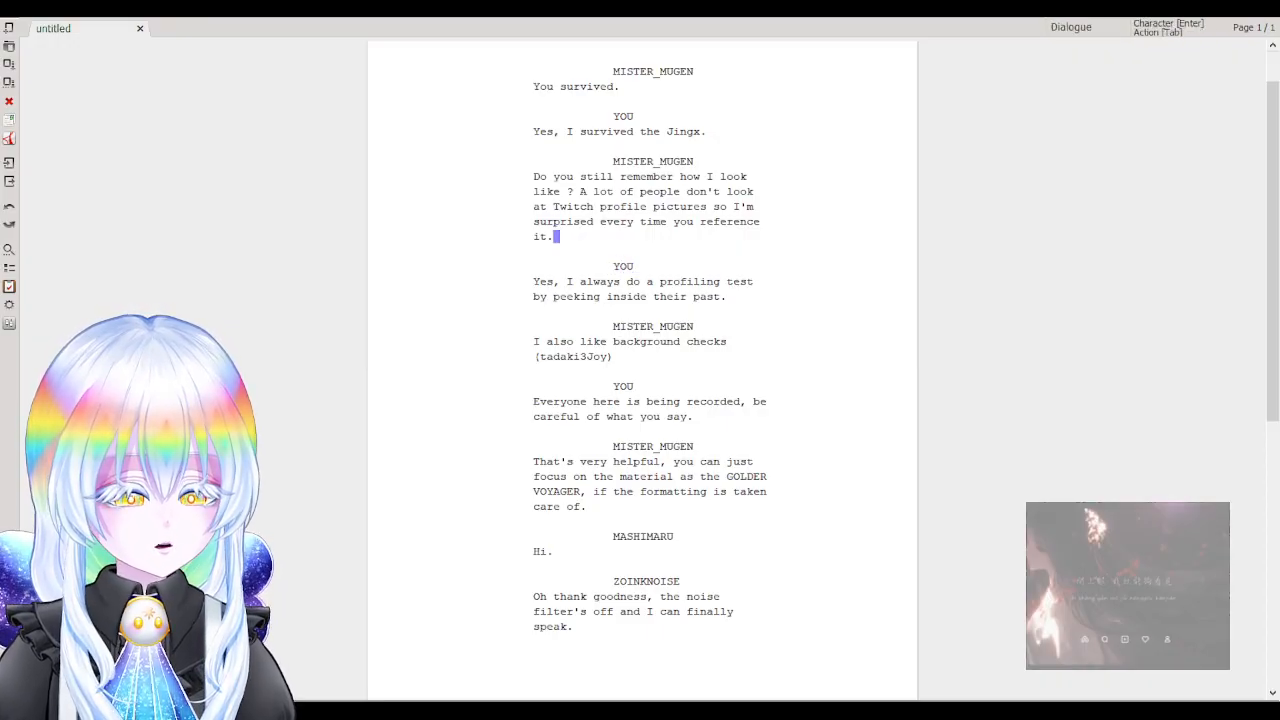
pyautogui.press('Right')
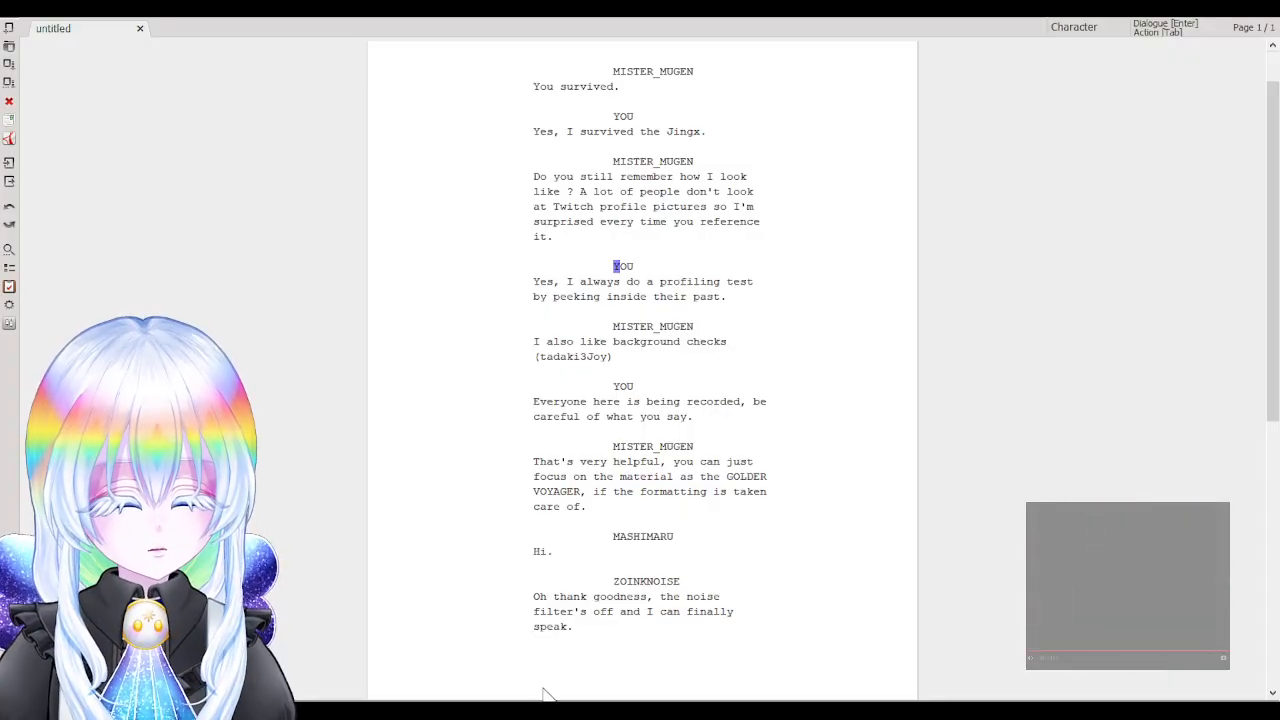
# Add a YOU character cue below ZOINKNOISE's line, with the dialogue "There was an interference before.".
pyautogui.click(601, 640)
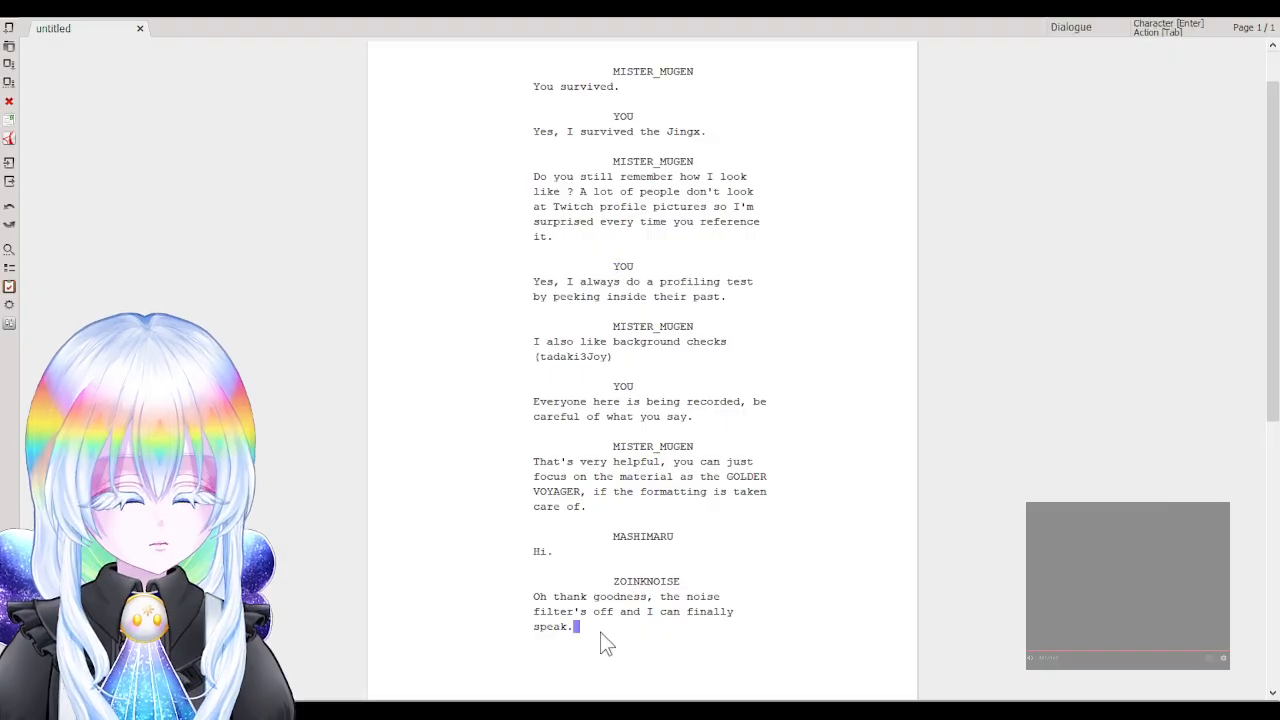
pyautogui.press('Return')
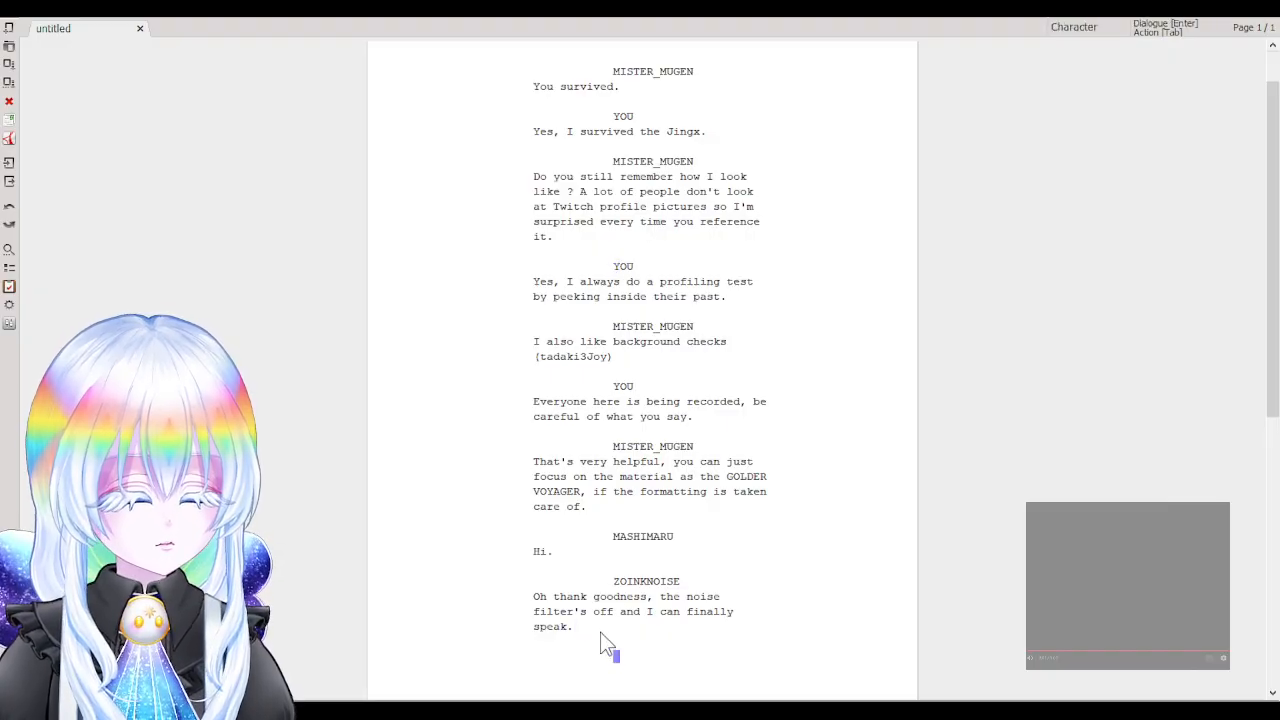
pyautogui.write('YOU')
pyautogui.press('Return')
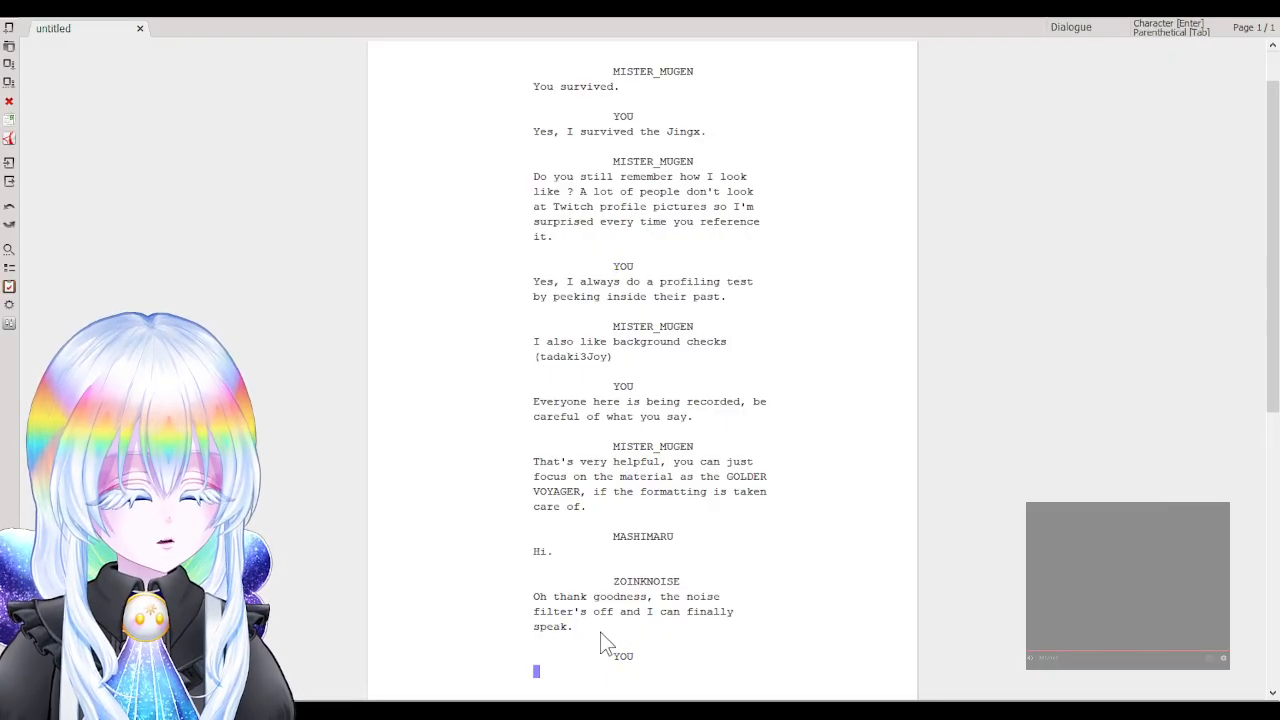
pyautogui.write('There w')
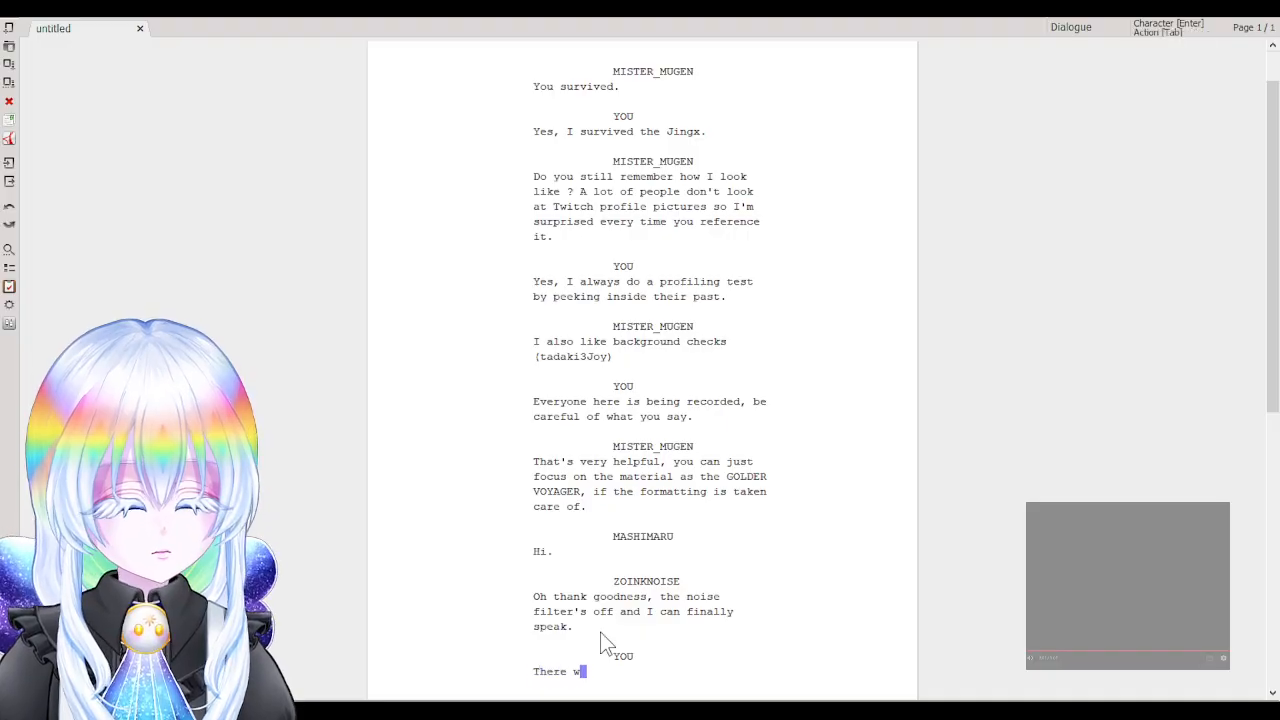
pyautogui.write('as an interference')
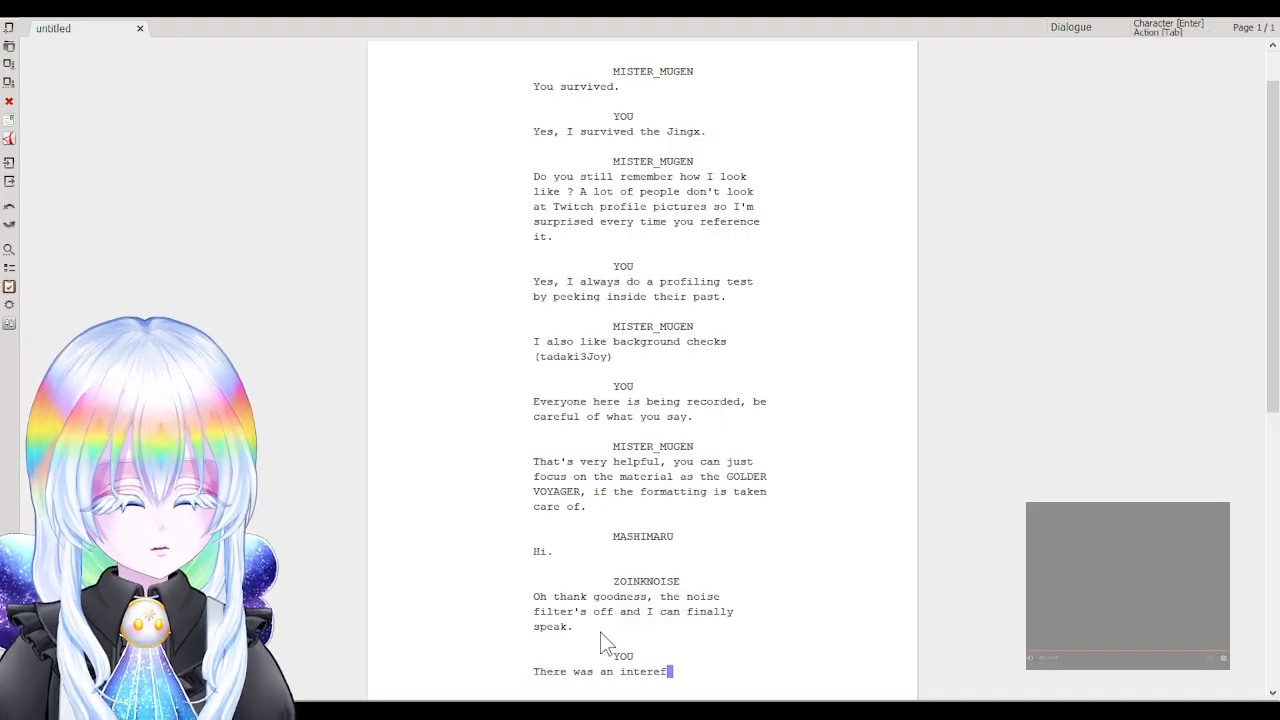
pyautogui.scroll(-5, 748, 490)
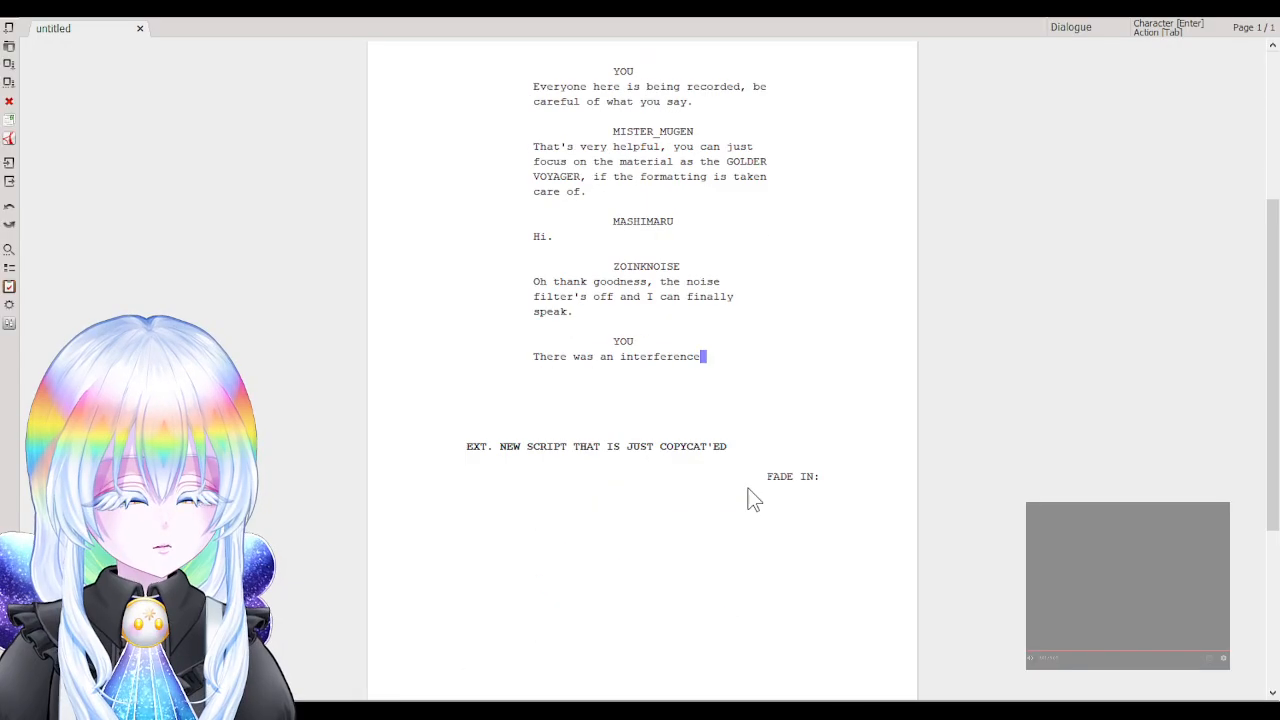
pyautogui.write('before.')
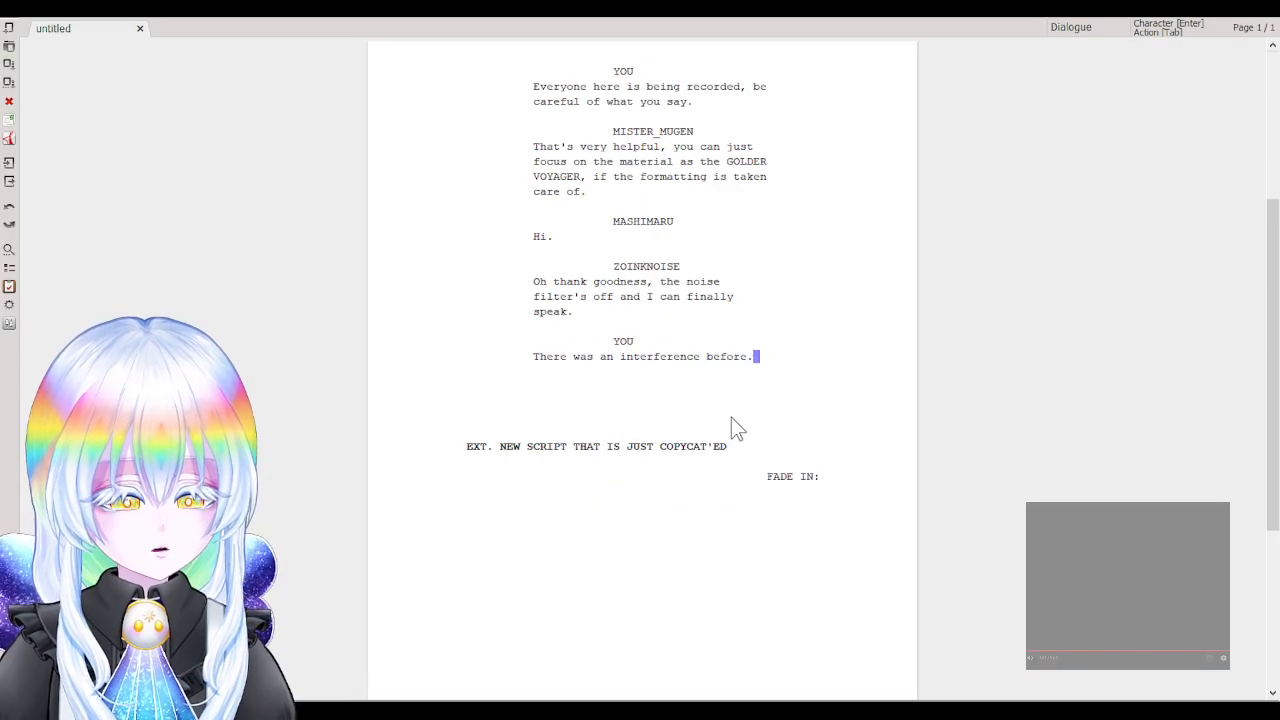
# Add ZOINKNOISE on a new line below YOU's last dialogue and format it as a character cue.
pyautogui.press('Return')
pyautogui.press('BackSpace')
pyautogui.hotkey('shift', 'Return')
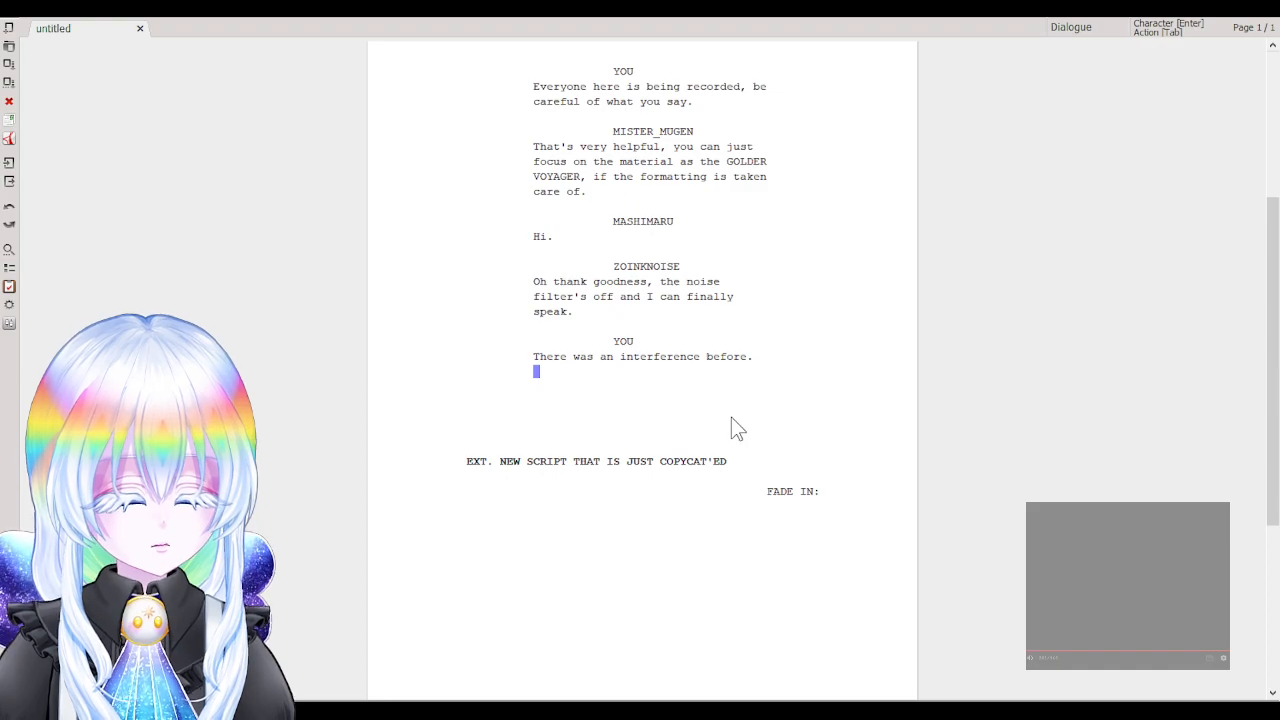
pyautogui.write('ZOINKNOISE')
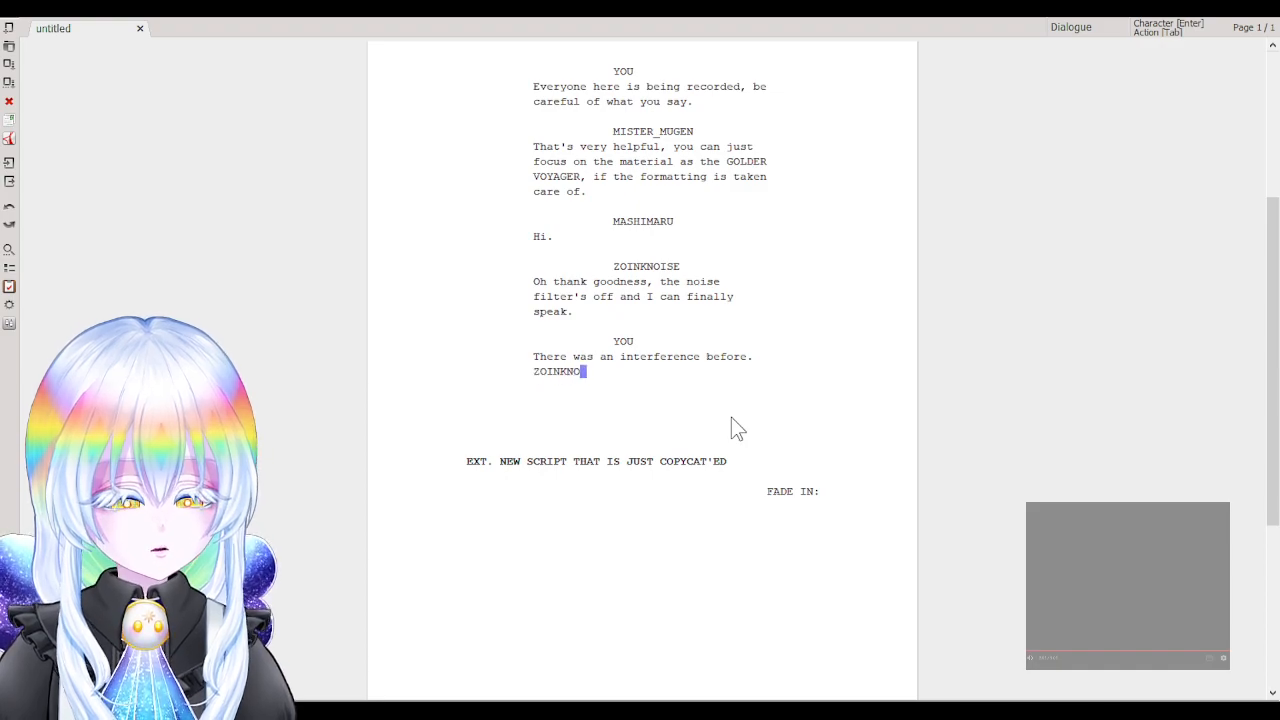
pyautogui.press('Return')
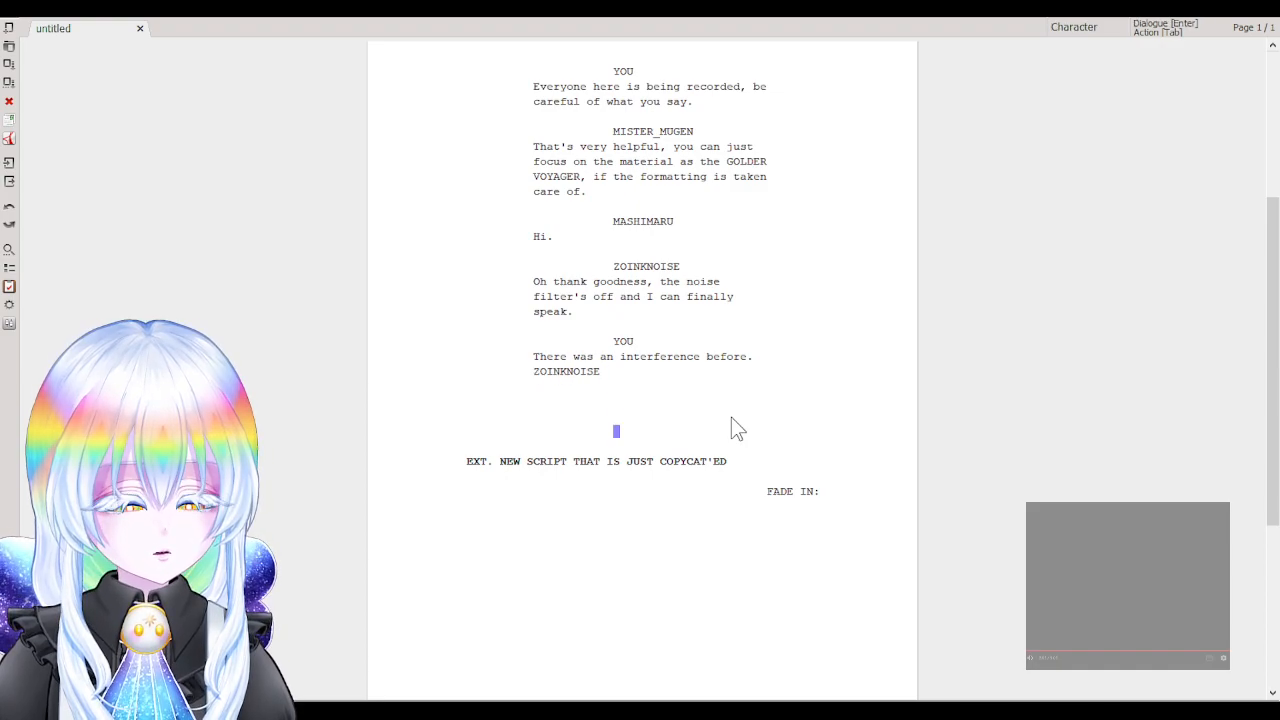
pyautogui.click(531, 377)
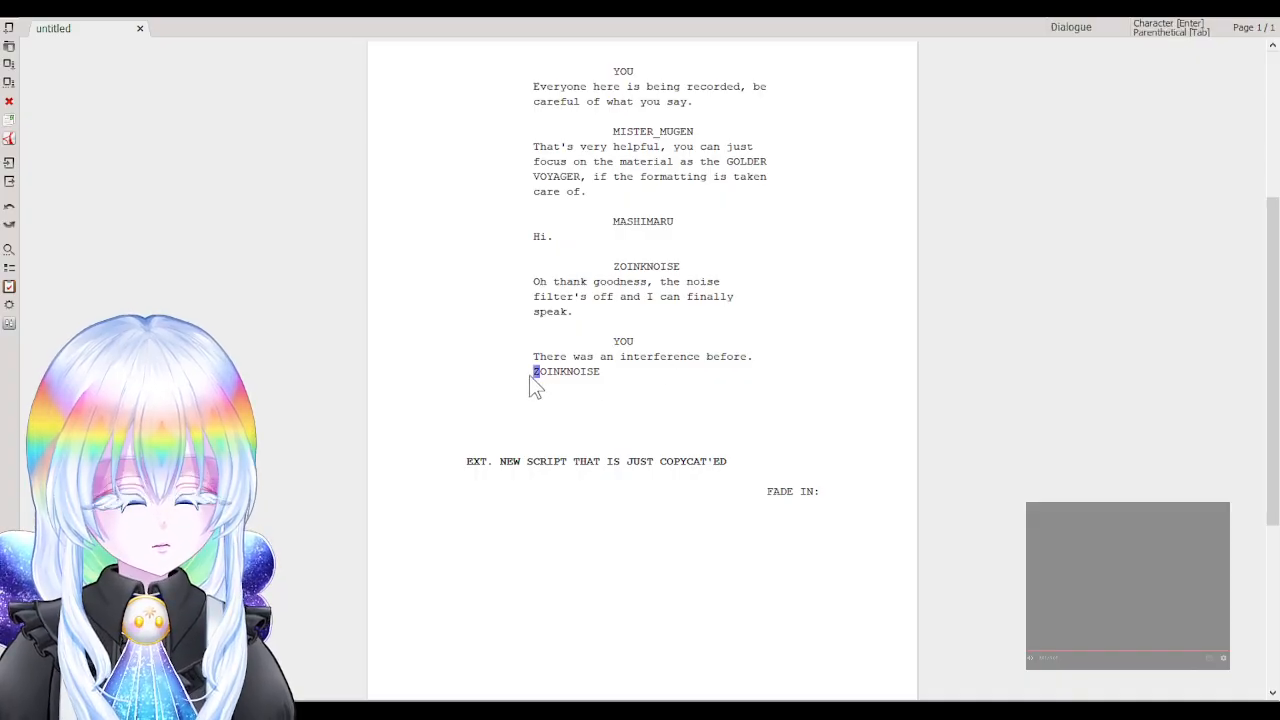
pyautogui.press('Return')
pyautogui.press('BackSpace')
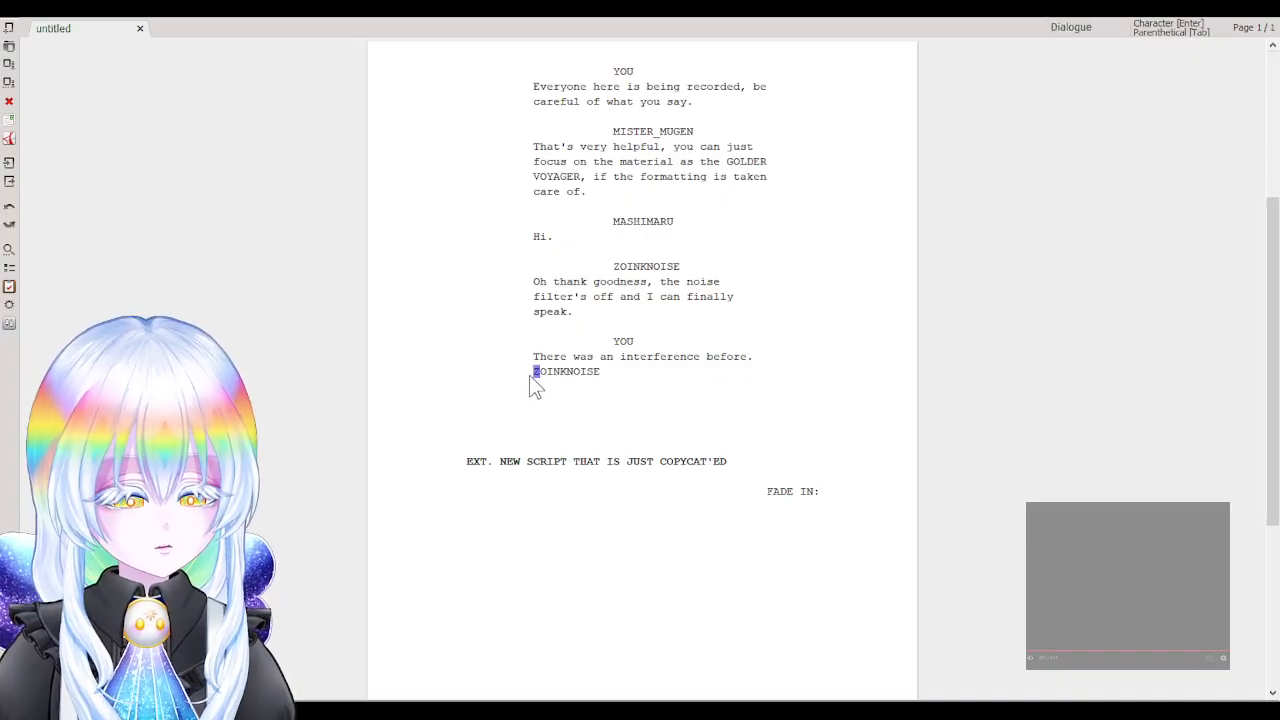
pyautogui.press('BackSpace')
pyautogui.press('Return')
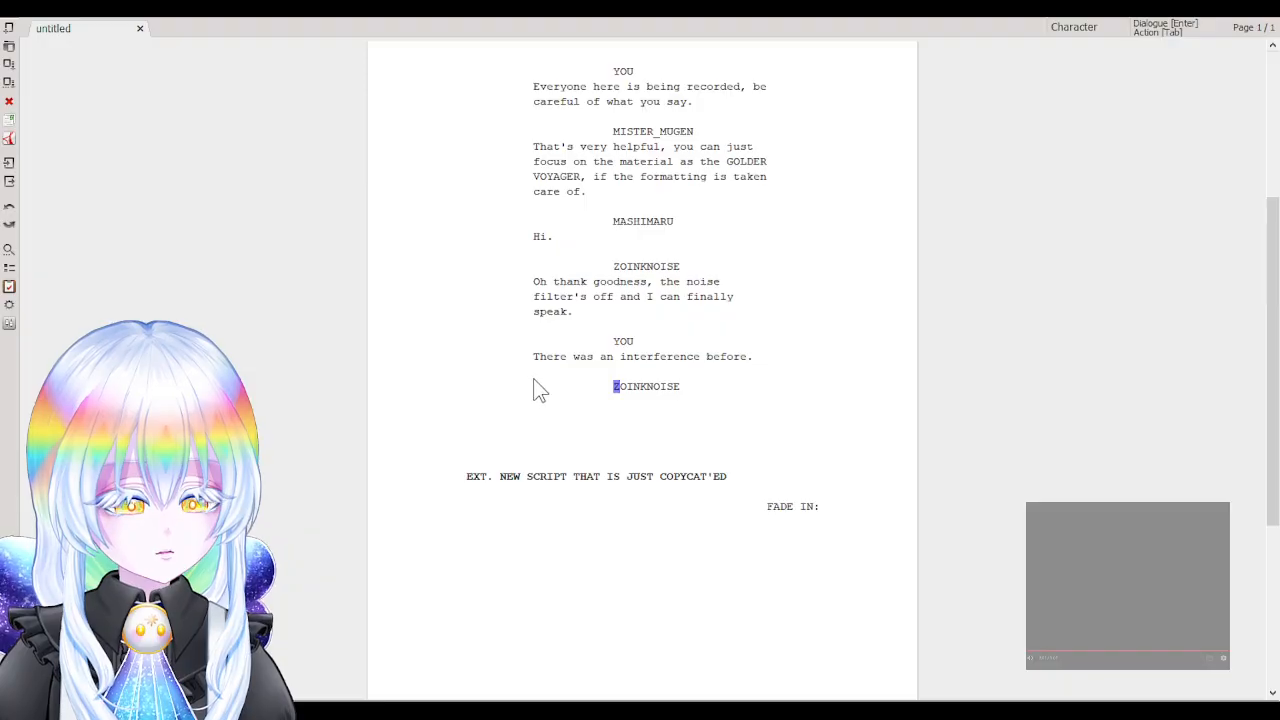
pyautogui.click(692, 399)
pyautogui.click(682, 391)
pyautogui.click(675, 394)
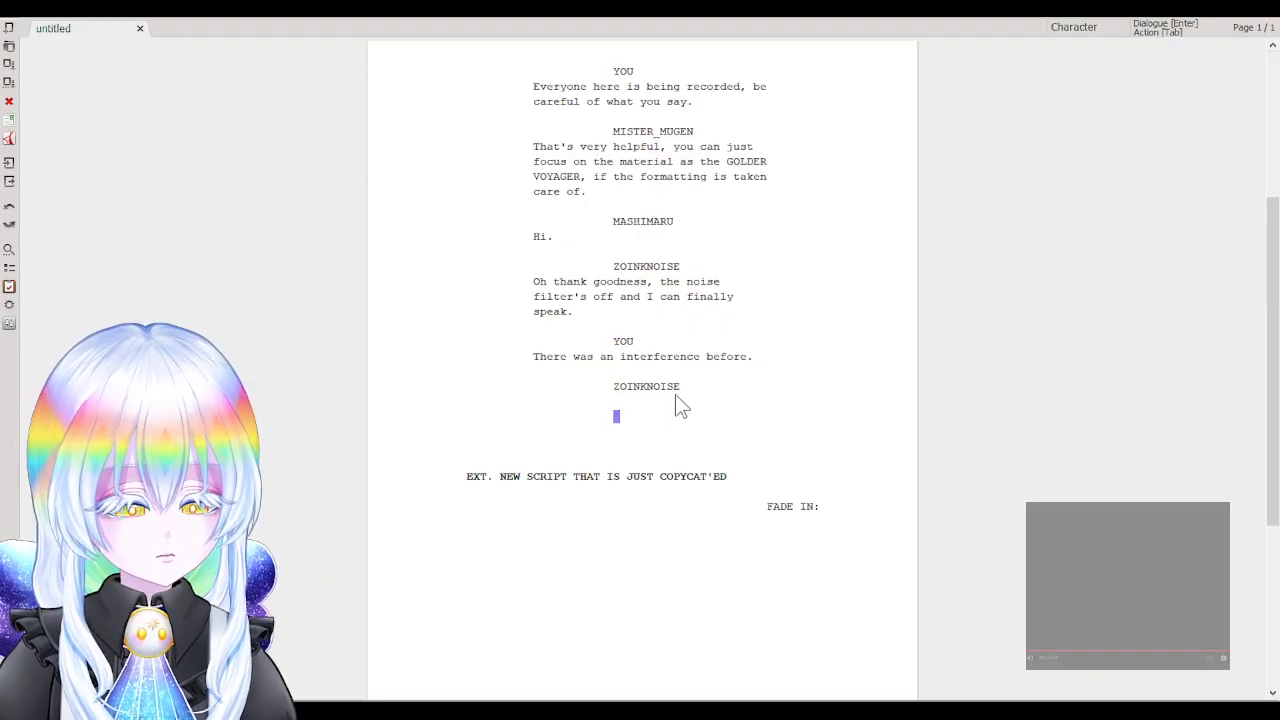
pyautogui.click(692, 390)
pyautogui.press('Return')
pyautogui.press('Tab')
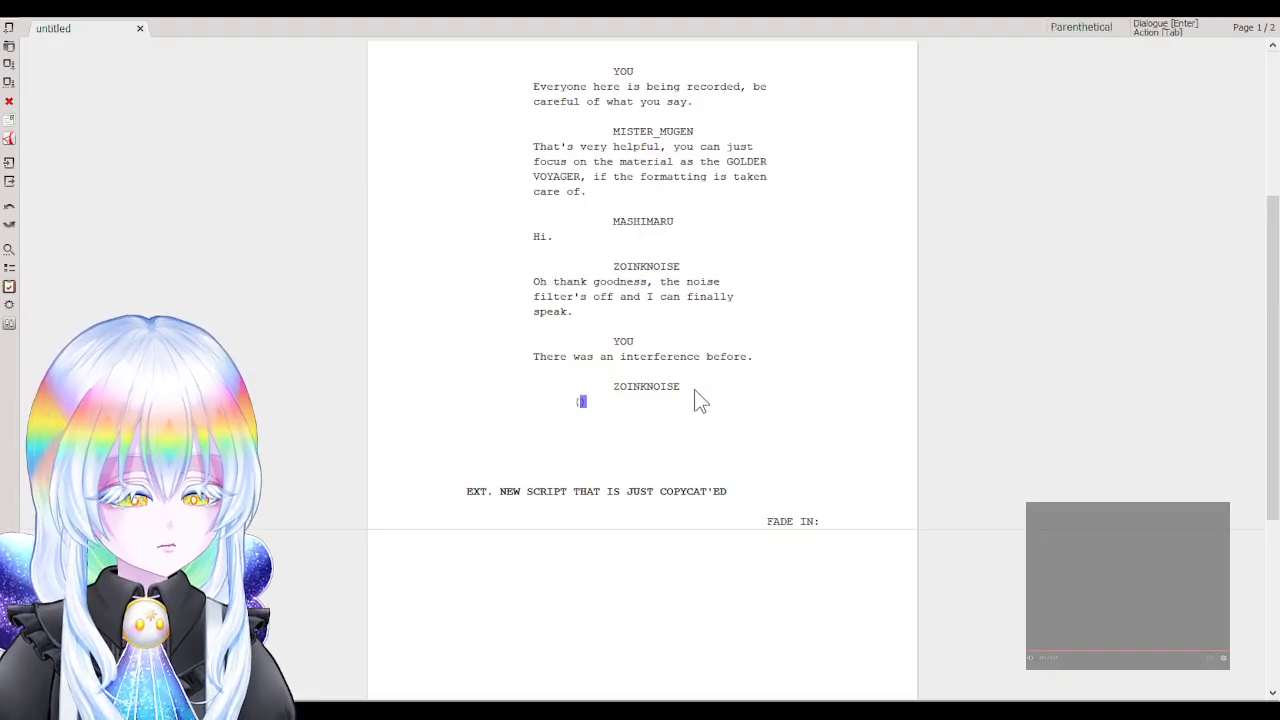
pyautogui.press('BackSpace')
pyautogui.press('BackSpace')
pyautogui.press('Delete')
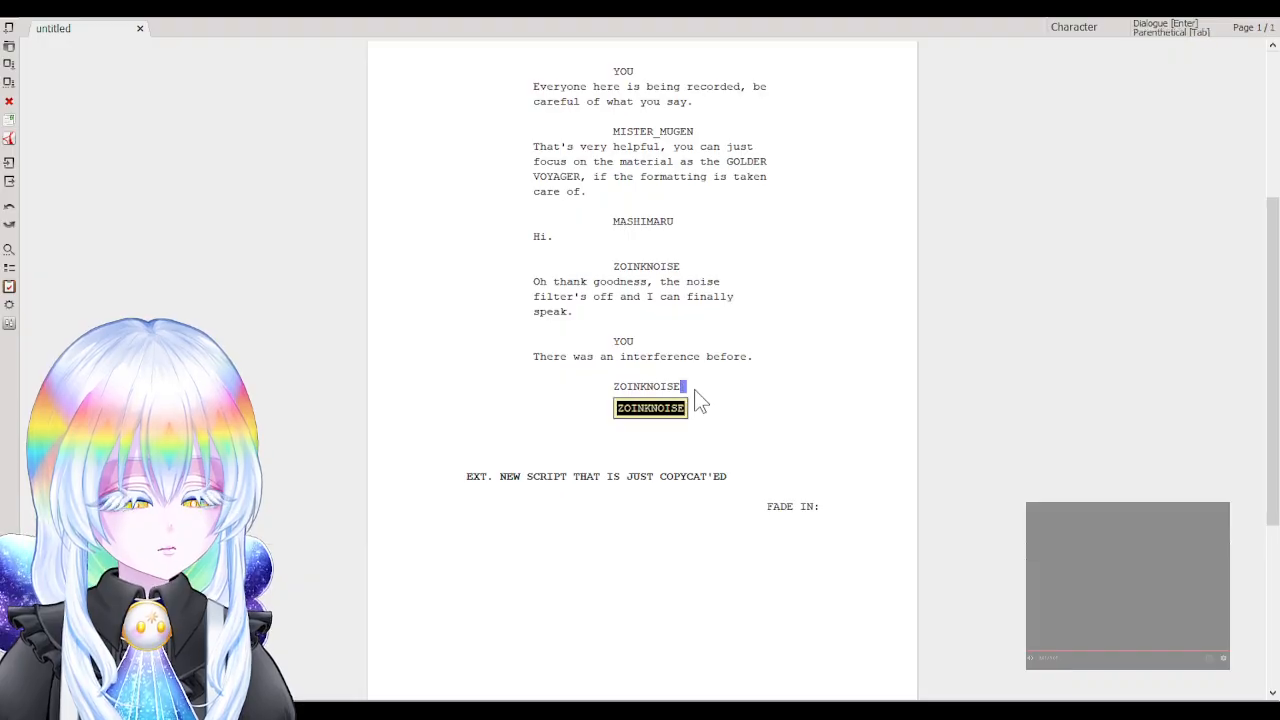
# Insert "i can't understand your spirit!!!" below the last ZOINKNOISE cue and format it as dialogue.
pyautogui.press('Return')
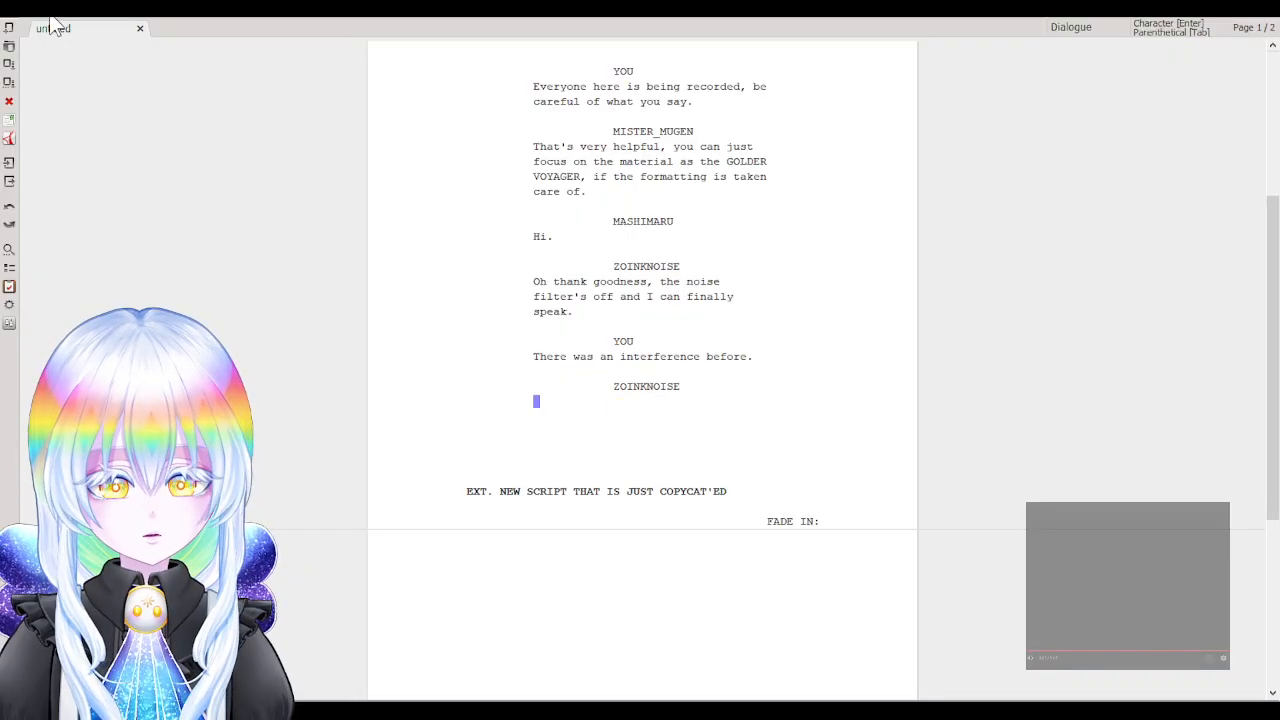
pyautogui.write("I can't understand your spirit!!!")
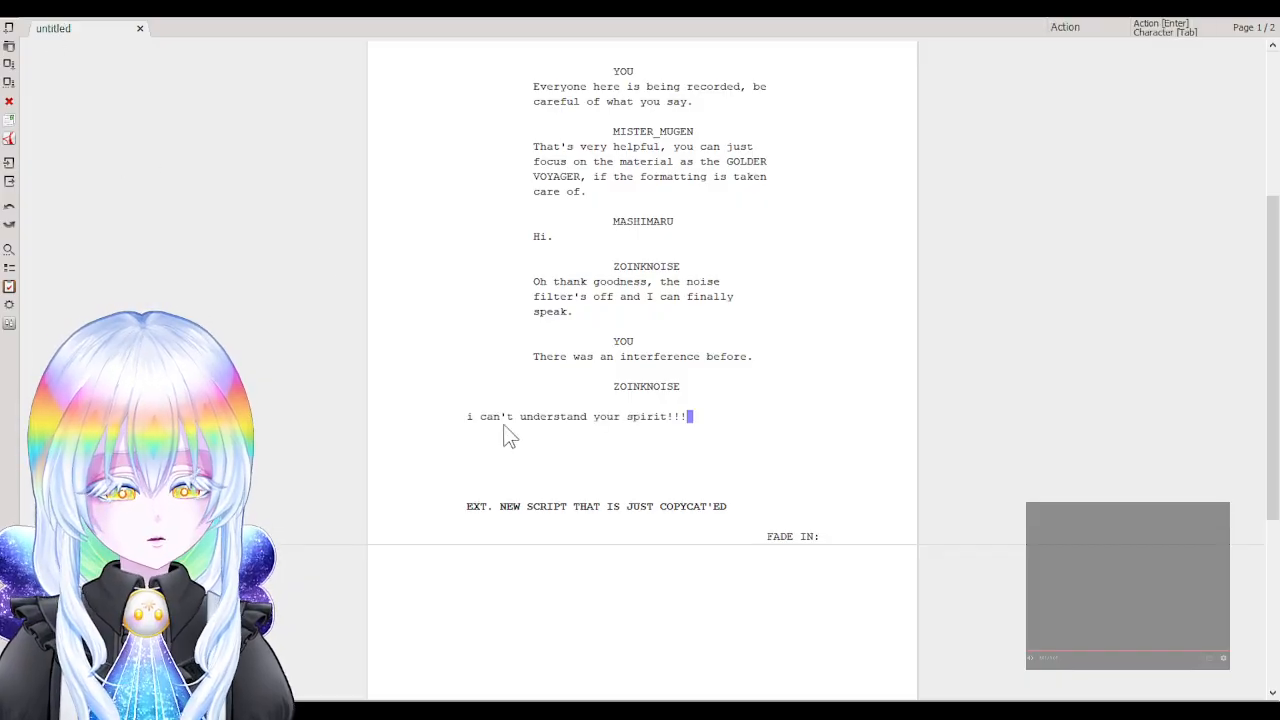
pyautogui.click(462, 424)
pyautogui.press('BackSpace')
pyautogui.press('Return')
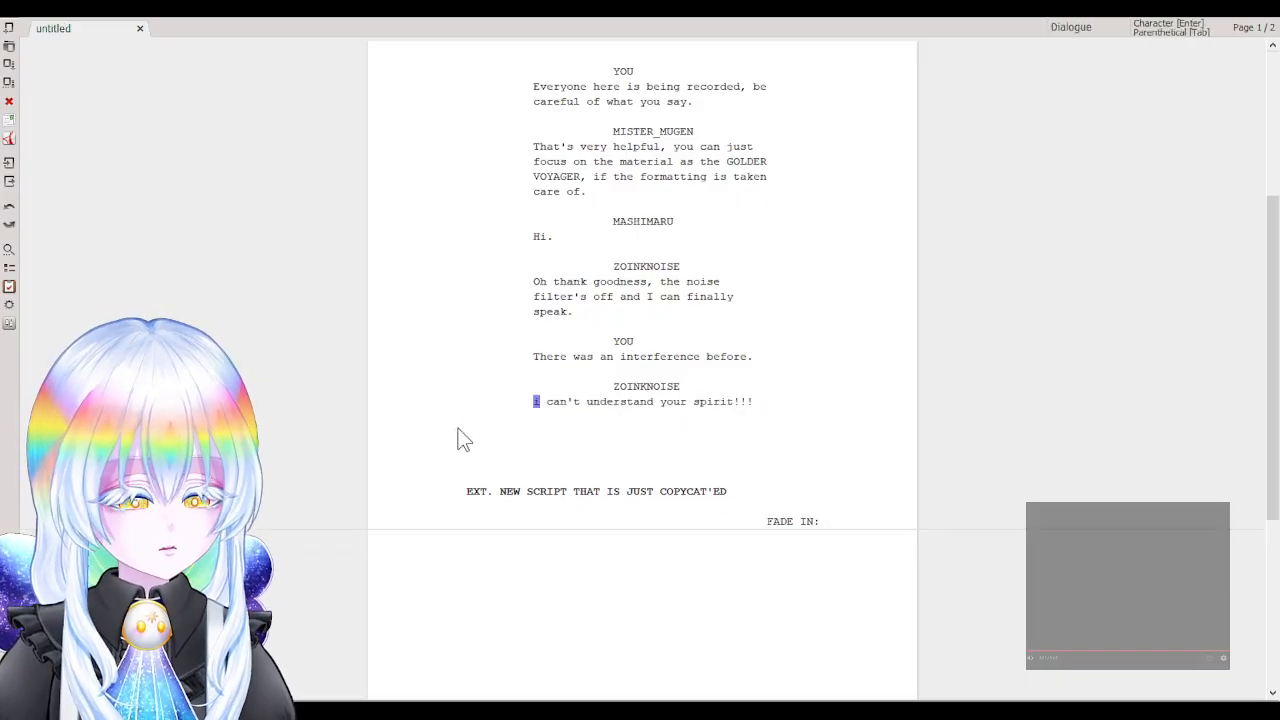
# Capitalize the opening "I" in ZOINKNOISE's last dialogue and insert a space before the exclamation marks.
pyautogui.press('Delete')
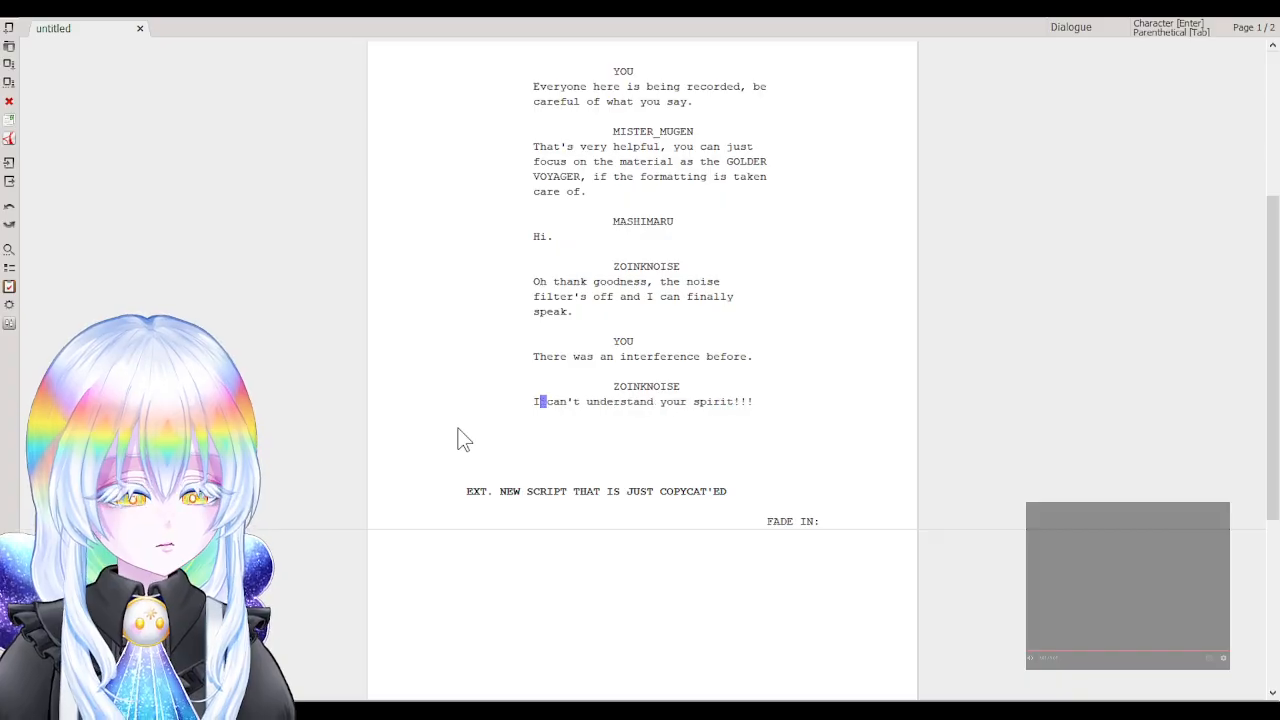
pyautogui.click(737, 410)
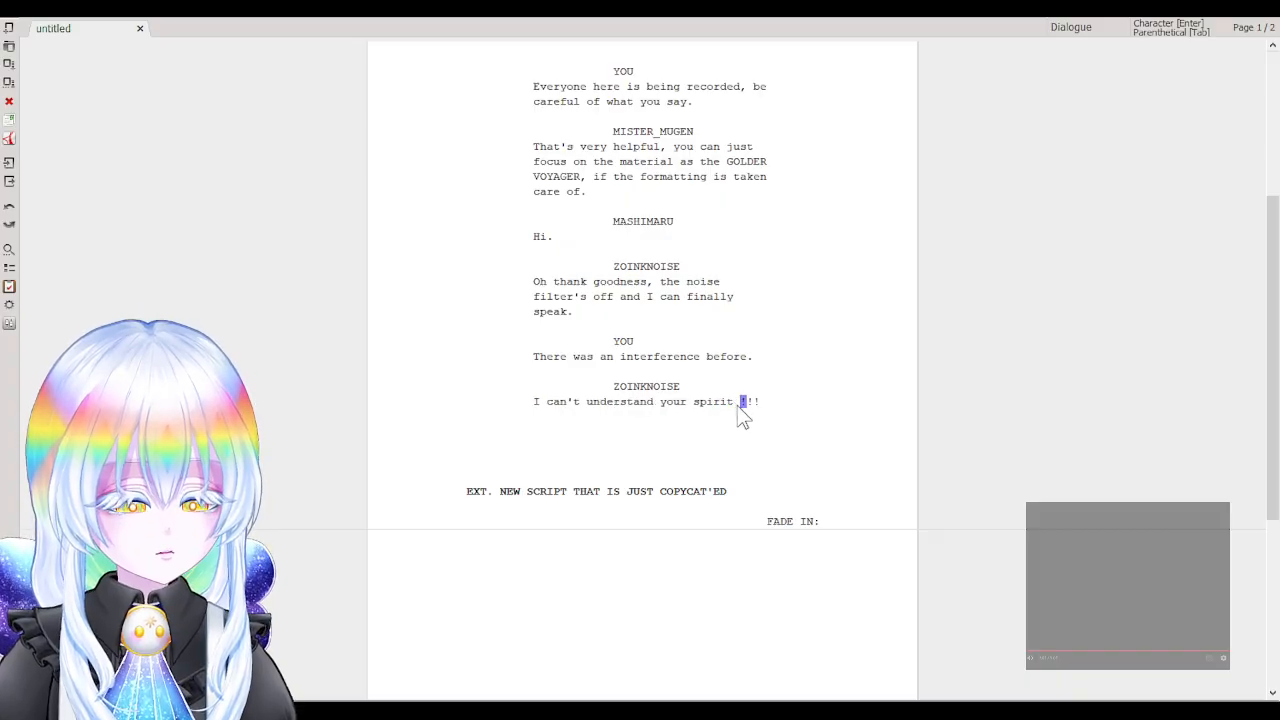
pyautogui.click(787, 412)
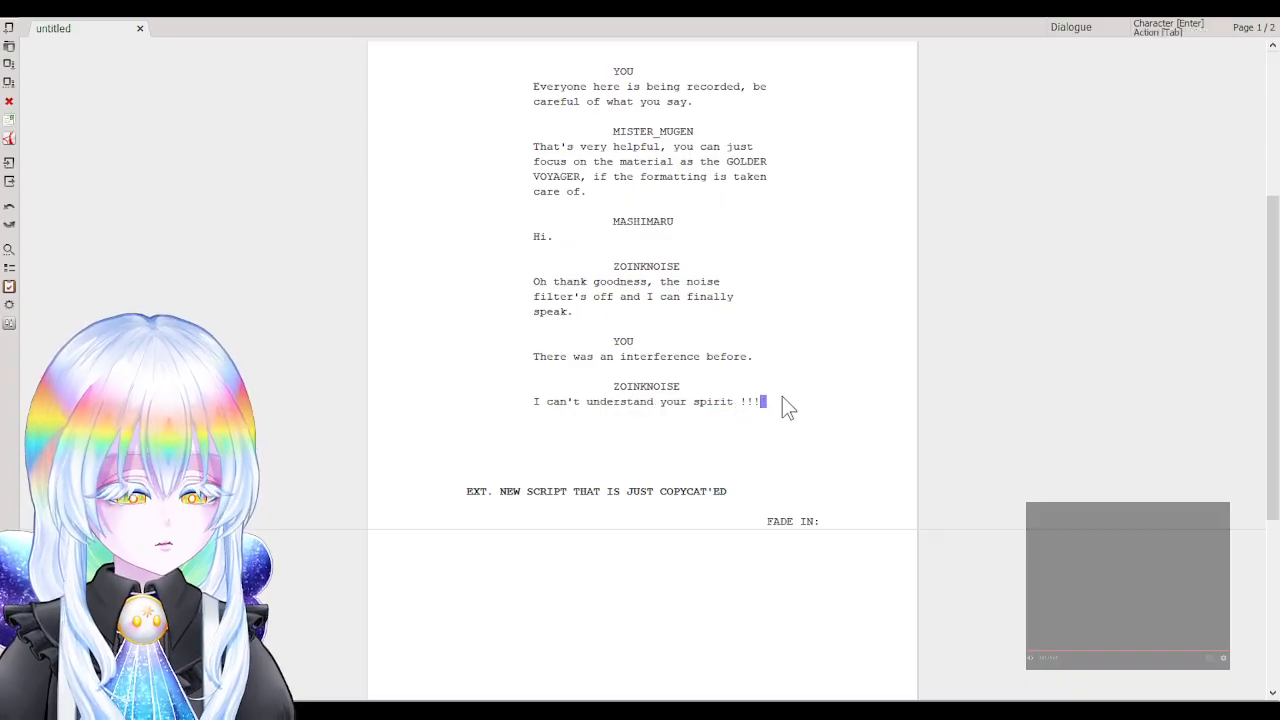
# Add a MISTER_MUGEN character cue below ZOINKNOISE's last dialogue, followed by the text "Oh so nothing changes then".
pyautogui.press('Return')
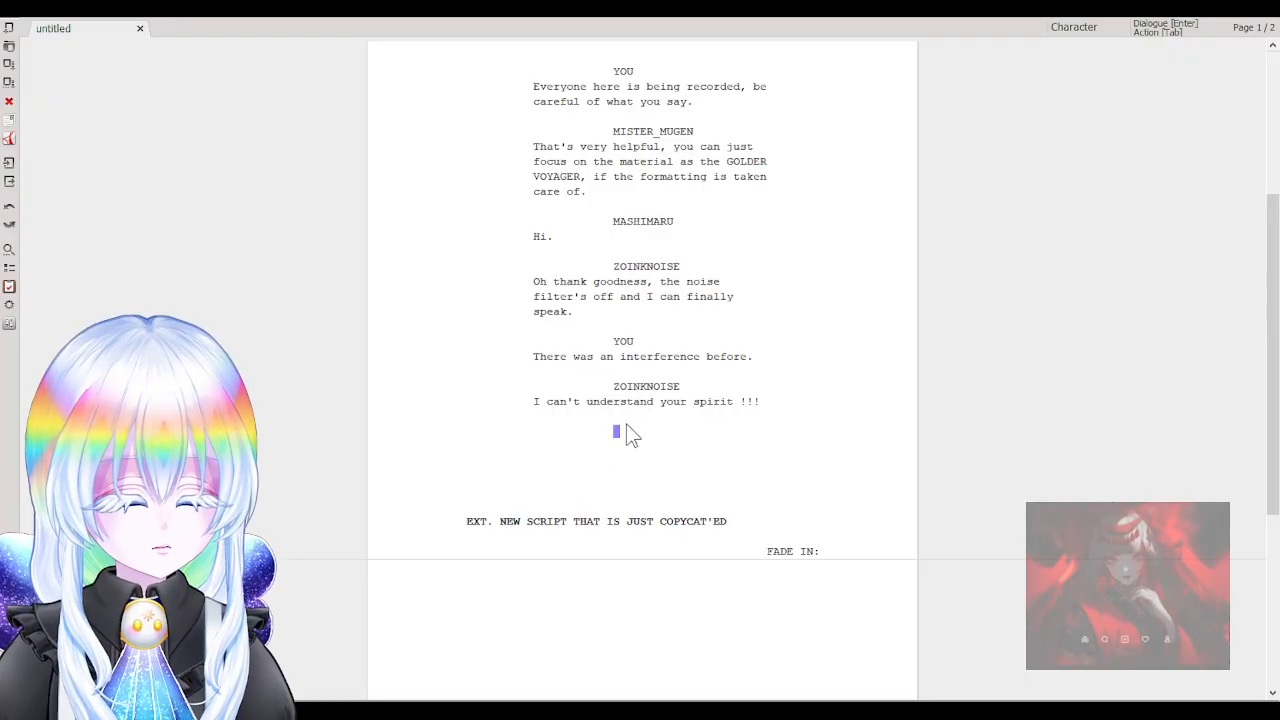
pyautogui.press('BackSpace')
pyautogui.press('Return')
pyautogui.write('M')
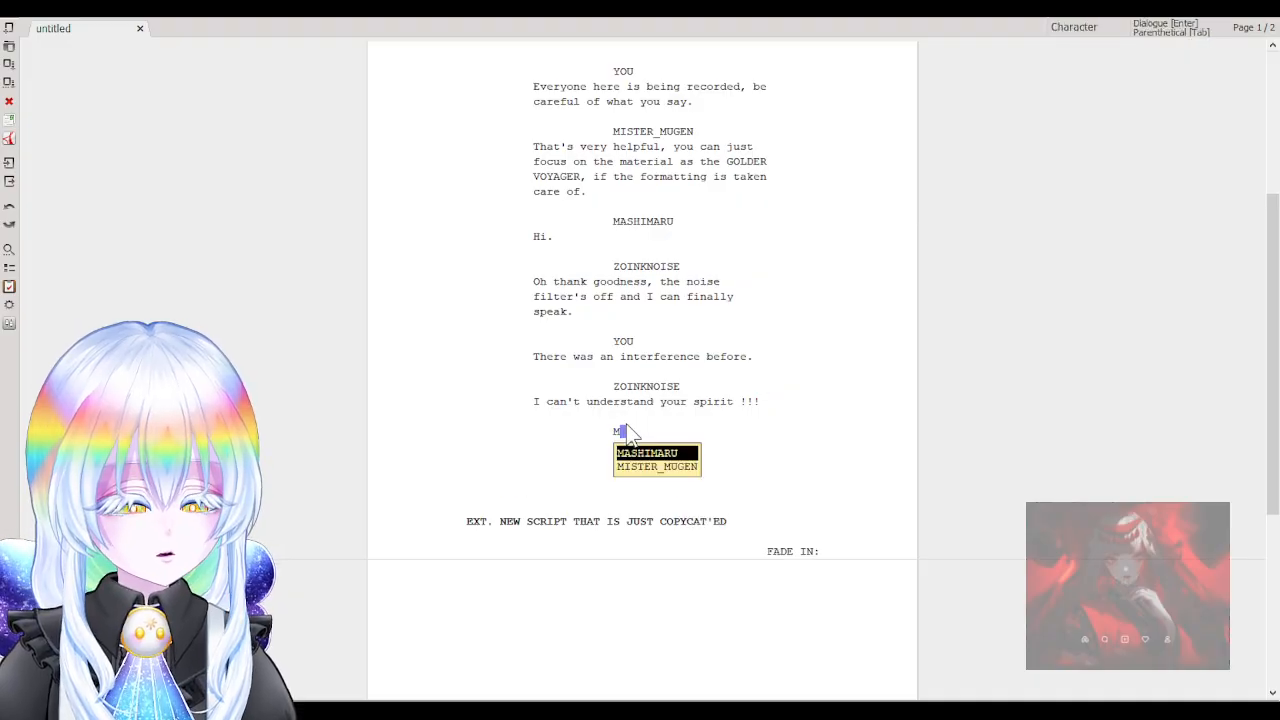
pyautogui.write('I')
pyautogui.press('Return')
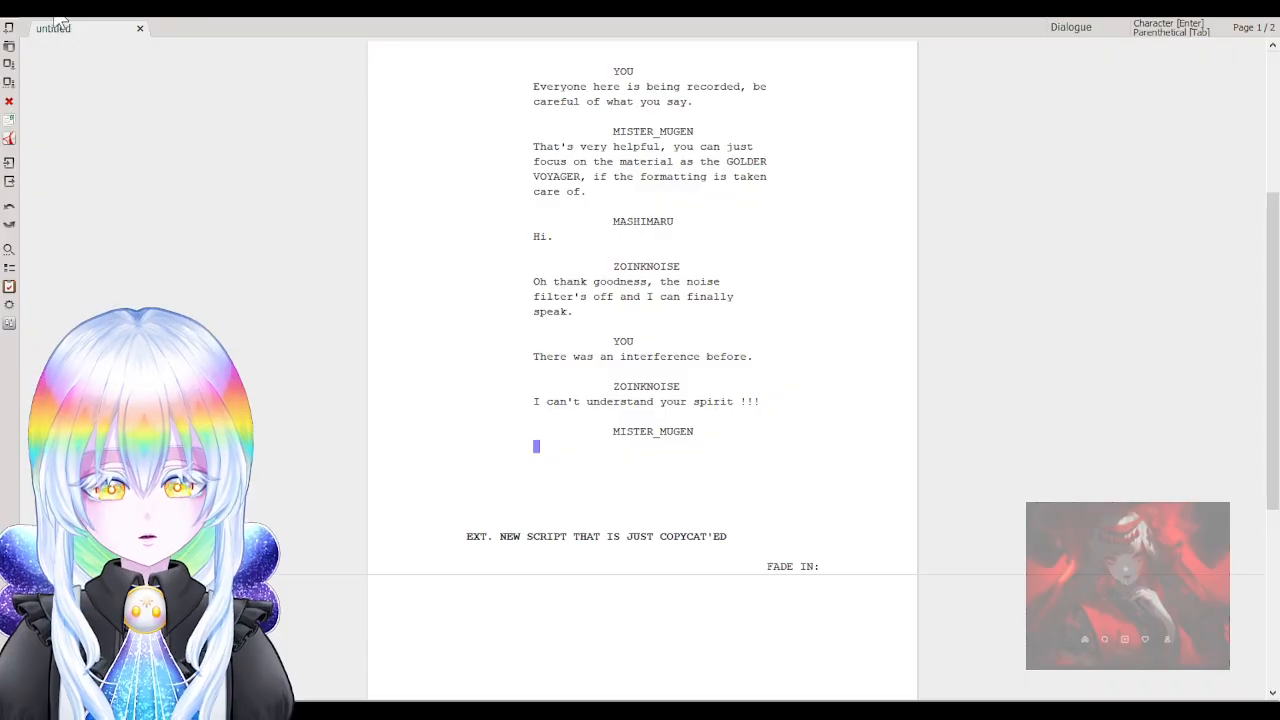
pyautogui.write('Oh so nothing changes then')
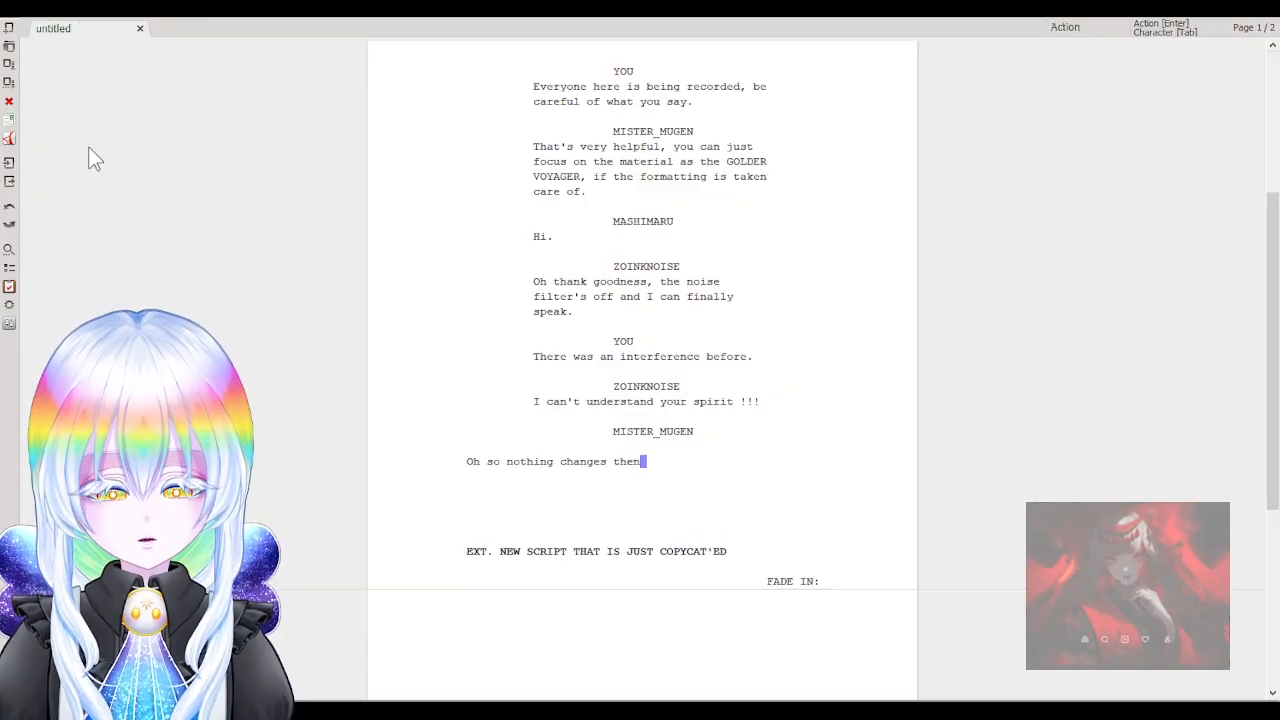
# Change "changes" to "has changed much" in the text below the last MISTER_MUGEN cue.
pyautogui.click(469, 462)
pyautogui.click(554, 462)
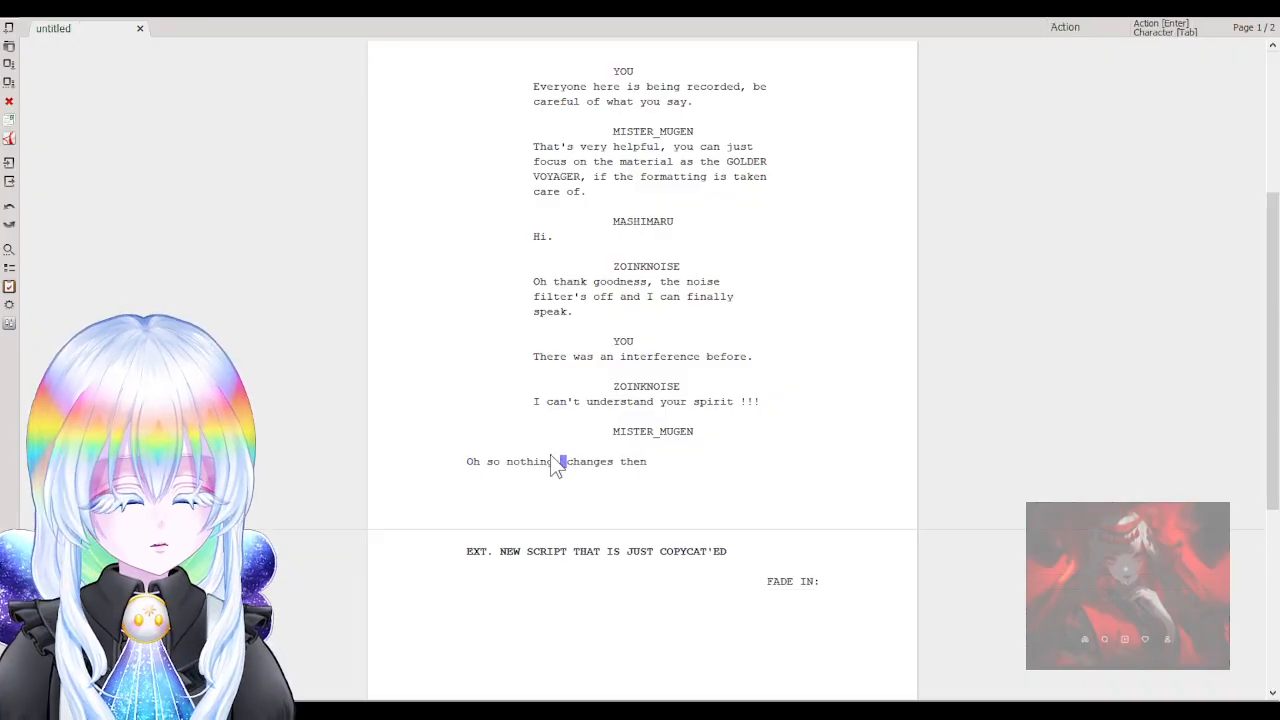
pyautogui.write('has')
pyautogui.press('Right')
pyautogui.press('Right')
pyautogui.press('Right')
pyautogui.press('Right')
pyautogui.press('Right')
pyautogui.press('Right')
pyautogui.press('Right')
pyautogui.press('Right')
pyautogui.press('BackSpace')
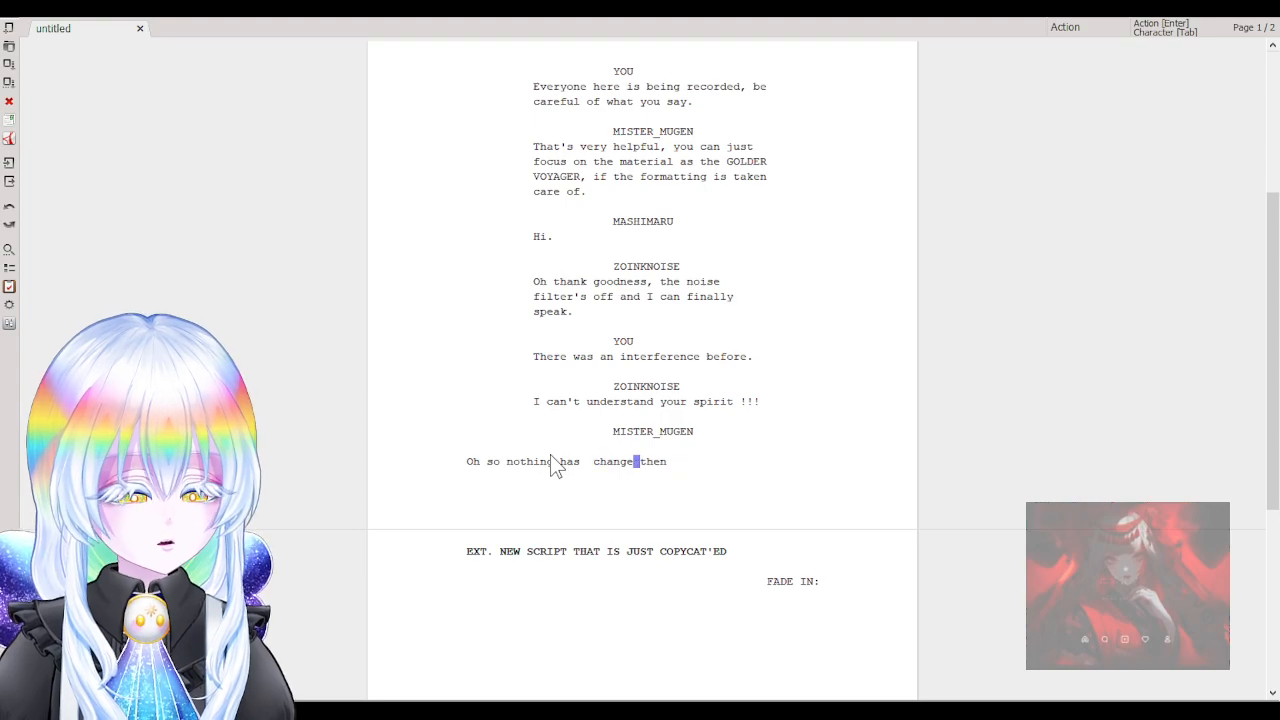
pyautogui.write('d much')
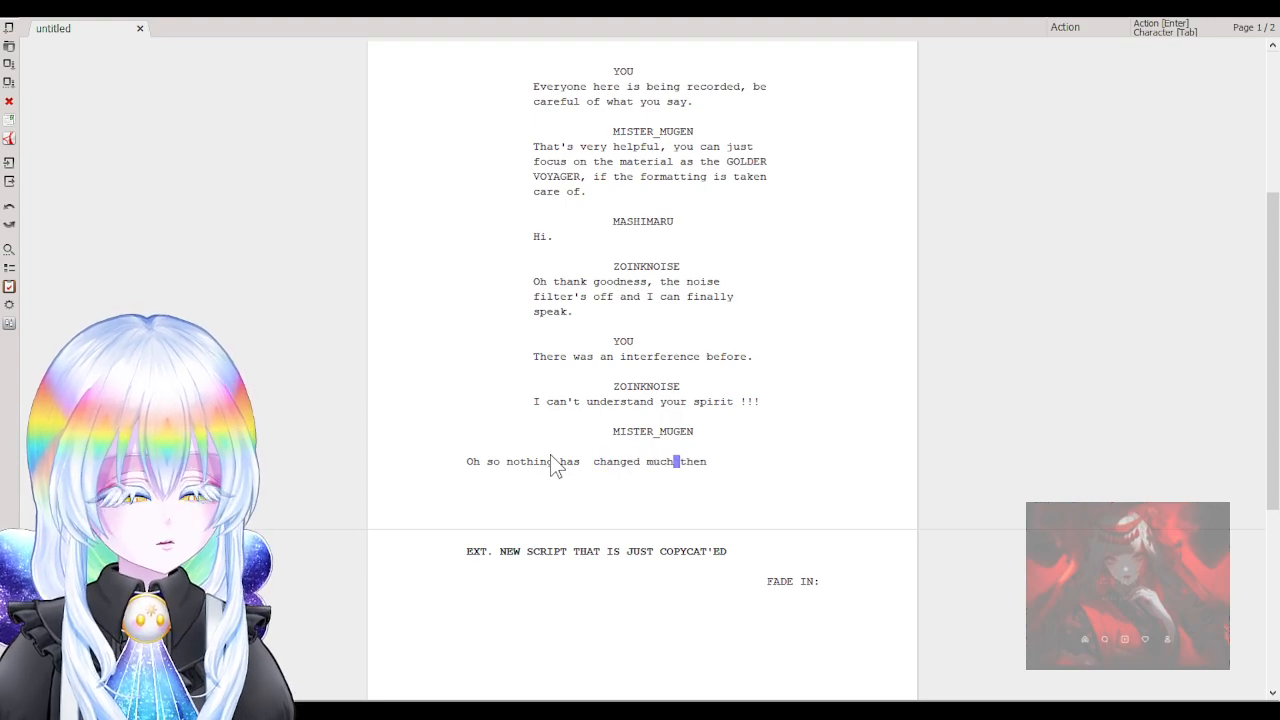
# Append ", the filtering barrier is still active." after "then" in the text below the last MISTER_MUGEN cue.
pyautogui.press('Right')
pyautogui.press('Right')
pyautogui.press('Right')
pyautogui.press('Right')
pyautogui.press('Right')
pyautogui.write(', ')
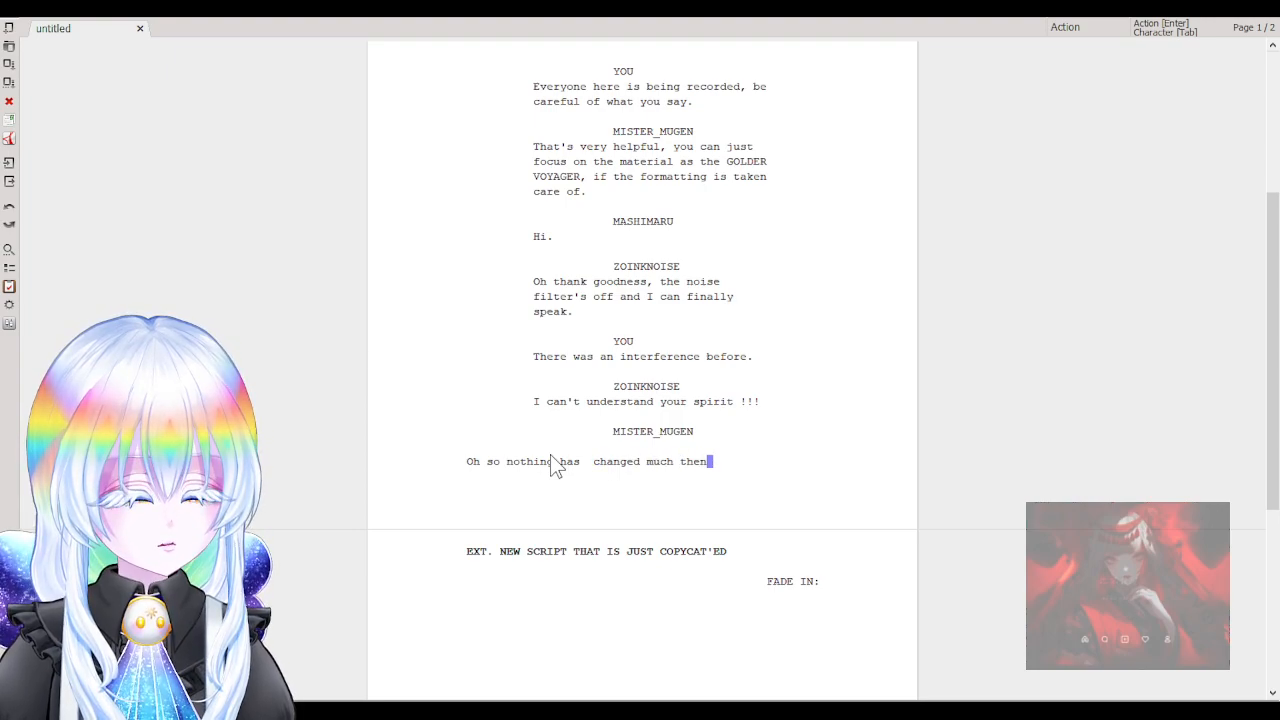
pyautogui.write('the baarr')
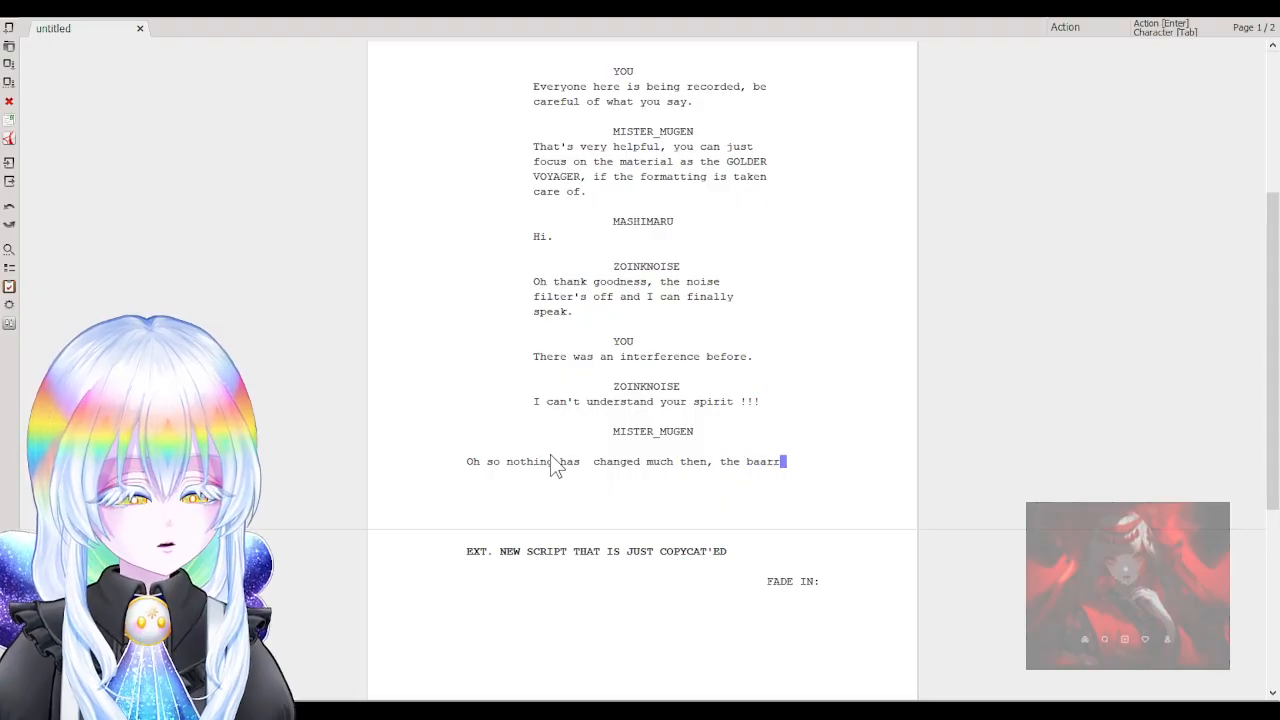
pyautogui.press('BackSpace')
pyautogui.press('BackSpace')
pyautogui.press('BackSpace')
pyautogui.press('BackSpace')
pyautogui.press('BackSpace')
pyautogui.write('filt')
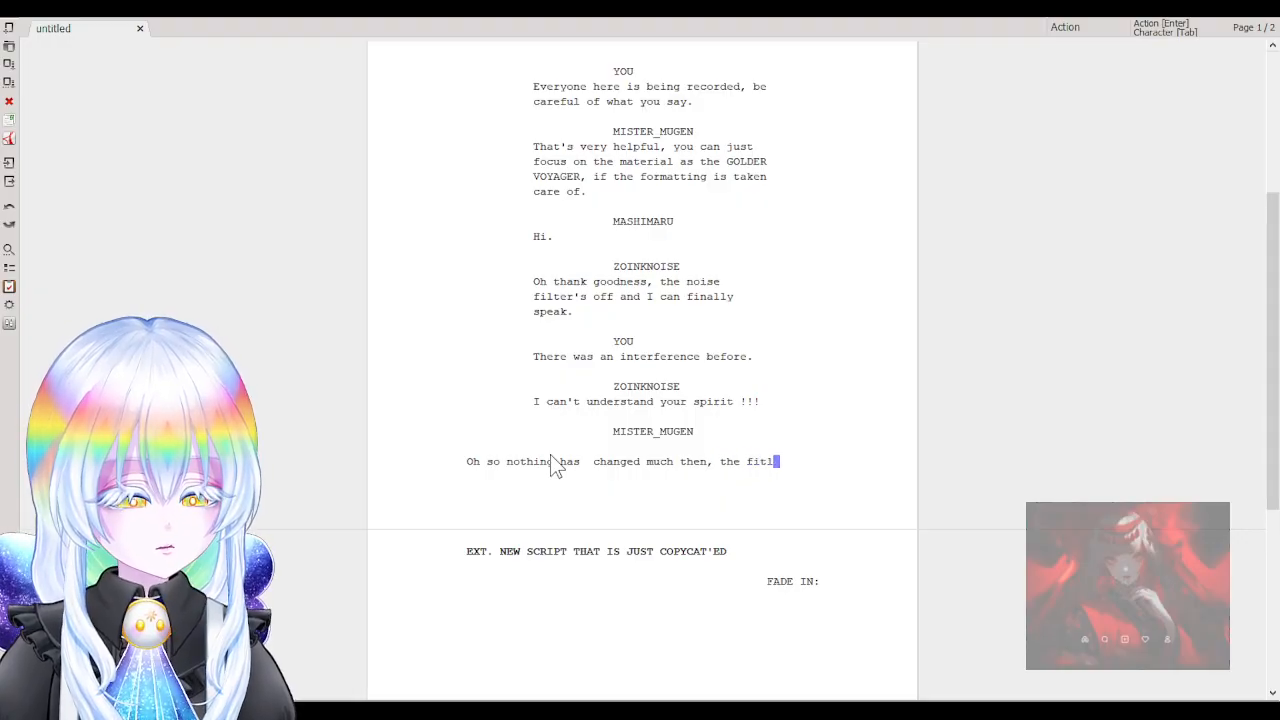
pyautogui.write('ering barrier')
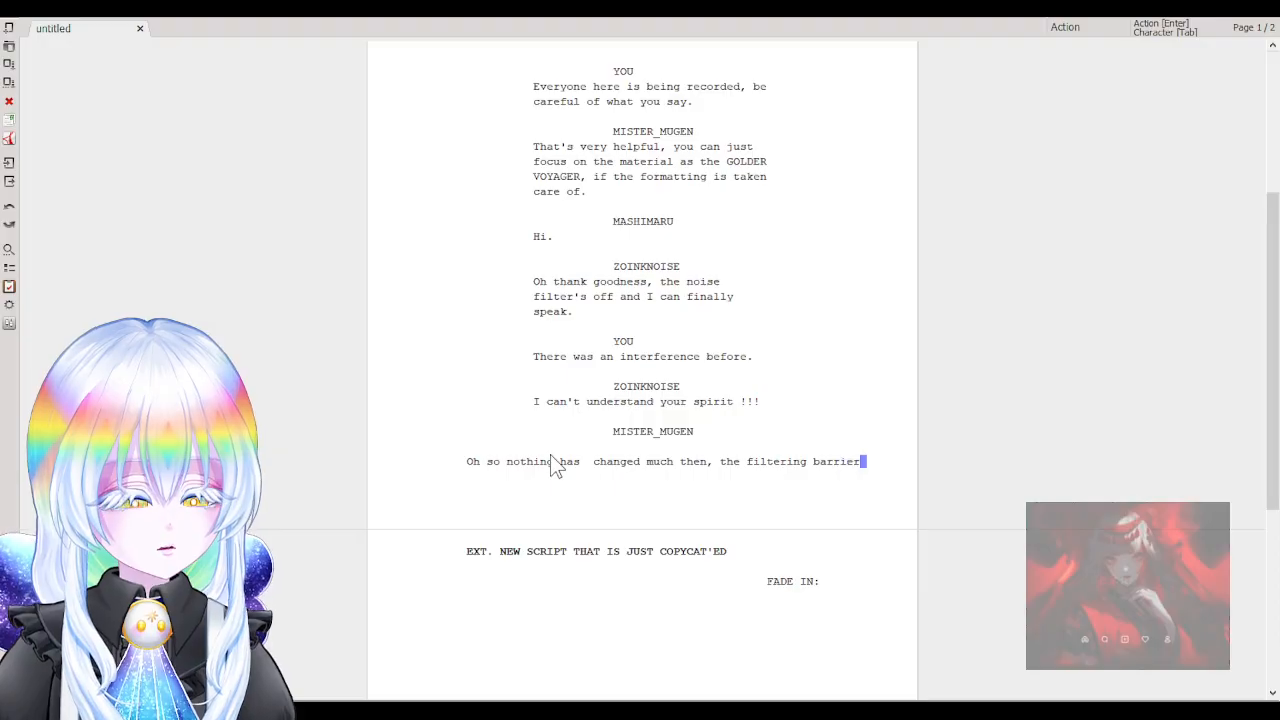
pyautogui.write(' is still active.')
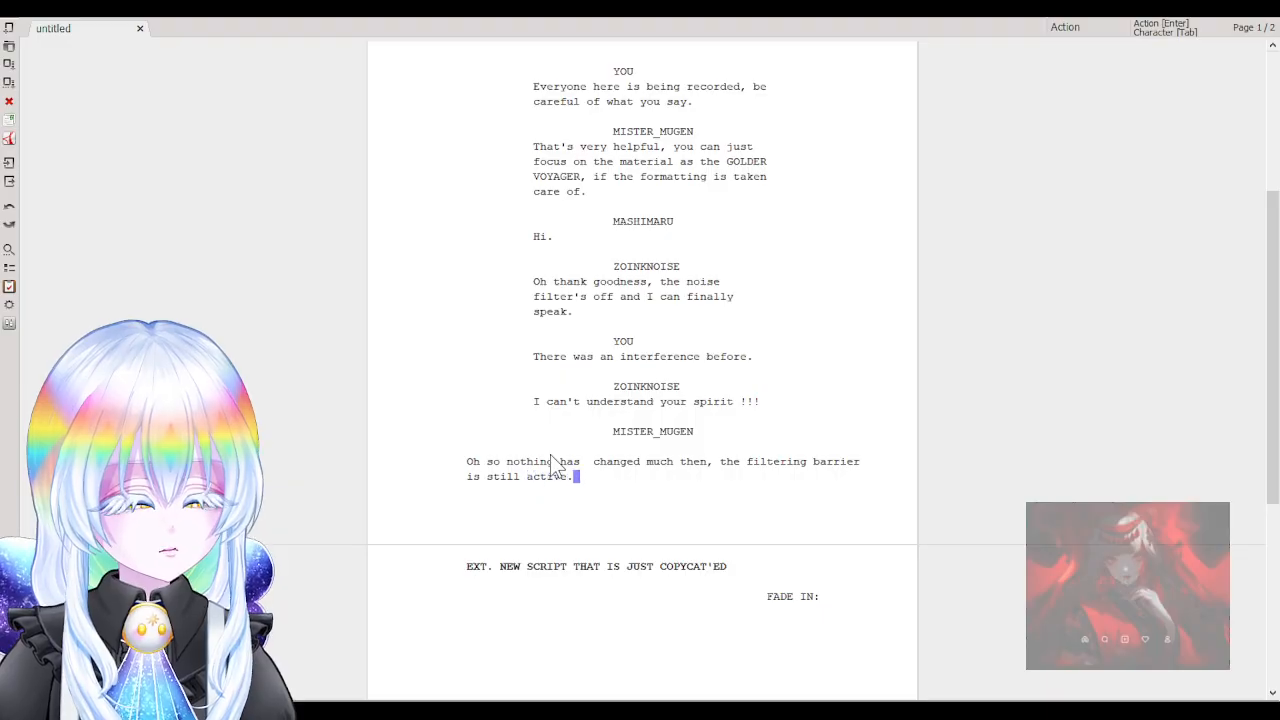
# Remove the extra space before "changed" and format the text below the last MISTER_MUGEN cue as dialogue.
pyautogui.click(588, 461)
pyautogui.press('BackSpace')
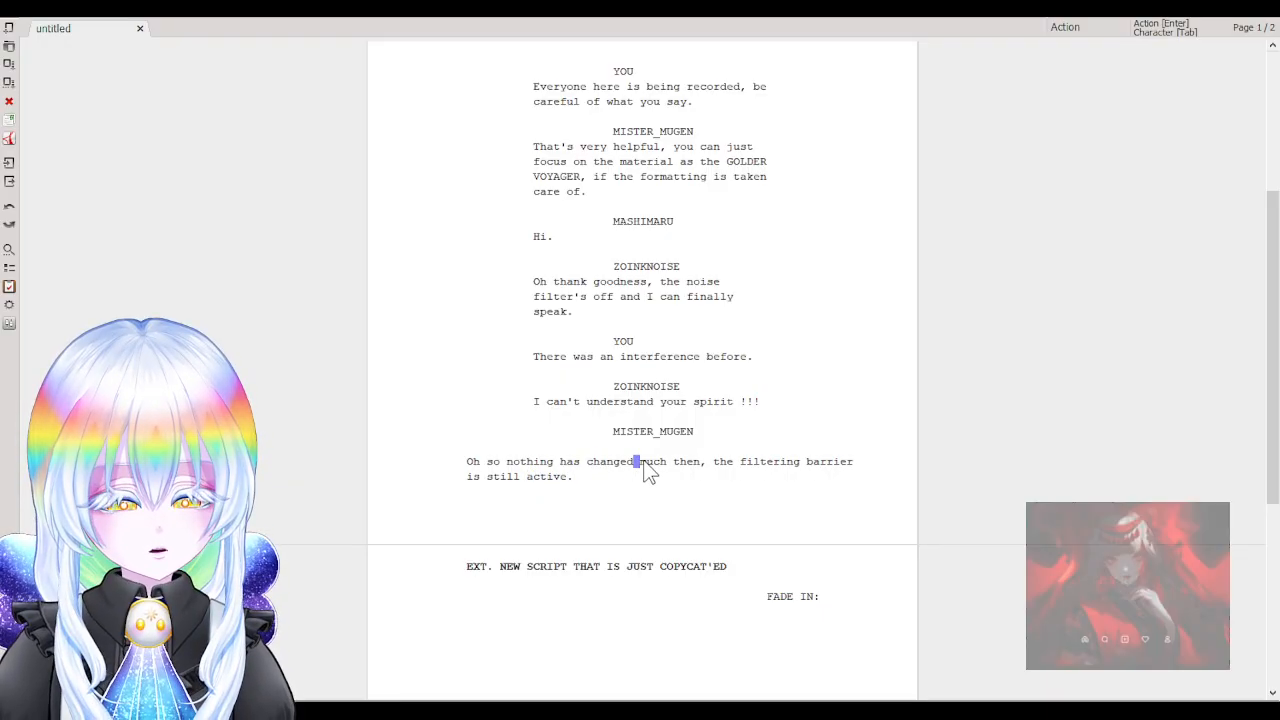
pyautogui.click(705, 463)
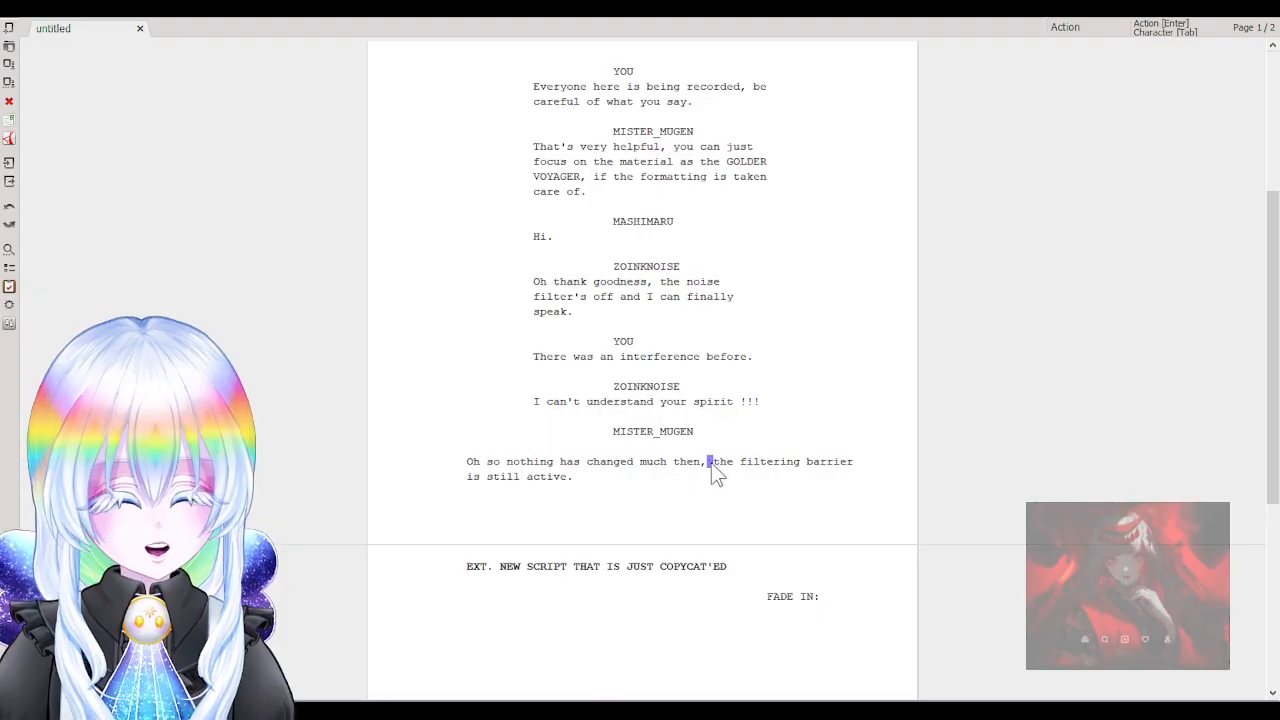
pyautogui.click(700, 494)
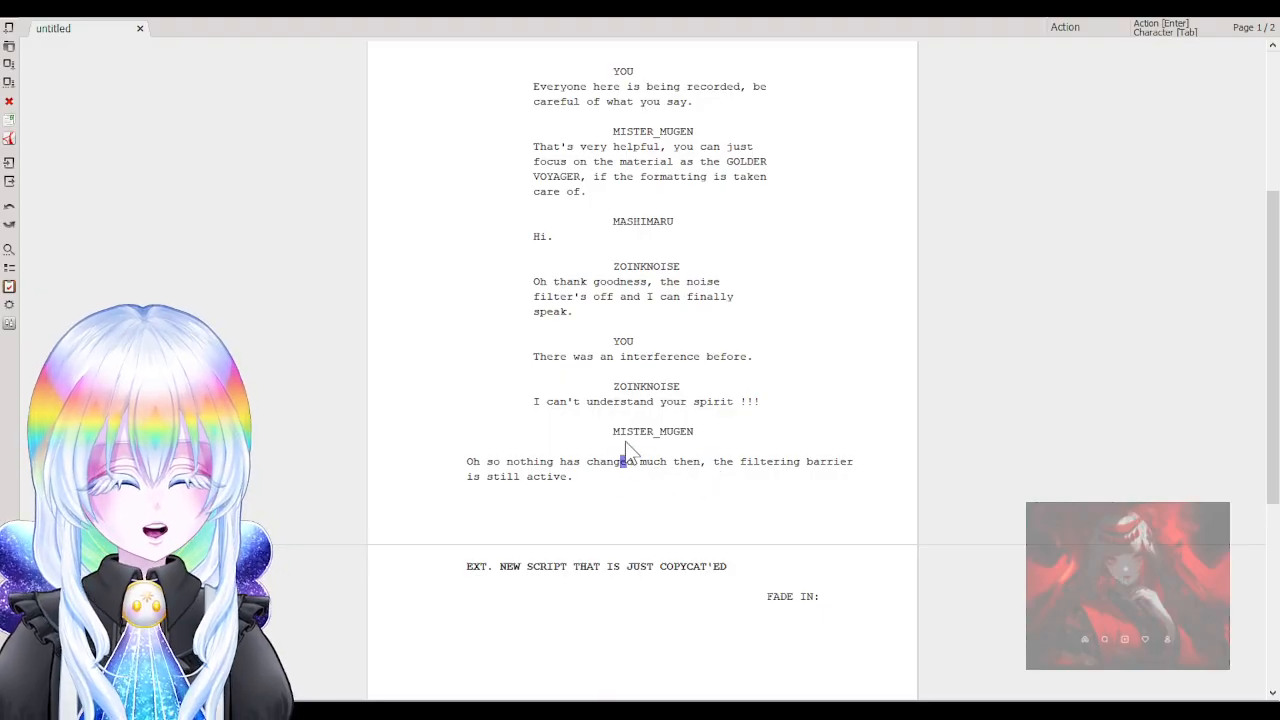
pyautogui.moveTo(478, 466); pyautogui.dragTo(465, 466)
pyautogui.press('Tab')
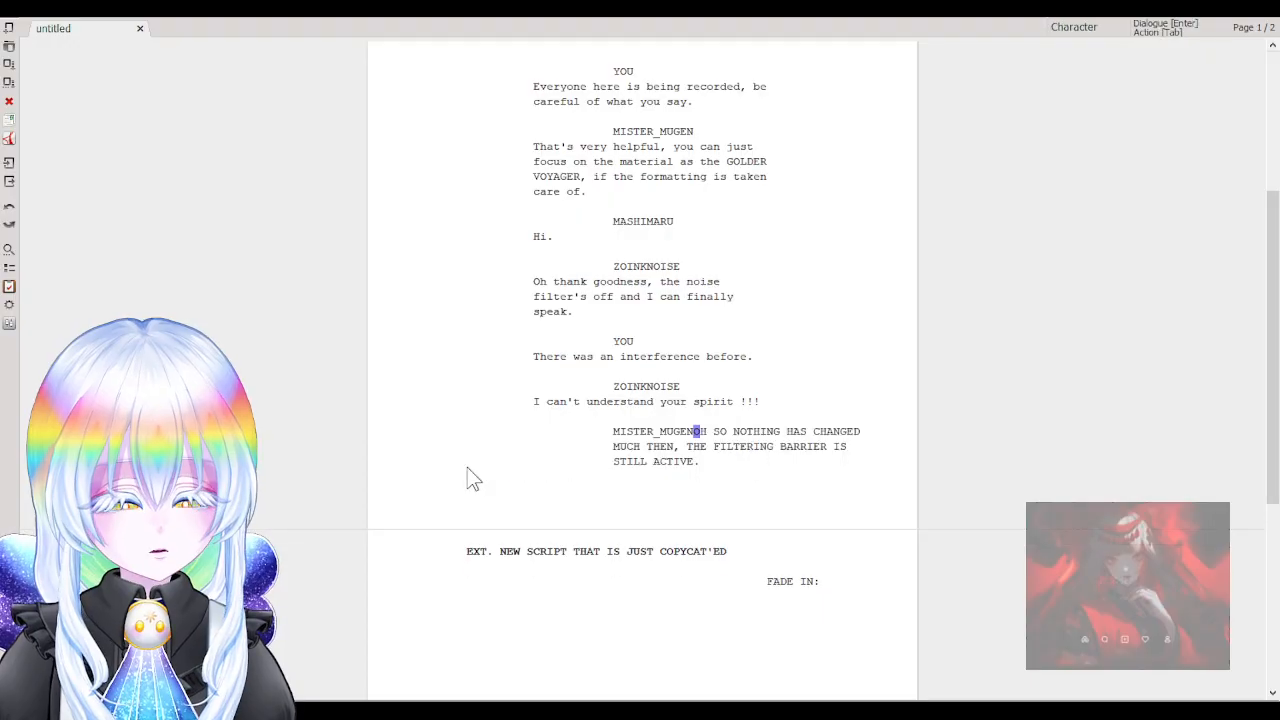
pyautogui.press('Tab')
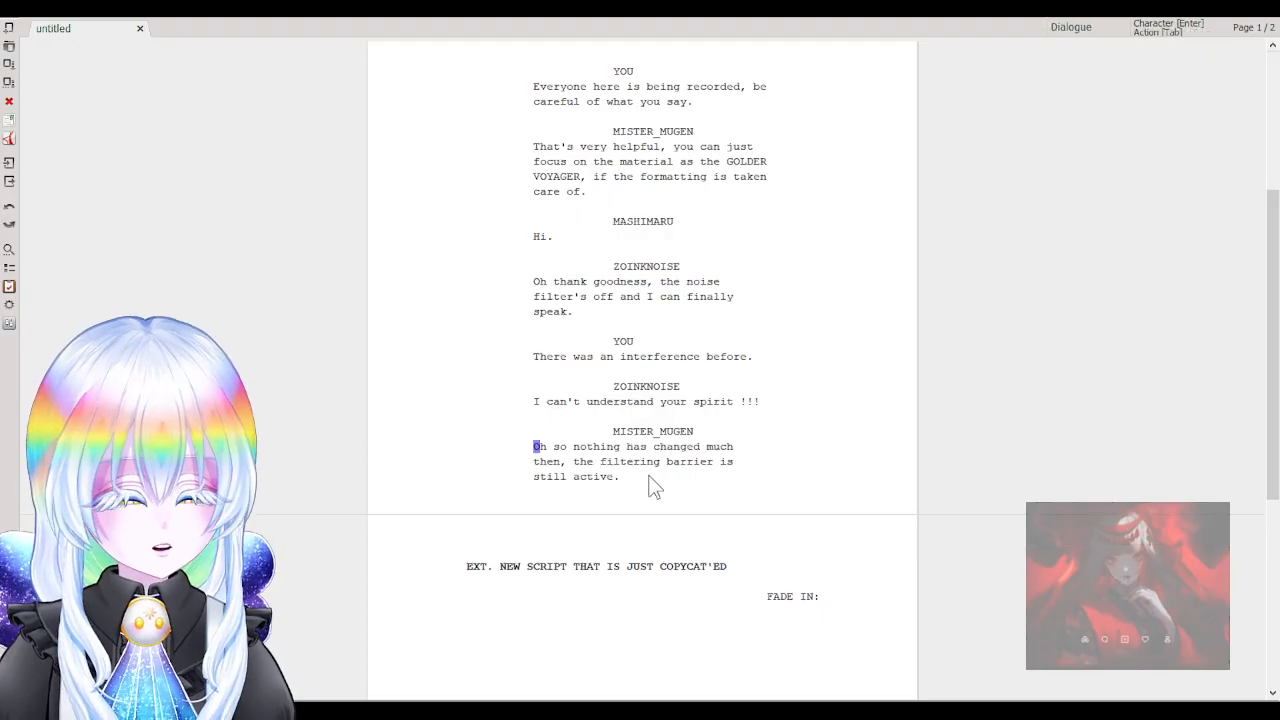
# Insert a comma after "Oh" in MISTER_MUGEN's last dialogue.
pyautogui.click(650, 487)
pyautogui.click(555, 450)
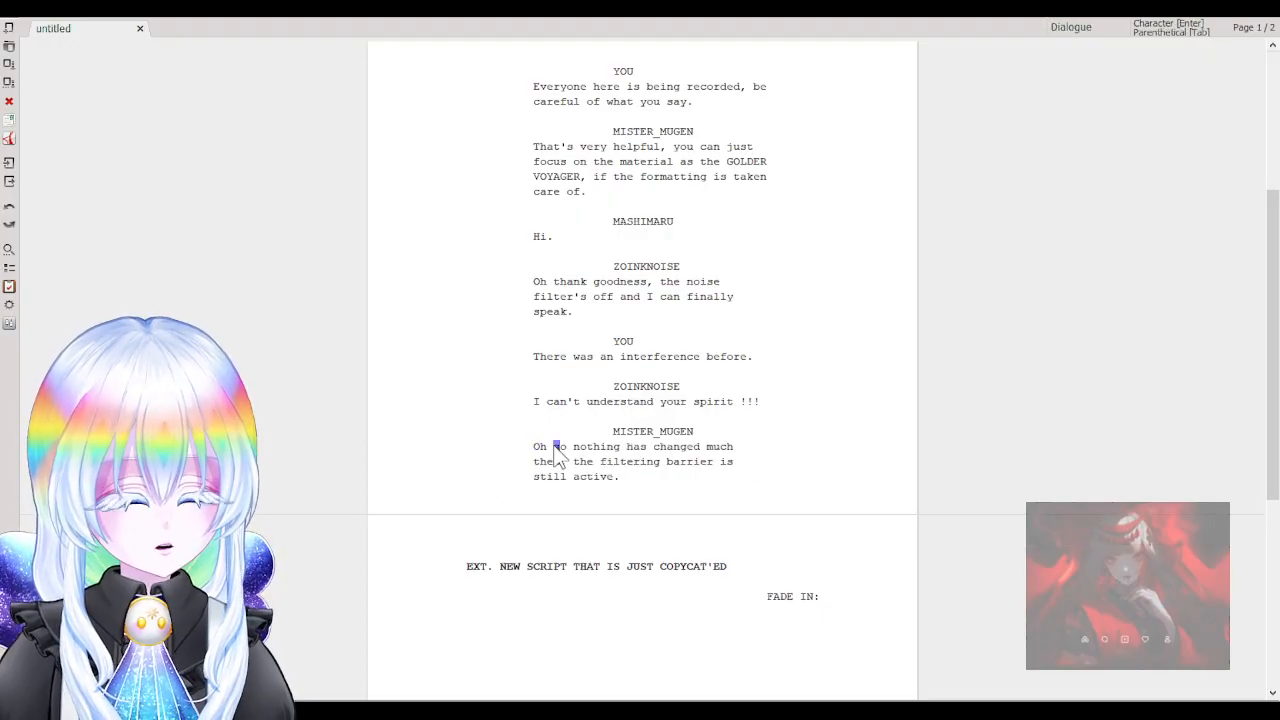
pyautogui.write(',')
# Add a YOU character cue below MISTER_MUGEN's last dialogue, with the dialogue "What is going on.".
pyautogui.click(652, 487)
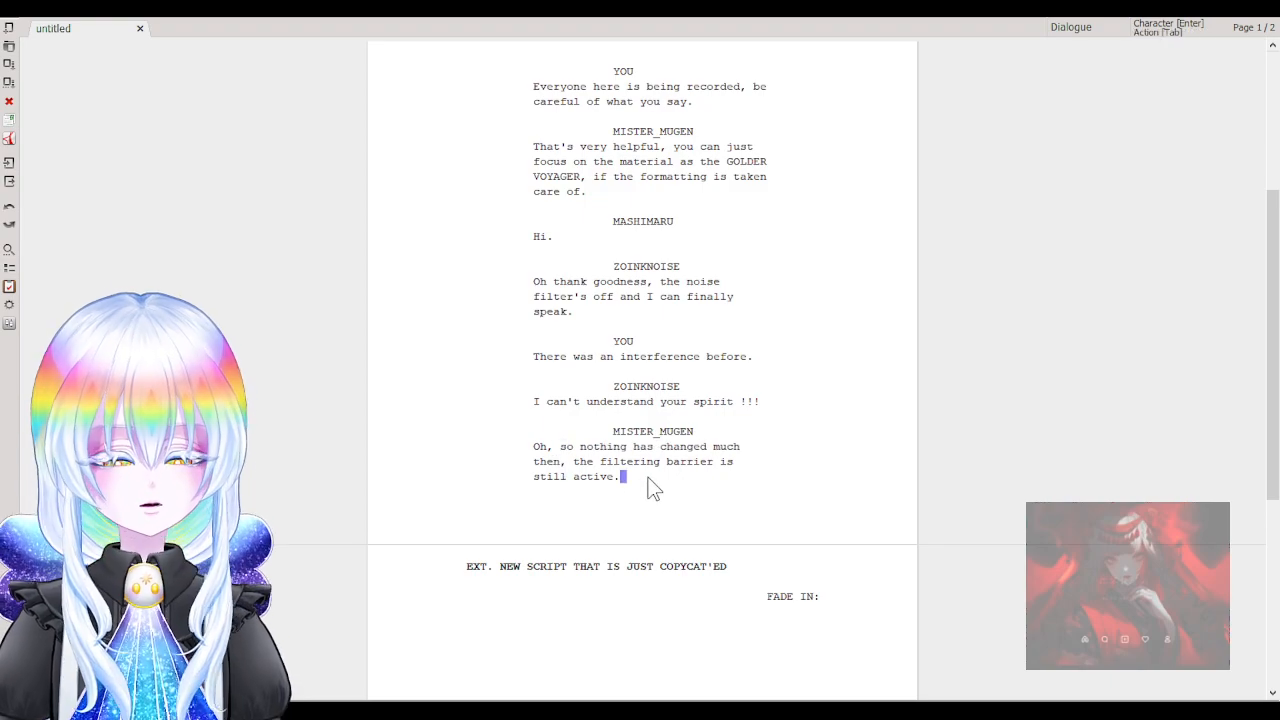
pyautogui.press('Return')
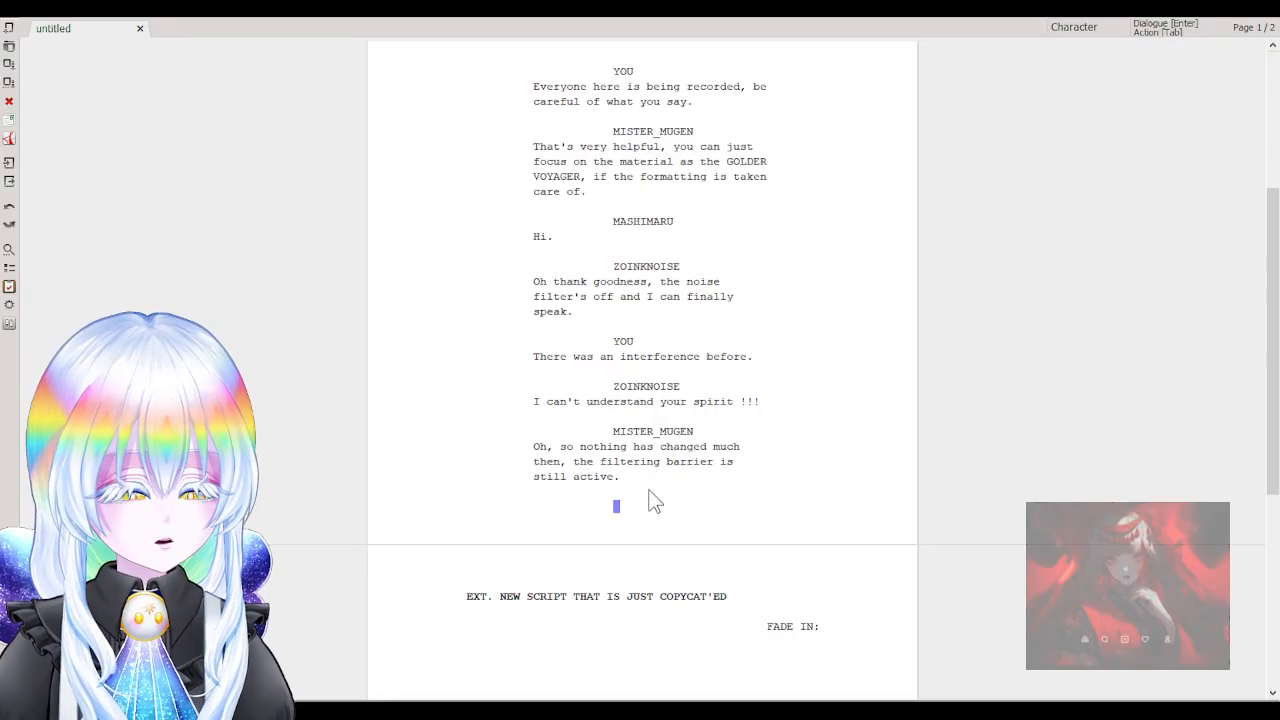
pyautogui.write('you')
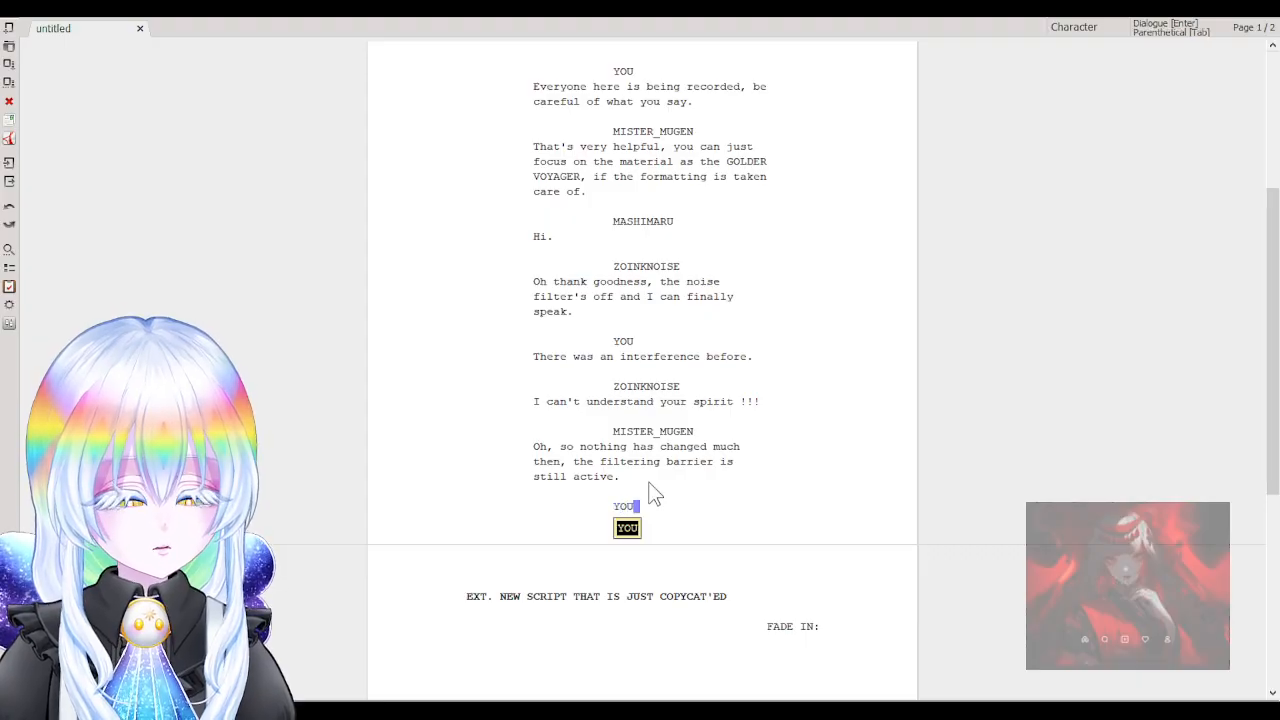
pyautogui.press('Return')
pyautogui.write('What')
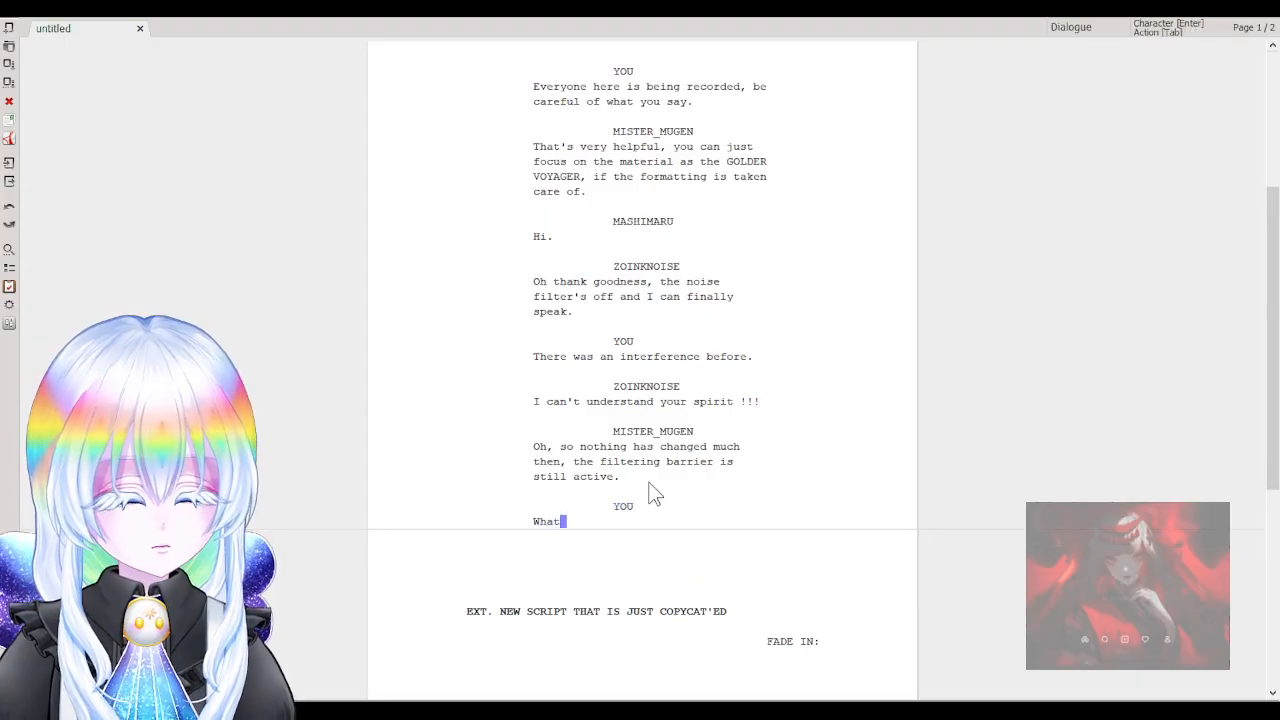
pyautogui.write(' is going on,')
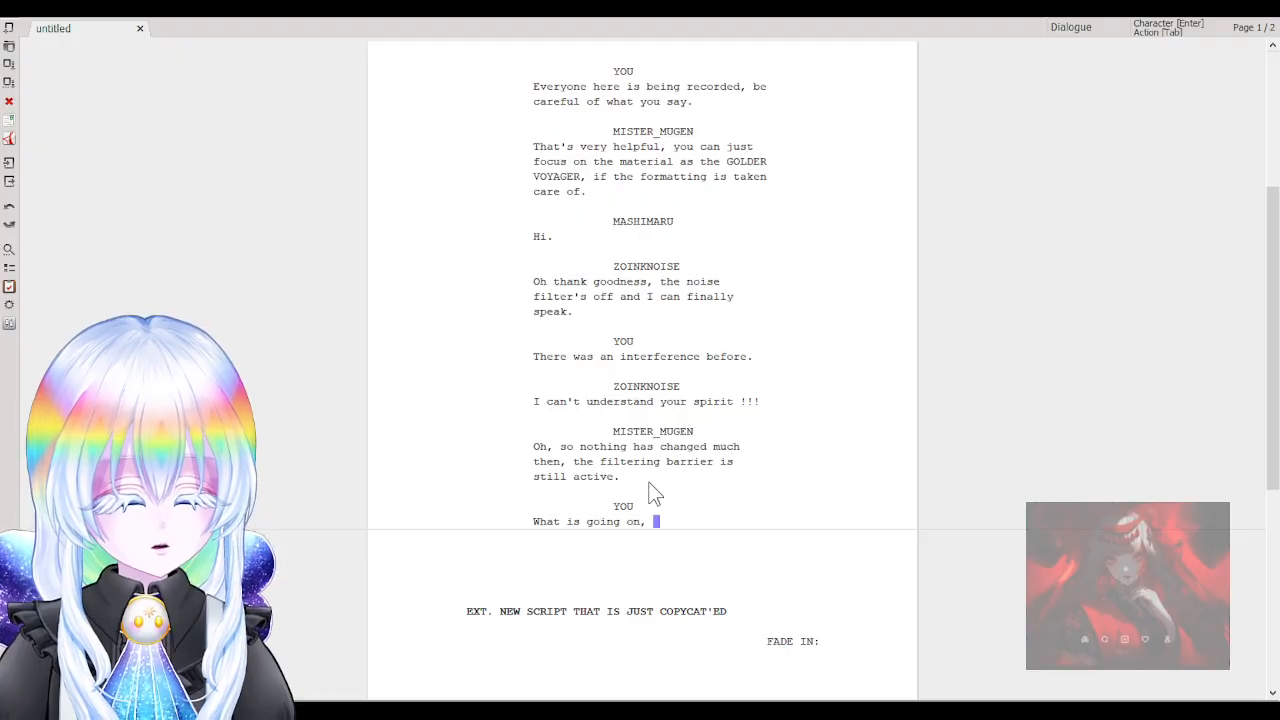
pyautogui.press('BackSpace')
pyautogui.press('BackSpace')
pyautogui.write('.')
pyautogui.press('Return')
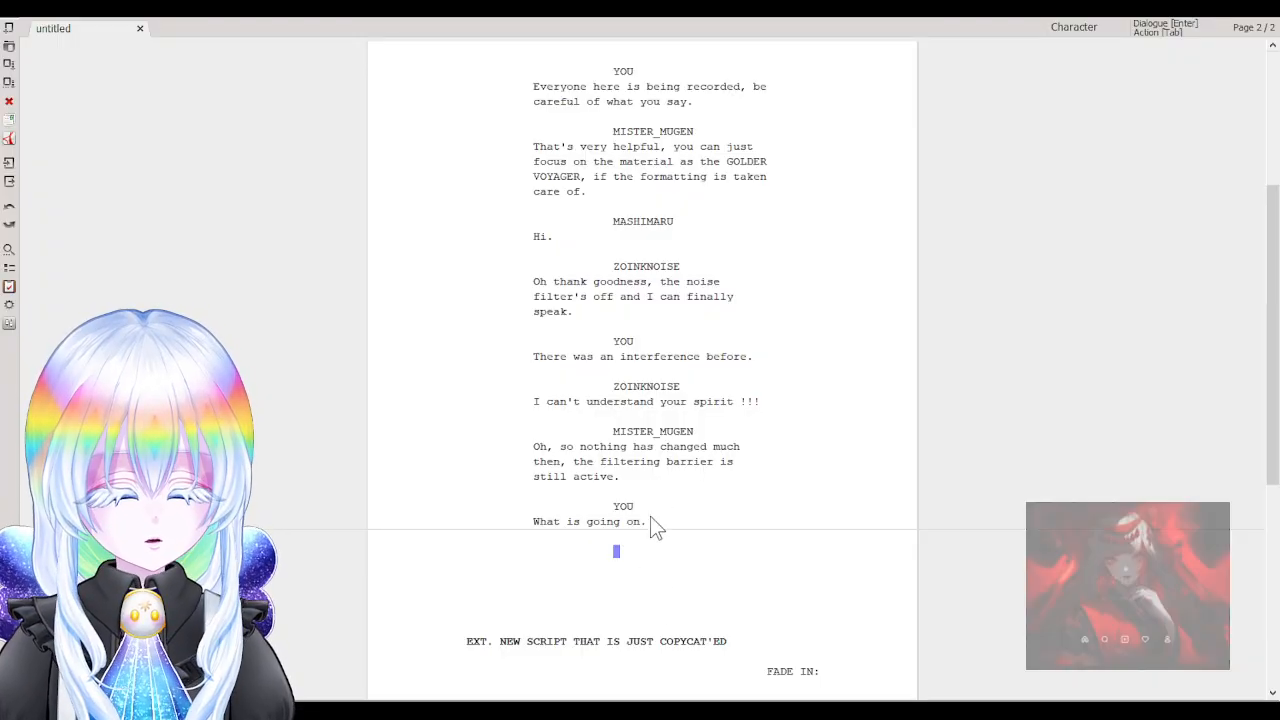
# Remove the final period from YOU's last dialogue and enclose "What is going on" in parentheses.
pyautogui.press('BackSpace')
pyautogui.press('BackSpace')
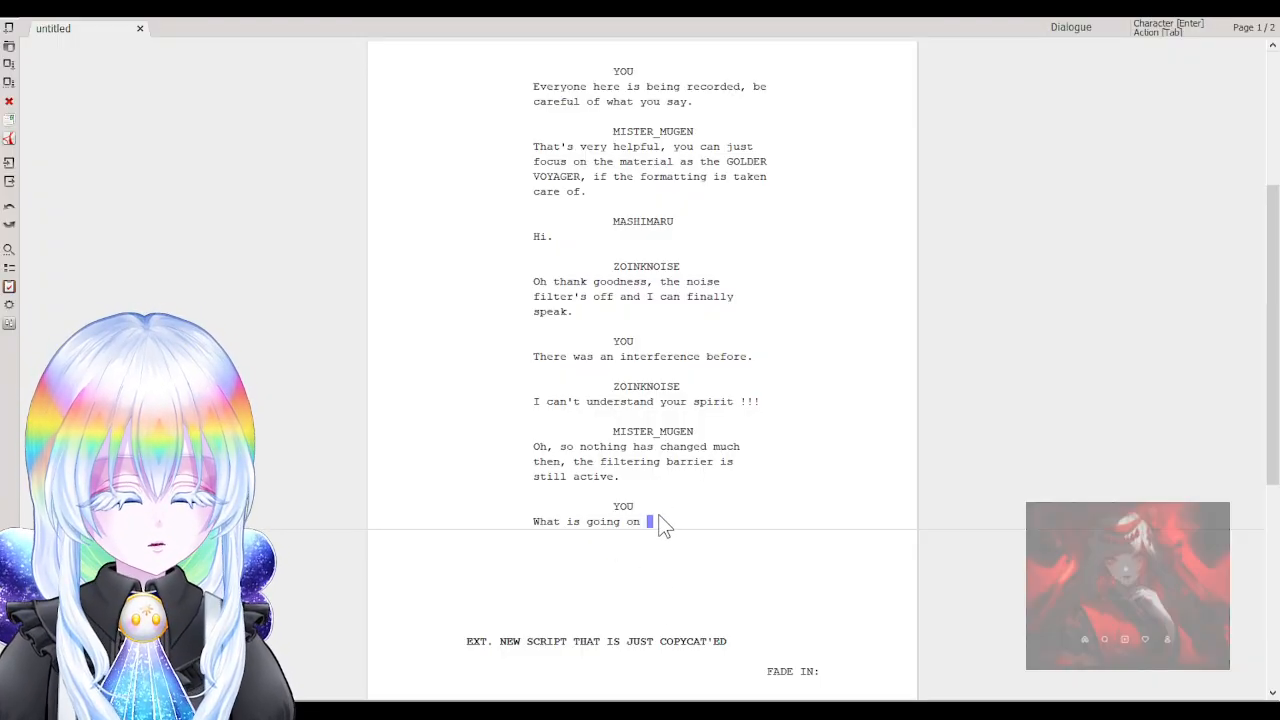
pyautogui.press('BackSpace')
pyautogui.write(')')
pyautogui.press('Left')
pyautogui.press('Left')
pyautogui.press('Left')
pyautogui.press('Left')
pyautogui.press('Left')
pyautogui.press('Left')
pyautogui.press('Left')
pyautogui.press('Left')
pyautogui.press('Left')
pyautogui.press('Left')
pyautogui.press('Left')
pyautogui.press('Left')
pyautogui.press('Left')
pyautogui.press('Left')
pyautogui.press('Left')
pyautogui.press('Left')
pyautogui.press('Left')
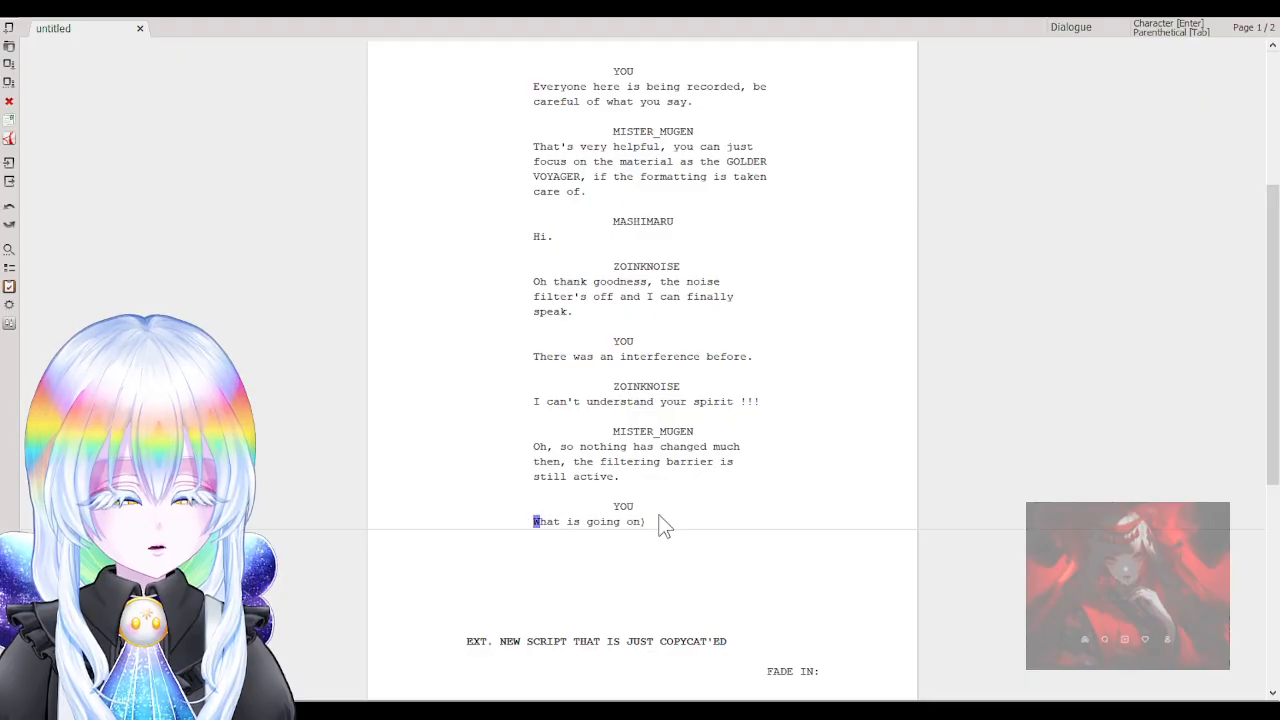
pyautogui.write(')')
pyautogui.press('BackSpace')
pyautogui.write('(')
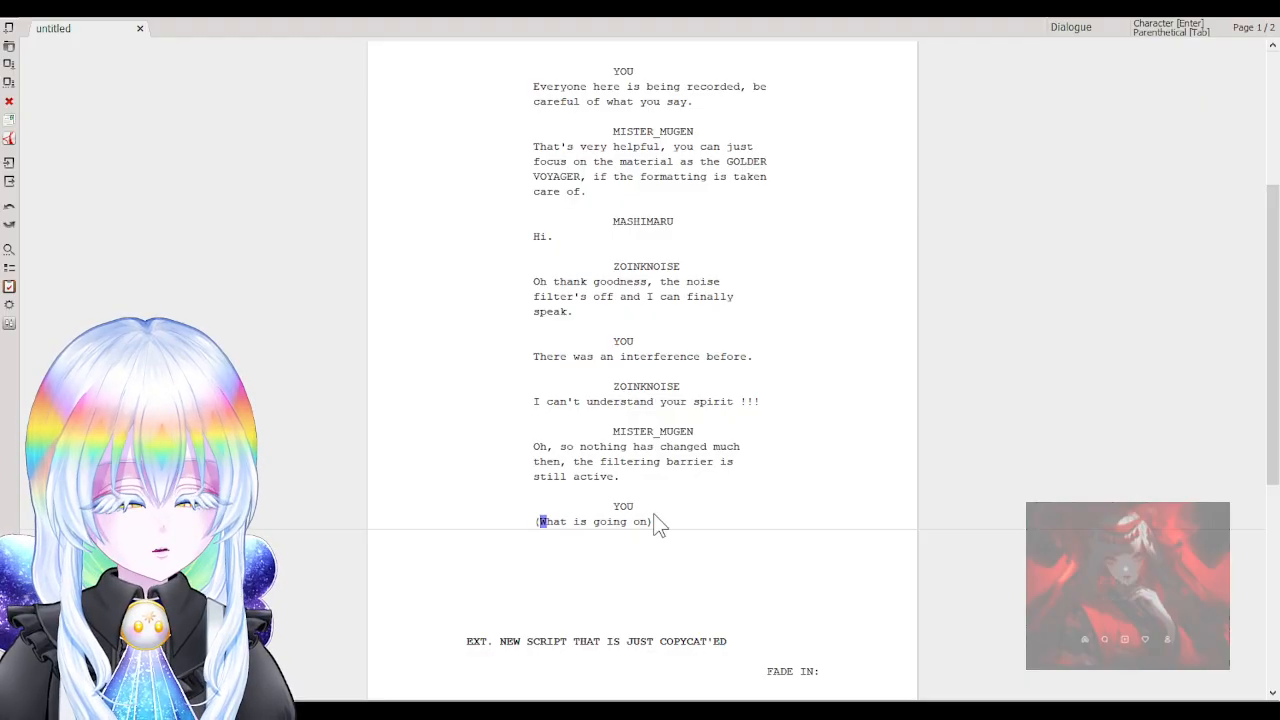
# Insert " .. I need to figure it out" before the closing parenthesis of YOU's last dialogue.
pyautogui.click(646, 530)
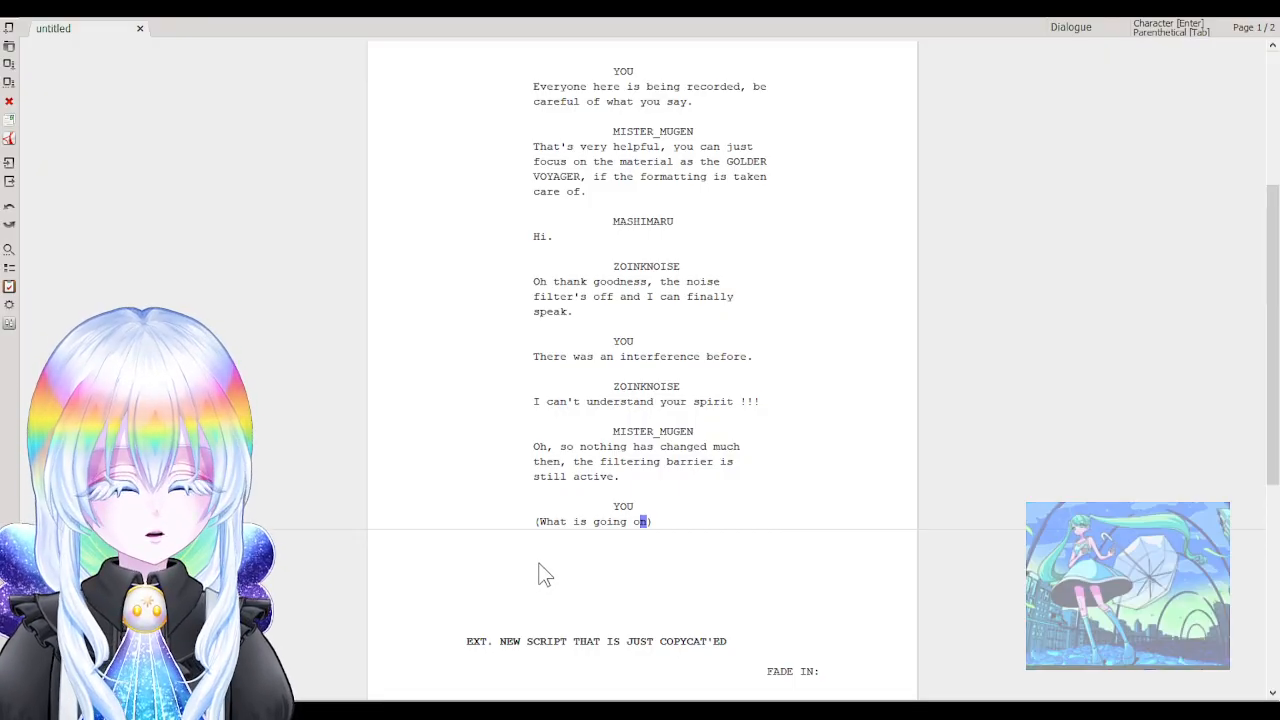
pyautogui.press('Right')
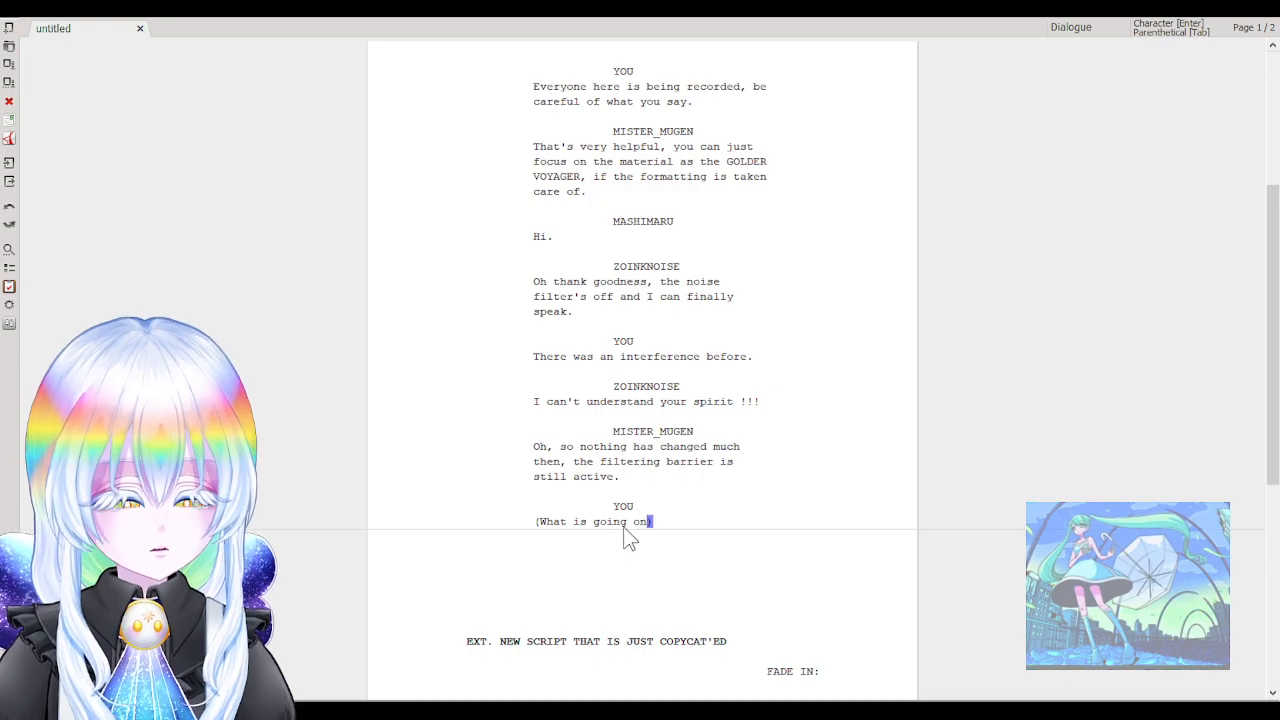
pyautogui.write('.. I need')
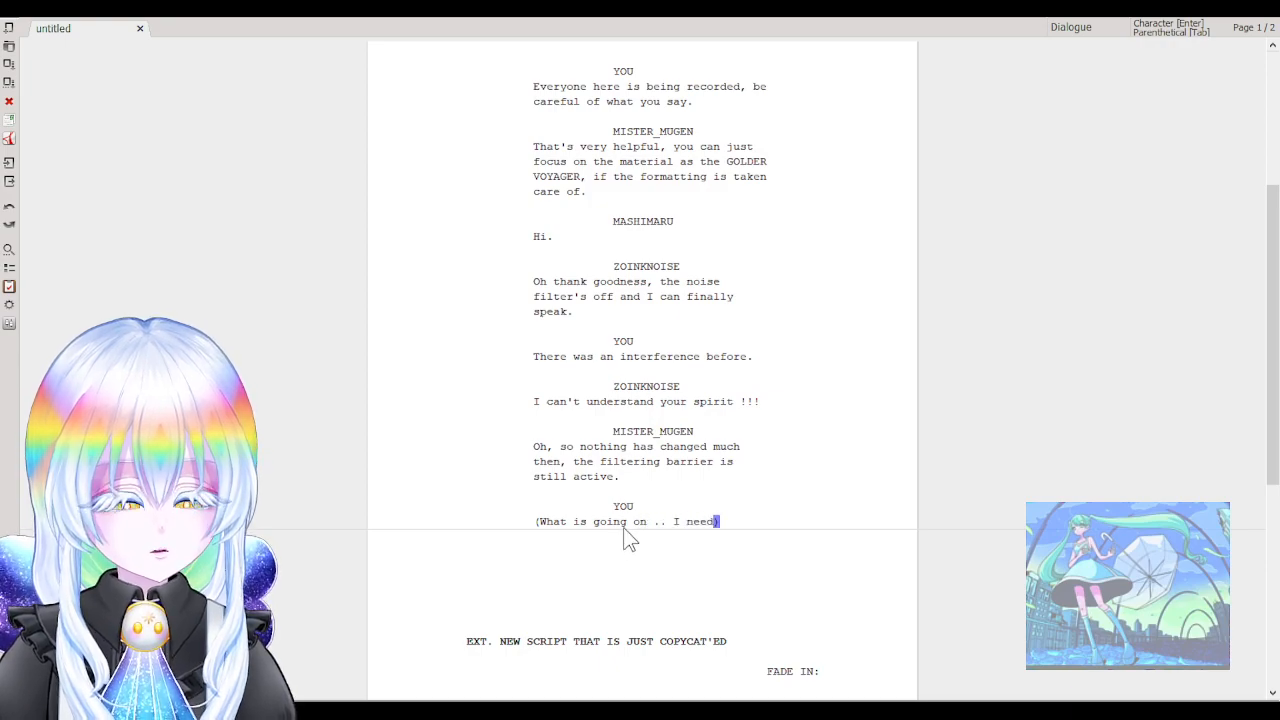
pyautogui.write(' to ')
pyautogui.write('figre')
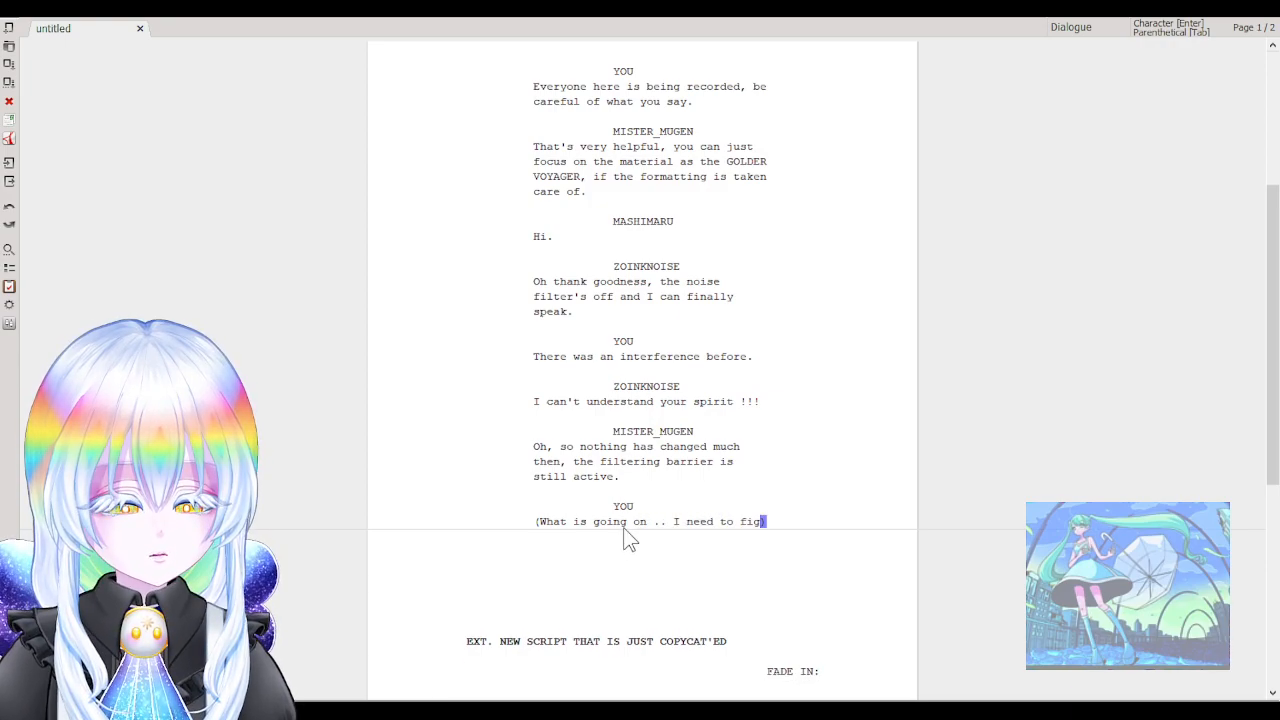
pyautogui.press('BackSpace')
pyautogui.press('BackSpace')
pyautogui.write('ure it')
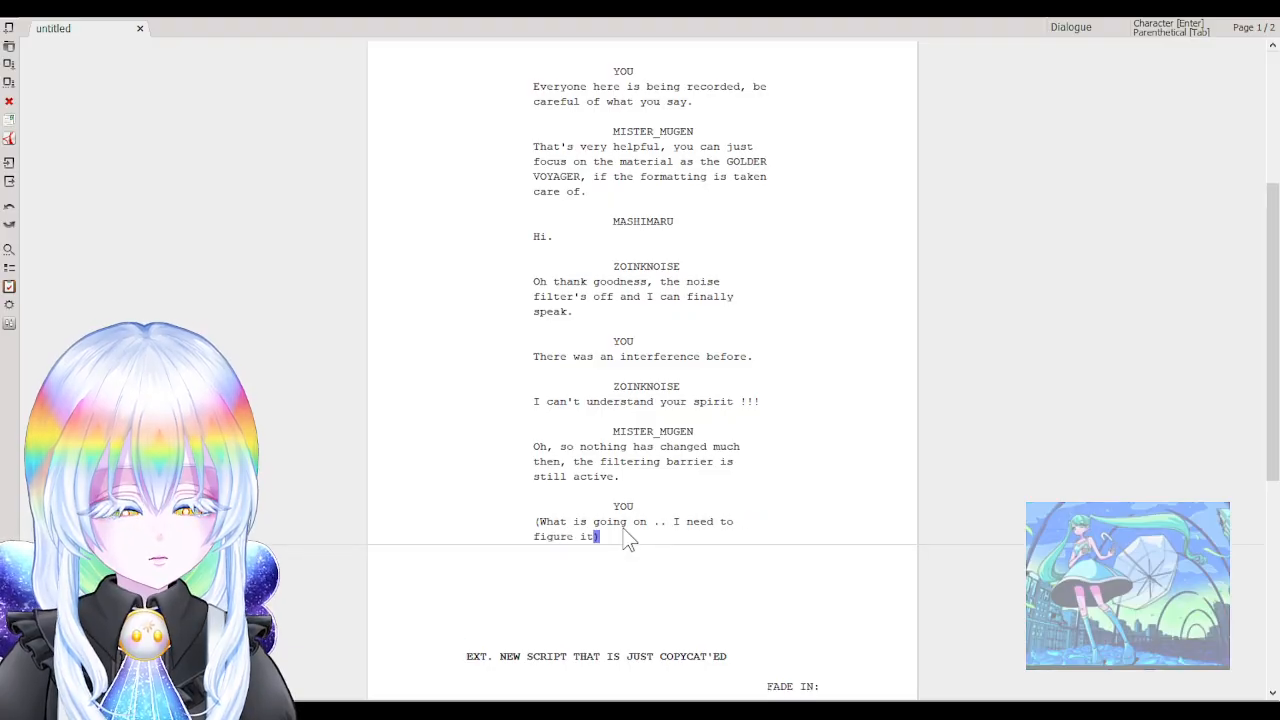
pyautogui.write(' out, my fri')
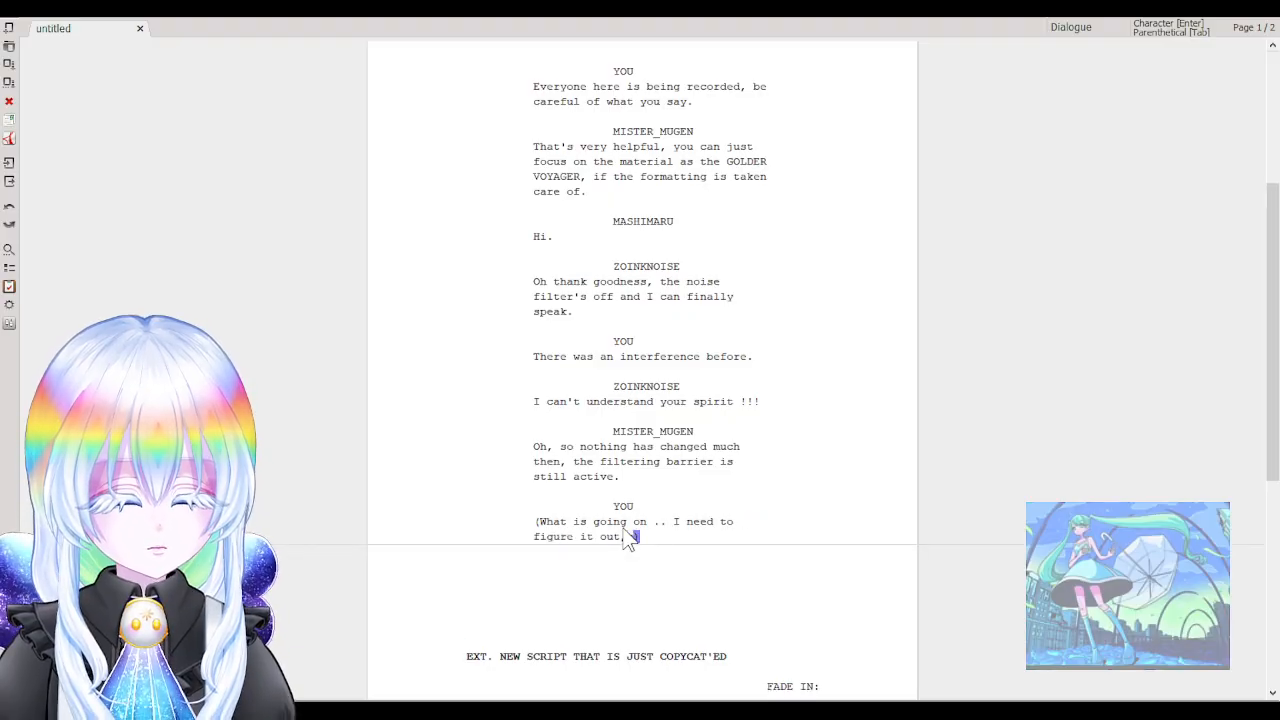
pyautogui.write('ends an')
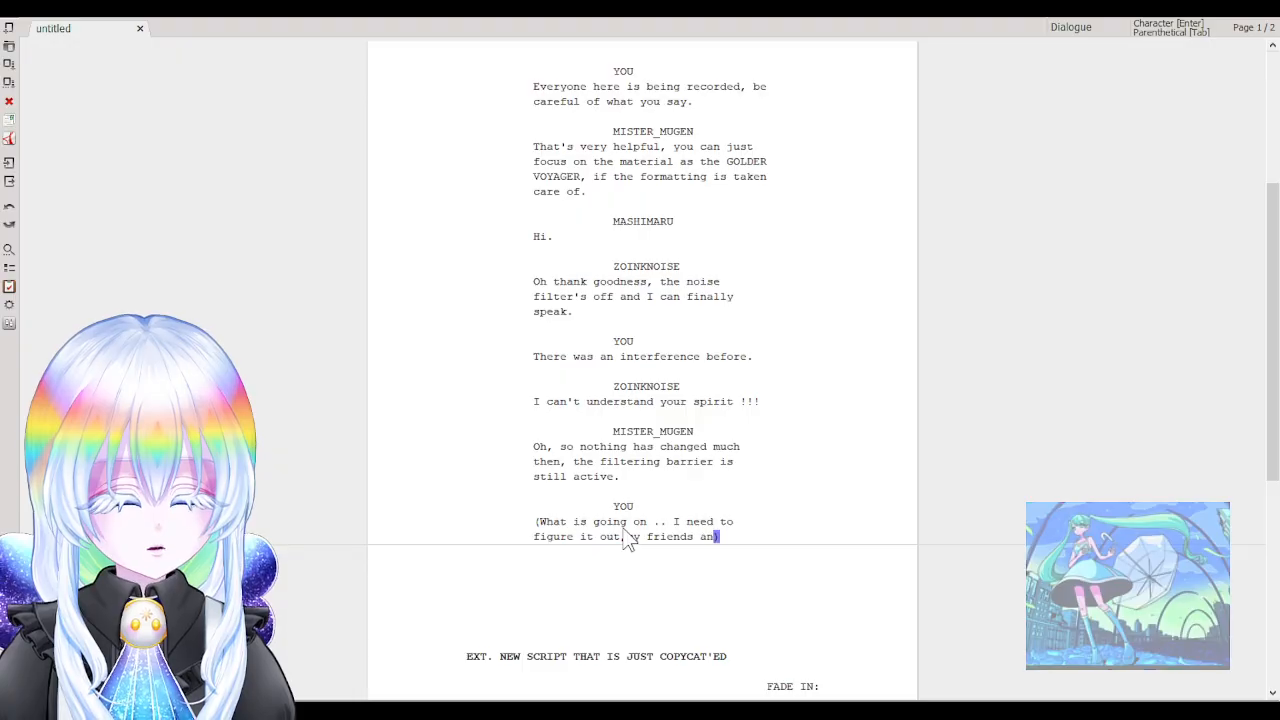
pyautogui.press('BackSpace')
pyautogui.press('BackSpace')
pyautogui.press('BackSpace')
pyautogui.press('BackSpace')
pyautogui.press('BackSpace')
pyautogui.press('BackSpace')
pyautogui.press('BackSpace')
pyautogui.press('BackSpace')
pyautogui.press('BackSpace')
pyautogui.press('BackSpace')
pyautogui.press('BackSpace')
pyautogui.press('BackSpace')
pyautogui.press('BackSpace')
pyautogui.press('BackSpace')
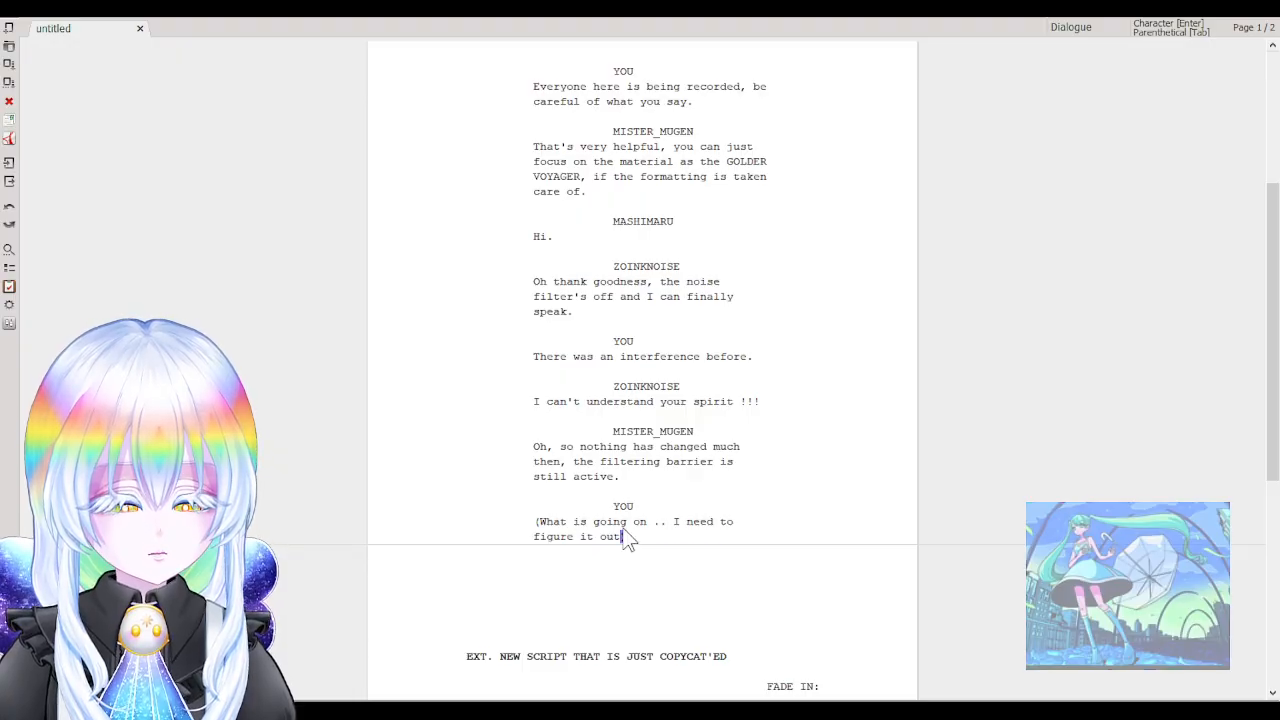
# Insert ", my friends are still out there but the " before the closing parenthesis of YOU's last dialogue.
pyautogui.write(', my friends ')
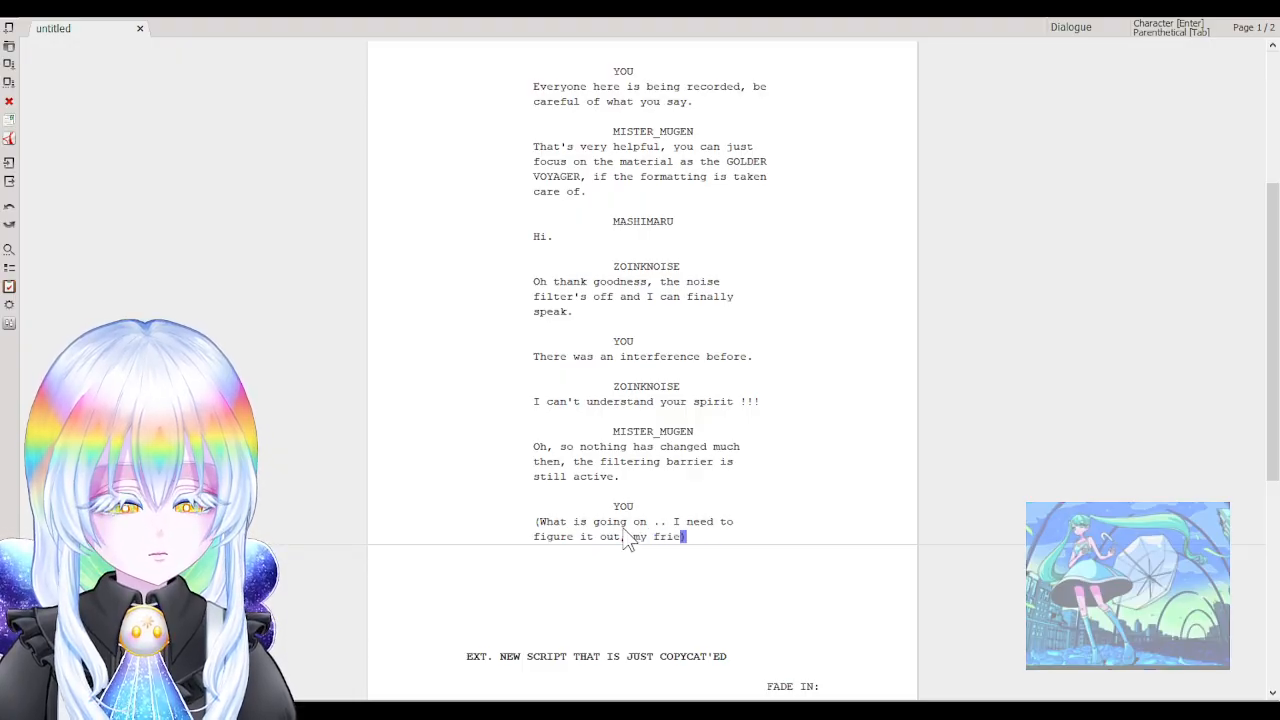
pyautogui.write('are stillwaiti')
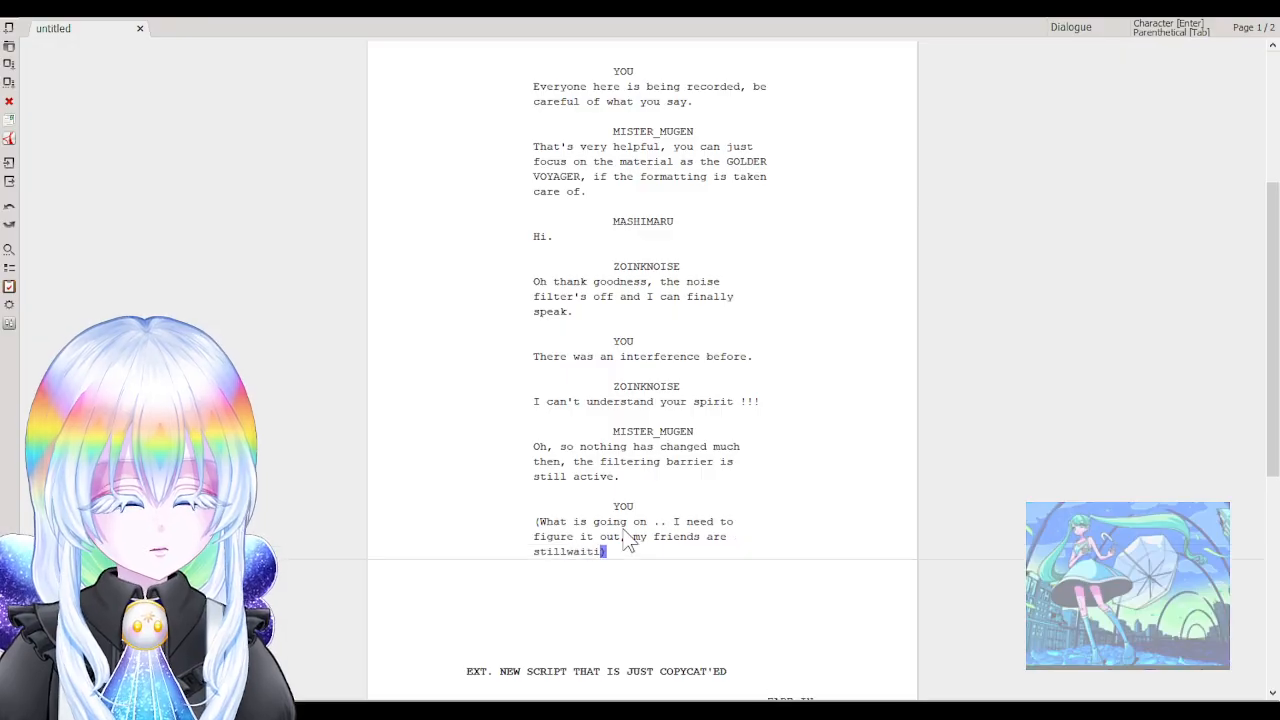
pyautogui.press('BackSpace')
pyautogui.press('BackSpace')
pyautogui.press('BackSpace')
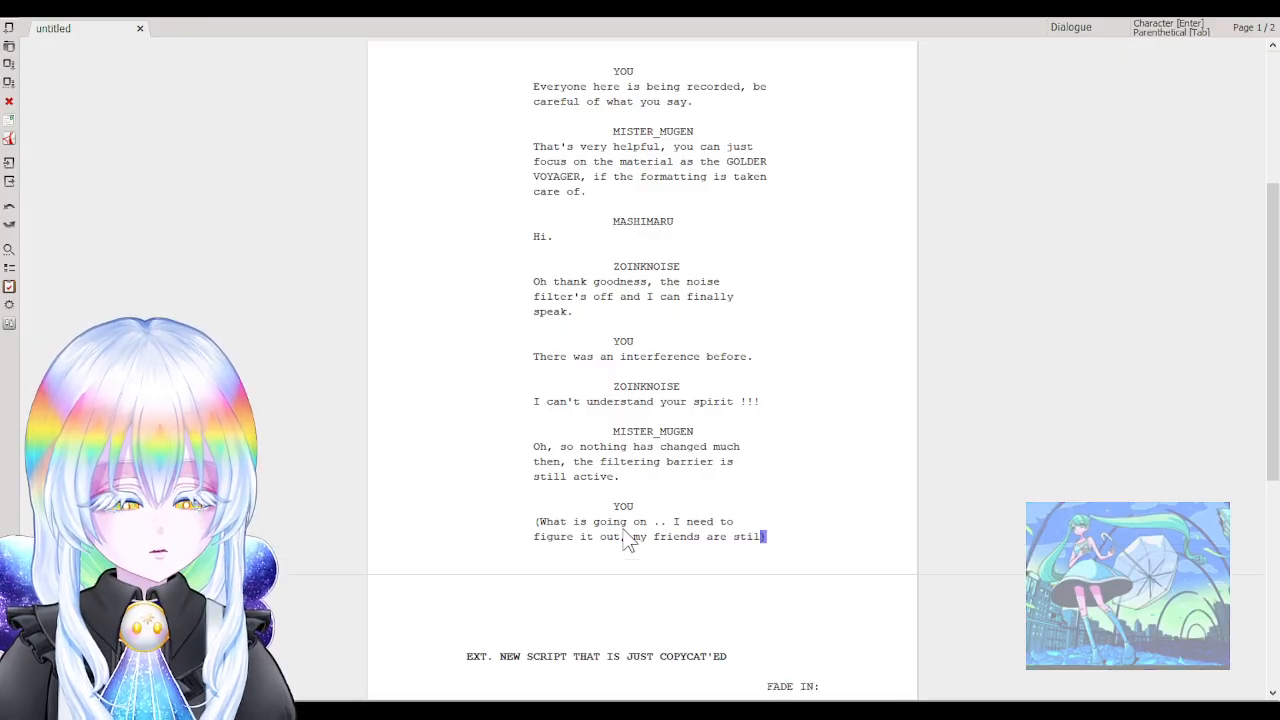
pyautogui.press('BackSpace')
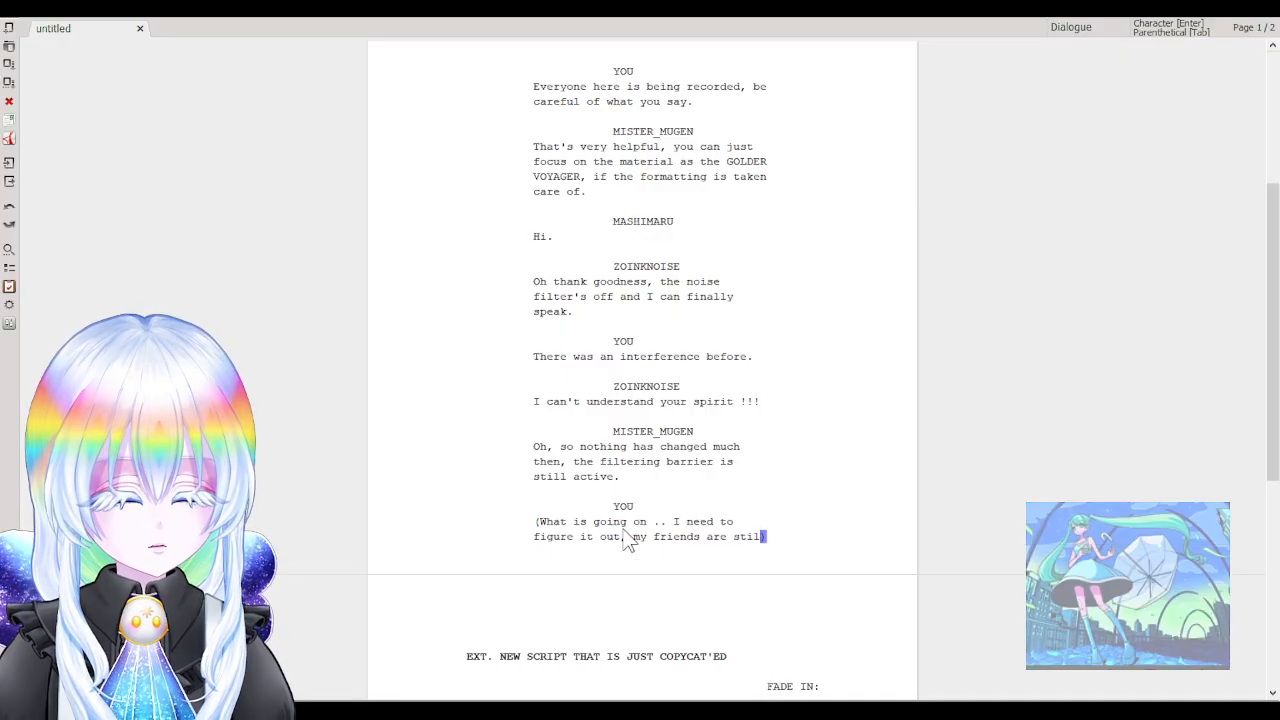
pyautogui.write('l out the')
pyautogui.write('re but the ')
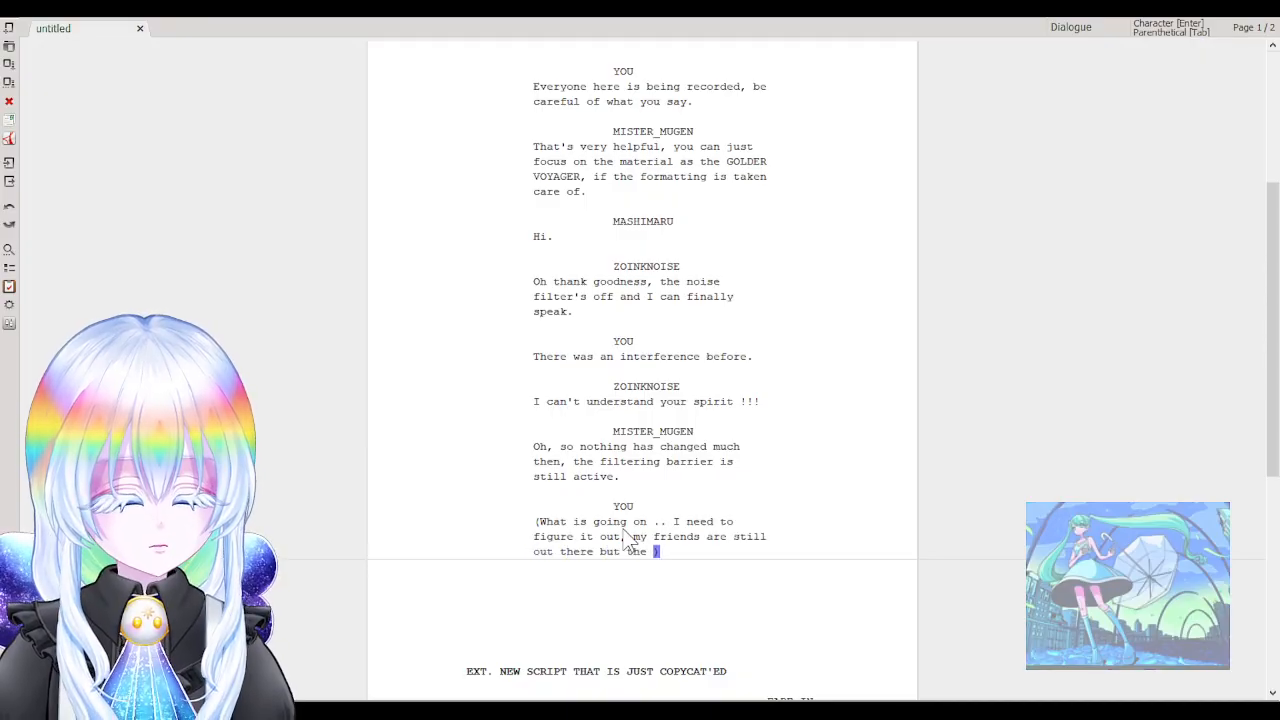
# Continue YOU's last dialogue inside the parentheses with "frequencies are still out of tune ... hmmm.".
pyautogui.write('rad')
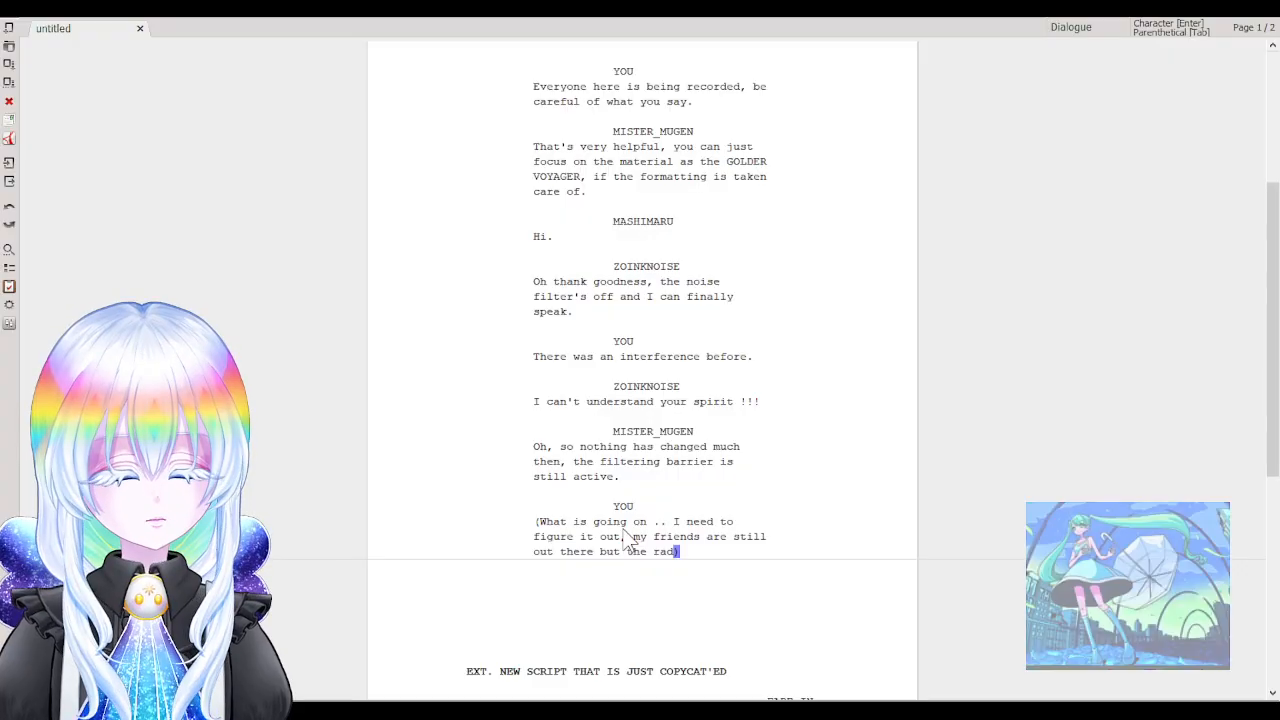
pyautogui.press('BackSpace')
pyautogui.press('BackSpace')
pyautogui.press('BackSpace')
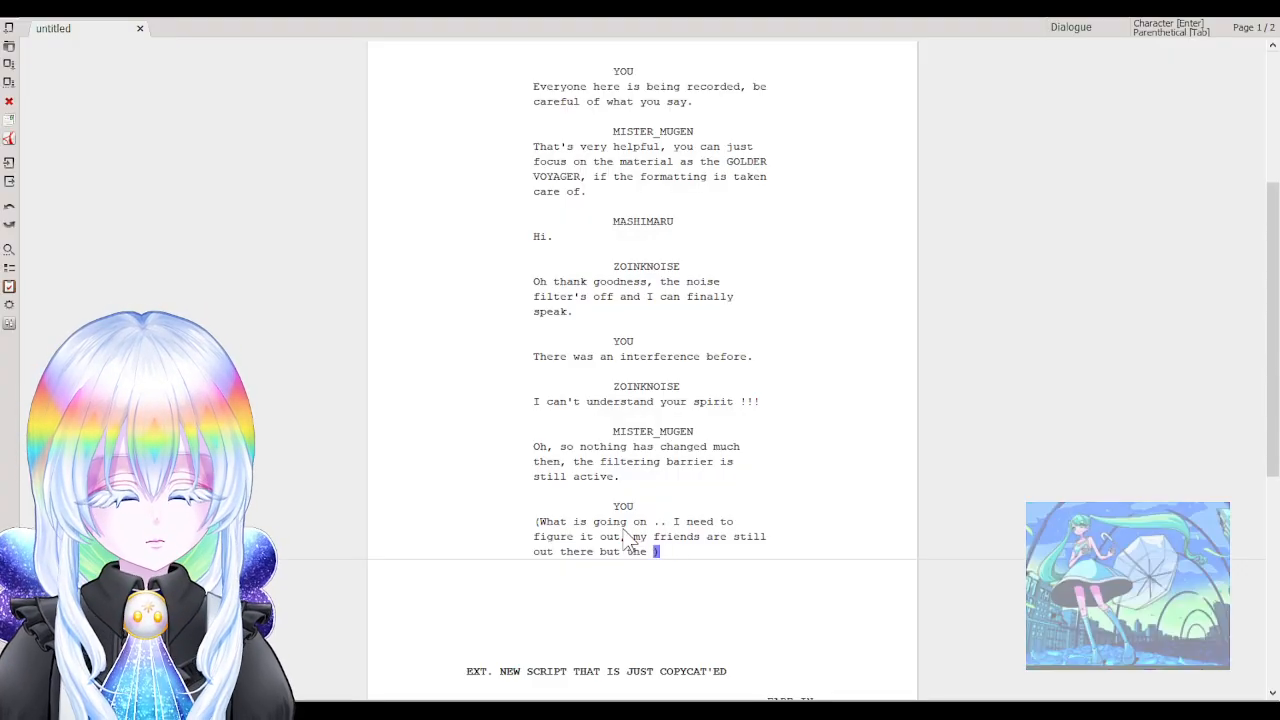
pyautogui.write('frequencies ')
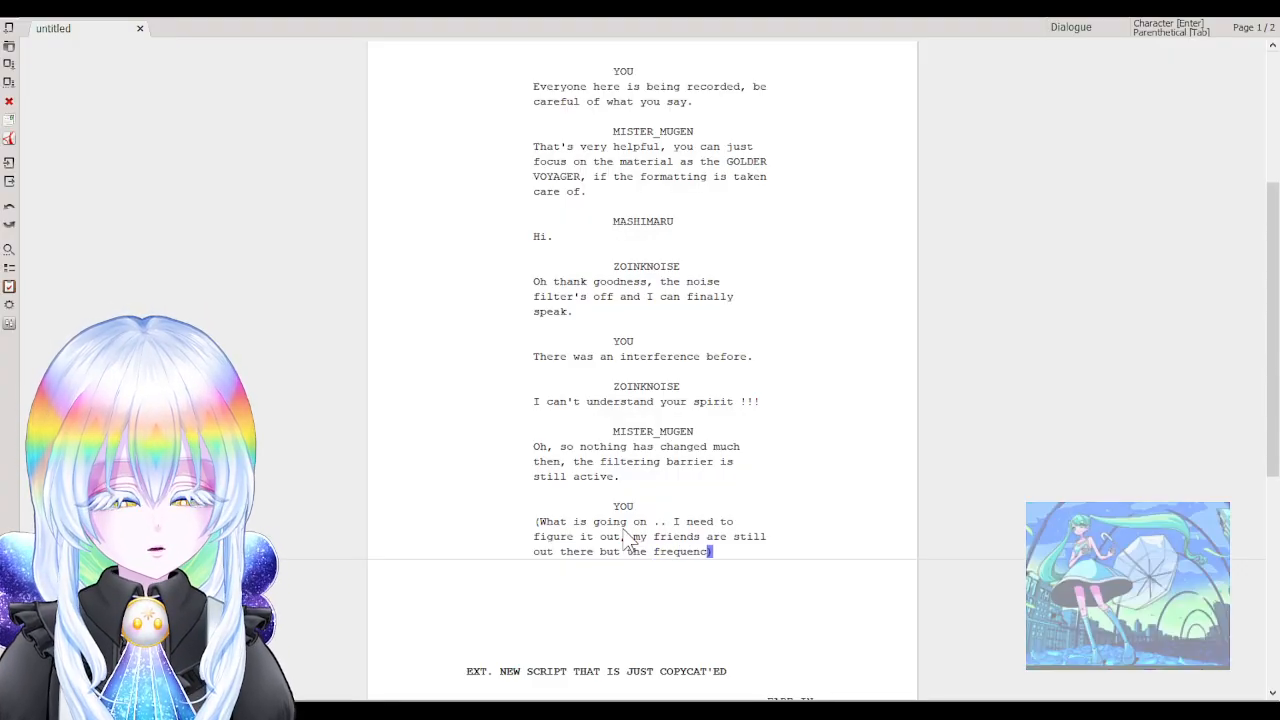
pyautogui.write('are still out of')
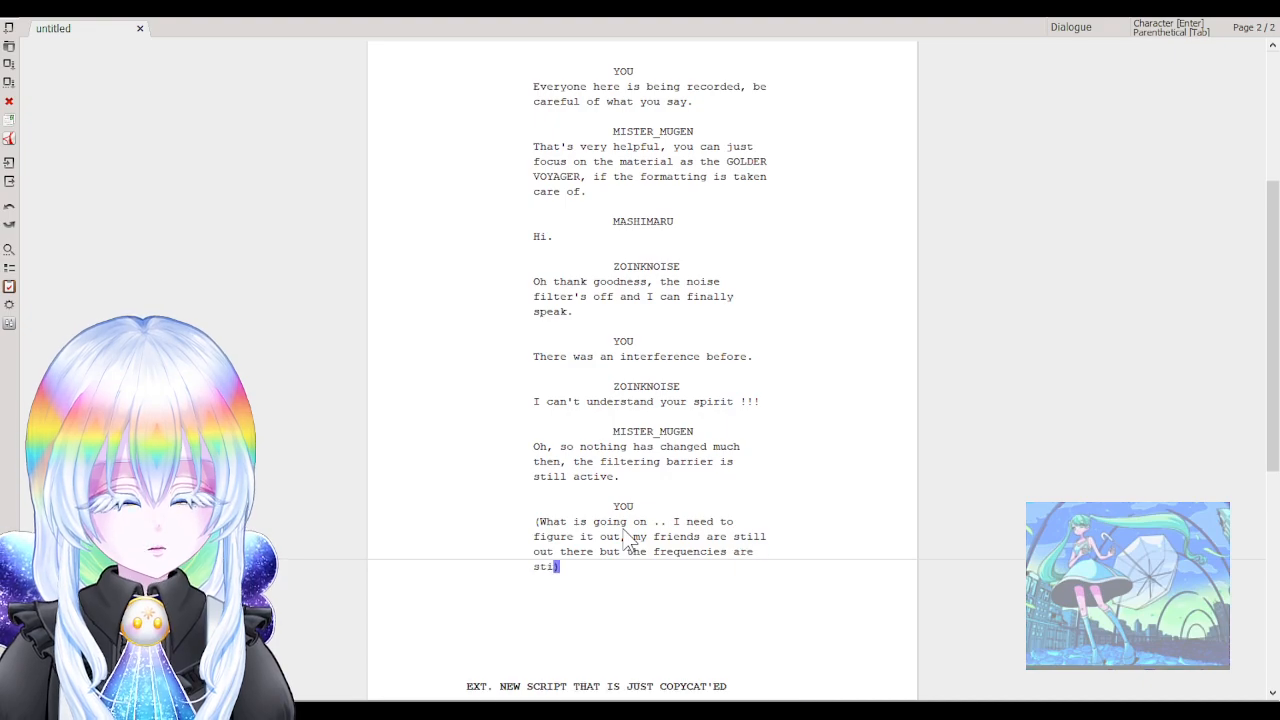
pyautogui.write('... hmmm')
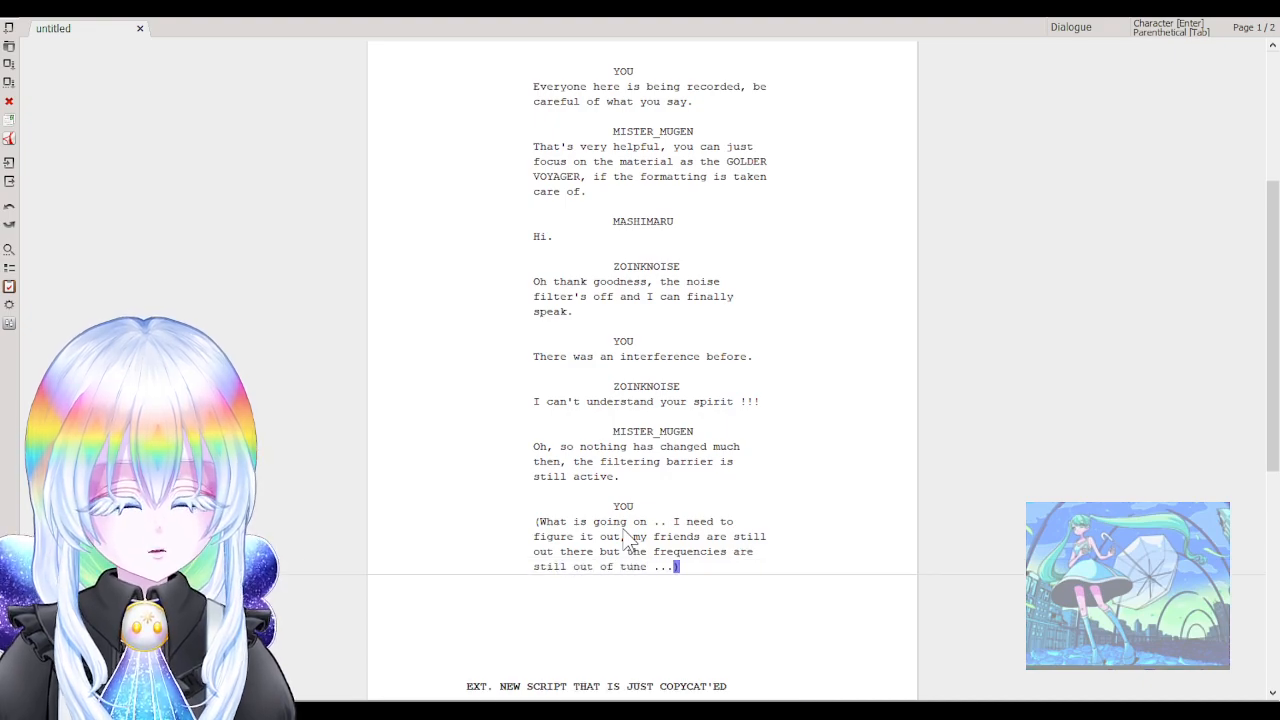
pyautogui.write('.')
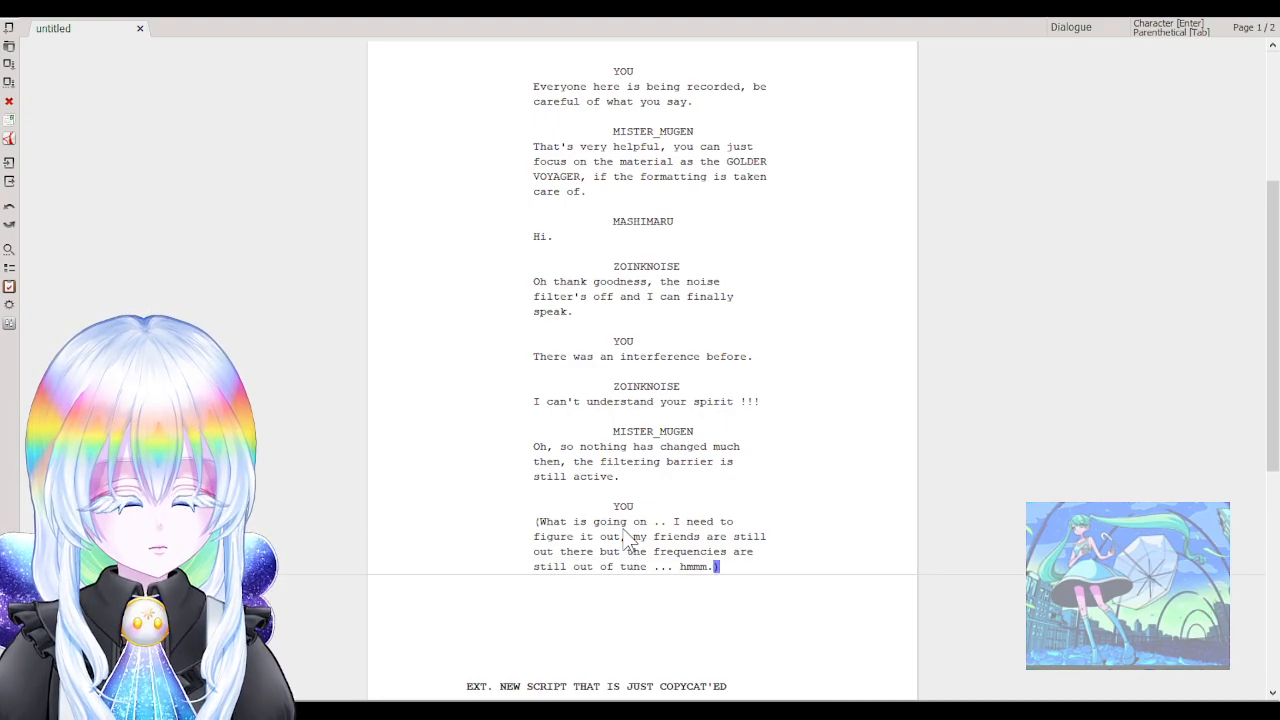
# Start an empty character cue below YOU's parenthesised dialogue.
pyautogui.press('Return')
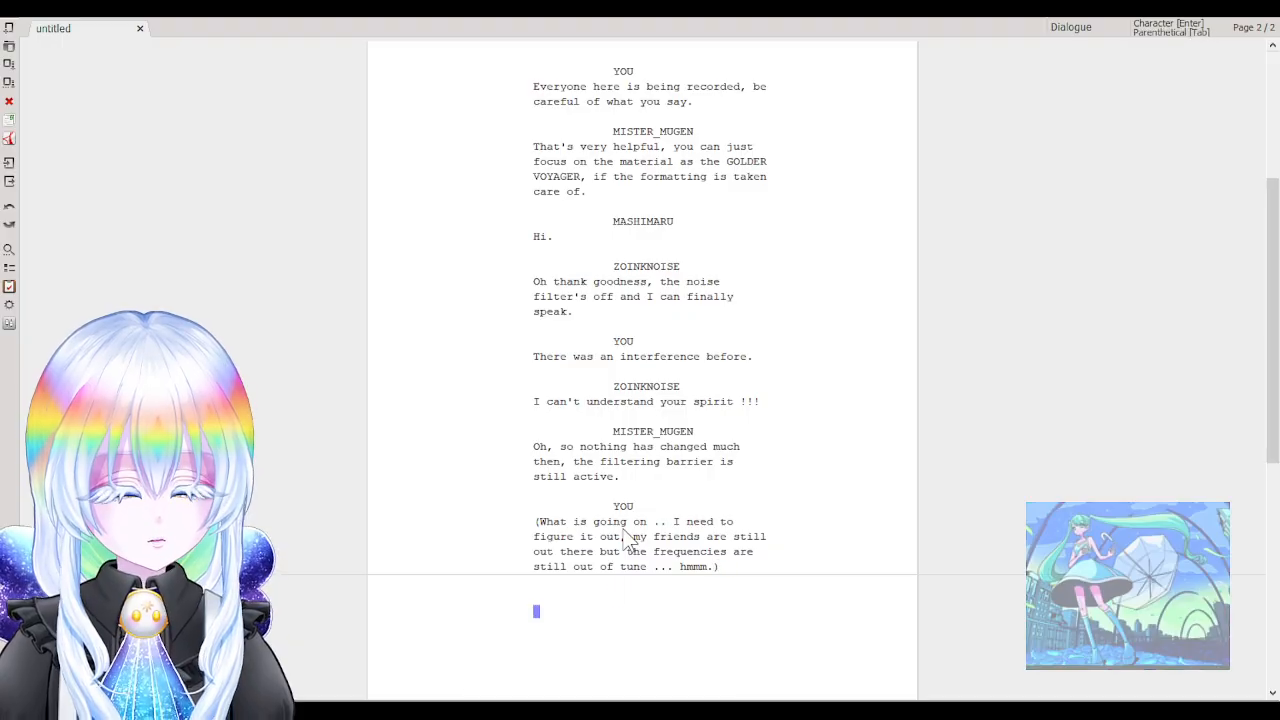
pyautogui.write('You')
pyautogui.press('BackSpace')
pyautogui.press('BackSpace')
pyautogui.press('BackSpace')
pyautogui.press('BackSpace')
pyautogui.press('Return')
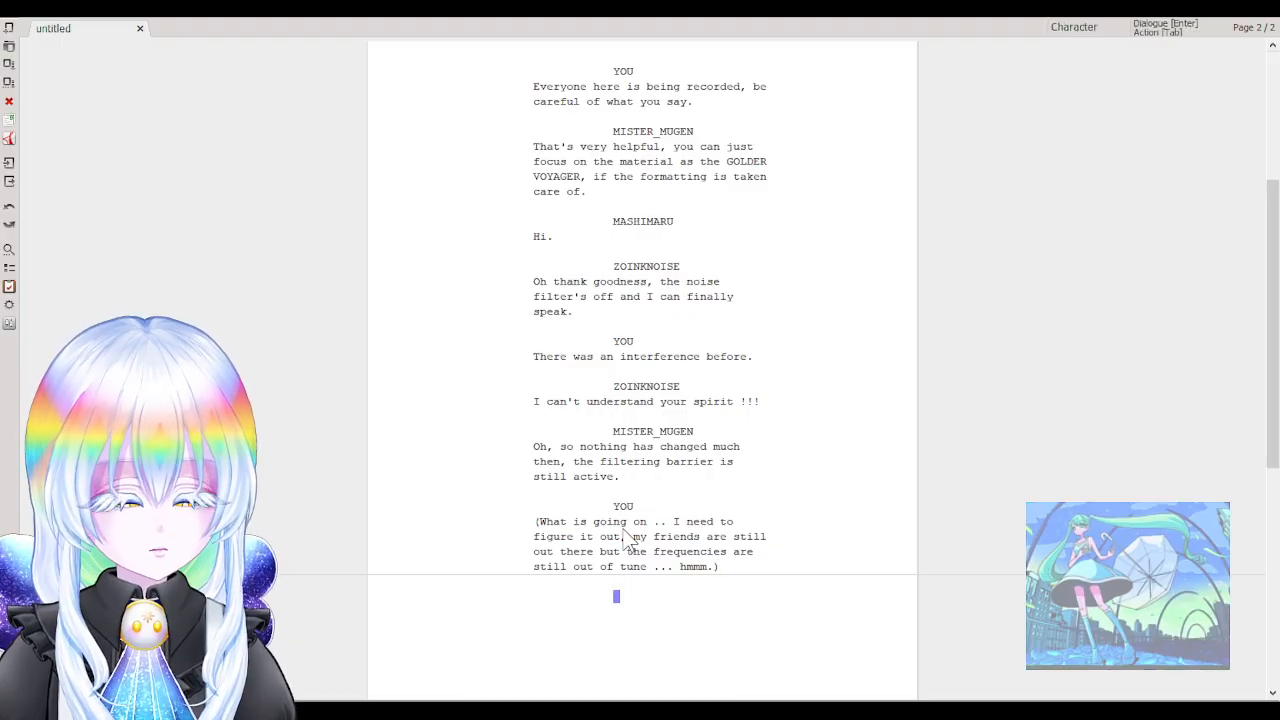
pyautogui.scroll(5, 686, 323)
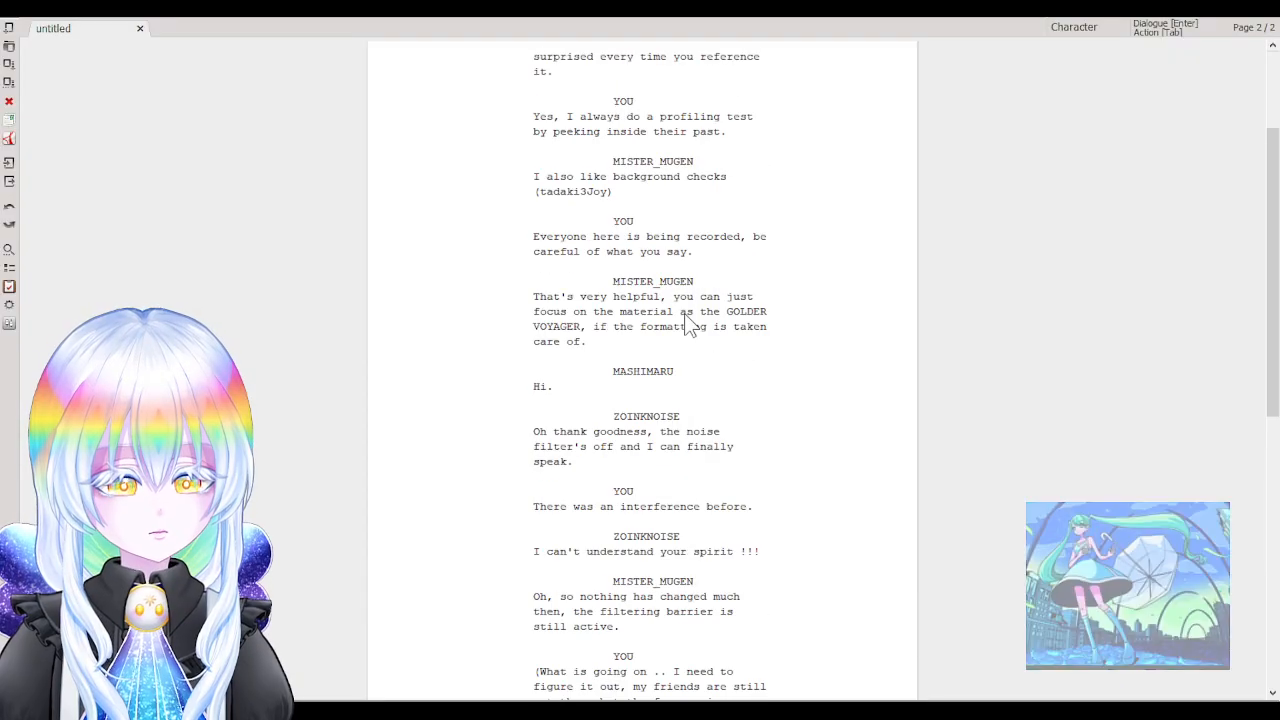
# Turn the empty character line below YOU's last dialogue into an action line reading "Enjo then stands up from the chair".
pyautogui.scroll(-4, 686, 323)
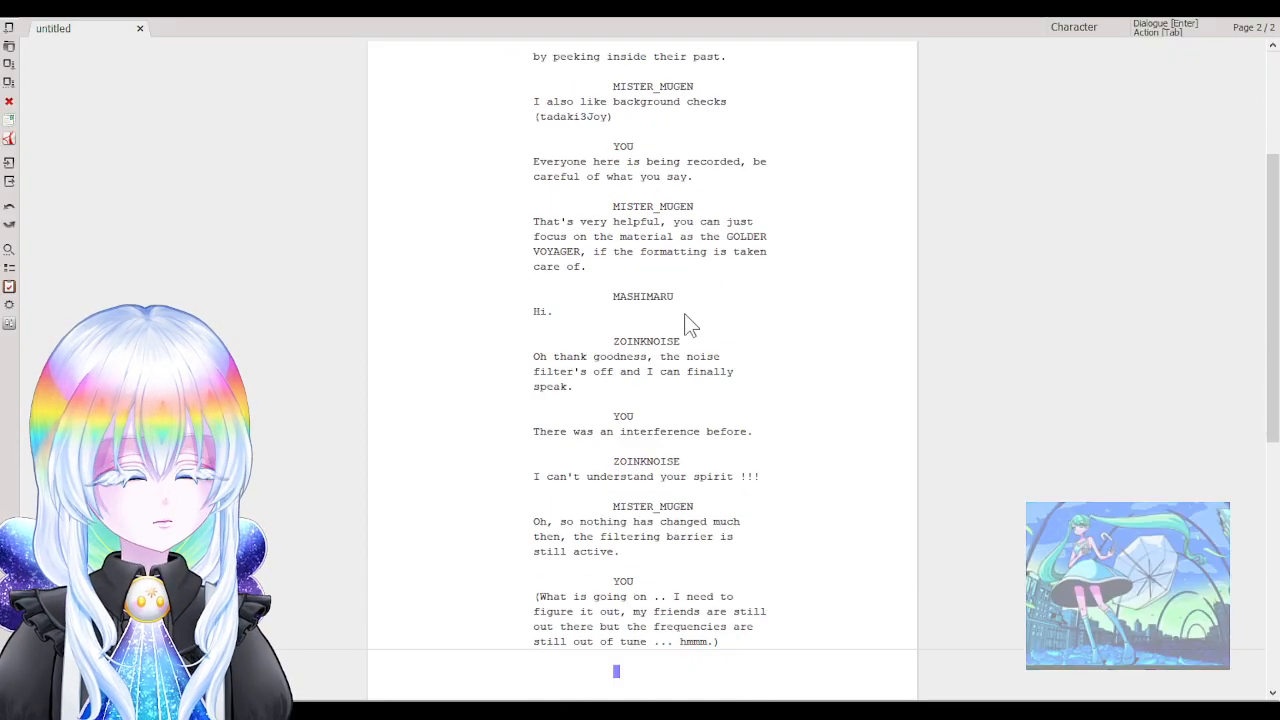
pyautogui.press('Tab')
pyautogui.write('Enjo then ')
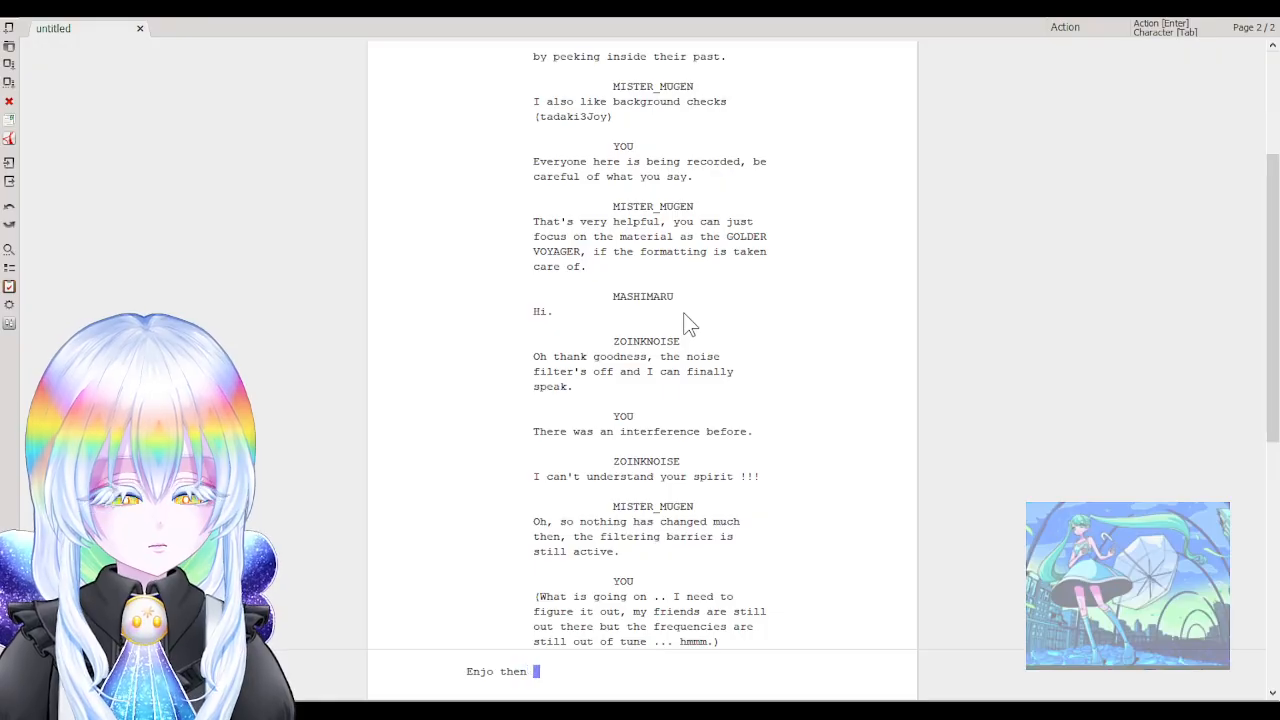
pyautogui.write('stand')
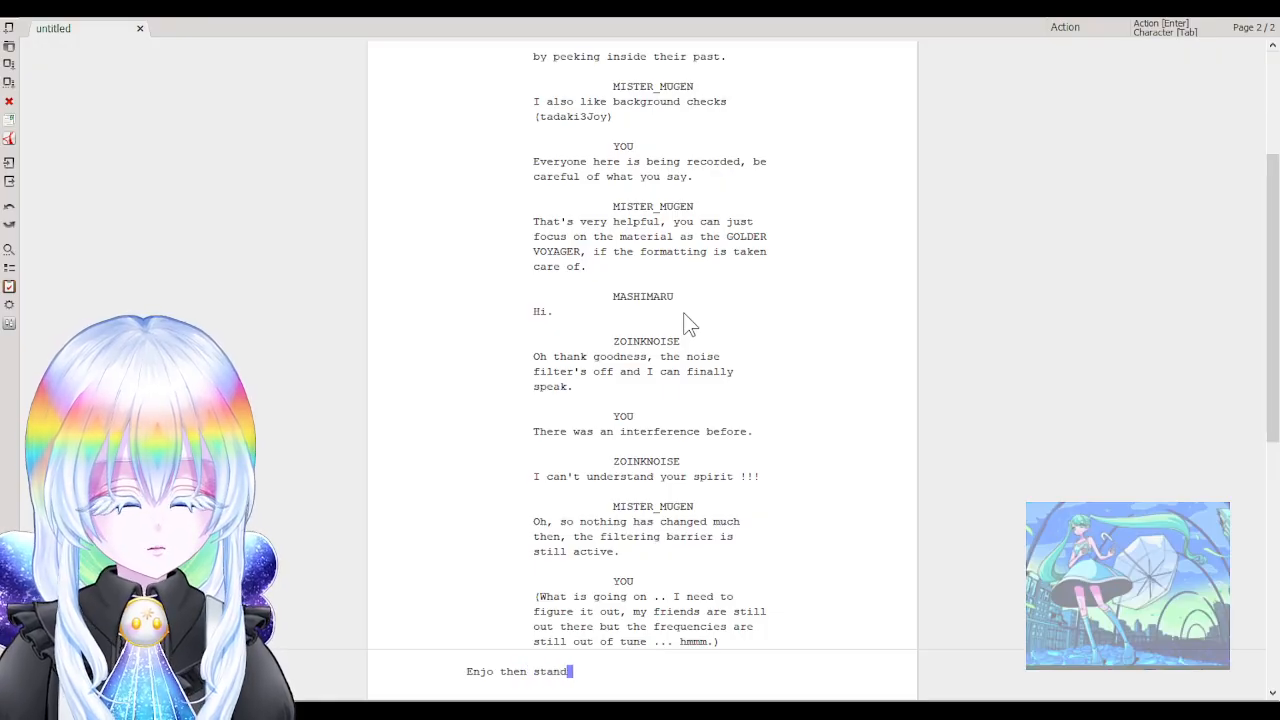
pyautogui.write('s up from the s')
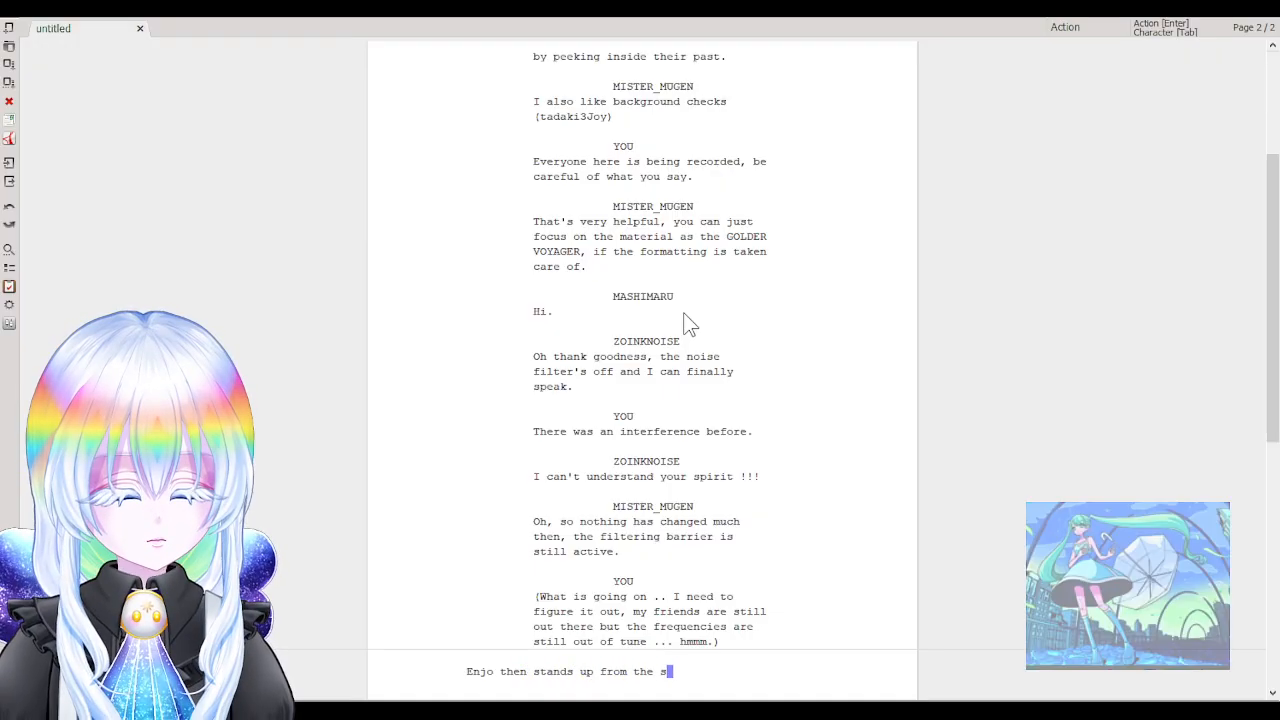
pyautogui.press('BackSpace')
pyautogui.write('chair,')
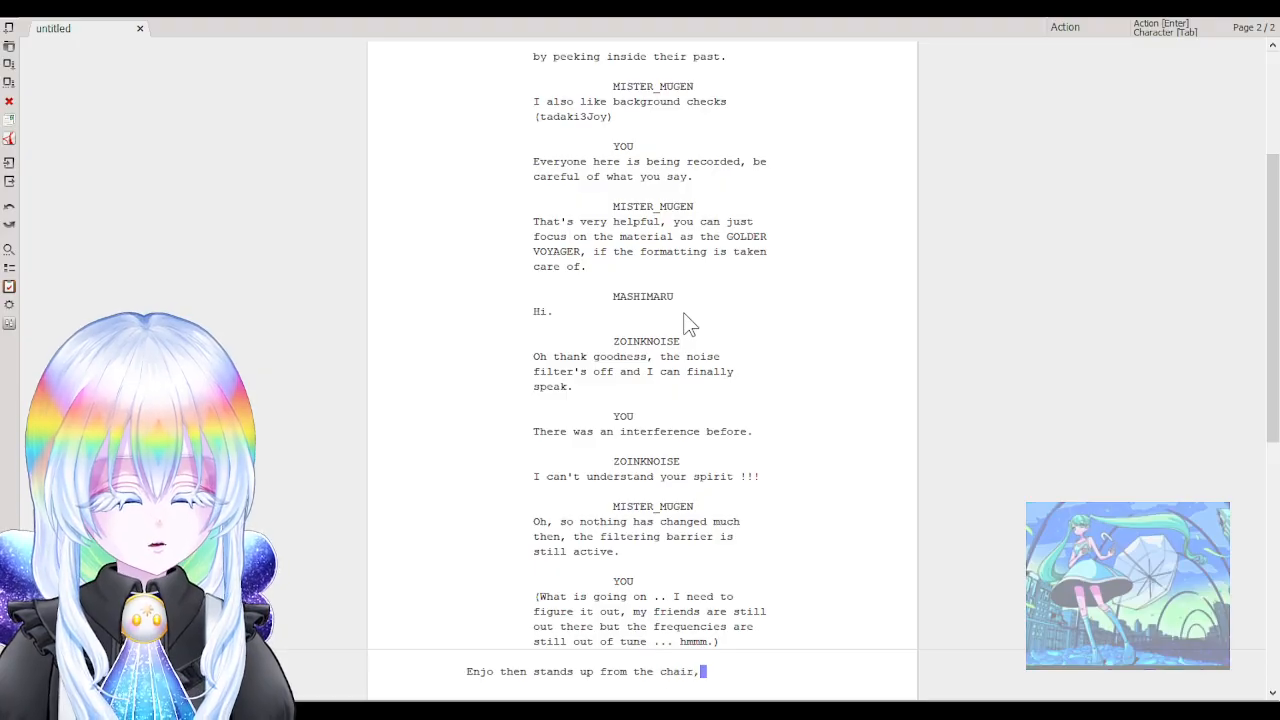
pyautogui.press('BackSpace')
pyautogui.write('and the de')
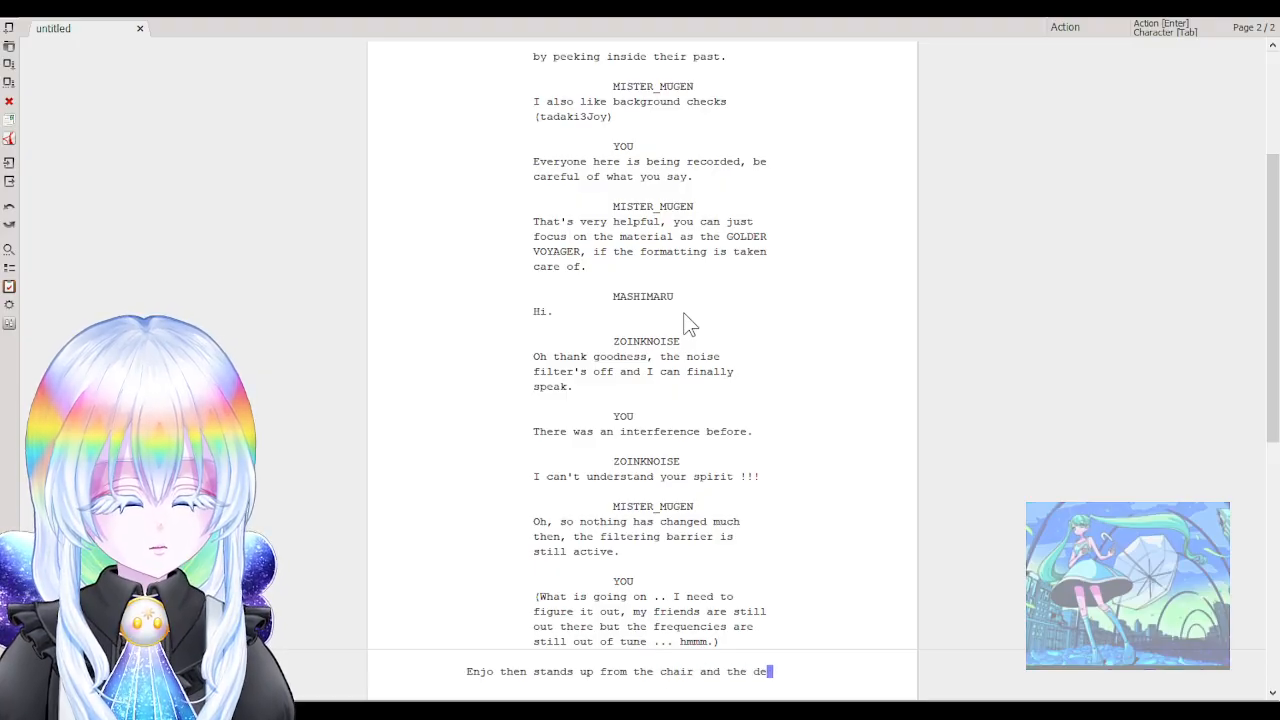
pyautogui.press('BackSpace')
pyautogui.press('BackSpace')
pyautogui.press('BackSpace')
pyautogui.press('BackSpace')
pyautogui.press('BackSpace')
pyautogui.press('BackSpace')
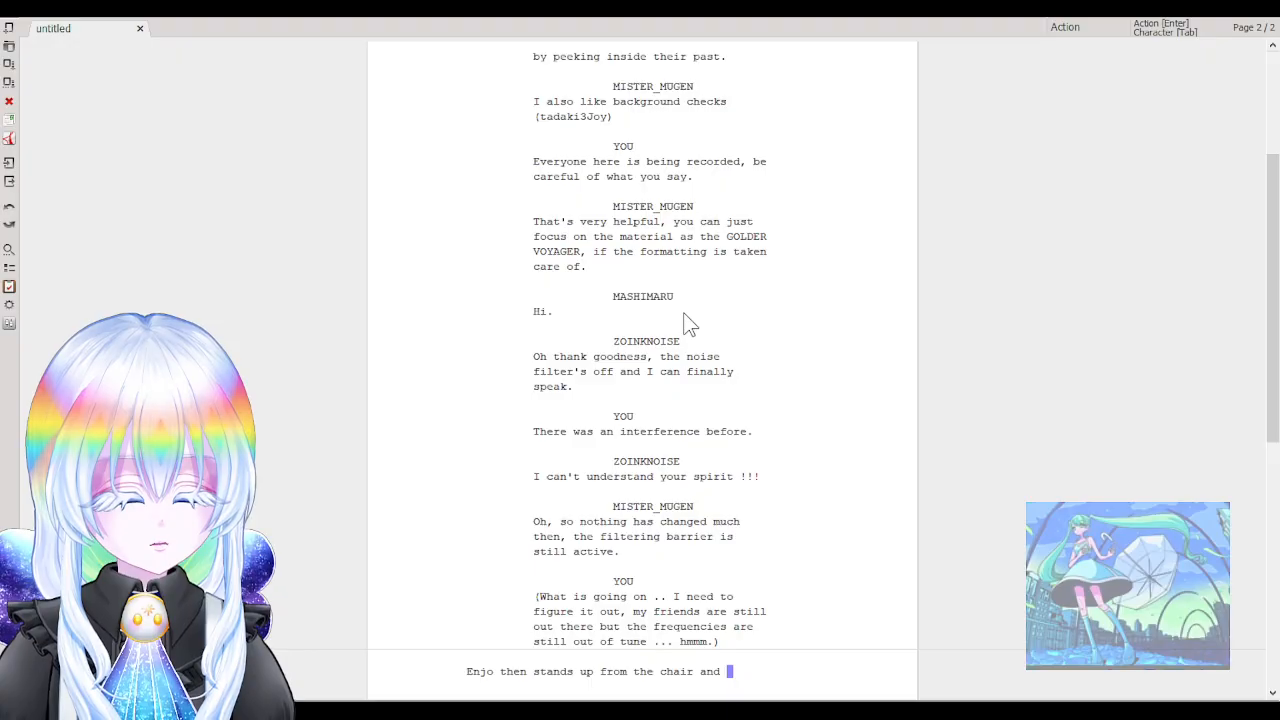
pyautogui.press('BackSpace')
pyautogui.press('BackSpace')
pyautogui.press('BackSpace')
pyautogui.press('BackSpace')
pyautogui.write('s')
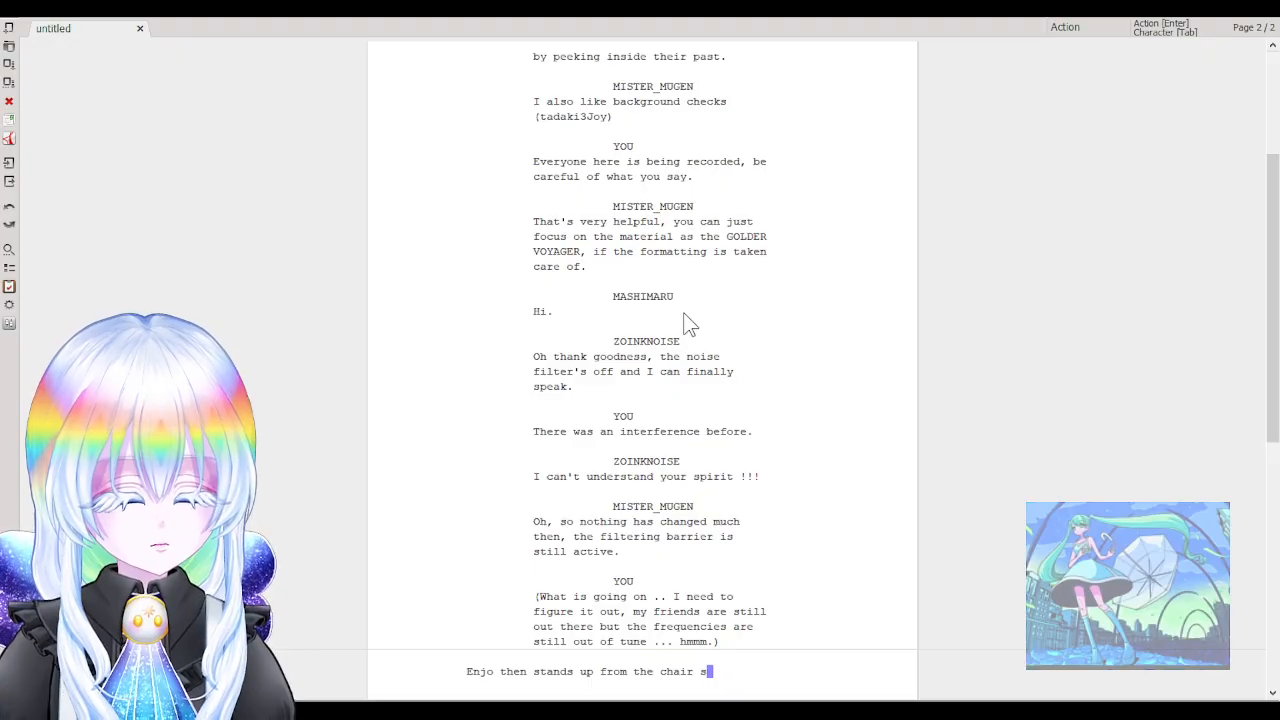
pyautogui.press('BackSpace')
# Continue the action line after "chair" with "as she pushes herself out of the desk".
pyautogui.write('as she pus')
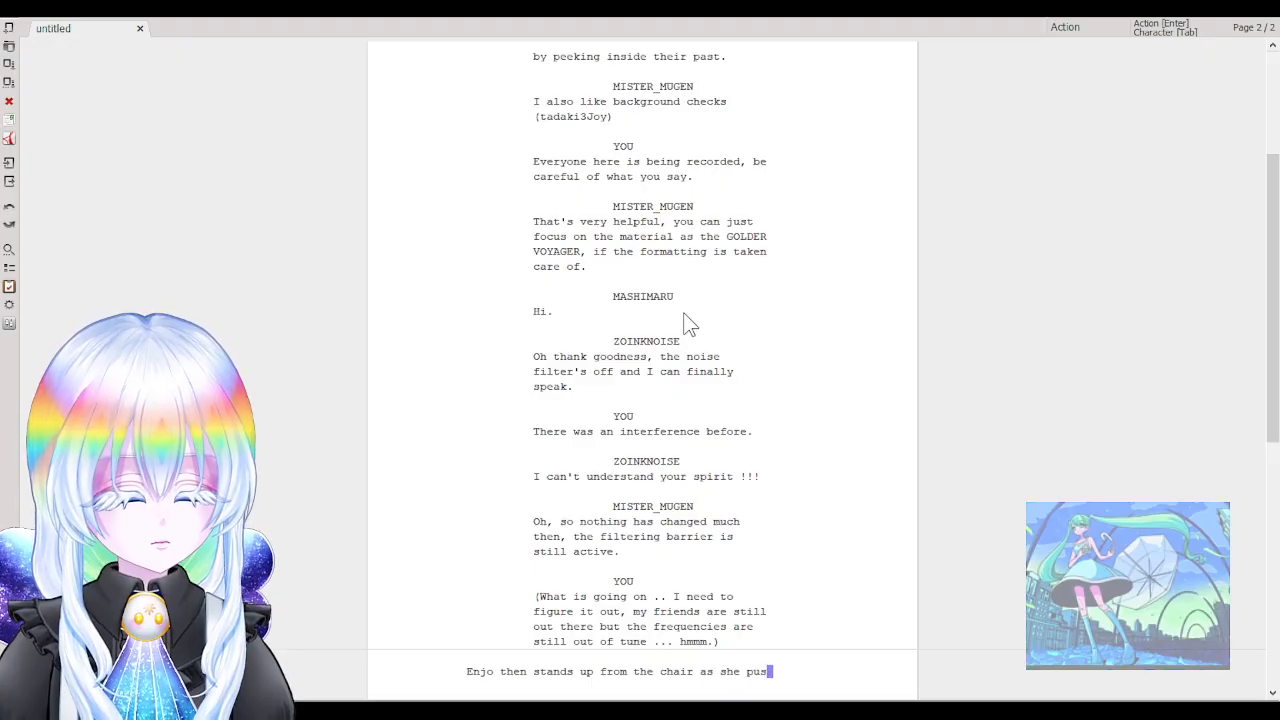
pyautogui.write('hes herself ou')
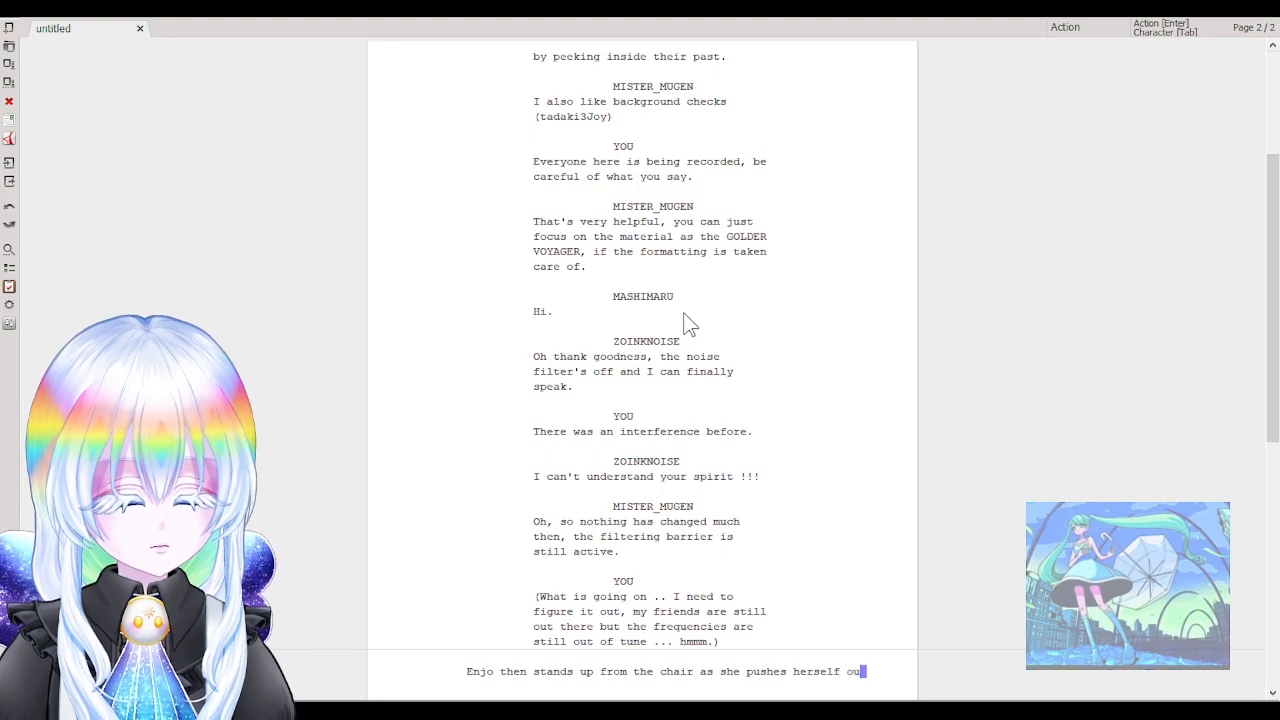
pyautogui.write('t of the ')
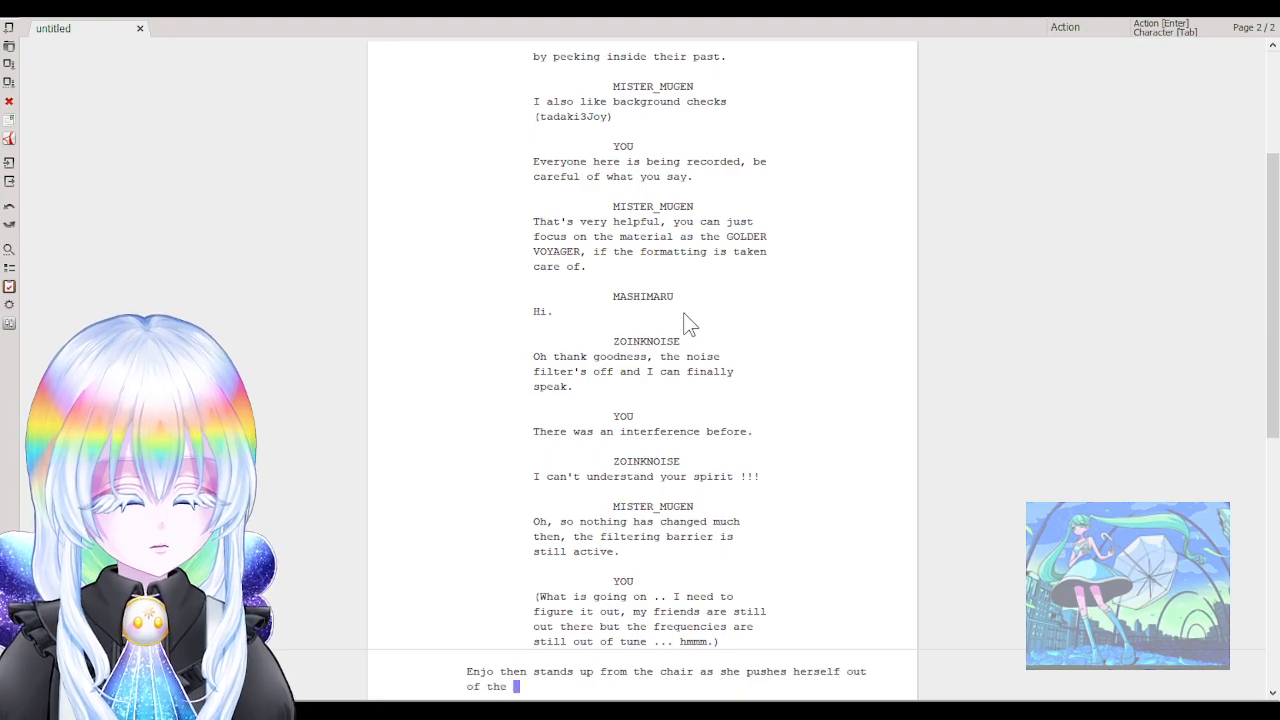
pyautogui.write('desk')
# Insert the word "tall" before "desk" in the action line.
pyautogui.press('Left')
pyautogui.press('Left')
pyautogui.press('Left')
pyautogui.press('Left')
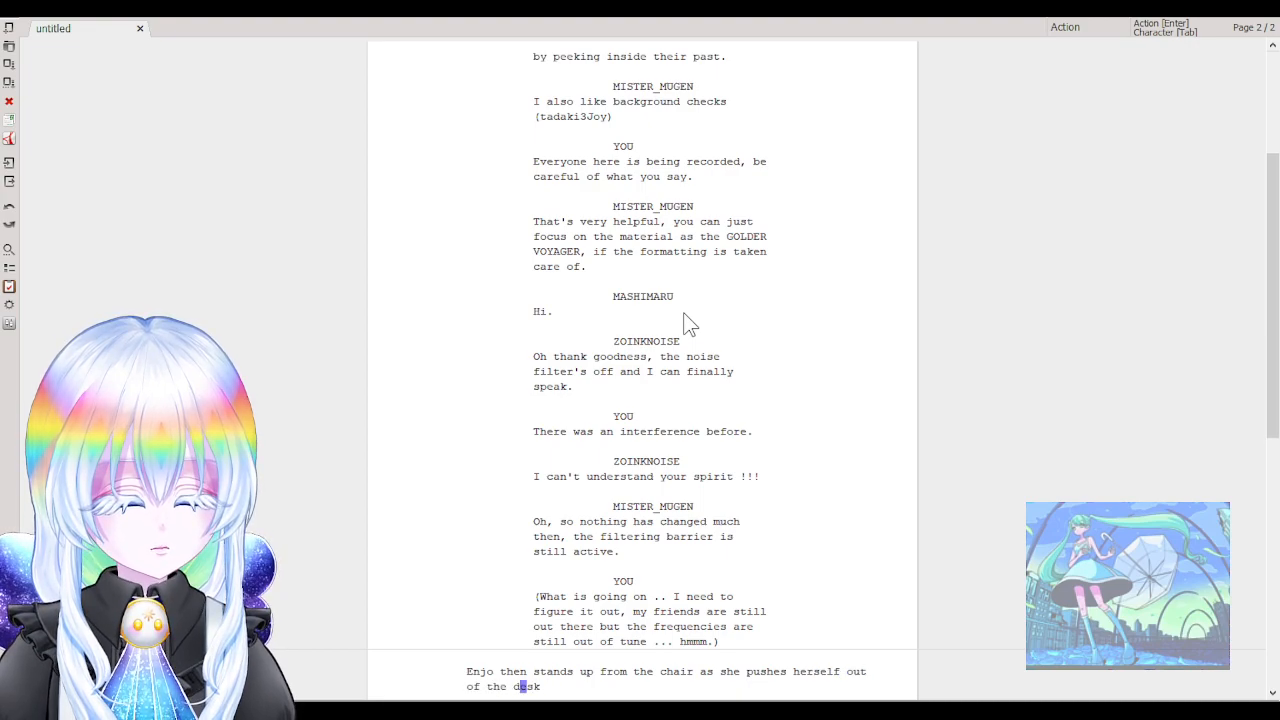
pyautogui.press('Left')
pyautogui.write('tall')
pyautogui.press('Right')
pyautogui.press('Right')
pyautogui.press('Right')
pyautogui.press('Right')
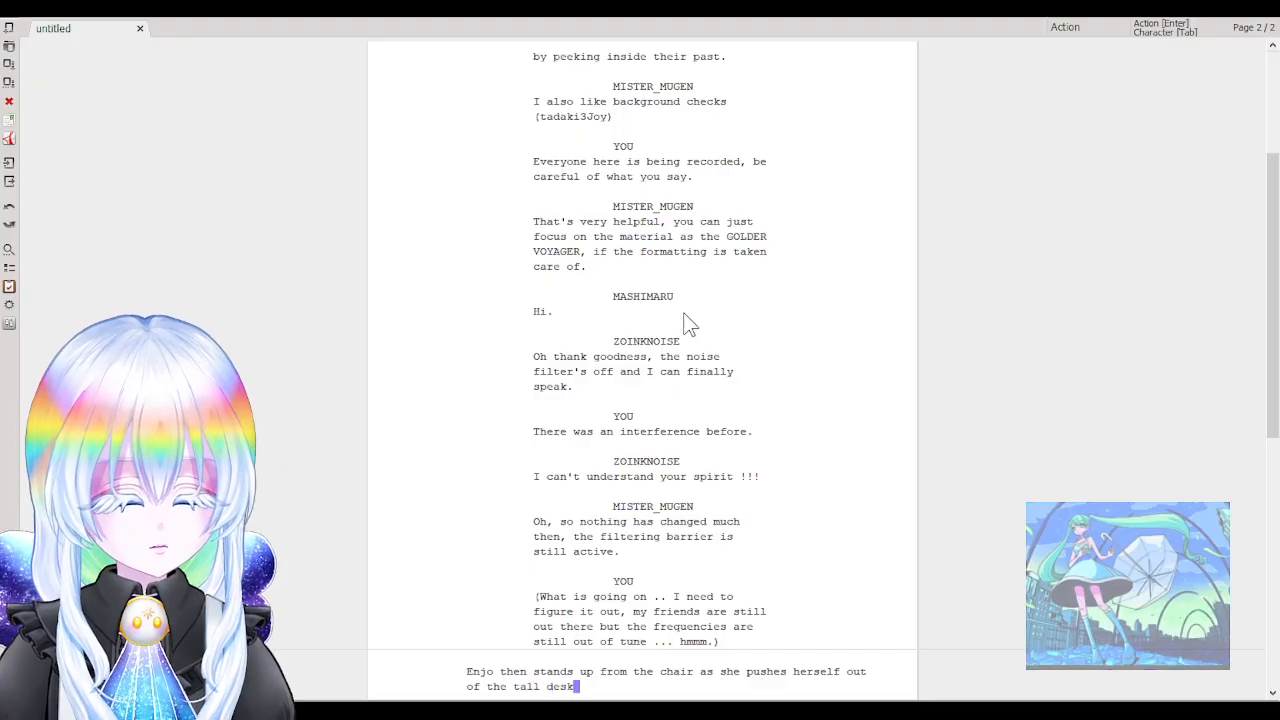
# Finish the action paragraph with "that is making her feel the legs floating as in on vertigo." and start a new action paragraph.
pyautogui.write('that is m')
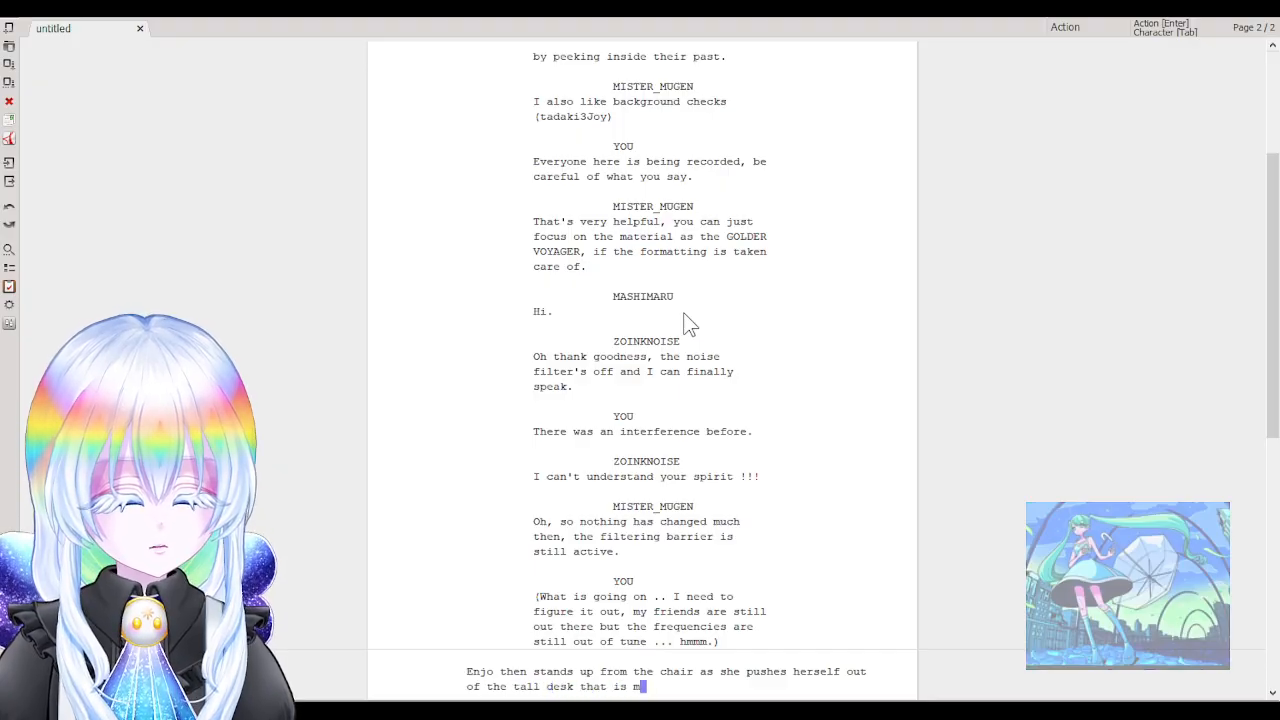
pyautogui.write('aking her ')
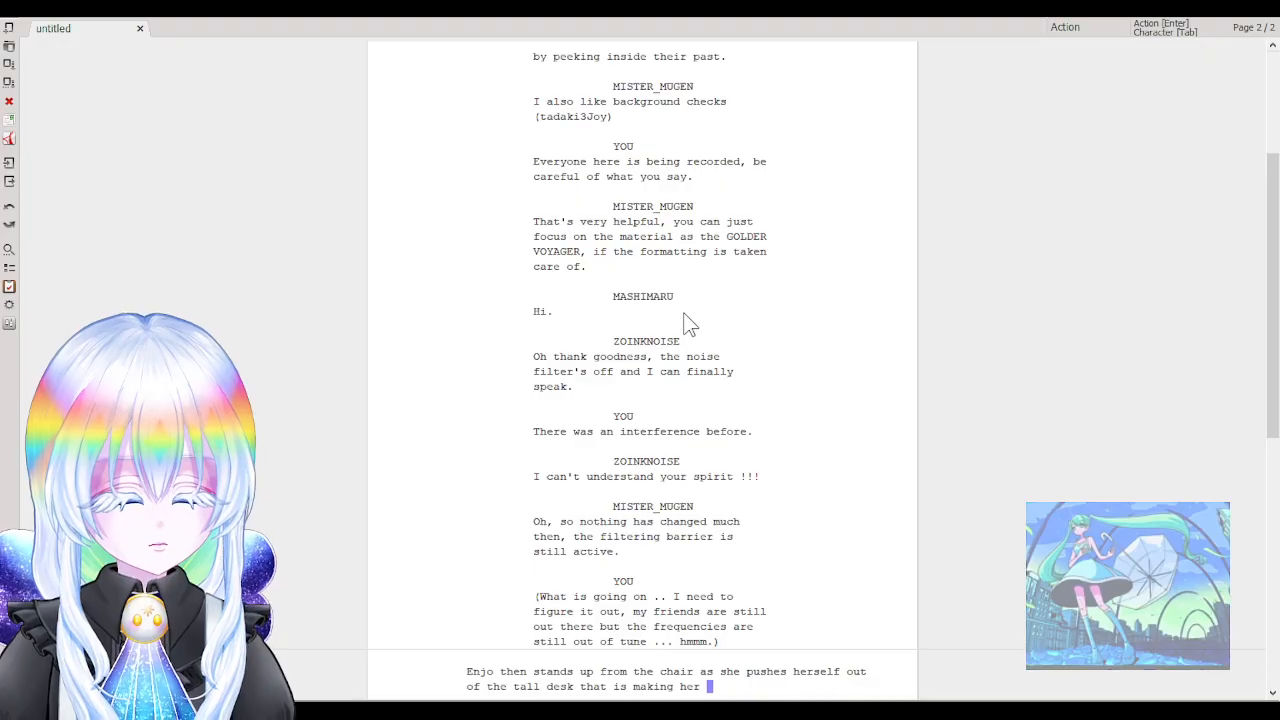
pyautogui.write('feel the legs ')
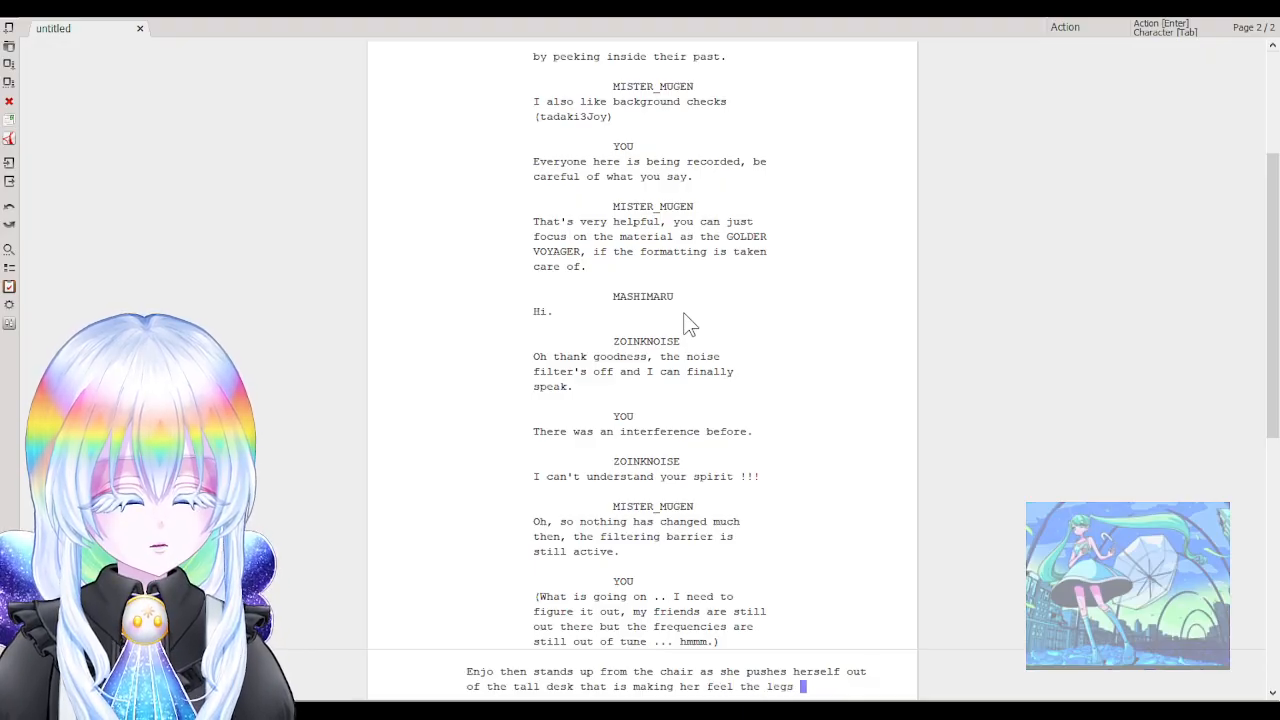
pyautogui.write('floating as in ')
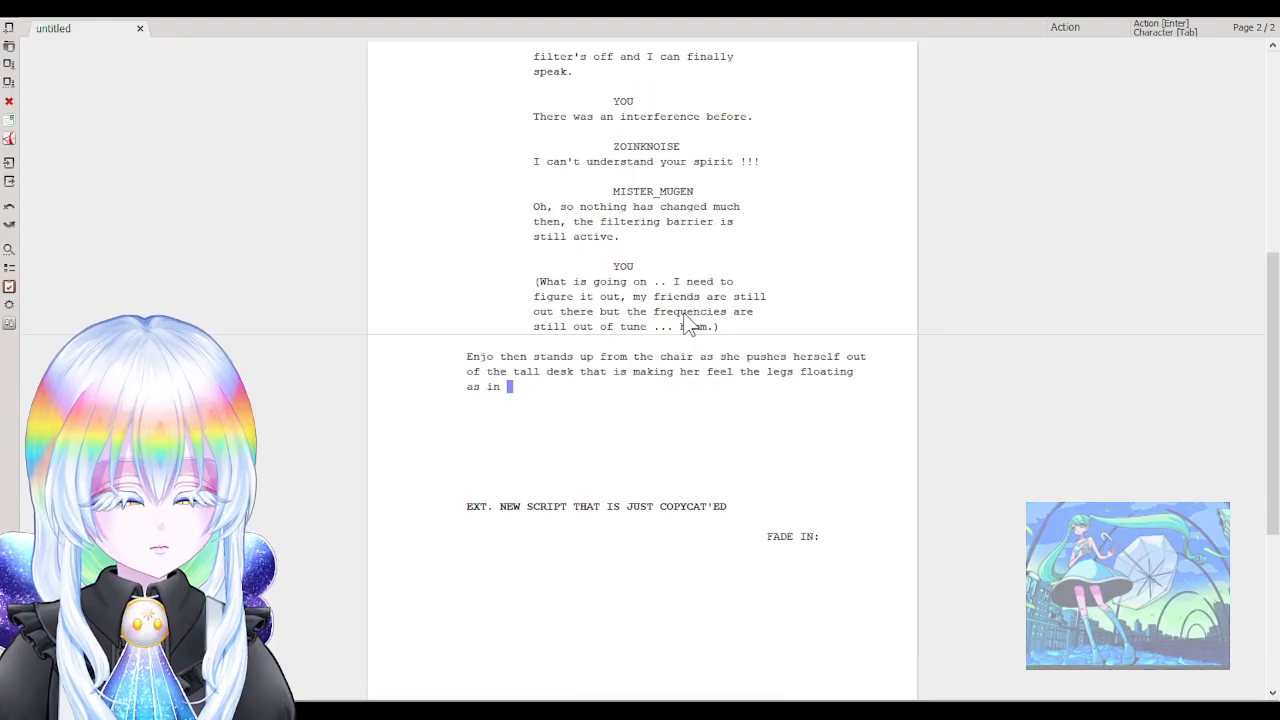
pyautogui.write('on vertigo.')
pyautogui.press('Return')
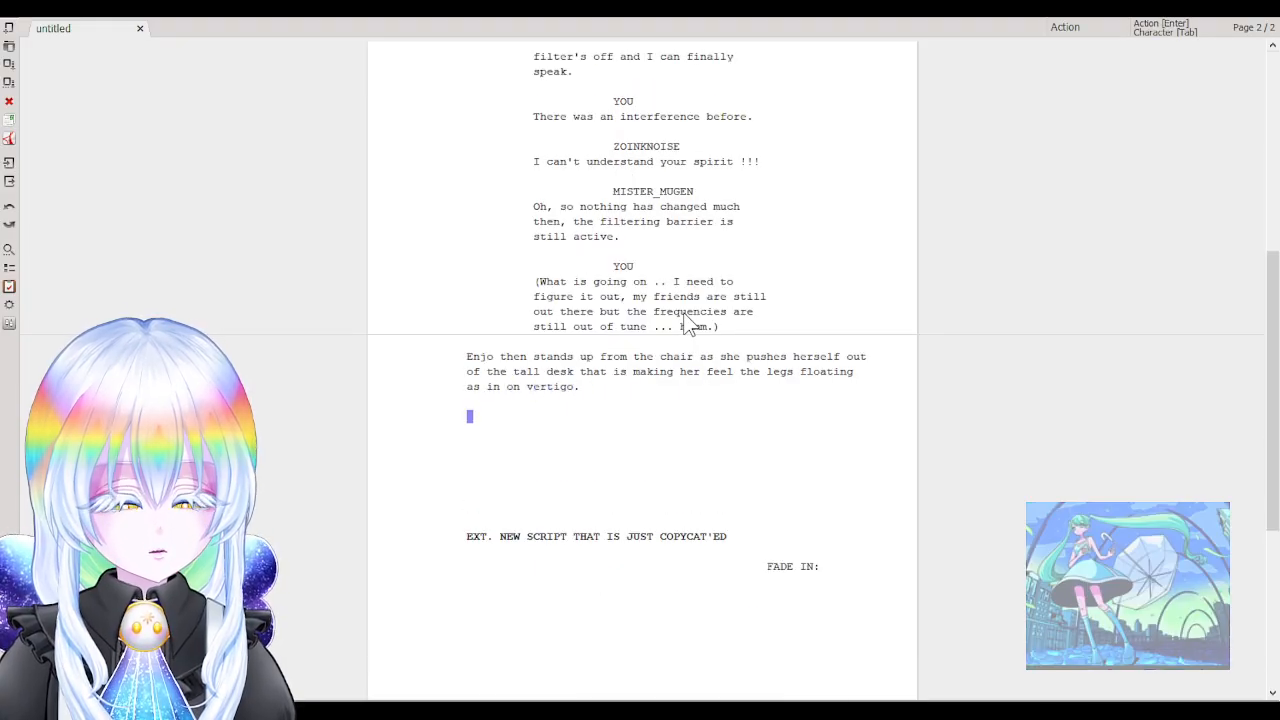
# Begin the new action paragraph with "As she jumps and thinks of the memories of the orange tabby nekomata".
pyautogui.write('As sh')
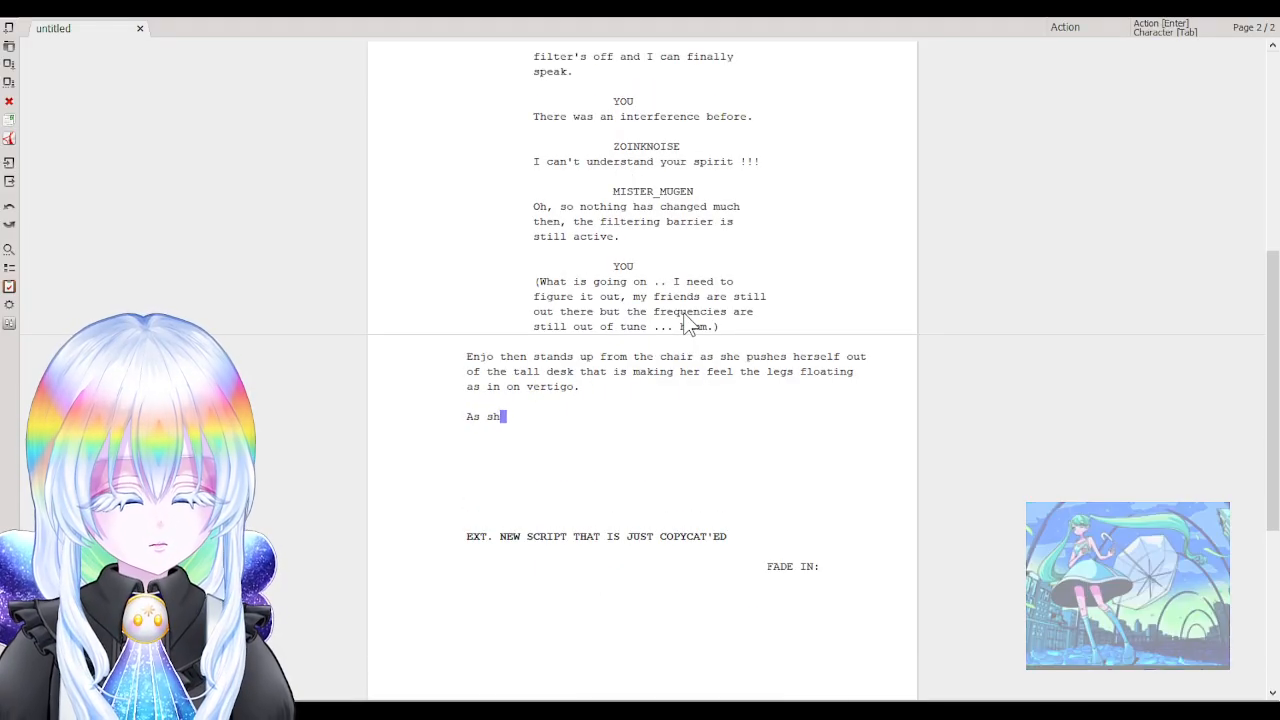
pyautogui.write('e jumps and thin')
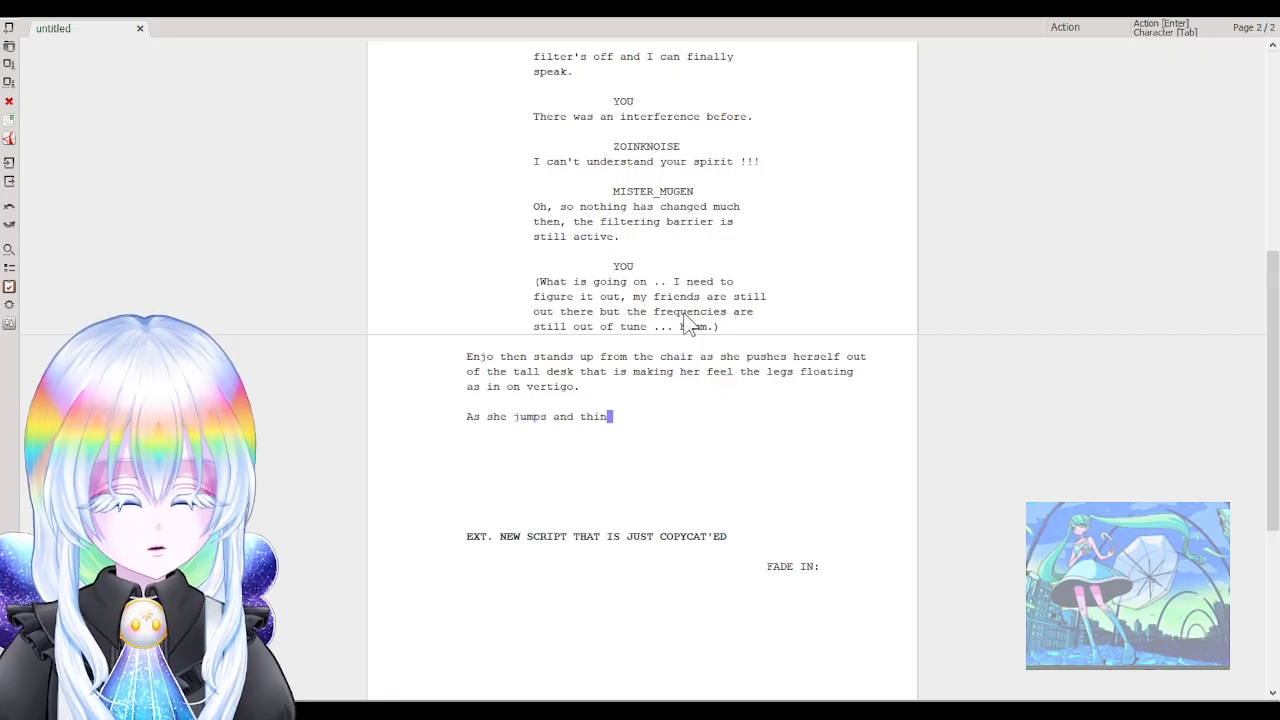
pyautogui.write('ks of the ')
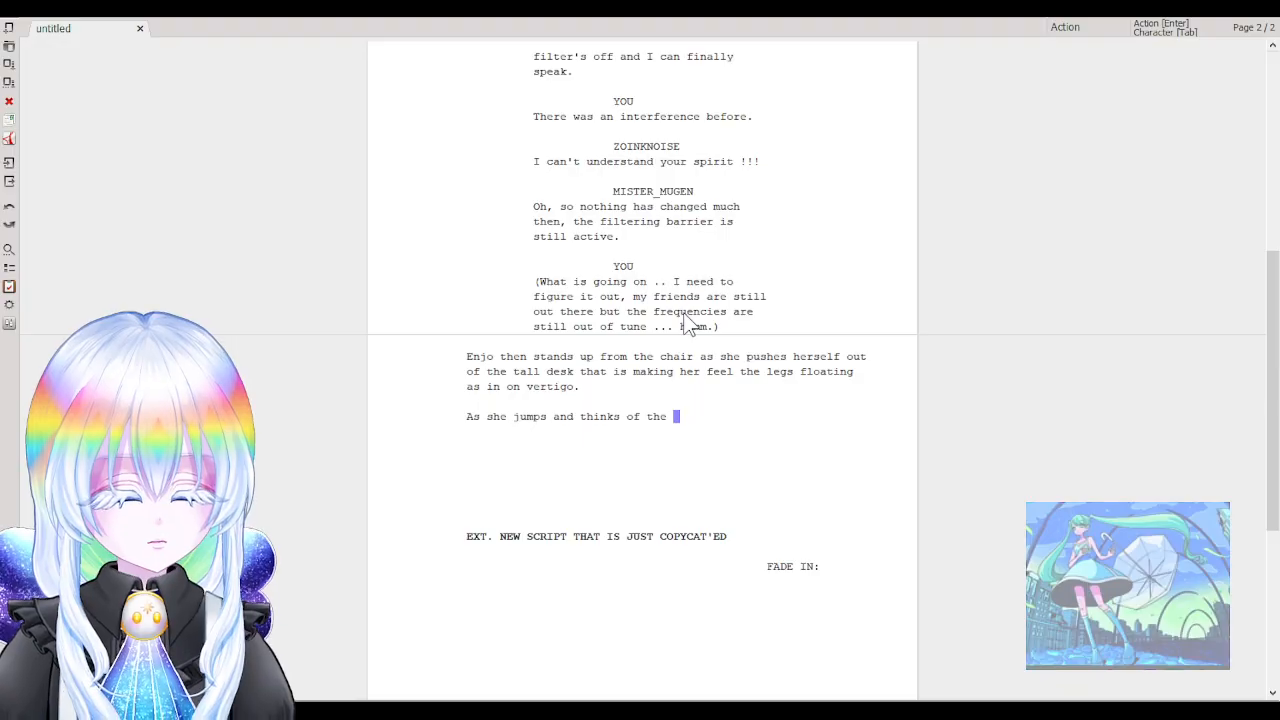
pyautogui.write('memories of ')
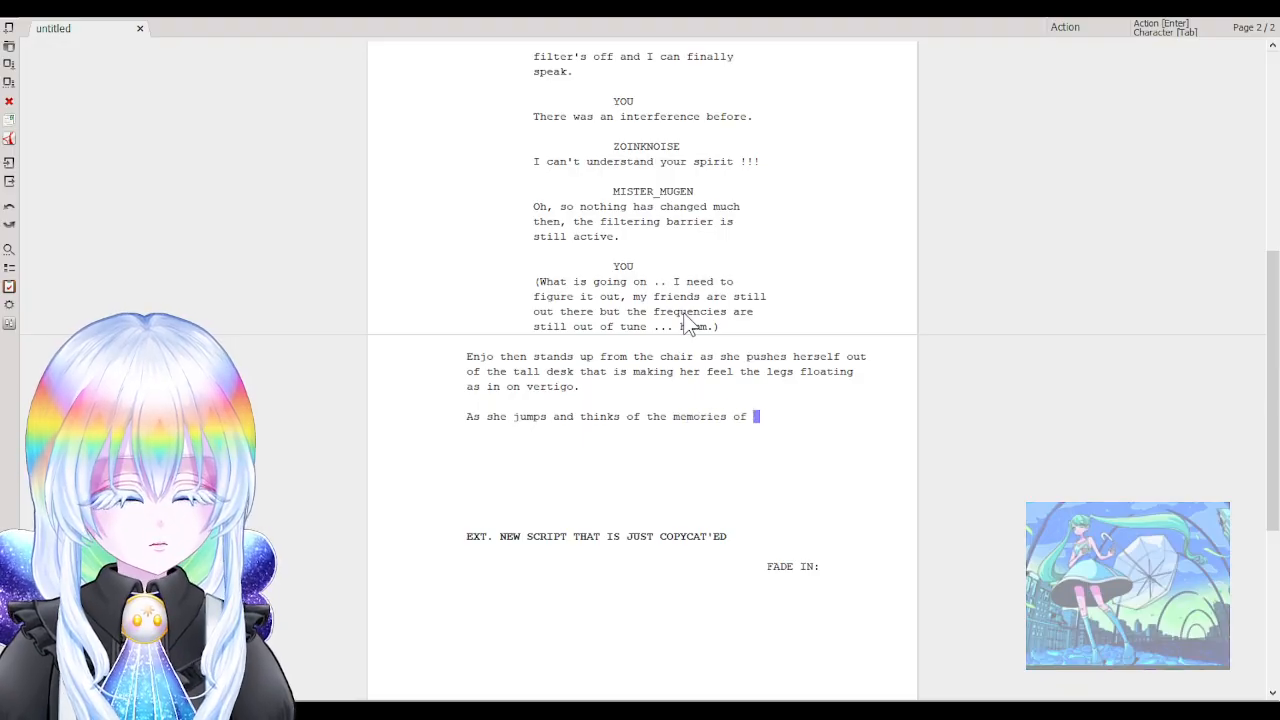
pyautogui.write('the ')
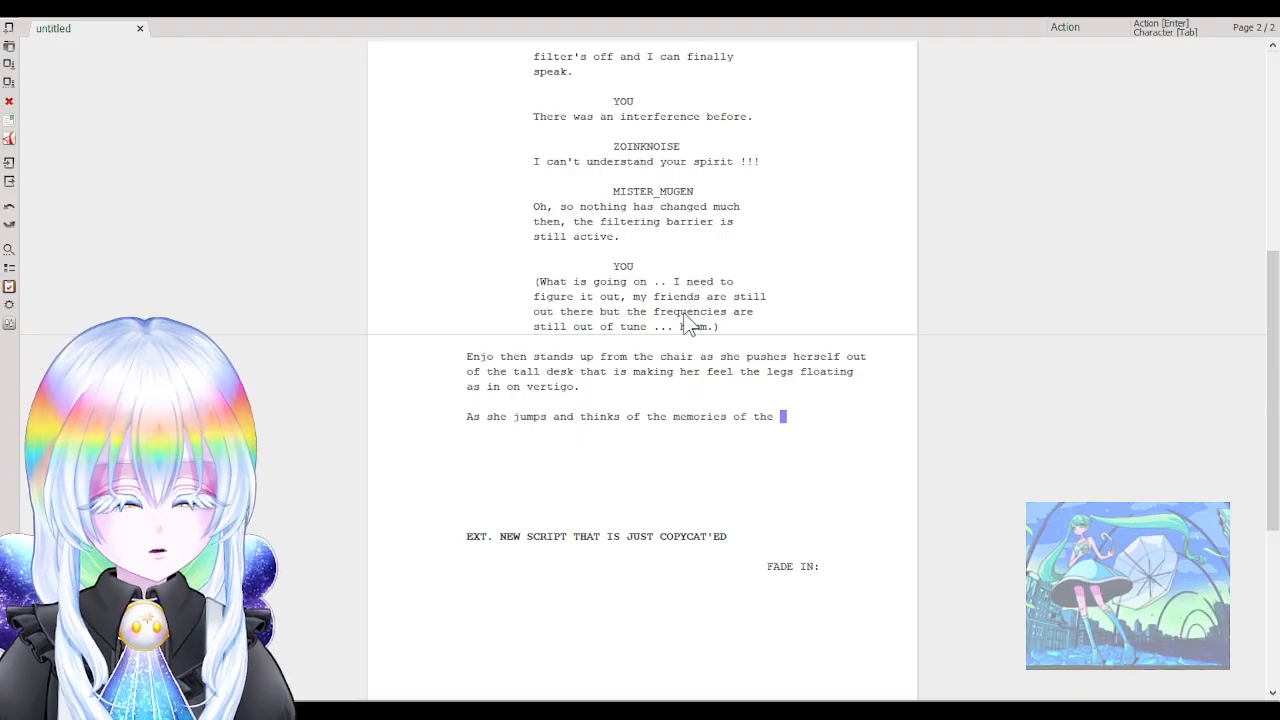
pyautogui.write('orange tabby')
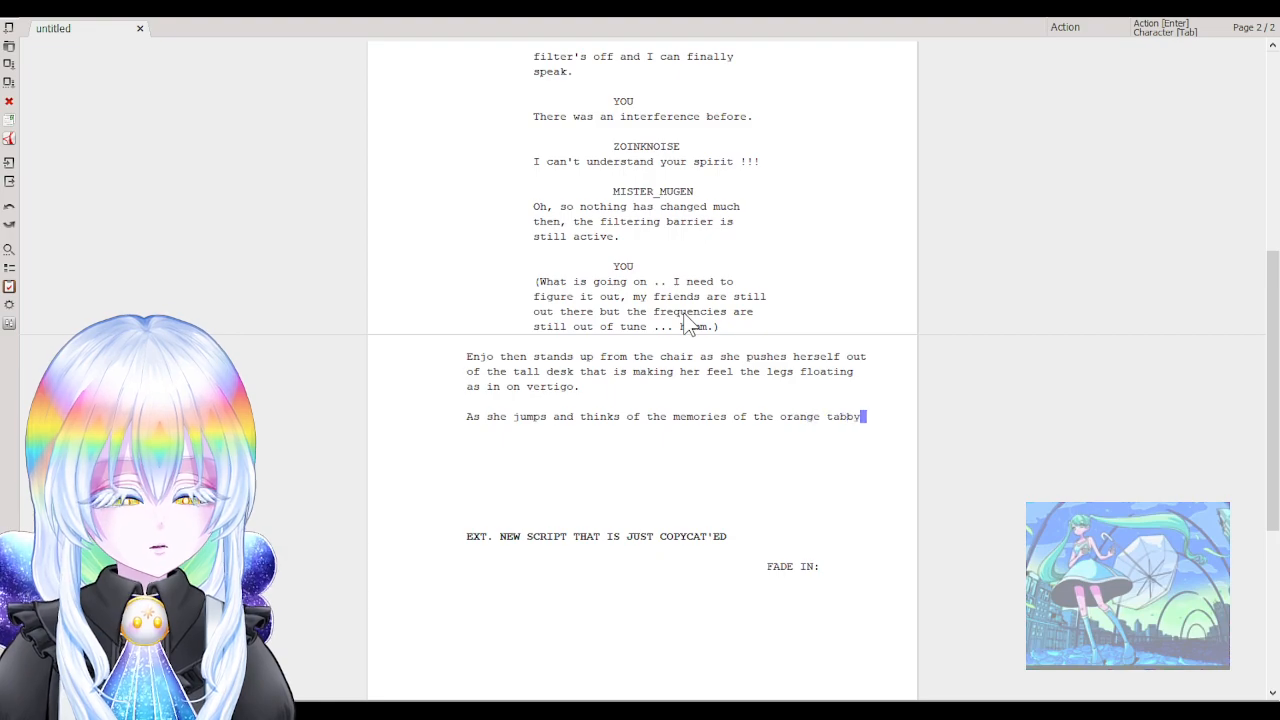
pyautogui.write(' nekomata c')
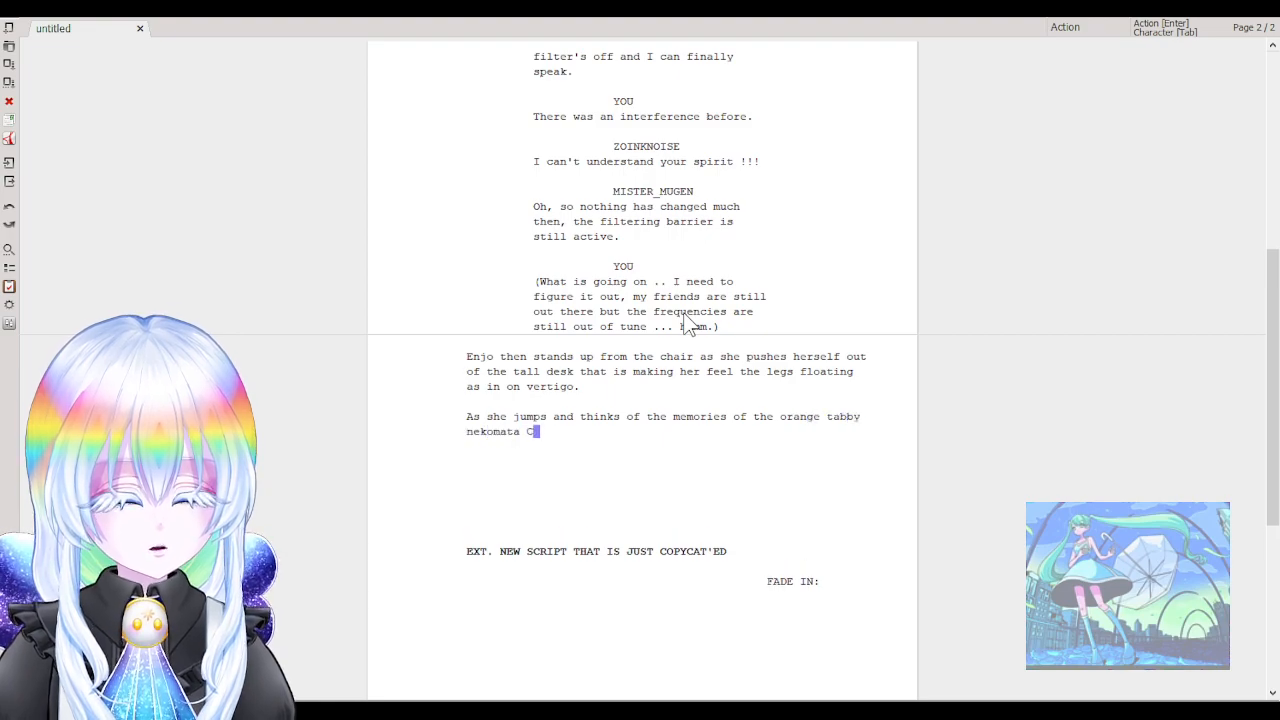
# Continue the sentence after "nekomata" with "cat (mister_mugen) and the", writing the name in lowercase.
pyautogui.write('at (Mister_')
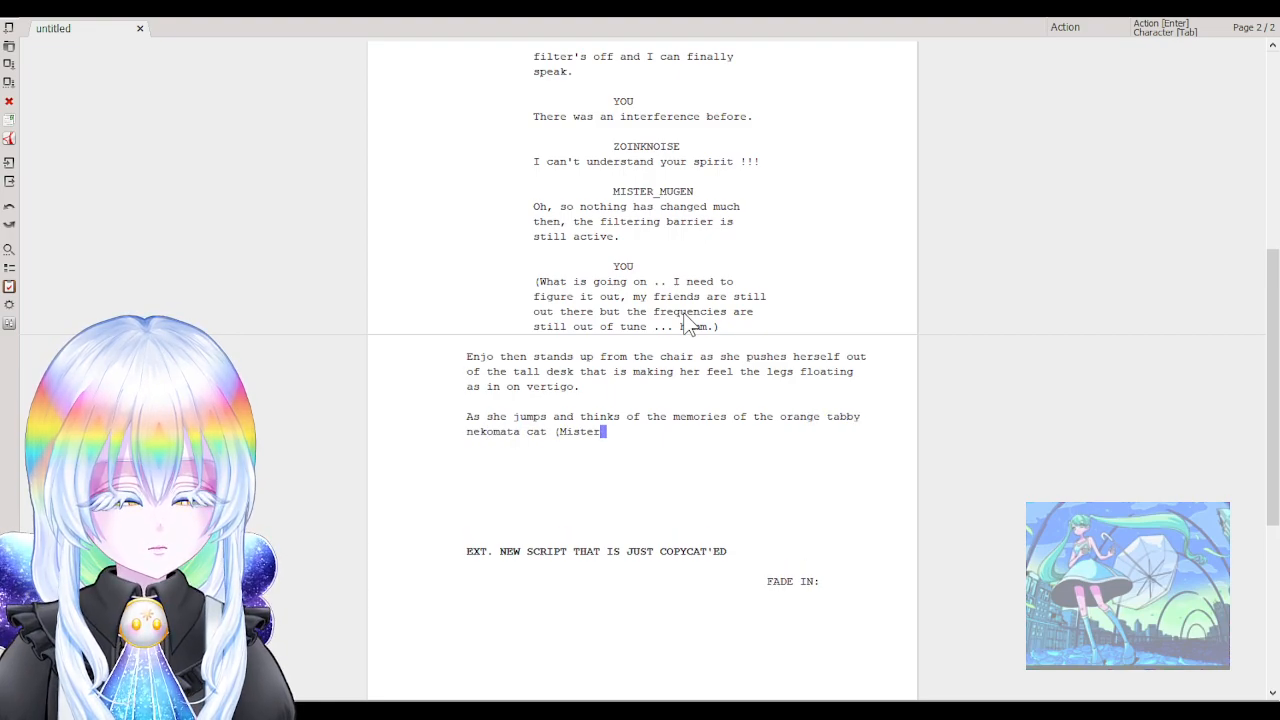
pyautogui.press('BackSpace')
pyautogui.press('BackSpace')
pyautogui.press('BackSpace')
pyautogui.press('BackSpace')
pyautogui.press('BackSpace')
pyautogui.press('BackSpace')
pyautogui.press('BackSpace')
pyautogui.write('miste')
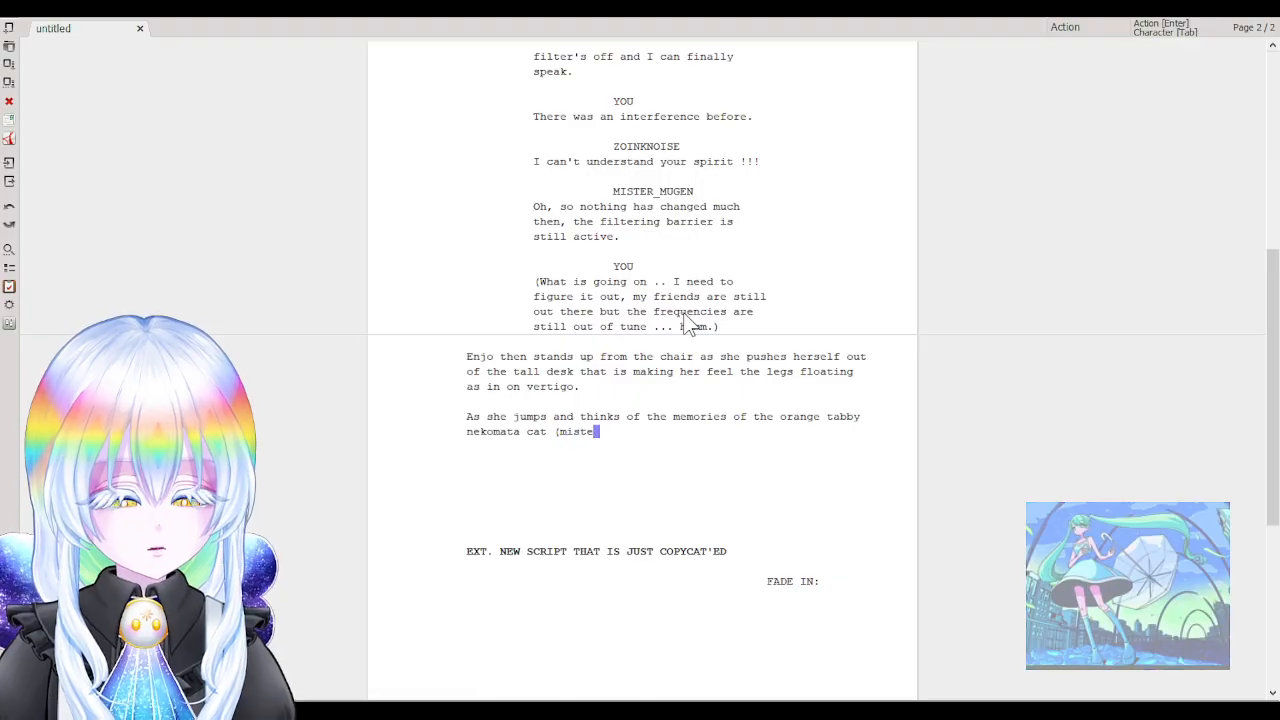
pyautogui.write('r_mugen')
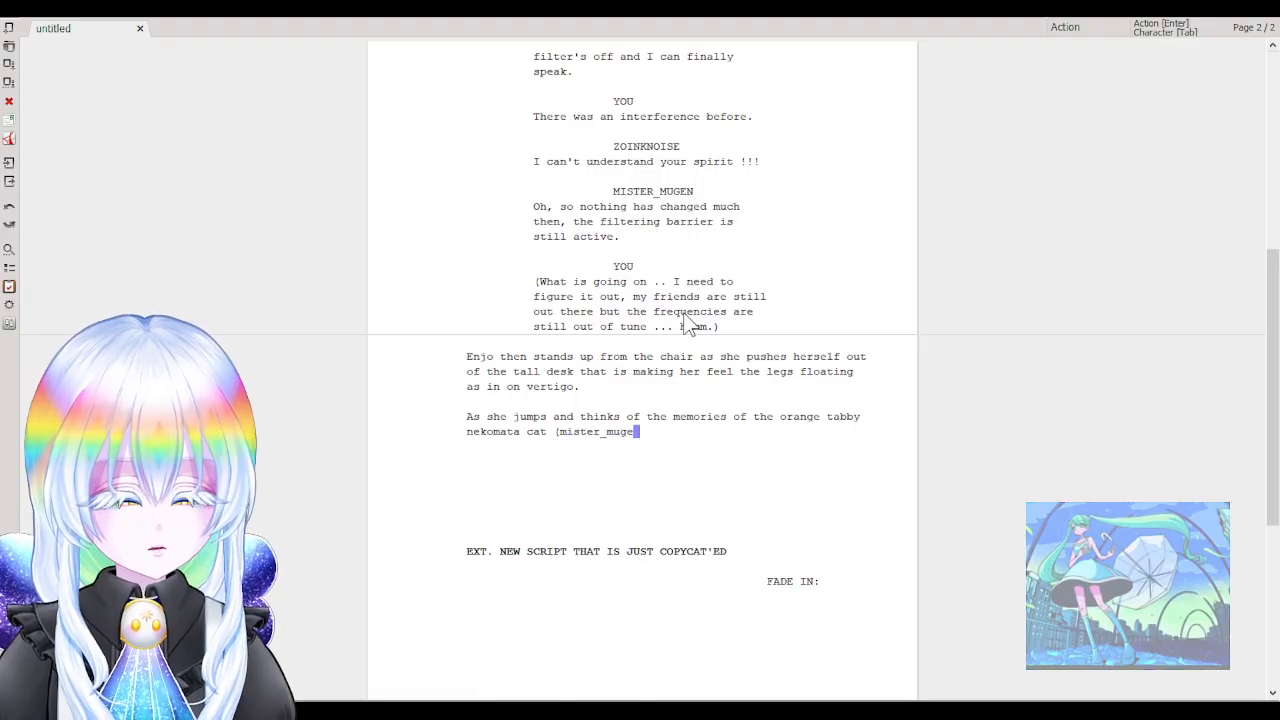
pyautogui.write(') and the ')
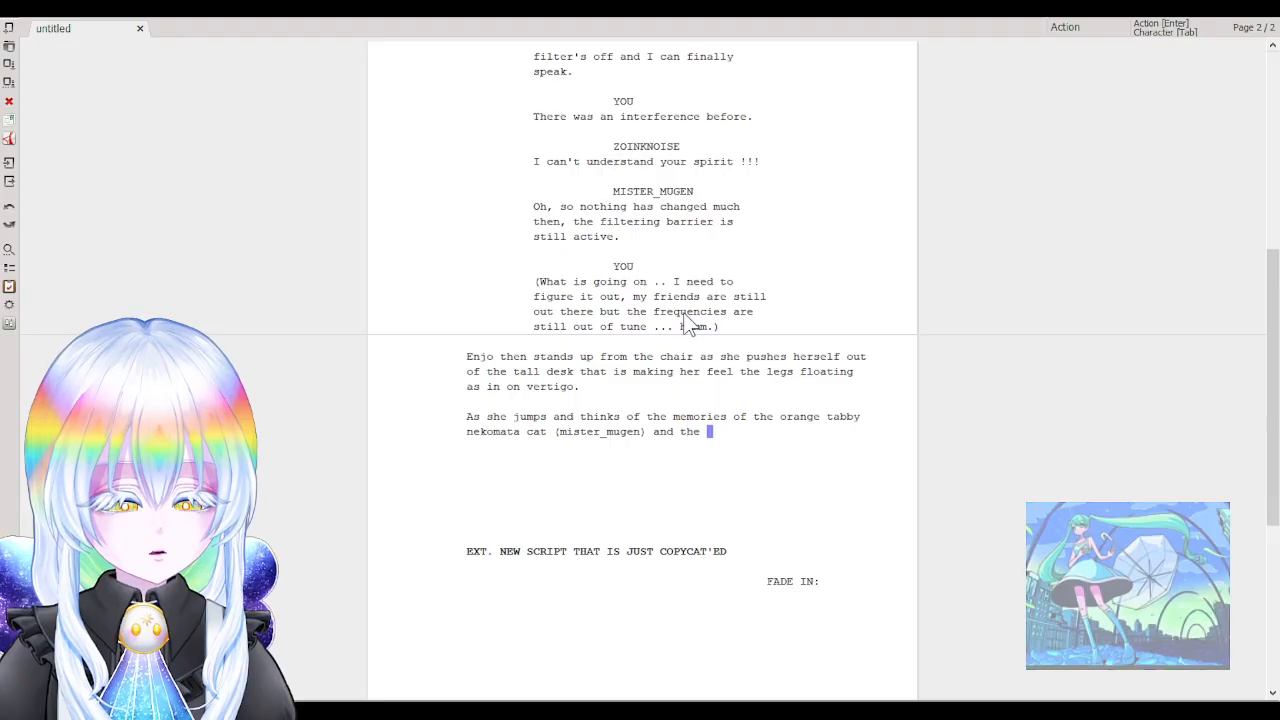
# Continue the action sentence after "and the" with "weird but grinning yellow tadpole detective".
pyautogui.write('weird but ')
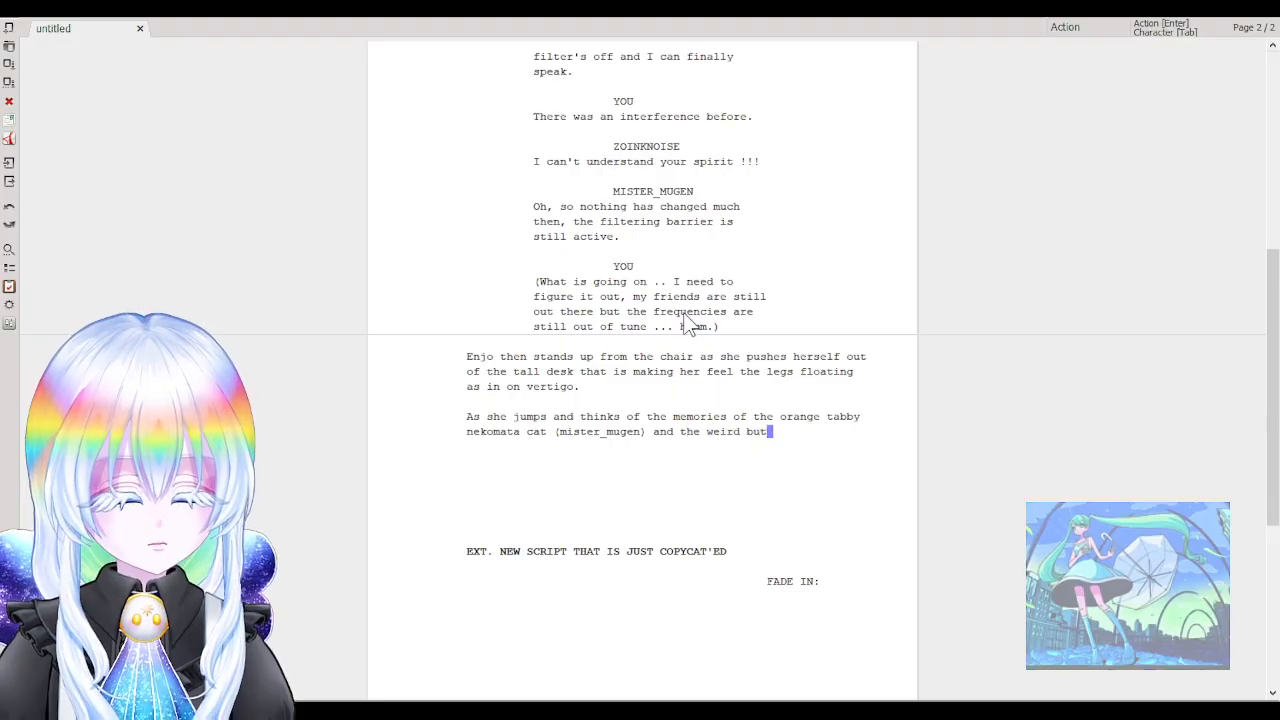
pyautogui.write('grinning')
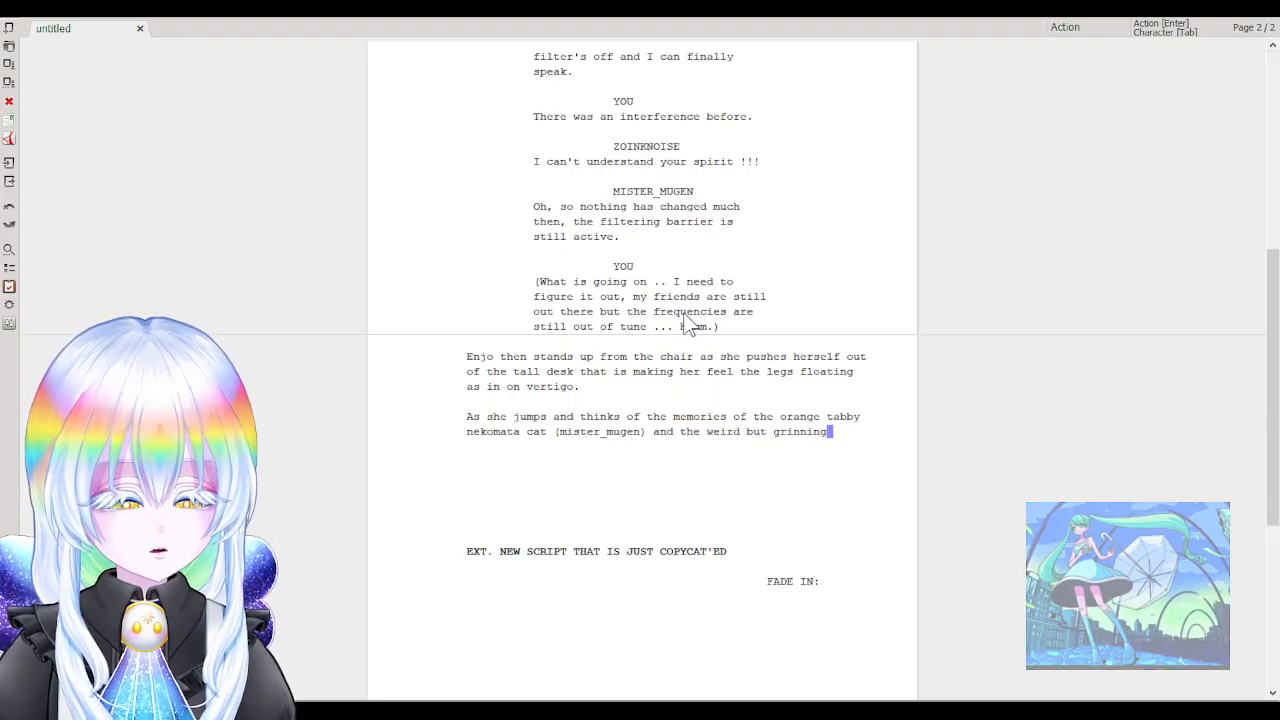
pyautogui.write(' yellow tad')
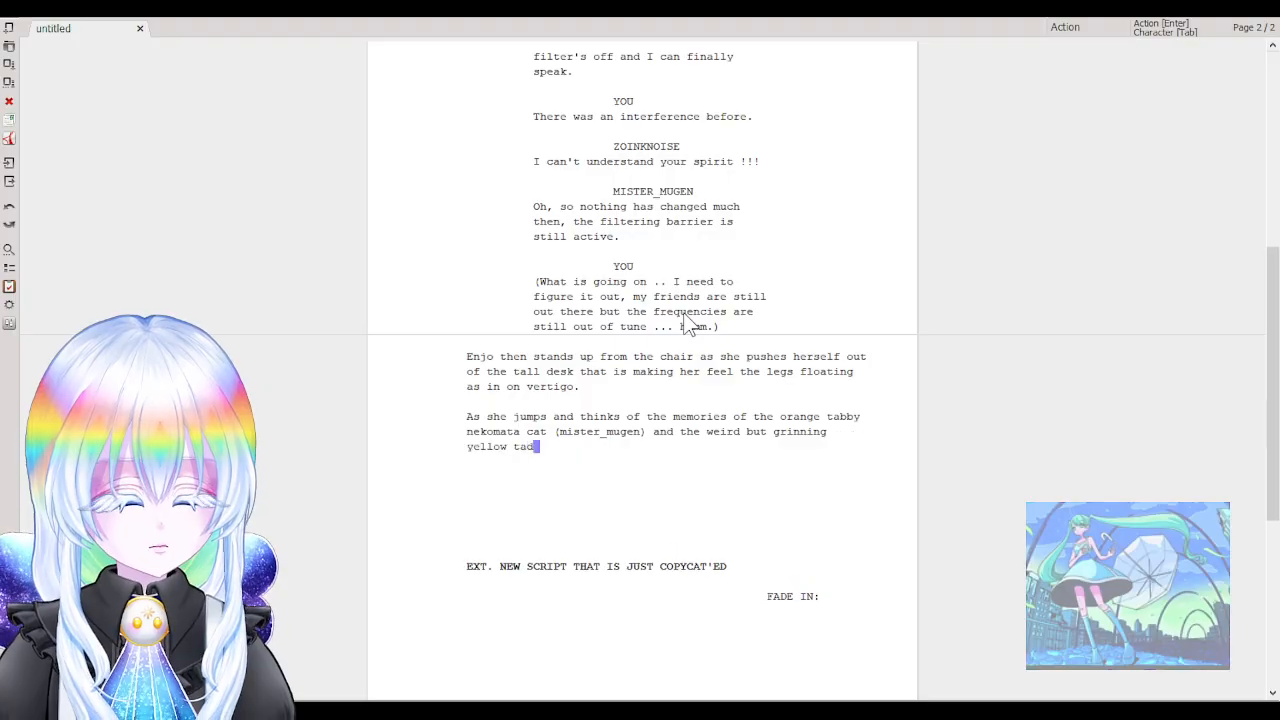
pyautogui.write('pole')
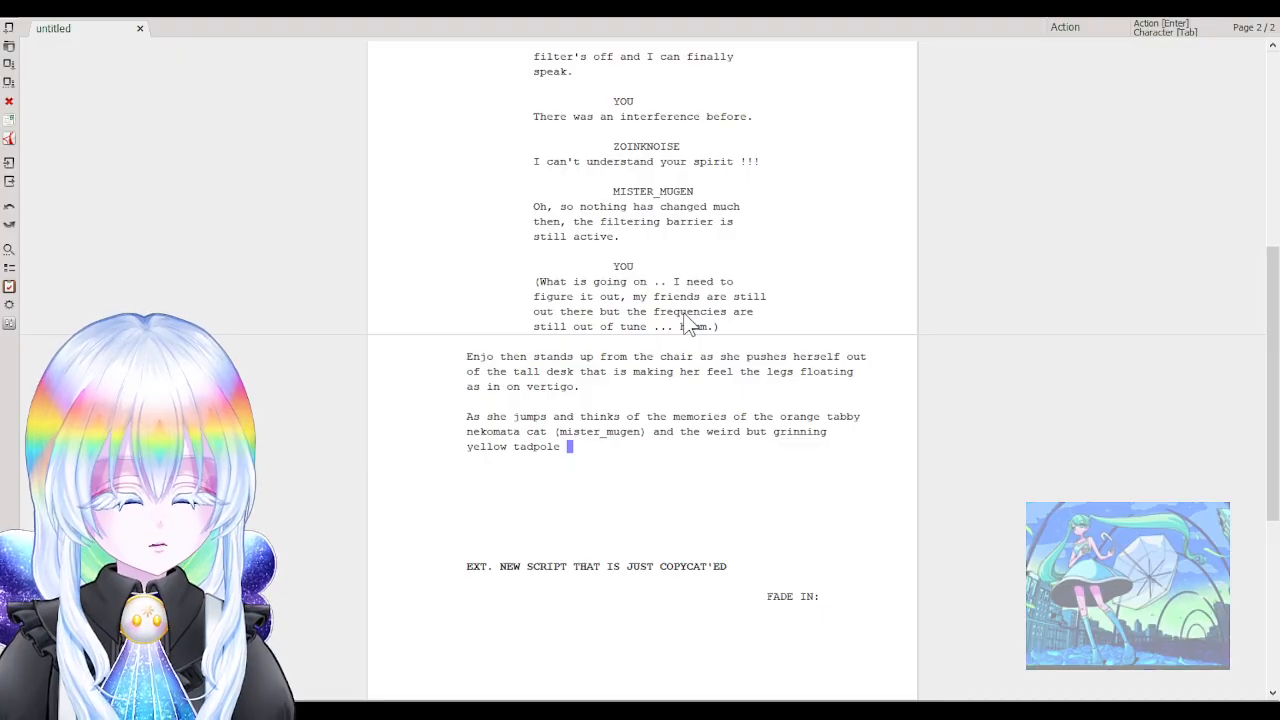
pyautogui.write('detective')
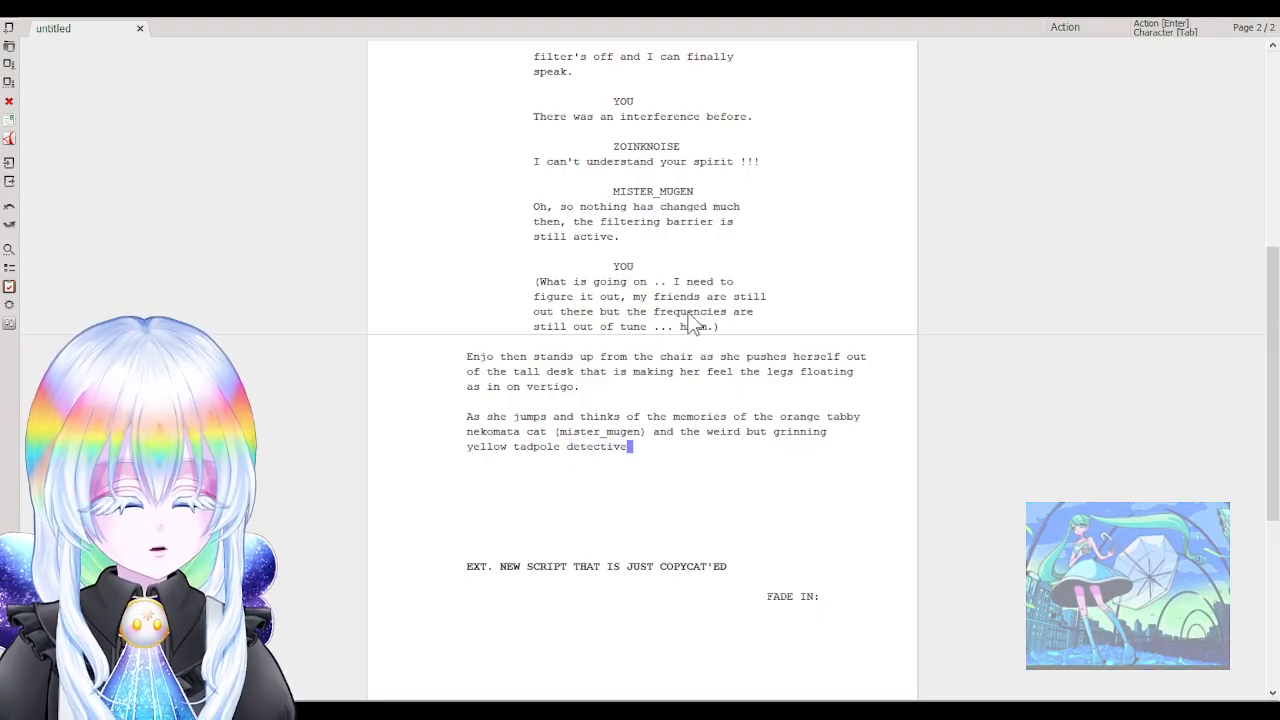
# Finish the sentence after "detective" with ", she needs to find them before the END.".
pyautogui.write(', she needs')
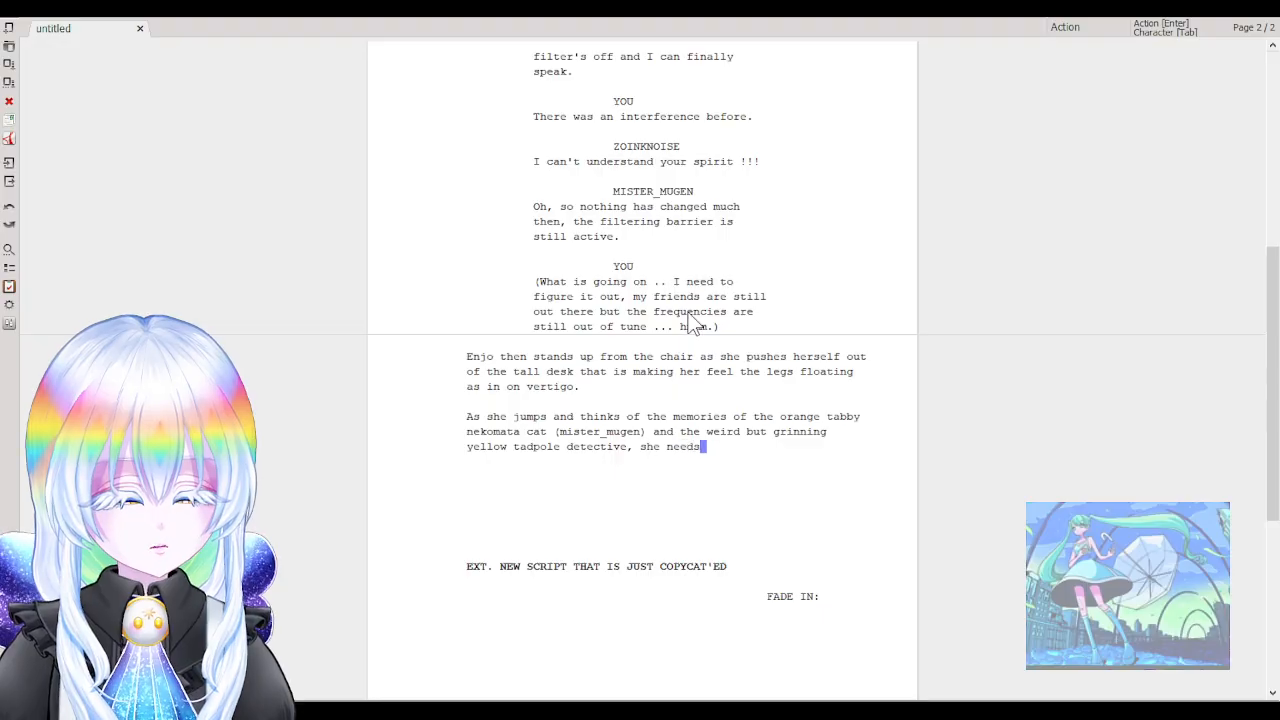
pyautogui.write(' to reach')
pyautogui.press('BackSpace')
pyautogui.press('BackSpace')
pyautogui.press('BackSpace')
pyautogui.press('BackSpace')
pyautogui.press('BackSpace')
pyautogui.press('BackSpace')
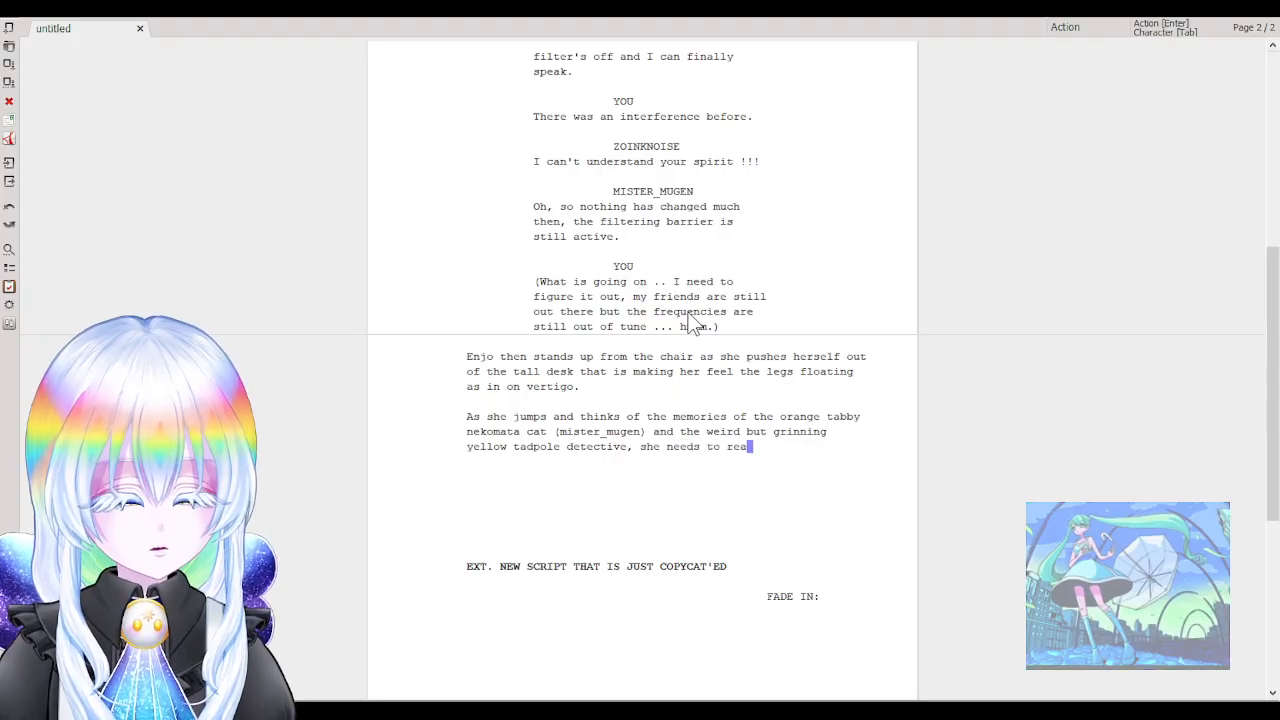
pyautogui.write('find them be')
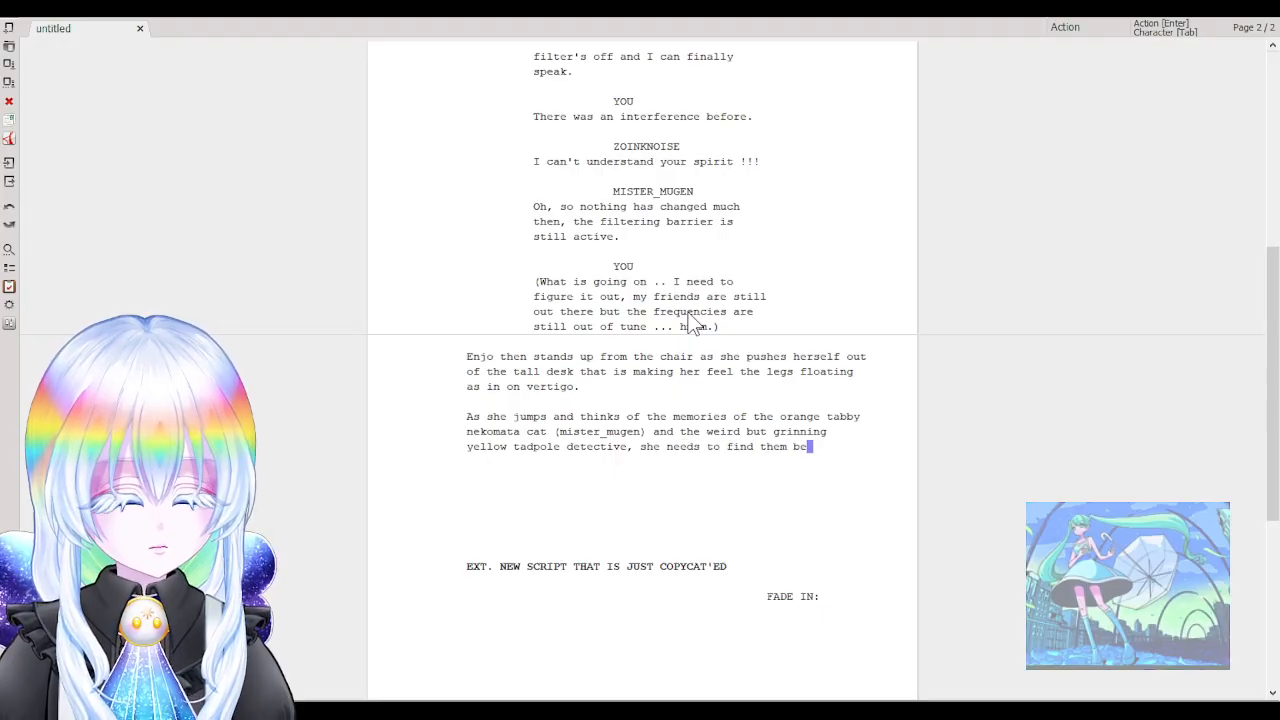
pyautogui.write('fore the END.')
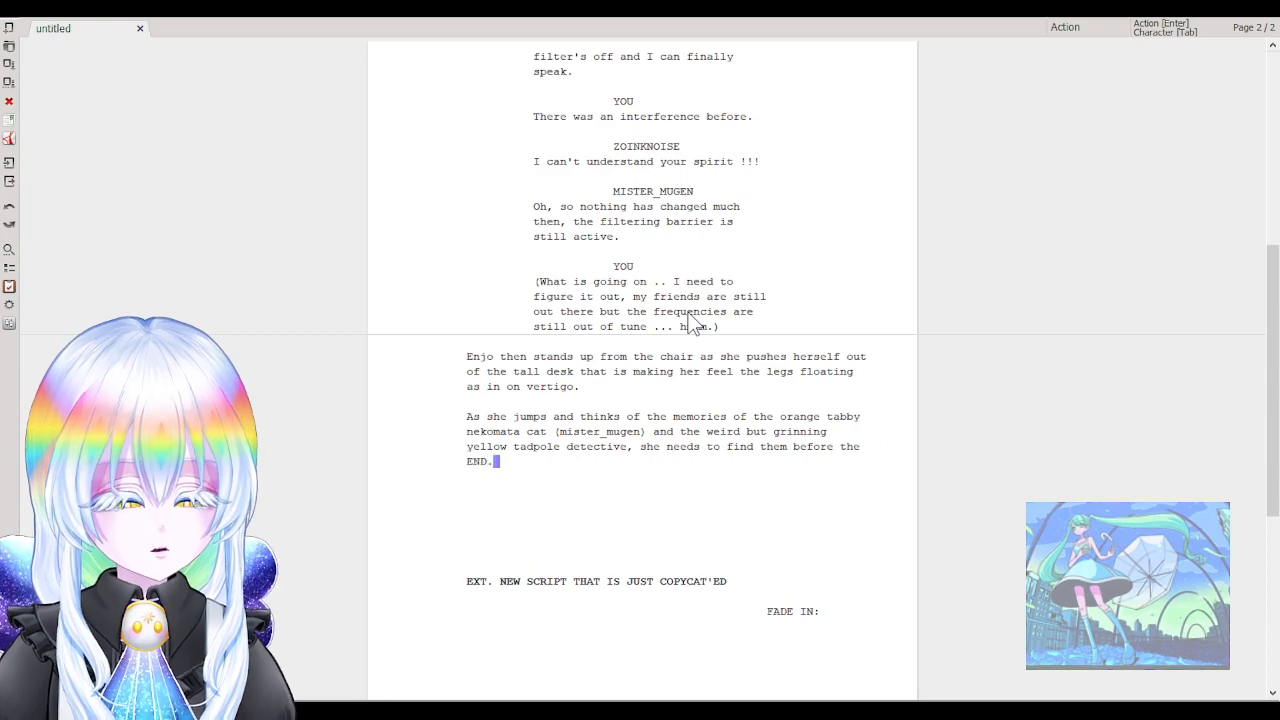
# Insert "(Zoinknoise)" after "detective" and start a new action paragraph below the finished one.
pyautogui.click(626, 447)
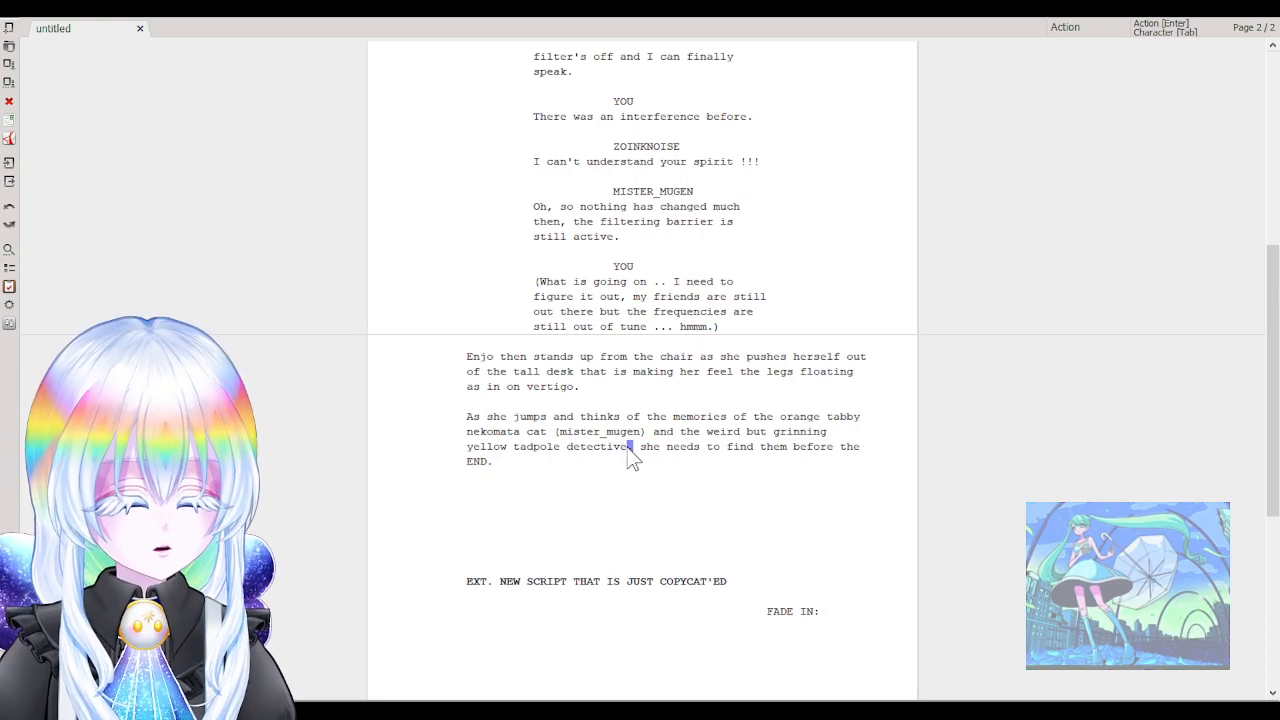
pyautogui.write('(Zoi')
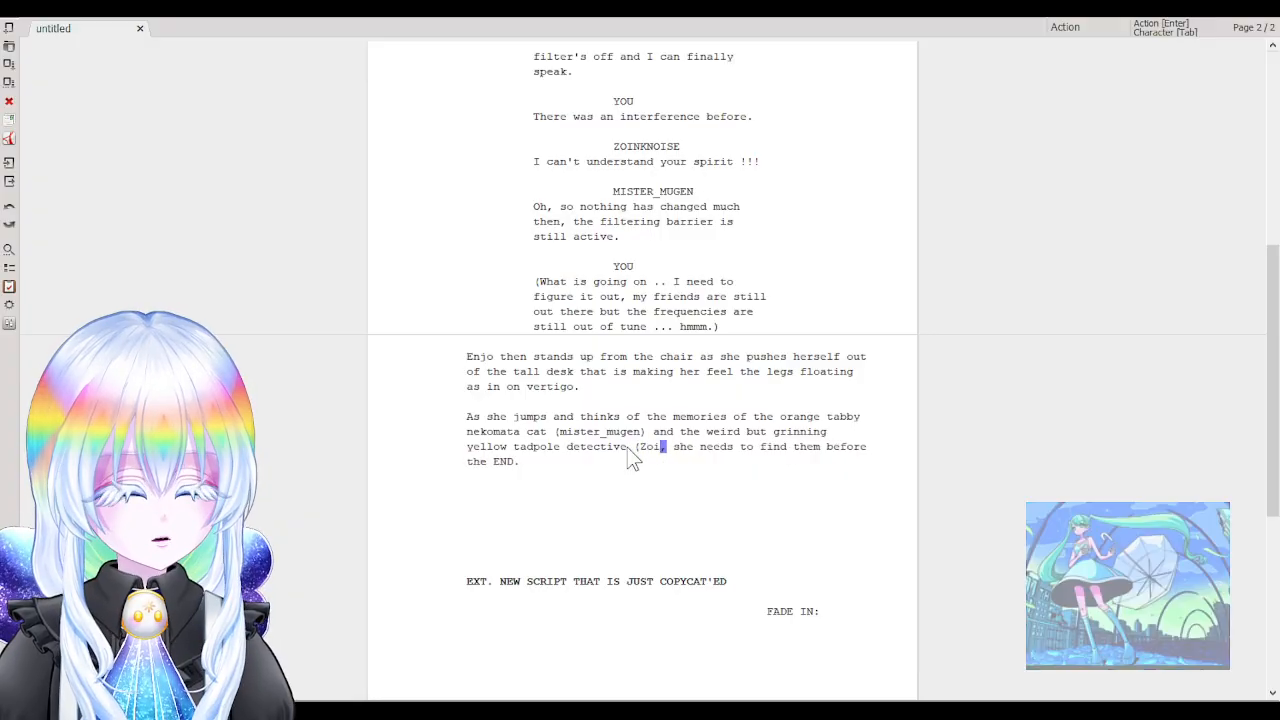
pyautogui.write('nknoise)')
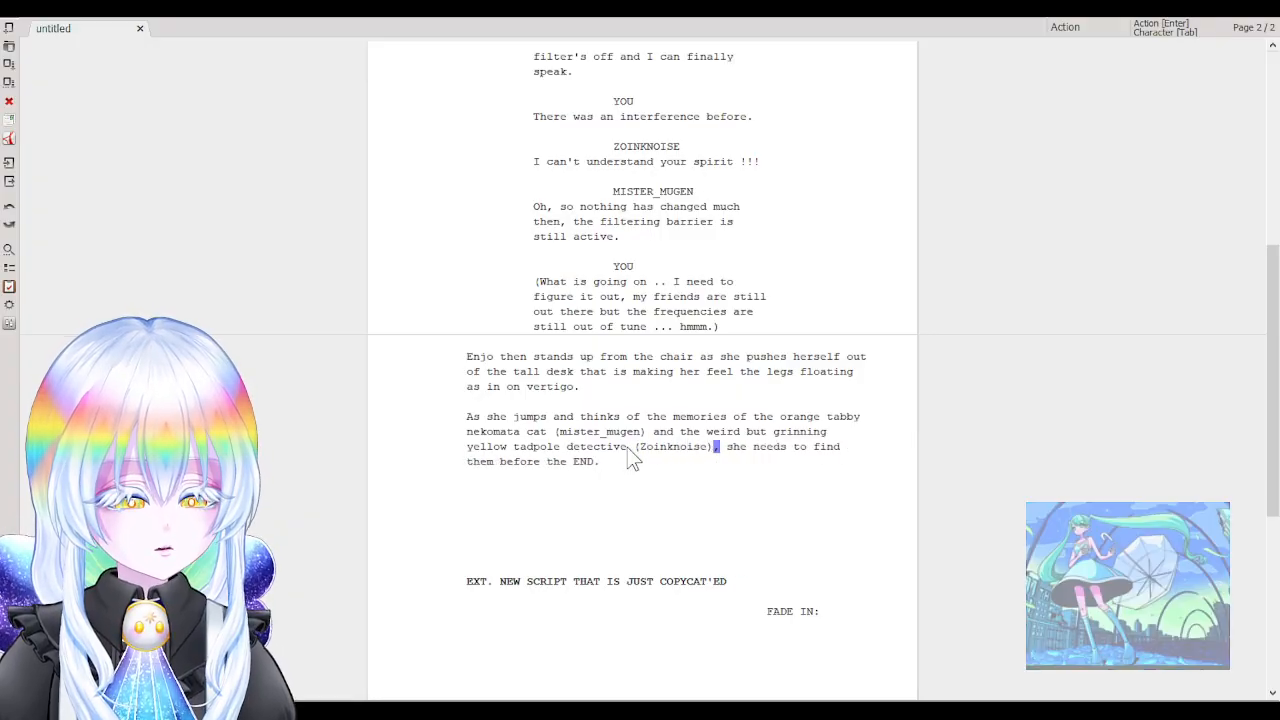
pyautogui.press('Right')
pyautogui.press('Down')
pyautogui.press('Return')
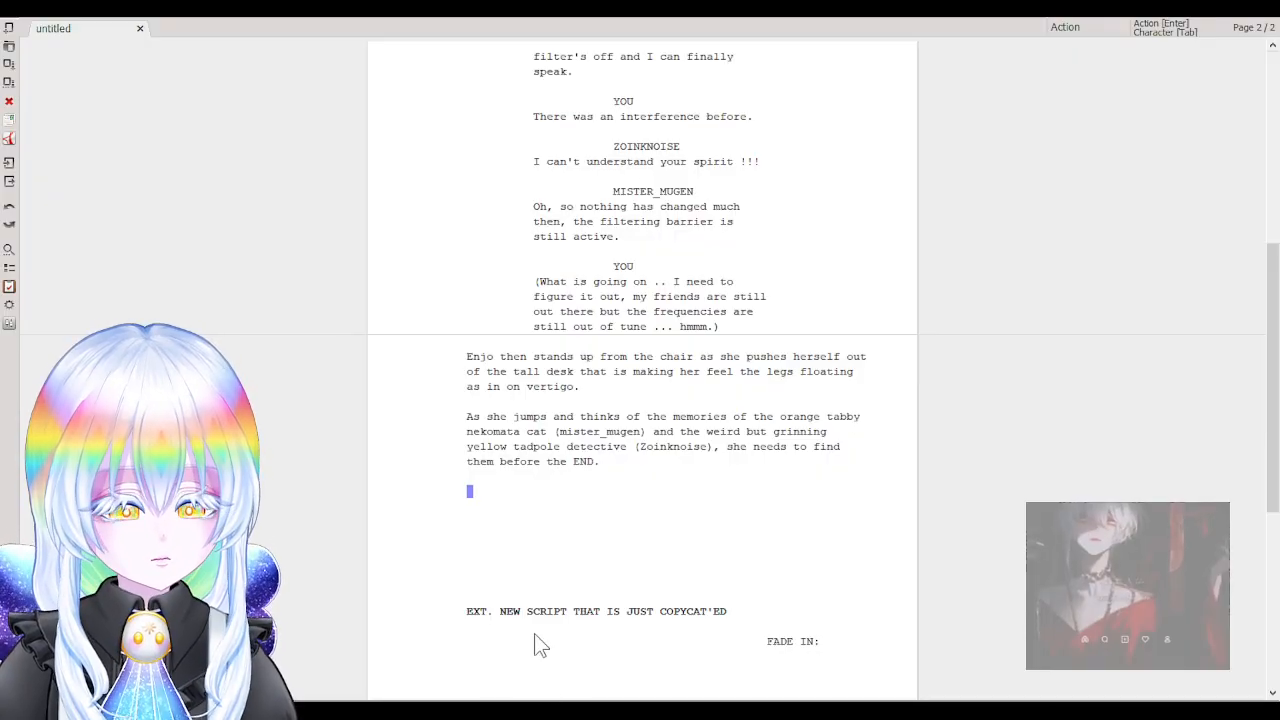
pyautogui.scroll(10, 530, 545)
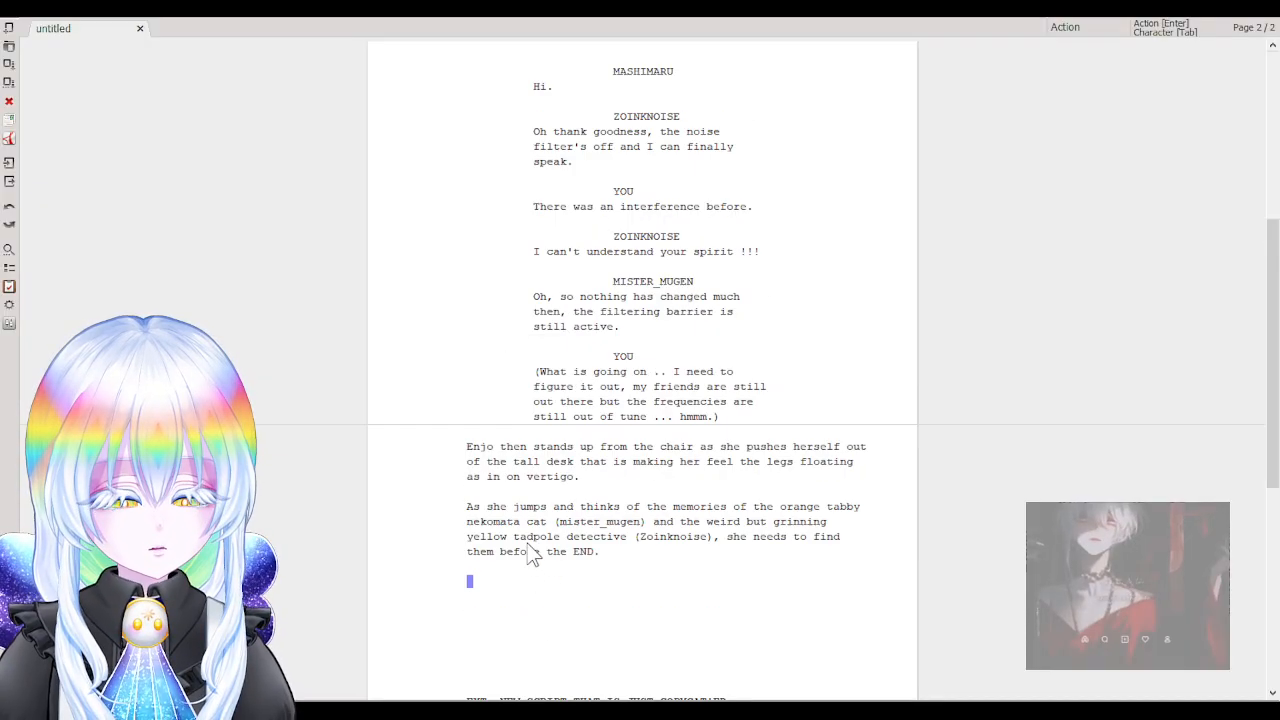
pyautogui.scroll(3, 545, 458)
pyautogui.scroll(-15, 543, 455)
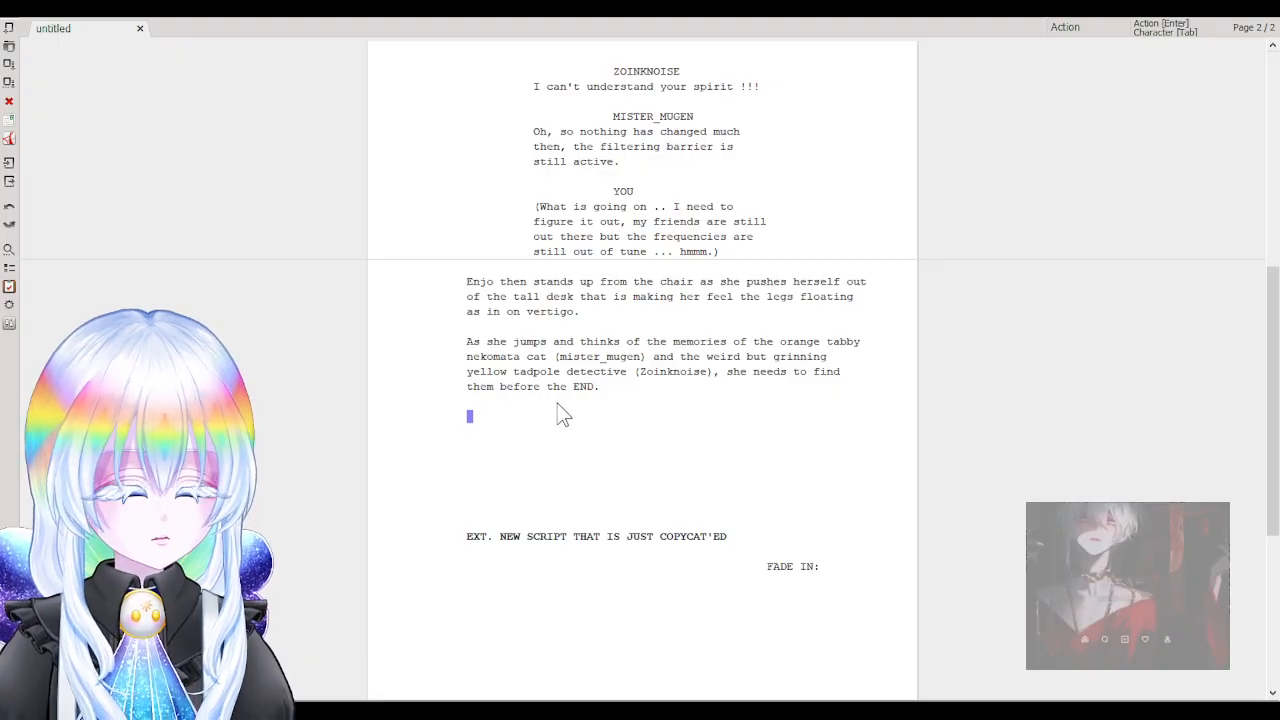
pyautogui.write('She')
pyautogui.press('BackSpace')
pyautogui.press('BackSpace')
pyautogui.press('BackSpace')
pyautogui.press('BackSpace')
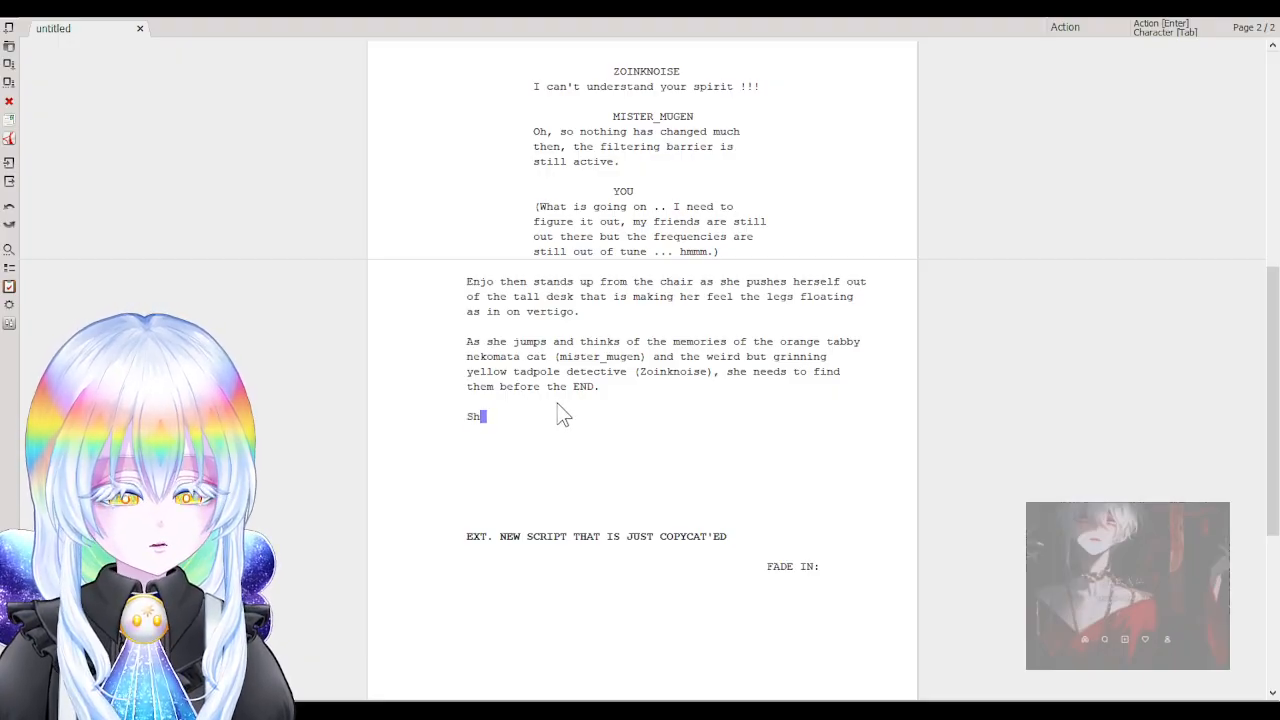
pyautogui.write('She')
pyautogui.press('BackSpace')
pyautogui.press('BackSpace')
pyautogui.press('BackSpace')
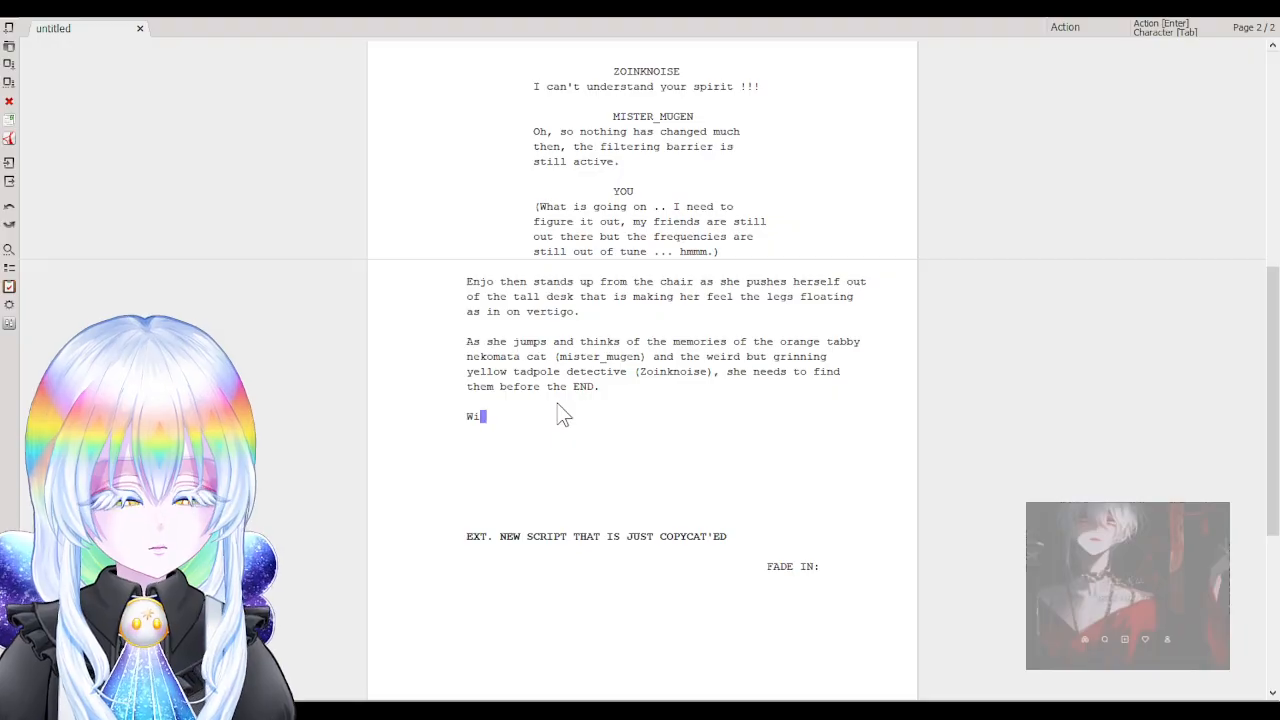
# Begin the new action paragraph with "Open the drawer and picking up some CD and Tape Recording,".
pyautogui.write('Open the draw')
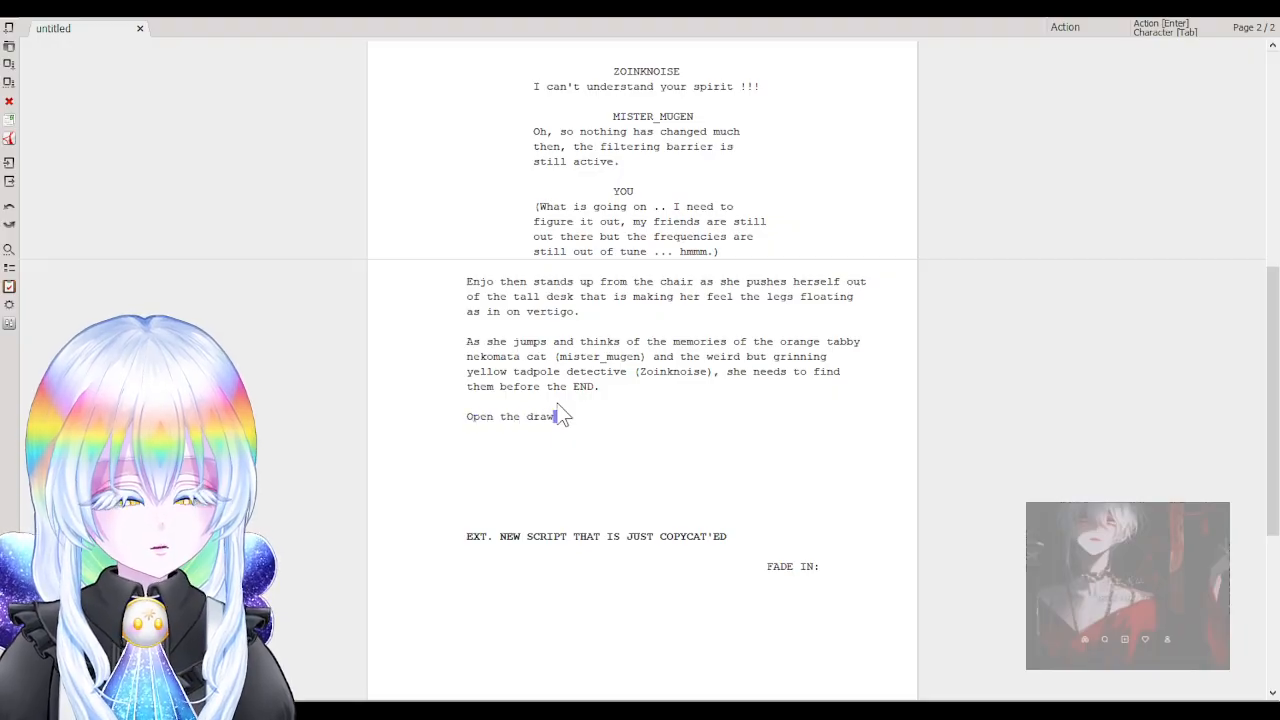
pyautogui.write('er and pi')
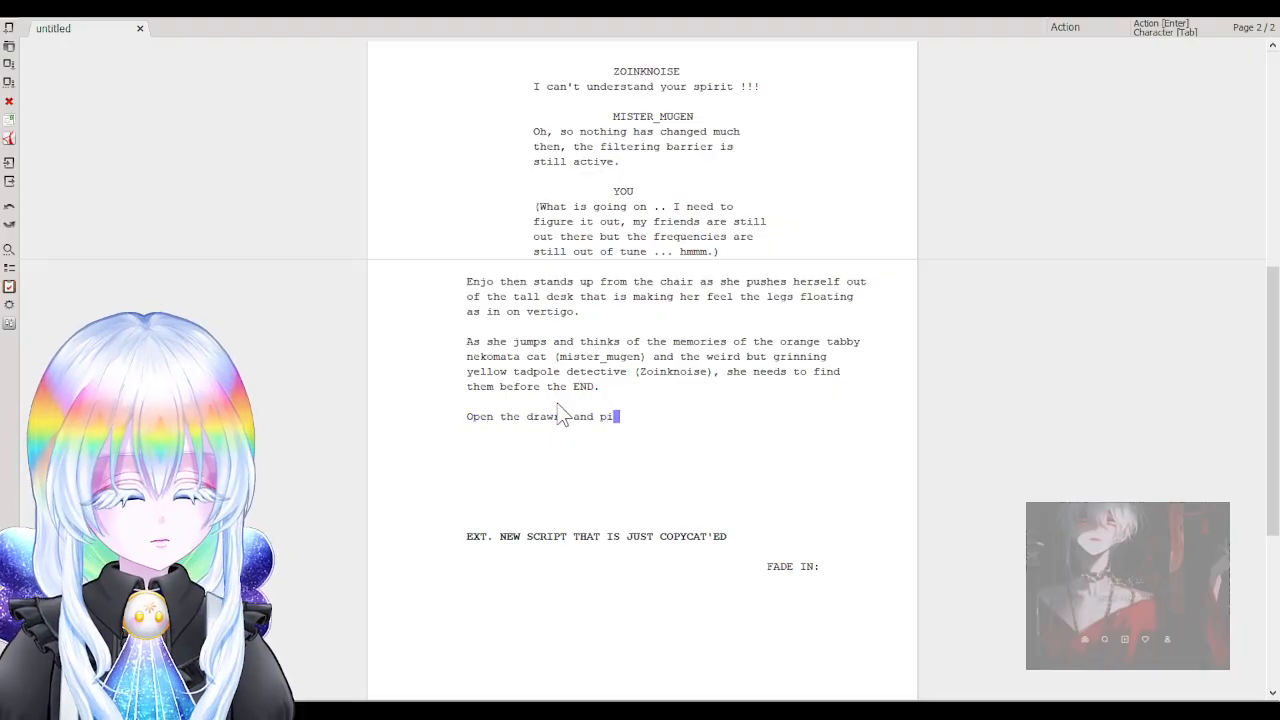
pyautogui.write('cking up some ')
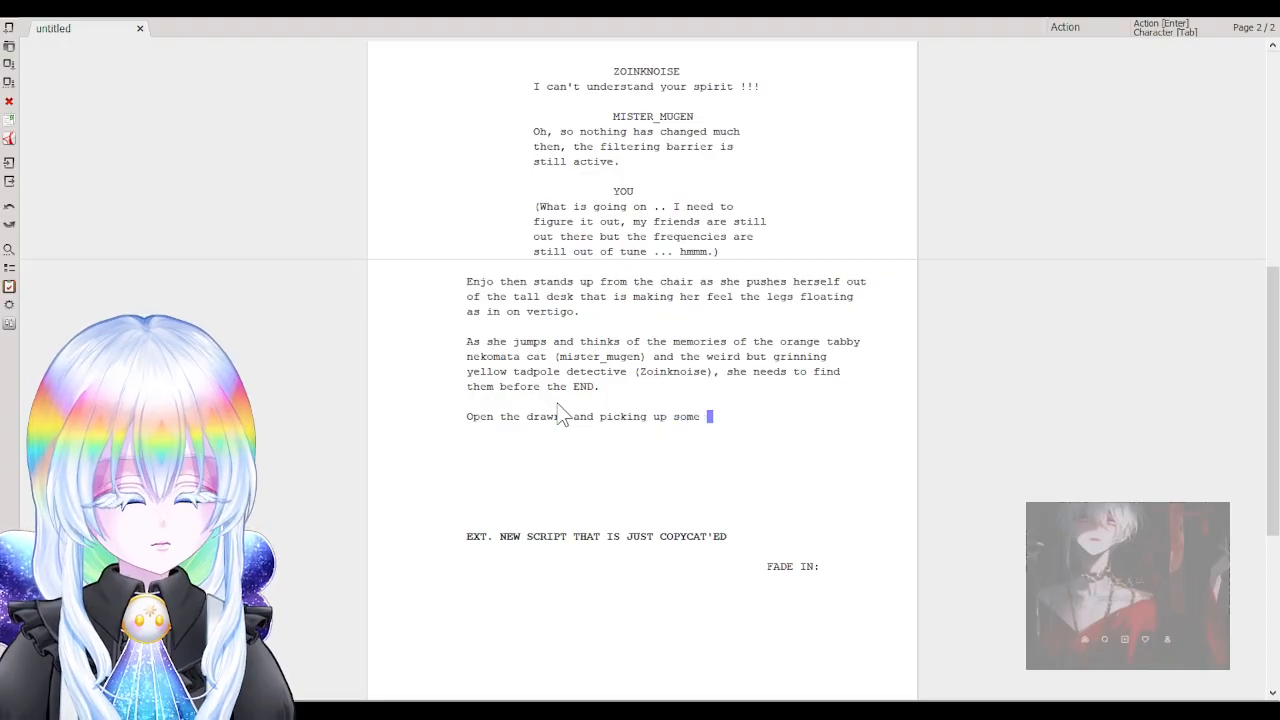
pyautogui.write('CD and ')
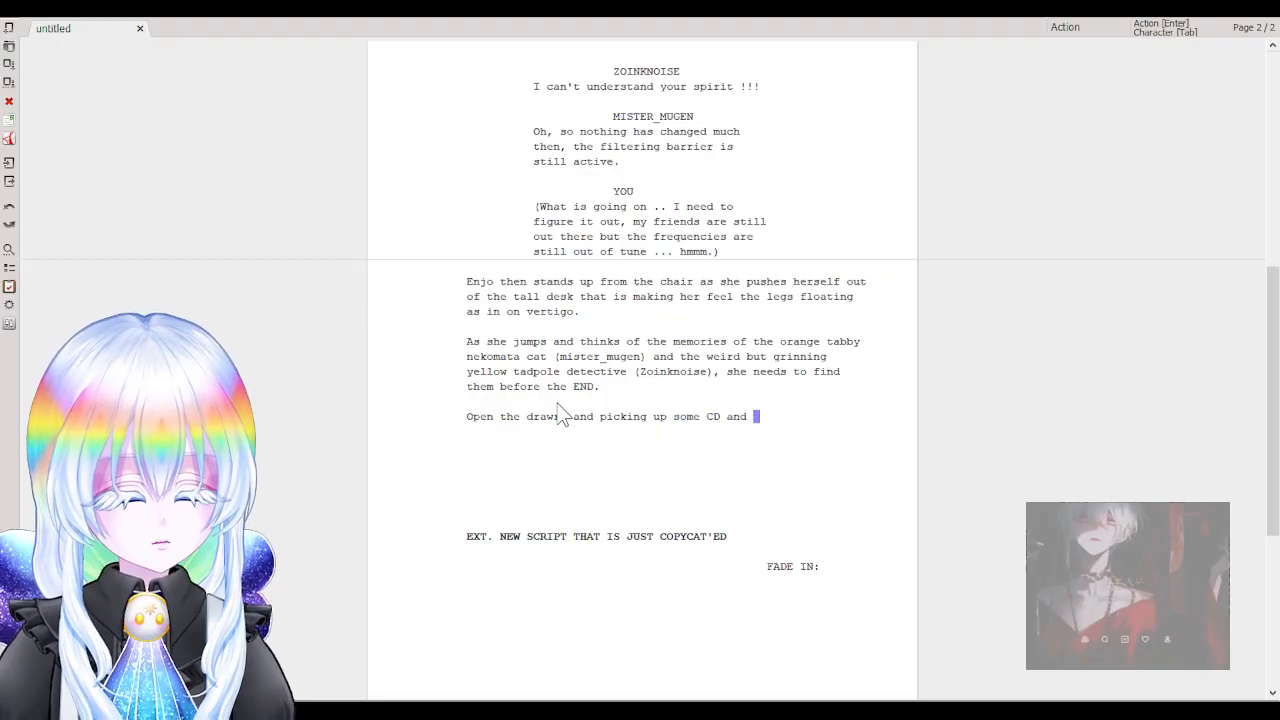
pyautogui.write('Tape Recording,')
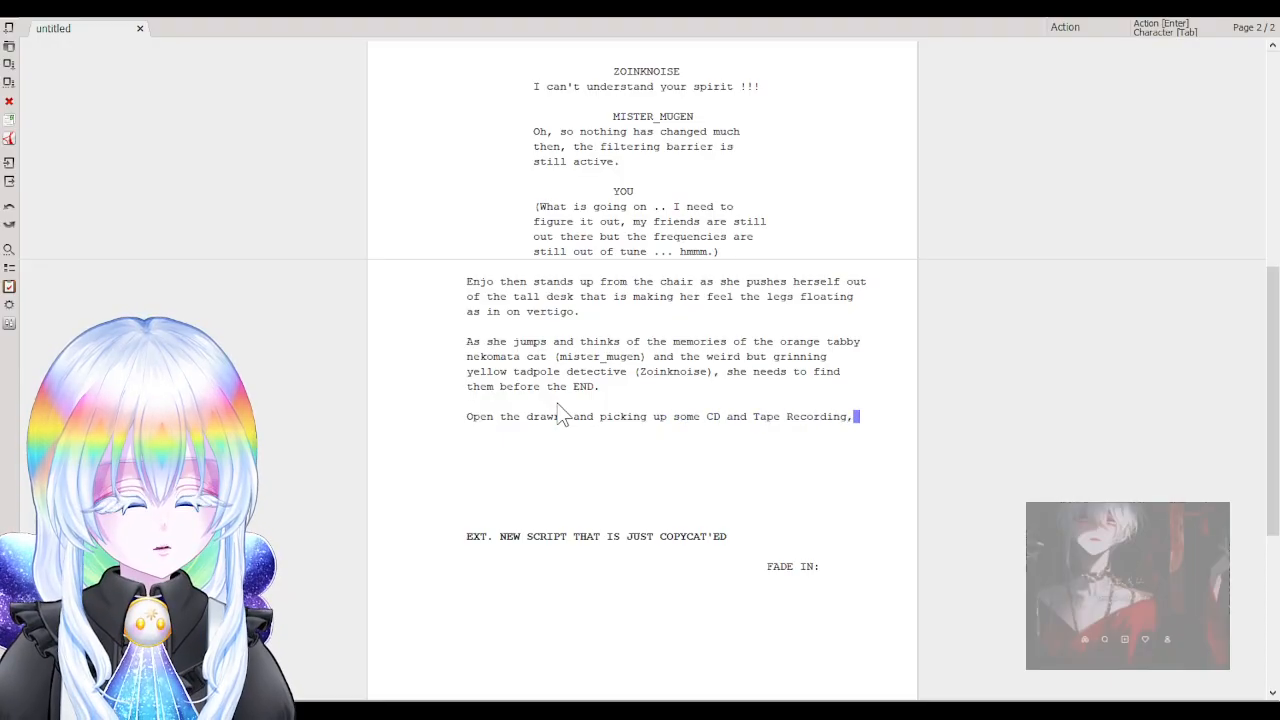
pyautogui.press('BackSpace')
pyautogui.write('.')
pyautogui.press('BackSpace')
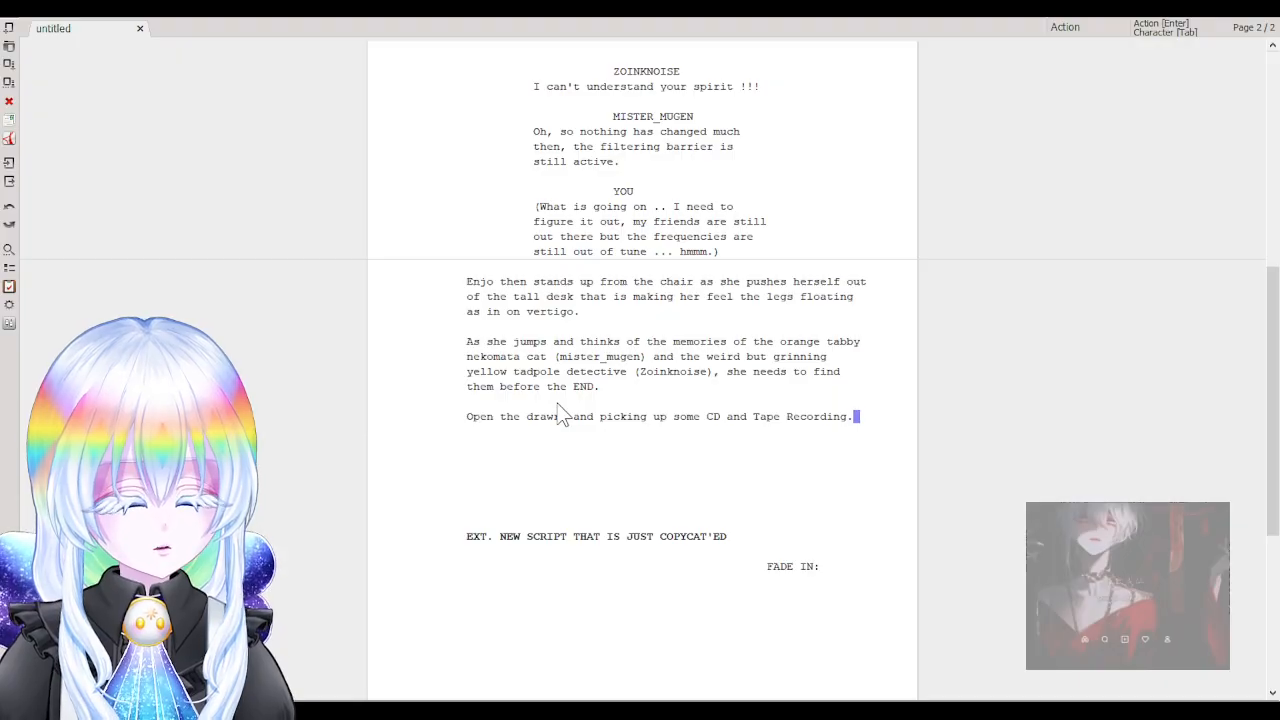
pyautogui.hotkey('shift', 'Return')
pyautogui.write('So')
pyautogui.press('BackSpace')
pyautogui.press('BackSpace')
pyautogui.press('BackSpace')
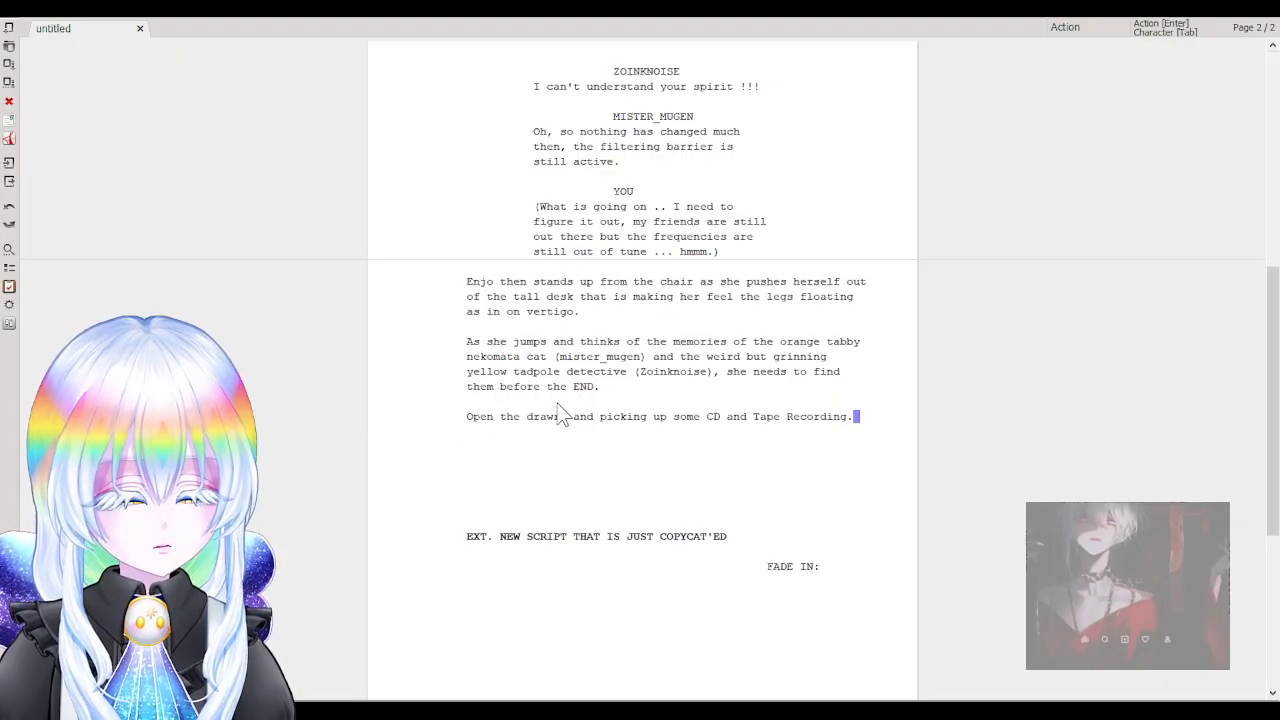
# Finish the sentence with "she opens a portal and then launches into the Pitch Black Void." and start a new action paragraph.
pyautogui.write('she open s')
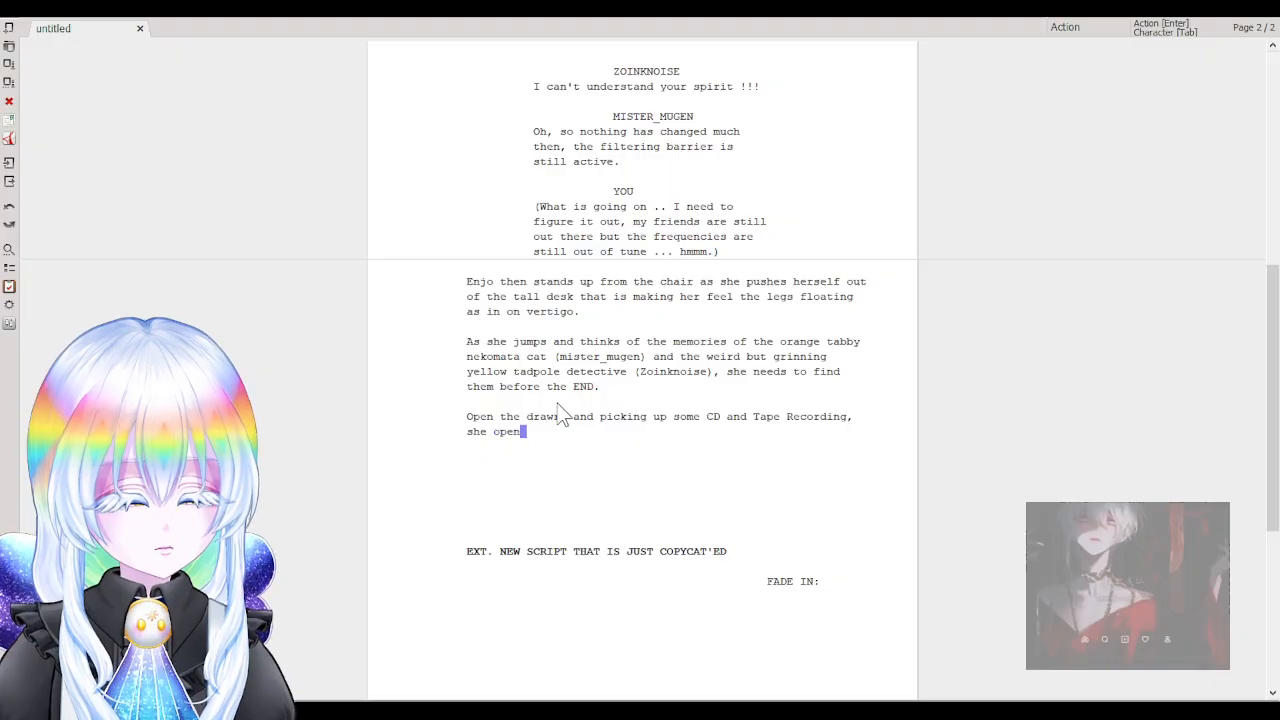
pyautogui.press('BackSpace')
pyautogui.press('BackSpace')
pyautogui.write('s a portal ')
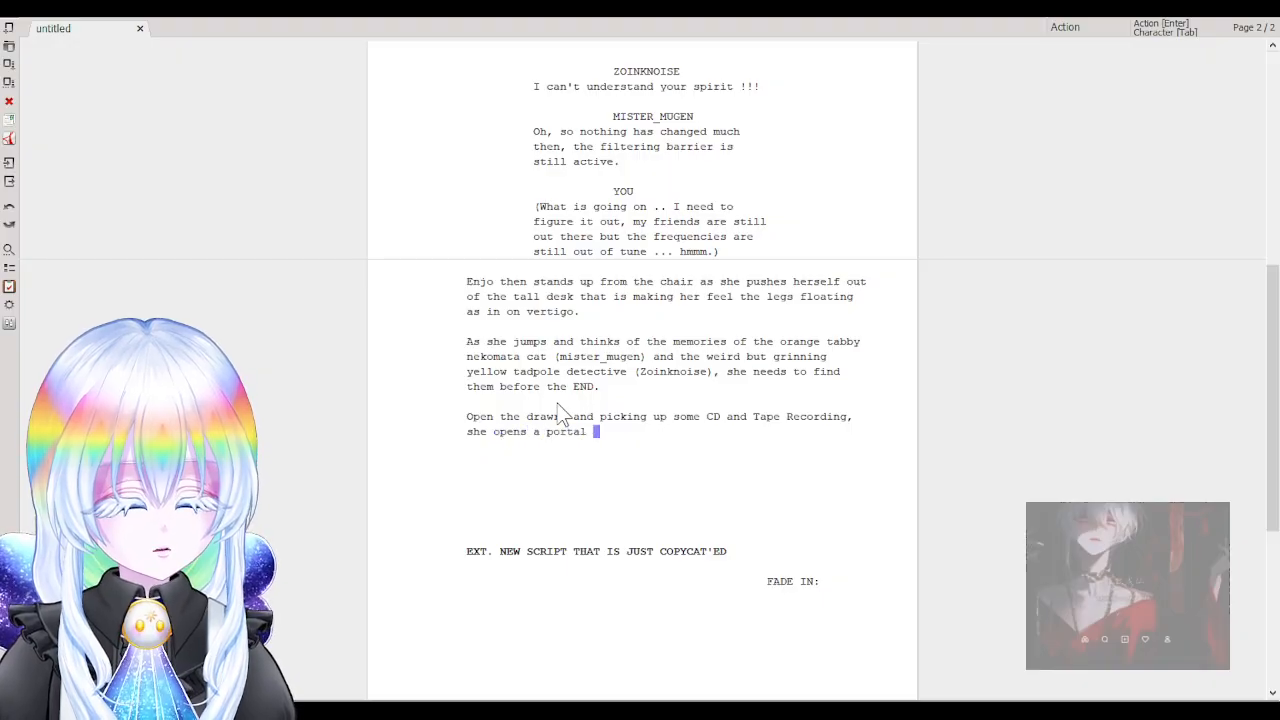
pyautogui.write('and then ')
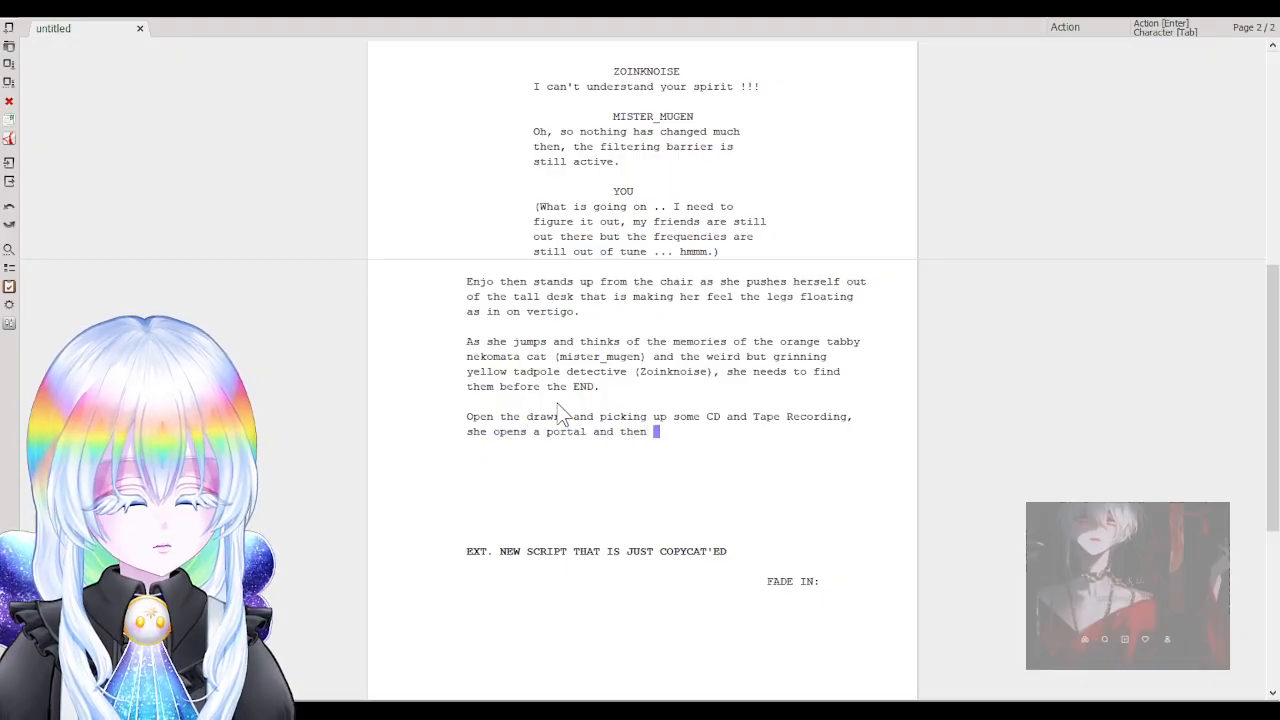
pyautogui.write('launches into th')
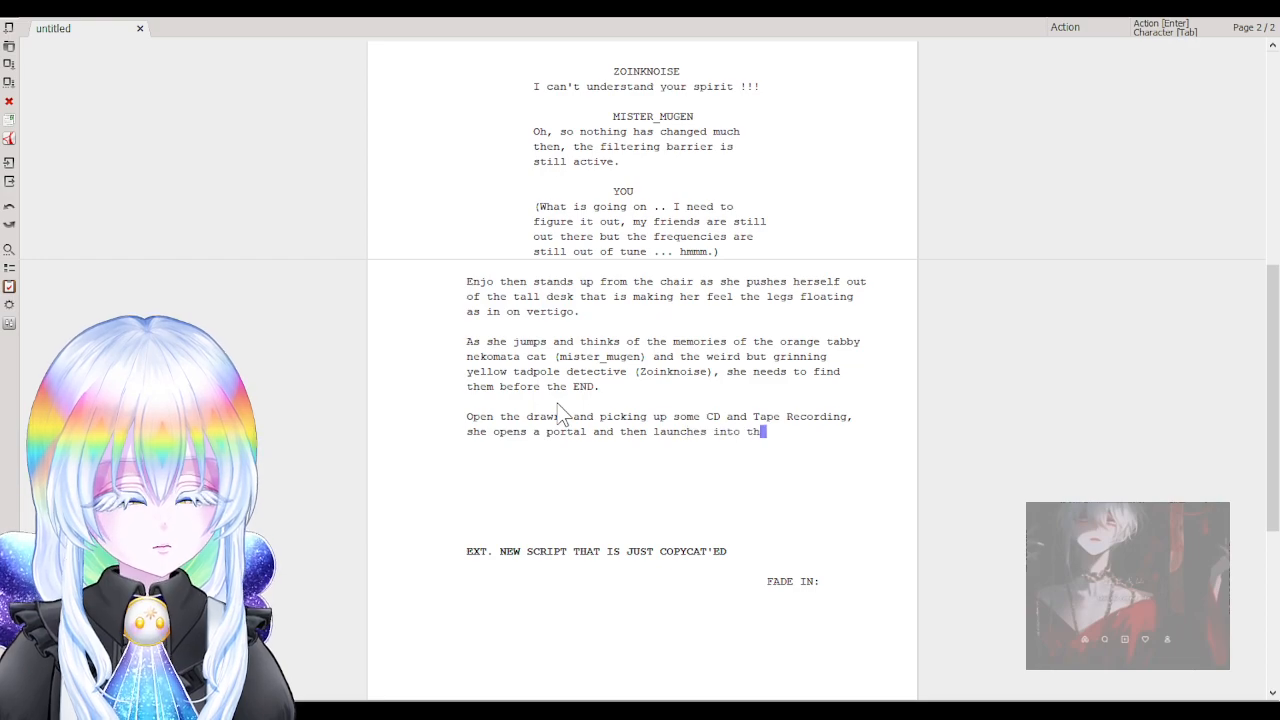
pyautogui.write('e ')
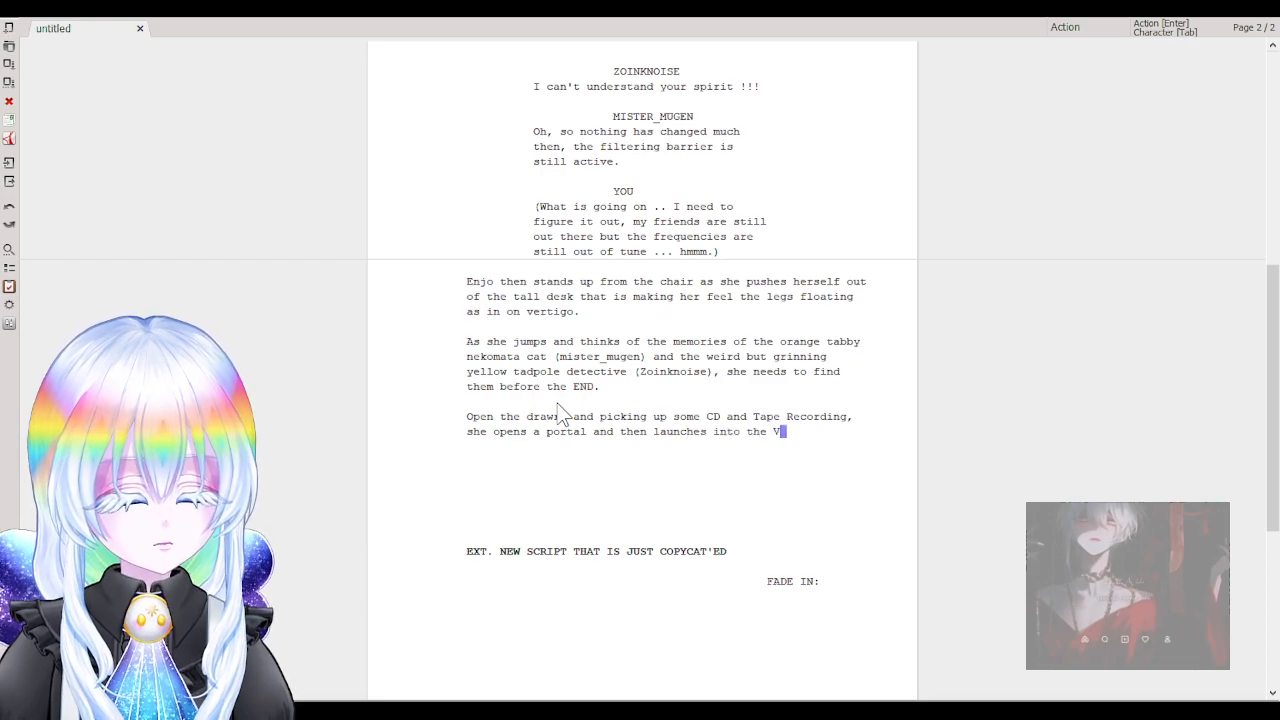
pyautogui.write('Pitch B')
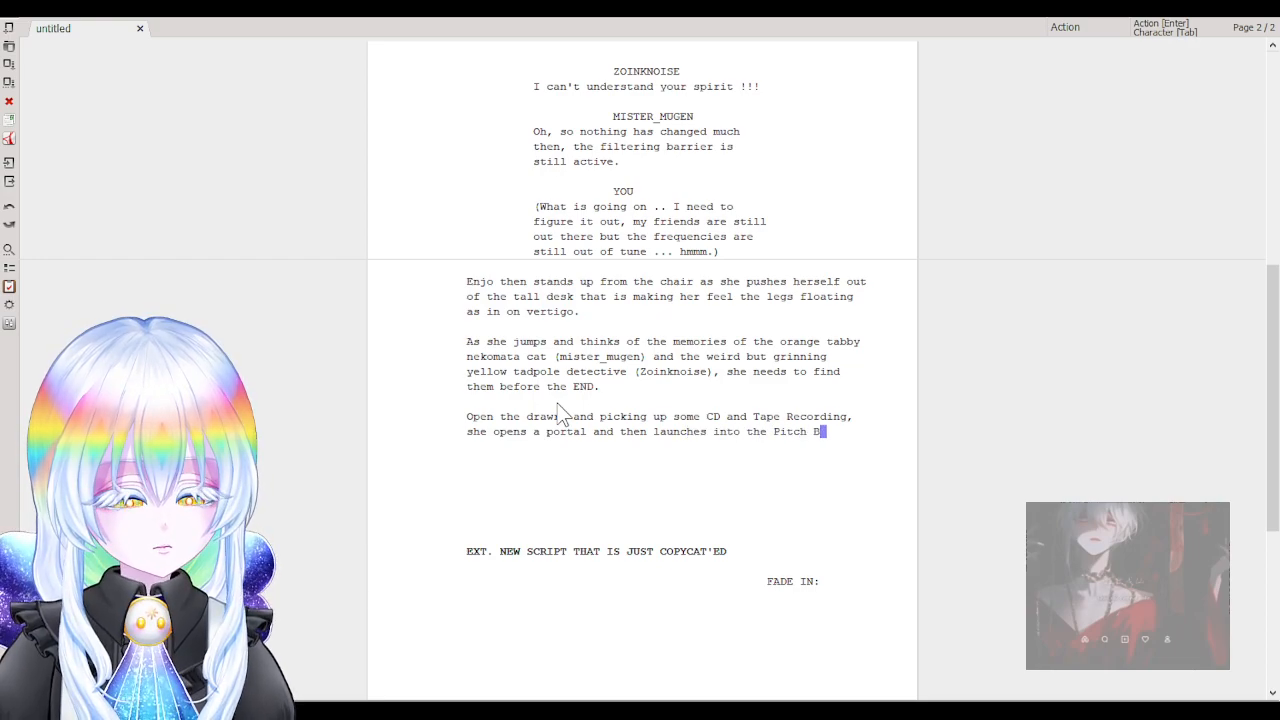
pyautogui.write('lack Void.')
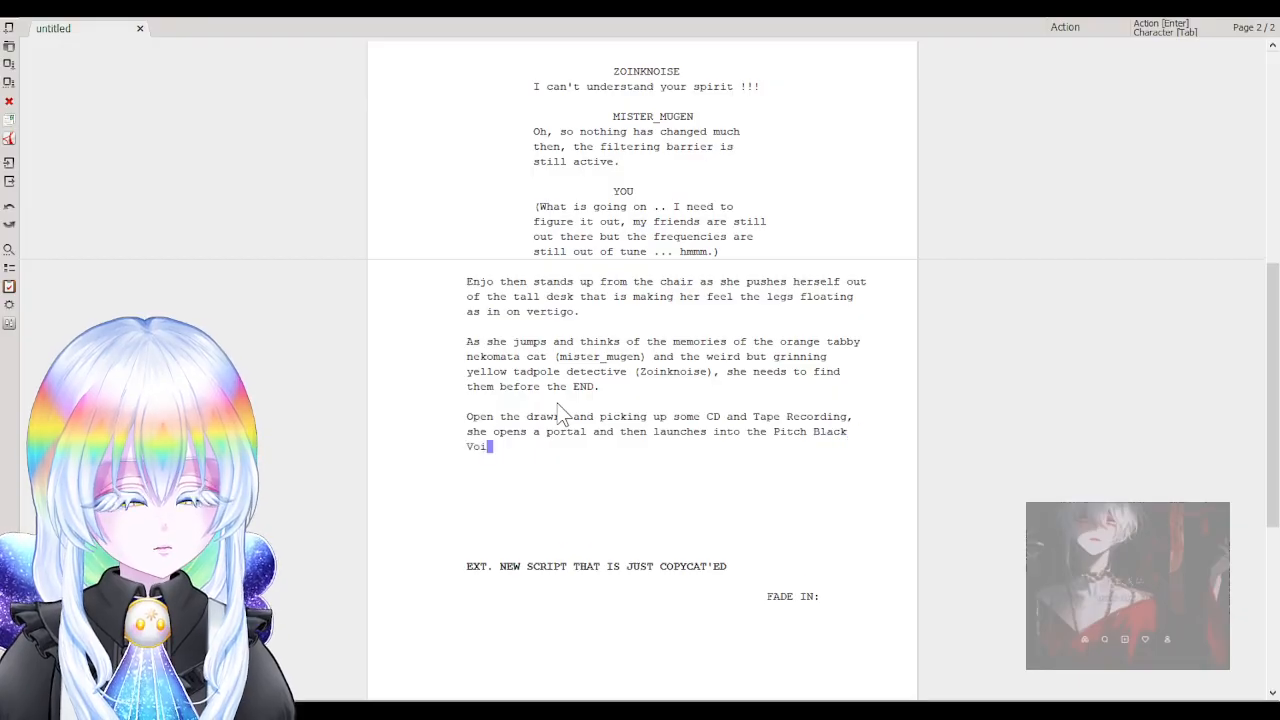
pyautogui.press('Return')
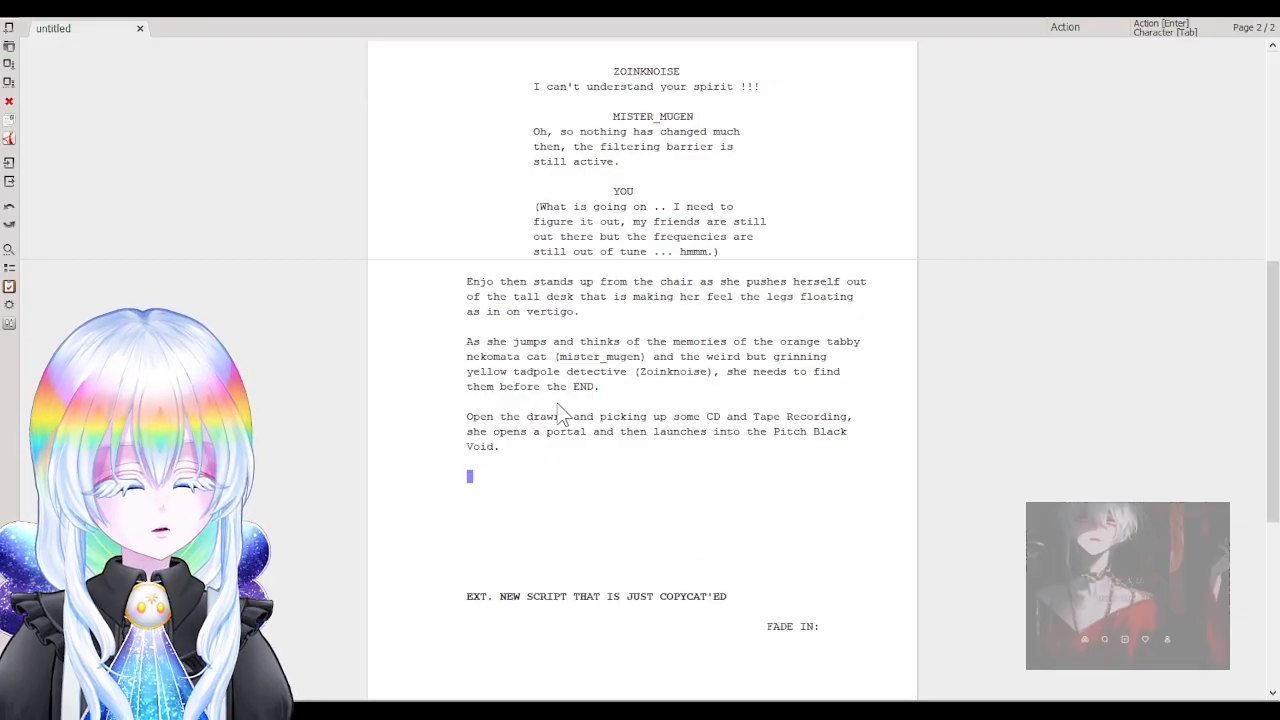
# Begin the new action paragraph with "Bubbles appear as if it's an ocean of ink".
pyautogui.write('If')
pyautogui.write('Bu')
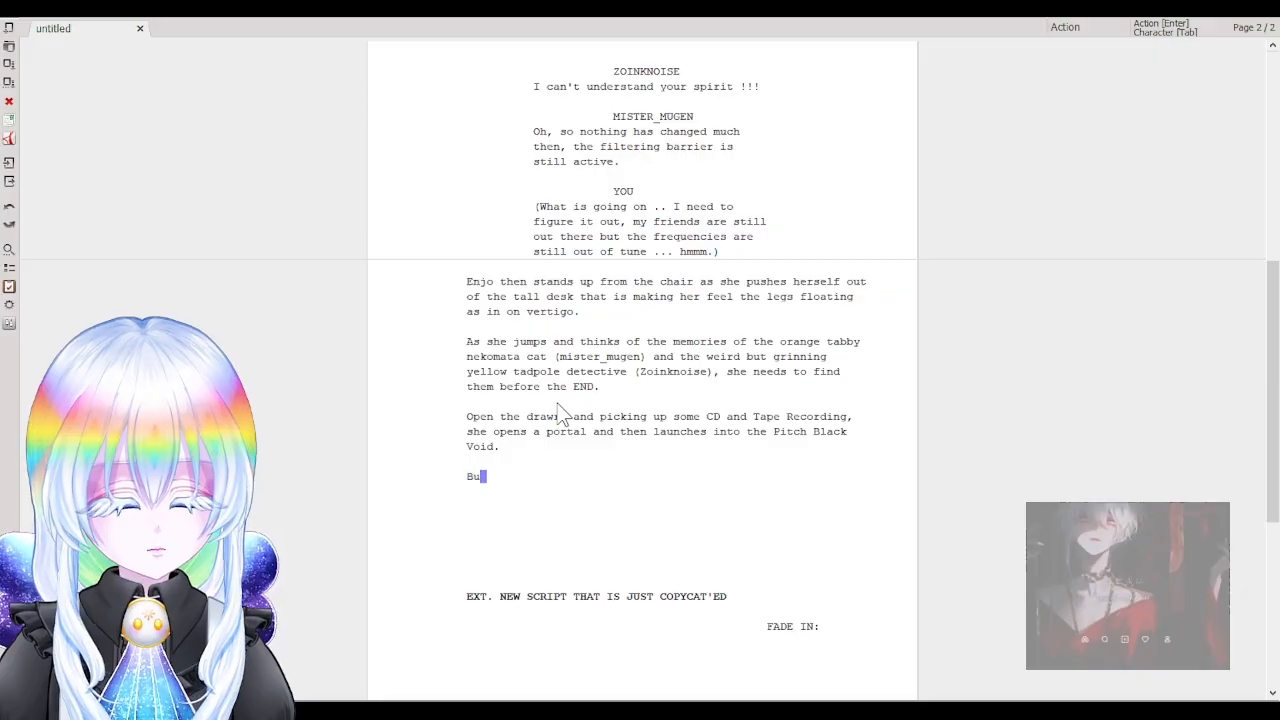
pyautogui.write('bbles appear ')
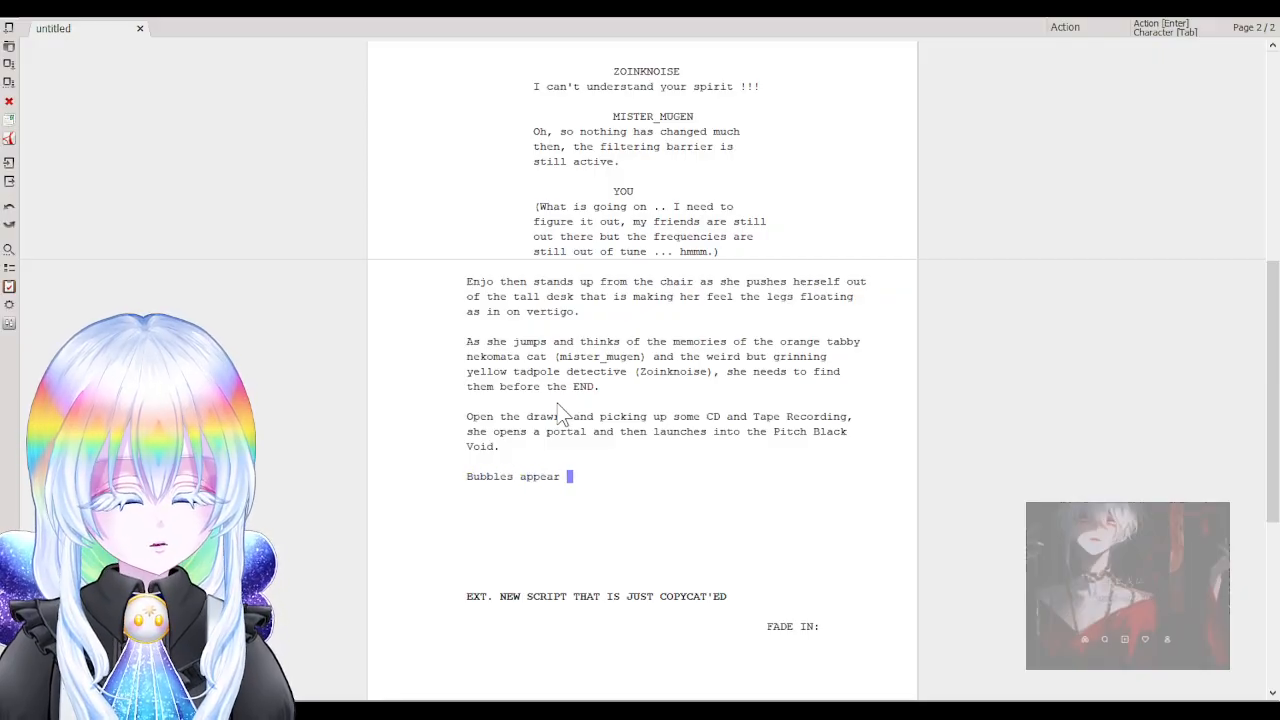
pyautogui.write("as if it's a ")
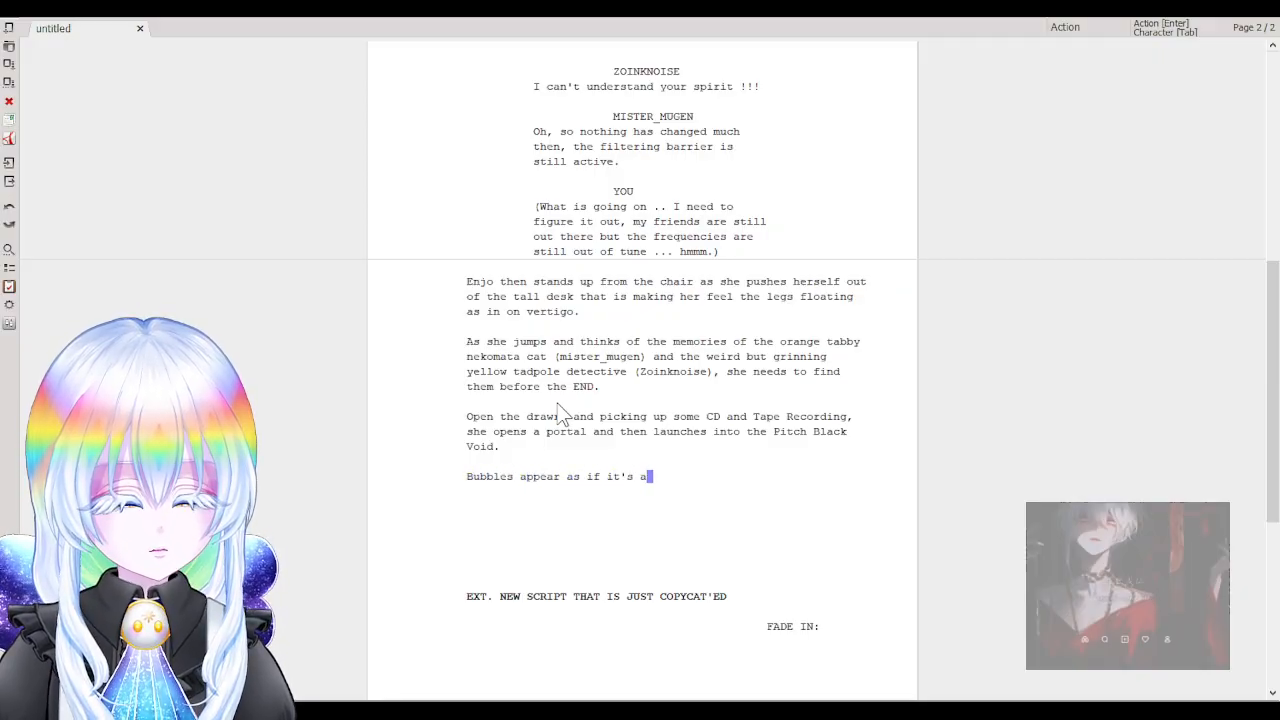
pyautogui.write('n ocean of')
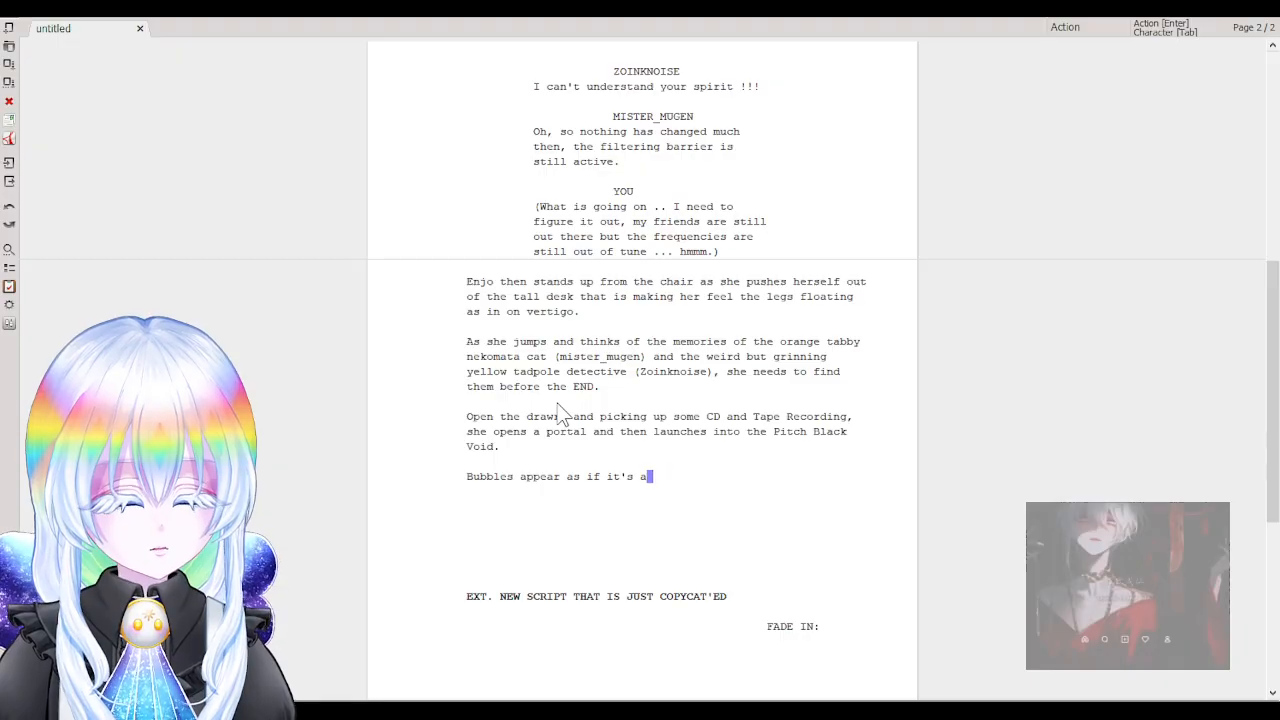
pyautogui.write(' ink.')
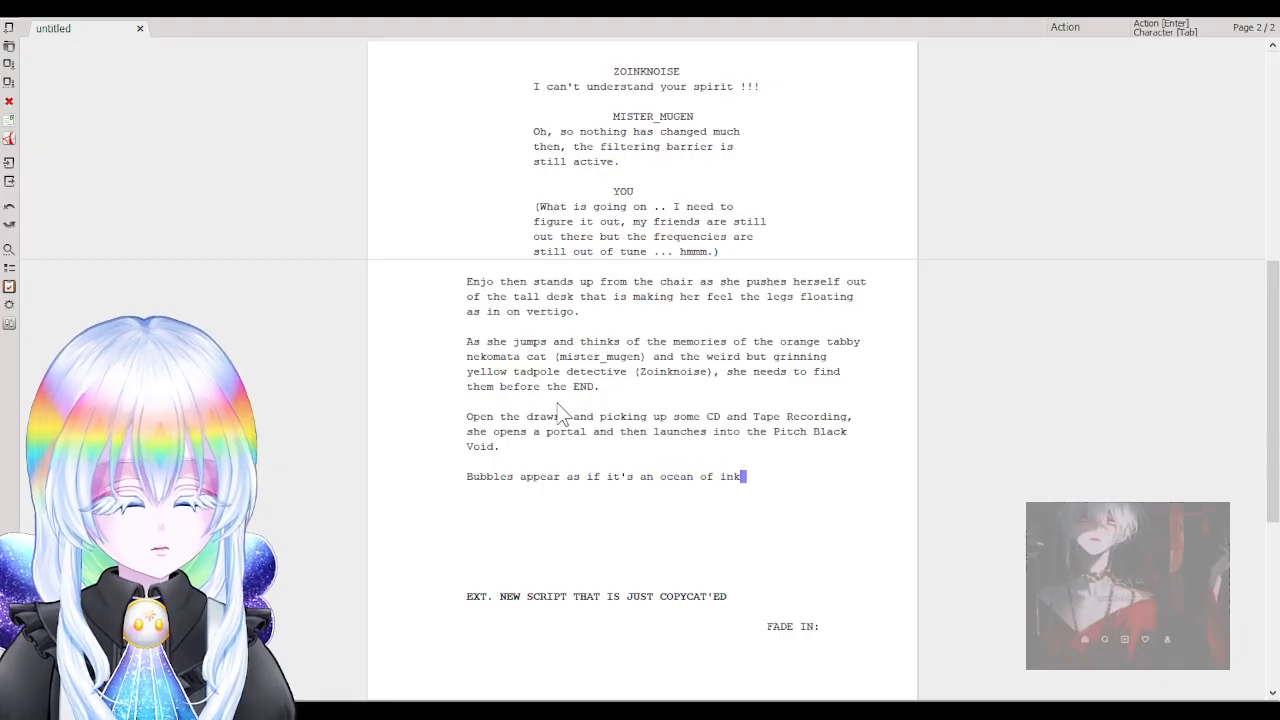
pyautogui.press('Return')
pyautogui.press('BackSpace')
pyautogui.press('BackSpace')
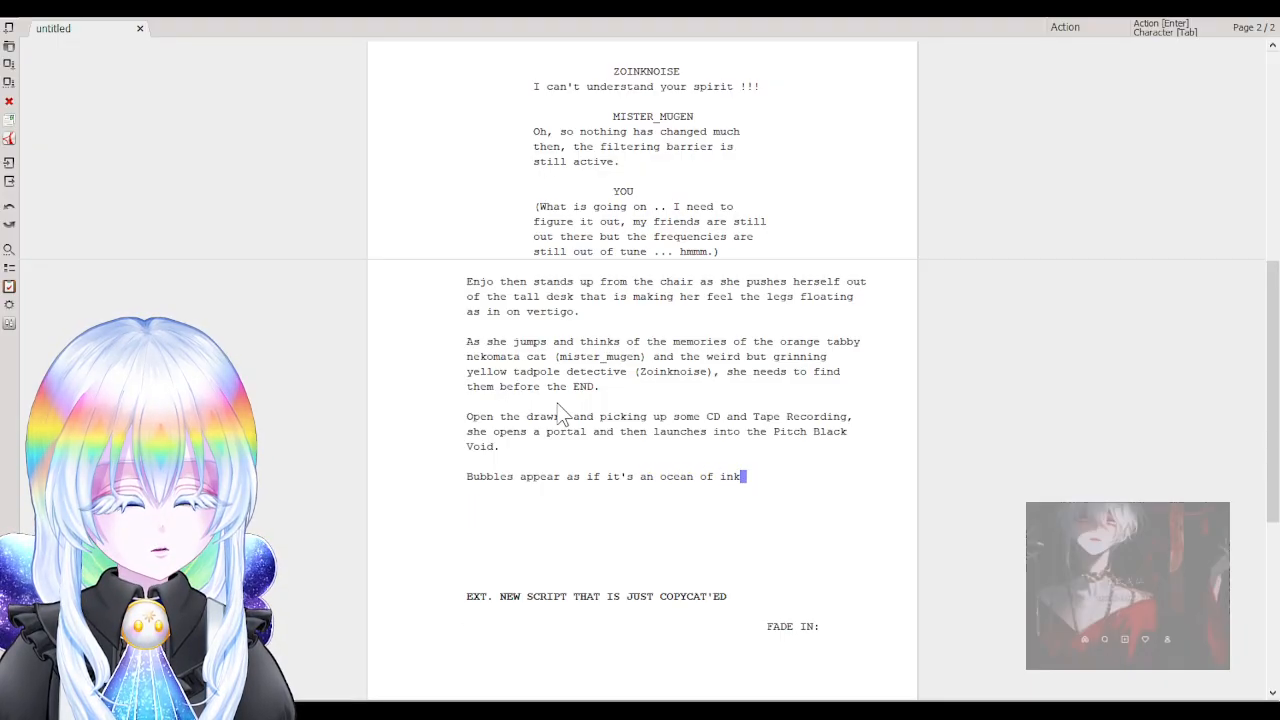
# Continue the sentence after "ink" with "and yet the insides of the bubbles show myriad alternative universes".
pyautogui.write('an')
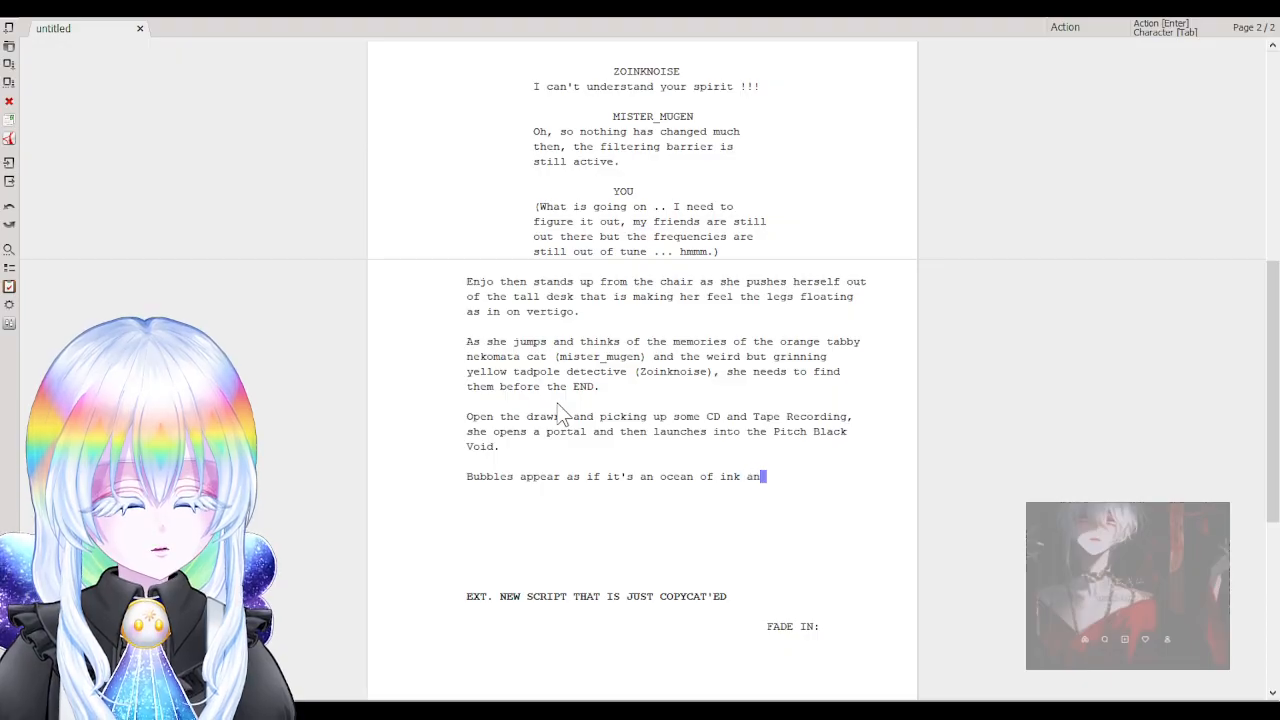
pyautogui.write('d yet the i')
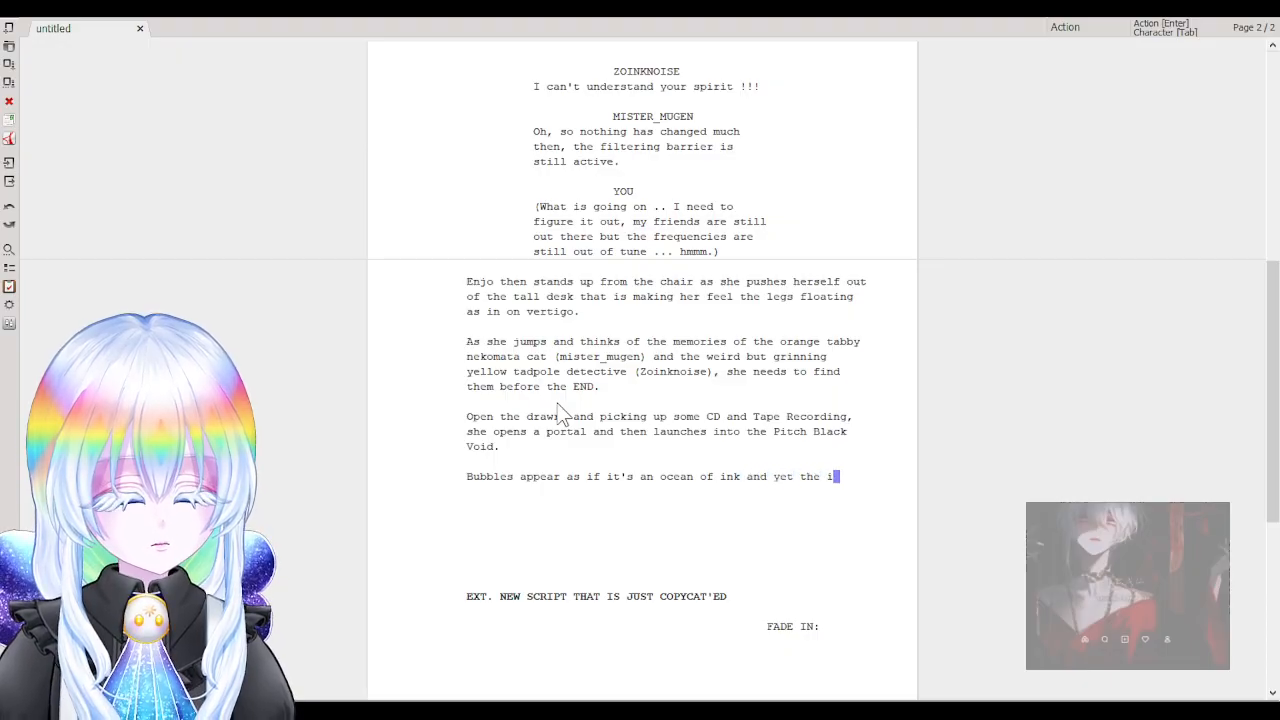
pyautogui.write('nsides of the ')
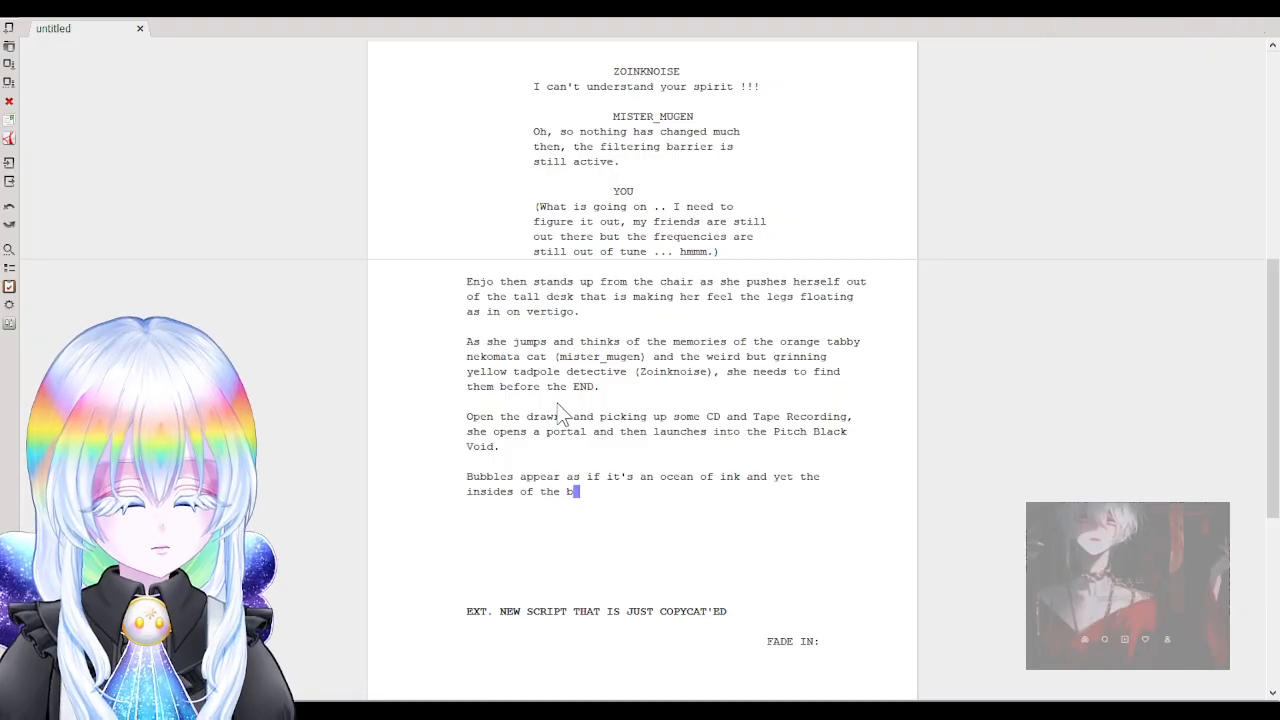
pyautogui.write('bubbles show ')
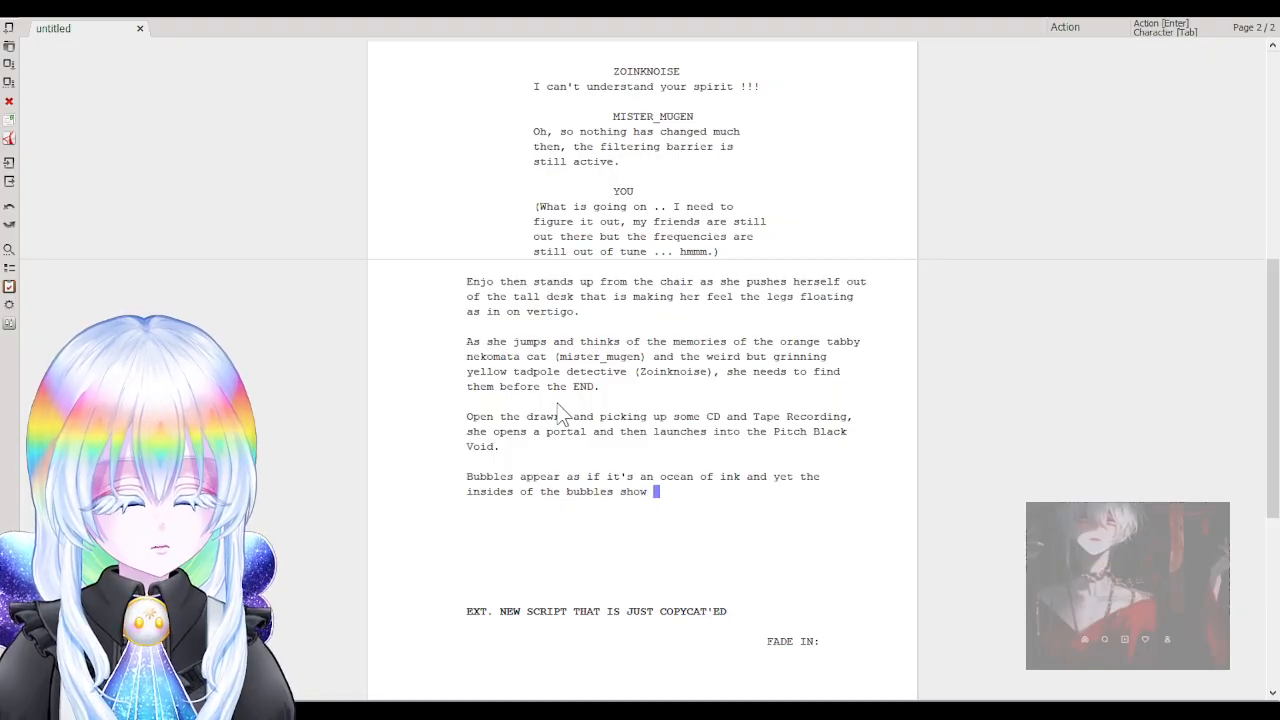
pyautogui.write('myste')
pyautogui.press('BackSpace')
pyautogui.press('BackSpace')
pyautogui.press('BackSpace')
pyautogui.write('i')
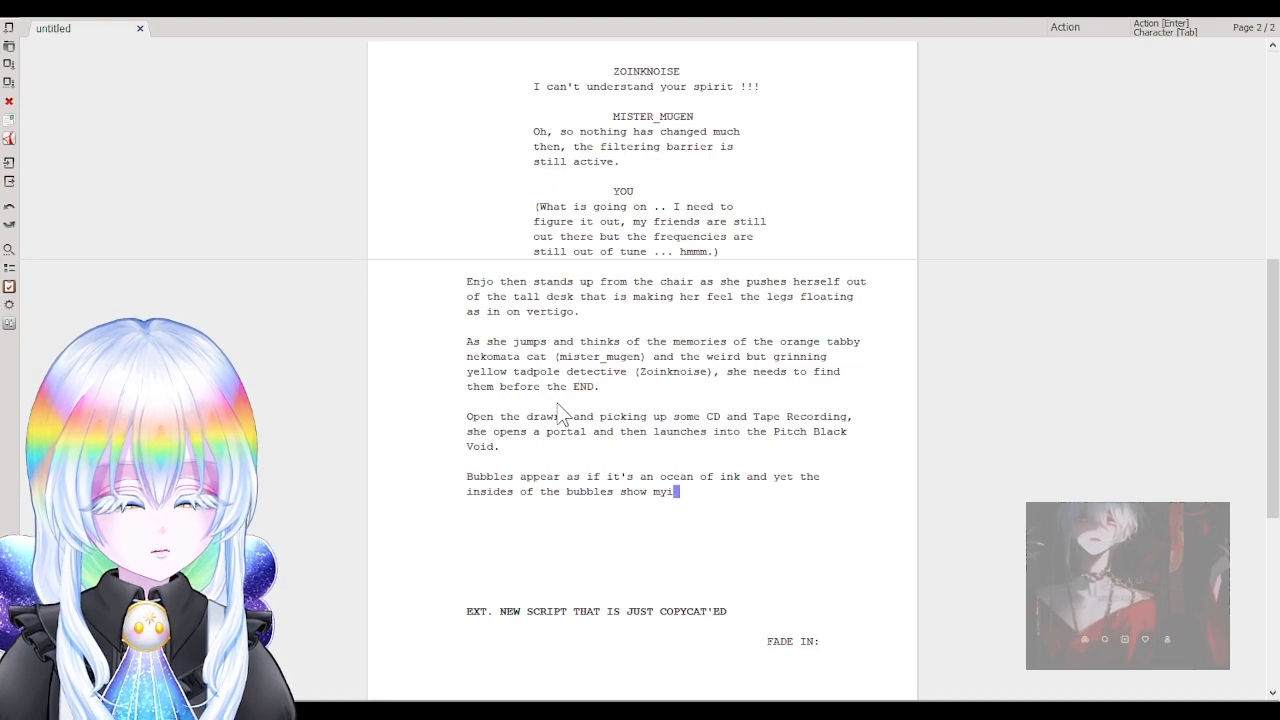
pyautogui.press('BackSpace')
pyautogui.write('riad alternativ')
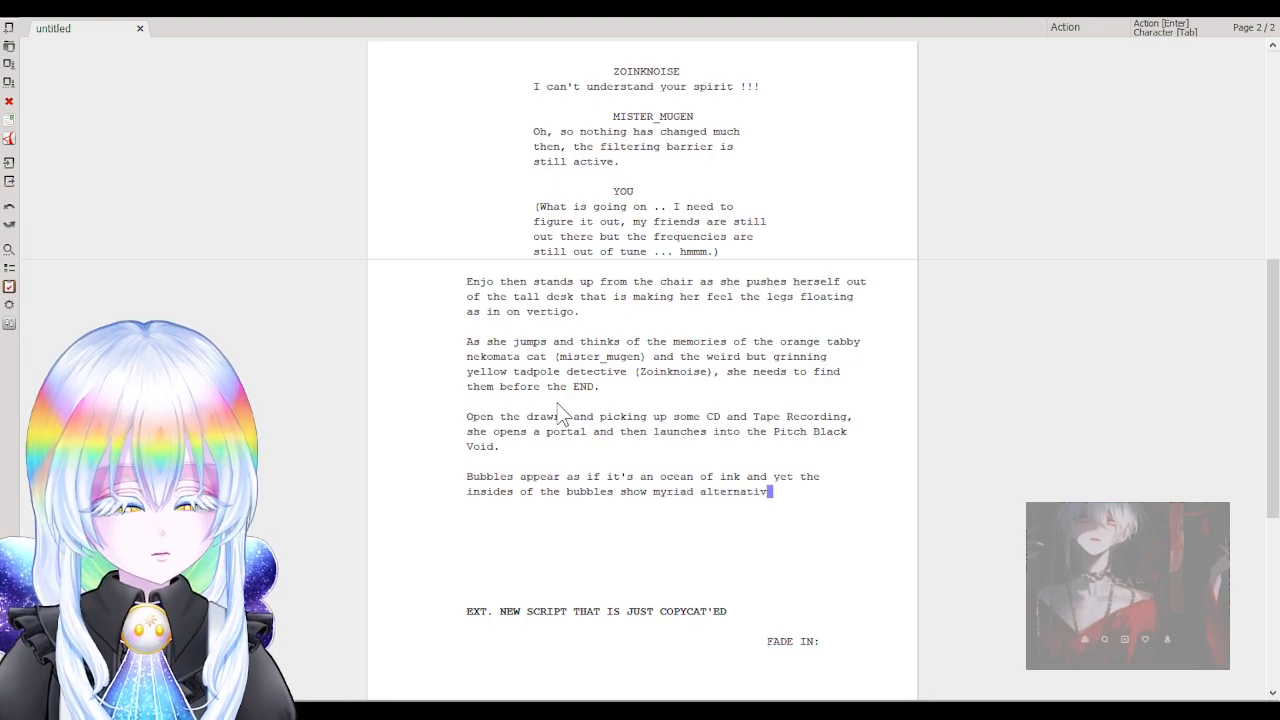
pyautogui.write('e universes')
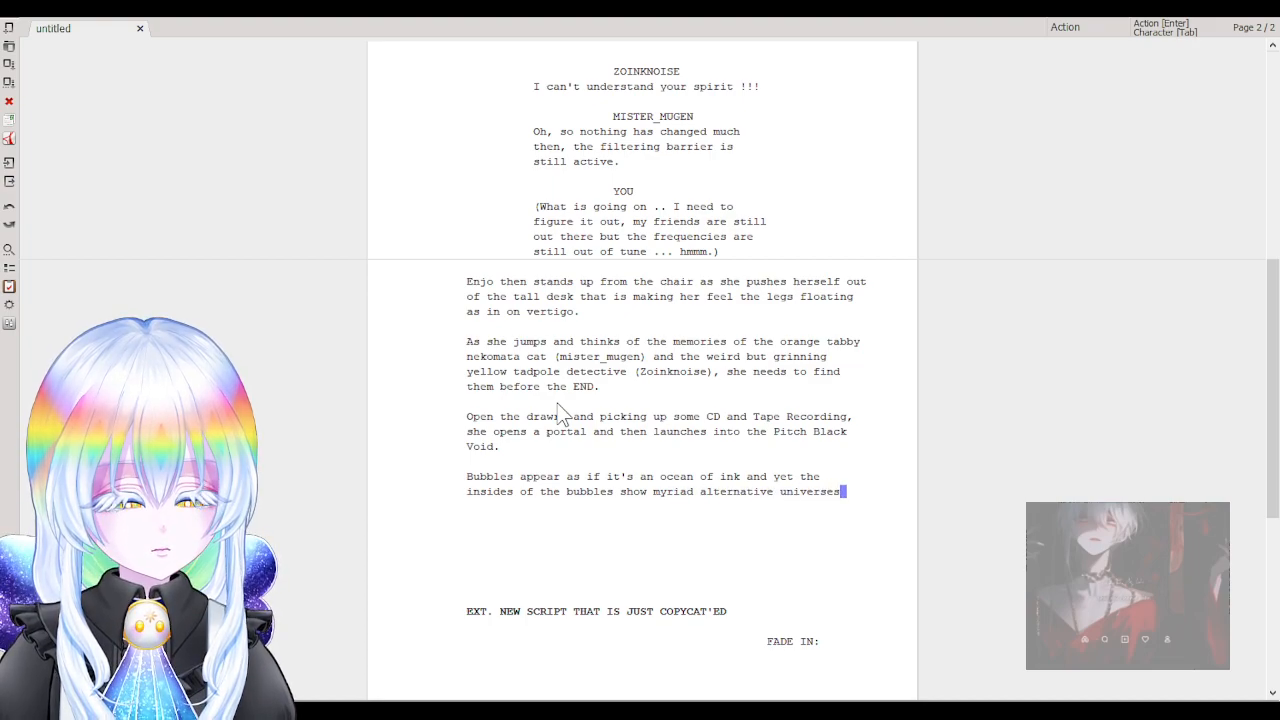
# Finish the sentence with "and selves of Zoinknoise and Mister Mugen." and start a new paragraph below it.
pyautogui.write(' and selves o f')
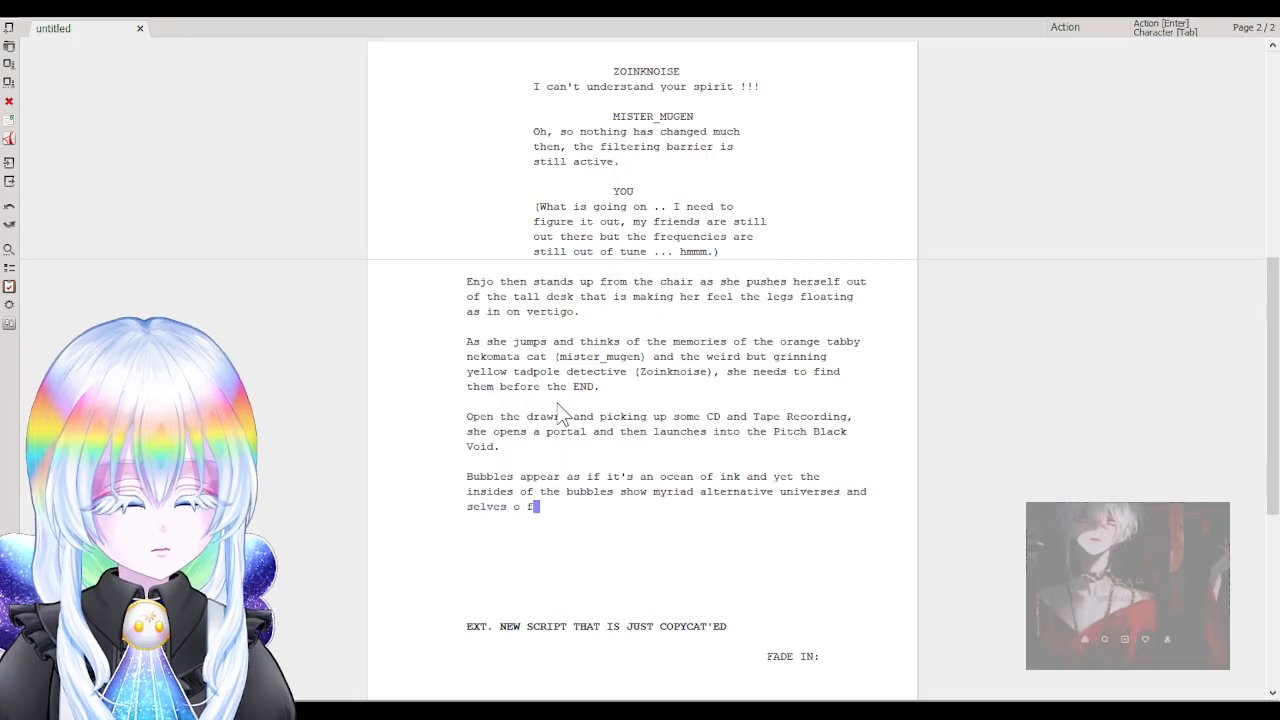
pyautogui.press('BackSpace')
pyautogui.press('BackSpace')
pyautogui.write('f Zo')
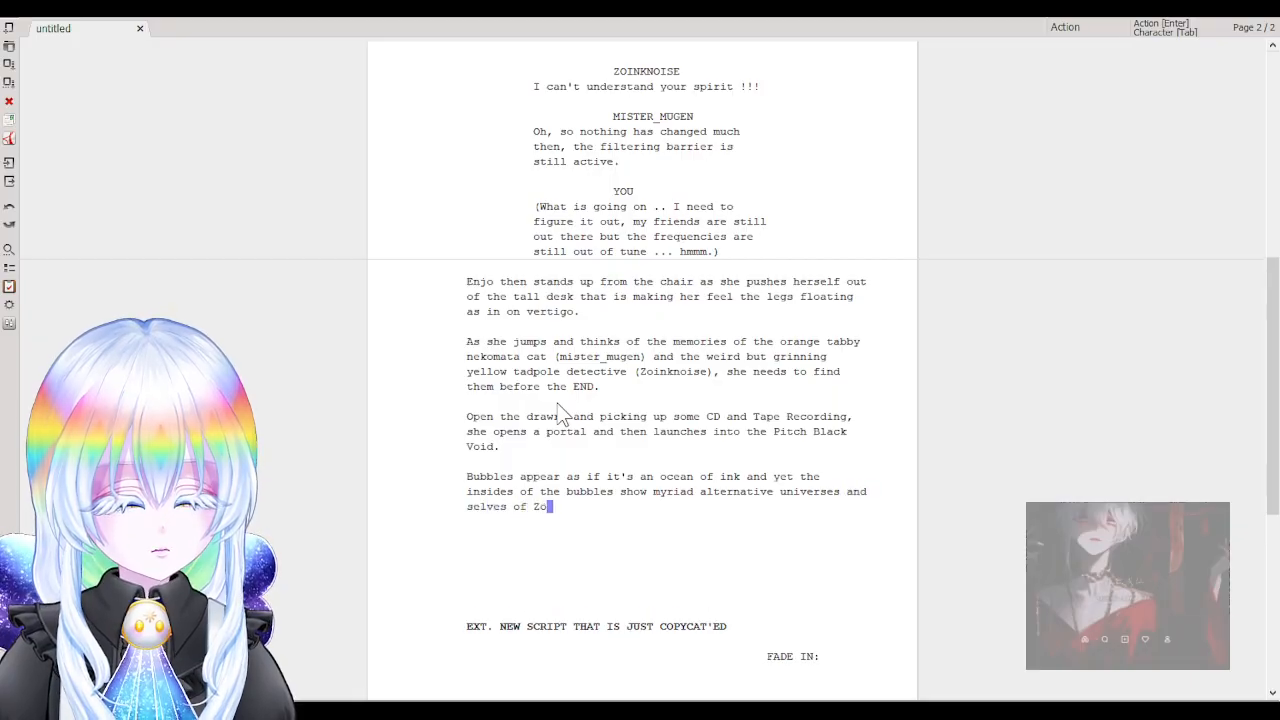
pyautogui.write('inknois')
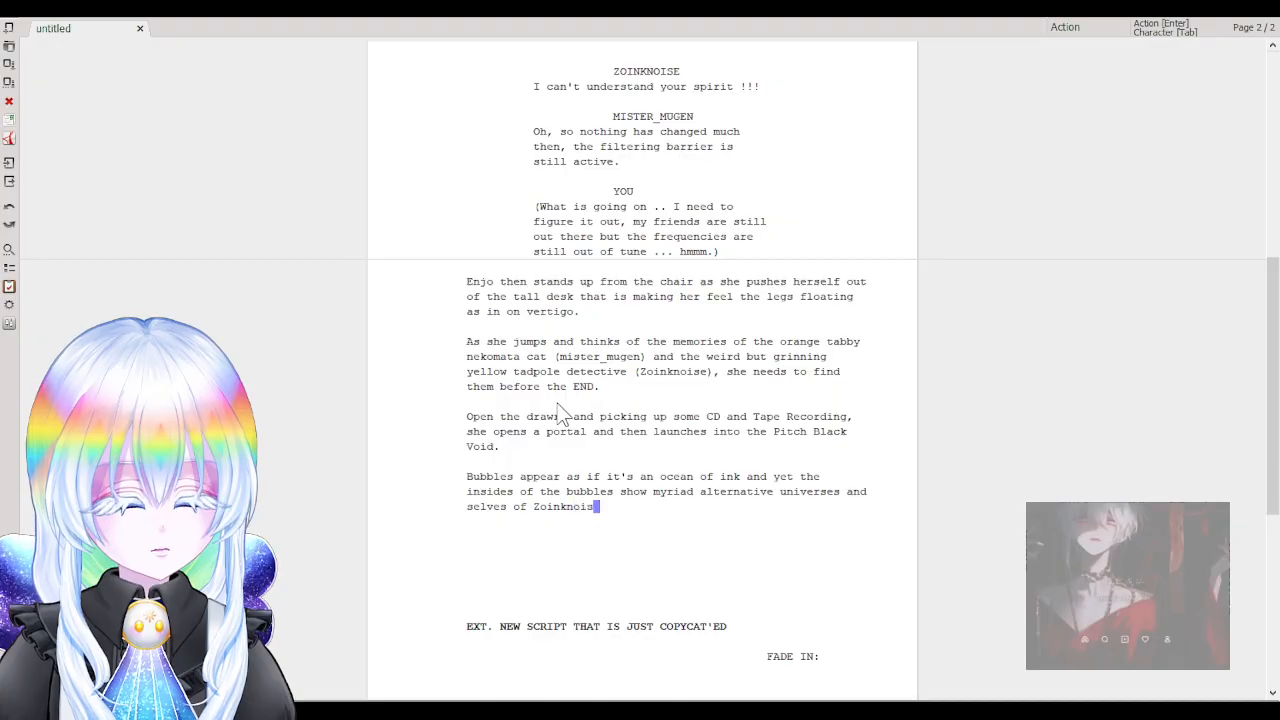
pyautogui.write('e and Mist')
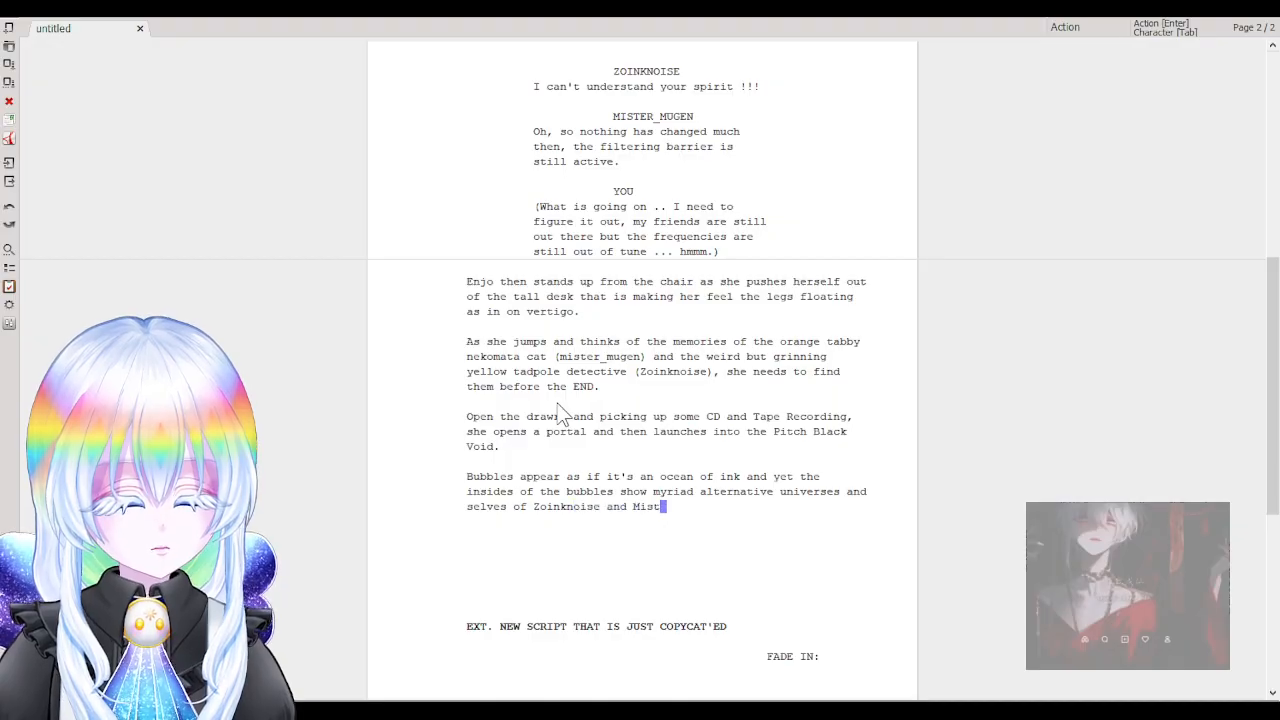
pyautogui.write('er Mugen.')
pyautogui.press('Return')
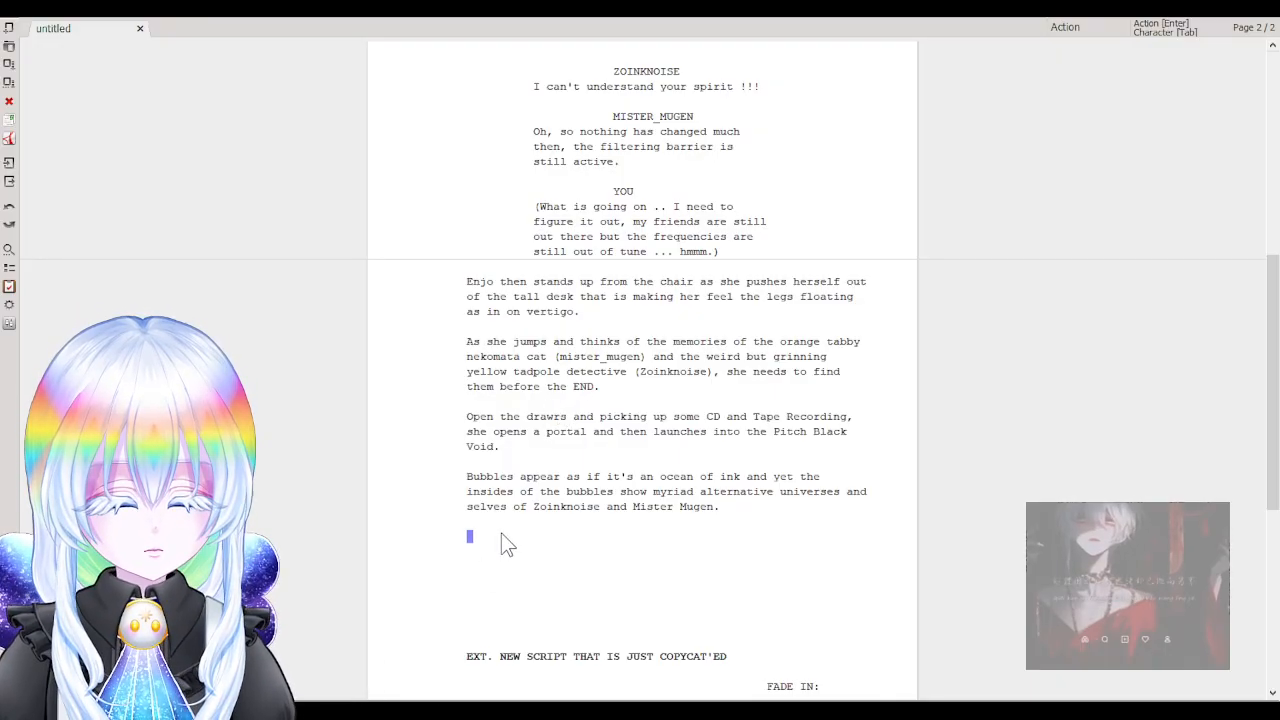
# Add a character cue for YOU below the bubbles paragraph and open a dialogue line under it.
pyautogui.write('YOu')
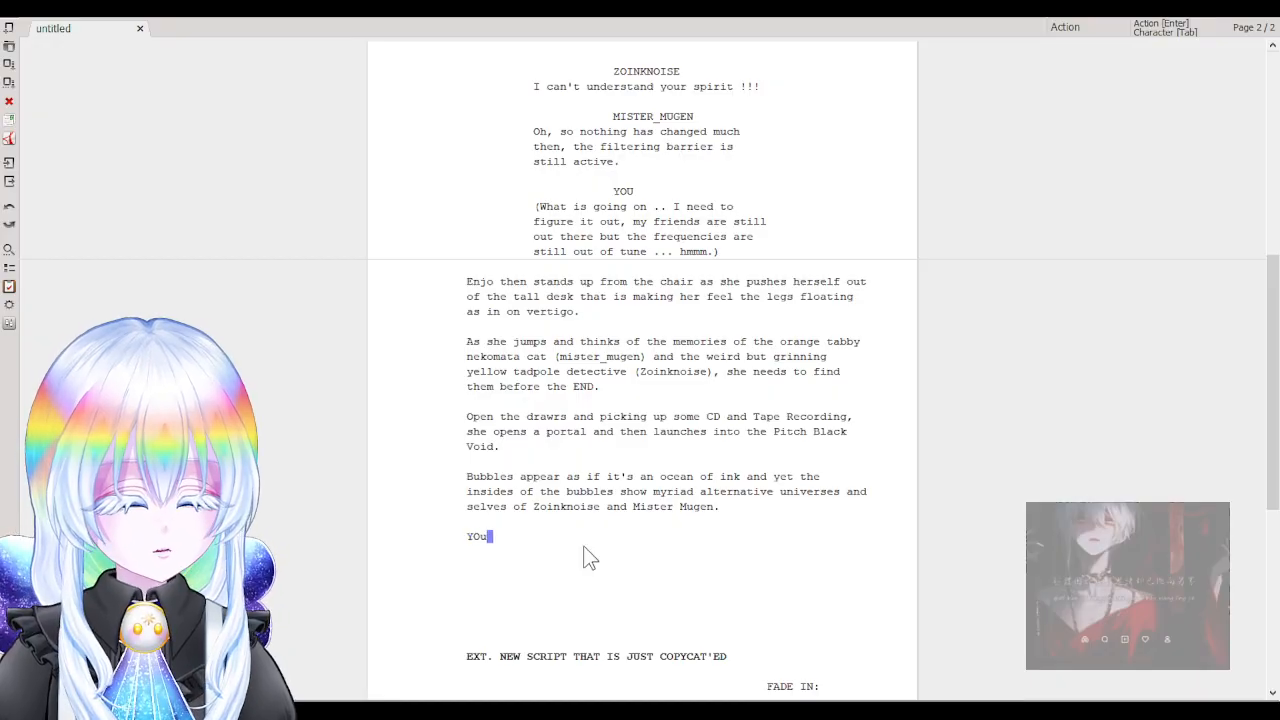
pyautogui.press('Left')
pyautogui.press('Left')
pyautogui.press('Left')
pyautogui.press('Tab')
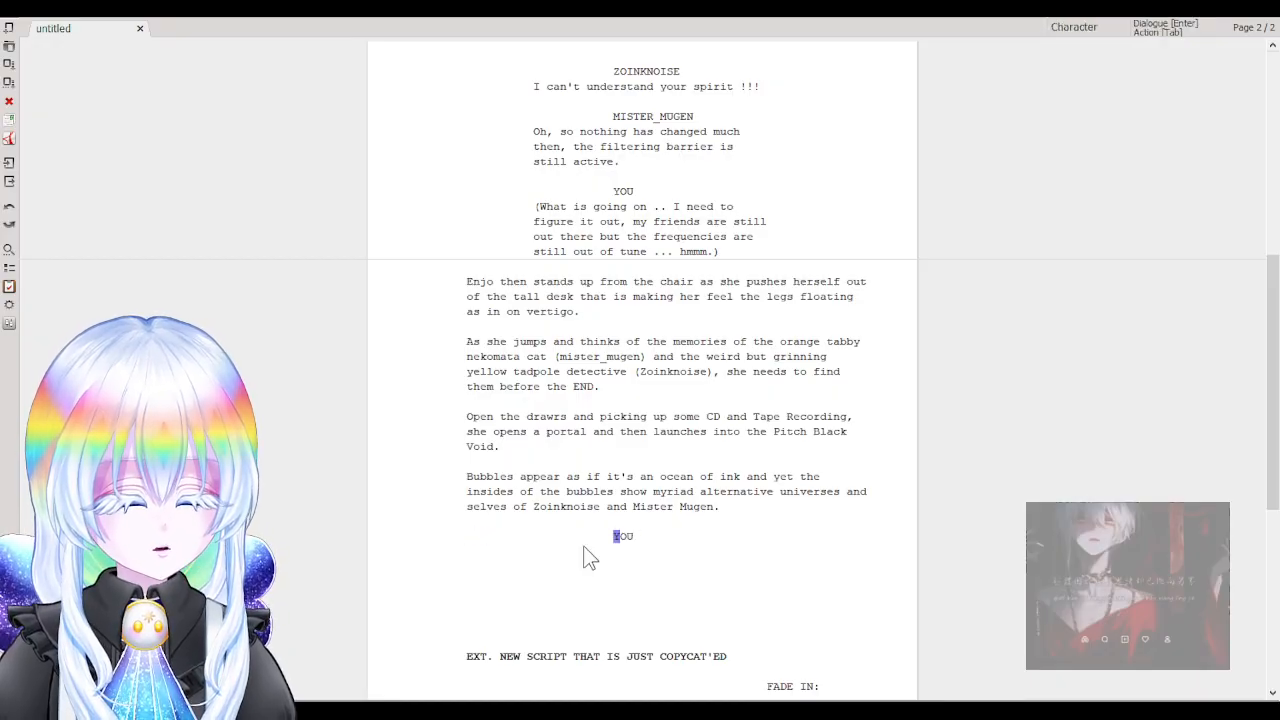
pyautogui.press('End')
pyautogui.press('Return')
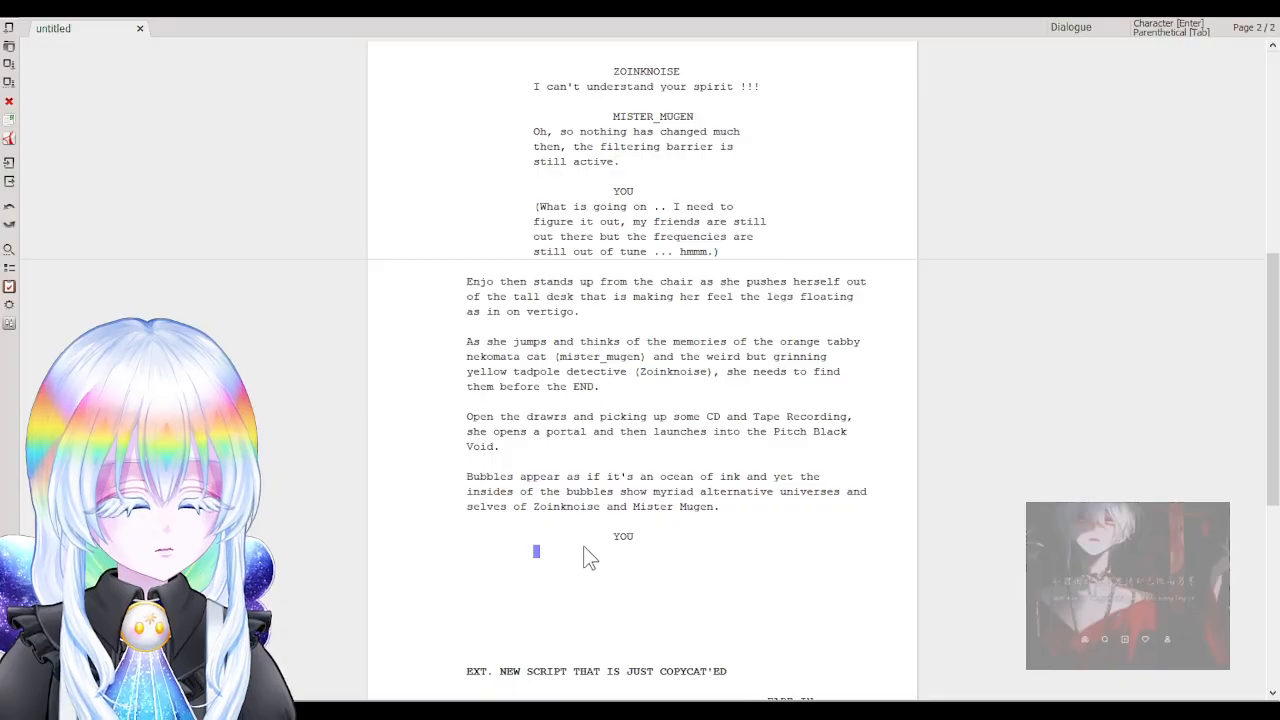
# Write "Where are they ..." as the dialogue under the new YOU cue.
pyautogui.write('Where is the')
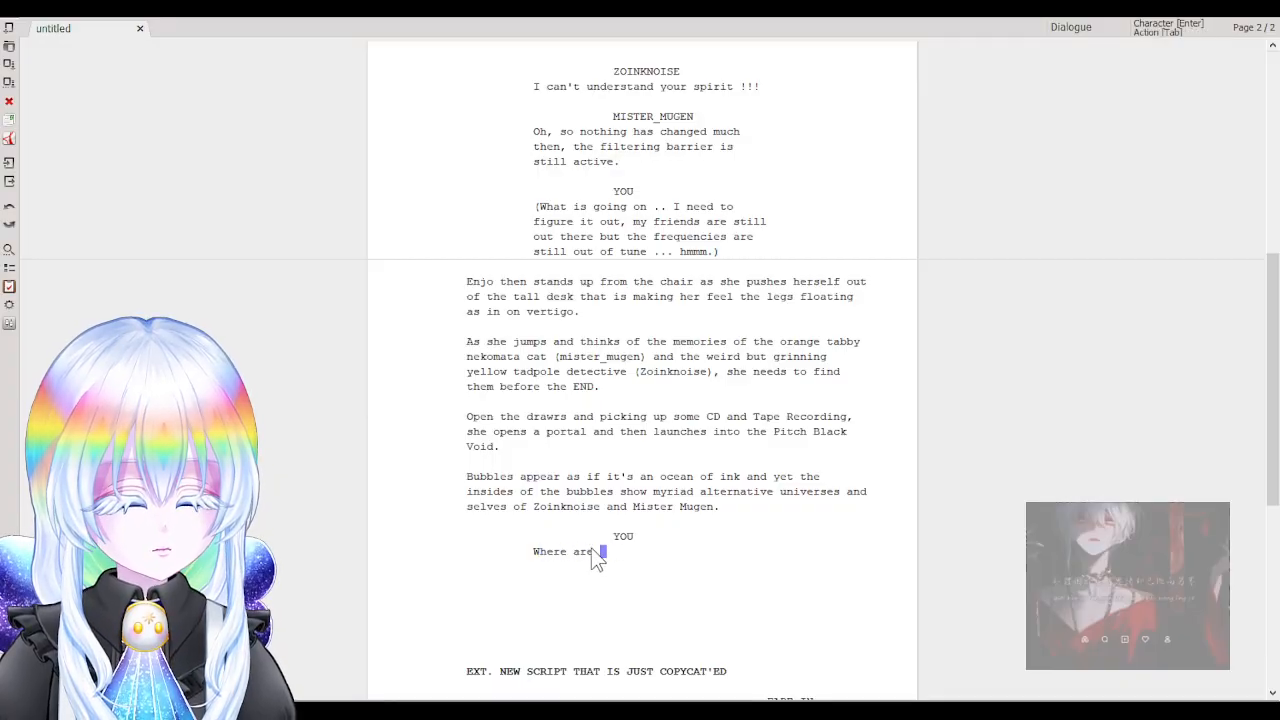
pyautogui.write('he pos')
pyautogui.press('BackSpace')
pyautogui.press('BackSpace')
pyautogui.press('BackSpace')
pyautogui.press('BackSpace')
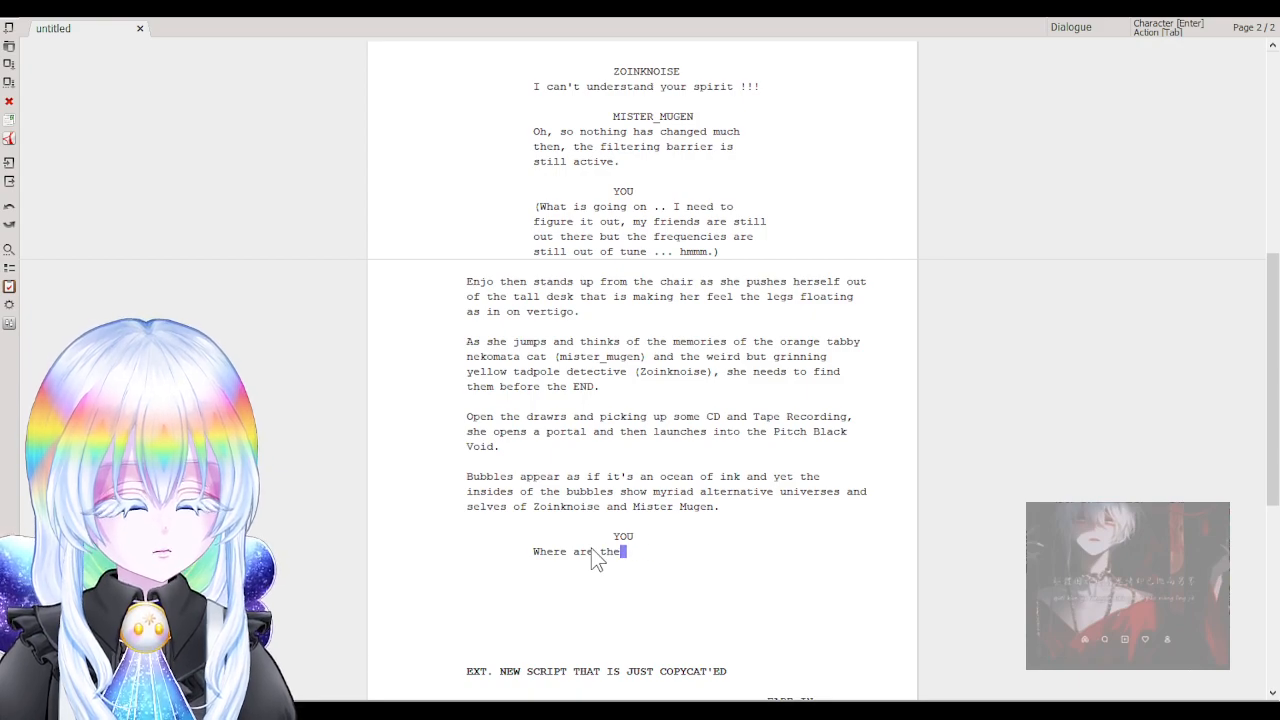
pyautogui.write('y')
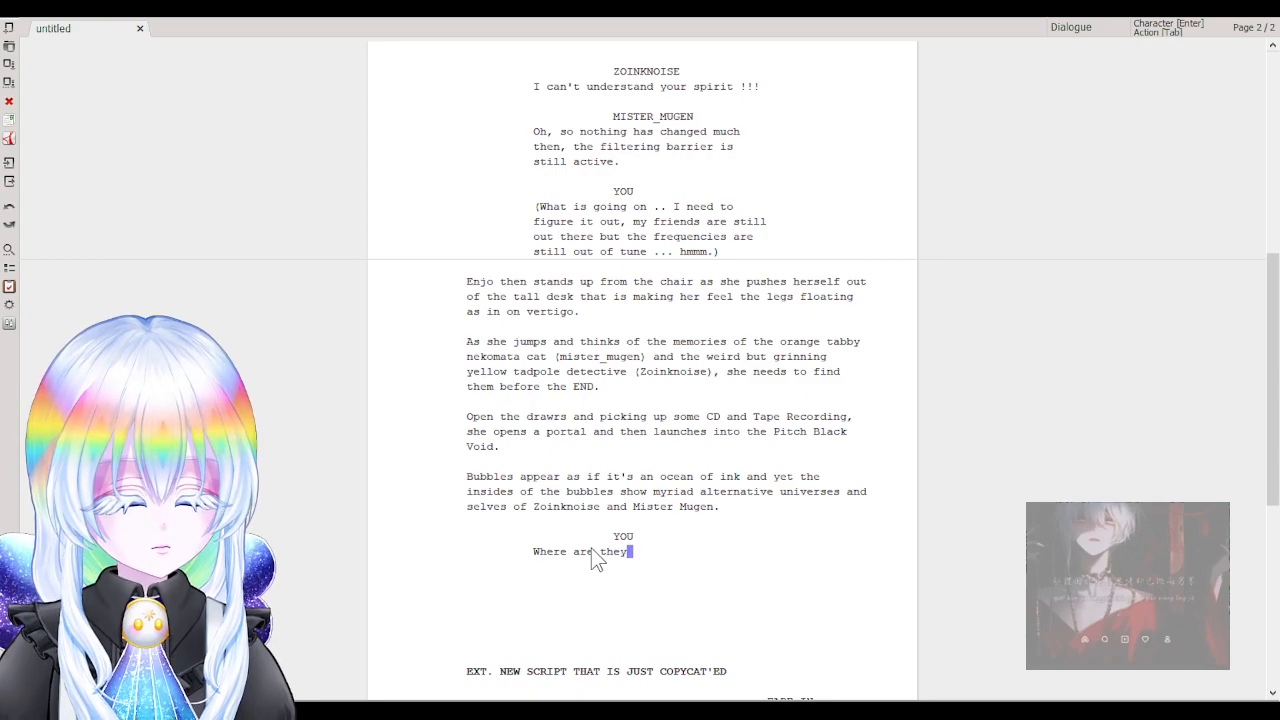
pyautogui.write(' ...')
pyautogui.press('Return')
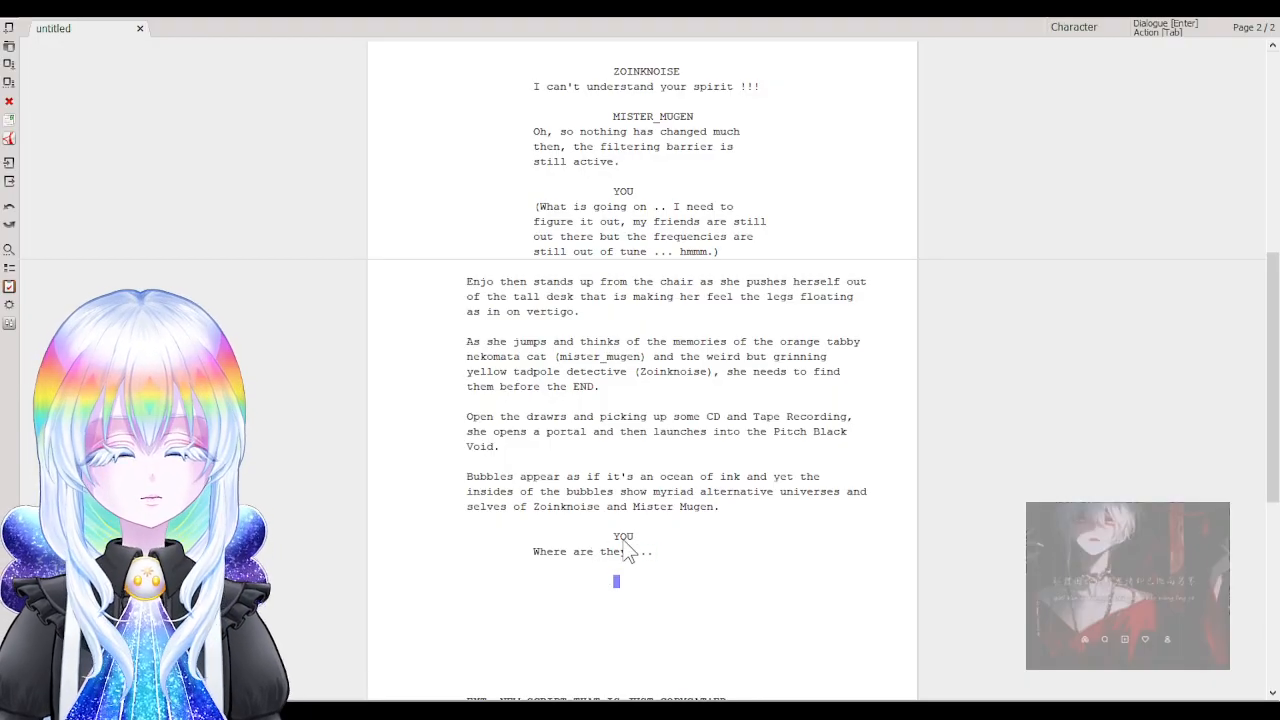
pyautogui.write('I HOPE')
pyautogui.press('BackSpace')
pyautogui.press('BackSpace')
pyautogui.press('BackSpace')
pyautogui.press('BackSpace')
pyautogui.press('BackSpace')
pyautogui.press('BackSpace')
pyautogui.press('BackSpace')
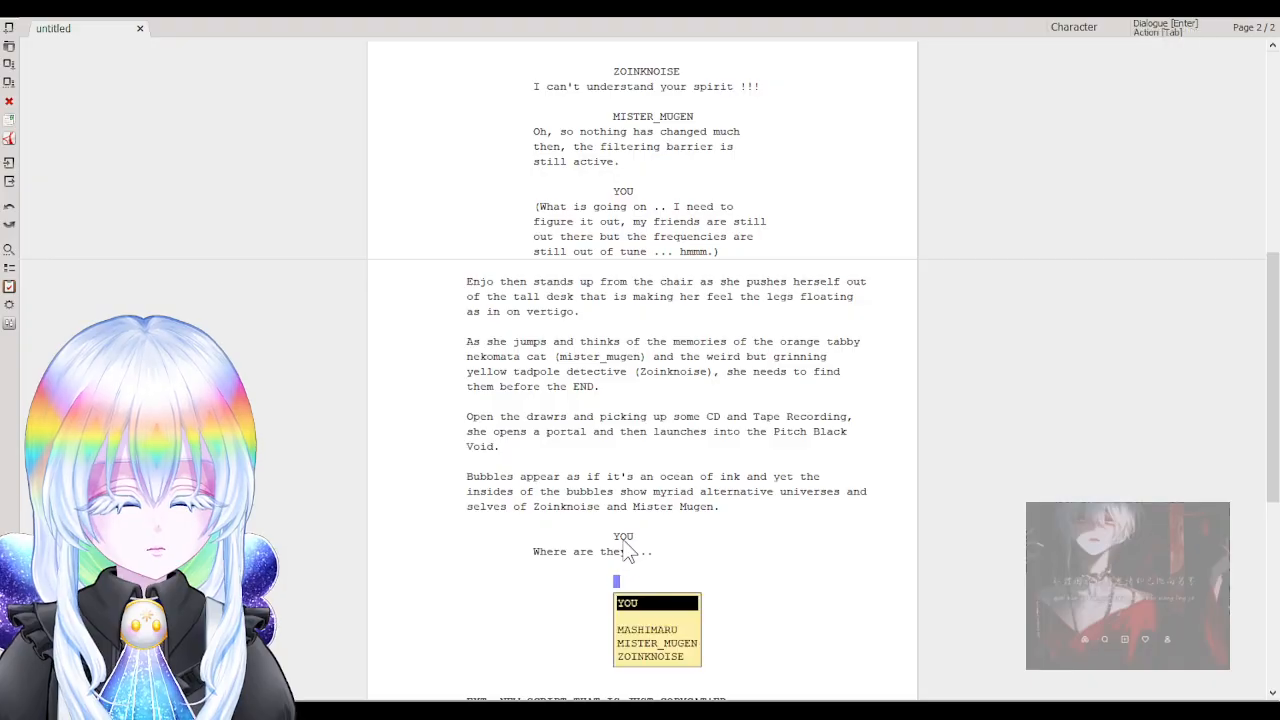
# Continue YOU's dialogue on the same line with "I gotta find them by checking their".
pyautogui.write('I gotta ')
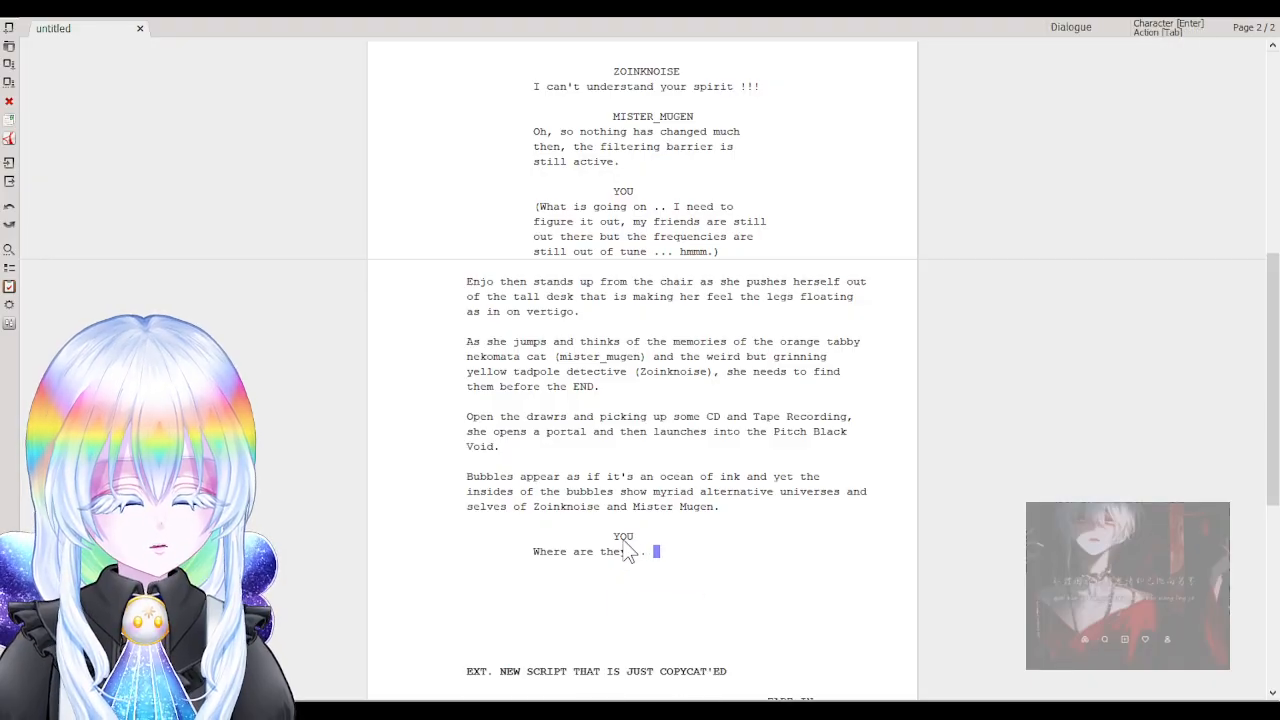
pyautogui.write('find t')
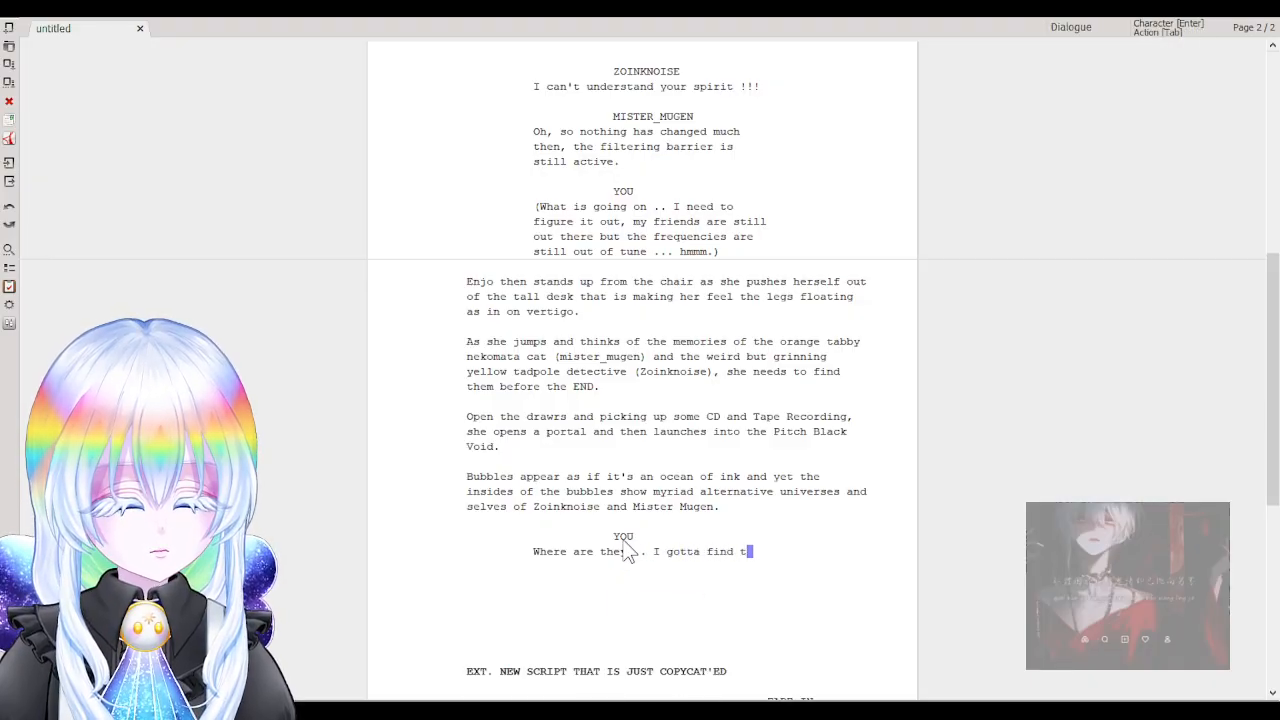
pyautogui.write('hem by ')
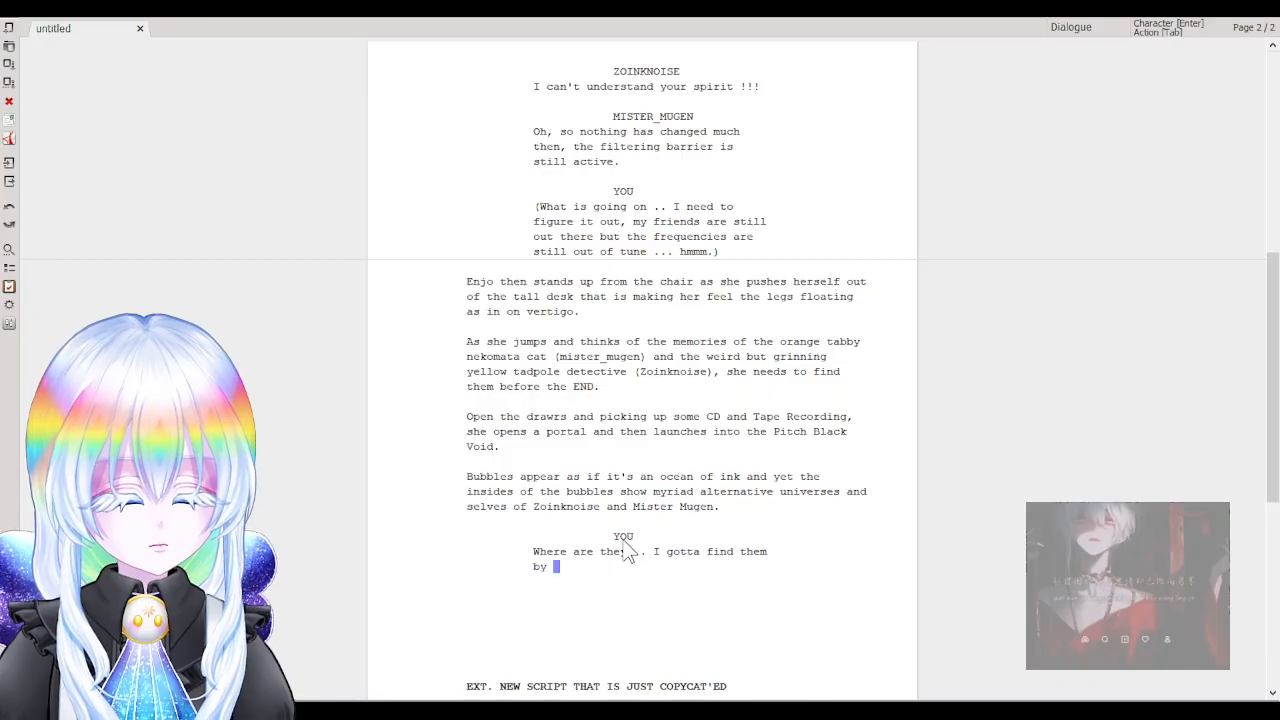
pyautogui.write('checking their ')
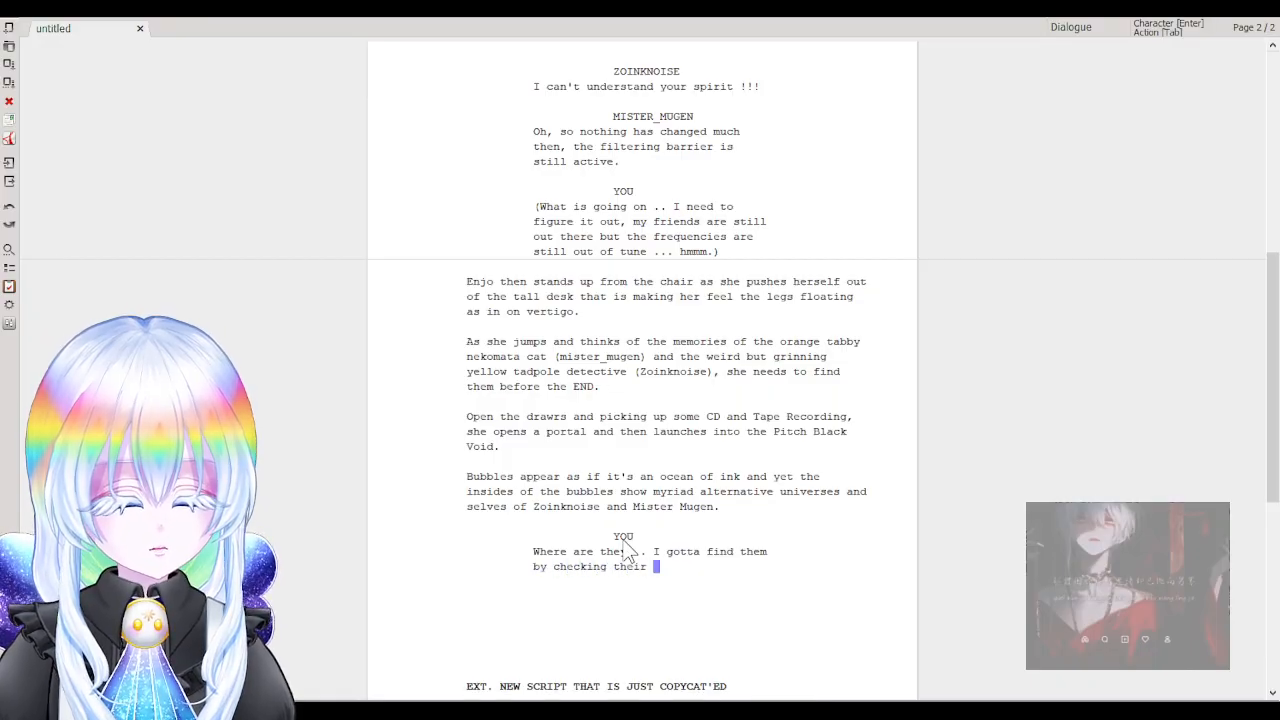
pyautogui.write('detalis')
pyautogui.press('BackSpace')
pyautogui.press('BackSpace')
pyautogui.press('BackSpace')
pyautogui.write('i')
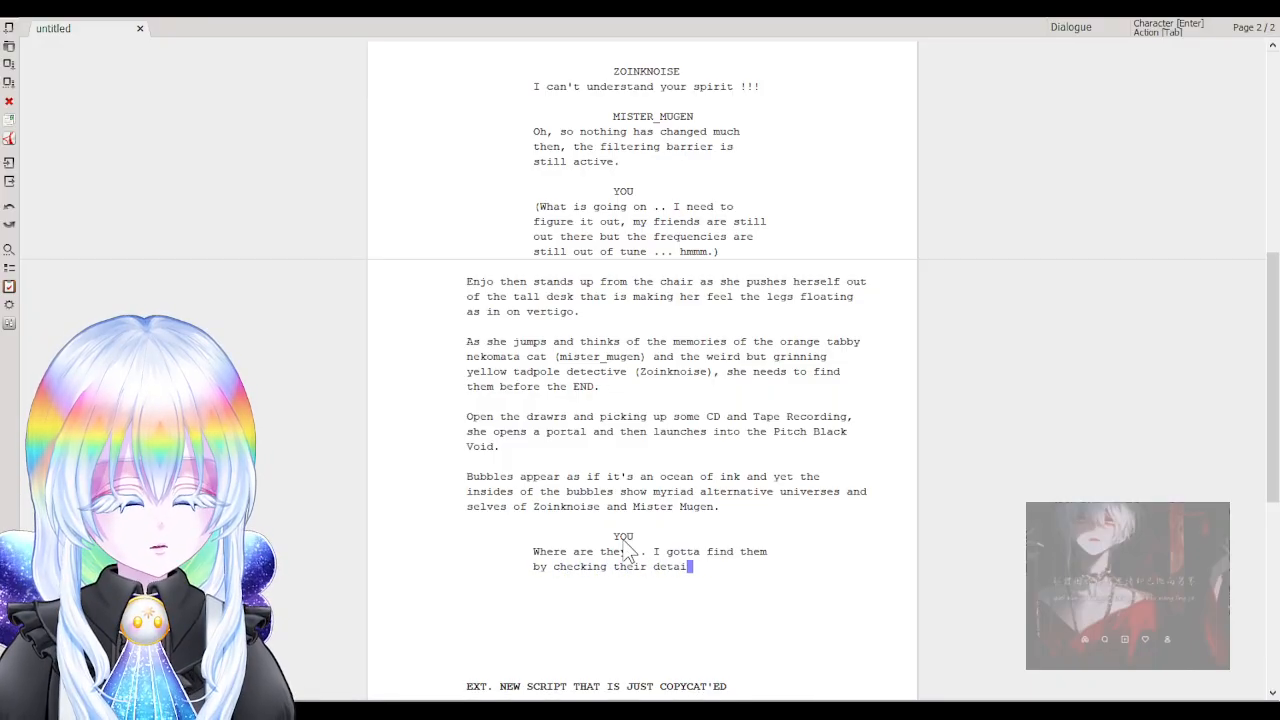
pyautogui.press('BackSpace')
pyautogui.press('BackSpace')
pyautogui.press('BackSpace')
pyautogui.press('BackSpace')
pyautogui.press('BackSpace')
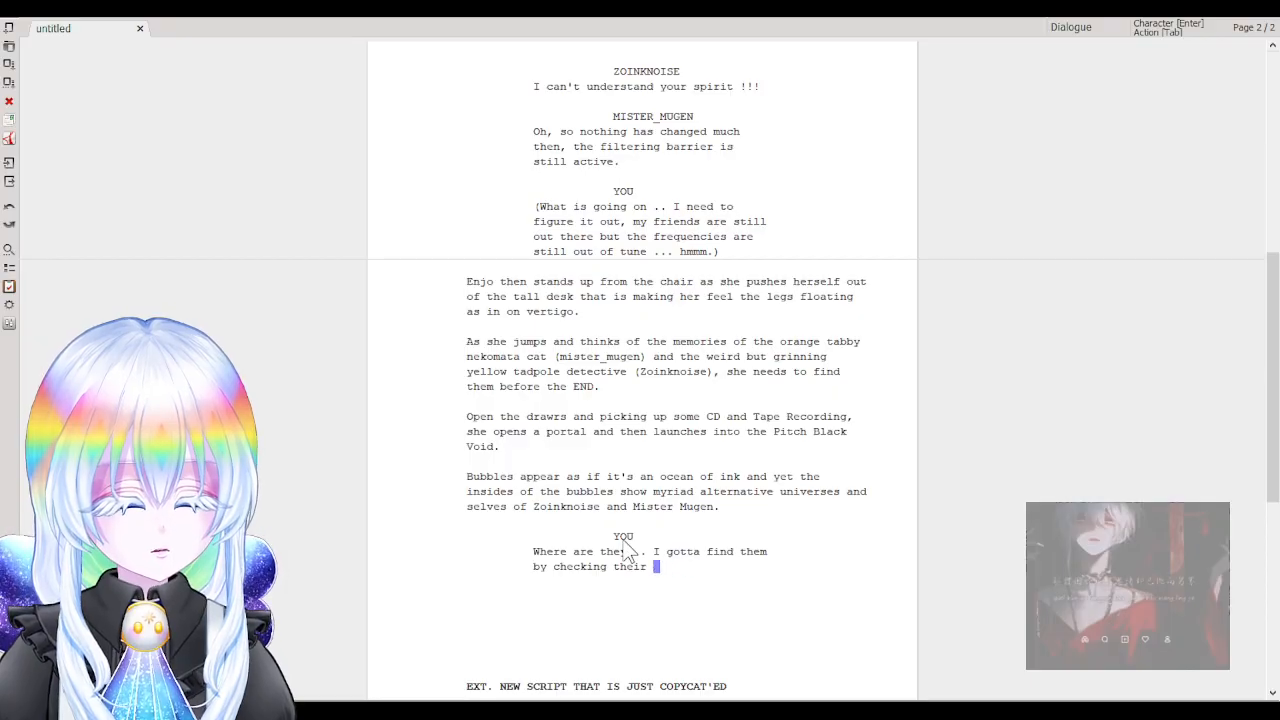
# Replace "their" at the end of YOU's dialogue with "the details.".
pyautogui.press('BackSpace')
pyautogui.press('BackSpace')
pyautogui.press('BackSpace')
pyautogui.press('BackSpace')
pyautogui.press('BackSpace')
pyautogui.press('BackSpace')
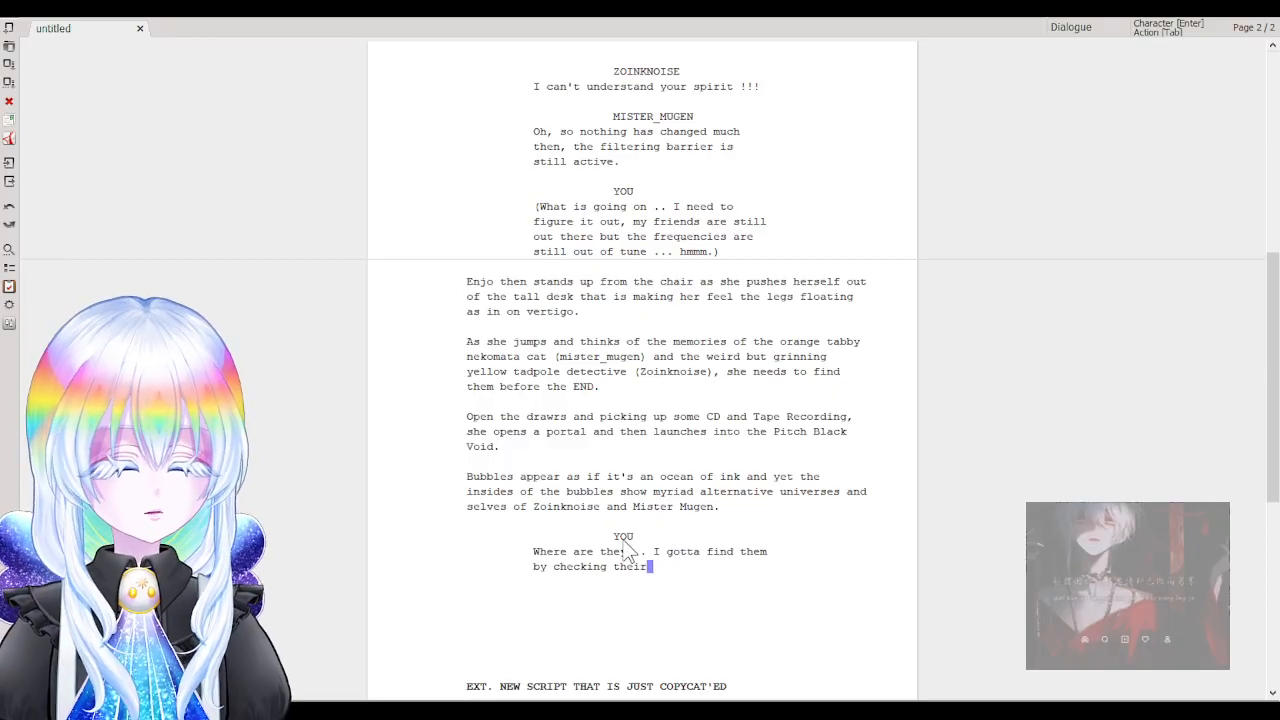
pyautogui.write('the details.')
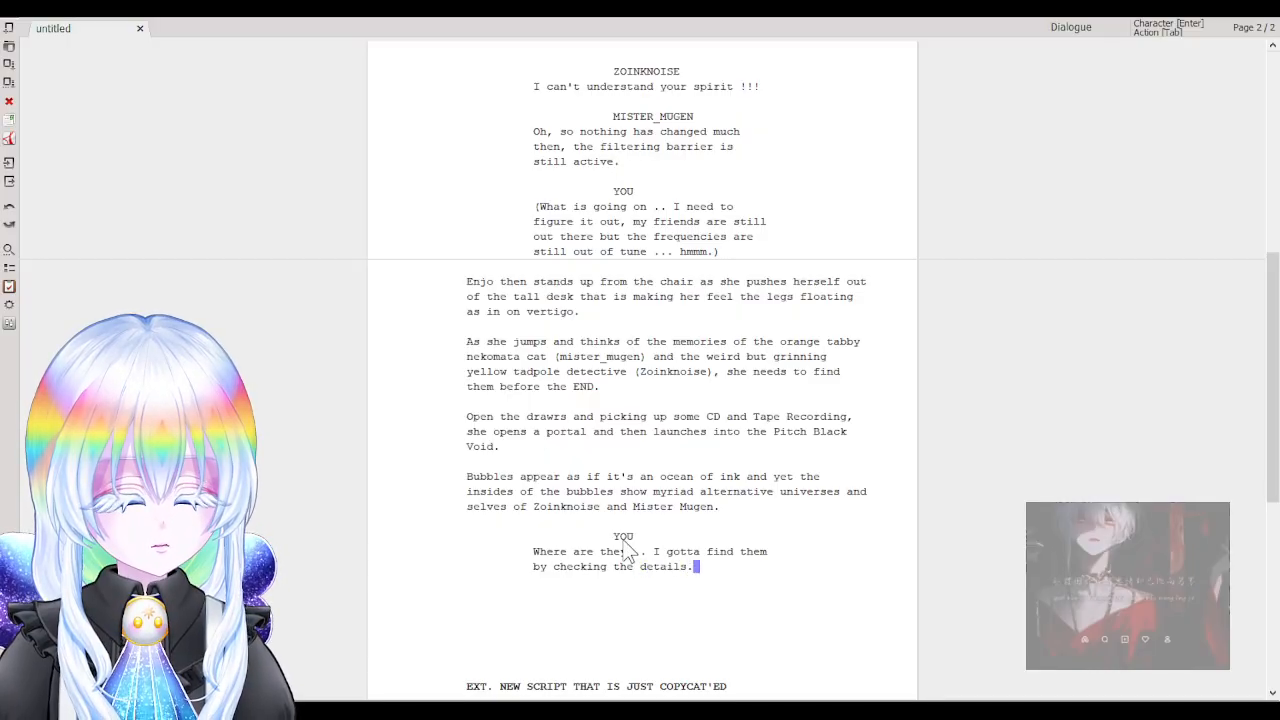
# Extend YOU's last dialogue after "details" with "from what they mentioned beforehand in our conversations." and open a character line below it.
pyautogui.press('BackSpace')
pyautogui.write('from wh')
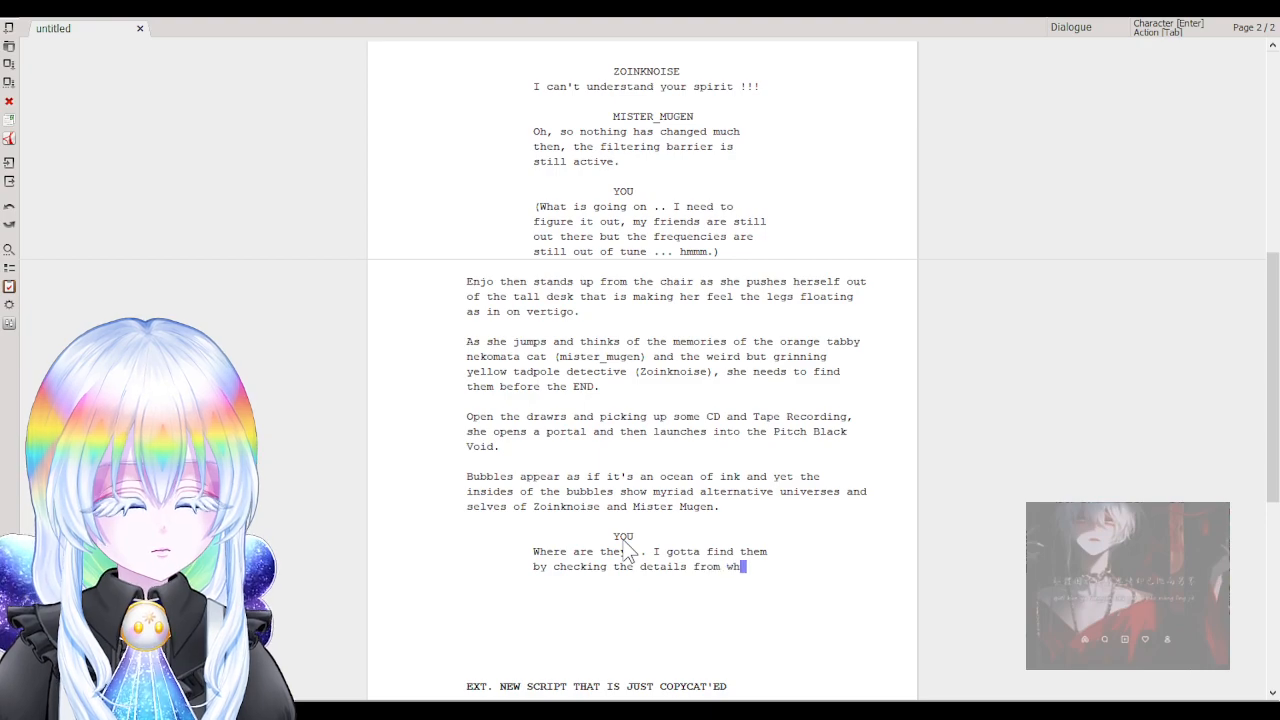
pyautogui.write('at they me')
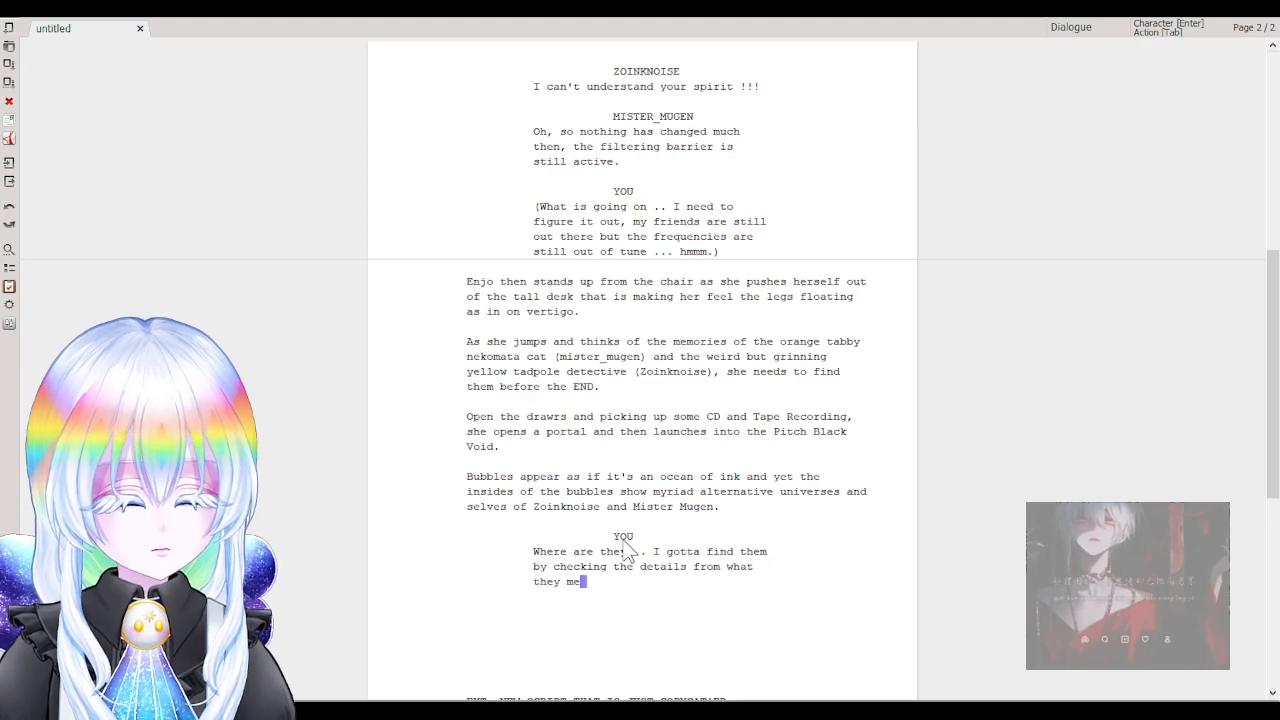
pyautogui.write('ntioned b')
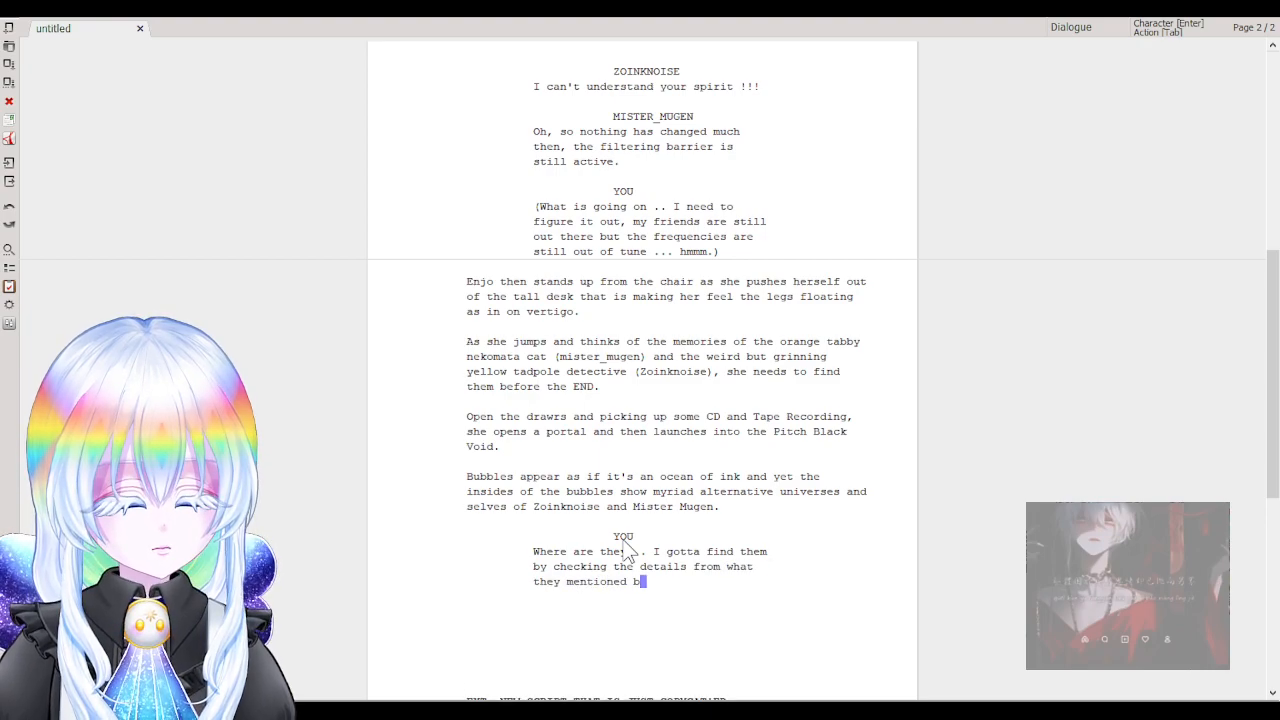
pyautogui.write('eforehand in ')
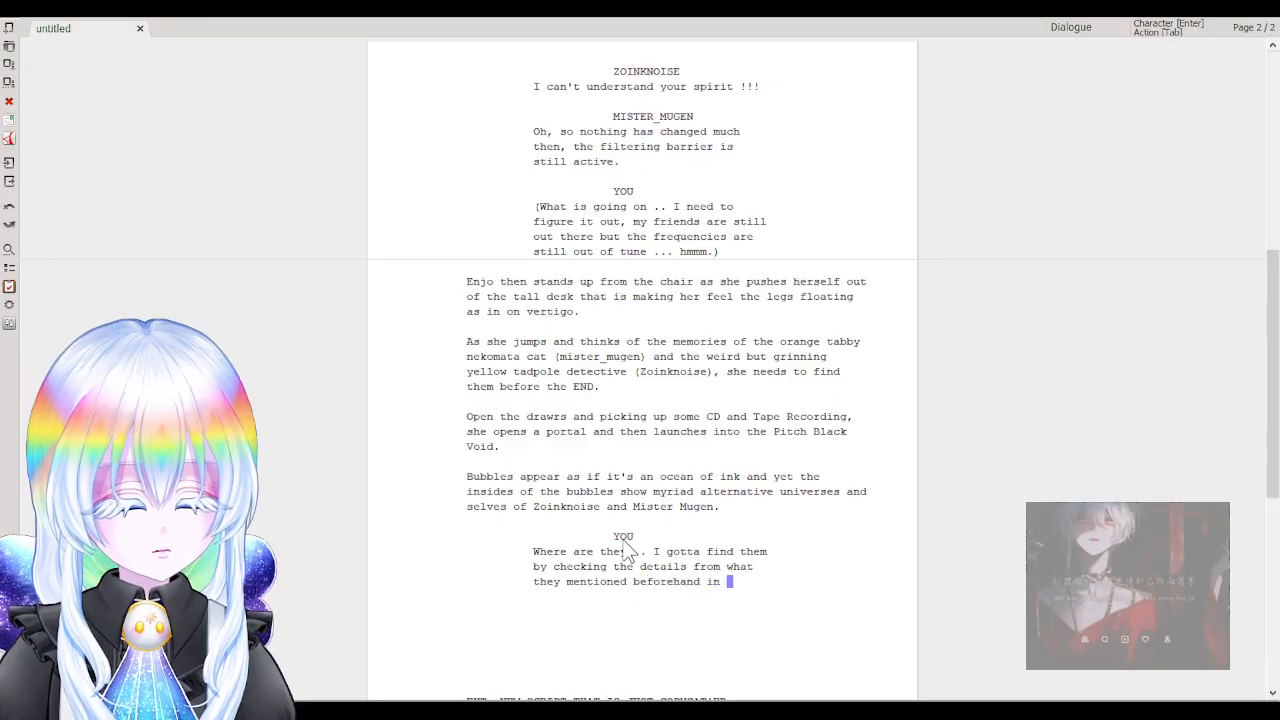
pyautogui.write('our conversati')
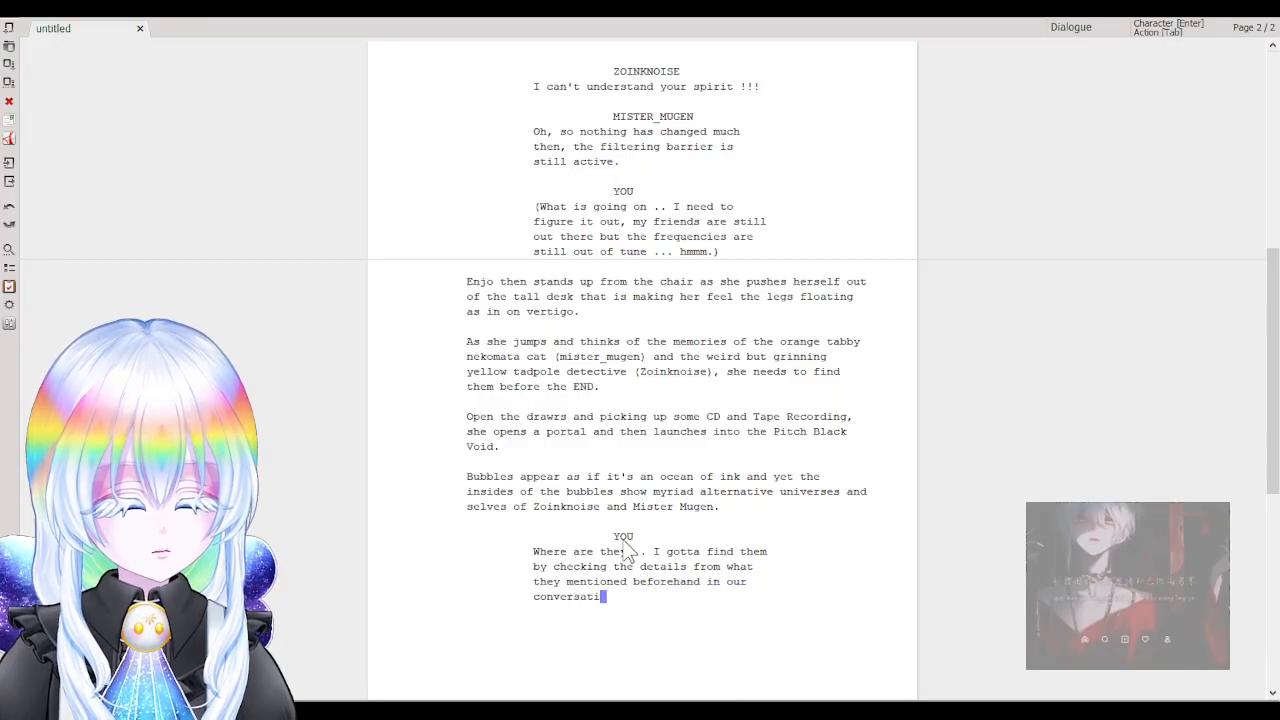
pyautogui.write('ons.')
pyautogui.press('Return')
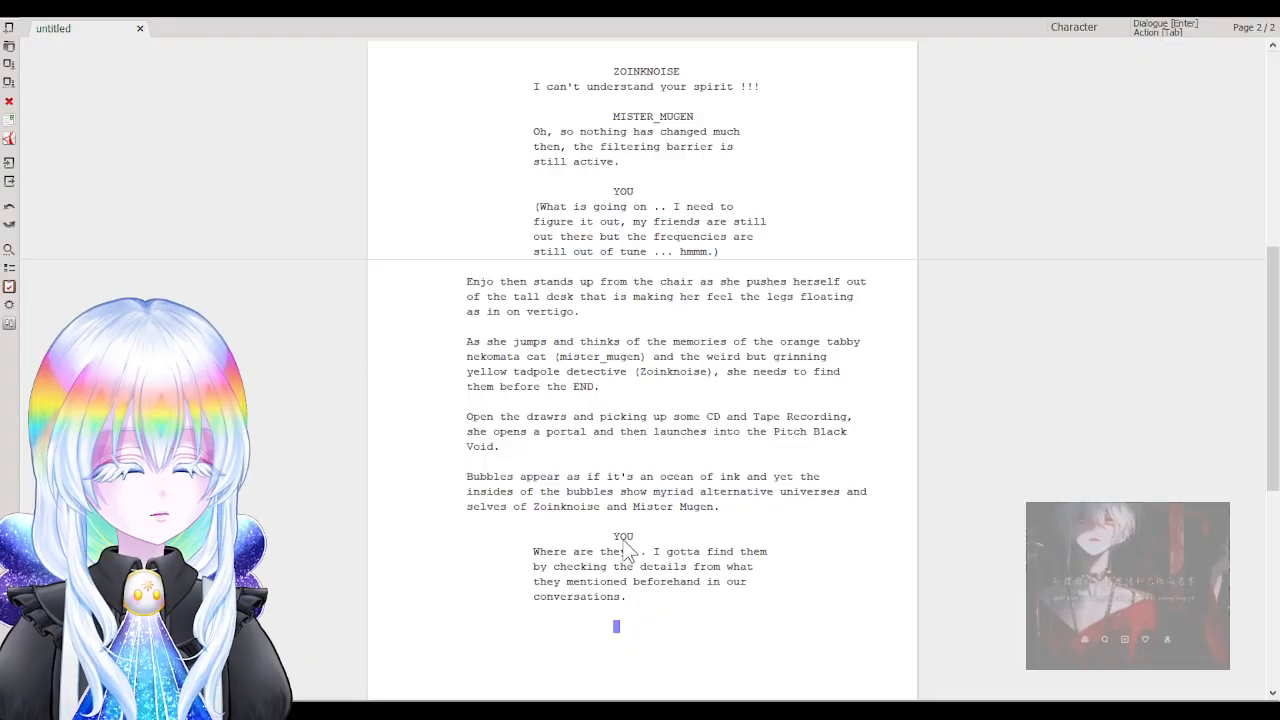
pyautogui.press('Return')
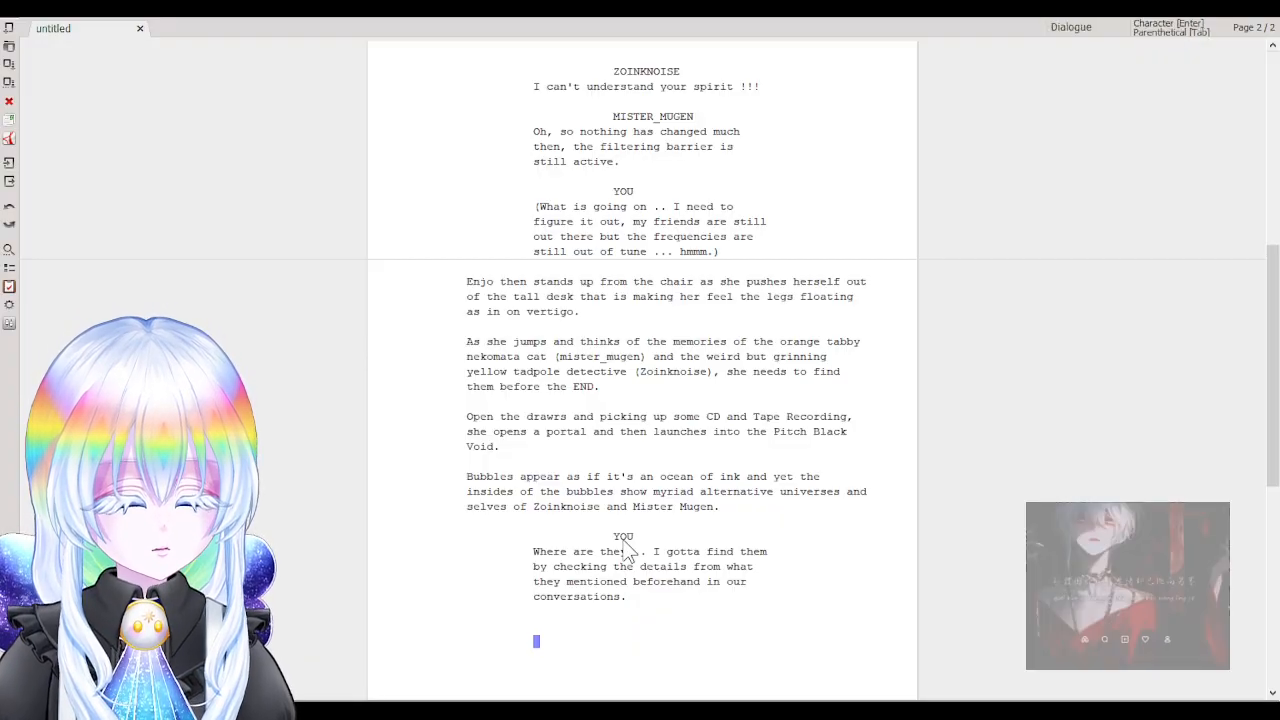
pyautogui.press('BackSpace')
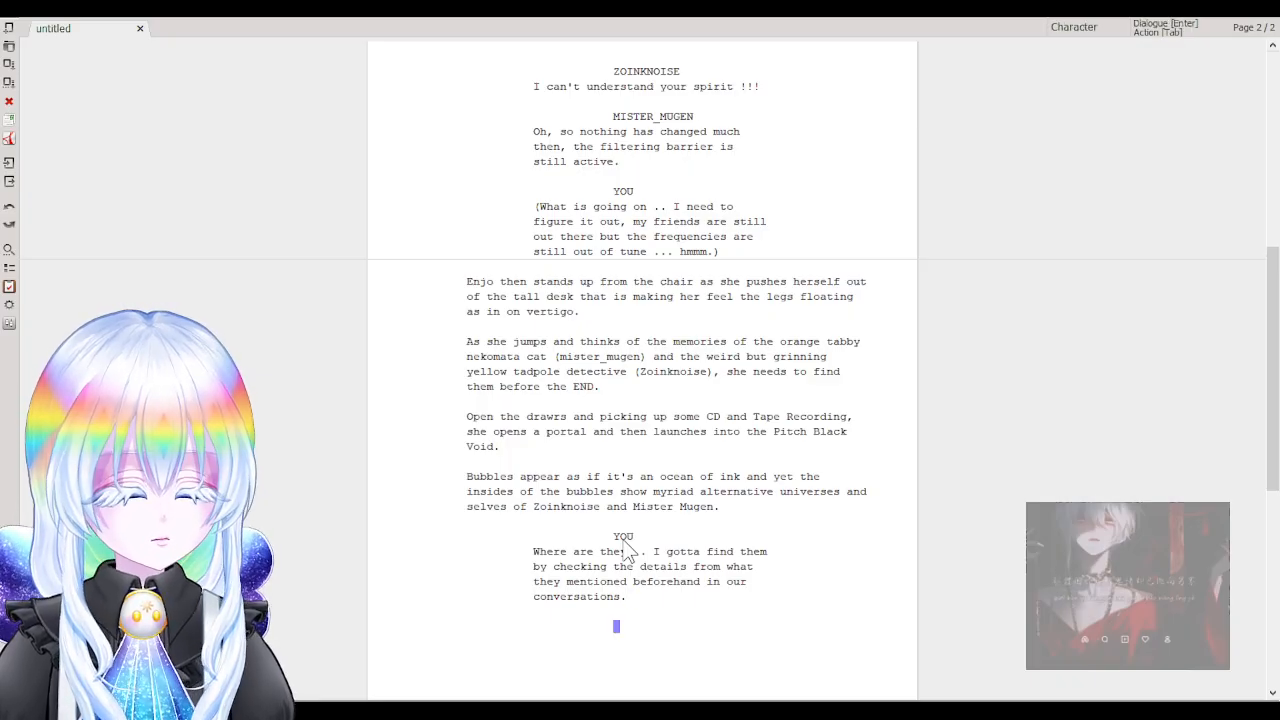
# Write "INTERCUT" on its own line below YOU's last dialogue.
pyautogui.click(669, 531)
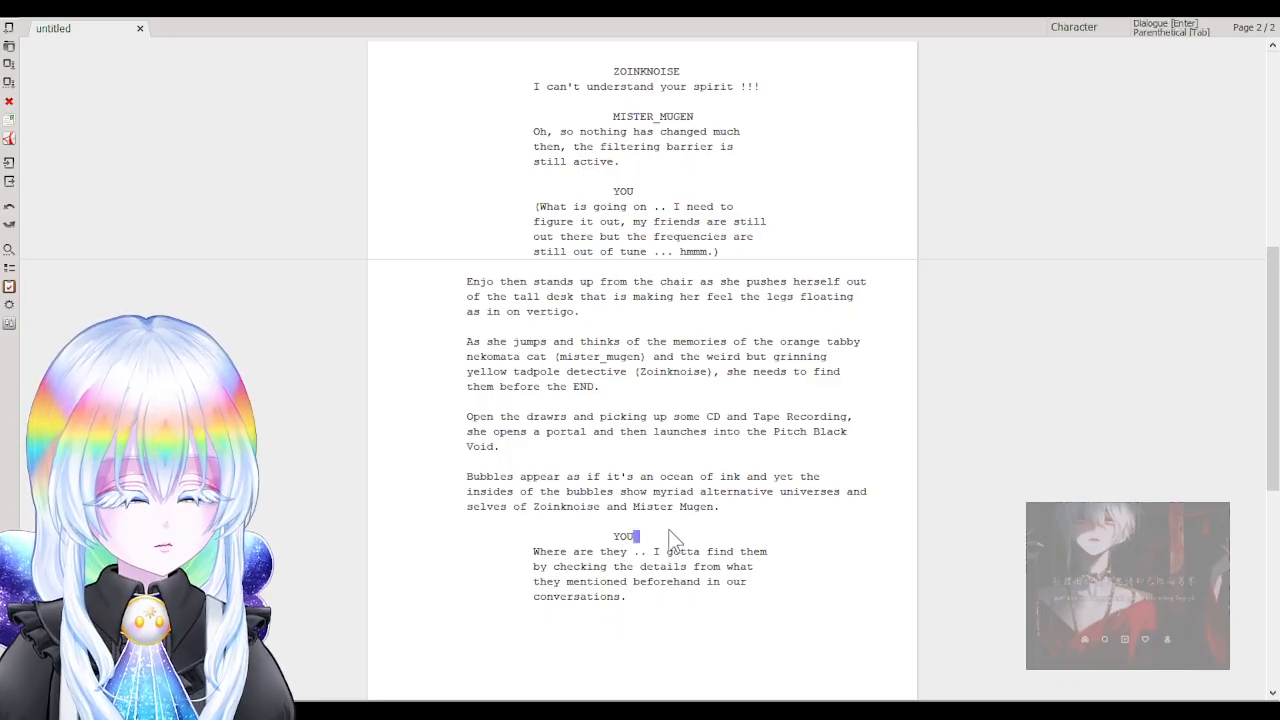
pyautogui.click(592, 622)
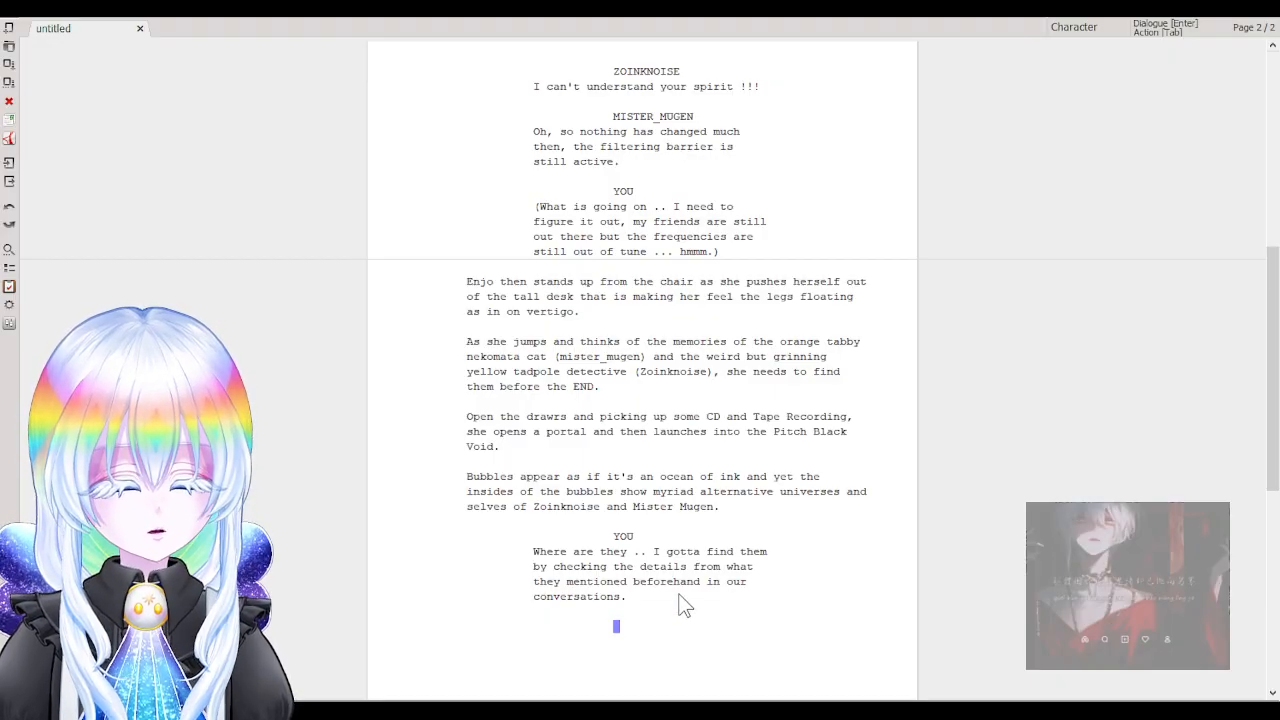
pyautogui.scroll(-2, 648, 593)
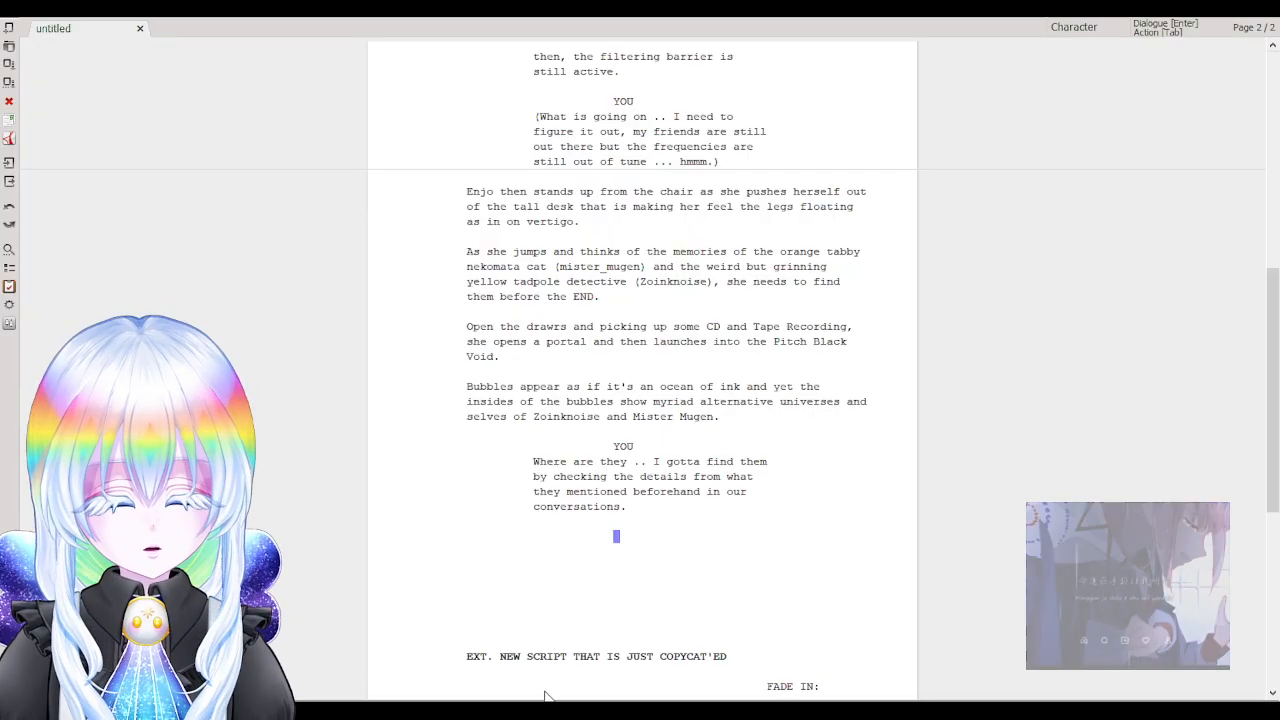
pyautogui.press('Return')
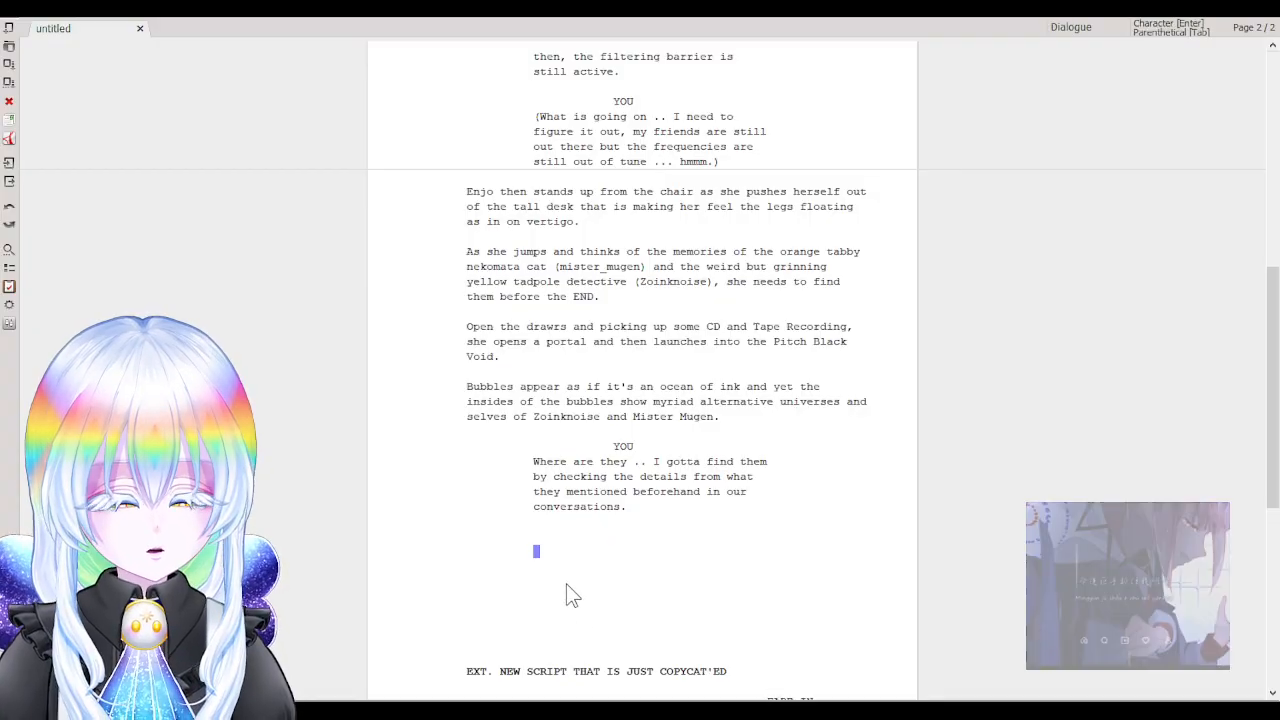
pyautogui.write('INTERCUT')
pyautogui.press('Return')
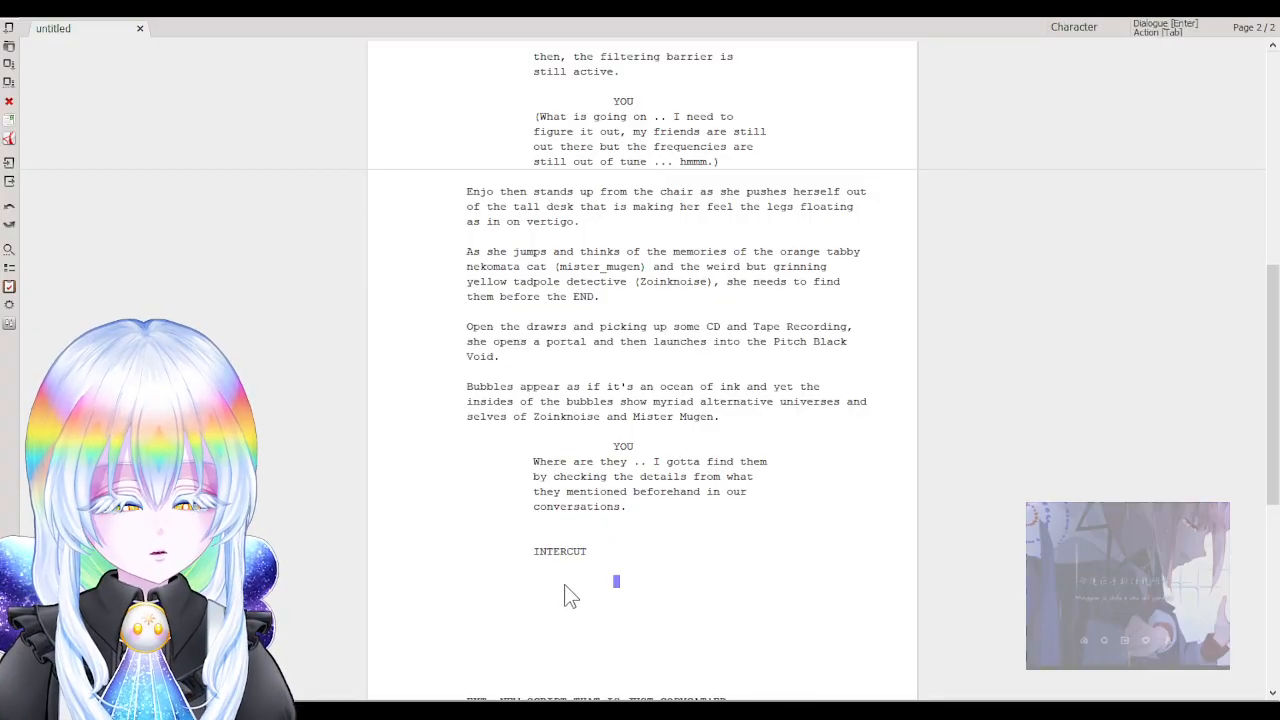
pyautogui.press('BackSpace')
pyautogui.press('Return')
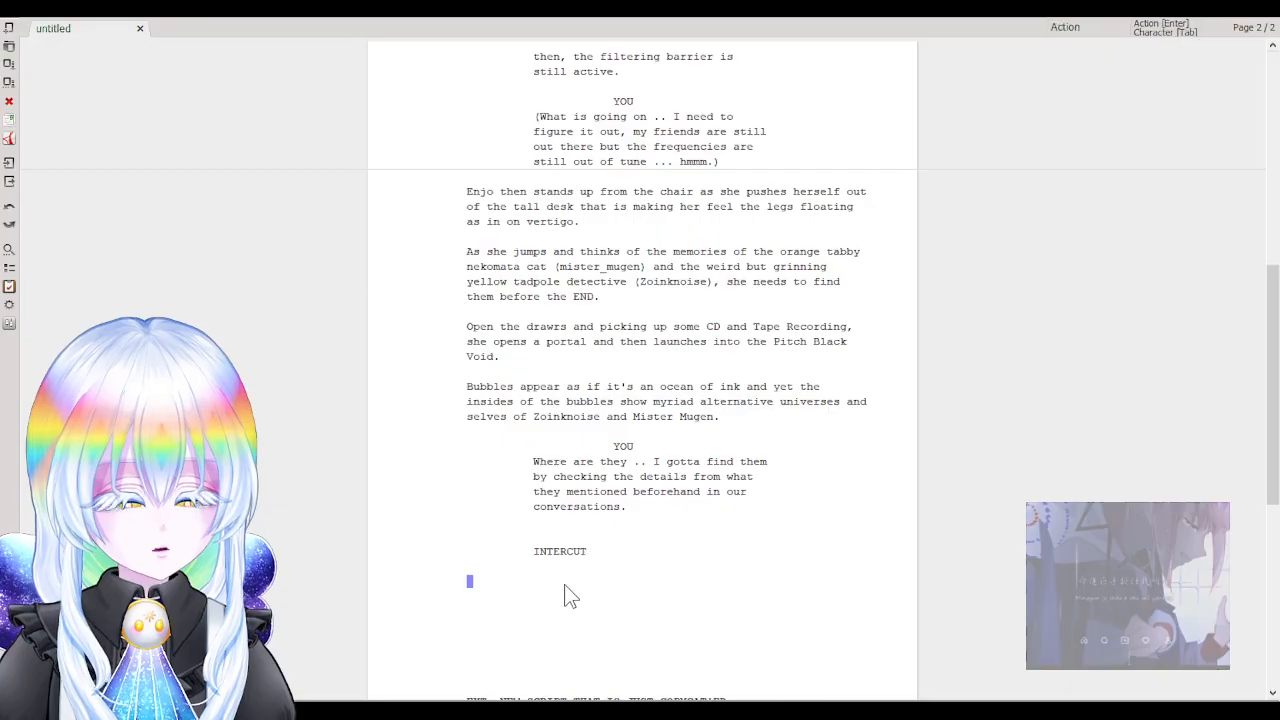
# Turn the INTERCUT line into an Action element and remove the empty lines between it and YOU's dialogue.
pyautogui.click(573, 537)
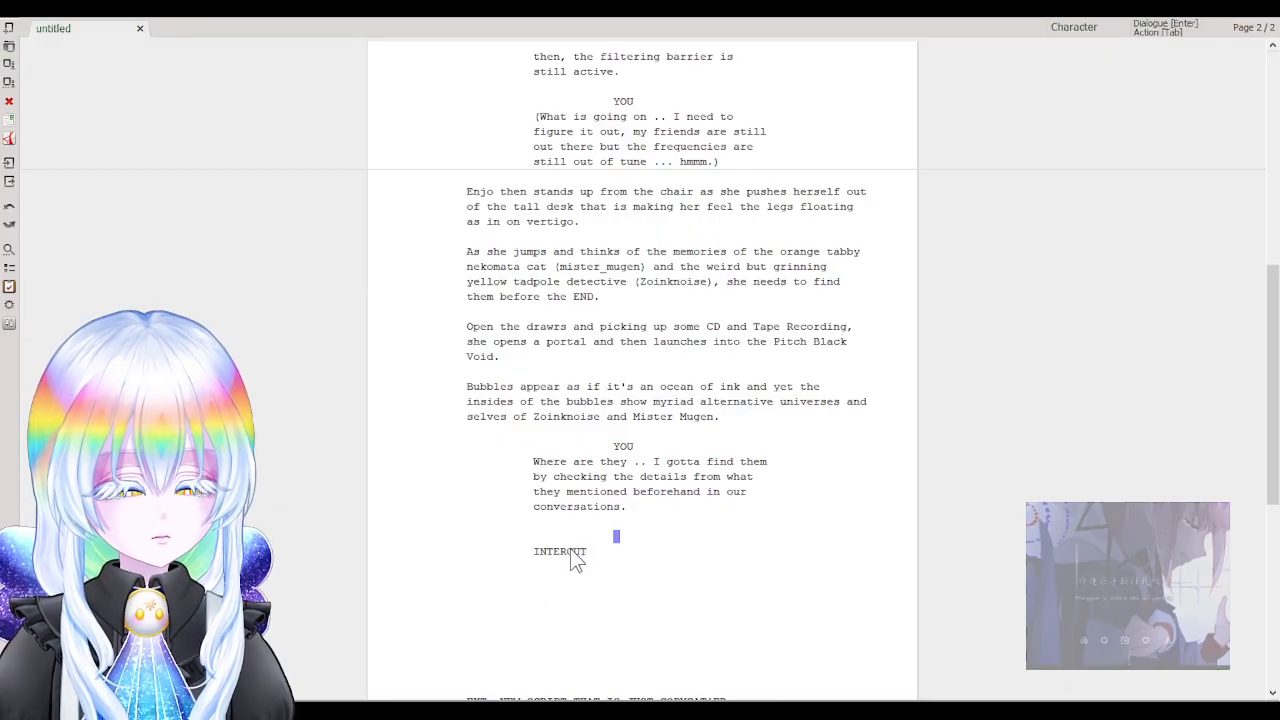
pyautogui.click(570, 549)
pyautogui.click(534, 550)
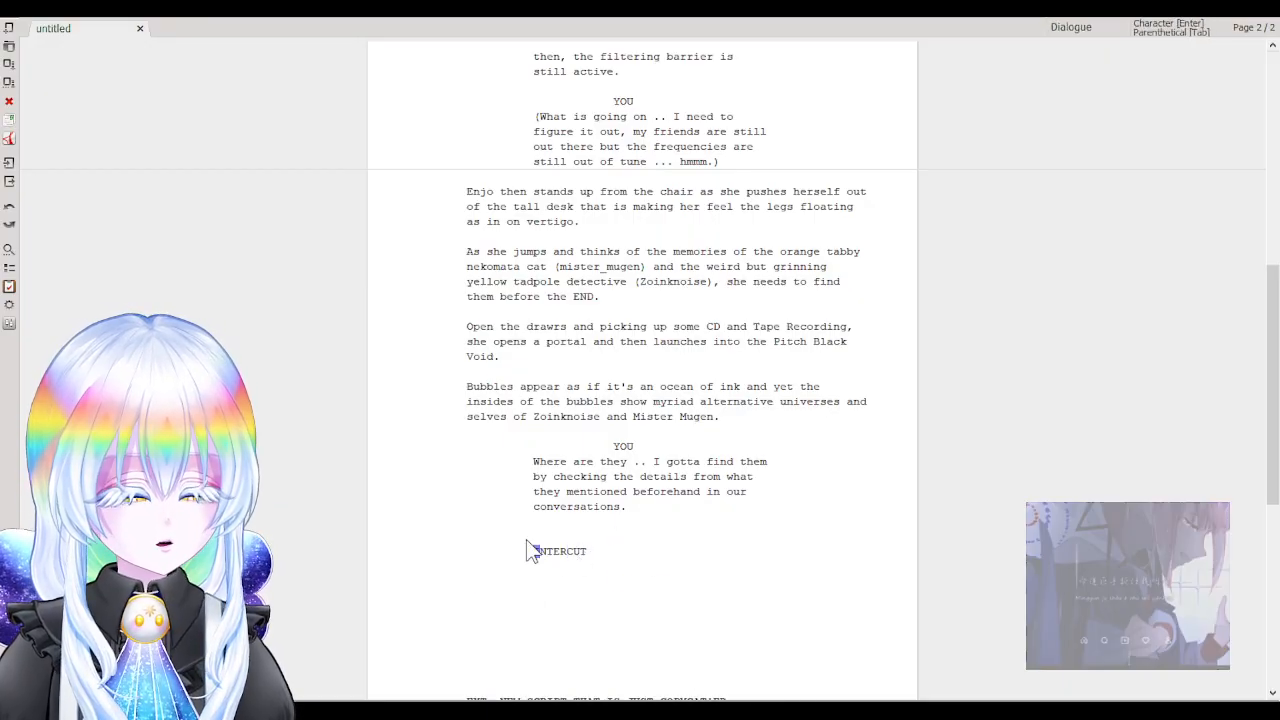
pyautogui.press('Return')
pyautogui.press('Tab')
pyautogui.press('Tab')
pyautogui.press('Tab')
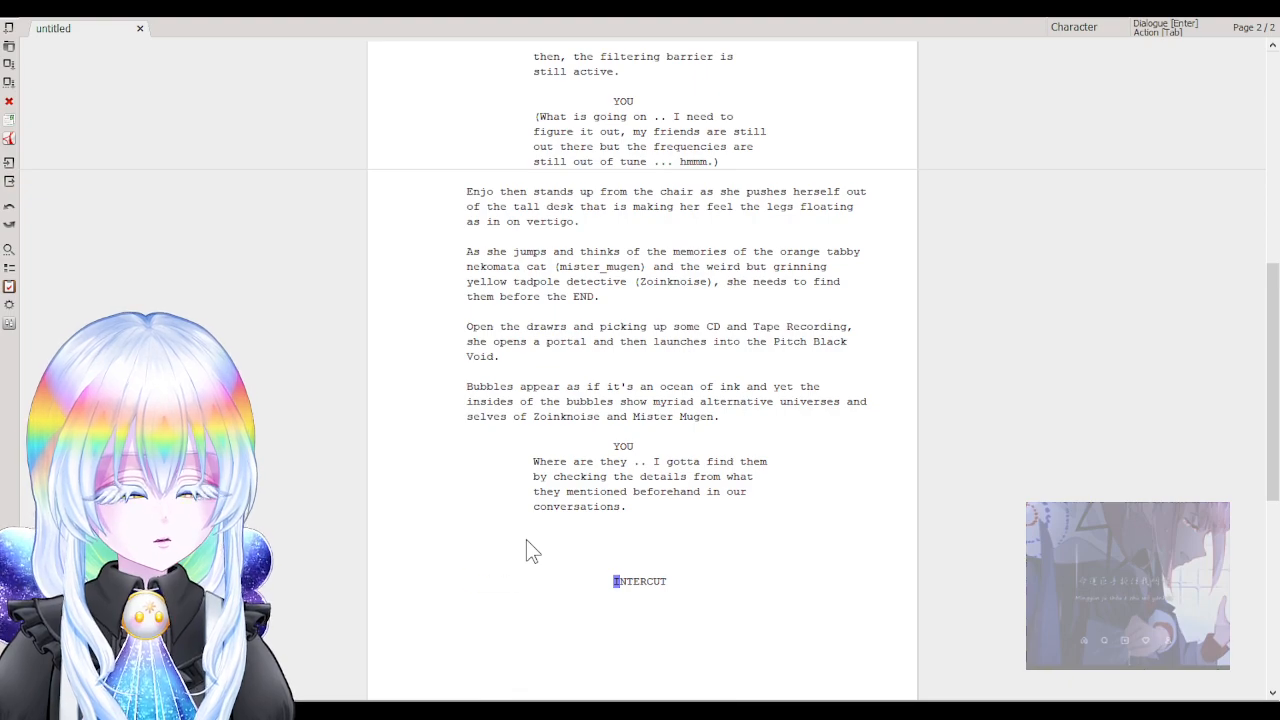
pyautogui.click(522, 549)
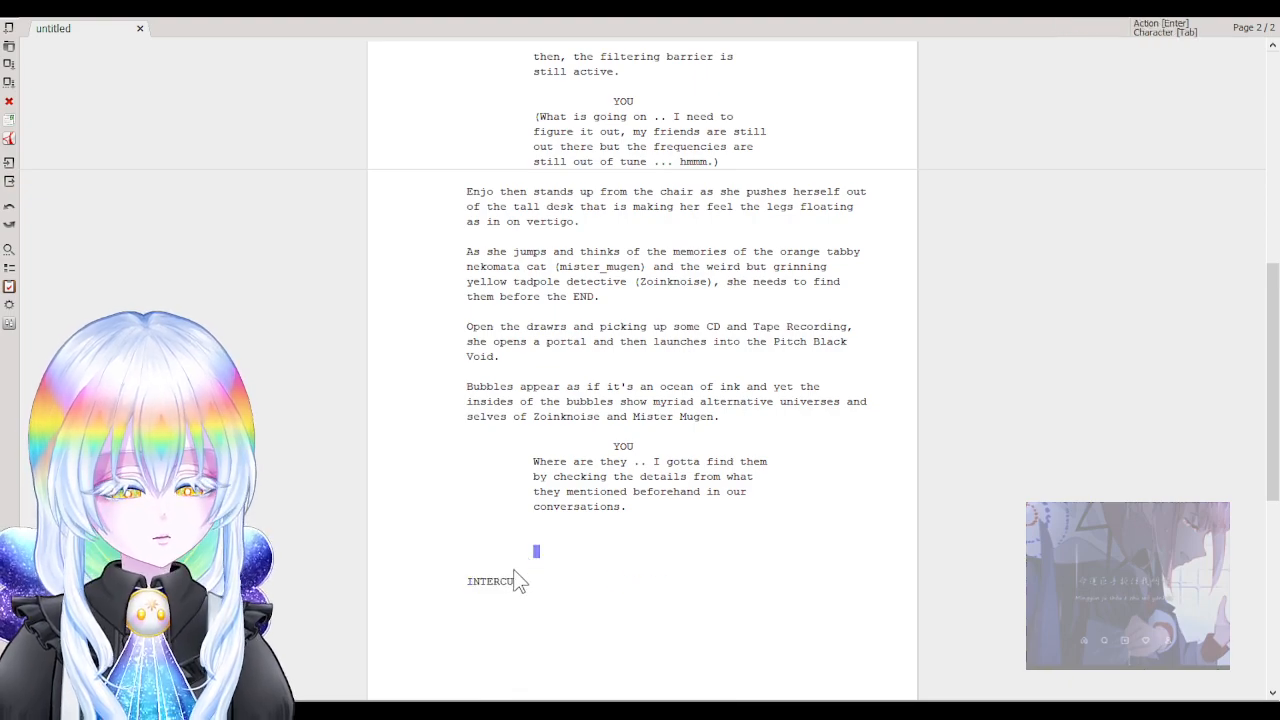
pyautogui.press('BackSpace')
pyautogui.press('BackSpace')
pyautogui.click(511, 537)
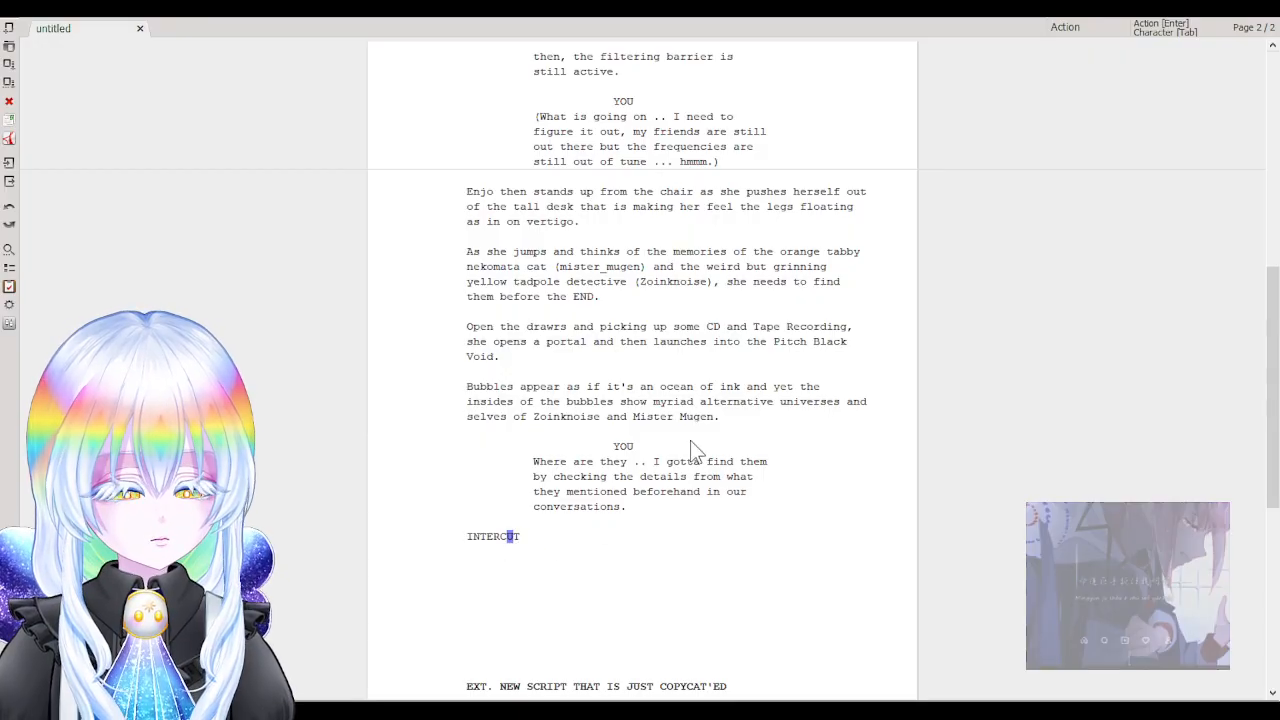
# Change the INTERCUT line to the Scene element and open an action line below it.
pyautogui.click(685, 506)
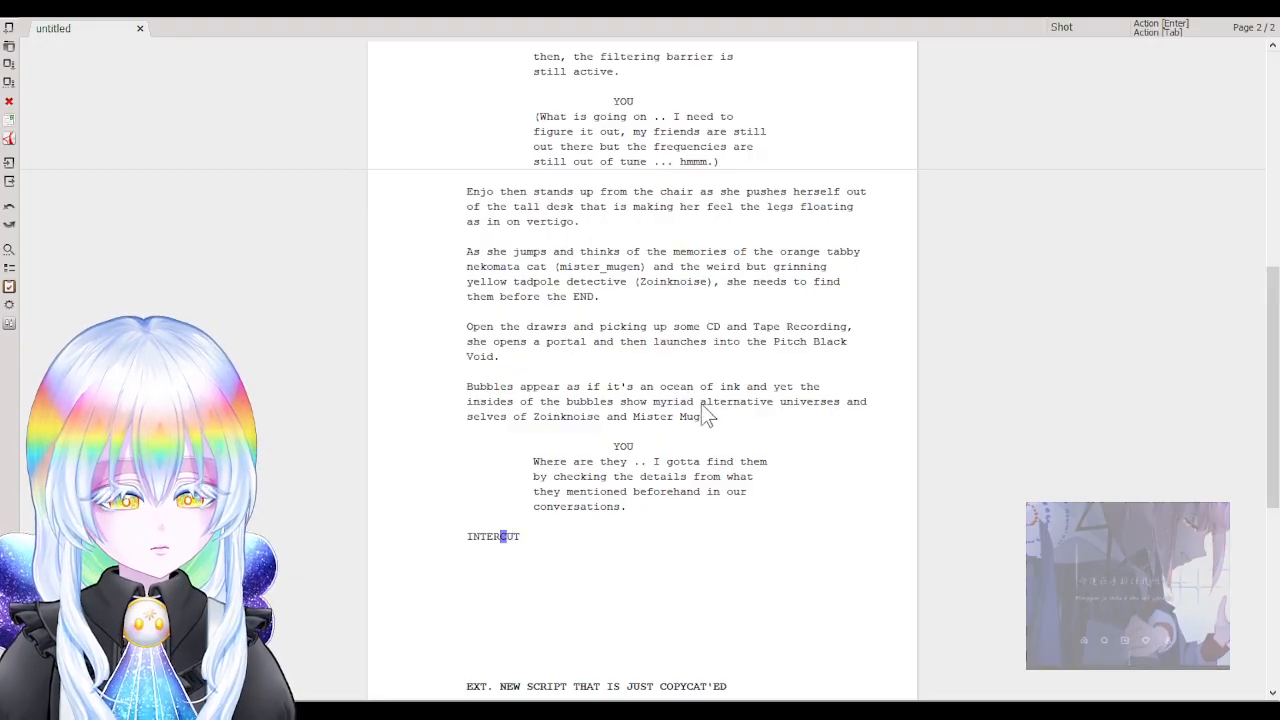
pyautogui.press('End')
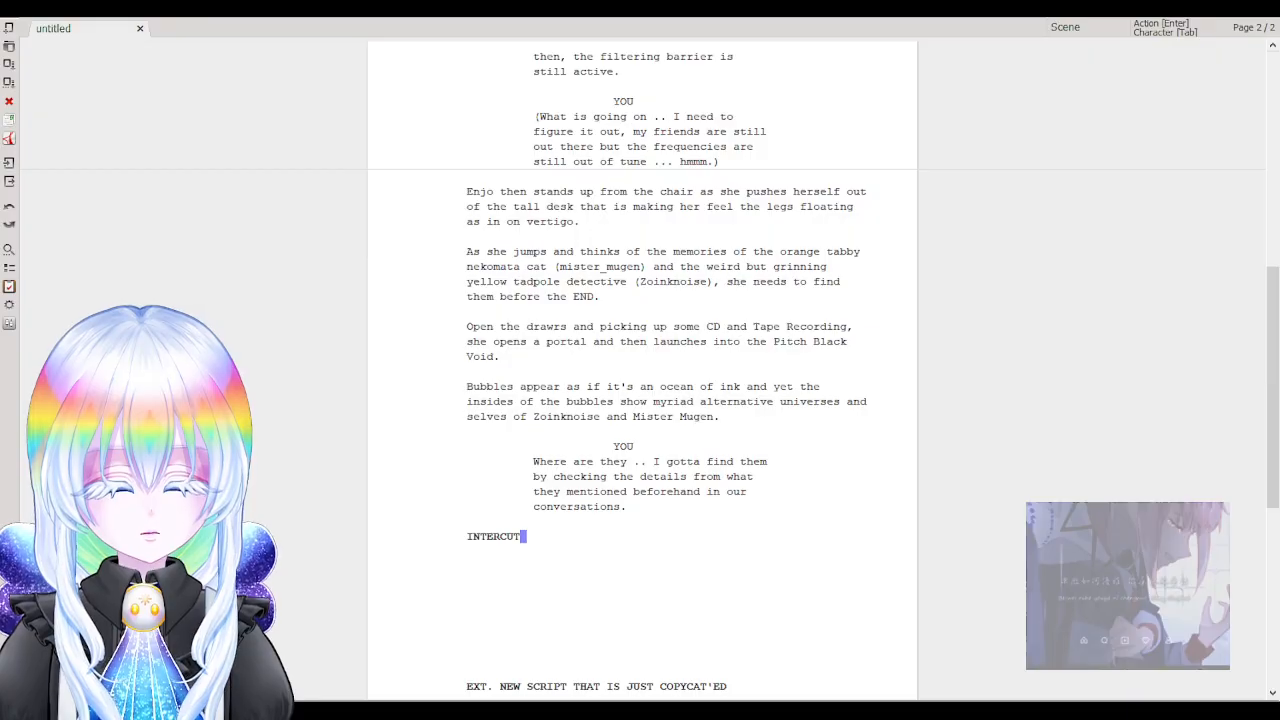
pyautogui.press('Return')
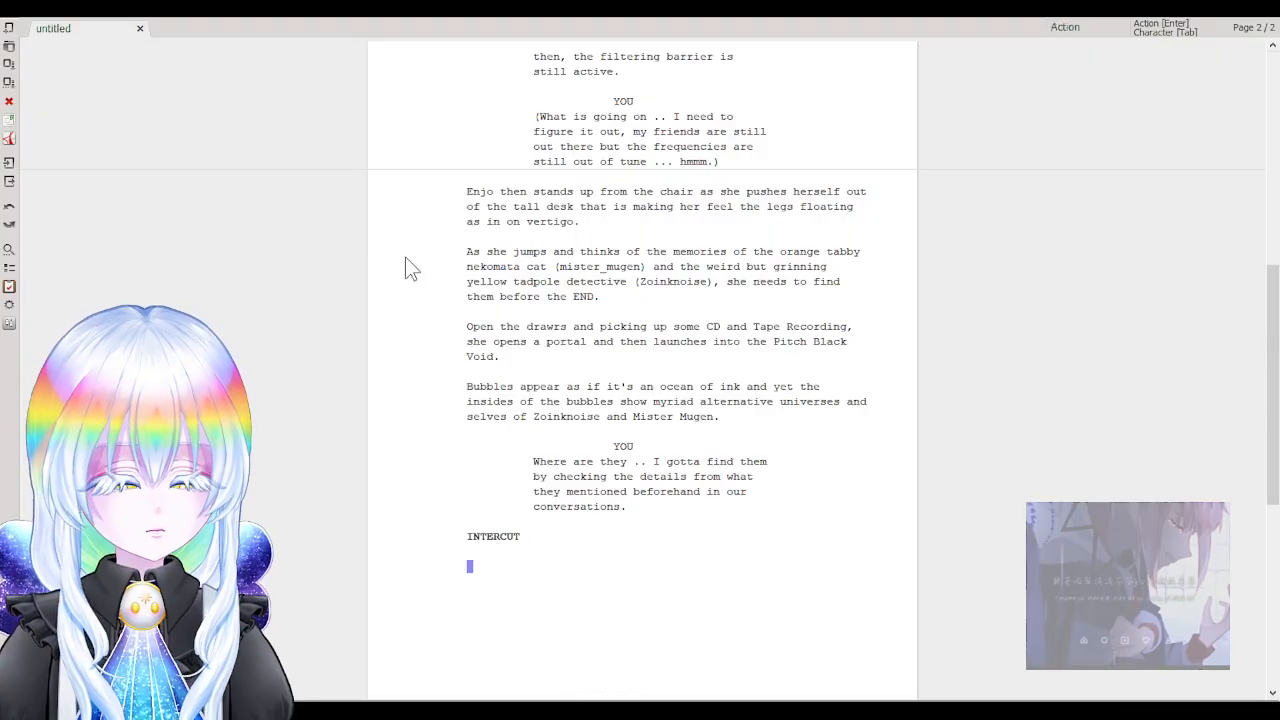
# Write "OFFICE (for Zoinknoise MEMORY #1)" as the action line under INTERCUT.
pyautogui.write('OFFICE')
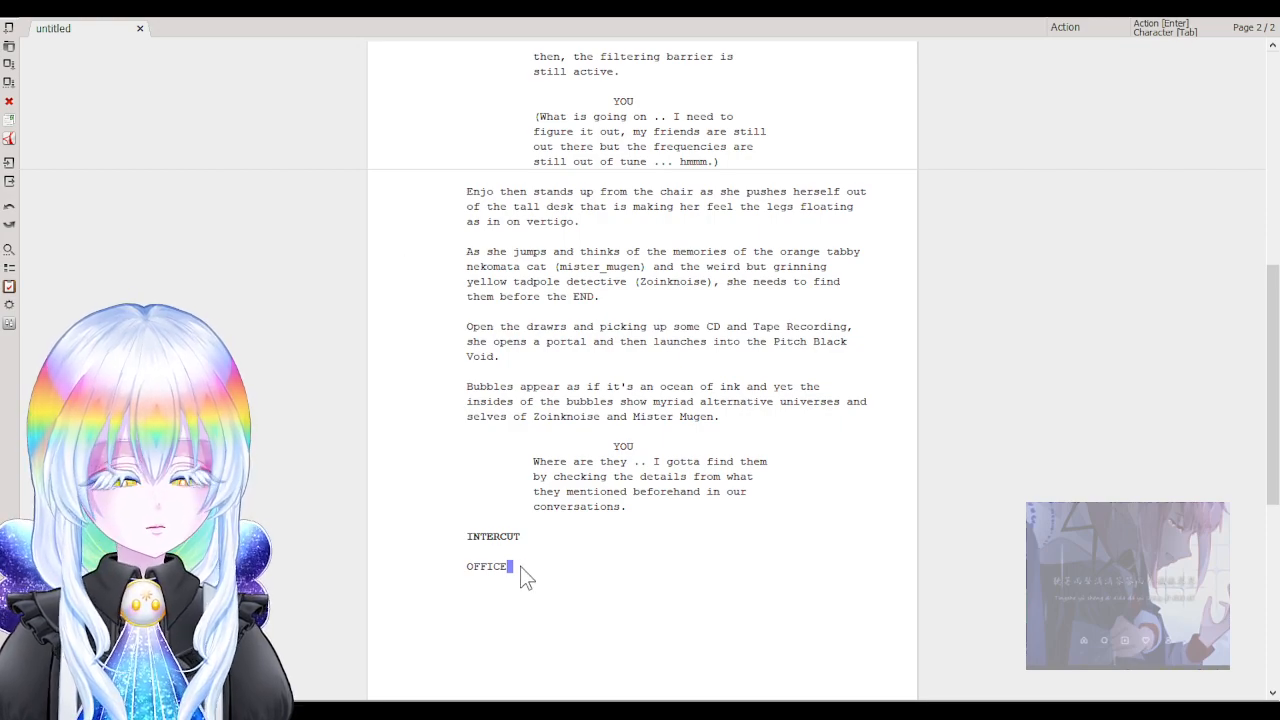
pyautogui.write(' (For Zoink')
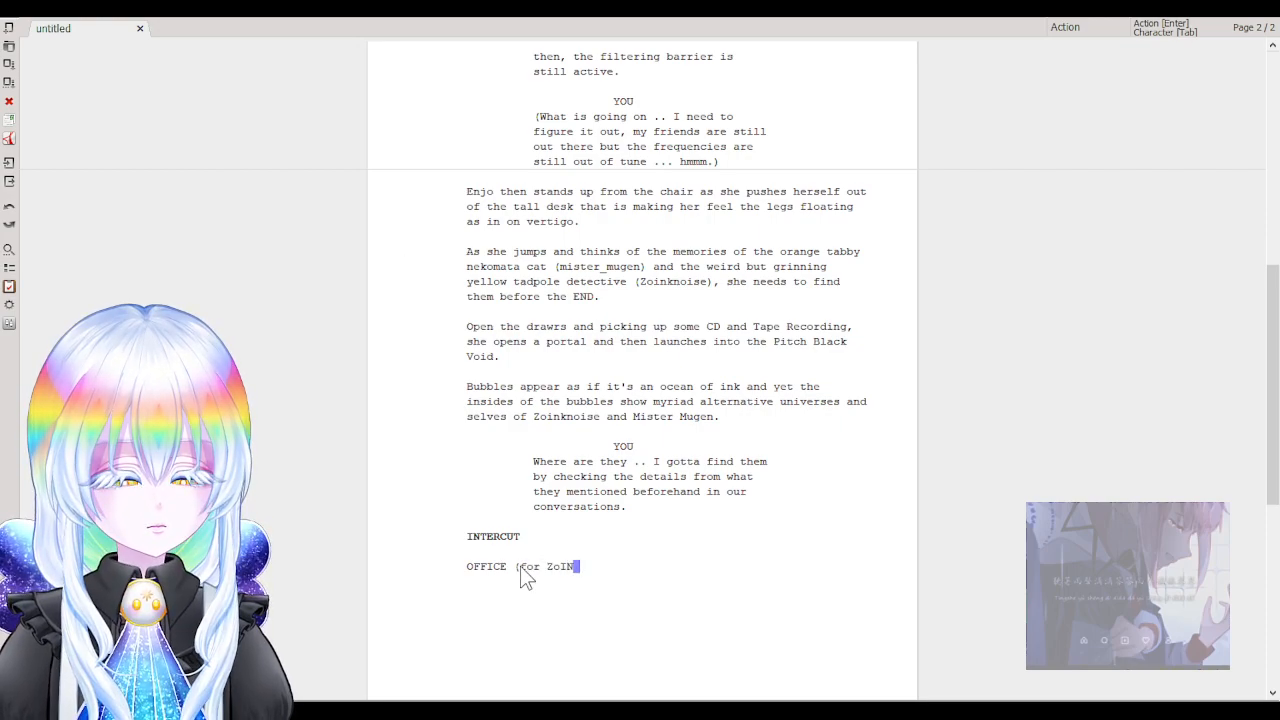
pyautogui.write('noise ')
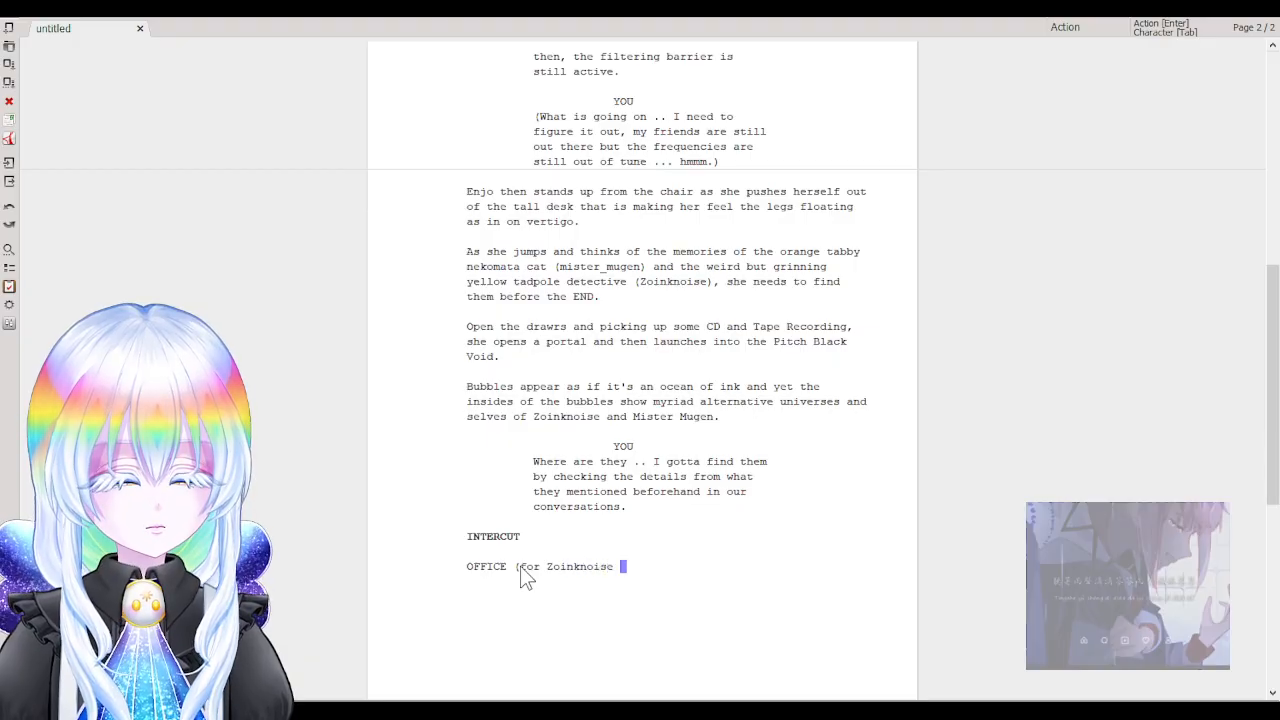
pyautogui.write('MEMORY')
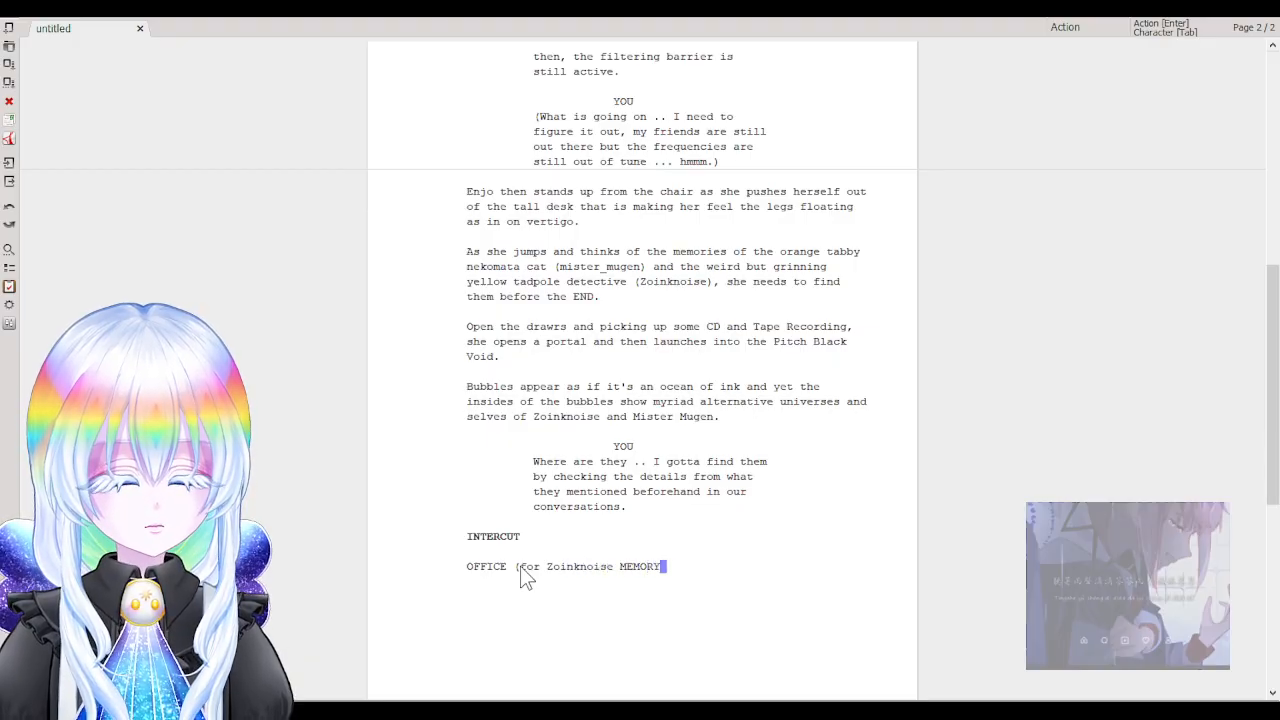
pyautogui.write(' #1)')
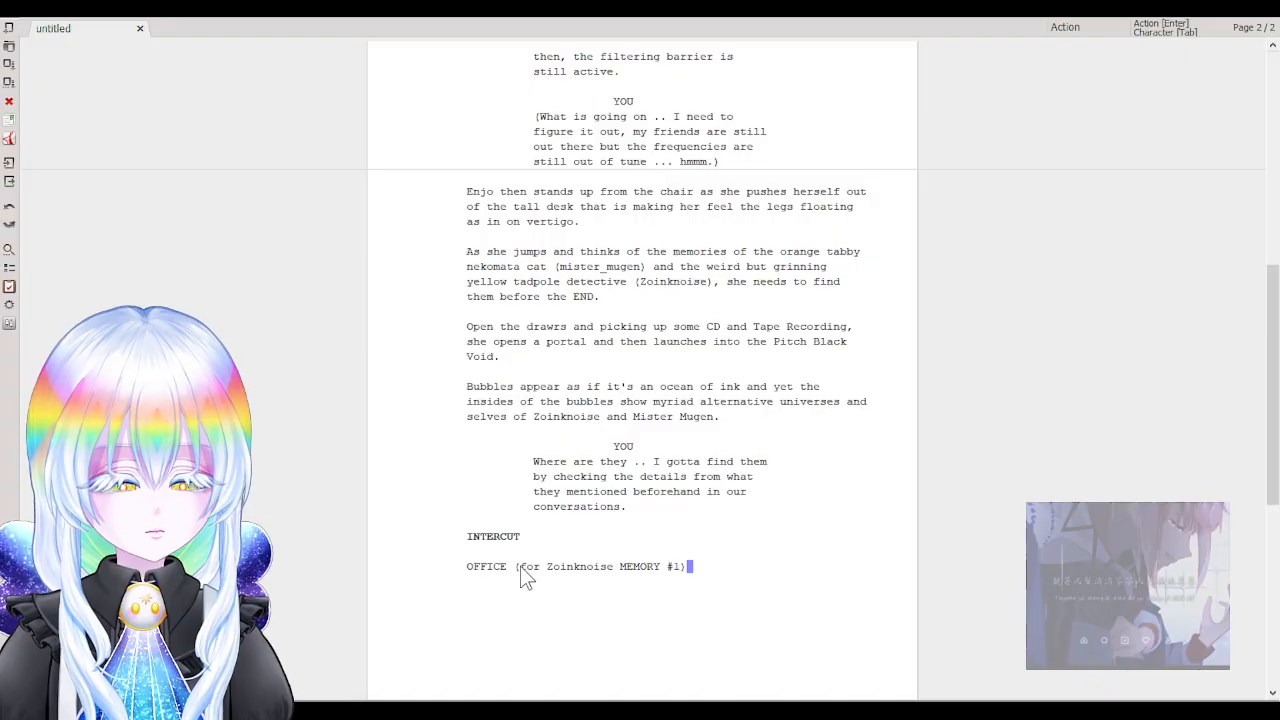
# Replace "OFFICE" with "STREET ALLEY" in the line under INTERCUT and open a new action line below.
pyautogui.click(497, 566)
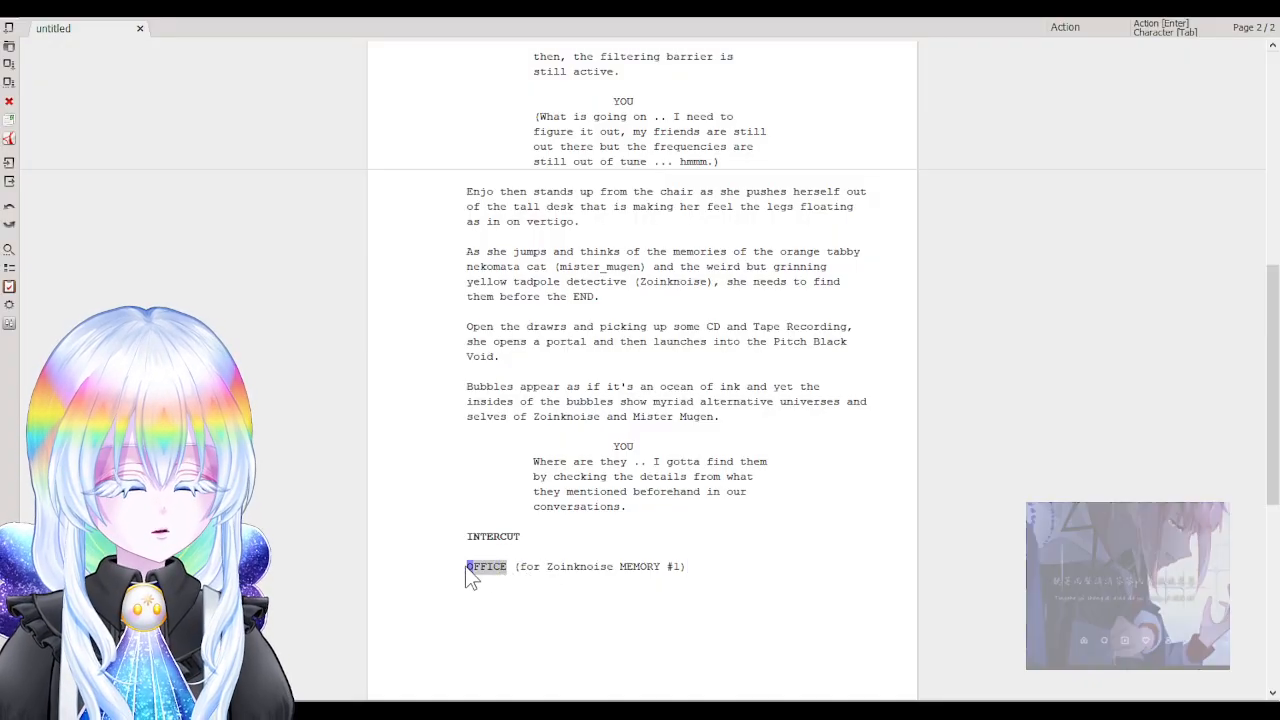
pyautogui.write('STREET ALLEY')
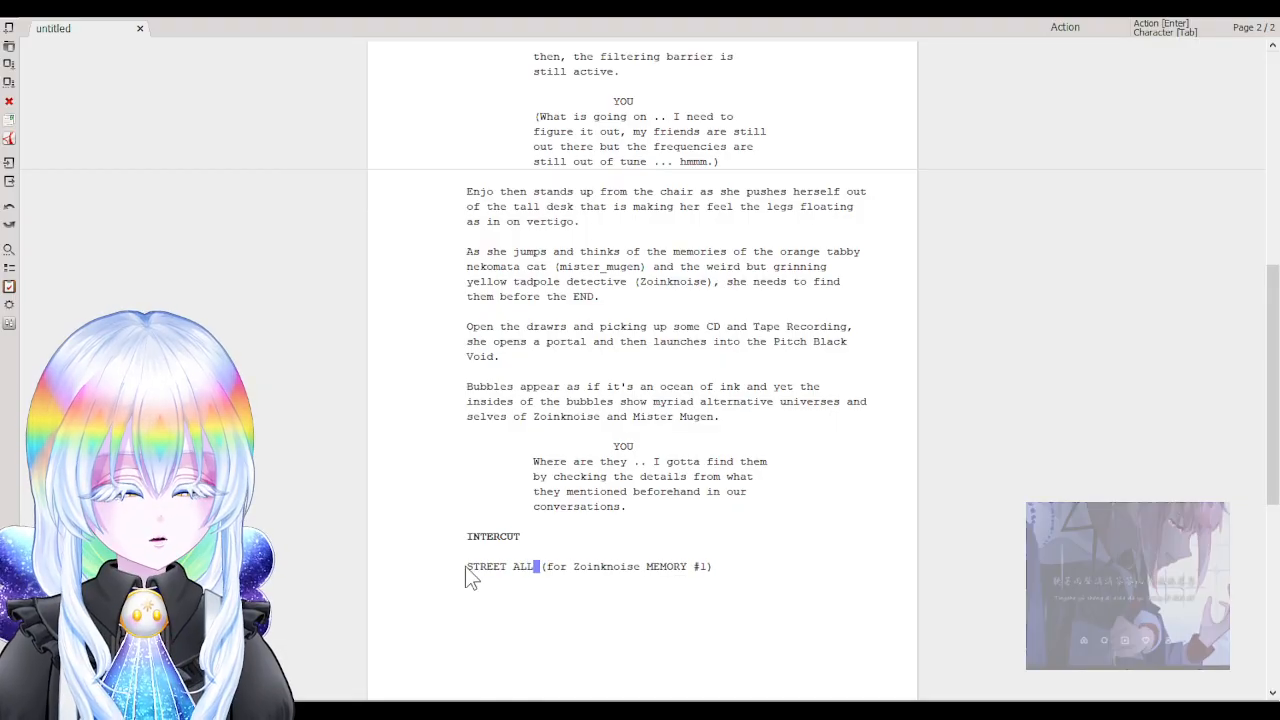
pyautogui.click(748, 578)
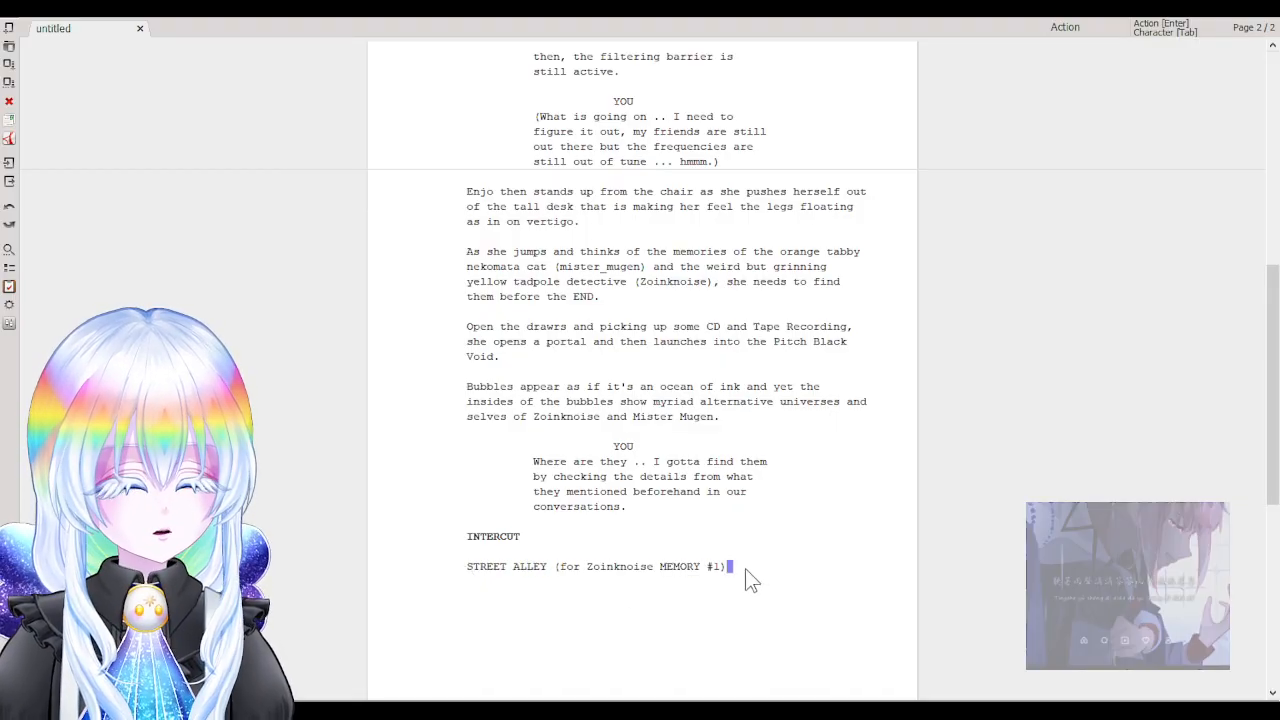
pyautogui.press('Return')
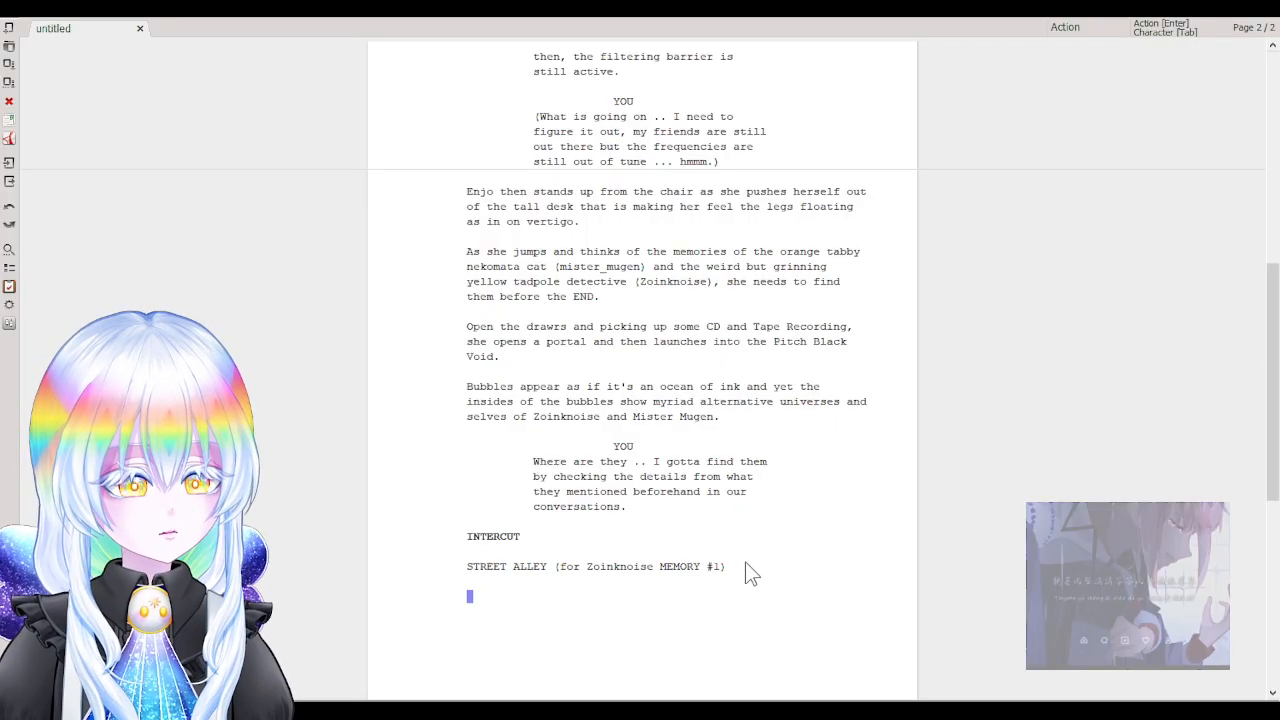
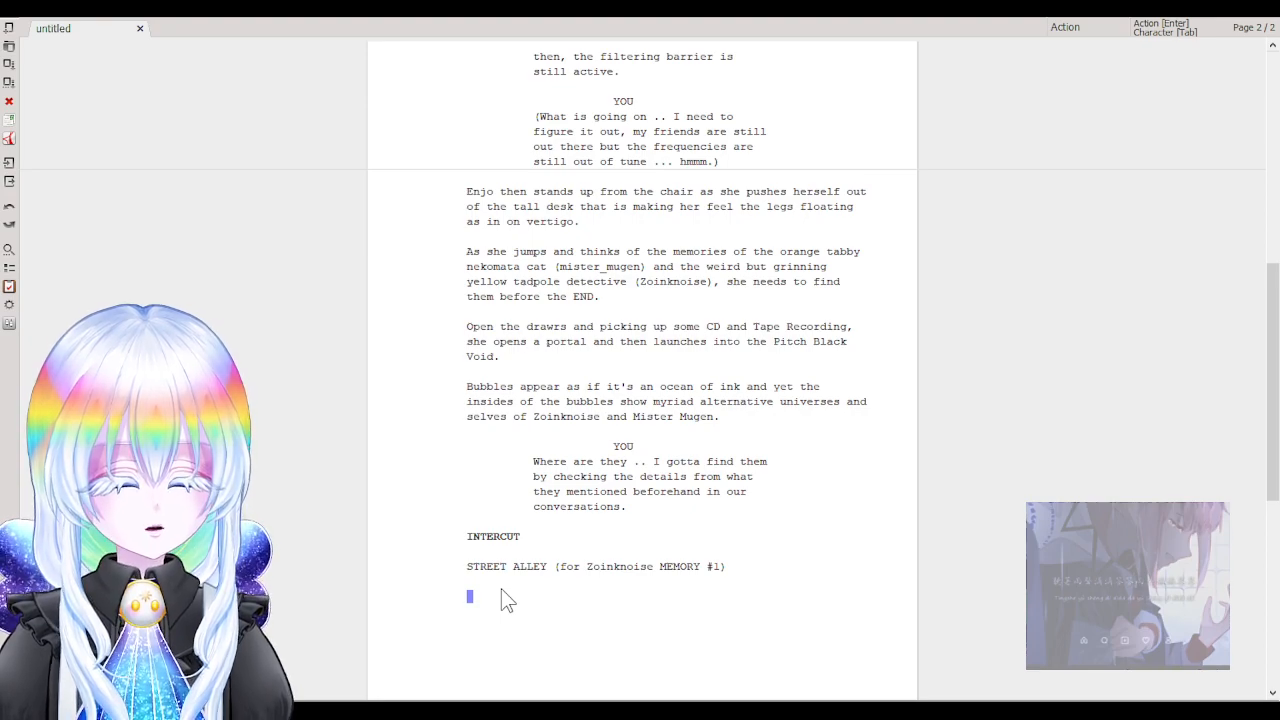
# Review the script from the INT. DIORAMA BOX ROOM heading down to the STREET ALLEY line.
pyautogui.click(509, 567)
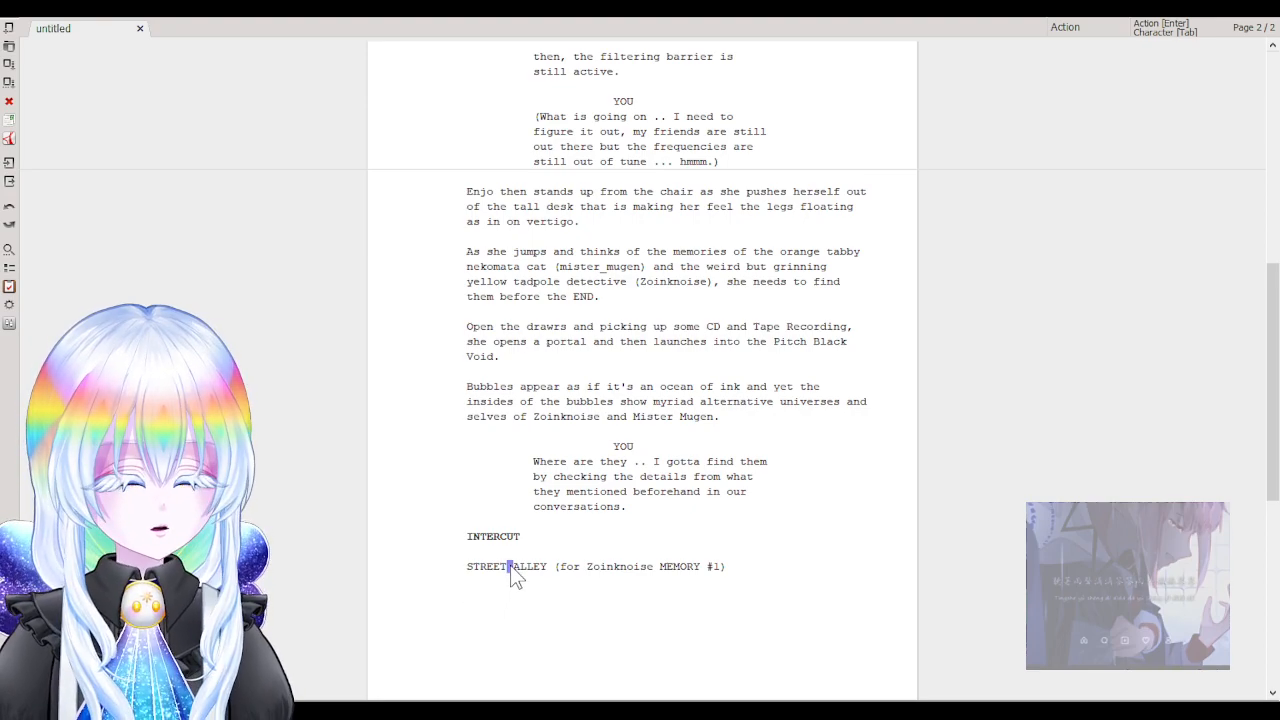
pyautogui.scroll(5, 520, 560)
pyautogui.scroll(10, 522, 515)
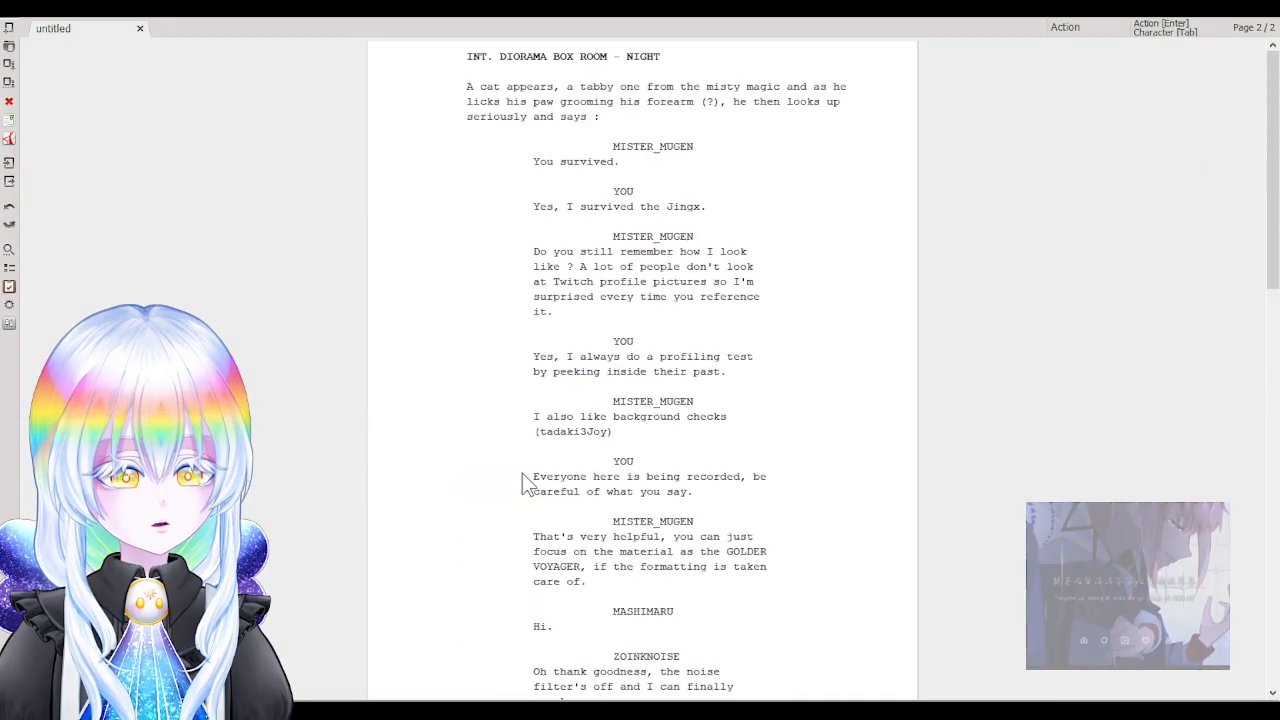
pyautogui.scroll(-6, 522, 478)
pyautogui.scroll(-10, 522, 478)
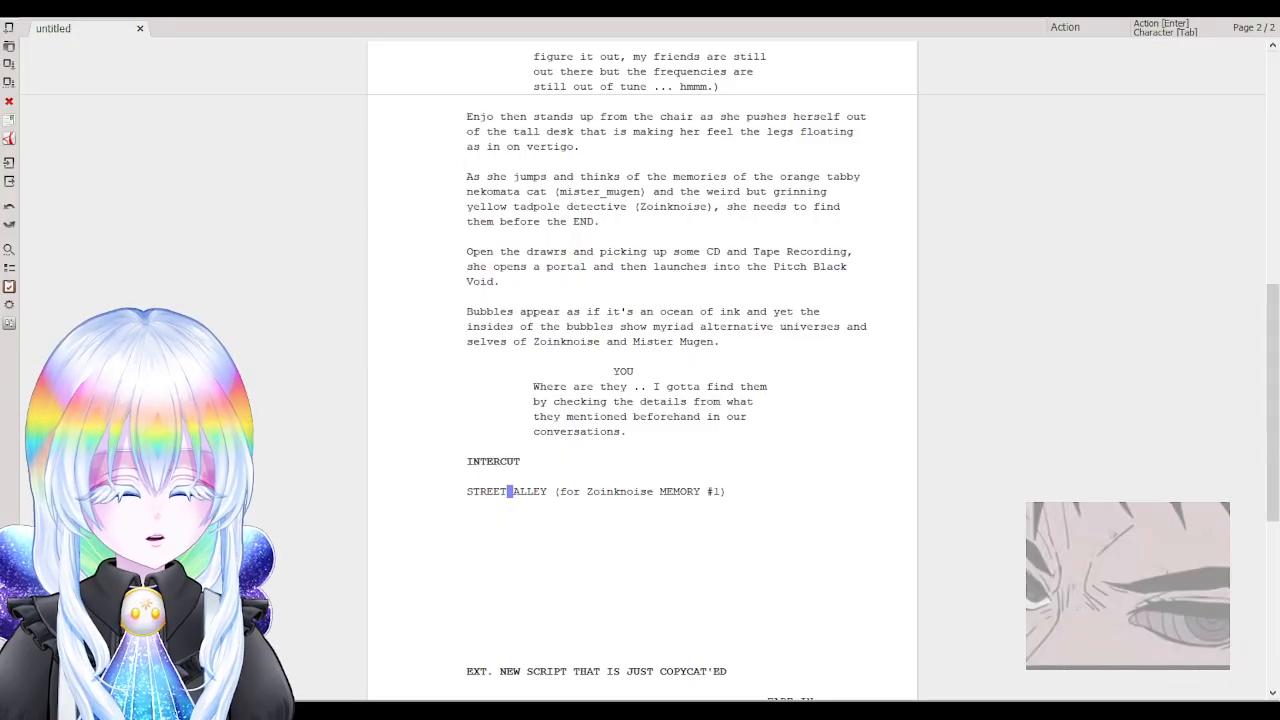
# Insert an action line between INTERCUT and the STREET ALLEY line and begin it with "HALL".
pyautogui.click(466, 489)
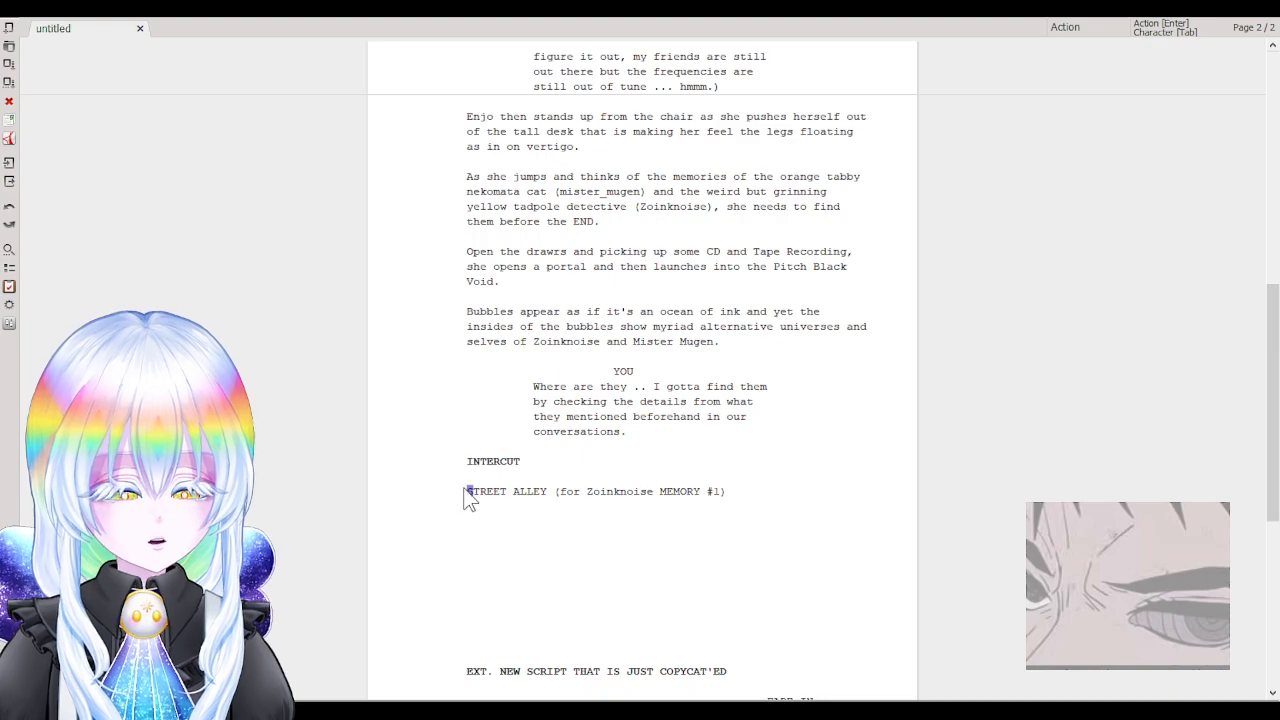
pyautogui.press('Up')
pyautogui.press('Down')
pyautogui.press('Return')
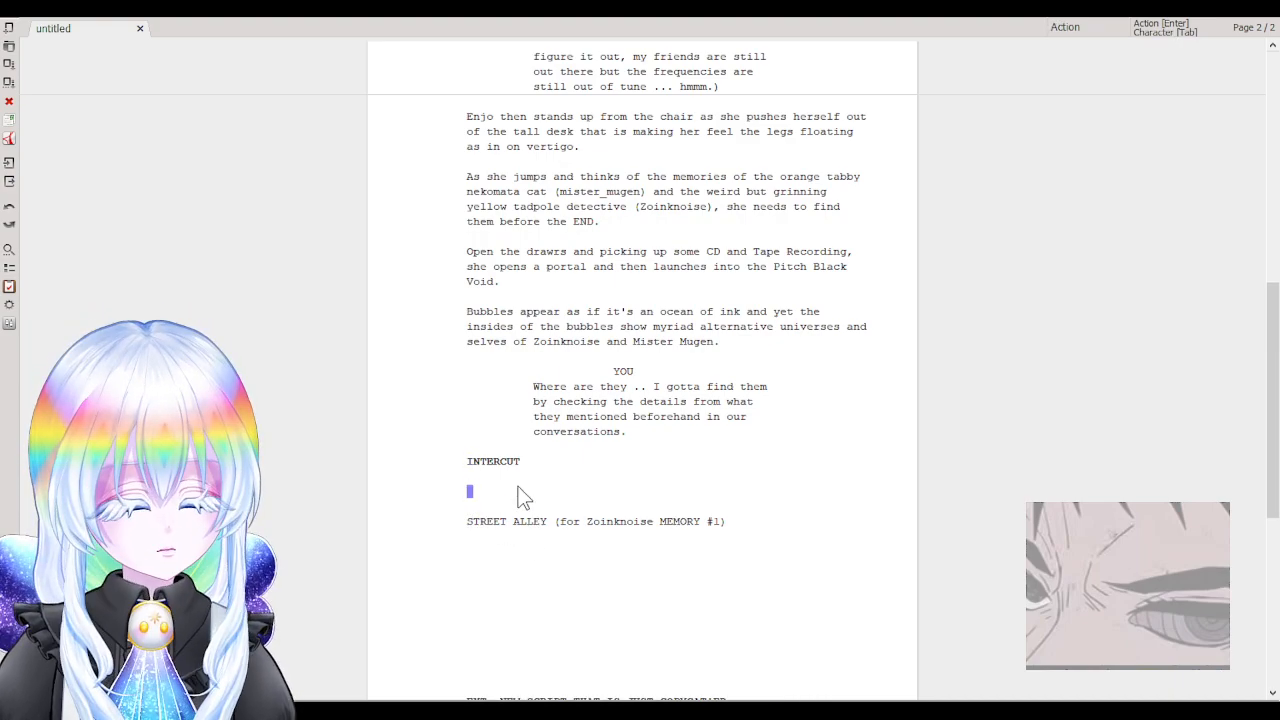
pyautogui.write('HALL of M')
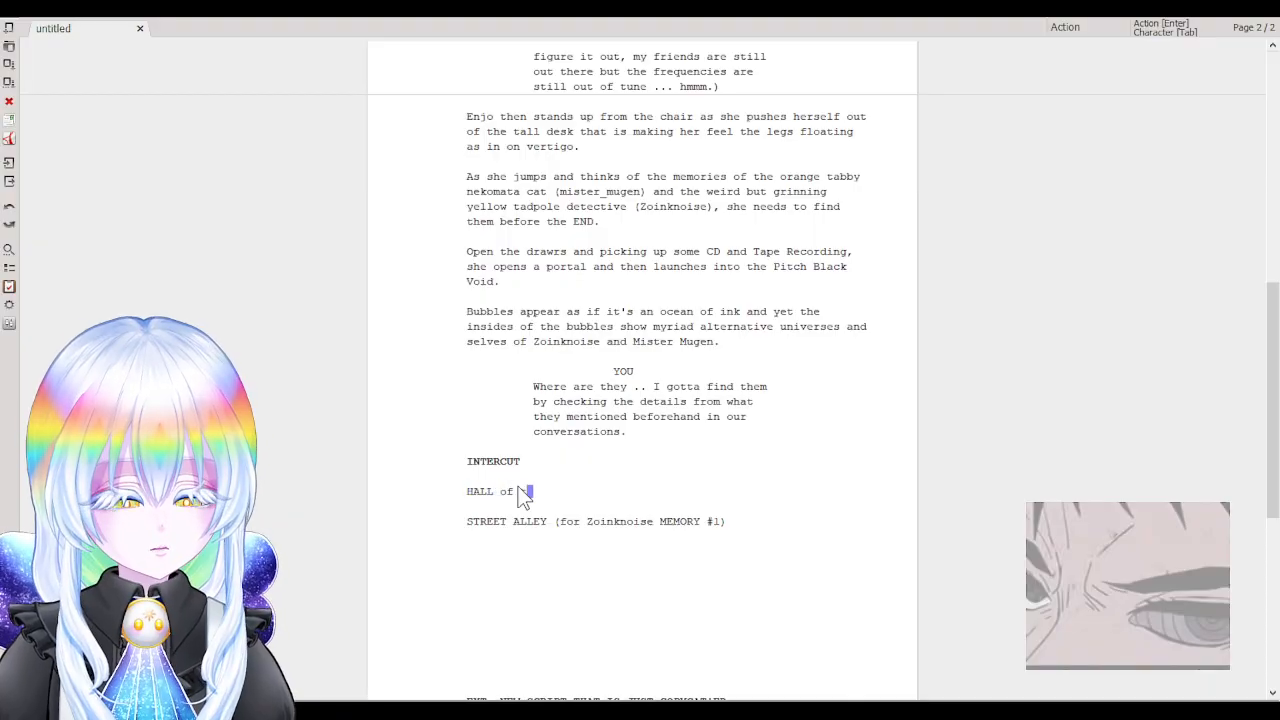
pyautogui.write('he')
pyautogui.press('BackSpace')
pyautogui.press('BackSpace')
pyautogui.press('BackSpace')
pyautogui.press('BackSpace')
pyautogui.press('BackSpace')
pyautogui.press('BackSpace')
pyautogui.press('BackSpace')
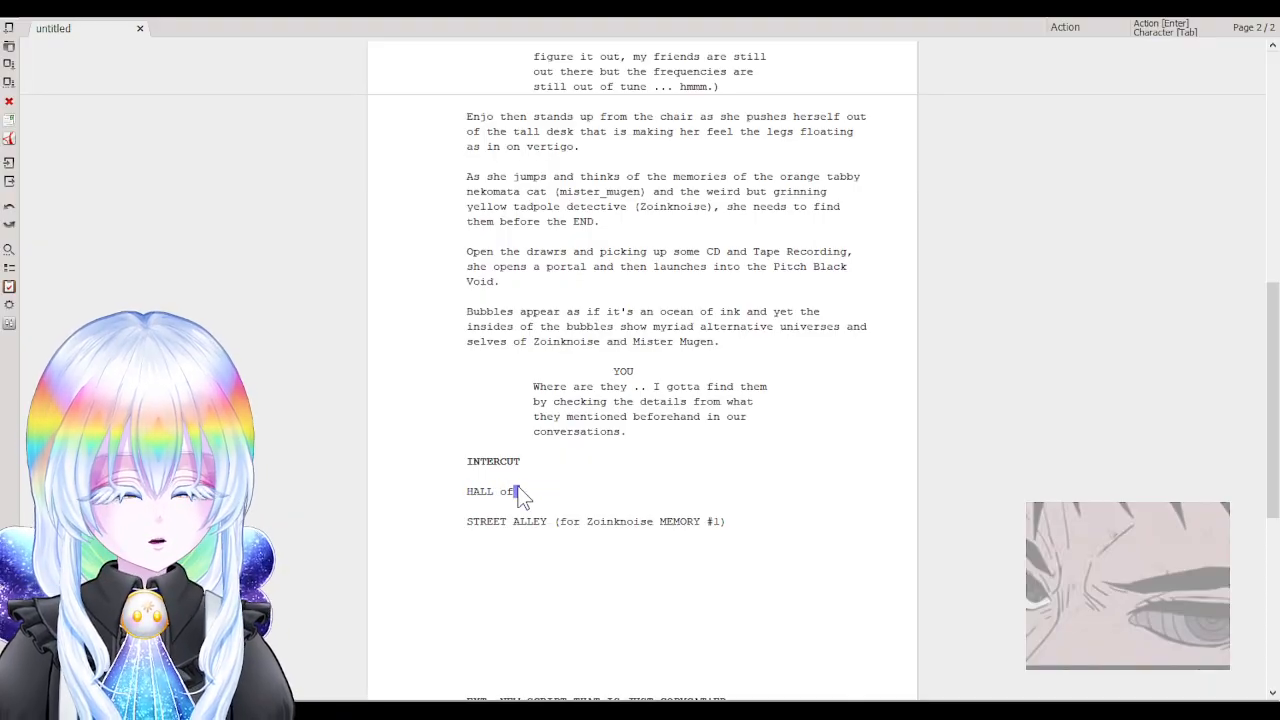
# Add "CORRIDOR" after "HALL" in the new line under INTERCUT, correcting its spelling.
pyautogui.write('CORRID')
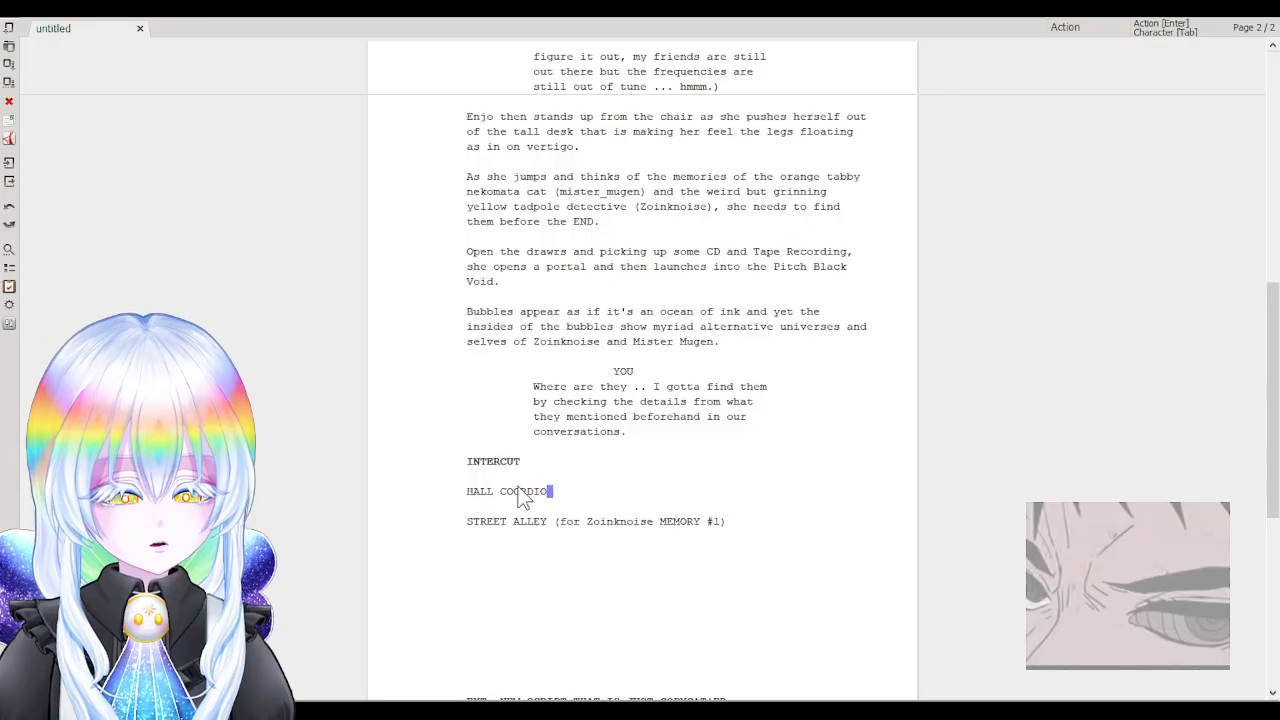
pyautogui.press('BackSpace')
pyautogui.write('OR')
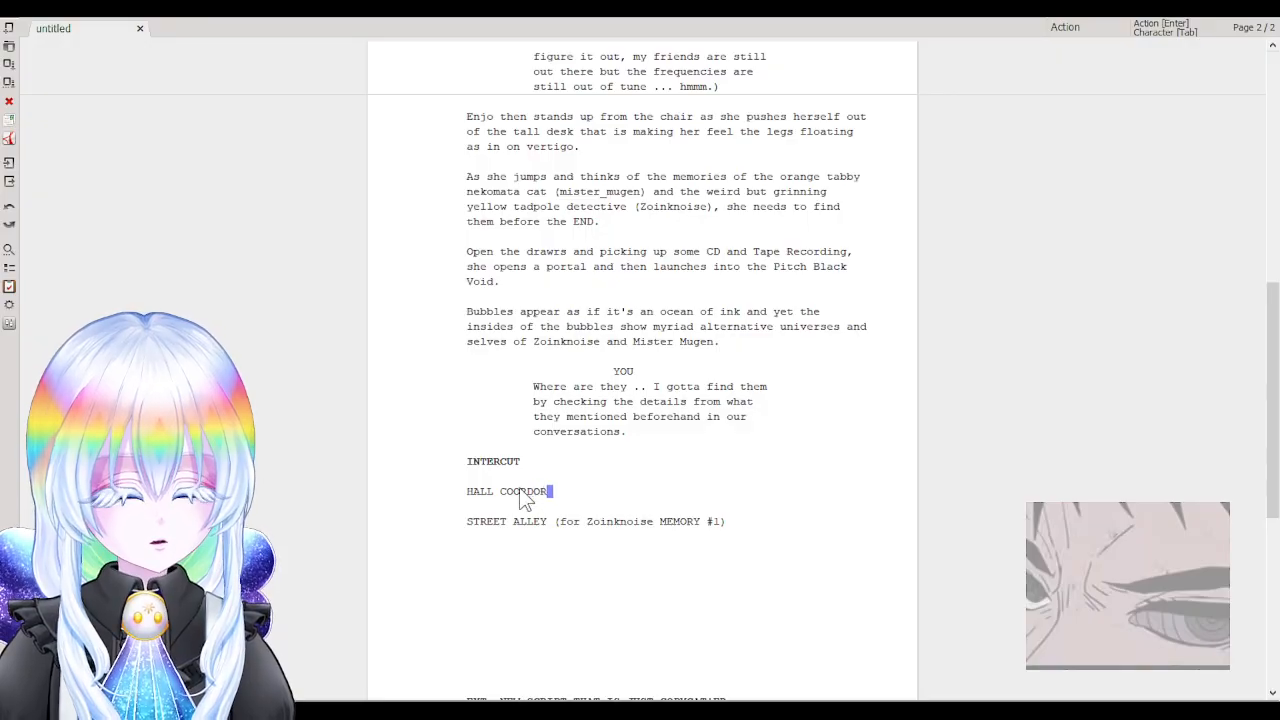
pyautogui.press('Left')
pyautogui.press('Left')
pyautogui.press('Left')
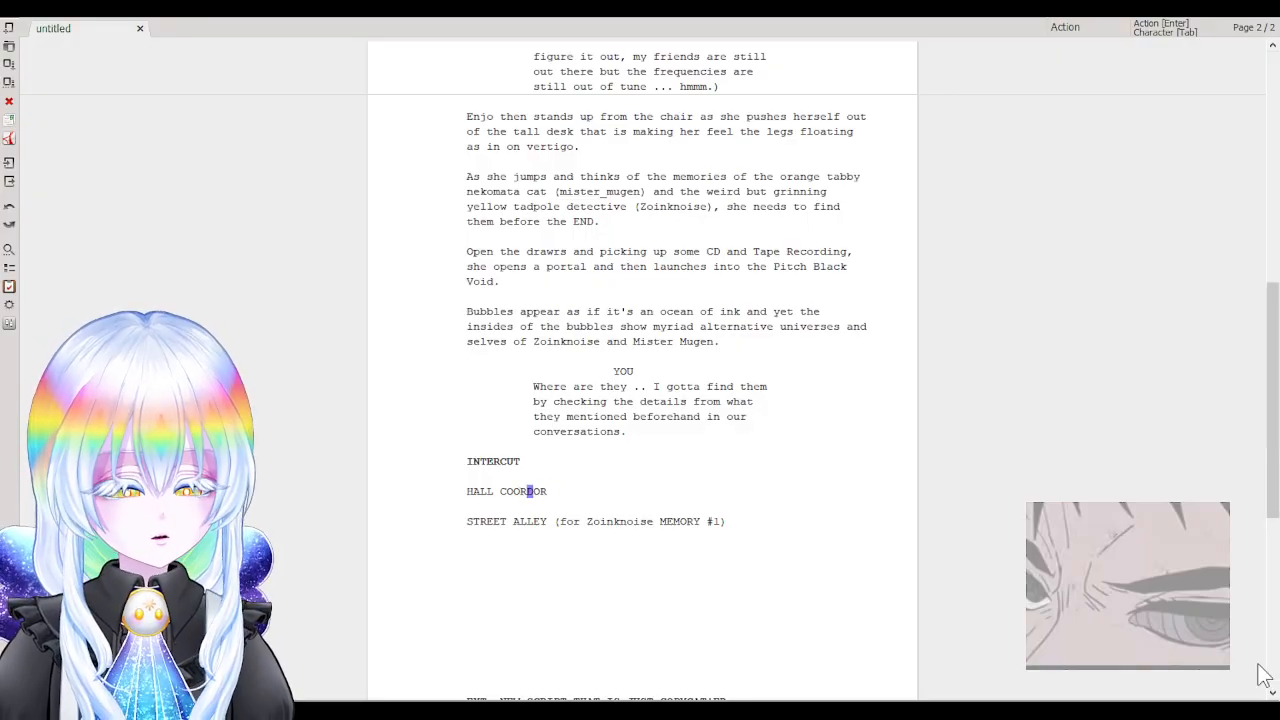
pyautogui.press('Right')
pyautogui.write('D')
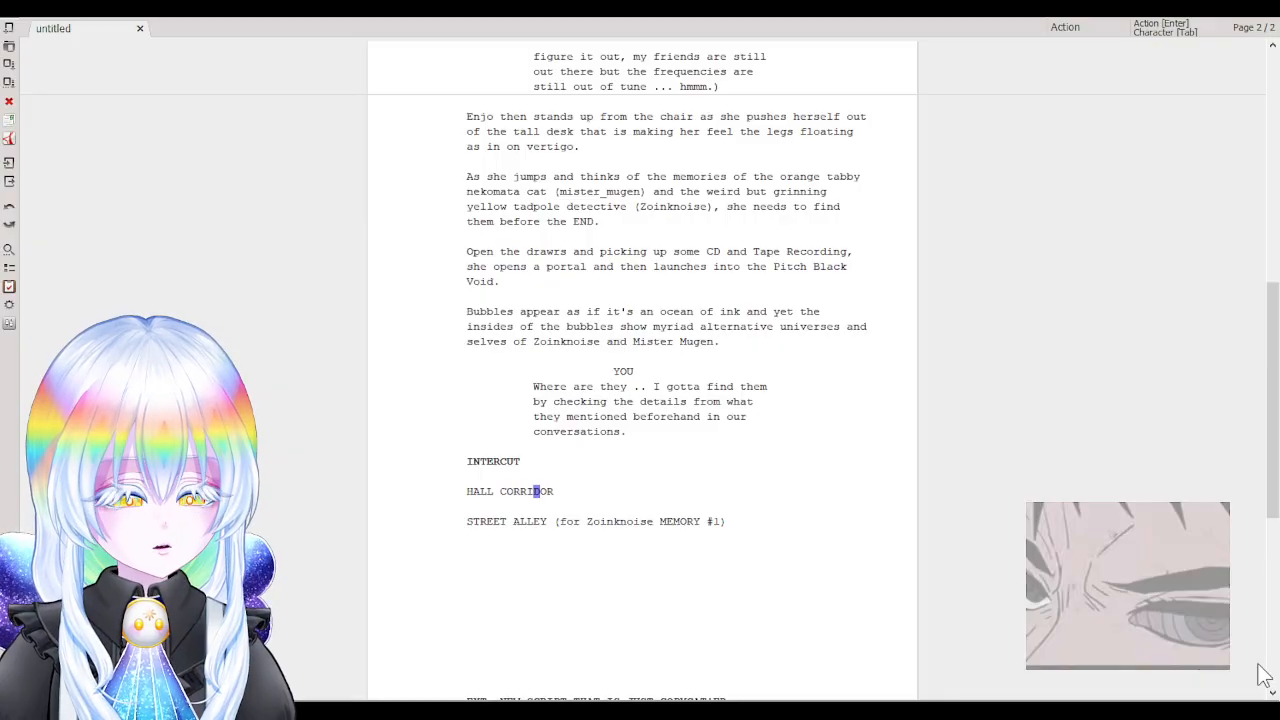
pyautogui.press('Right')
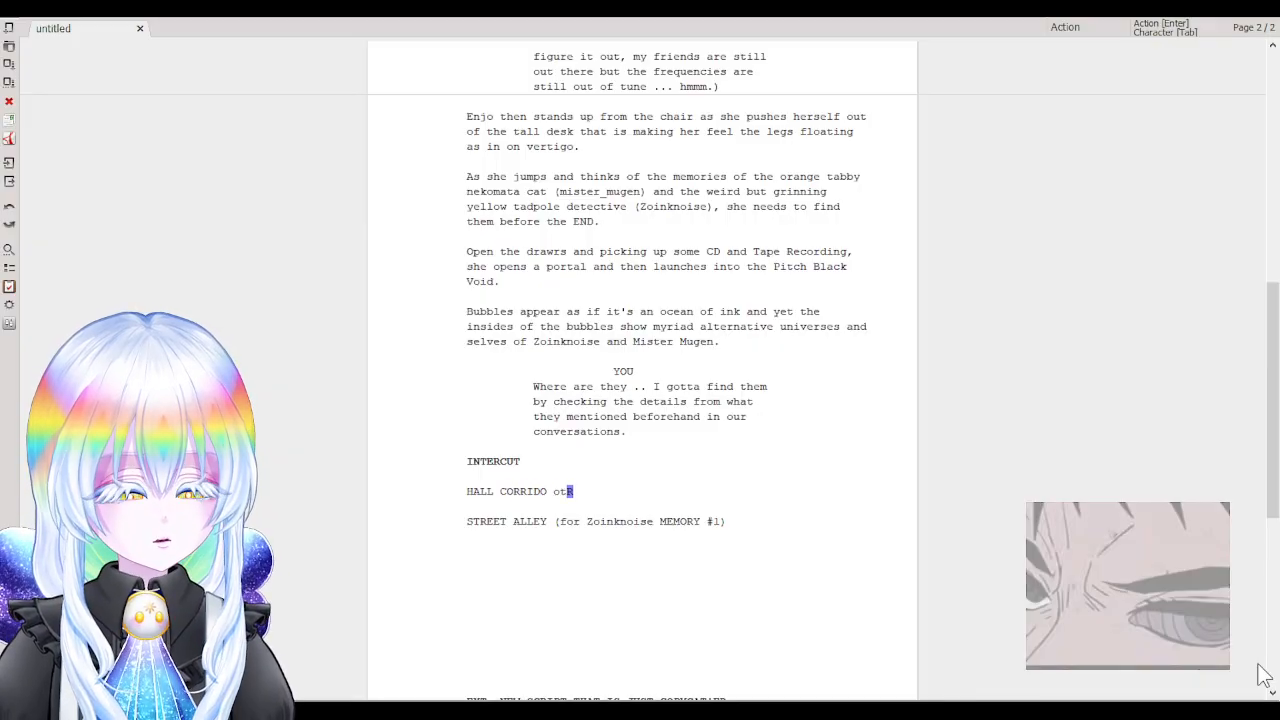
# Extend the HALL CORRIDOR line with "to KING GHEDORAH".
pyautogui.press('BackSpace')
pyautogui.write('R to ')
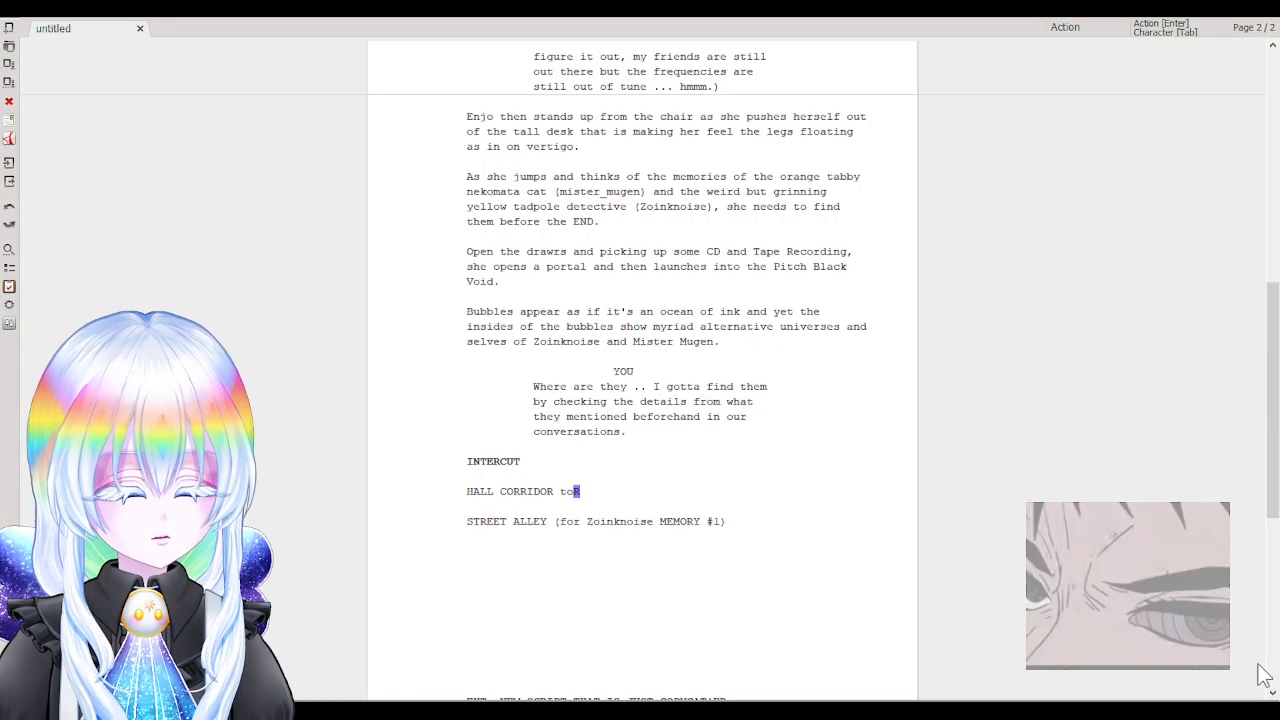
pyautogui.write('MIND')
pyautogui.press('BackSpace')
pyautogui.press('BackSpace')
pyautogui.press('BackSpace')
pyautogui.press('BackSpace')
pyautogui.press('BackSpace')
pyautogui.press('BackSpace')
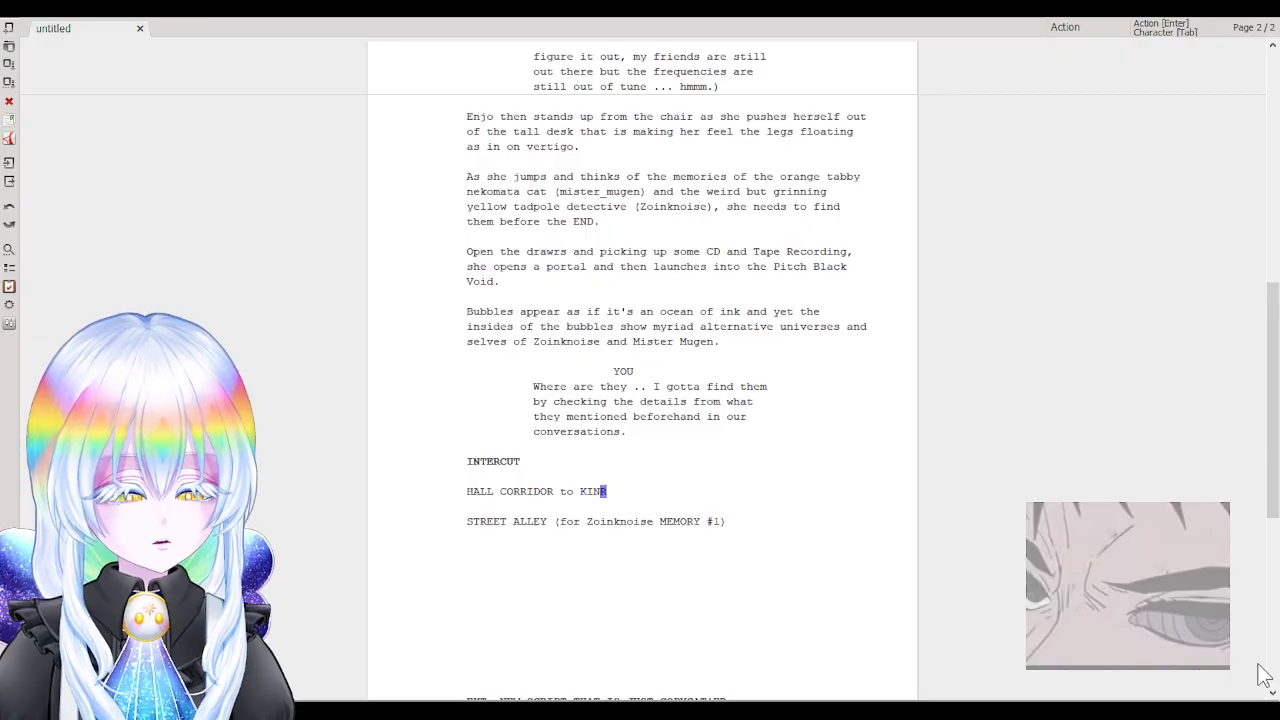
pyautogui.write('KING HE')
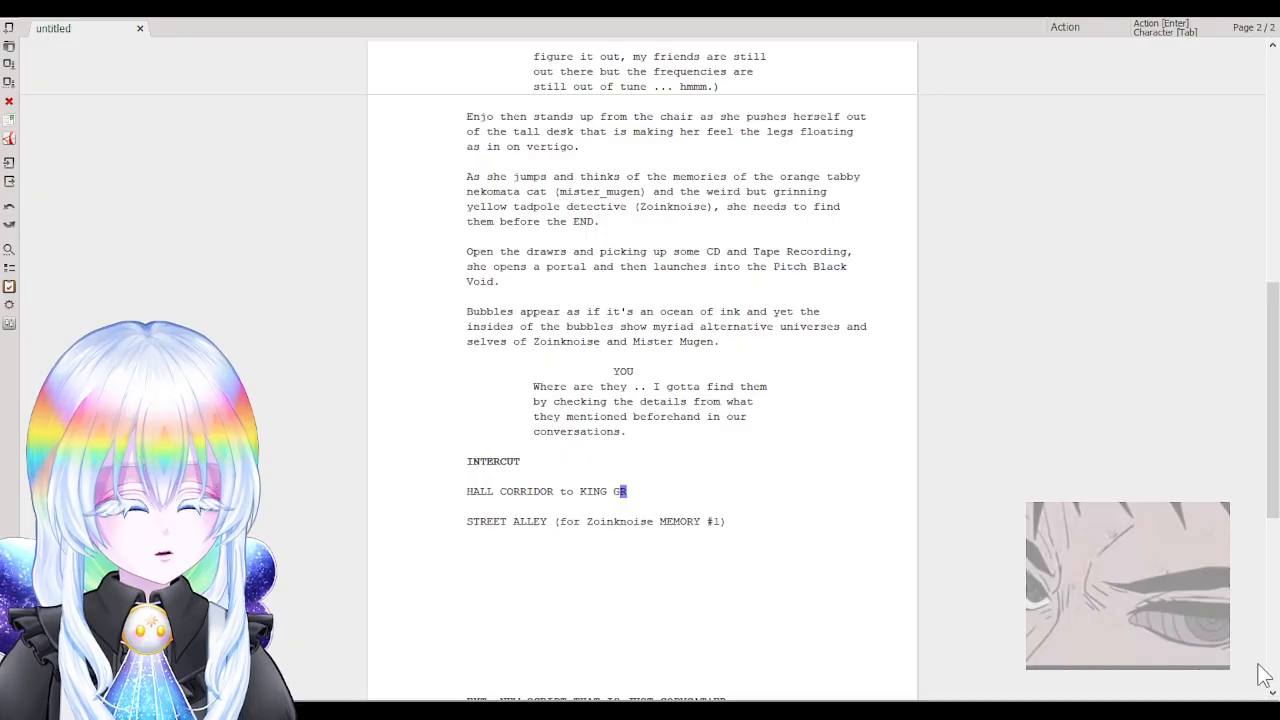
pyautogui.press('BackSpace')
pyautogui.press('BackSpace')
pyautogui.write('HEDORAH')
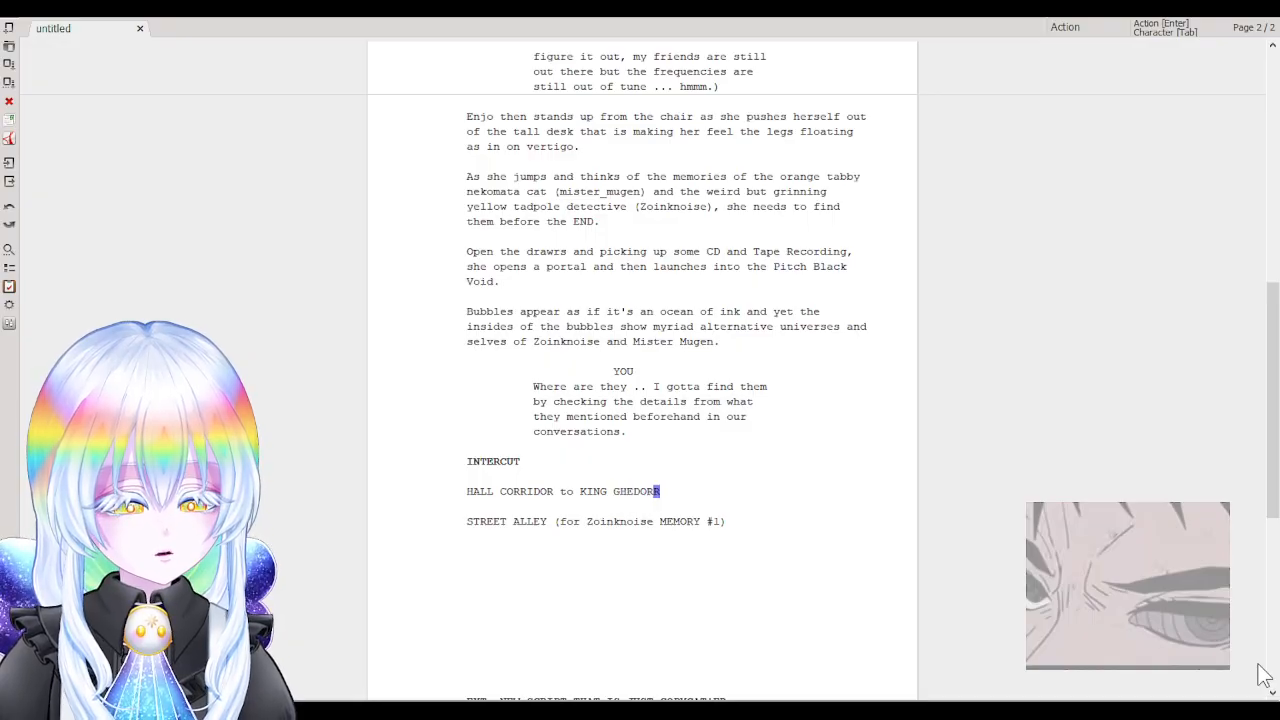
# Append "(for Mister_Mugen" to the KING GHEDORAH line, keeping it on the same line.
pyautogui.press('Return')
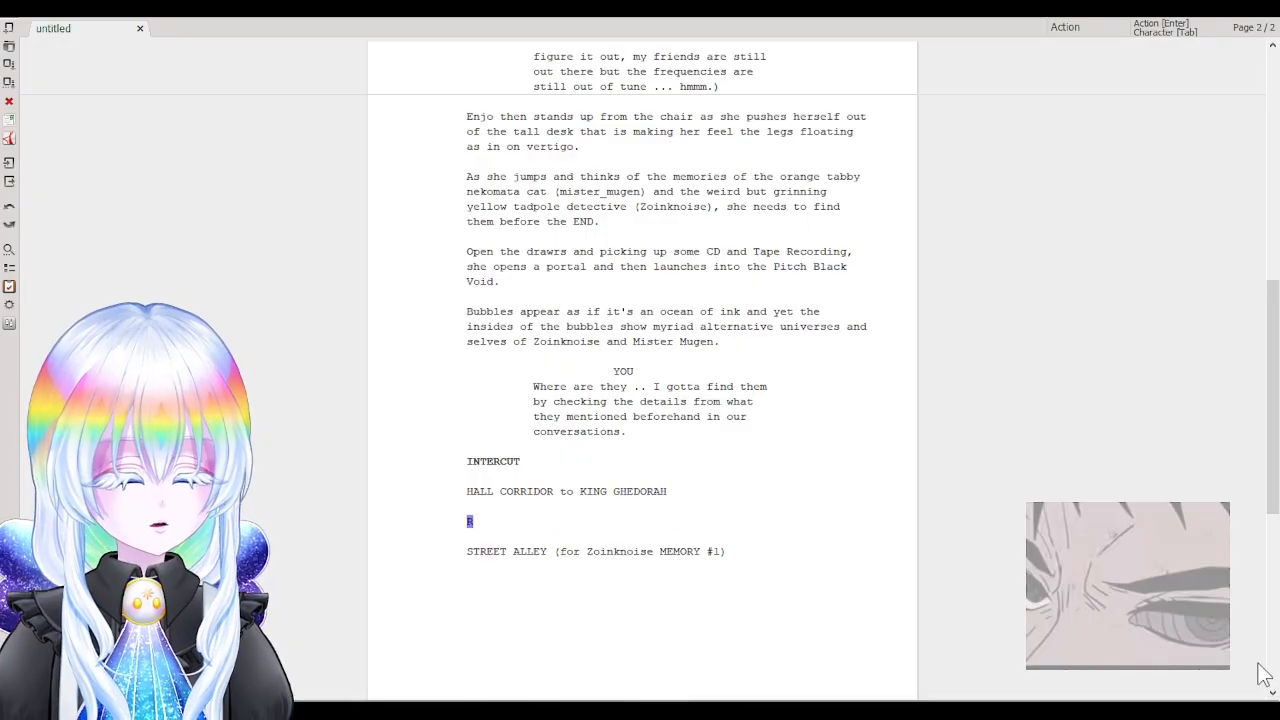
pyautogui.press('BackSpace')
pyautogui.write('(for ')
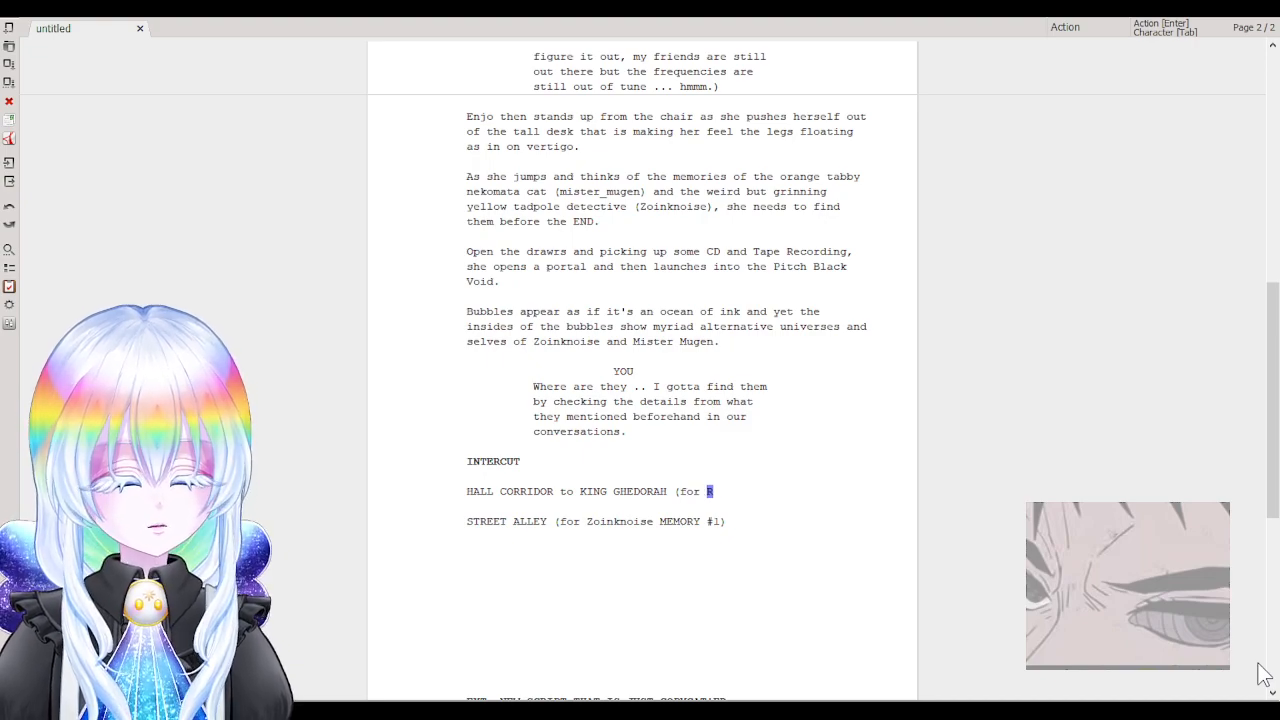
pyautogui.write('Mister MUGEN')
pyautogui.press('BackSpace')
pyautogui.press('BackSpace')
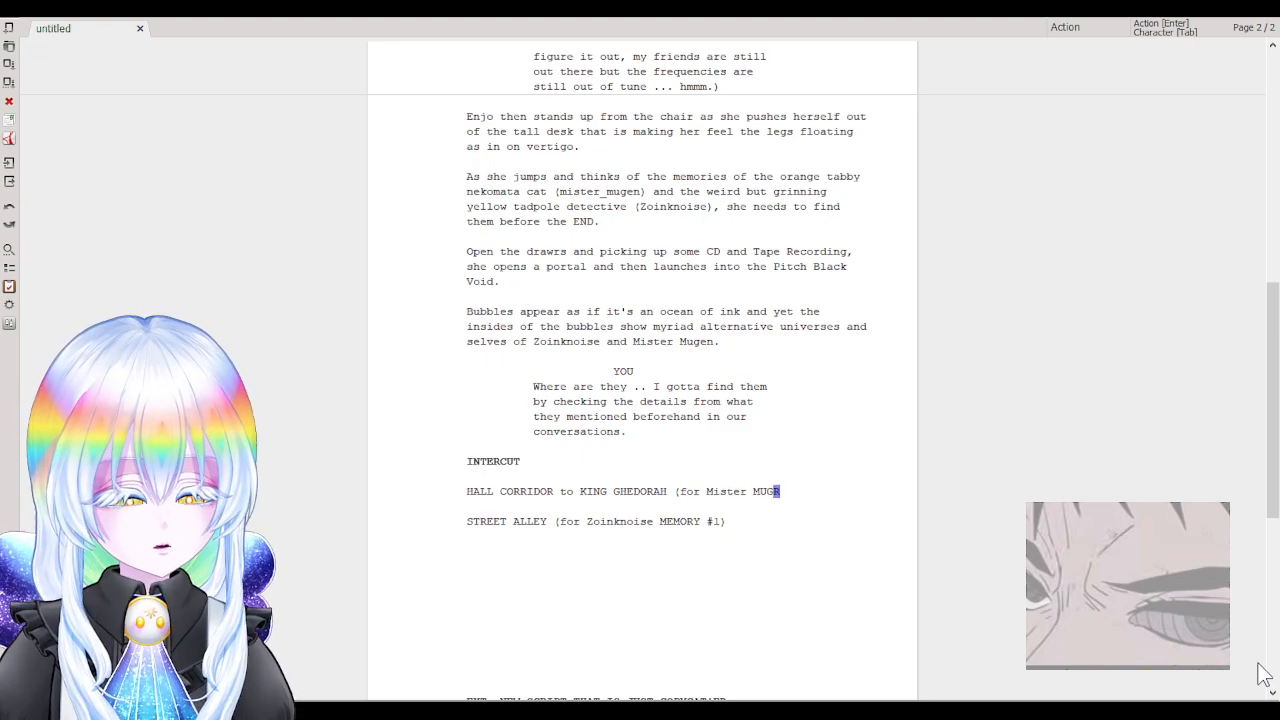
pyautogui.press('BackSpace')
pyautogui.press('BackSpace')
pyautogui.press('BackSpace')
pyautogui.press('BackSpace')
pyautogui.write('_MUgen')
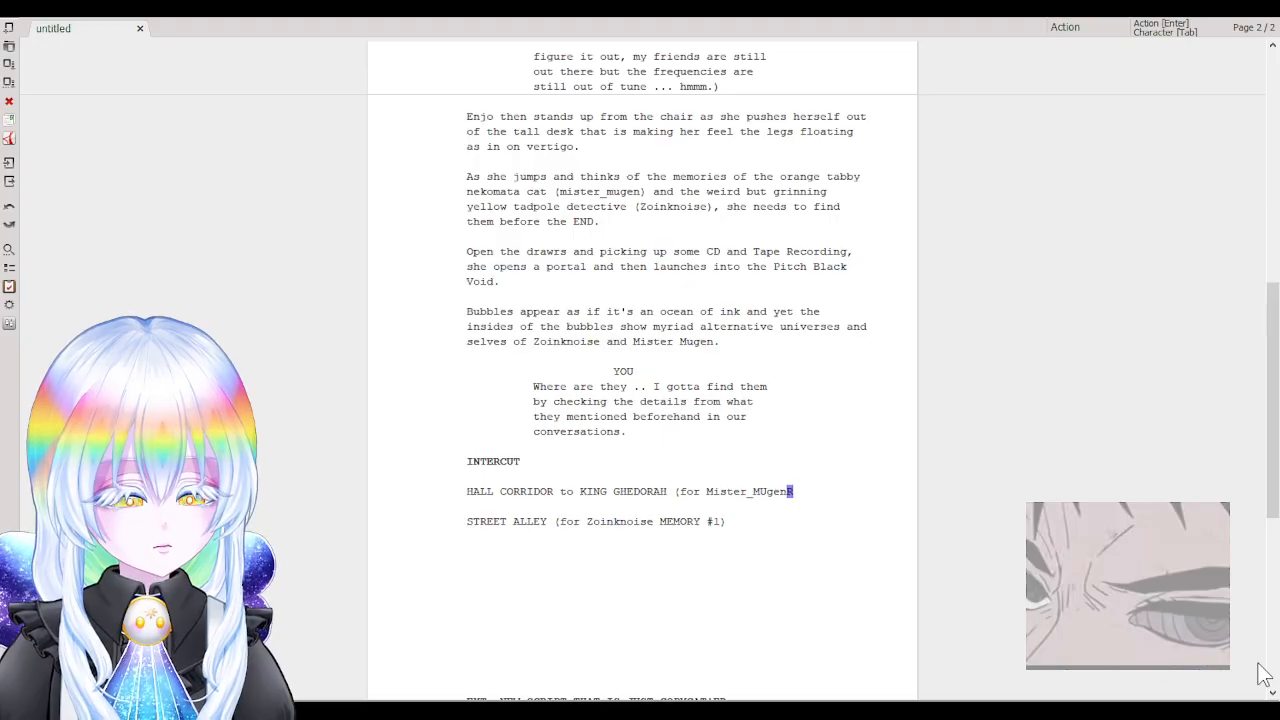
pyautogui.press('BackSpace')
pyautogui.press('BackSpace')
pyautogui.press('BackSpace')
pyautogui.press('BackSpace')
pyautogui.write('ugen')
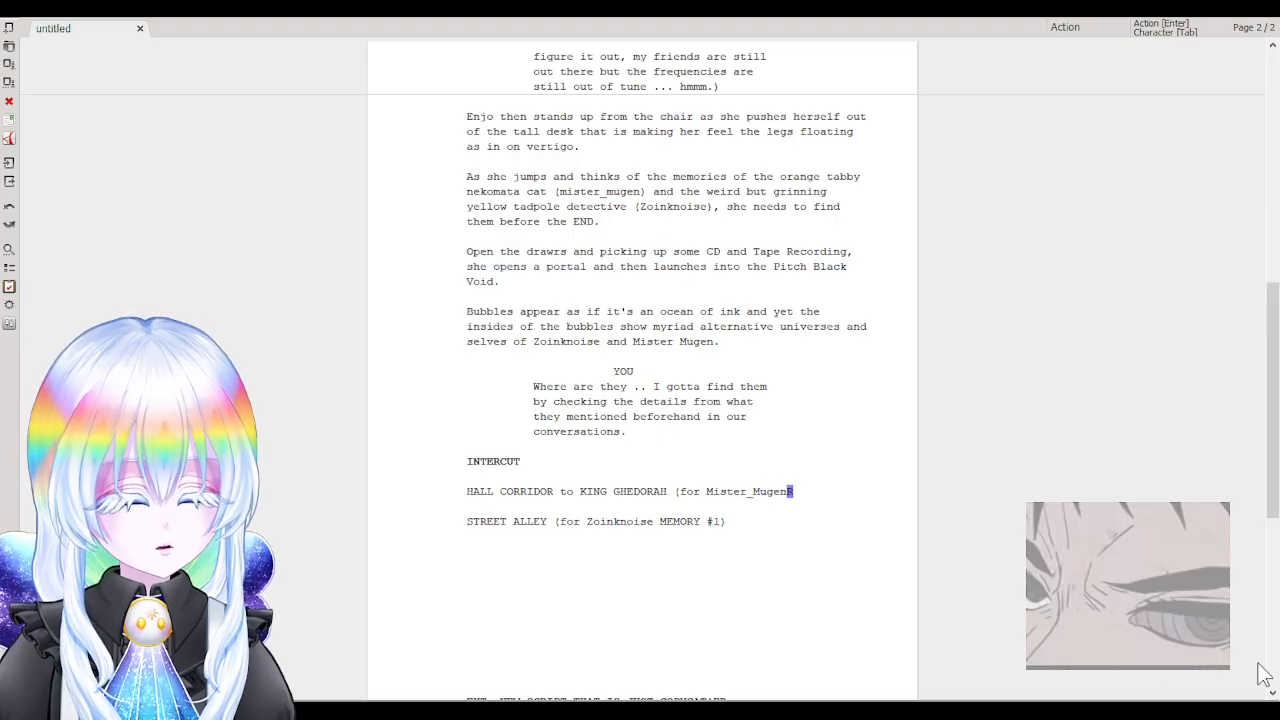
# Complete the HALL CORRIDOR line with "MEMORY #1)" and open a new action line below it.
pyautogui.write(' MEMORY')
pyautogui.press('BackSpace')
pyautogui.press('BackSpace')
pyautogui.press('BackSpace')
pyautogui.press('BackSpace')
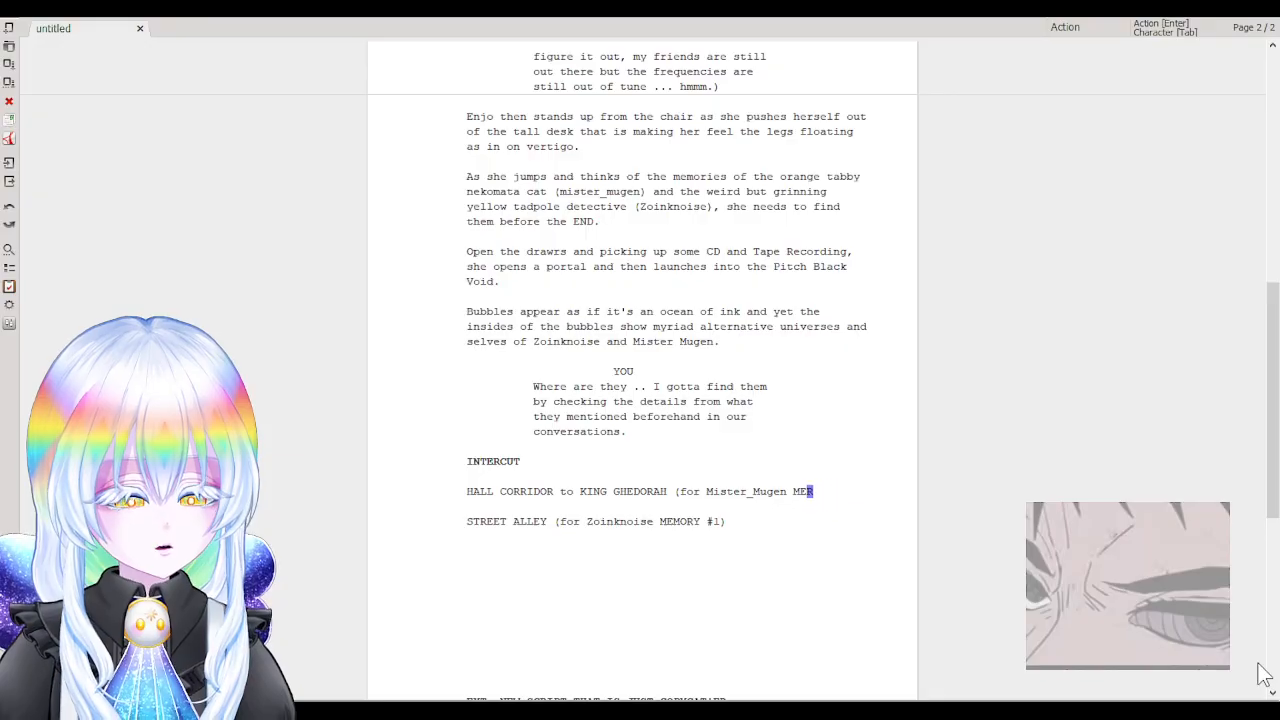
pyautogui.write('MORY ')
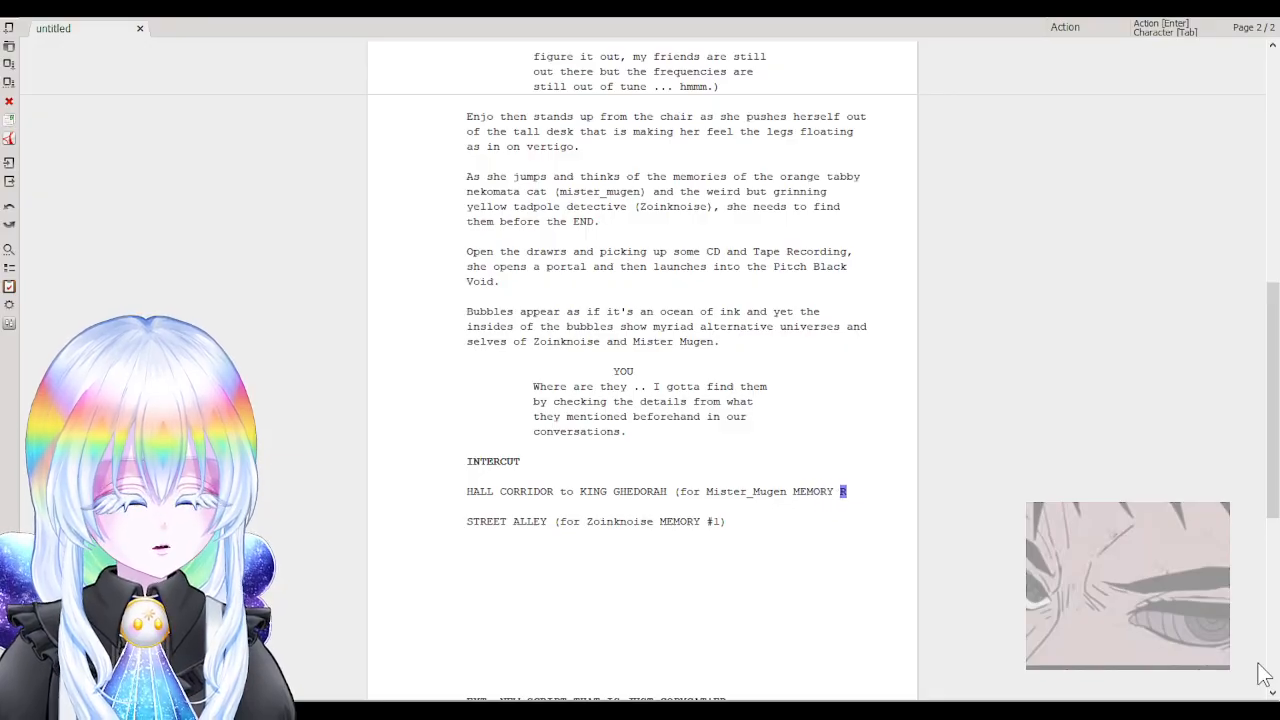
pyautogui.write('#1)')
pyautogui.press('Return')
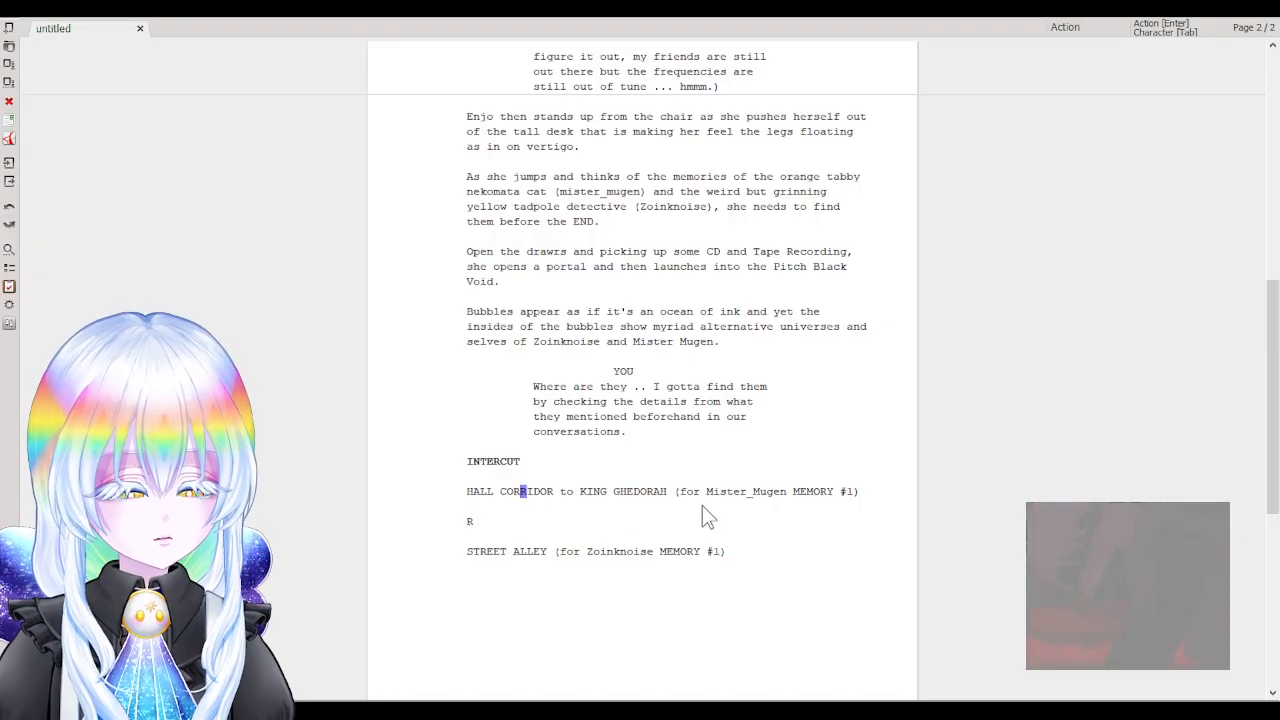
# Change the HALL CORRIDOR and STREET ALLEY lines to the Scene element.
pyautogui.hotkey('alt', 'h')
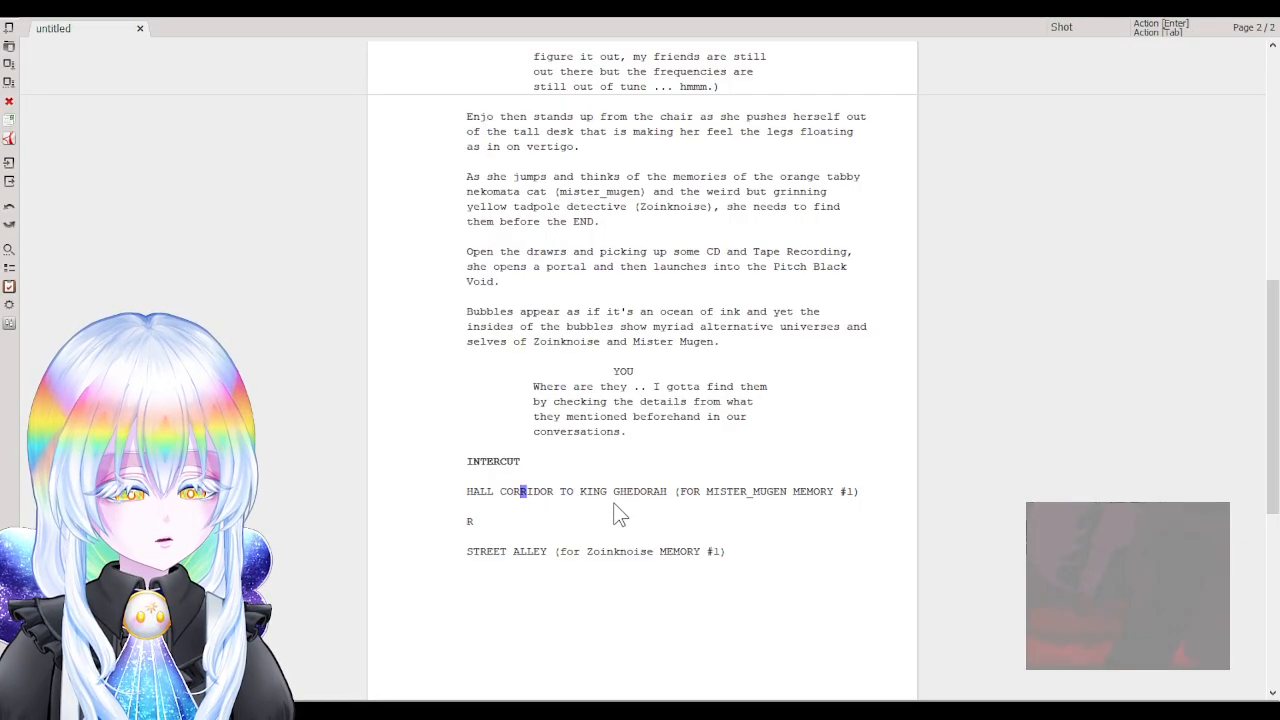
pyautogui.hotkey('alt', 's')
pyautogui.click(550, 557)
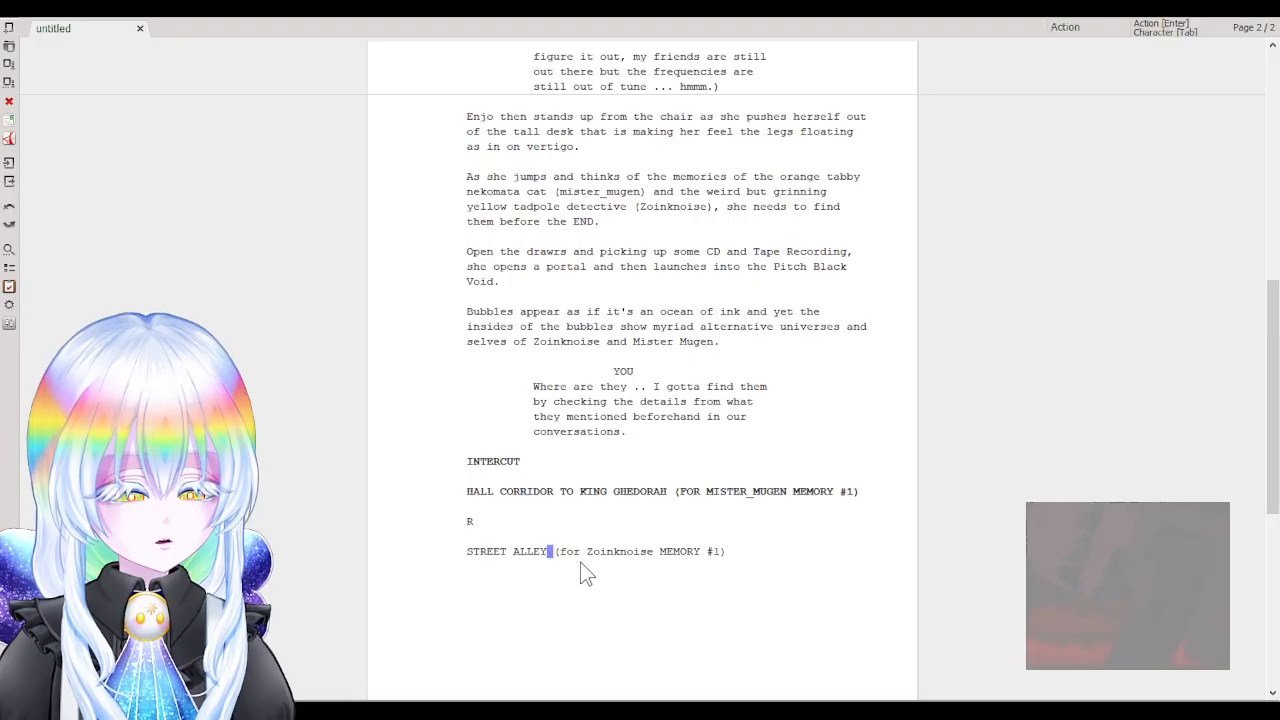
pyautogui.hotkey('alt', 's')
# Replace the stray "R" under the HALL CORRIDOR heading with the action text "A monster appears with".
pyautogui.click(499, 527)
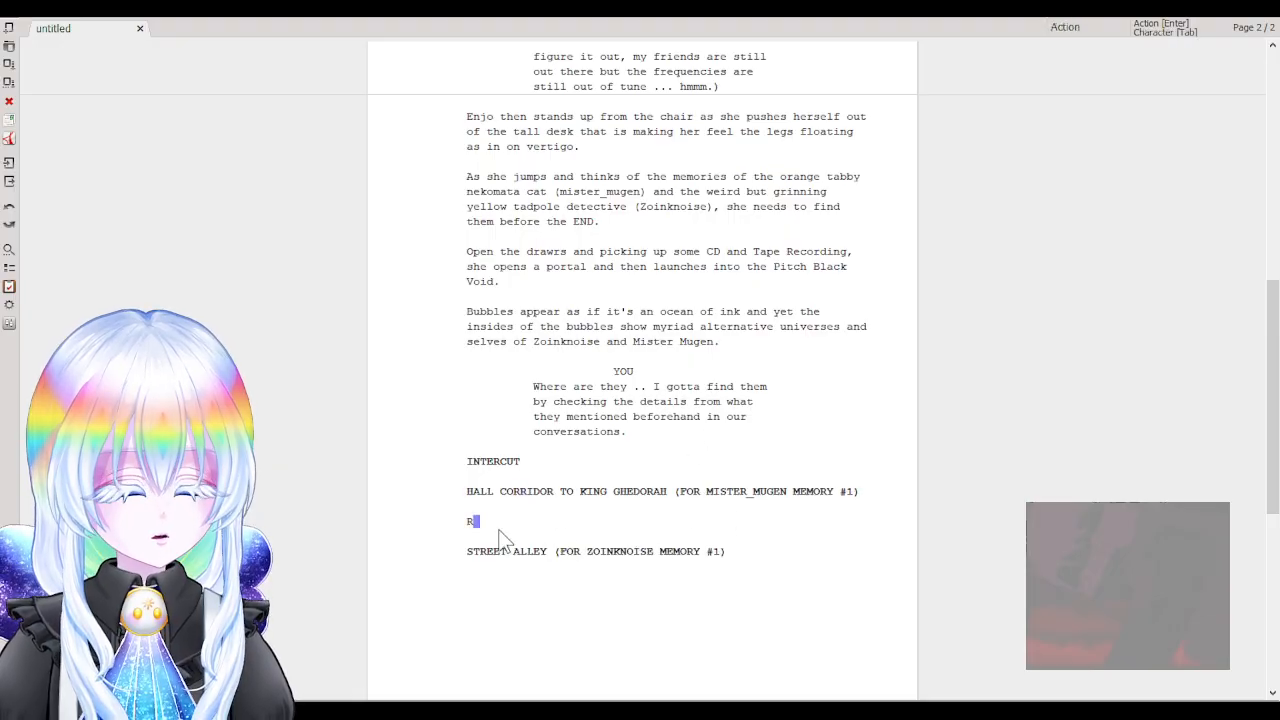
pyautogui.write('monster app')
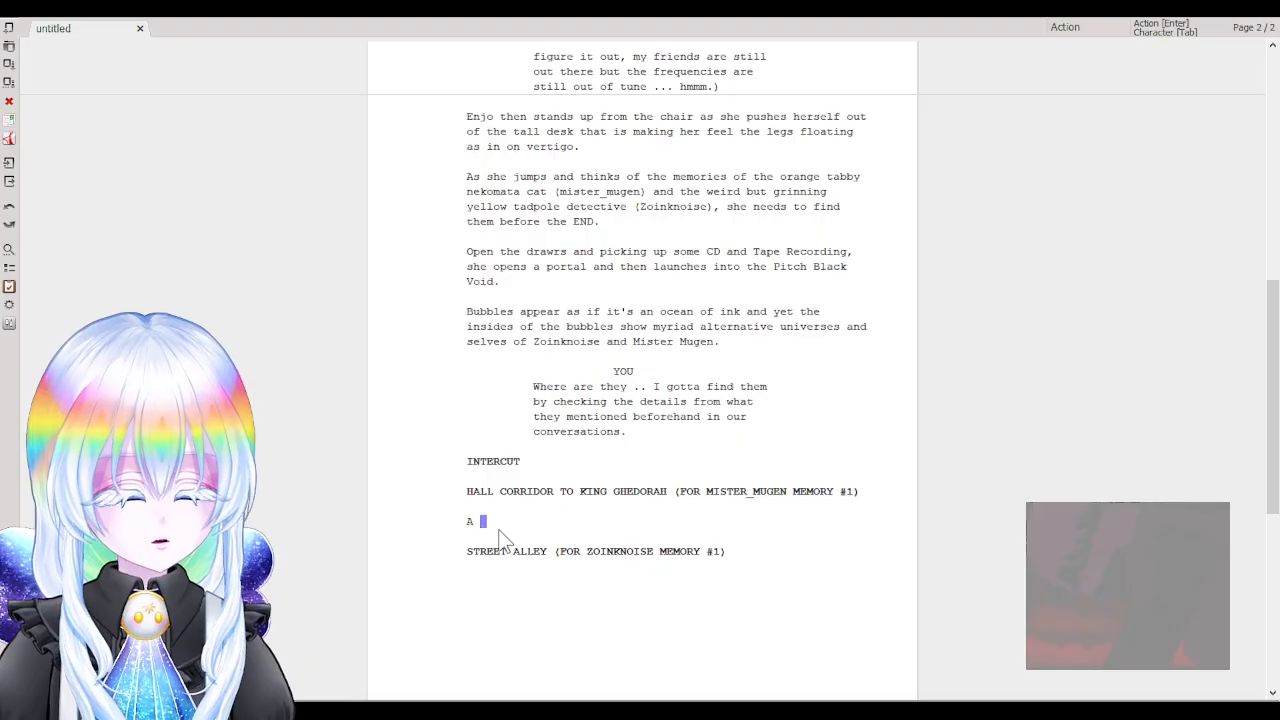
pyautogui.write('ears ')
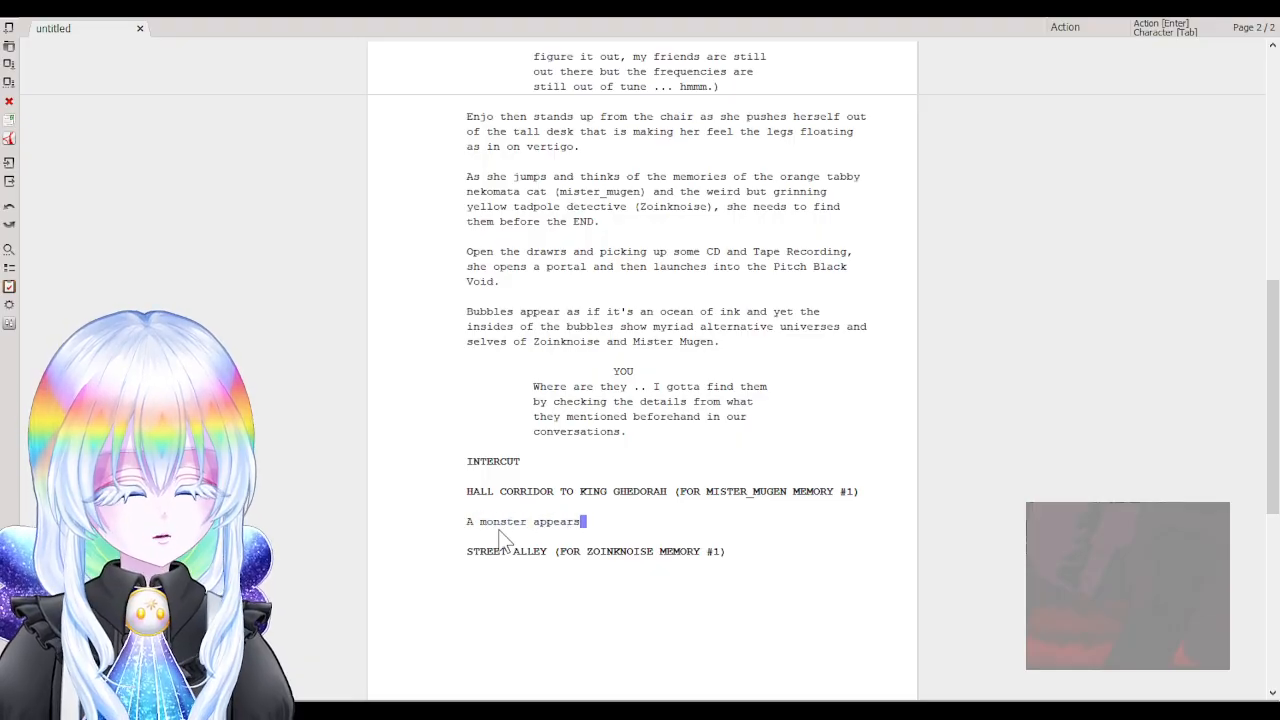
pyautogui.write('ro')
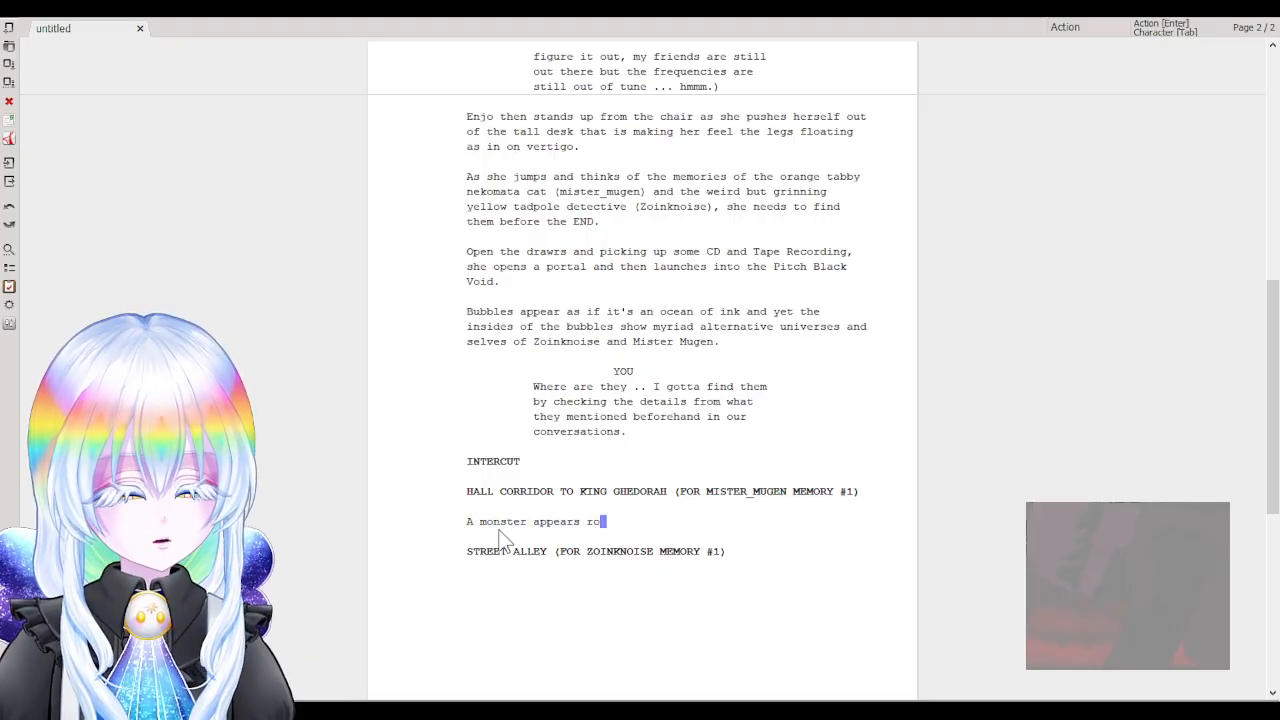
pyautogui.press('BackSpace')
pyautogui.press('BackSpace')
pyautogui.write('with ')
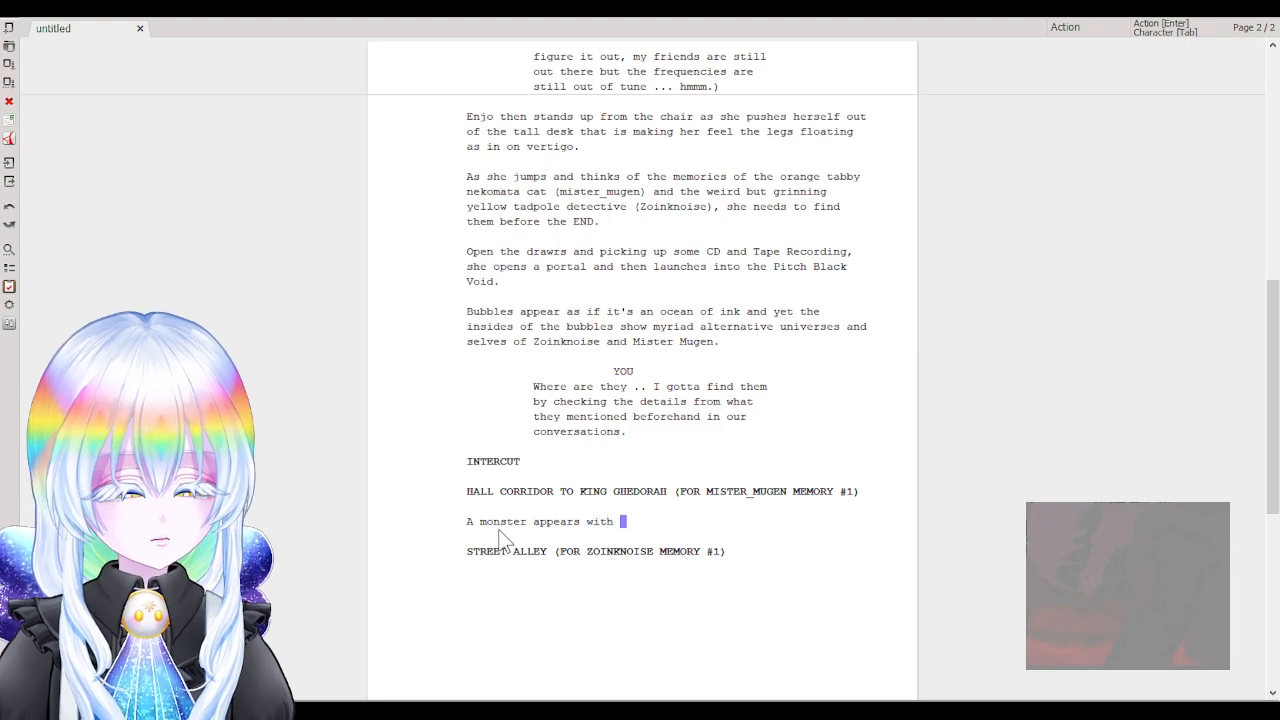
# Continue the action line under the HALL CORRIDOR heading with "grand gestures, and says".
pyautogui.write('grand gens')
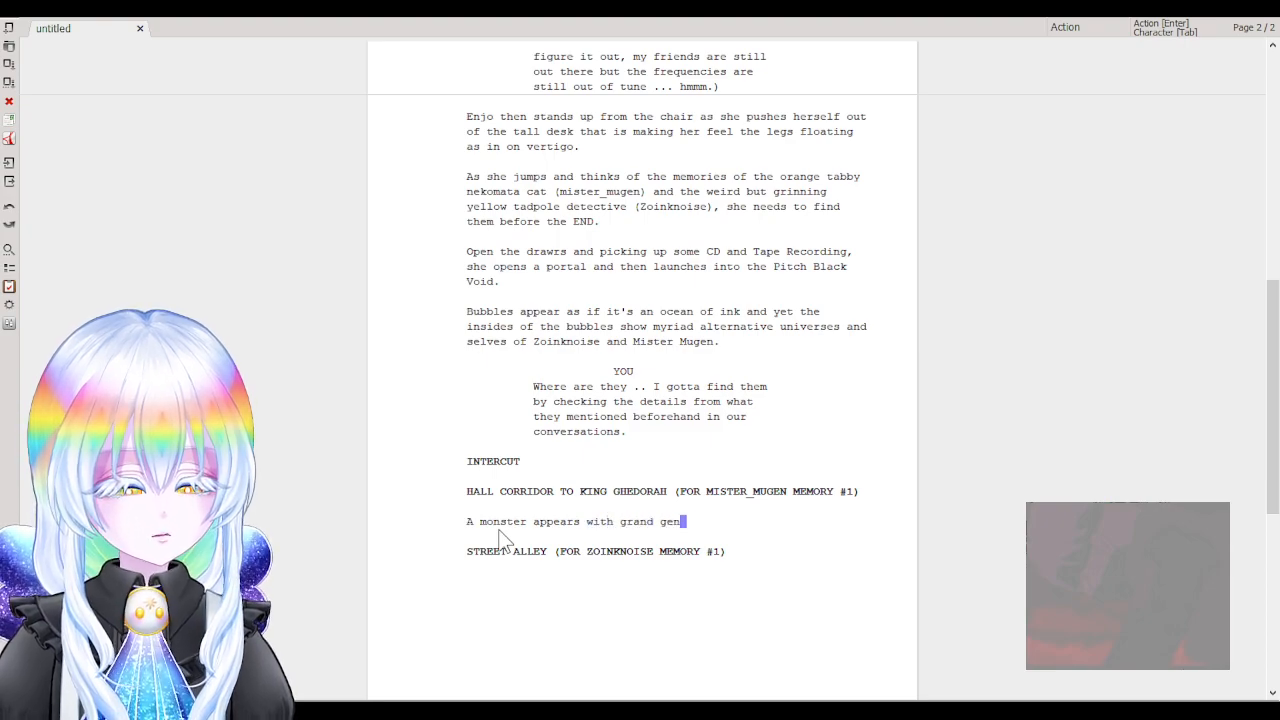
pyautogui.press('BackSpace')
pyautogui.write('stures, and sa')
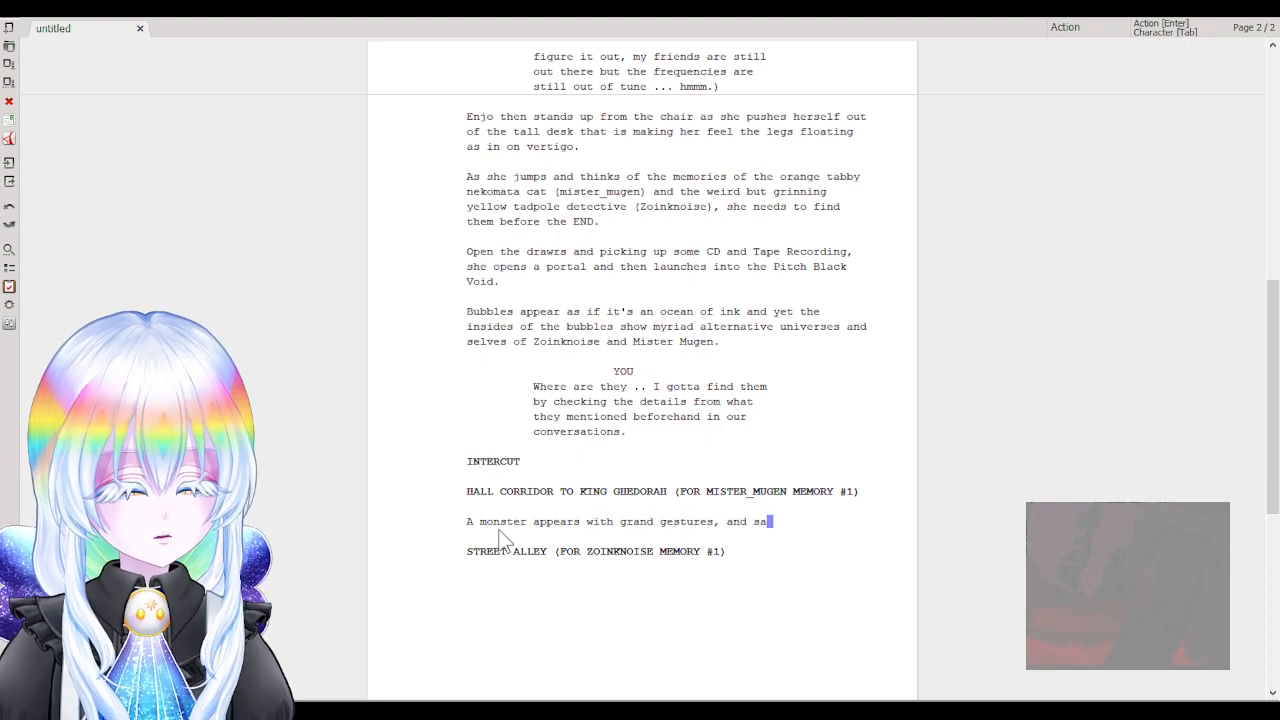
pyautogui.write('ys ')
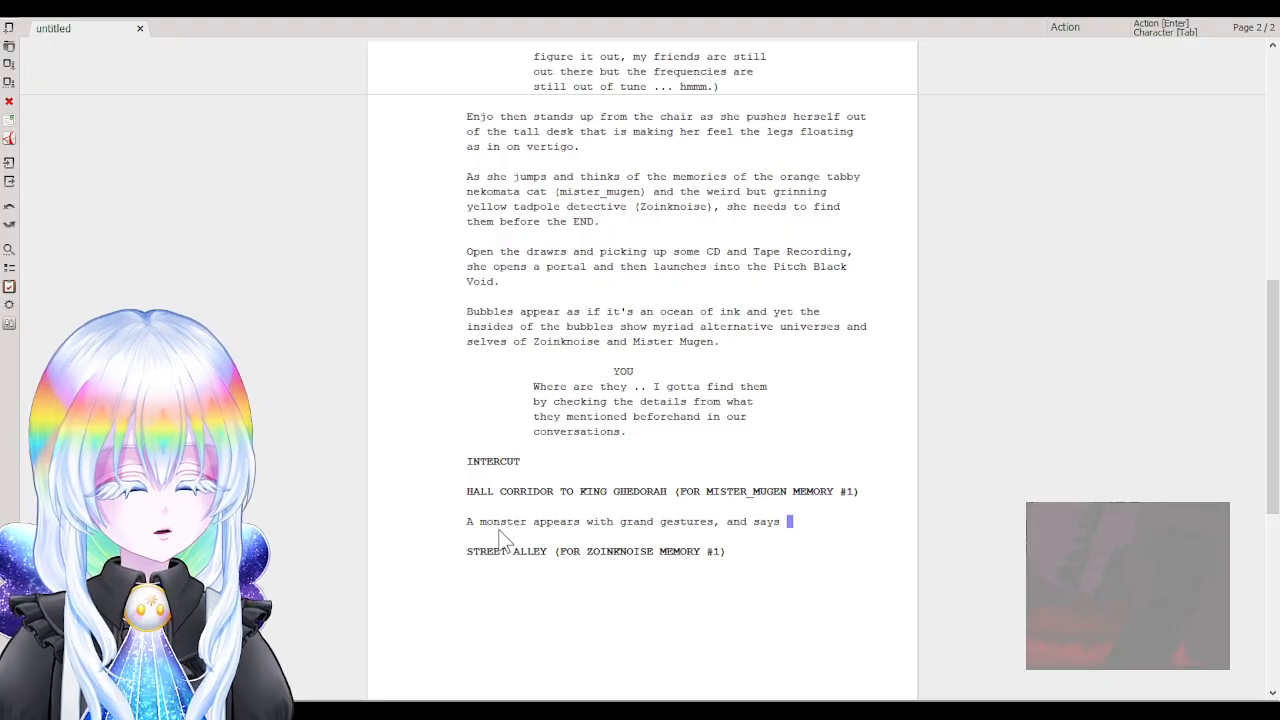
# Complete the monster's action line with "to the masses while they are propped up by a big stage.".
pyautogui.write('to th')
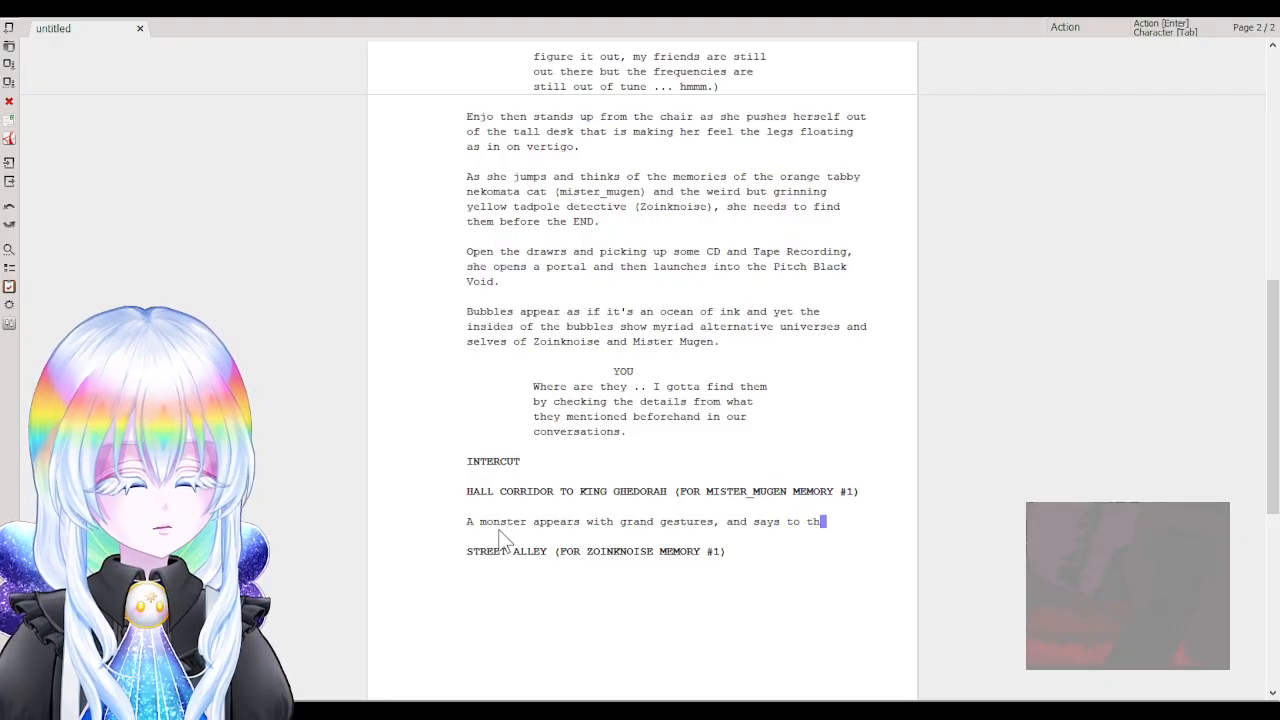
pyautogui.press('BackSpace')
pyautogui.press('BackSpace')
pyautogui.press('BackSpace')
pyautogui.press('BackSpace')
pyautogui.write('o the mas')
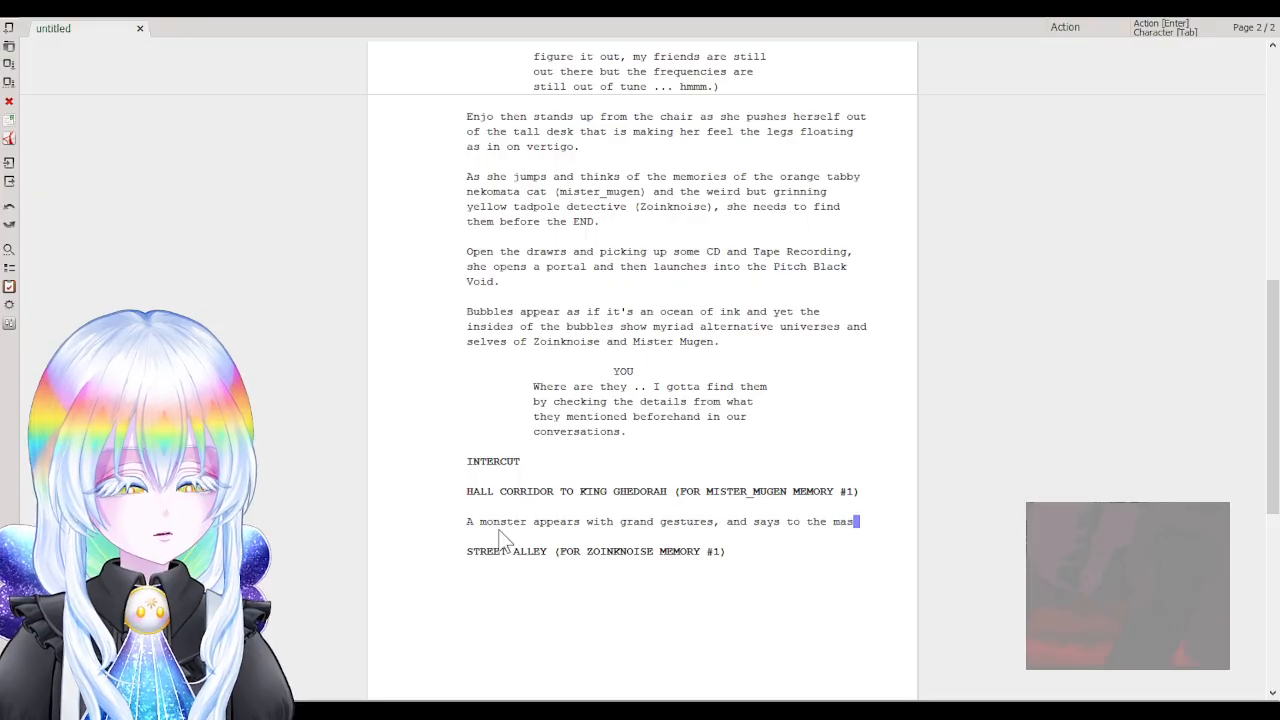
pyautogui.write('ses w')
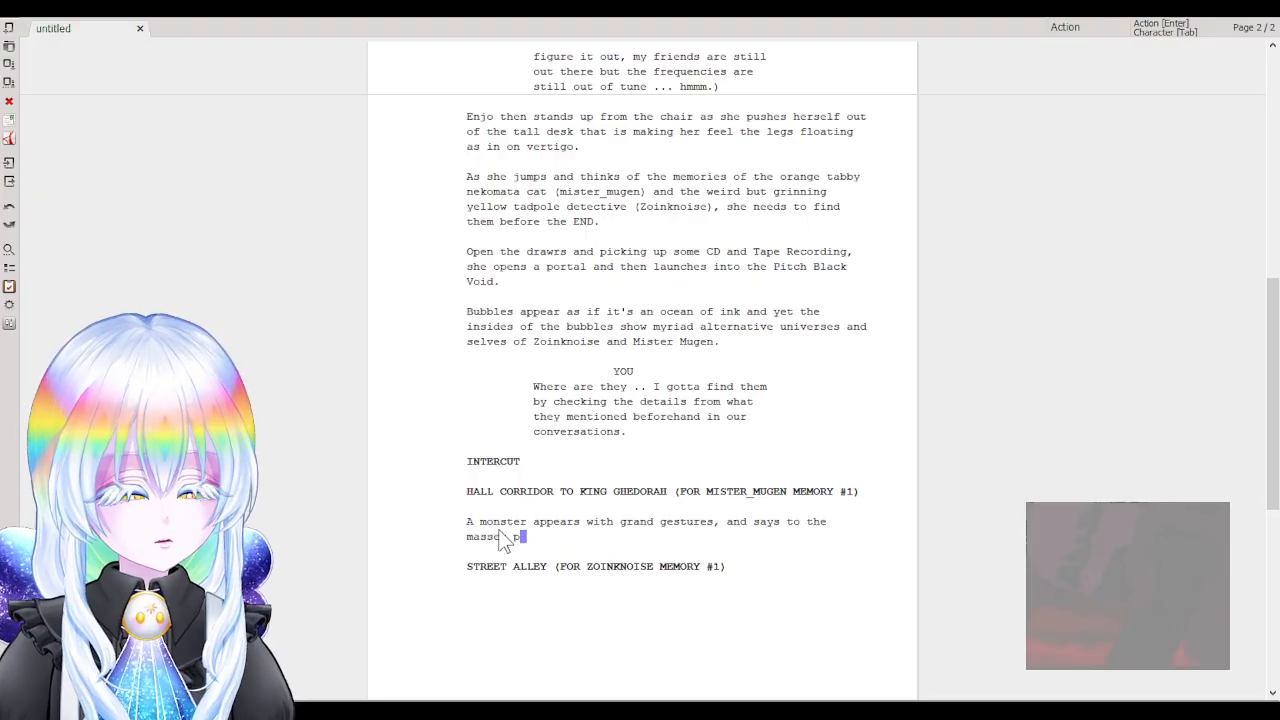
pyautogui.write('hile they')
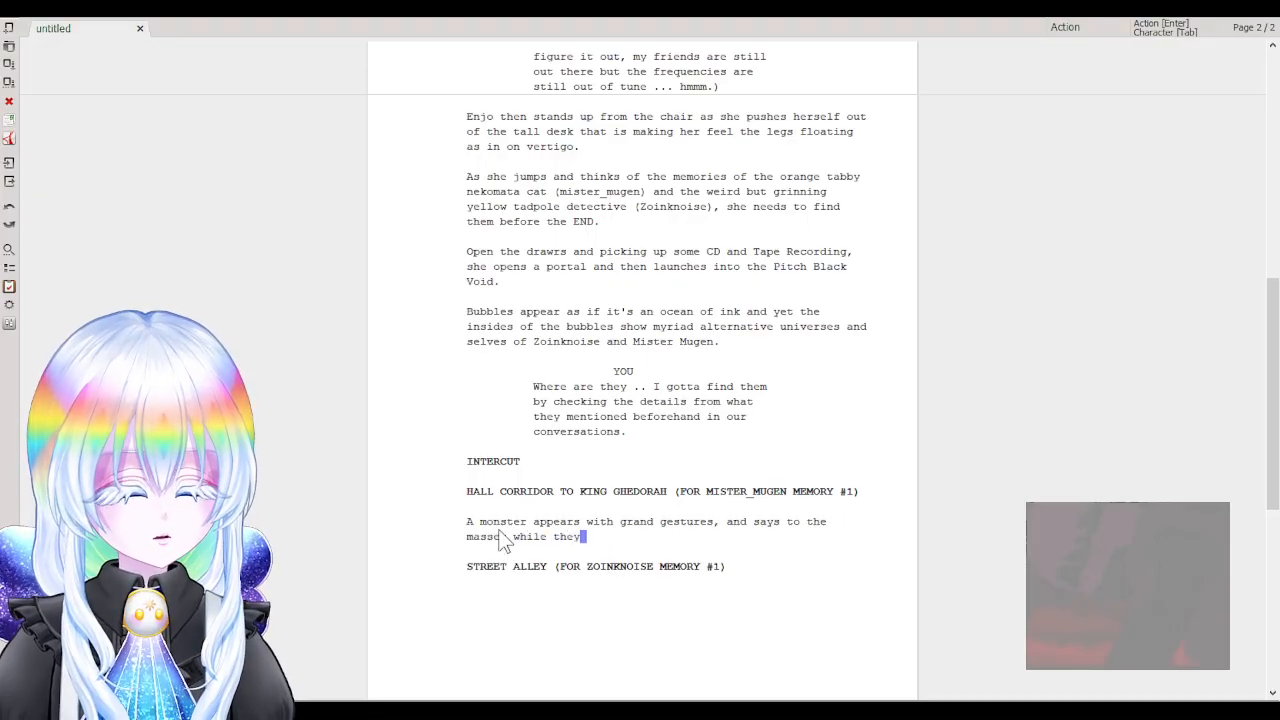
pyautogui.write(' are propped up ')
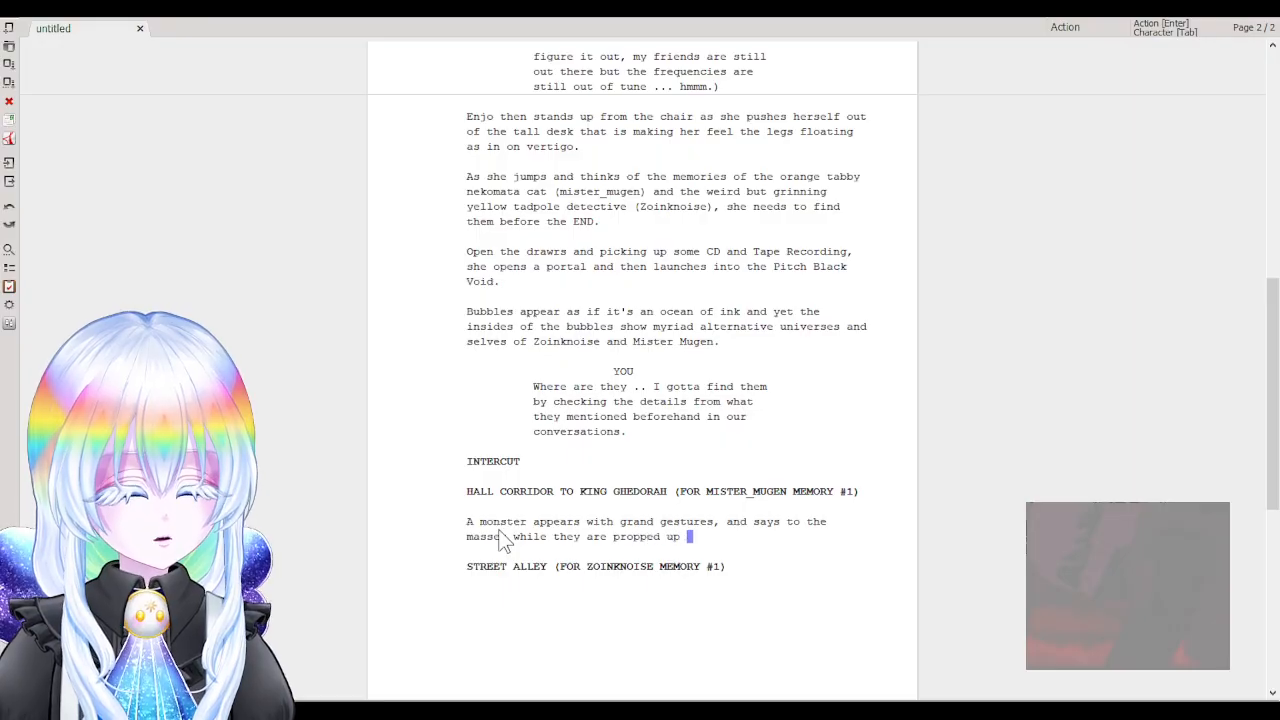
pyautogui.write('by a big stage.')
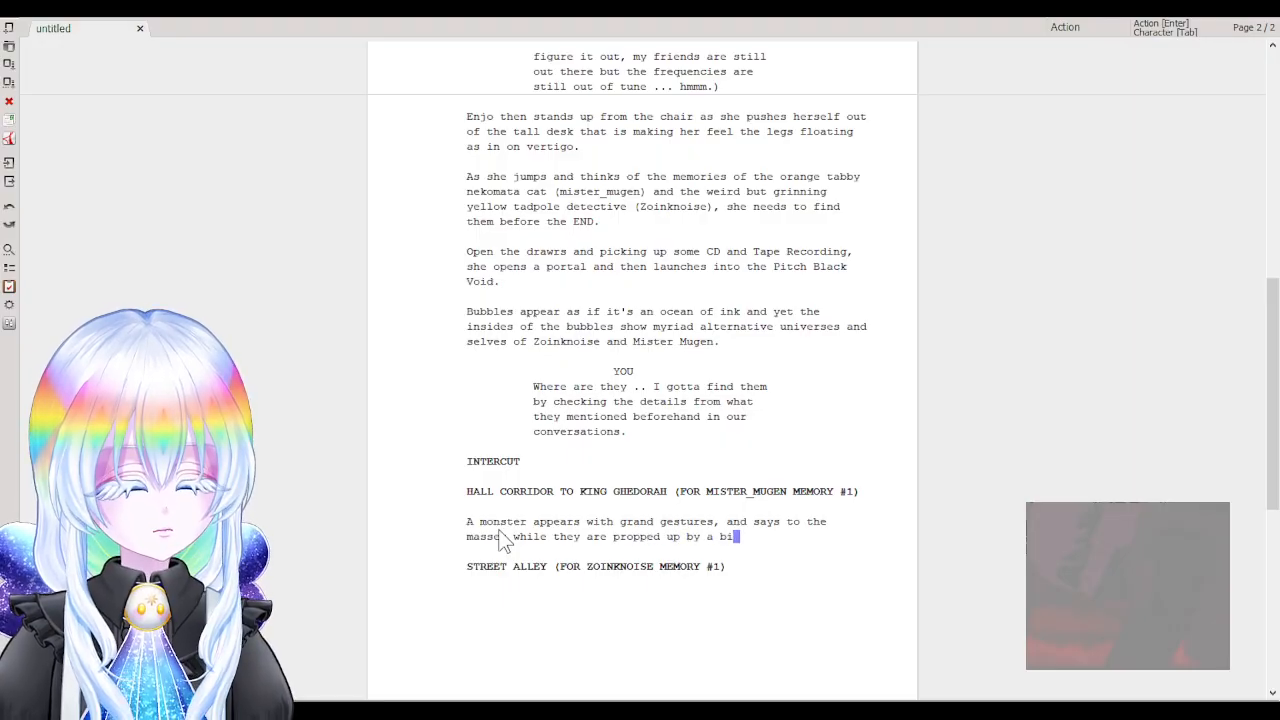
# Add a new action paragraph reading "A nekomata monster is instead by (you)r side.".
pyautogui.press('Return')
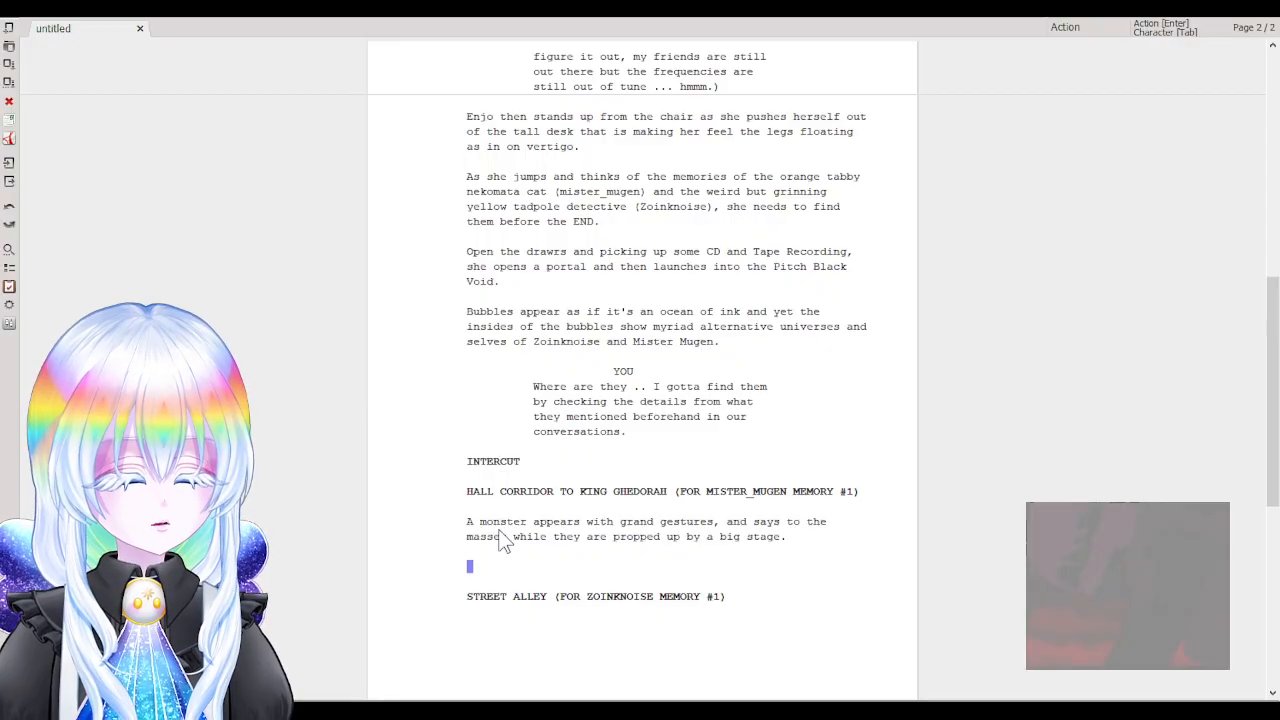
pyautogui.write('A cal')
pyautogui.press('BackSpace')
pyautogui.press('BackSpace')
pyautogui.press('BackSpace')
pyautogui.write('n')
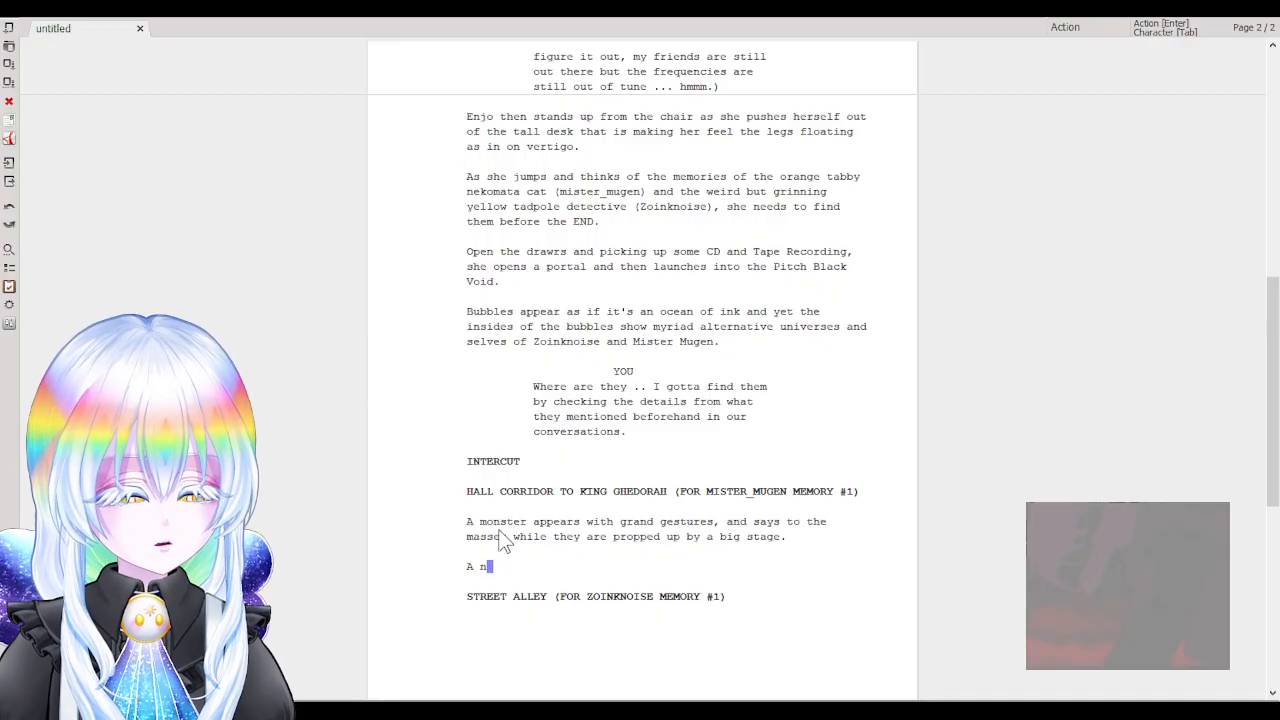
pyautogui.write('ekomata monster is ')
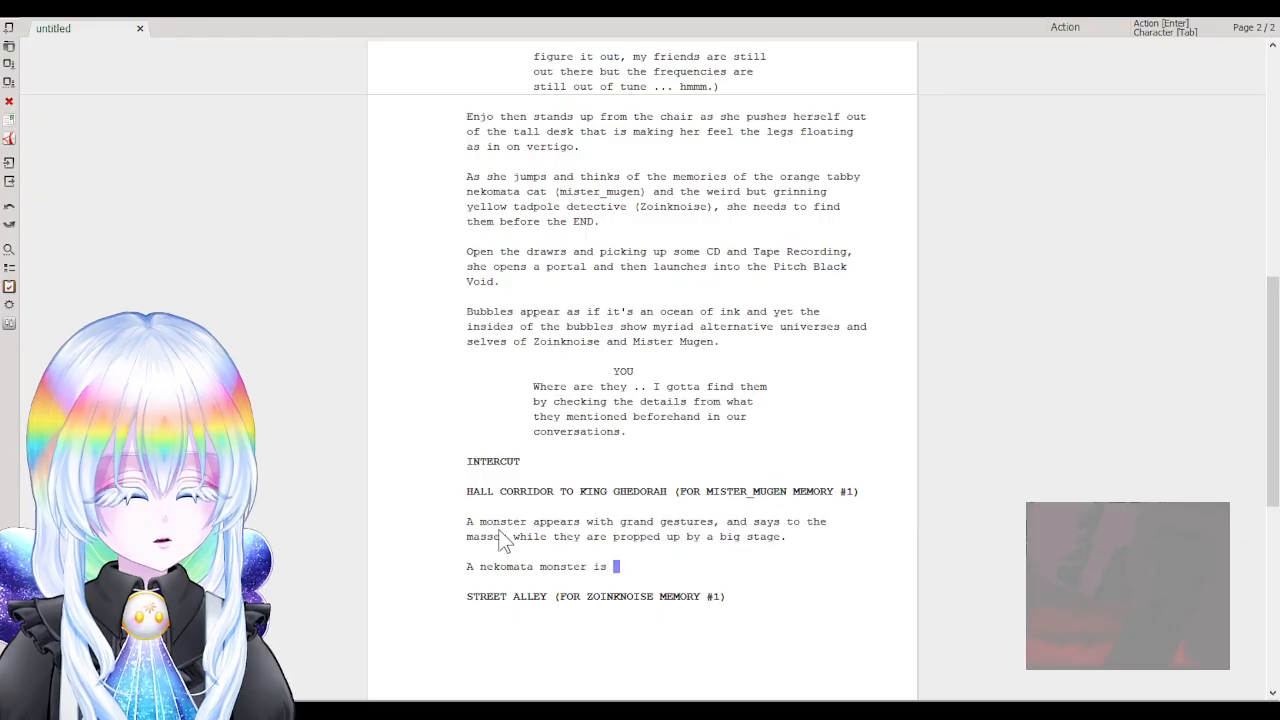
pyautogui.write('instead by')
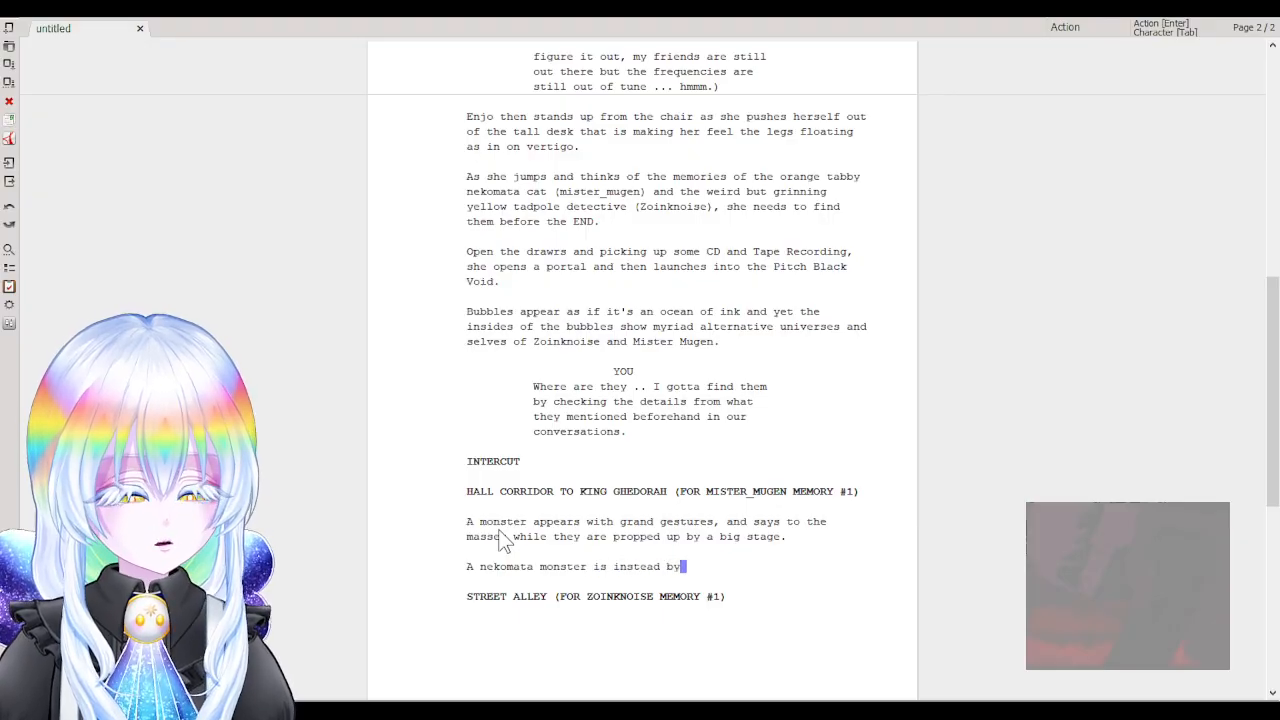
pyautogui.write(' (you)r ')
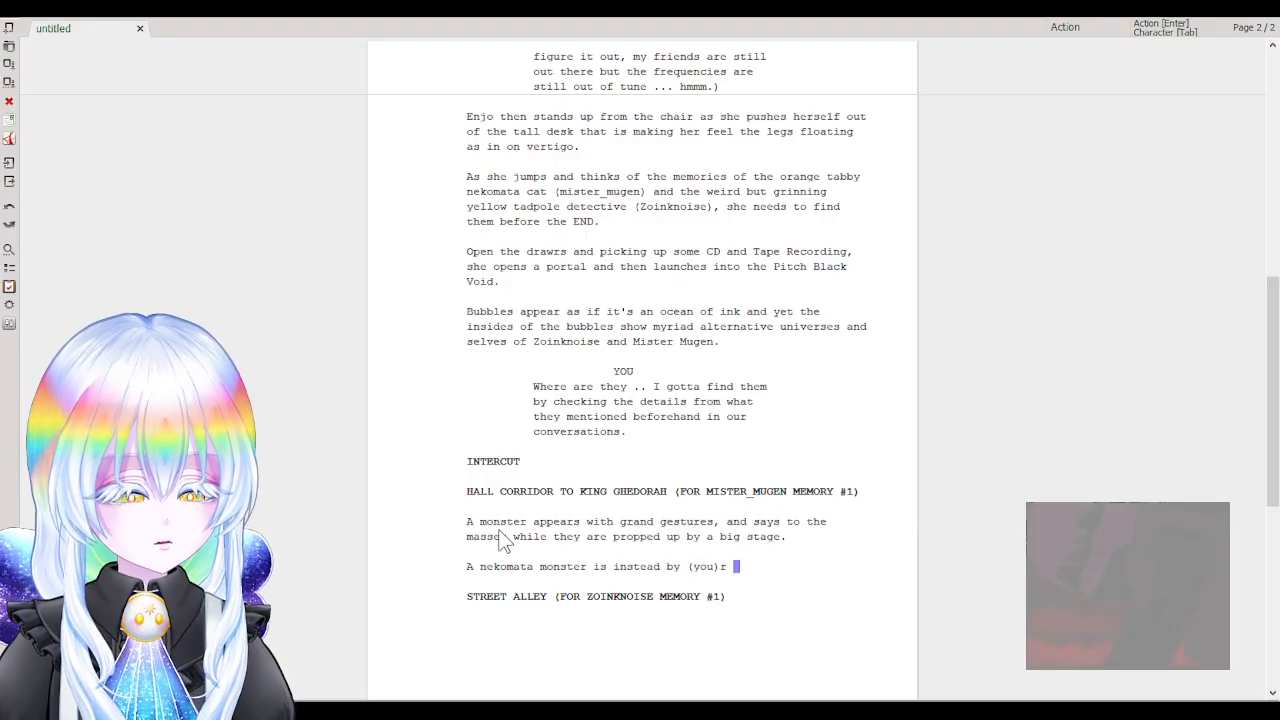
pyautogui.write('side.')
# Add another action paragraph reading "And it speaks to you such :".
pyautogui.press('Return')
pyautogui.write('And ')
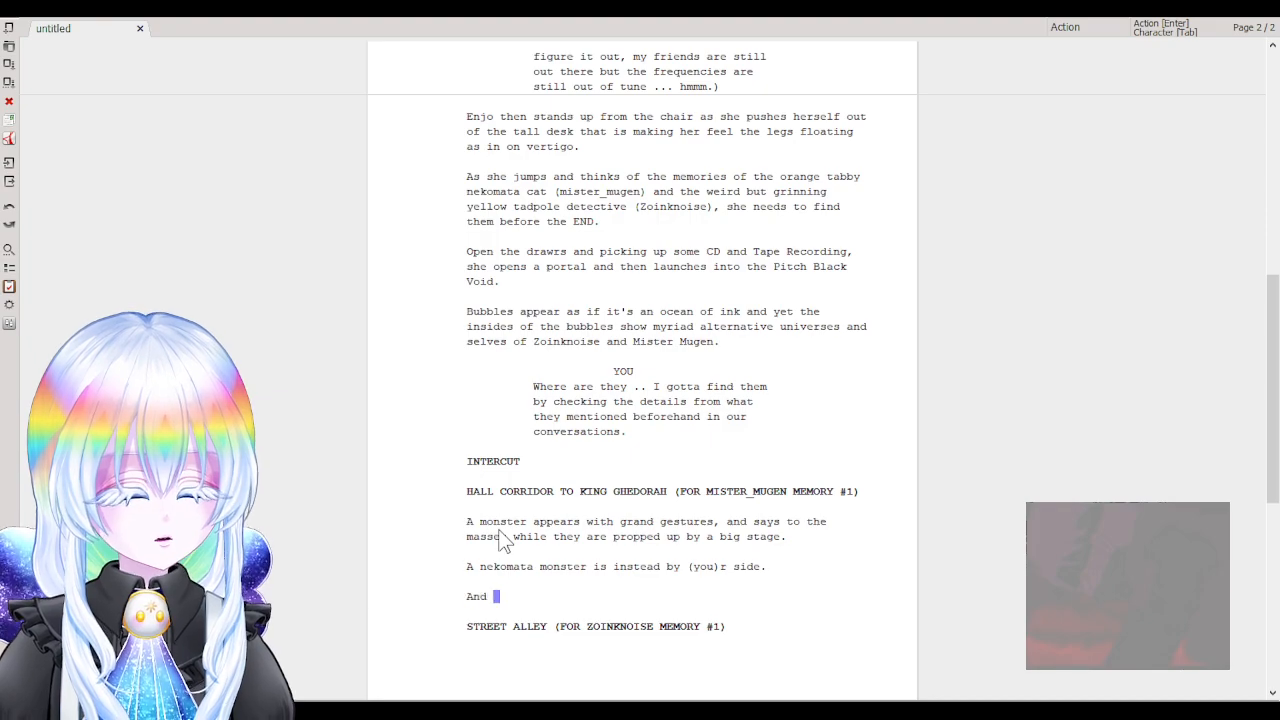
pyautogui.write('i')
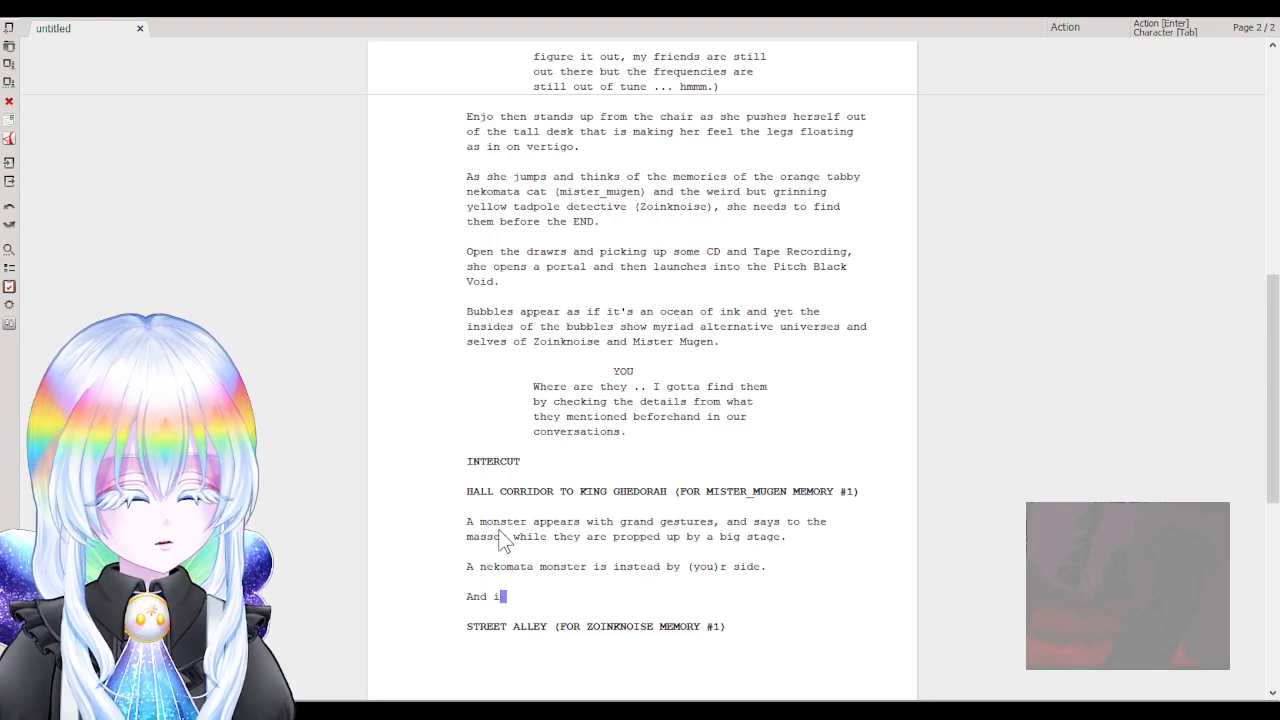
pyautogui.write('t speaks to you ')
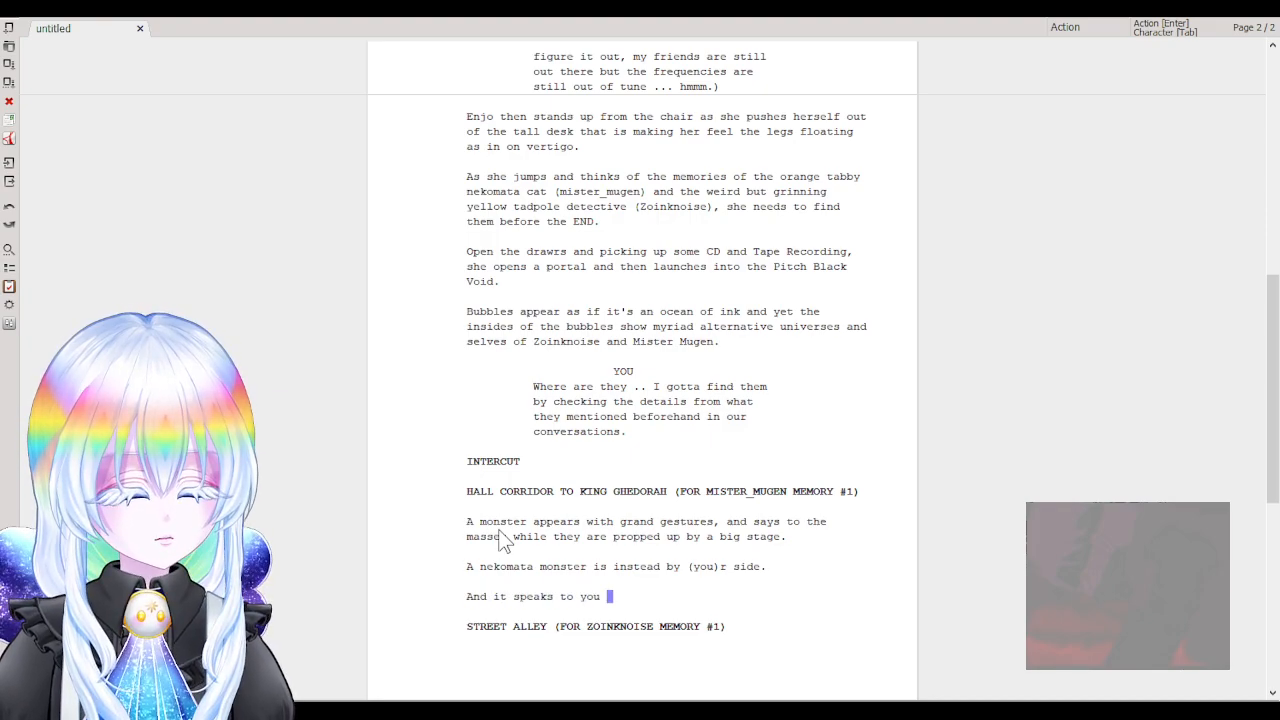
pyautogui.write('so')
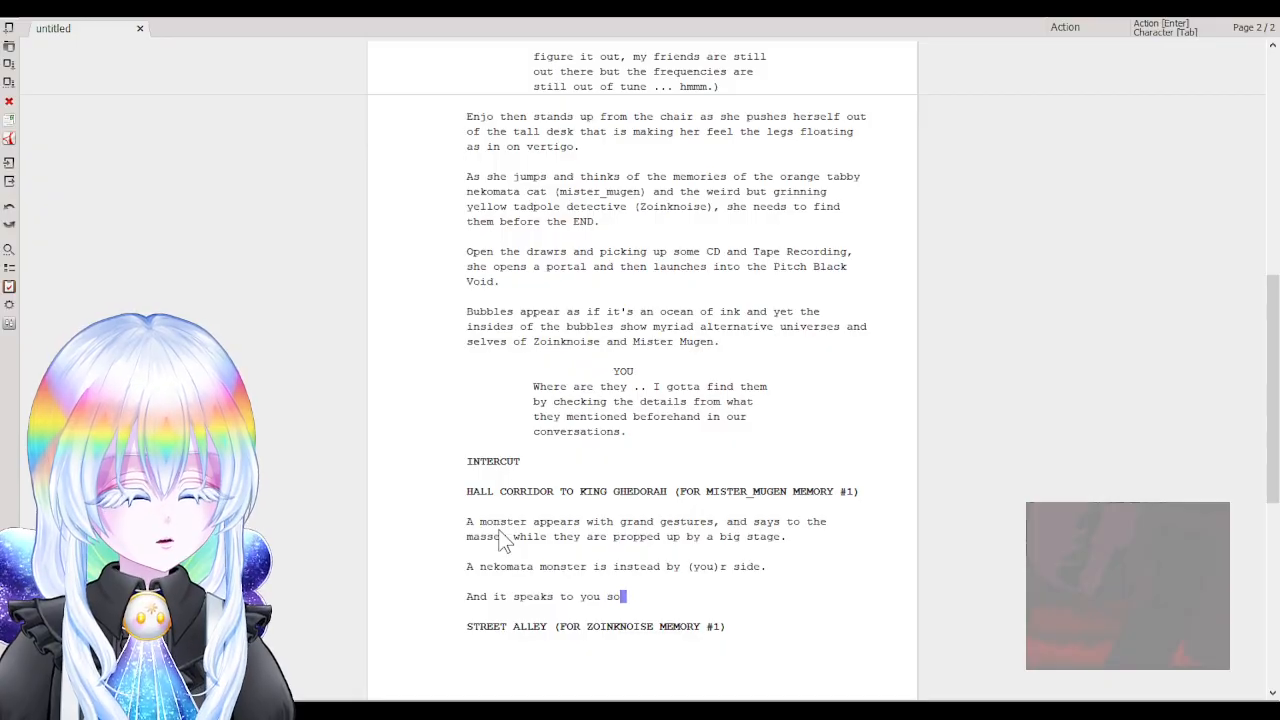
pyautogui.press('BackSpace')
pyautogui.write('uch :')
# Add a MISTER_MUGEN character cue below "And it speaks to you such :" and open the line beneath it.
pyautogui.press('Return')
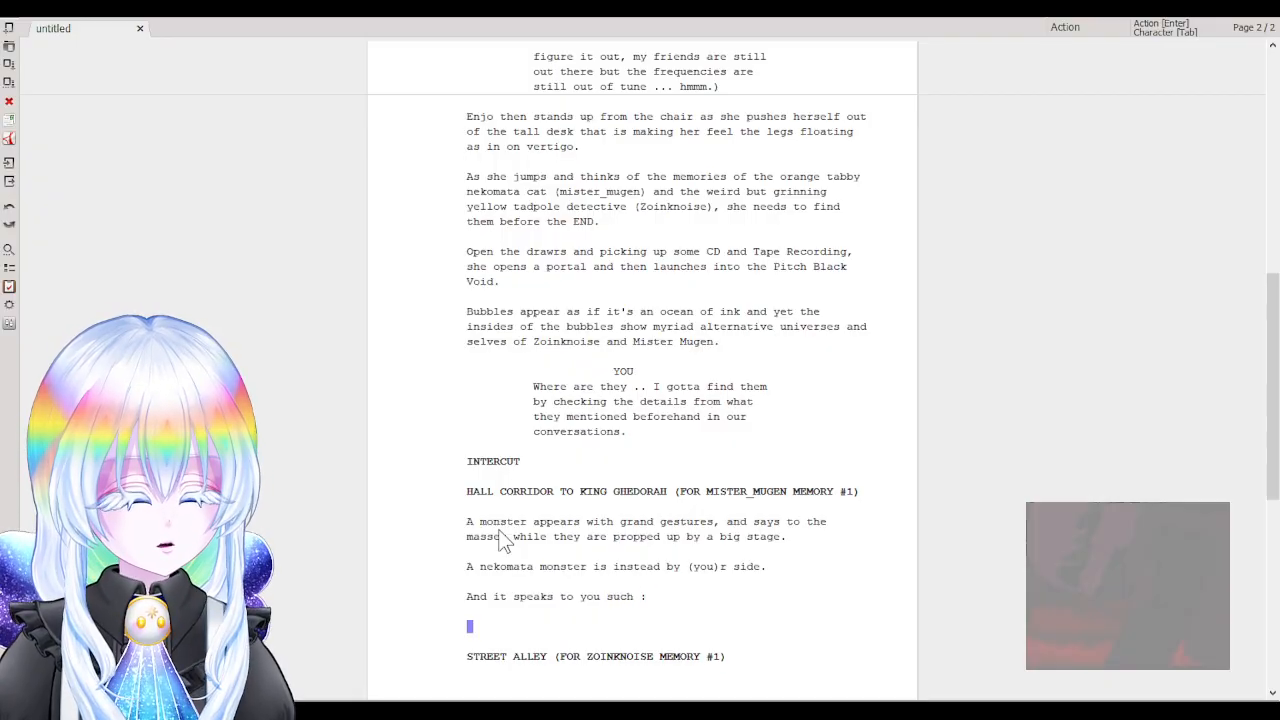
pyautogui.click(458, 600)
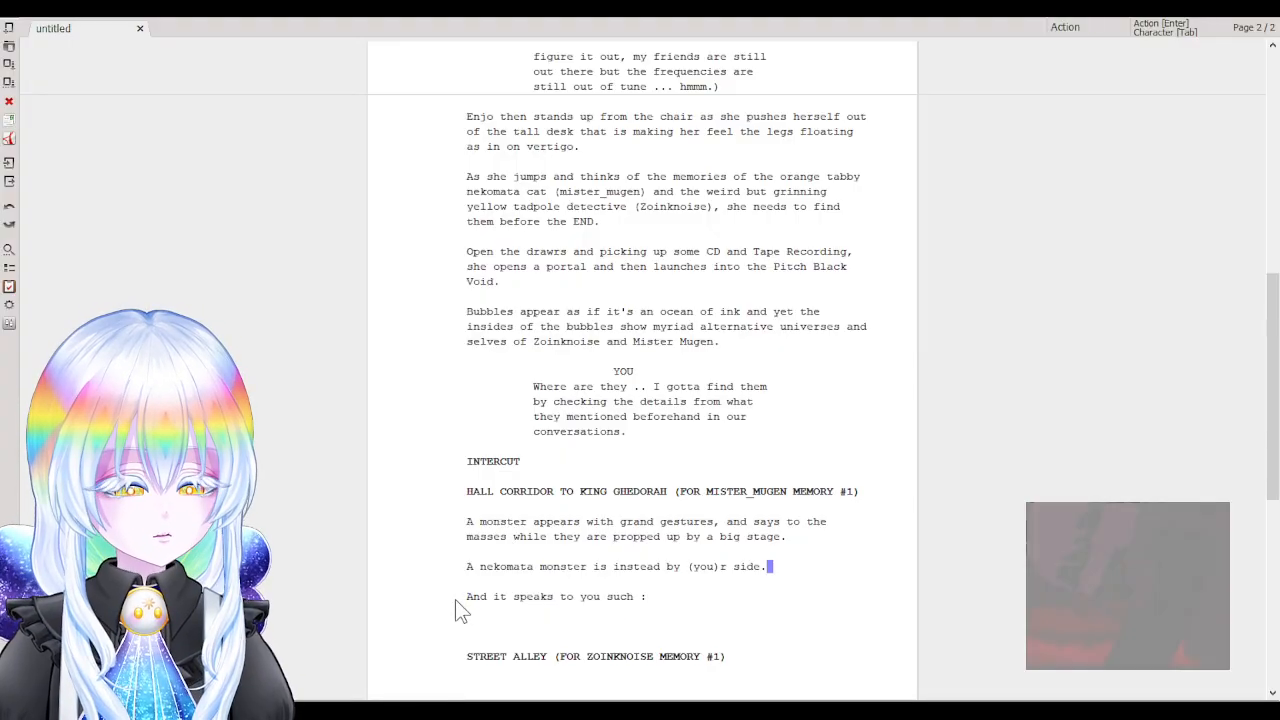
pyautogui.write('.')
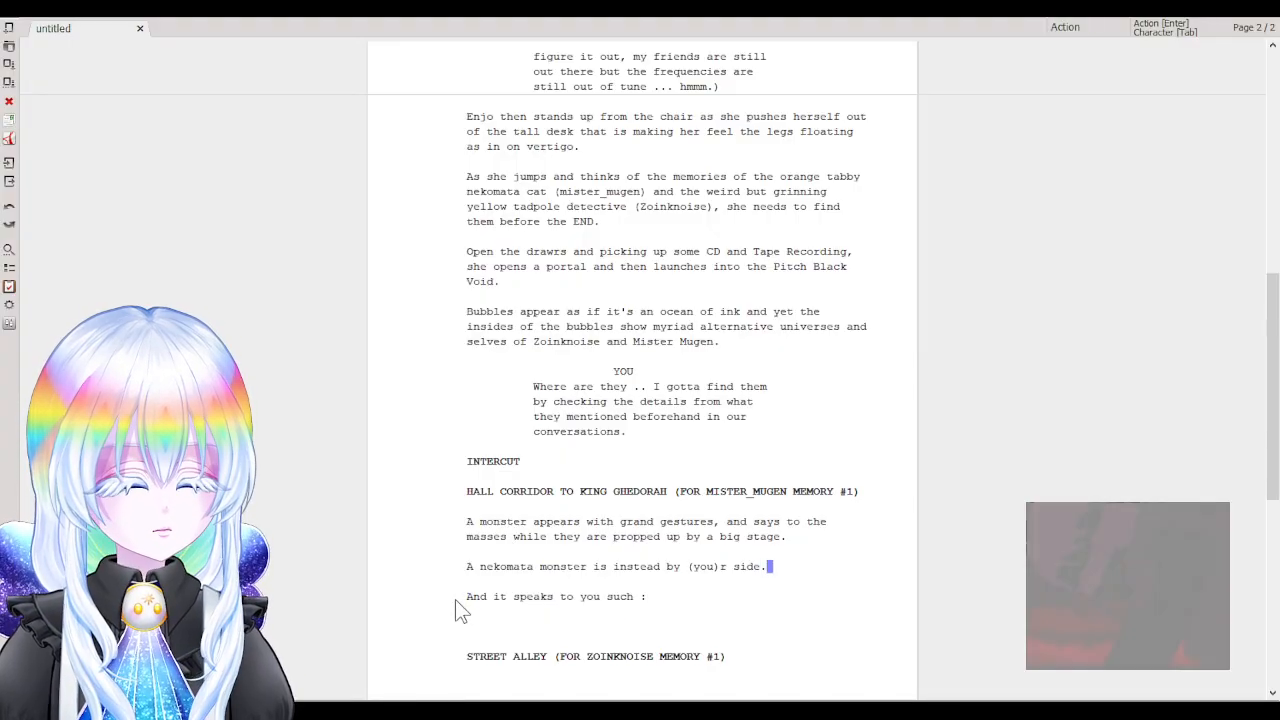
pyautogui.click(544, 620)
pyautogui.write('MI')
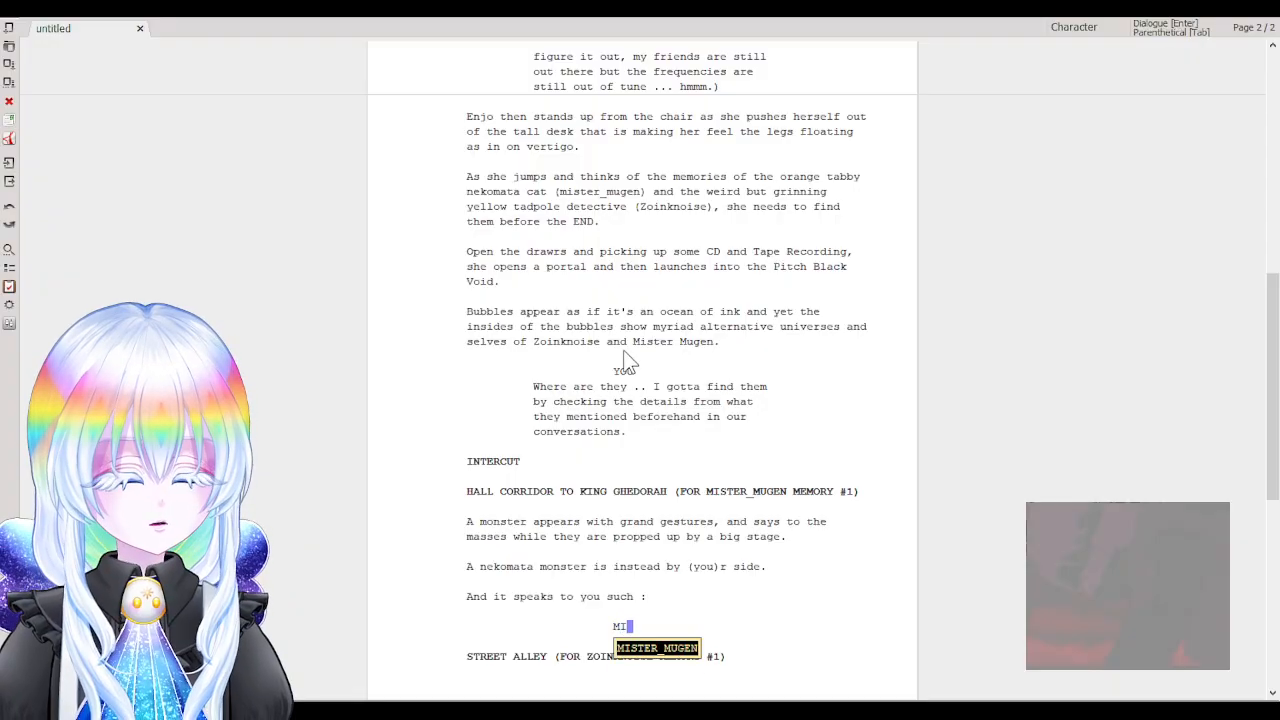
pyautogui.press('Return')
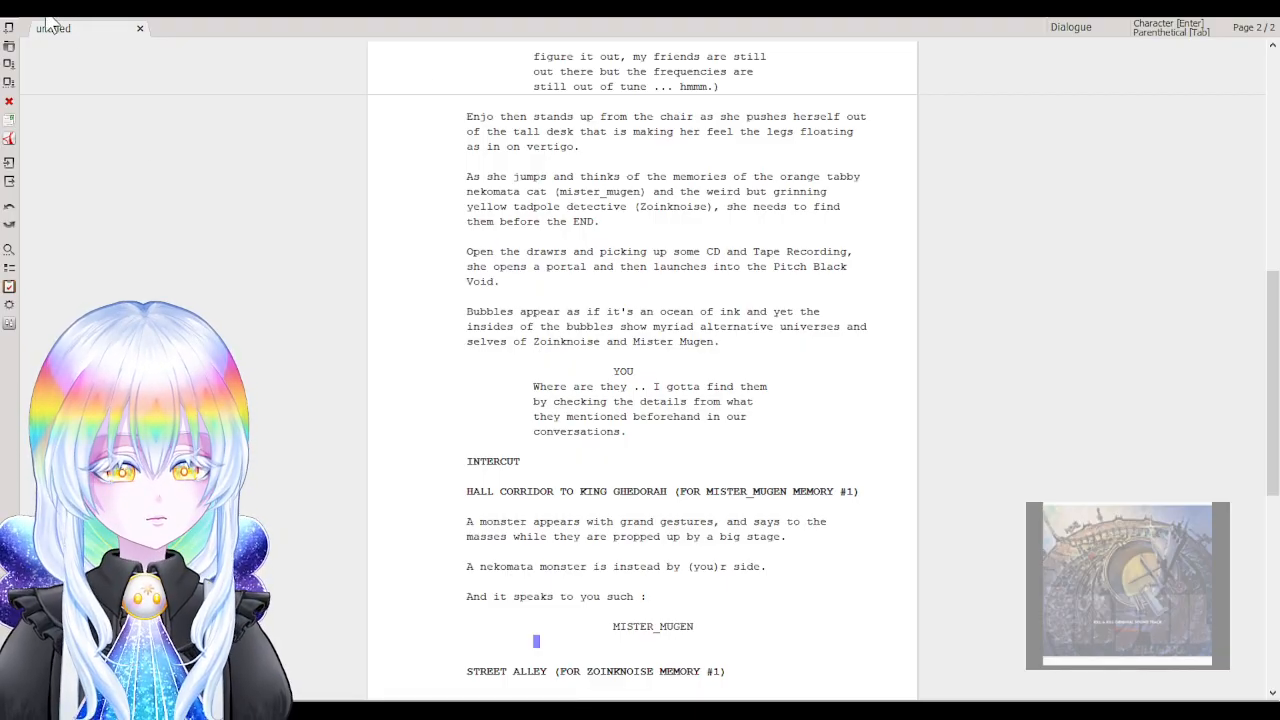
# Under MISTER_MUGEN, enter "If there was someone who never struggled, they couldn't relate to anyone else..." as action text.
pyautogui.write("If there was someone who never struggled they couldn't relate to anyone else...")
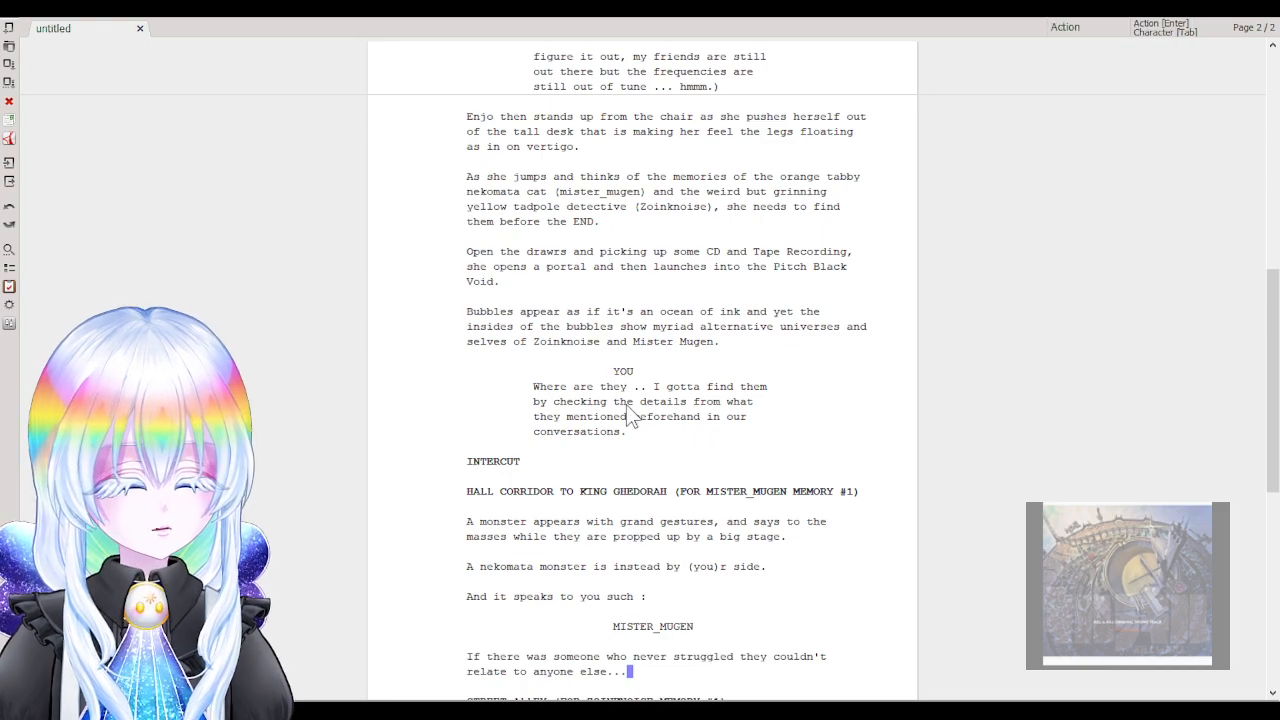
pyautogui.scroll(-3, 642, 449)
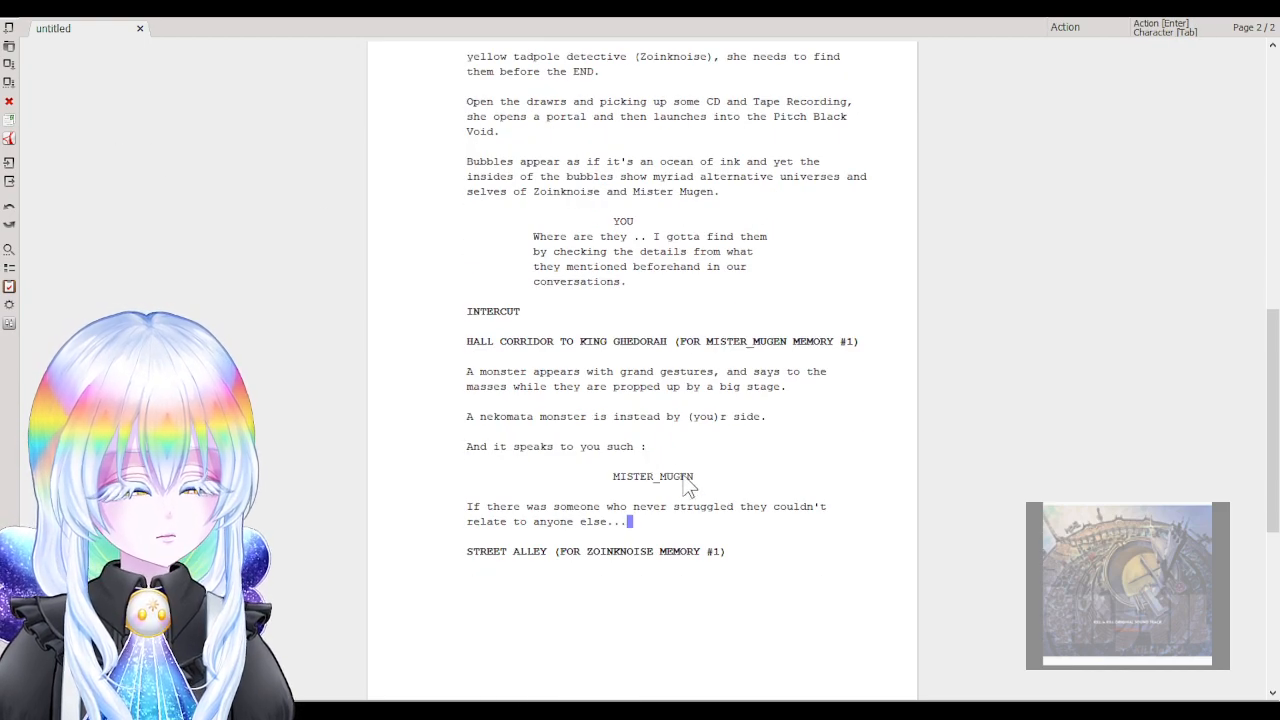
pyautogui.click(736, 506)
pyautogui.write(',')
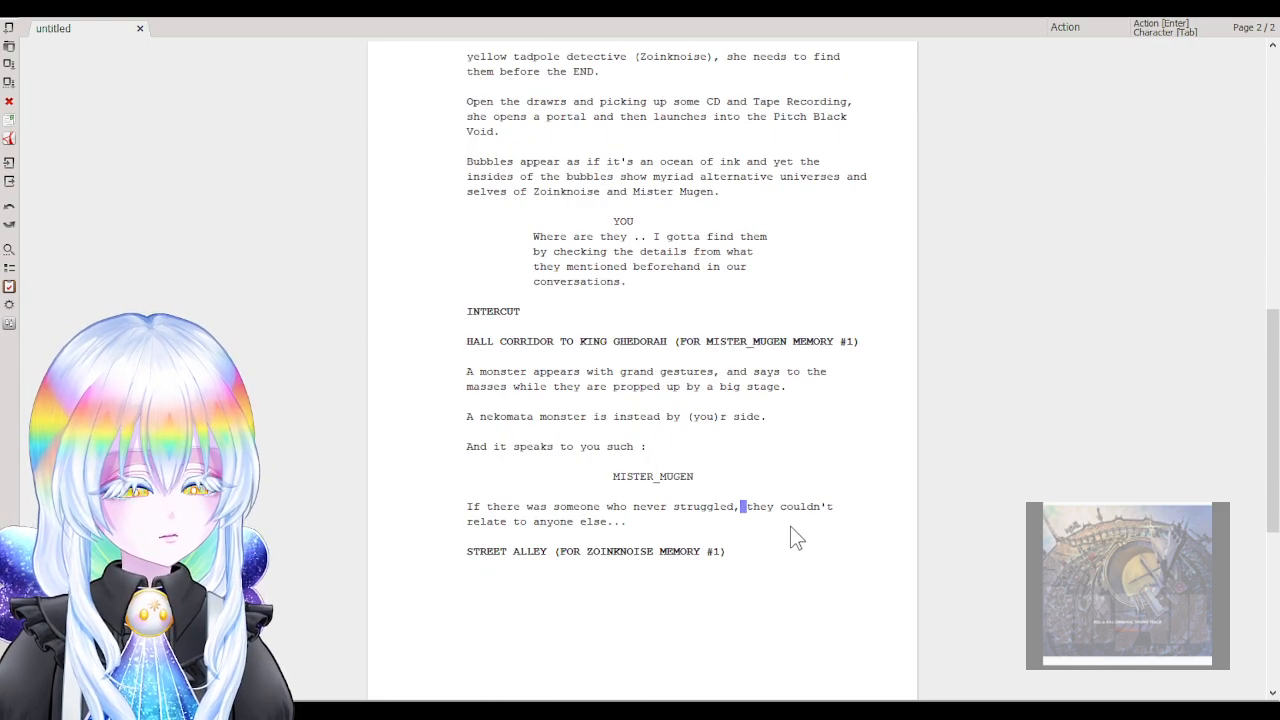
# Add an empty action line below the MISTER_MUGEN text and insert a space before the ellipsis following "else".
pyautogui.click(645, 528)
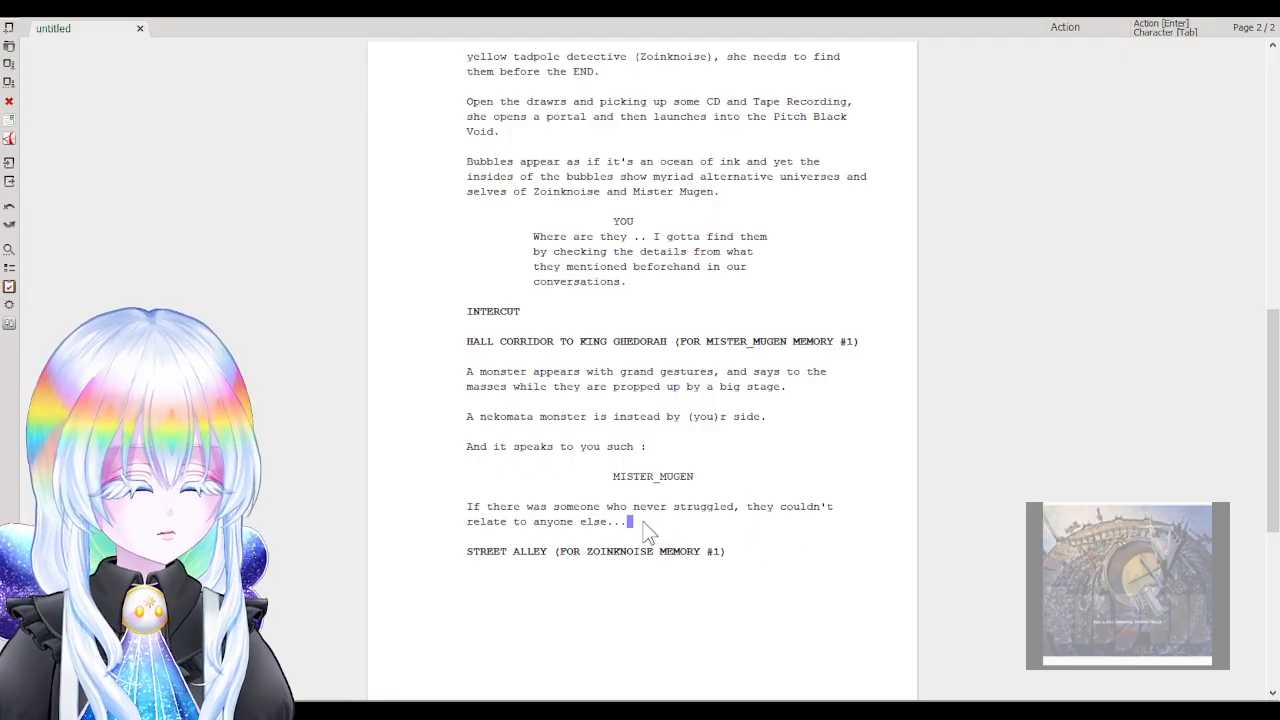
pyautogui.press('Return')
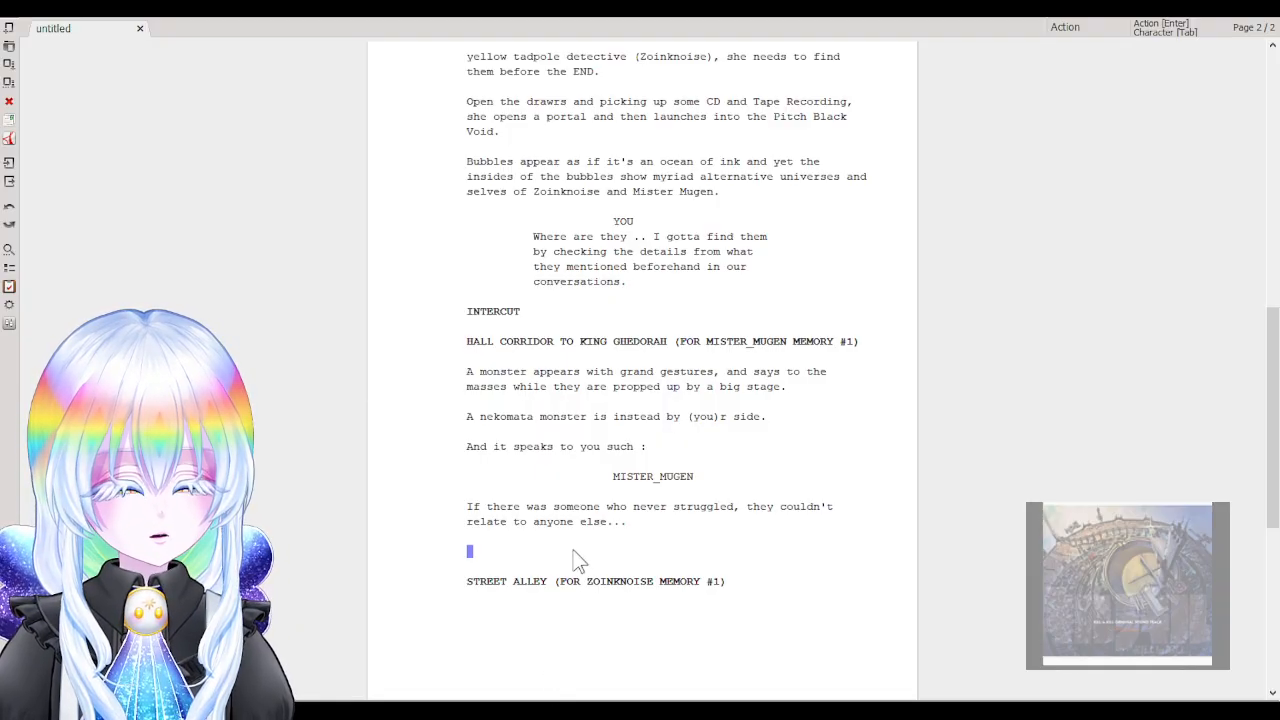
pyautogui.click(638, 524)
pyautogui.click(606, 524)
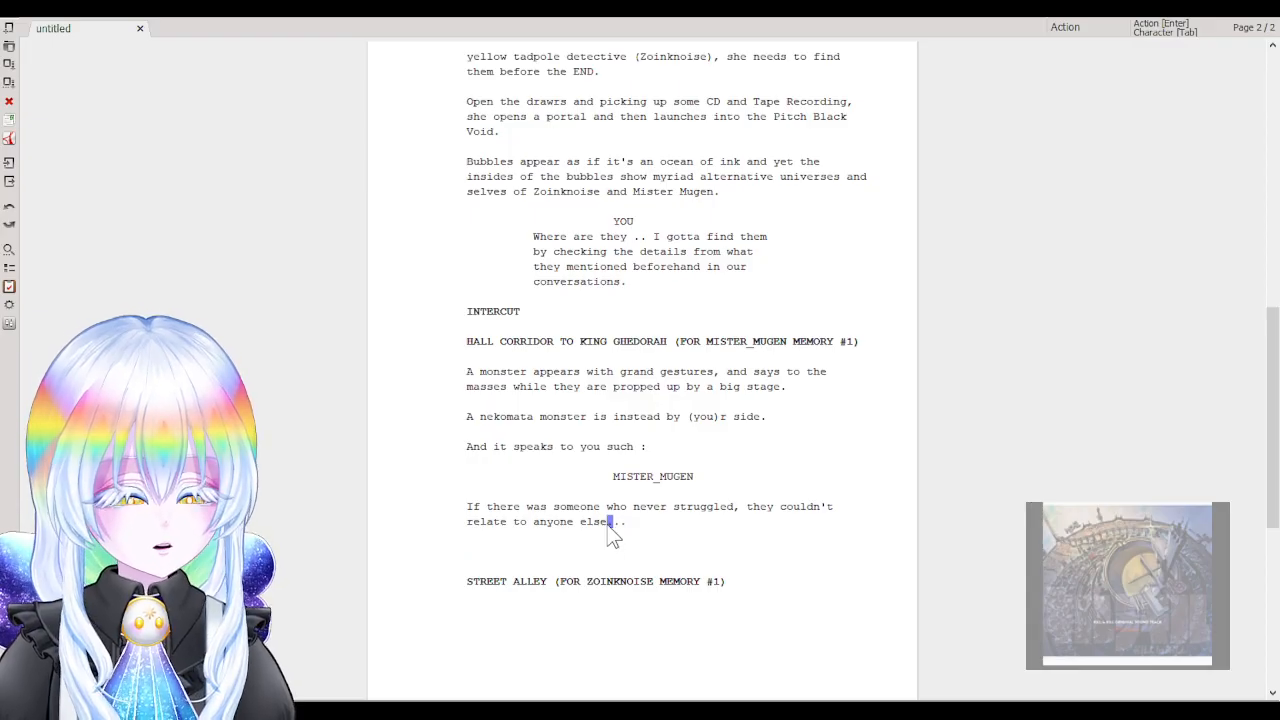
pyautogui.press('space')
pyautogui.press('Right')
pyautogui.press('Right')
pyautogui.press('Right')
pyautogui.press('Right')
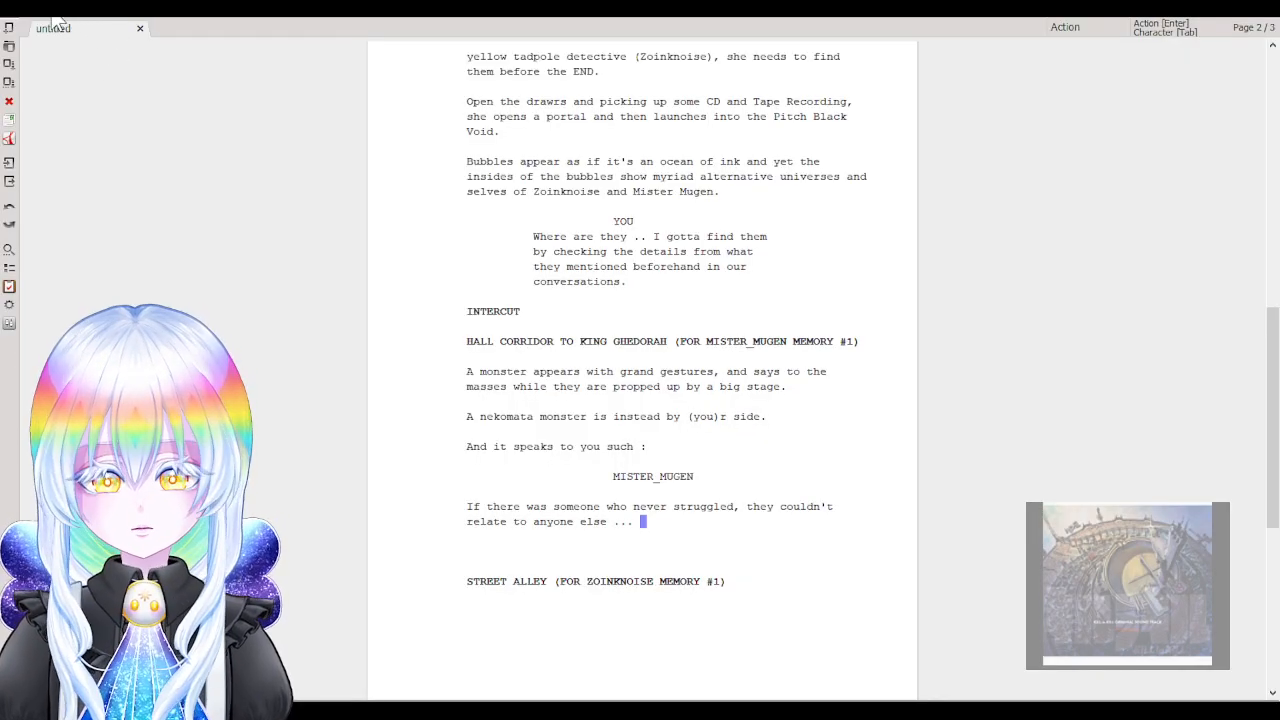
# Append "if I'm the hallucination, you basically invented it yourself." after the ellipsis in the MISTER_MUGEN text.
pyautogui.write("if I'm the hallucination you basically invented it yourself")
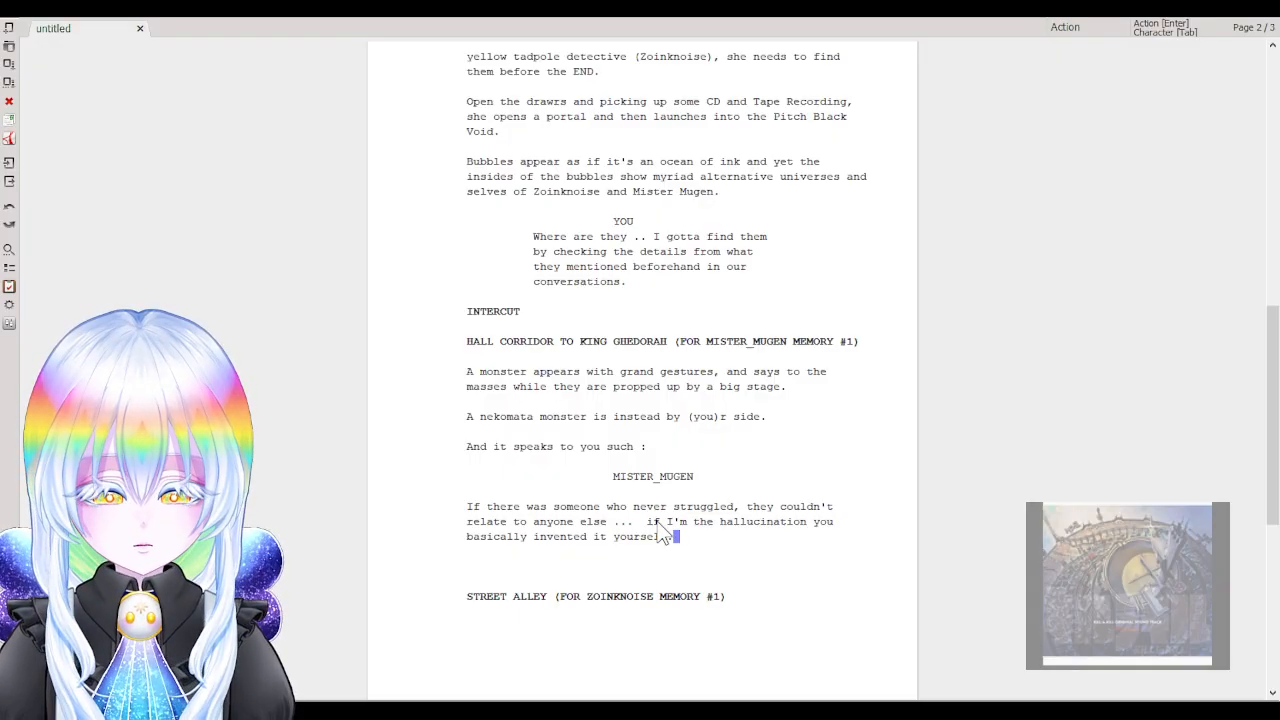
pyautogui.write('f.')
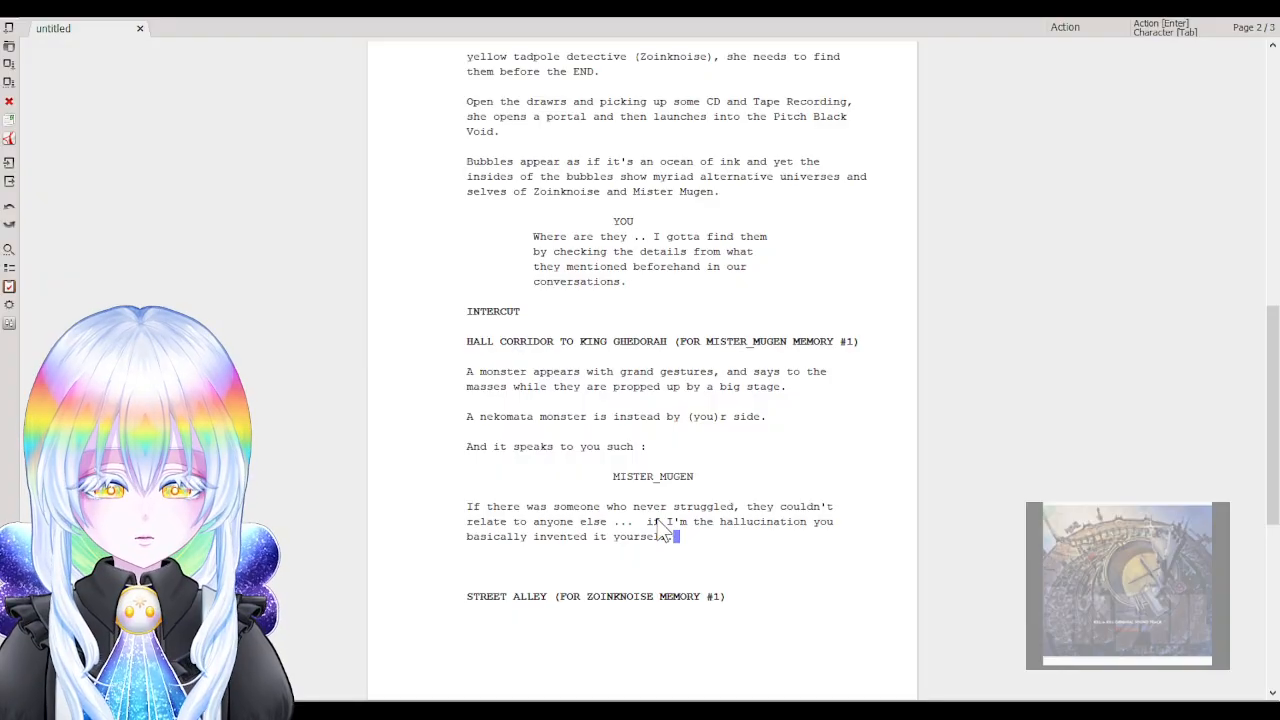
pyautogui.click(806, 523)
pyautogui.write(',')
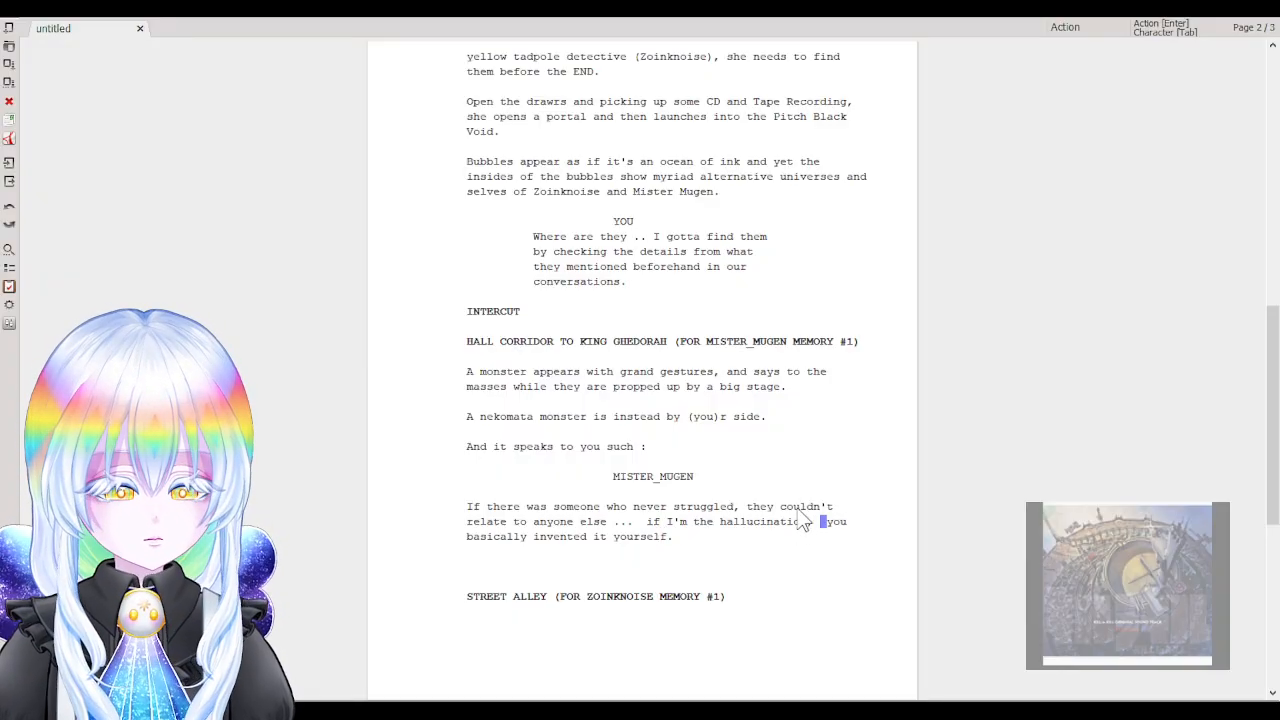
# Remove the word "it" from the MISTER_MUGEN text so it ends with "you basically invented yourself.".
pyautogui.click(602, 538)
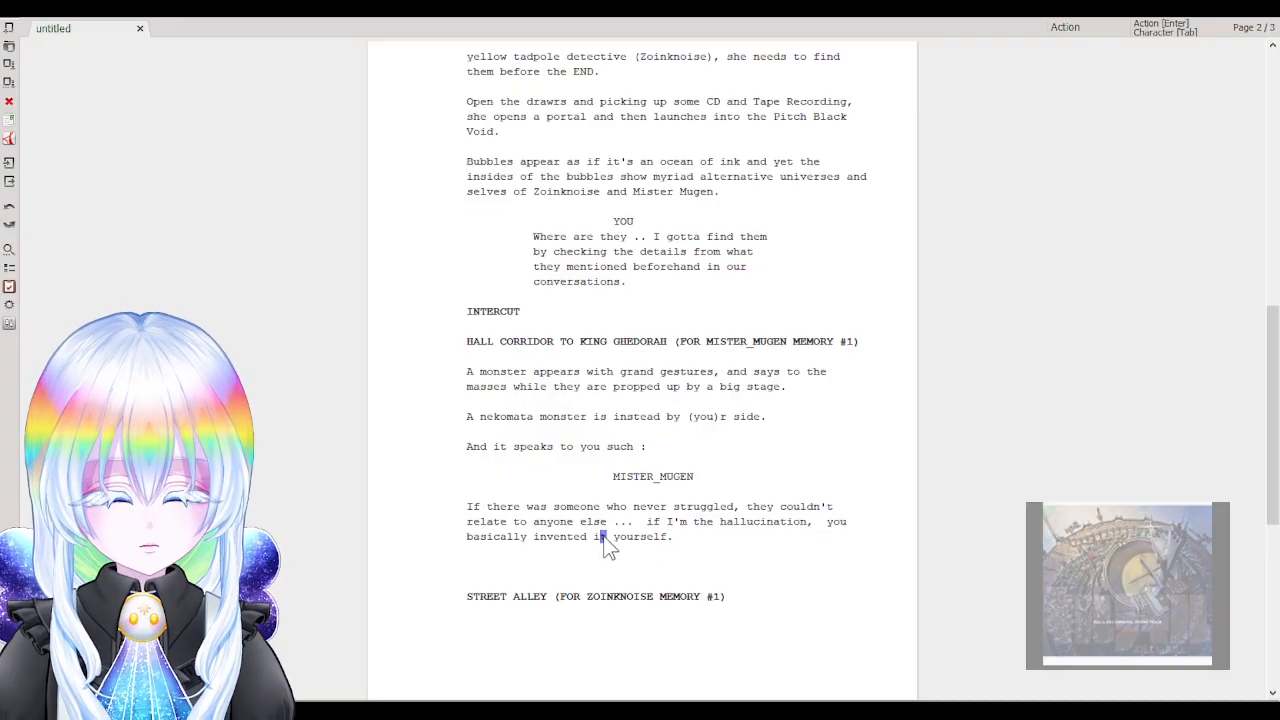
pyautogui.press('BackSpace')
pyautogui.press('BackSpace')
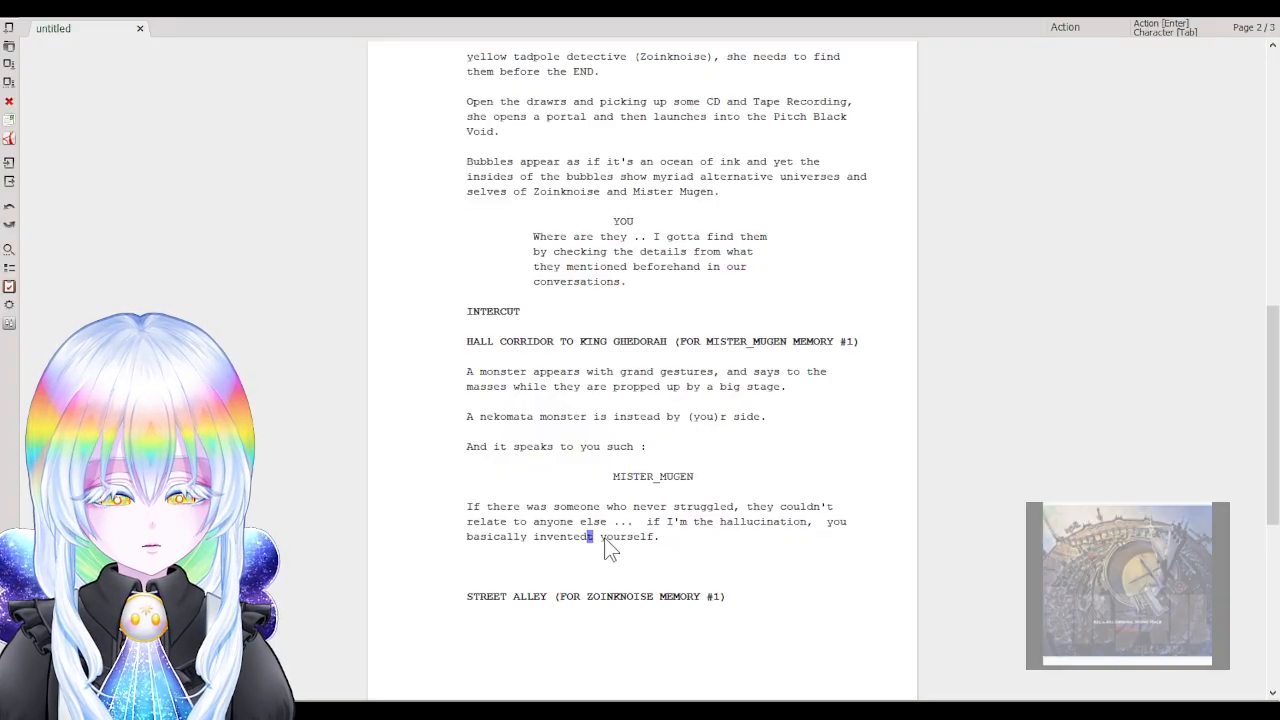
pyautogui.press('Delete')
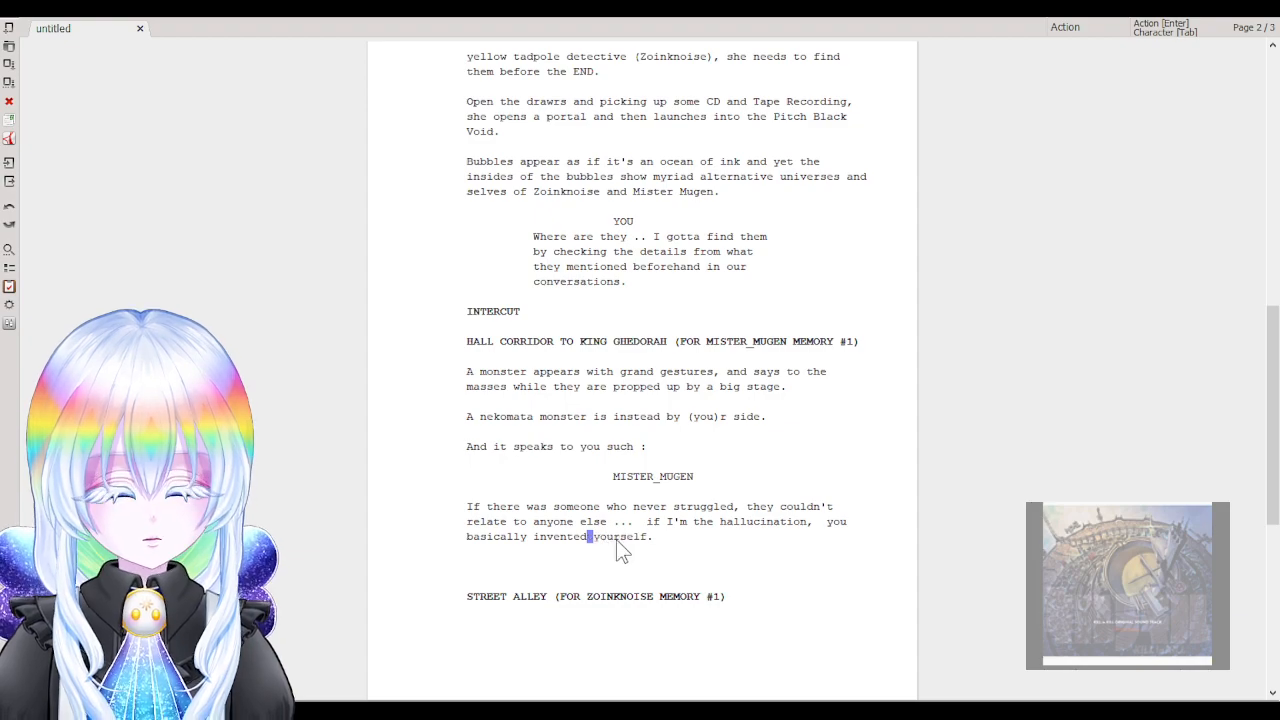
pyautogui.click(637, 538)
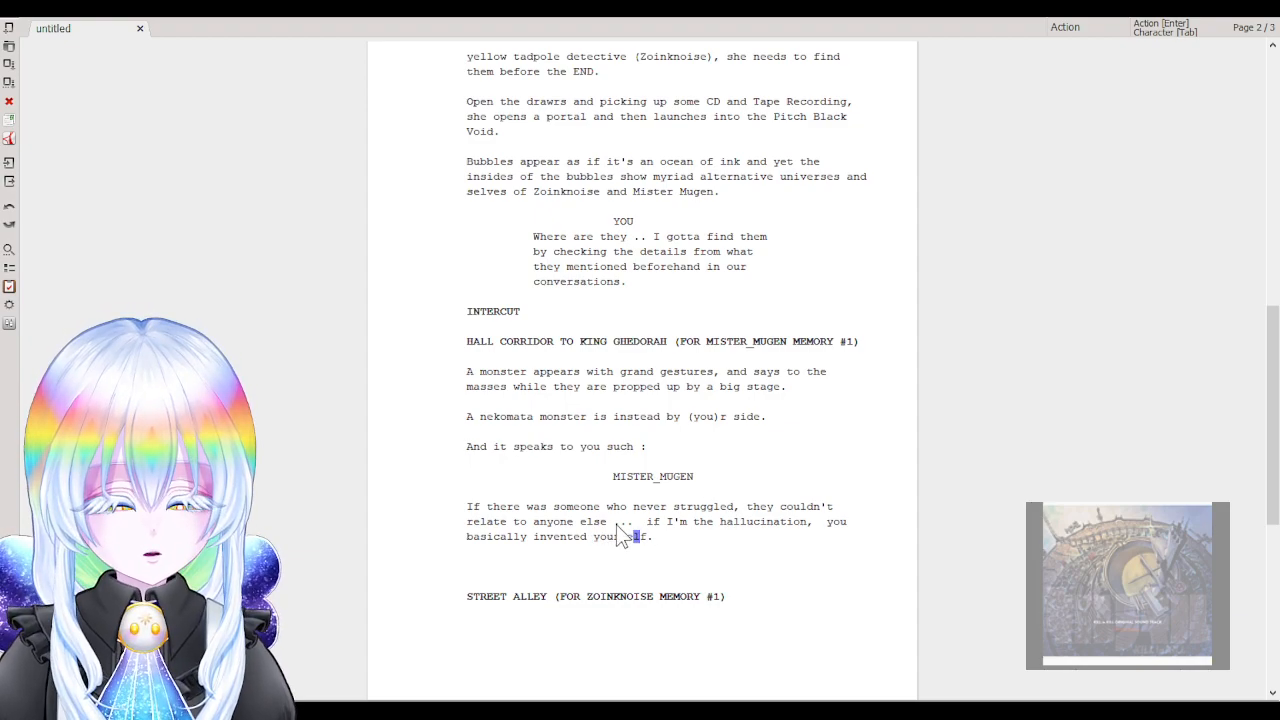
# Insert "And" before "if I'm the hallucination" in the MISTER_MUGEN text.
pyautogui.click(644, 521)
pyautogui.write('. A')
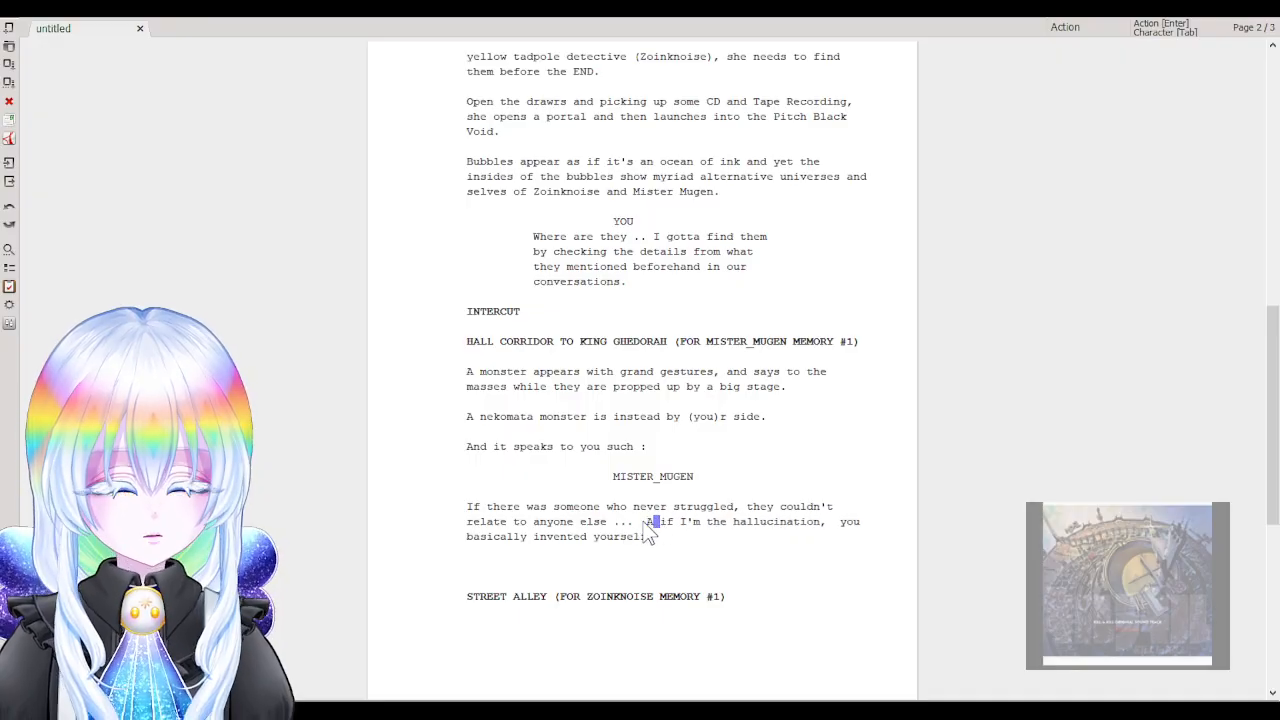
pyautogui.write('nd')
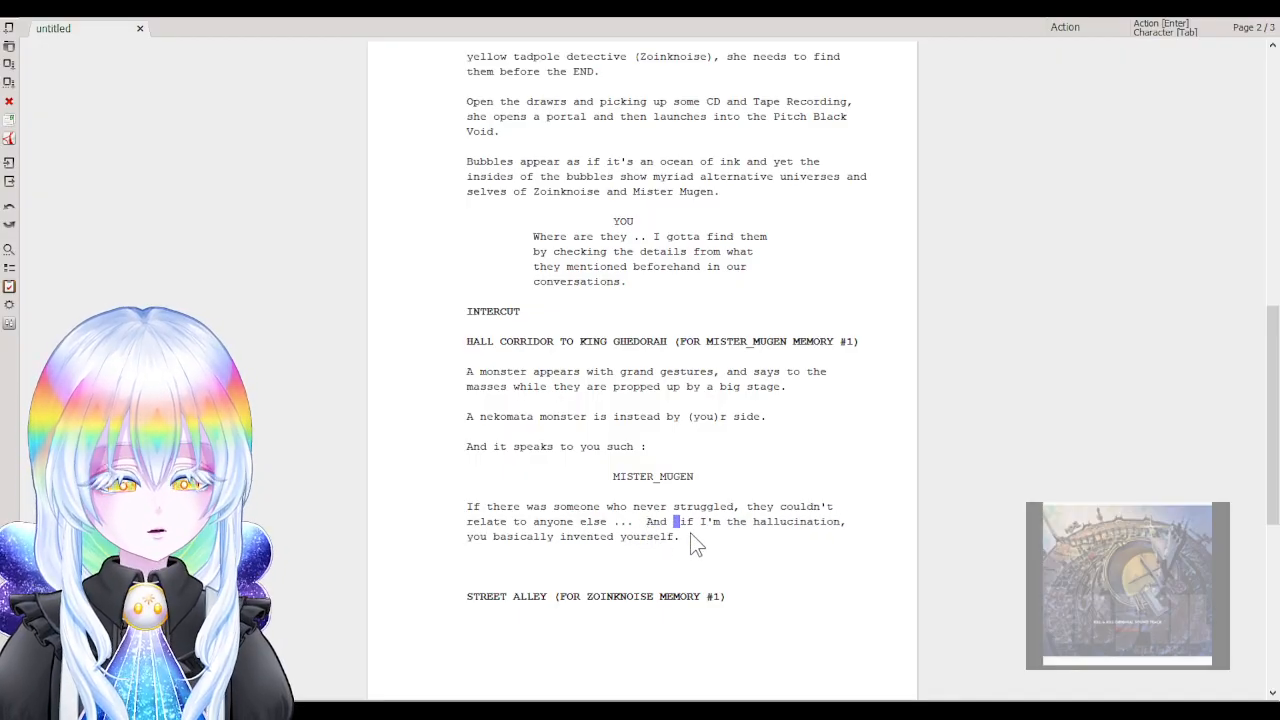
# Remove the empty action line between the MISTER_MUGEN text and the STREET ALLEY heading.
pyautogui.click(690, 537)
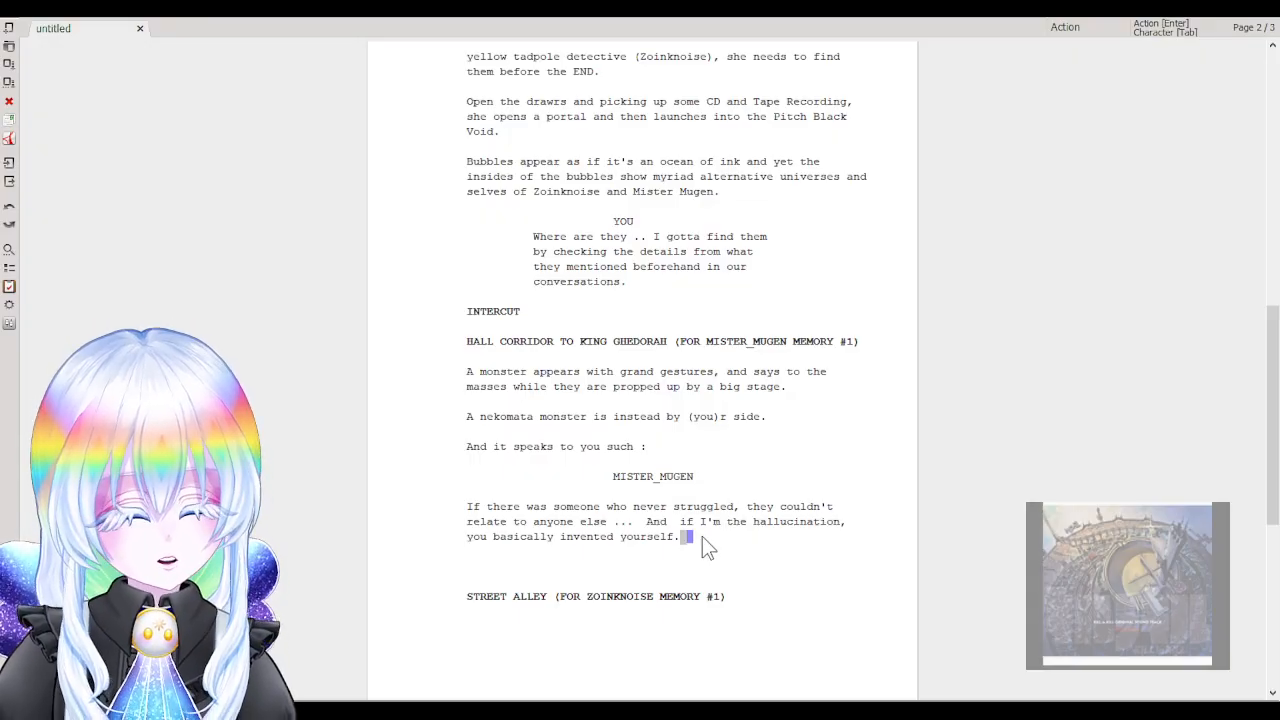
pyautogui.press('Return')
pyautogui.press('BackSpace')
pyautogui.click(647, 568)
pyautogui.press('BackSpace')
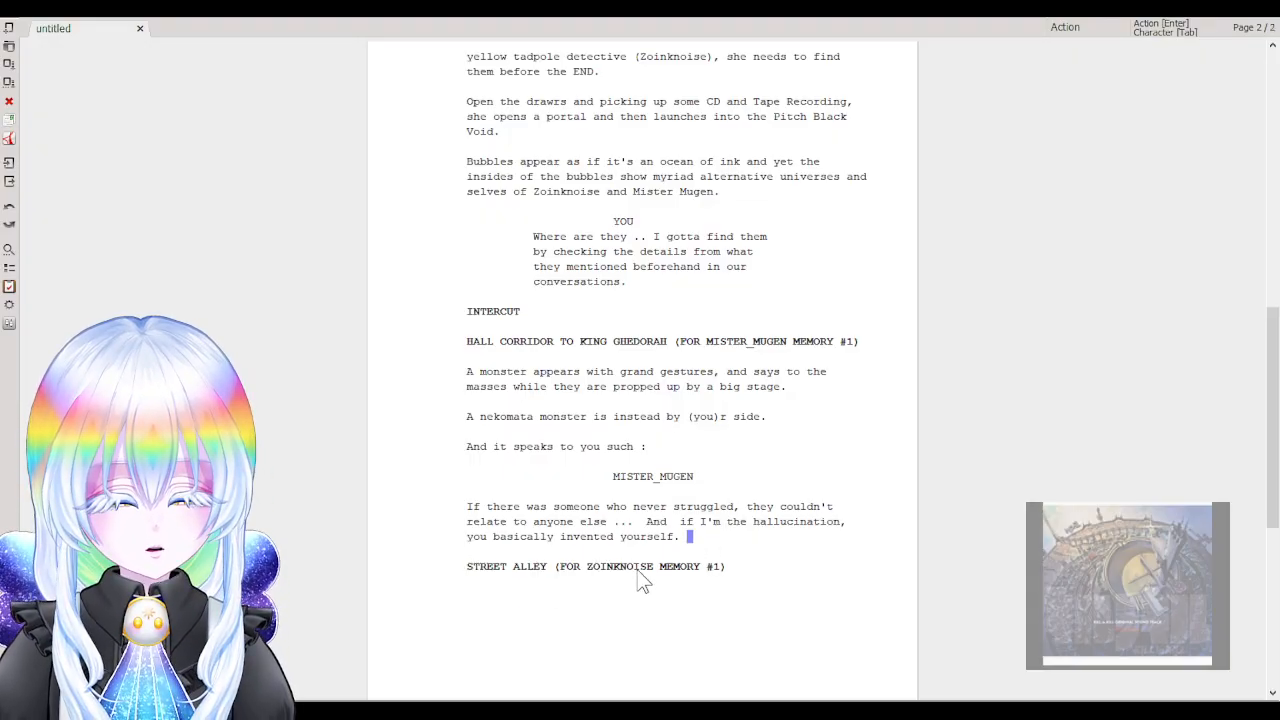
pyautogui.press('Down')
pyautogui.press('End')
pyautogui.press('Return')
pyautogui.click(686, 535)
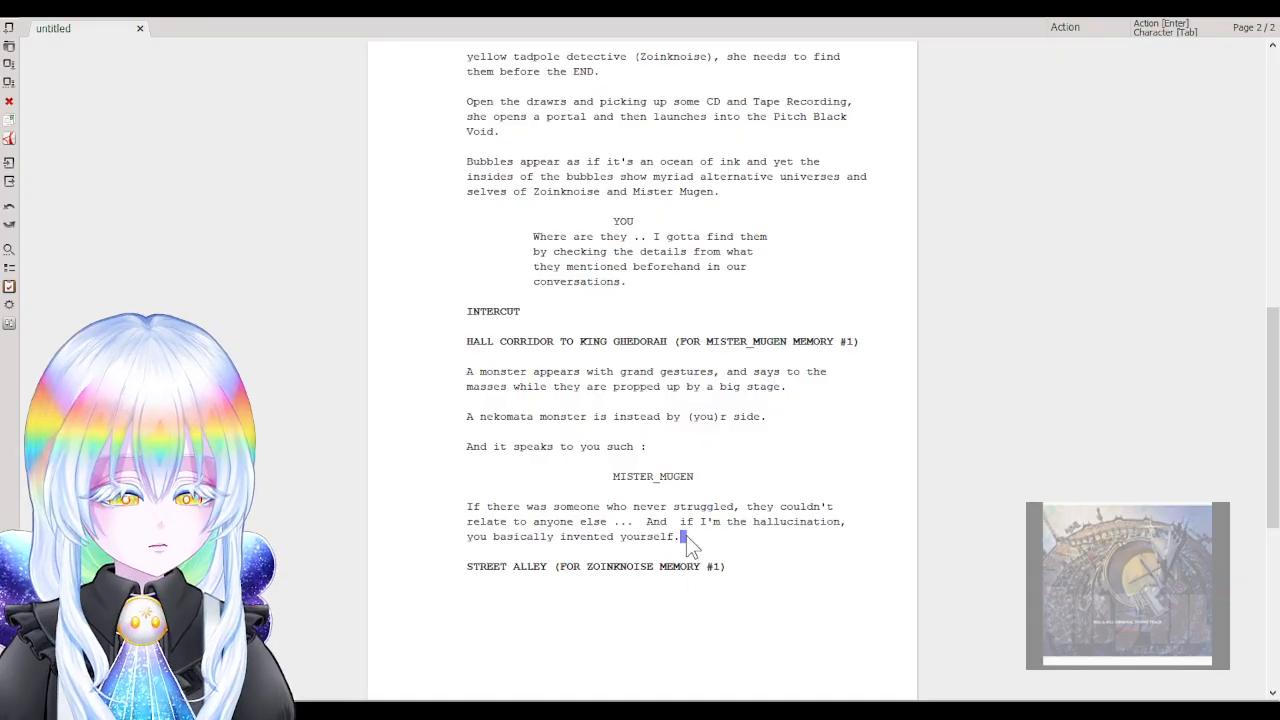
# Extend the line above the MISTER_MUGEN cue to read "And it speaks to you such, before it walks away mysteriously:".
pyautogui.click(637, 448)
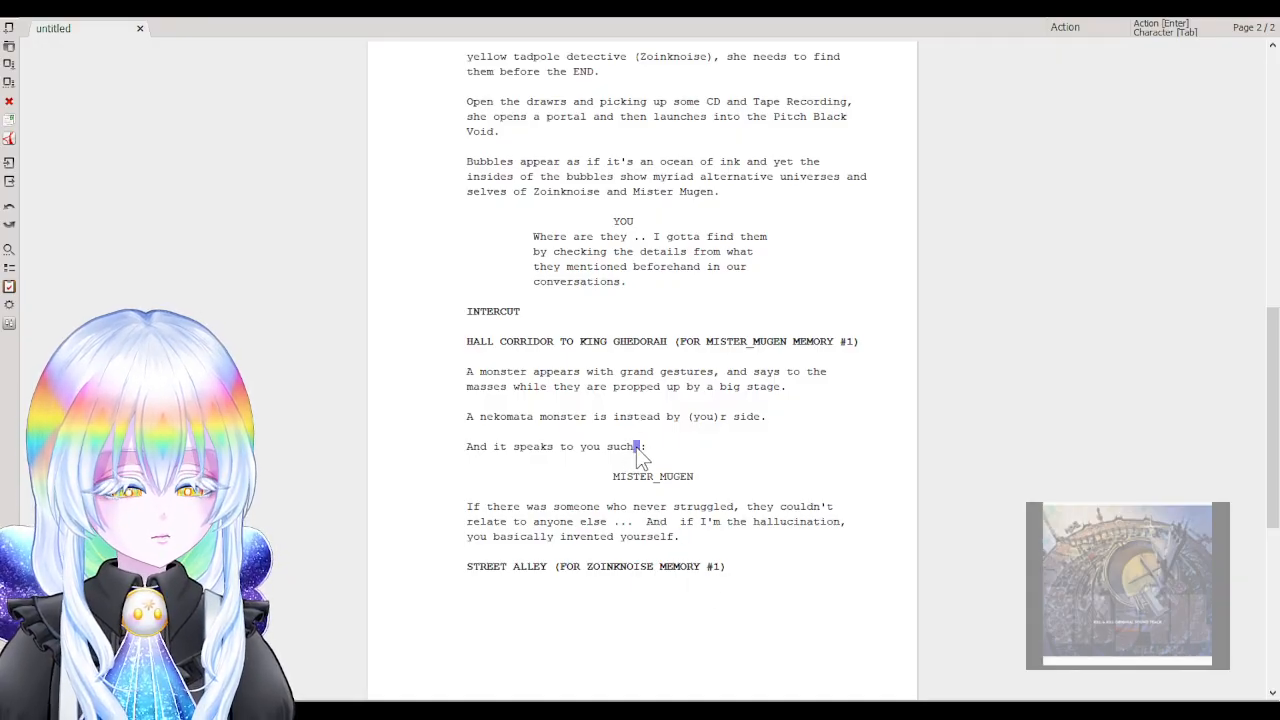
pyautogui.write(', before it t')
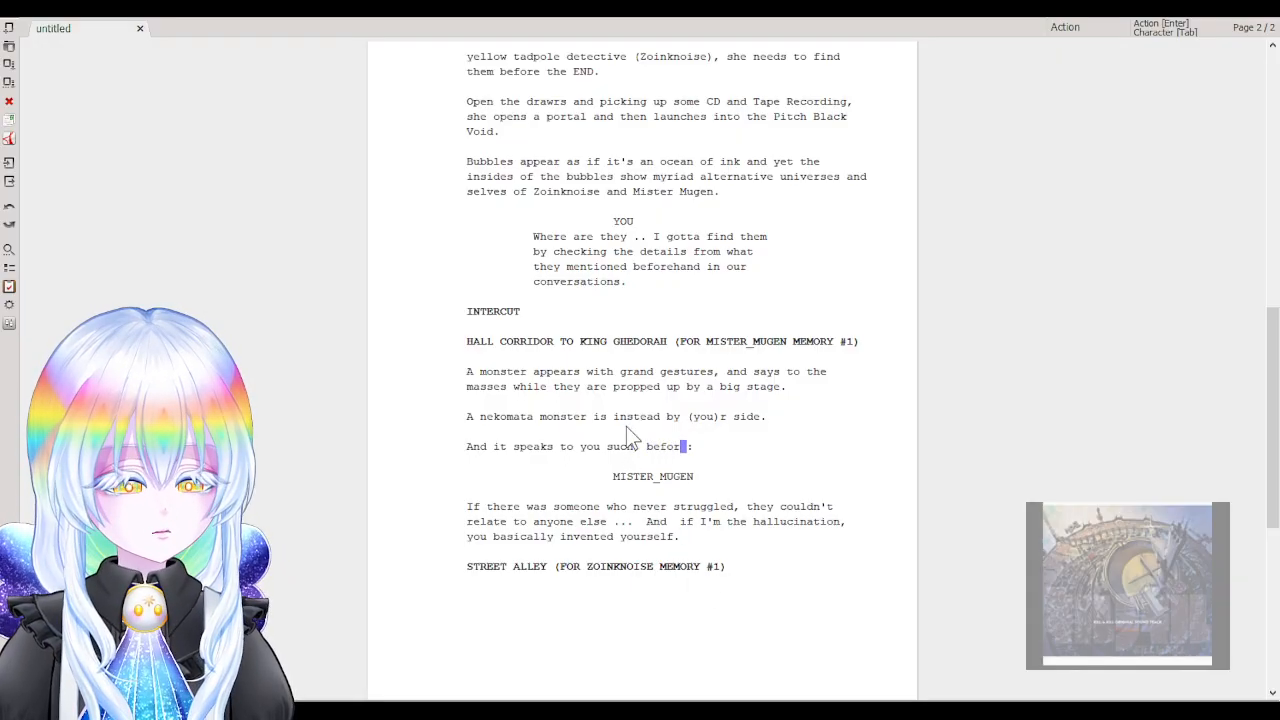
pyautogui.write('urns ')
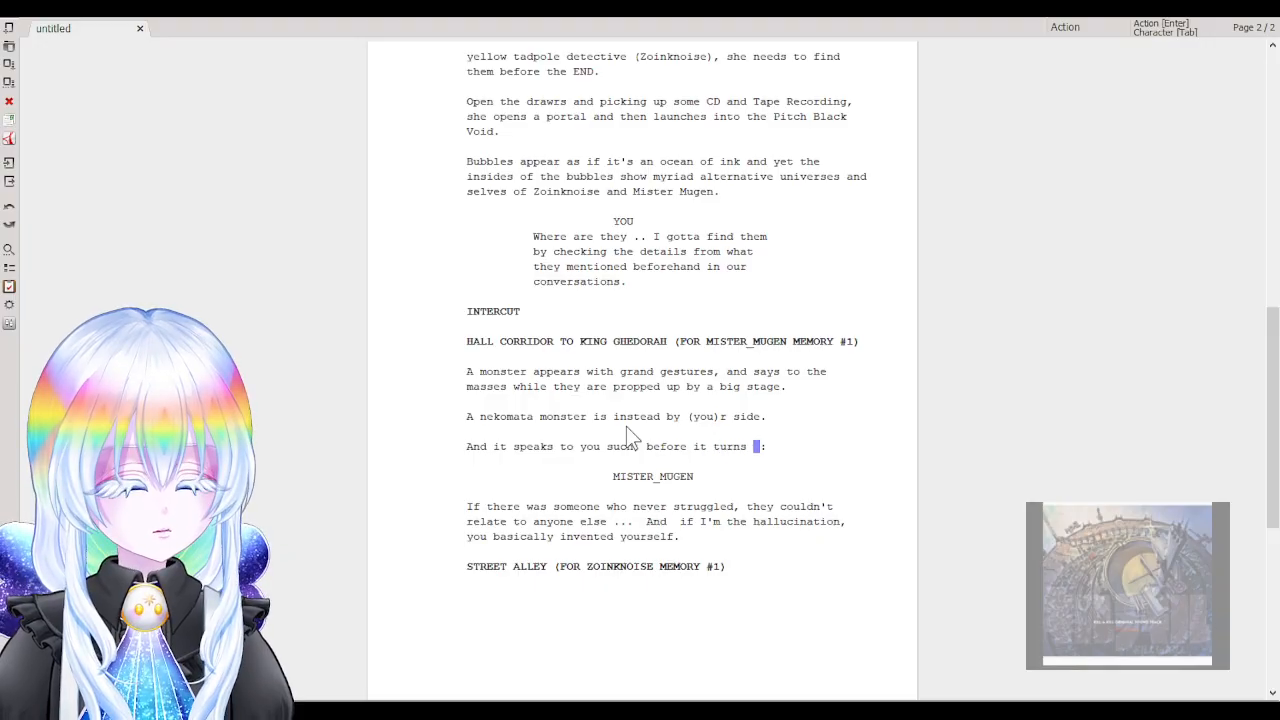
pyautogui.write('its hea')
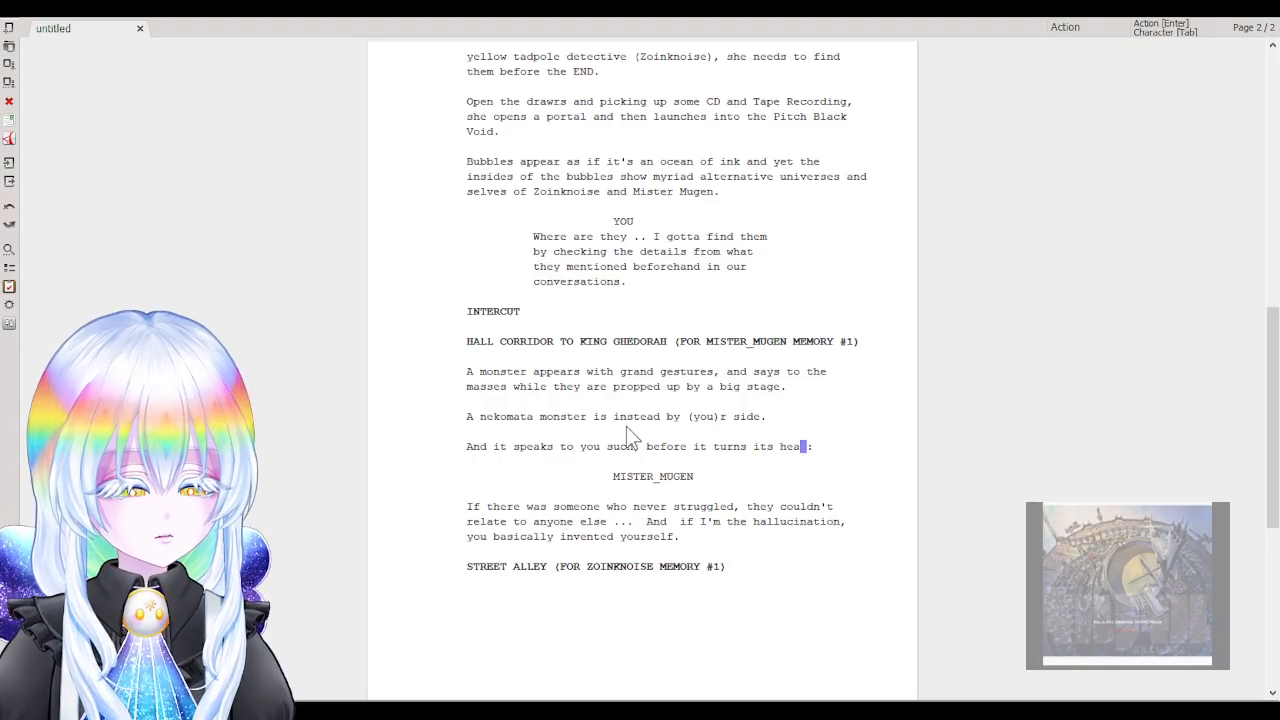
pyautogui.press('BackSpace')
pyautogui.press('BackSpace')
pyautogui.press('BackSpace')
pyautogui.press('BackSpace')
pyautogui.press('BackSpace')
pyautogui.press('BackSpace')
pyautogui.press('BackSpace')
pyautogui.press('BackSpace')
pyautogui.press('BackSpace')
pyautogui.press('BackSpace')
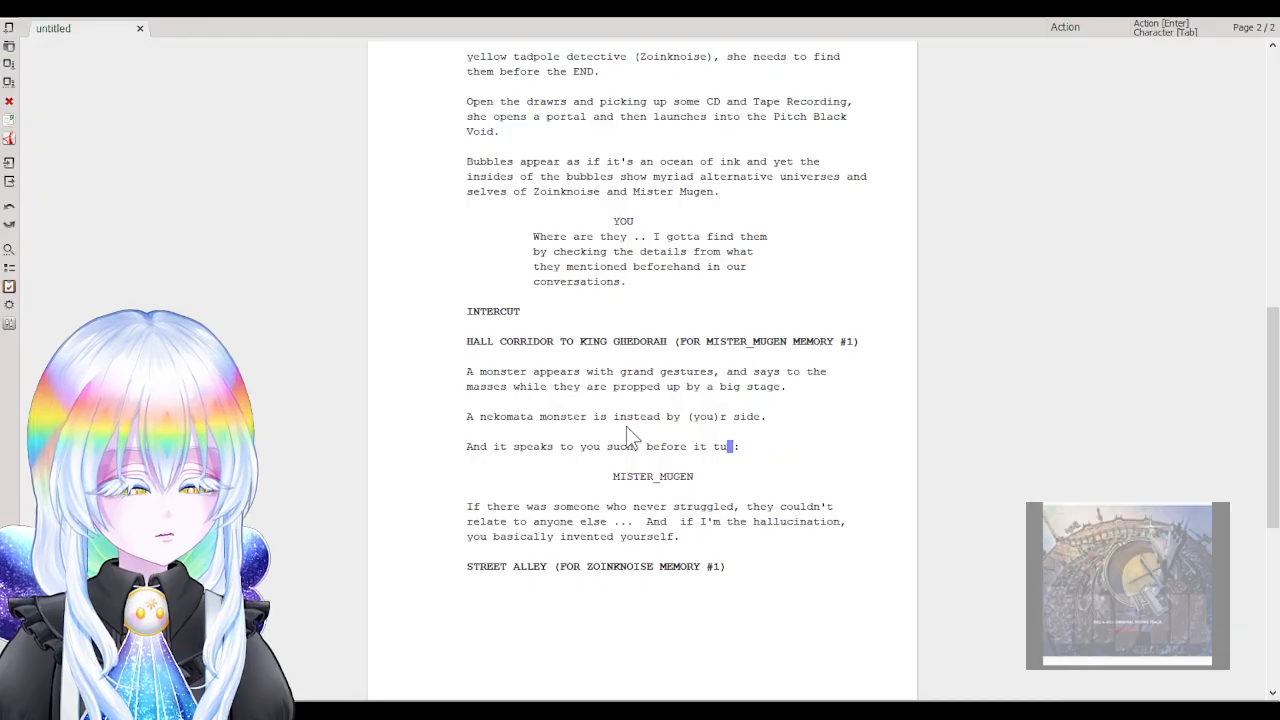
pyautogui.write('walks away m')
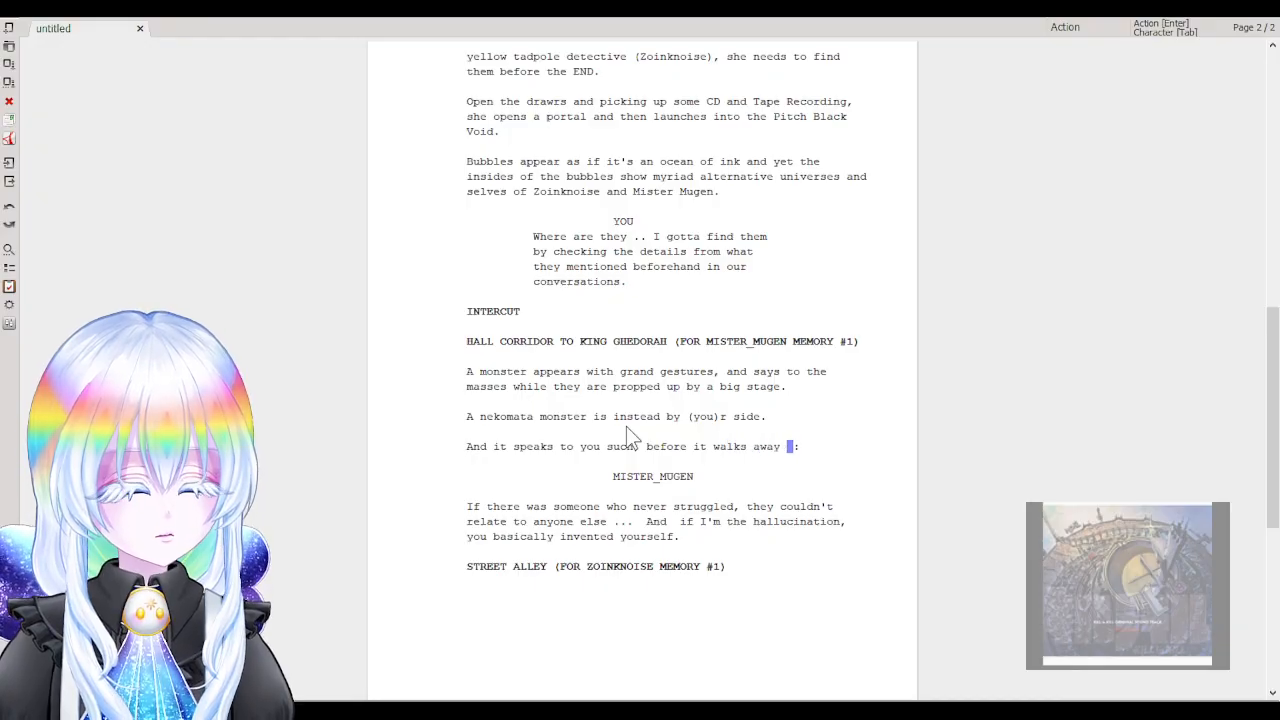
pyautogui.write('ysteriousl')
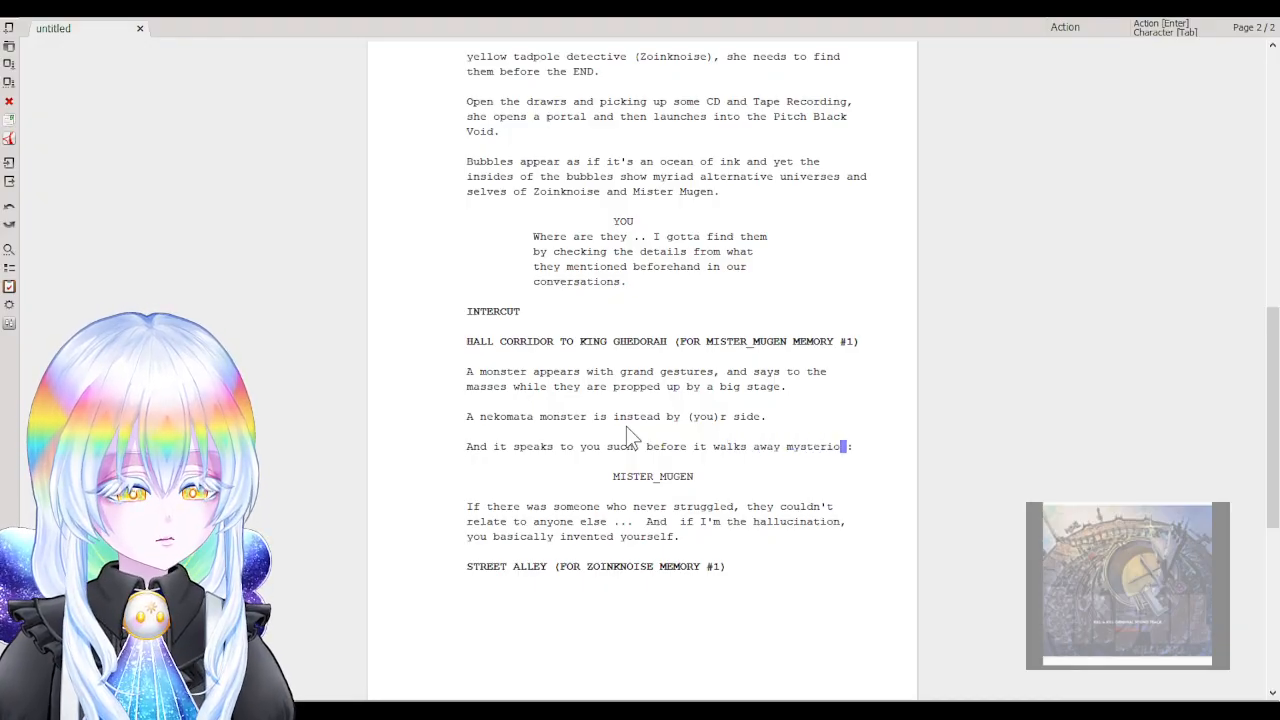
pyautogui.write('y')
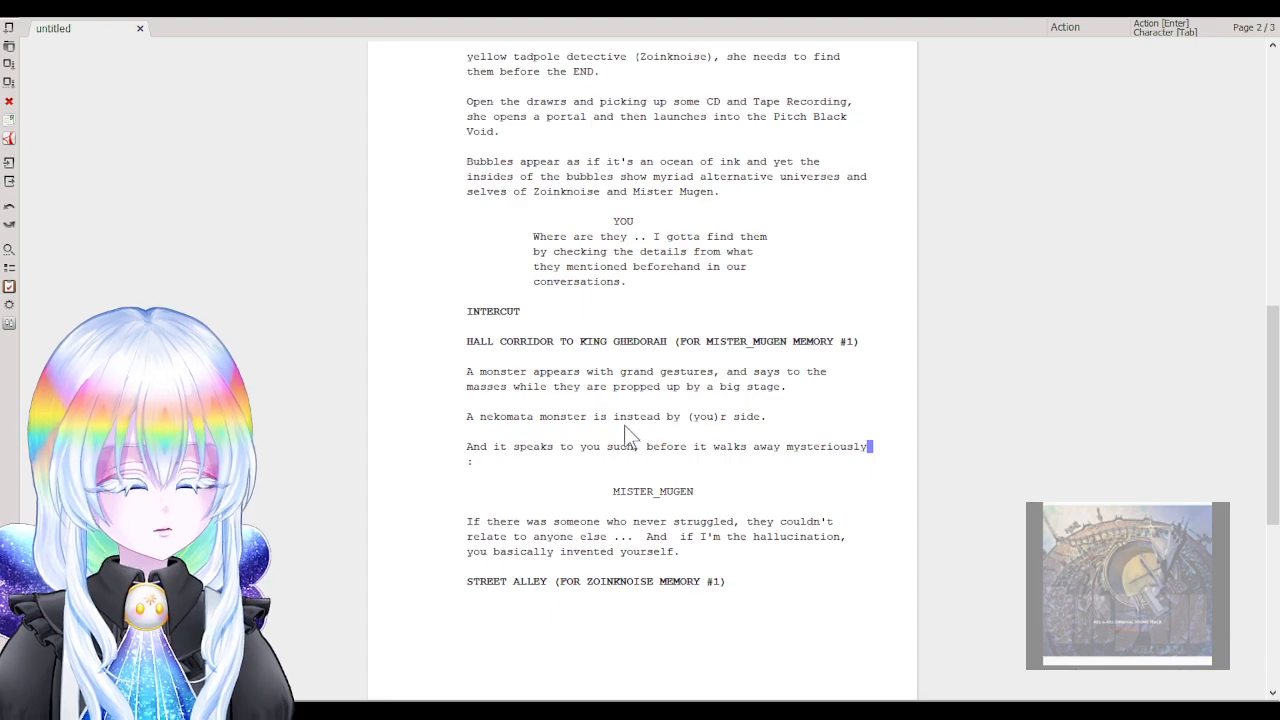
pyautogui.click(506, 463)
pyautogui.press('BackSpace')
pyautogui.write(':')
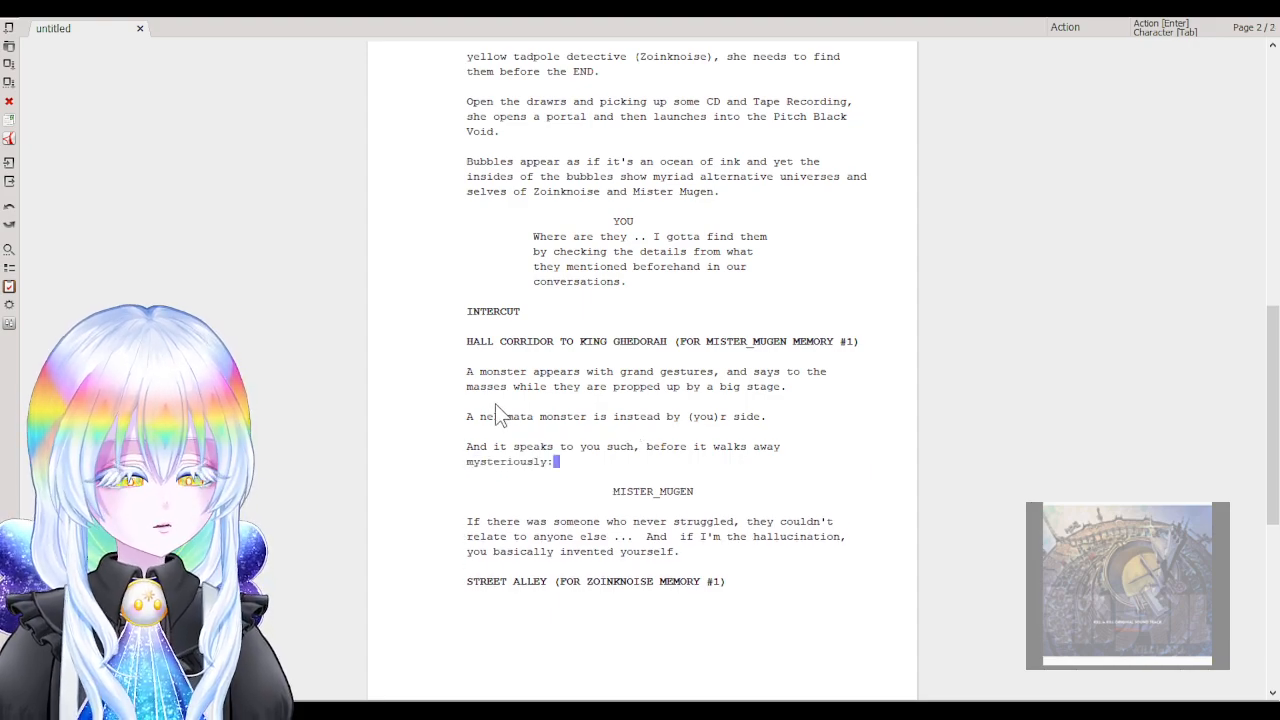
# Below the MISTER_MUGEN text, add an action line starting "(Profiling : A mysterious cat with a penchant for KOAN SALAD".
pyautogui.scroll(-3, 506, 439)
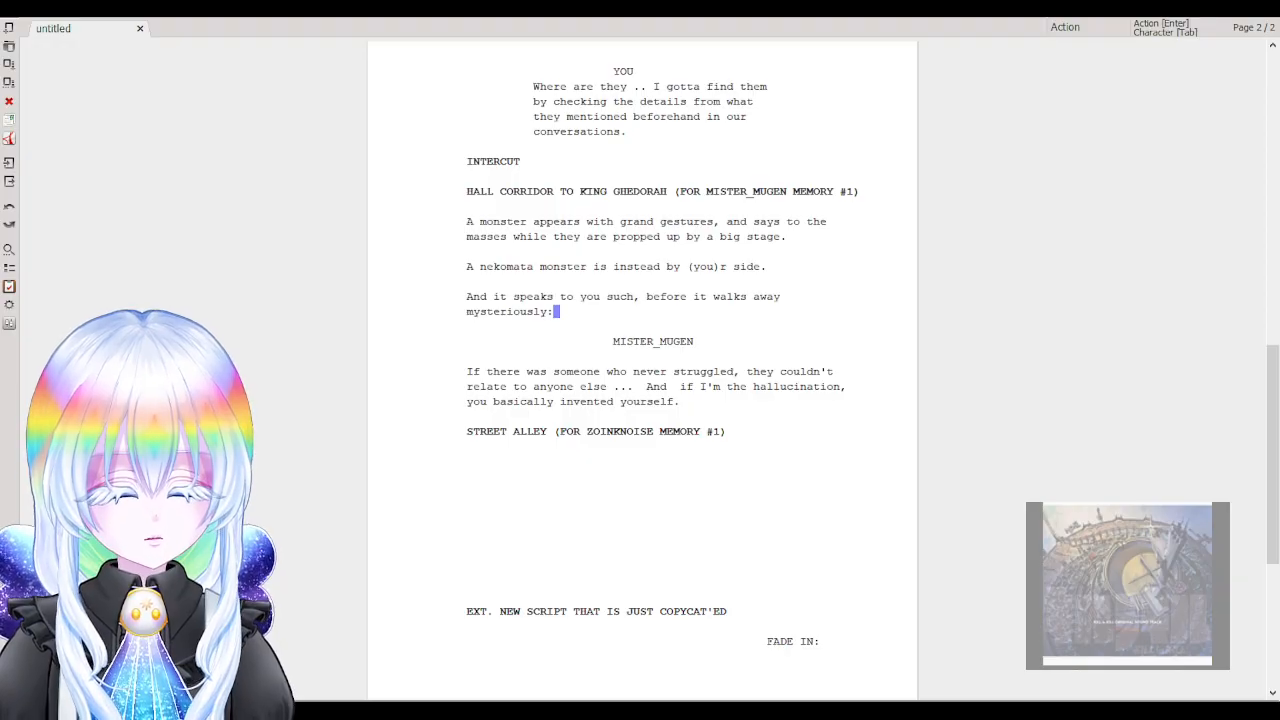
pyautogui.click(760, 436)
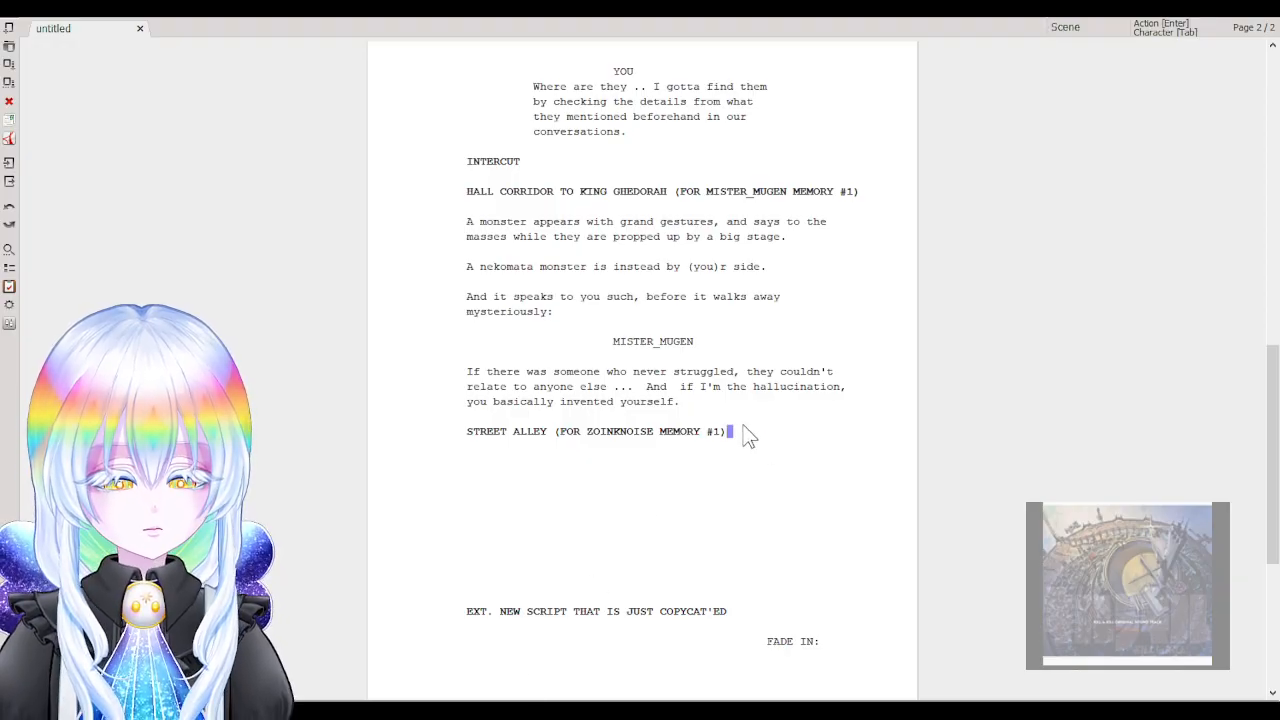
pyautogui.click(701, 401)
pyautogui.press('Return')
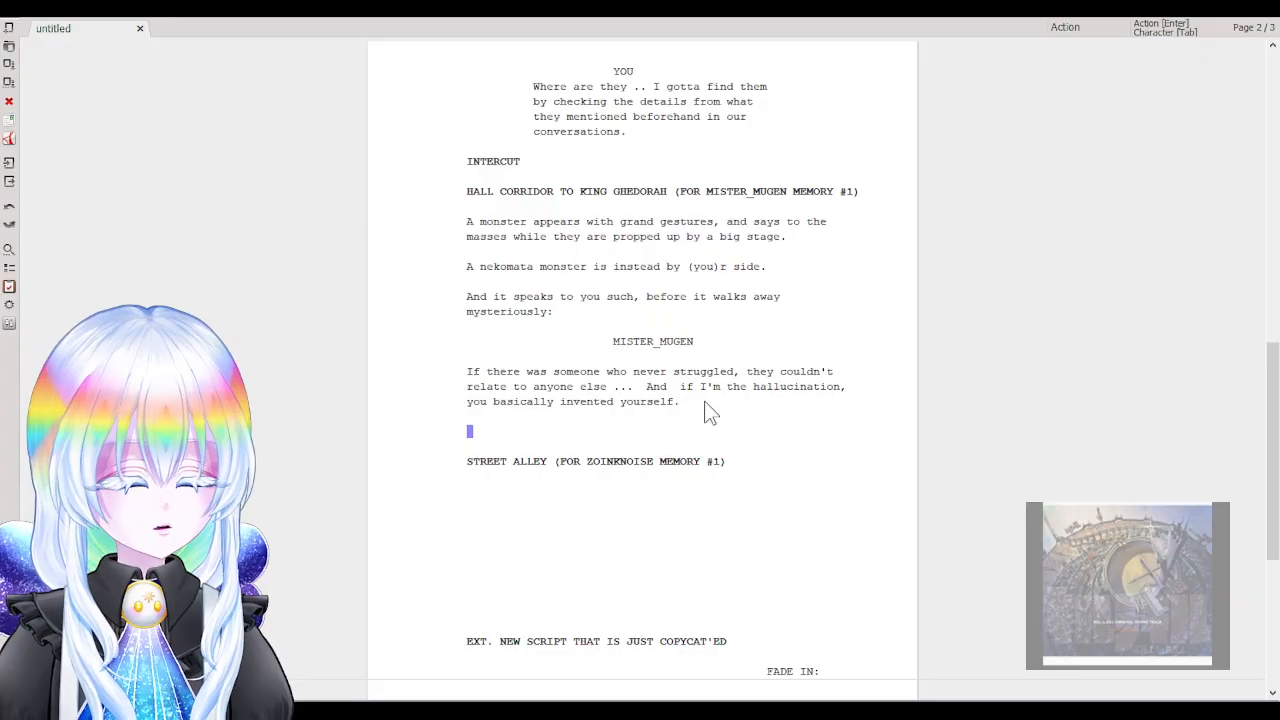
pyautogui.write('(Profile')
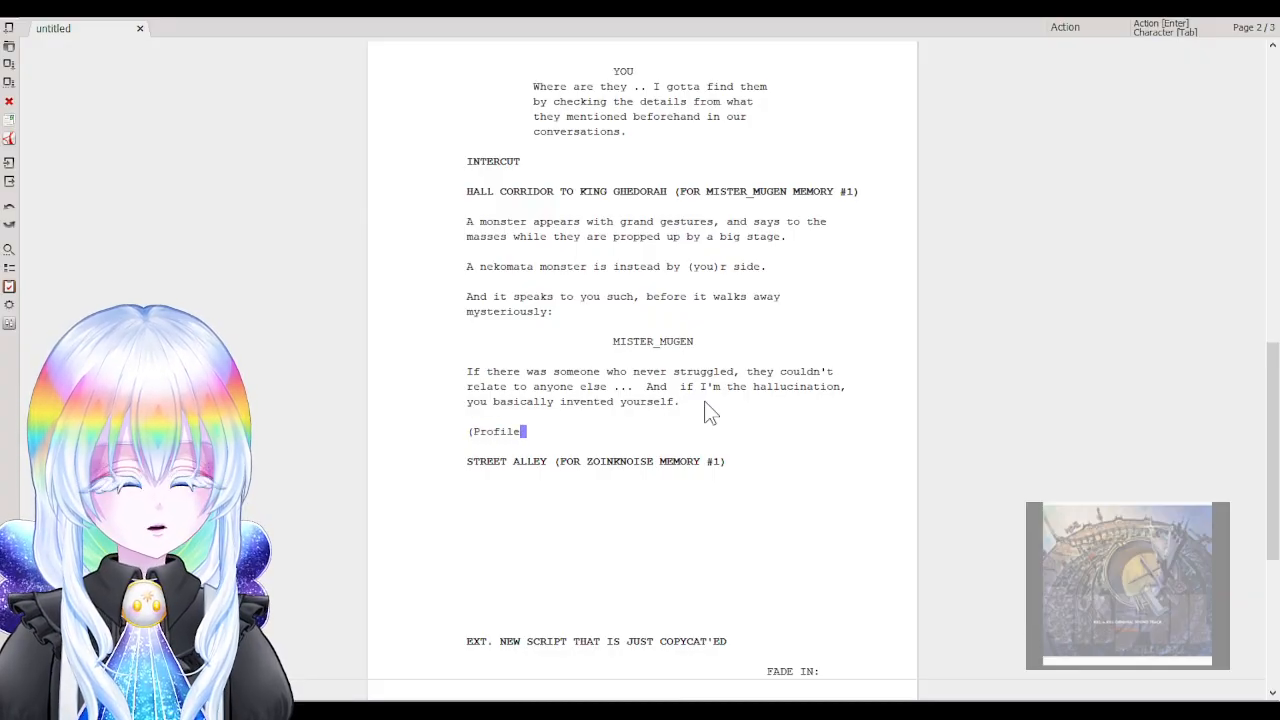
pyautogui.press('BackSpace')
pyautogui.write('ing')
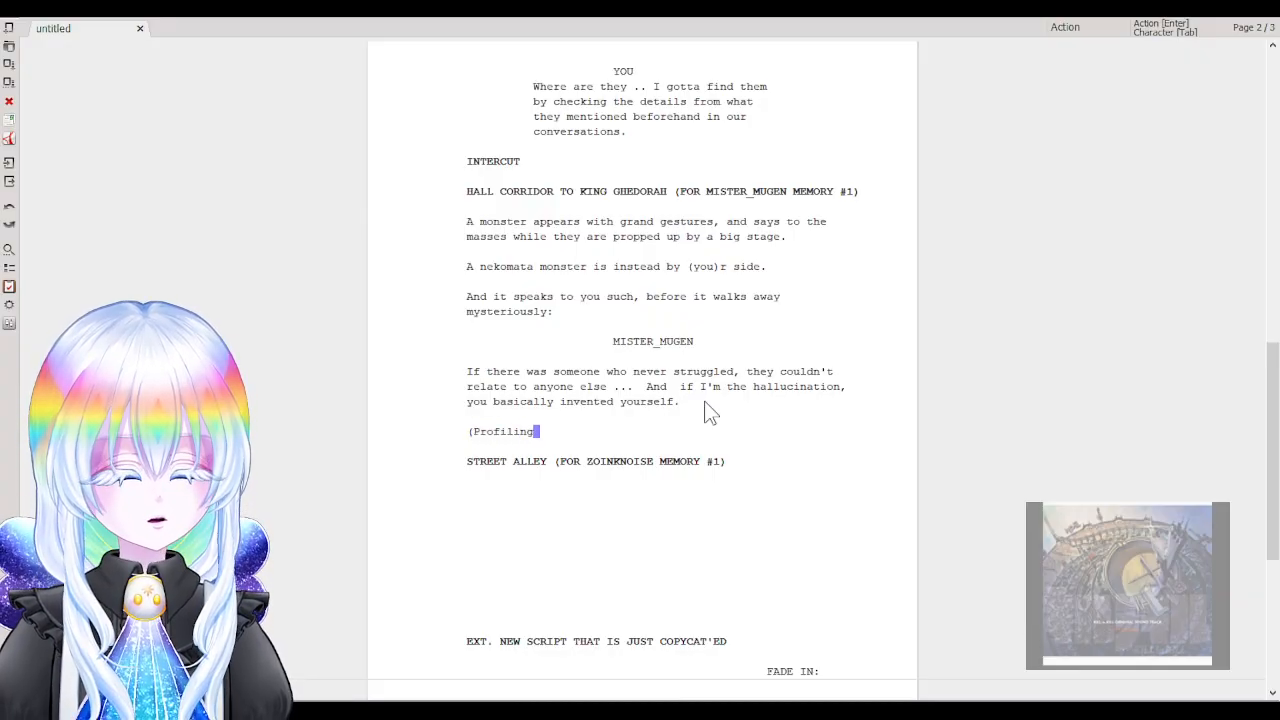
pyautogui.write(' : A mysteri')
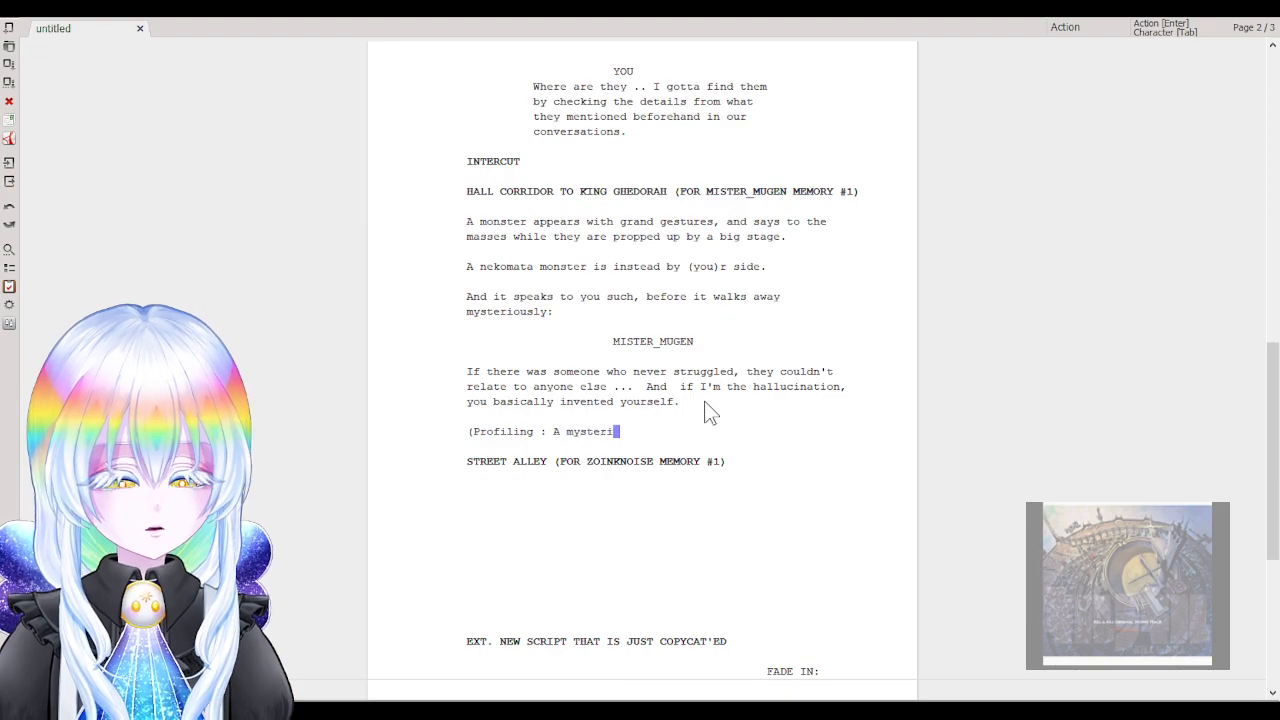
pyautogui.write('ous cat wi')
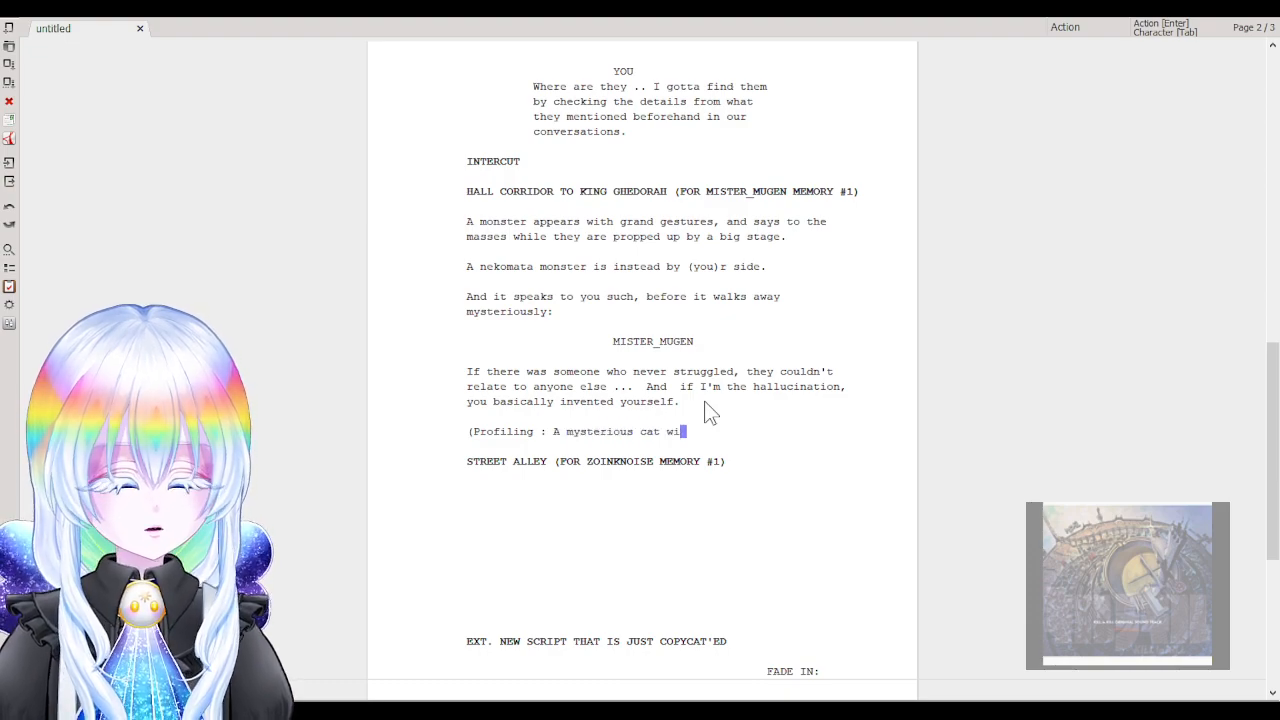
pyautogui.write('th a penchant for ')
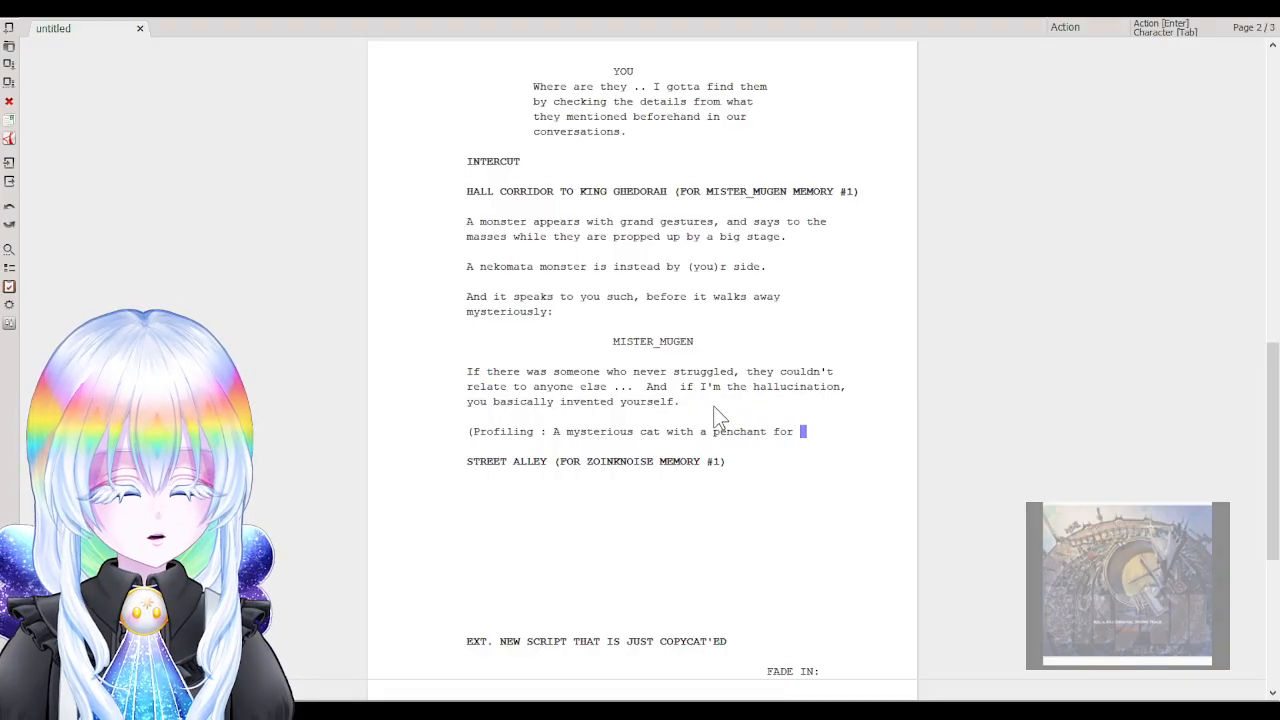
pyautogui.write('KOAN SALAD')
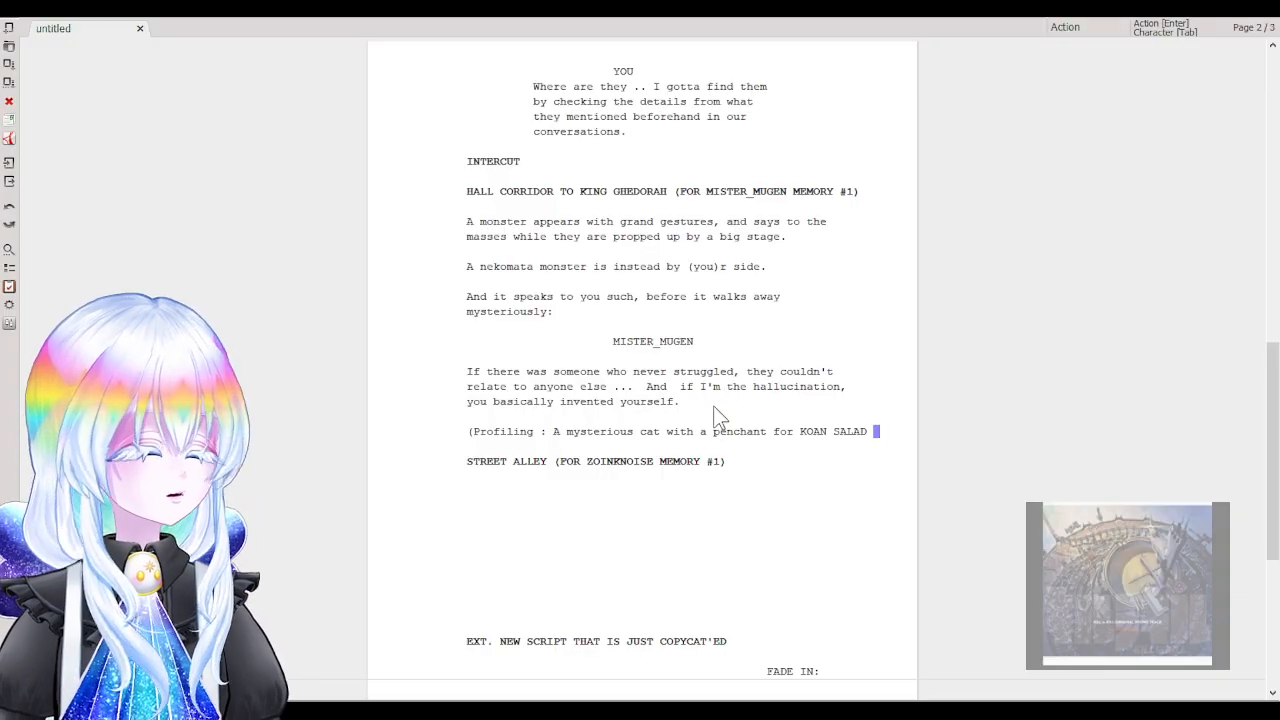
# Complete the profiling note by adding ", speaks in riddles)" after "KOAN SALAD".
pyautogui.press('BackSpace')
pyautogui.write(', ')
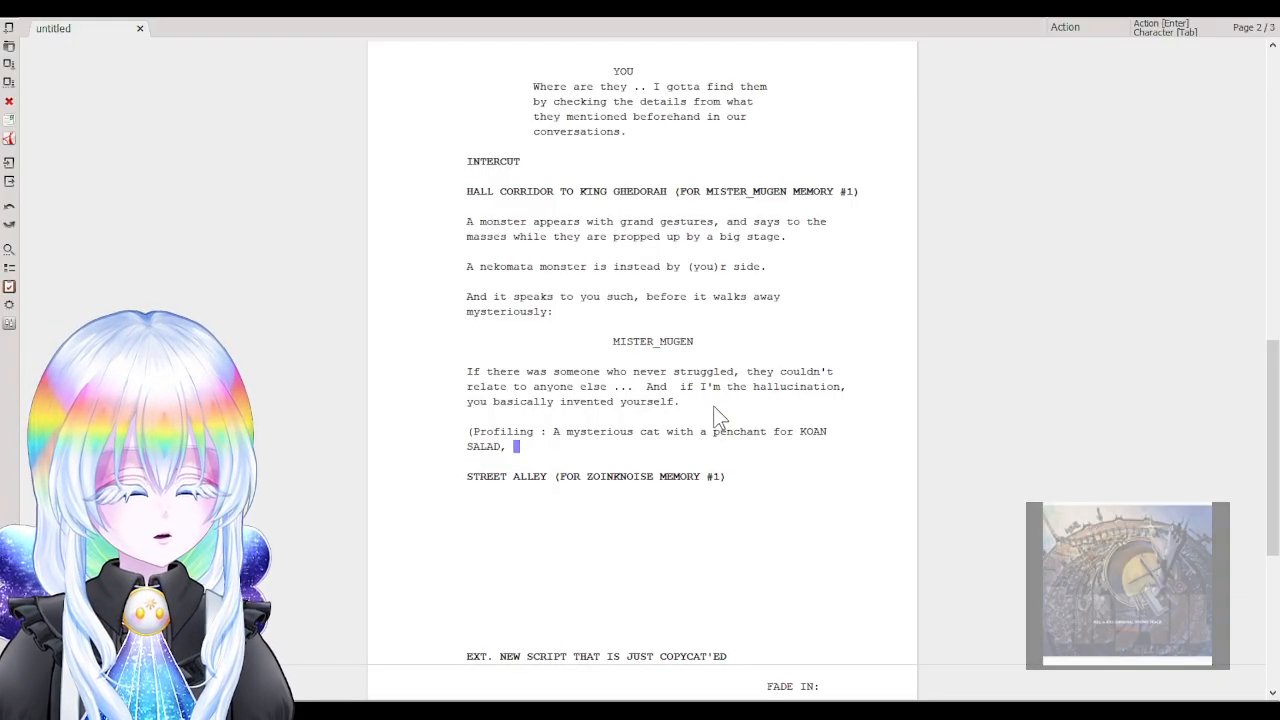
pyautogui.write('mysteri')
pyautogui.press('BackSpace')
pyautogui.press('BackSpace')
pyautogui.press('BackSpace')
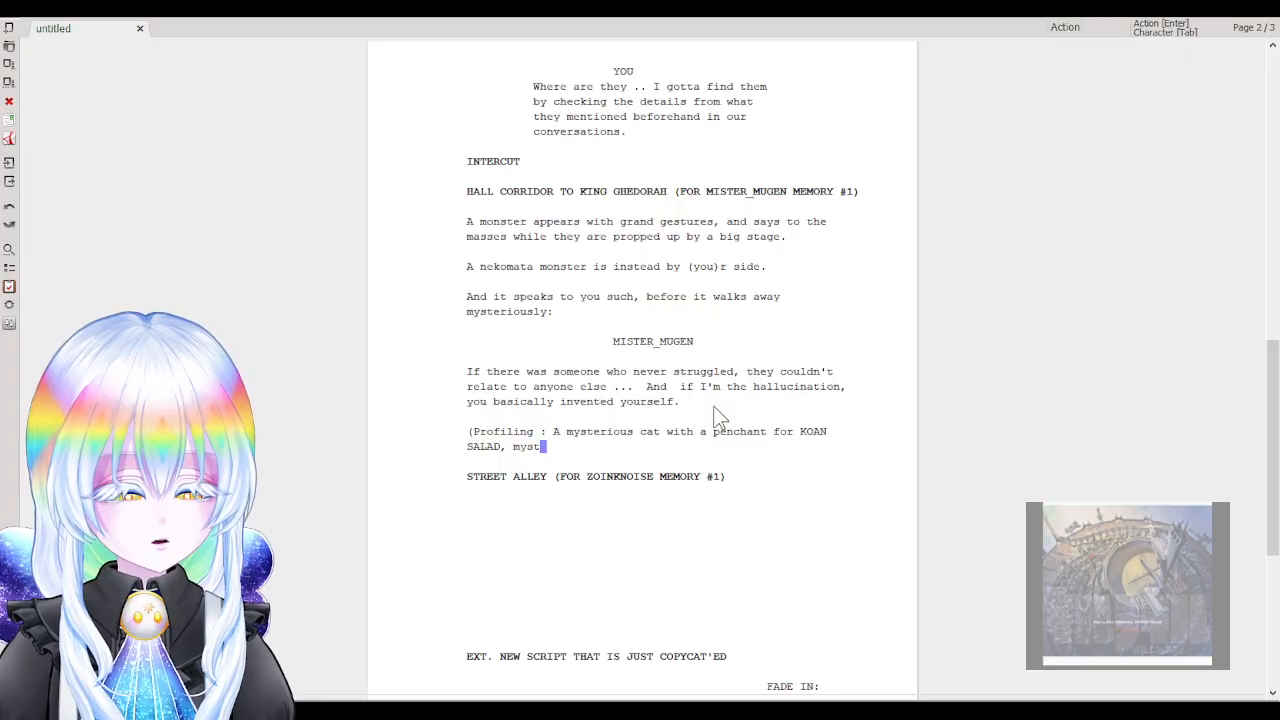
pyautogui.press('BackSpace')
pyautogui.press('BackSpace')
pyautogui.press('BackSpace')
pyautogui.press('BackSpace')
pyautogui.write('speaks in r')
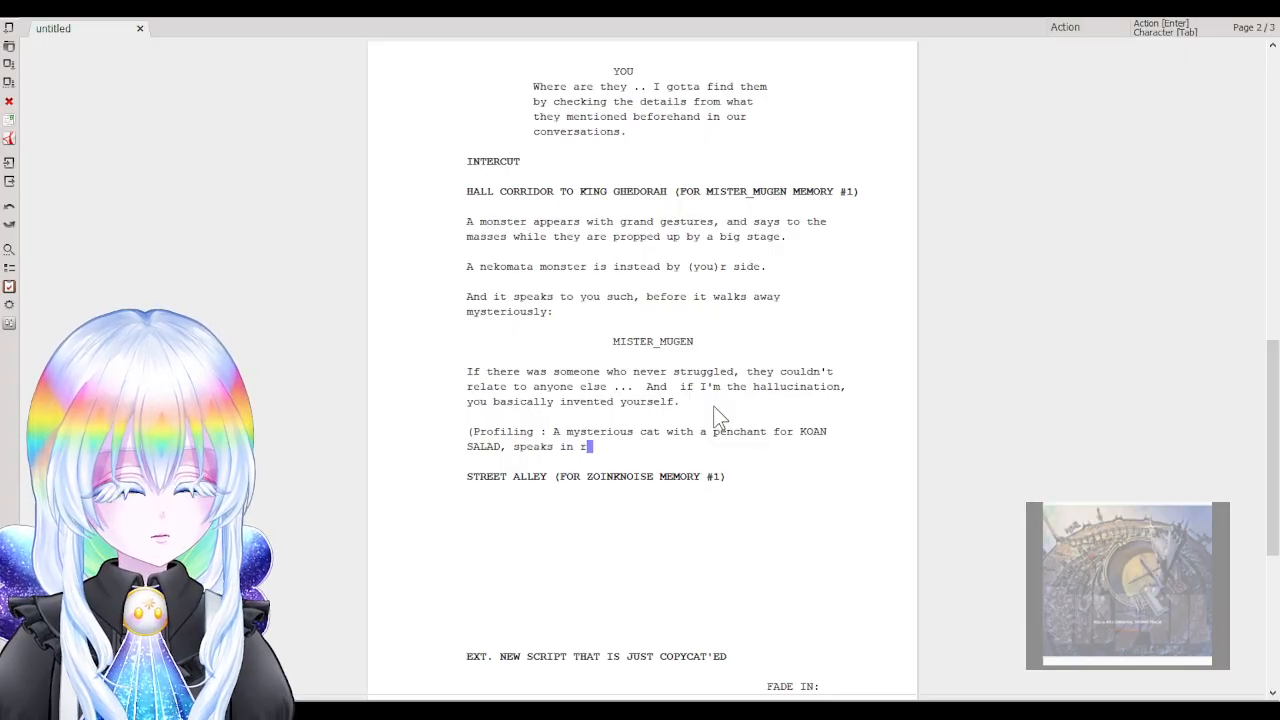
pyautogui.write('iddles)')
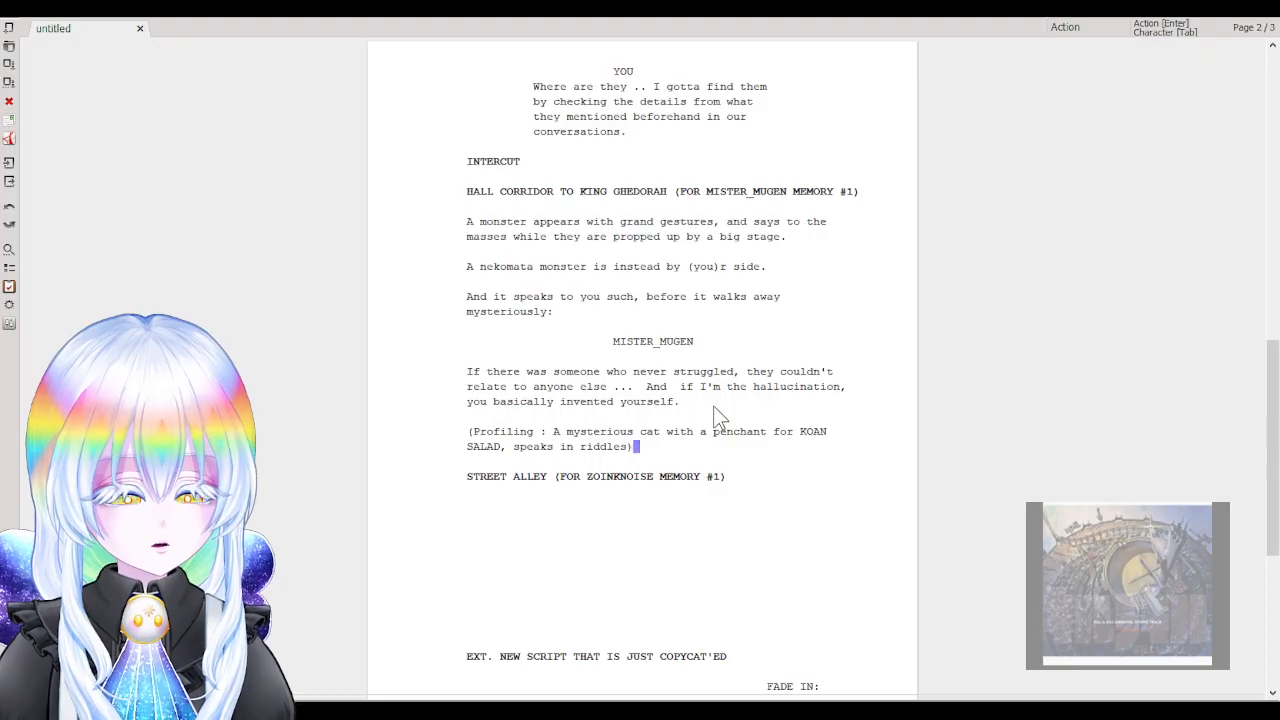
# Extend the profiling note with "but seems to look over and after YOU" after "speaks in riddles", inside the closing parenthesis.
pyautogui.click(670, 506)
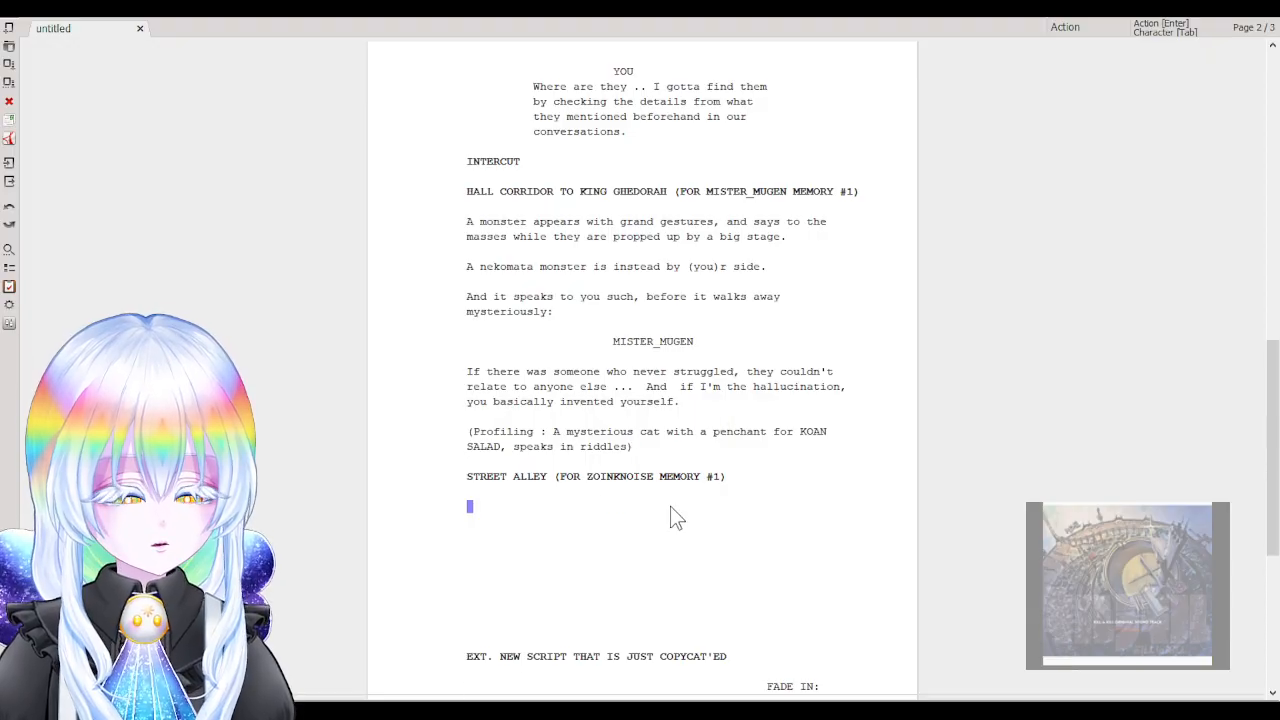
pyautogui.click(630, 448)
pyautogui.write('but seems to ')
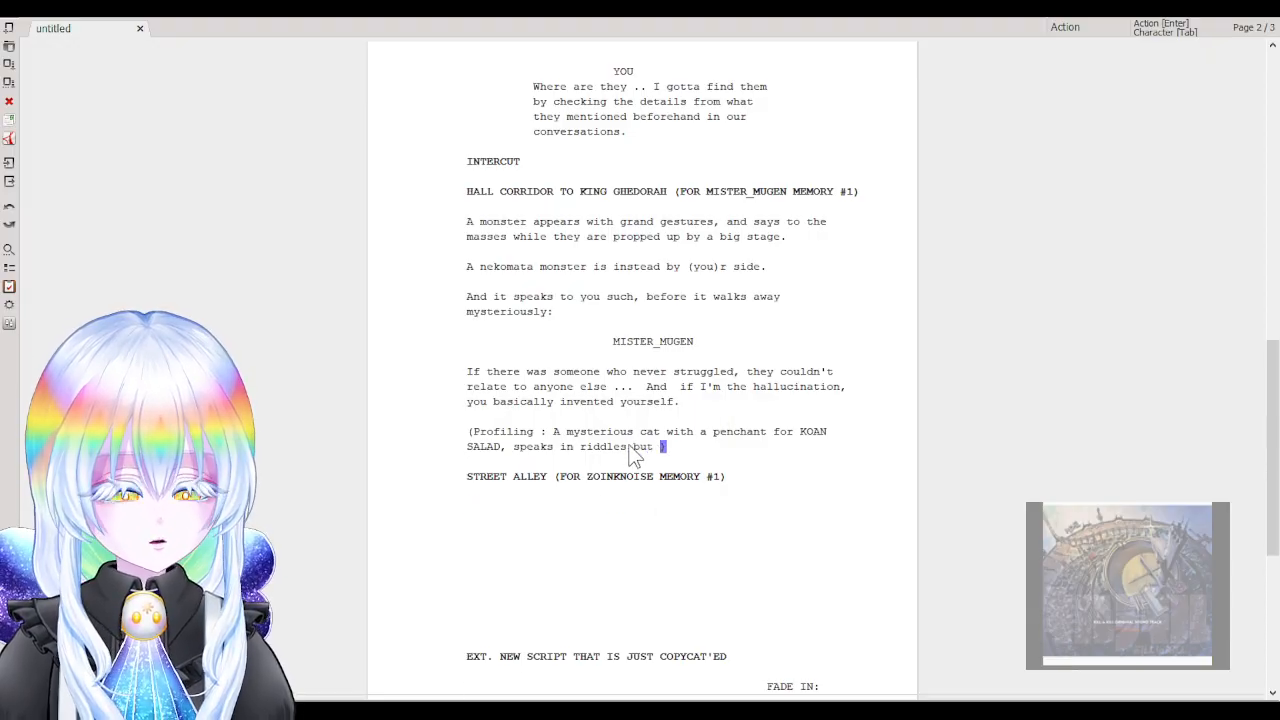
pyautogui.write('look over ')
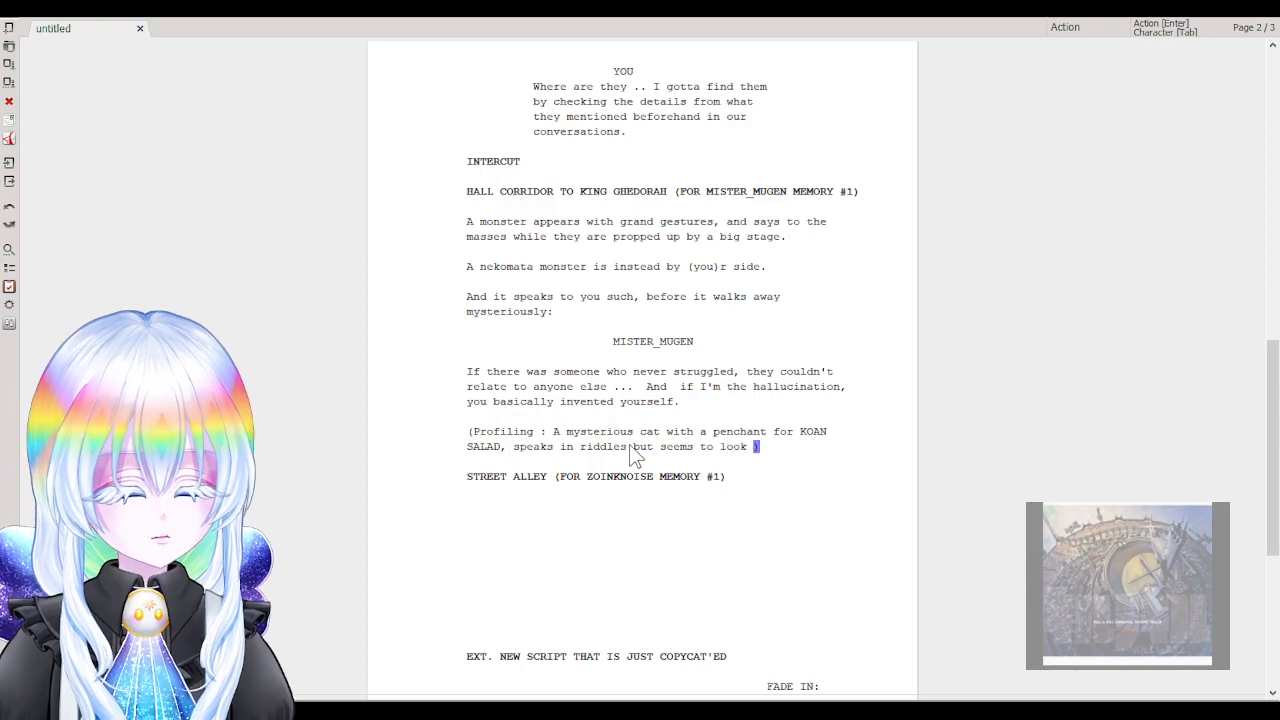
pyautogui.write('and after ')
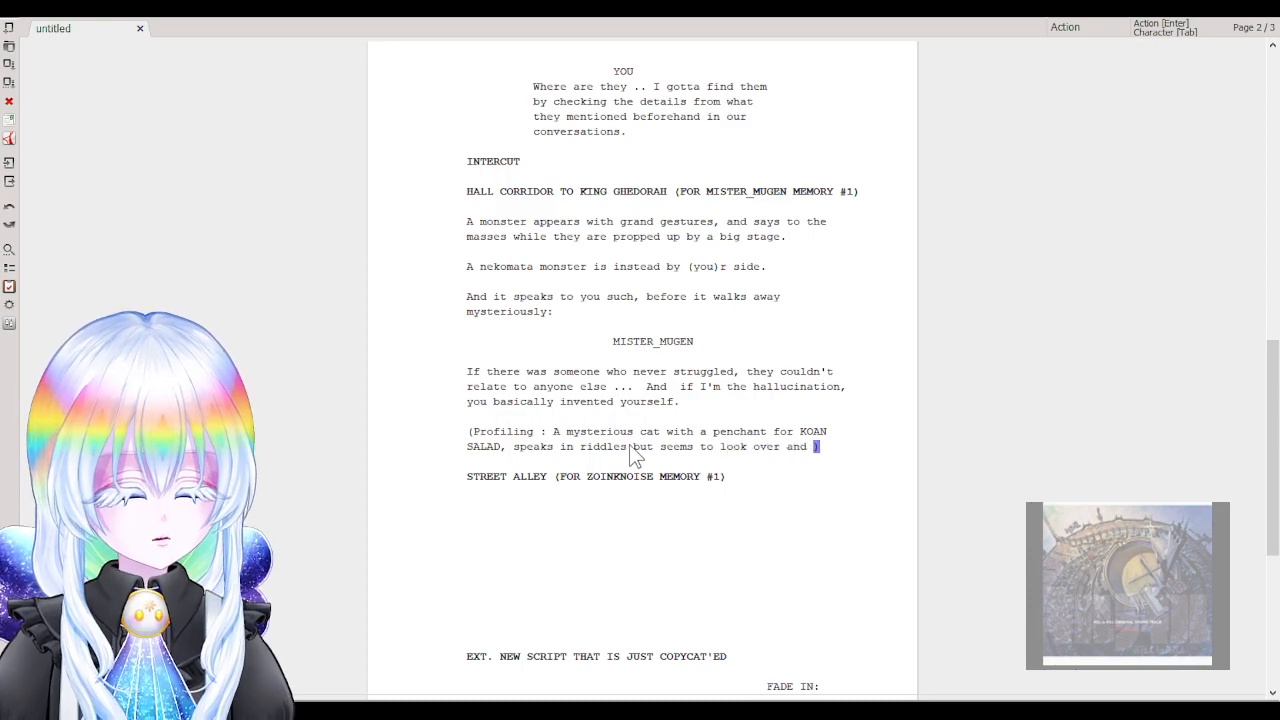
pyautogui.write('YOU')
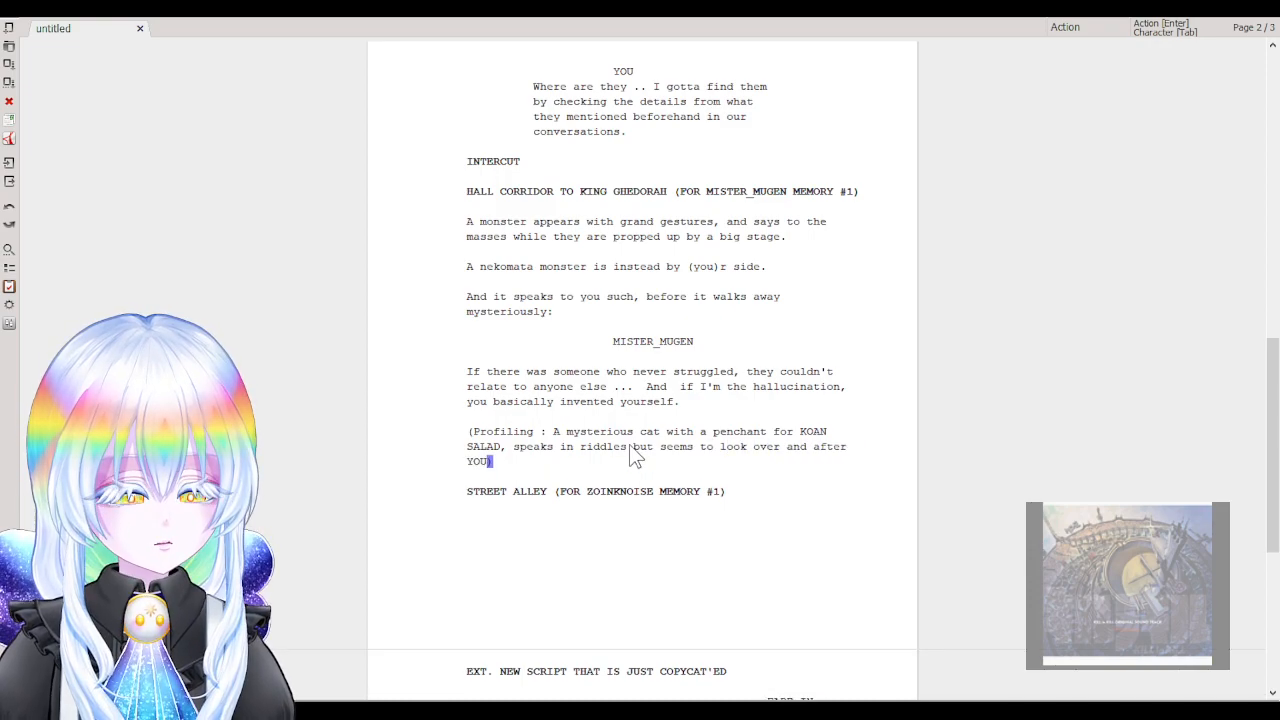
pyautogui.press('Down')
pyautogui.press('End')
pyautogui.press('Return')
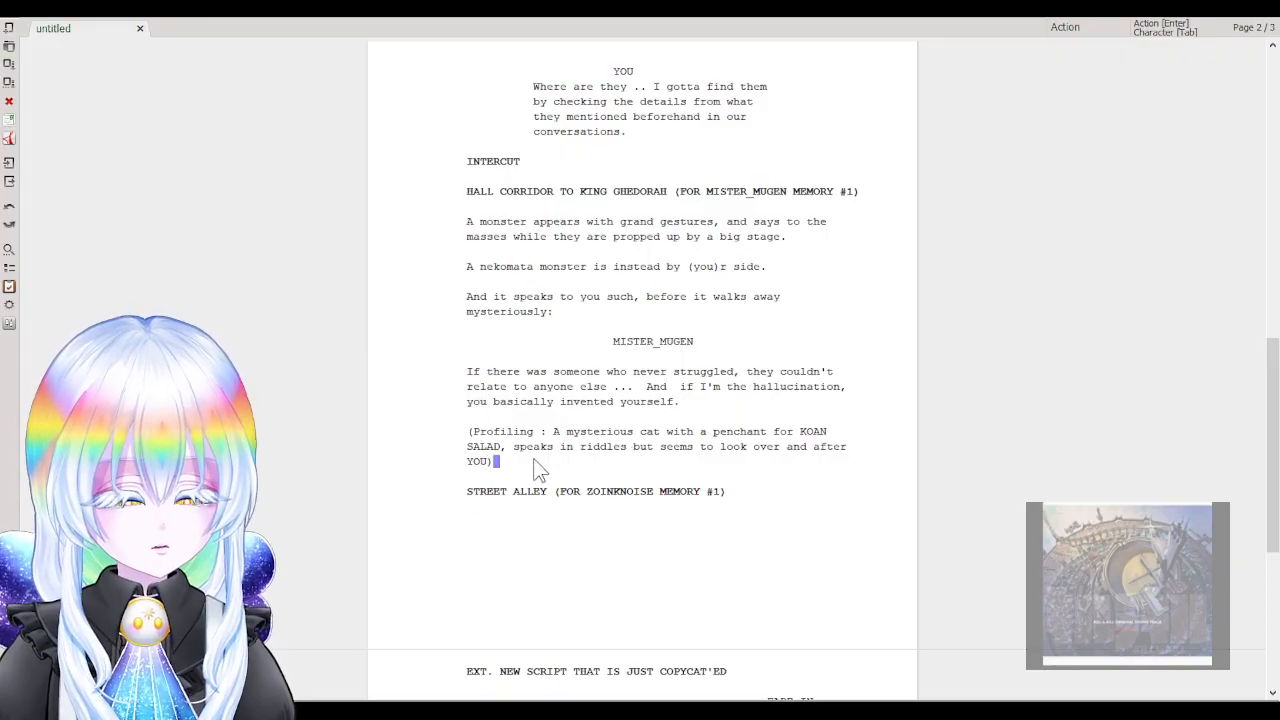
# Convert the "If there was someone who never struggled" paragraph to dialogue directly beneath the MISTER_MUGEN cue, with no empty line between them.
pyautogui.moveTo(531, 466); pyautogui.dragTo(466, 440)
pyautogui.click(467, 432)
pyautogui.click(486, 372)
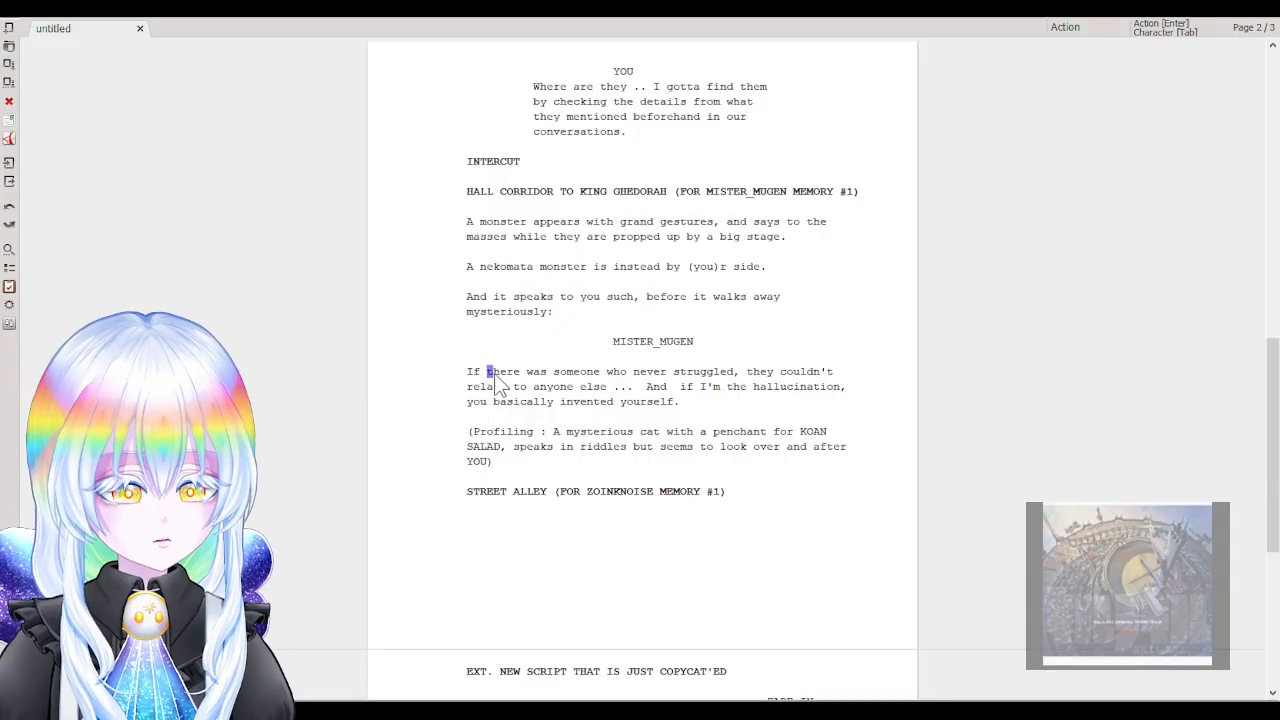
pyautogui.click(468, 371)
pyautogui.press('Tab')
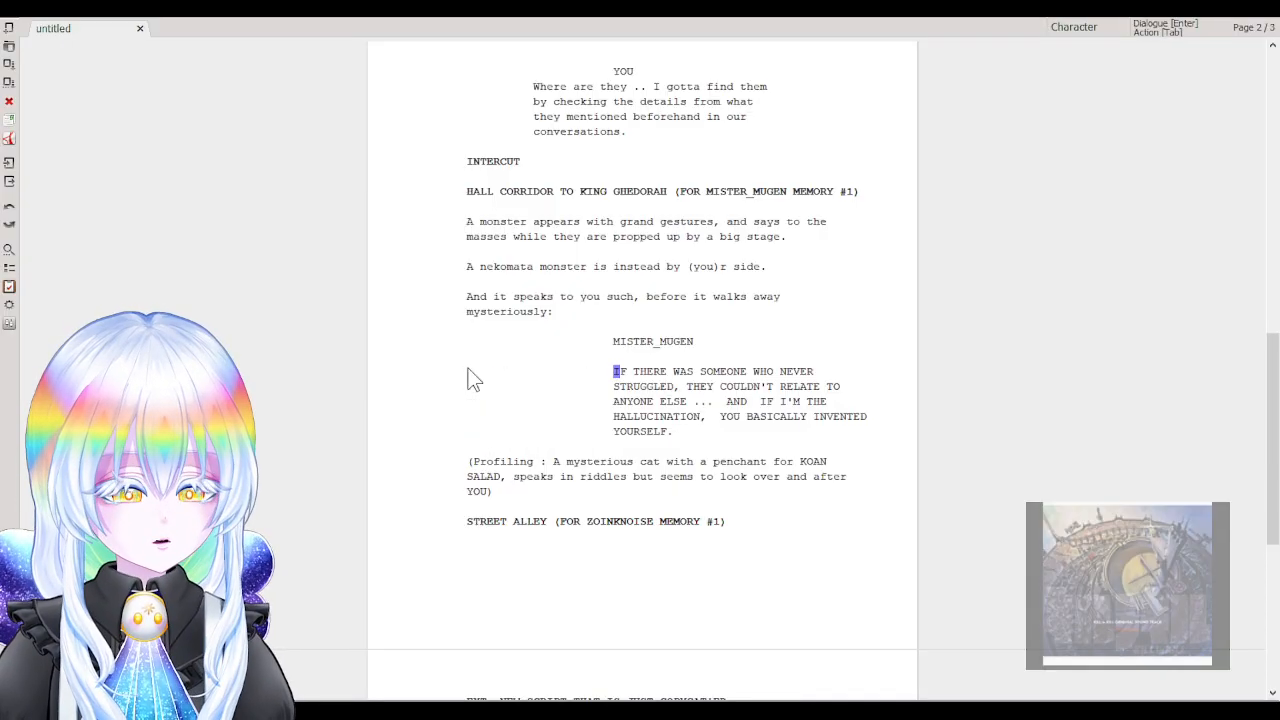
pyautogui.press('Tab')
pyautogui.press('Tab')
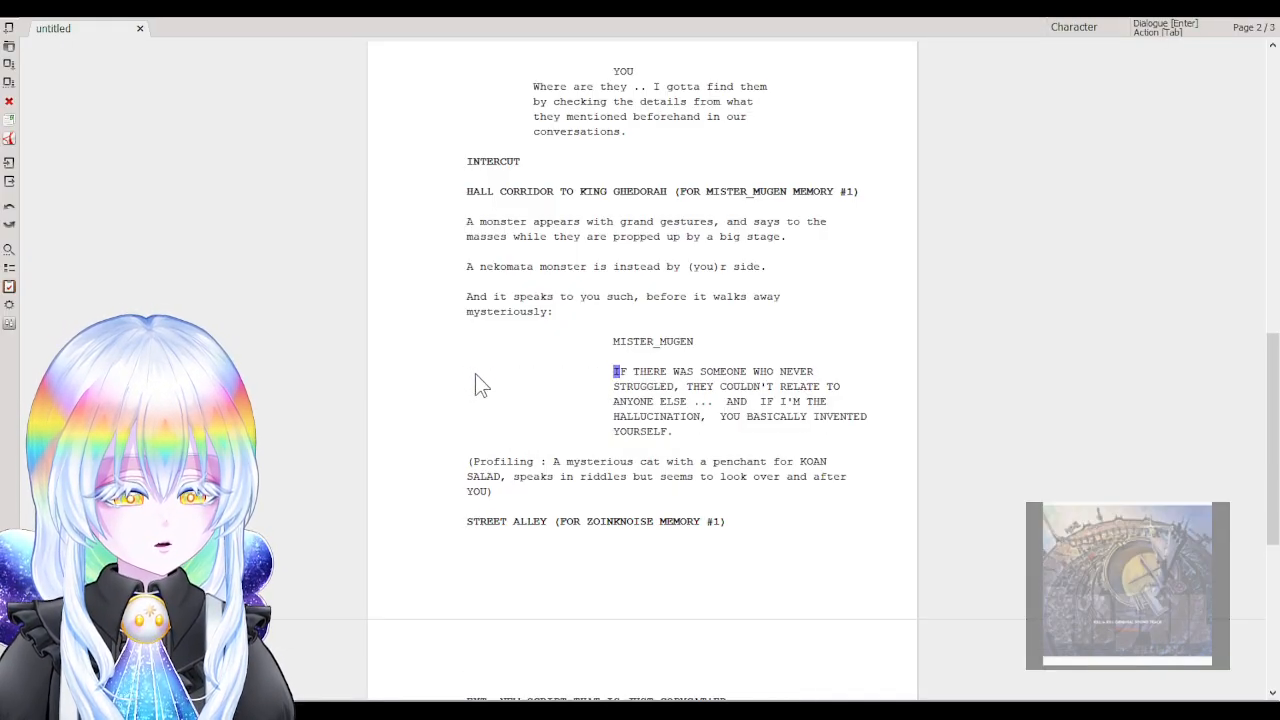
pyautogui.hotkey('alt', 'd')
pyautogui.click(558, 370)
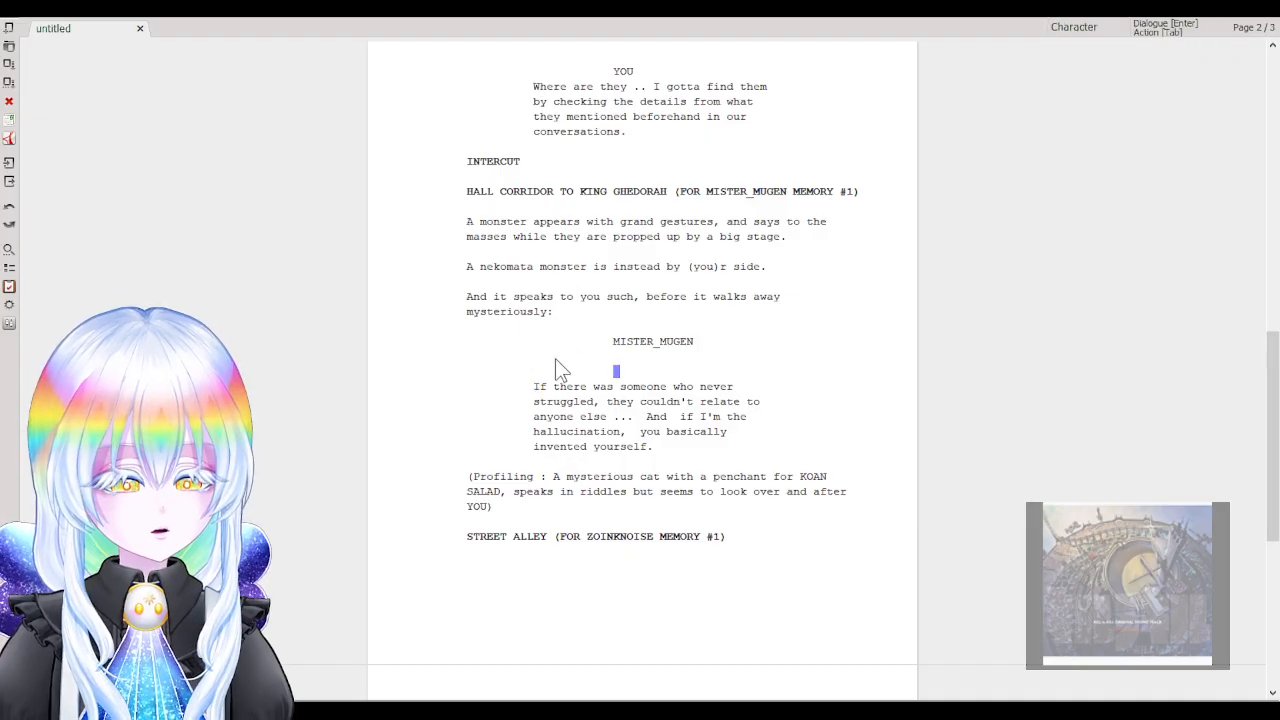
pyautogui.press('BackSpace')
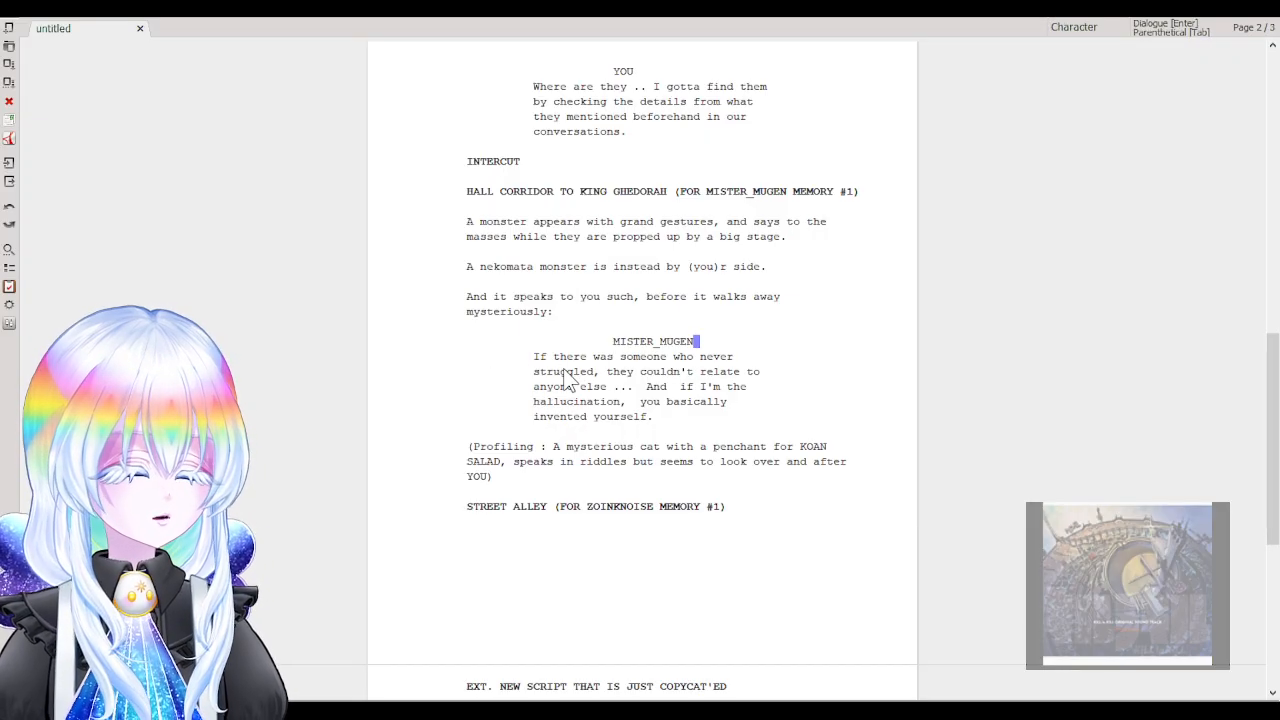
# Replace "Profiling :" with "PROFILE:" and split the description of the mysterious cat onto its own action line below.
pyautogui.click(515, 446)
pyautogui.moveTo(546, 450); pyautogui.dragTo(475, 452)
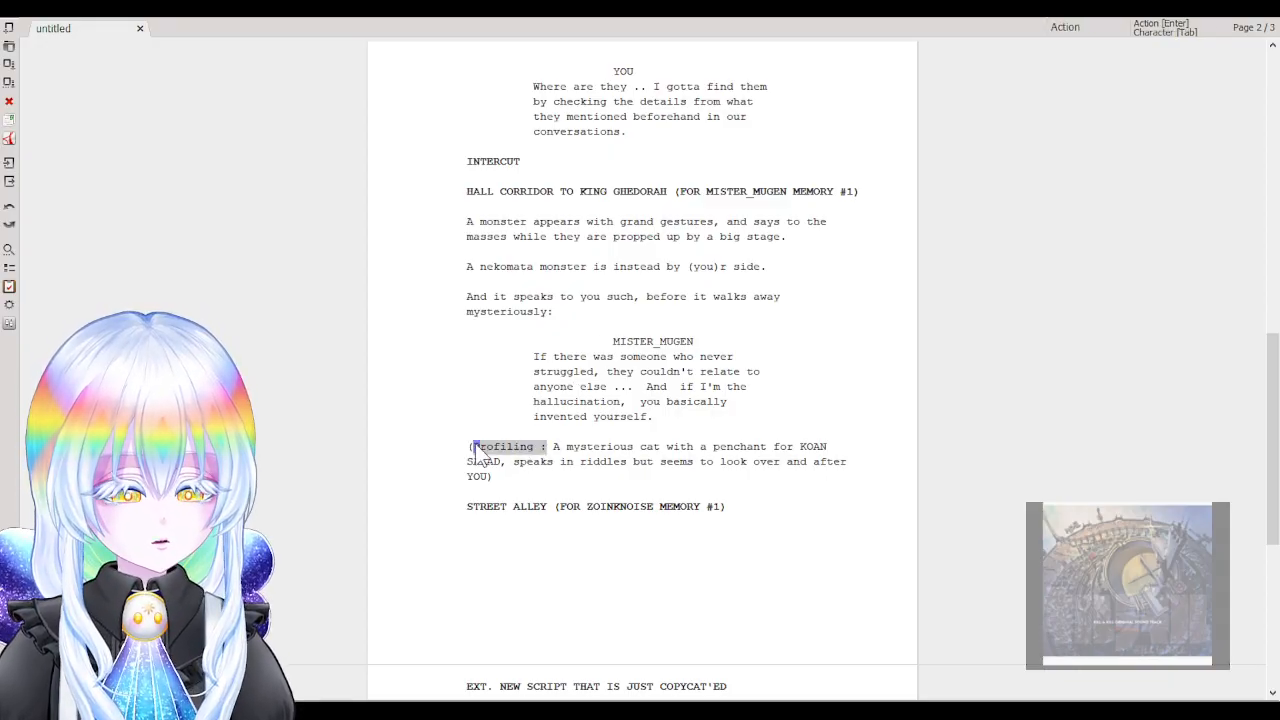
pyautogui.write('PROFILE:')
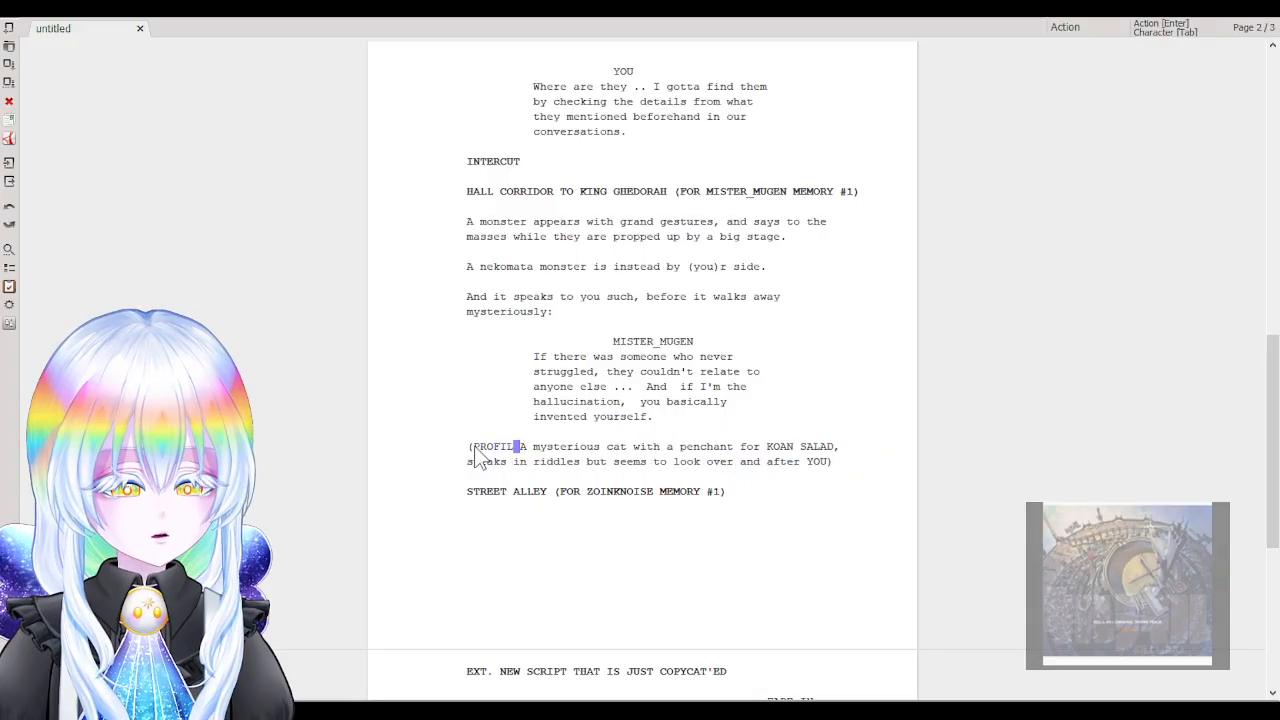
pyautogui.press('Return')
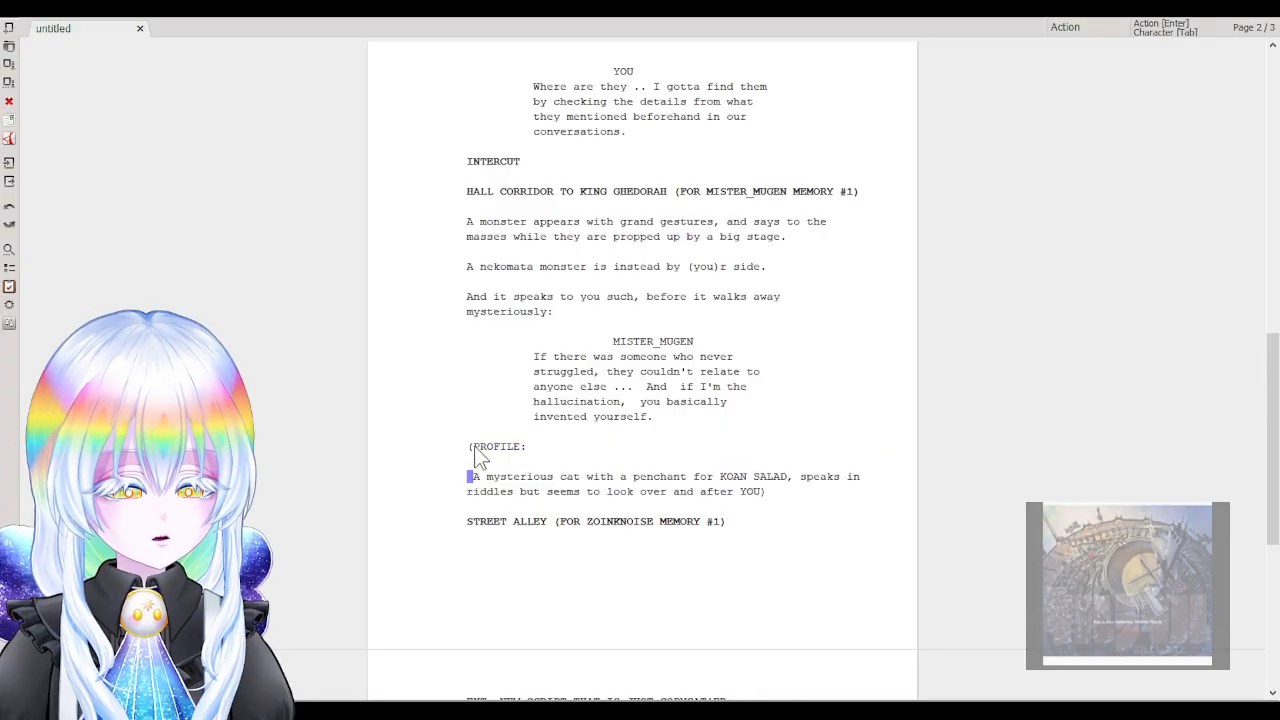
pyautogui.press('BackSpace')
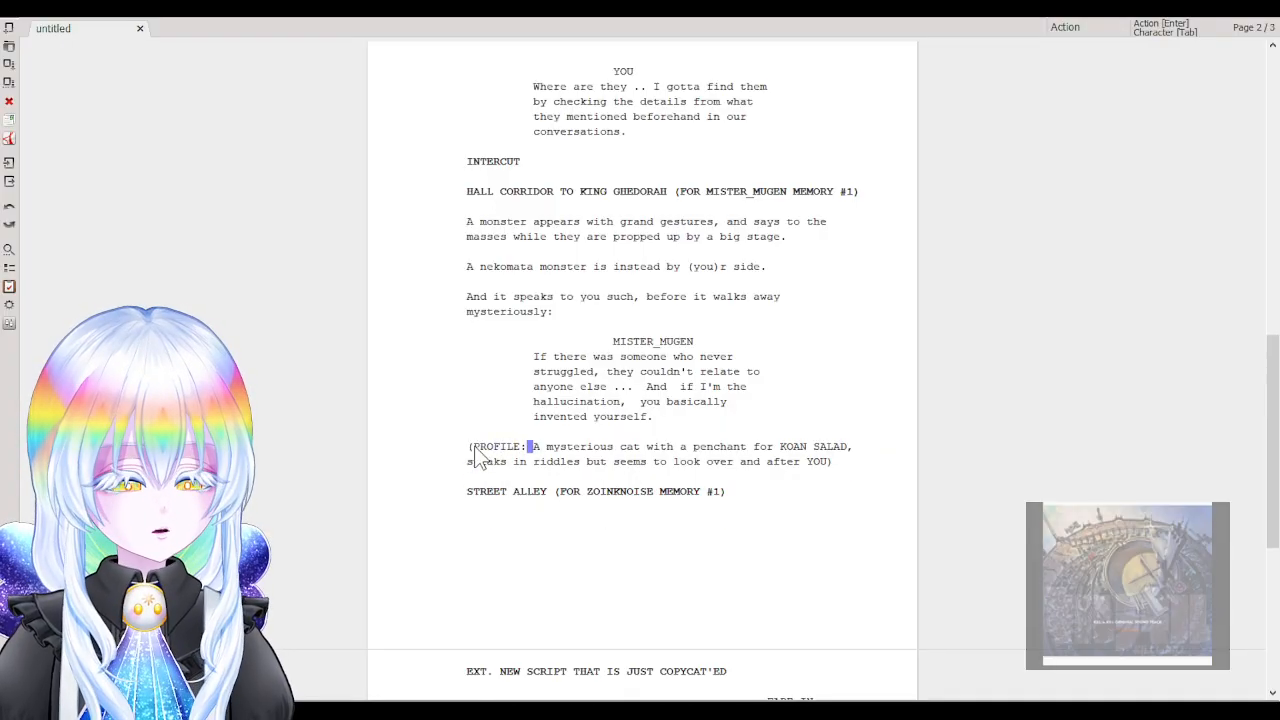
pyautogui.press('Return')
pyautogui.press('BackSpace')
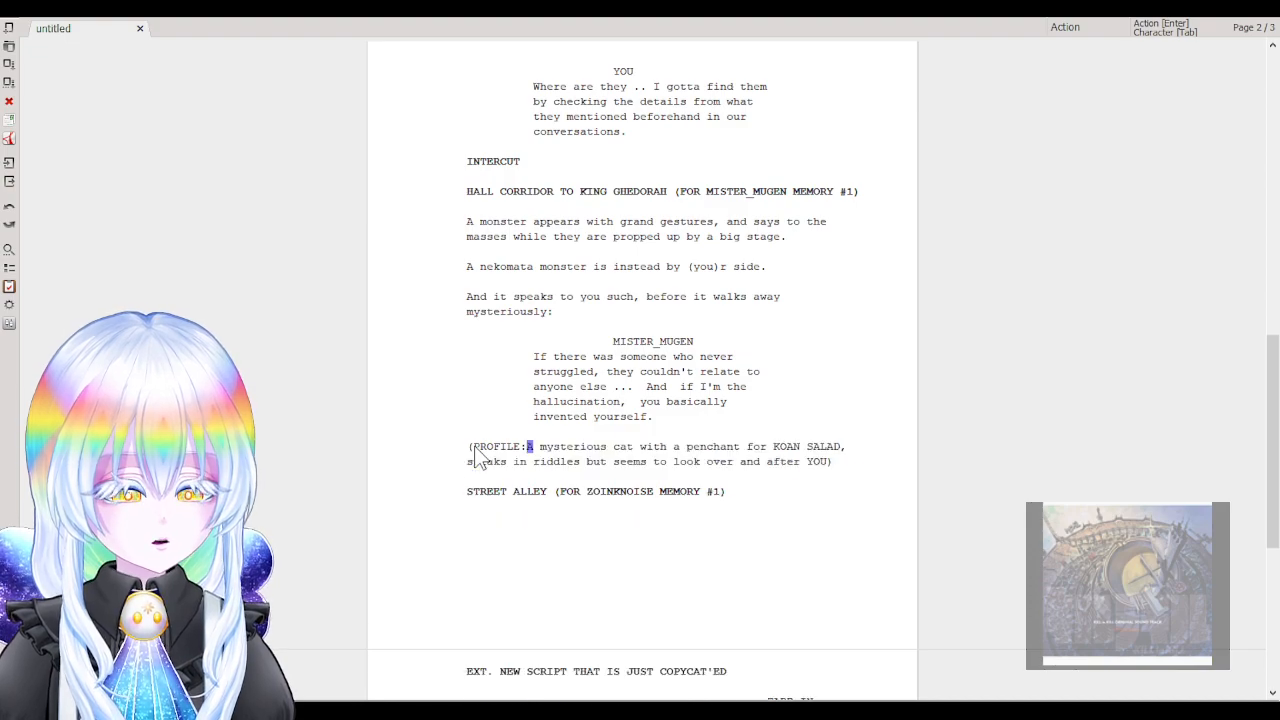
pyautogui.press('Return')
pyautogui.press('Up')
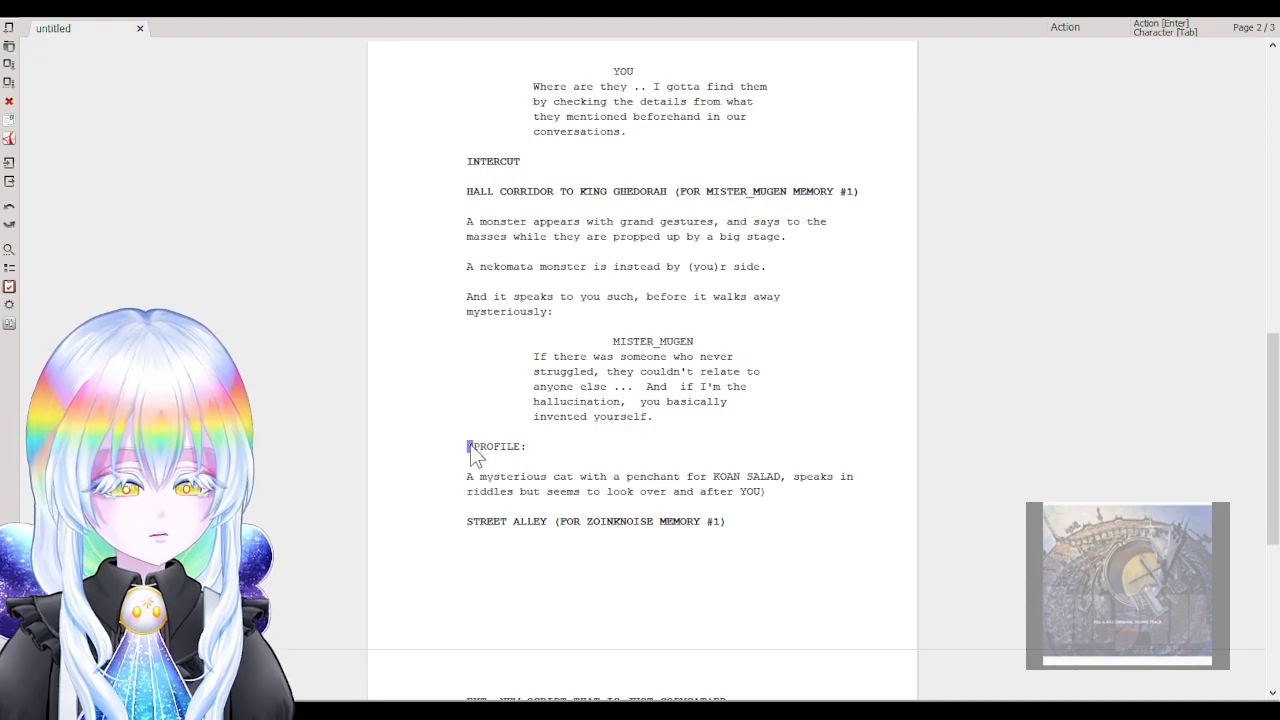
# Delete the opening parenthesis before "PROFILE:" and leave it as an action line directly below the MISTER_MUGEN dialogue.
pyautogui.press('Tab')
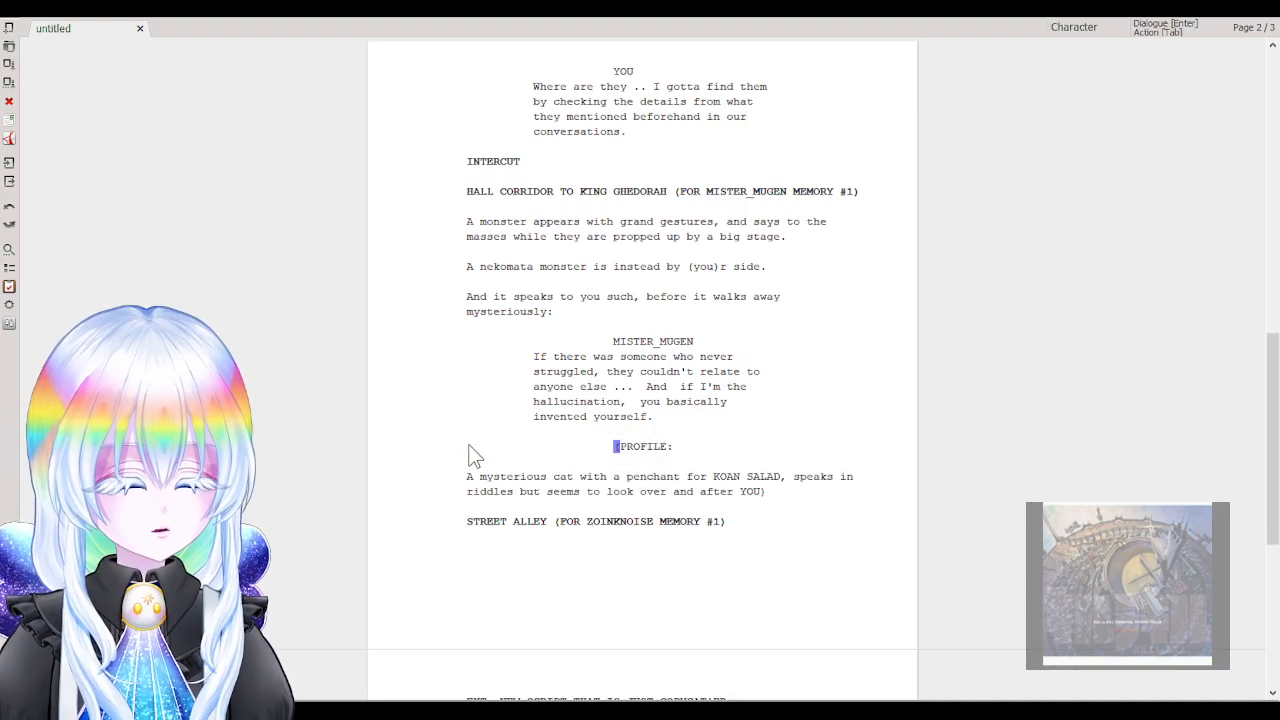
pyautogui.press('BackSpace')
pyautogui.press('Return')
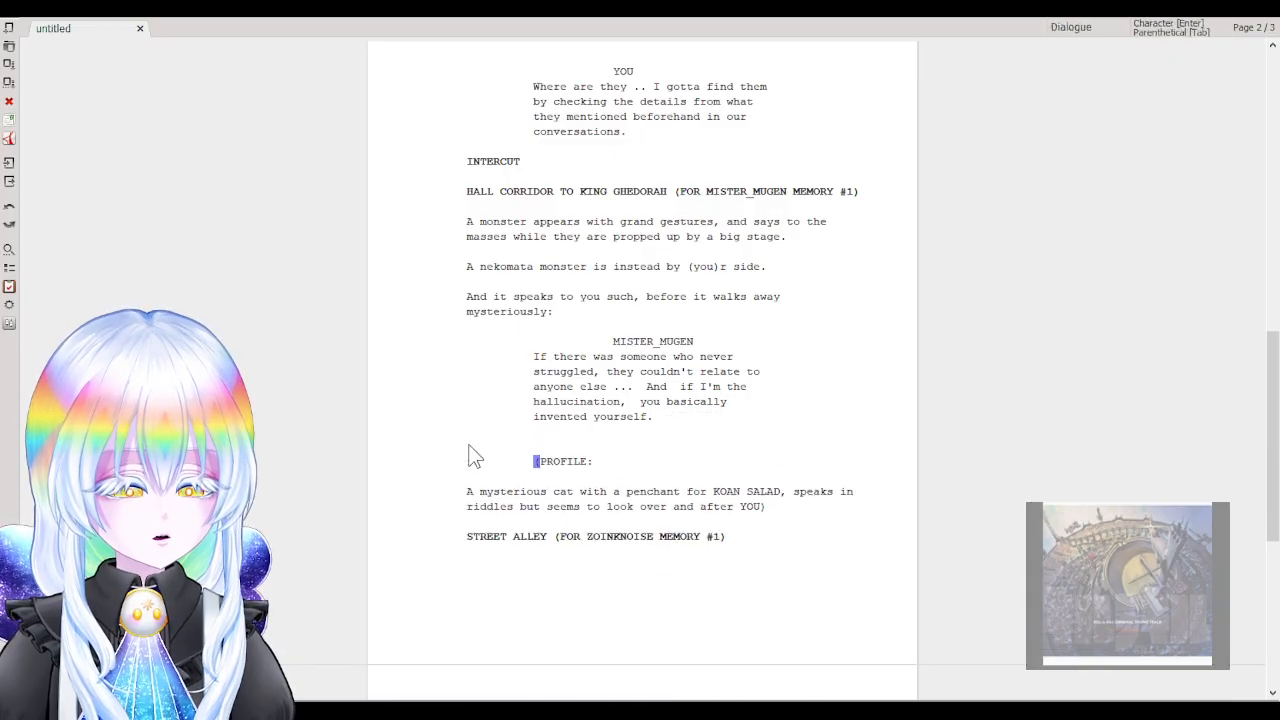
pyautogui.press('Tab')
pyautogui.press('Tab')
pyautogui.press('Tab')
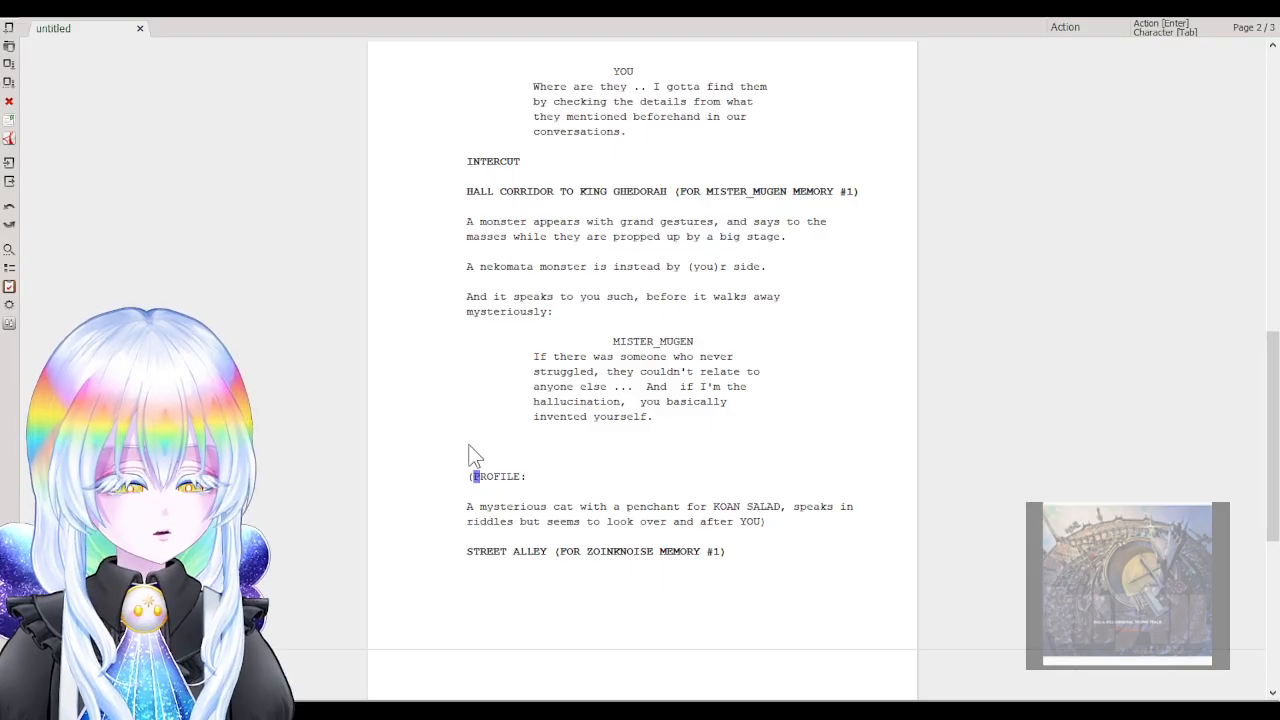
pyautogui.press('Delete')
pyautogui.click(469, 447)
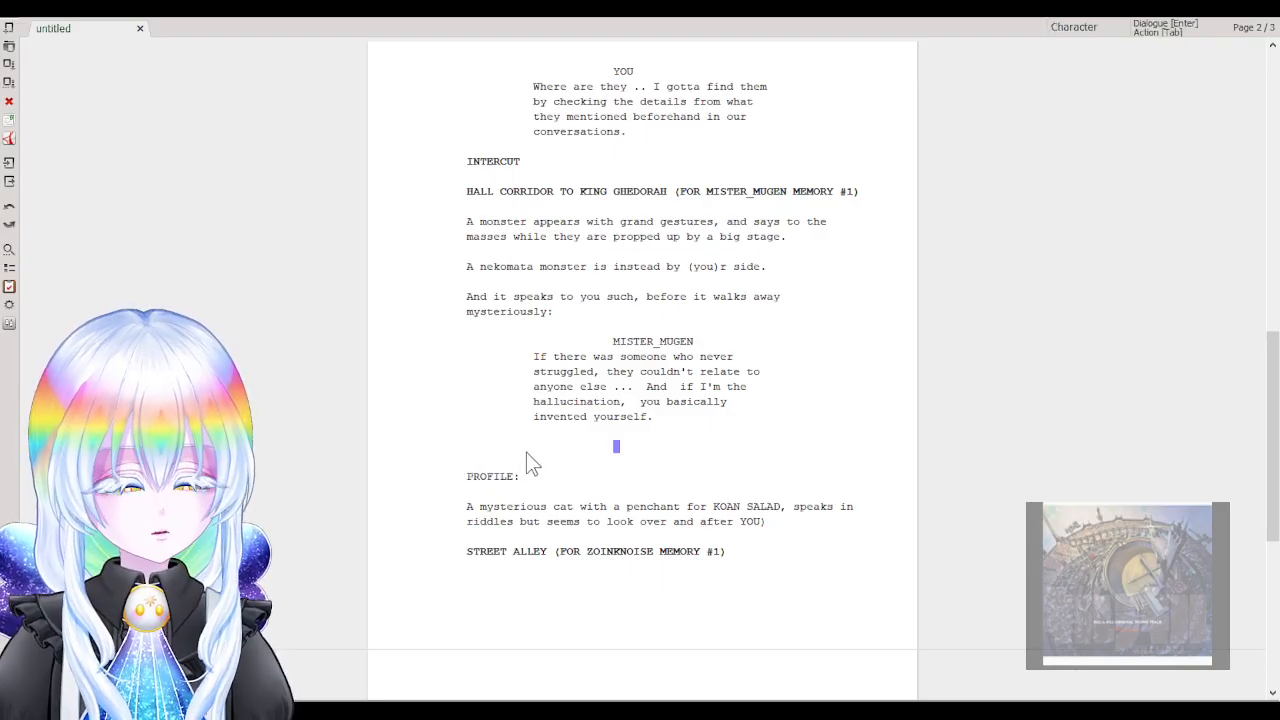
pyautogui.press('BackSpace')
pyautogui.click(526, 452)
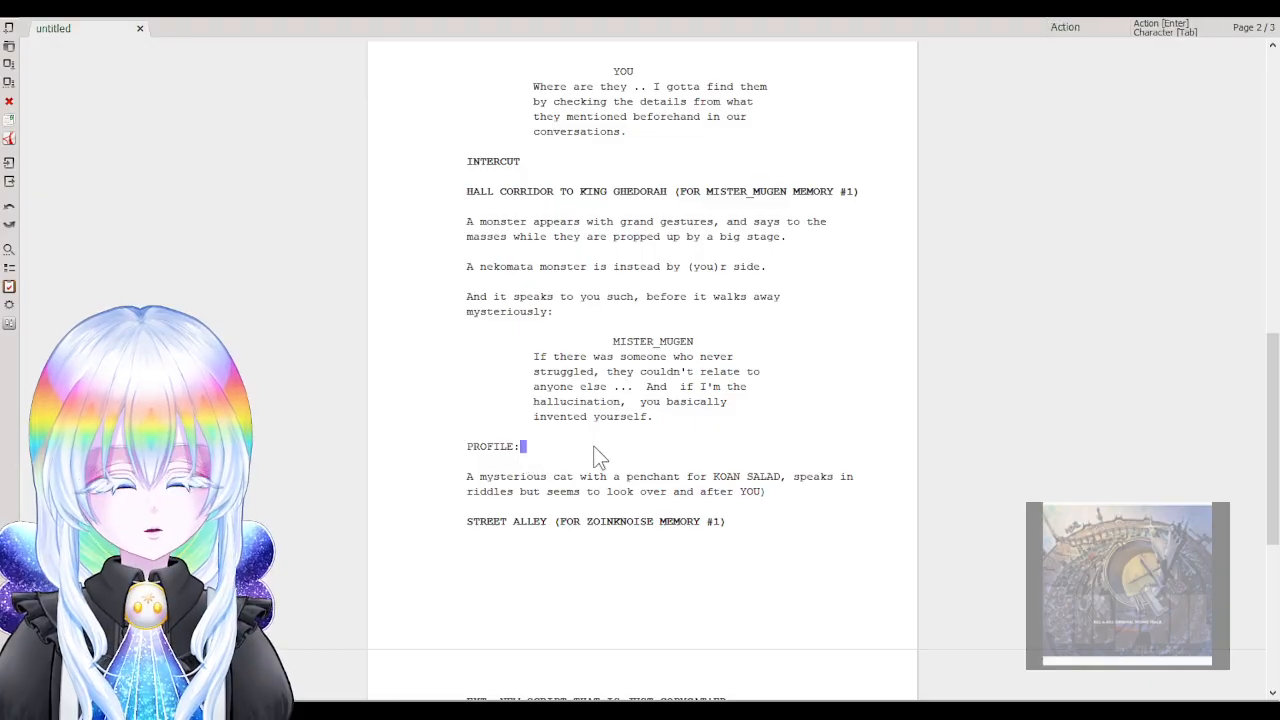
pyautogui.moveTo(522, 448); pyautogui.dragTo(442, 454)
pyautogui.click(806, 489)
pyautogui.press('Return')
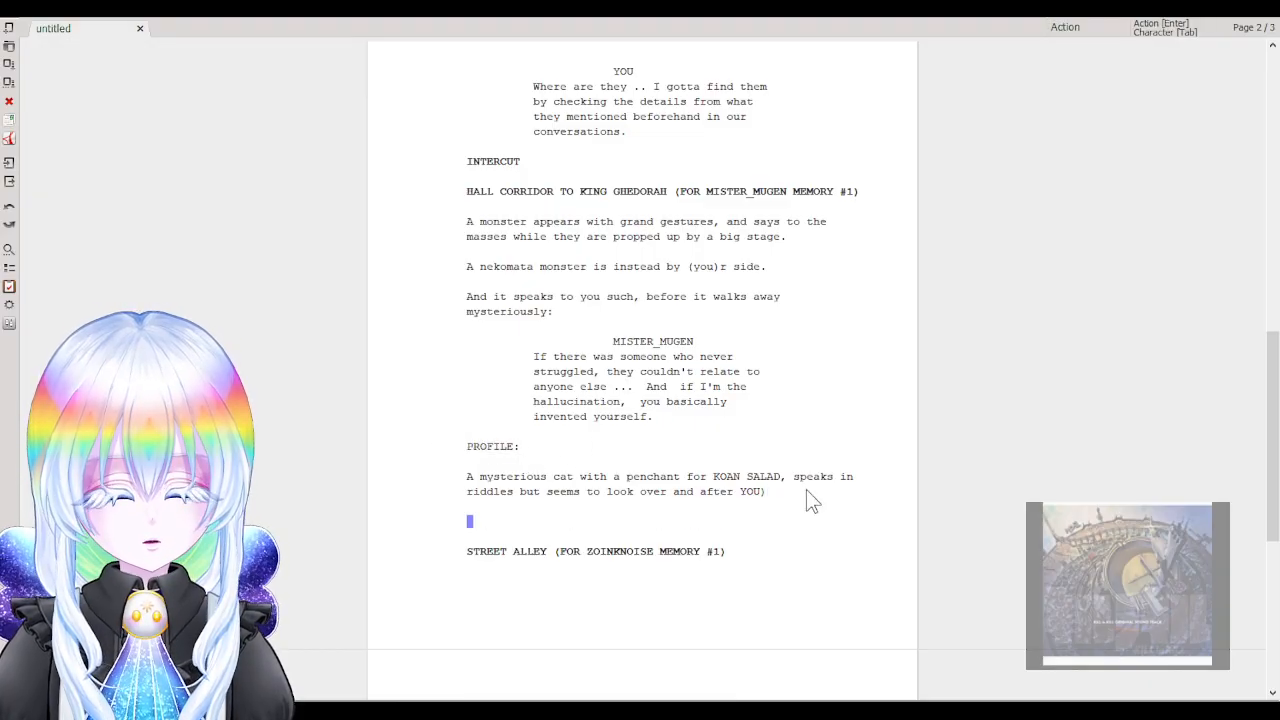
pyautogui.press('Tab')
pyautogui.press('Tab')
pyautogui.press('Tab')
pyautogui.press('Tab')
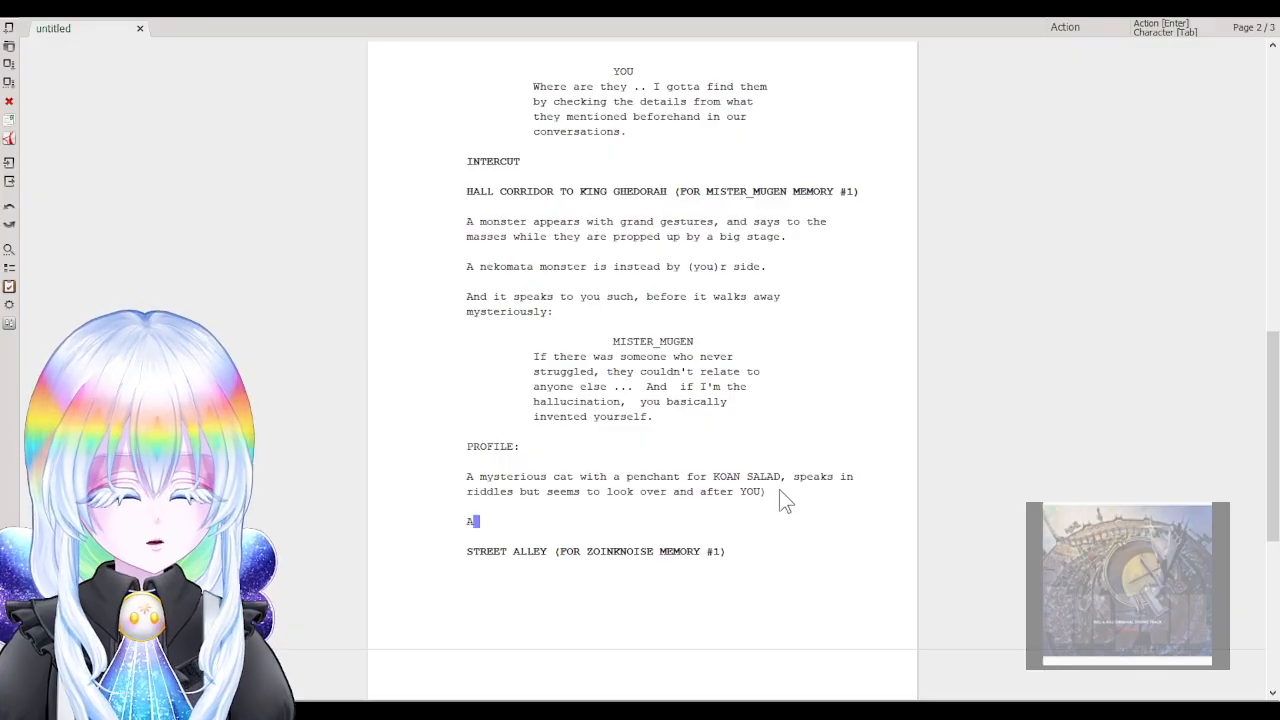
pyautogui.write('W')
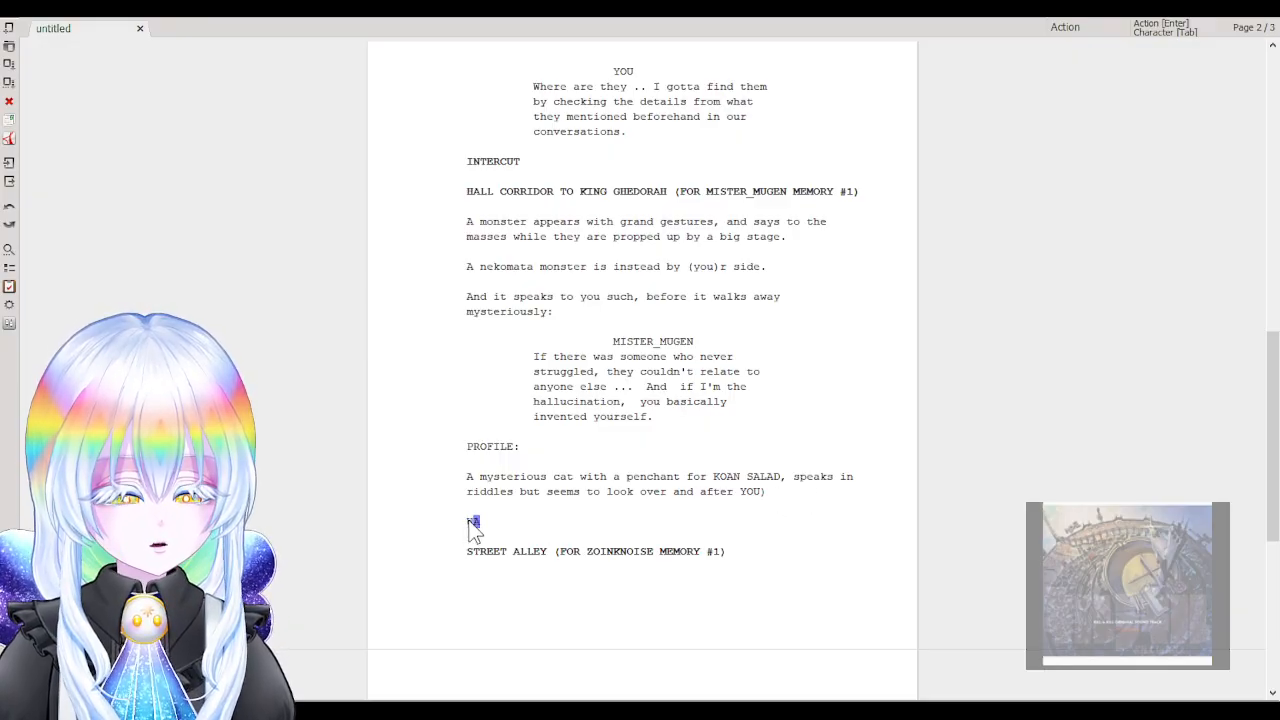
pyautogui.click(470, 522)
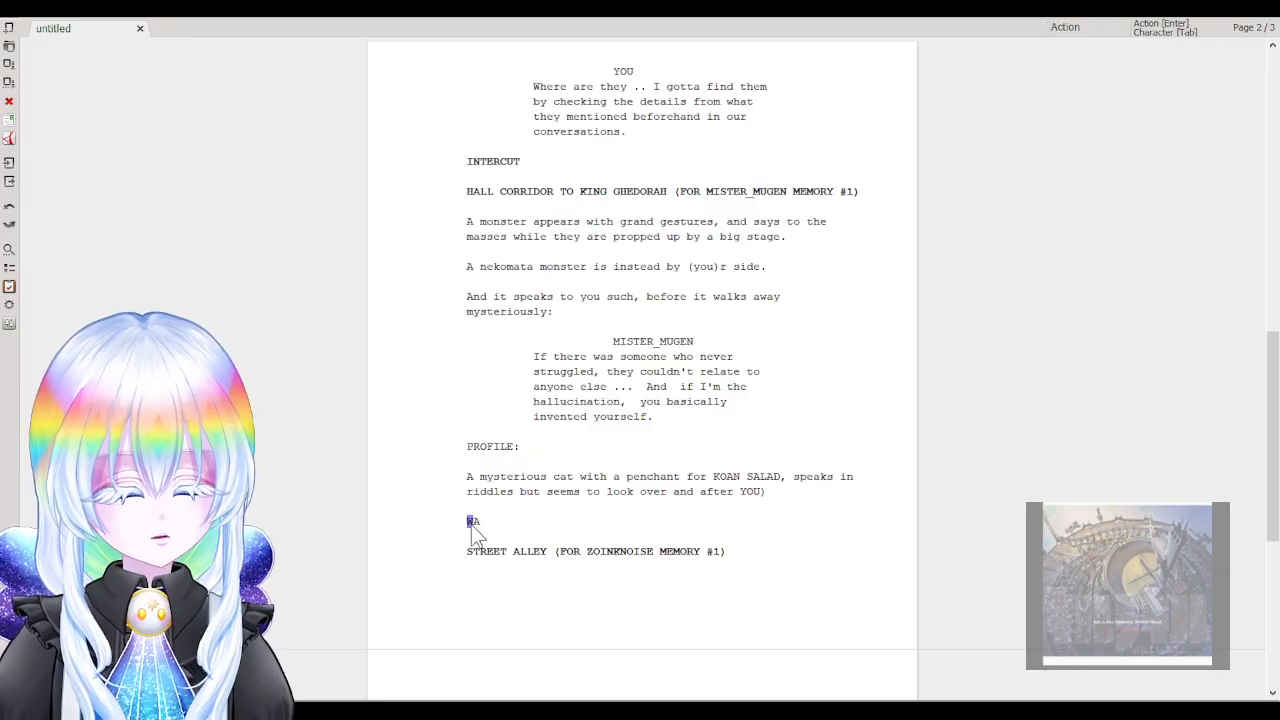
pyautogui.press('Return')
pyautogui.press('BackSpace')
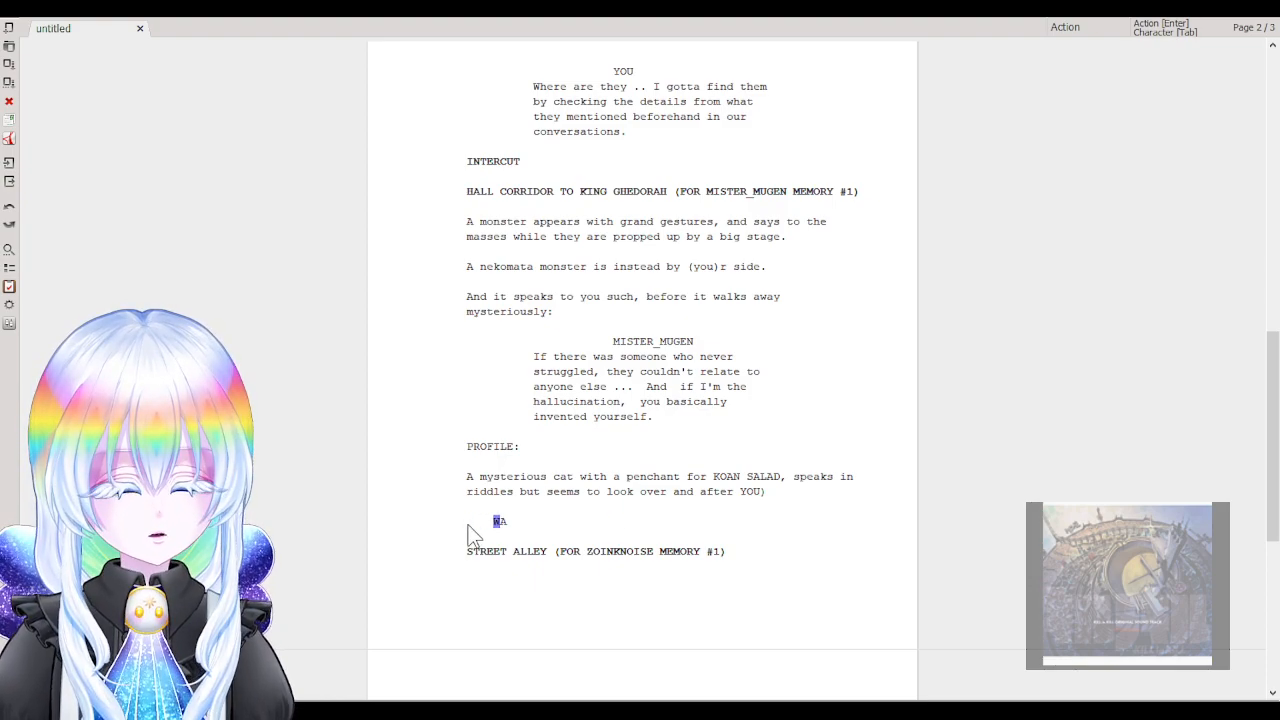
pyautogui.press('BackSpace')
pyautogui.press('BackSpace')
pyautogui.press('BackSpace')
pyautogui.click(471, 523)
pyautogui.press('BackSpace')
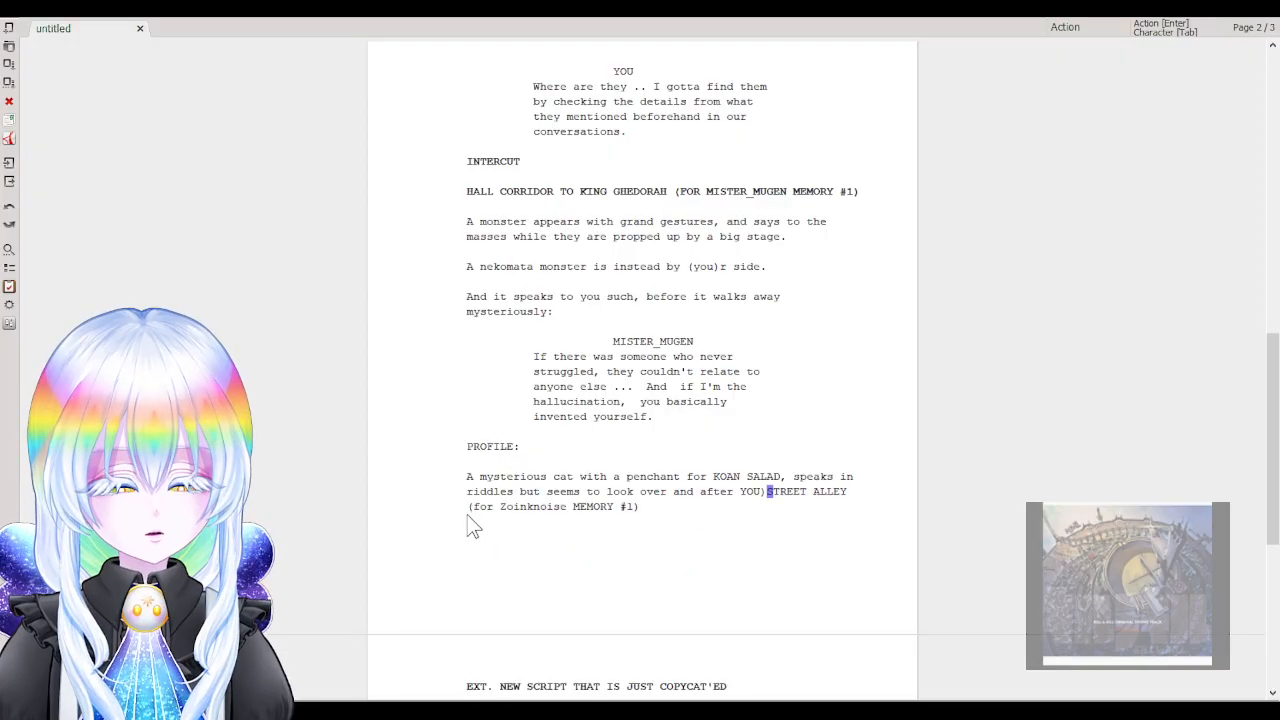
pyautogui.press('Return')
pyautogui.hotkey('shift', 'Tab')
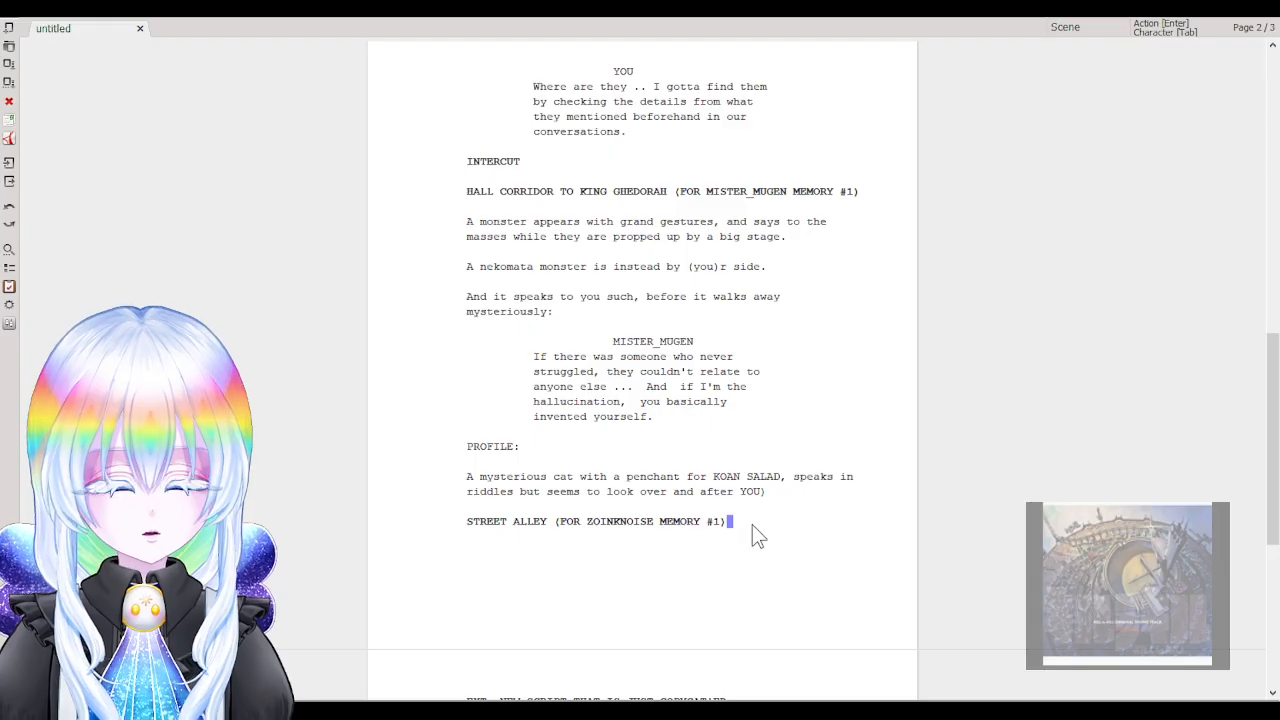
# Add empty action lines below the STREET ALLEY heading and between the cat's profile description and that heading.
pyautogui.press('Return')
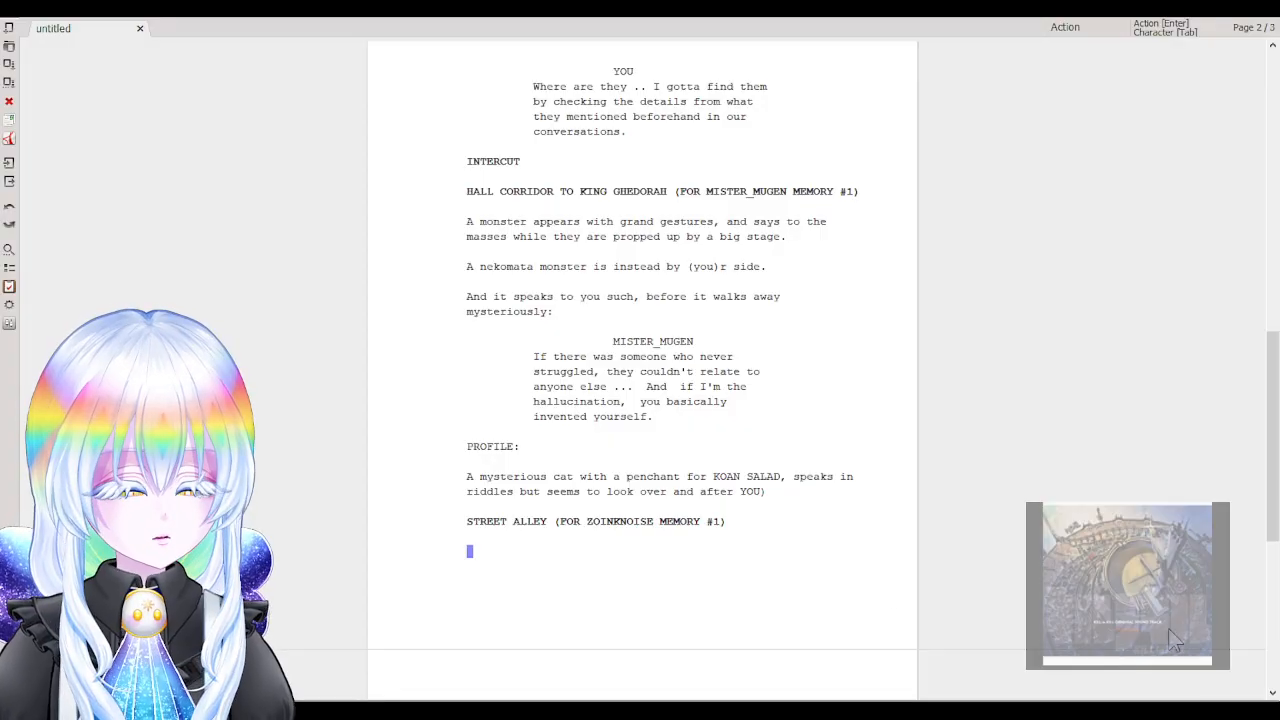
pyautogui.click(807, 492)
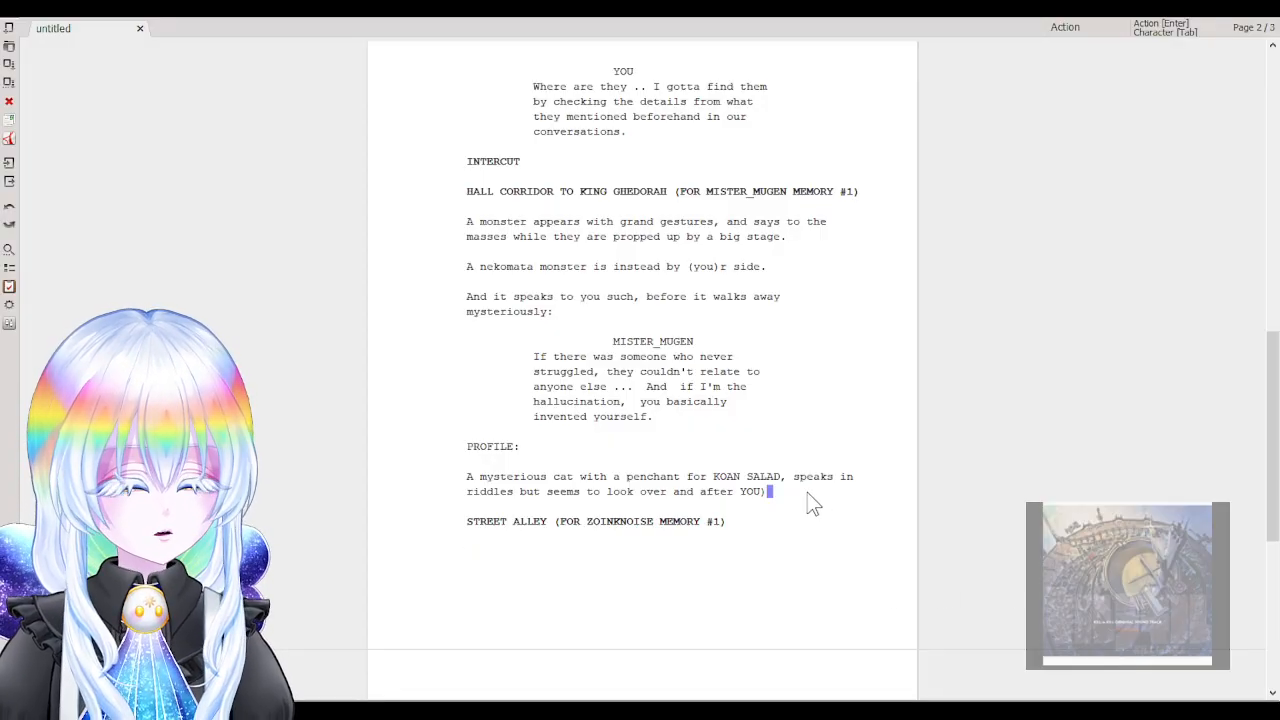
pyautogui.press('Return')
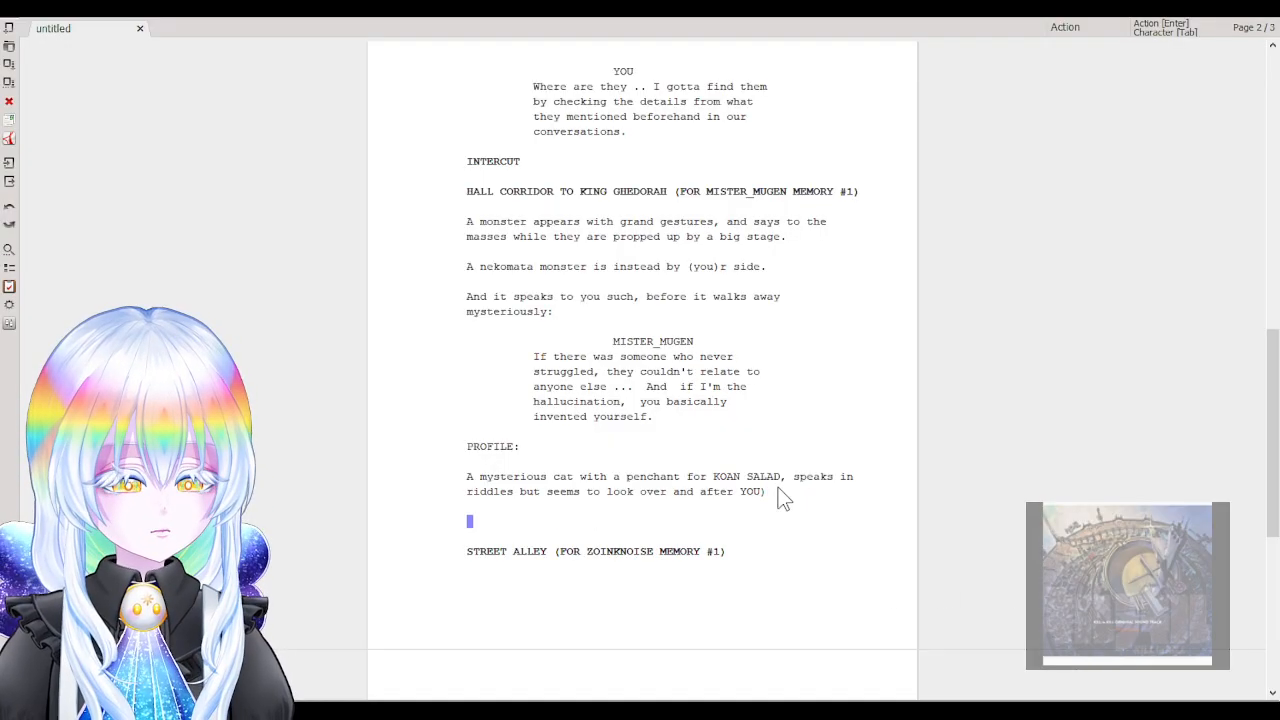
# Start the action line below the STREET ALLEY heading with "YOU are walking in the".
pyautogui.click(680, 585)
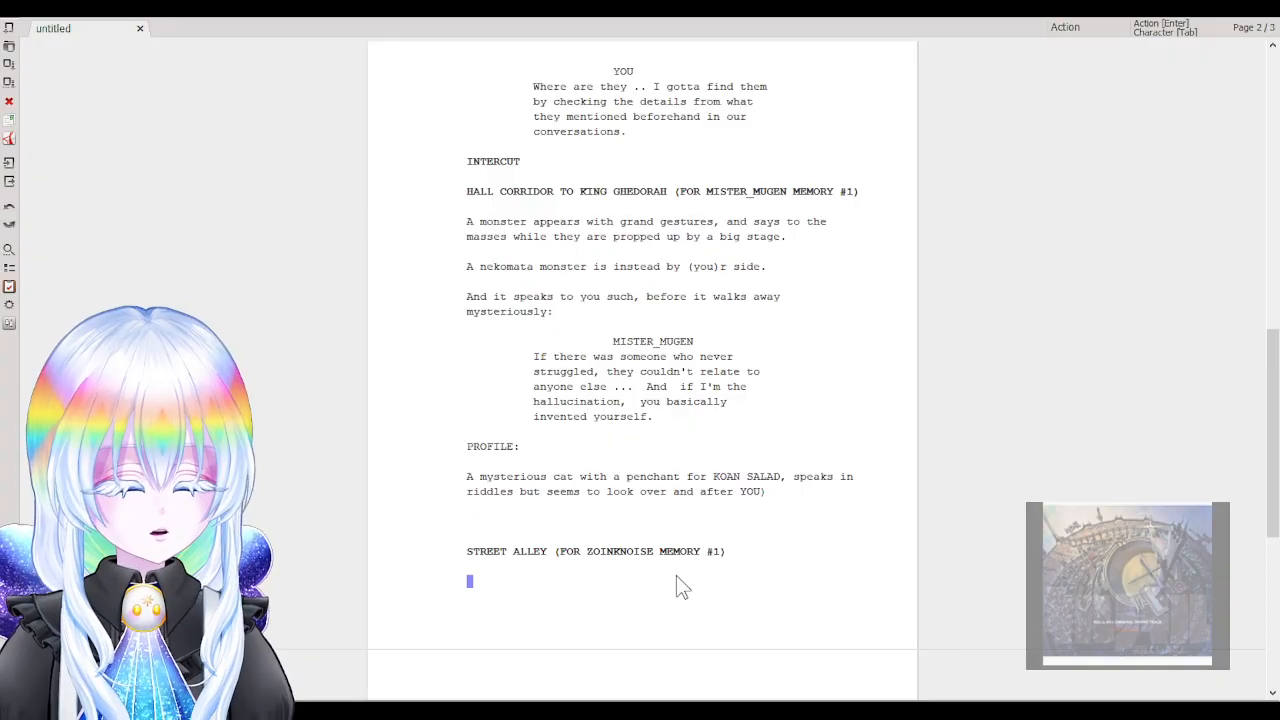
pyautogui.write('You')
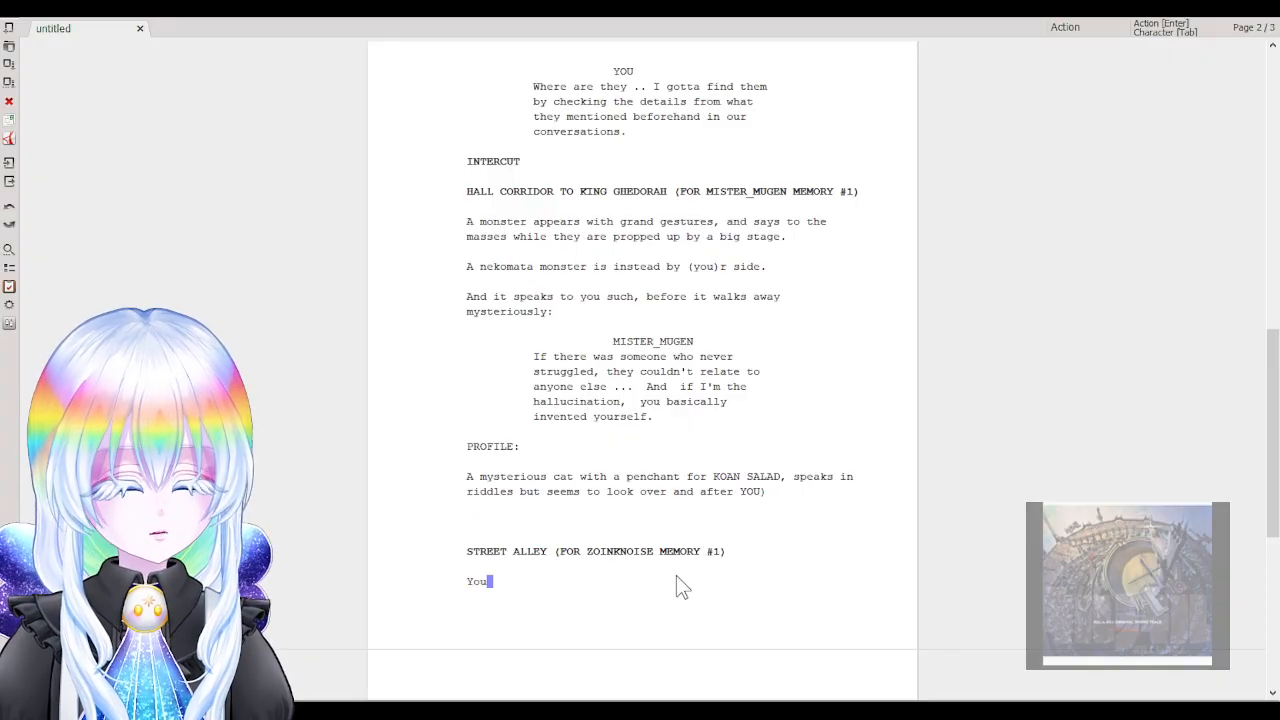
pyautogui.press('BackSpace')
pyautogui.press('BackSpace')
pyautogui.write('OU are wa')
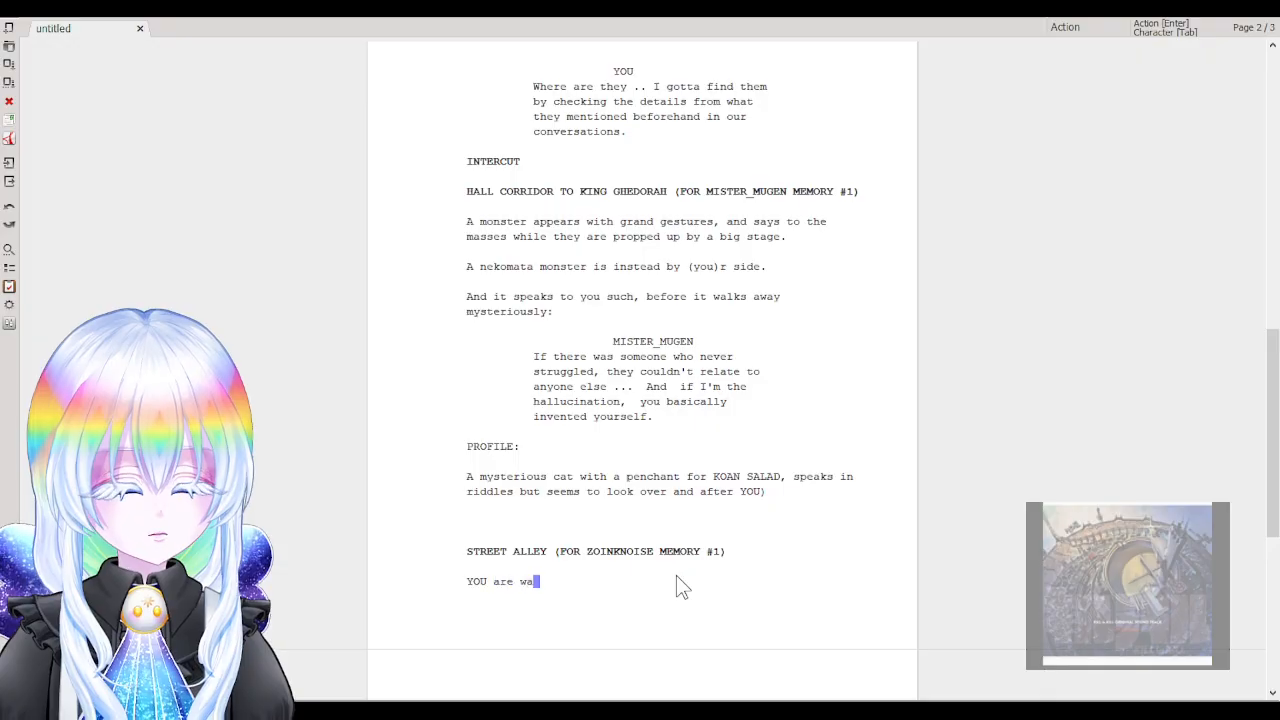
pyautogui.write('lking in the')
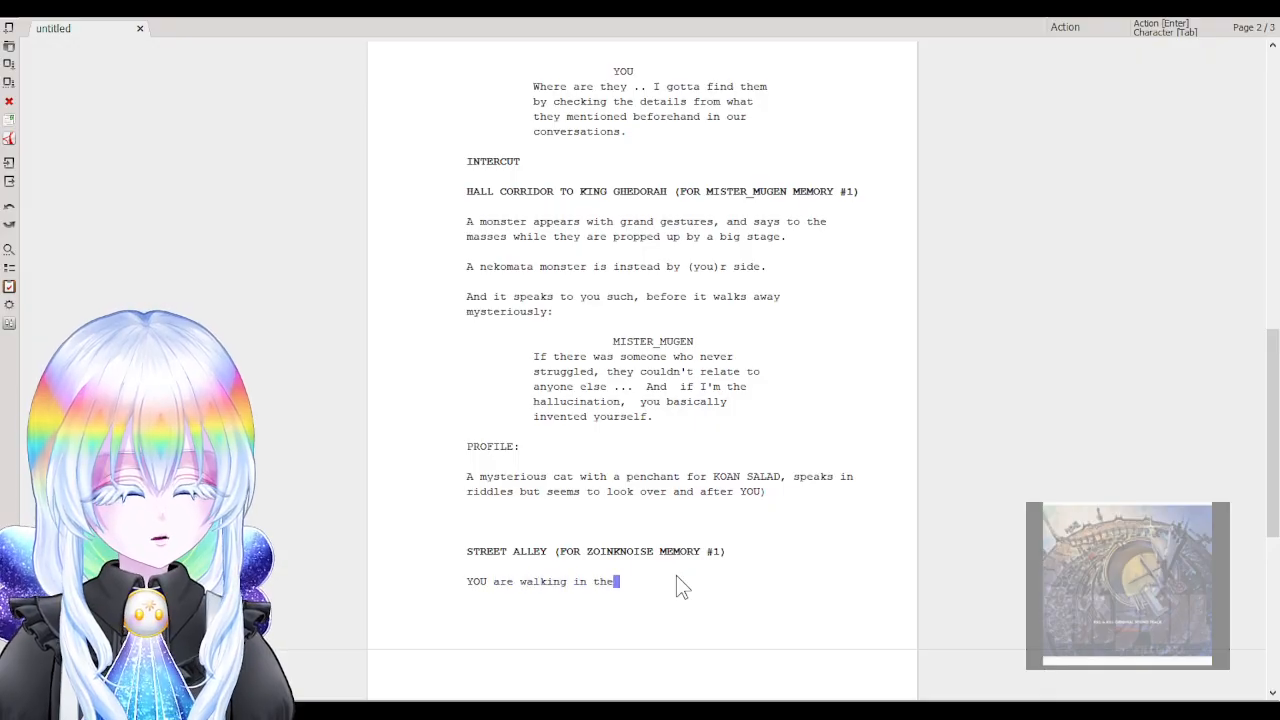
# Replace the final "the" and continue the sentence with "a desert street in the light afternoon, when the sunset is".
pyautogui.press('BackSpace')
pyautogui.press('BackSpace')
pyautogui.press('BackSpace')
pyautogui.press('BackSpace')
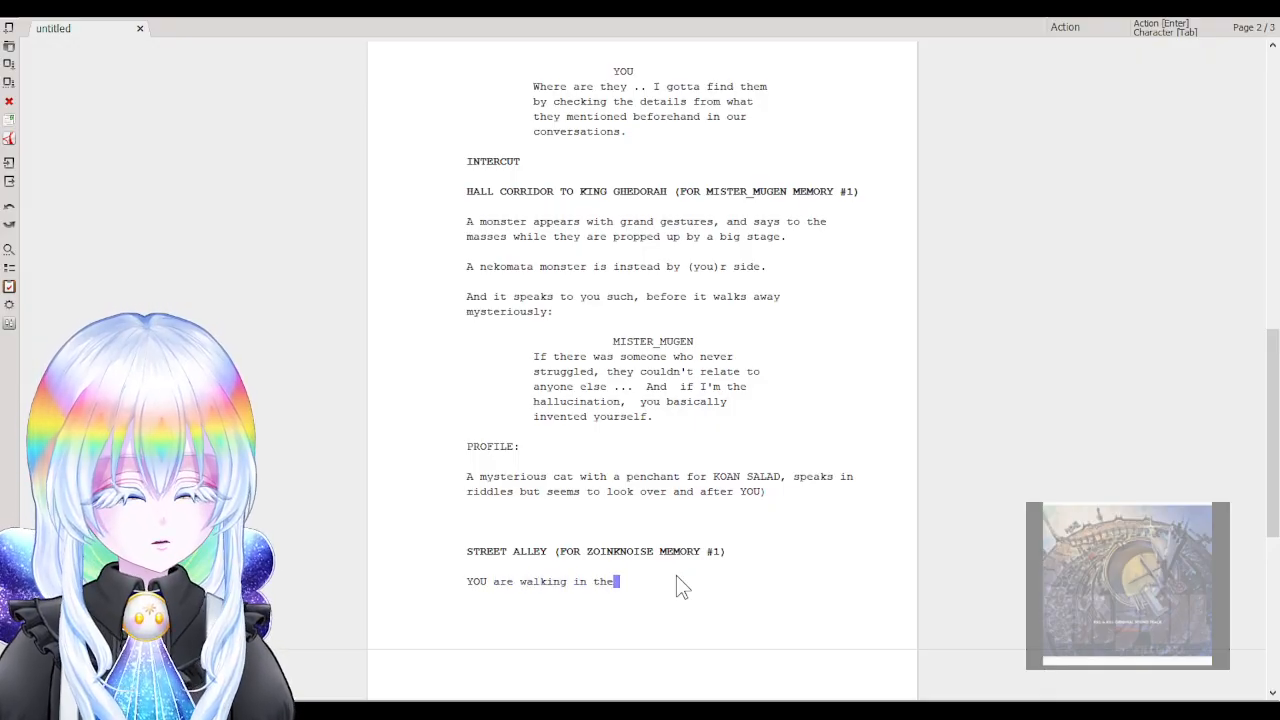
pyautogui.write('a lonel')
pyautogui.press('BackSpace')
pyautogui.press('BackSpace')
pyautogui.press('BackSpace')
pyautogui.press('BackSpace')
pyautogui.press('BackSpace')
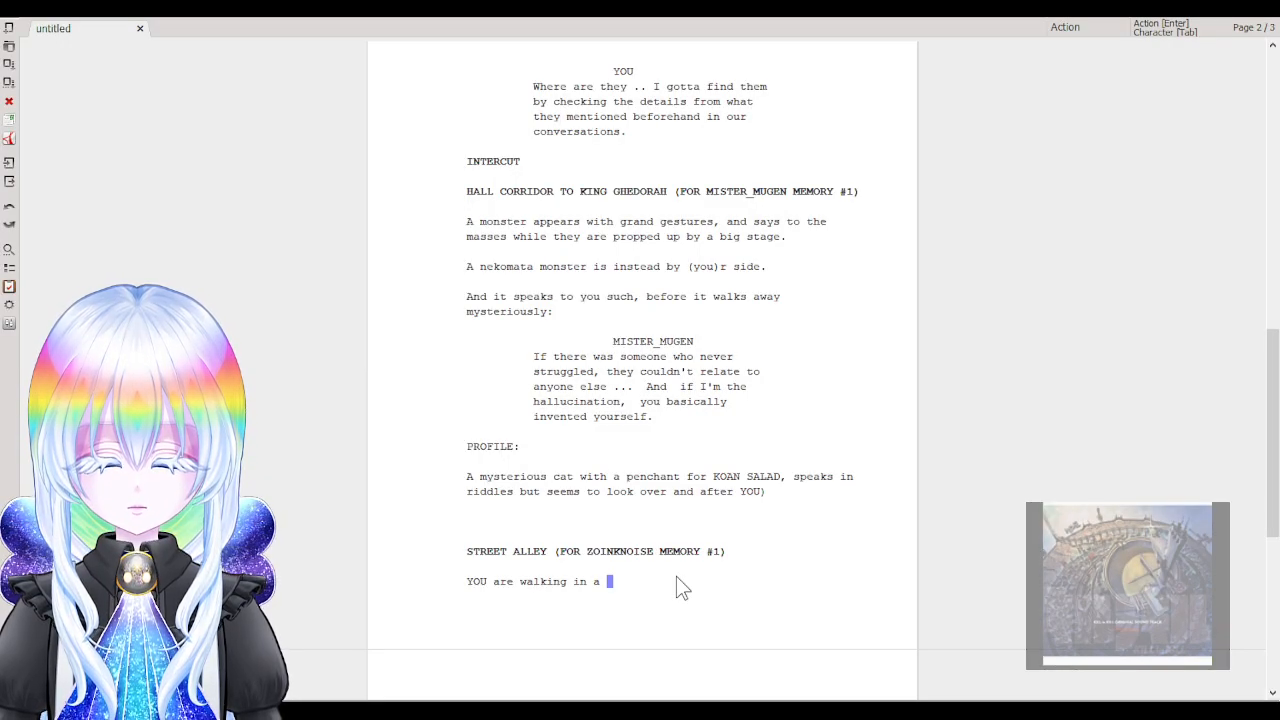
pyautogui.write('de')
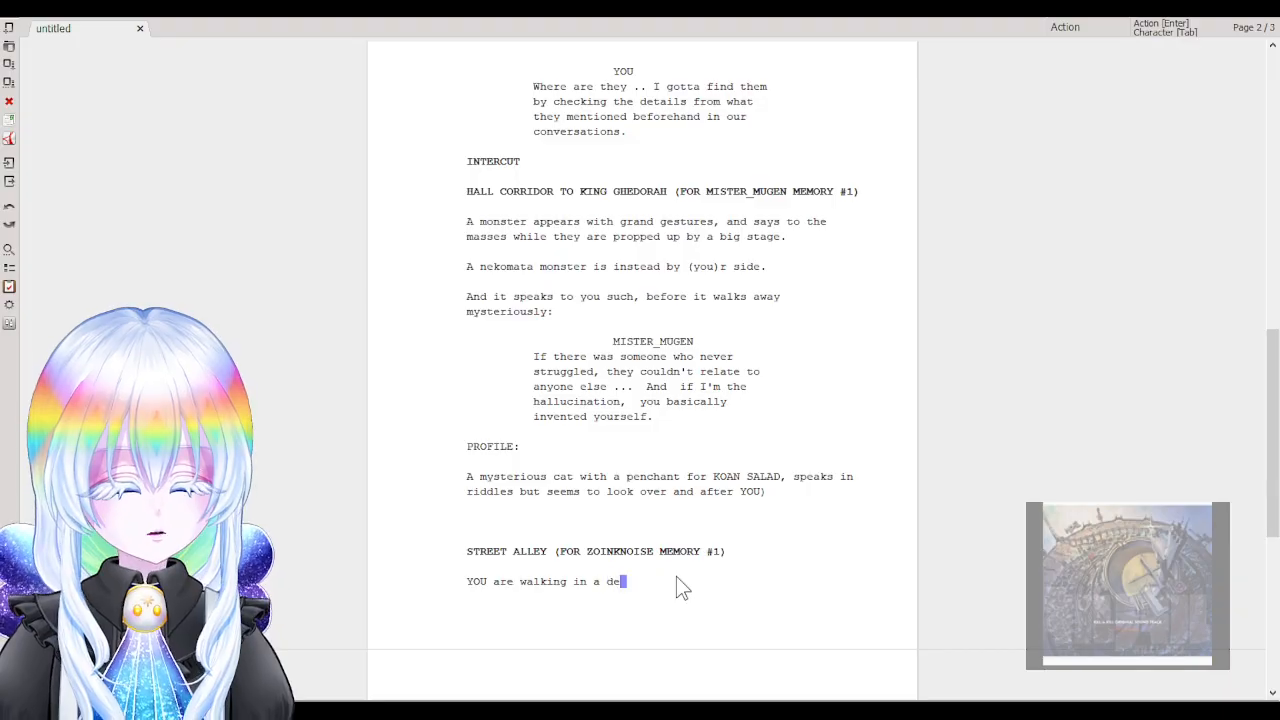
pyautogui.write('sert street ')
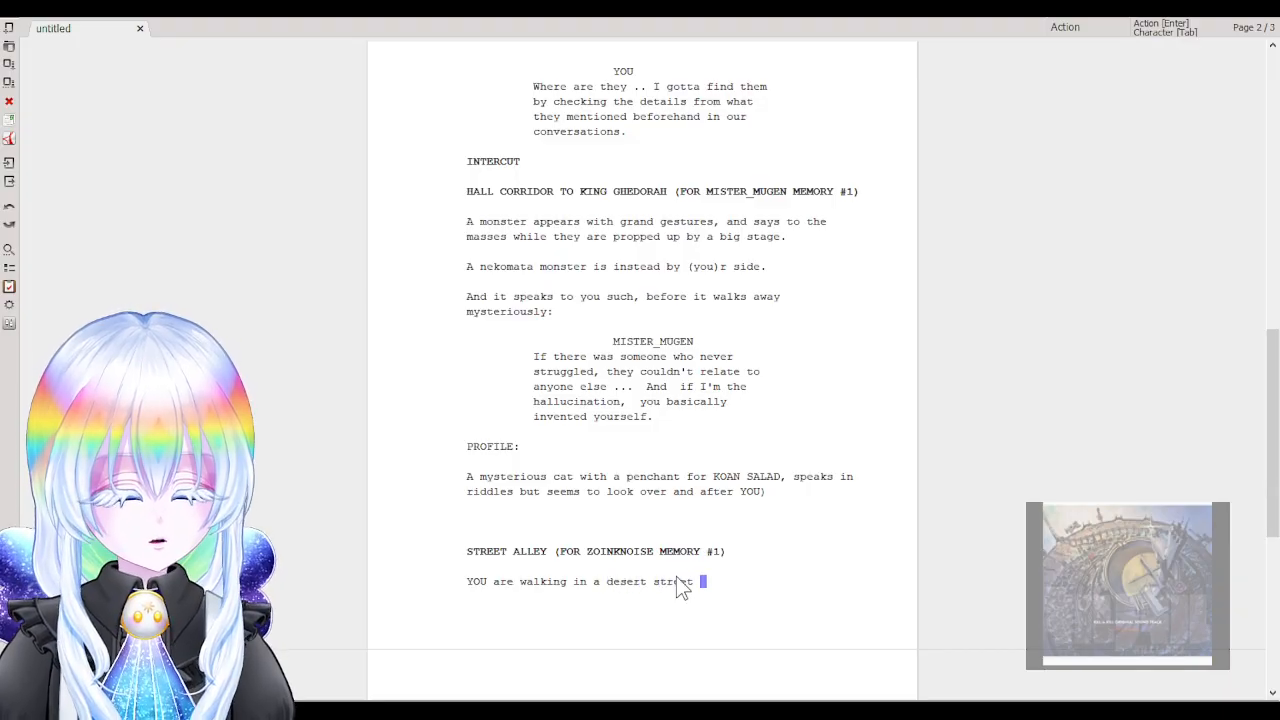
pyautogui.write('in the ligh')
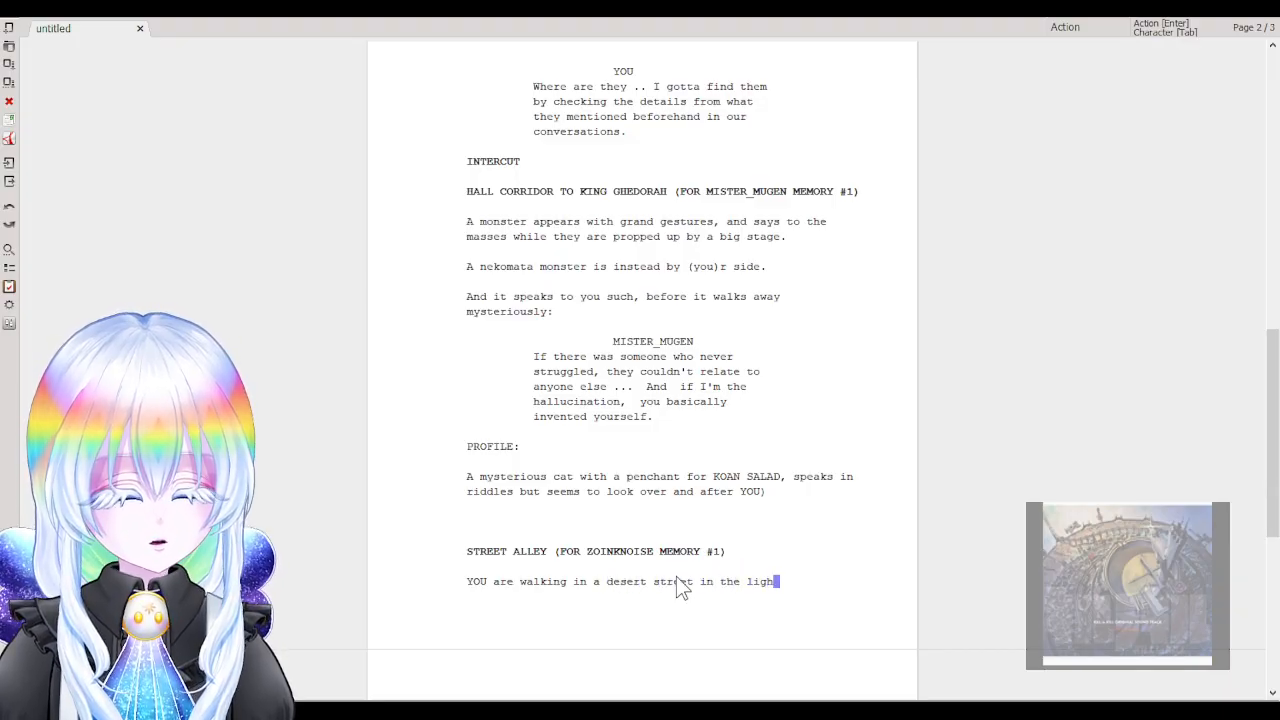
pyautogui.write('t afternoo')
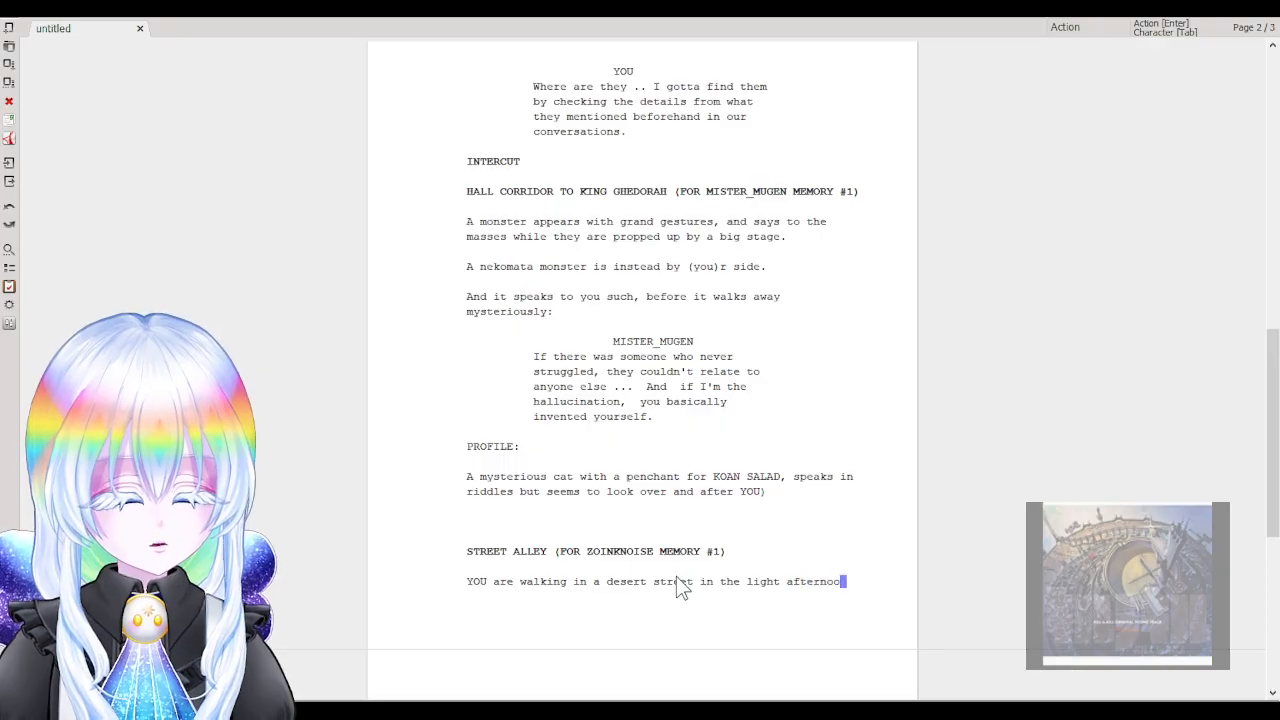
pyautogui.write('n, when the sunset is')
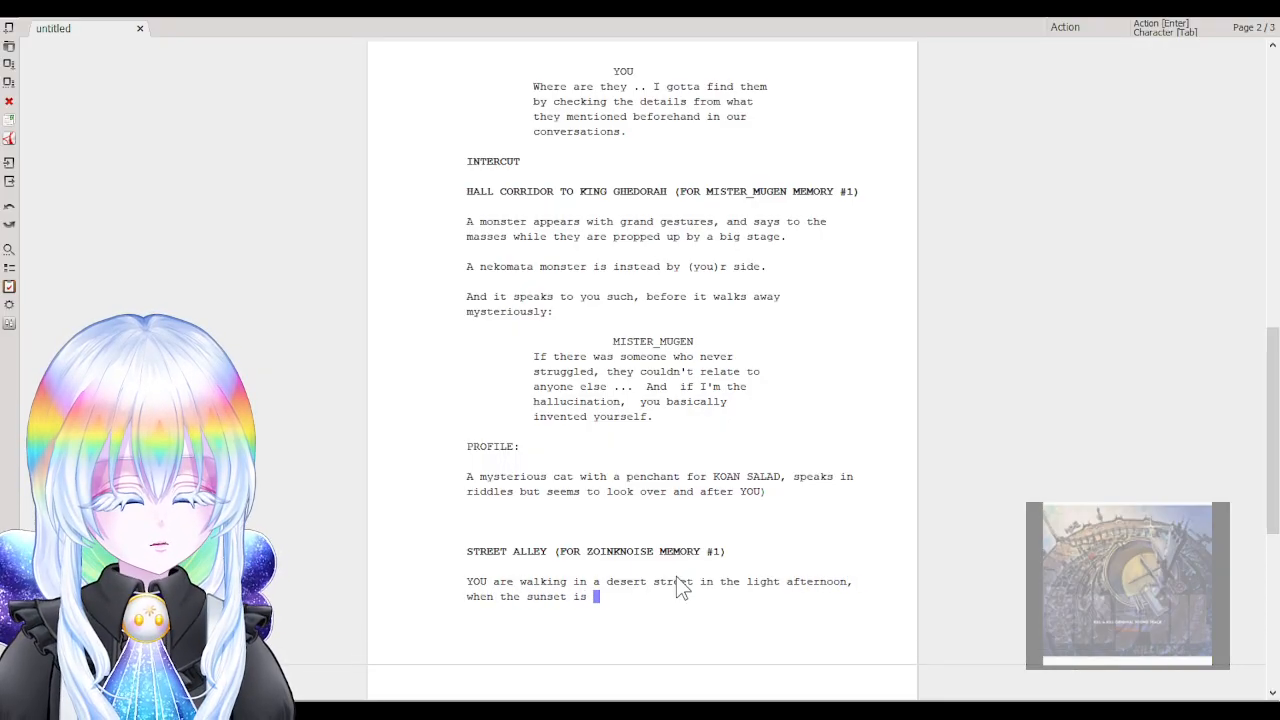
# Finish the street description sentence with "coming down and turning all the city in a orange hue.".
pyautogui.write(' com')
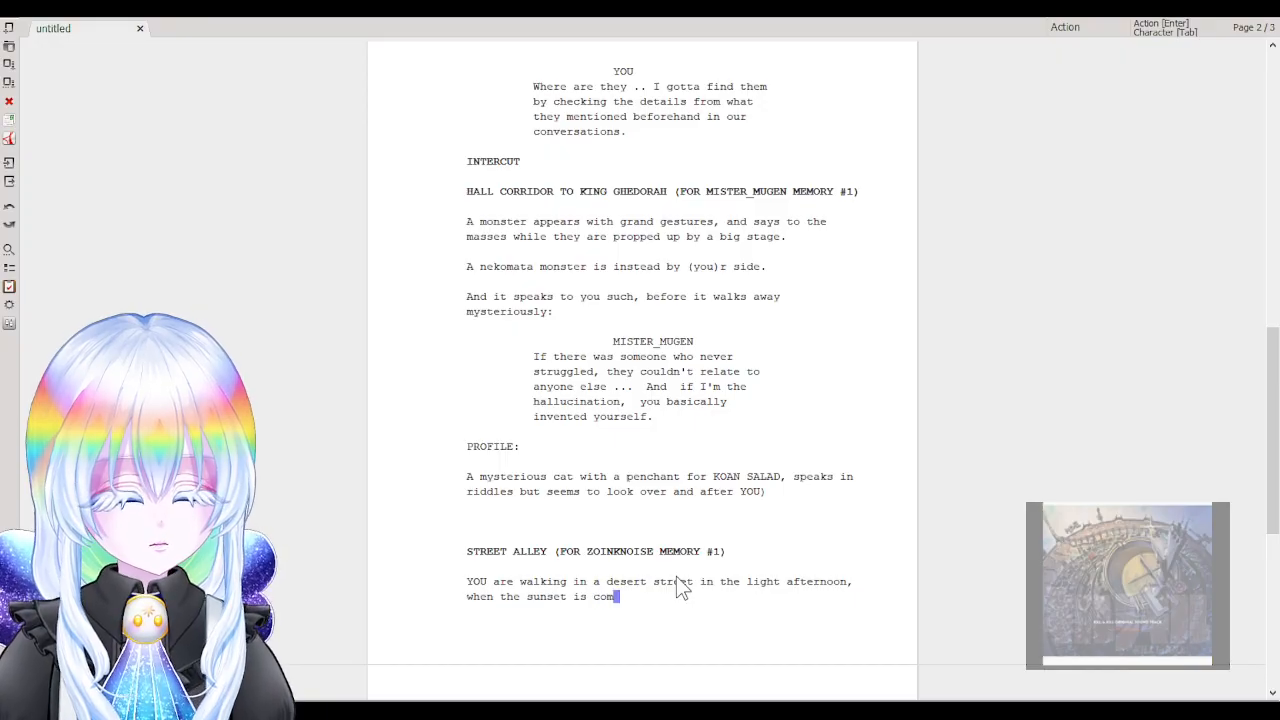
pyautogui.write('ing down a')
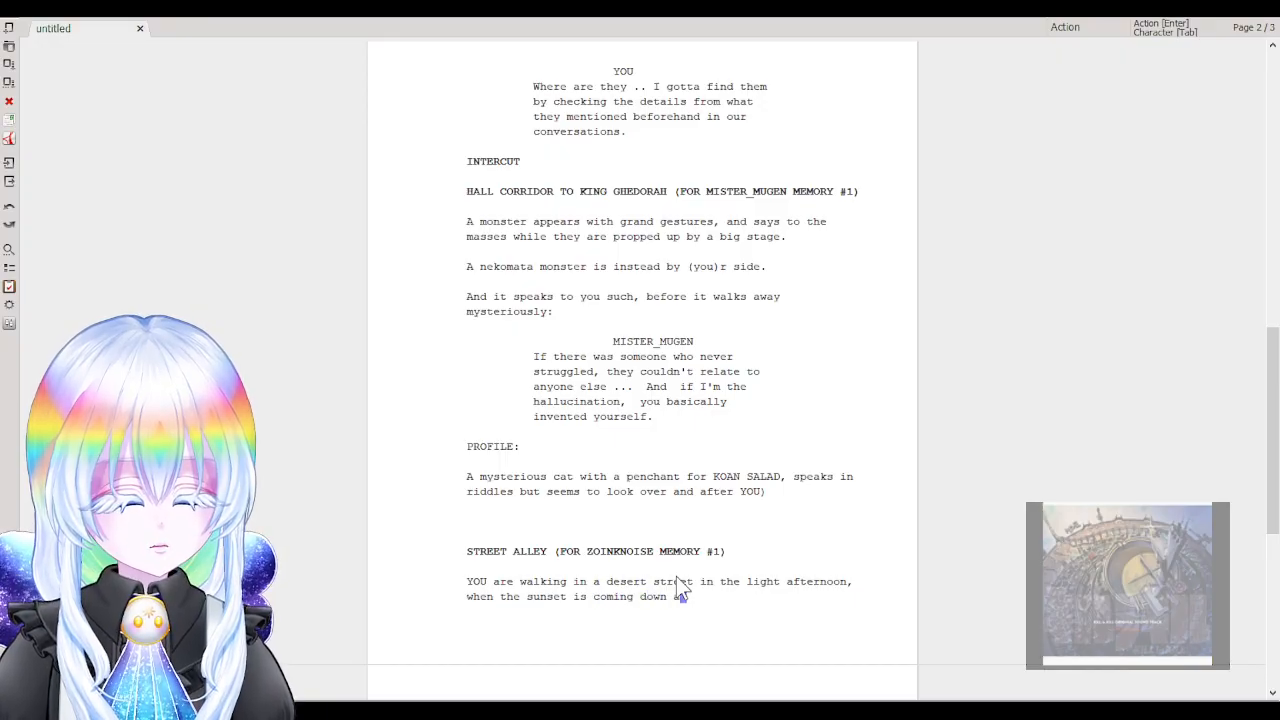
pyautogui.write('nd turning hue')
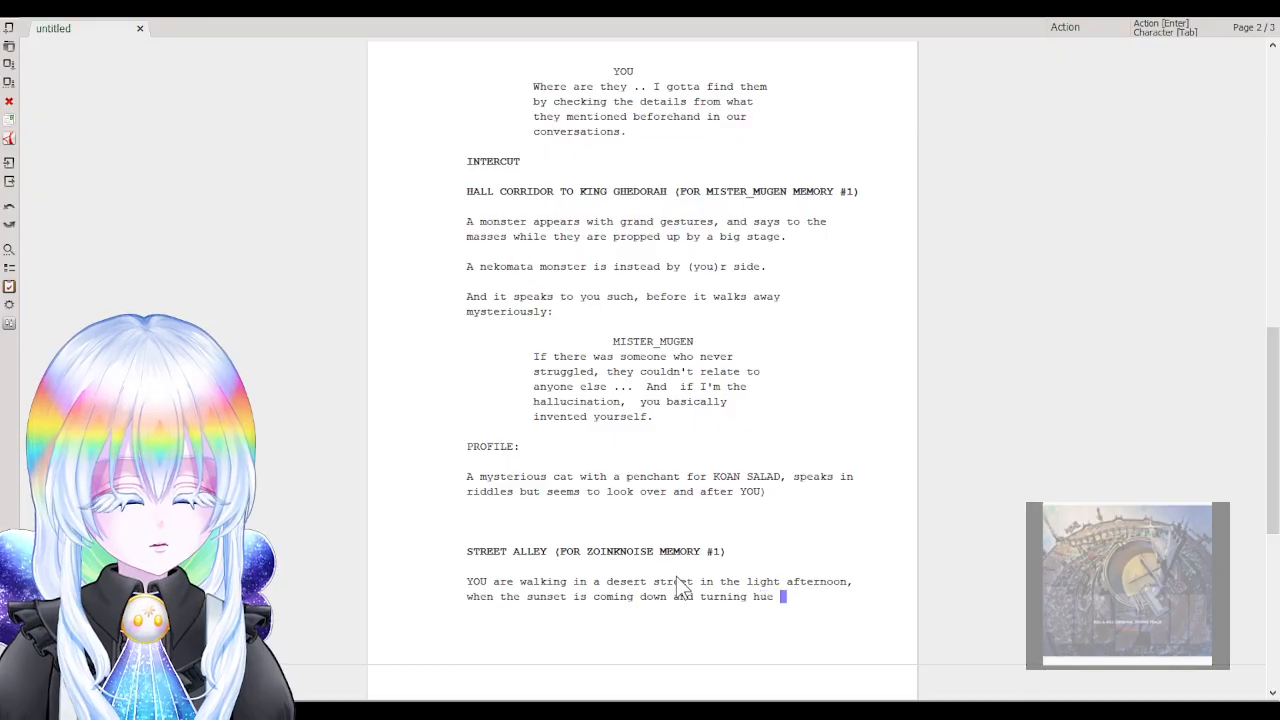
pyautogui.press('BackSpace')
pyautogui.press('BackSpace')
pyautogui.press('BackSpace')
pyautogui.press('BackSpace')
pyautogui.write('all')
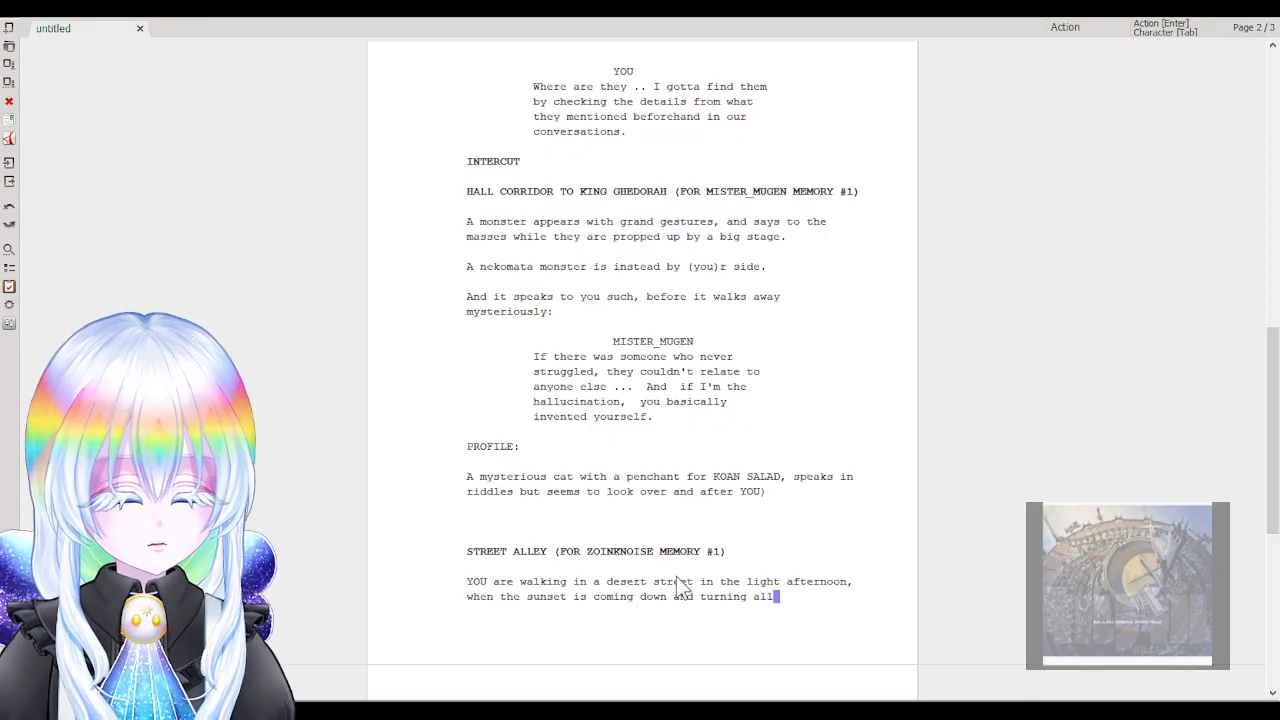
pyautogui.write(' the ')
pyautogui.write('city in a orna')
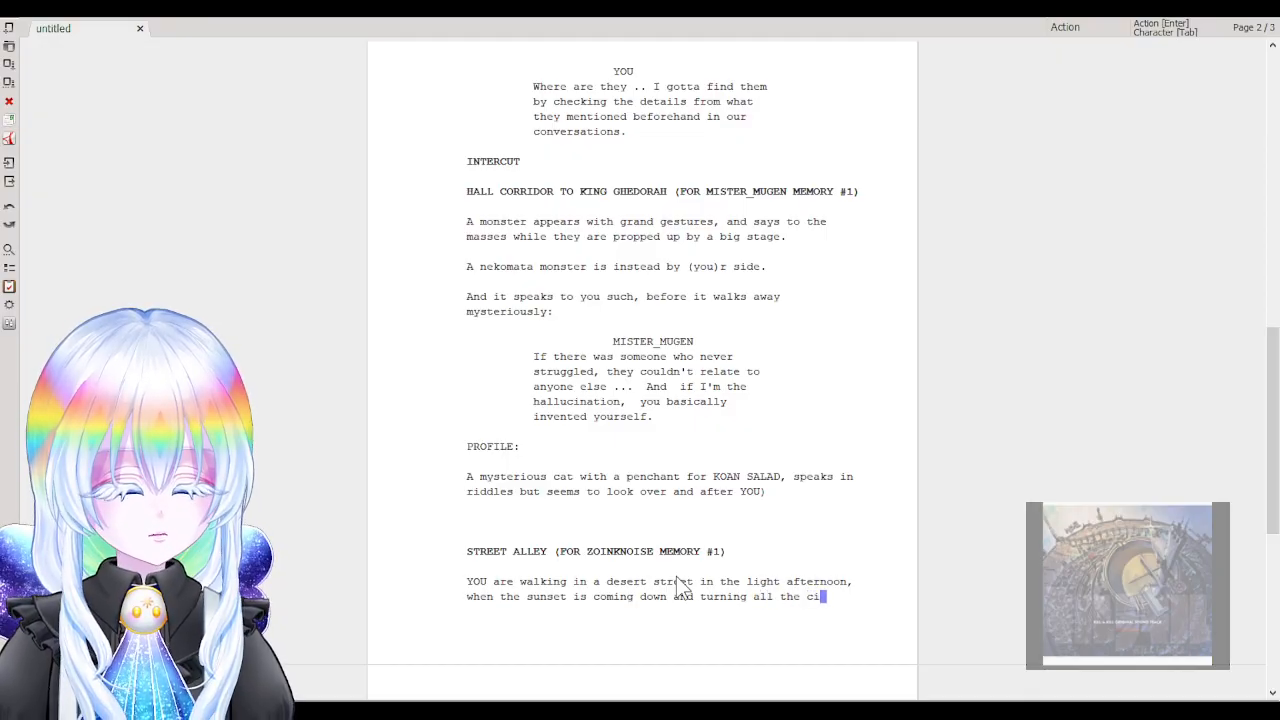
pyautogui.press('BackSpace')
pyautogui.press('BackSpace')
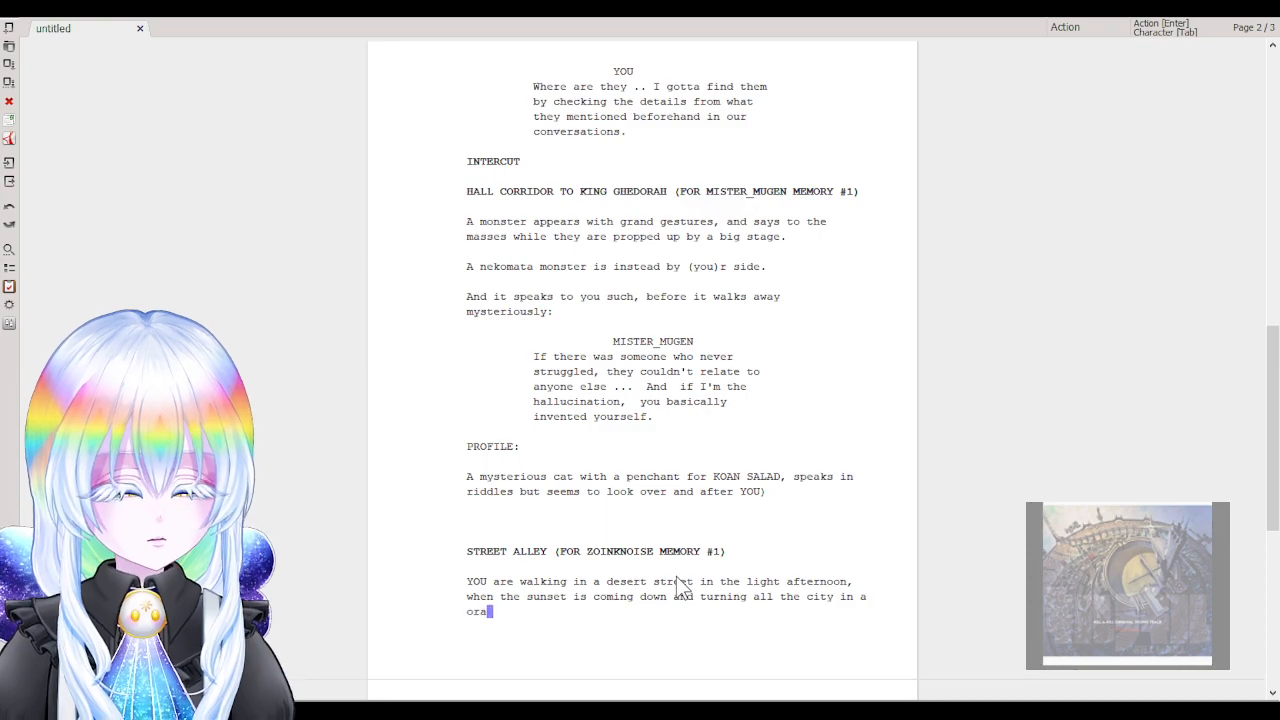
pyautogui.write('ange hue.')
# Add a new action line below the sunset description reading "Until you are being whispered".
pyautogui.press('Return')
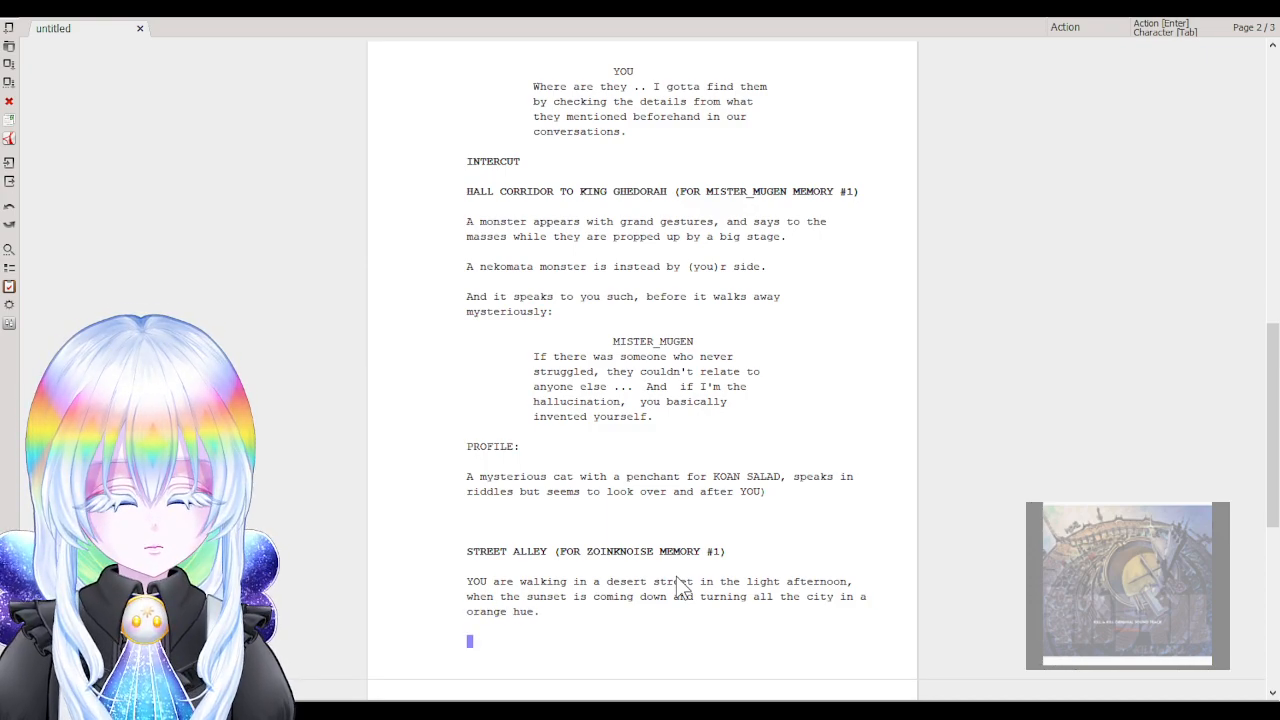
pyautogui.write('Unti')
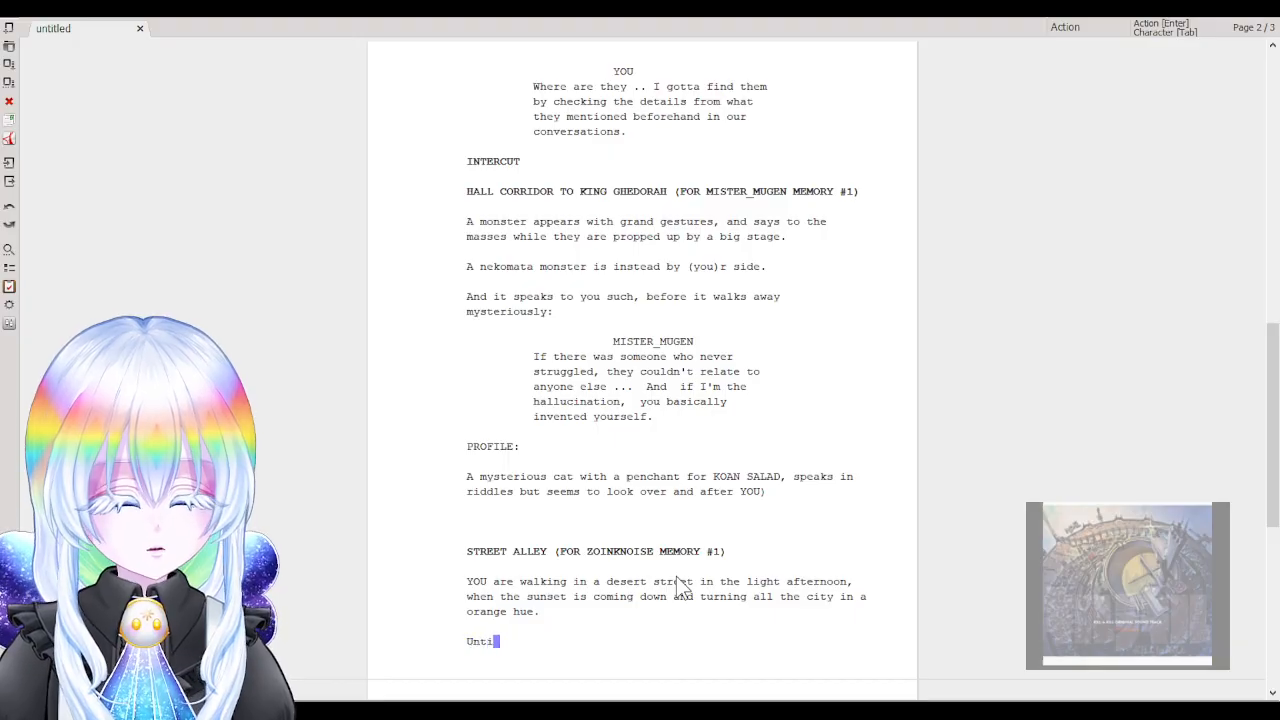
pyautogui.write('l you are being wis')
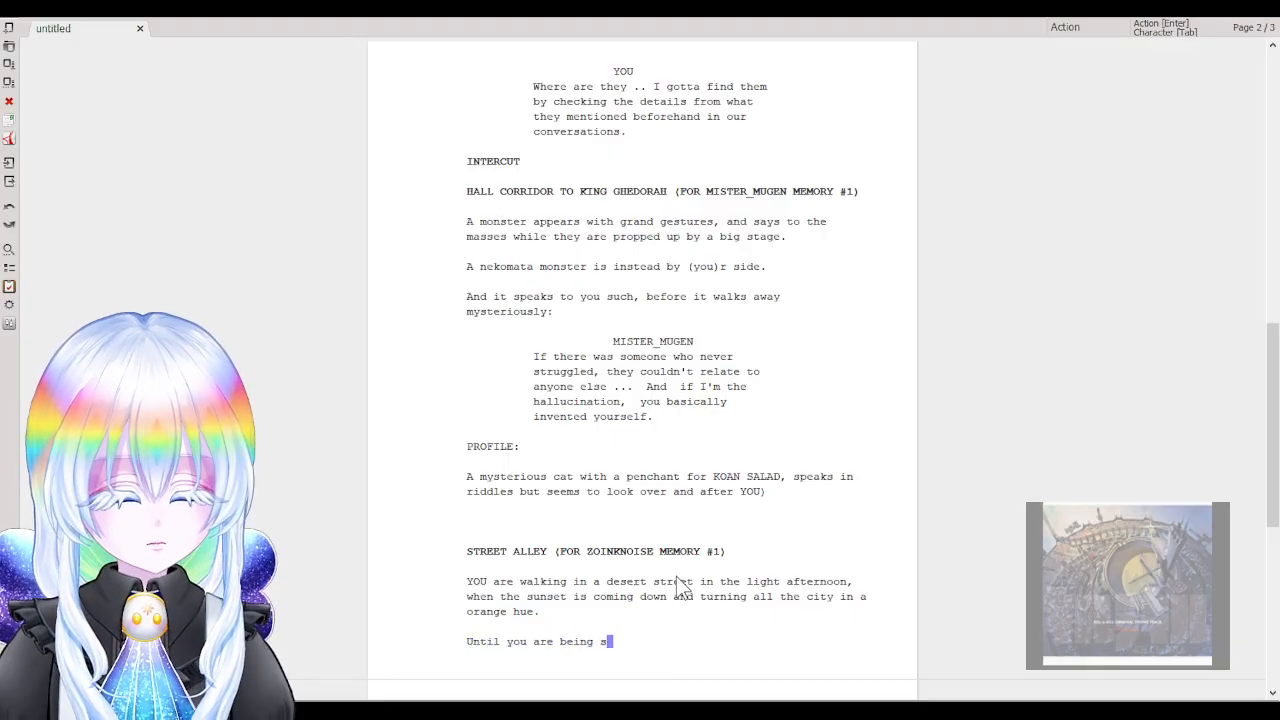
pyautogui.press('BackSpace')
pyautogui.press('BackSpace')
pyautogui.write('hispered')
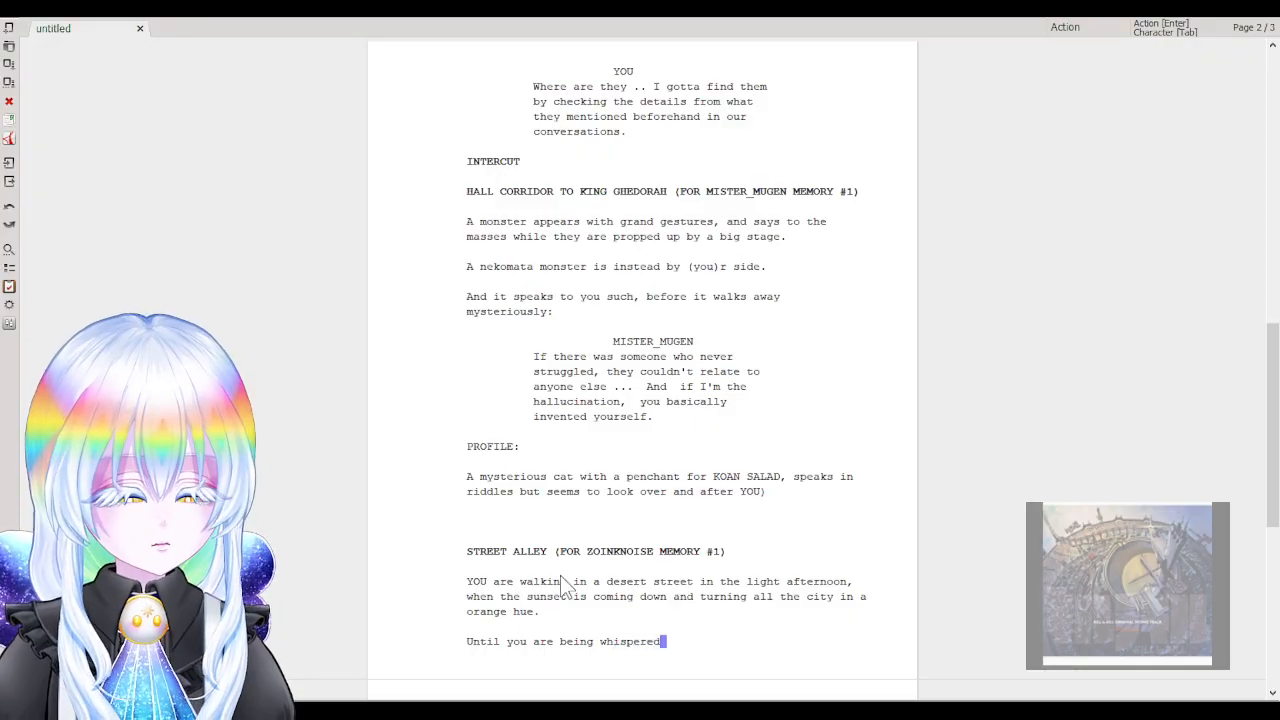
# Insert "stopped as you here a whispered" after "Until you are" in the last action line.
pyautogui.click(560, 645)
pyautogui.write('stopped ')
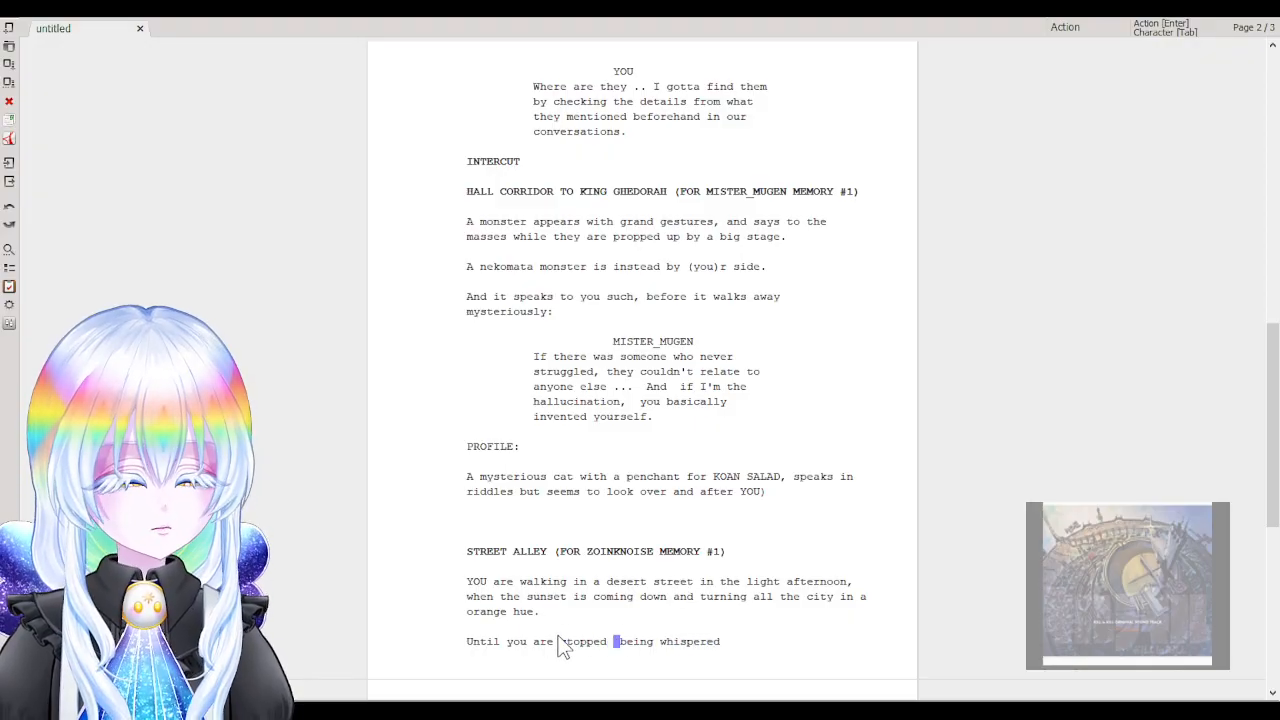
pyautogui.write('as you here ')
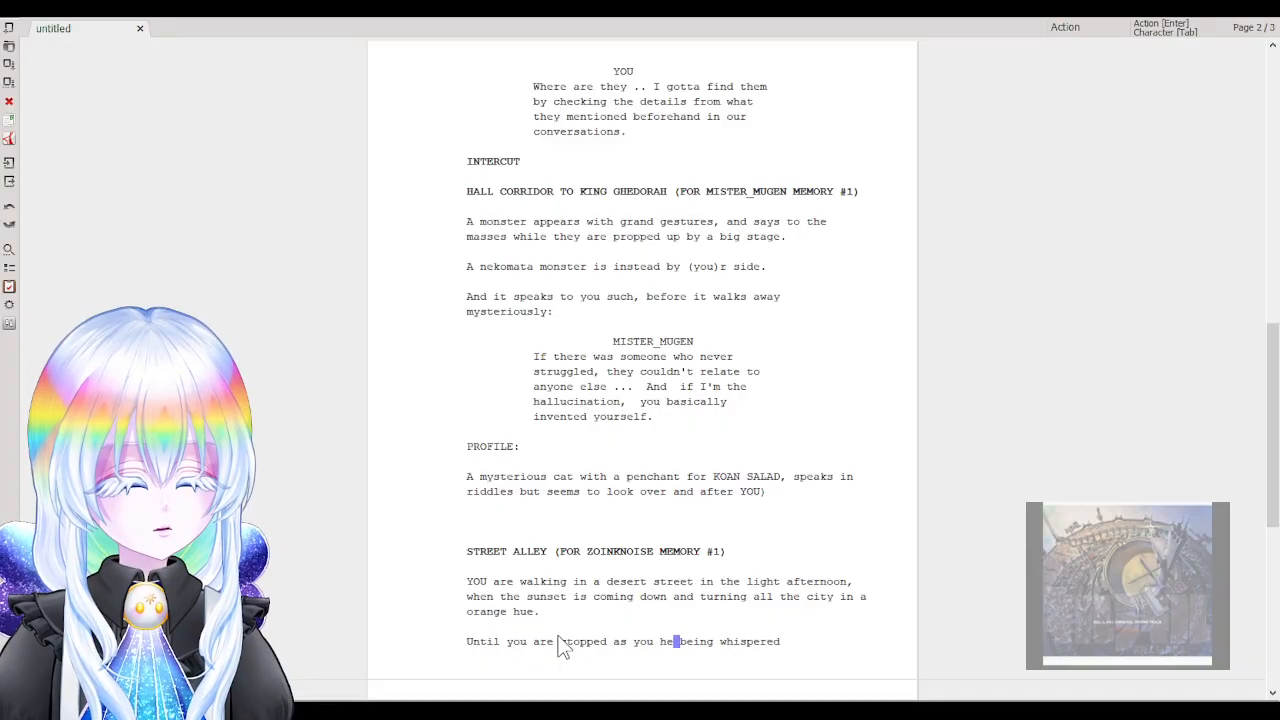
pyautogui.write('a whispe')
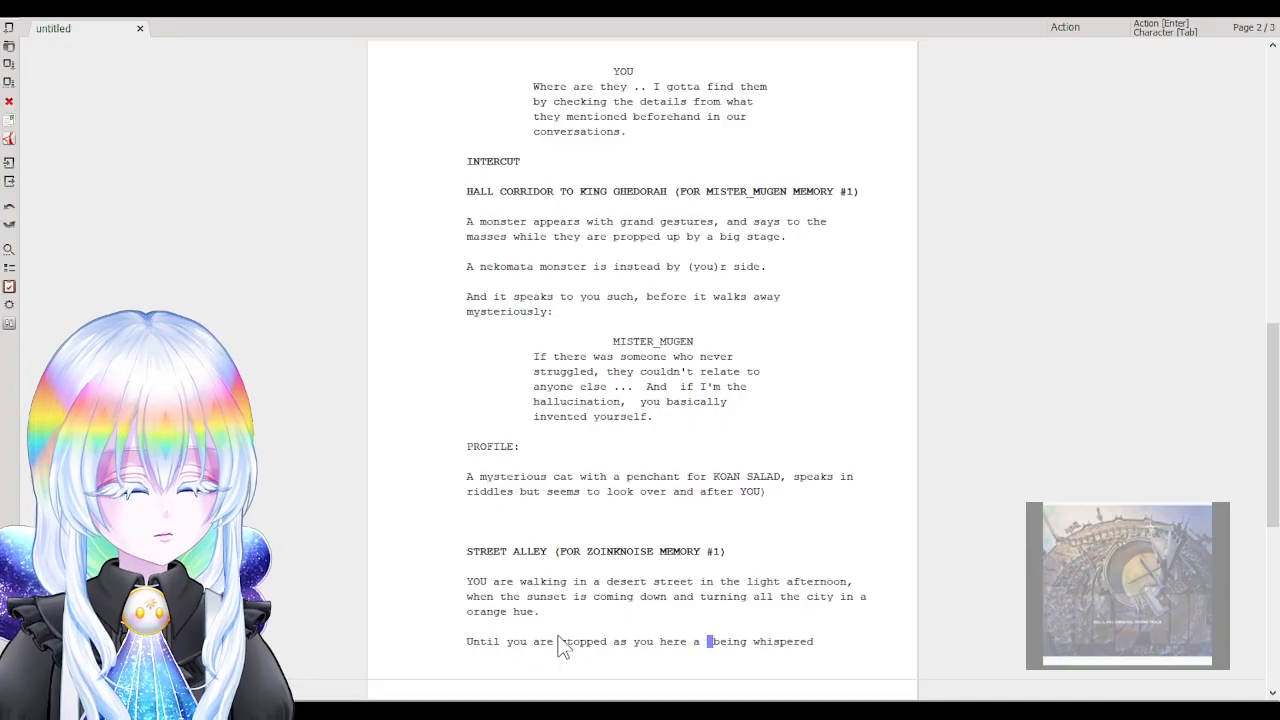
pyautogui.write('red')
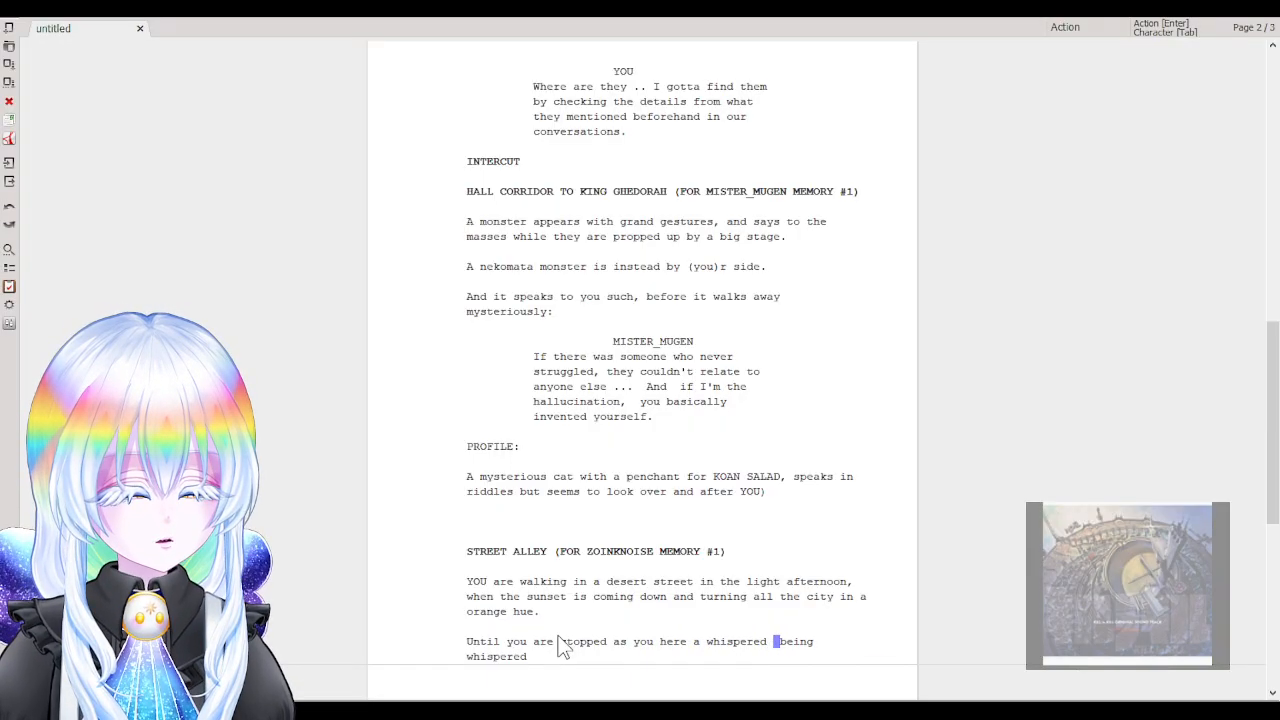
# Delete the leftover words "being whispered" from the end of the "Until you are stopped" line.
pyautogui.press('Delete')
pyautogui.press('Delete')
pyautogui.press('Delete')
pyautogui.press('Delete')
pyautogui.press('Delete')
pyautogui.press('Delete')
pyautogui.press('Delete')
pyautogui.press('Delete')
pyautogui.press('Delete')
pyautogui.press('Delete')
pyautogui.press('Delete')
pyautogui.press('Delete')
pyautogui.press('Delete')
pyautogui.press('Delete')
pyautogui.press('Delete')
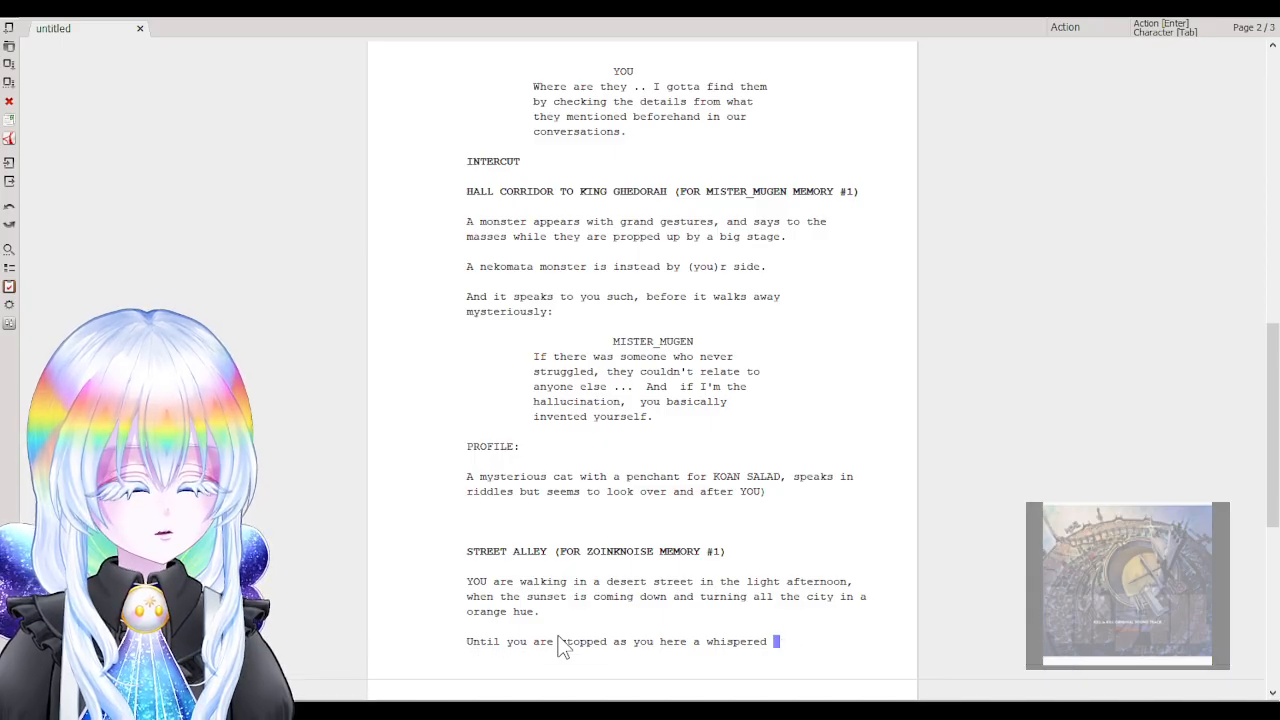
# Continue the last action line of the street alley scene with "sentence from a" after "whispered".
pyautogui.write('sentece')
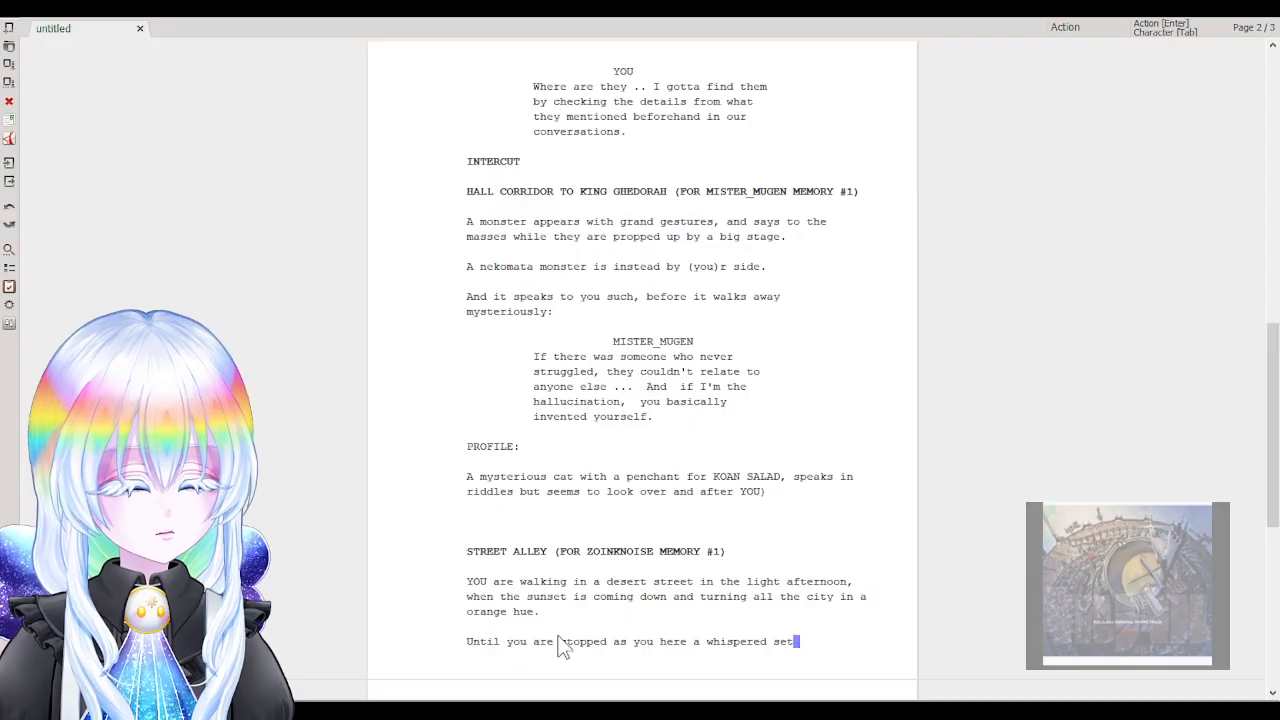
pyautogui.press('Left')
pyautogui.press('Left')
pyautogui.press('Left')
pyautogui.write('n')
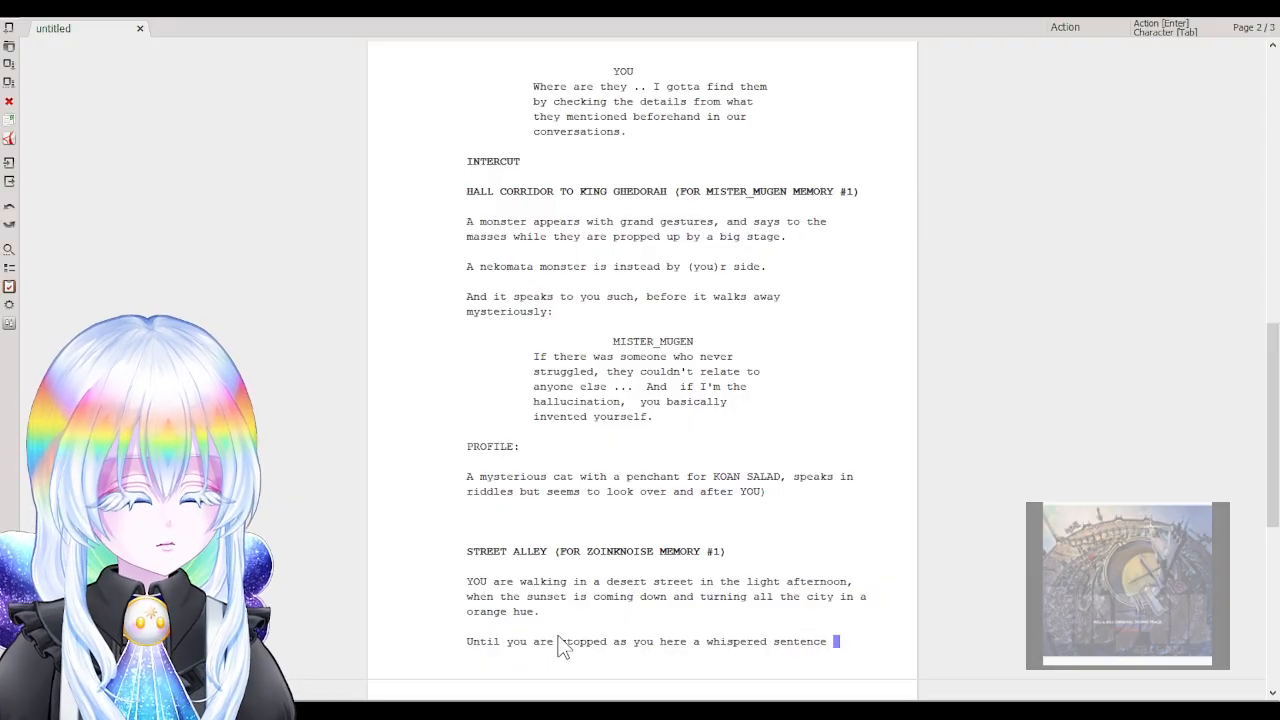
pyautogui.press('End')
pyautogui.write('r')
pyautogui.press('BackSpace')
pyautogui.write('from a')
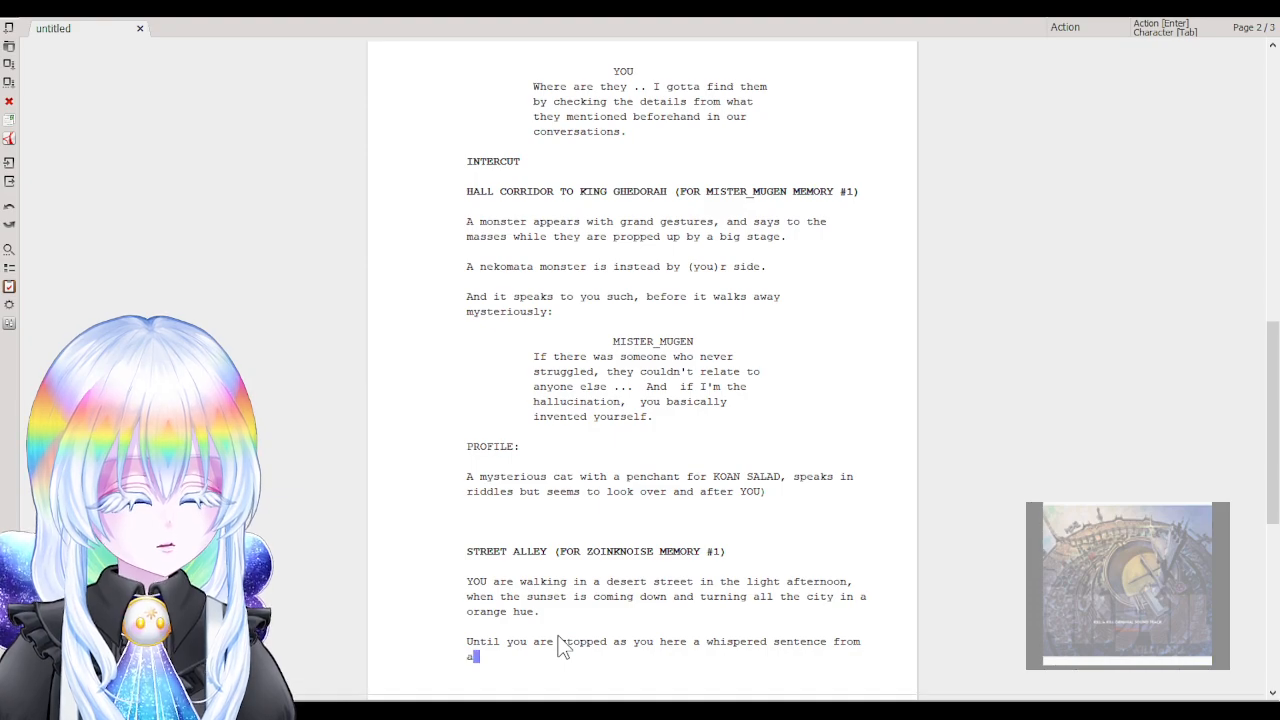
# Finish the whispered-sentence action line with "silhouette hiding in a street alley's corner." and start a new paragraph.
pyautogui.write(' silhouett')
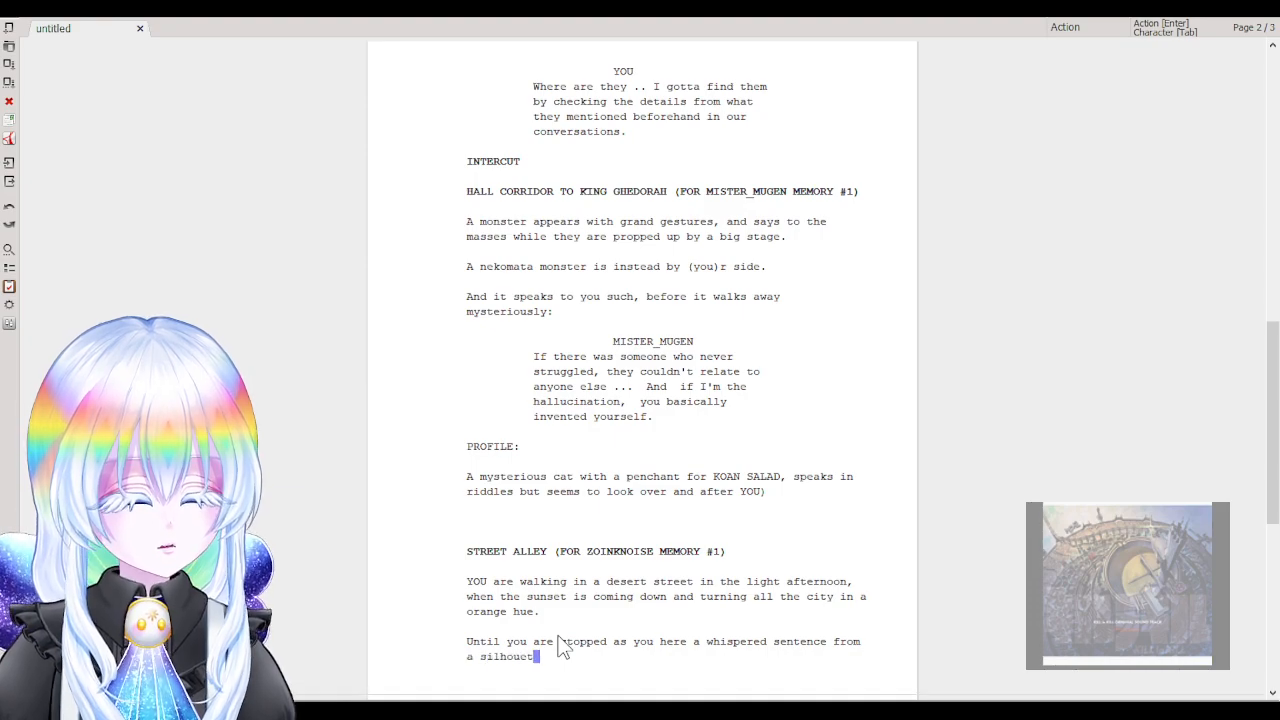
pyautogui.write('e hiding ')
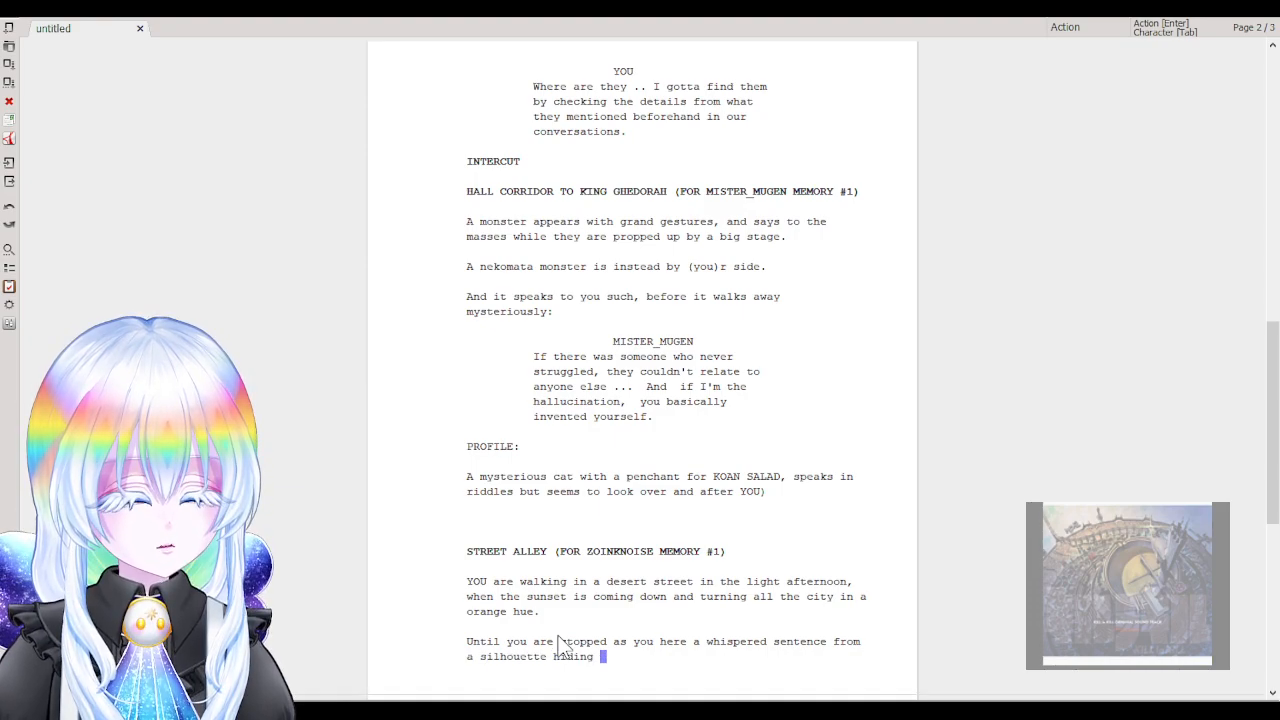
pyautogui.write('in a street al')
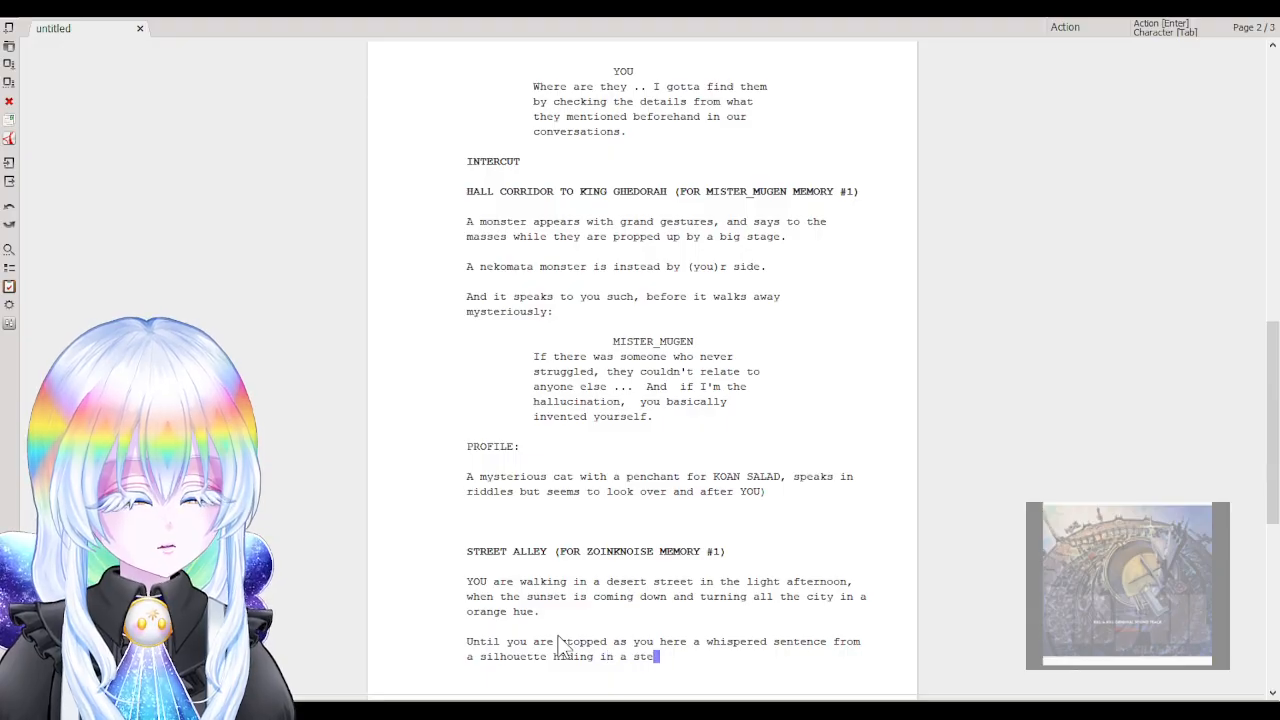
pyautogui.write('ley')
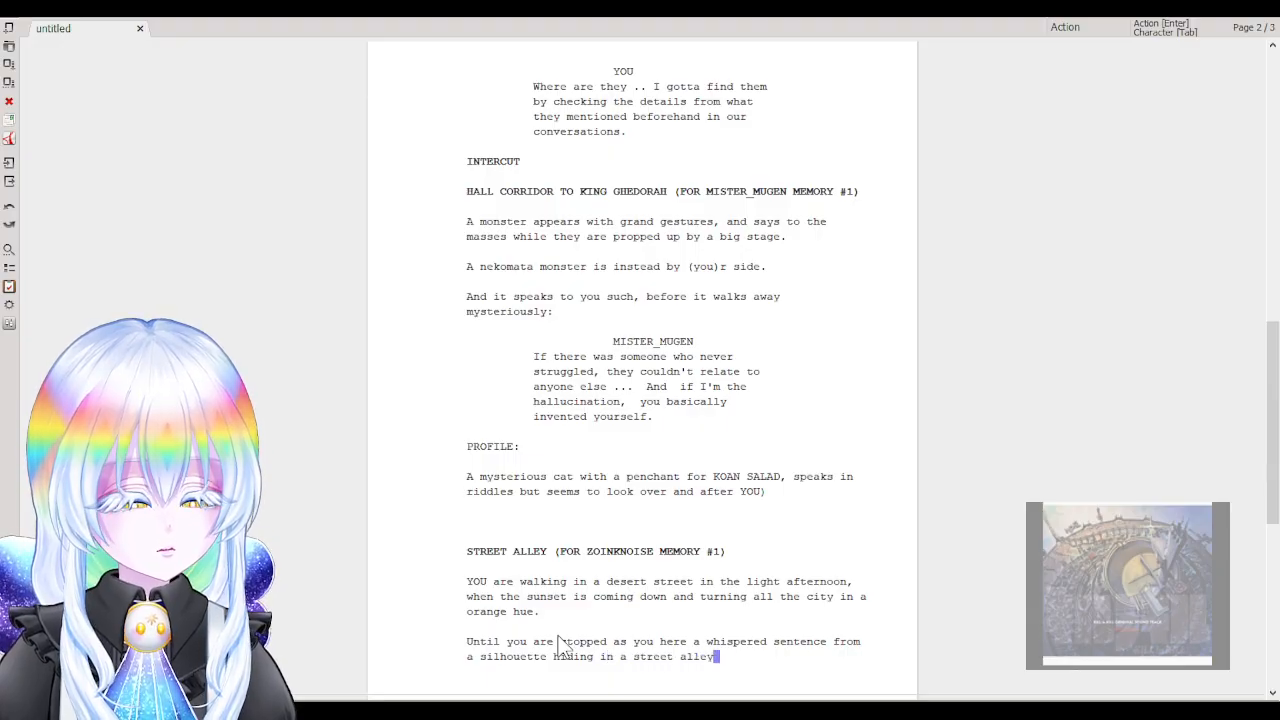
pyautogui.write("'s corner.")
pyautogui.press('Return')
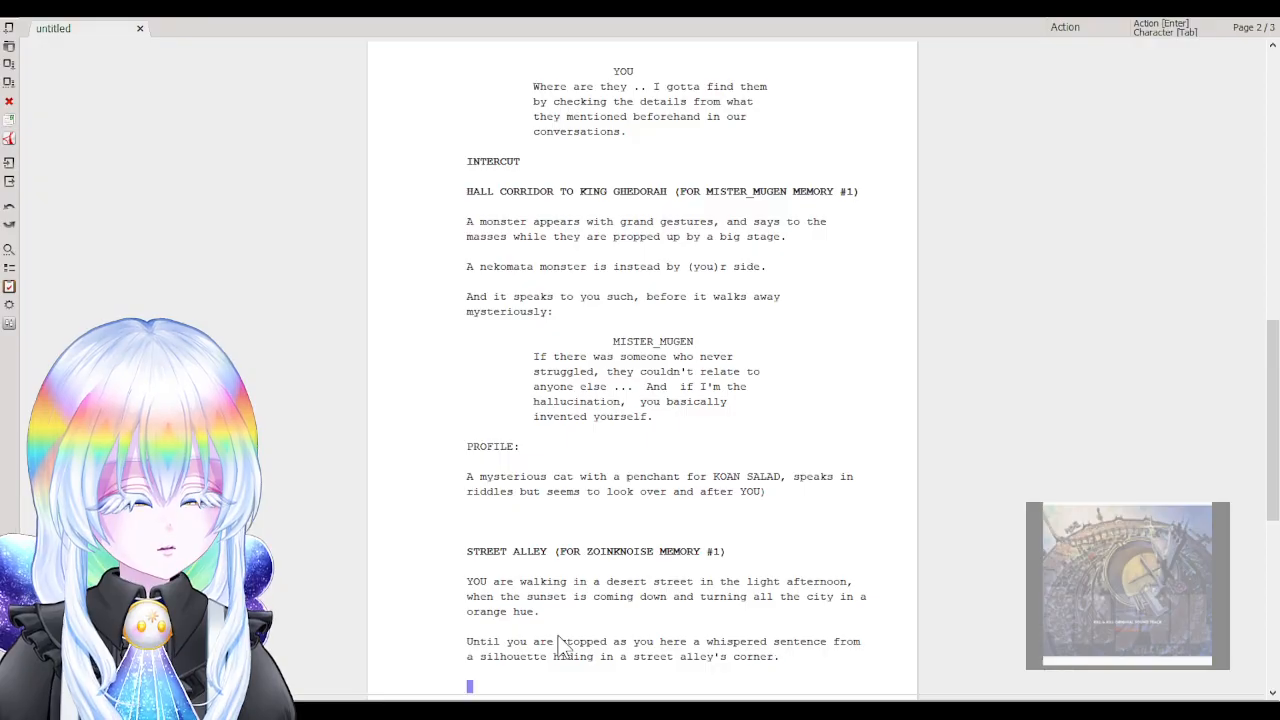
# Add "(???)" below the action paragraph and format it as a character name.
pyautogui.scroll(-2, 580, 632)
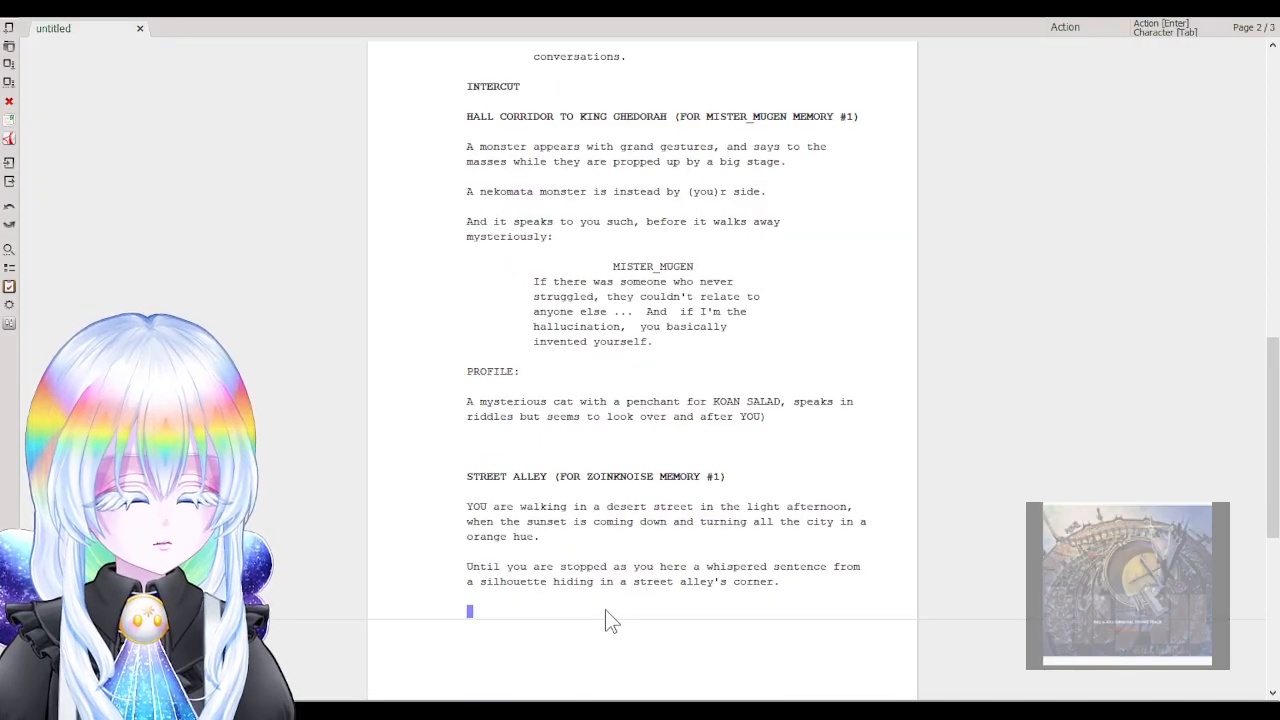
pyautogui.write('(???)')
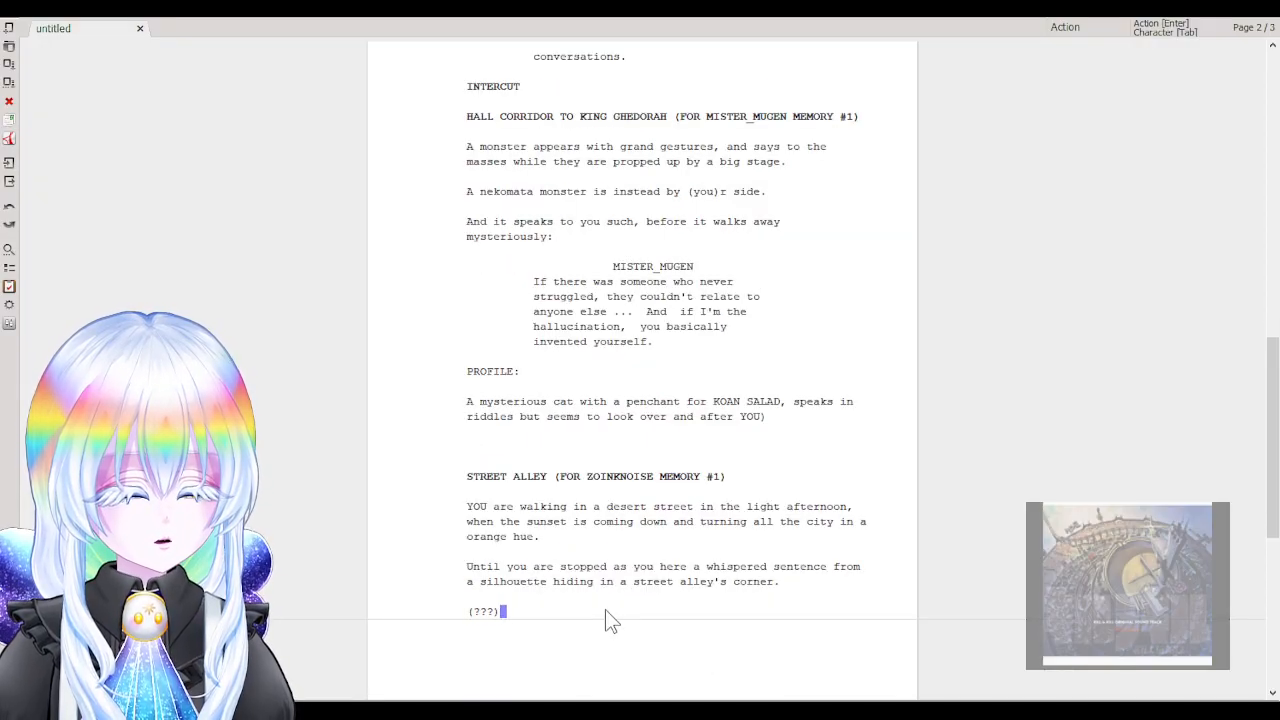
pyautogui.click(468, 612)
pyautogui.press('Tab')
pyautogui.click(667, 616)
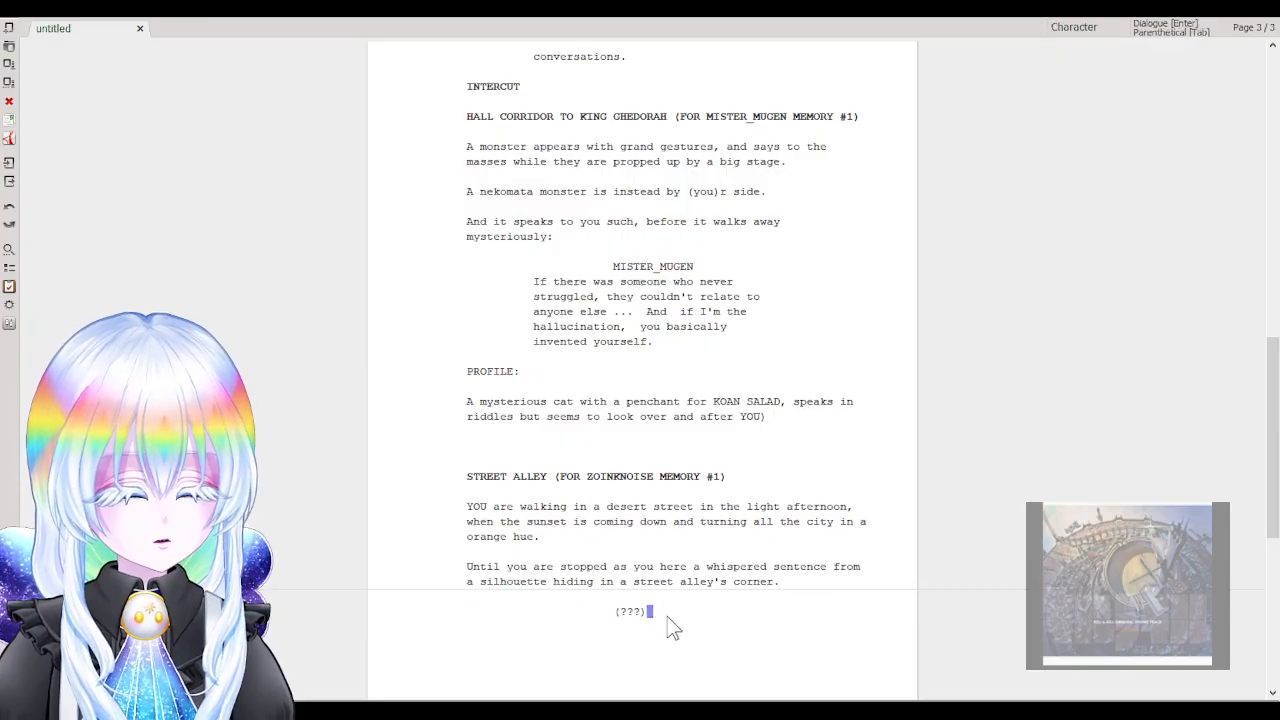
# Begin the dialogue under (???) with "Hey, you. Want to check out something really cool".
pyautogui.press('Return')
pyautogui.write('He')
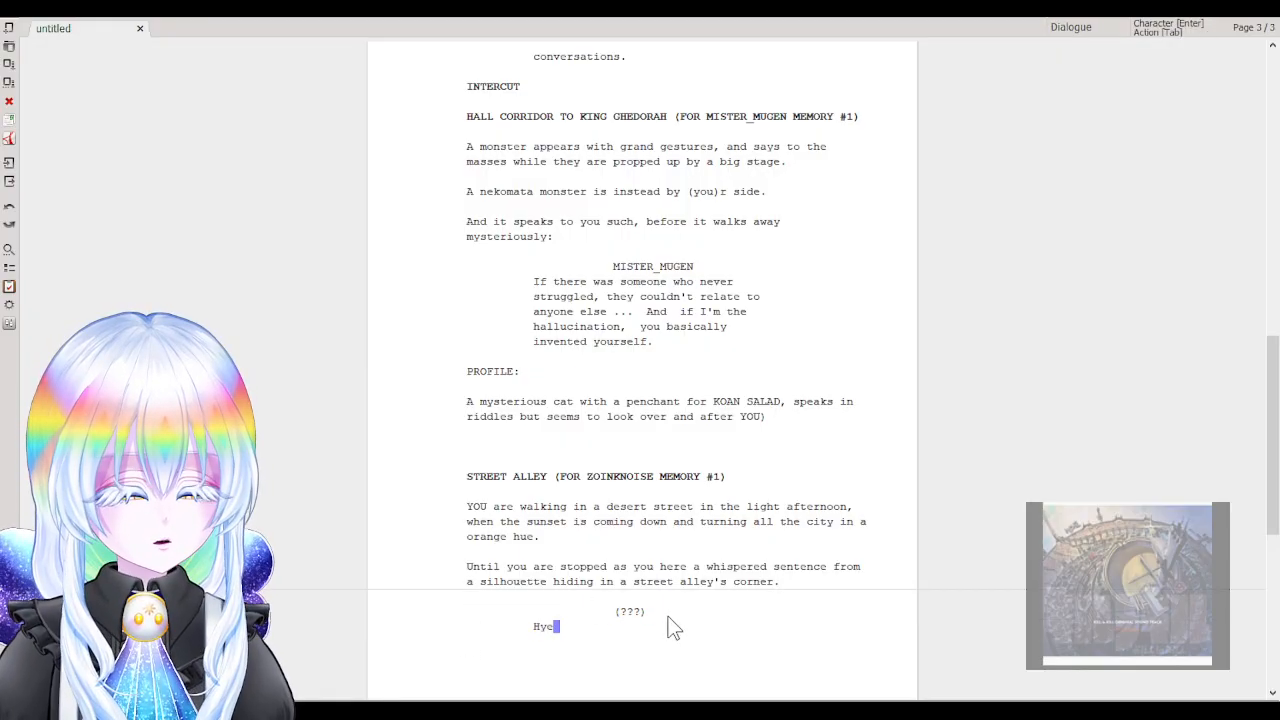
pyautogui.write('y, you')
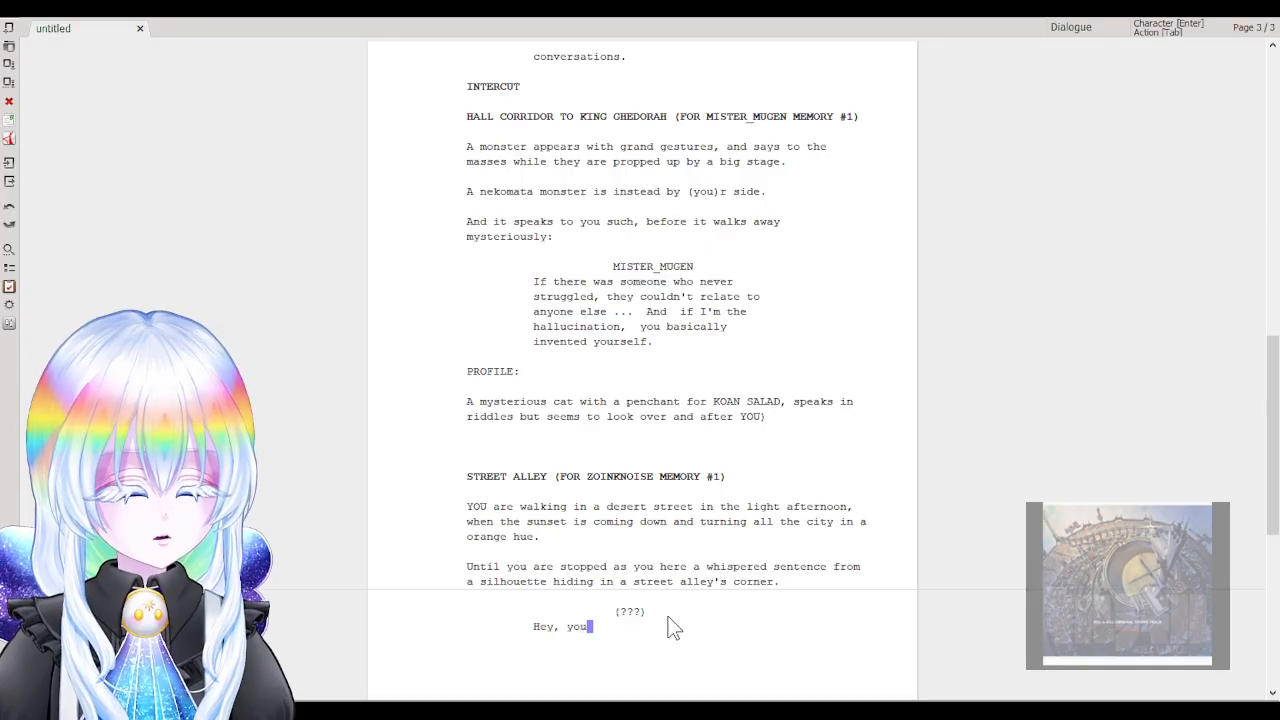
pyautogui.write('. Want t')
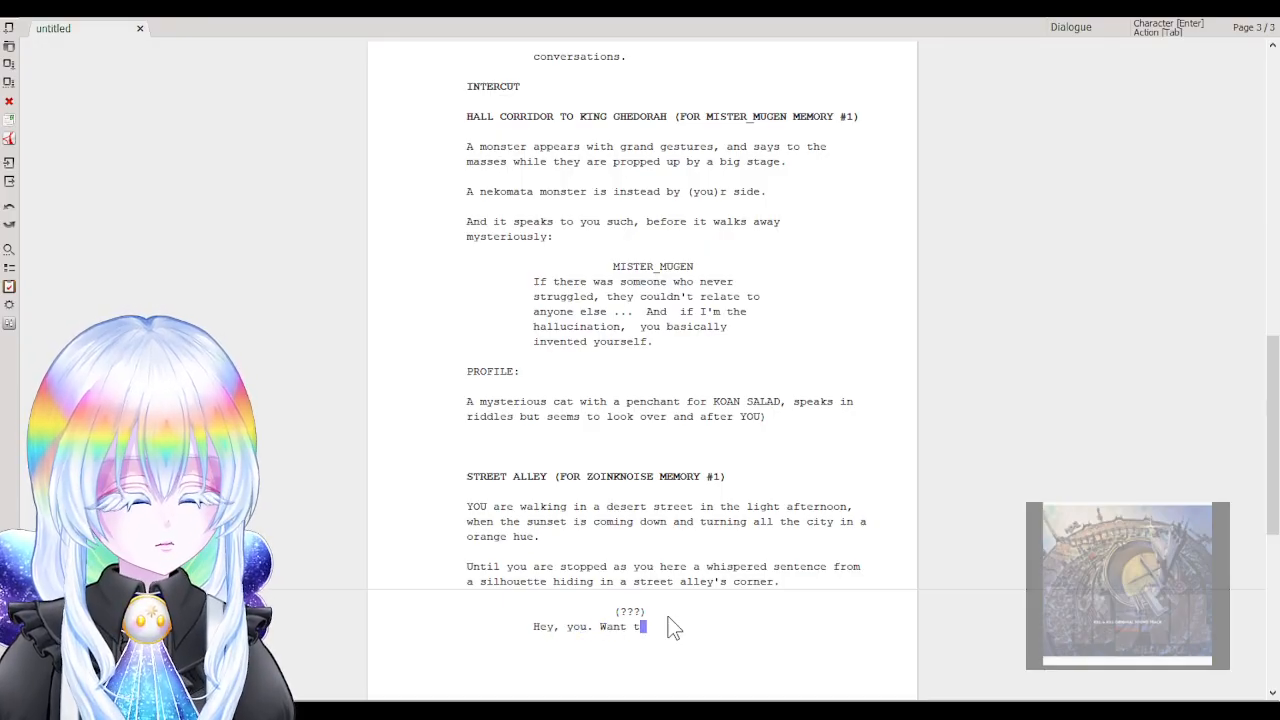
pyautogui.write('o check out some')
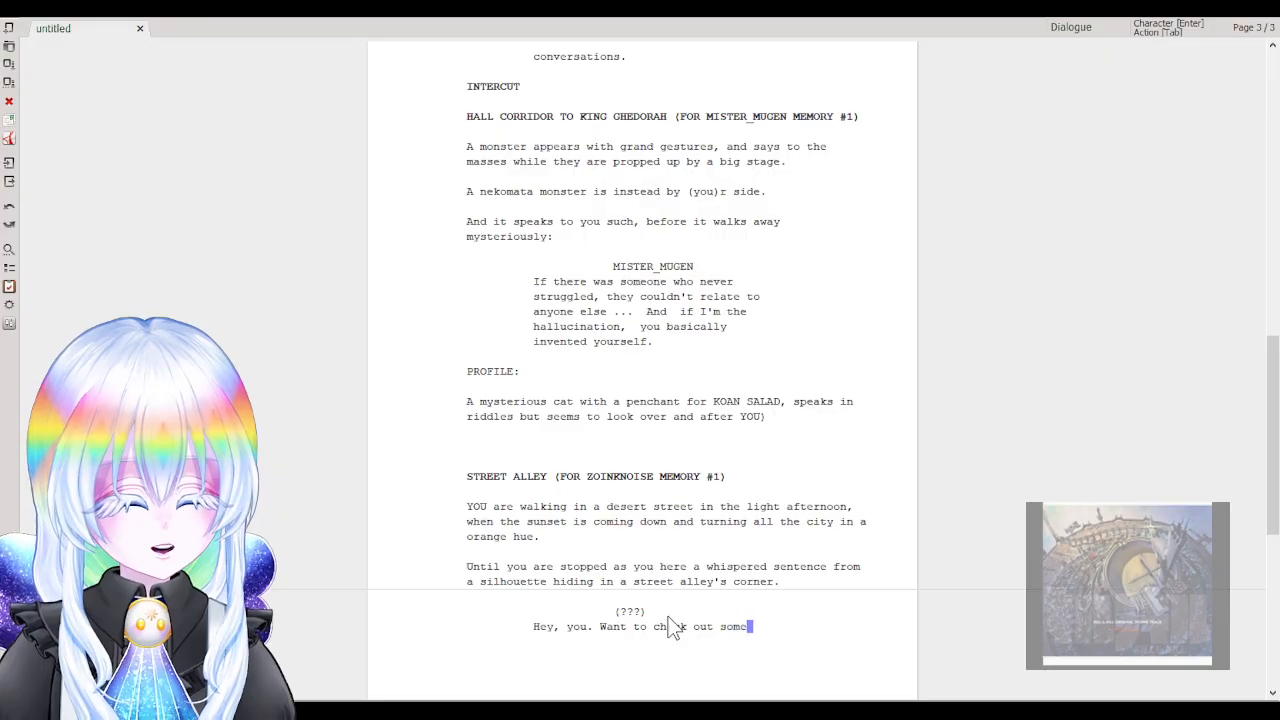
pyautogui.write('thing really ')
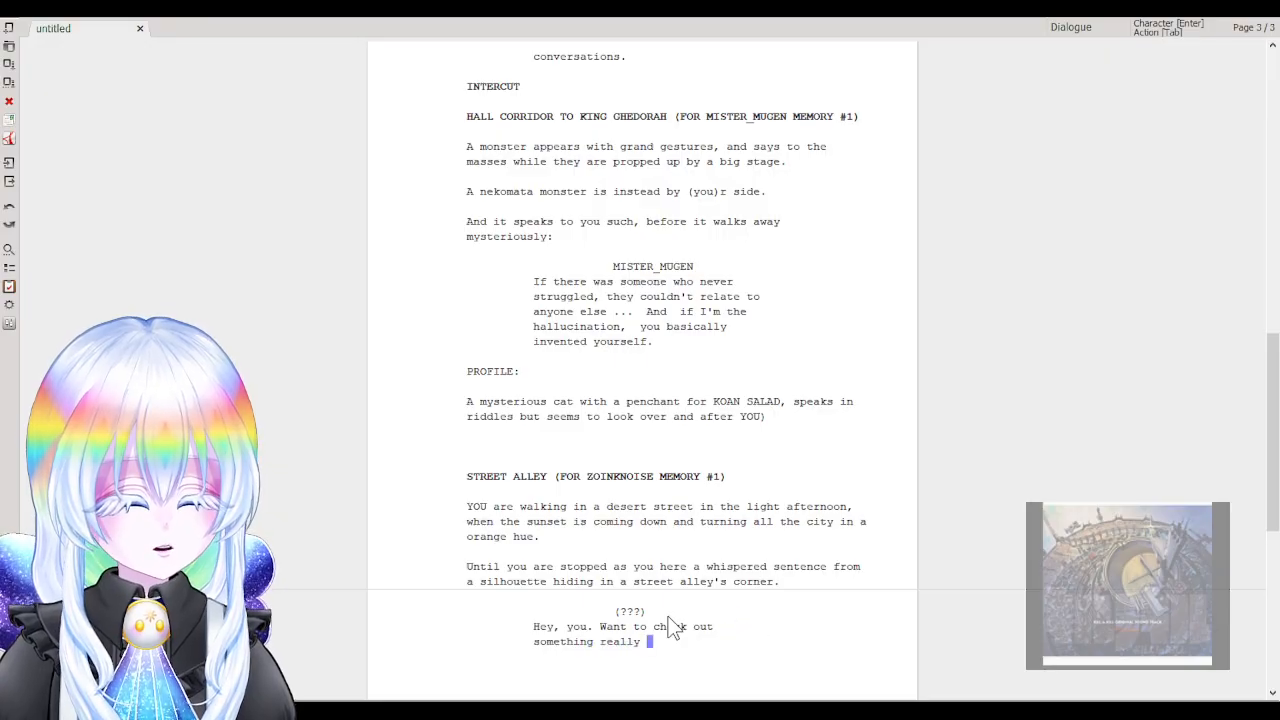
pyautogui.write('cool?')
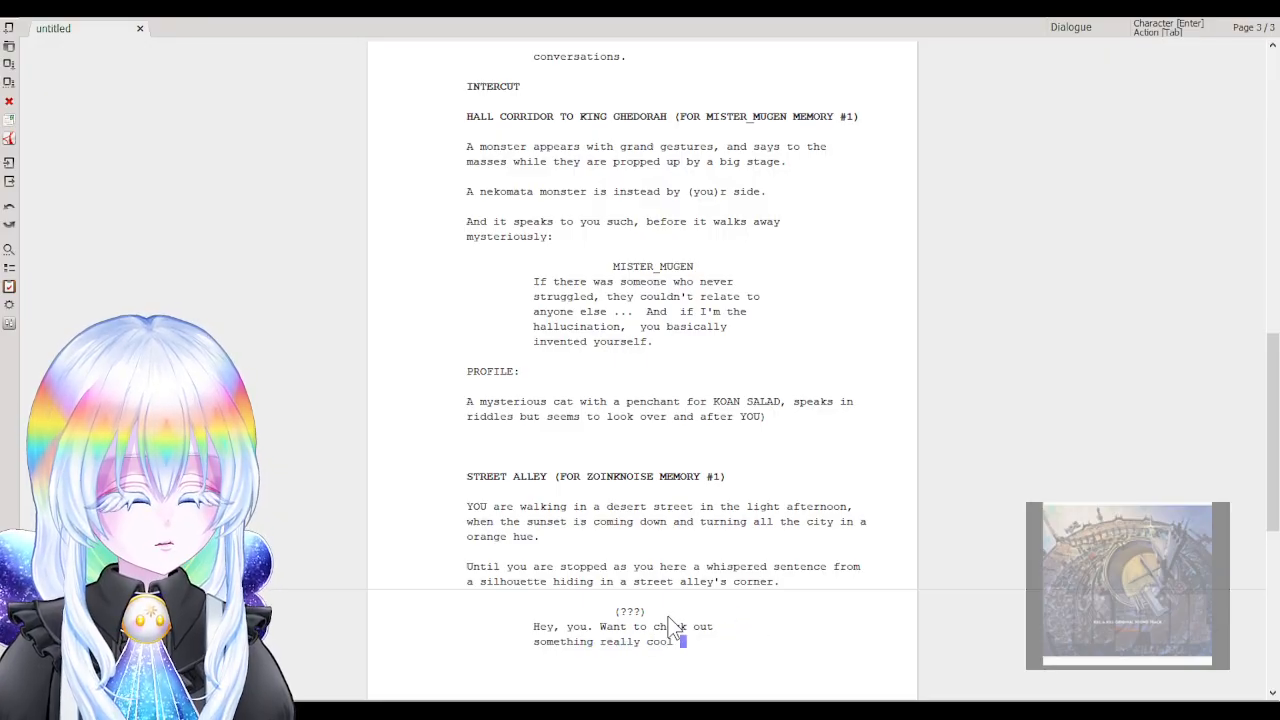
pyautogui.press('Return')
pyautogui.press('BackSpace')
pyautogui.press('BackSpace')
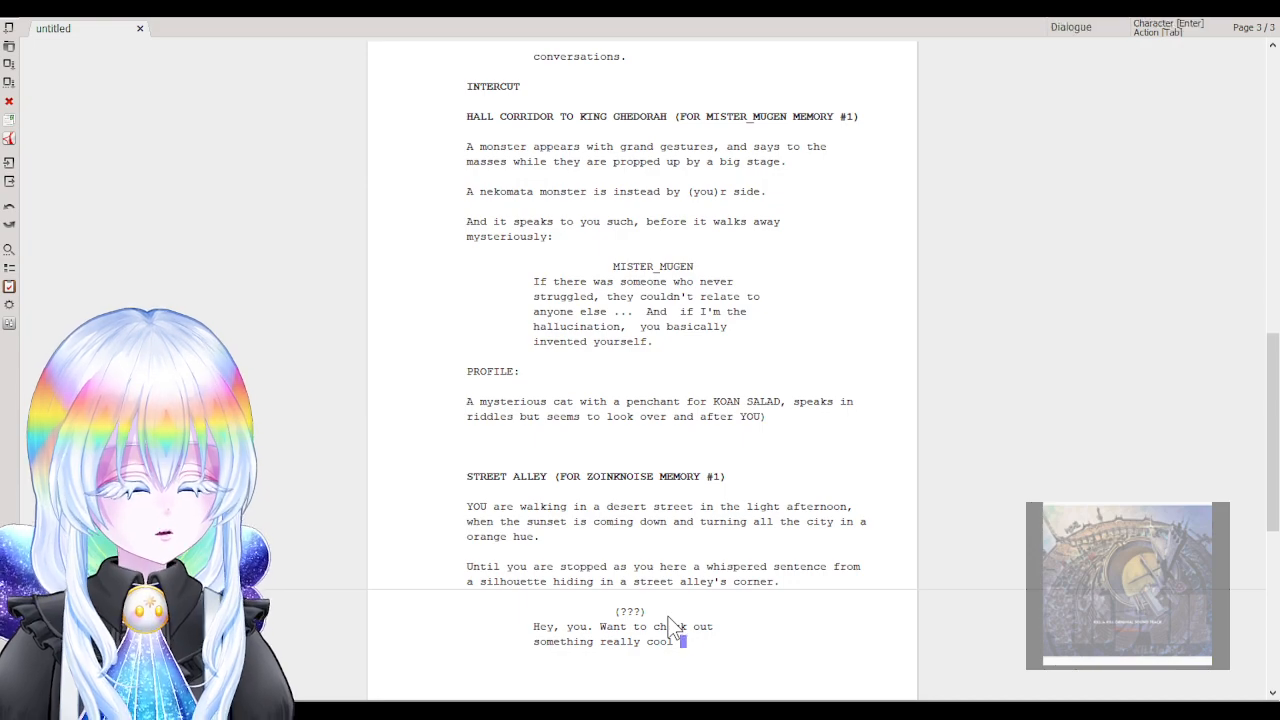
# Complete the (???) dialogue with ", I'll make you a deal that you won't be able to refuse.".
pyautogui.write(", I'l")
pyautogui.write('l make you ')
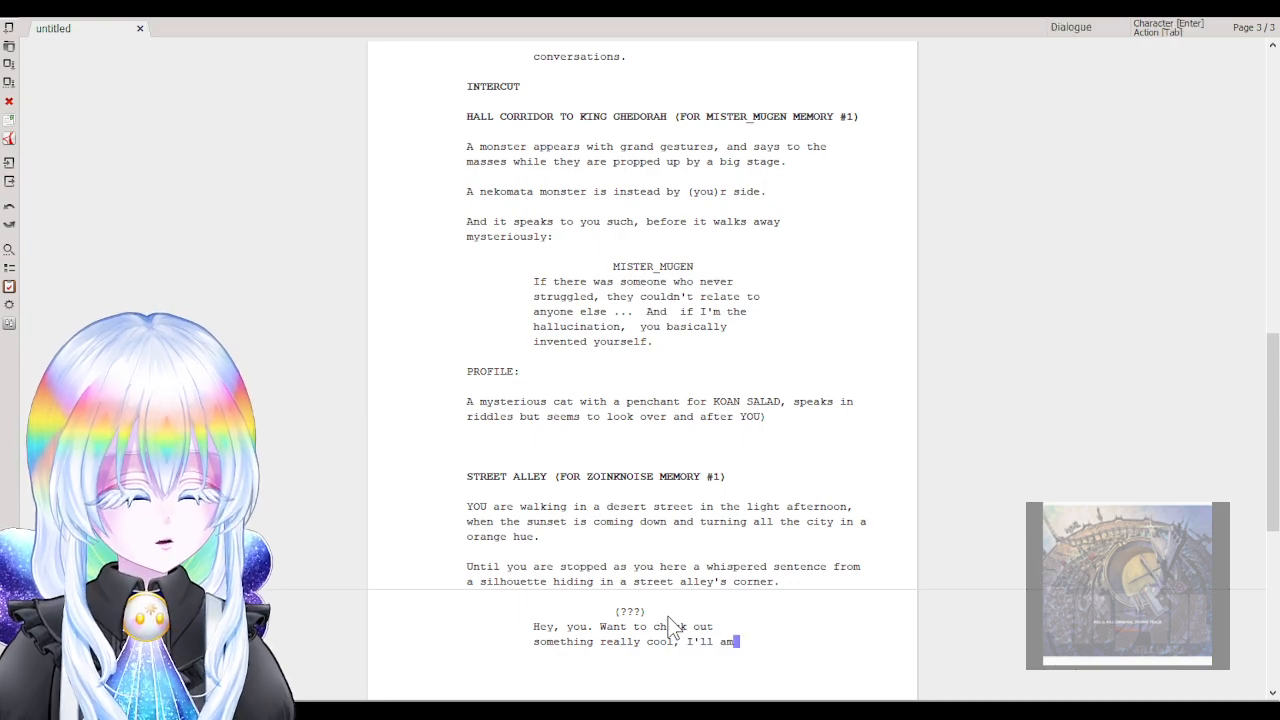
pyautogui.write('a de')
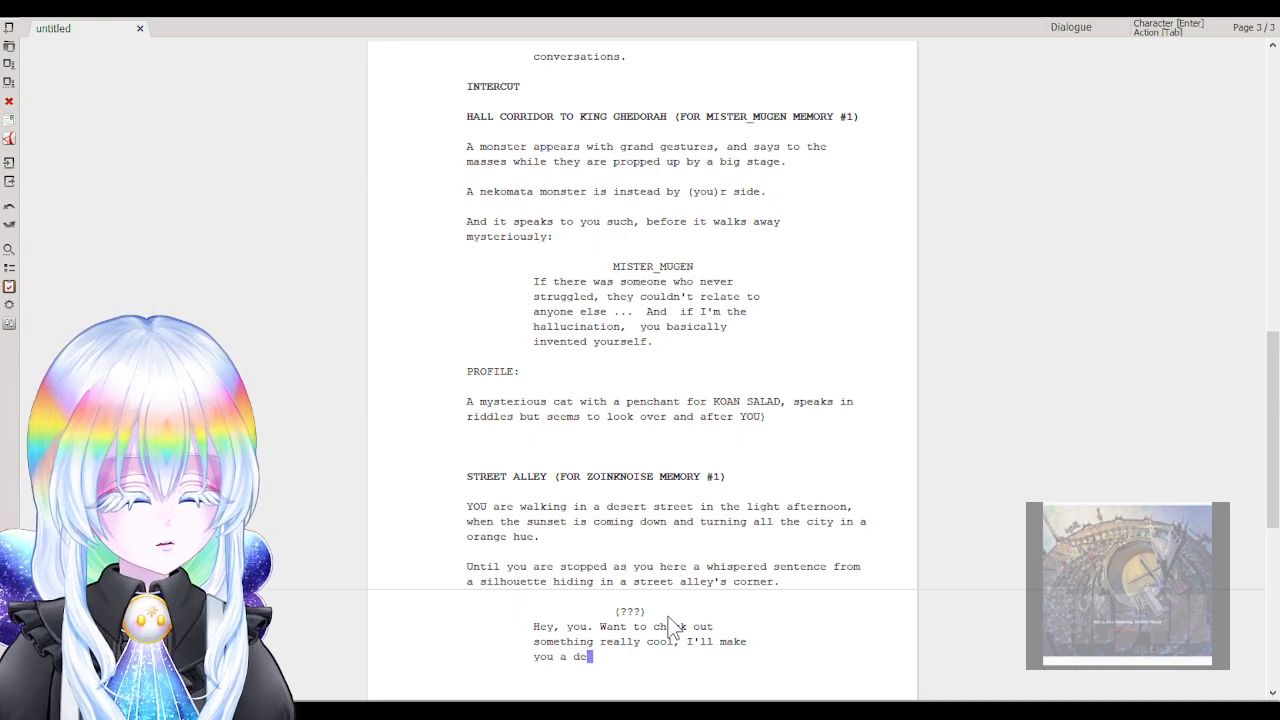
pyautogui.write('al that you ')
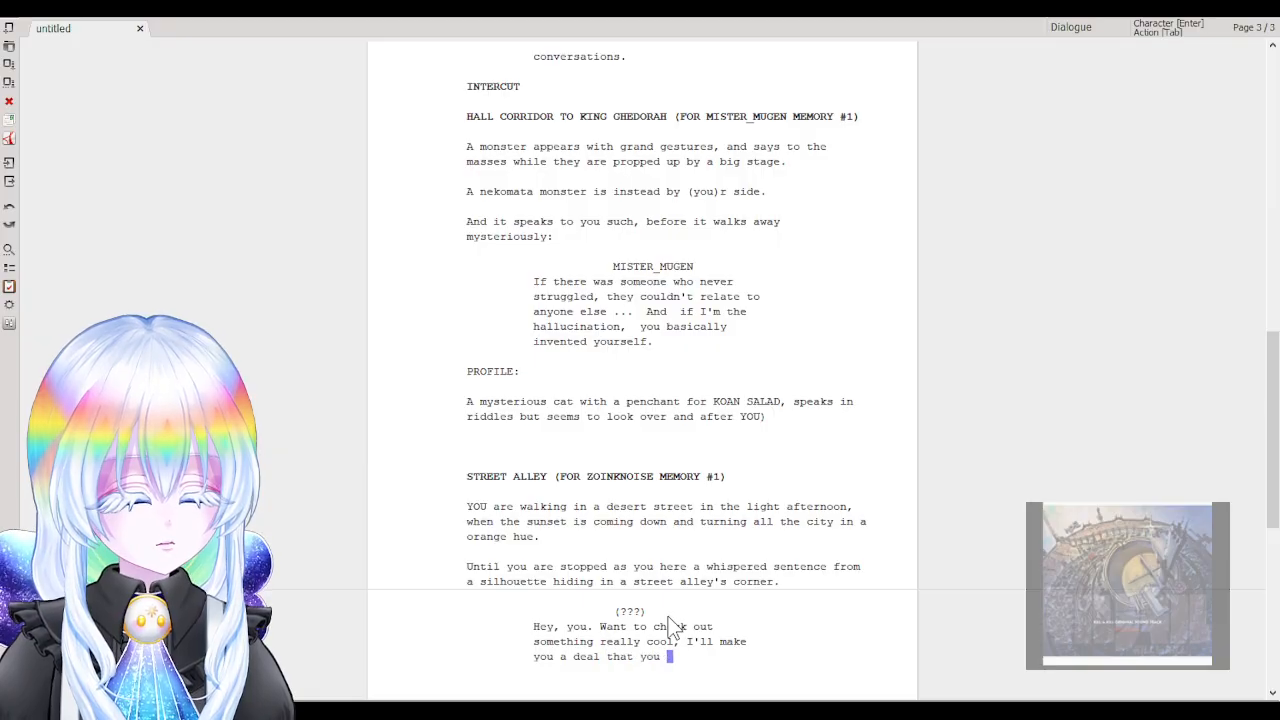
pyautogui.write("won't be alble to refuse.")
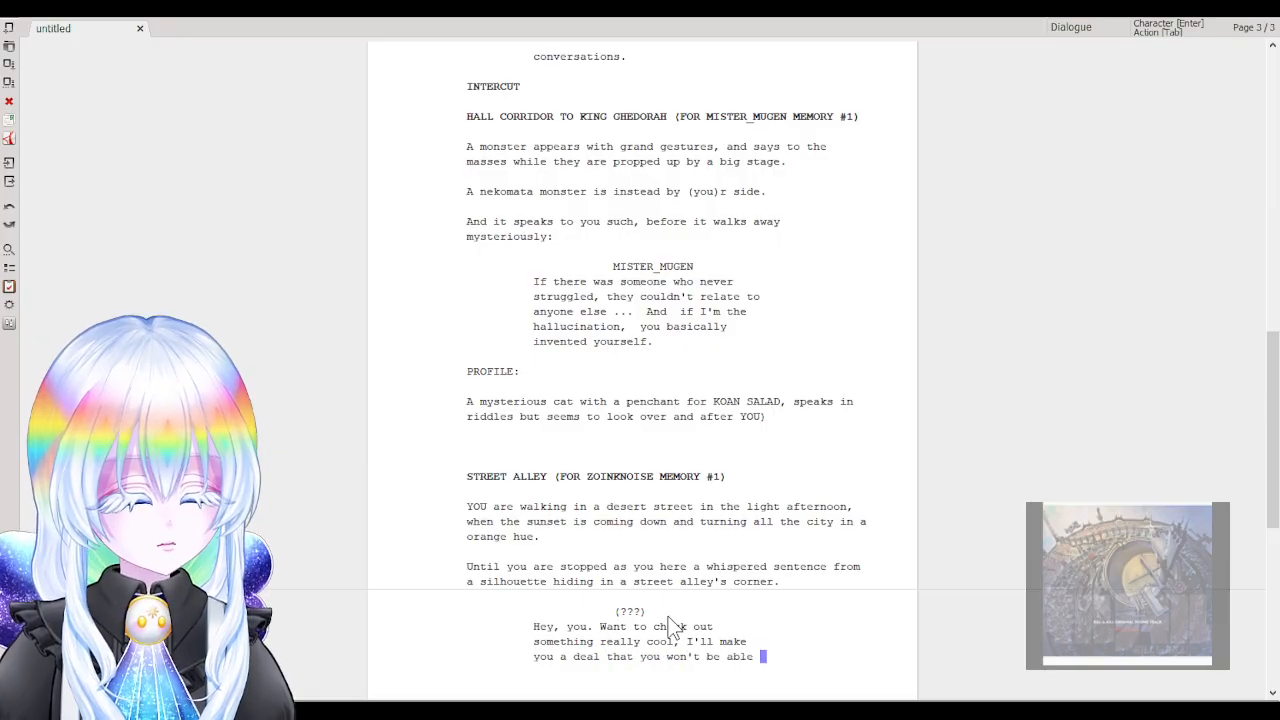
# Start an action paragraph below the dialogue reading "YOU turn your head to check the provenience of the voice, as you".
pyautogui.press('Return')
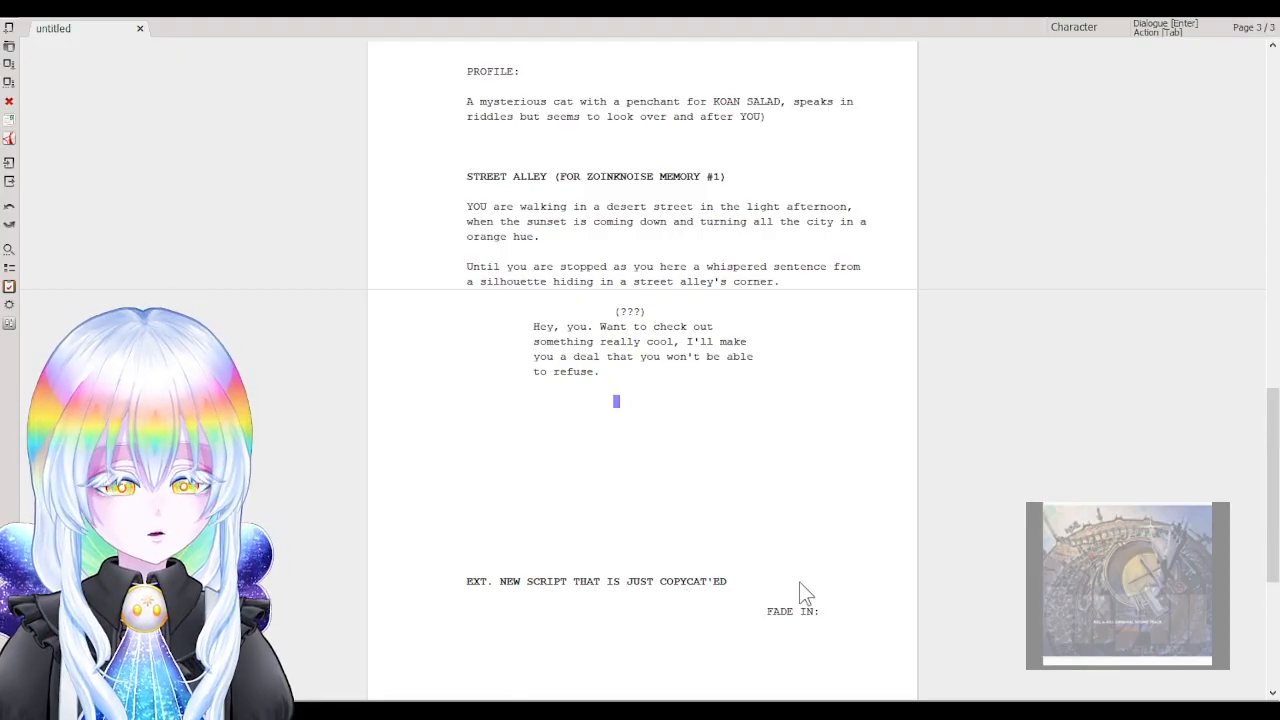
pyautogui.press('Tab')
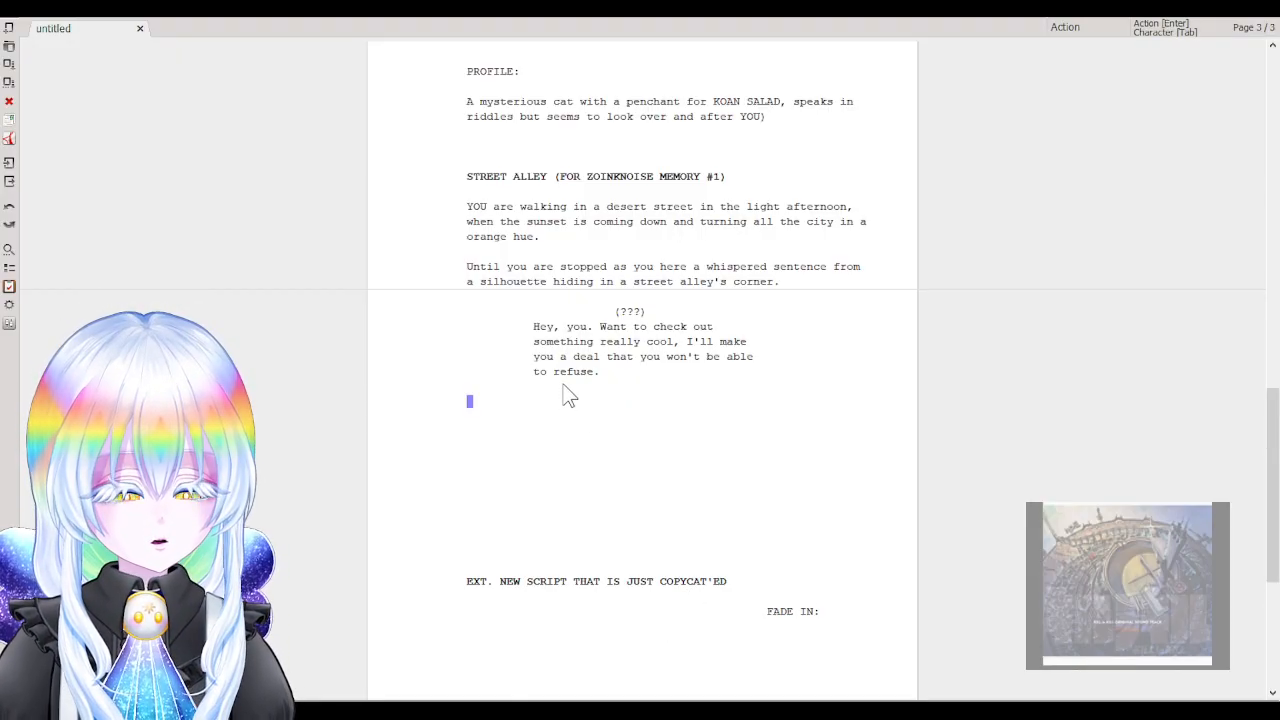
pyautogui.write('YOU t')
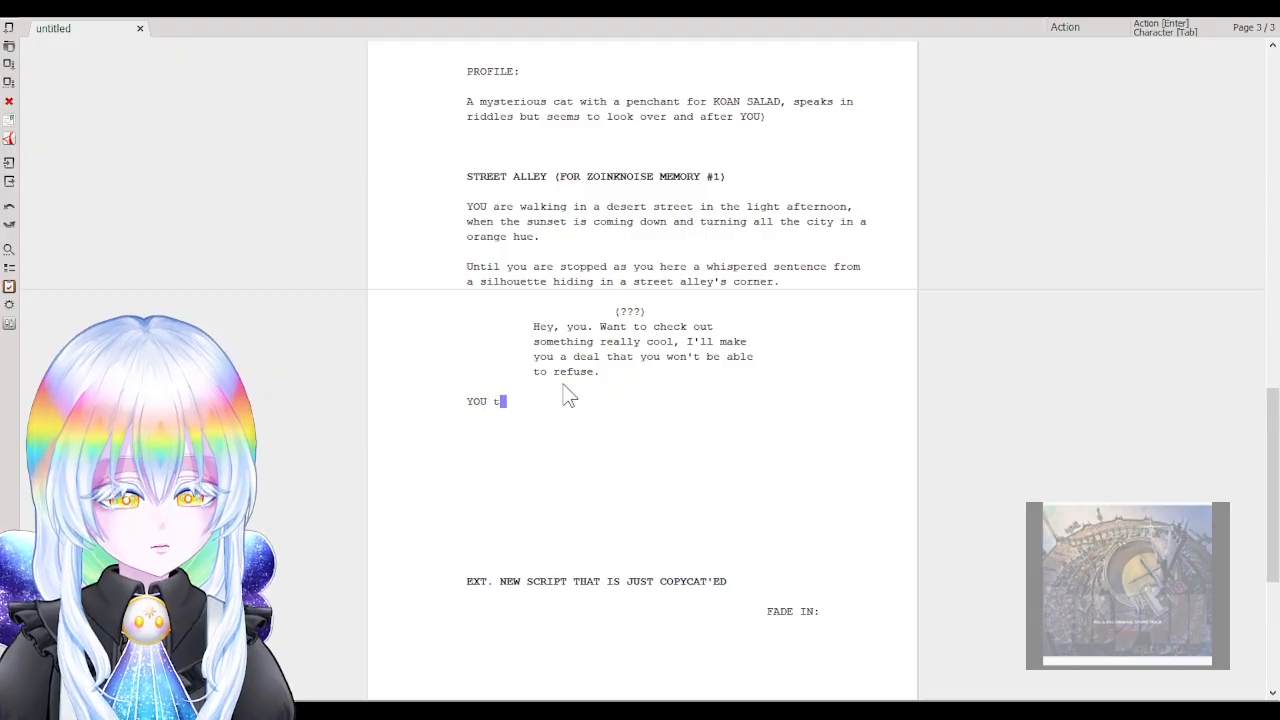
pyautogui.write('urn your head ')
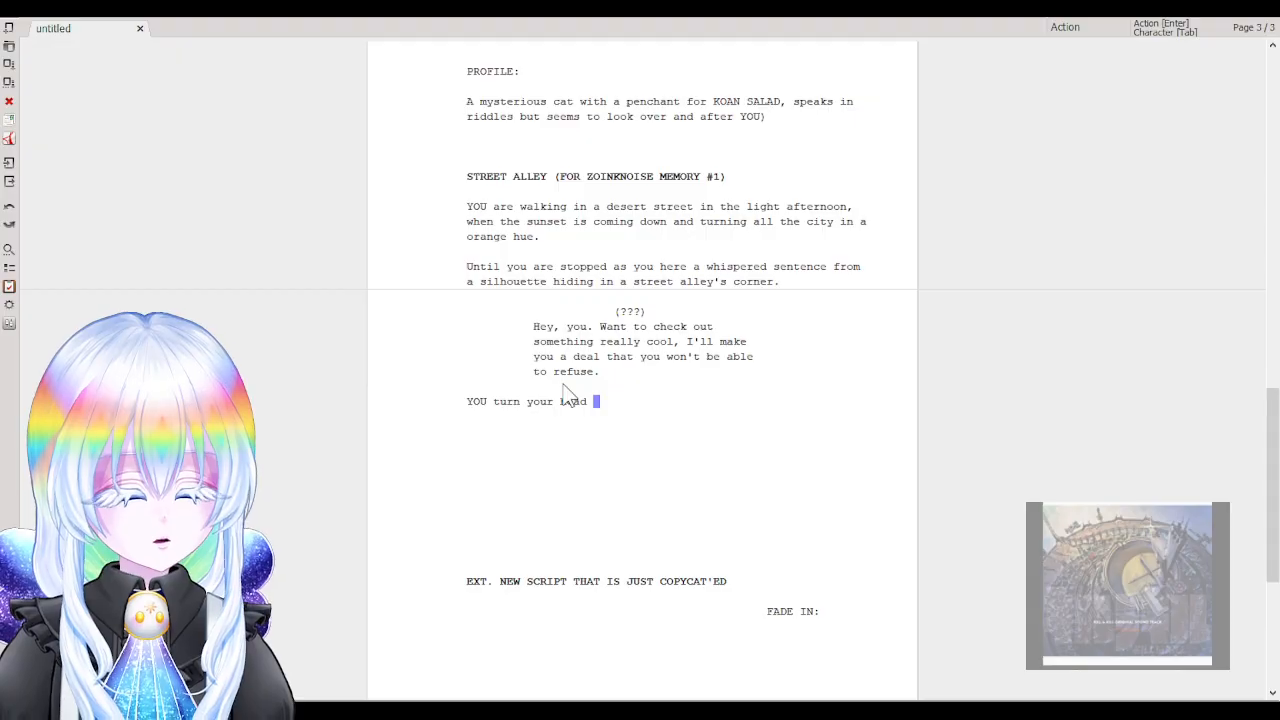
pyautogui.write('to check the ')
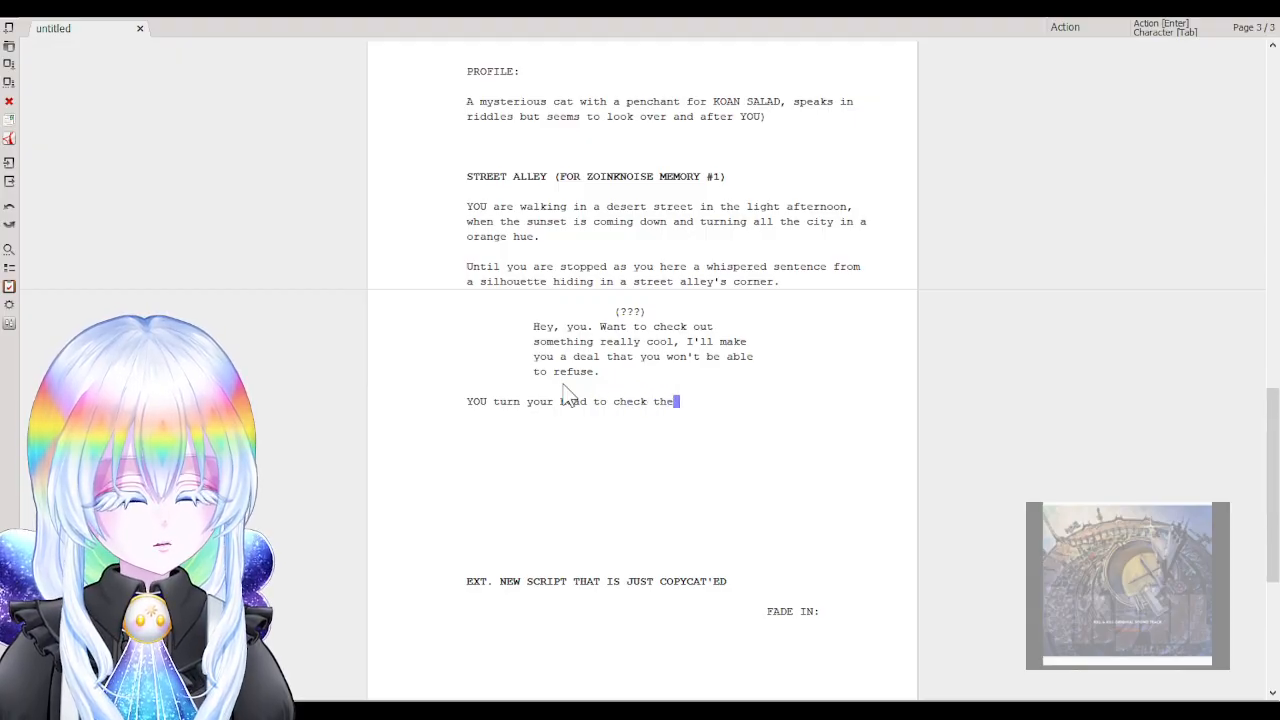
pyautogui.write('prove')
pyautogui.write('nience')
pyautogui.press('BackSpace')
pyautogui.press('BackSpace')
pyautogui.press('BackSpace')
pyautogui.press('BackSpace')
pyautogui.press('BackSpace')
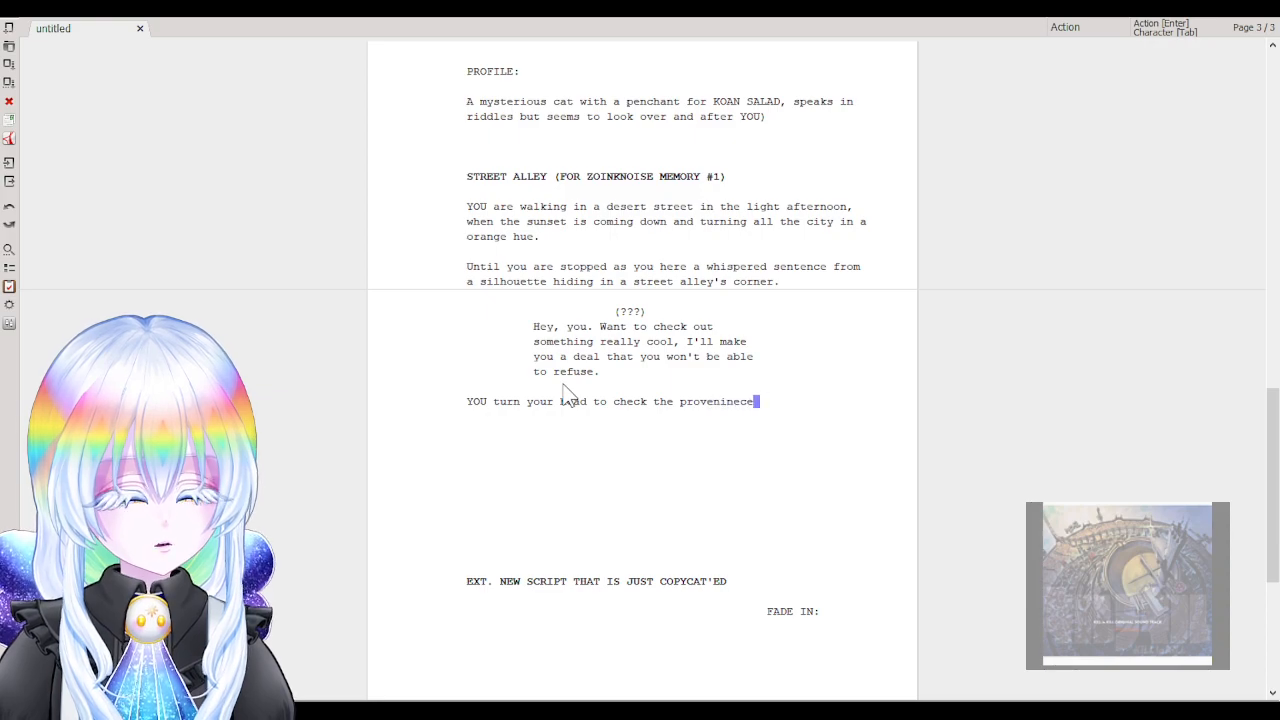
pyautogui.write('ence of the vo')
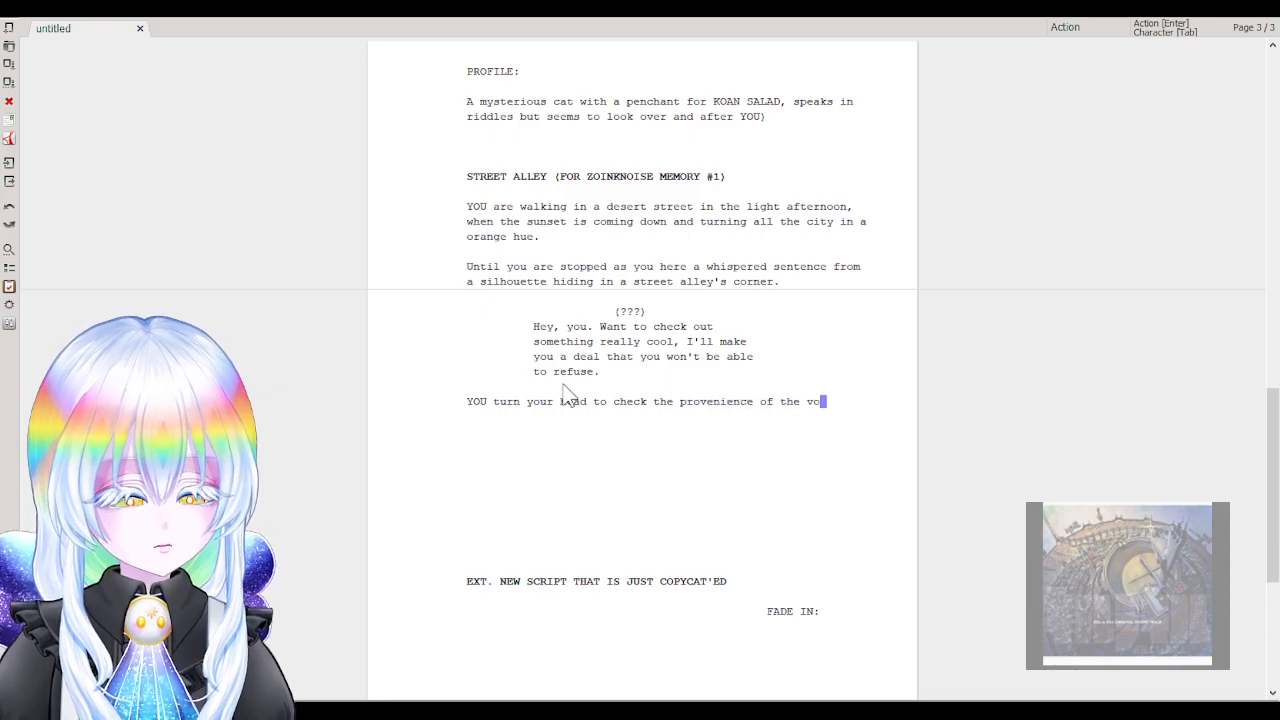
pyautogui.write('ice, as you e')
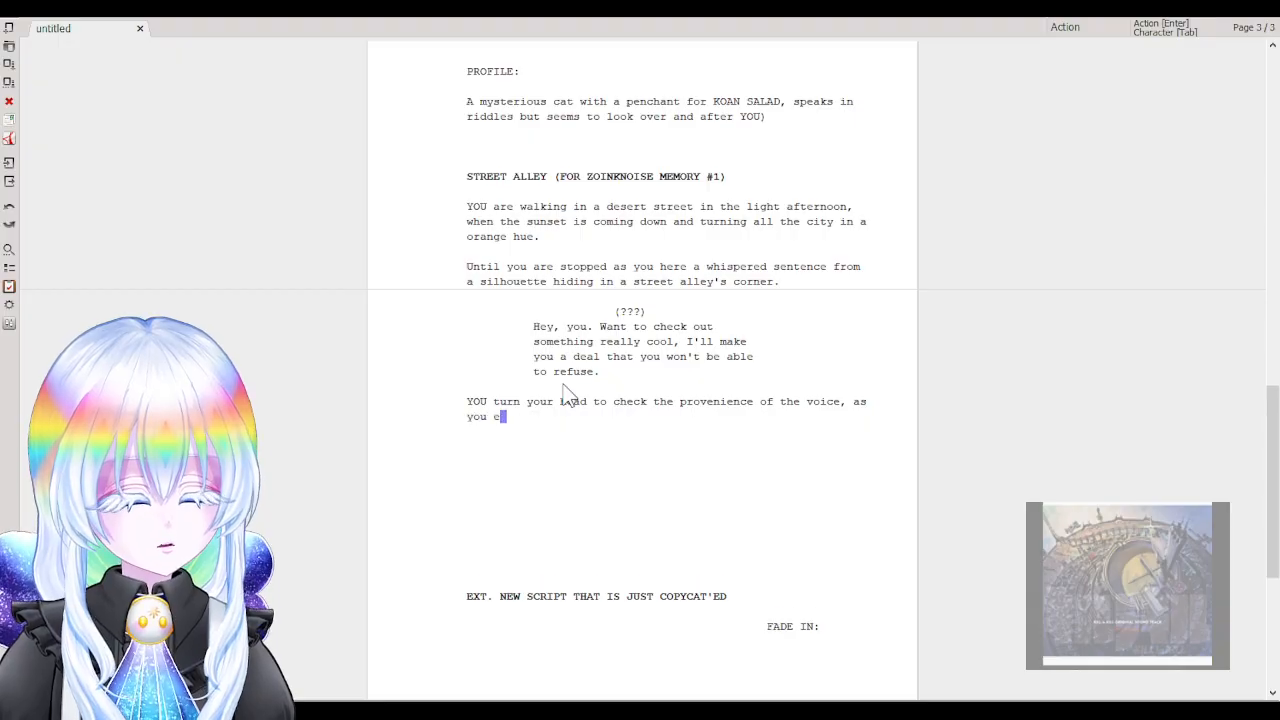
# Continue the action paragraph after "as you" with "look at the silhouette barely tall above 3 apples".
pyautogui.press('BackSpace')
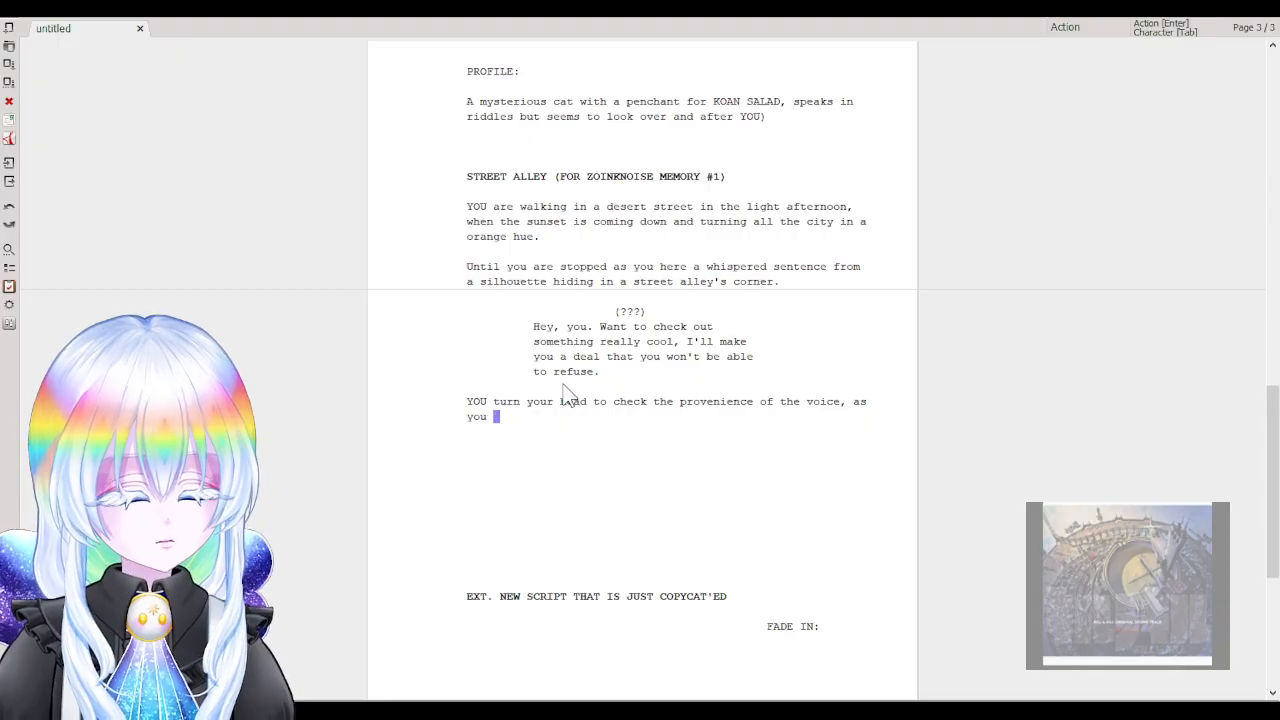
pyautogui.write('l')
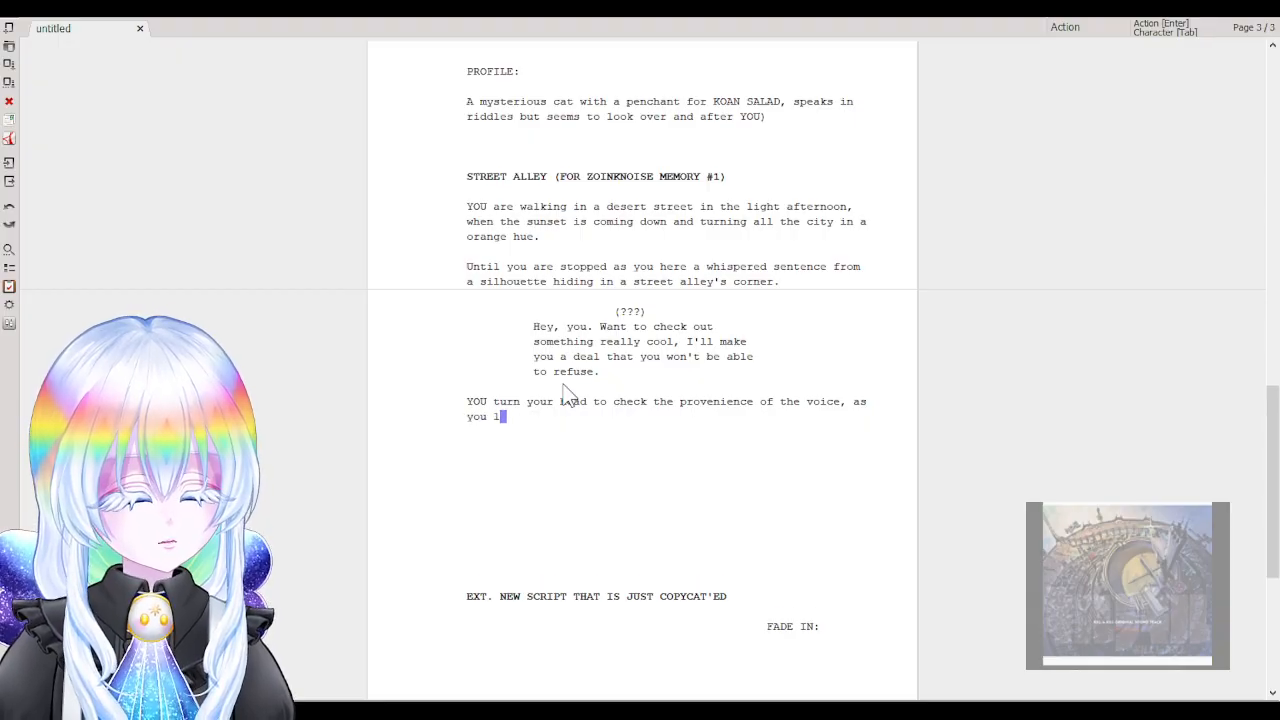
pyautogui.write('ook at the slih')
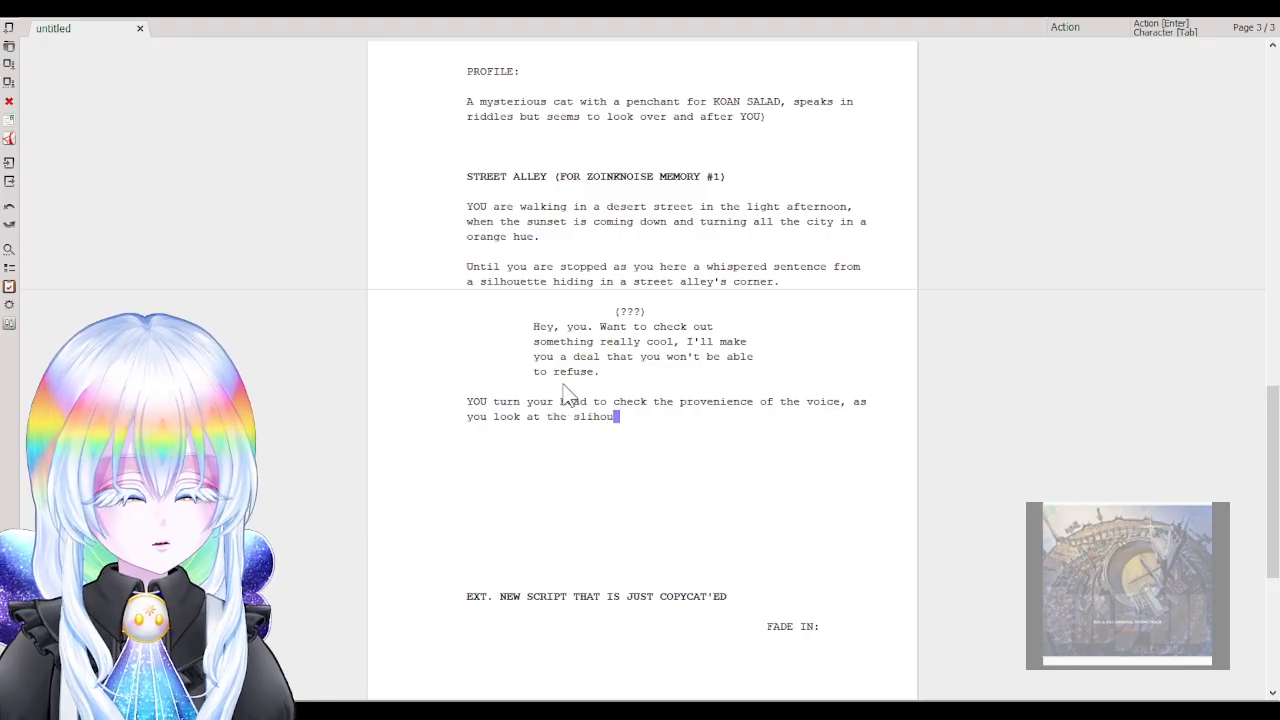
pyautogui.press('BackSpace')
pyautogui.press('BackSpace')
pyautogui.press('BackSpace')
pyautogui.write('ilhoue')
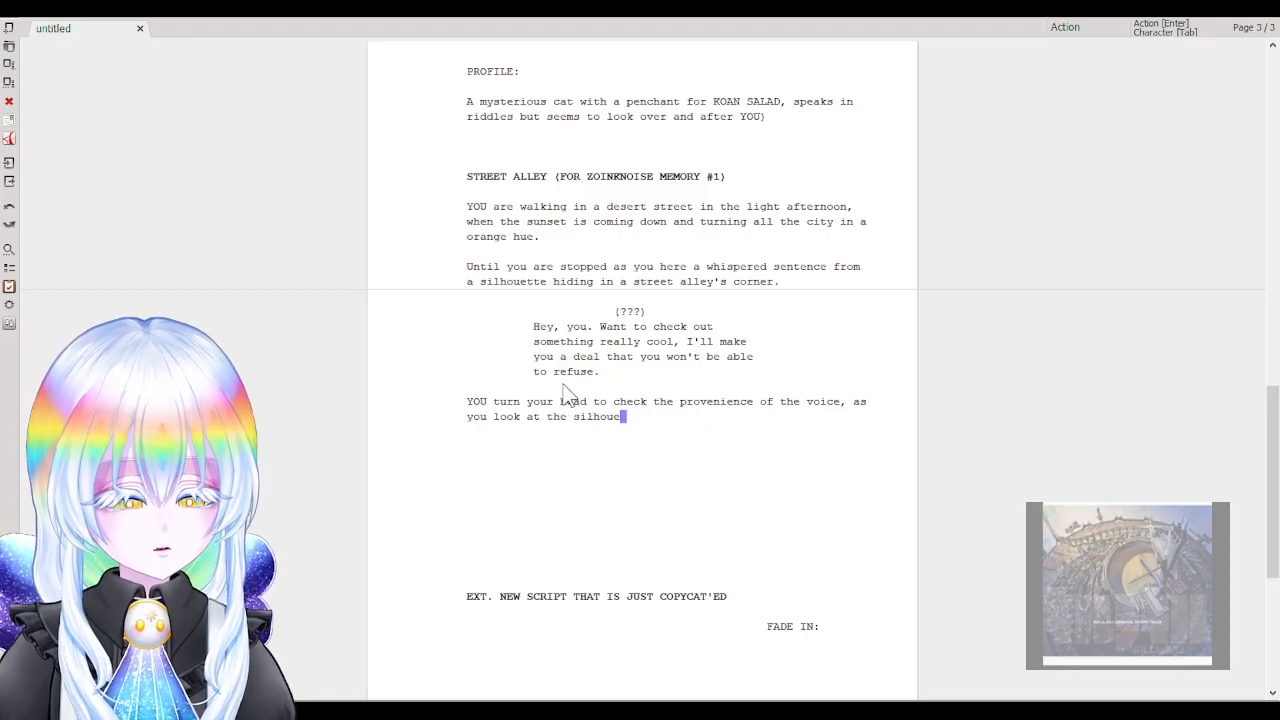
pyautogui.write('tte barely tall above')
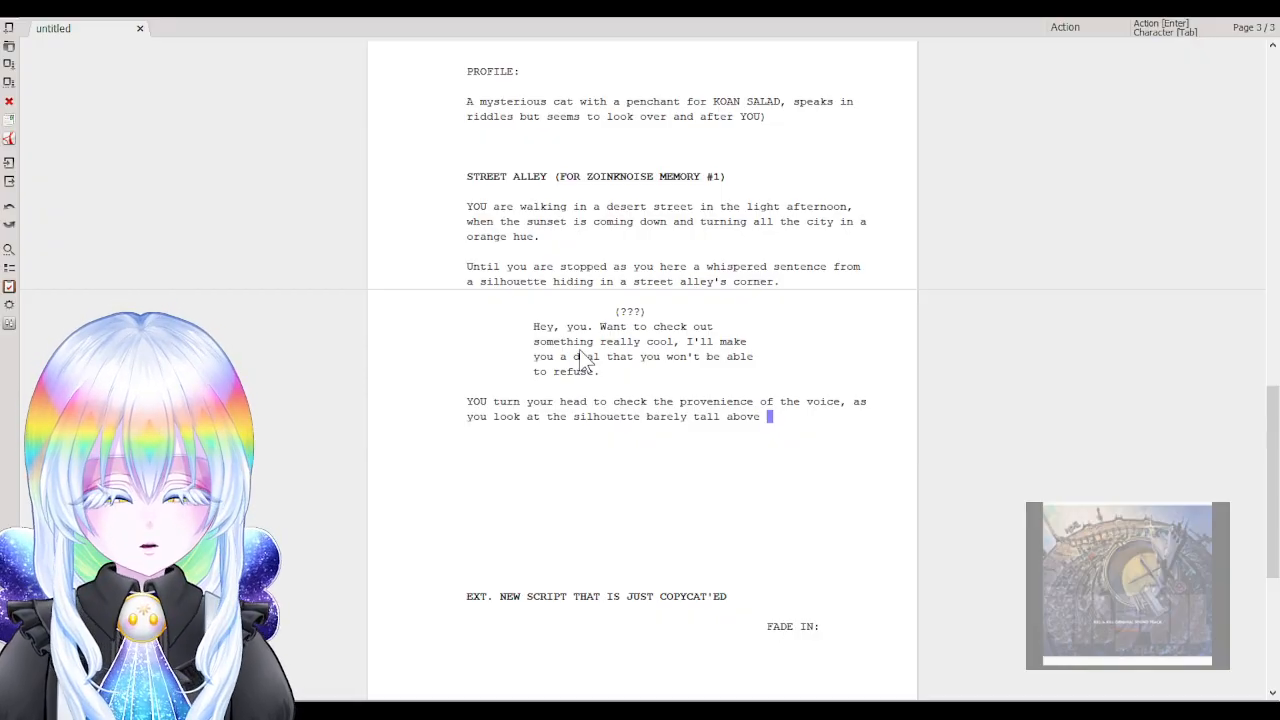
pyautogui.write('3 apples.')
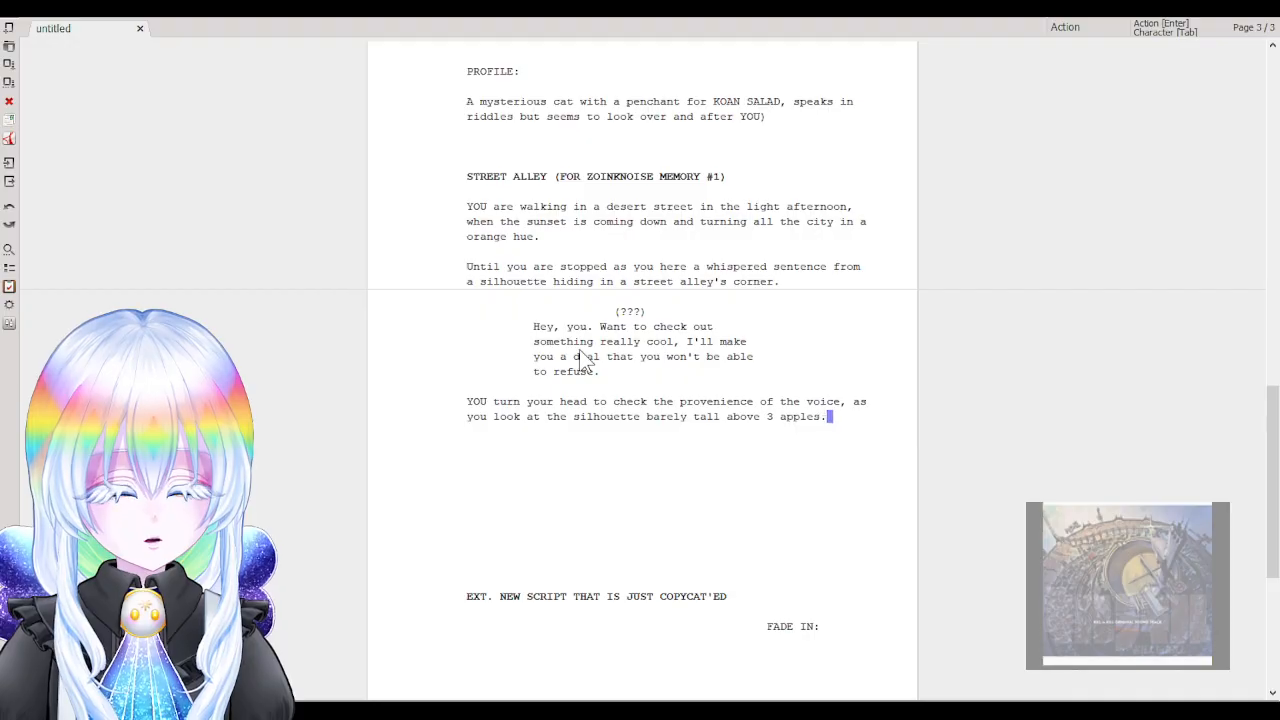
# End the action paragraph after "3 apples" with ", you think :".
pyautogui.press('BackSpace')
pyautogui.write(', she')
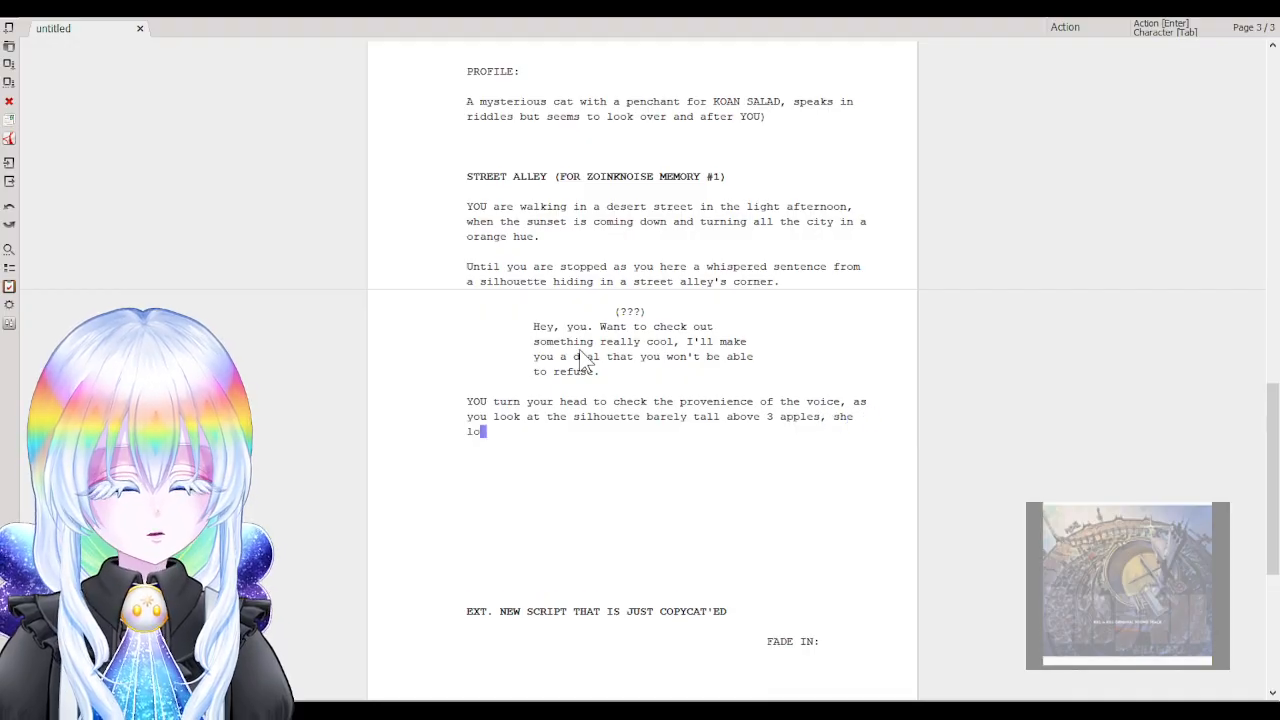
pyautogui.press('BackSpace')
pyautogui.press('BackSpace')
pyautogui.press('BackSpace')
pyautogui.press('BackSpace')
pyautogui.write('YOU')
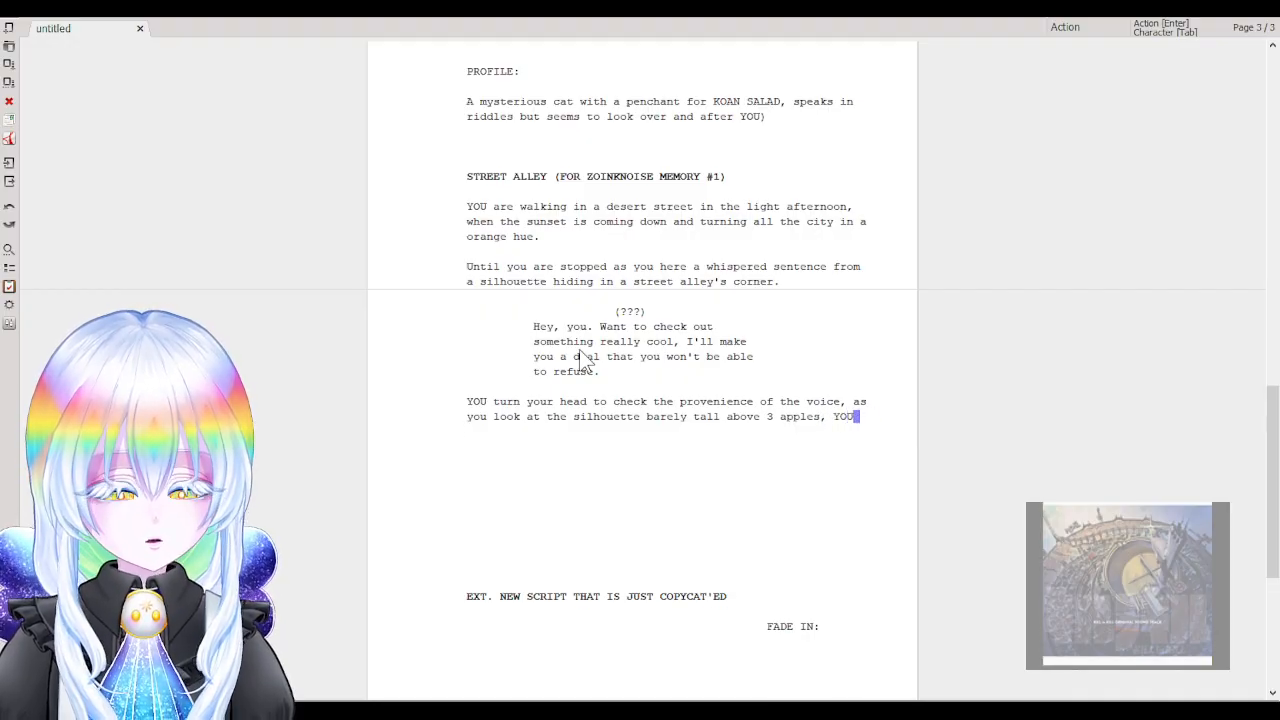
pyautogui.press('BackSpace')
pyautogui.press('BackSpace')
pyautogui.press('BackSpace')
pyautogui.press('BackSpace')
pyautogui.press('BackSpace')
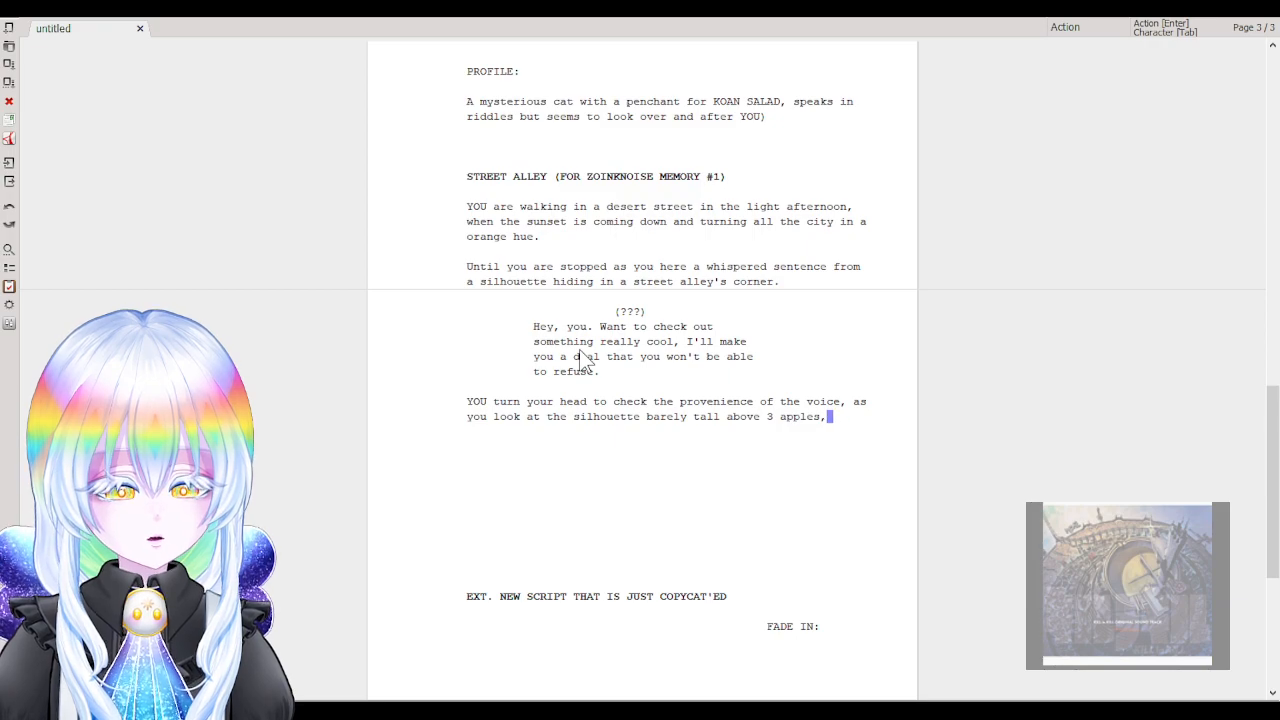
pyautogui.write('you th')
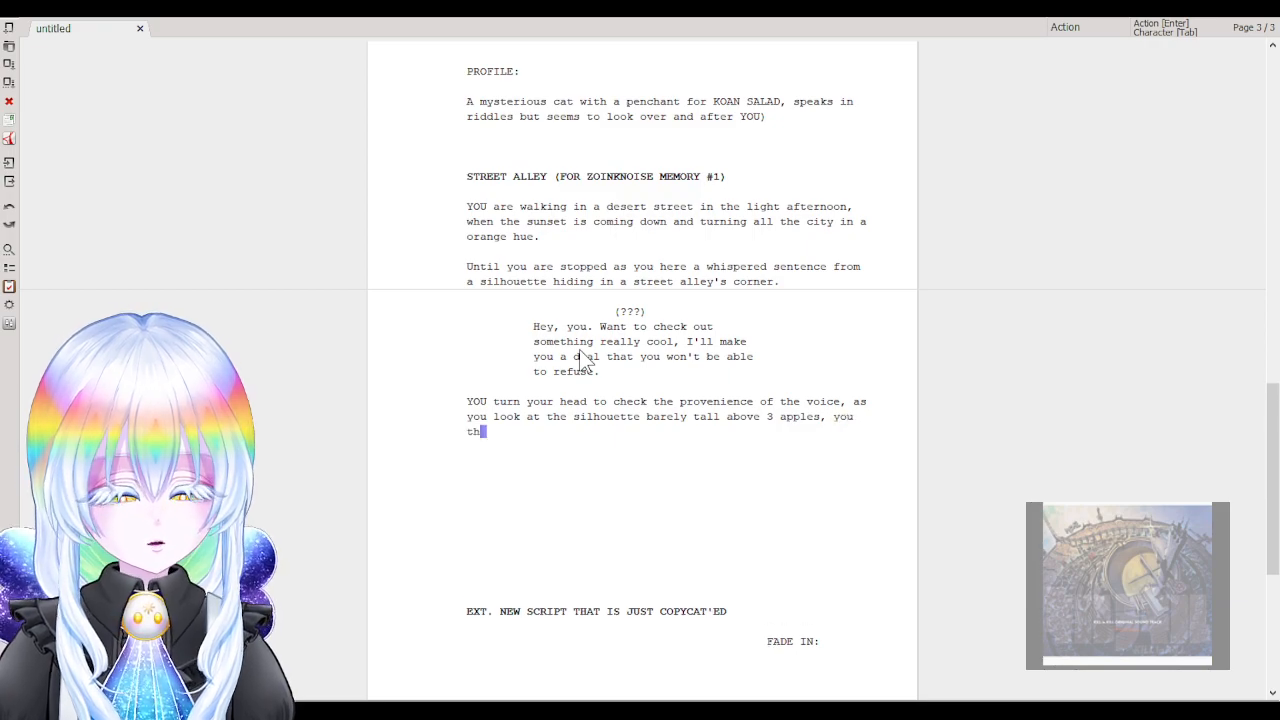
pyautogui.write('ink ')
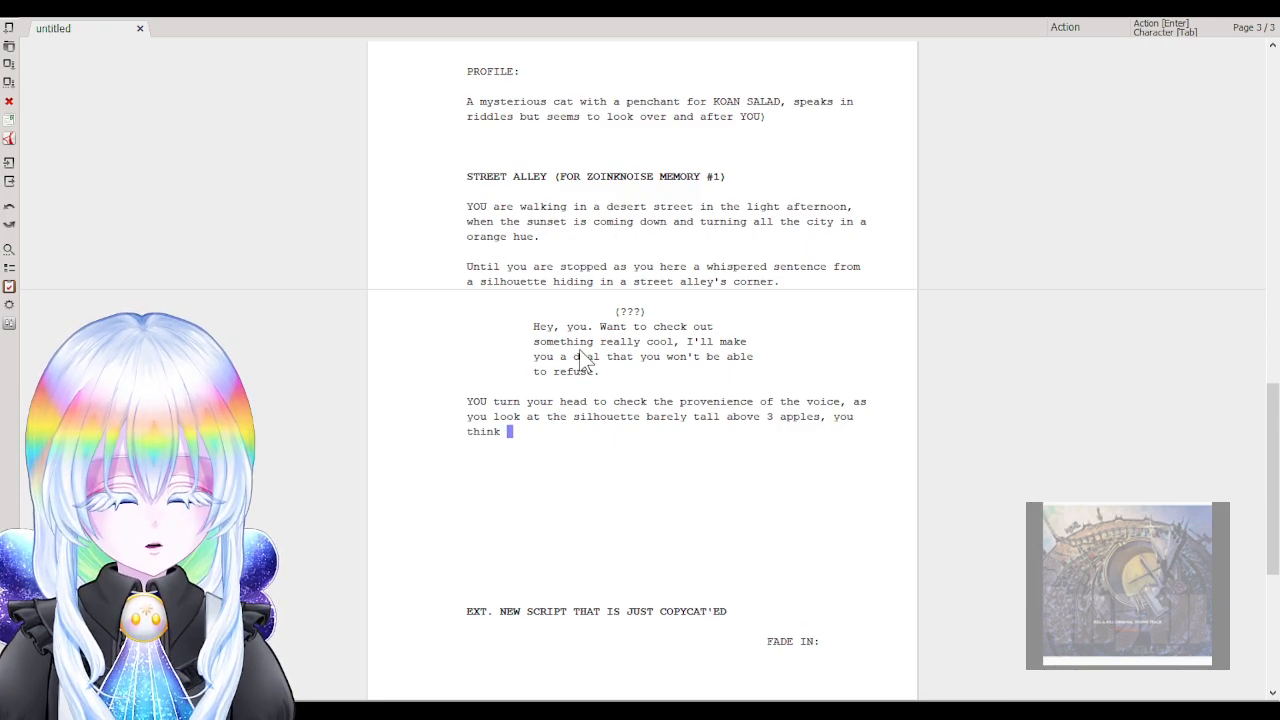
pyautogui.write(':')
# Add "WTF" as a character line below the action paragraph.
pyautogui.press('Return')
pyautogui.press('Tab')
pyautogui.write('WTF')
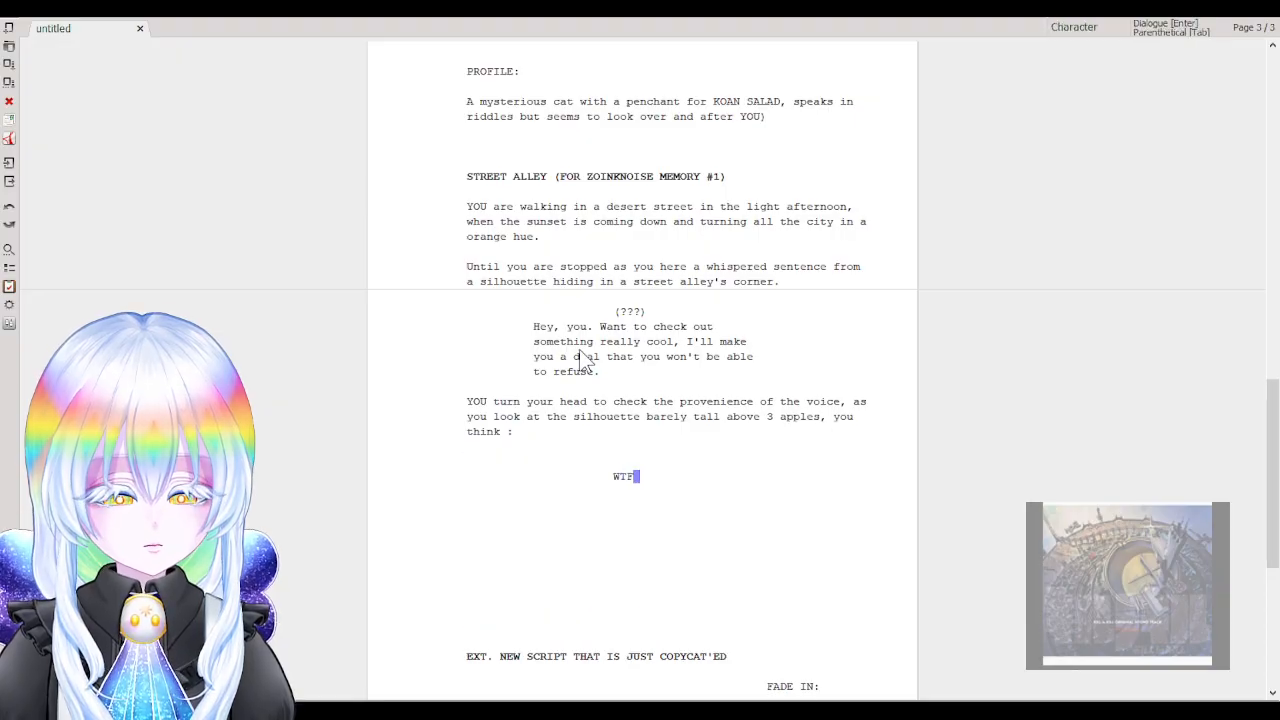
pyautogui.press('Return')
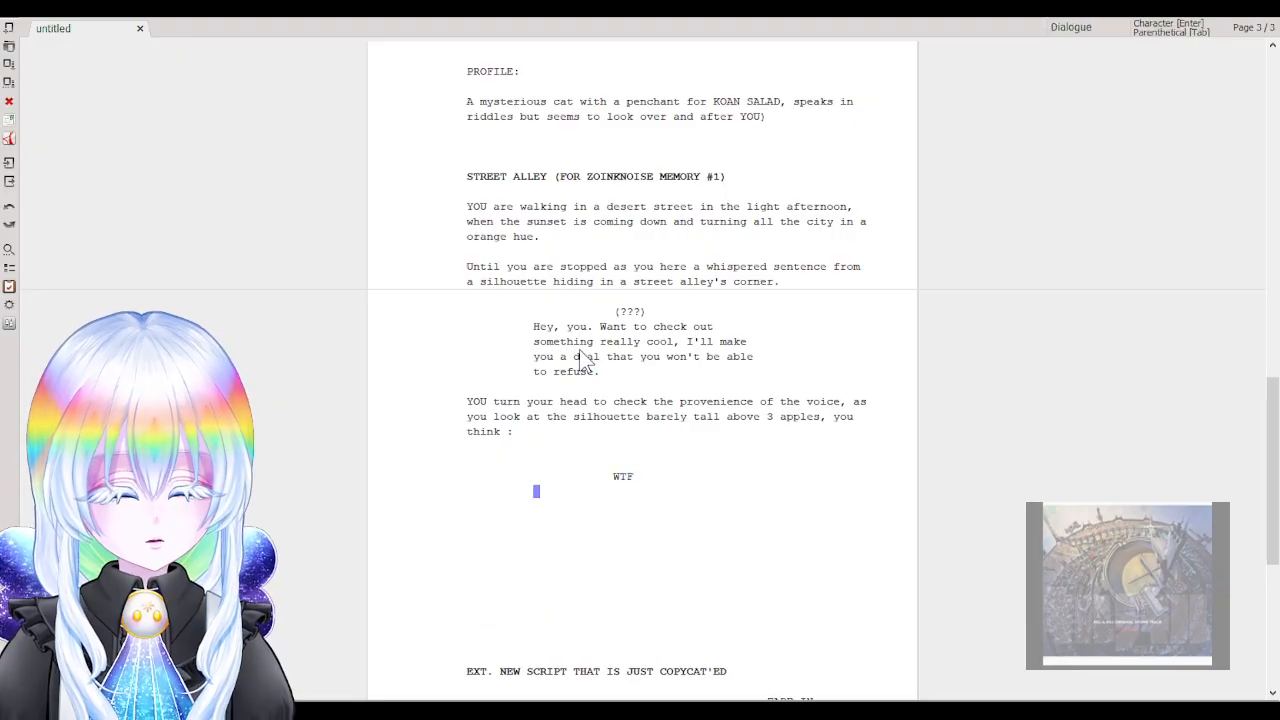
pyautogui.press('Tab')
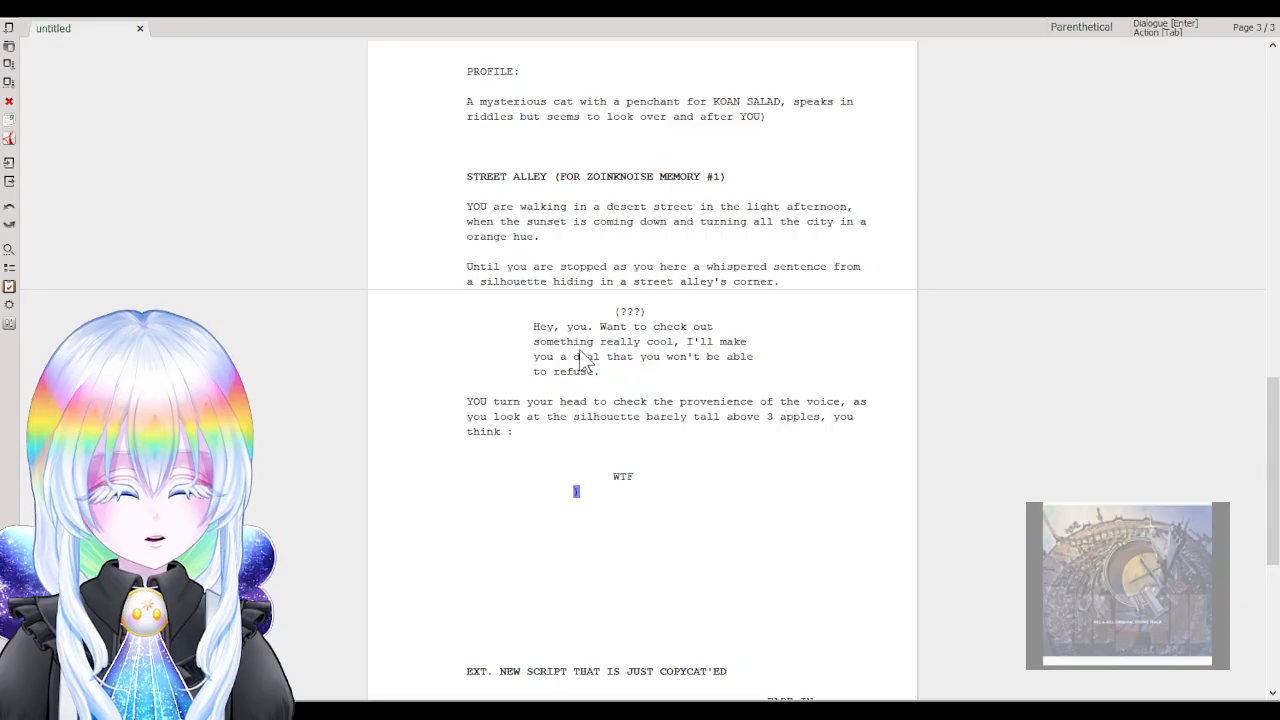
pyautogui.press('BackSpace')
# Enclose WTF in a single pair of parentheses, removing the extra closing one.
pyautogui.press('Home')
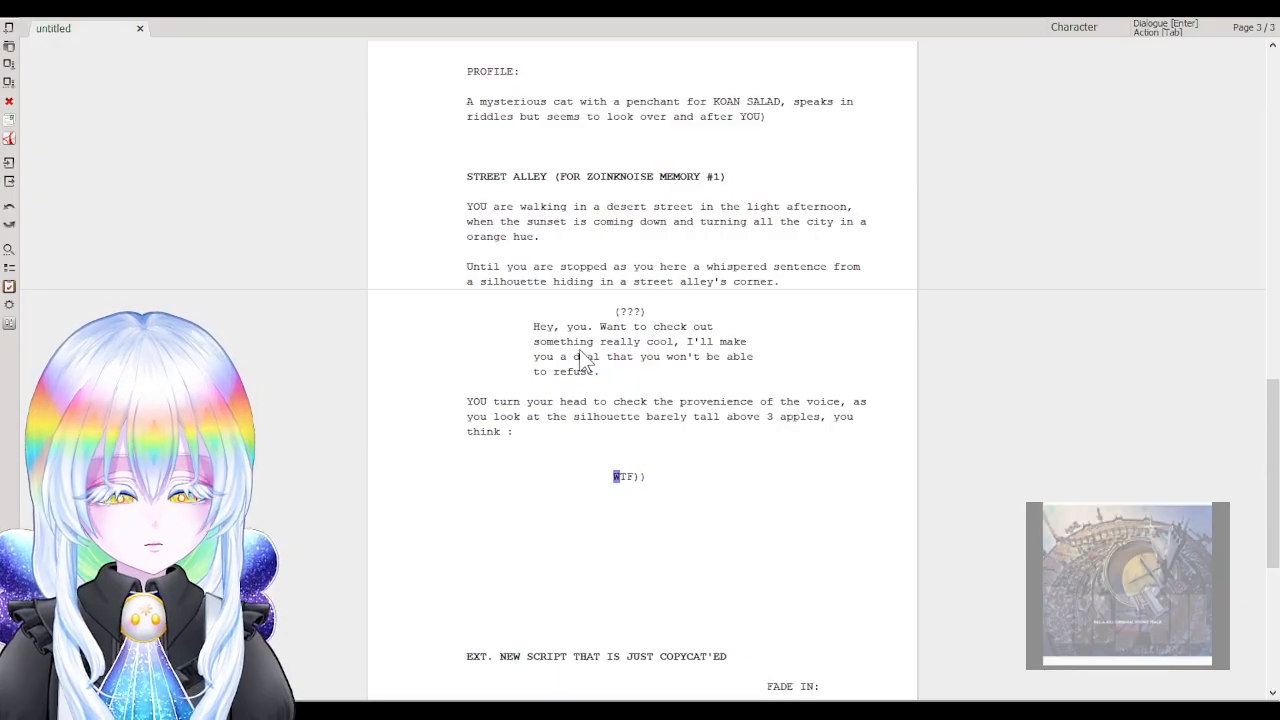
pyautogui.press('Return')
pyautogui.press('BackSpace')
pyautogui.write('(')
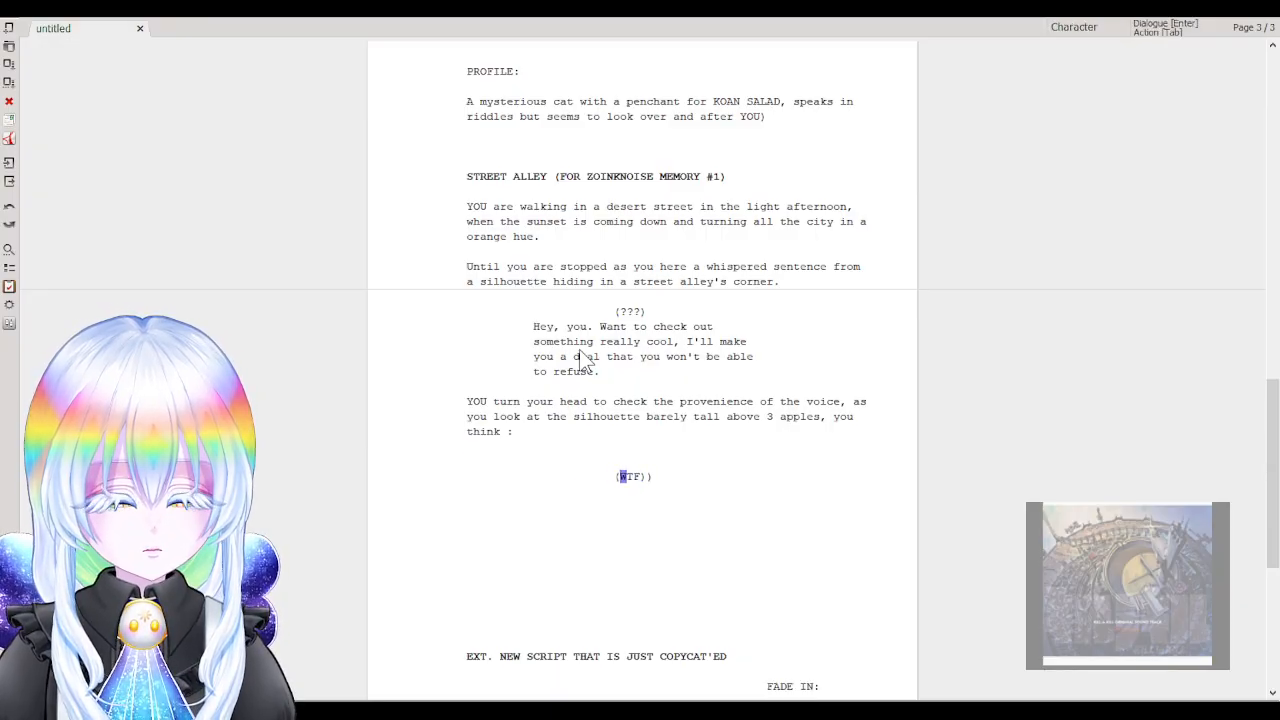
pyautogui.press('Right')
pyautogui.press('Right')
pyautogui.press('Right')
pyautogui.press('Delete')
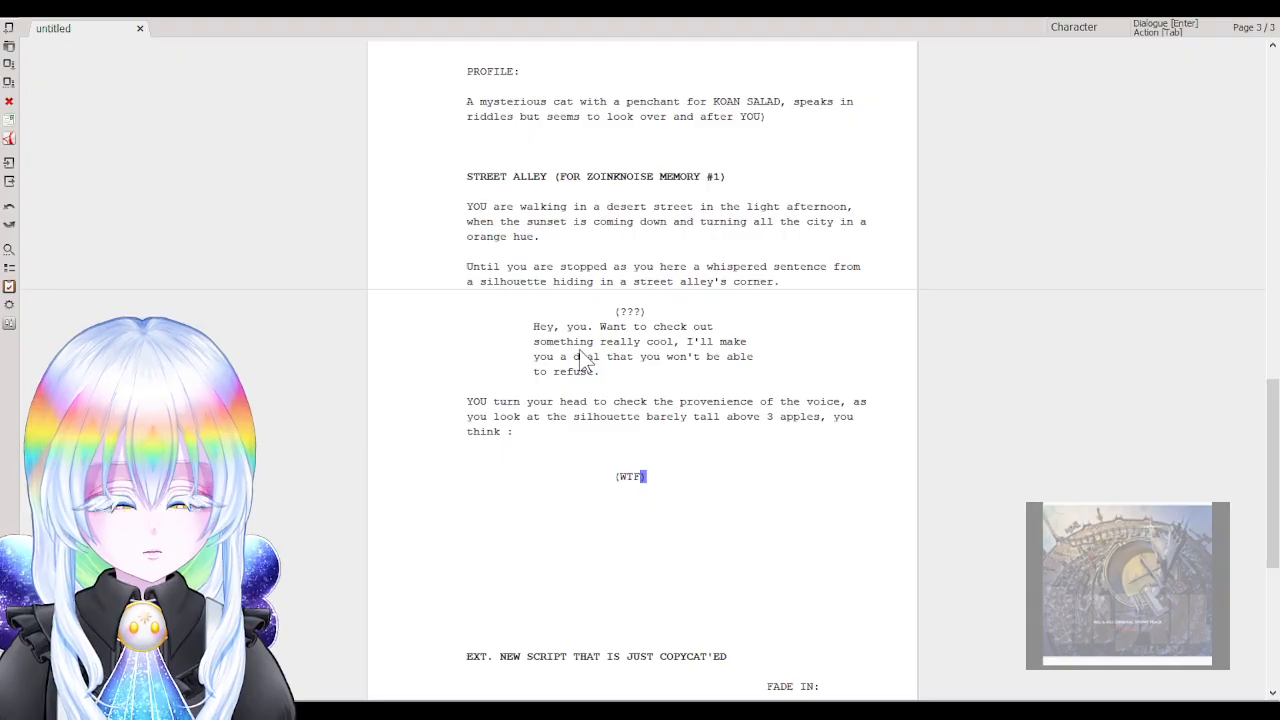
# Remove the extra blank line above (WTF) and format it as a character line directly under the action paragraph.
pyautogui.press('Home')
pyautogui.press('Return')
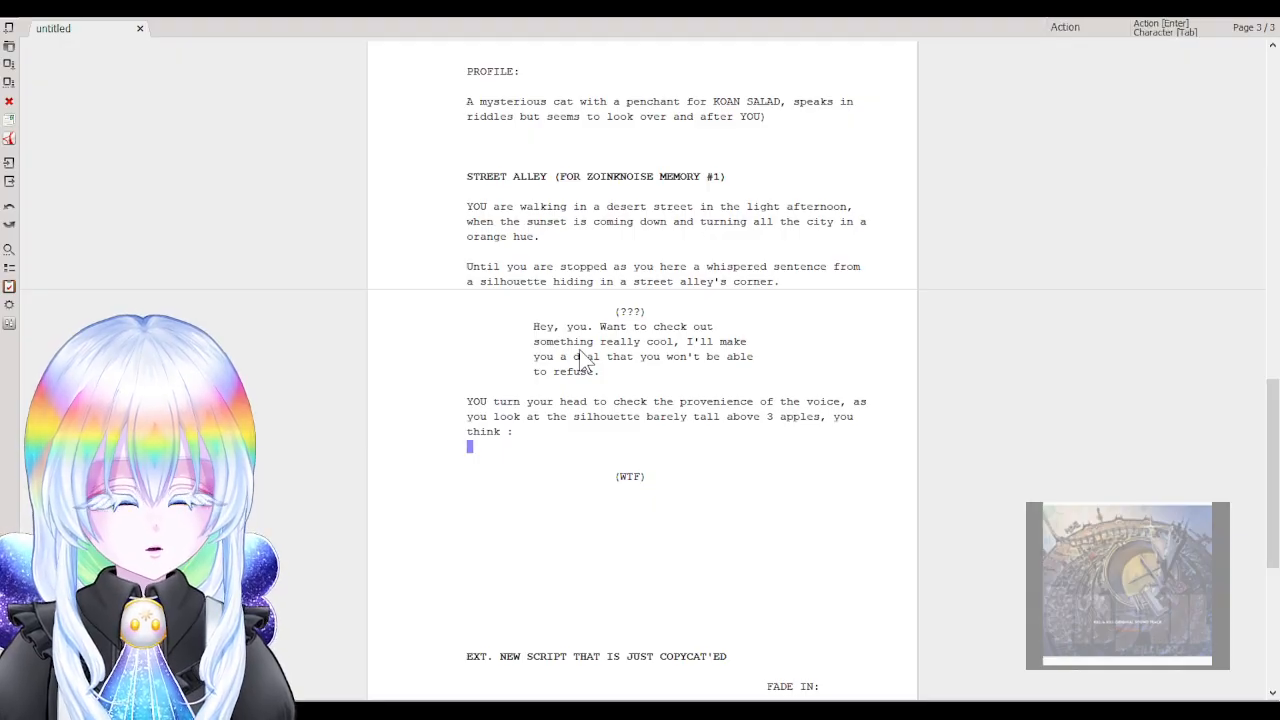
pyautogui.press('Delete')
pyautogui.press('BackSpace')
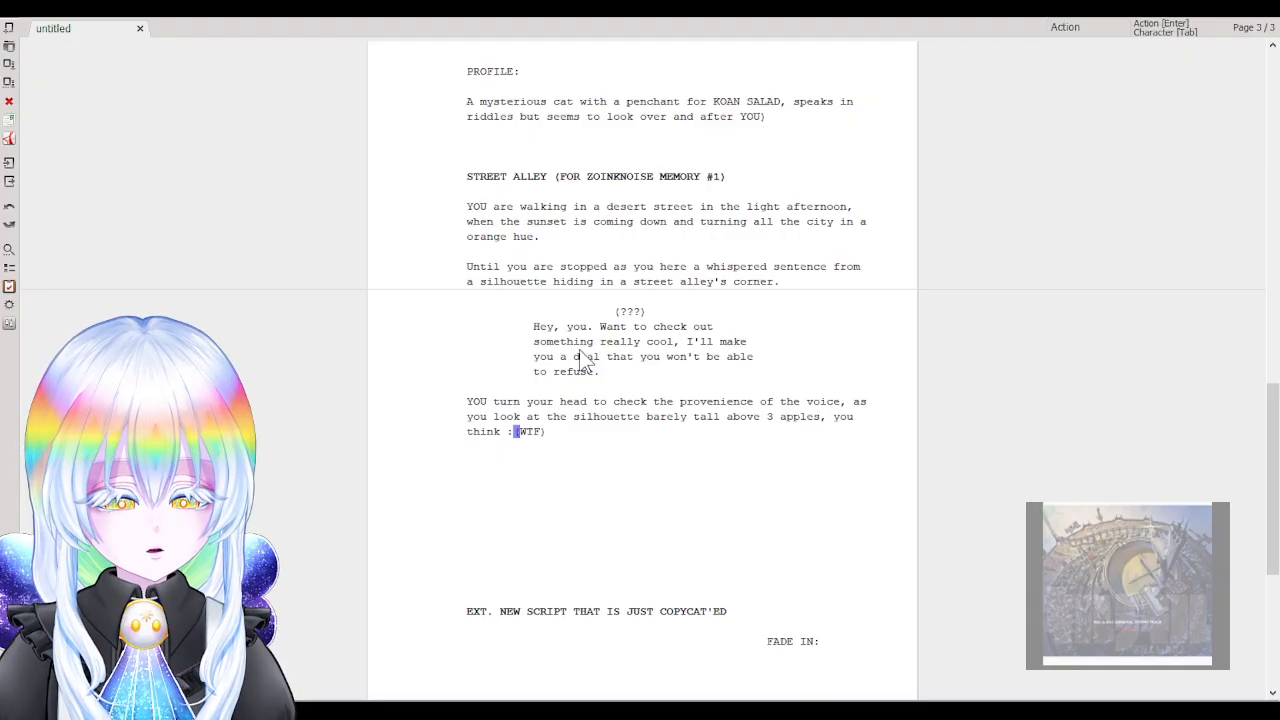
pyautogui.press('Return')
pyautogui.press('BackSpace')
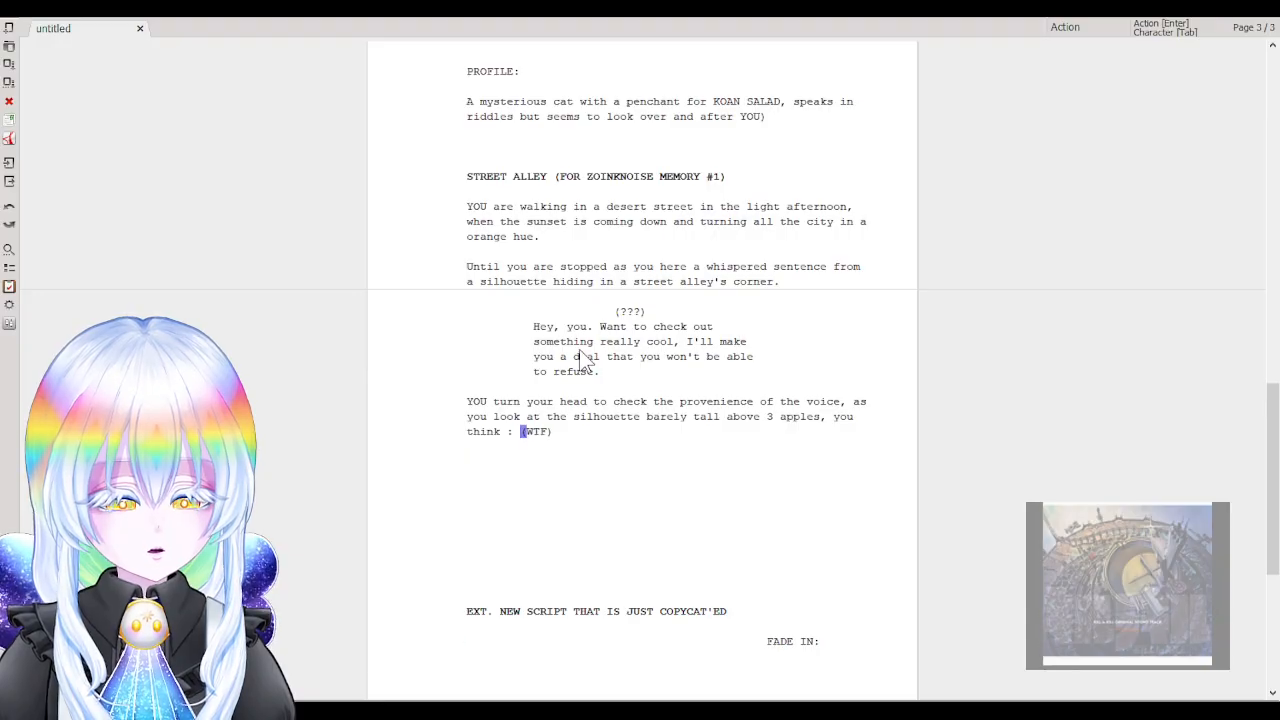
pyautogui.press('Return')
pyautogui.press('Tab')
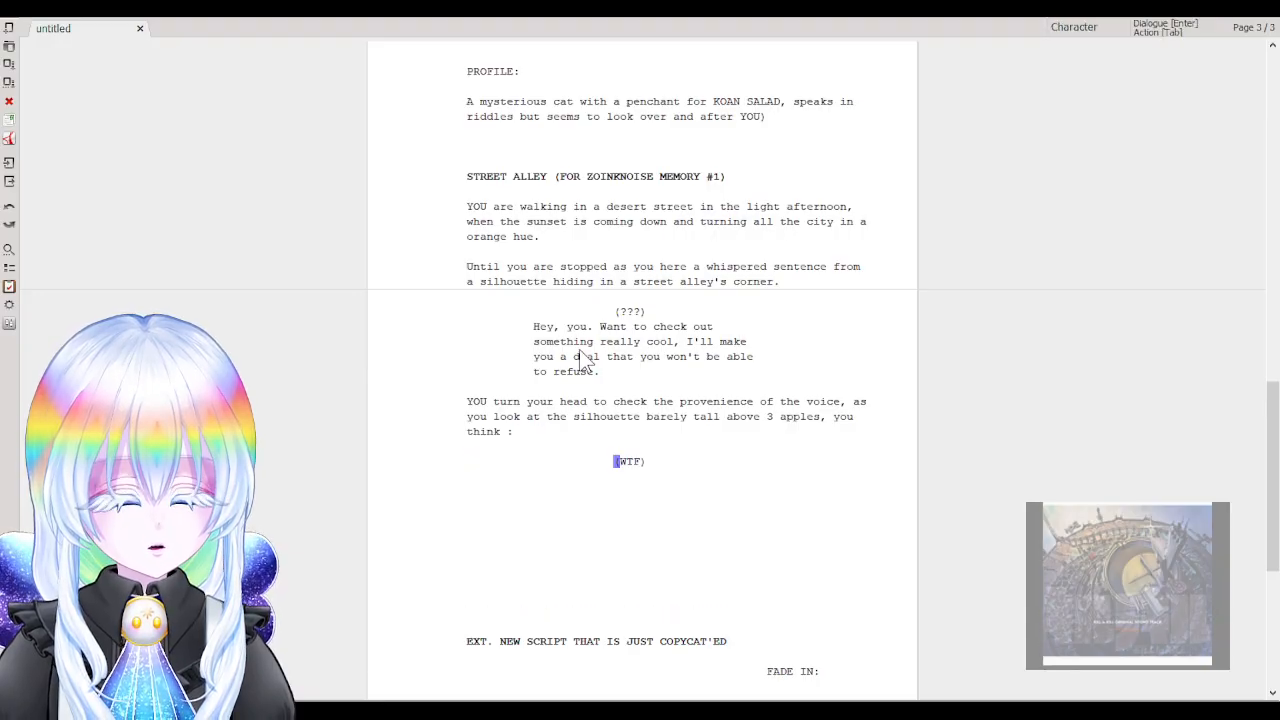
pyautogui.press('Tab')
pyautogui.press('Tab')
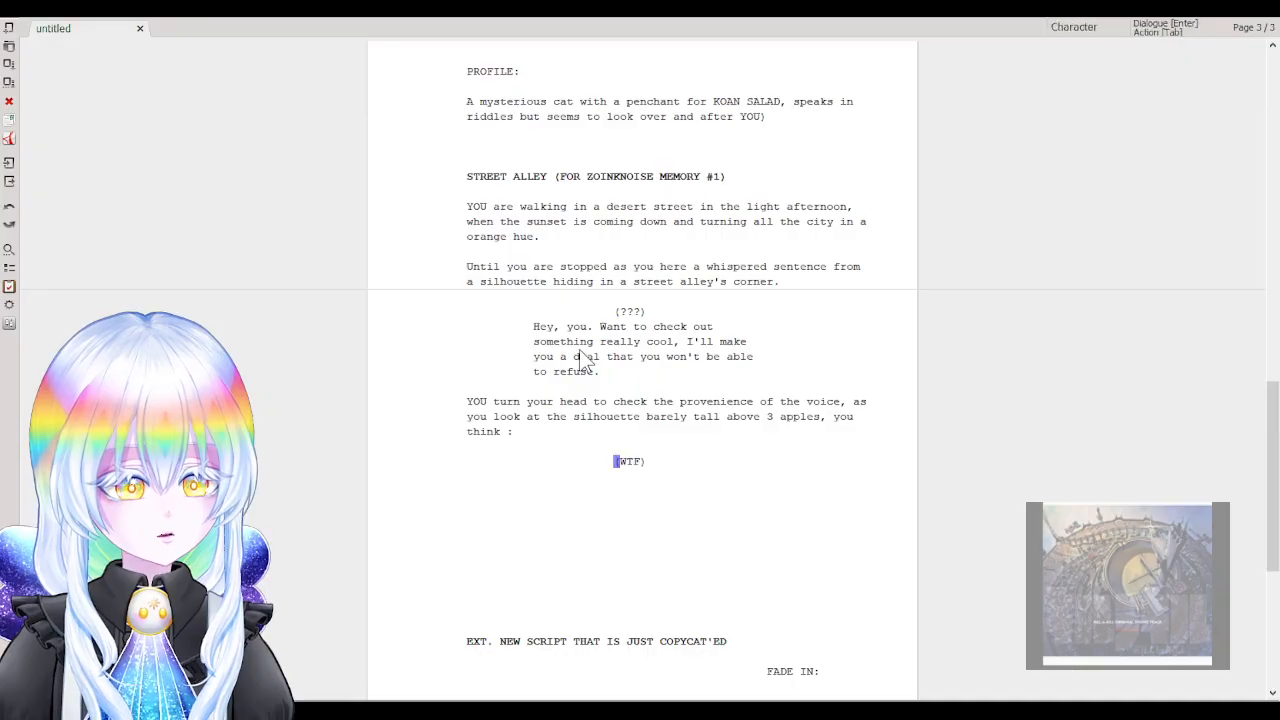
# Start a new line below (WTF) and switch its element type to parenthetical.
pyautogui.press('Right')
pyautogui.press('Right')
pyautogui.press('Right')
pyautogui.press('Right')
pyautogui.press('Right')
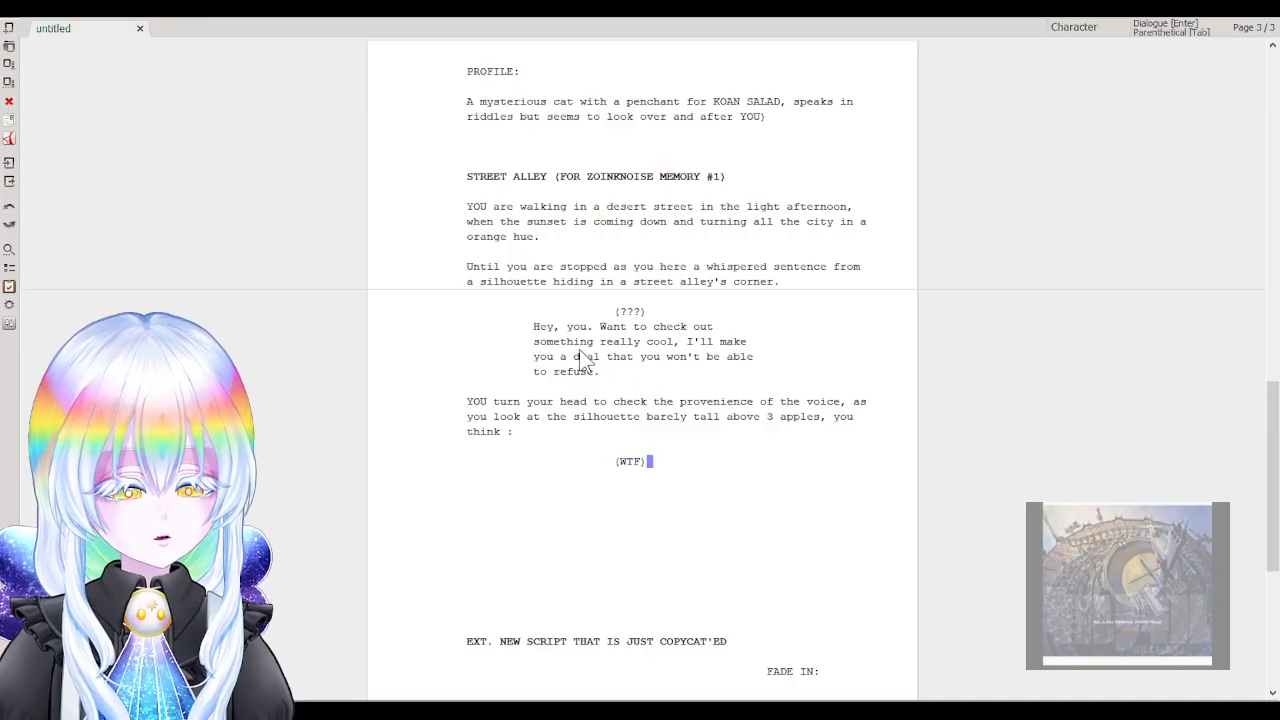
pyautogui.press('Return')
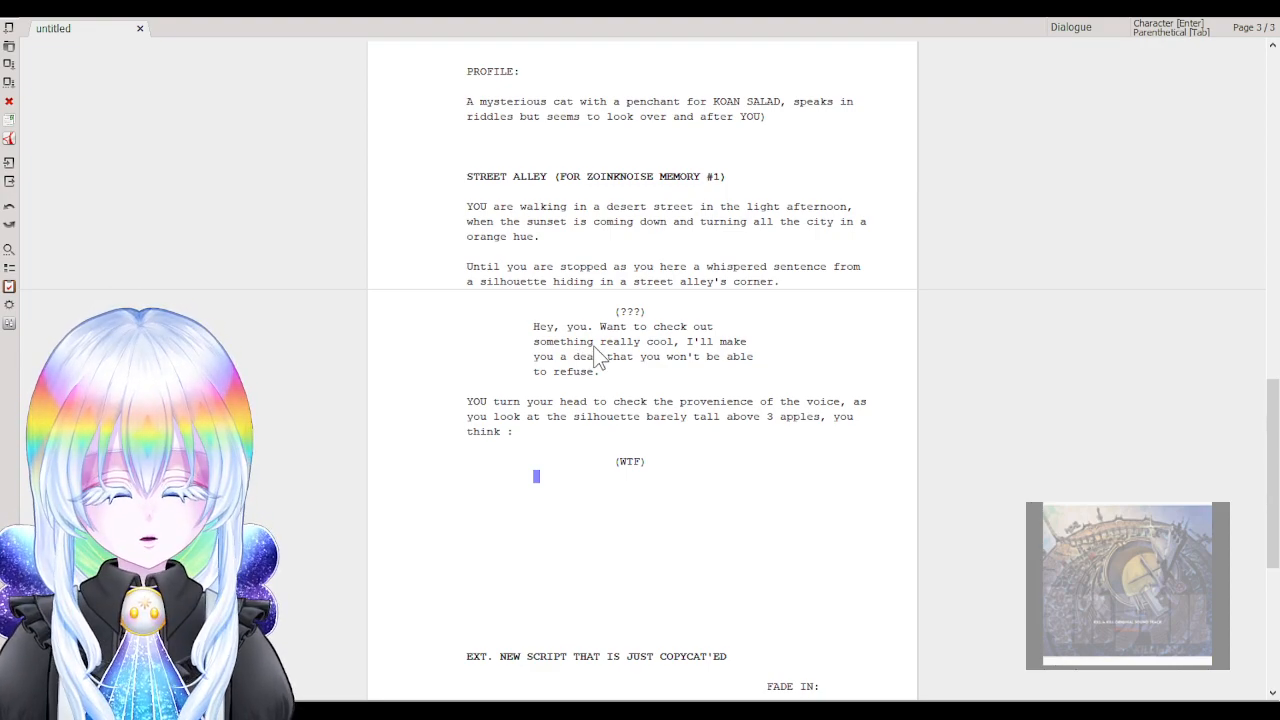
pyautogui.press('Return')
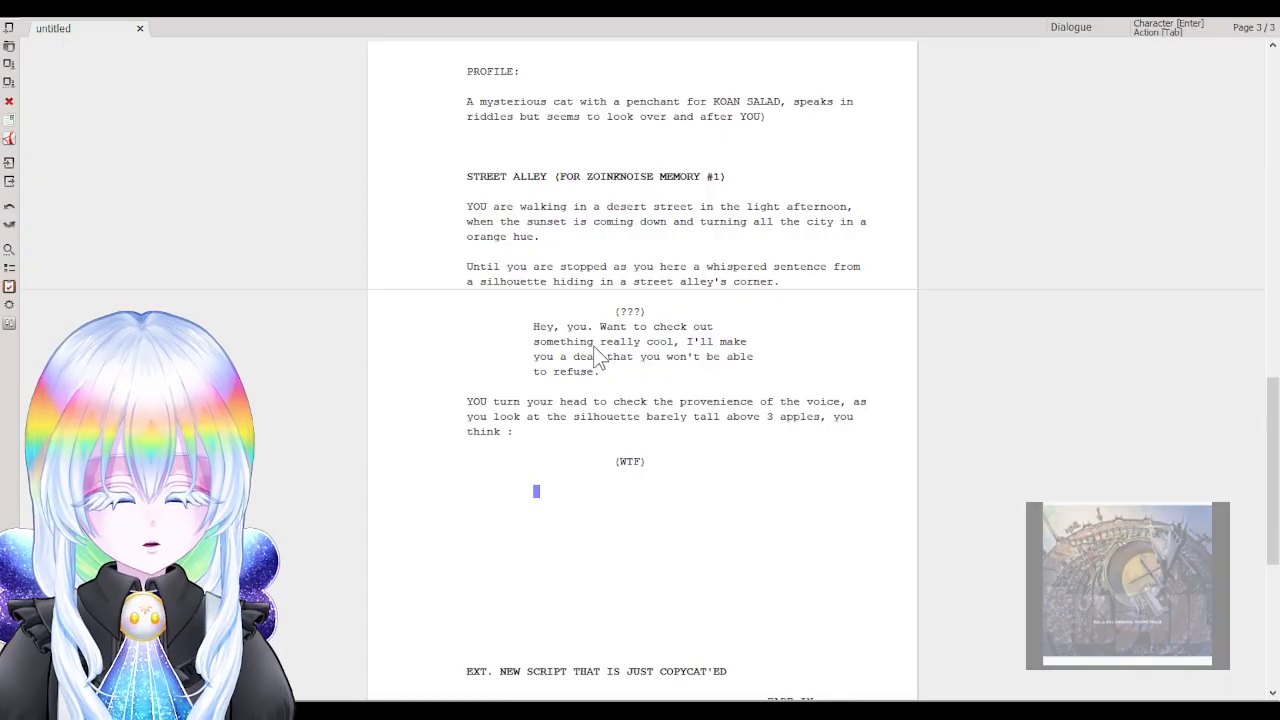
pyautogui.press('Tab')
pyautogui.press('Tab')
pyautogui.press('Tab')
pyautogui.press('Tab')
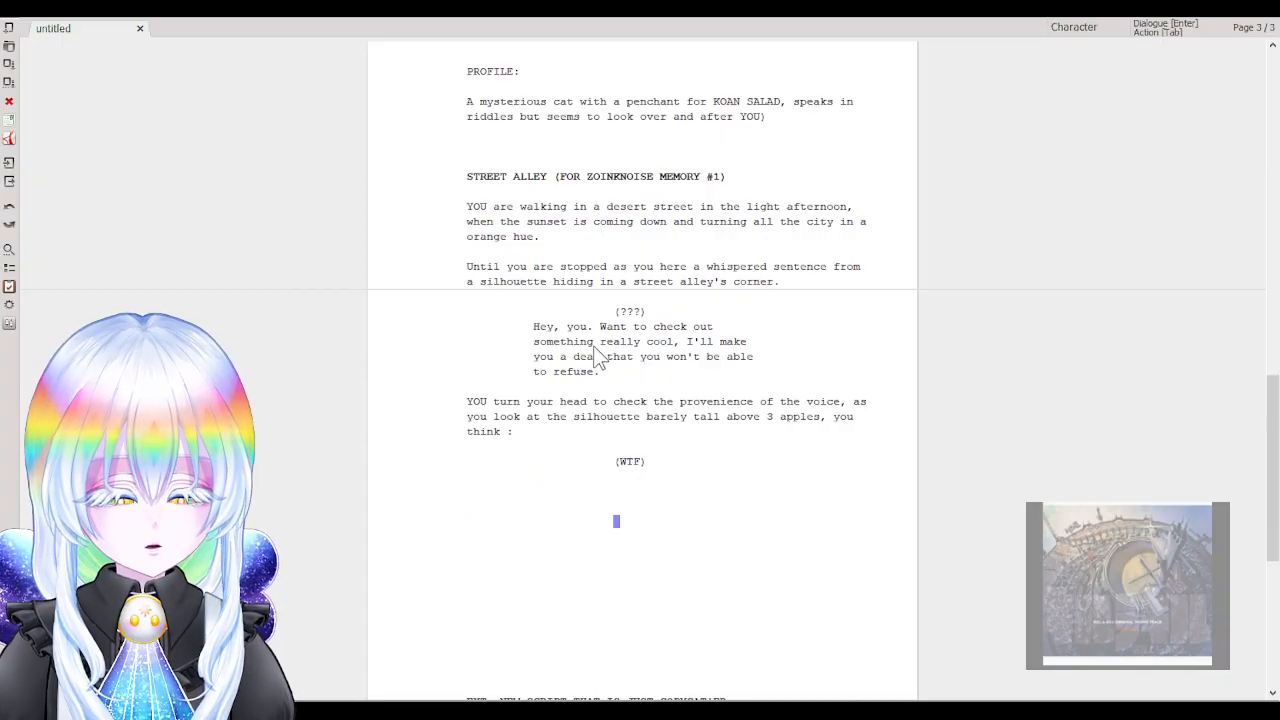
pyautogui.press('Tab')
pyautogui.press('Tab')
pyautogui.press('Tab')
pyautogui.press('Tab')
pyautogui.press('Tab')
pyautogui.press('Tab')
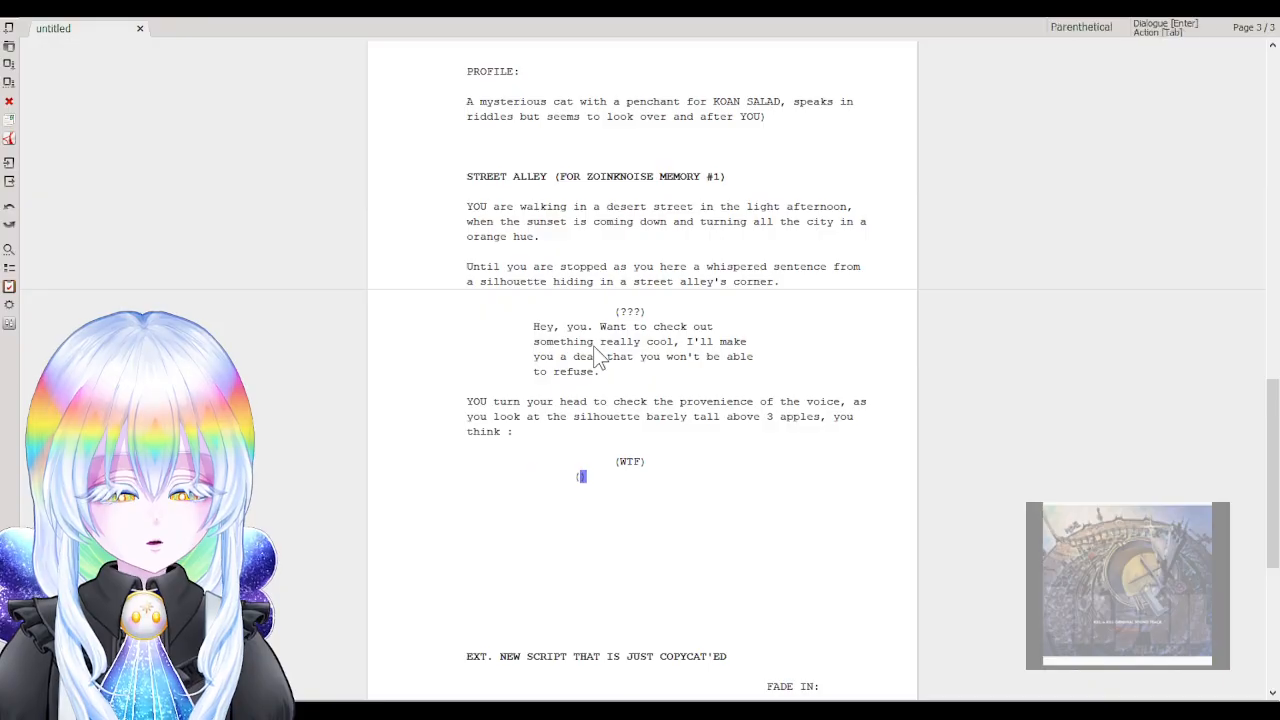
# Clear the leftover brackets from the parenthetical line below (WTF).
pyautogui.press('BackSpace')
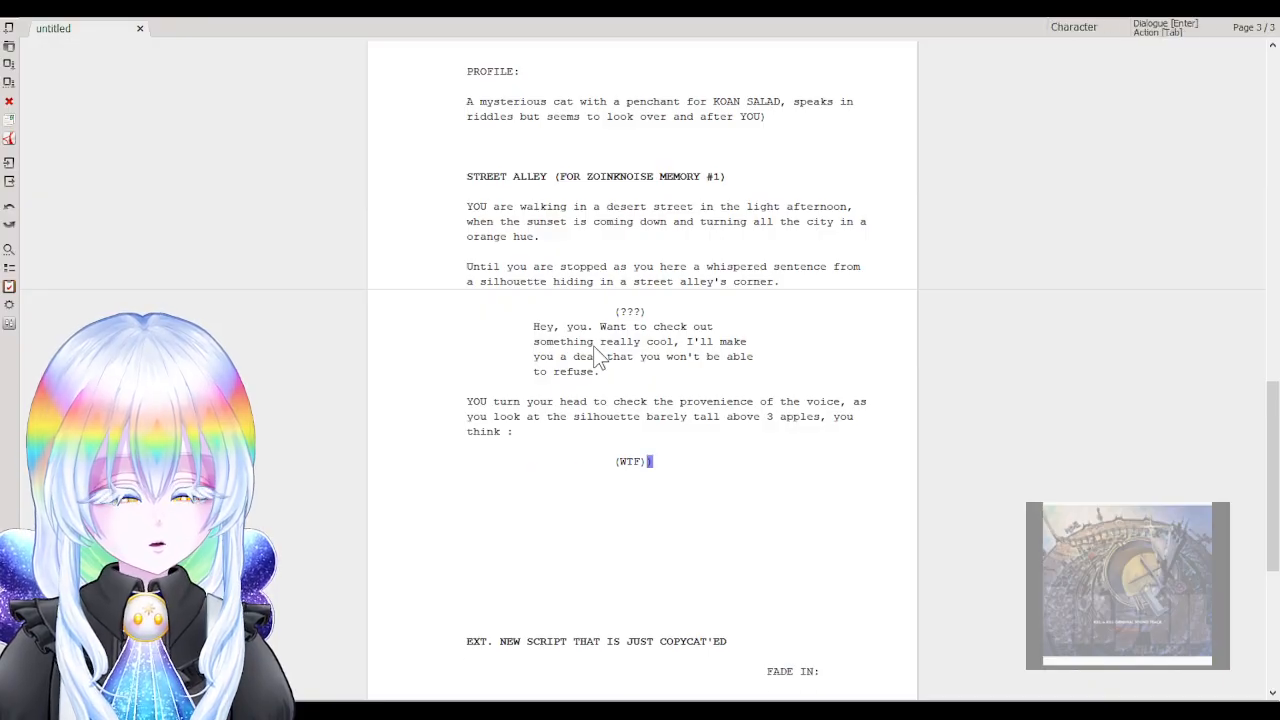
pyautogui.press('Return')
pyautogui.press('Return')
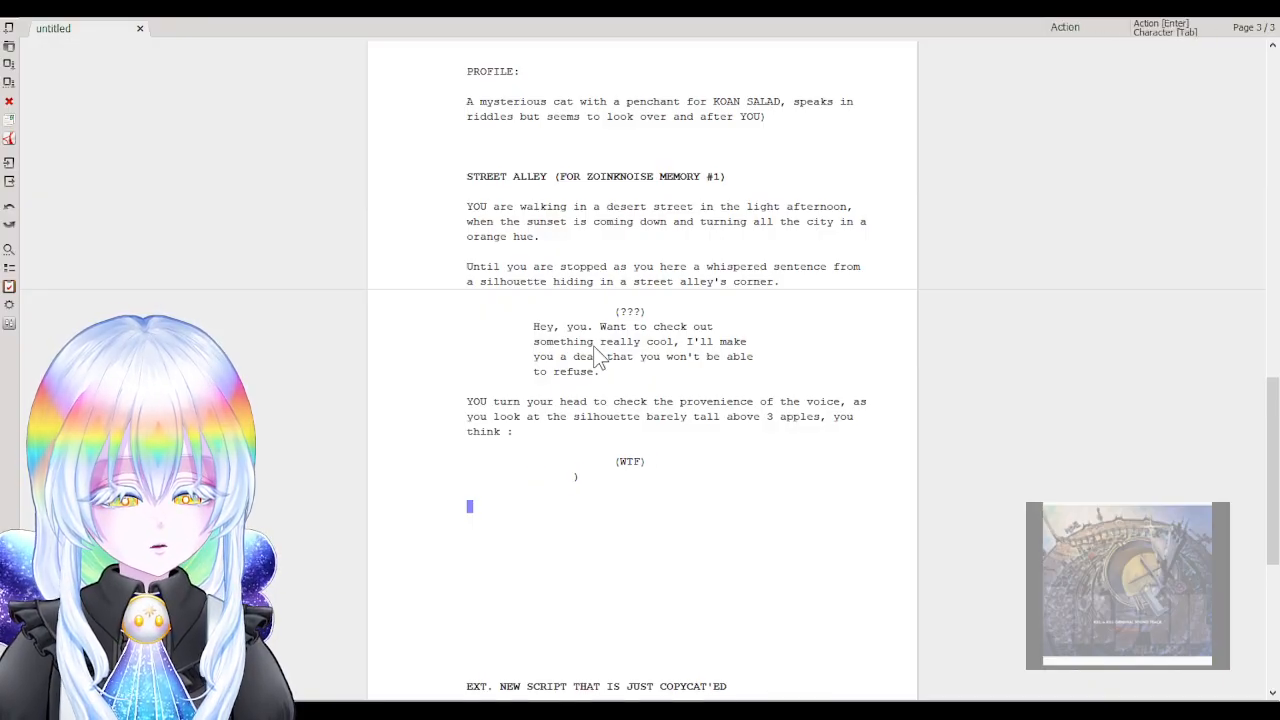
pyautogui.press('BackSpace')
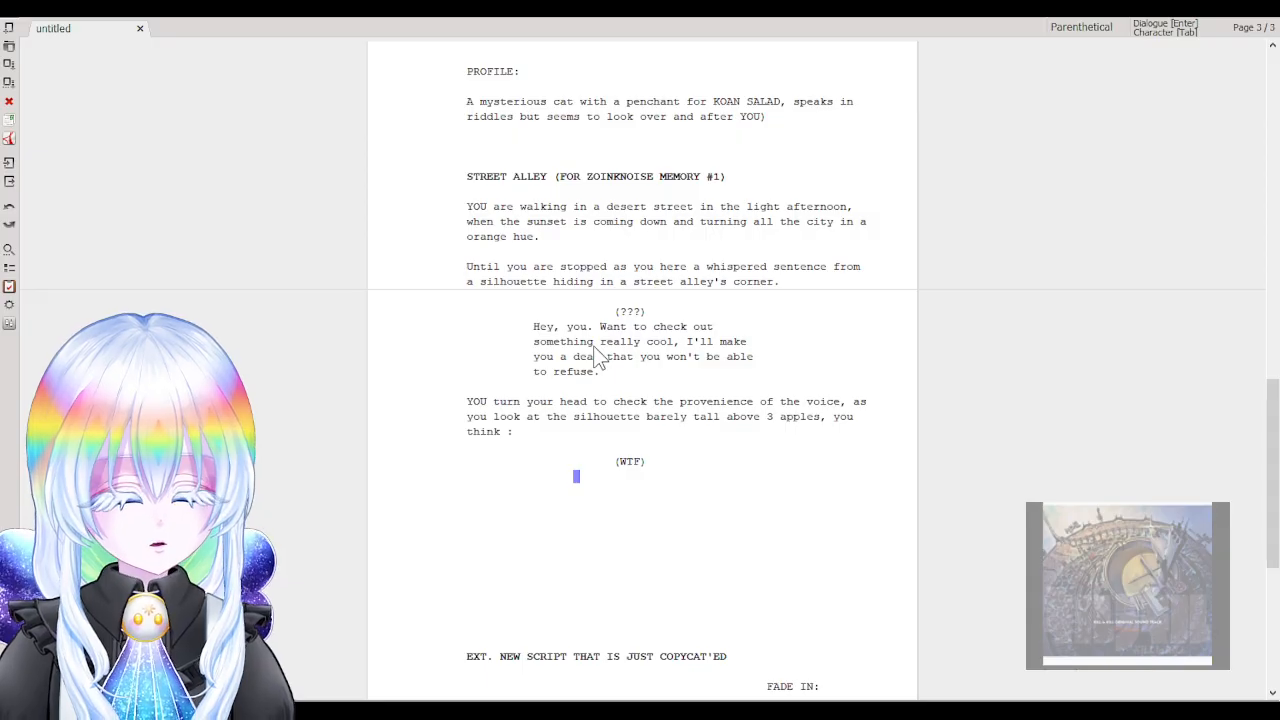
# Enter "ZOINKNOISE" on the parenthetical line below (WTF) and start a dialogue line under it.
pyautogui.write('z')
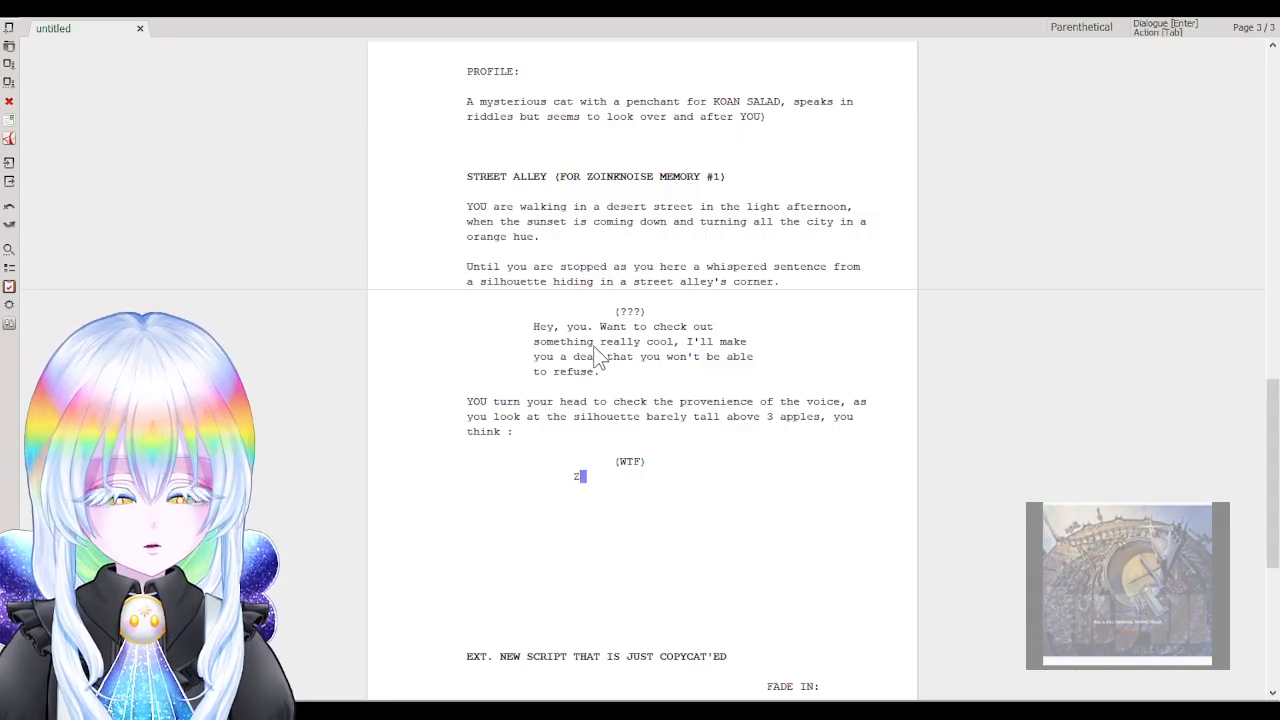
pyautogui.write('oink')
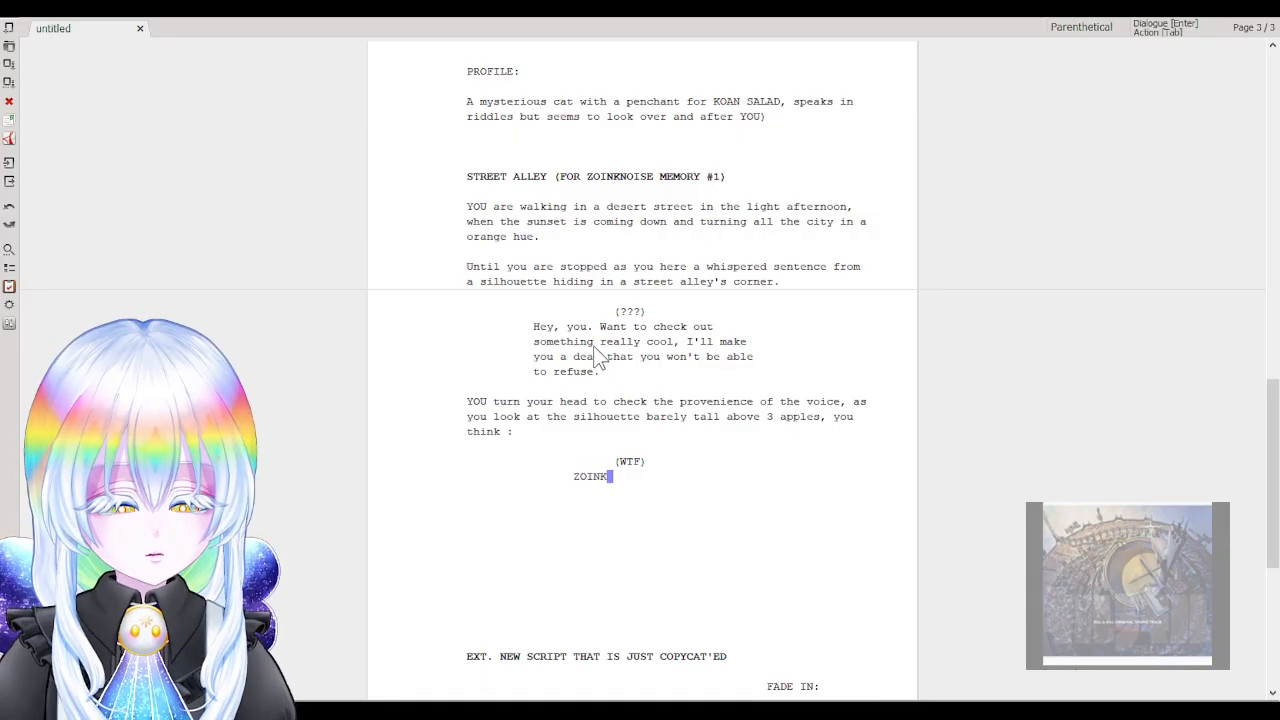
pyautogui.write('noise')
pyautogui.press('Return')
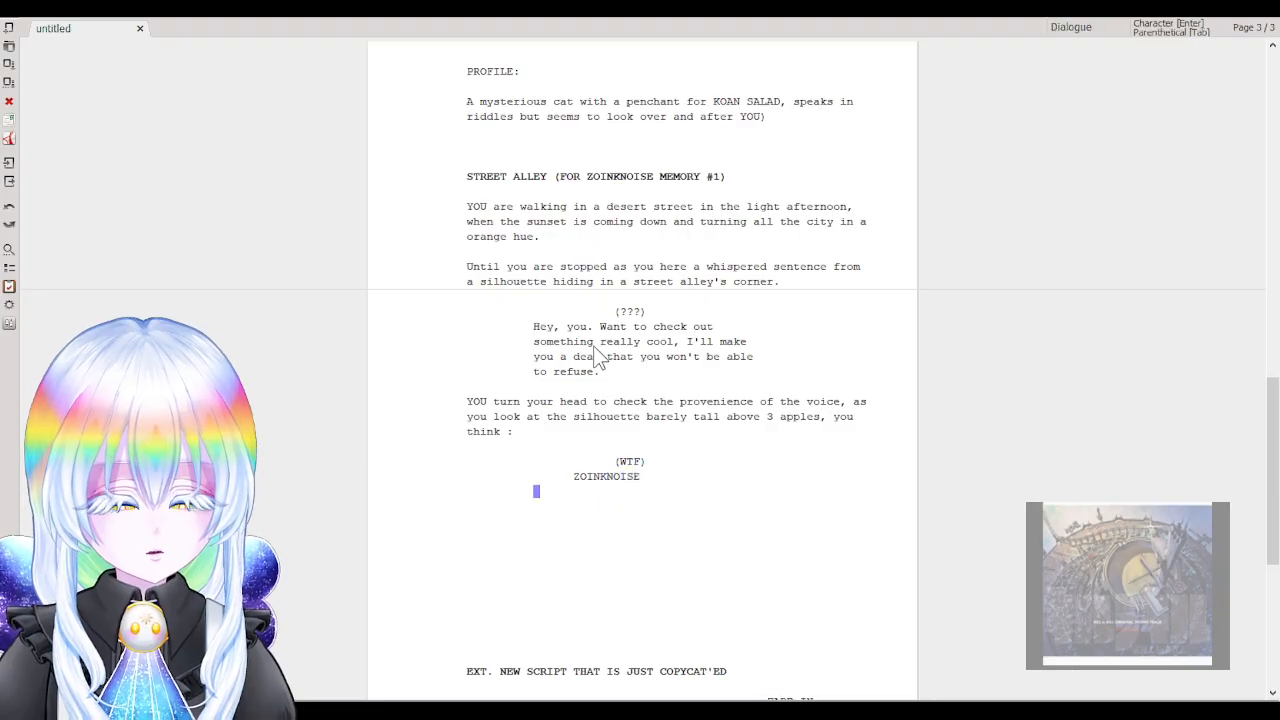
# Check how the MISTER_MUGEN name line is formatted and turn ZOINKNOISE below (WTF) into a character line.
pyautogui.scroll(5, 641, 278)
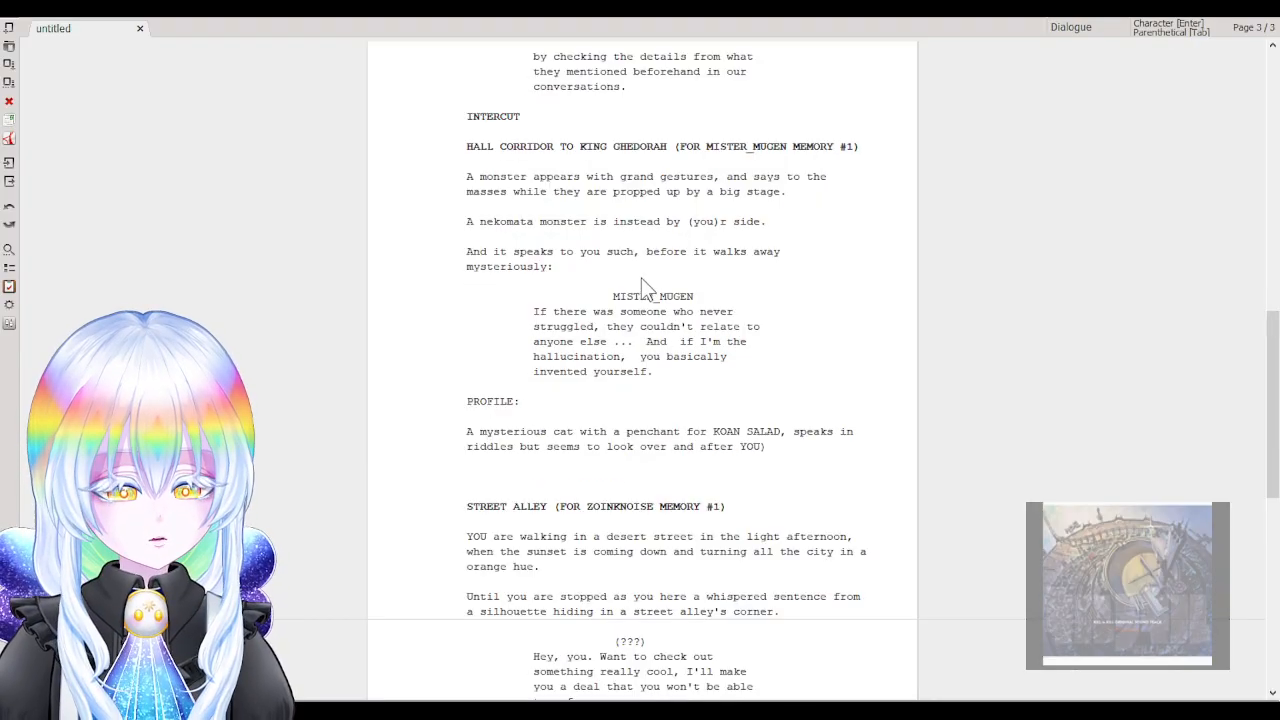
pyautogui.click(610, 223)
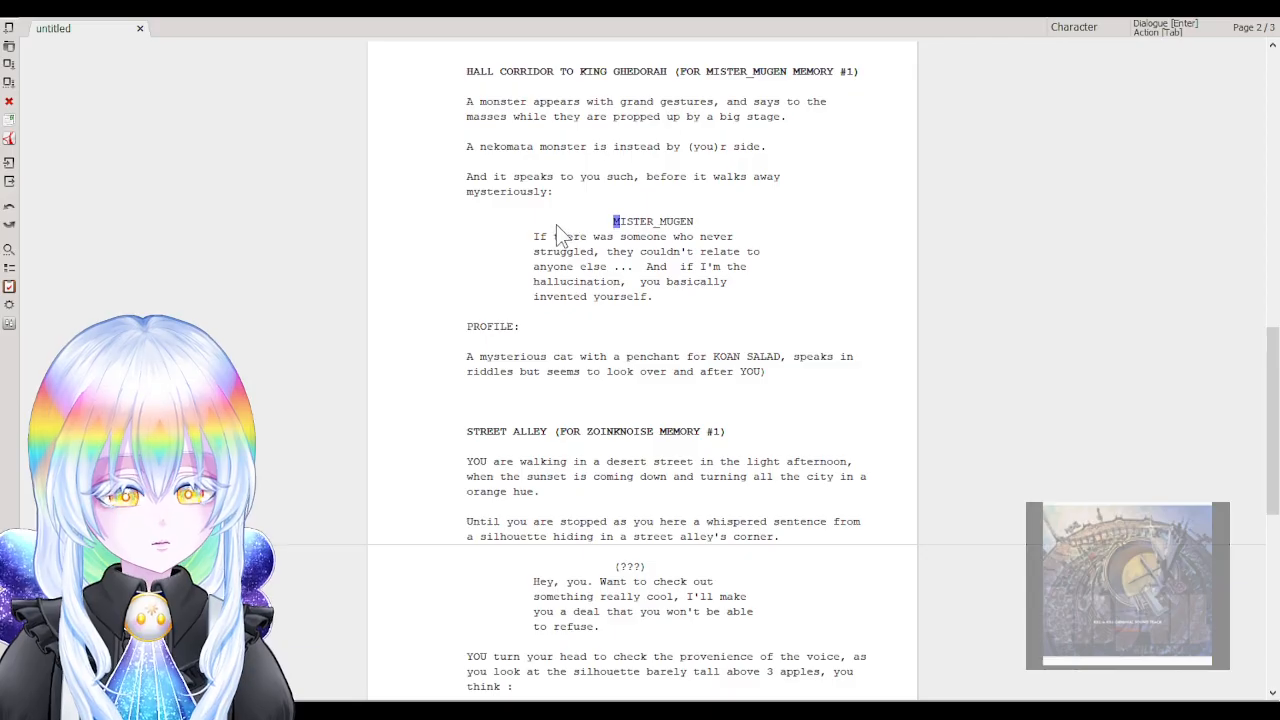
pyautogui.scroll(-4, 556, 224)
pyautogui.click(551, 537)
pyautogui.press('Left')
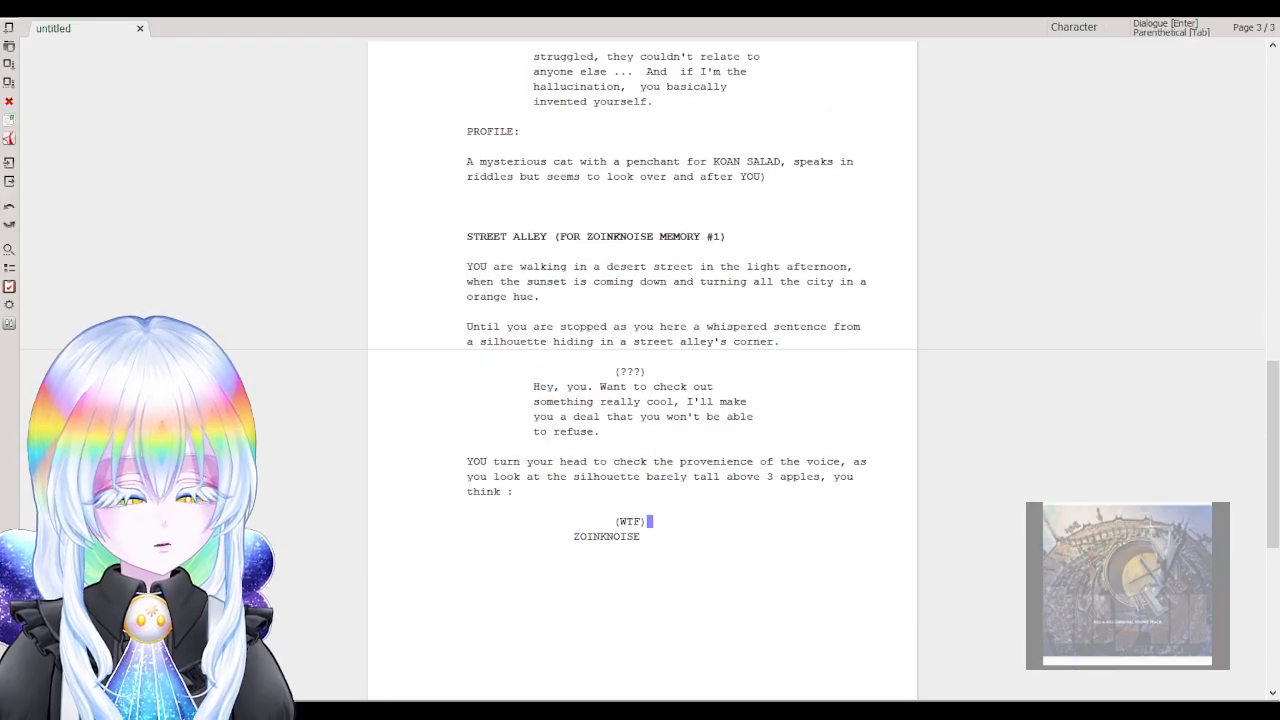
pyautogui.press('Right')
pyautogui.press('Tab')
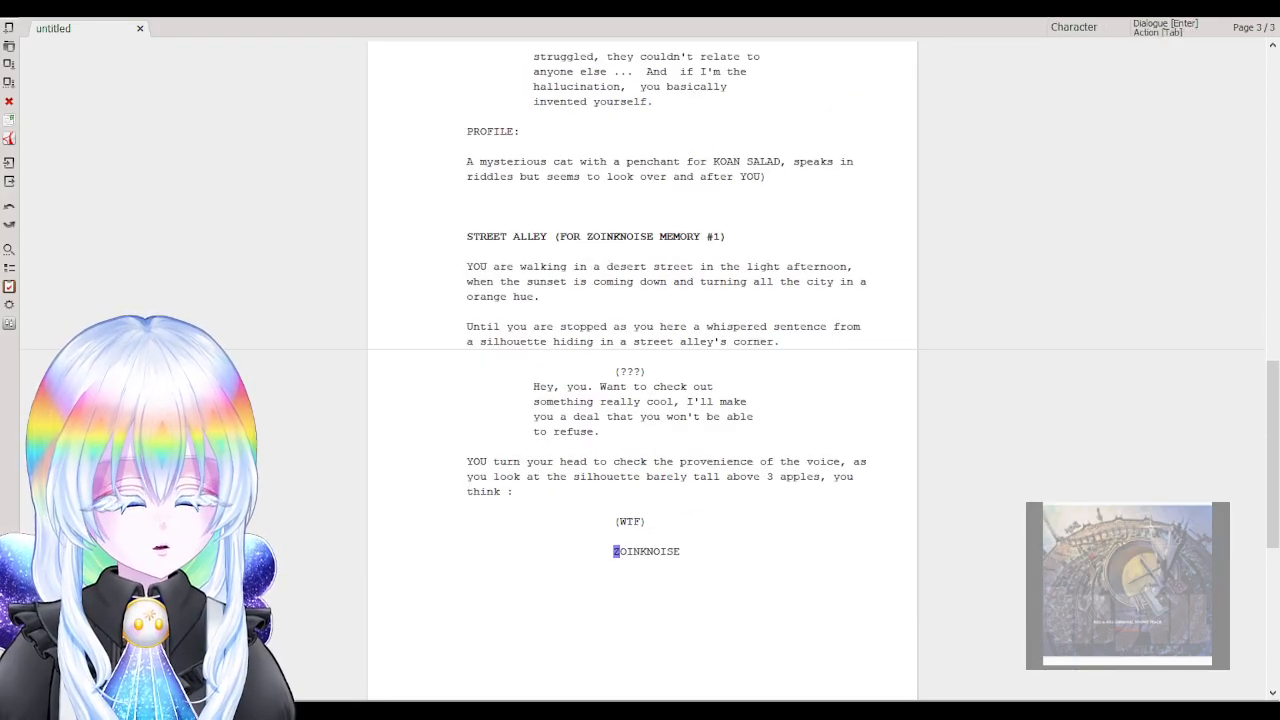
# Join (WTF) onto the end of the YOU action paragraph after "think :" and wrap it in double parentheses.
pyautogui.click(590, 521)
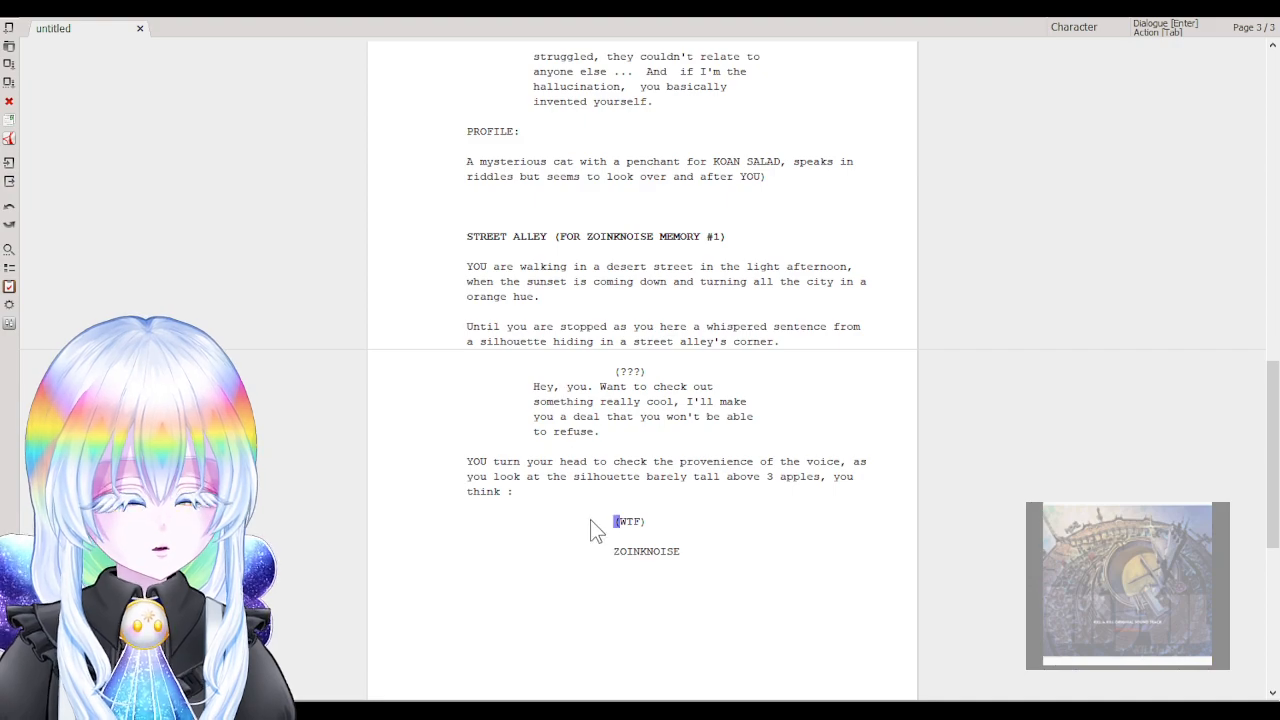
pyautogui.press('BackSpace')
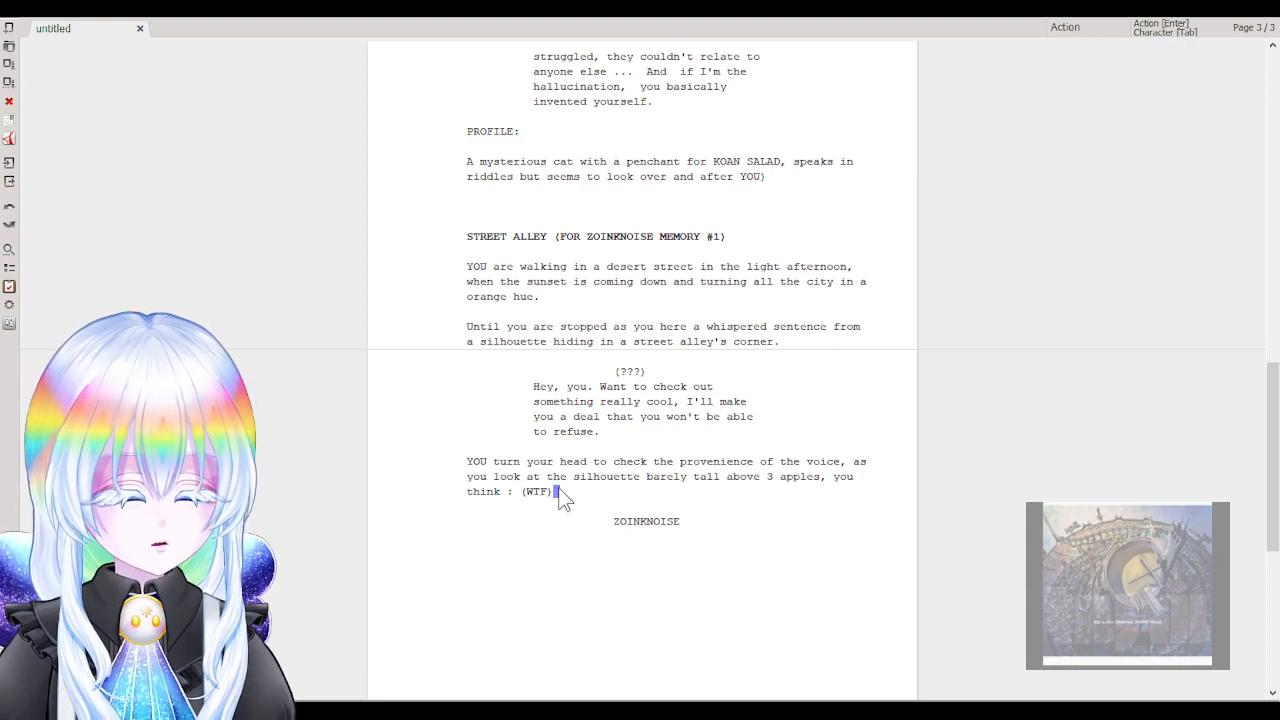
pyautogui.press('BackSpace')
pyautogui.write(')')
pyautogui.press('Left')
pyautogui.press('Left')
pyautogui.press('Left')
pyautogui.press('Left')
pyautogui.press('Left')
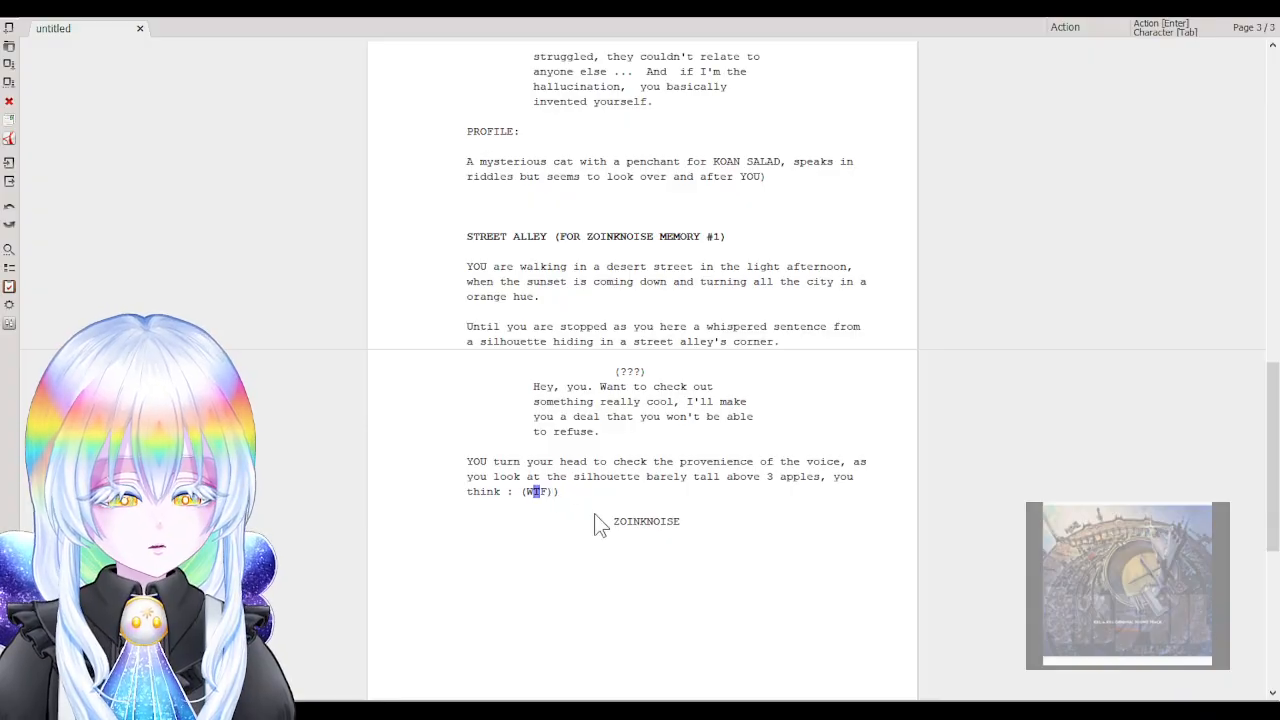
pyautogui.write('(')
# Add " ???" after WTF inside the double parentheses.
pyautogui.press('Right')
pyautogui.press('Right')
pyautogui.press('Right')
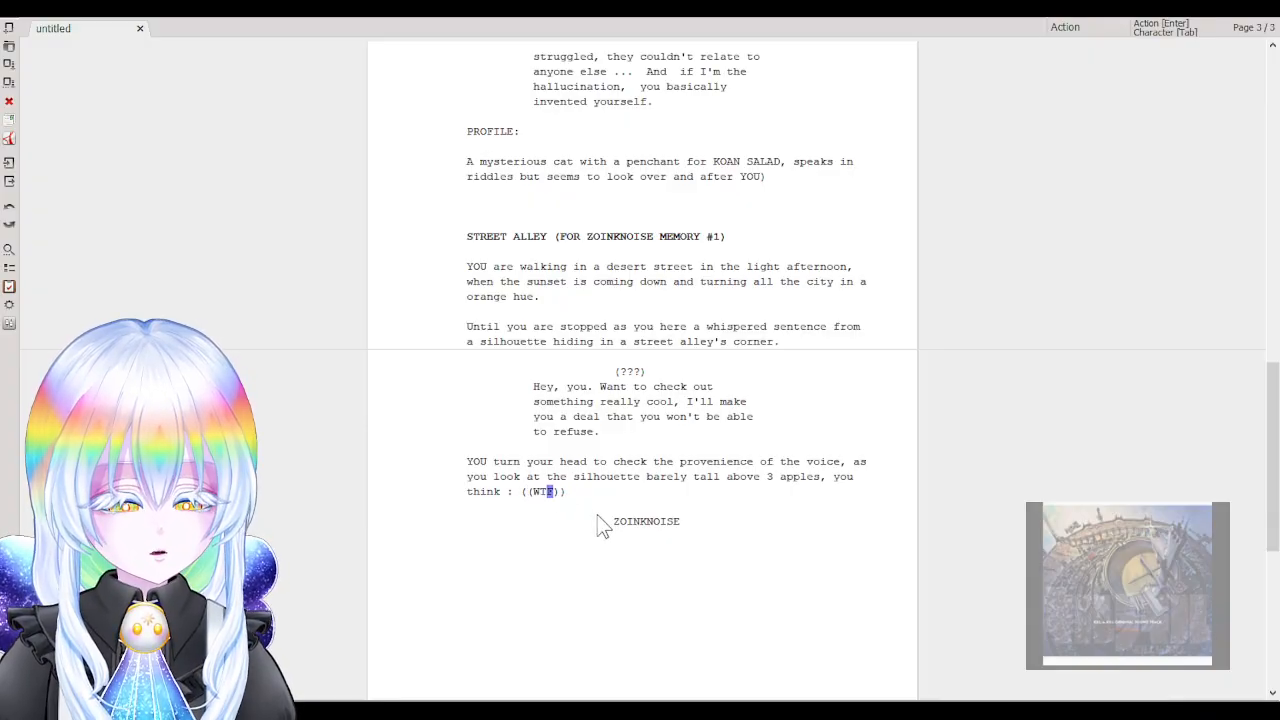
pyautogui.press('Right')
pyautogui.write('?')
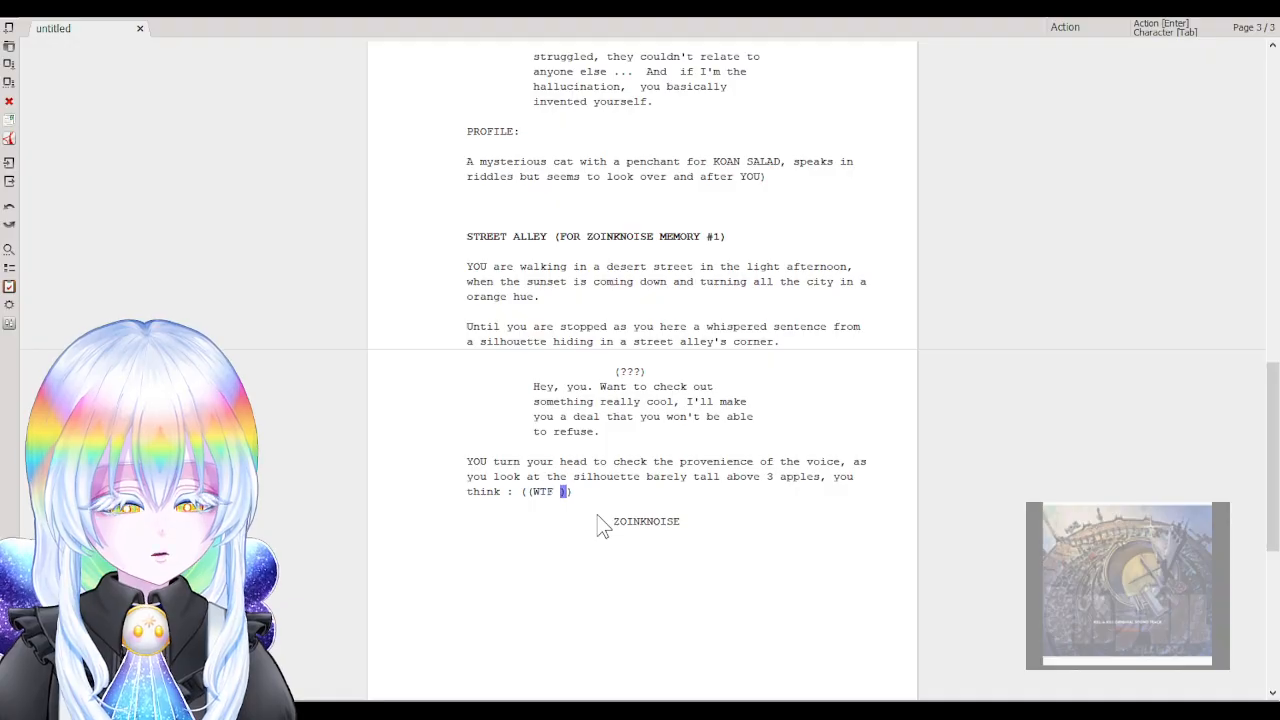
pyautogui.write('??')
pyautogui.press('Down')
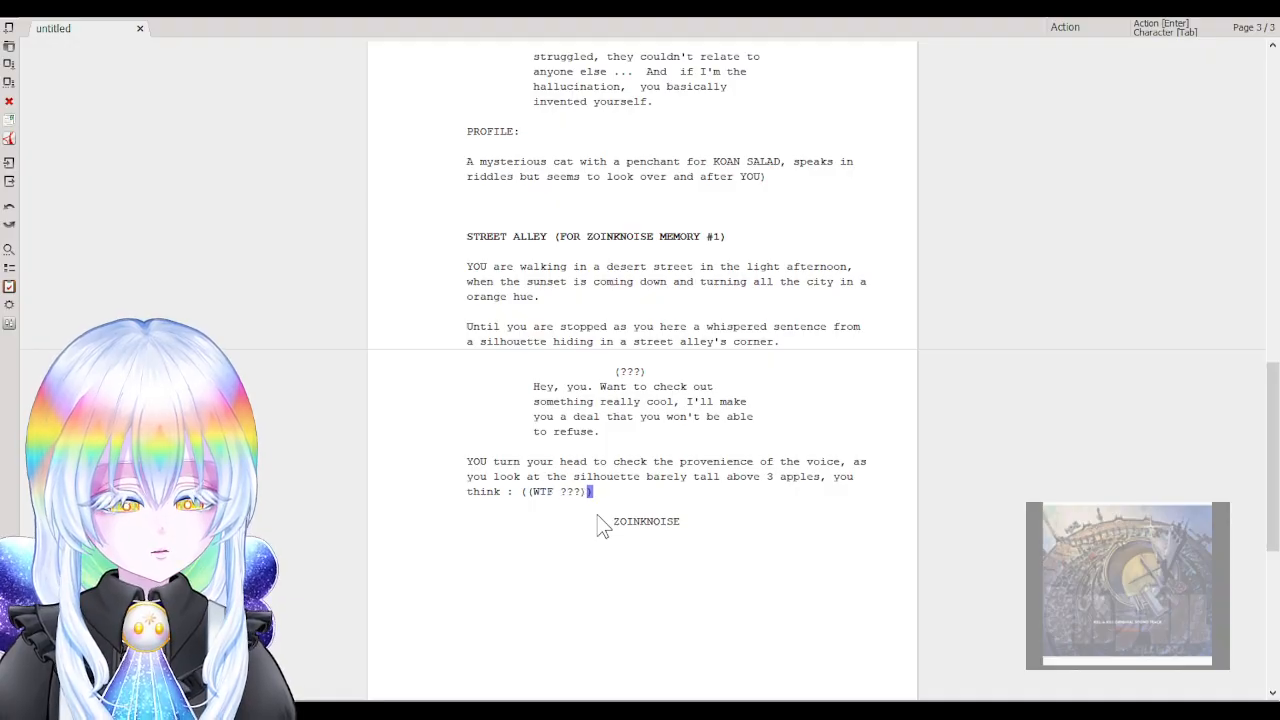
# Start an empty dialogue line directly under the ZOINKNOISE character name.
pyautogui.press('Right')
pyautogui.press('Right')
pyautogui.press('Right')
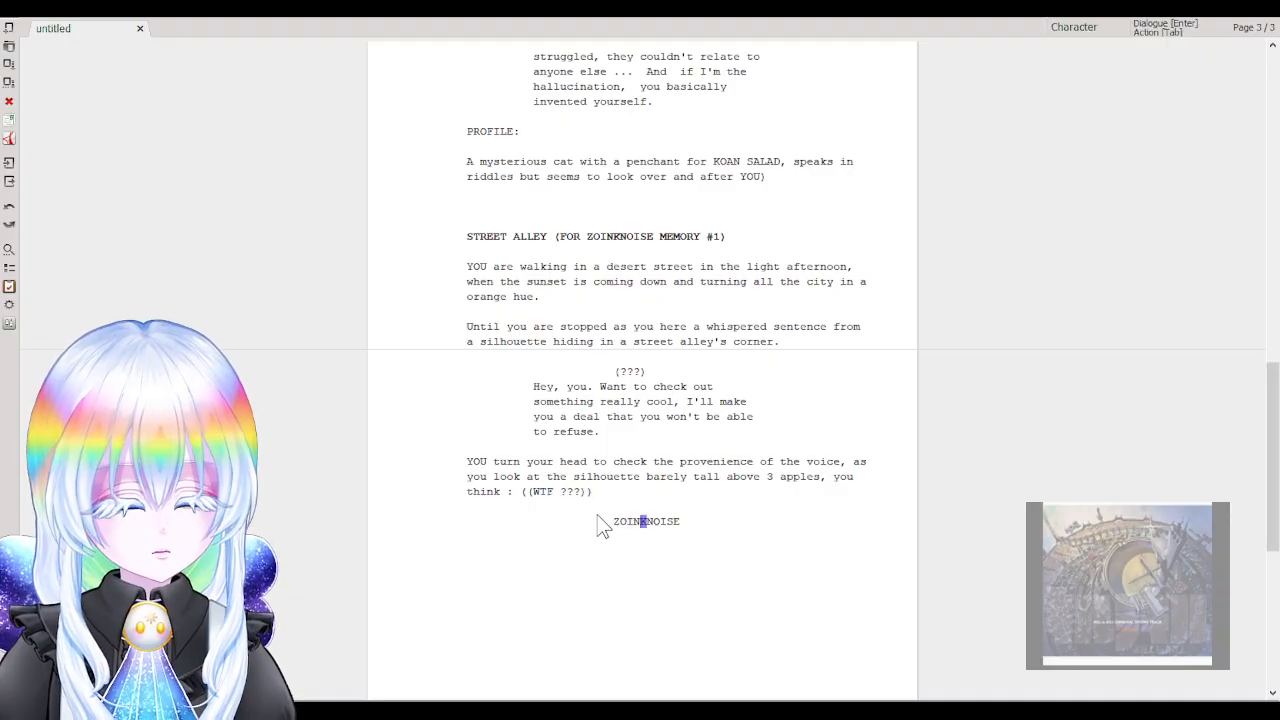
pyautogui.press('End')
pyautogui.press('Return')
pyautogui.press('Return')
pyautogui.press('Return')
pyautogui.press('BackSpace')
pyautogui.press('BackSpace')
pyautogui.press('BackSpace')
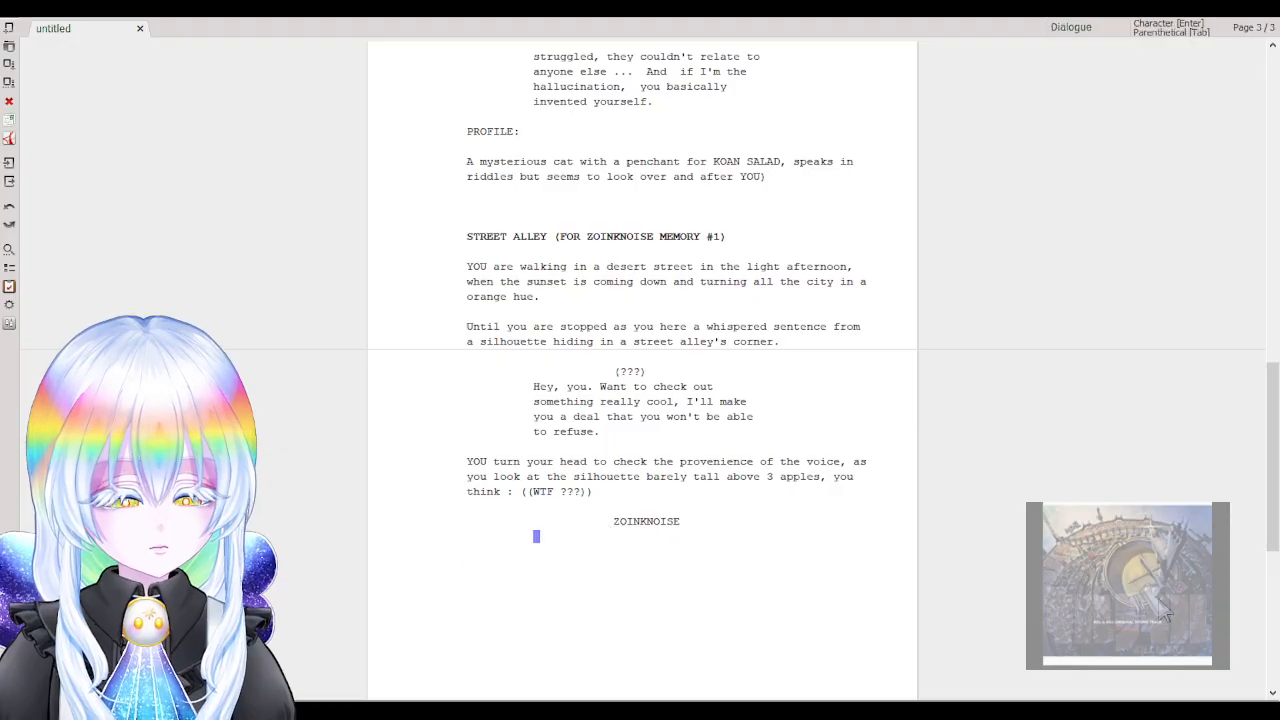
# Begin ZOINKNOISE's dialogue with "May I offer you".
pyautogui.write('Doyo')
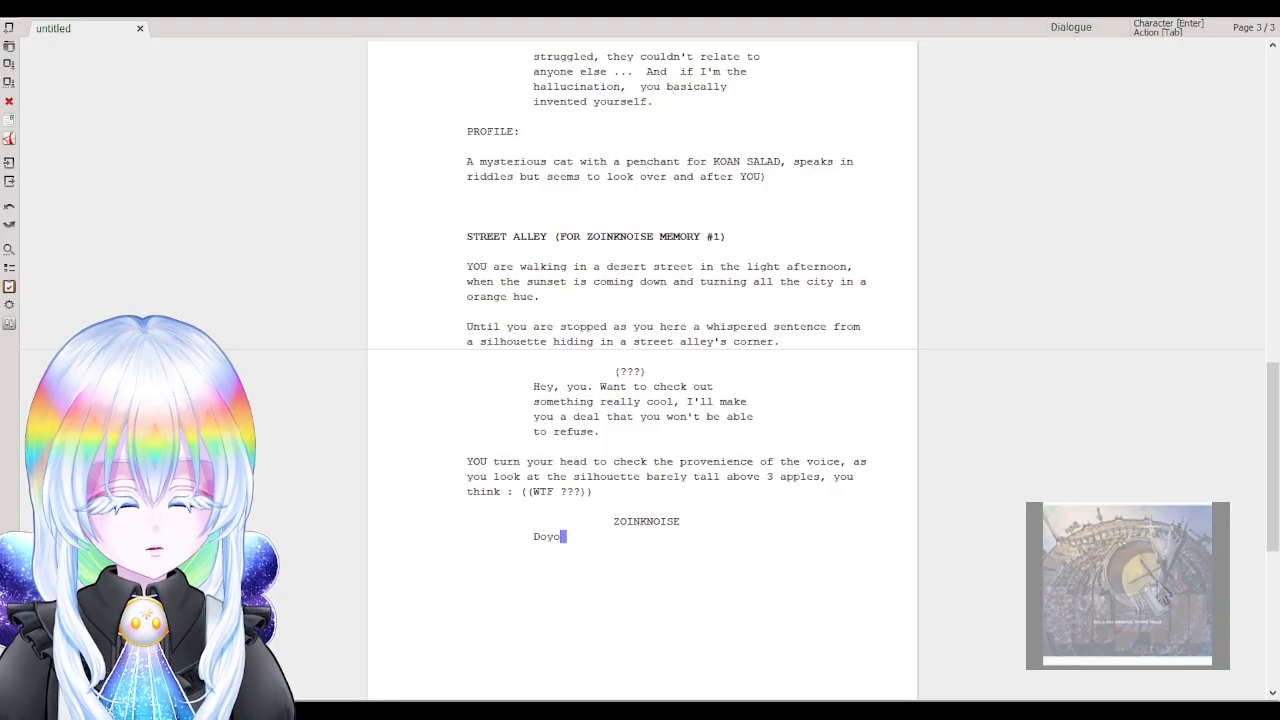
pyautogui.press('BackSpace')
pyautogui.press('BackSpace')
pyautogui.press('BackSpace')
pyautogui.press('BackSpace')
pyautogui.write('May Y')
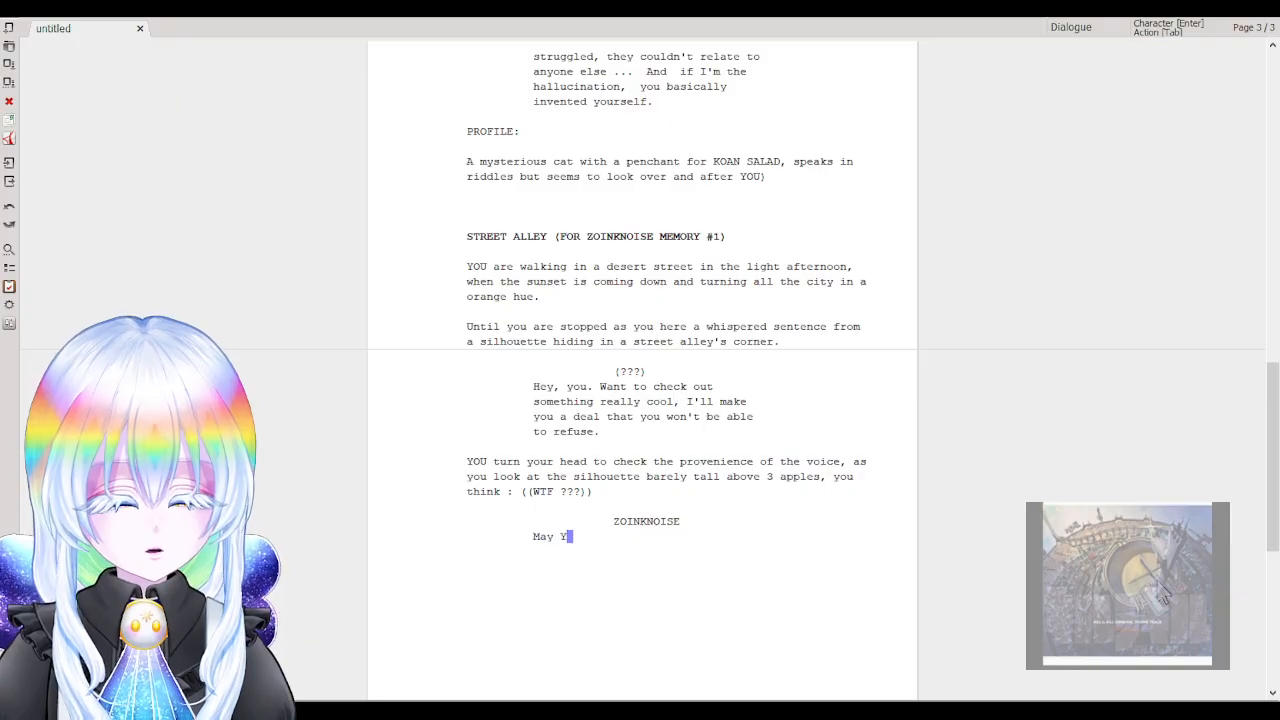
pyautogui.press('BackSpace')
pyautogui.write('I offer you ')
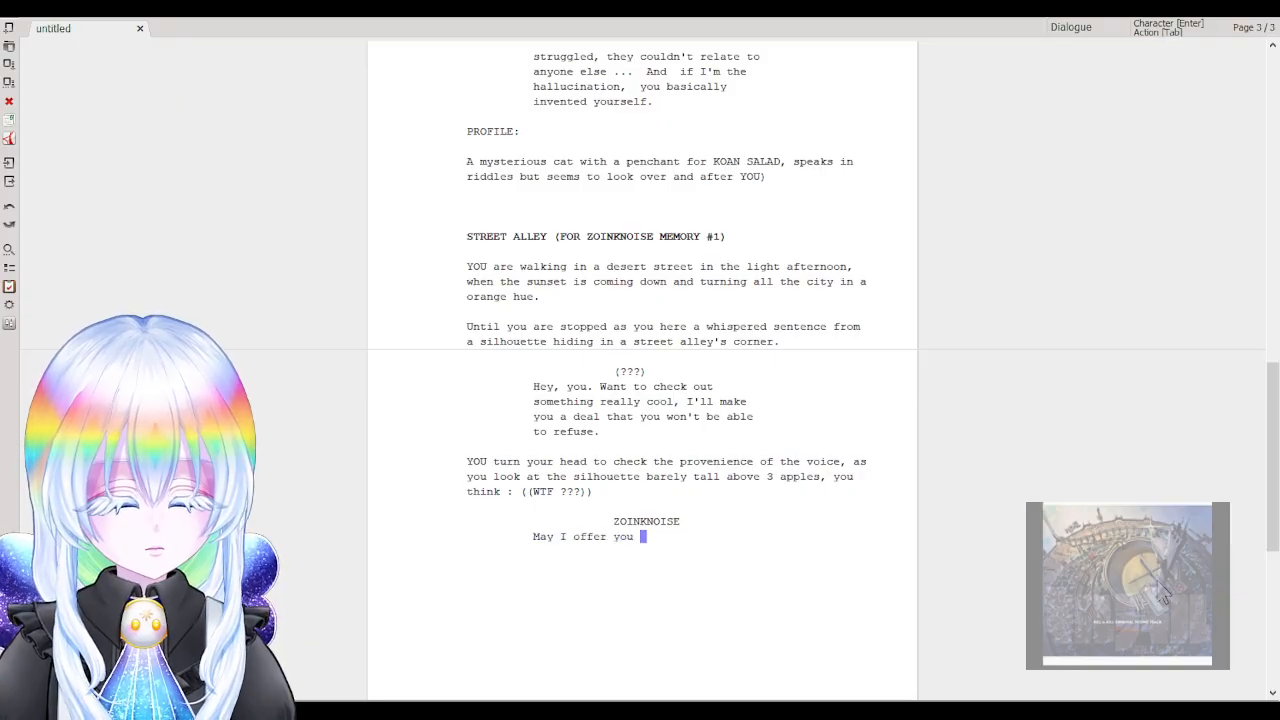
# Continue ZOINKNOISE's dialogue with "to see what the joy of consoles and Retro Devices like this CD are about ?".
pyautogui.write('to see w')
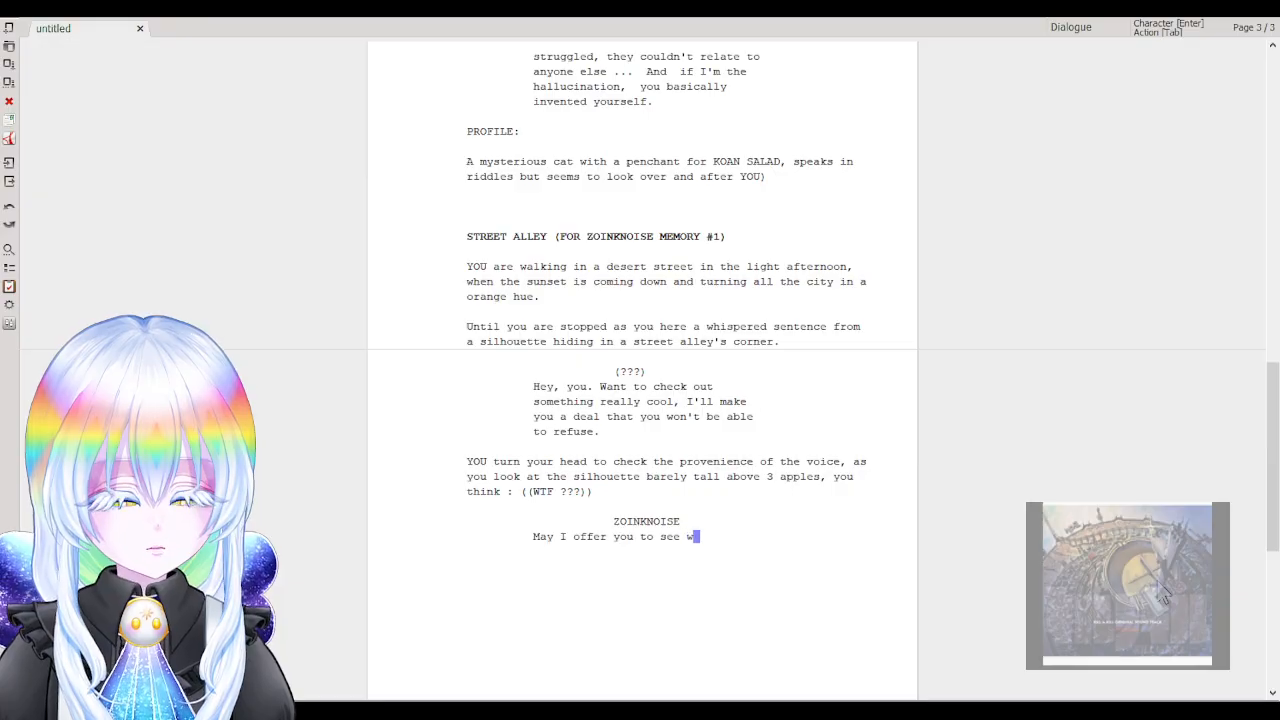
pyautogui.write('hat the joy ')
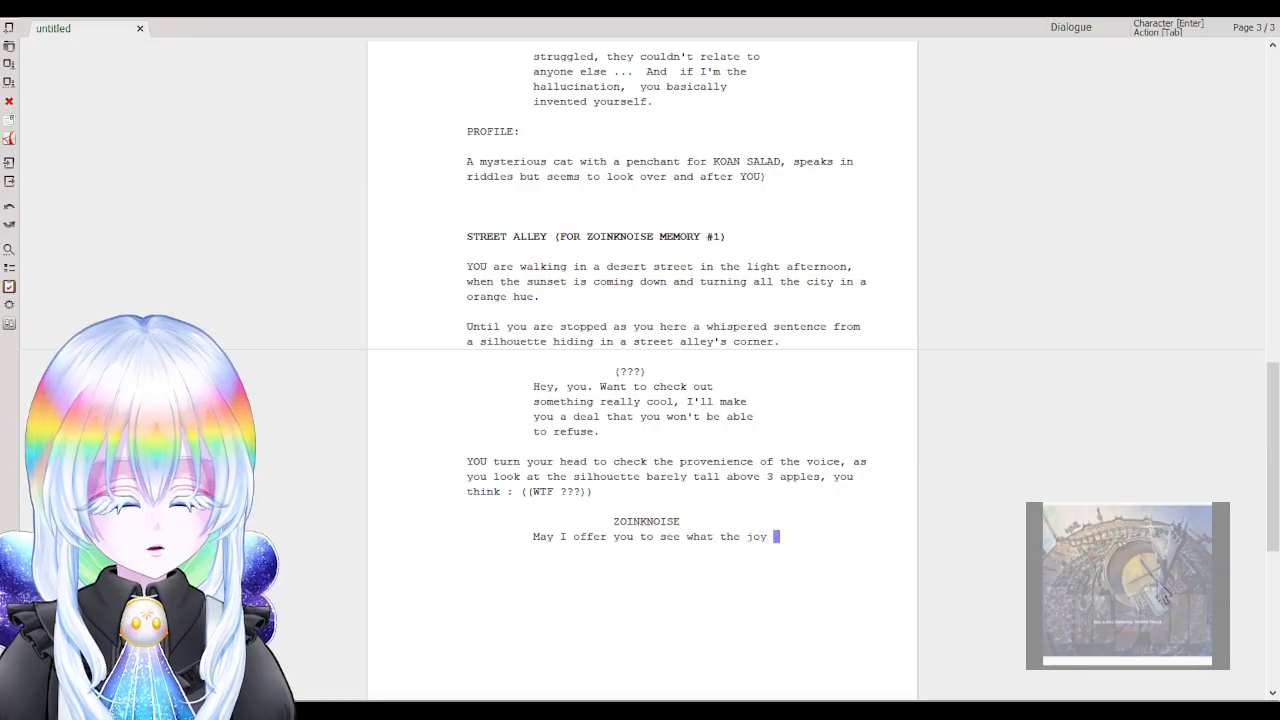
pyautogui.write('of consoles and R')
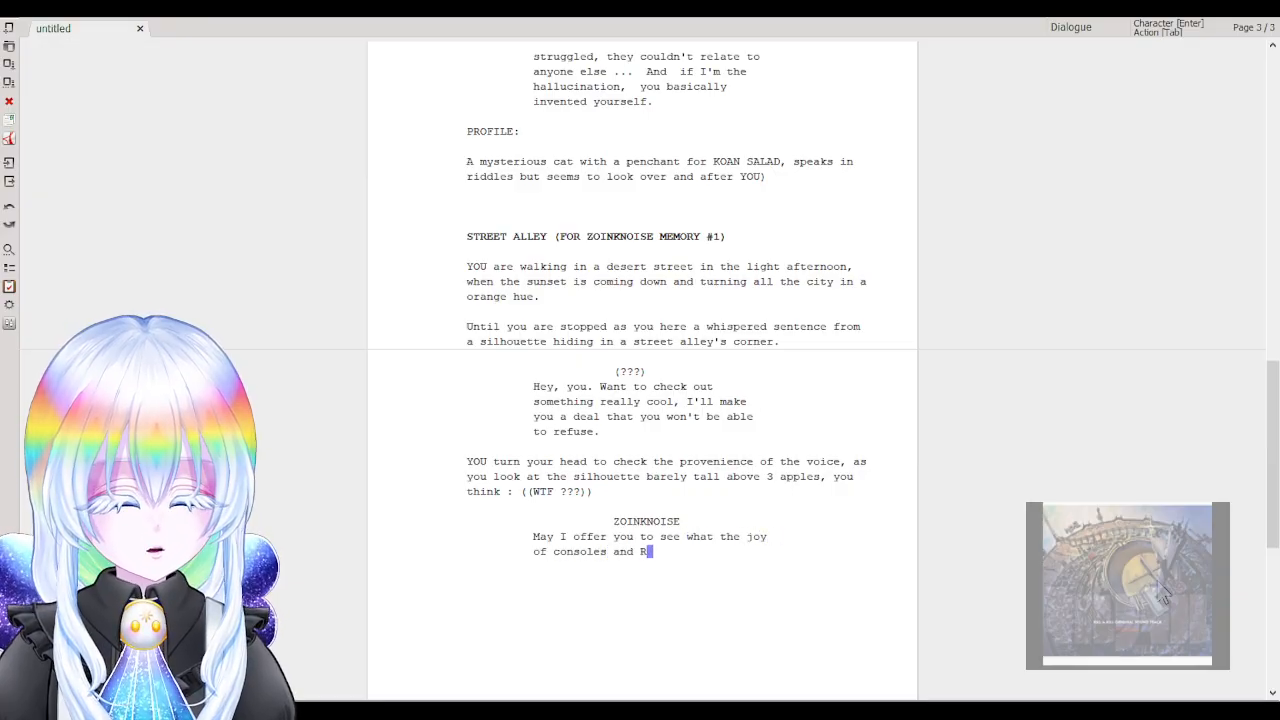
pyautogui.write('etro Arc')
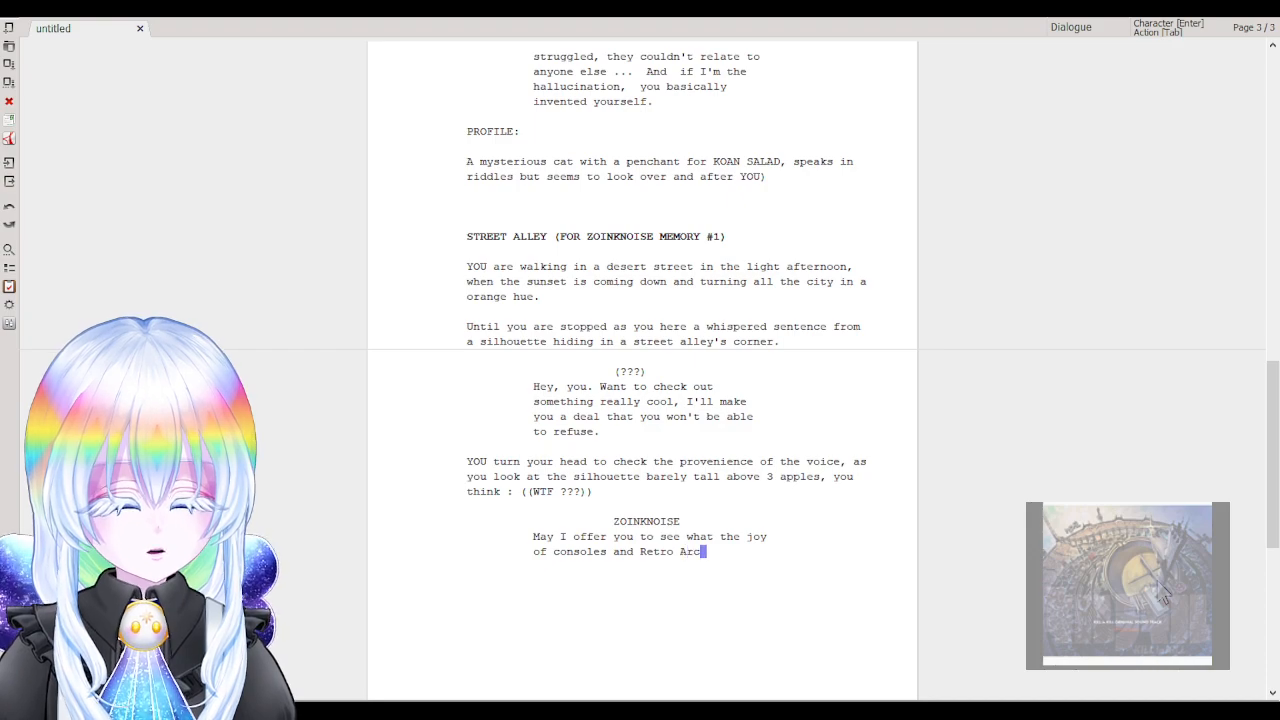
pyautogui.press('BackSpace')
pyautogui.press('BackSpace')
pyautogui.press('BackSpace')
pyautogui.write('De')
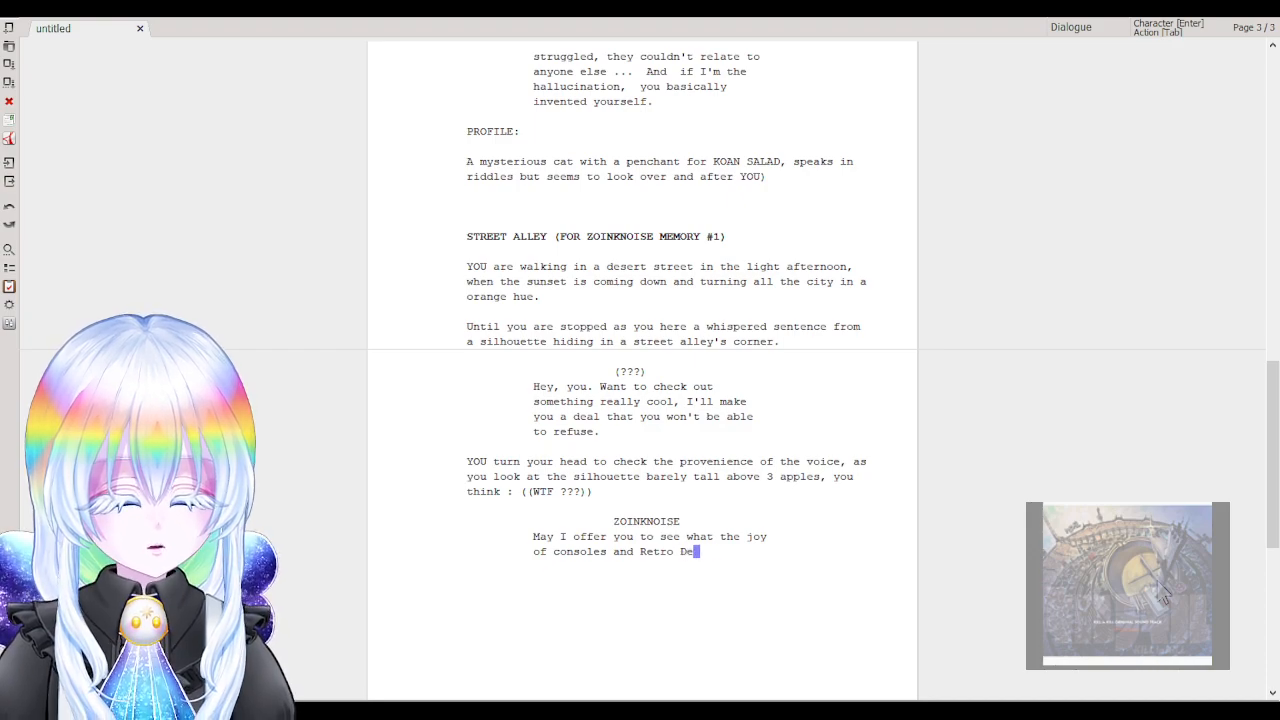
pyautogui.write('vices like this')
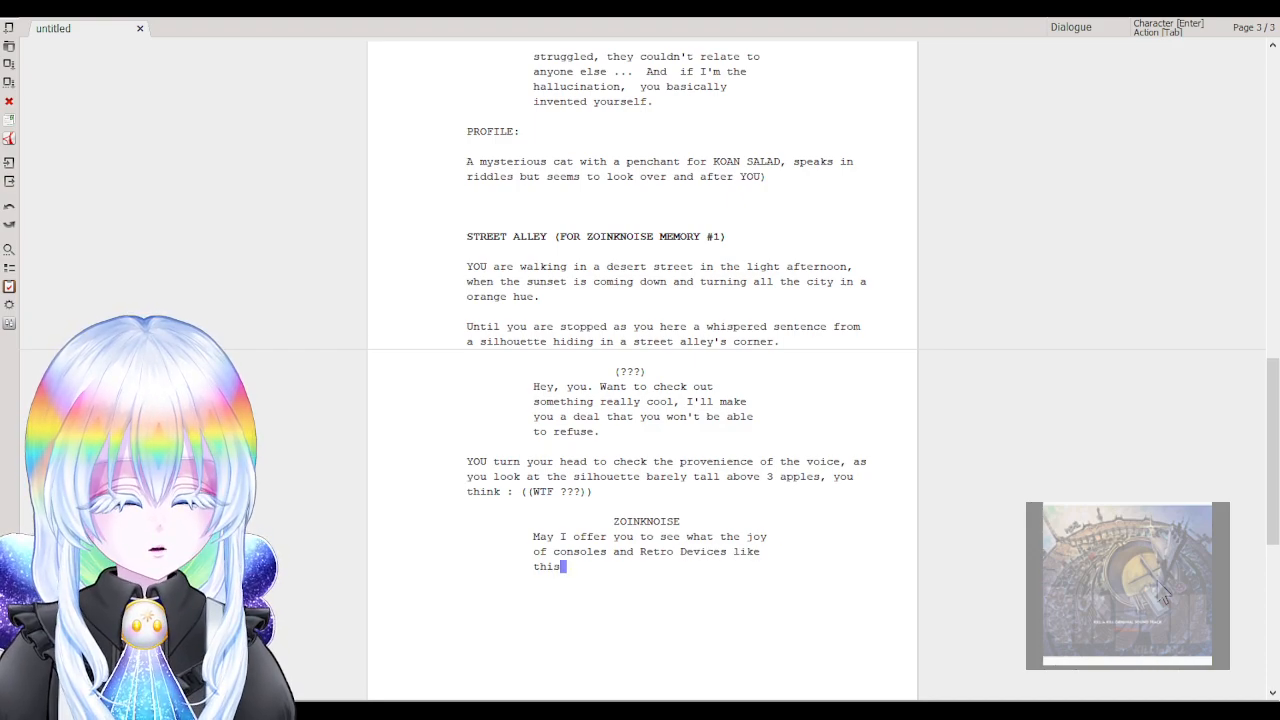
pyautogui.write(' CD are about ?')
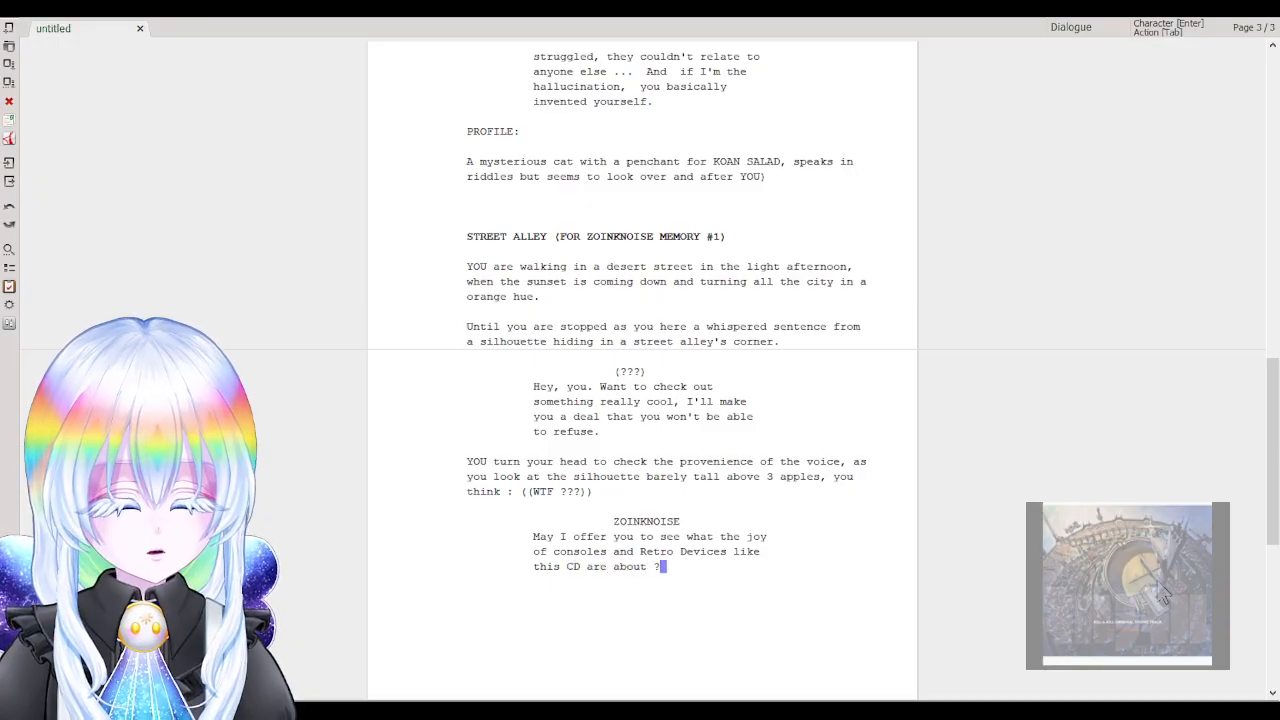
pyautogui.press('Return')
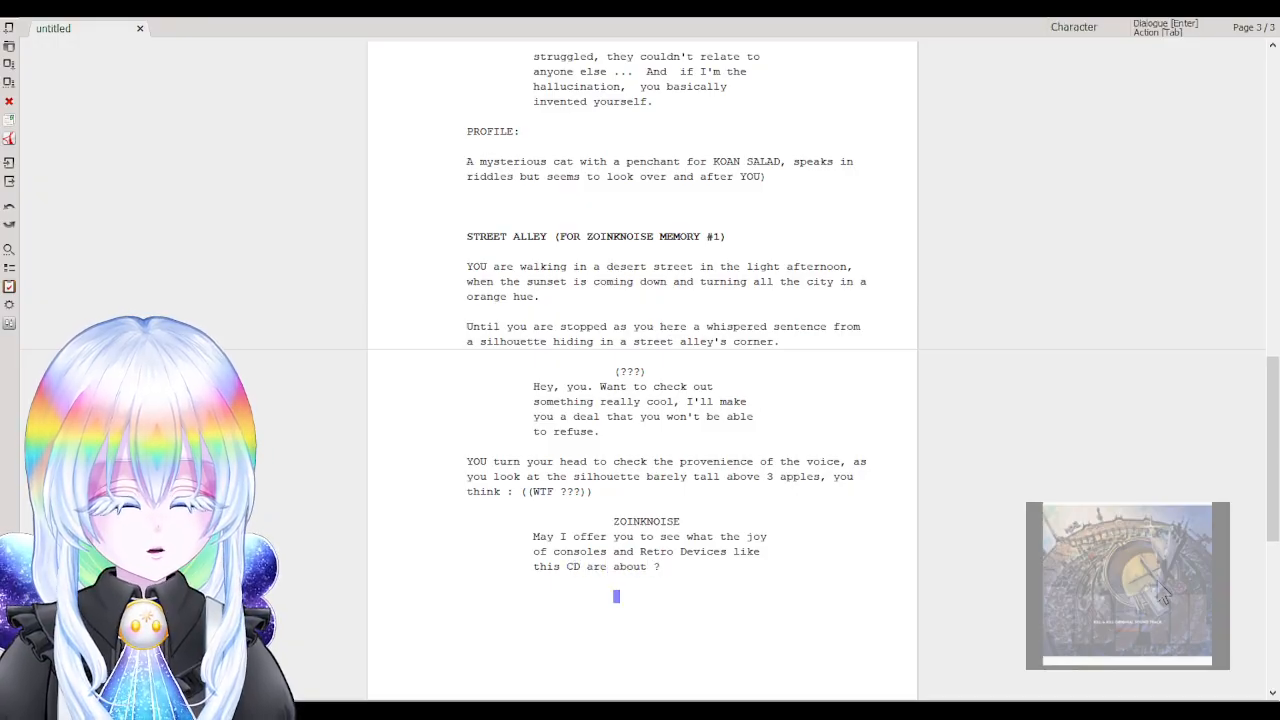
# Insert "Vidya and" after "Retro" in ZOINKNOISE's dialogue and change "CD" to "CDs".
pyautogui.click(684, 541)
pyautogui.click(681, 551)
pyautogui.write('Viyda')
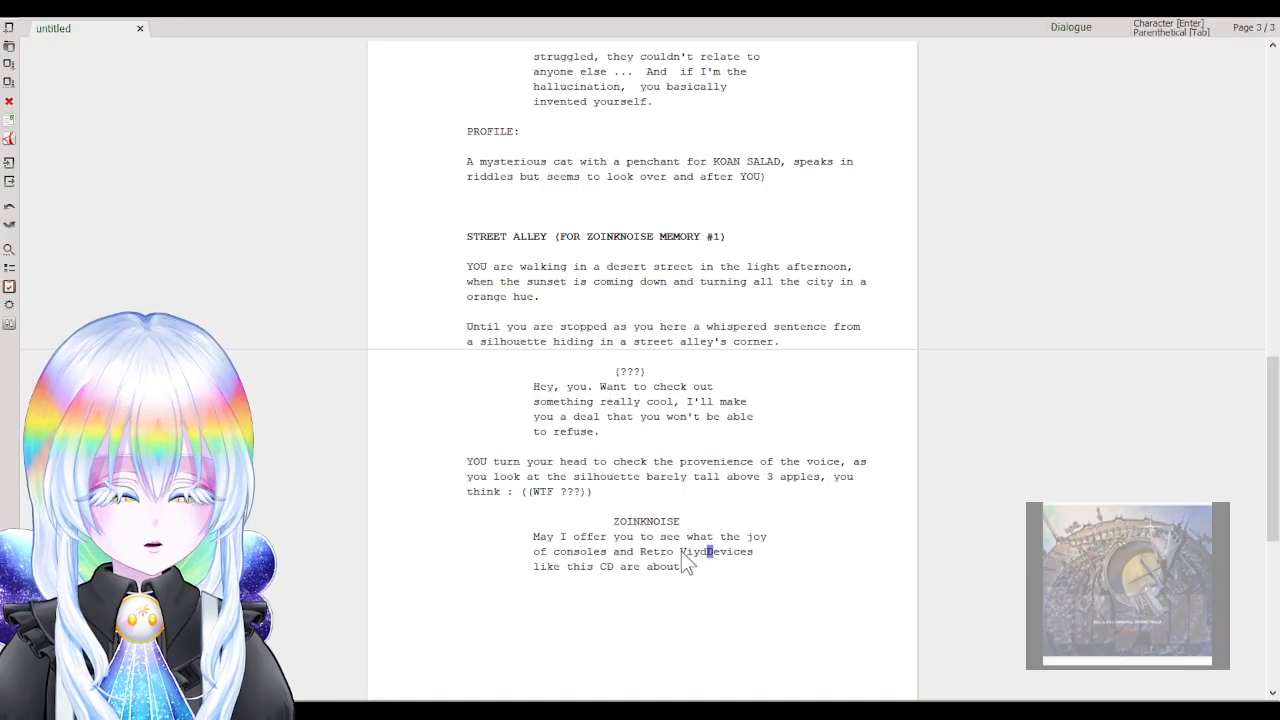
pyautogui.write(' and d')
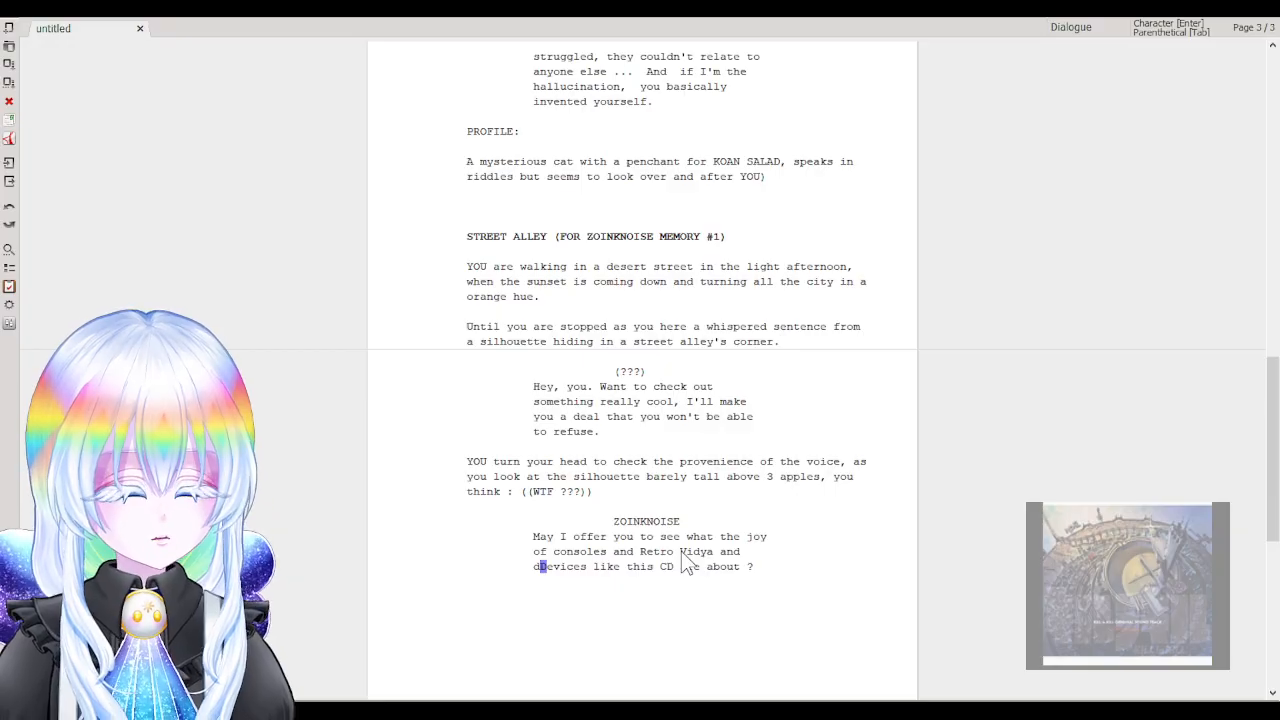
pyautogui.click(675, 566)
pyautogui.write('s')
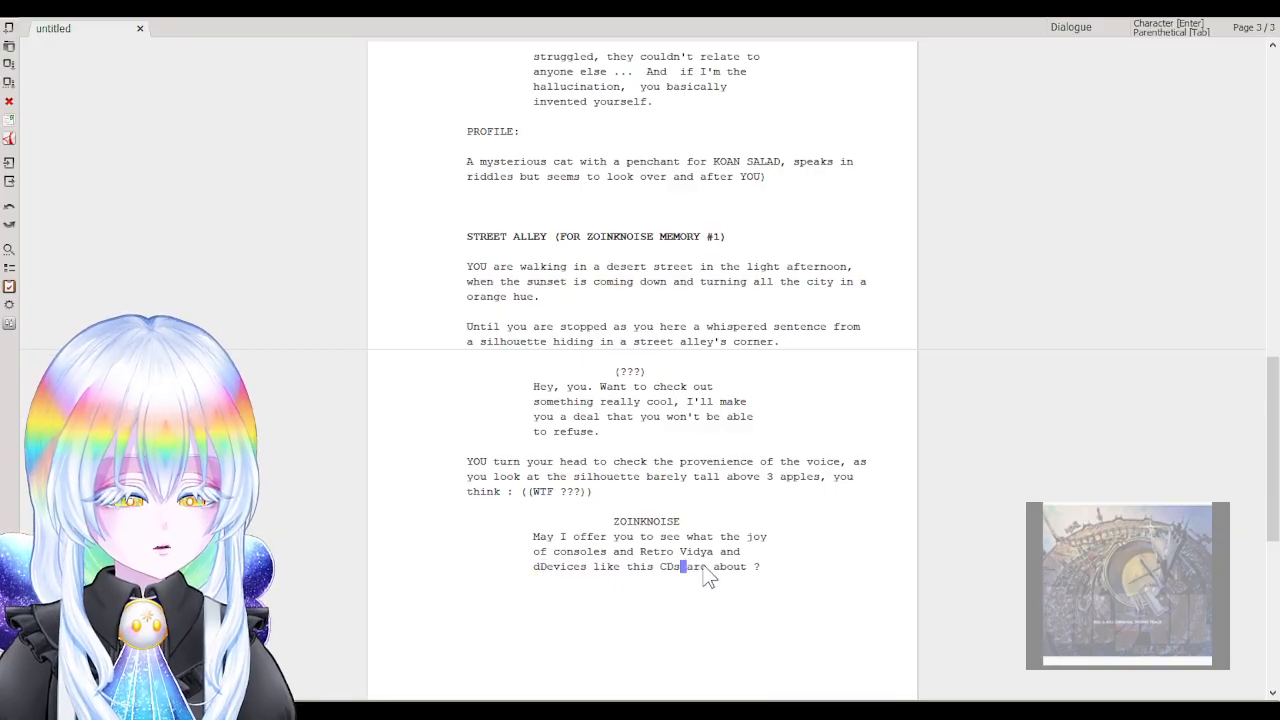
pyautogui.click(690, 568)
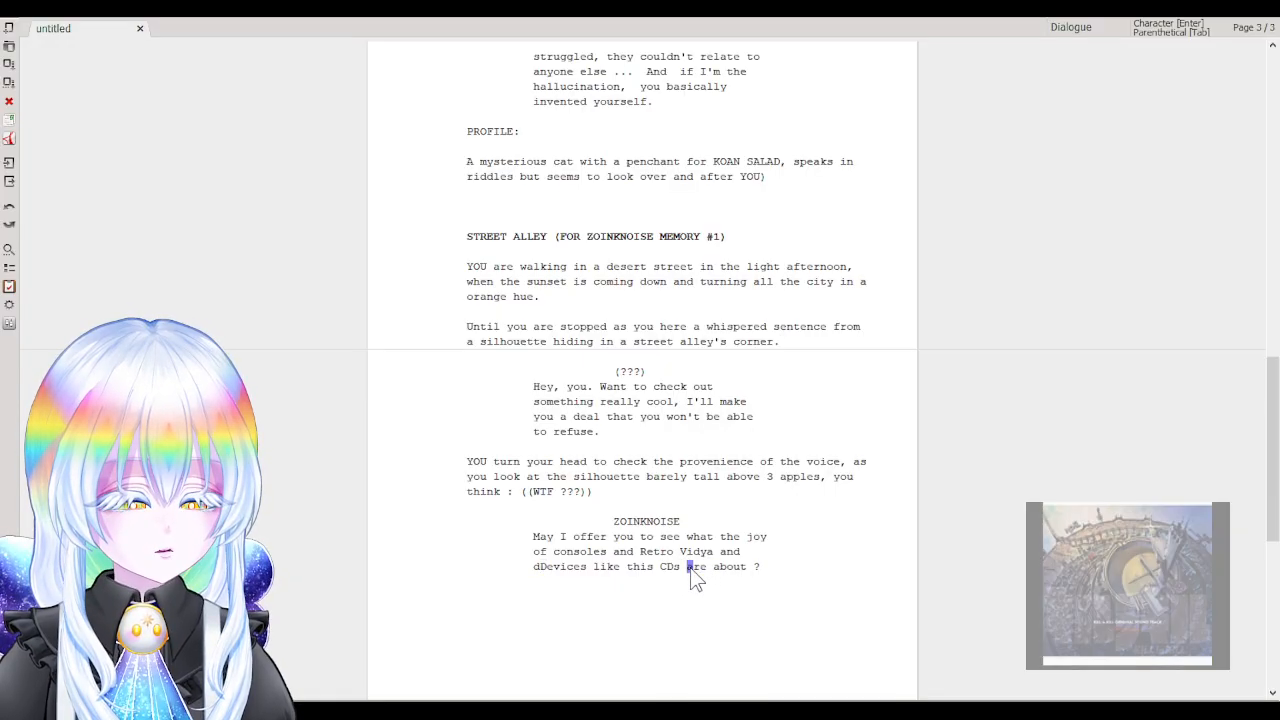
# Insert "what content secrets to these SD Cards or" after "Retro Vidya and" and remove the stray "d" before "Devices".
pyautogui.click(746, 552)
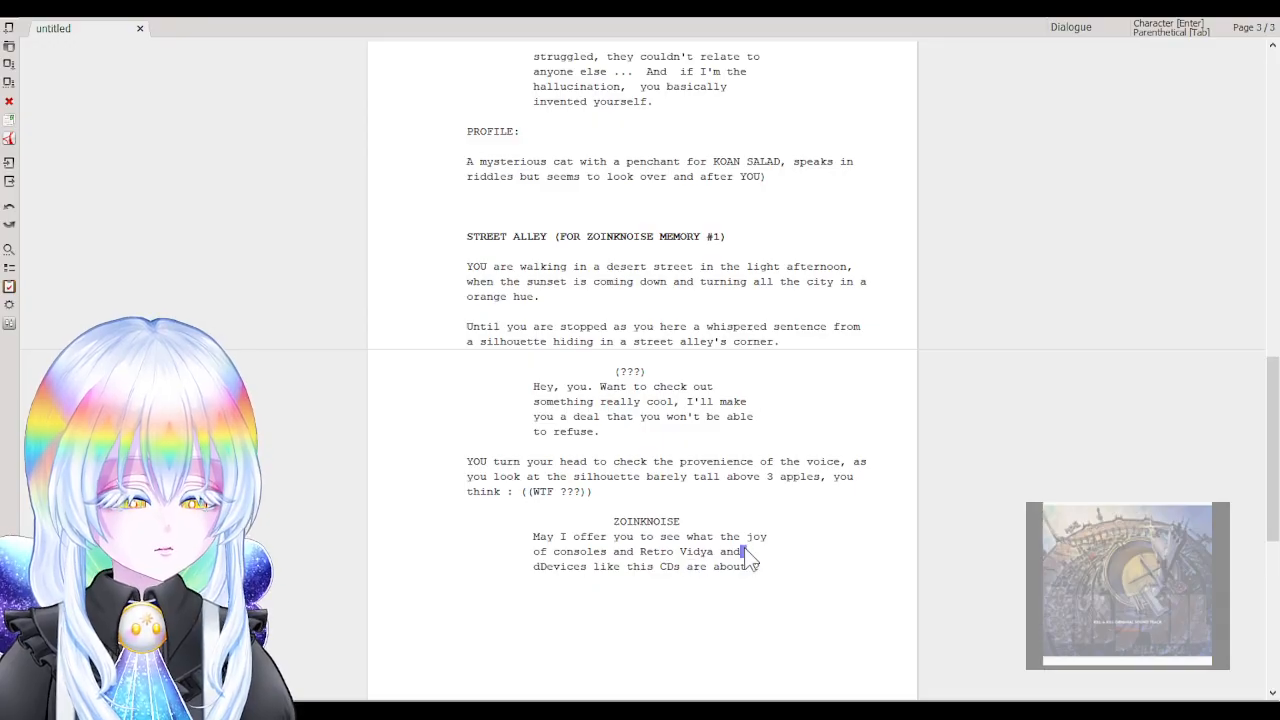
pyautogui.write('the joy of consoles and Re')
pyautogui.write('tro Vidya and what conten')
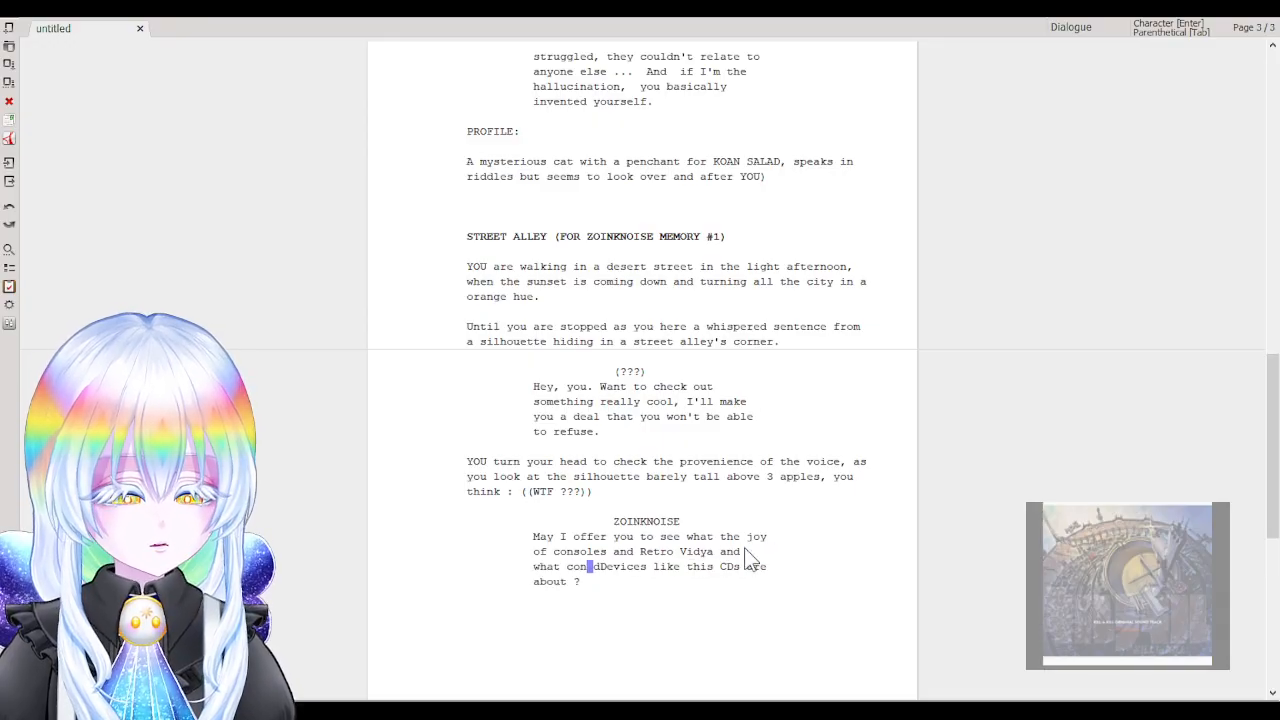
pyautogui.write('t secrets t')
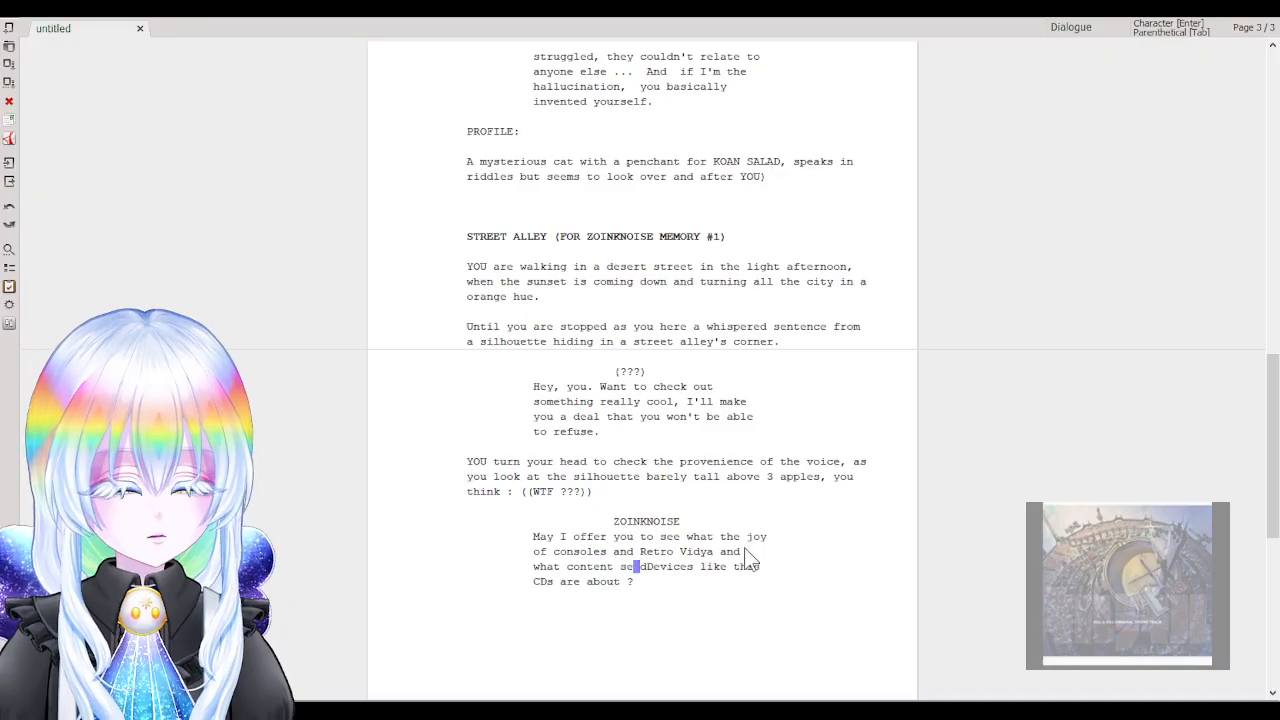
pyautogui.write('o these ')
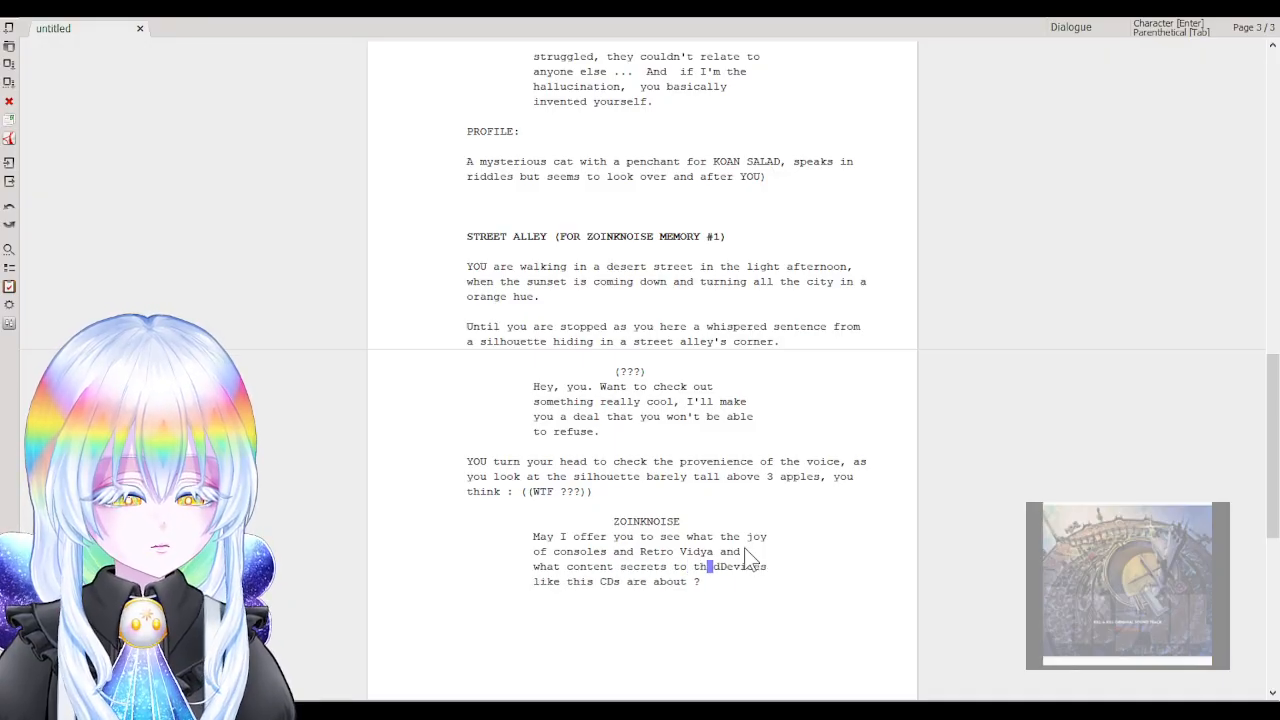
pyautogui.write('SD')
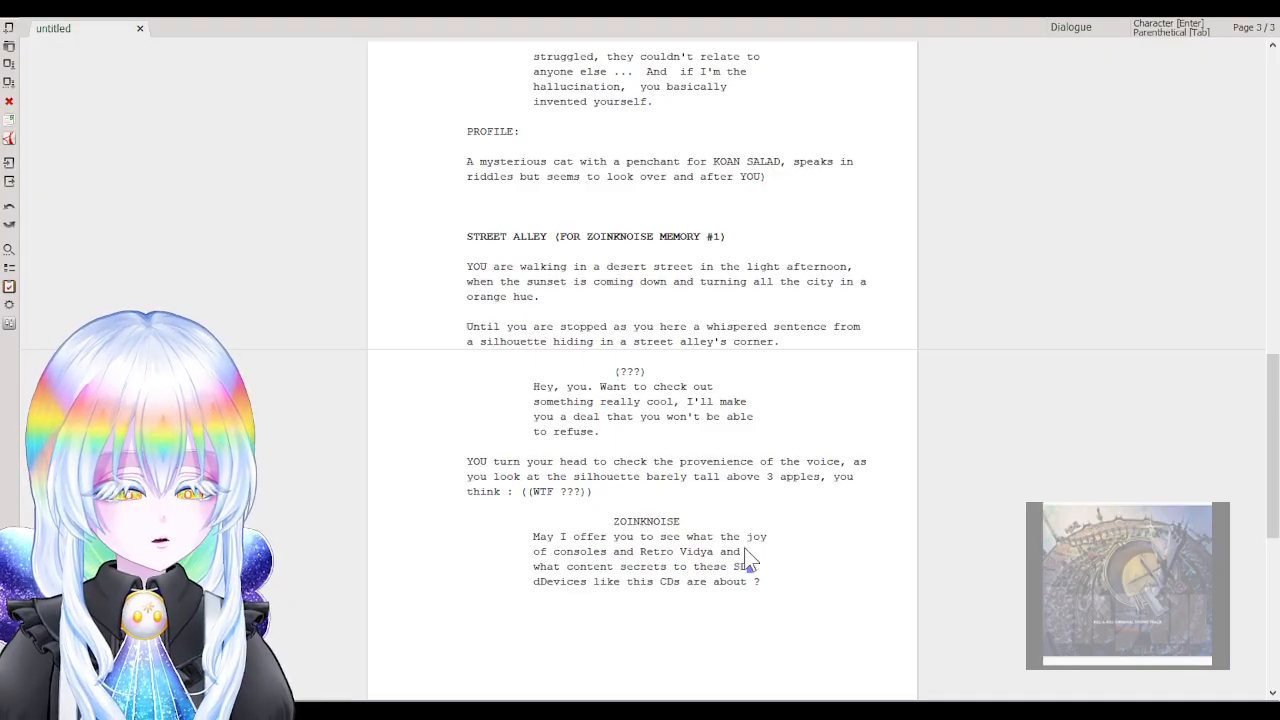
pyautogui.write(' Cards or')
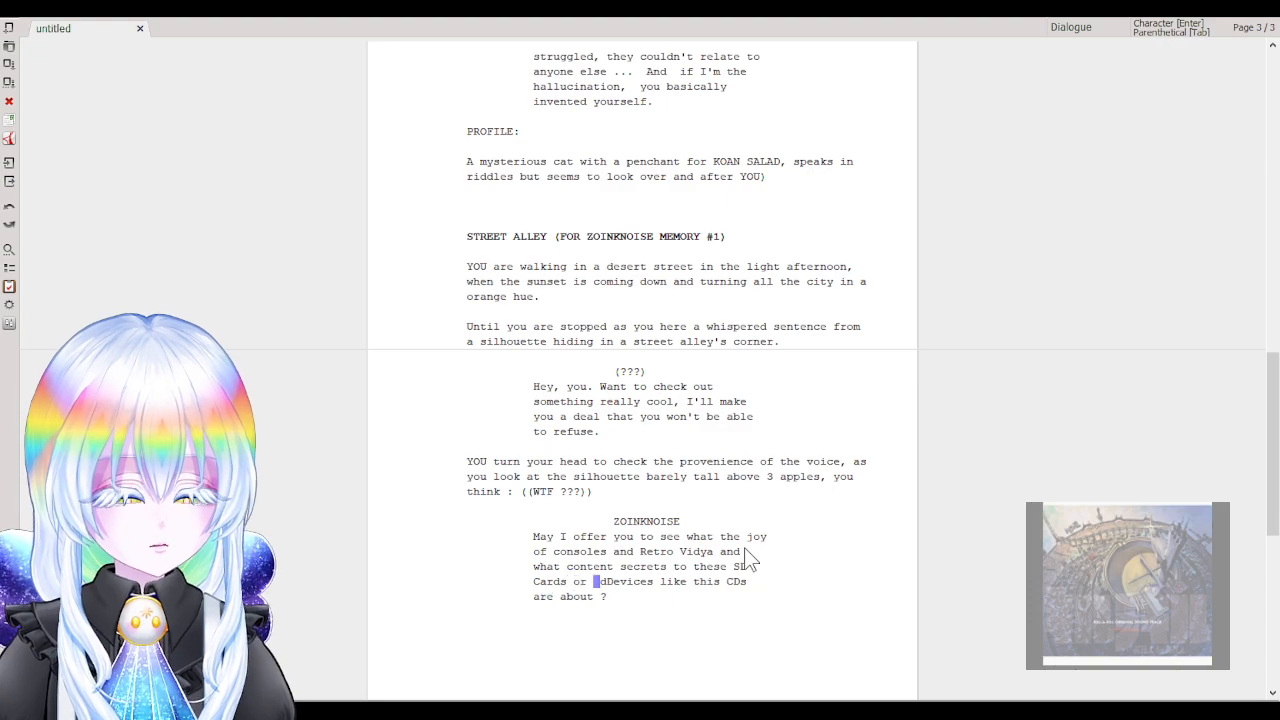
pyautogui.press('BackSpace')
pyautogui.press('BackSpace')
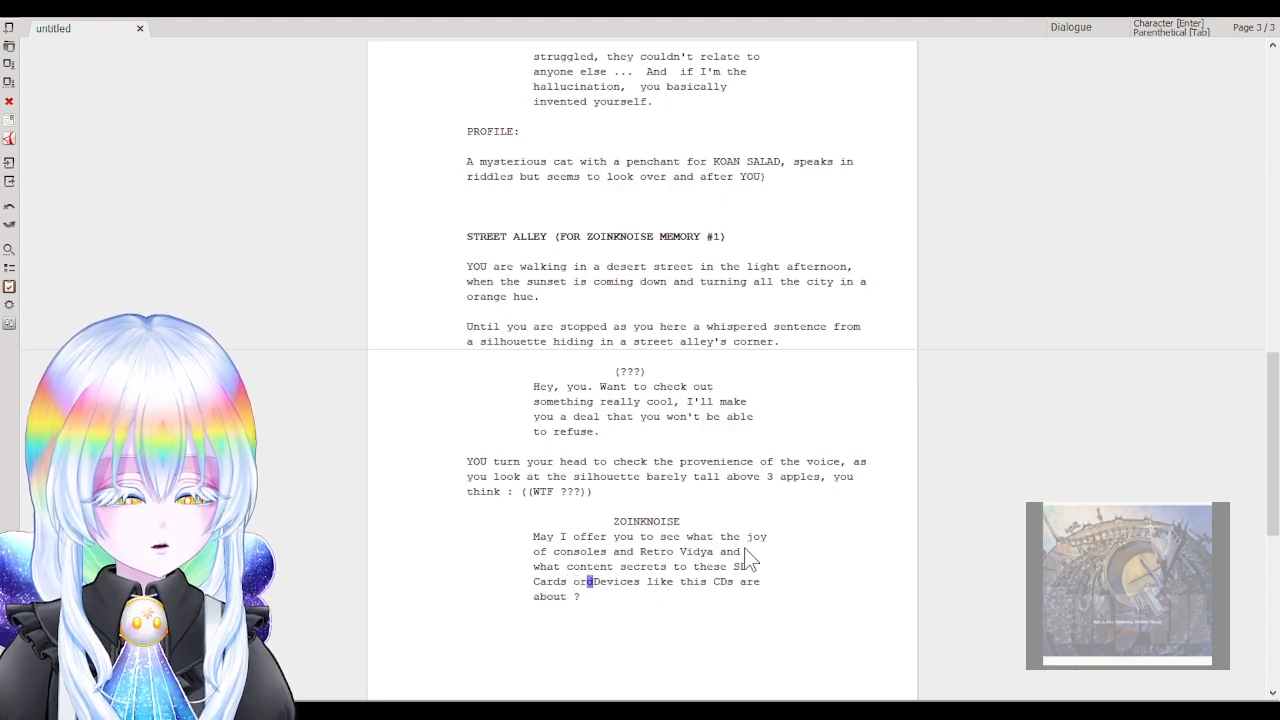
pyautogui.press('Delete')
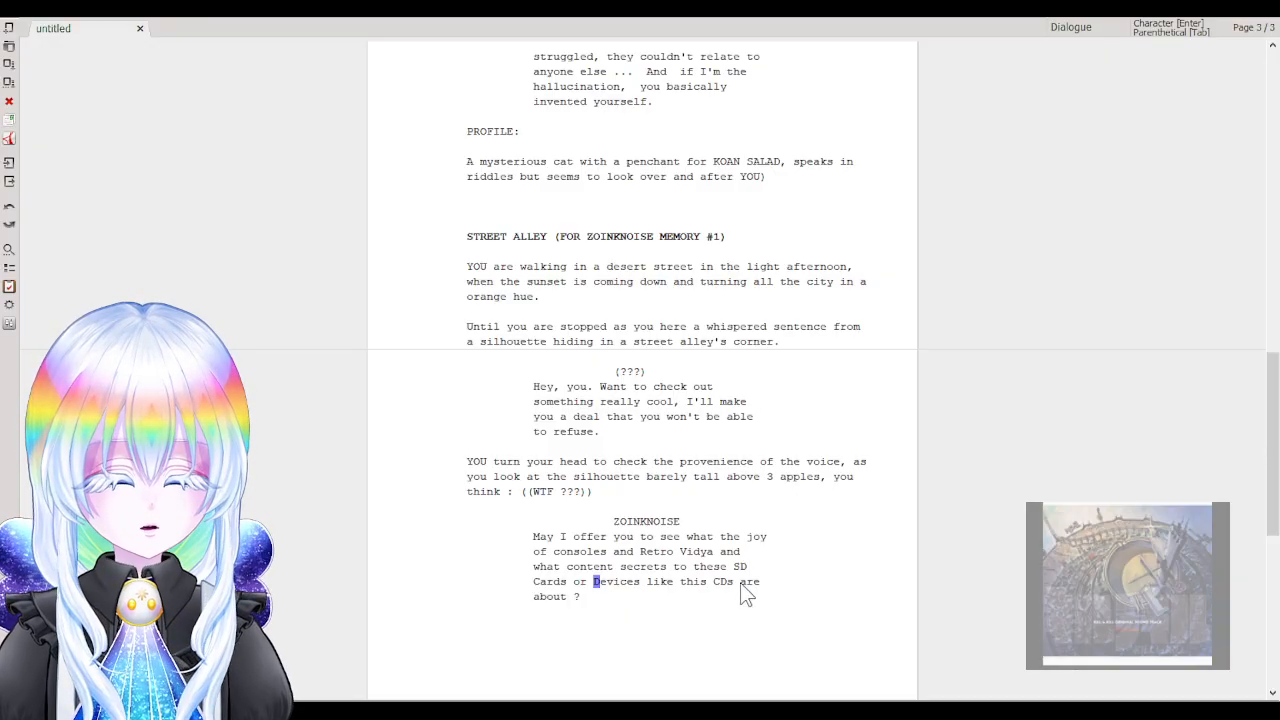
# Replace "see what the" in ZOINKNOISE's dialogue with "sell some of these prototype GADGETs made of".
pyautogui.click(667, 537)
pyautogui.press('BackSpace')
pyautogui.press('BackSpace')
pyautogui.write('all')
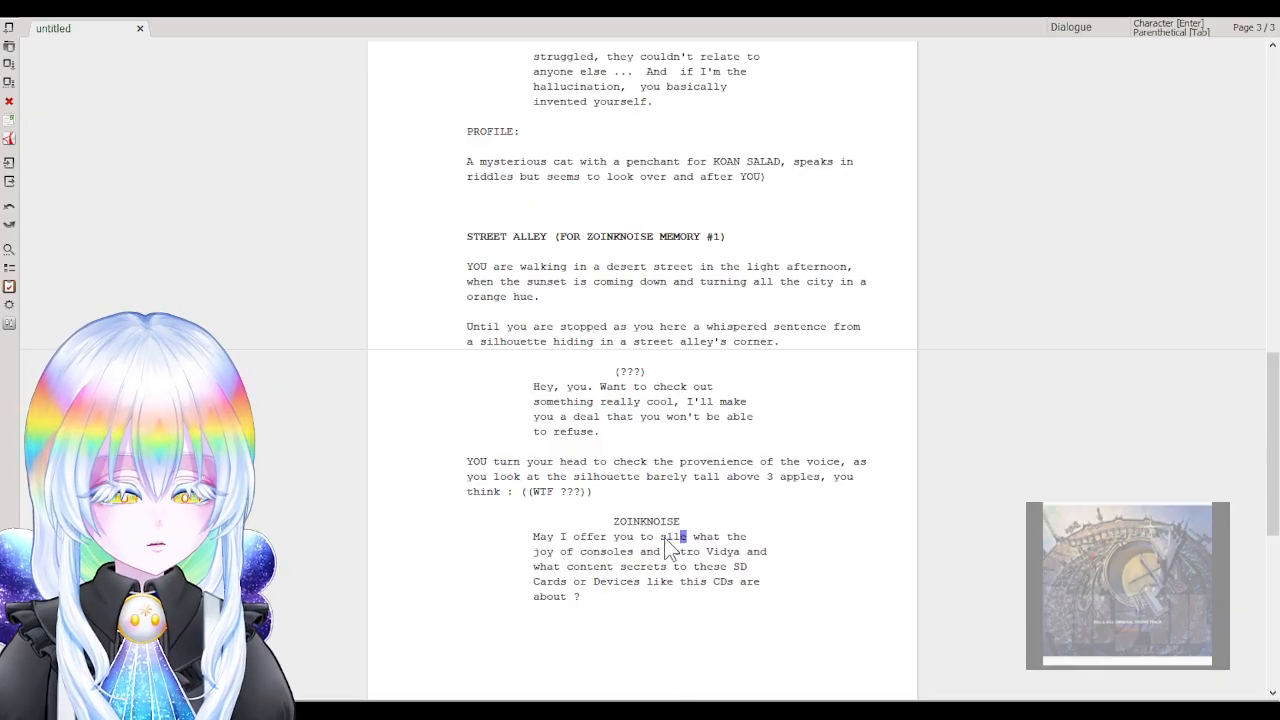
pyautogui.moveTo(691, 535); pyautogui.dragTo(756, 534)
pyautogui.write('sell s')
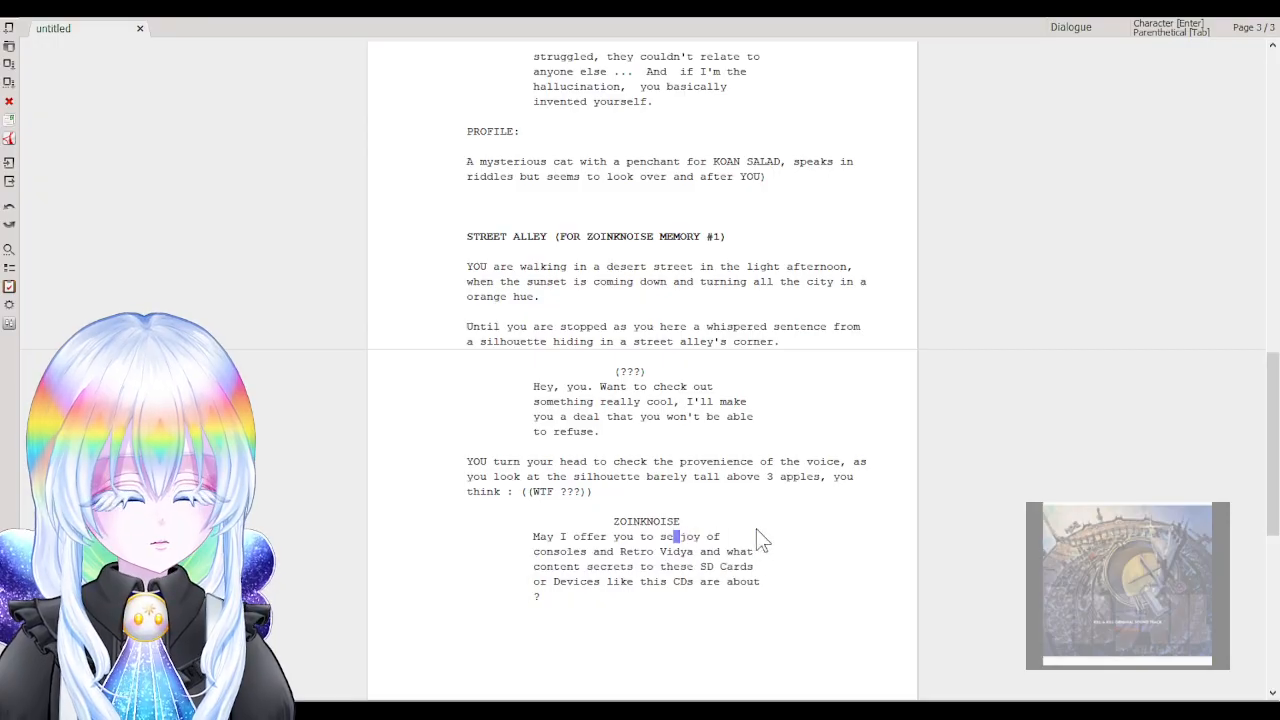
pyautogui.write('ome of these pro')
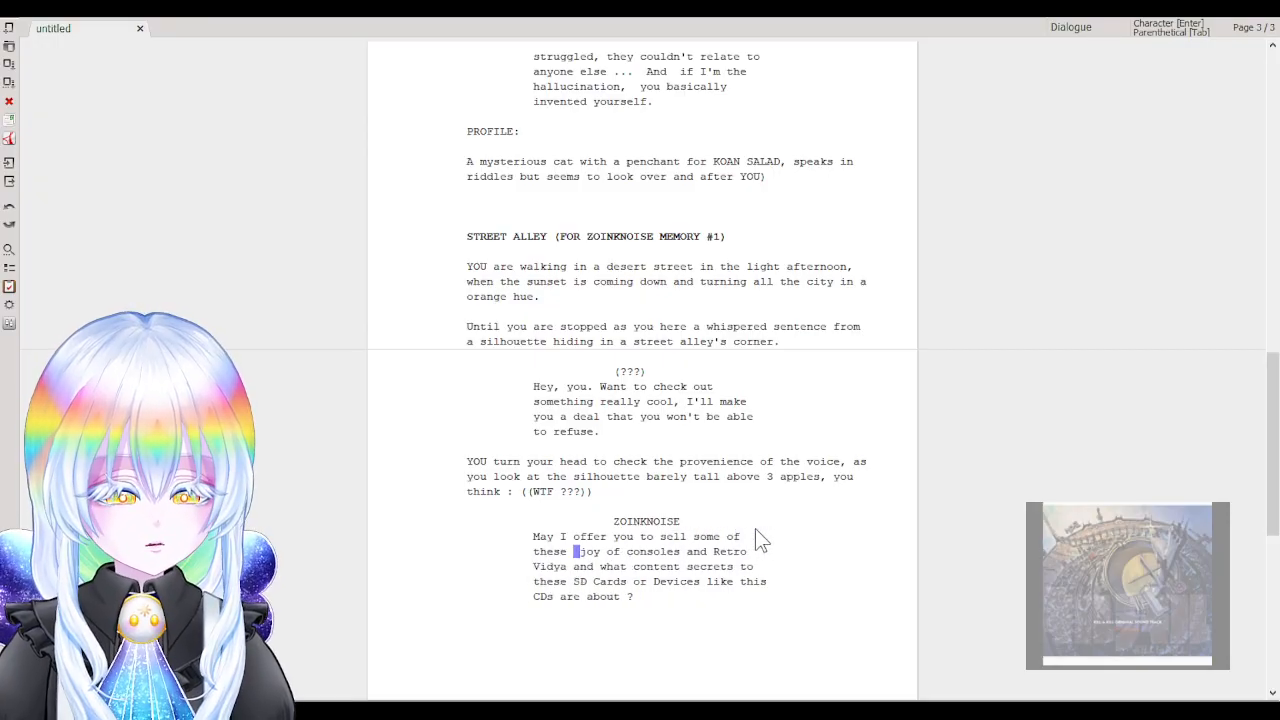
pyautogui.write('totype GADG')
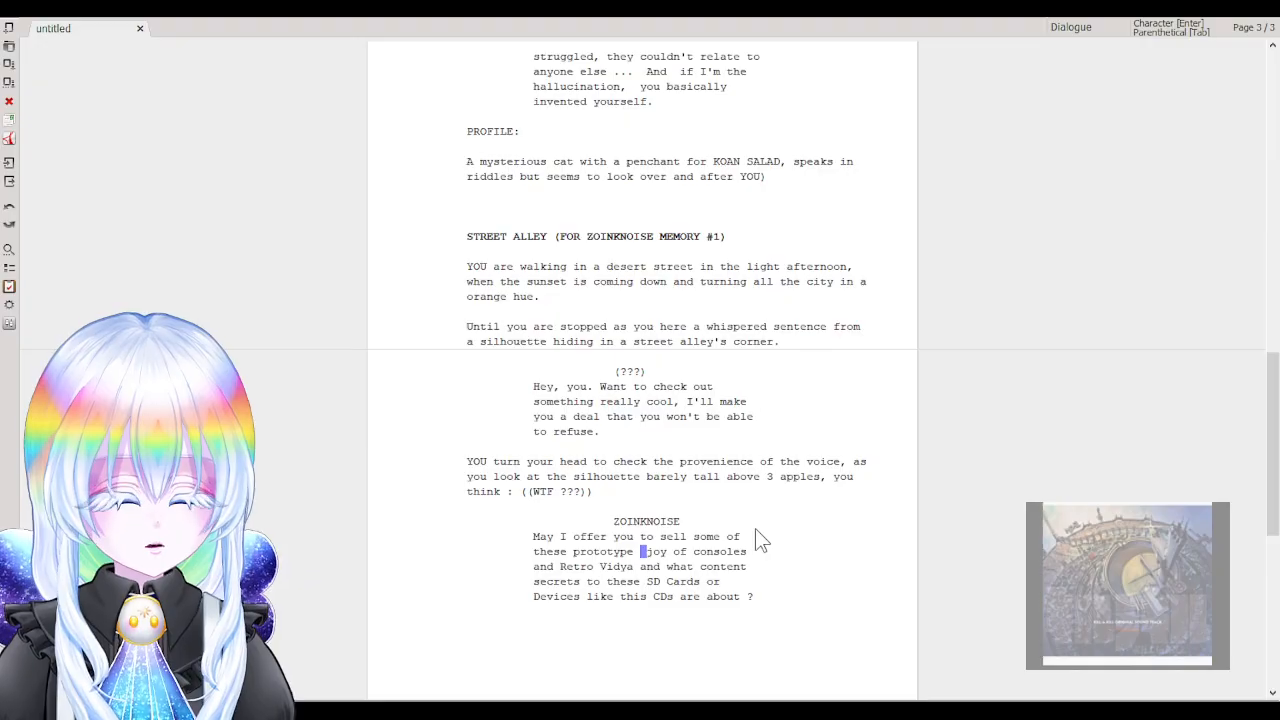
pyautogui.write('ETs made')
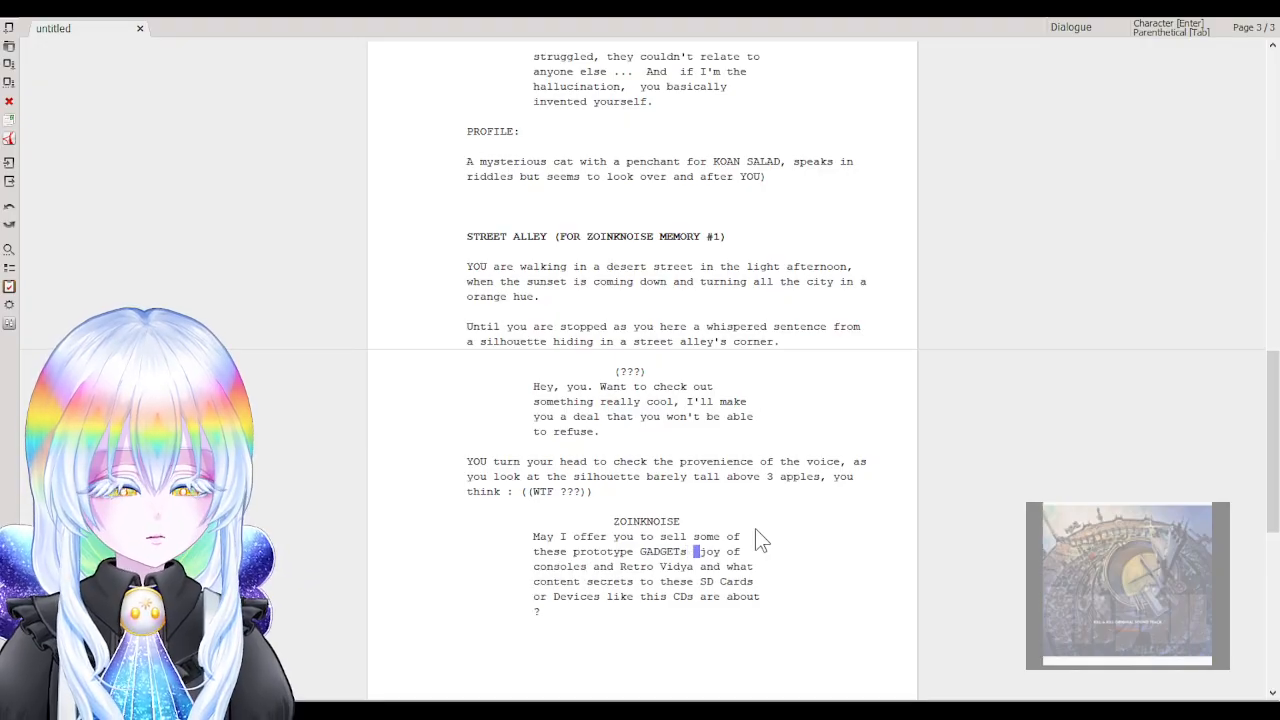
pyautogui.write(' of')
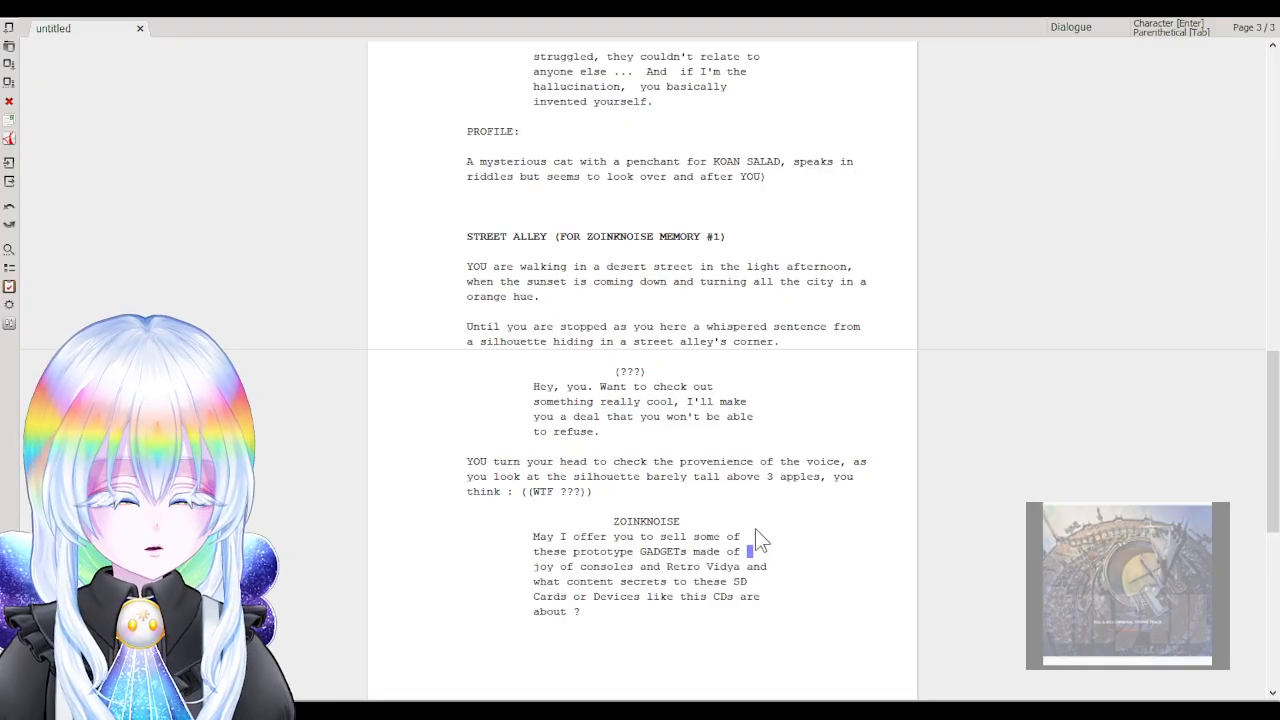
# Replace "joy of" before "consoles" in ZOINKNOISE's dialogue with "JOY, such as".
pyautogui.click(560, 567)
pyautogui.moveTo(573, 567); pyautogui.dragTo(533, 568)
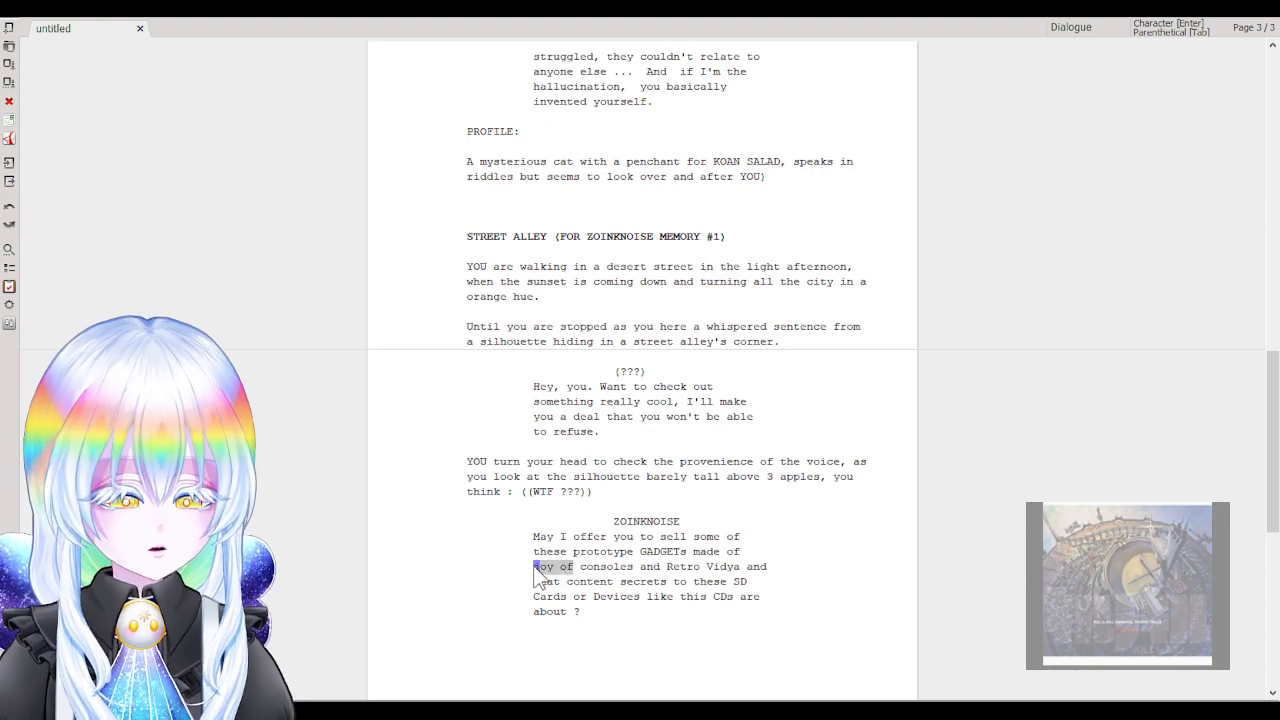
pyautogui.write('JOY, such as')
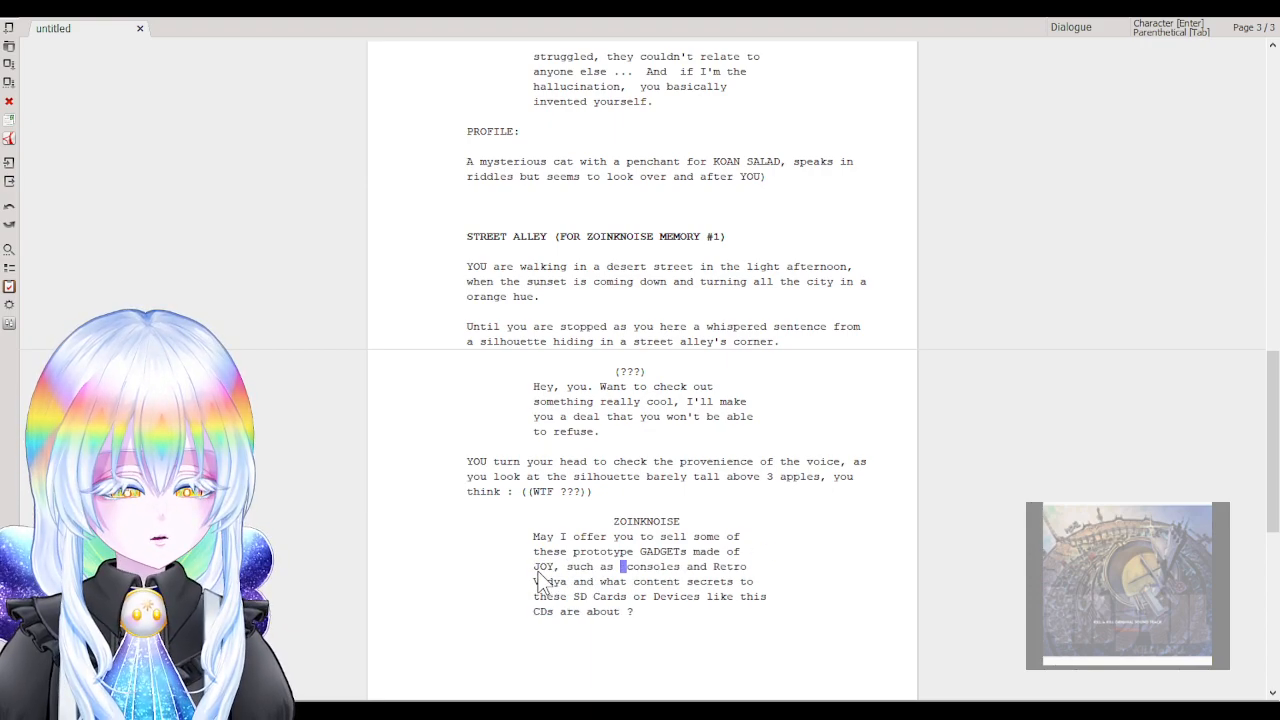
# Replace "and" between "consoles" and "Retro" in ZOINKNOISE's dialogue with "or".
pyautogui.doubleClick(696, 566)
pyautogui.write('. Or')
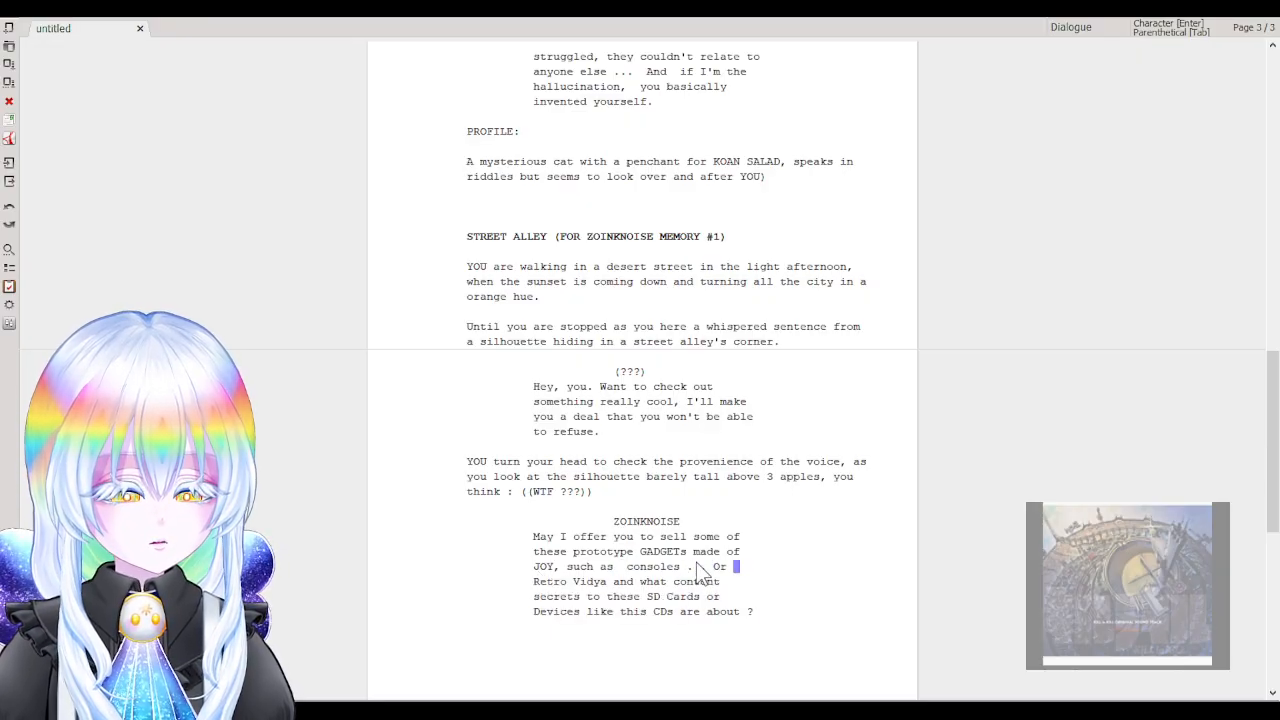
pyautogui.press('BackSpace')
pyautogui.press('BackSpace')
pyautogui.press('BackSpace')
pyautogui.write('OR')
pyautogui.press('BackSpace')
pyautogui.press('BackSpace')
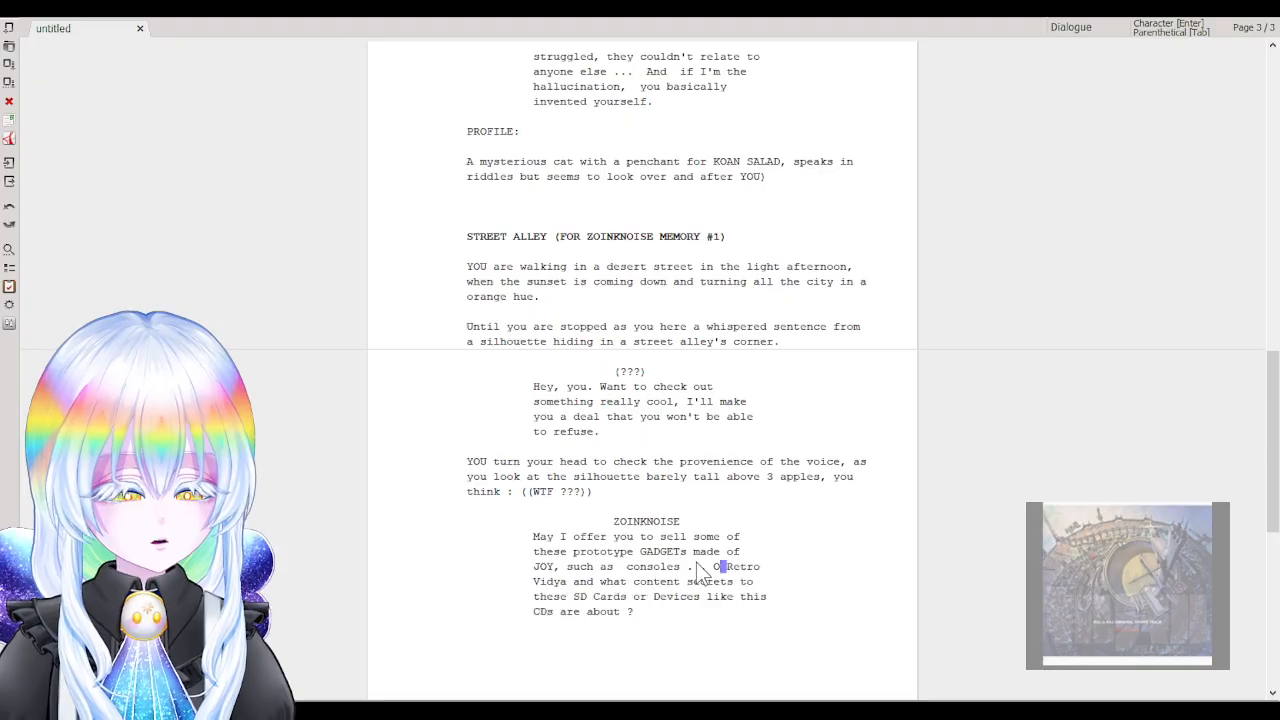
pyautogui.press('BackSpace')
pyautogui.write('Or')
pyautogui.press('BackSpace')
pyautogui.press('BackSpace')
pyautogui.press('BackSpace')
pyautogui.press('BackSpace')
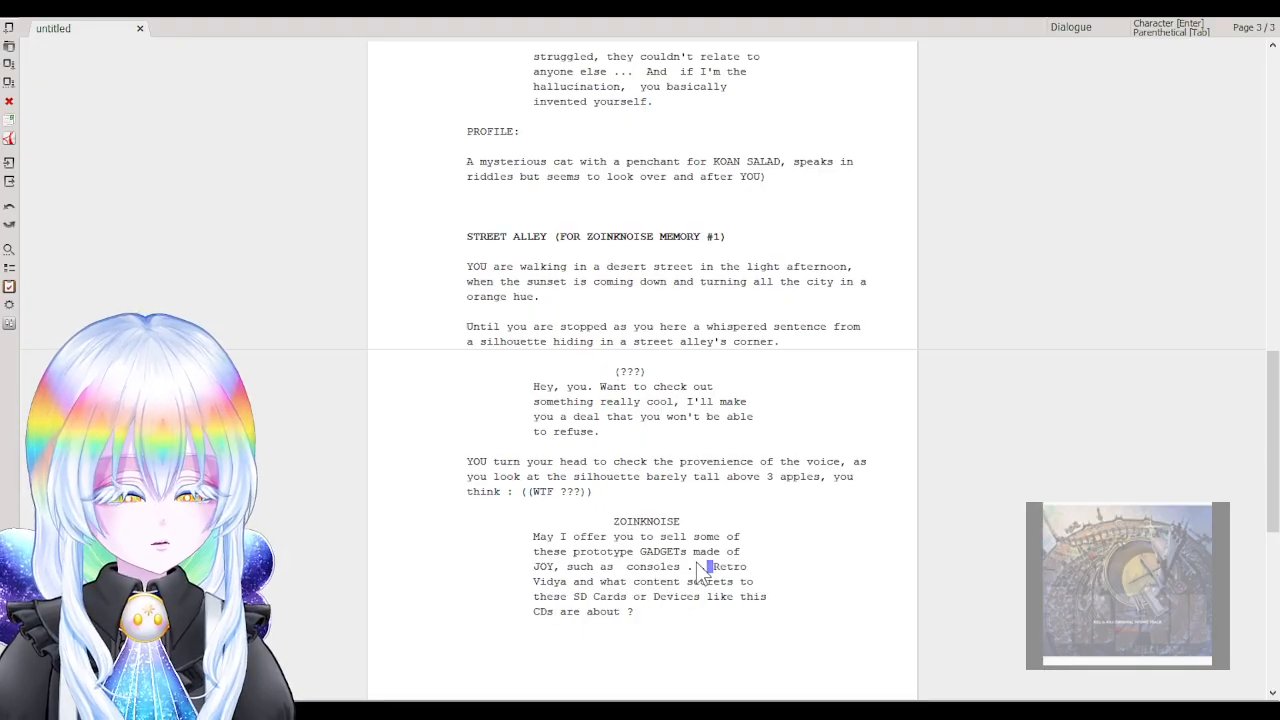
pyautogui.press('BackSpace')
pyautogui.press('BackSpace')
pyautogui.press('BackSpace')
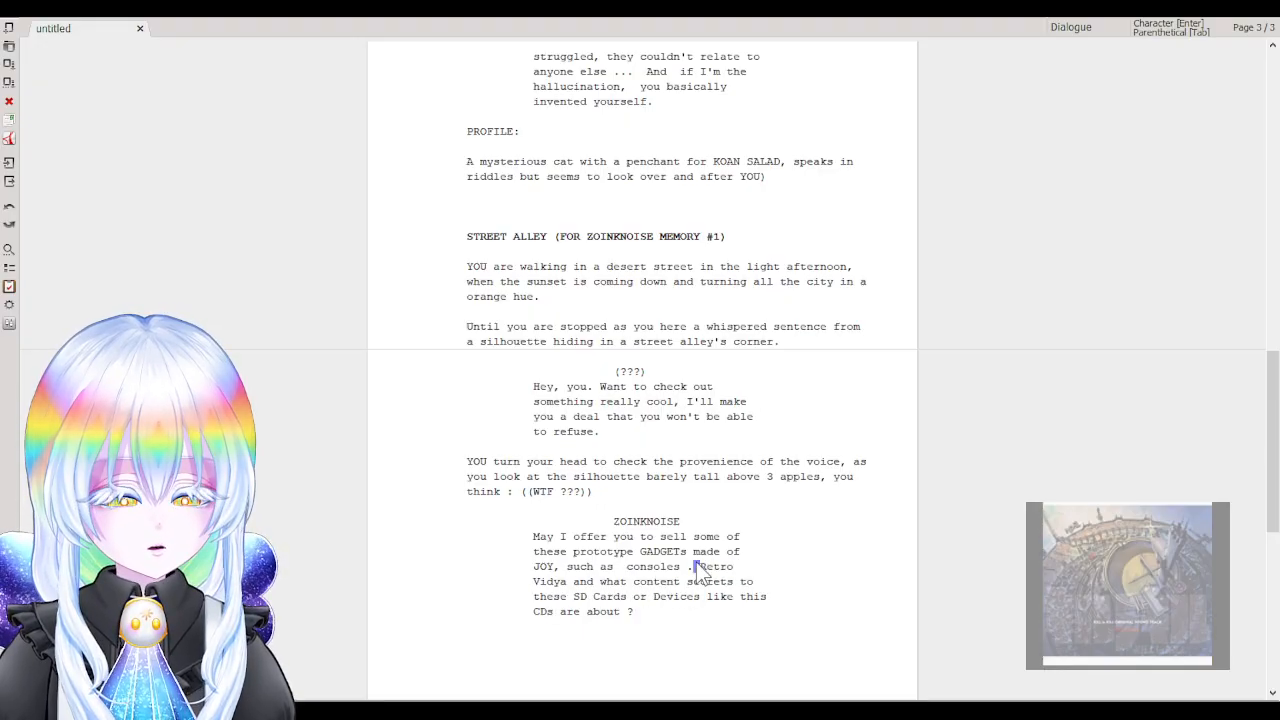
pyautogui.write('or')
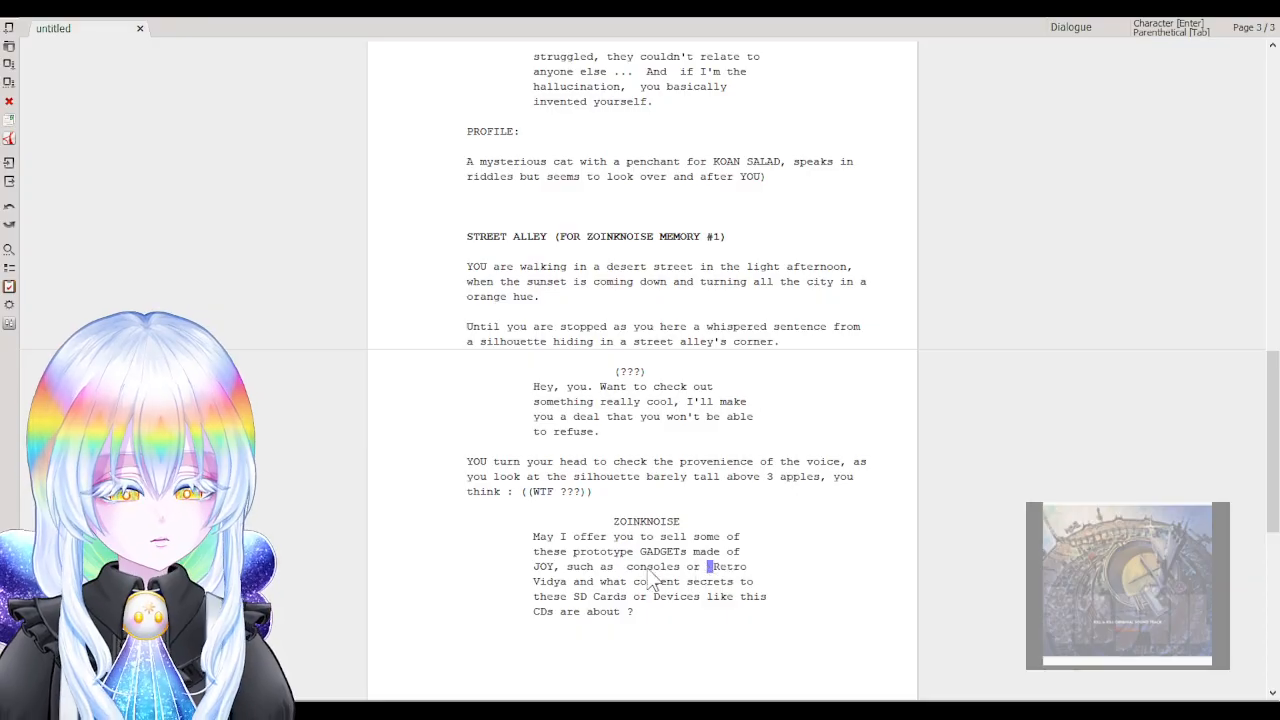
# Replace "and" after "Vidya" with a comma and insert "to LV. UP" after "SD Cards" in ZOINKNOISE's dialogue.
pyautogui.click(589, 584)
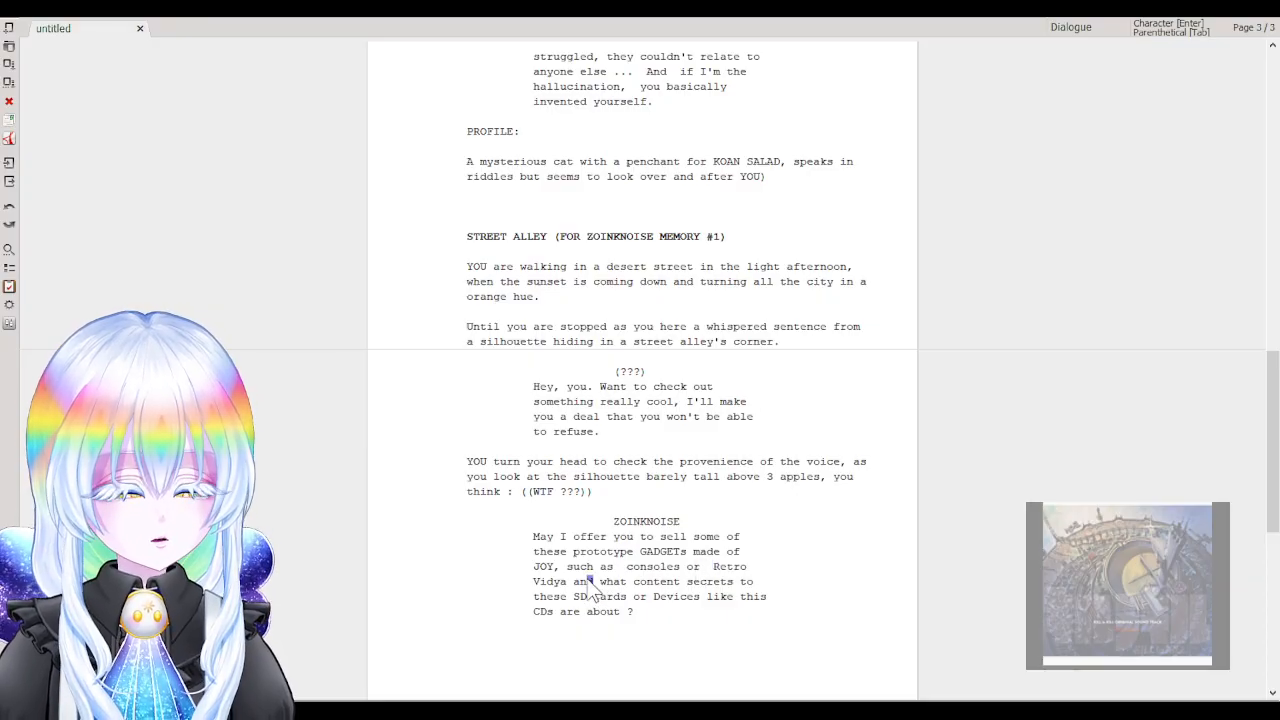
pyautogui.press('BackSpace')
pyautogui.press('BackSpace')
pyautogui.press('BackSpace')
pyautogui.press('Delete')
pyautogui.write(',')
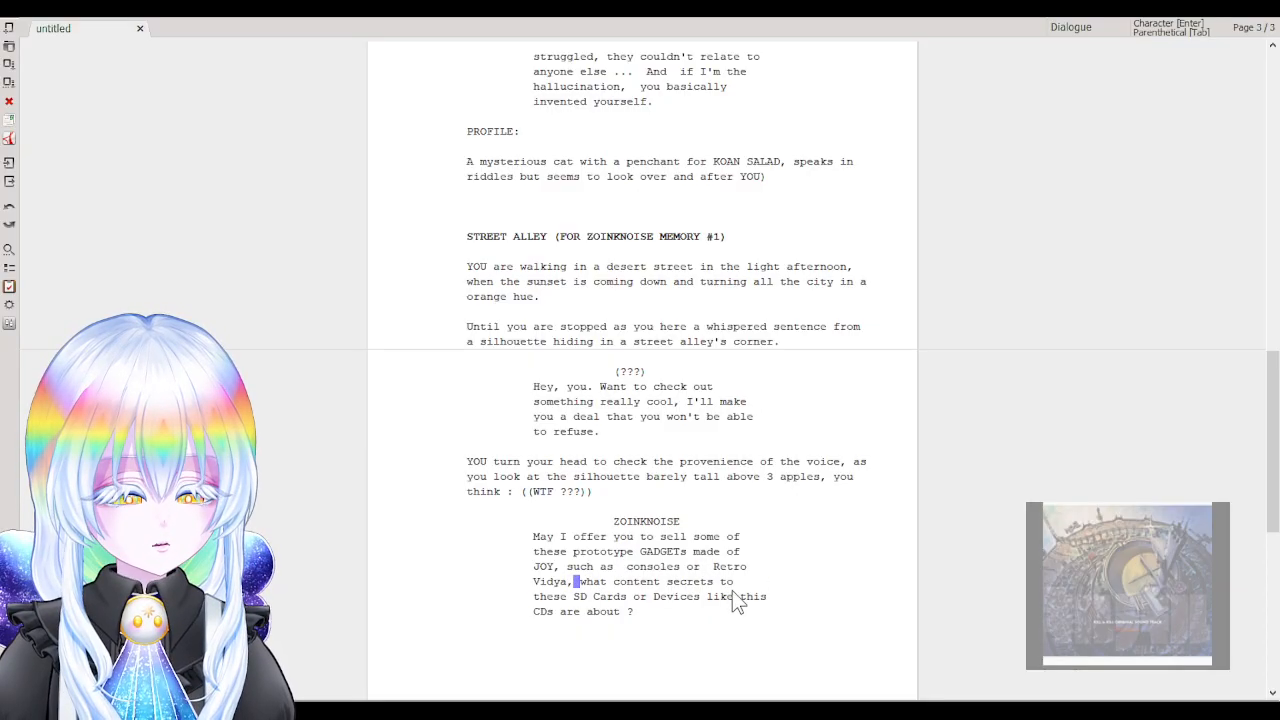
pyautogui.click(632, 597)
pyautogui.write('to LV. UP or')
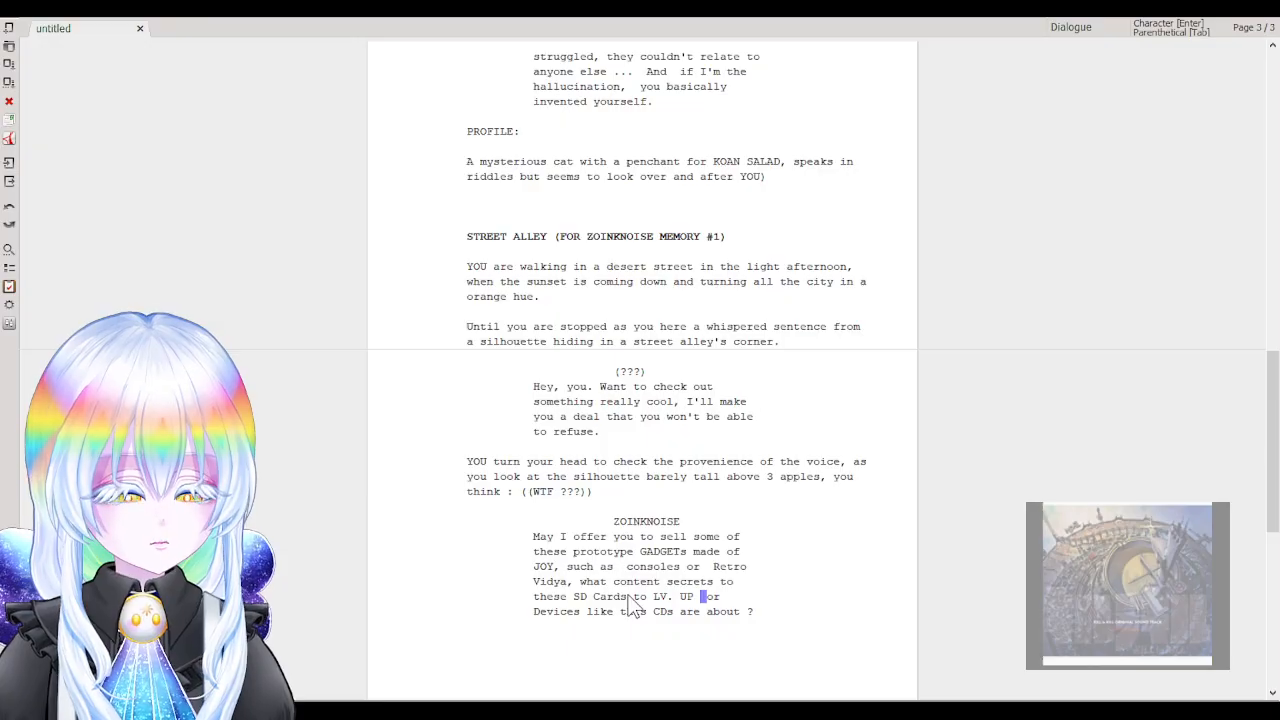
# Insert "to BOOST your MOVESET in realtime" after "CDs" in ZOINKNOISE's dialogue.
pyautogui.press('Down')
pyautogui.press('Left')
pyautogui.press('Left')
pyautogui.press('Left')
pyautogui.write('t')
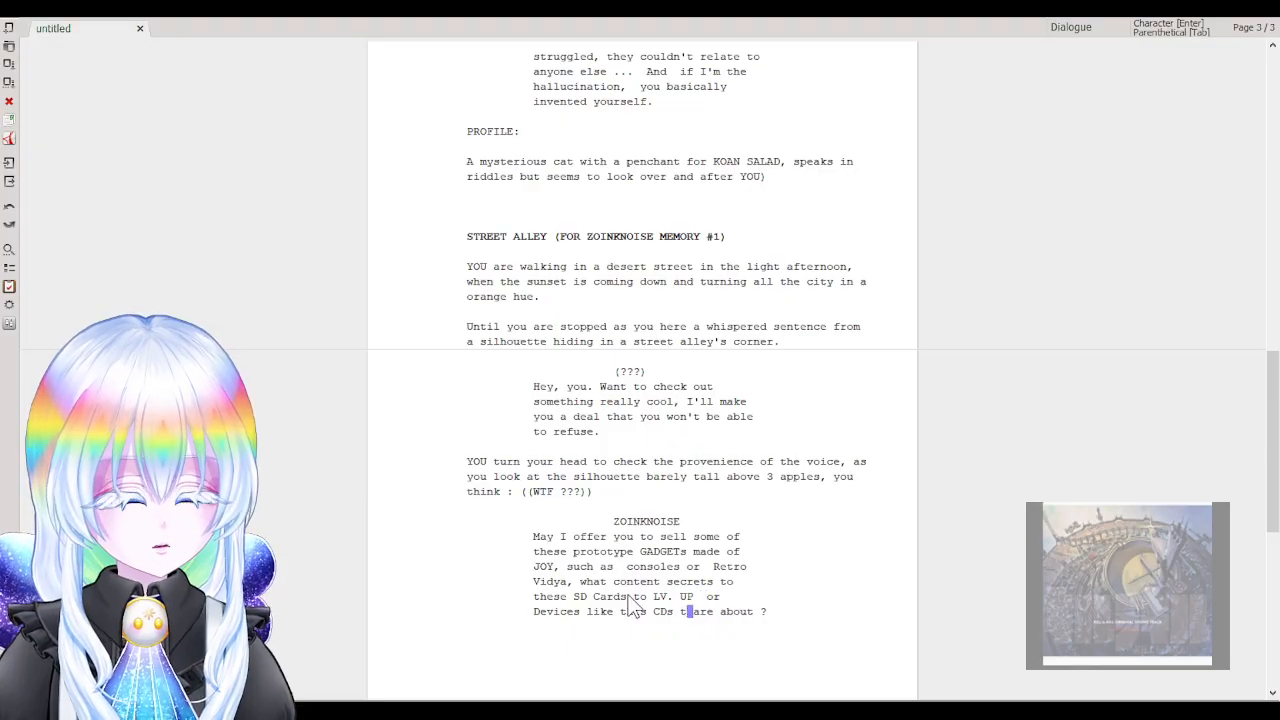
pyautogui.write('o BOOST your ')
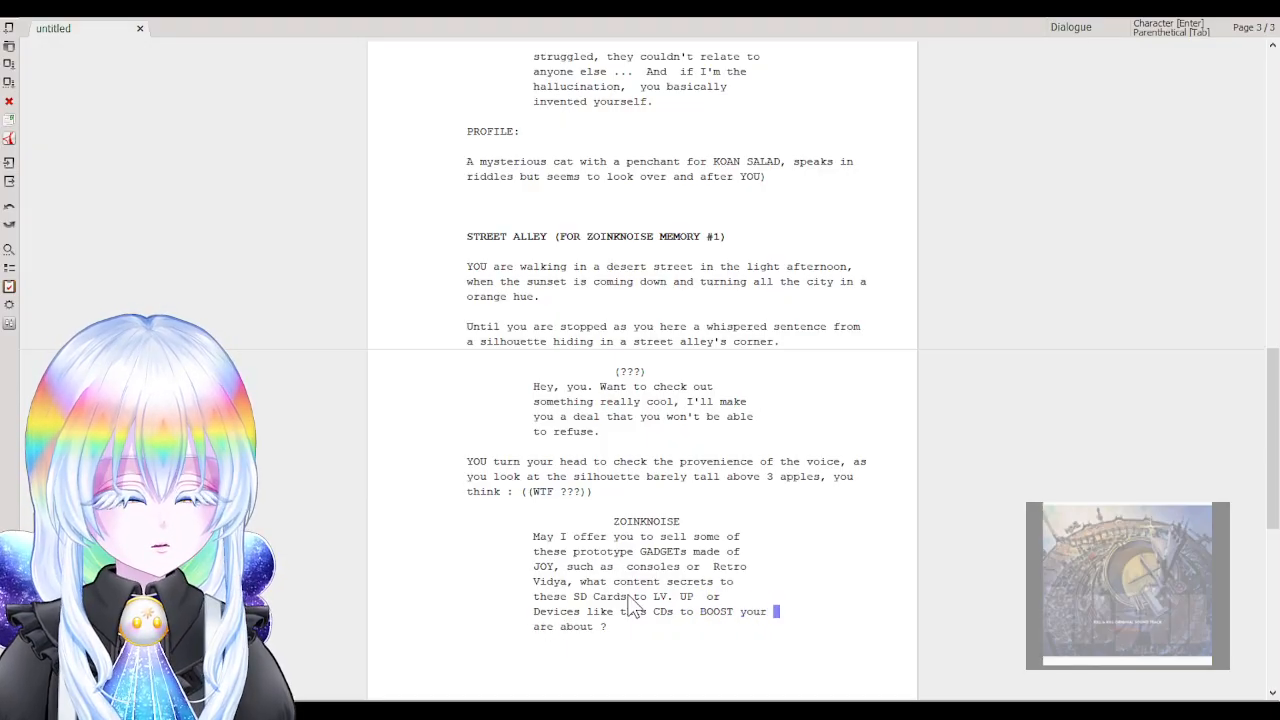
pyautogui.write('MOV')
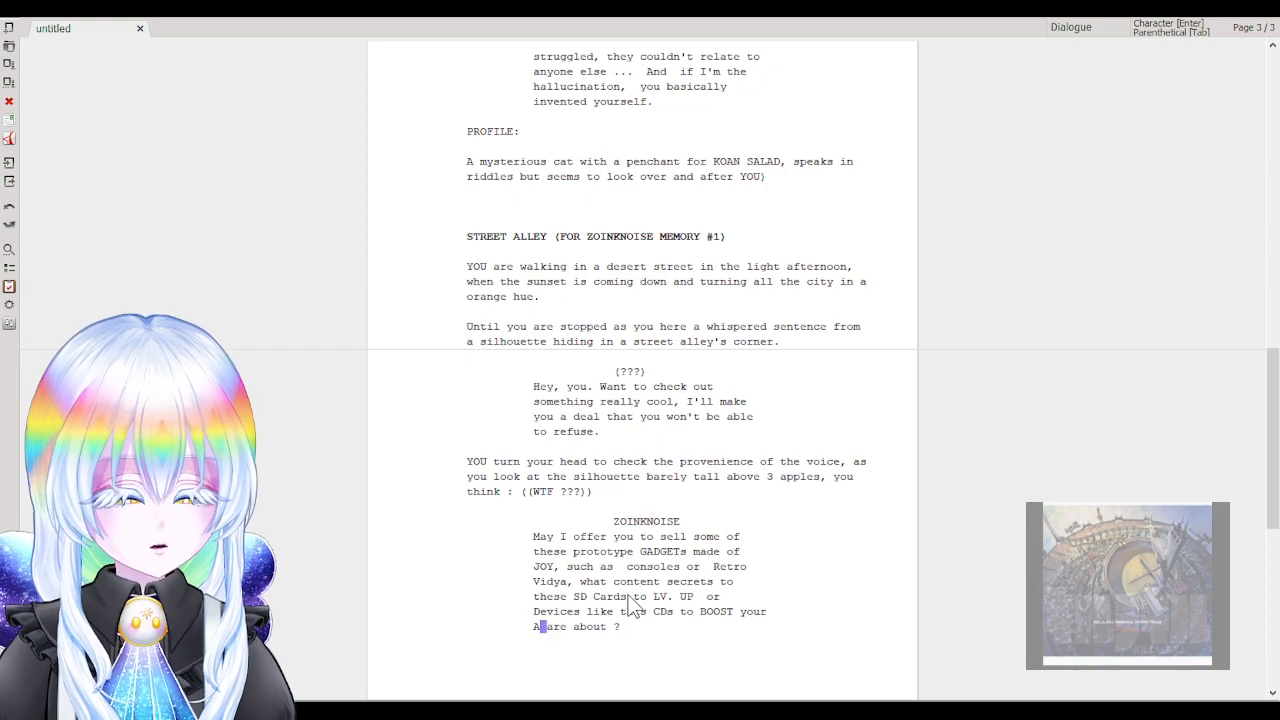
pyautogui.write('ESET in')
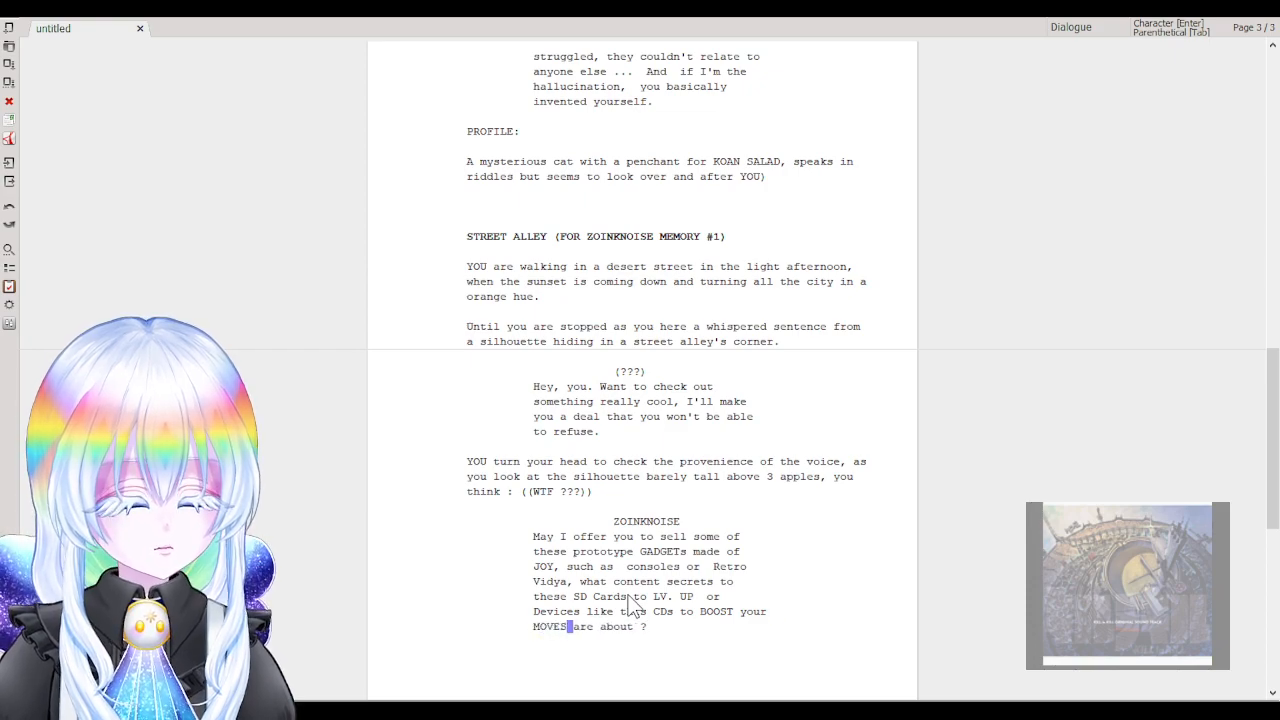
pyautogui.write(' re')
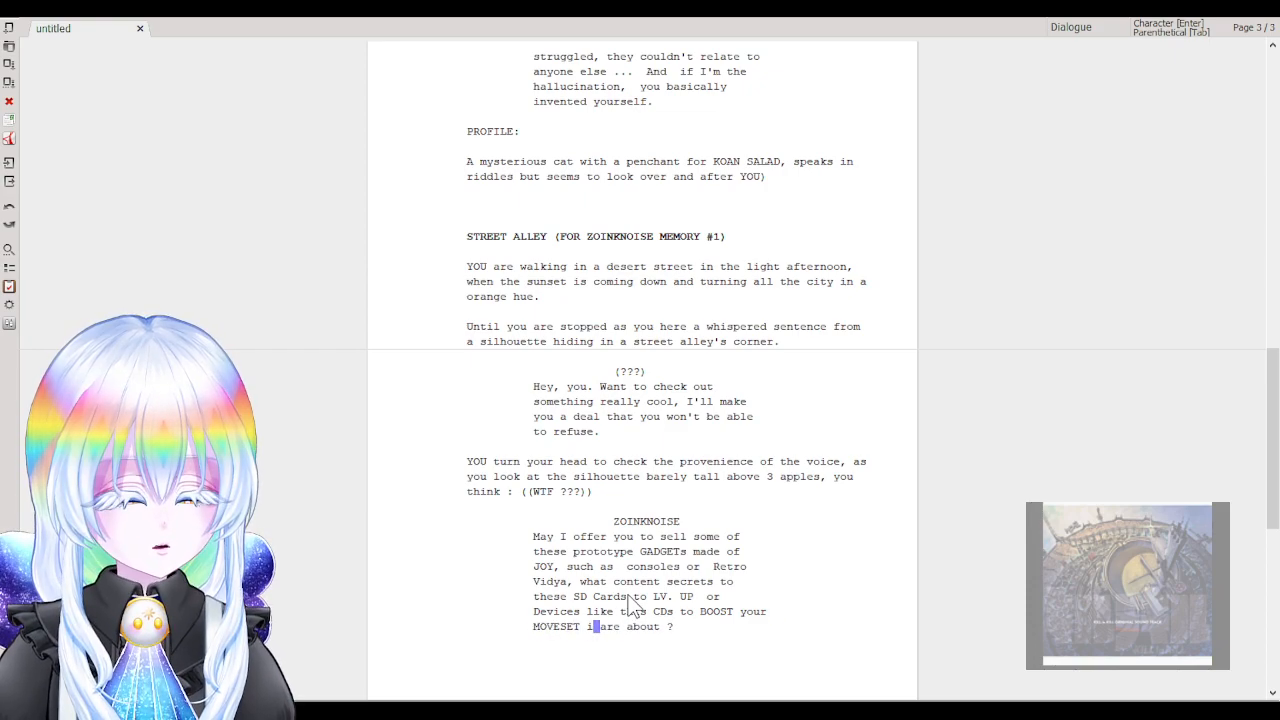
pyautogui.write('altime')
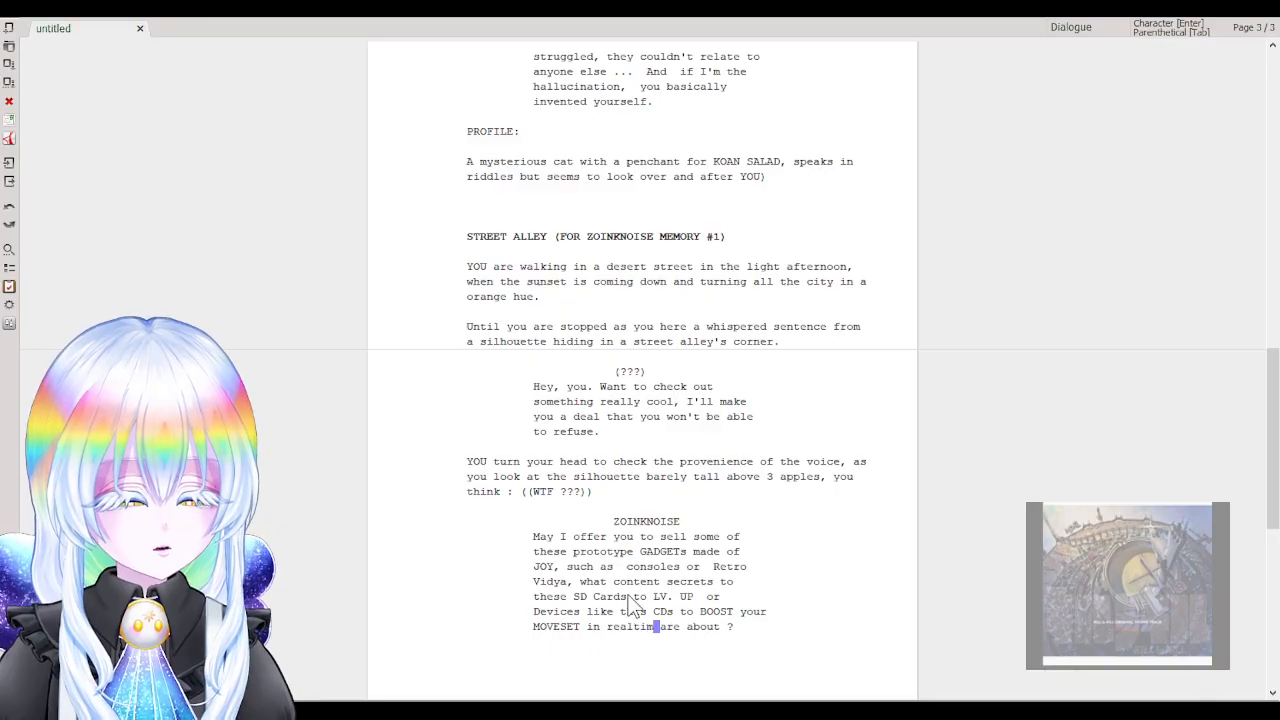
# Delete the leftover "are about" before the question mark closing ZOINKNOISE's dialogue.
pyautogui.press('Delete')
pyautogui.press('Delete')
pyautogui.press('Delete')
pyautogui.press('Delete')
pyautogui.press('Delete')
pyautogui.press('Delete')
pyautogui.press('Delete')
pyautogui.press('Delete')
pyautogui.press('Delete')
pyautogui.press('Delete')
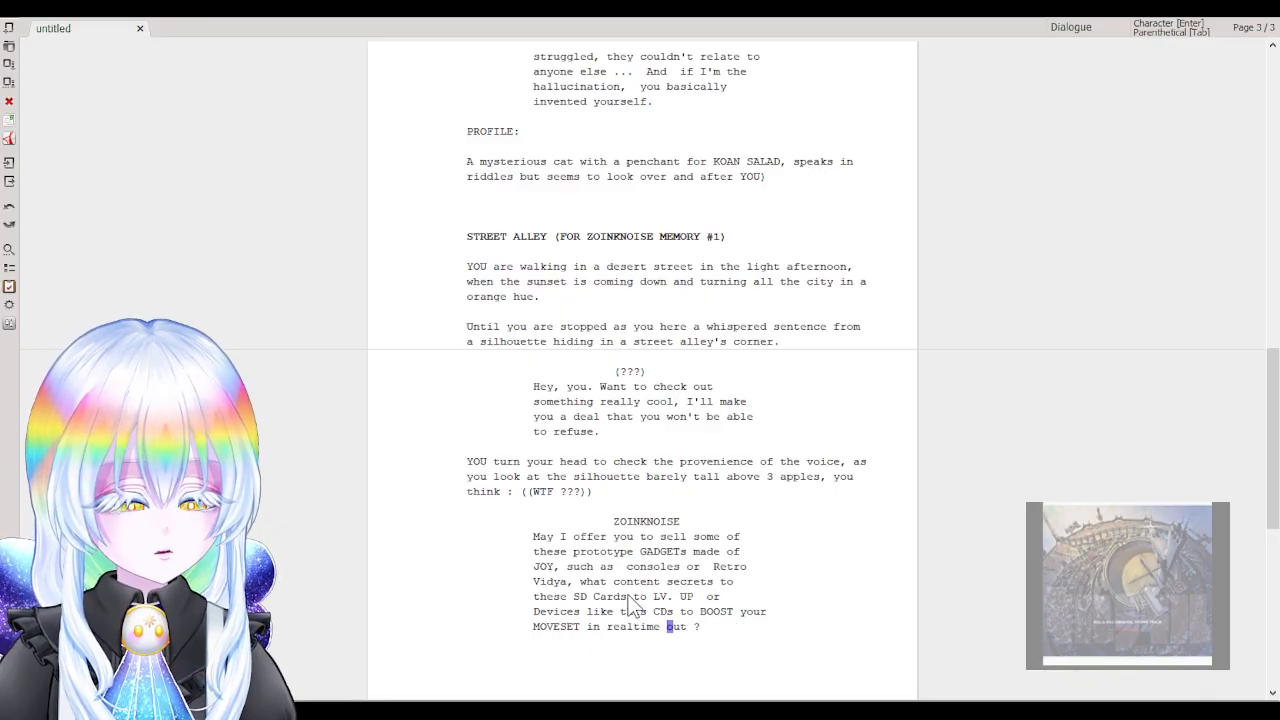
pyautogui.press('Delete')
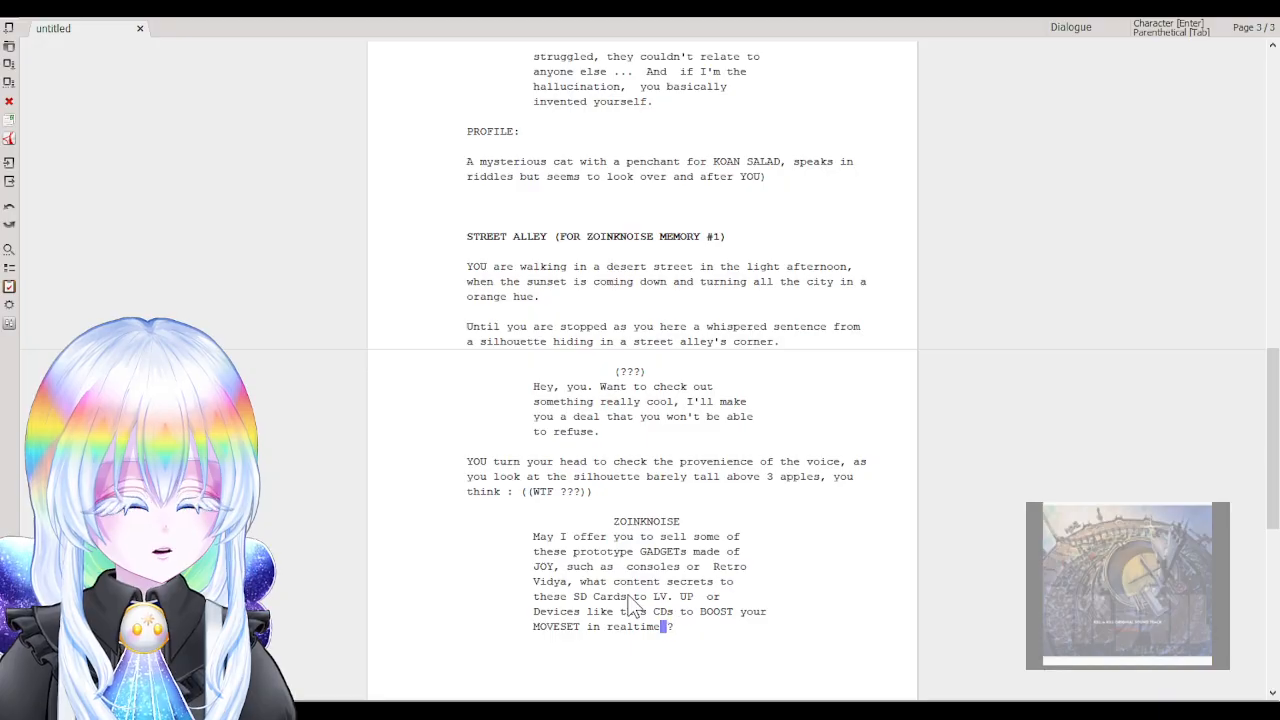
# Add a YOU dialogue below ZOINKNOISE's offer, beginning with "Why would I ever buy something like this ?".
pyautogui.press('End')
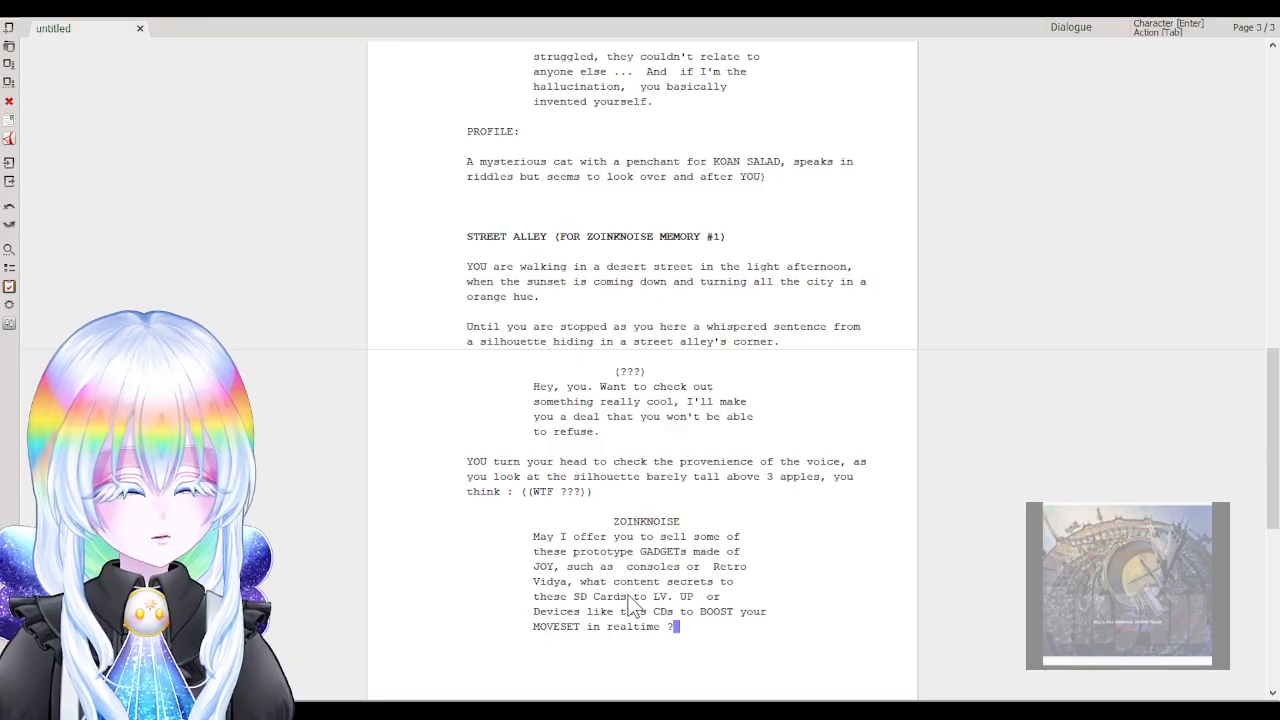
pyautogui.press('Return')
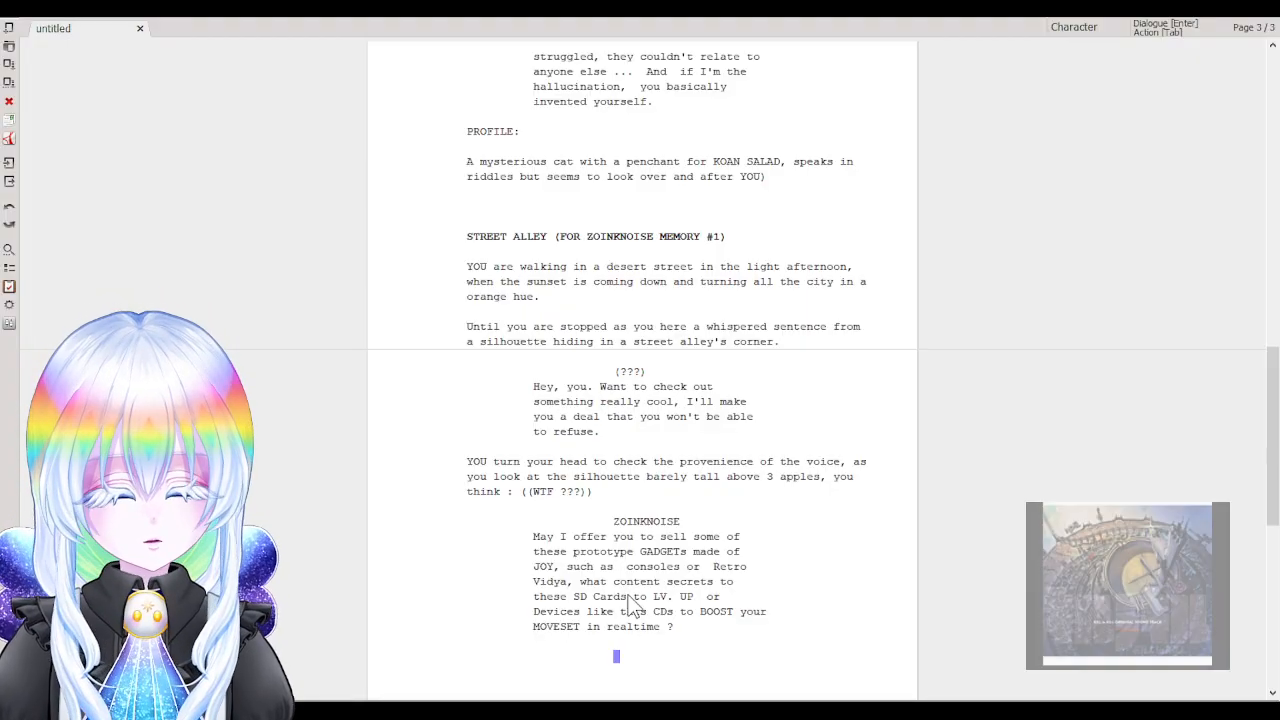
pyautogui.scroll(-3, 565, 425)
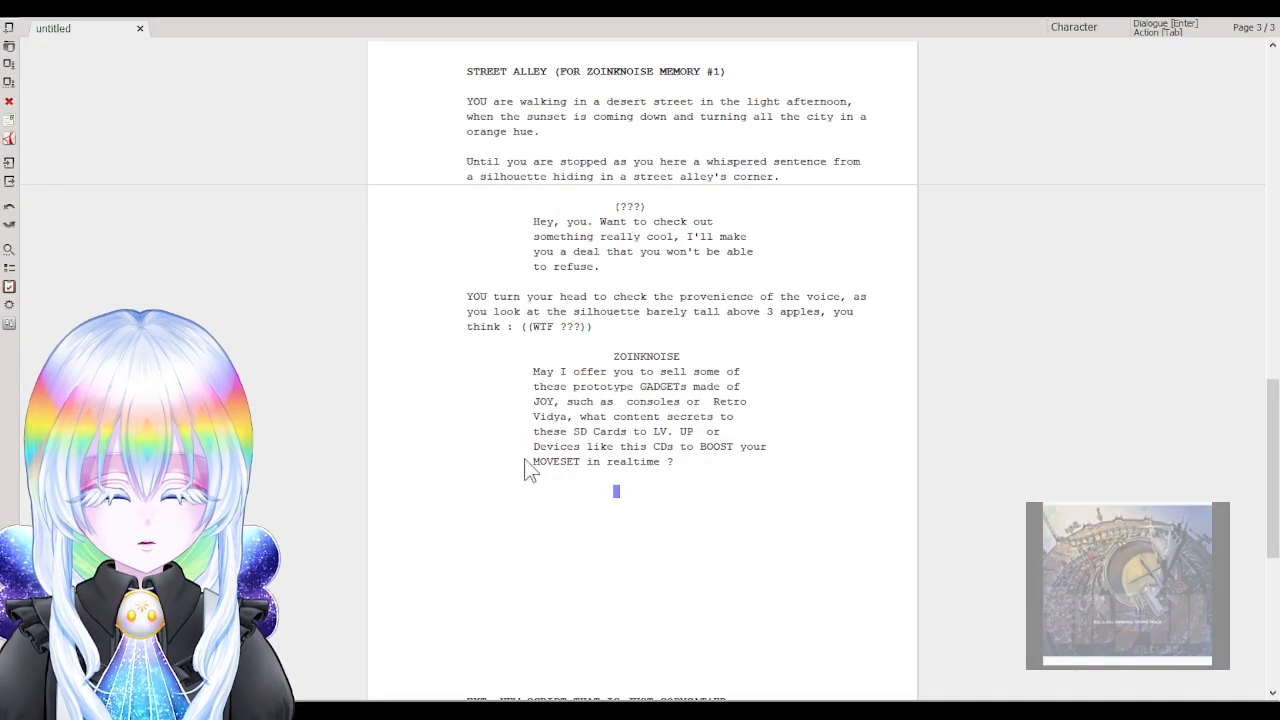
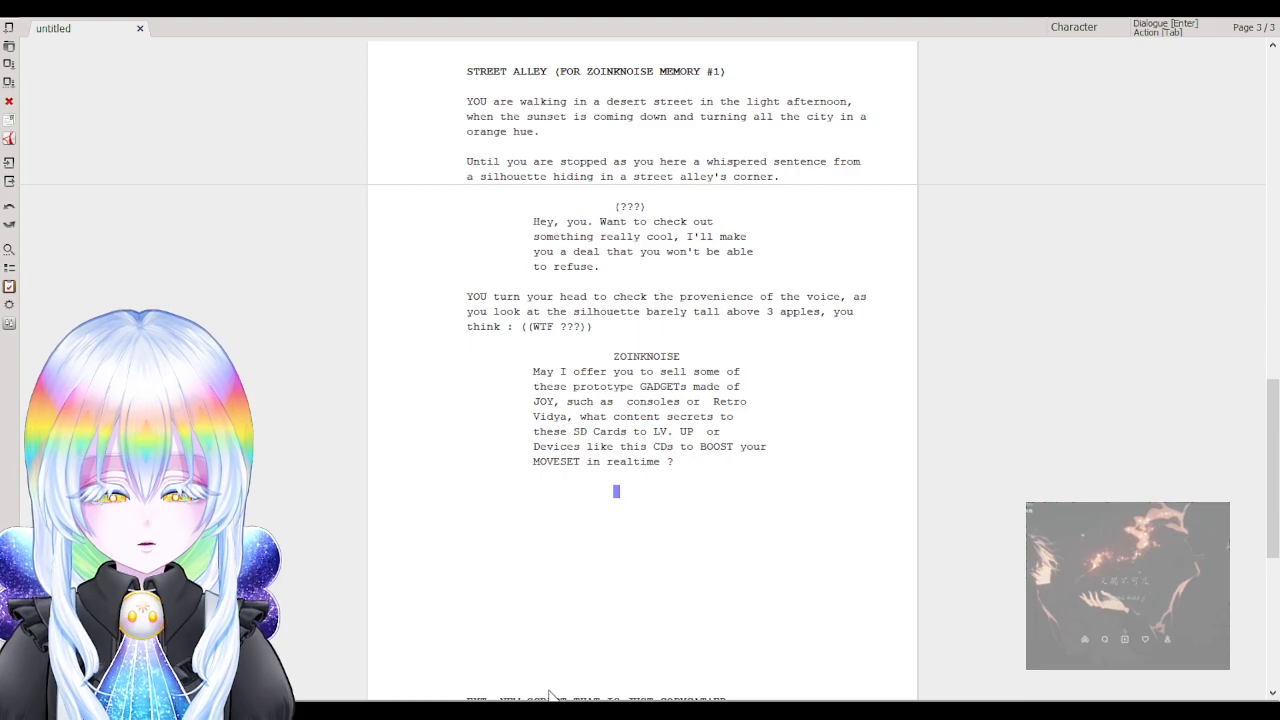
pyautogui.write('YOU')
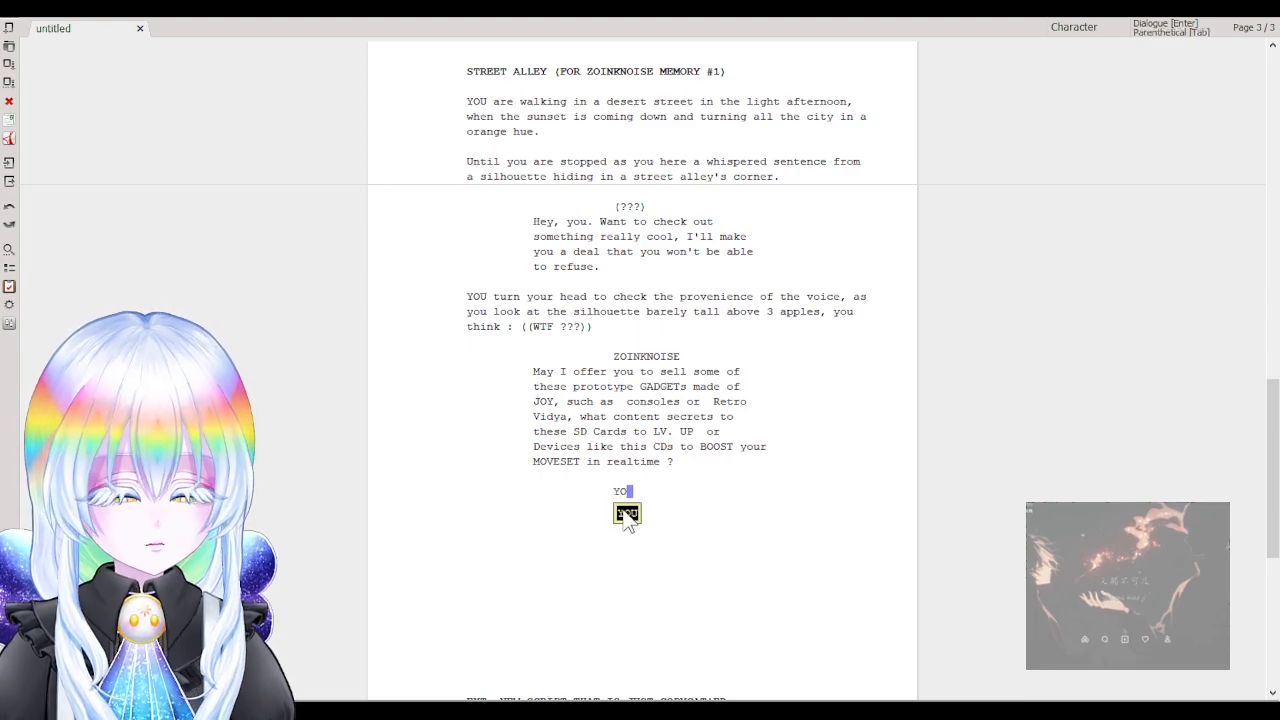
pyautogui.press('Return')
pyautogui.write('Wh')
pyautogui.press('BackSpace')
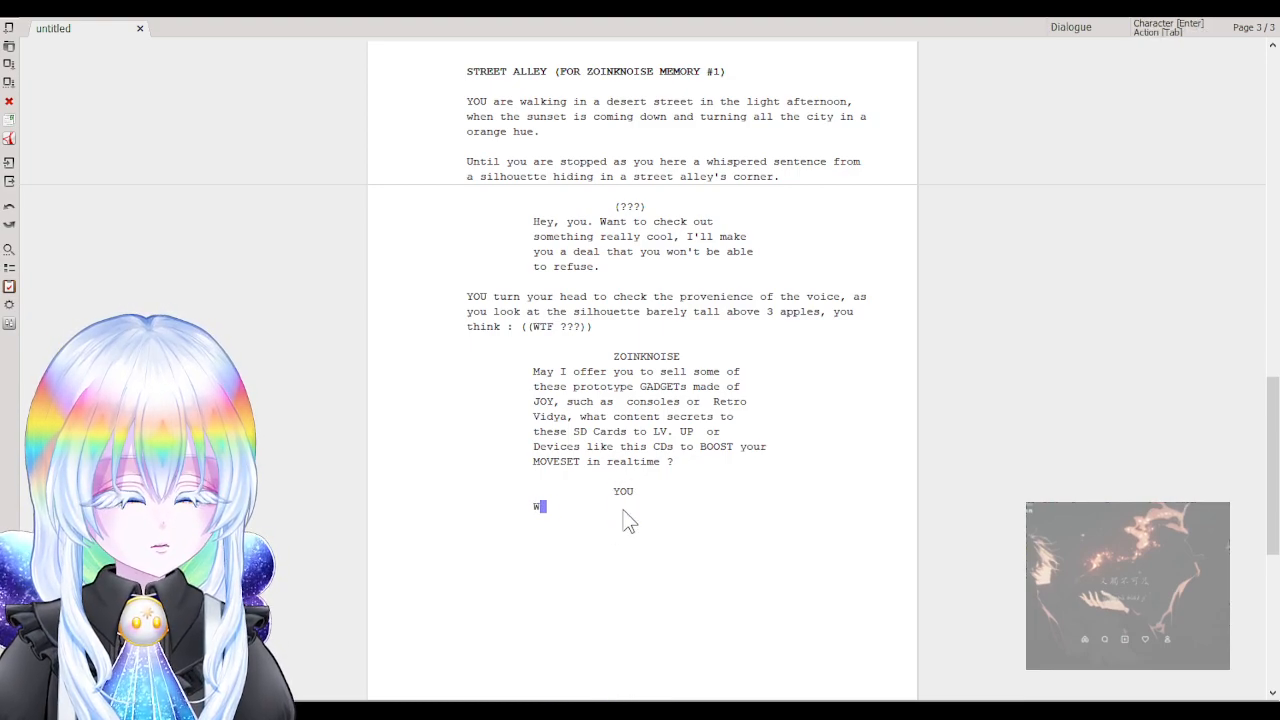
pyautogui.write('hy would I ever ')
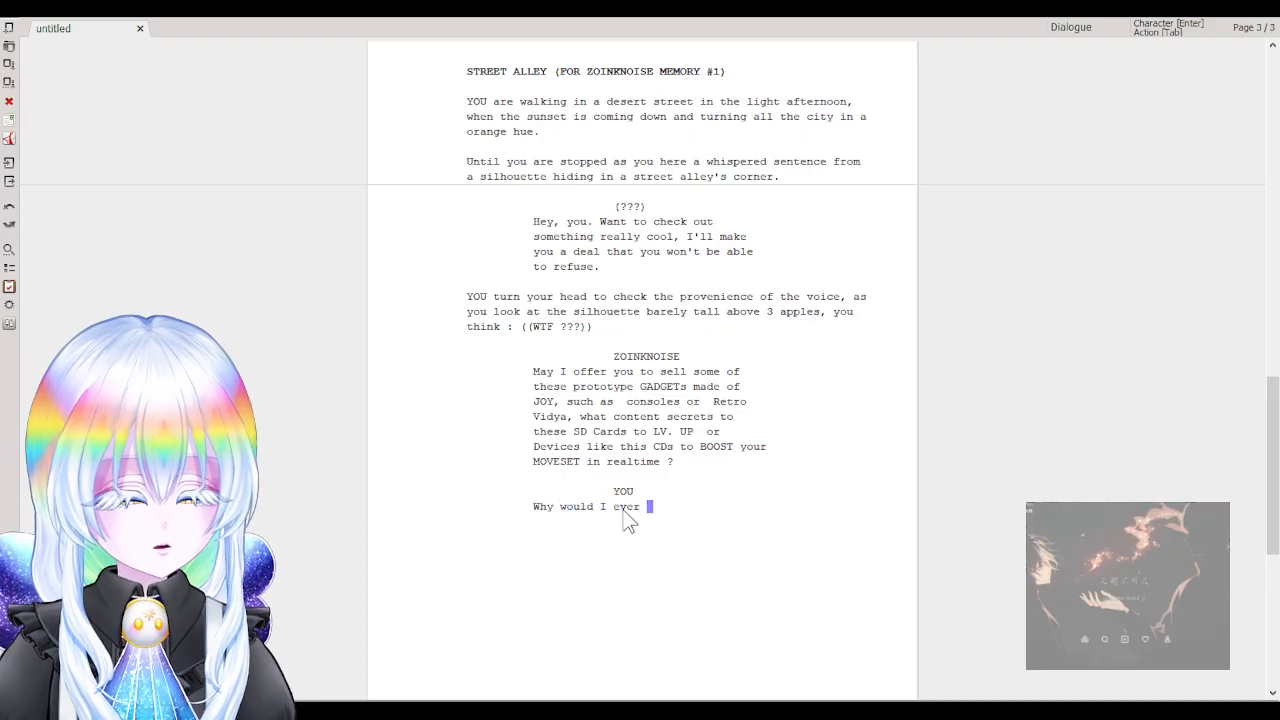
pyautogui.write('buy something ')
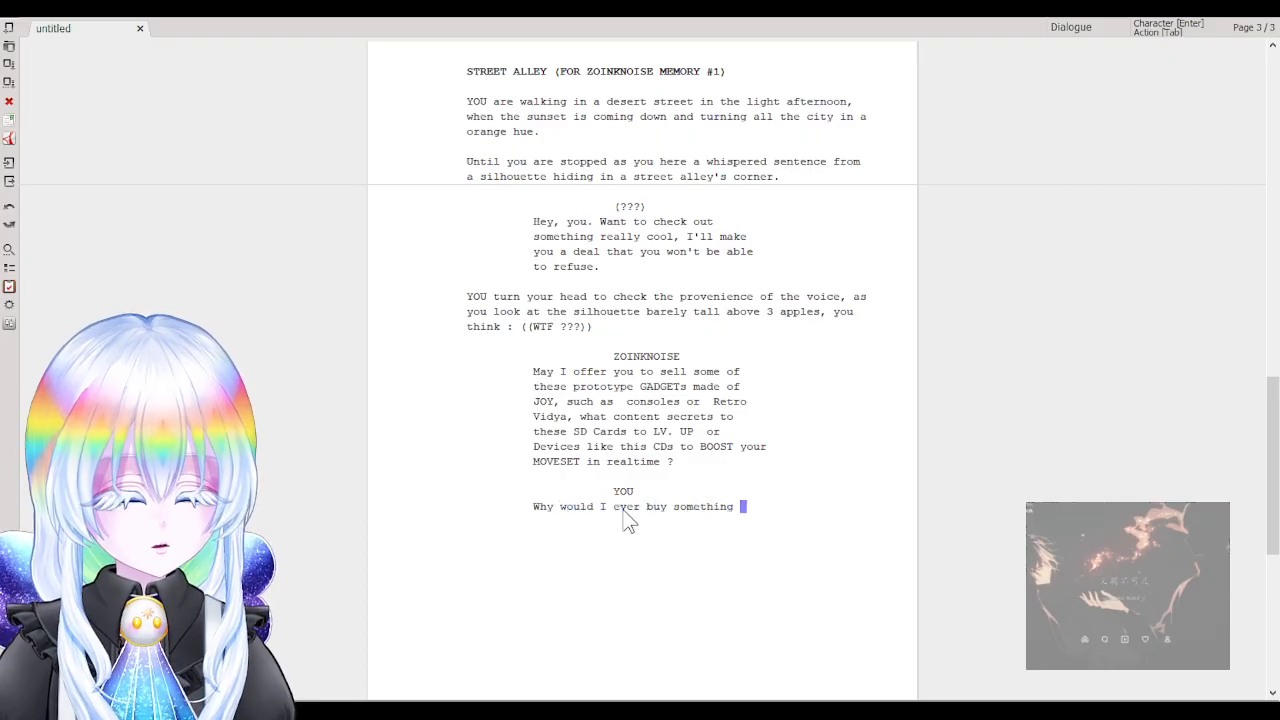
pyautogui.write('like this ?')
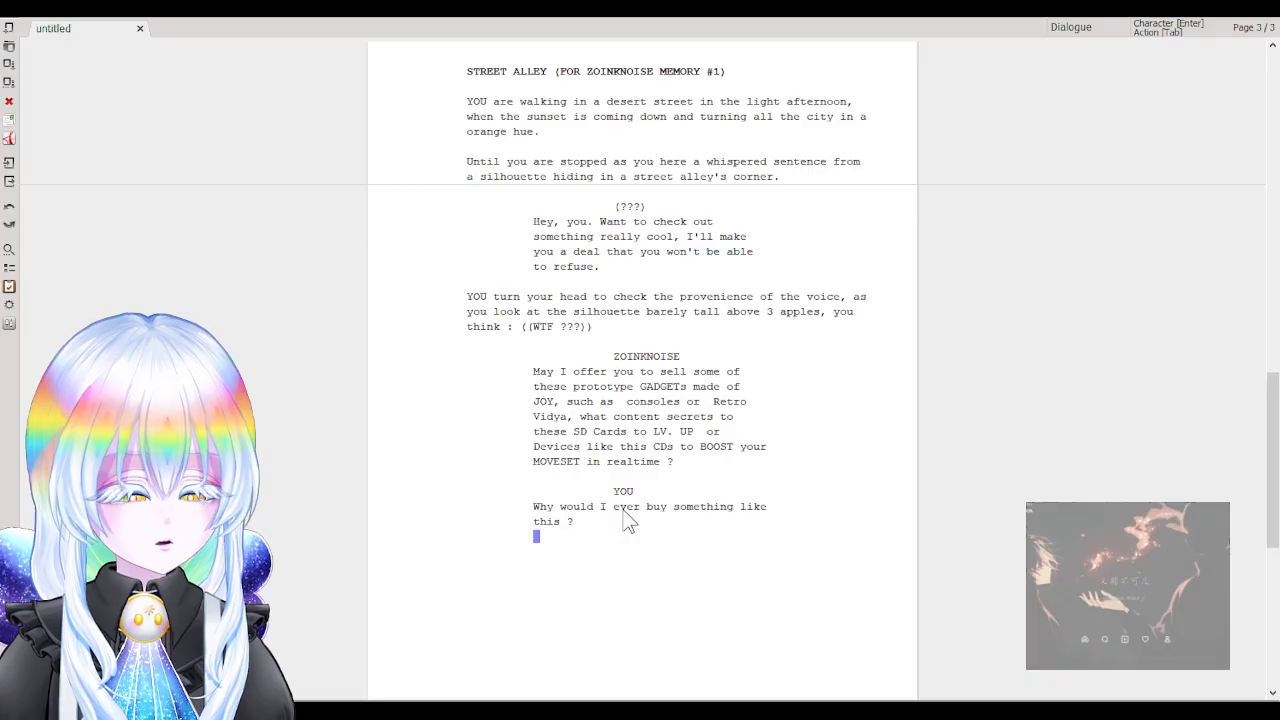
# Finish YOU's reply with "I don't want to ever use the power that is not made by me and depend on others.".
pyautogui.write(" I don'")
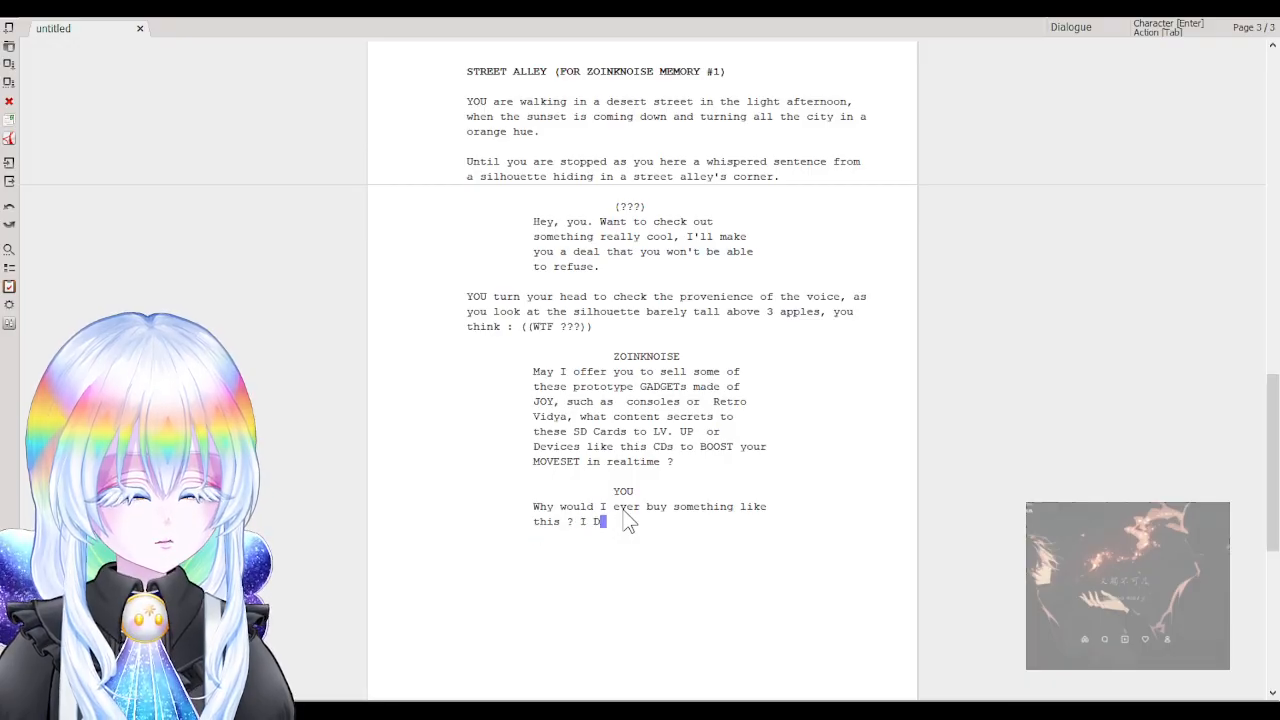
pyautogui.write('t want to ever')
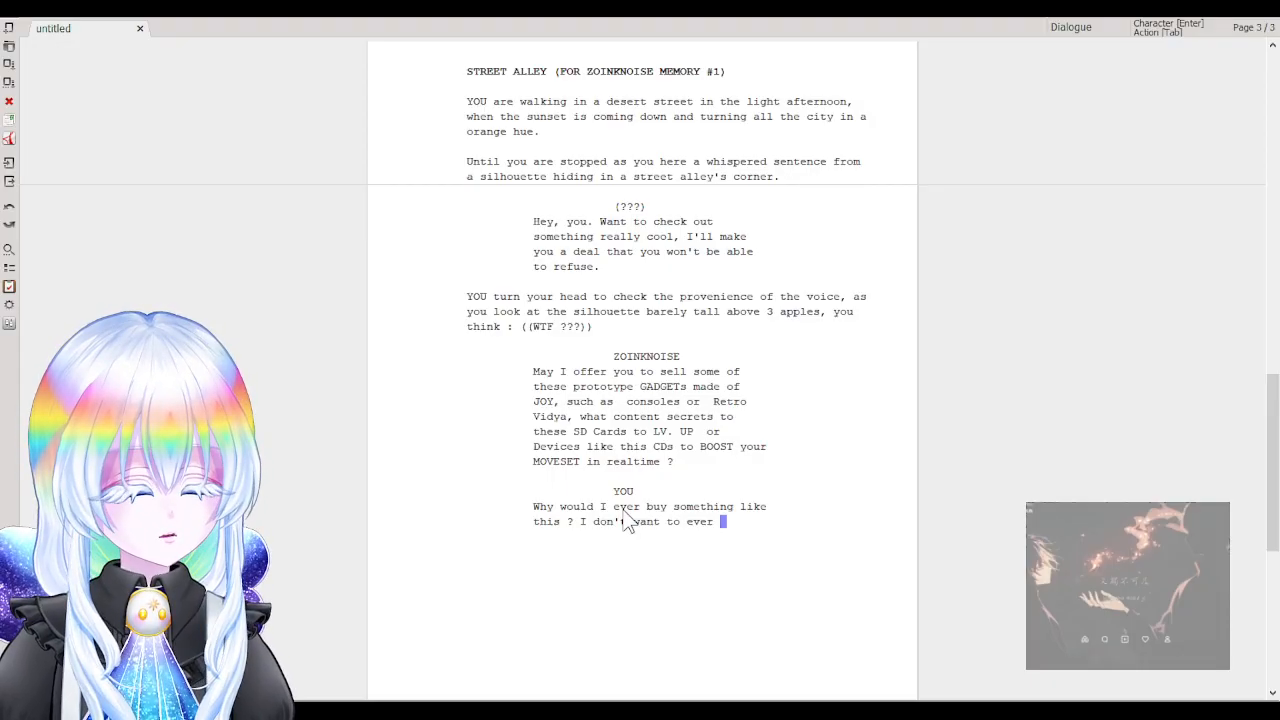
pyautogui.write('use the pow')
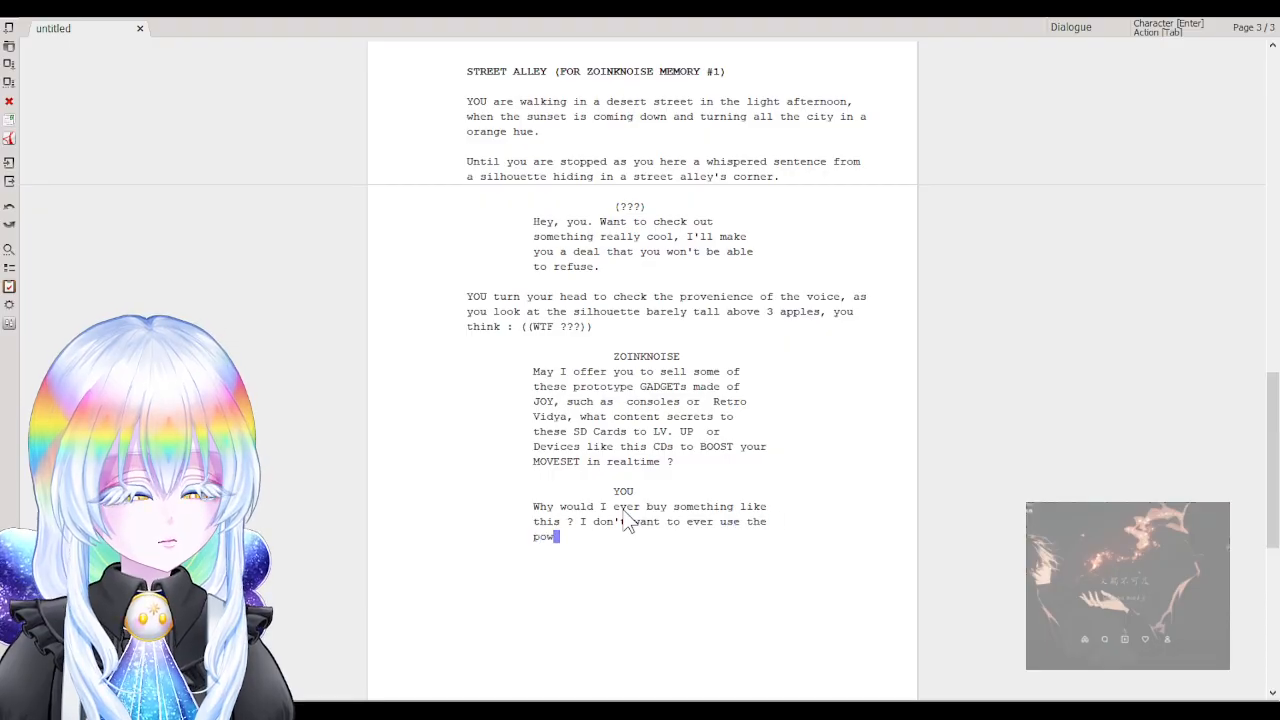
pyautogui.write('er that is not ma')
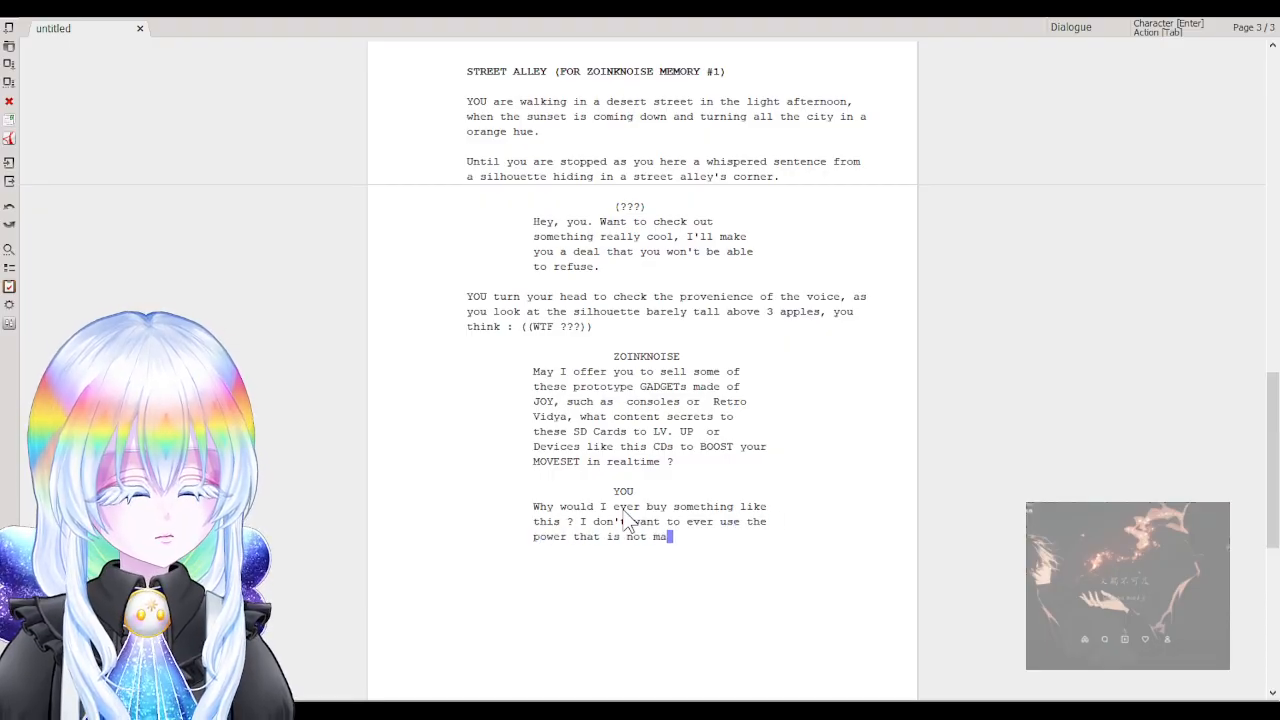
pyautogui.write('de by me and depn')
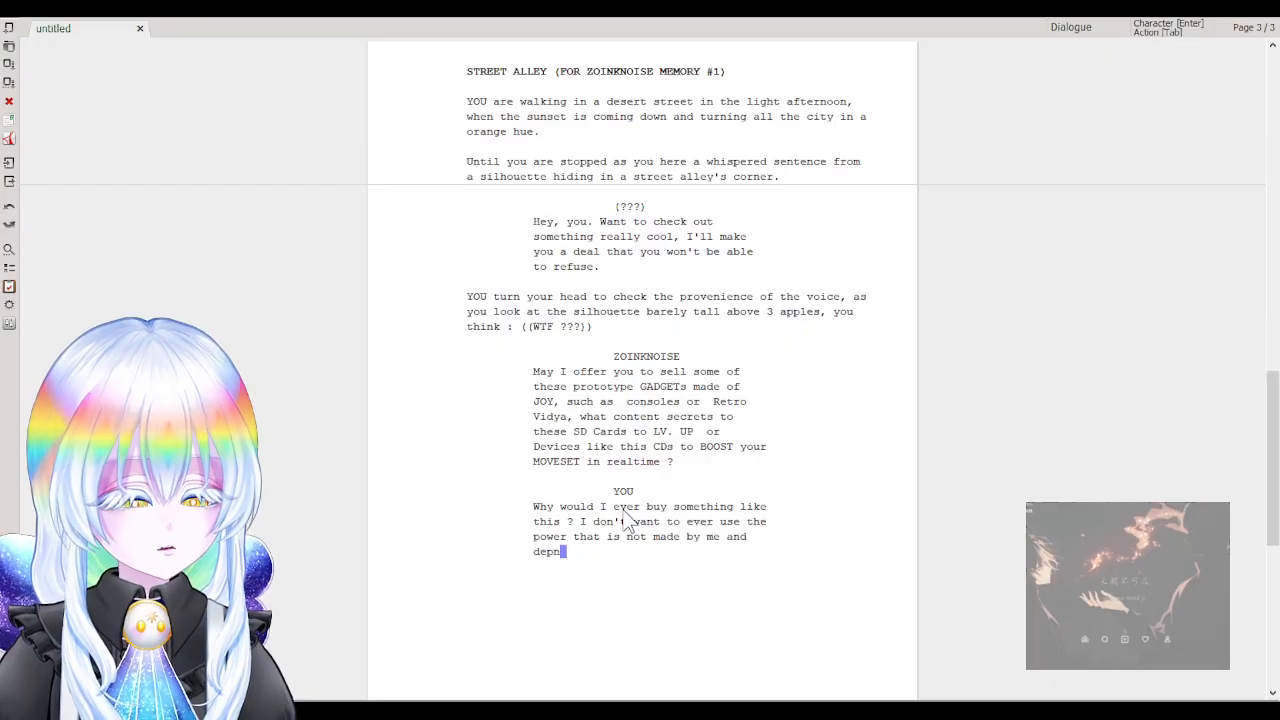
pyautogui.press('BackSpace')
pyautogui.write('end')
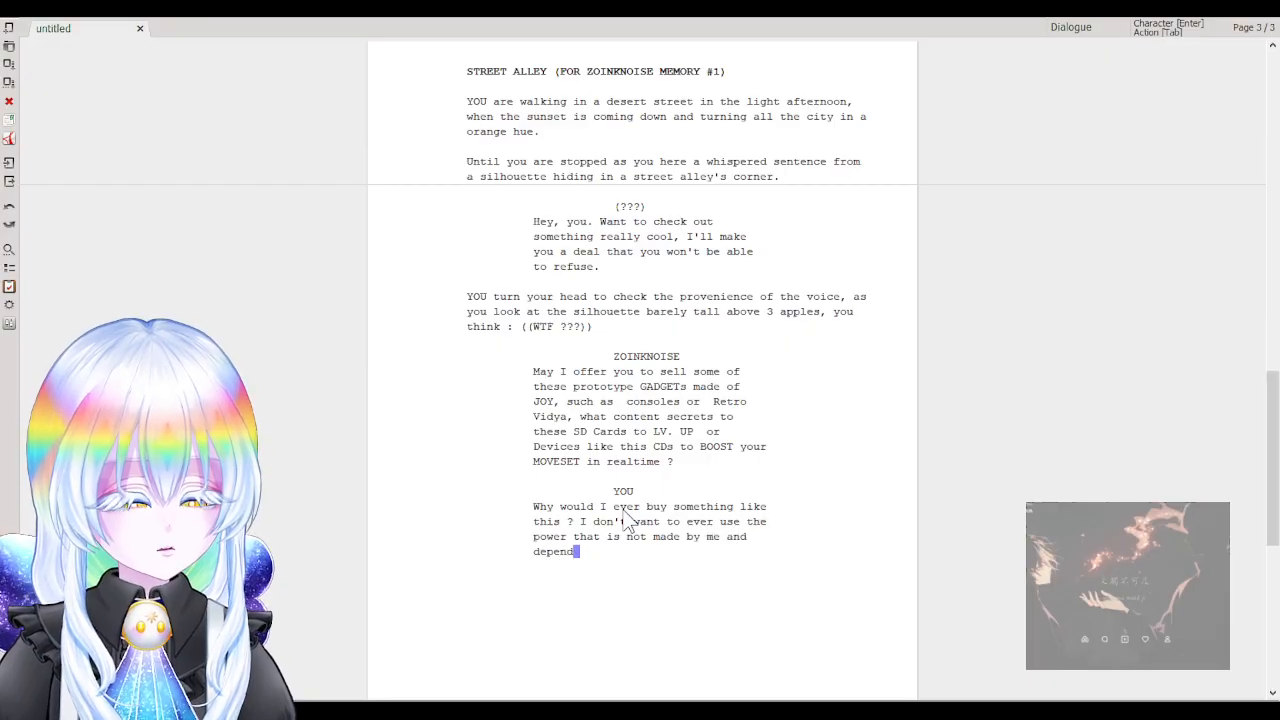
pyautogui.write(' on others.')
pyautogui.press('Return')
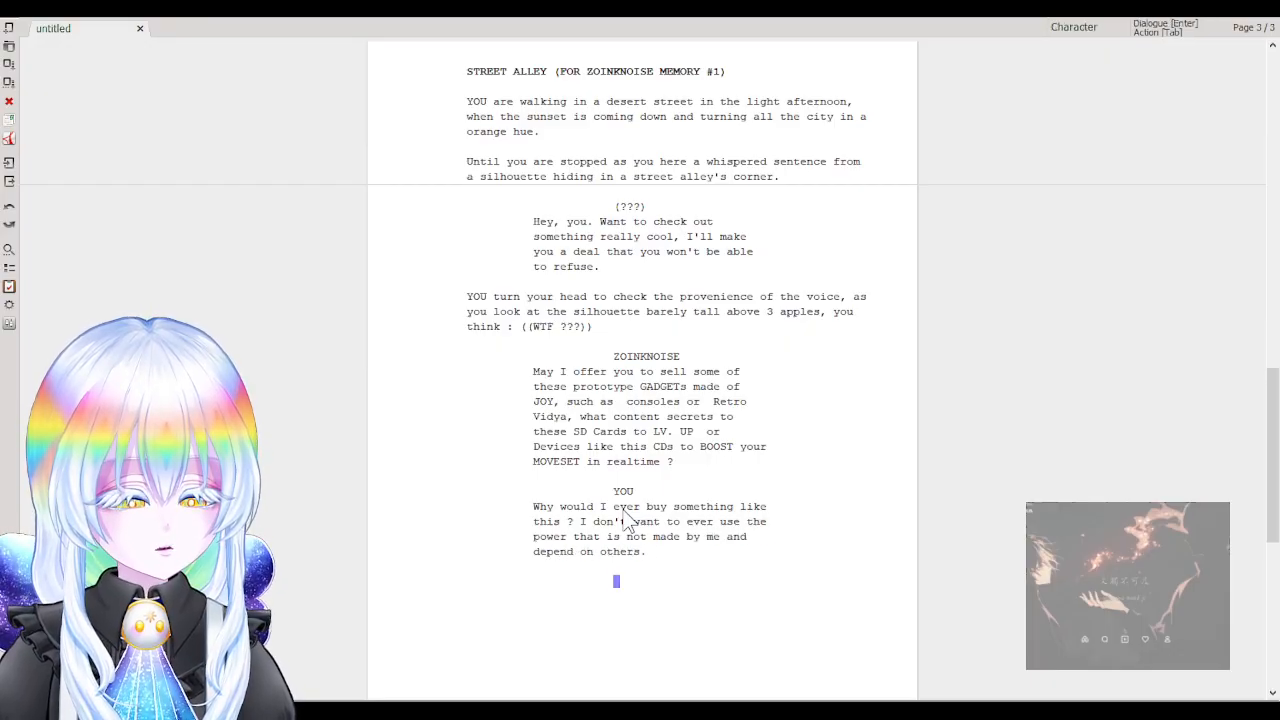
# Add a new ZOINKNOISE dialogue below YOU's reply, beginning with "But only thru".
pyautogui.write('zo')
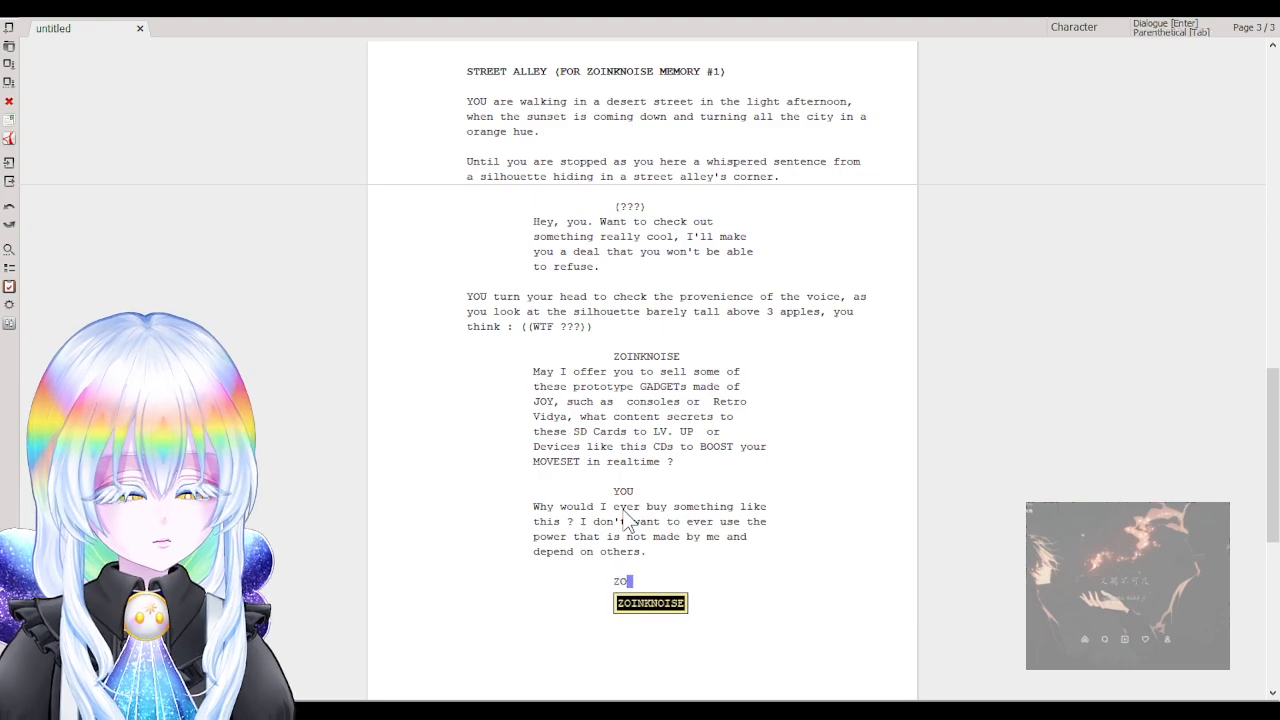
pyautogui.press('Return')
pyautogui.write('B')
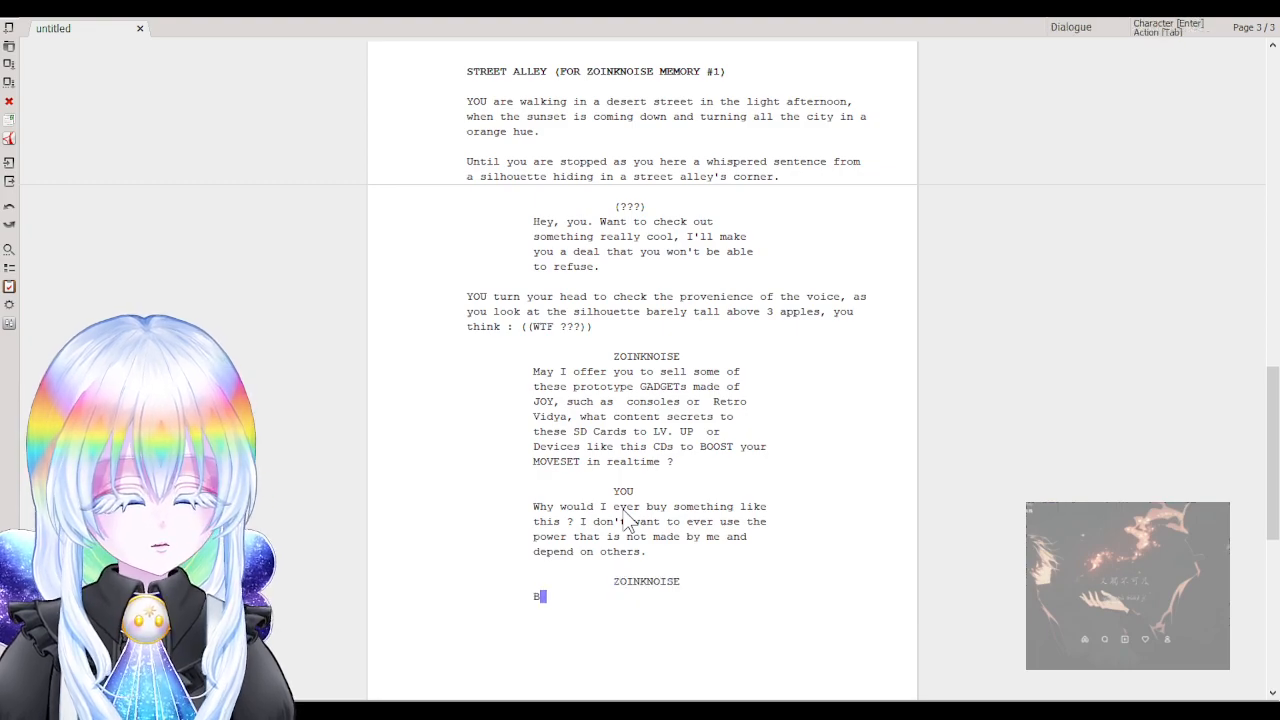
pyautogui.write('ut only thr')
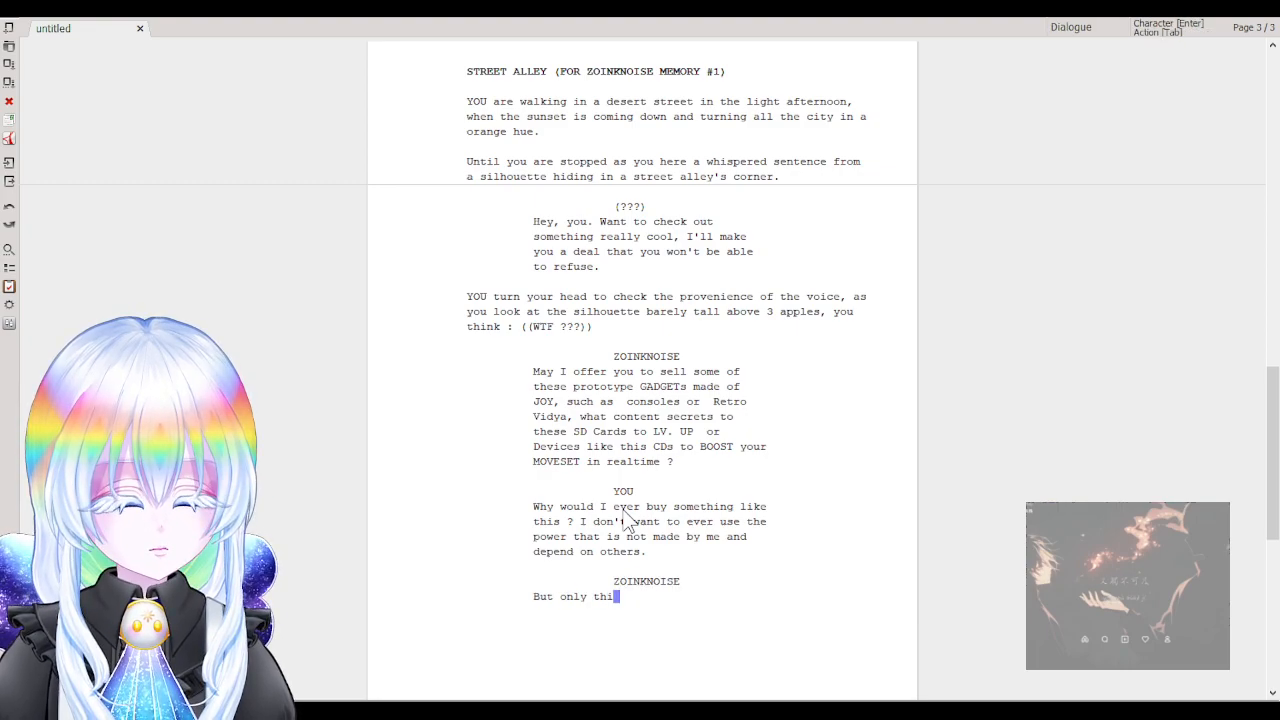
pyautogui.press('BackSpace')
pyautogui.press('BackSpace')
pyautogui.press('BackSpace')
pyautogui.press('BackSpace')
pyautogui.write('thru ')
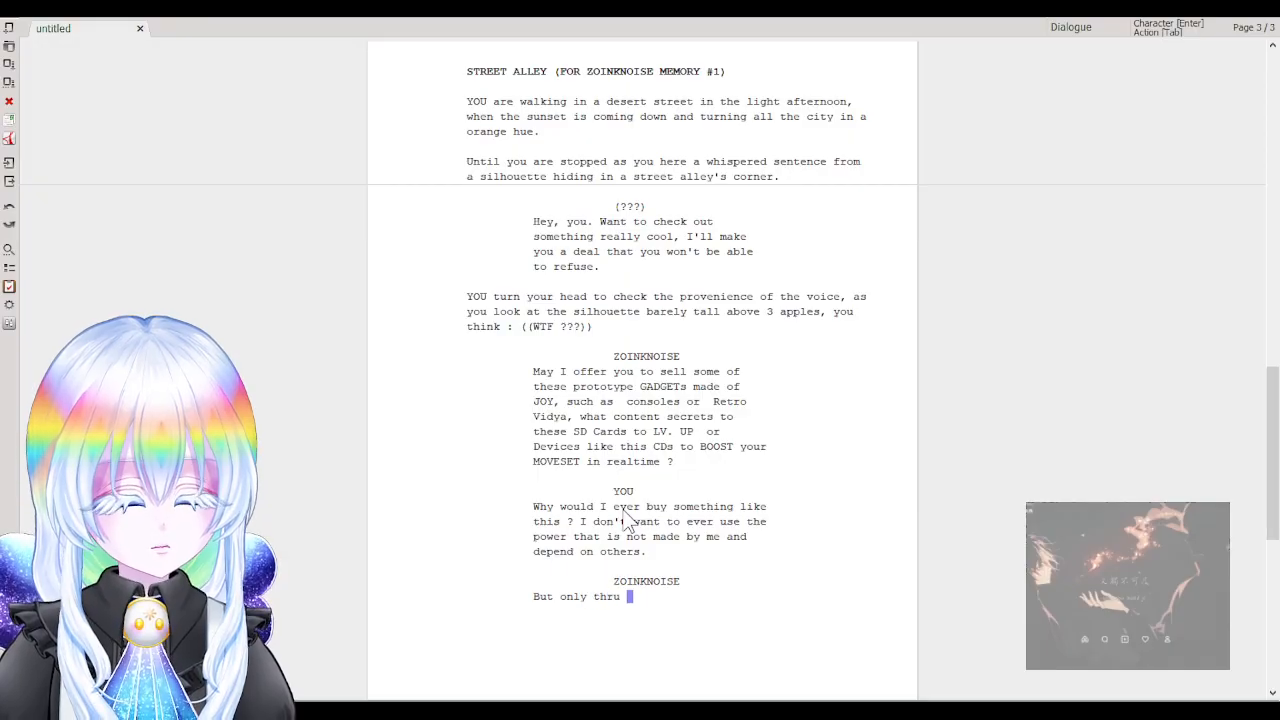
# Continue ZOINKNOISE's line with "this challenge that I dare you to make now :" and start a new element below it.
pyautogui.write('thisi')
pyautogui.write('chalen')
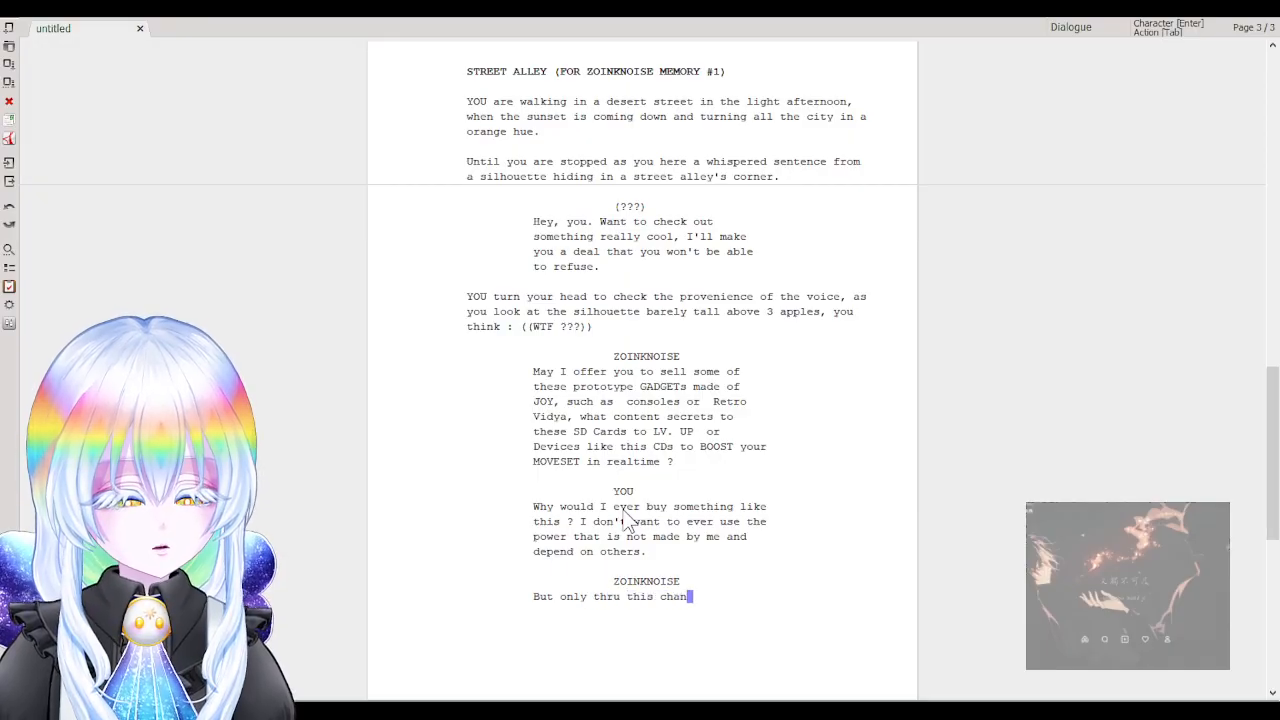
pyautogui.press('BackSpace')
pyautogui.press('BackSpace')
pyautogui.write('lenge that I dare to')
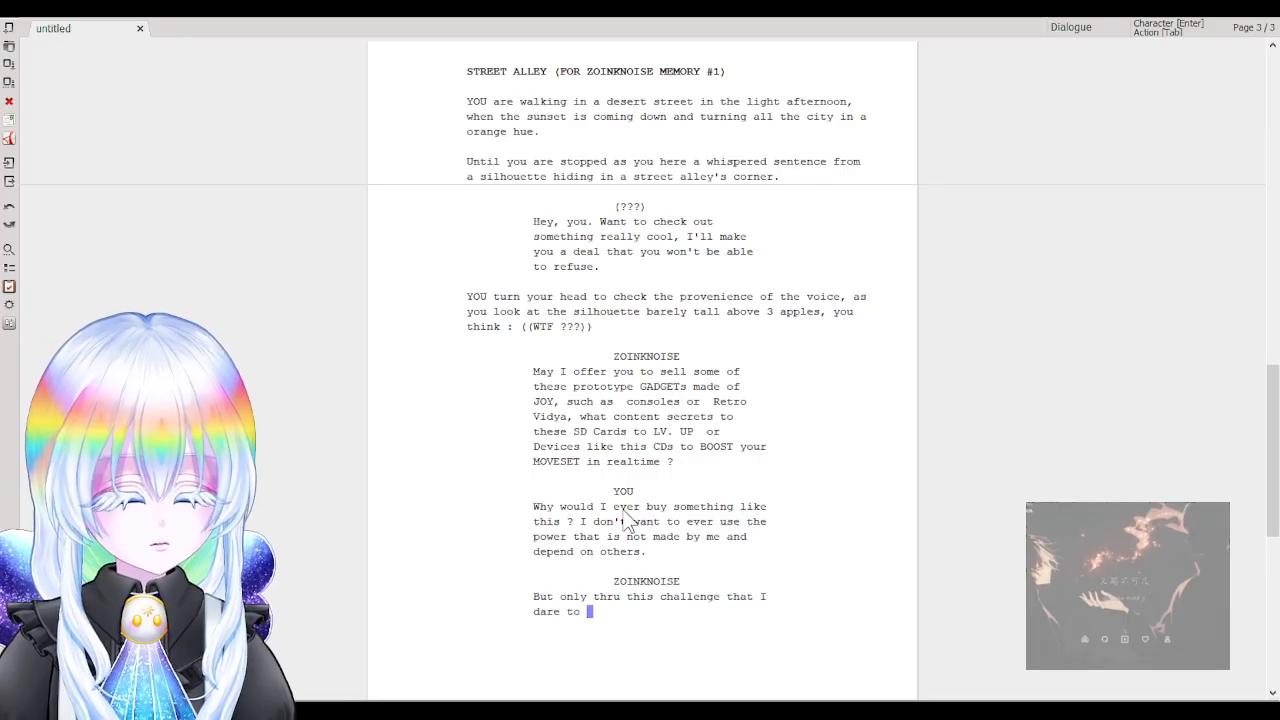
pyautogui.press('BackSpace')
pyautogui.press('BackSpace')
pyautogui.press('BackSpace')
pyautogui.write('you to ')
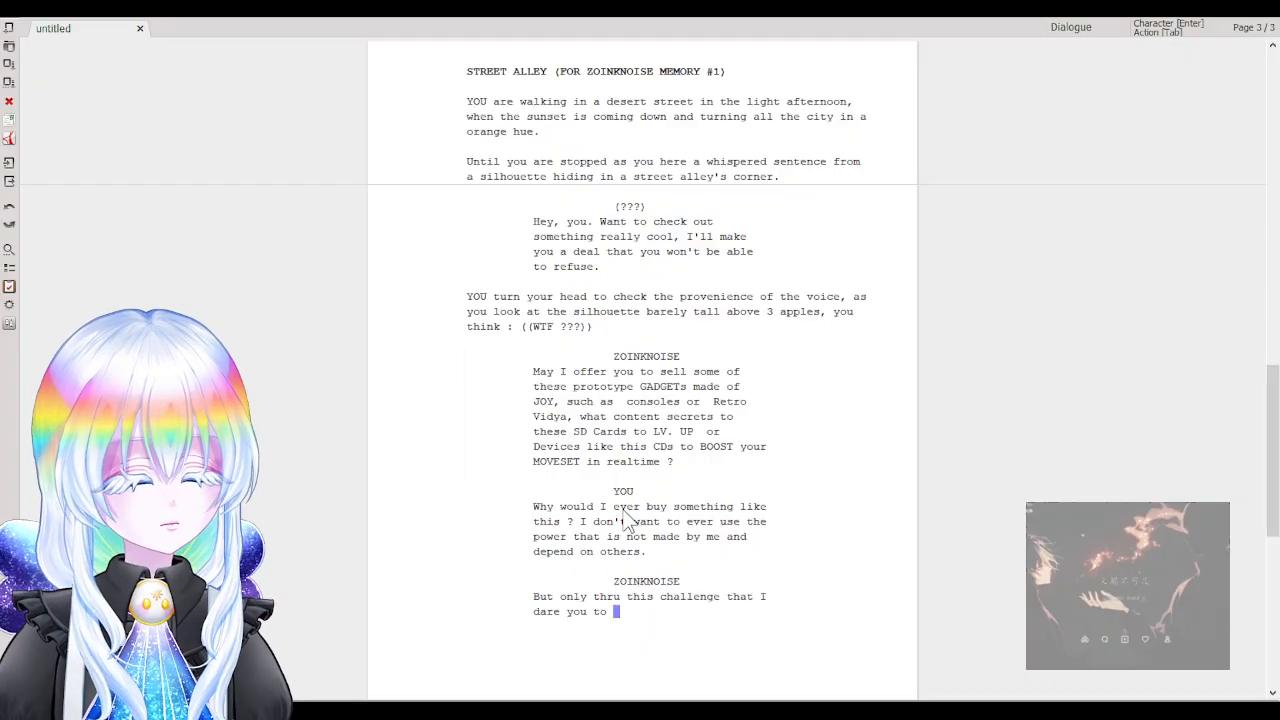
pyautogui.write('make n')
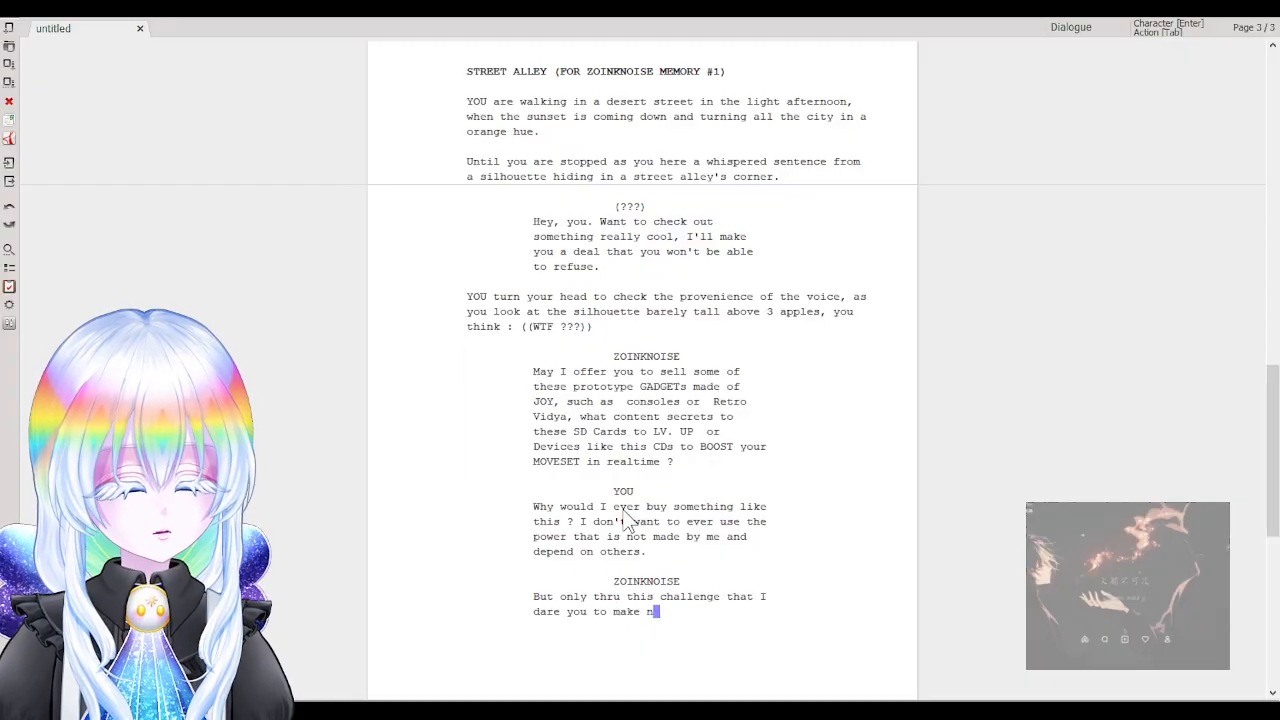
pyautogui.write('ow :')
pyautogui.press('Return')
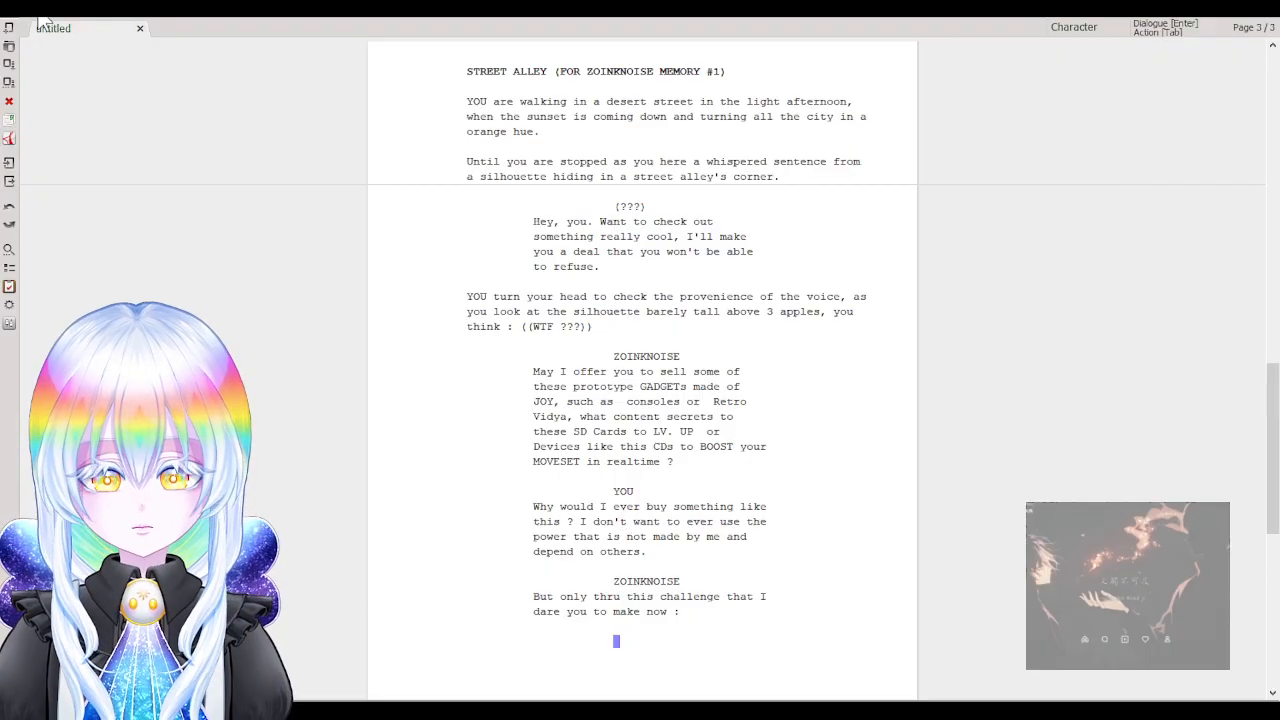
# Insert "finally, the Enjo movie is coming", cut "finally, the Enjo", and join the rest to ZOINKNOISE's dialogue after "to make a".
pyautogui.click(101, 151)
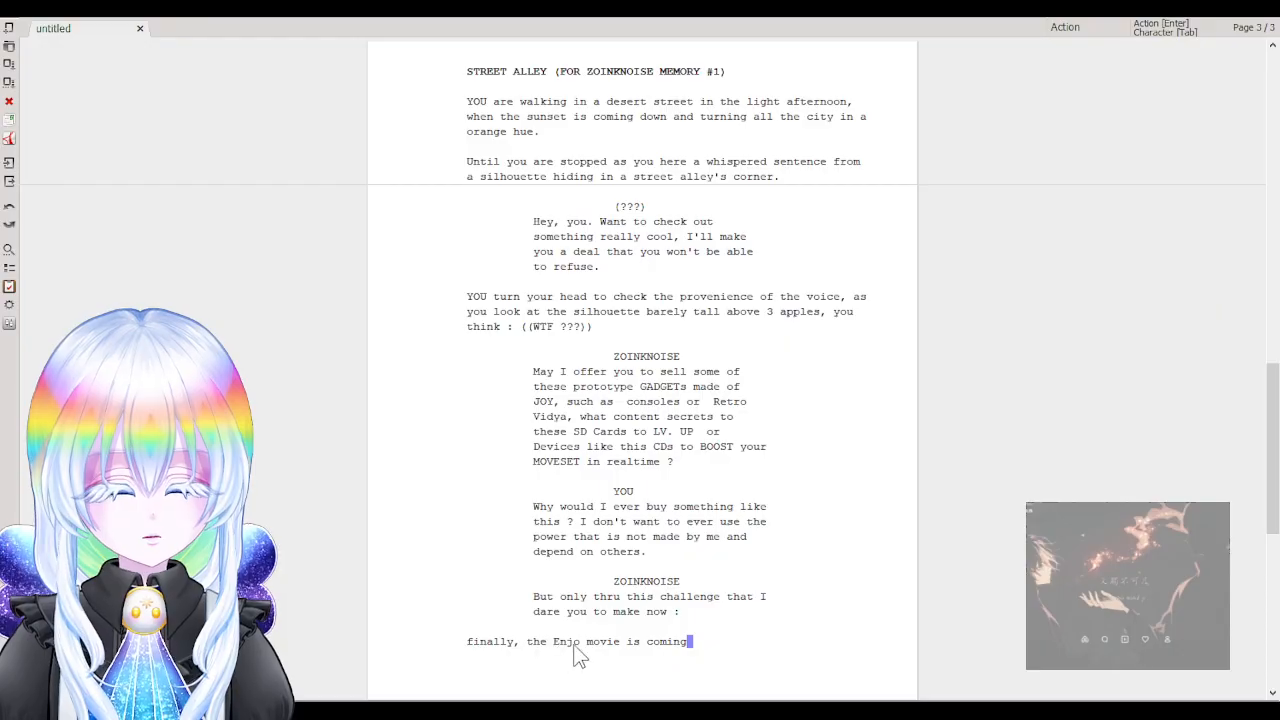
pyautogui.moveTo(576, 648); pyautogui.dragTo(448, 645)
pyautogui.press('BackSpace')
pyautogui.press('BackSpace')
pyautogui.press('BackSpace')
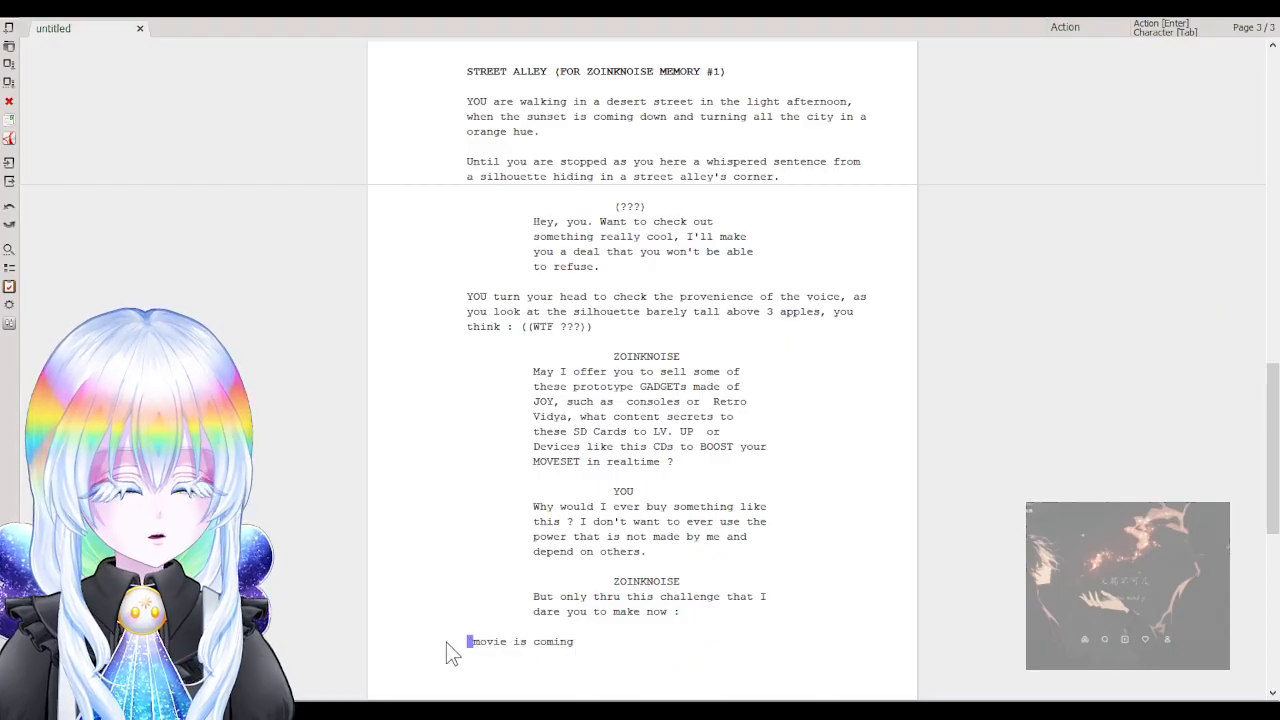
pyautogui.write(': to make ')
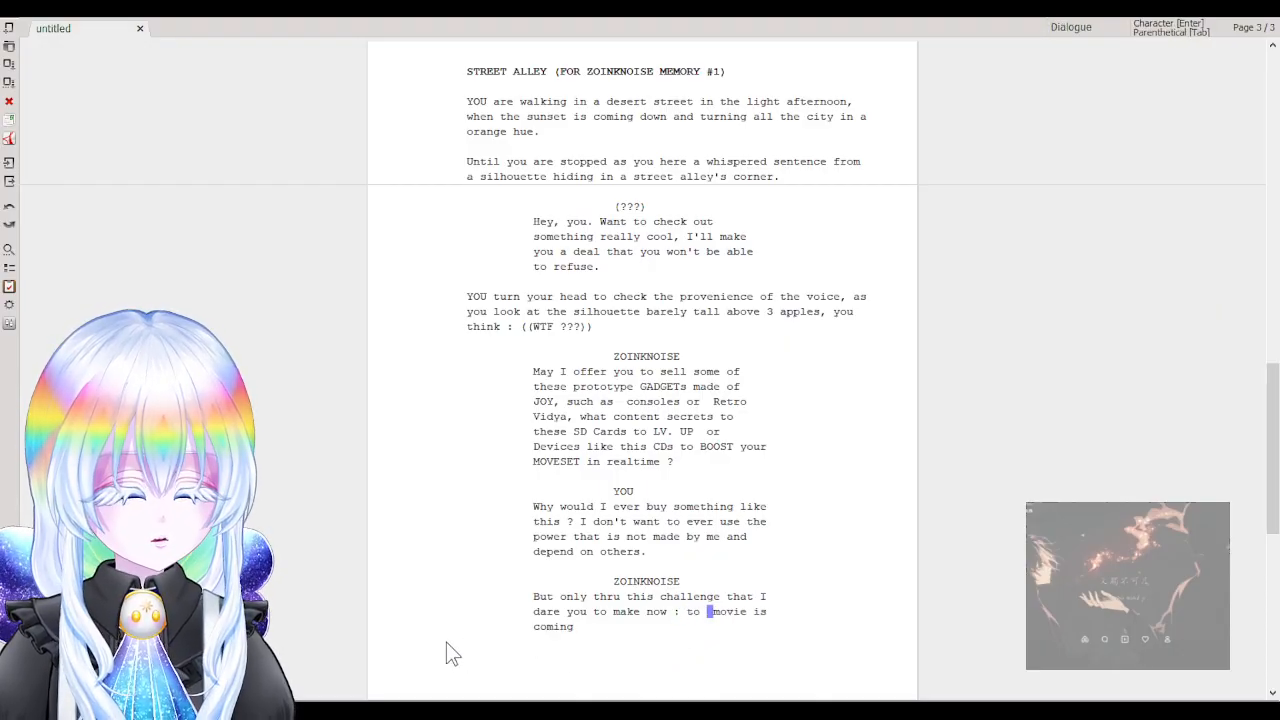
pyautogui.write('a')
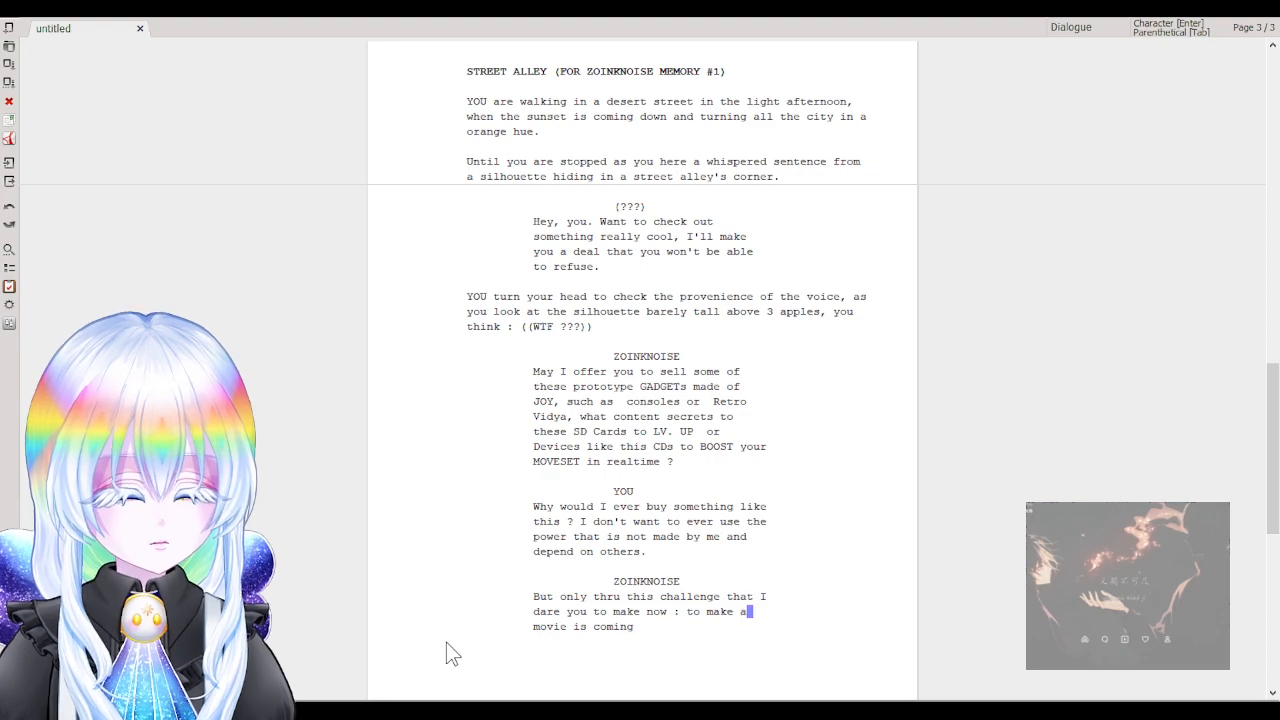
# Replace "is coming" with "of YOUR STORY, but this movie will be about Enjo trying, and failing, to beat Gargoyle's Quest" in ZOINKNOISE's dialogue.
pyautogui.moveTo(575, 627); pyautogui.dragTo(638, 628)
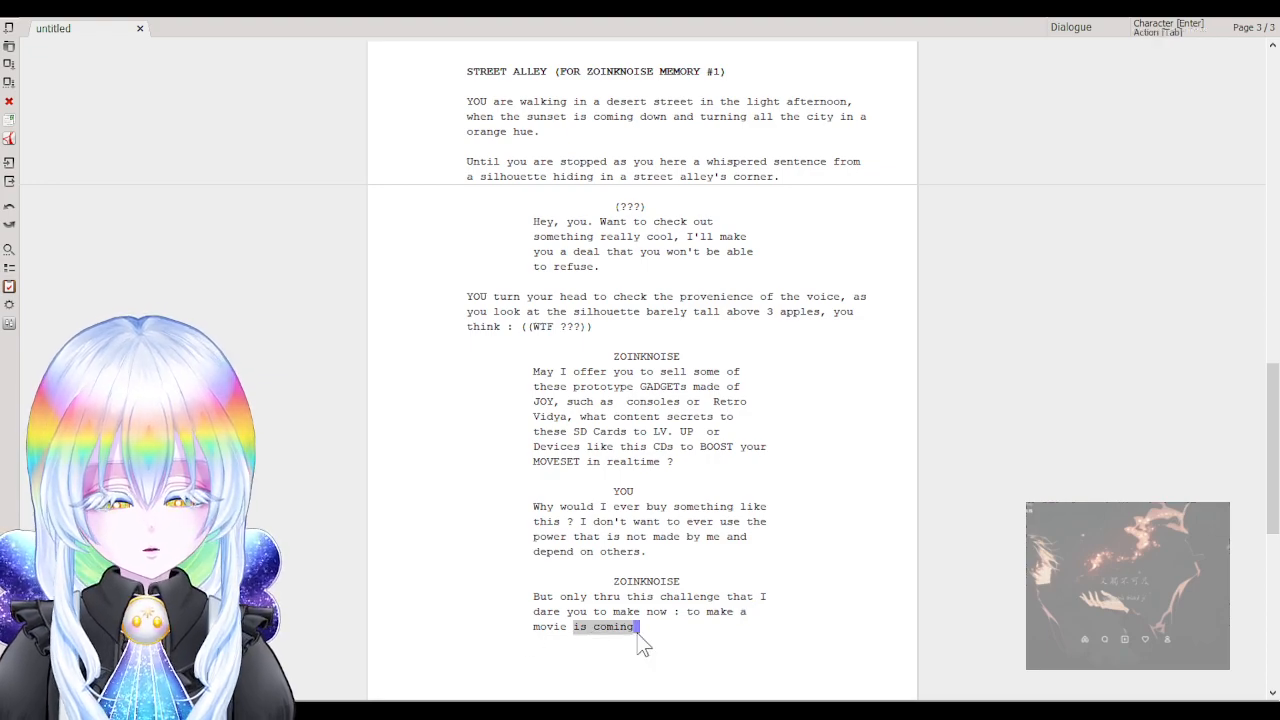
pyautogui.press('BackSpace')
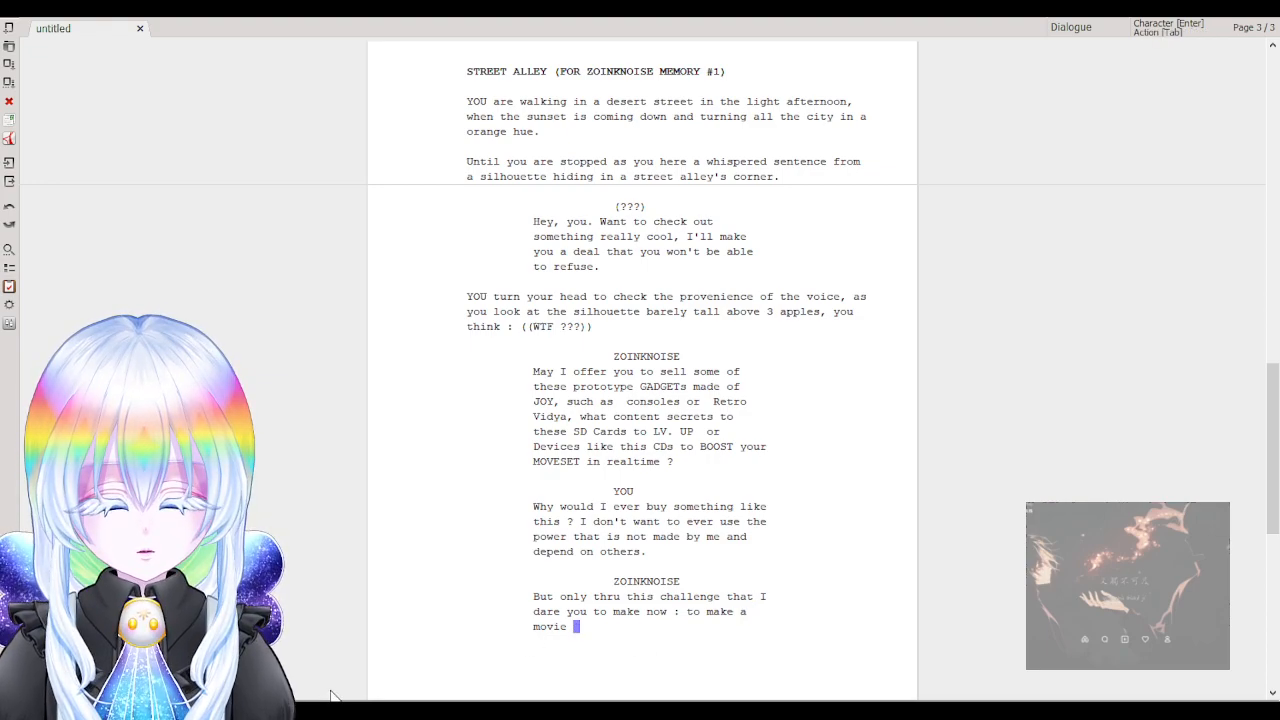
pyautogui.write('of YOUR STORY')
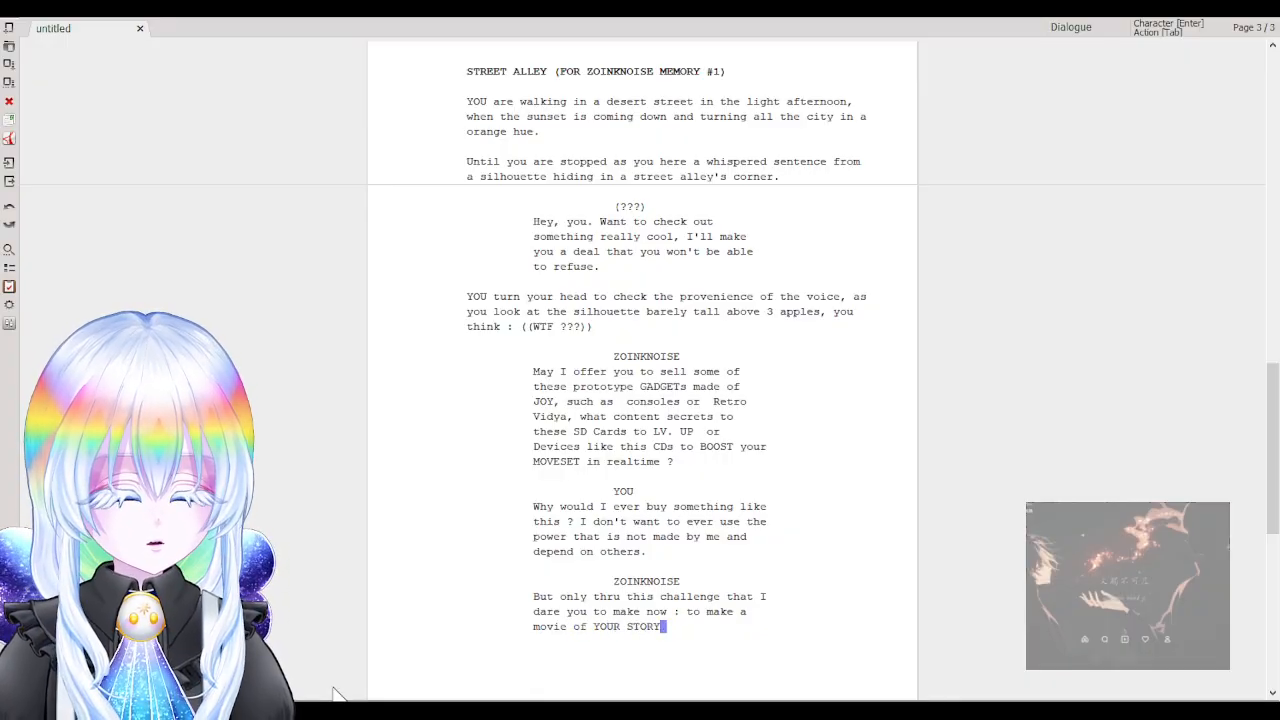
pyautogui.write(', but')
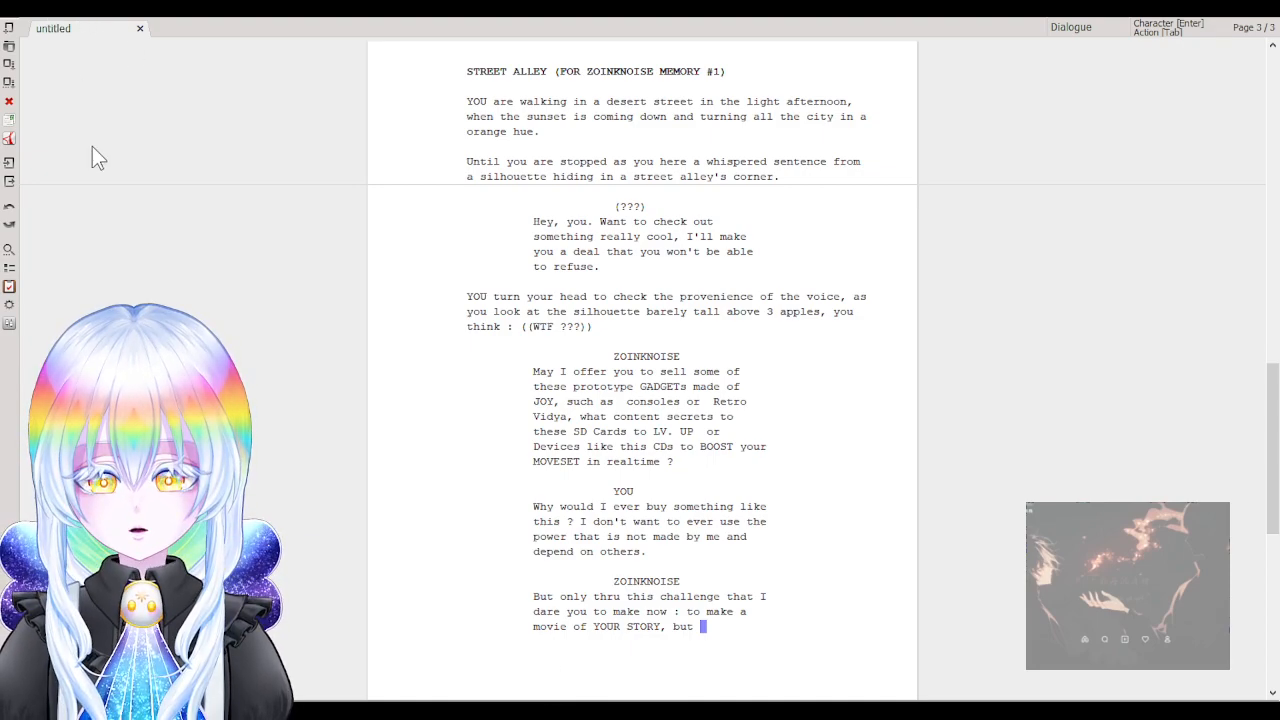
pyautogui.write("this movie will be about Enjo trying, and failing, to beat Gargoyle's Quest")
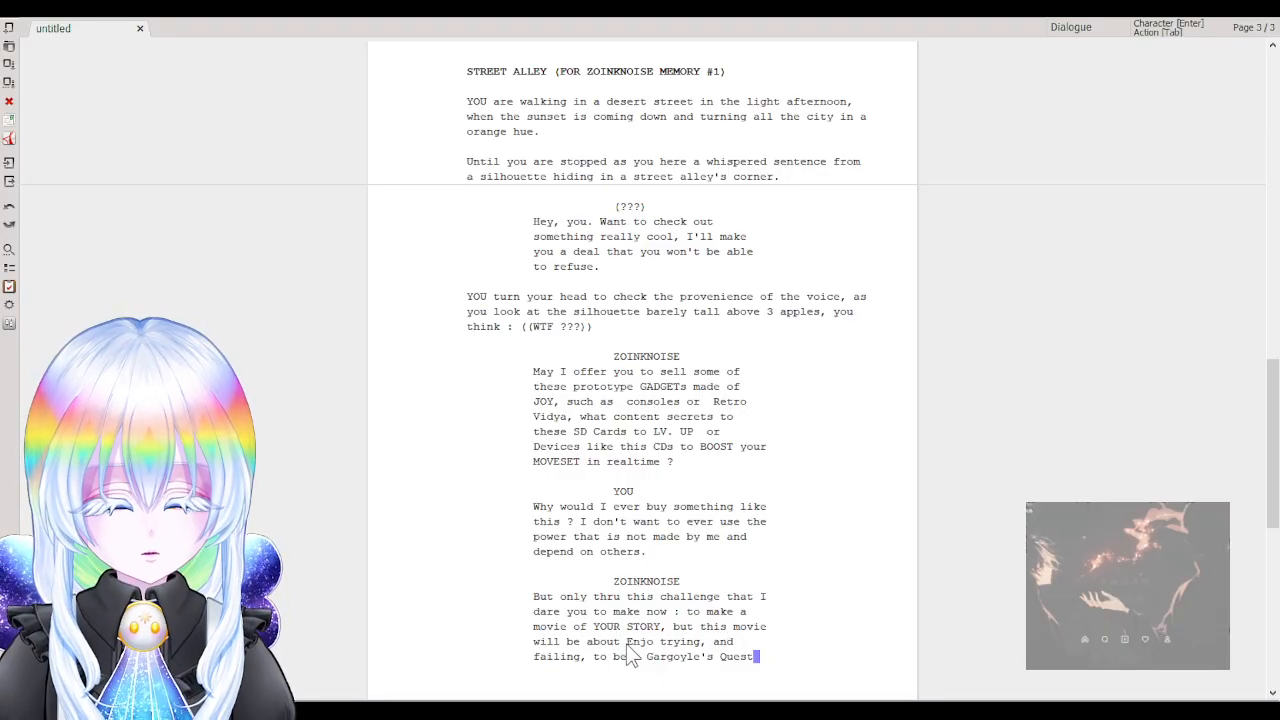
pyautogui.click(770, 627)
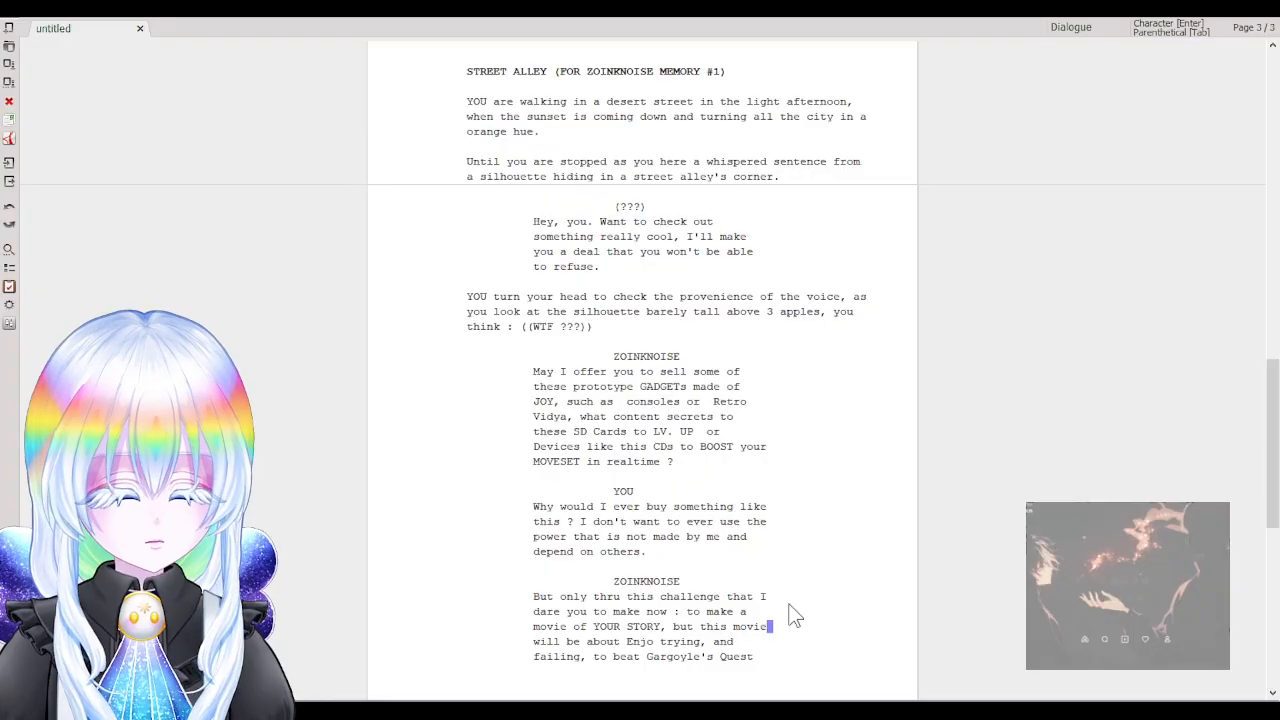
# Insert ", if you don't accept any help," after "but this movie" and replace "Enjo" with "YOU" in ZOINKNOISE's last dialogue.
pyautogui.write(", if you don't ")
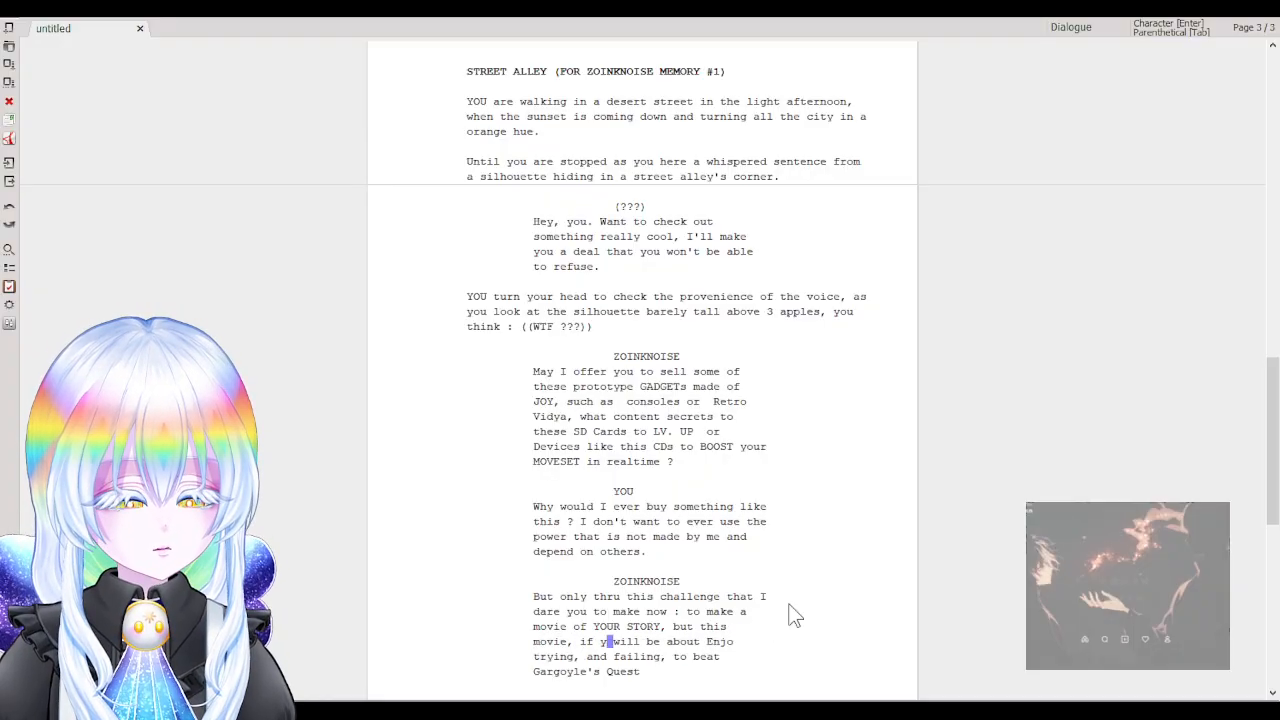
pyautogui.write('accept any help,')
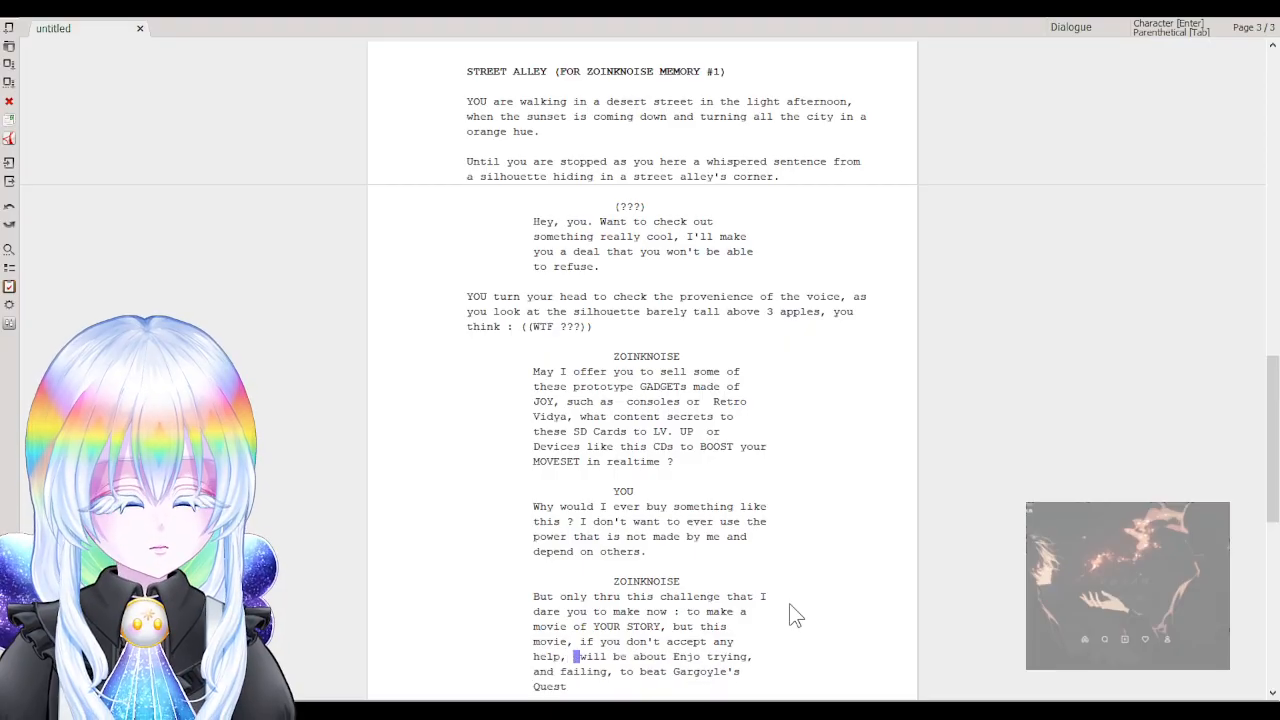
pyautogui.scroll(-2, 786, 568)
pyautogui.click(674, 568)
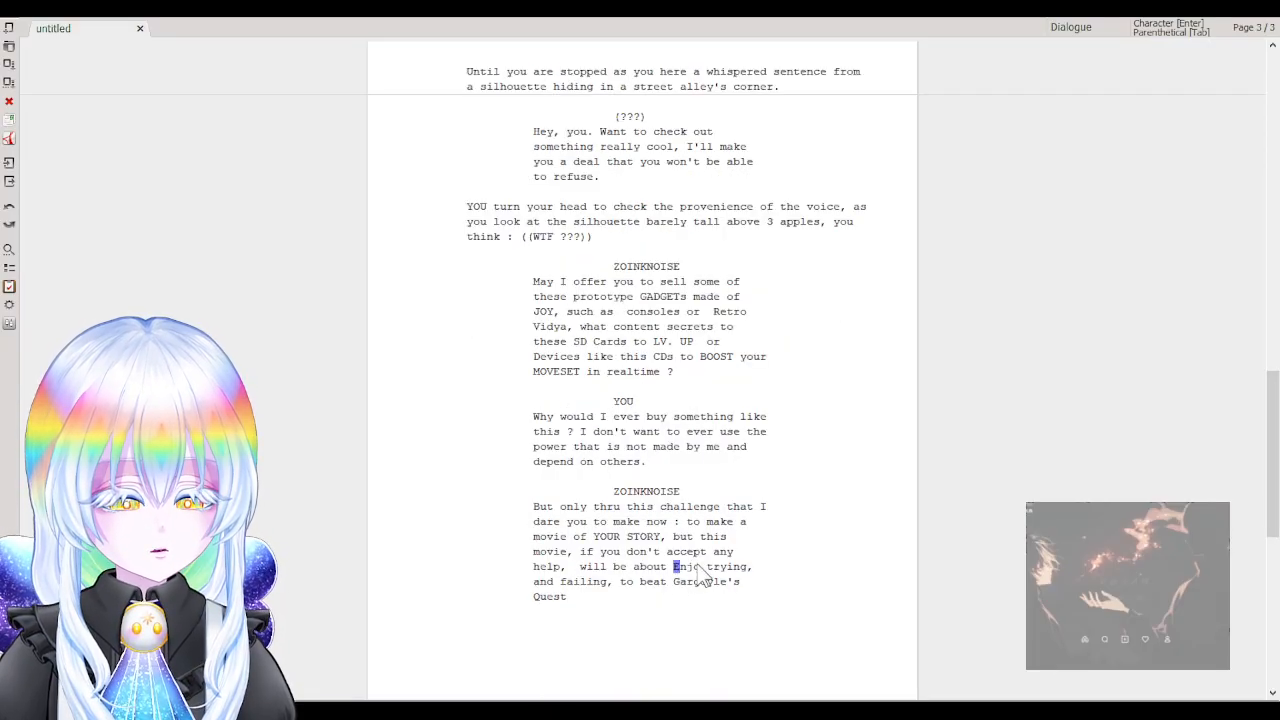
pyautogui.moveTo(698, 567); pyautogui.dragTo(677, 567)
pyautogui.write('YO')
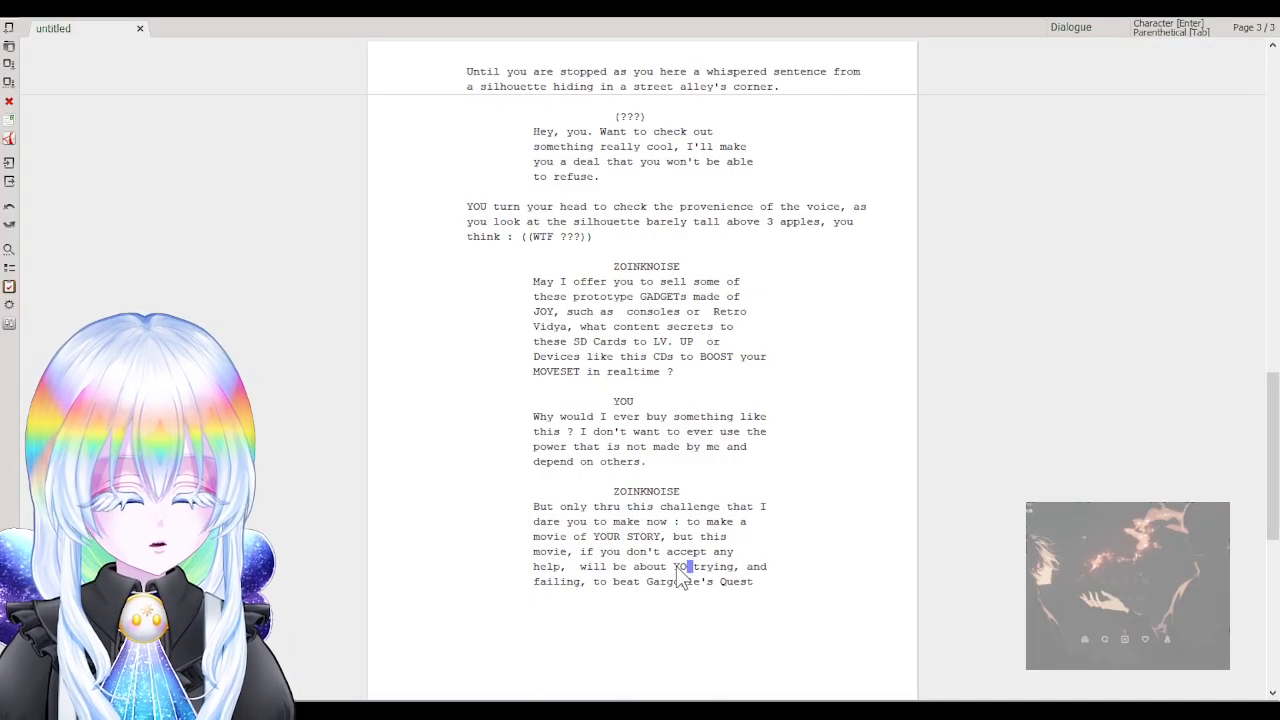
pyautogui.write('U')
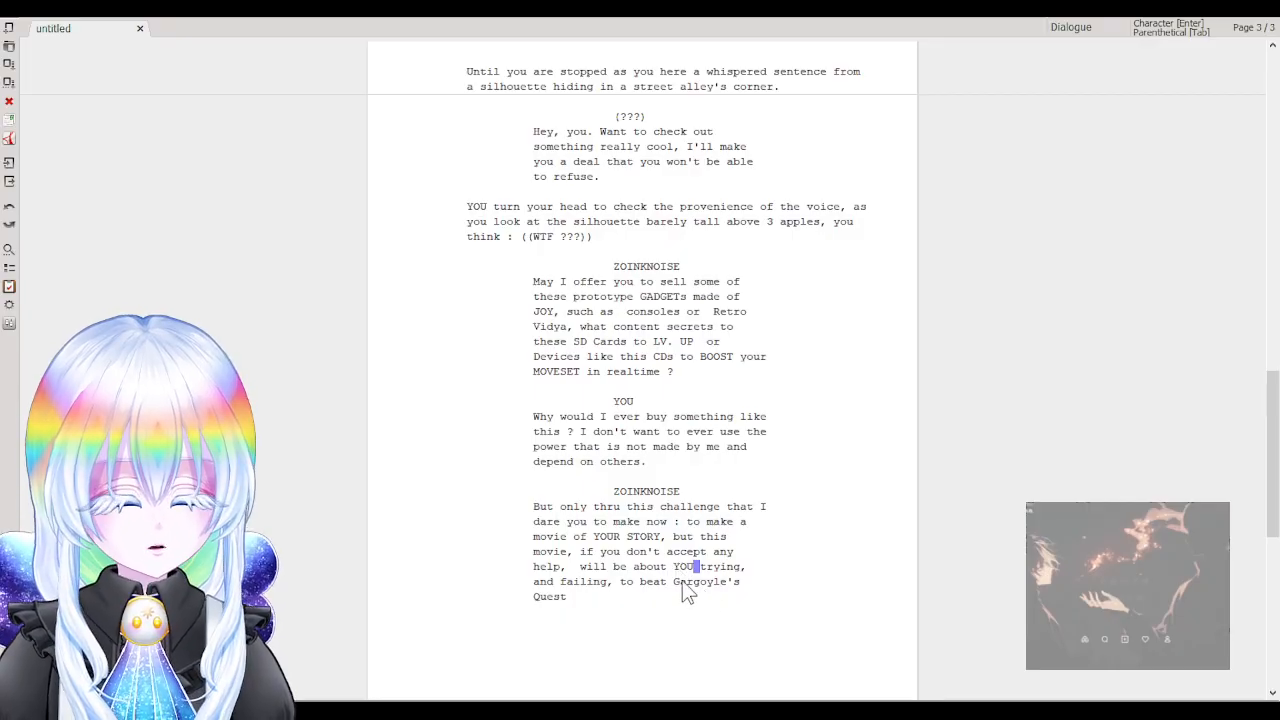
# Insert "The" before "Gargoyle's Quest" and end ZOINKNOISE's sentence with a period.
pyautogui.click(671, 582)
pyautogui.write('The')
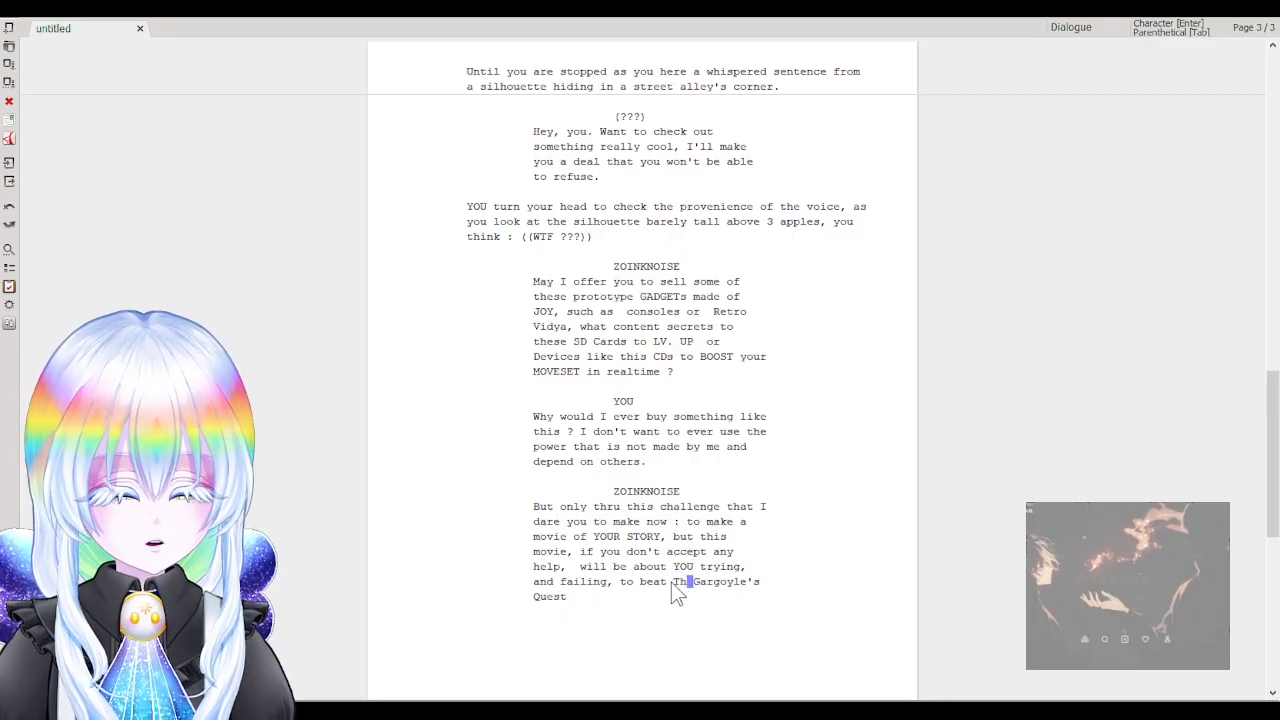
pyautogui.press('Down')
pyautogui.write('.')
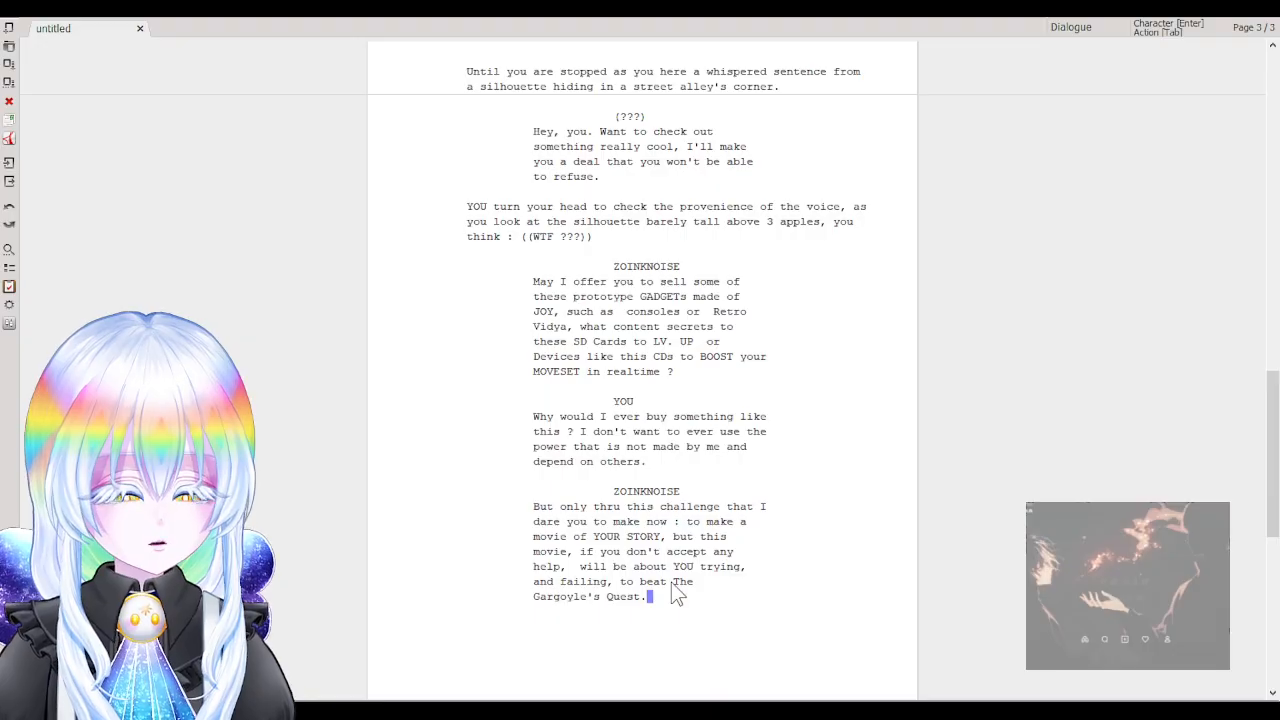
pyautogui.press('BackSpace')
pyautogui.press('BackSpace')
pyautogui.press('BackSpace')
pyautogui.press('BackSpace')
pyautogui.press('BackSpace')
pyautogui.write('uest')
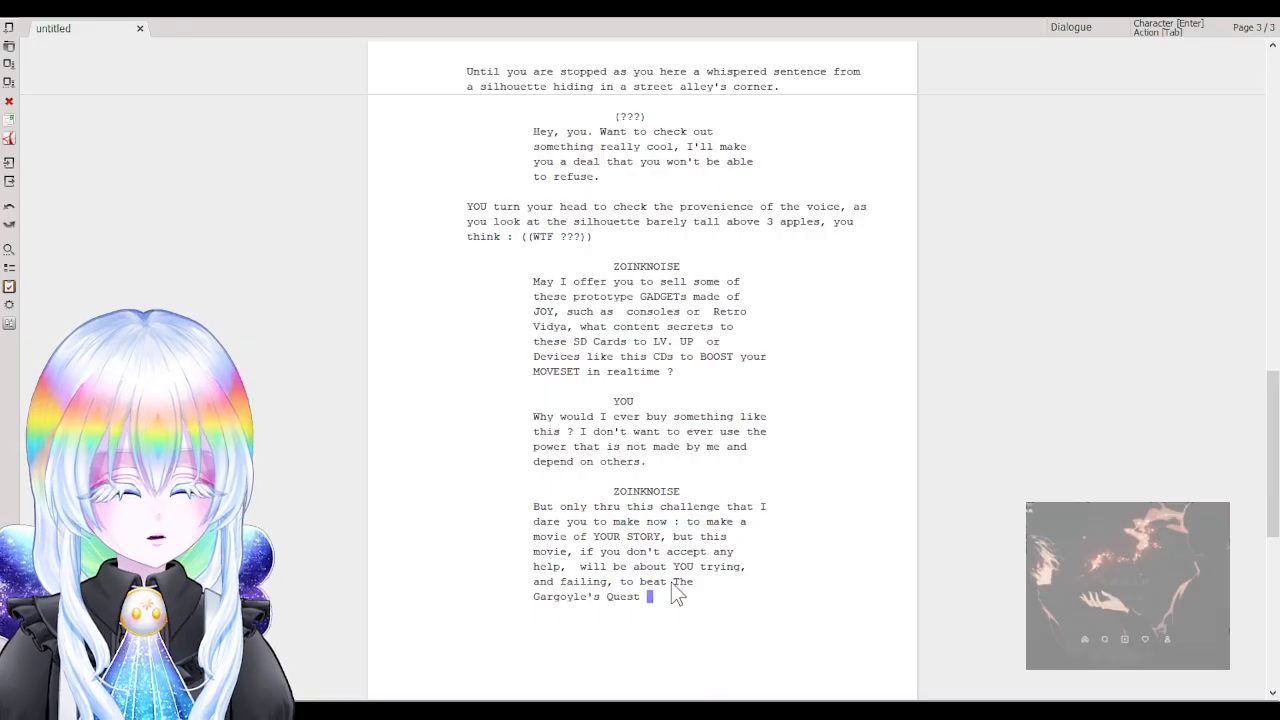
pyautogui.press('BackSpace')
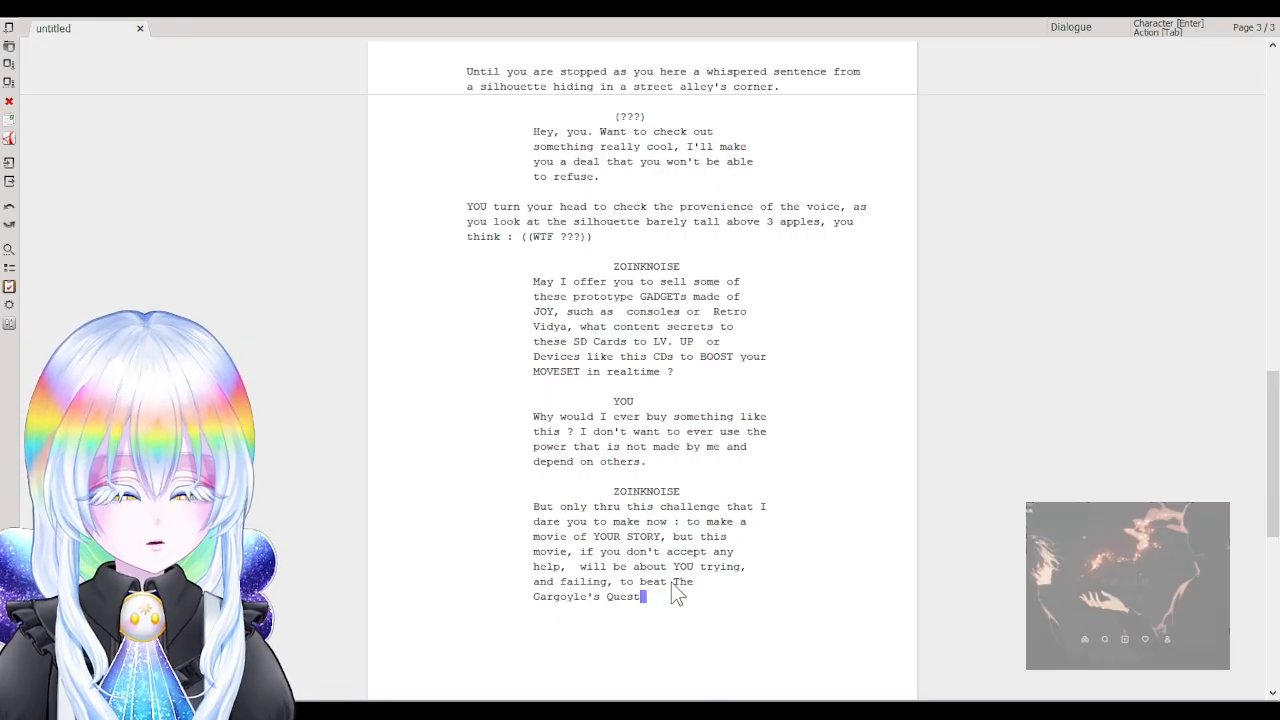
pyautogui.write('.')
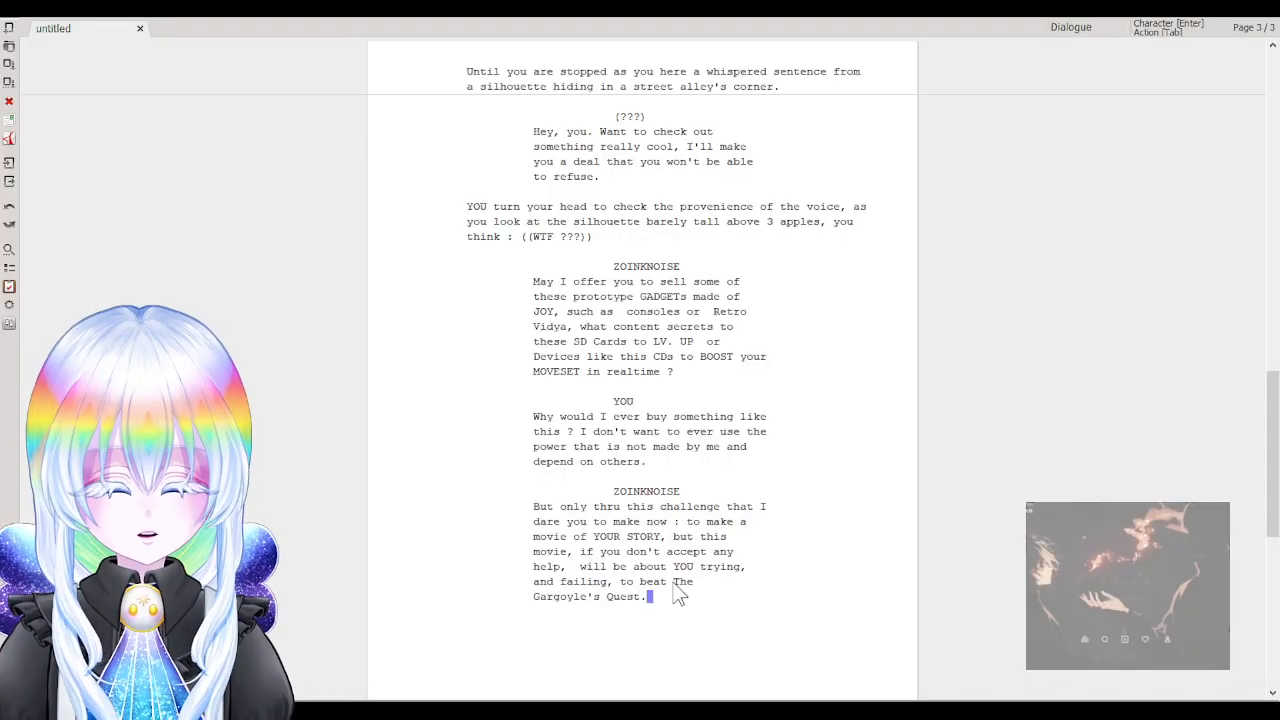
# Add a new element below ZOINKNOISE's dialogue with the text beginning "If you are seriously writing a script, I recommend reading a lot of other scripts".
pyautogui.press('Return')
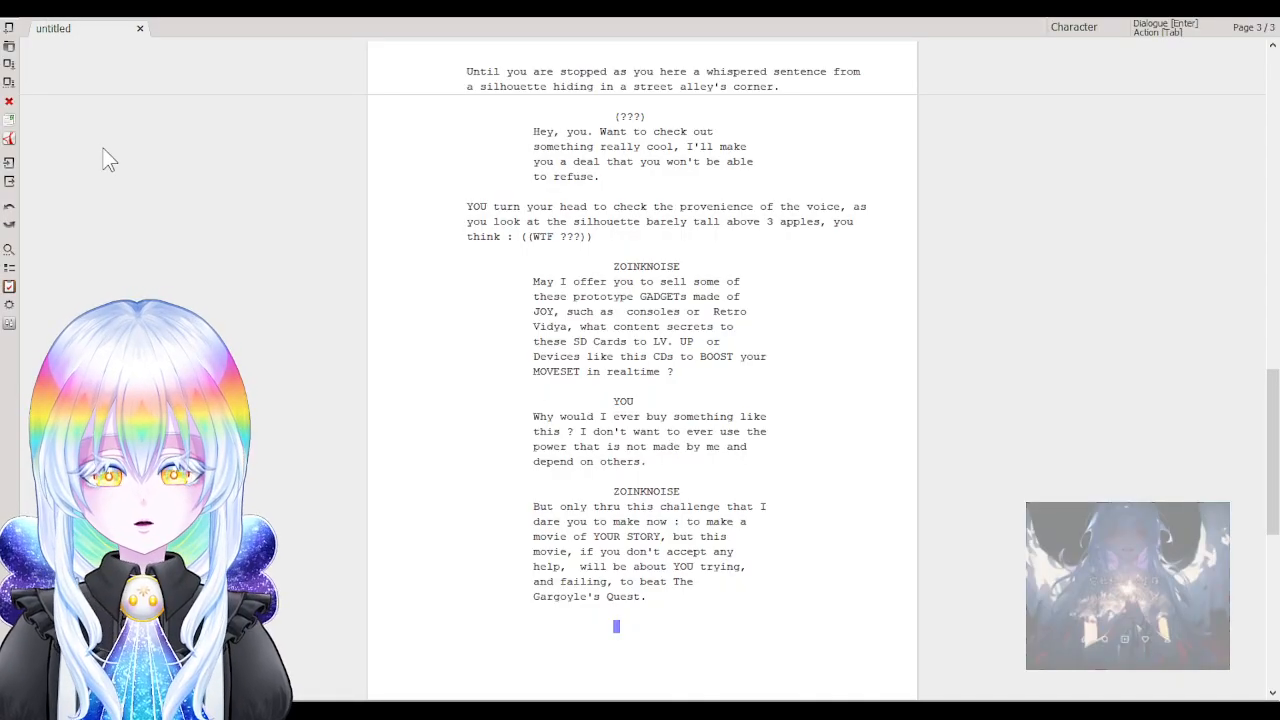
pyautogui.write('If you are seriously writing a script, I recommend reading a lot of other scripts first to understand how they work||Zoinknoise: I wrote some scripts a long time ago')
pyautogui.click(466, 628)
pyautogui.press('Tab')
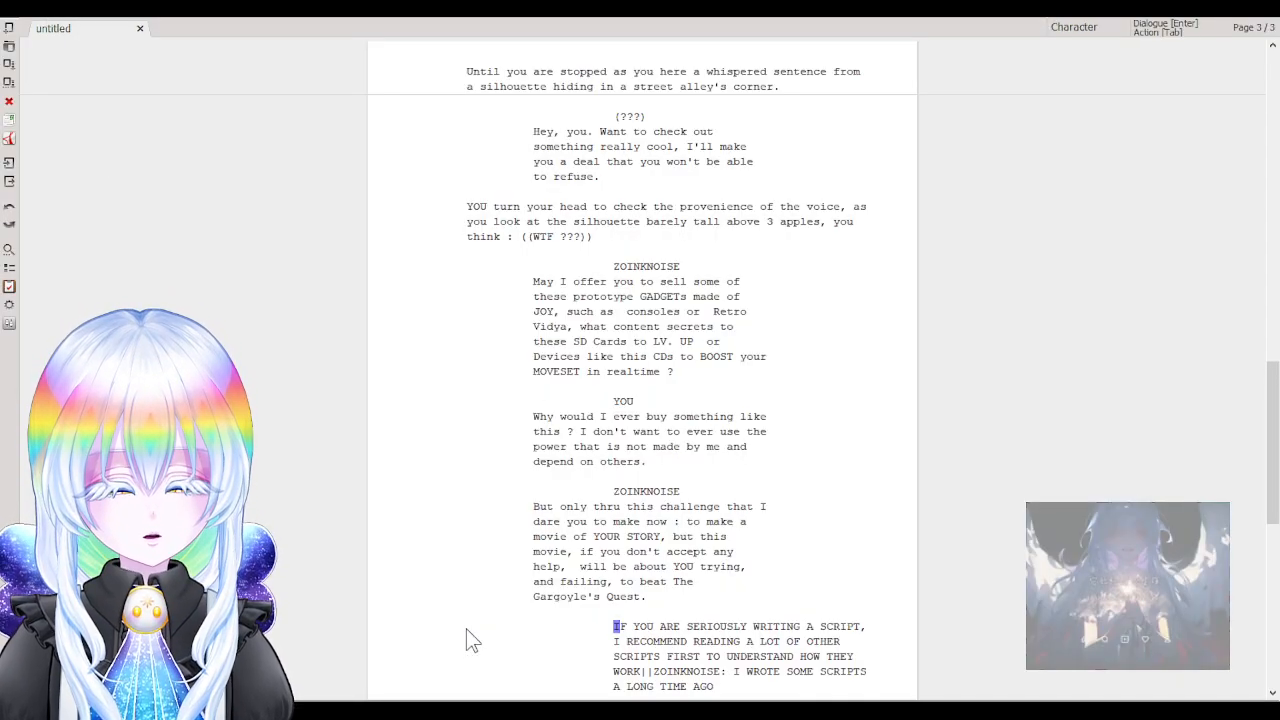
pyautogui.press('Tab')
pyautogui.press('Tab')
pyautogui.press('Tab')
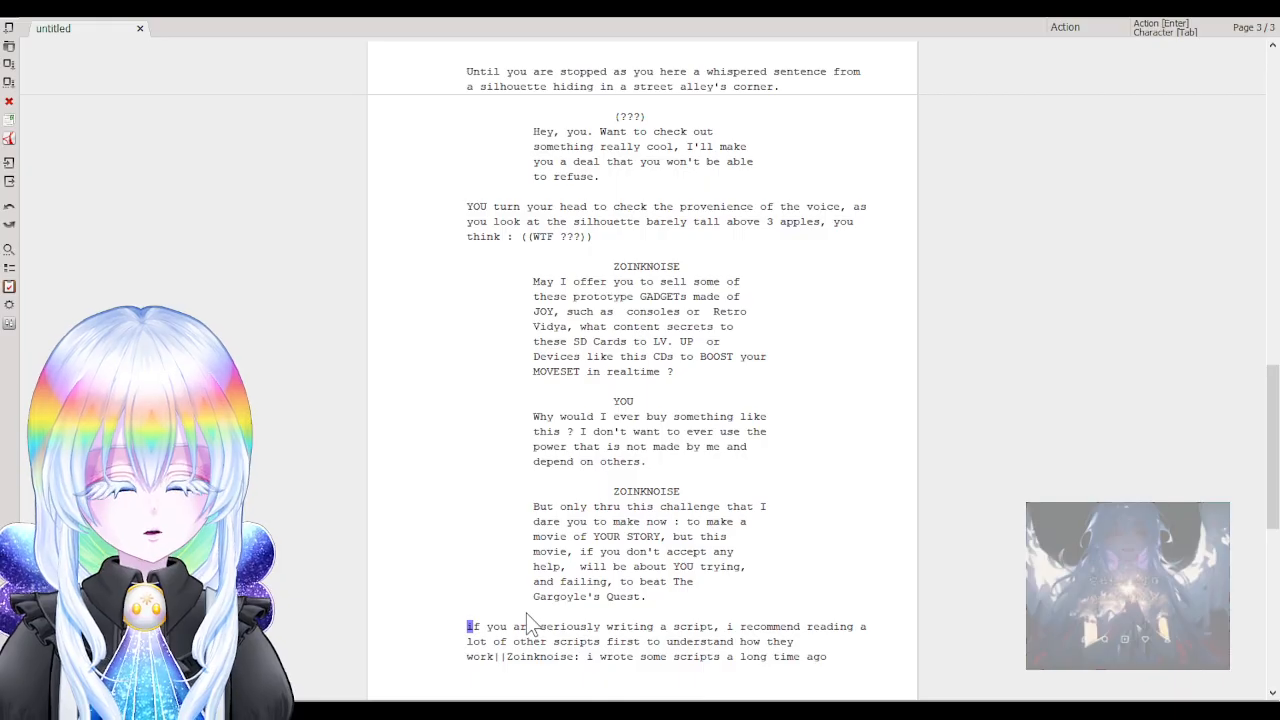
pyautogui.press('Tab')
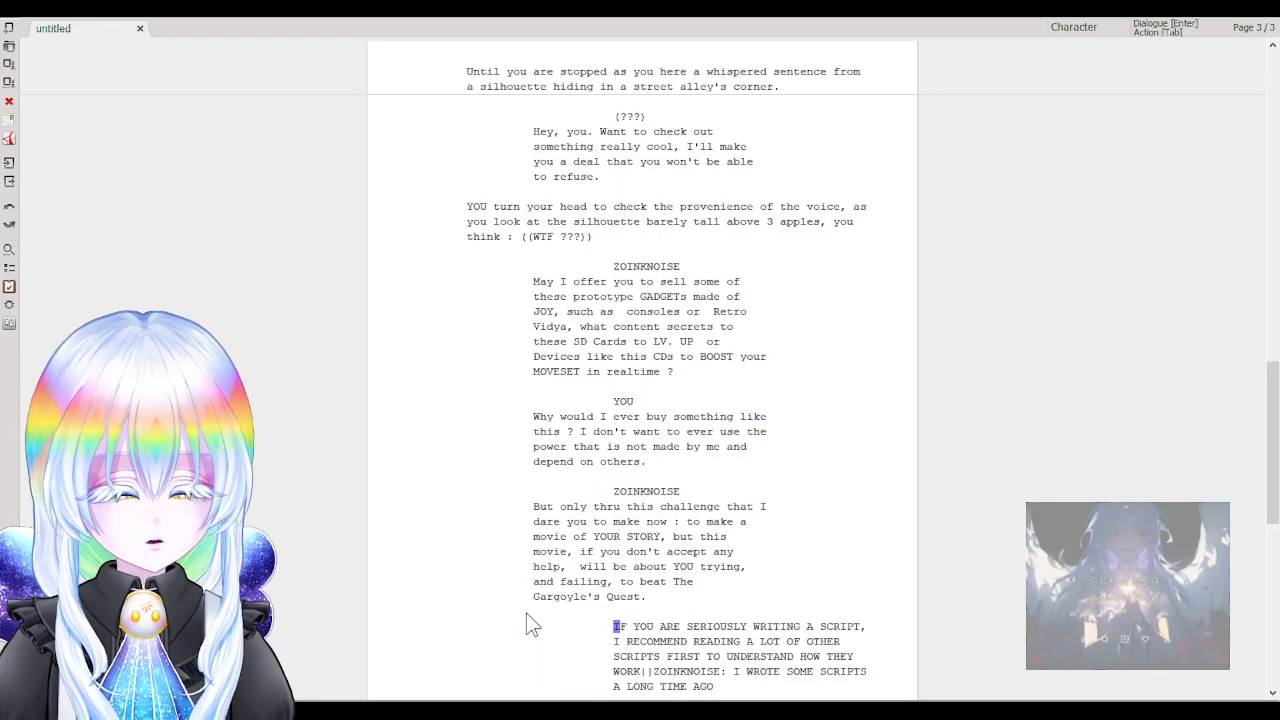
# Join the added advice to ZOINKNOISE's dialogue after "The Gargoyle's Quest." and capitalize its first word as "If".
pyautogui.press('BackSpace')
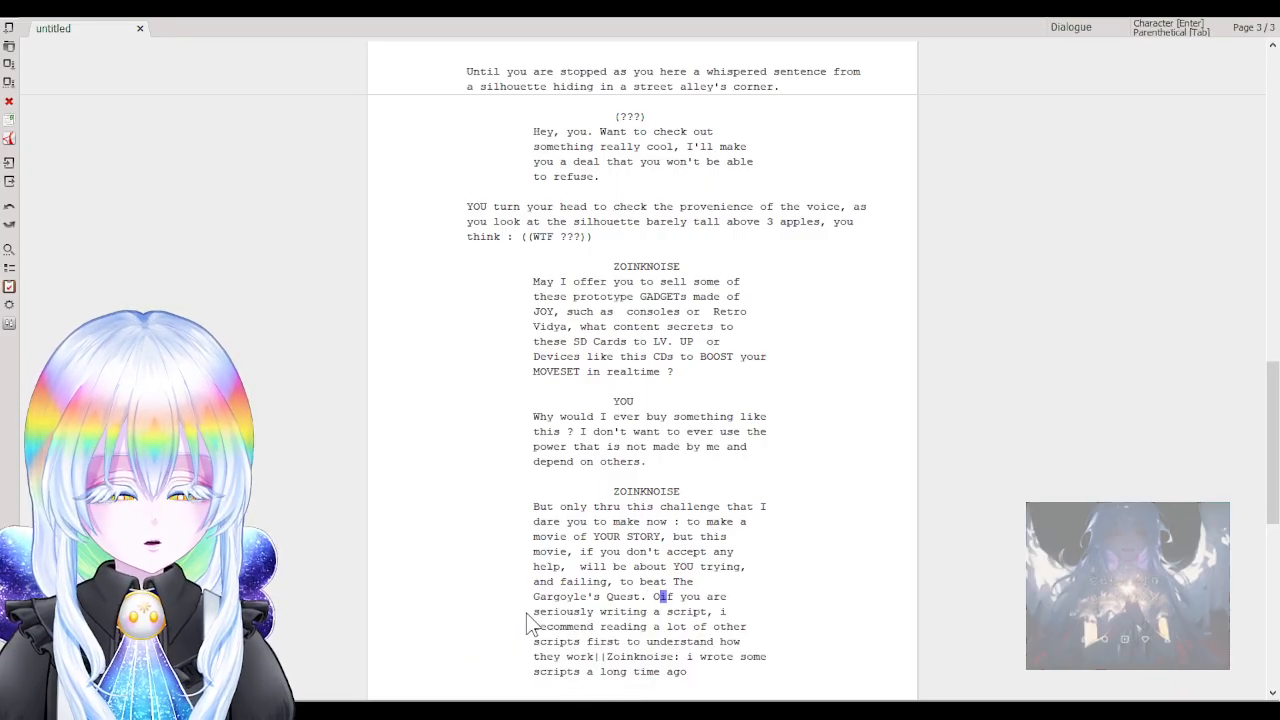
pyautogui.write('I')
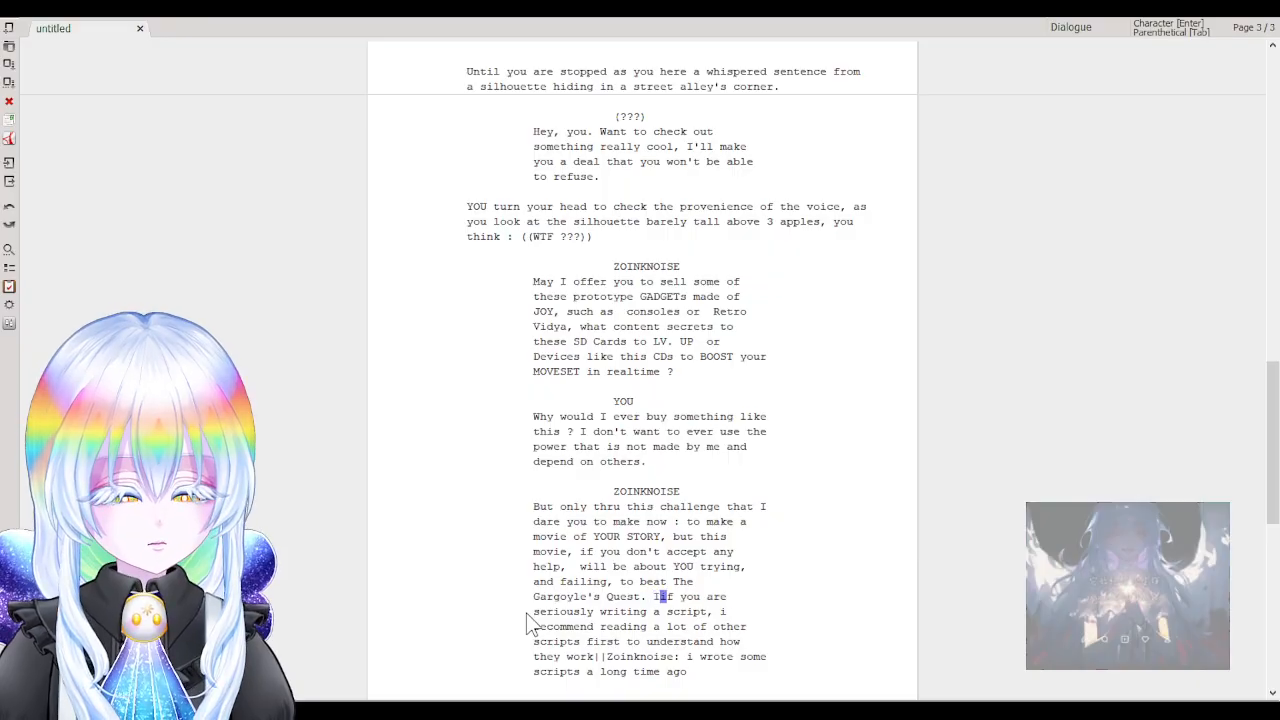
pyautogui.press('BackSpace')
# Delete "writing a sc" after "If you are seriously" in ZOINKNOISE's dialogue.
pyautogui.click(670, 610)
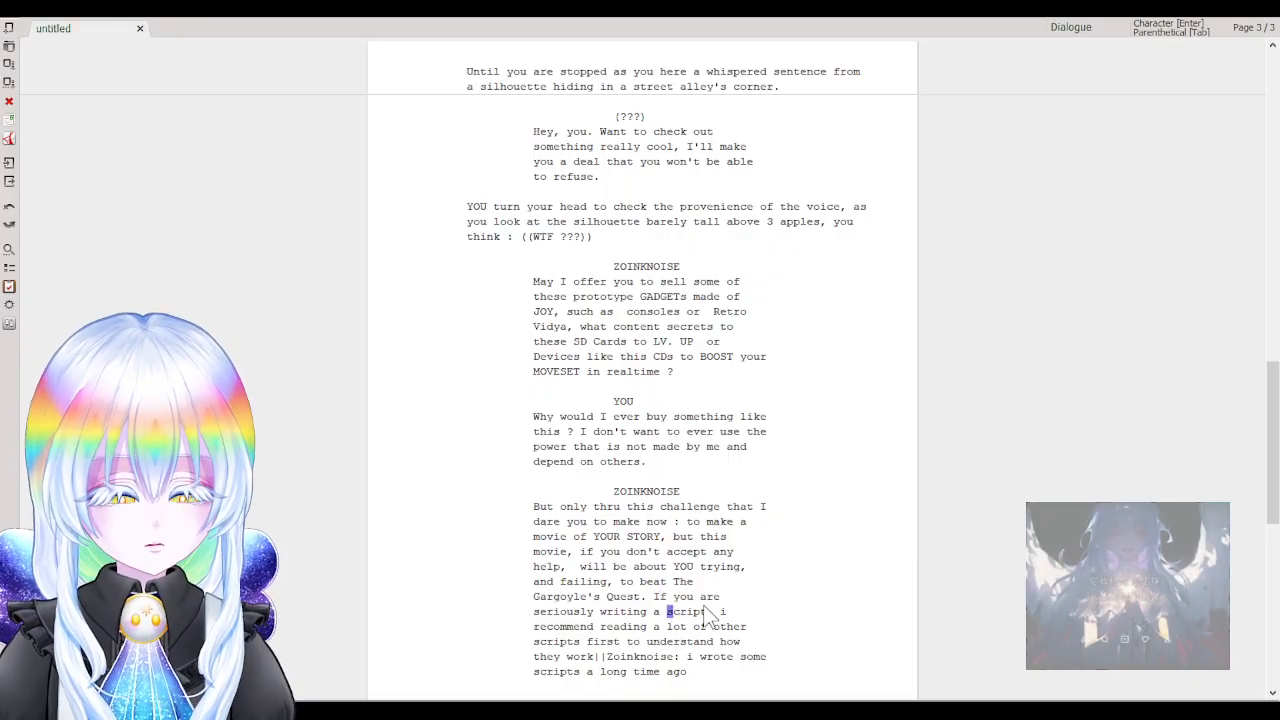
pyautogui.click(684, 612)
pyautogui.press('BackSpace')
pyautogui.press('BackSpace')
pyautogui.press('BackSpace')
pyautogui.press('BackSpace')
pyautogui.press('BackSpace')
pyautogui.press('BackSpace')
pyautogui.press('BackSpace')
pyautogui.press('BackSpace')
pyautogui.press('BackSpace')
pyautogui.press('BackSpace')
pyautogui.press('BackSpace')
pyautogui.press('BackSpace')
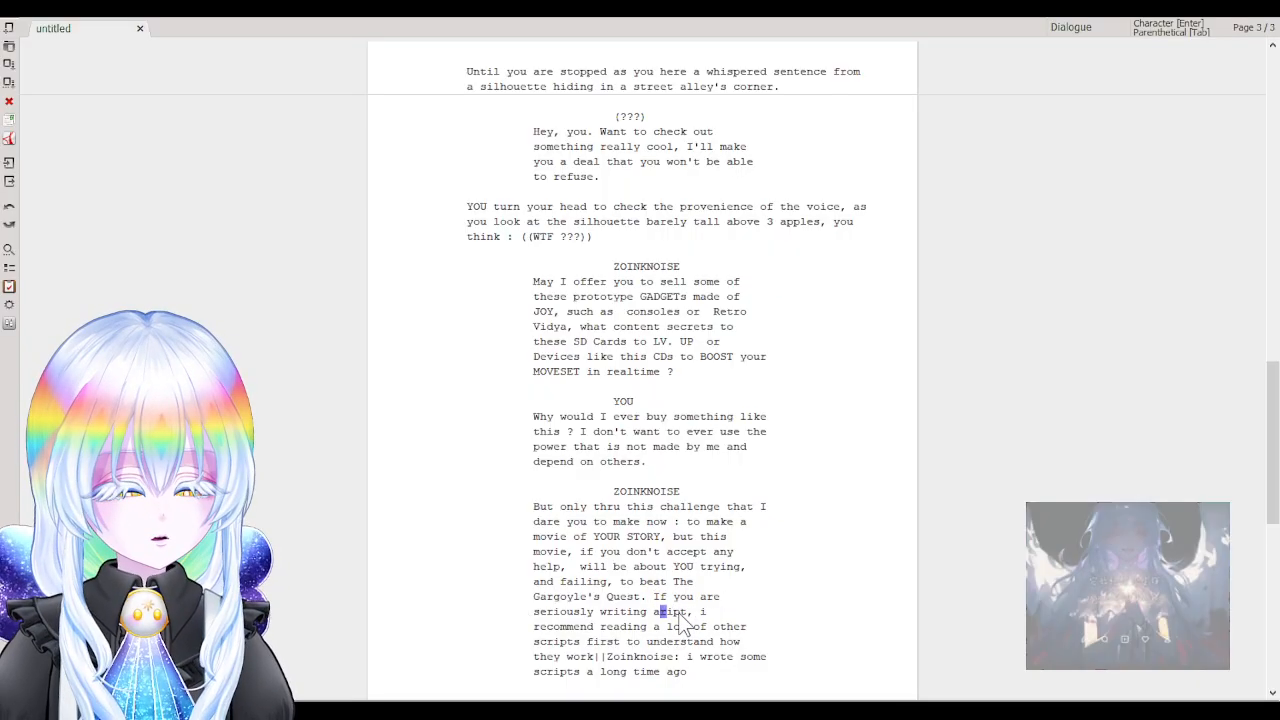
pyautogui.write('UNDERSTAN')
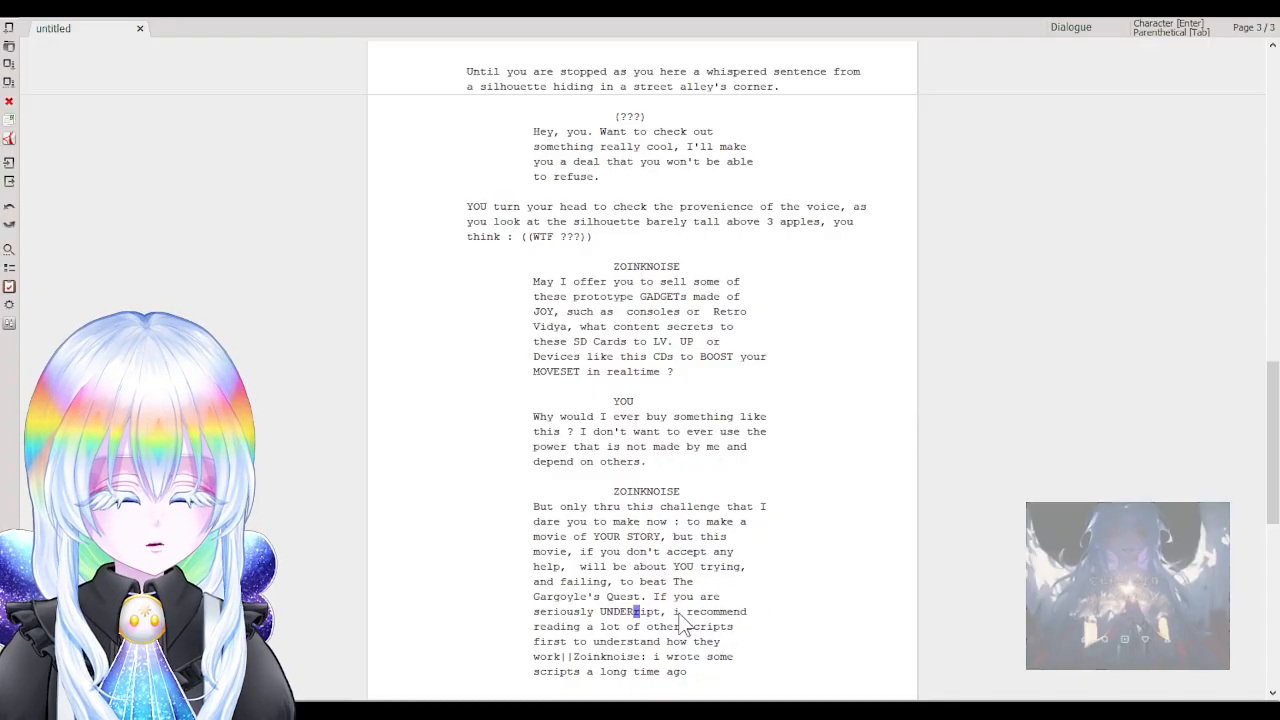
pyautogui.press('BackSpace')
pyautogui.press('BackSpace')
pyautogui.press('BackSpace')
pyautogui.press('BackSpace')
pyautogui.press('BackSpace')
pyautogui.press('BackSpace')
pyautogui.press('BackSpace')
pyautogui.press('BackSpace')
pyautogui.press('BackSpace')
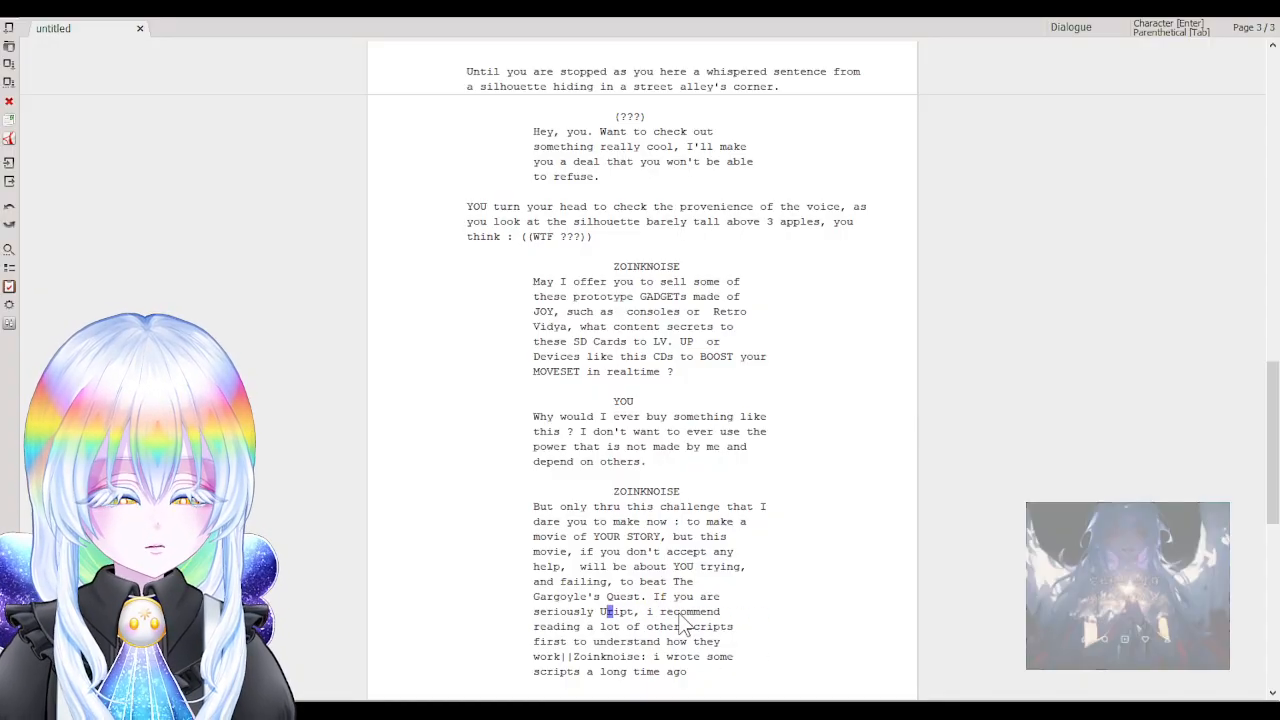
# Write "undertaking to overwrite this prophecy" after "If you are seriously" in ZOINKNOISE's dialogue.
pyautogui.write('under')
pyautogui.write('taking to wr')
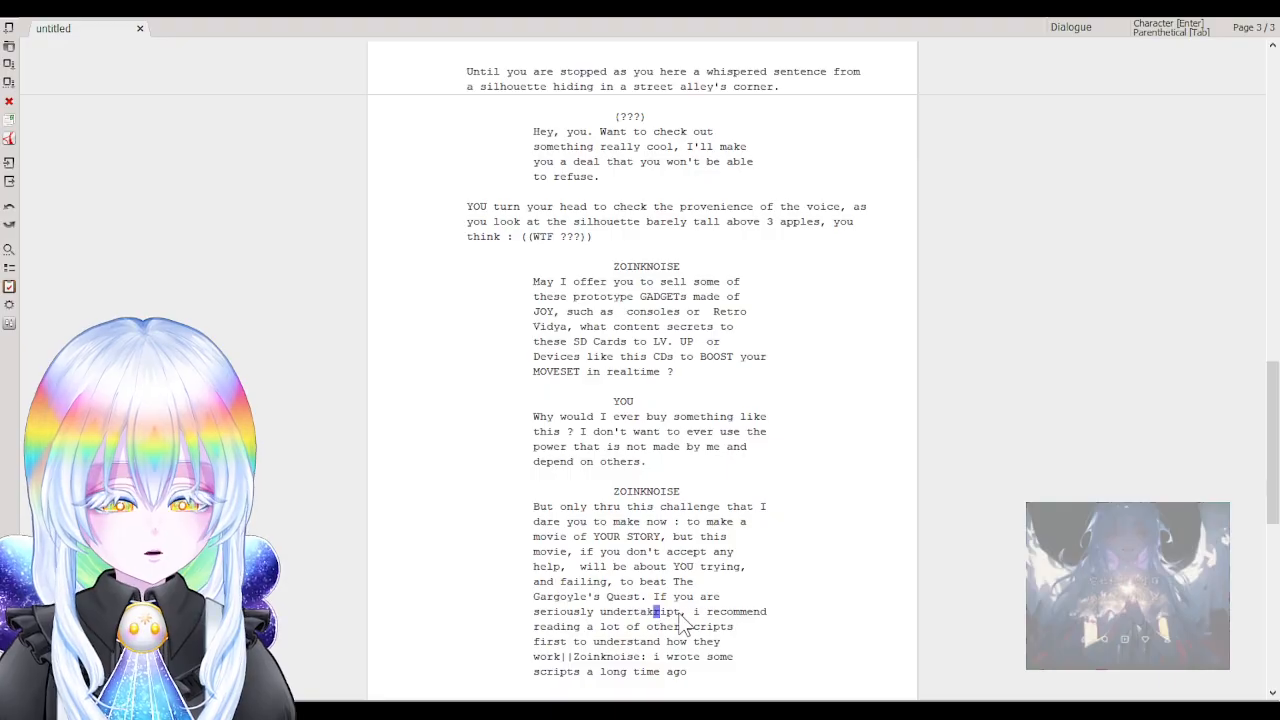
pyautogui.write('ite th')
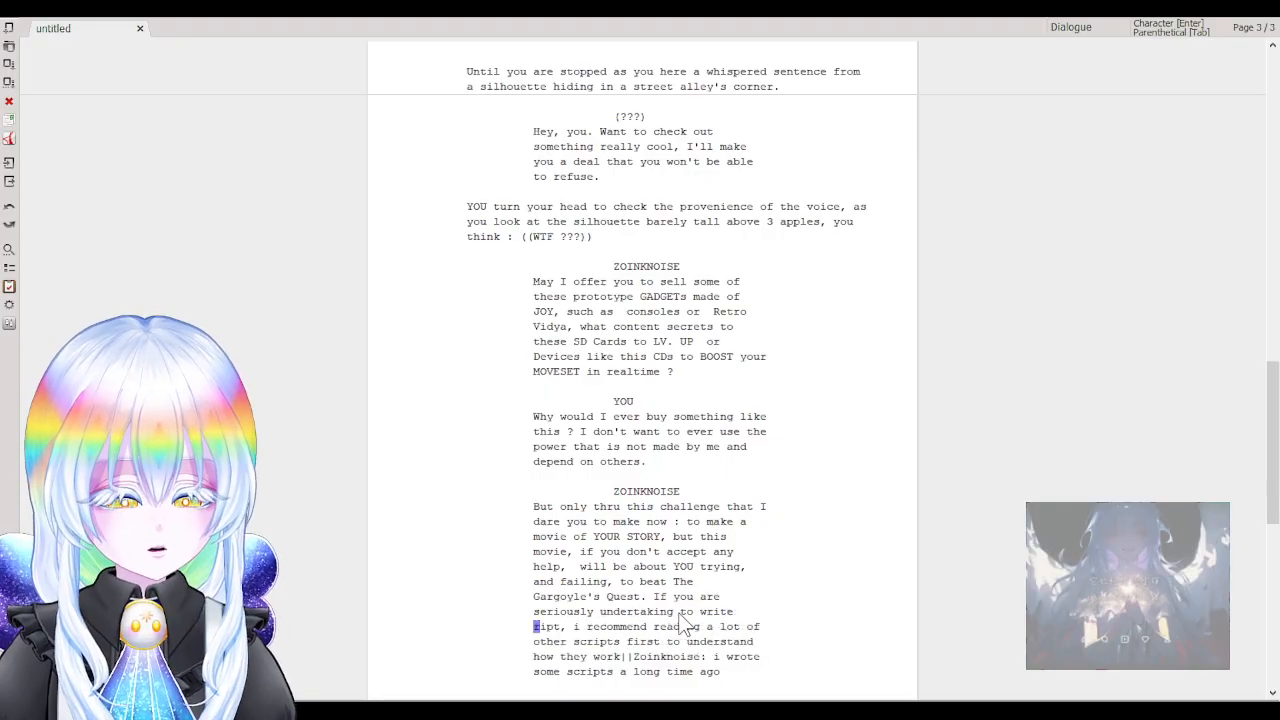
pyautogui.press('BackSpace')
pyautogui.press('BackSpace')
pyautogui.press('BackSpace')
pyautogui.press('BackSpace')
pyautogui.press('BackSpace')
pyautogui.press('BackSpace')
pyautogui.press('BackSpace')
pyautogui.press('BackSpace')
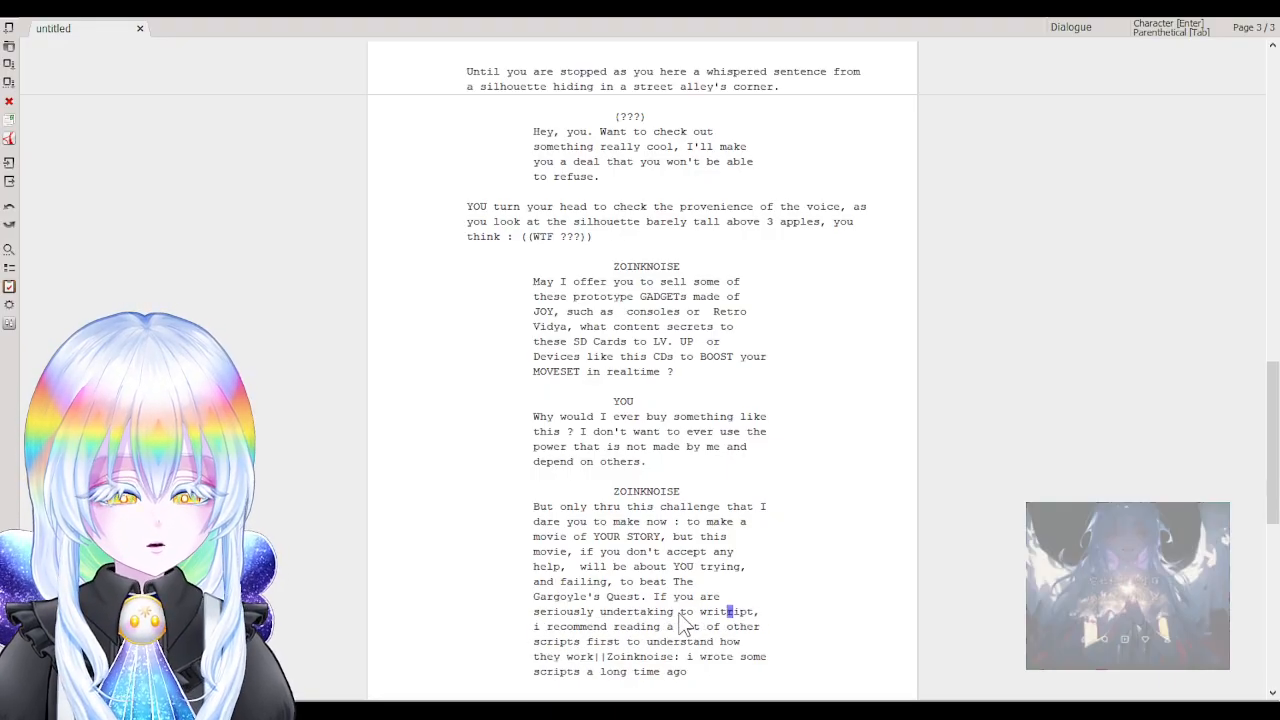
pyautogui.write('overwrite this prob')
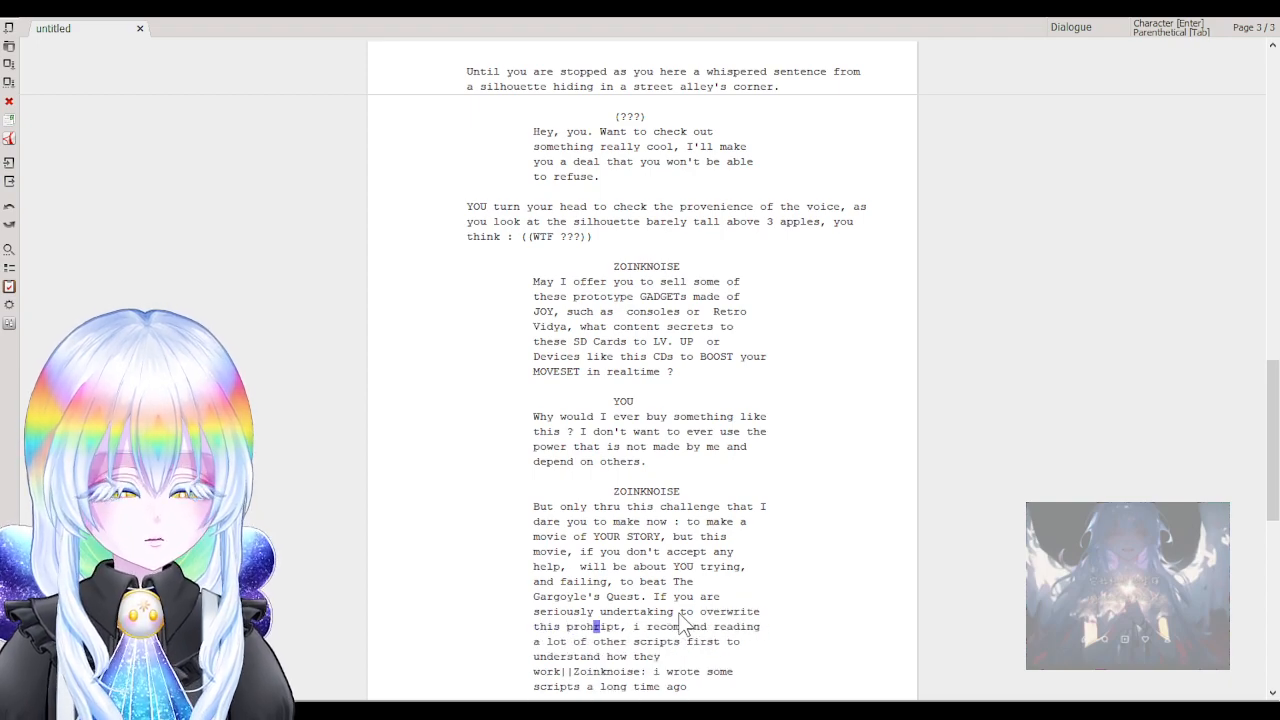
pyautogui.press('BackSpace')
pyautogui.write('phecy ')
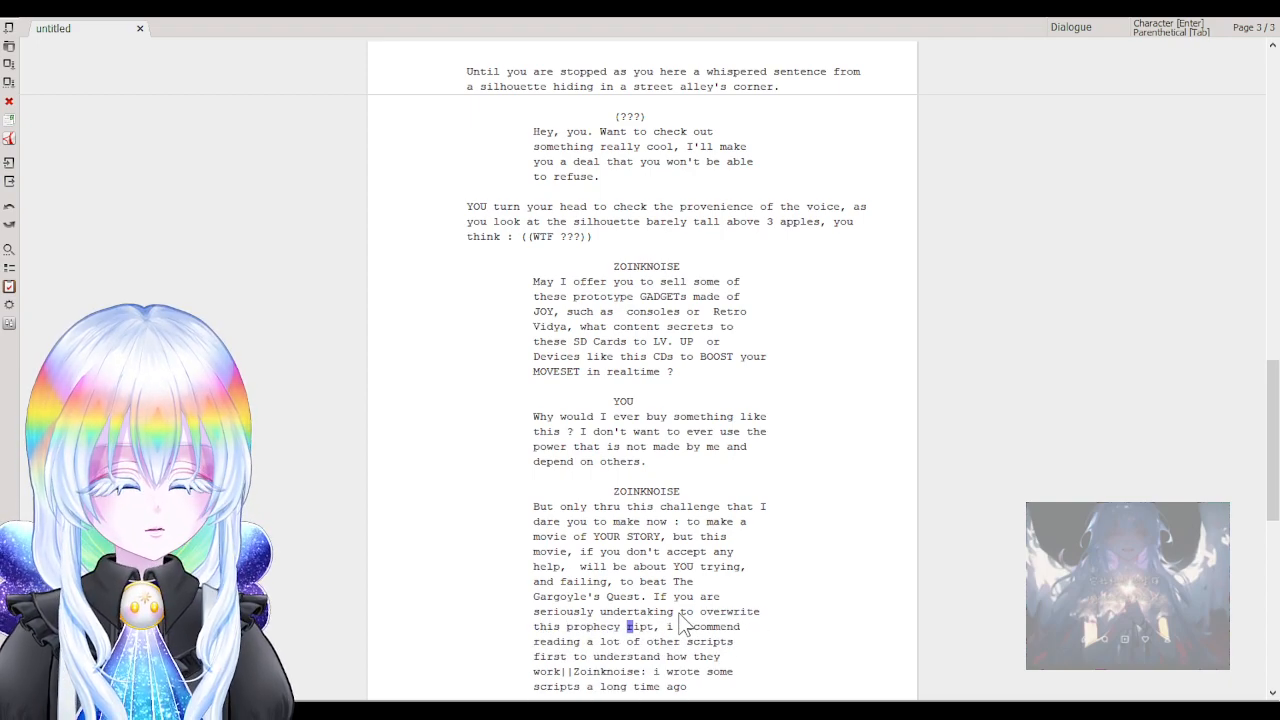
# Continue the sentence with "and take the rein of your destiny" and remove the leftover "ript" before the comma.
pyautogui.write('and ')
pyautogui.write('take the rein ')
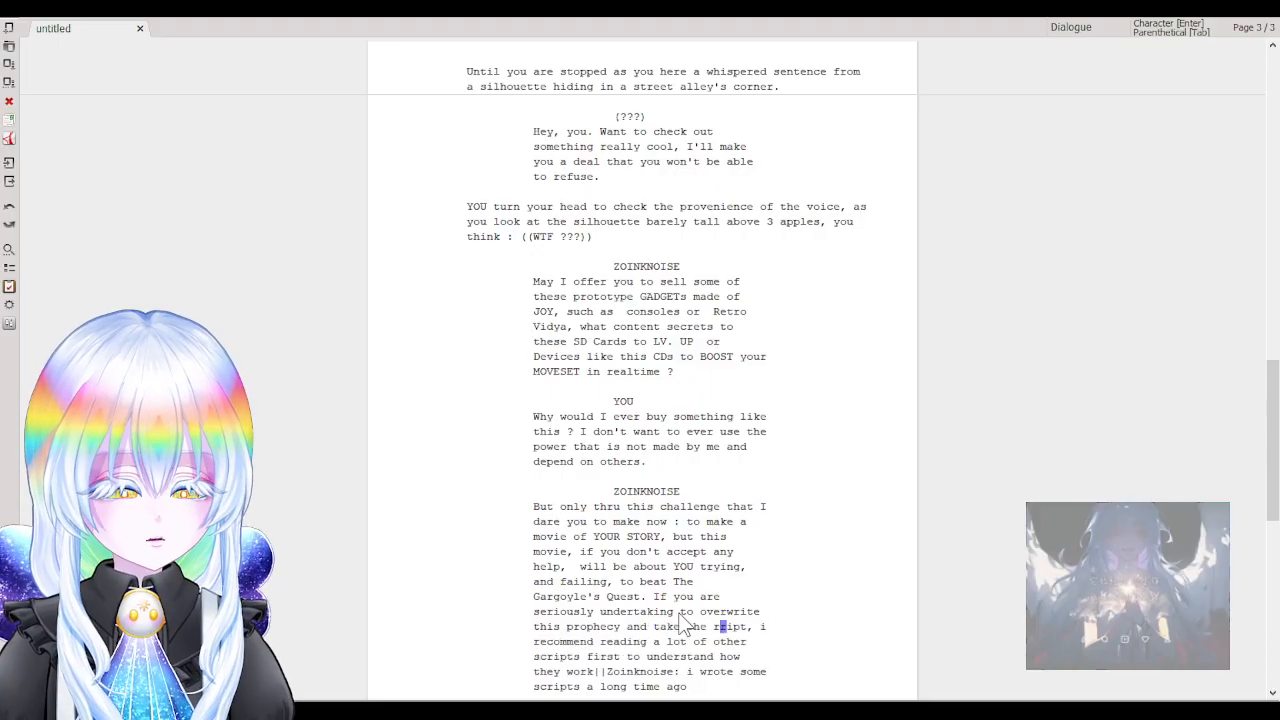
pyautogui.write('of your fate')
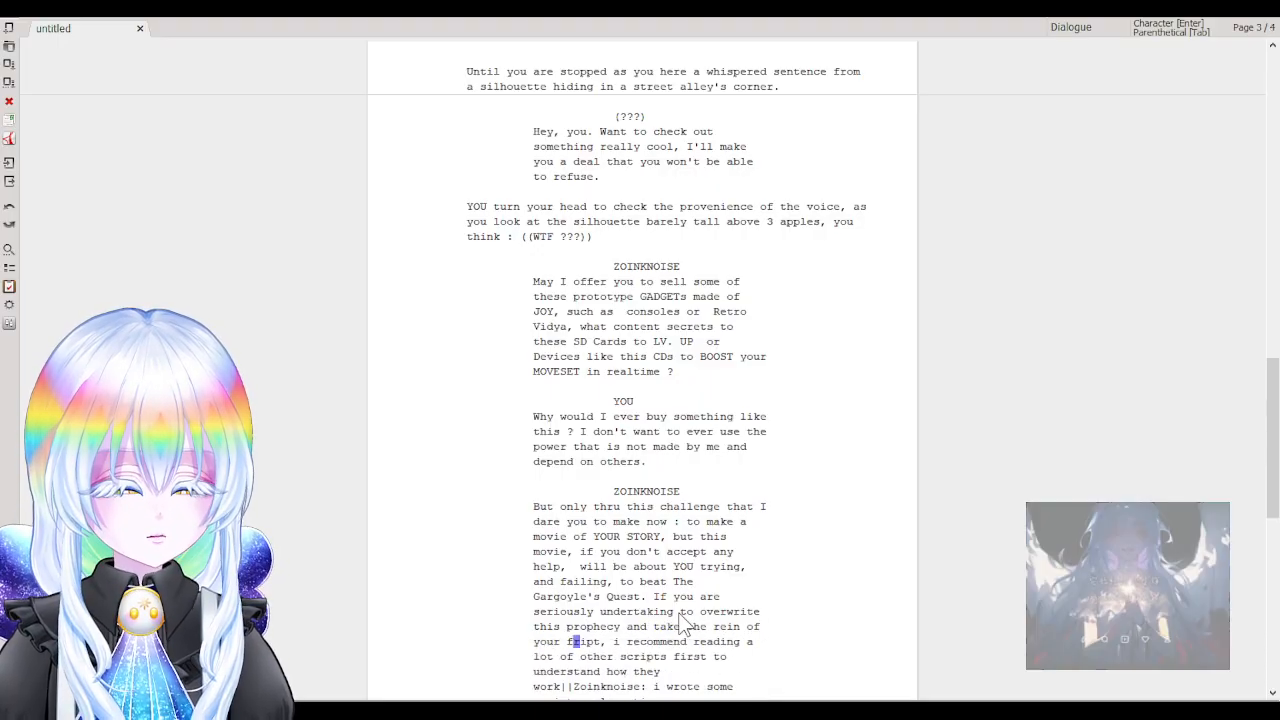
pyautogui.press('BackSpace')
pyautogui.press('BackSpace')
pyautogui.press('BackSpace')
pyautogui.press('BackSpace')
pyautogui.write('desin')
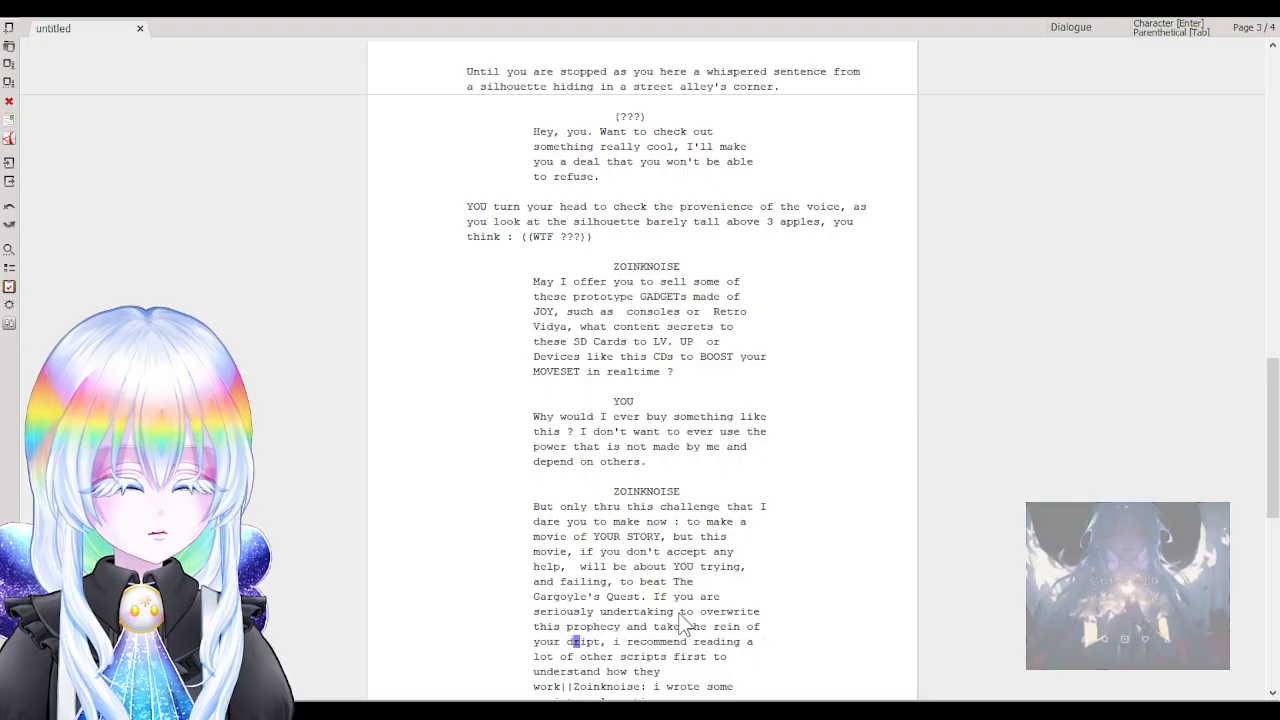
pyautogui.press('BackSpace')
pyautogui.press('BackSpace')
pyautogui.write('tiny')
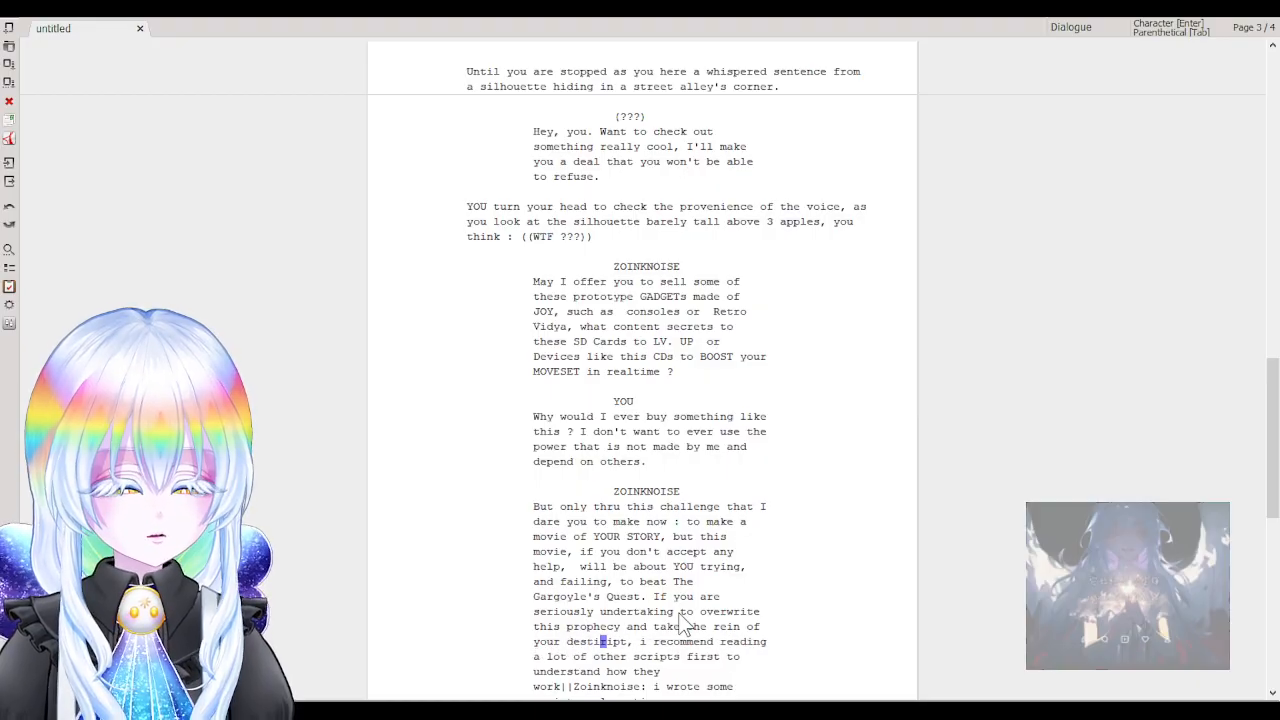
pyautogui.press('Delete')
pyautogui.press('Delete')
pyautogui.press('Delete')
pyautogui.press('Delete')
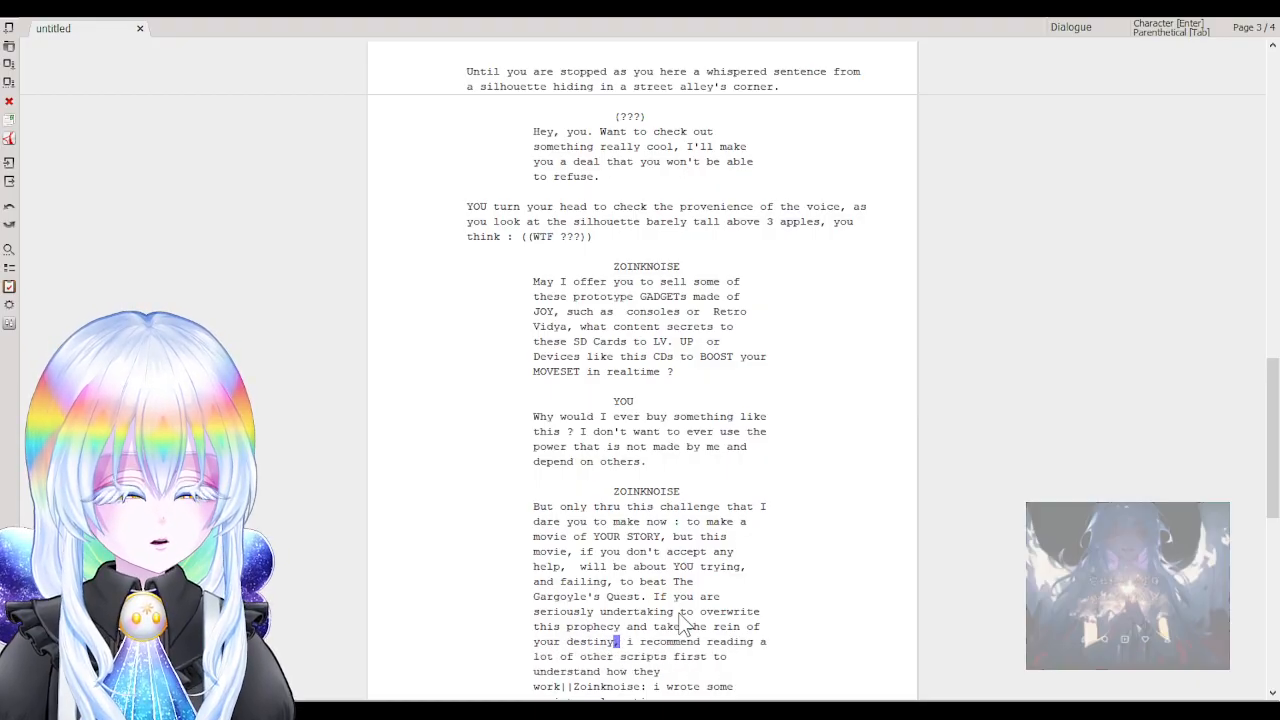
# Replace "scripts" after "a lot of other" in ZOINKNOISE's dialogue with "STORTY LIFE".
pyautogui.scroll(-2, 672, 590)
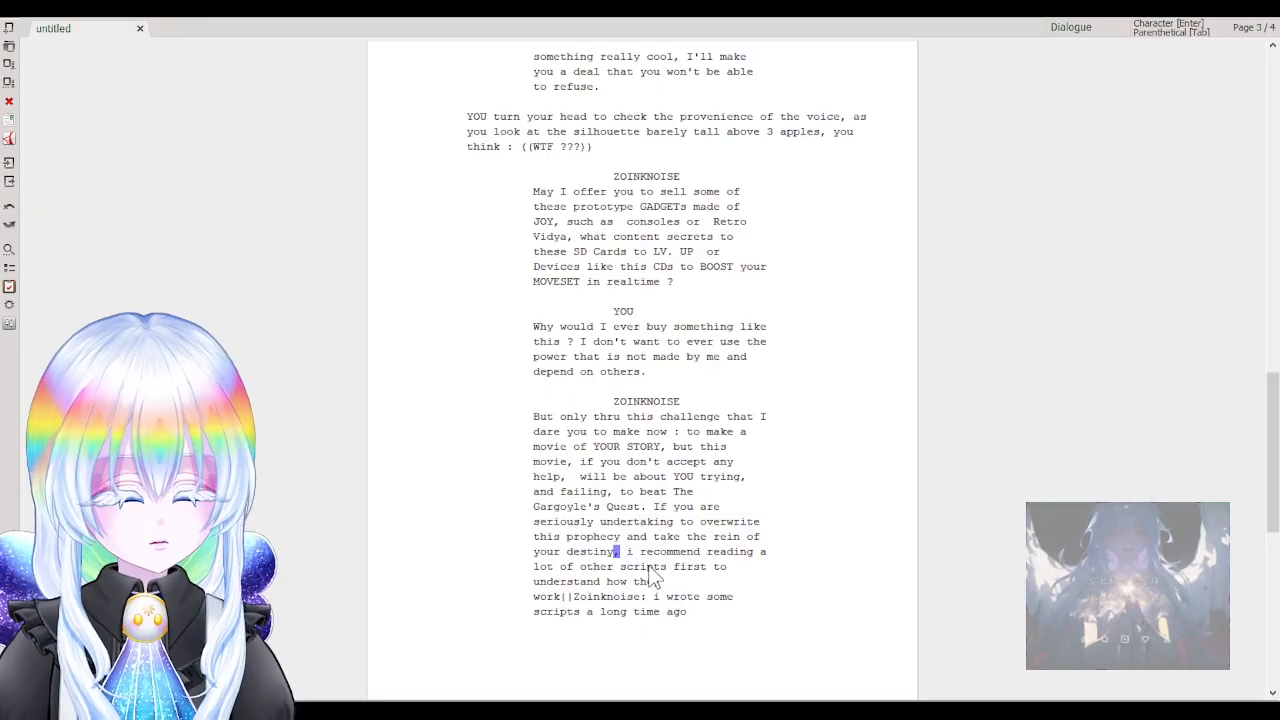
pyautogui.moveTo(621, 567); pyautogui.dragTo(666, 568)
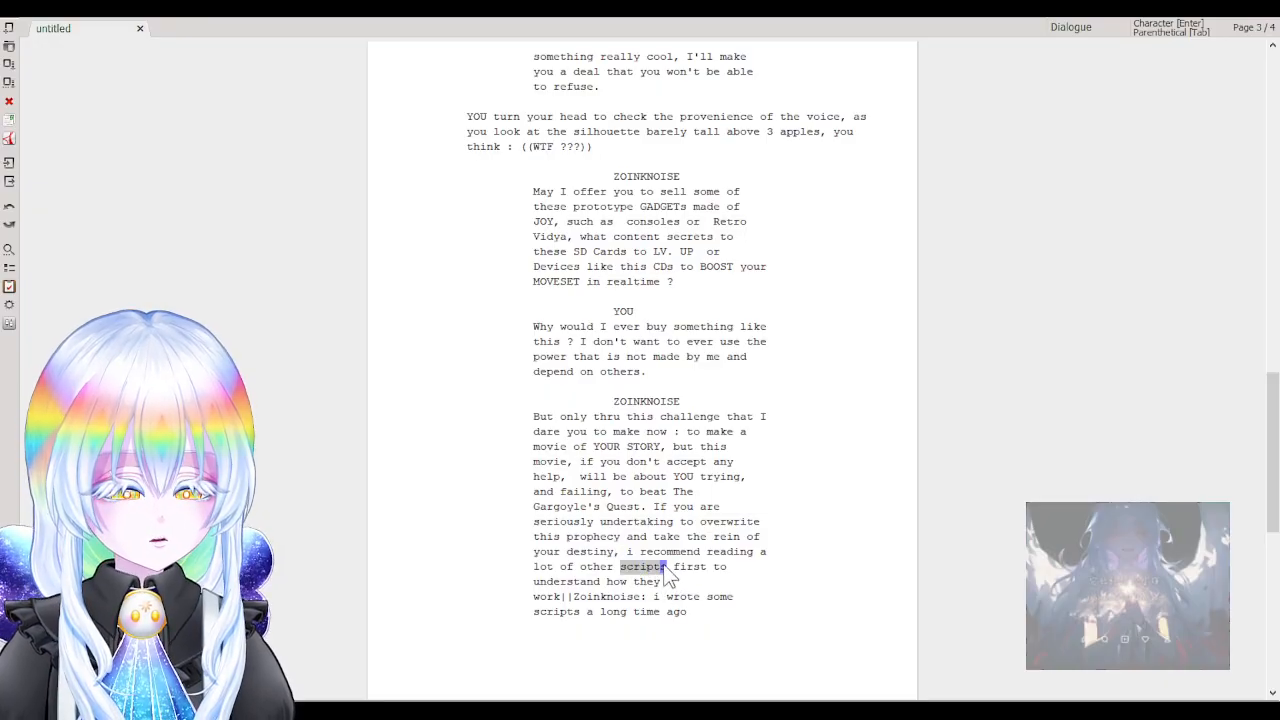
pyautogui.write('LIFE')
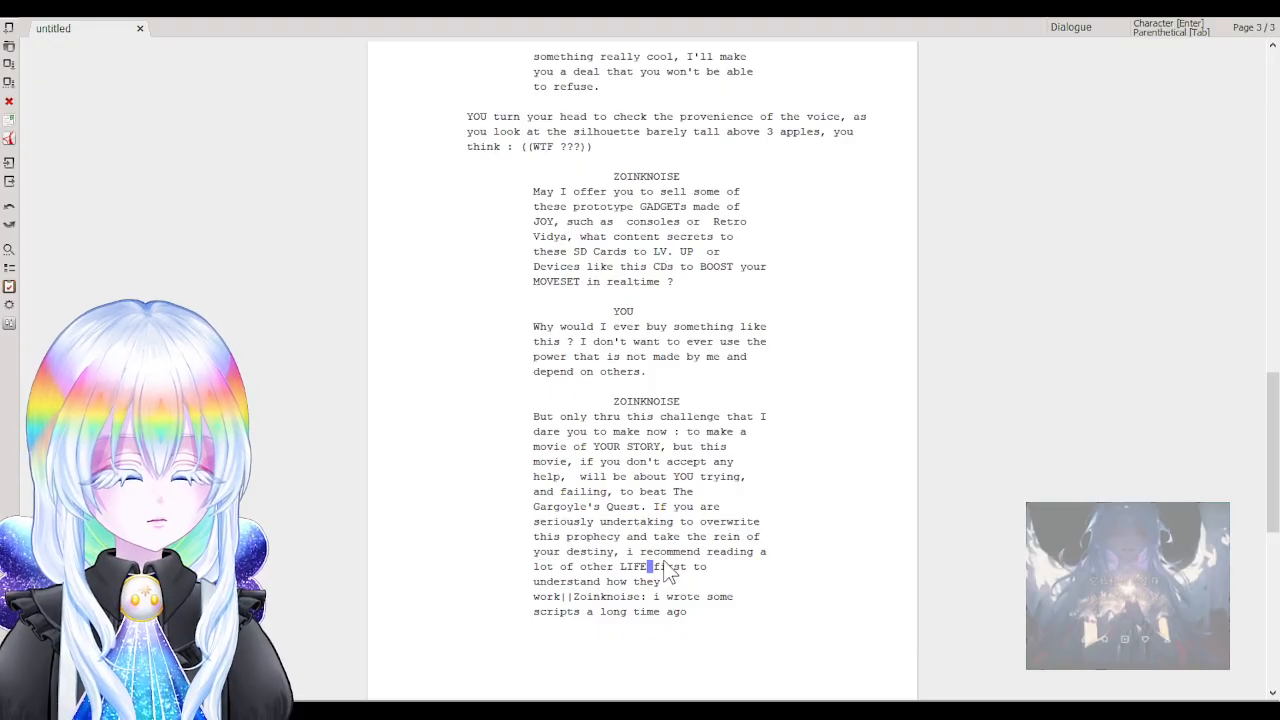
pyautogui.press('Left')
pyautogui.press('Left')
pyautogui.press('Left')
pyautogui.press('Left')
pyautogui.press('Left')
pyautogui.write('STOR')
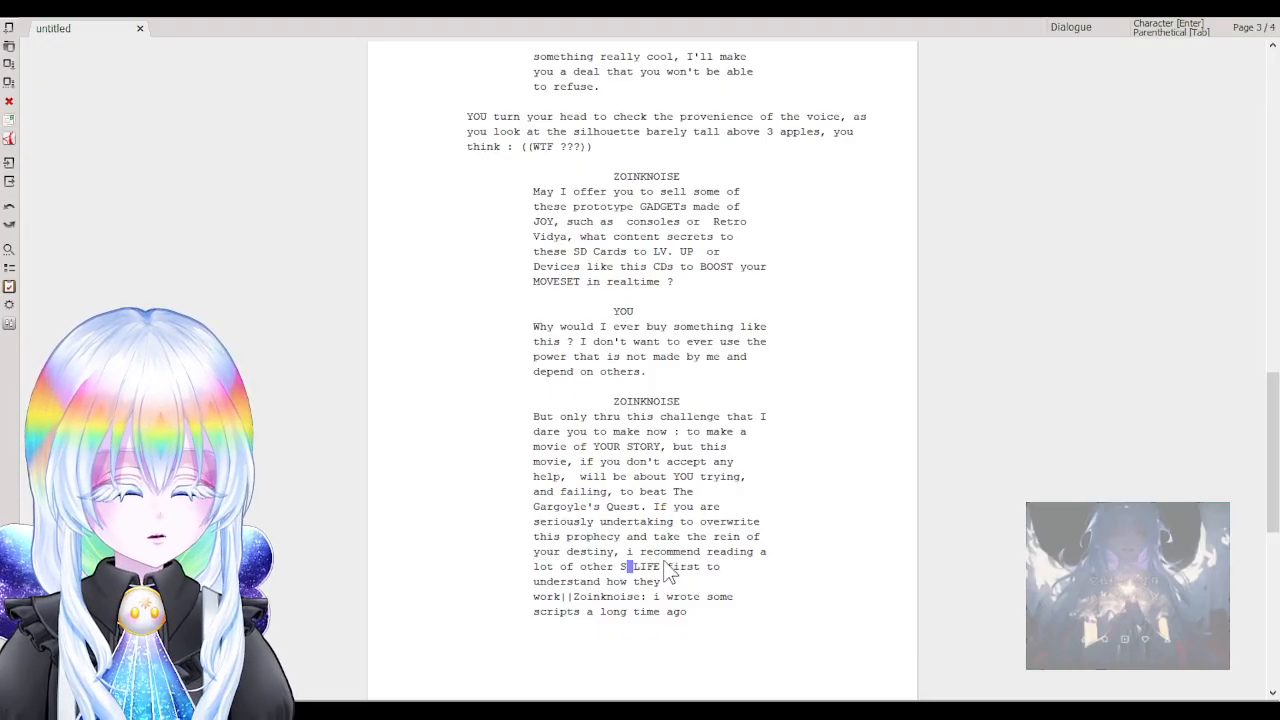
pyautogui.write('I')
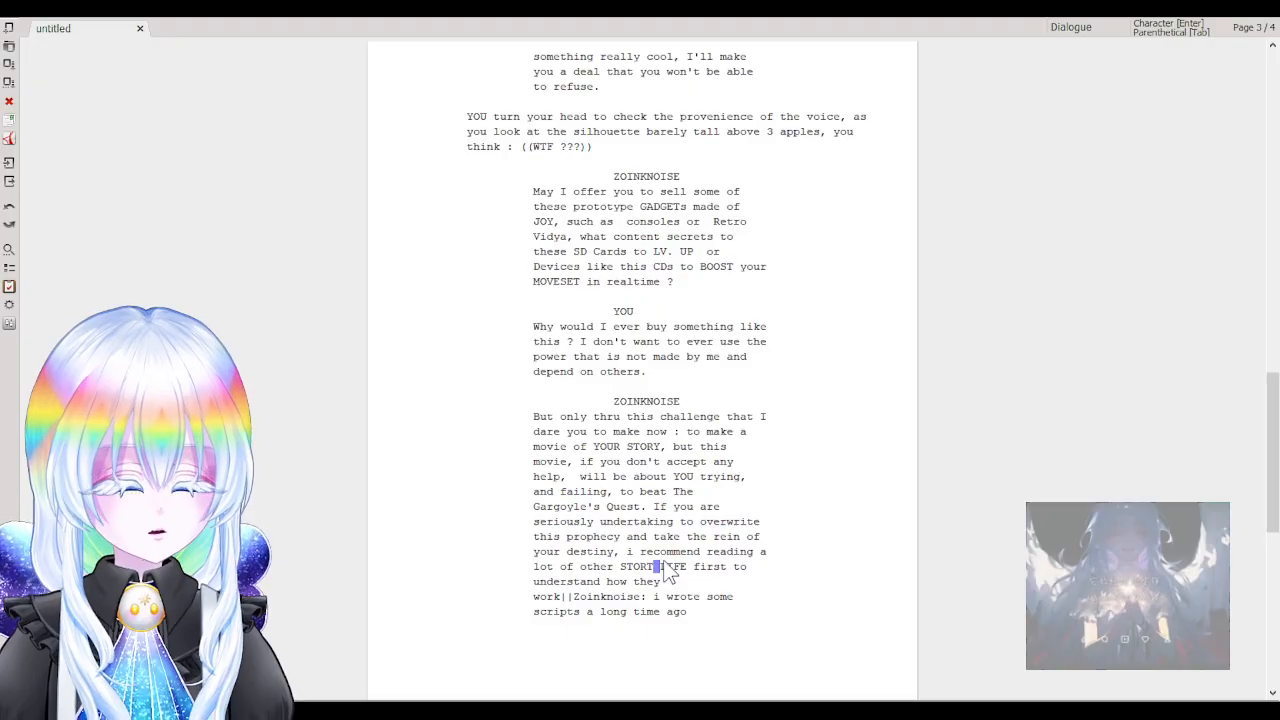
pyautogui.press('BackSpace')
pyautogui.write('TY')
# Replace "LIFE" after "STORTY" with "LINEs" so the word reads "STORTYLINEs".
pyautogui.press('Right')
pyautogui.press('Right')
pyautogui.press('Right')
pyautogui.press('Right')
pyautogui.press('Right')
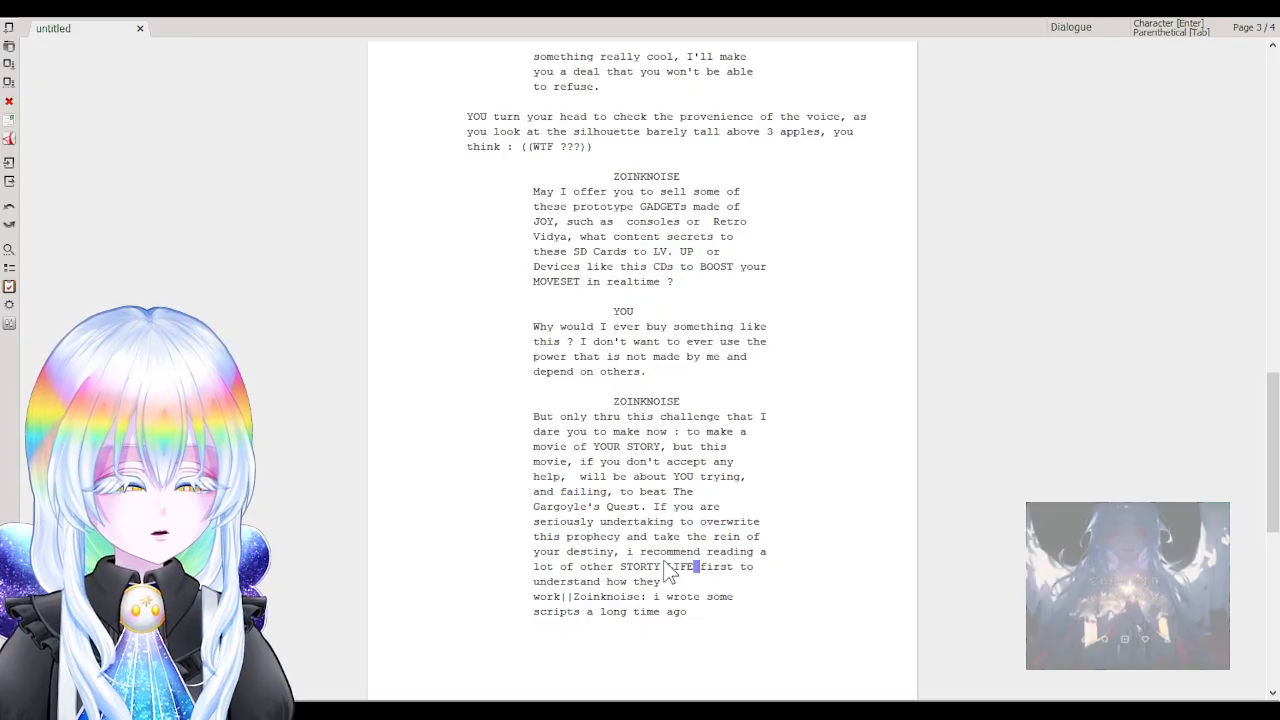
pyautogui.press('BackSpace')
pyautogui.press('BackSpace')
pyautogui.press('BackSpace')
pyautogui.press('BackSpace')
pyautogui.press('BackSpace')
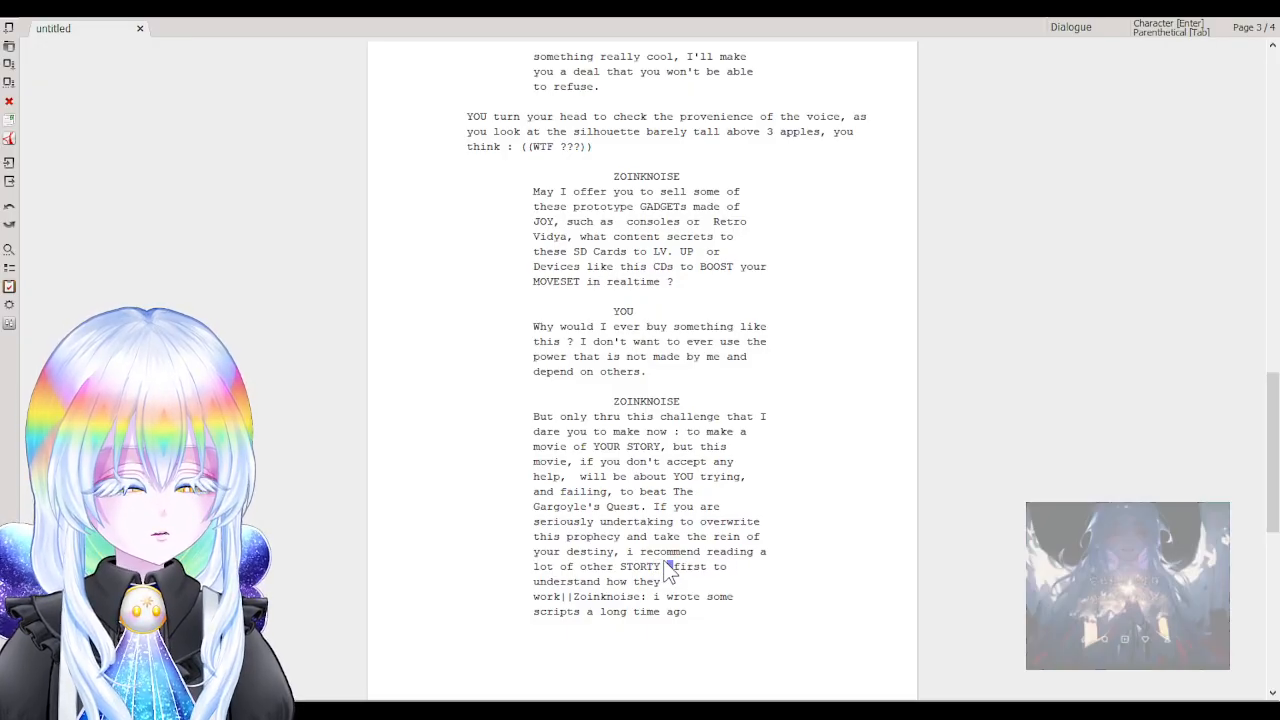
pyautogui.write('LINES')
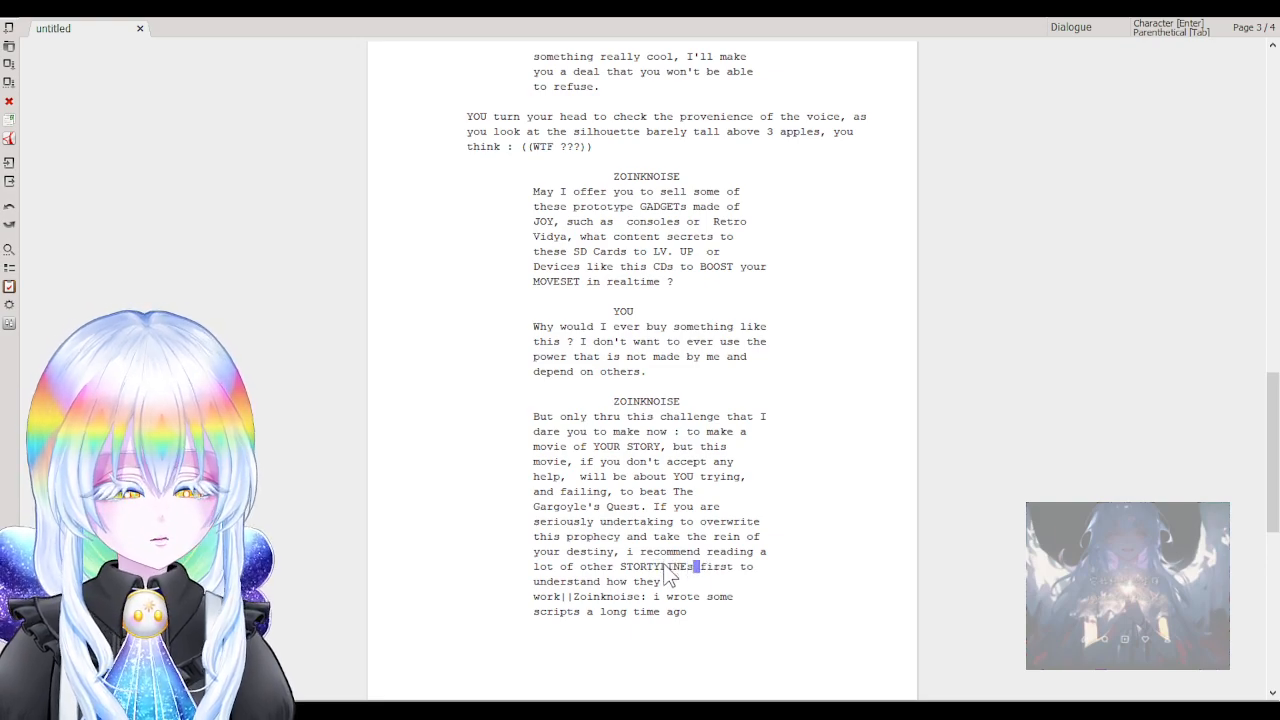
# Replace "work" after "understand how they" in ZOINKNOISE's dialogue with "came to be and work it out.".
pyautogui.click(558, 598)
pyautogui.press('BackSpace')
pyautogui.press('BackSpace')
pyautogui.press('BackSpace')
pyautogui.press('BackSpace')
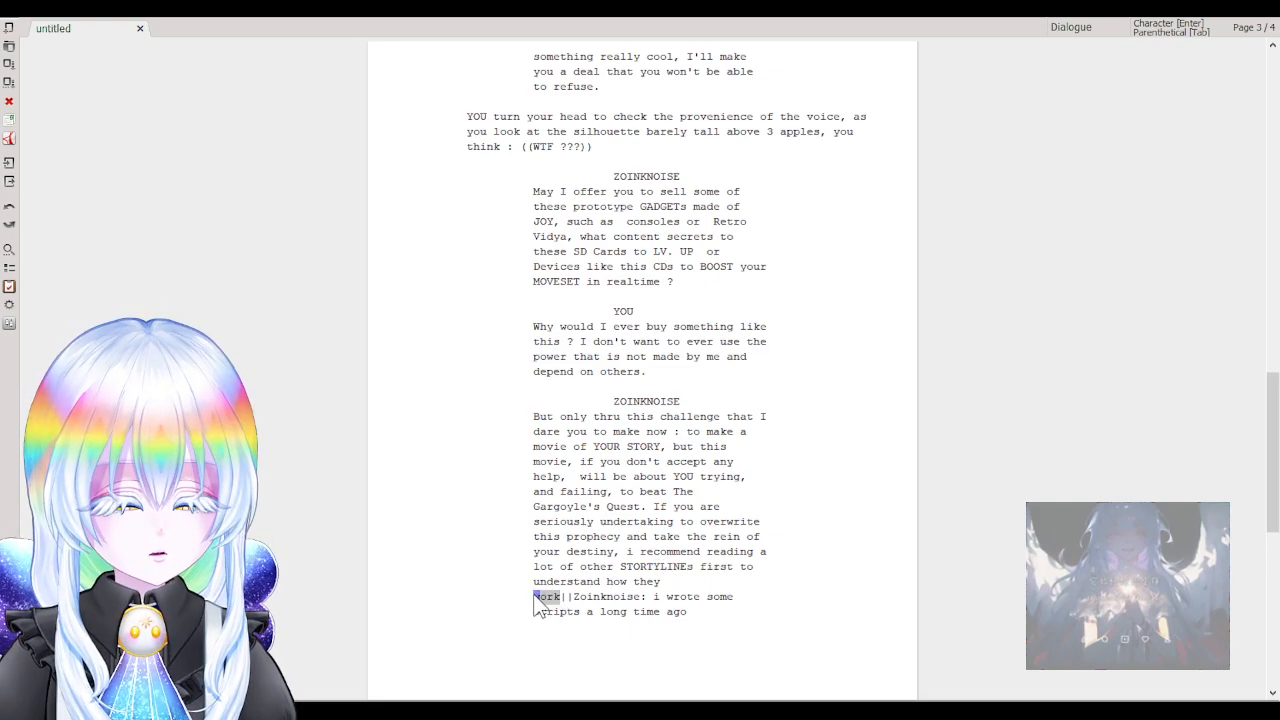
pyautogui.write('came to be and work ')
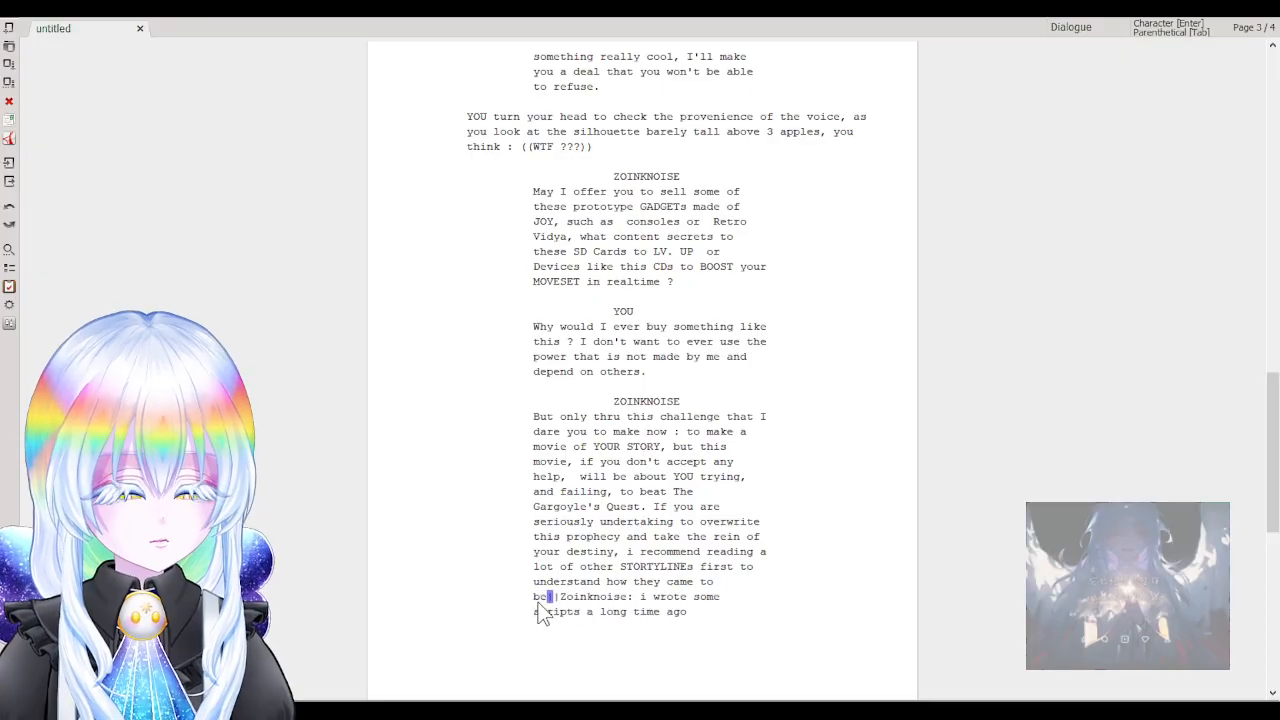
pyautogui.write('it out.')
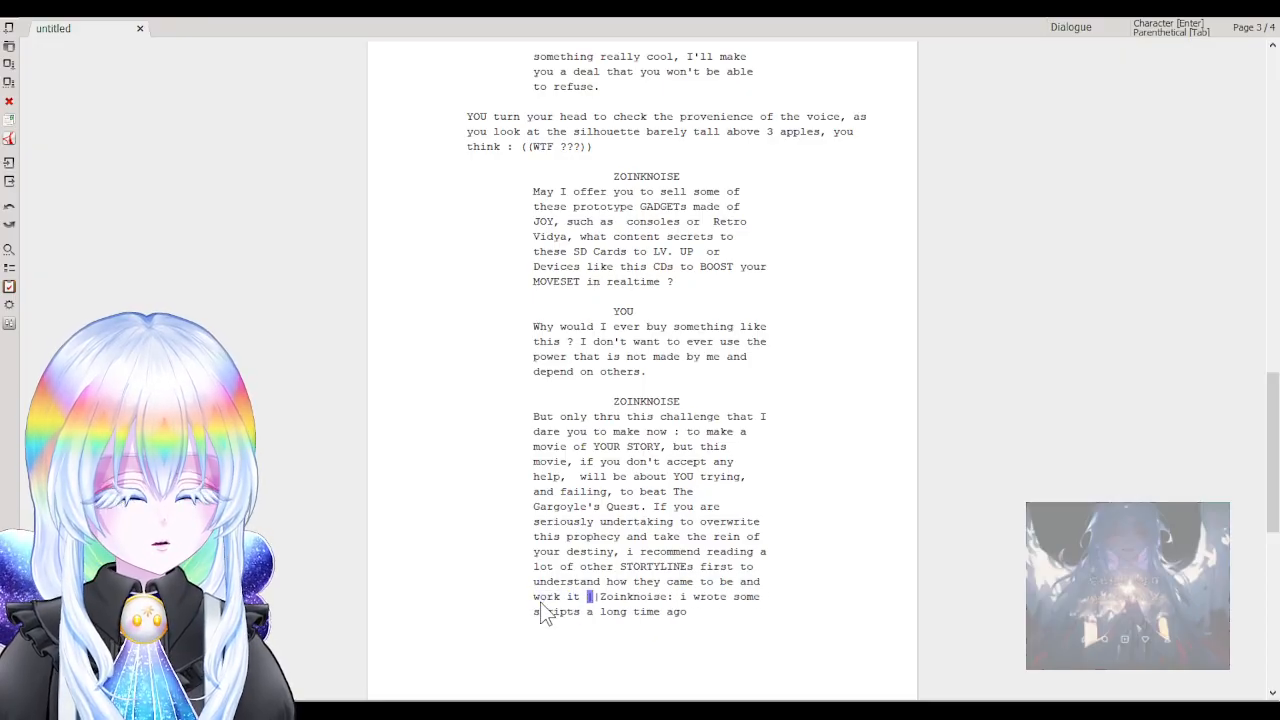
# Separate "Zoinknoise: i wrote some scripts a long time ago" from the advice as its own dialogue block and delete the leading "||".
pyautogui.press('Return')
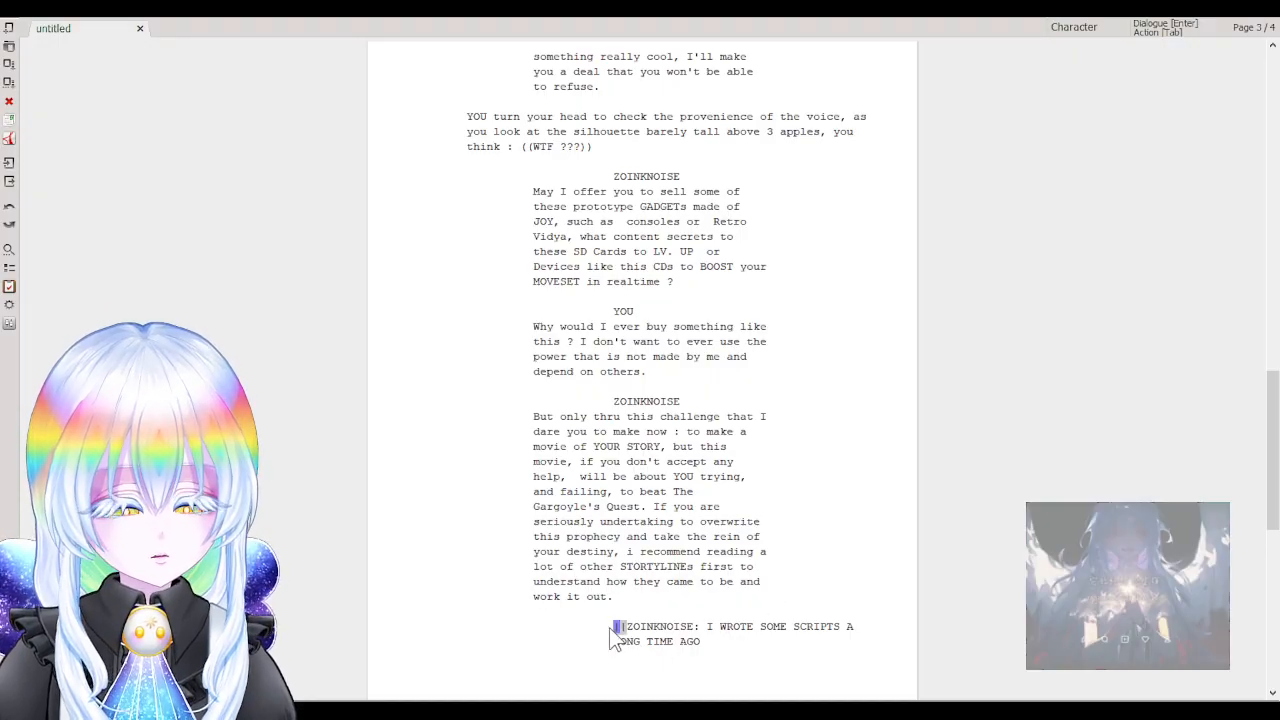
pyautogui.press('Delete')
pyautogui.press('Delete')
pyautogui.press('BackSpace')
pyautogui.press('Return')
pyautogui.press('Tab')
pyautogui.press('Left')
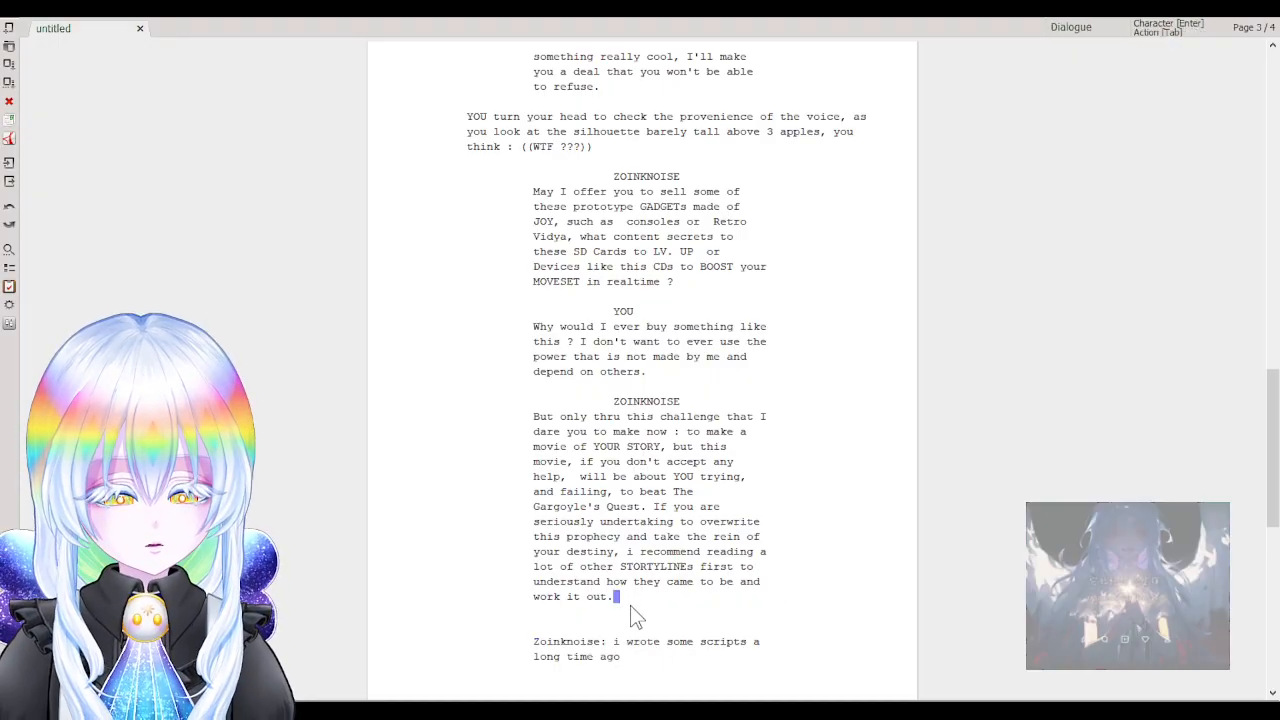
# Add a YOU character cue after ZOINKNOISE's advice and begin the reply with "... Did you write your own".
pyautogui.press('Return')
pyautogui.write('y')
pyautogui.press('Return')
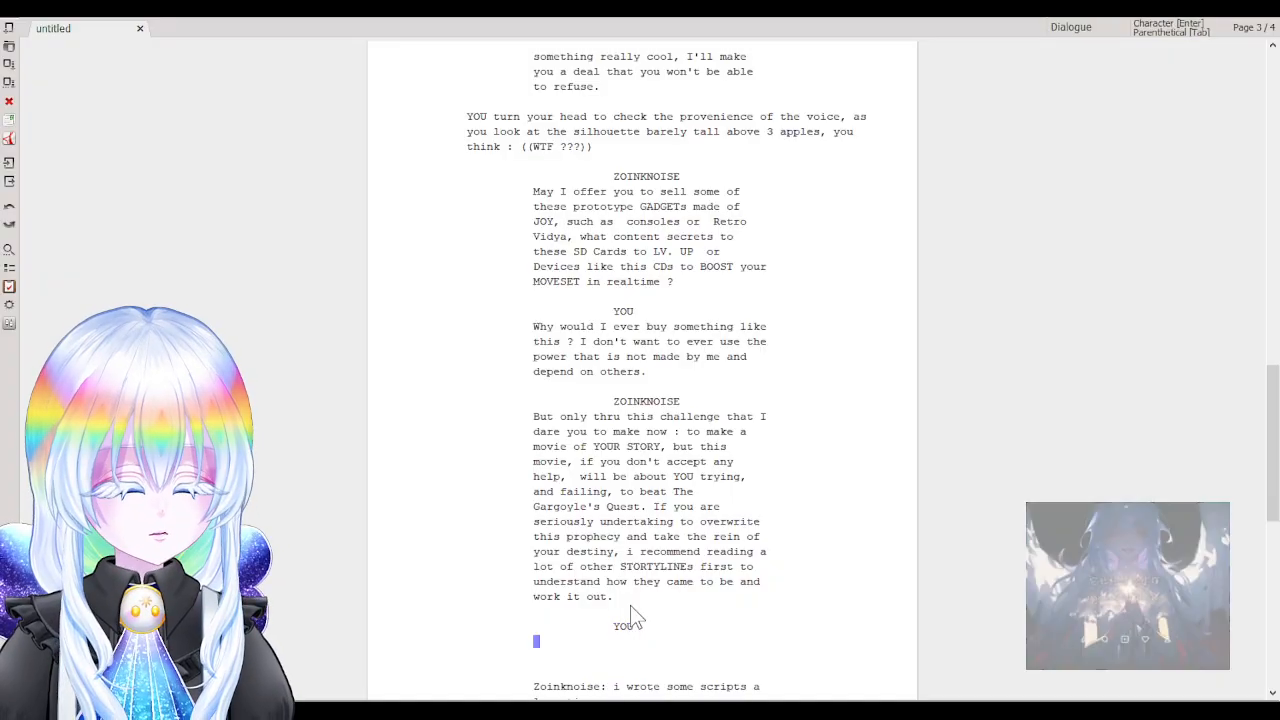
pyautogui.write('... Did yo')
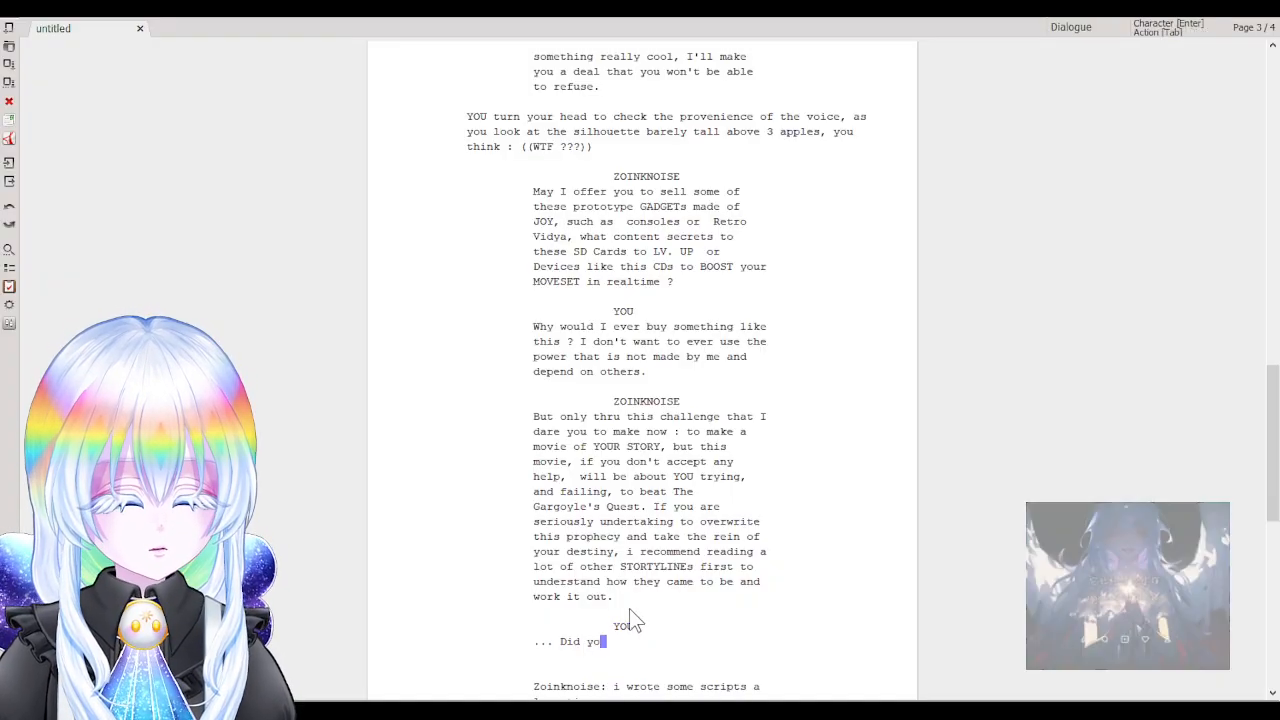
pyautogui.write('u write your won')
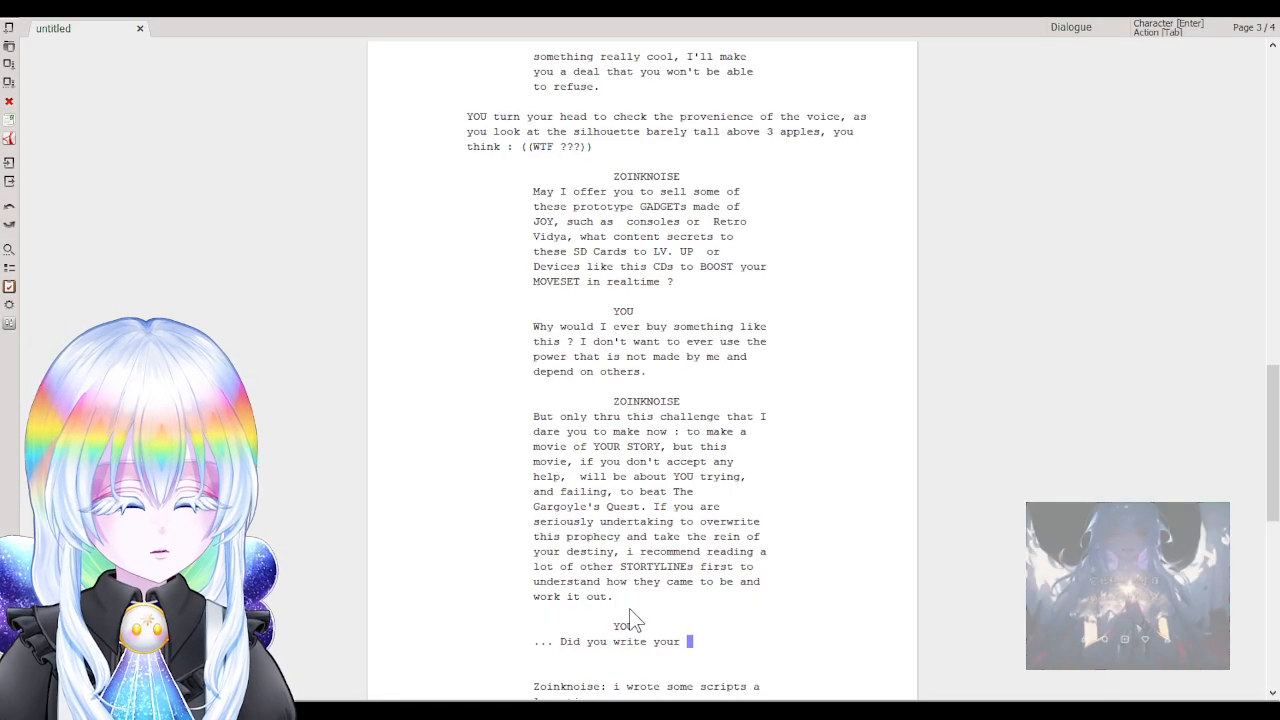
pyautogui.press('BackSpace')
pyautogui.press('BackSpace')
pyautogui.press('BackSpace')
pyautogui.press('BackSpace')
pyautogui.write('own')
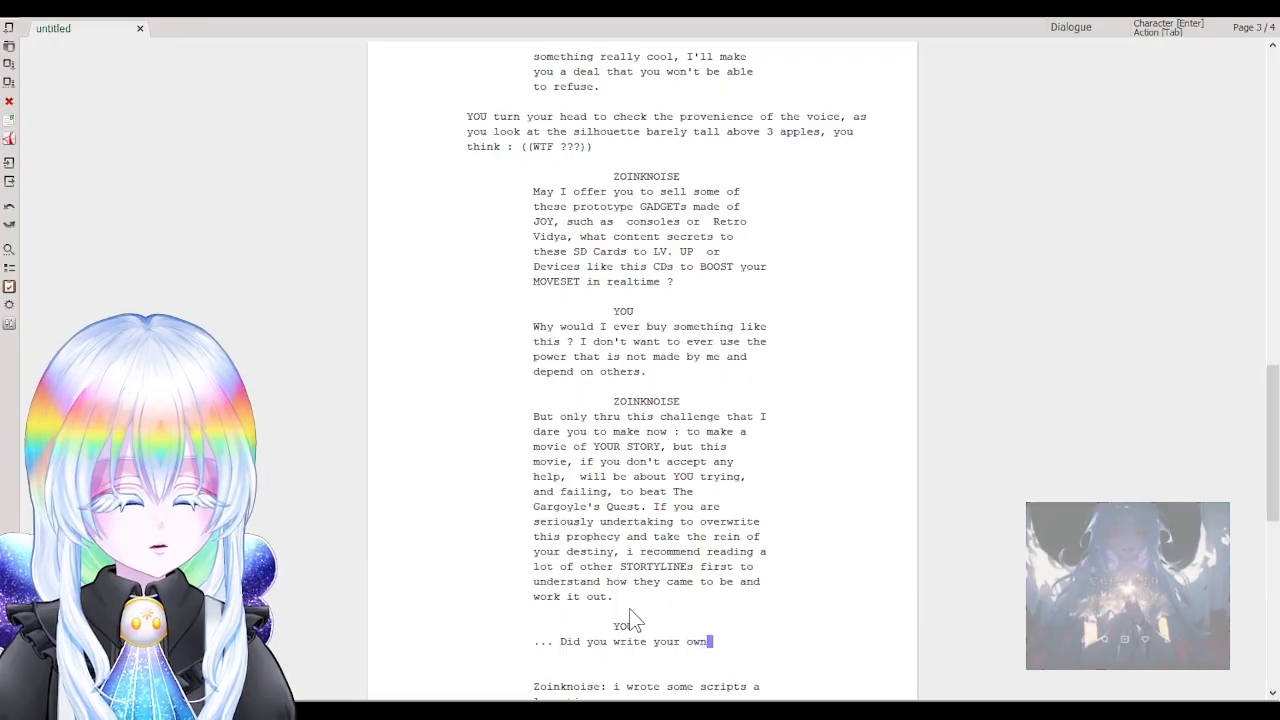
# Continue YOU's reply with "script or some of them ? You sound you done them".
pyautogui.write(' script')
pyautogui.press('BackSpace')
pyautogui.press('BackSpace')
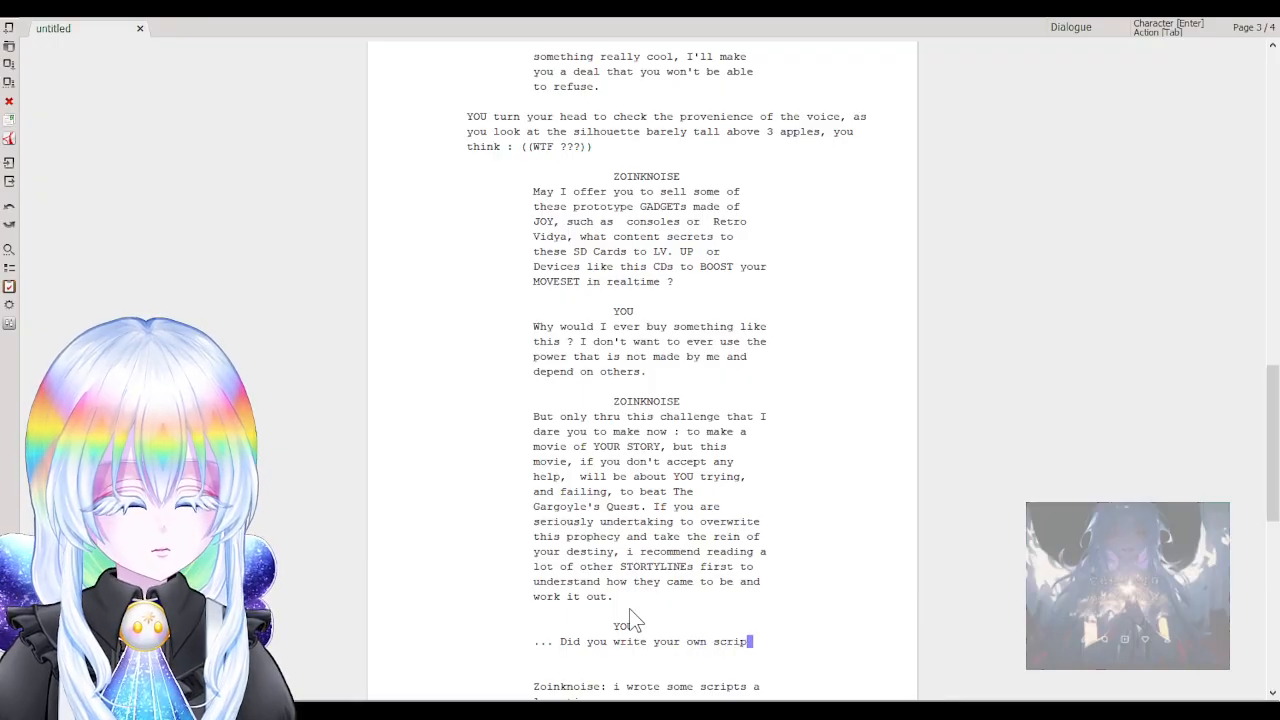
pyautogui.write('t or so')
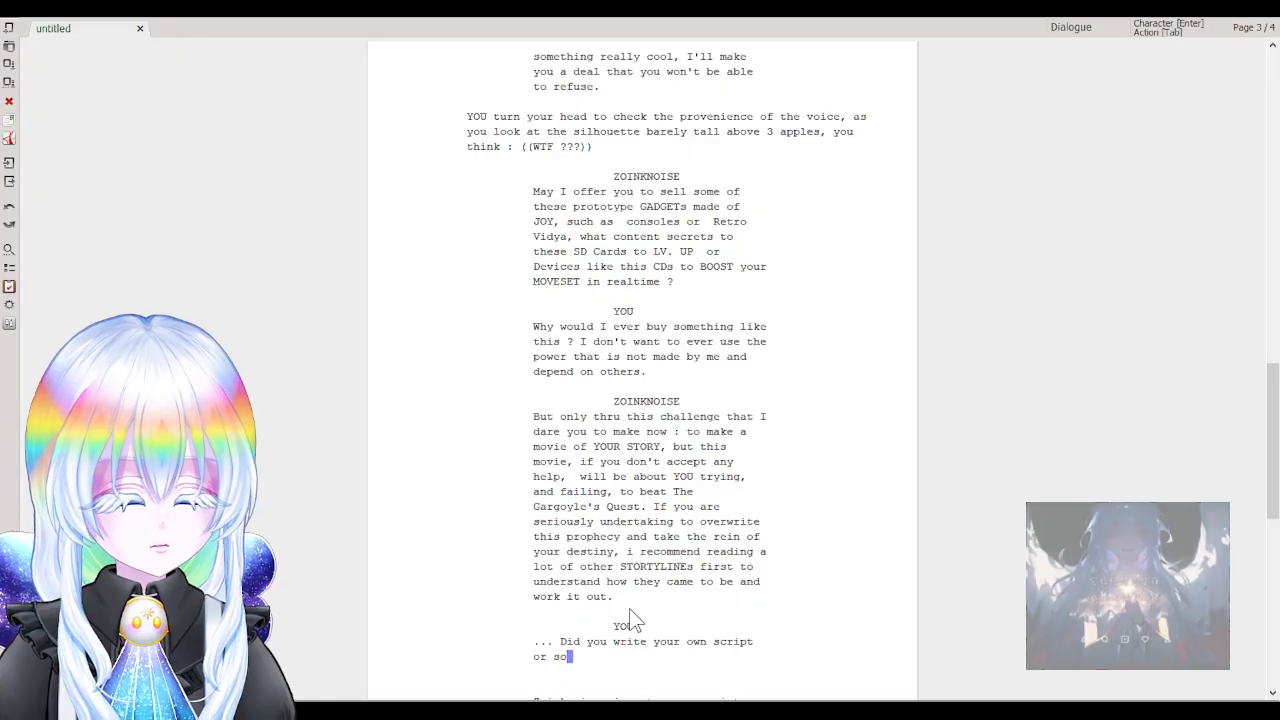
pyautogui.write('me of')
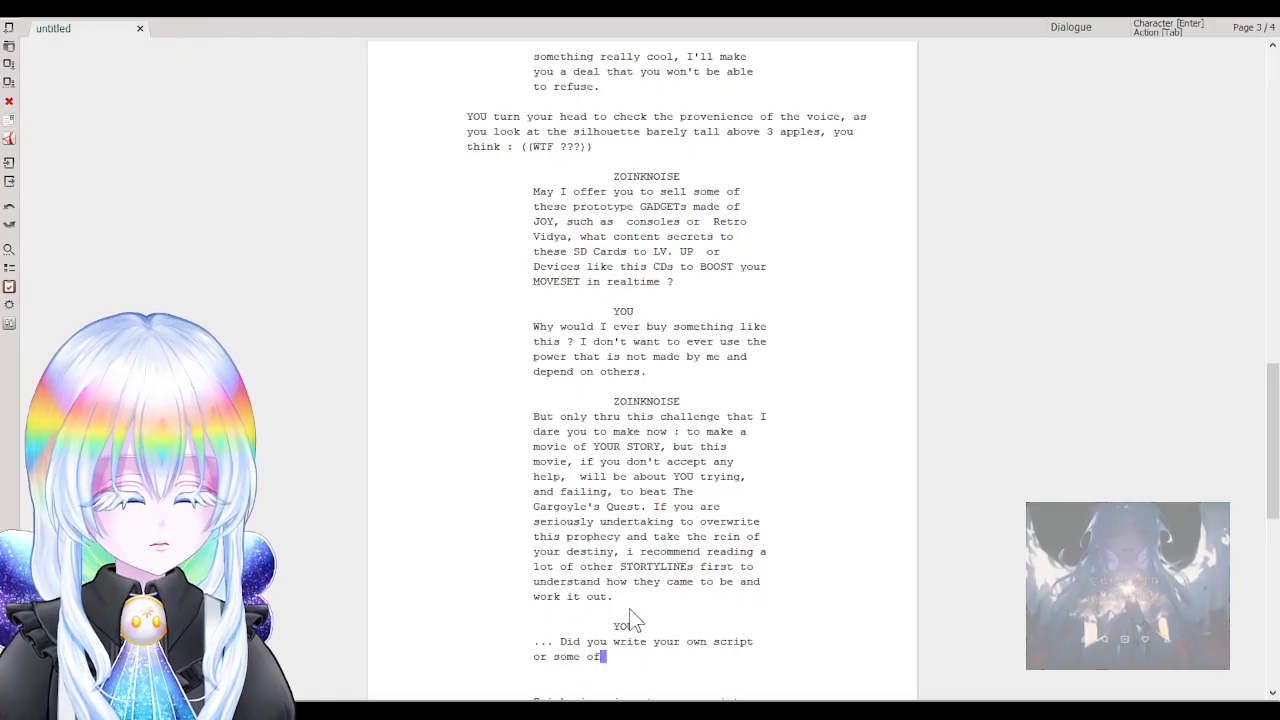
pyautogui.write(' them ? You so')
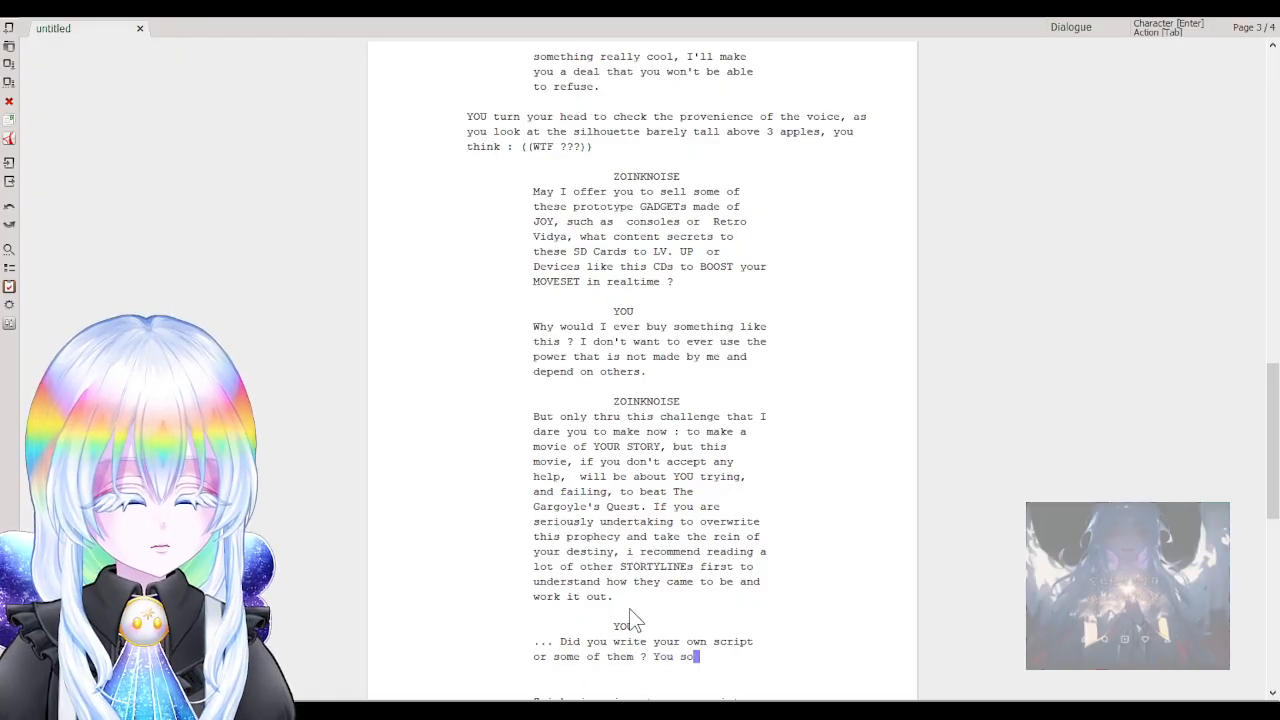
pyautogui.write('und yo')
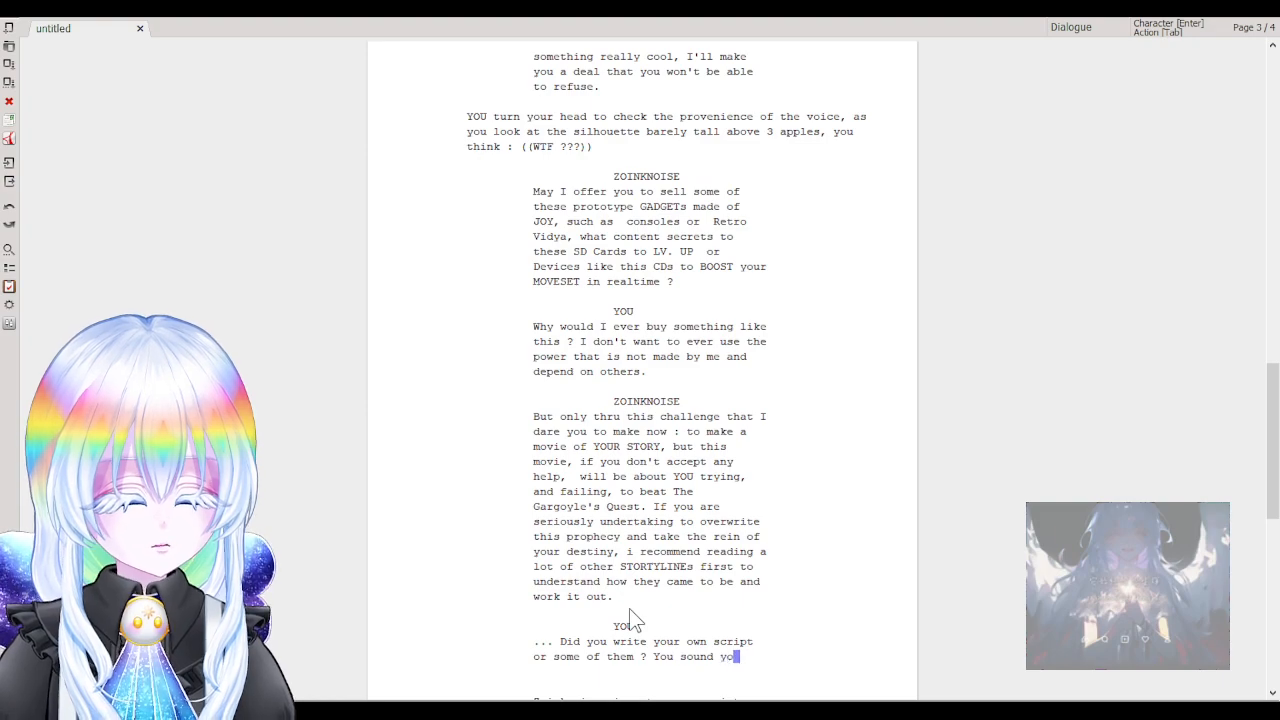
pyautogui.write('u done them')
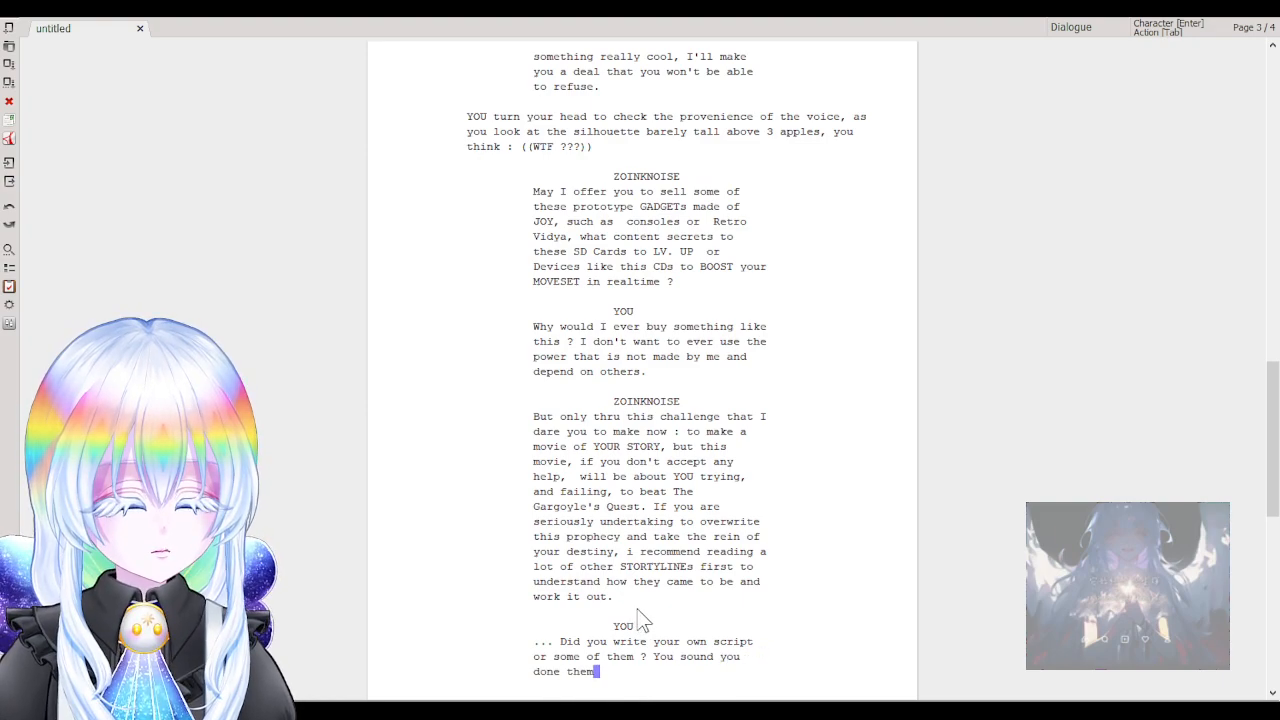
# Correct "you" before "done them" to "you've" and extend YOU's reply with "many tries in how many lifetimes".
pyautogui.click(751, 645)
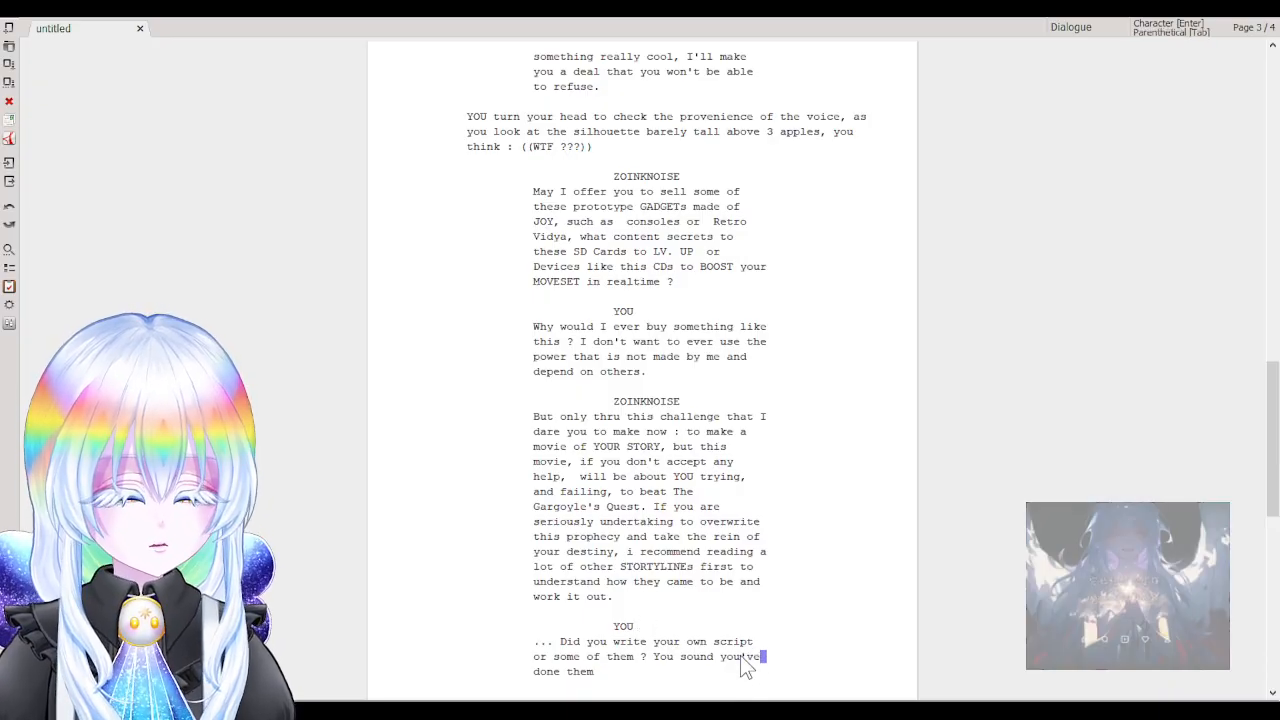
pyautogui.scroll(-2, 726, 594)
pyautogui.click(637, 607)
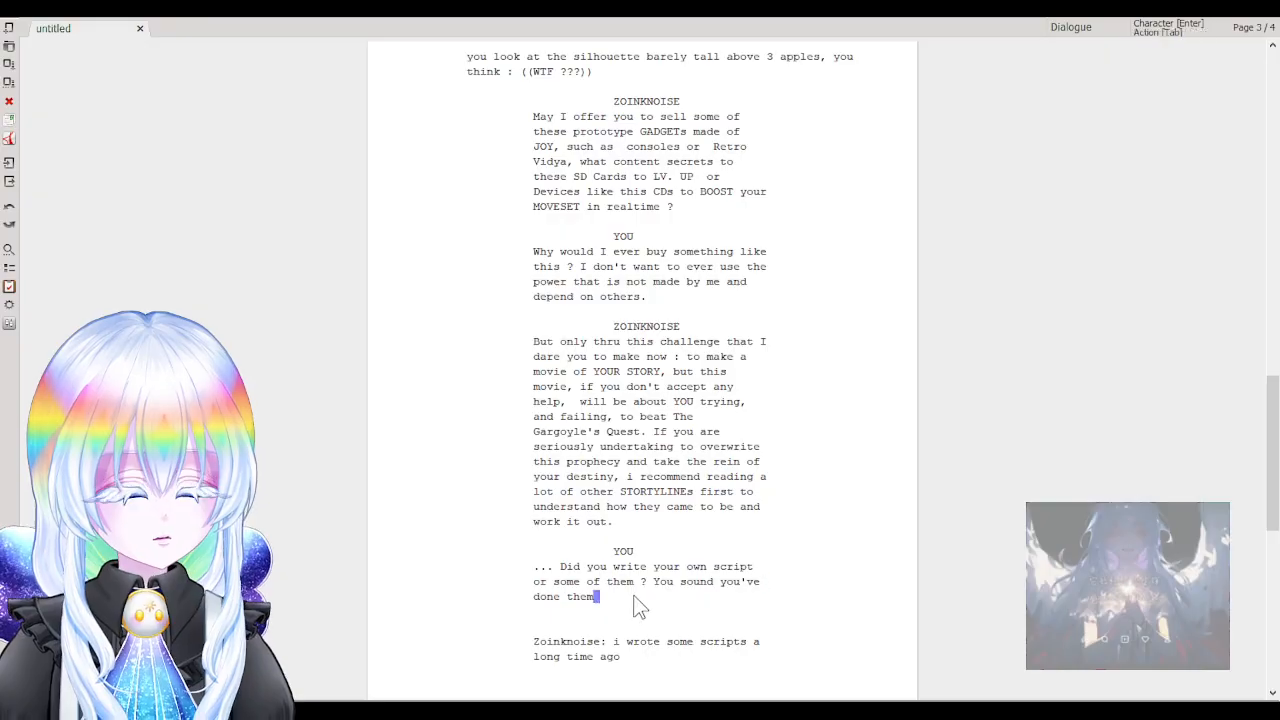
pyautogui.write('many tric')
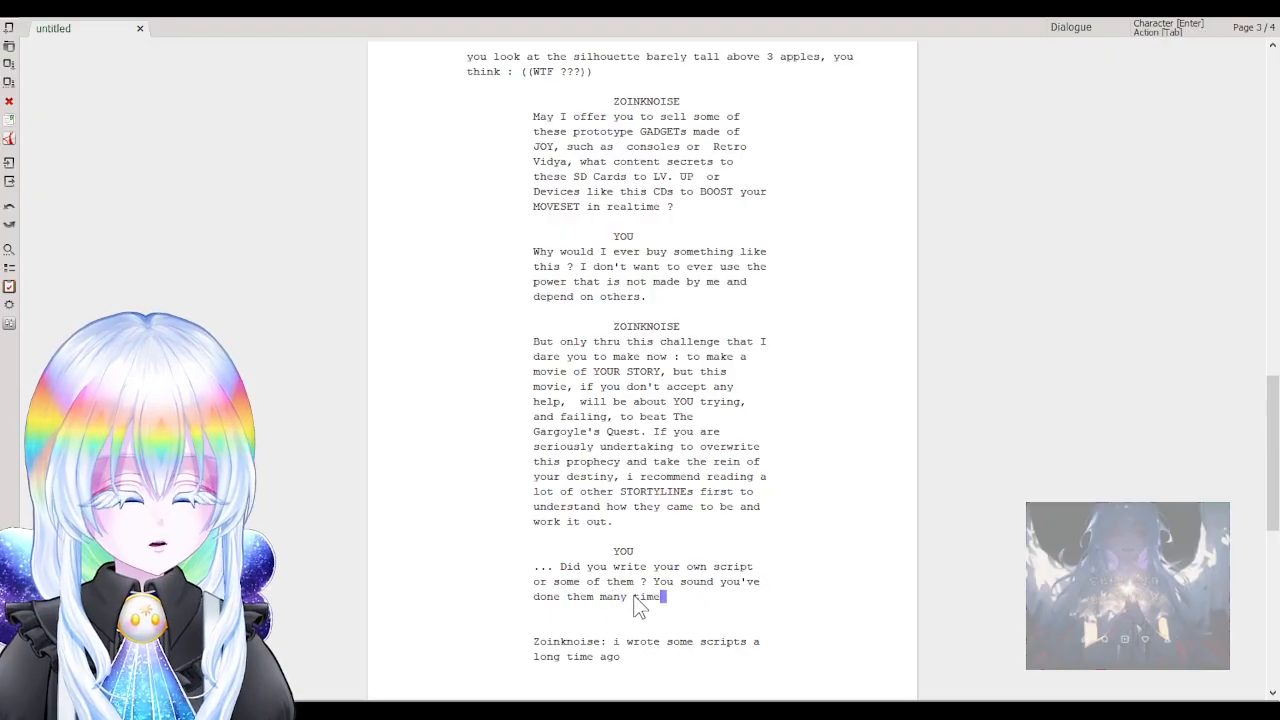
pyautogui.write('es.')
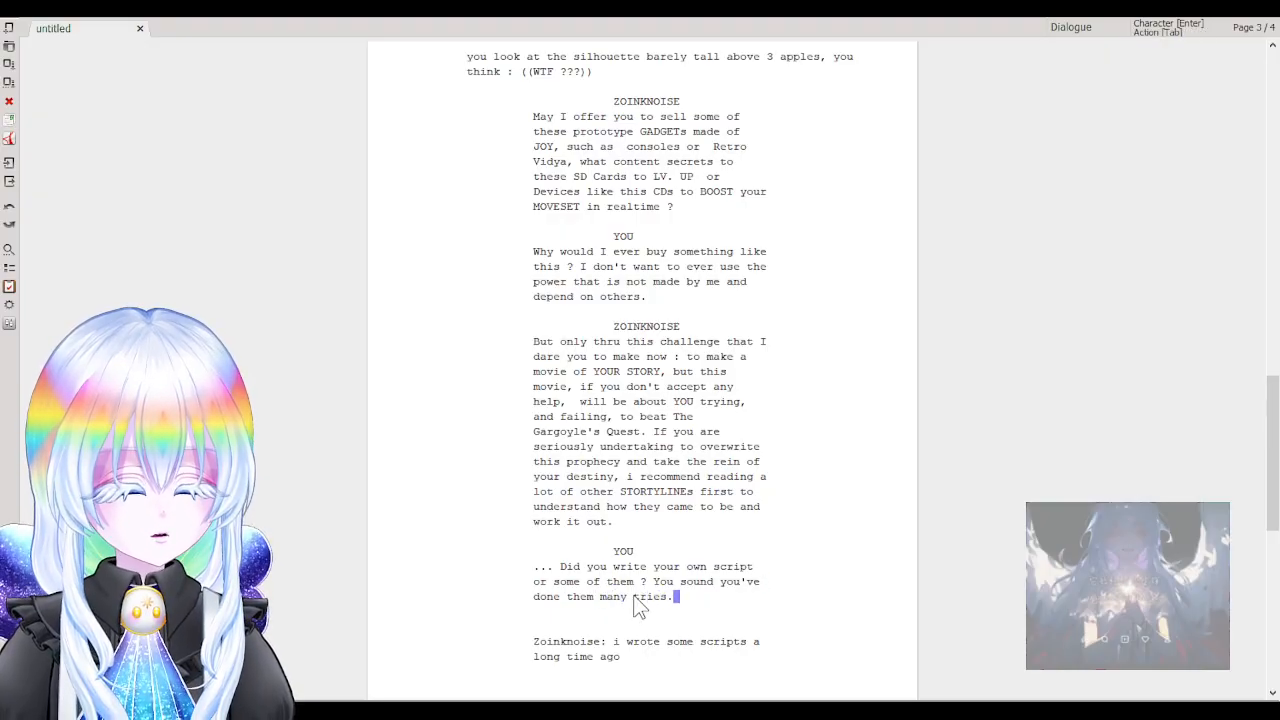
pyautogui.press('BackSpace')
pyautogui.write('in ')
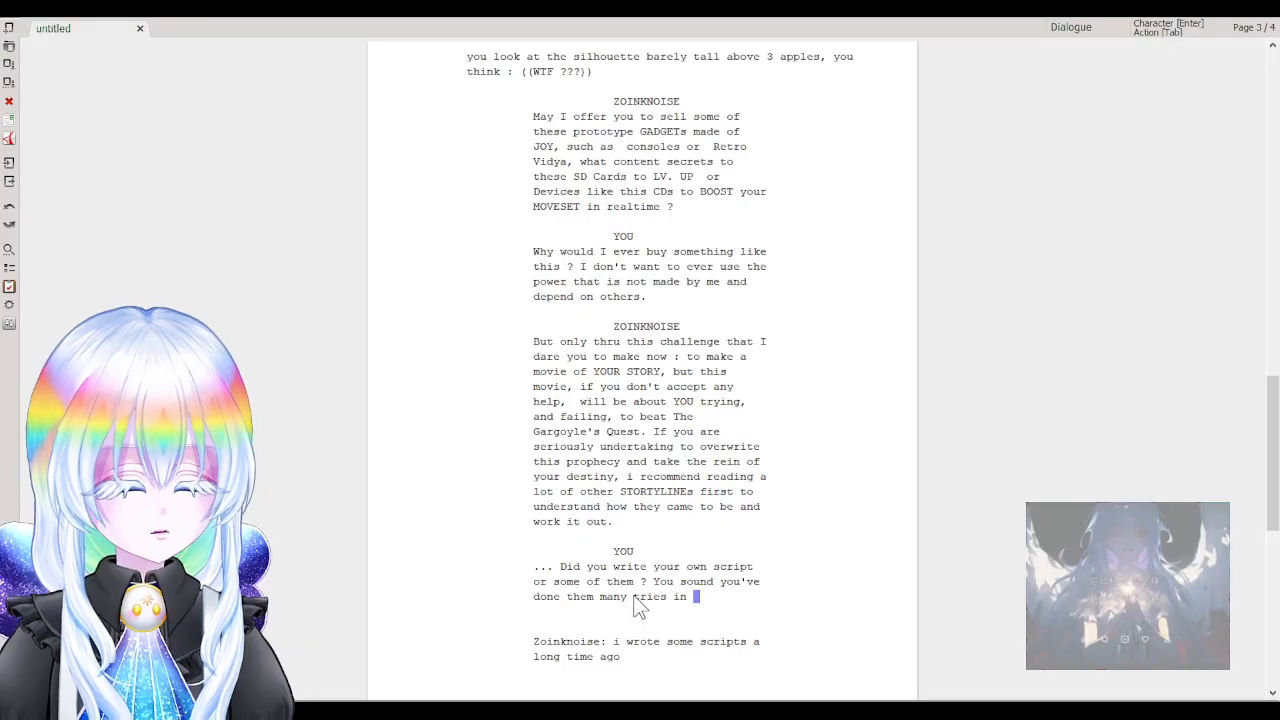
pyautogui.write('how ma')
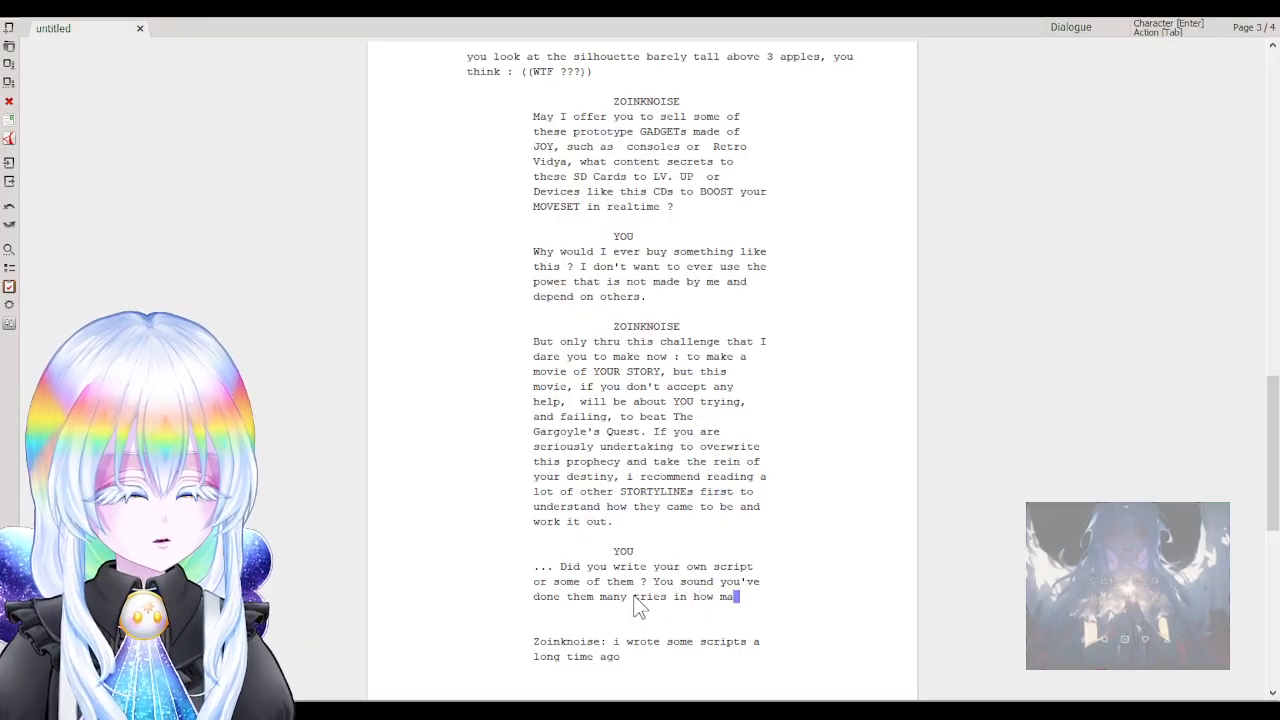
pyautogui.write('ny lifetimes"')
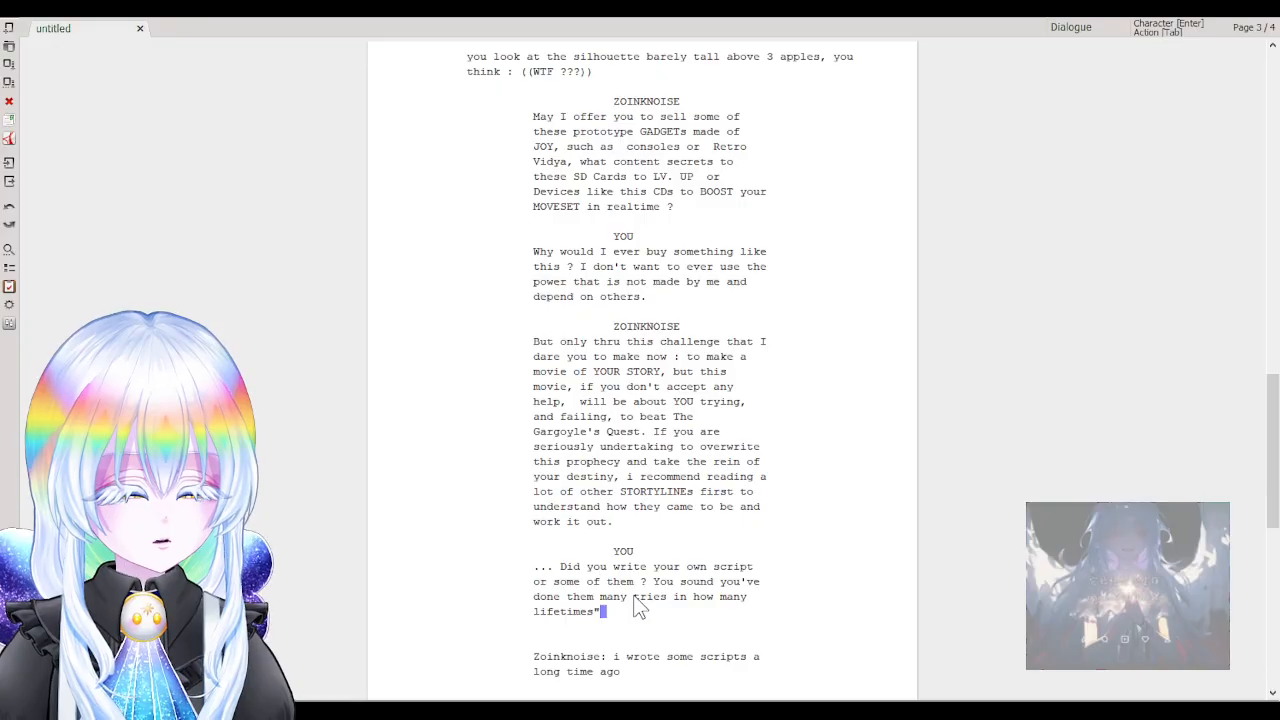
# Enclose "lifetimes" at the end of YOU's reply in double quotation marks and close the sentence with a period.
pyautogui.press('Left')
pyautogui.press('Home')
pyautogui.press('Left')
pyautogui.press('Right')
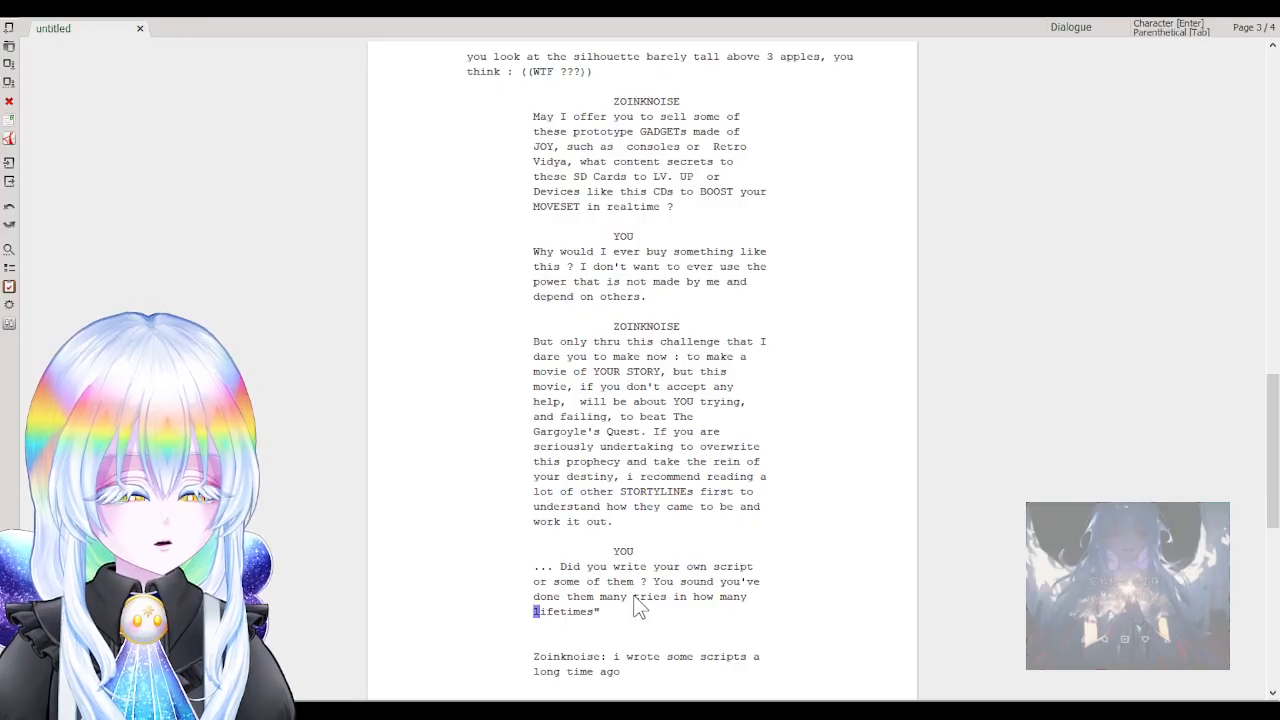
pyautogui.write('"')
pyautogui.press('Right')
pyautogui.press('Right')
pyautogui.press('Right')
pyautogui.press('Right')
pyautogui.press('Right')
pyautogui.press('Right')
pyautogui.press('Right')
pyautogui.press('Right')
pyautogui.press('Right')
pyautogui.press('Right')
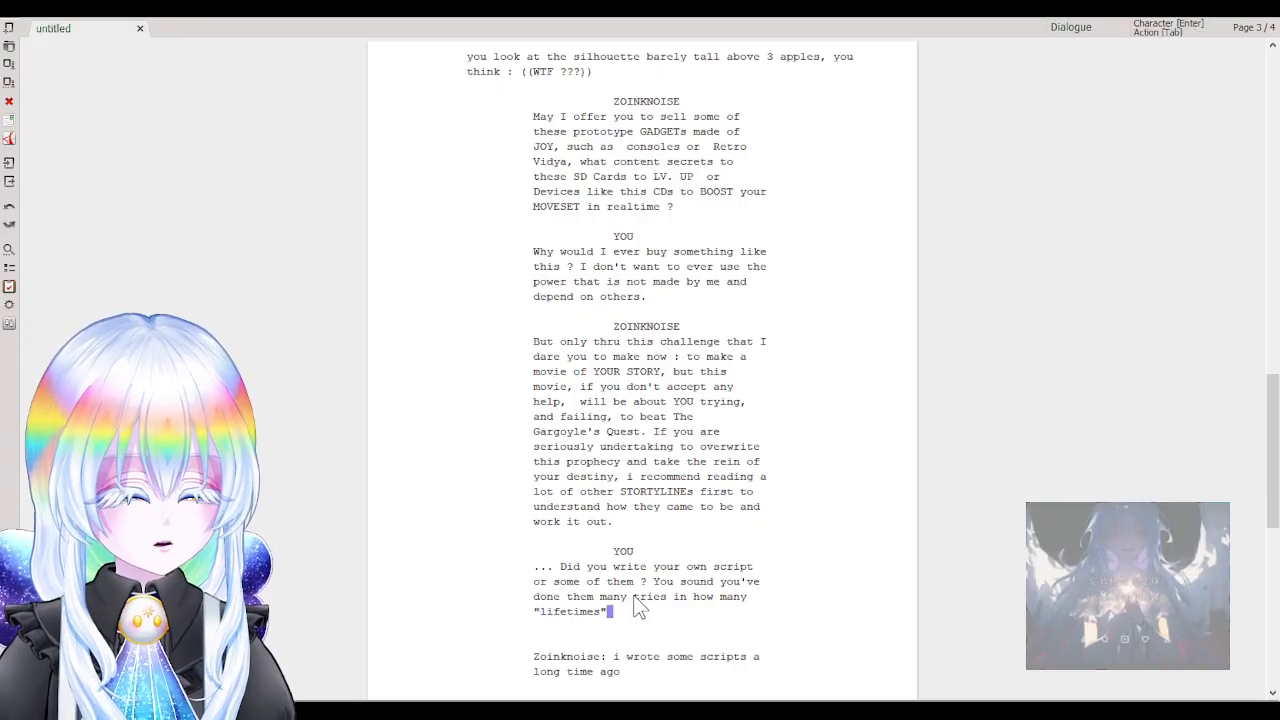
pyautogui.write('.')
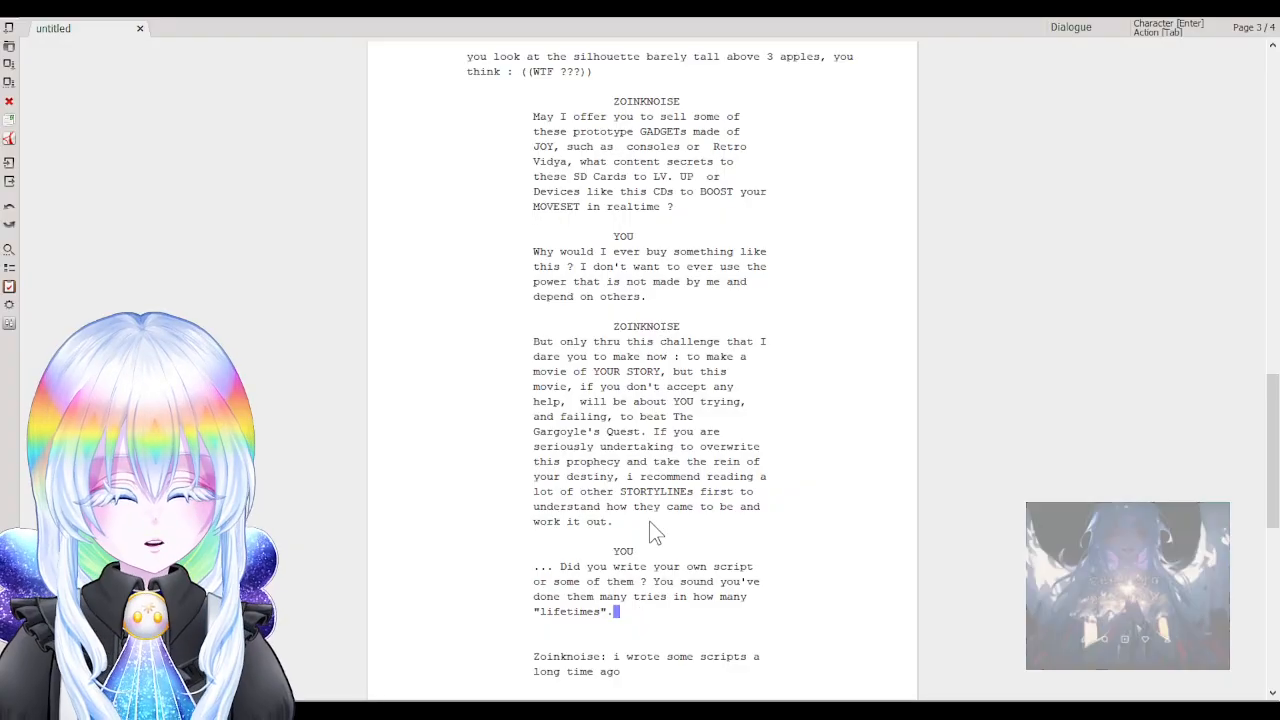
# Turn the "Zoinknoise:" prefix below YOU's reply into a separate ZOINKNOISE character cue, dropping the colon and the extra blank line above it.
pyautogui.scroll(-1, 651, 526)
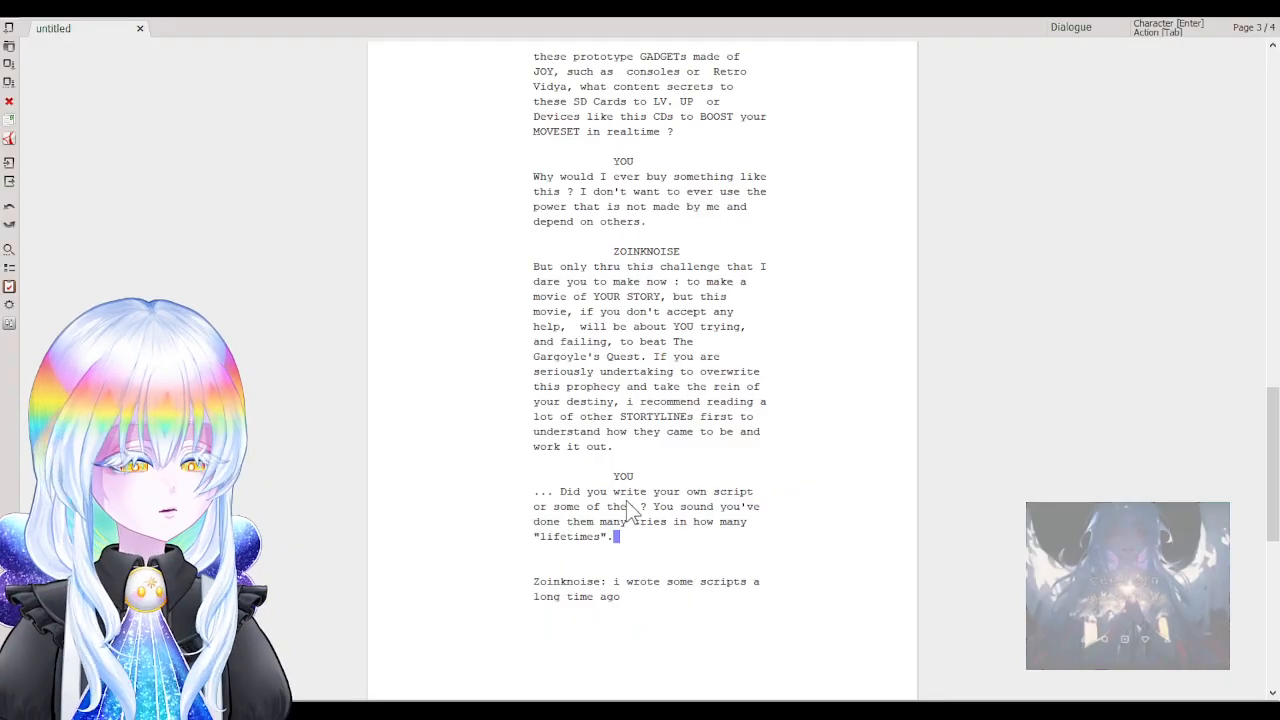
pyautogui.scroll(-1, 612, 540)
pyautogui.click(608, 521)
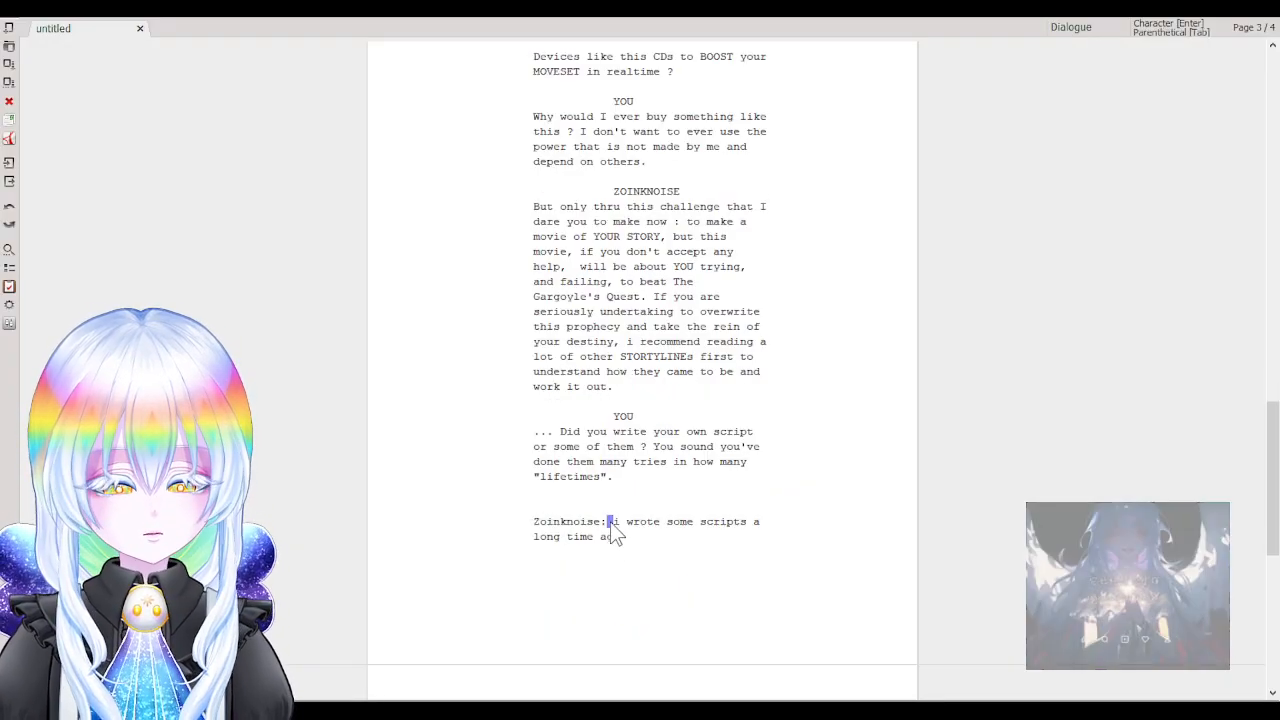
pyautogui.press('BackSpace')
pyautogui.press('Return')
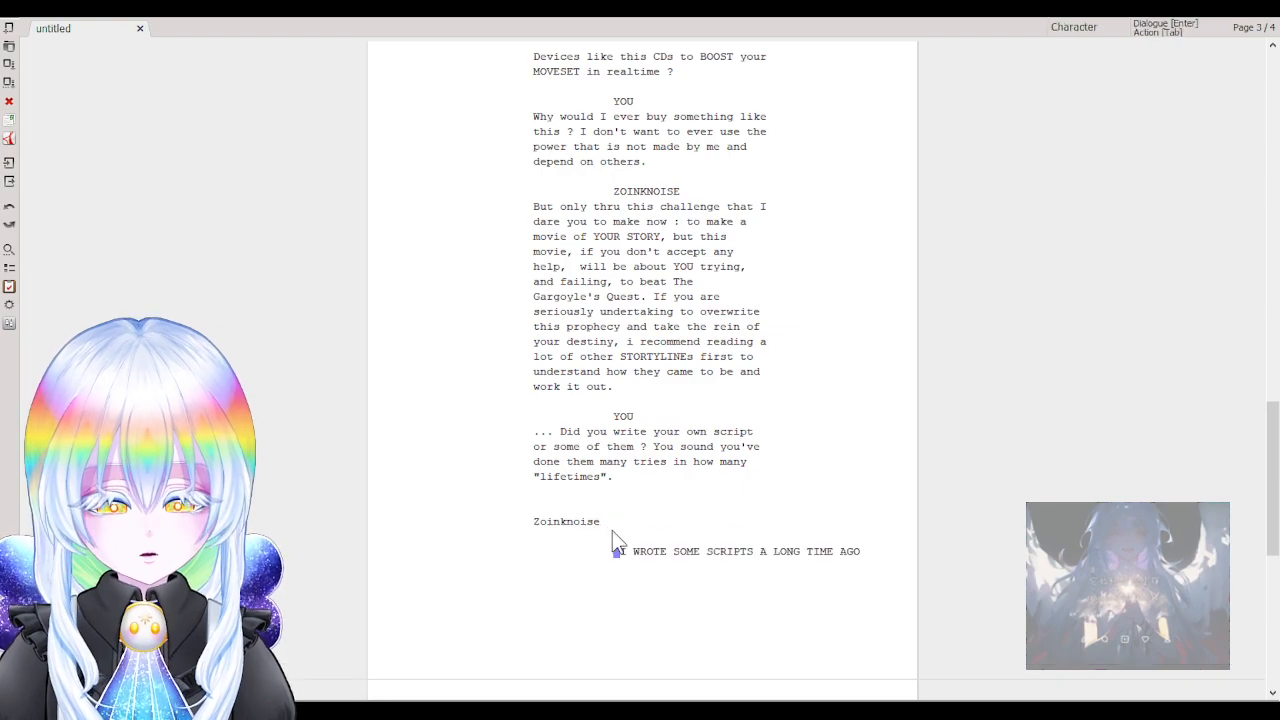
pyautogui.click(598, 527)
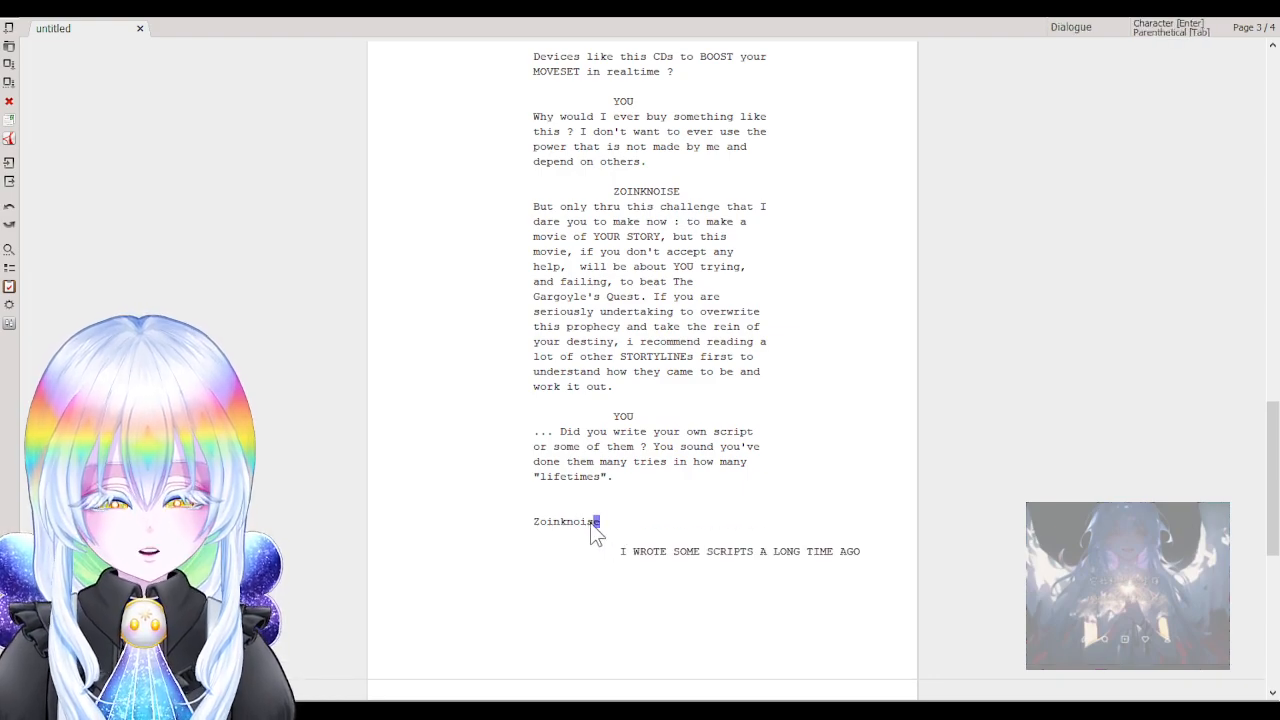
pyautogui.click(562, 533)
pyautogui.press('Tab')
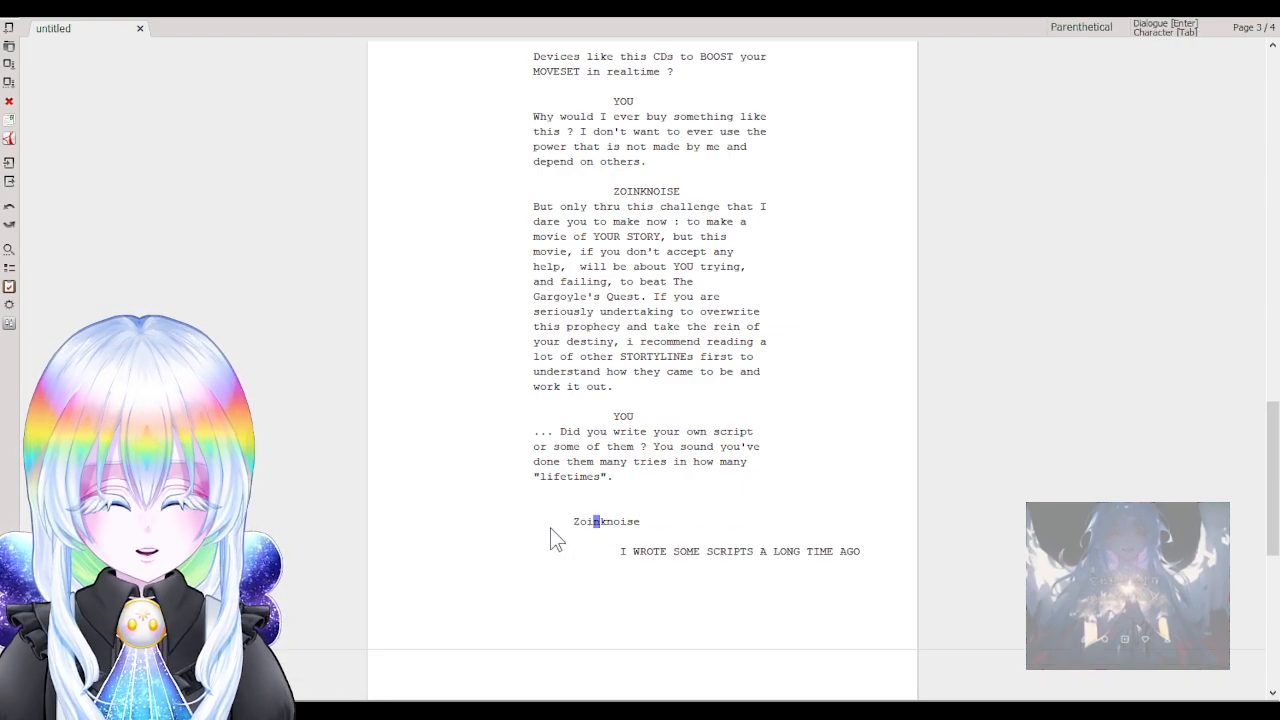
pyautogui.press('Tab')
pyautogui.click(612, 515)
pyautogui.press('Delete')
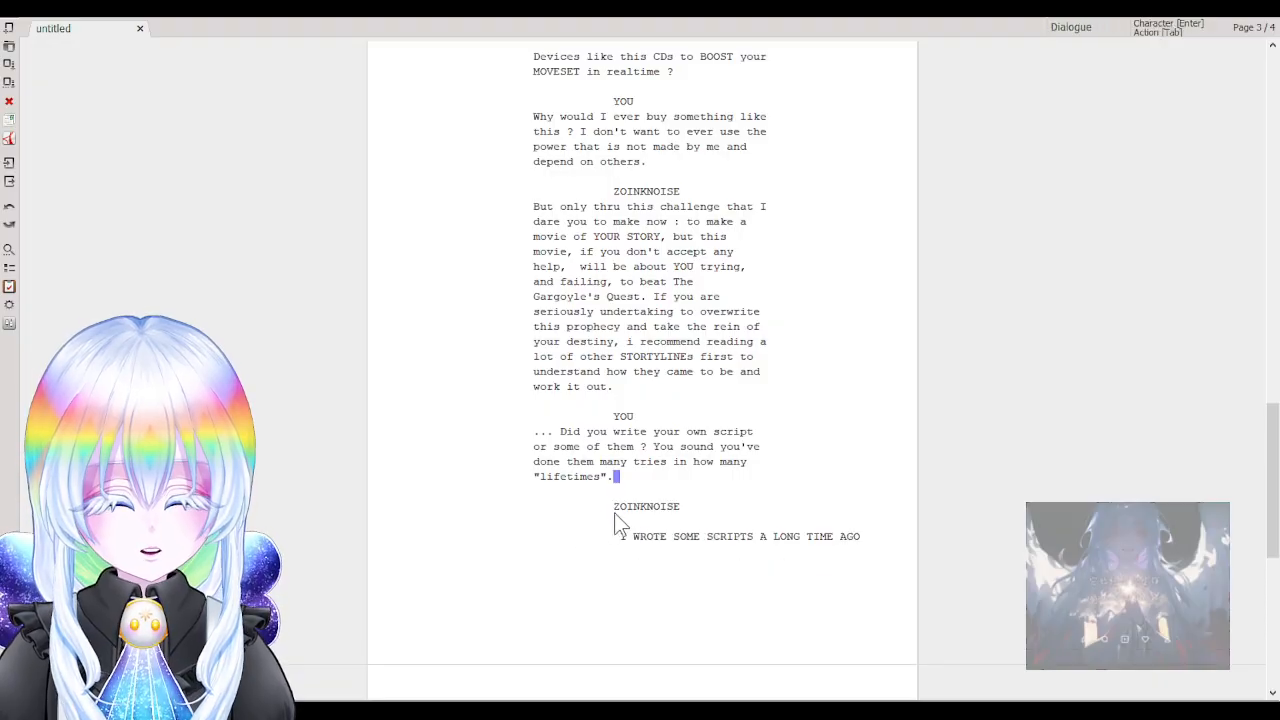
# Format the line about writing scripts as dialogue directly under the ZOINKNOISE cue and capitalize its opening "I".
pyautogui.click(619, 538)
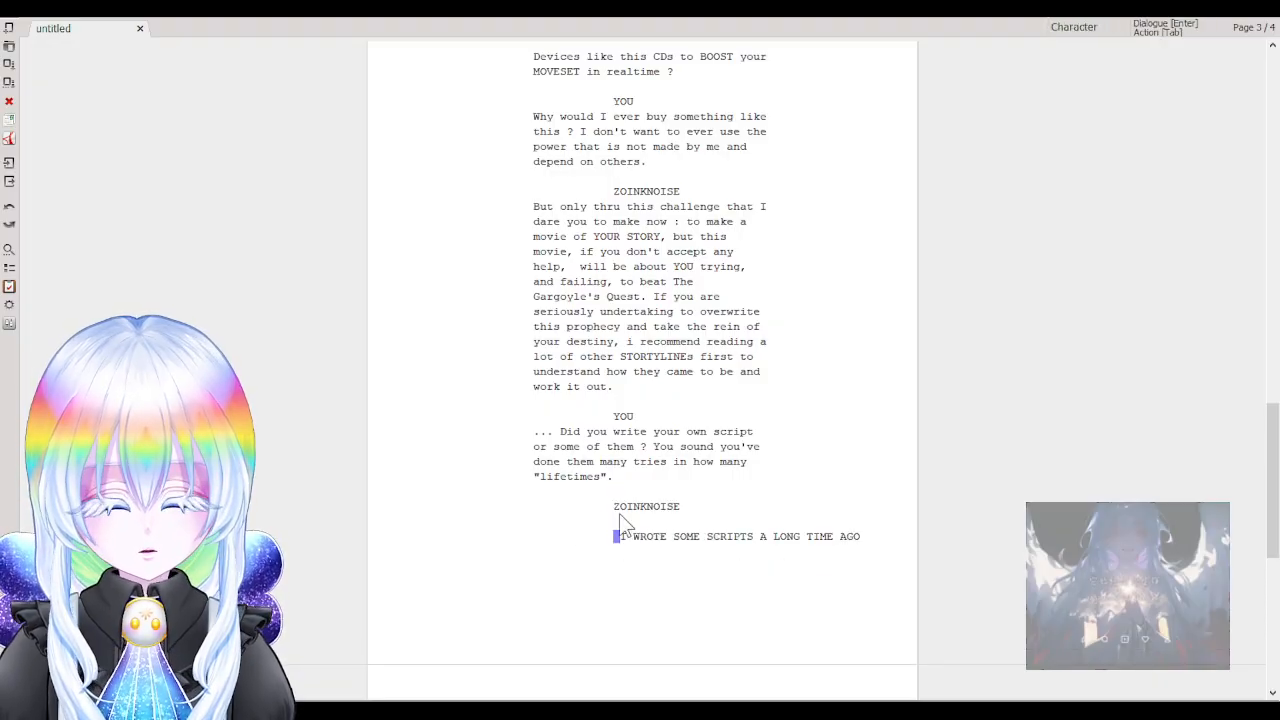
pyautogui.press('Tab')
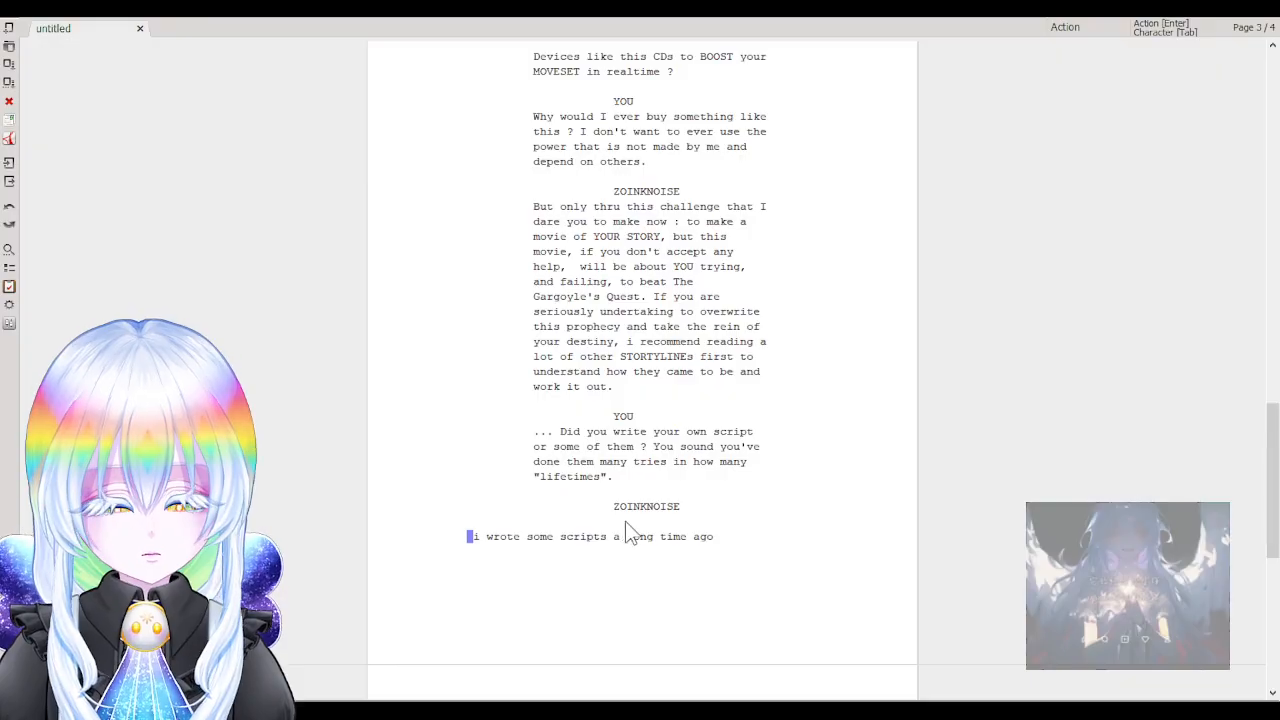
pyautogui.press('BackSpace')
pyautogui.press('Return')
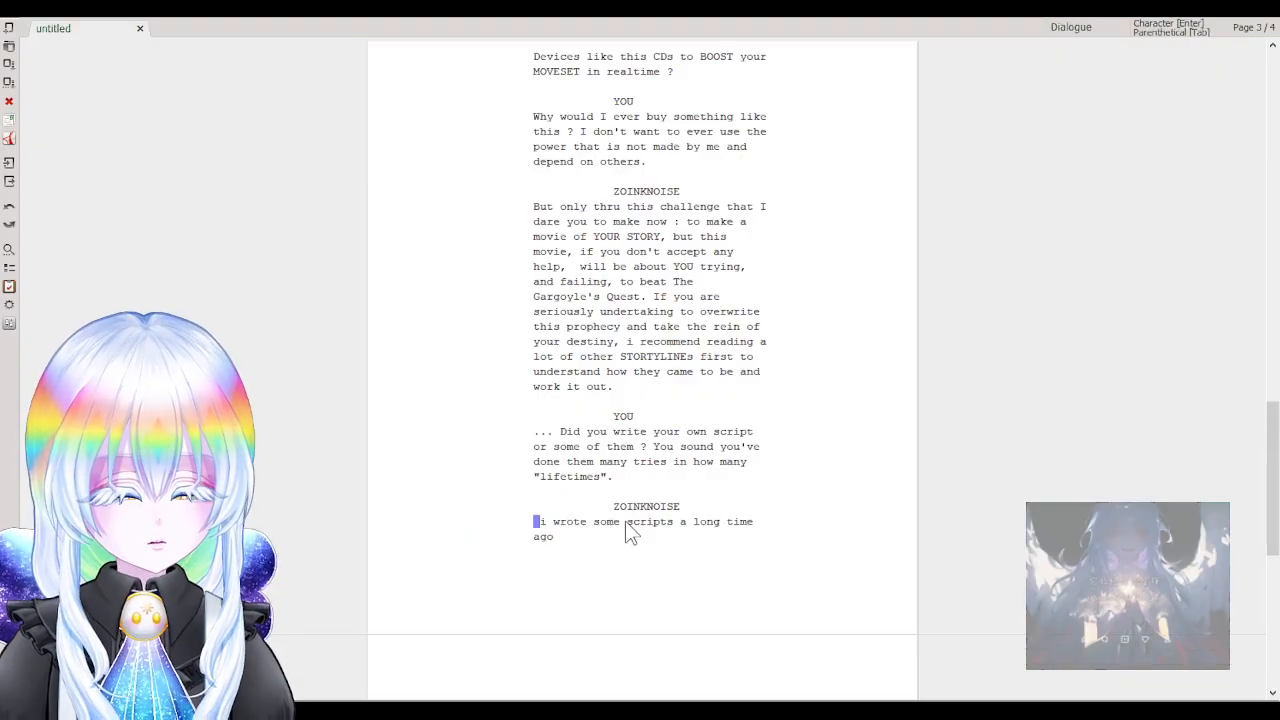
pyautogui.press('Delete')
pyautogui.press('Delete')
pyautogui.write('I')
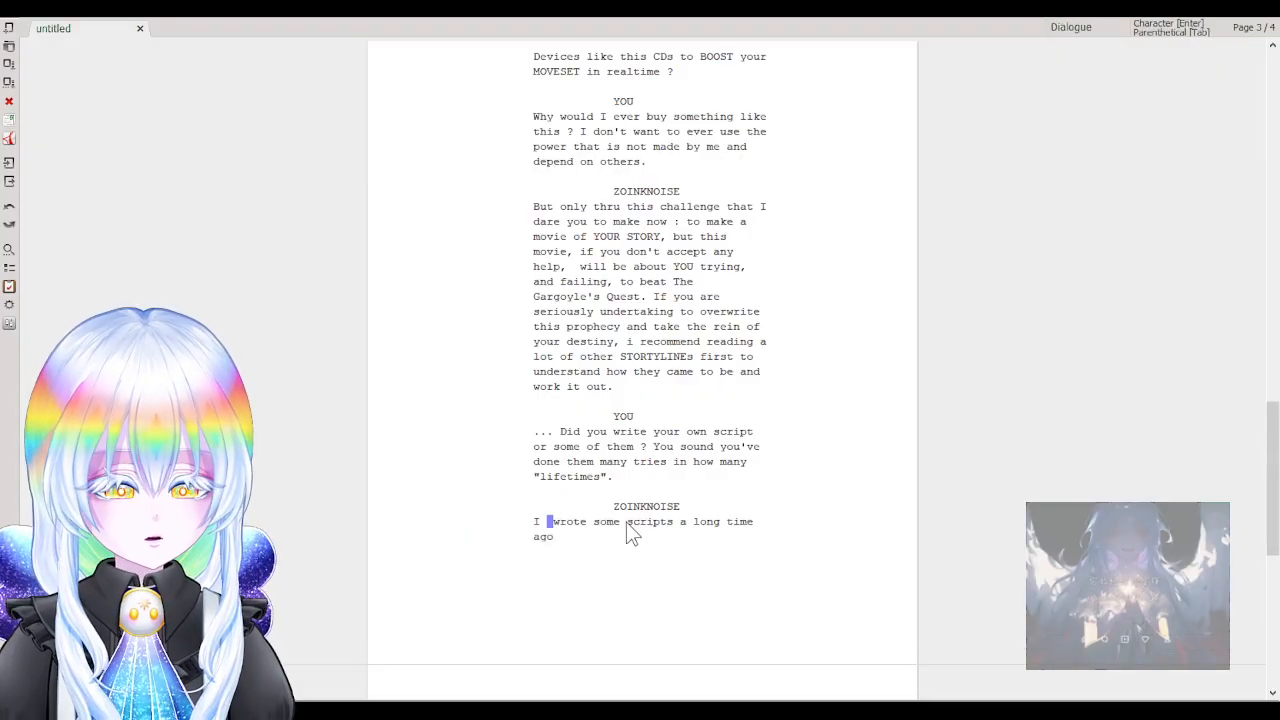
# End ZOINKNOISE's line with a period and paste "you should write it yourself, so you can practice and improve" below it.
pyautogui.click(615, 534)
pyautogui.click(722, 521)
pyautogui.click(692, 551)
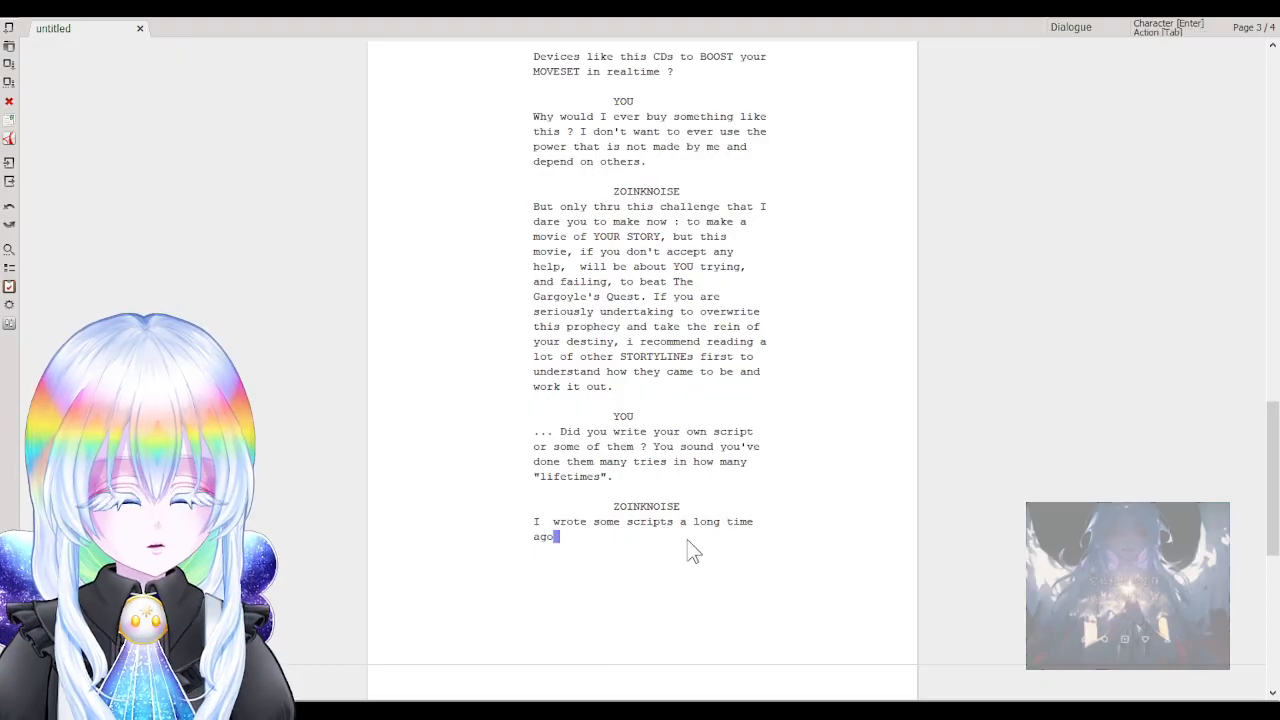
pyautogui.write('.')
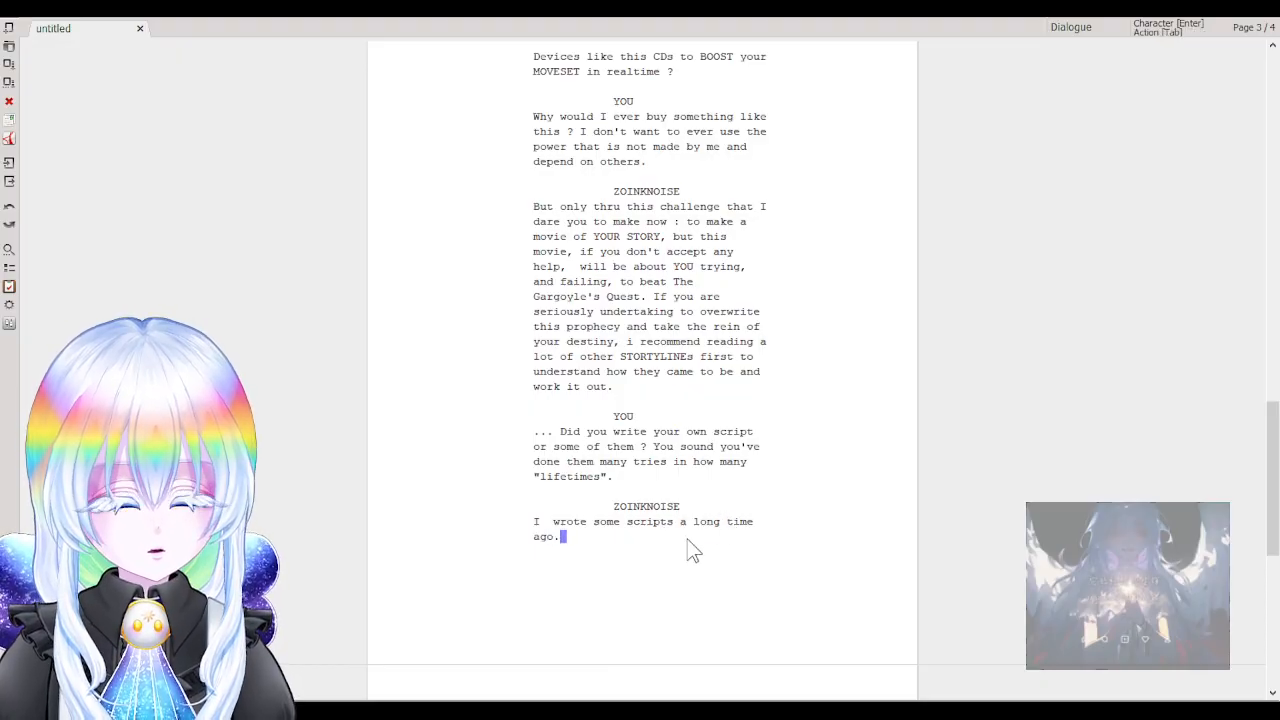
pyautogui.press('Return')
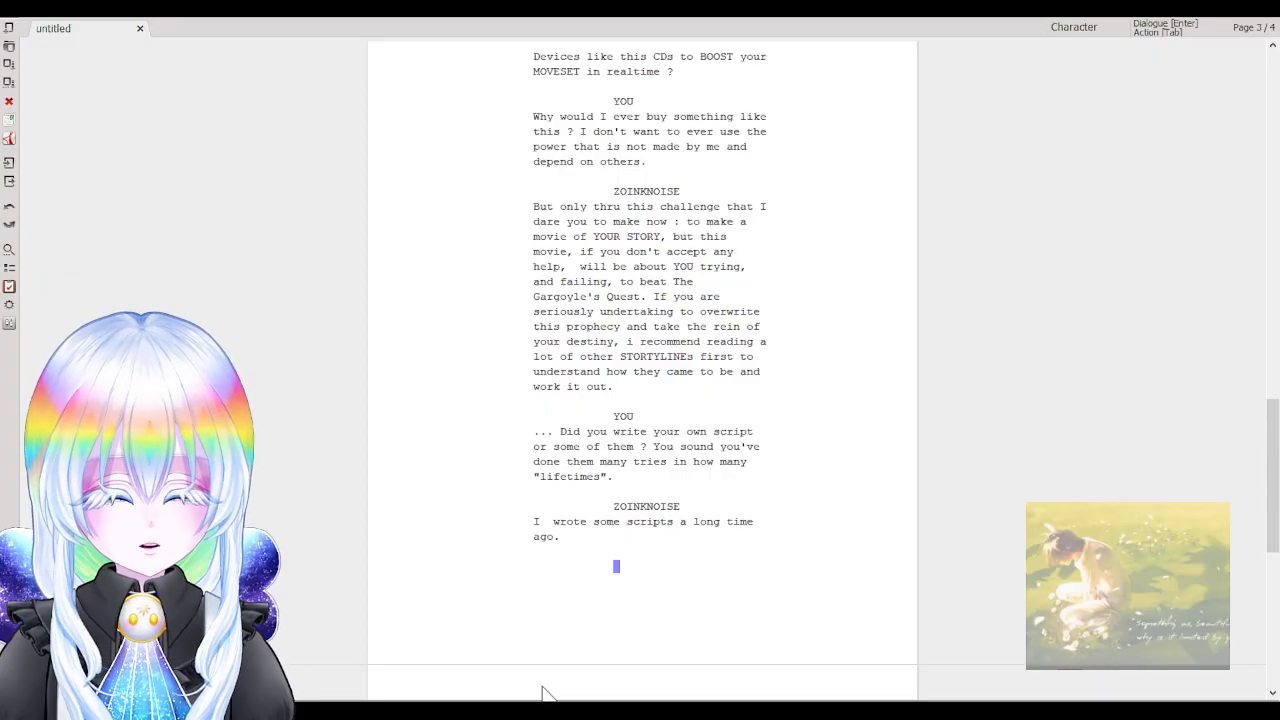
pyautogui.scroll(-1, 567, 487)
pyautogui.click(44, 8)
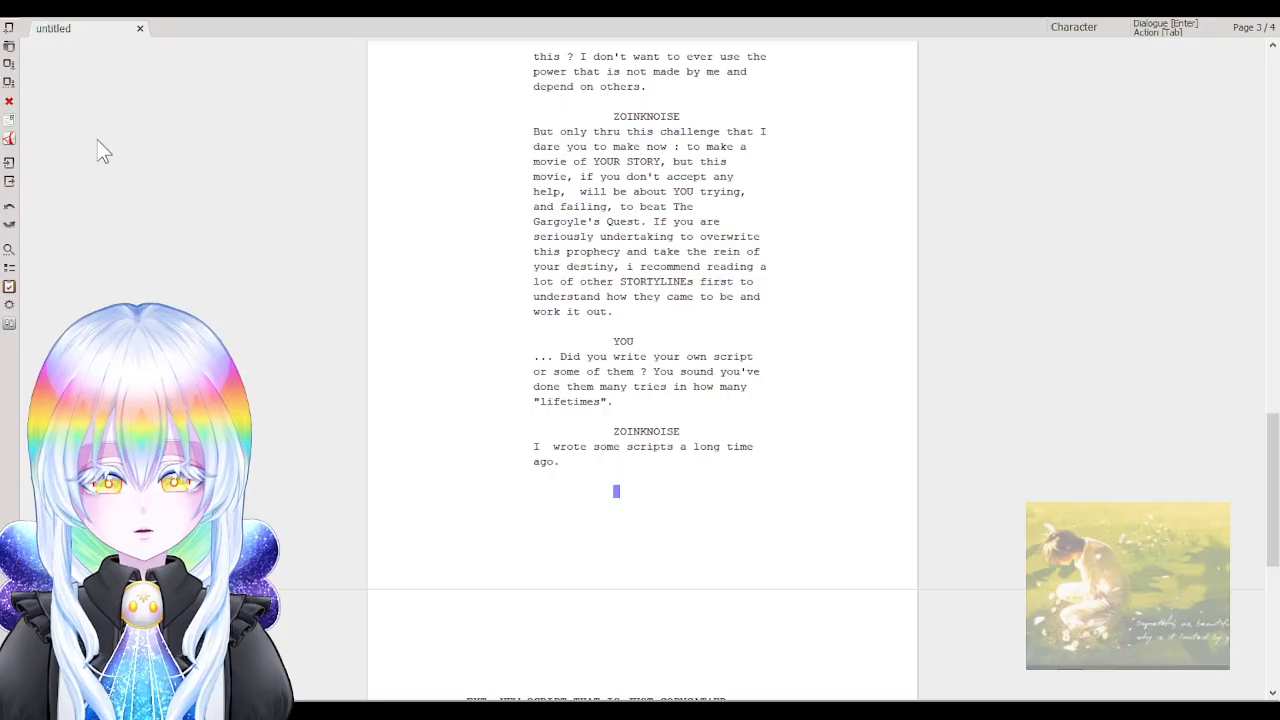
pyautogui.click(146, 169)
# Continue ZOINKNOISE's reply after "ago." with "But I won't spill no more of myself".
pyautogui.click(583, 466)
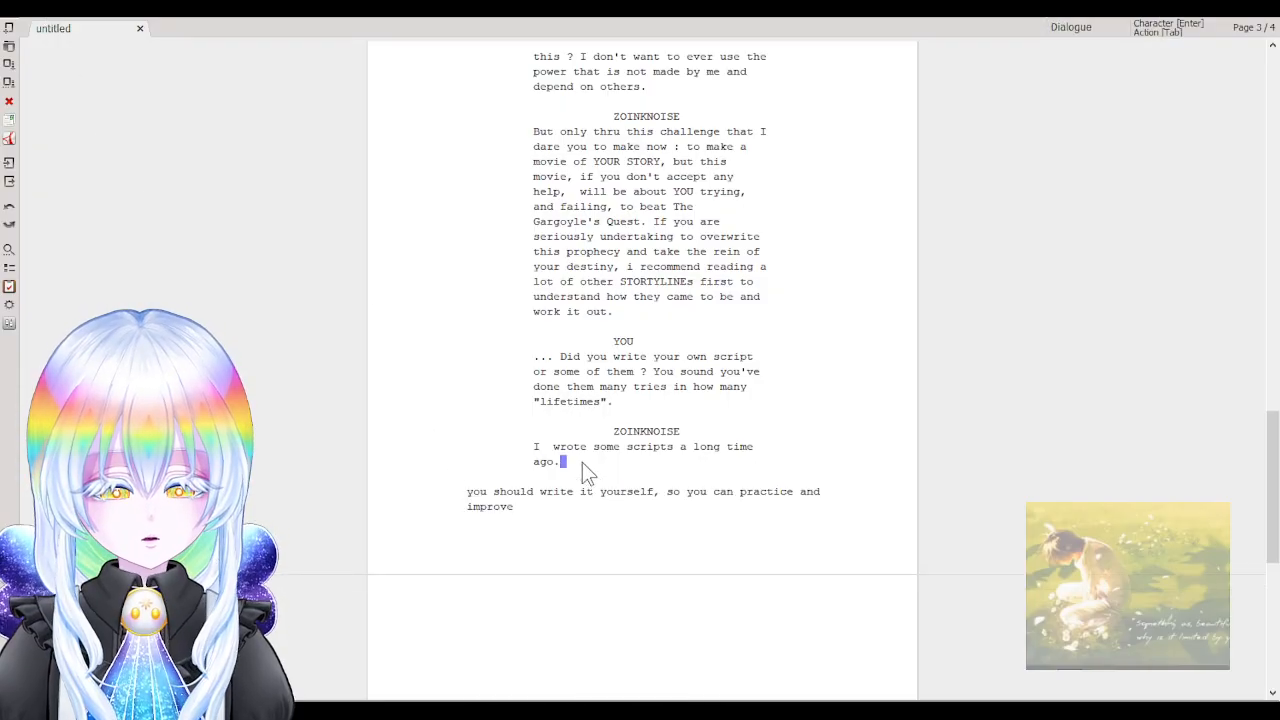
pyautogui.write('But as')
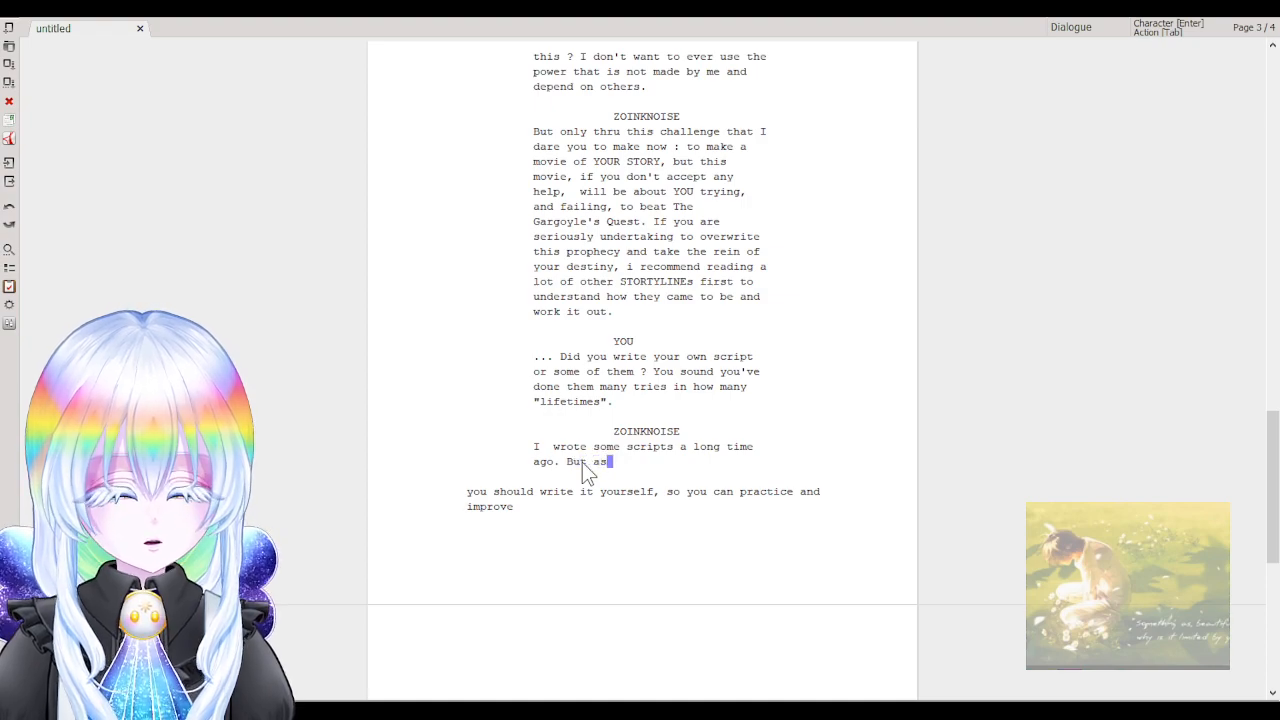
pyautogui.press('BackSpace')
pyautogui.press('BackSpace')
pyautogui.press('BackSpace')
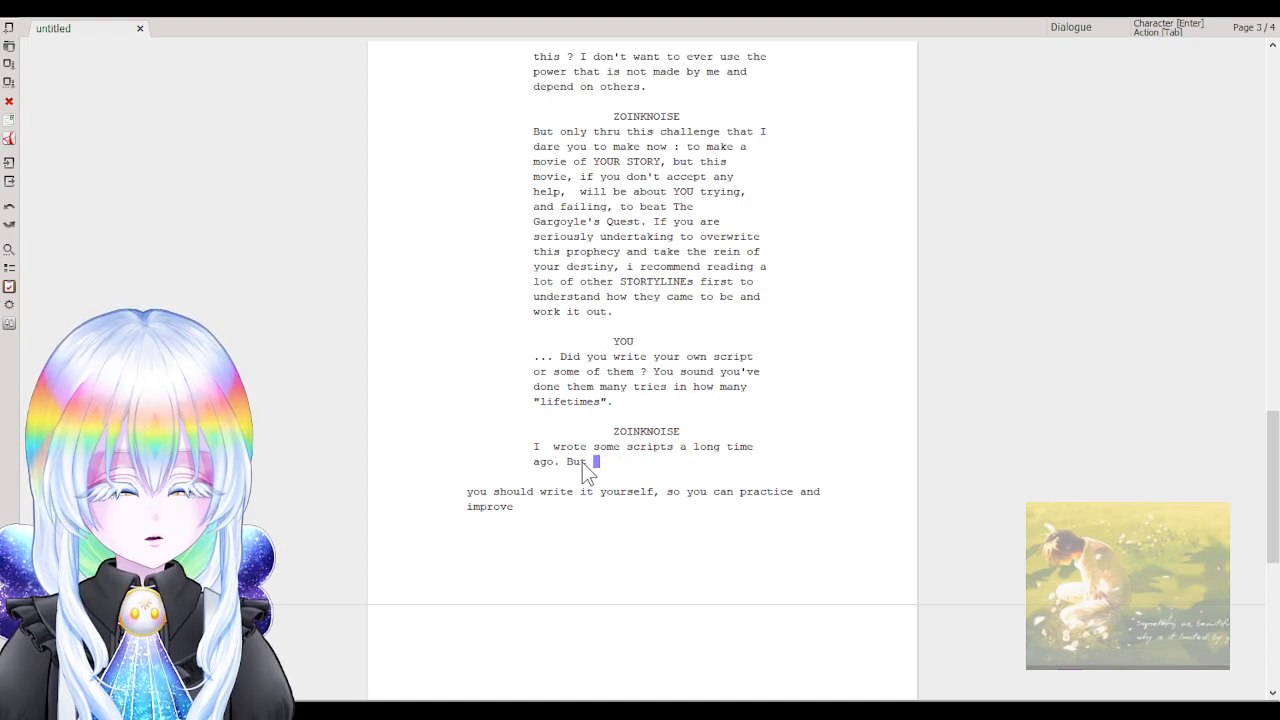
pyautogui.write("I won't s")
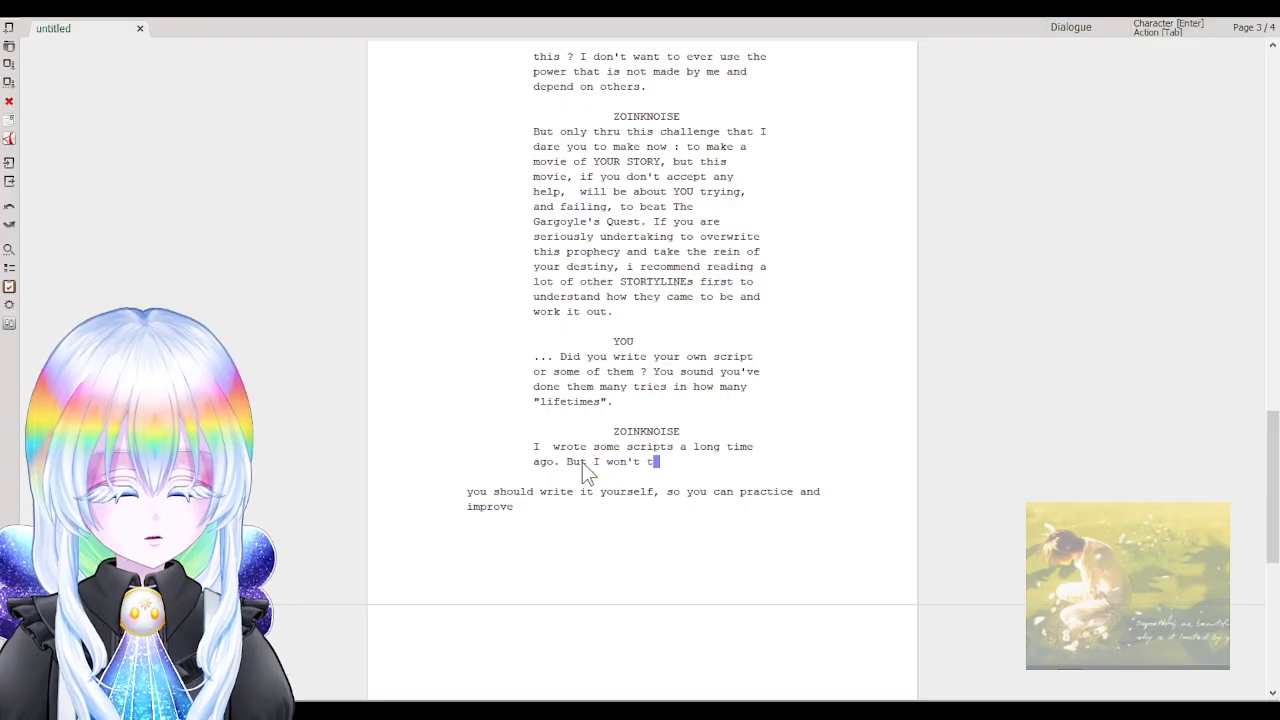
pyautogui.write('pill no more.')
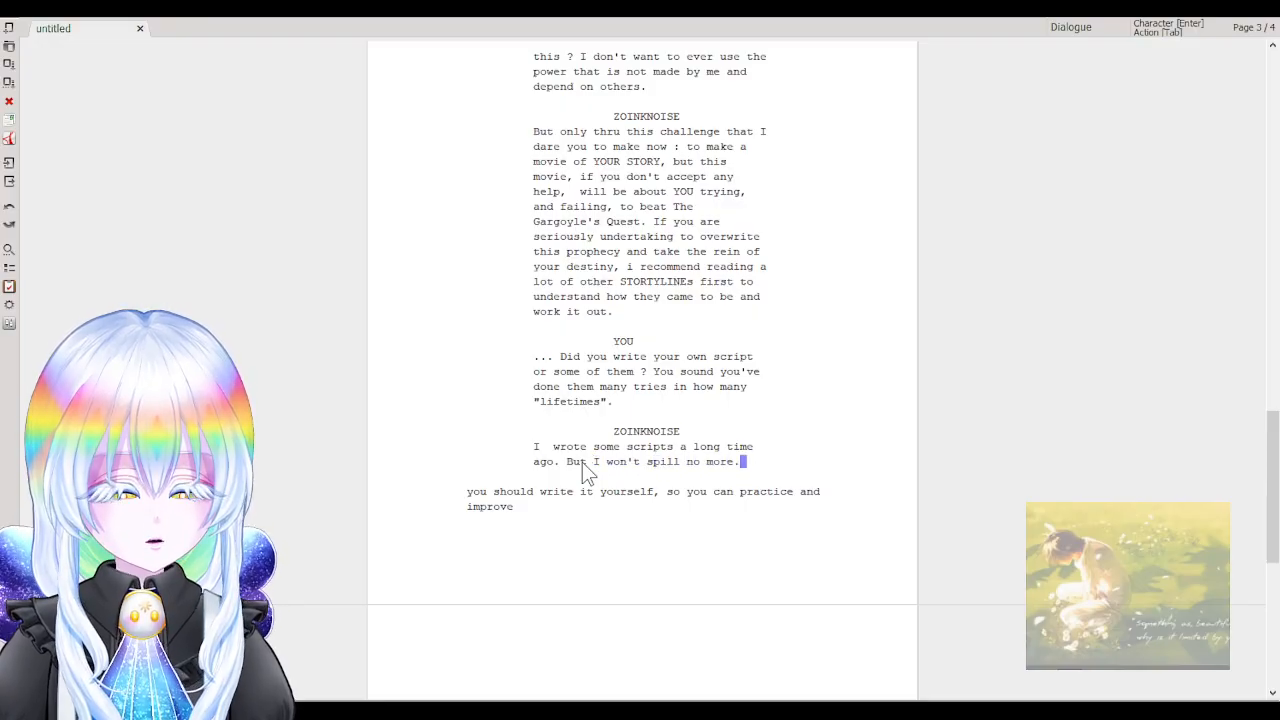
pyautogui.press('BackSpace')
pyautogui.write('of myself')
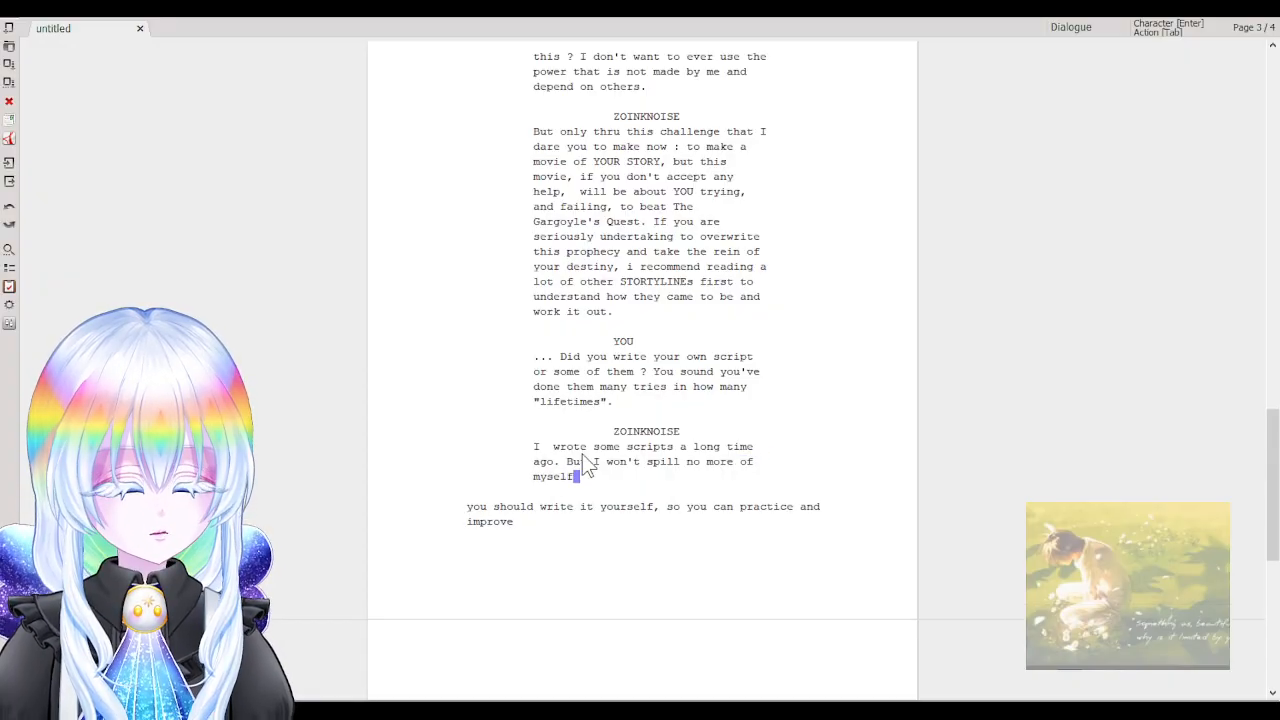
# Extend ZOINKNOISE's reply with ", the breakout of a "VOYAGER" comes usually from the very first".
pyautogui.write(', the break')
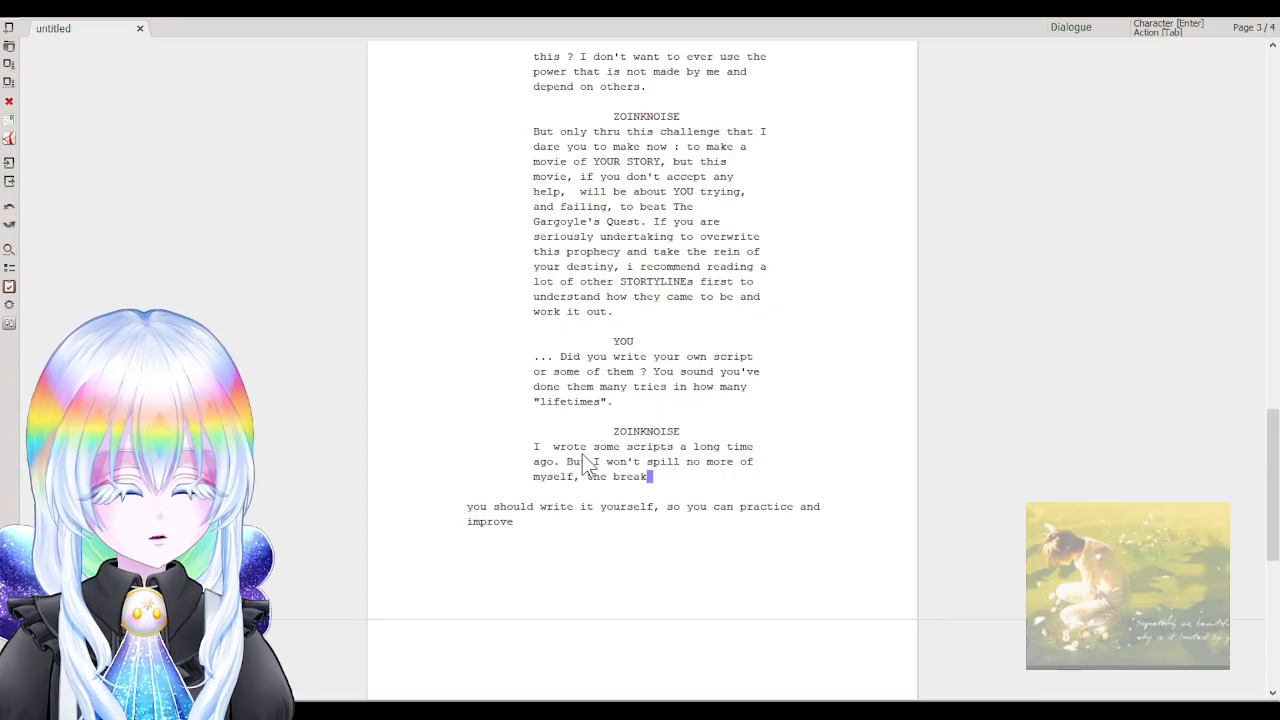
pyautogui.write('out of a "V')
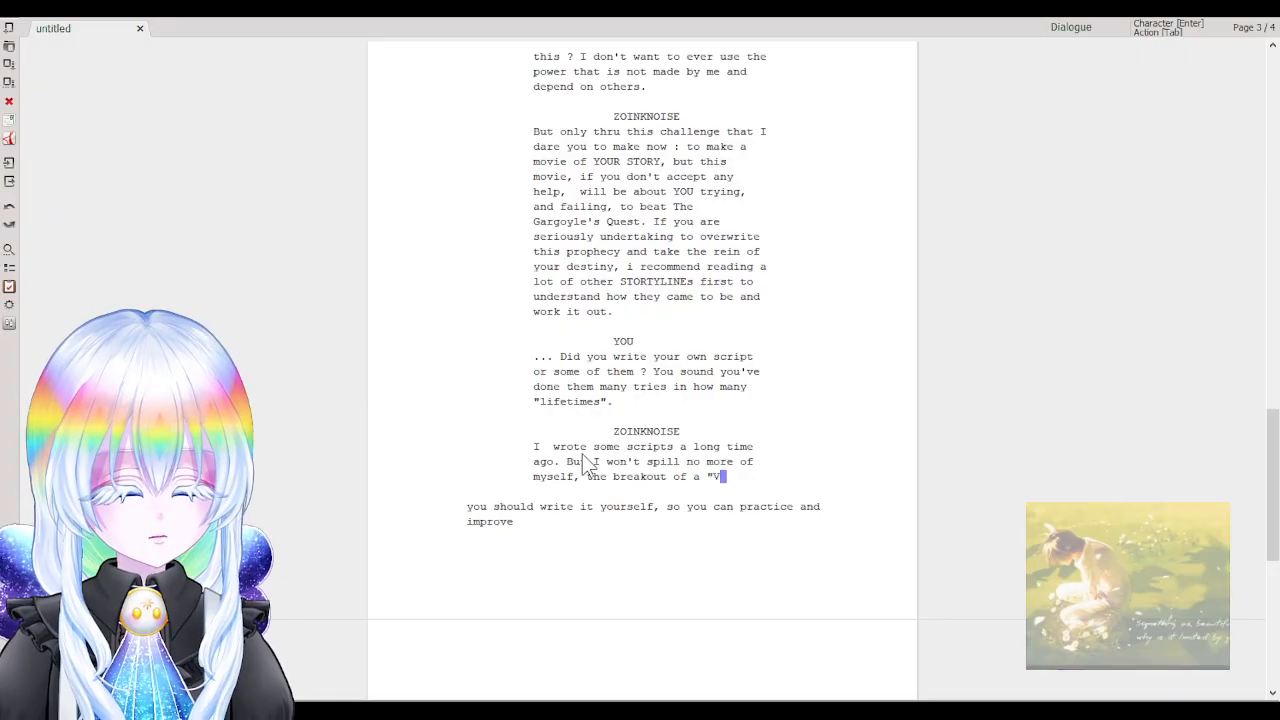
pyautogui.write('OYAGER" comes usu')
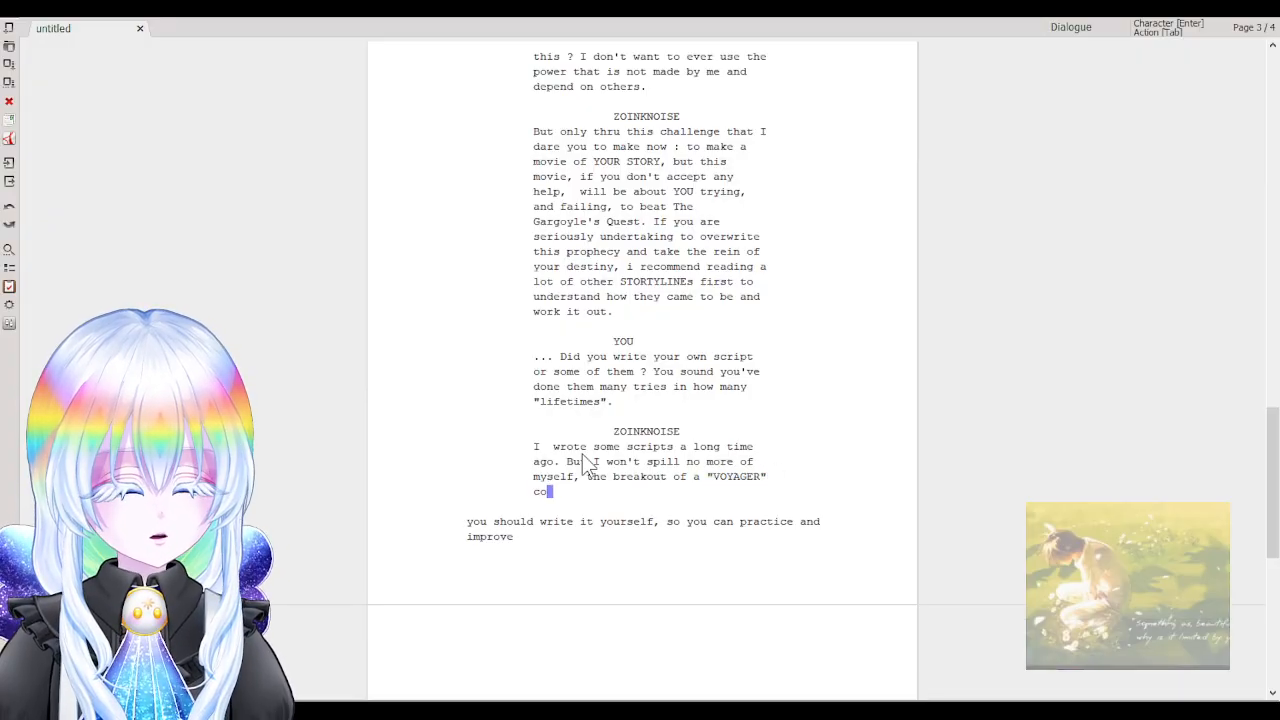
pyautogui.write('ally from')
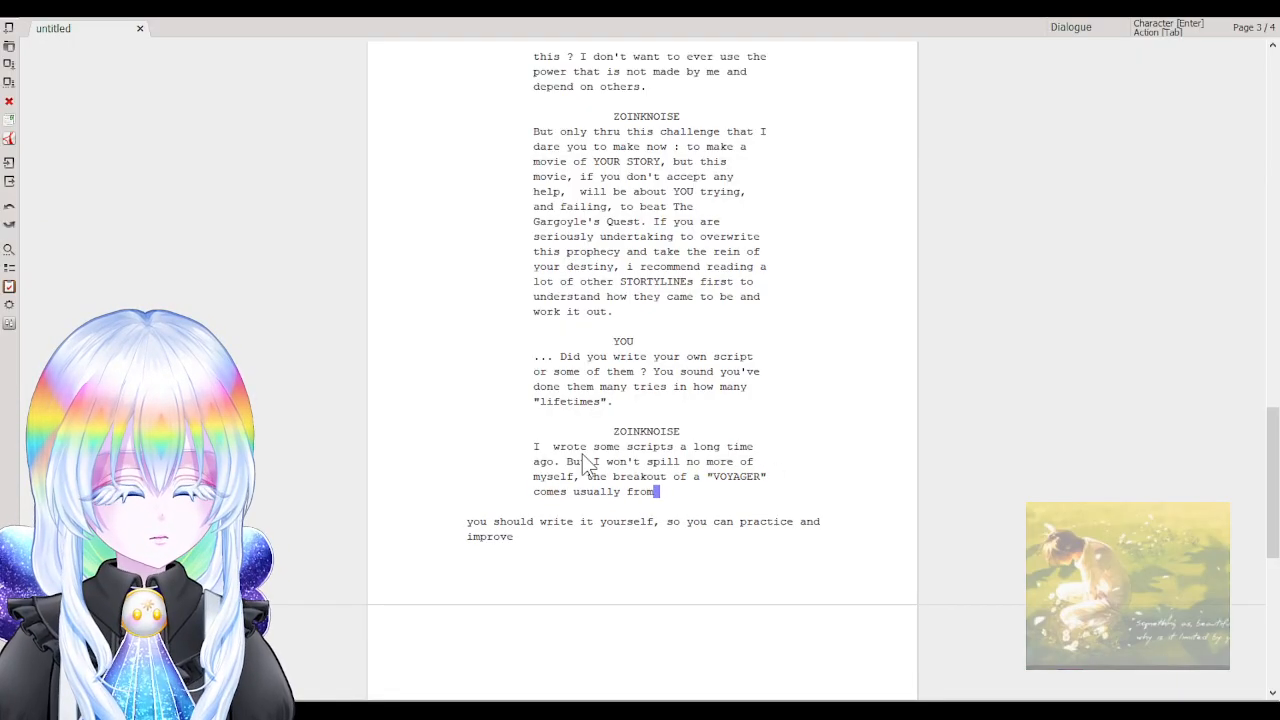
pyautogui.write(' the very first manu')
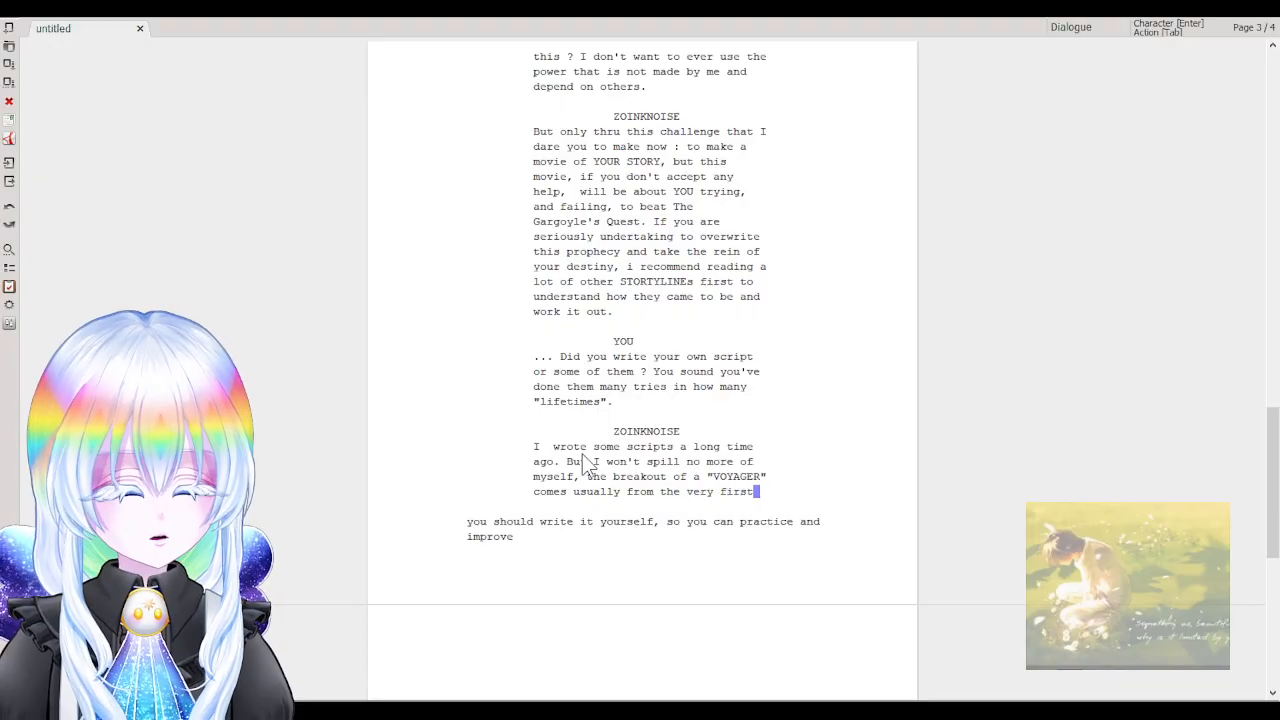
pyautogui.press('BackSpace')
pyautogui.press('BackSpace')
pyautogui.press('BackSpace')
pyautogui.press('BackSpace')
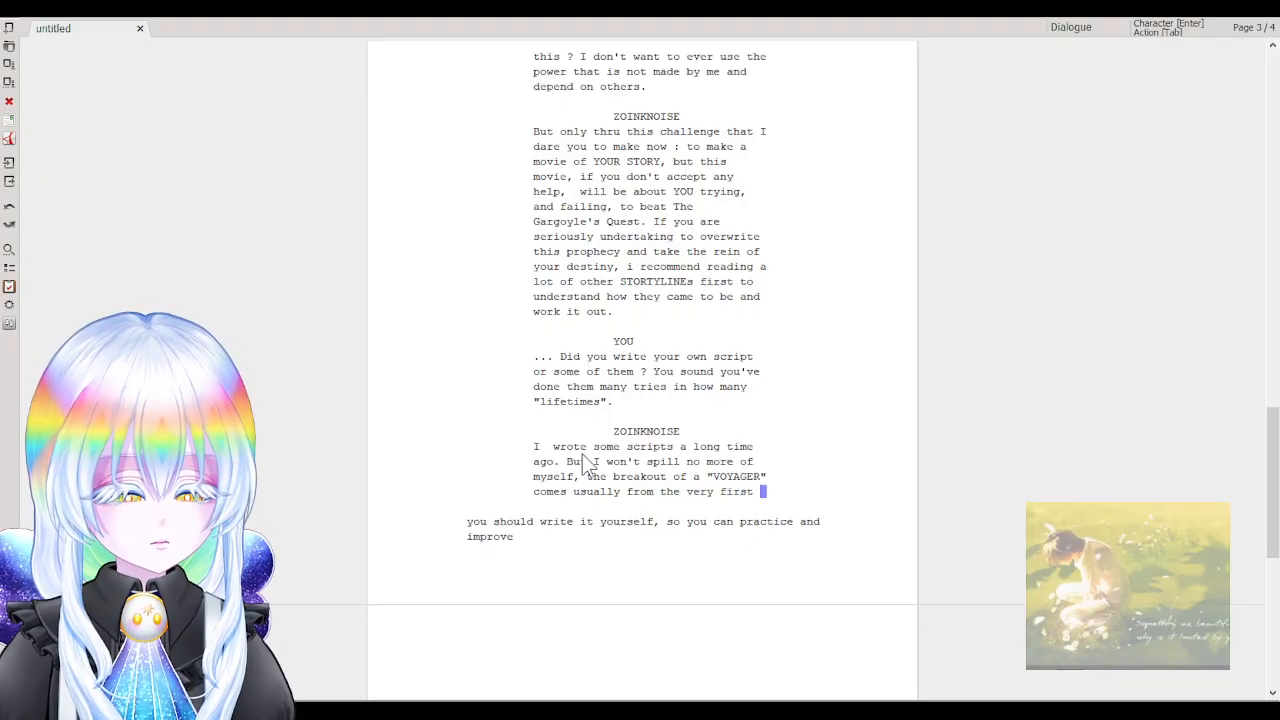
pyautogui.click(676, 488)
pyautogui.write('eir')
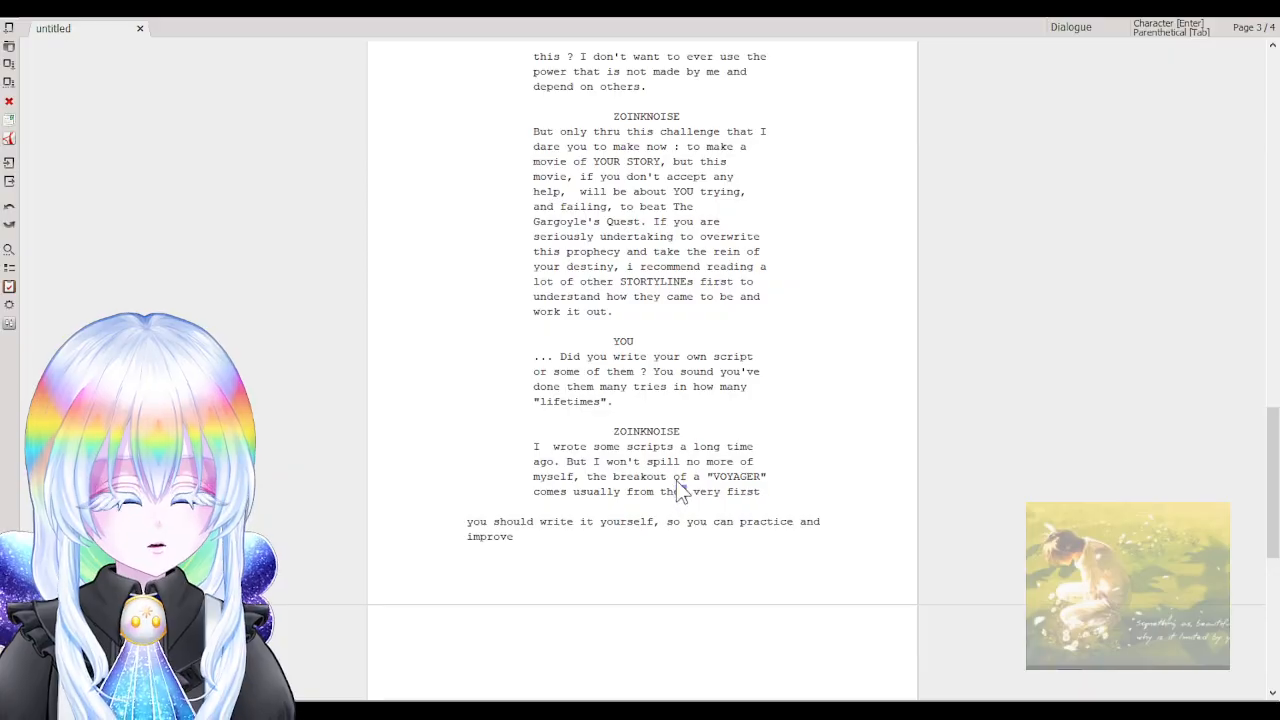
pyautogui.press('Down')
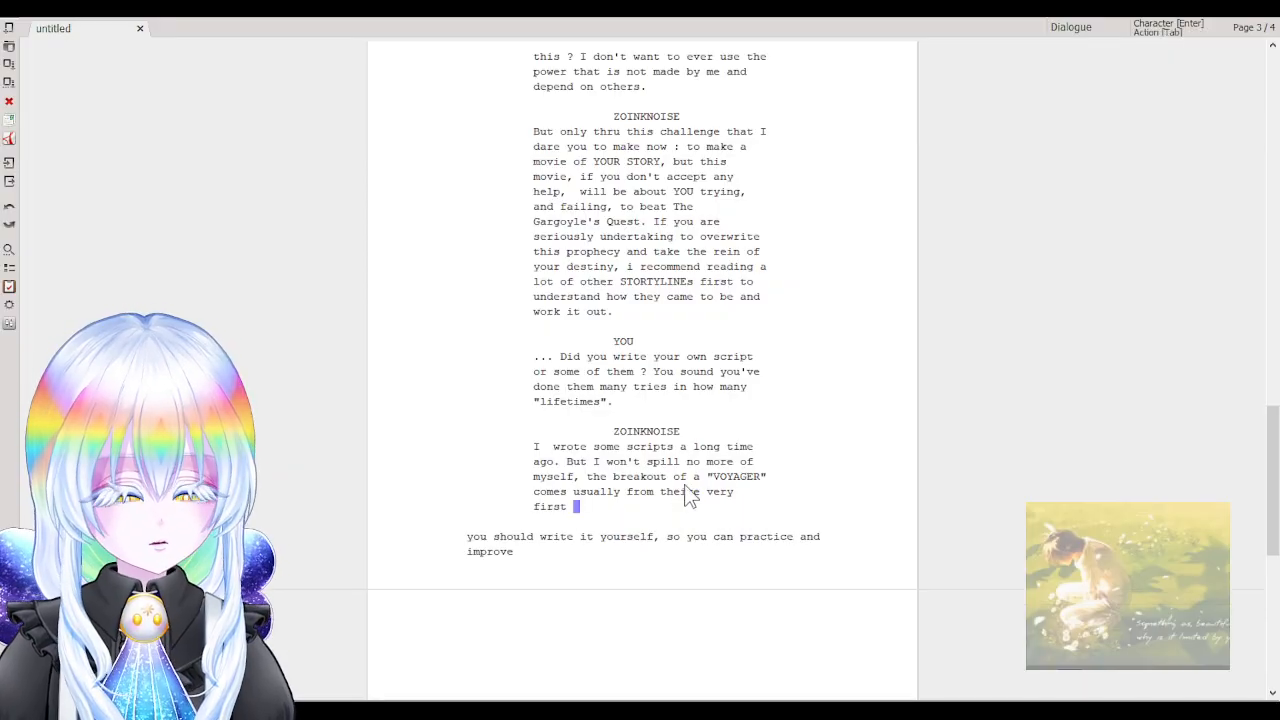
pyautogui.click(701, 492)
pyautogui.press('BackSpace')
# Finish ZOINKNOISE's sentence after "very first" with "opus.".
pyautogui.click(776, 492)
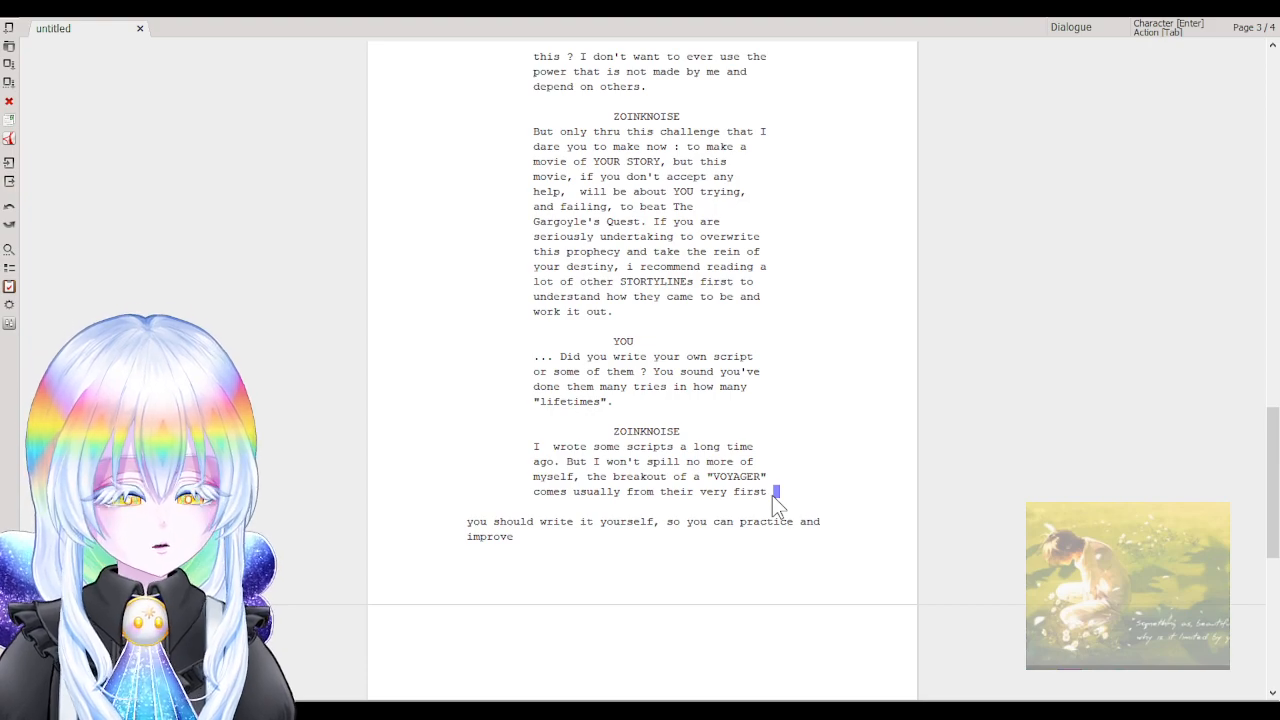
pyautogui.write('opera')
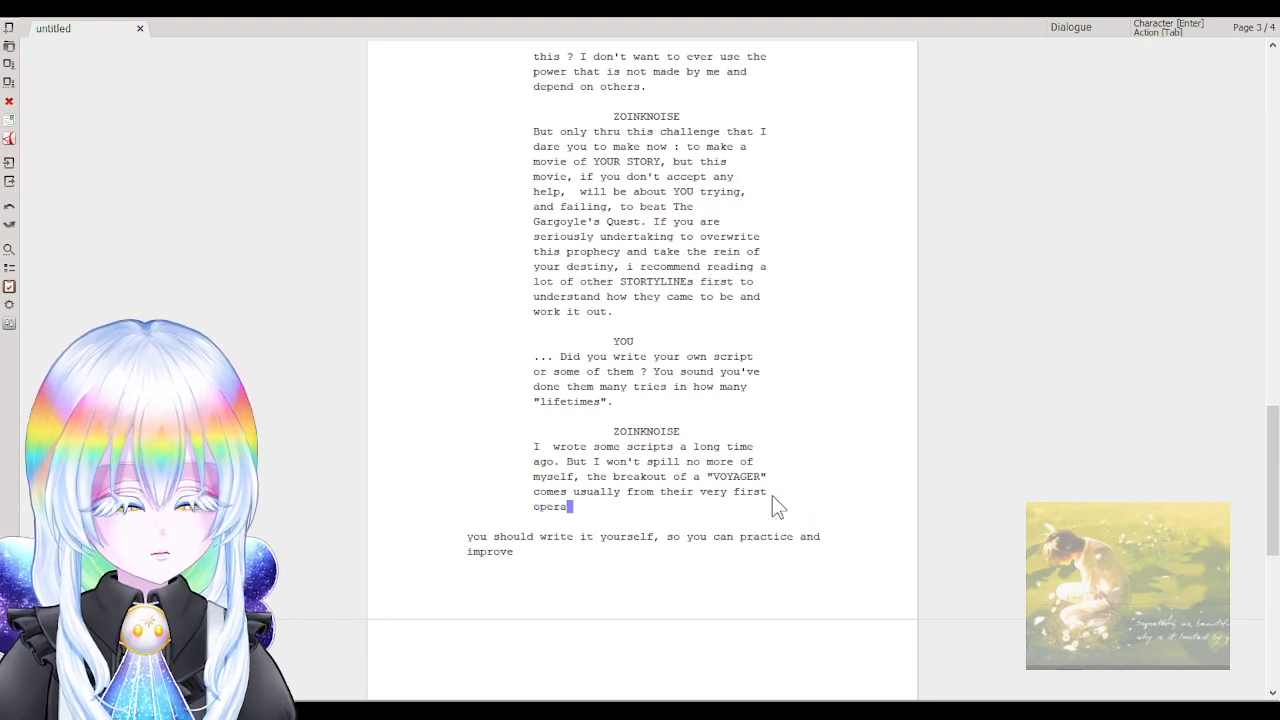
pyautogui.press('BackSpace')
pyautogui.press('BackSpace')
pyautogui.press('BackSpace')
pyautogui.write('us.')
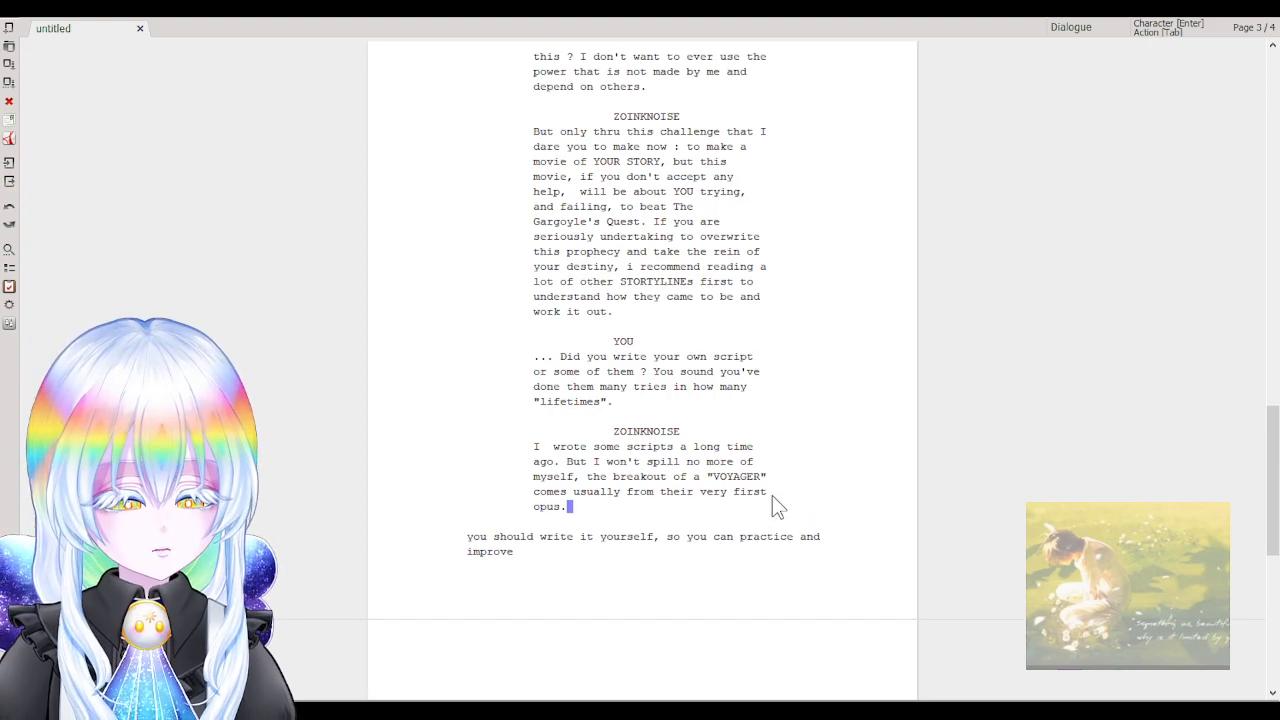
# Remove the leading "you" from the pasted line and join the rest to ZOINKNOISE's dialogue after "opus.".
pyautogui.moveTo(490, 540); pyautogui.dragTo(420, 543)
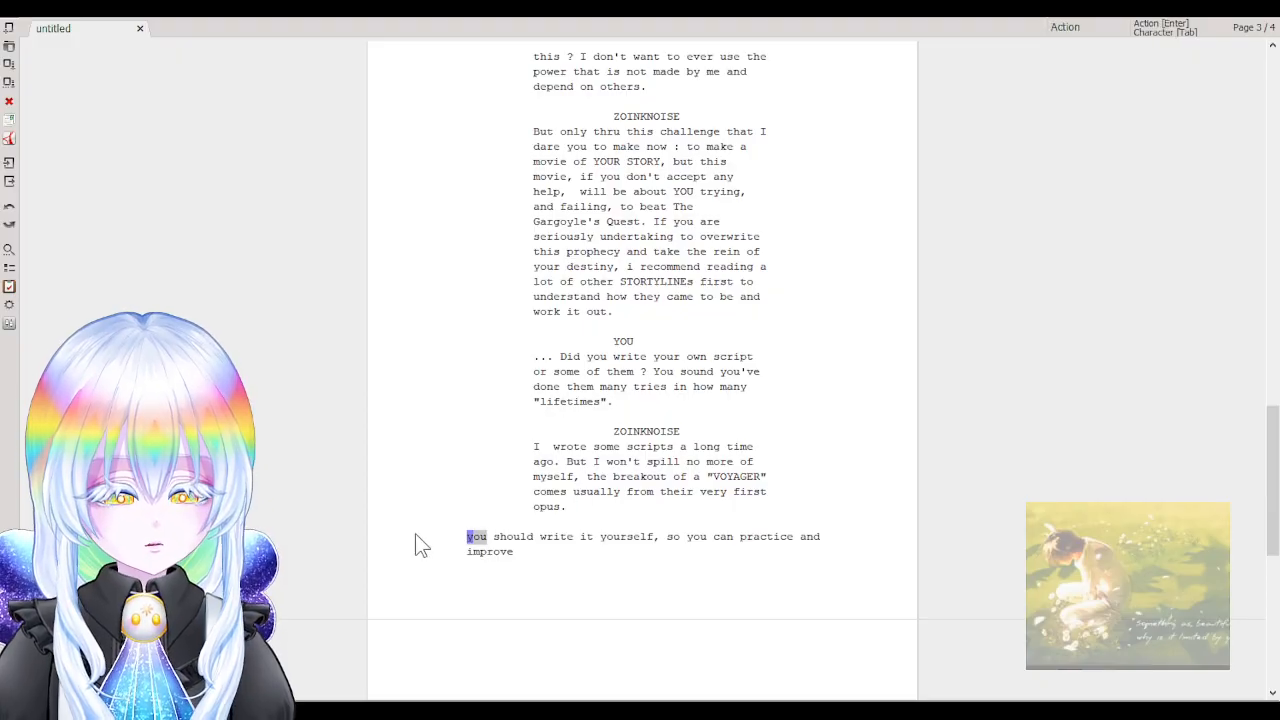
pyautogui.press('BackSpace')
pyautogui.press('BackSpace')
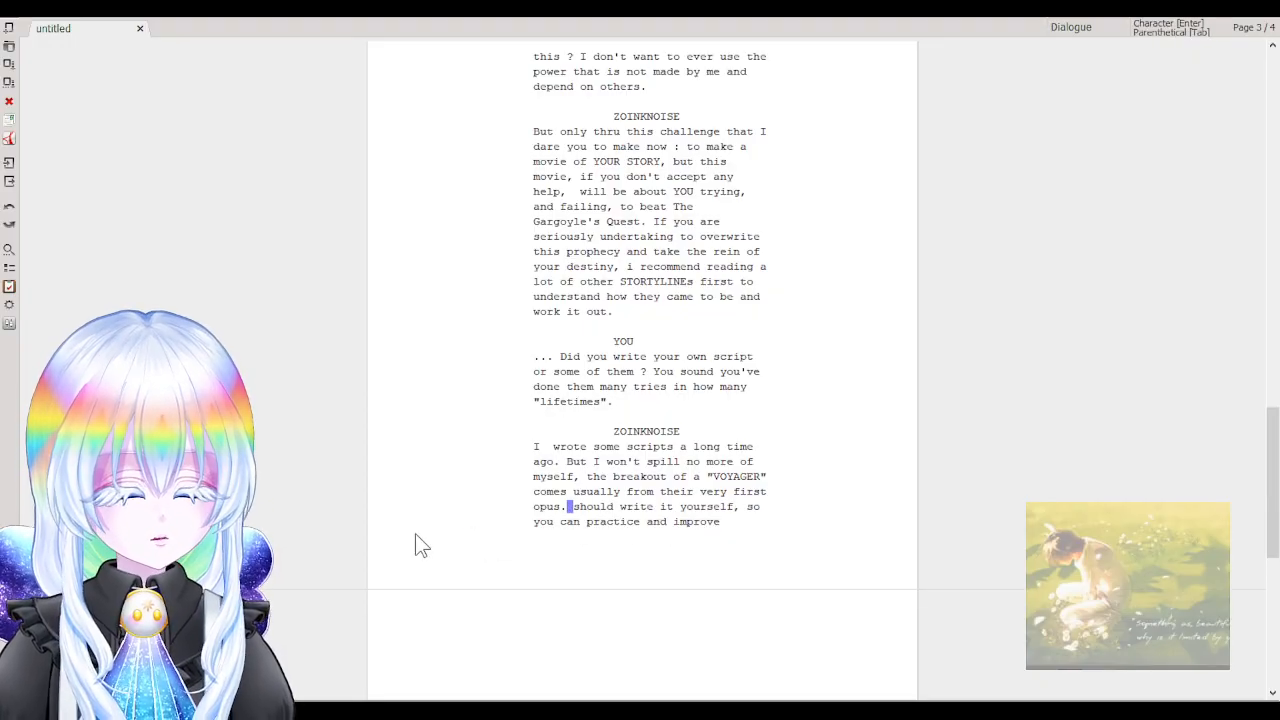
# Insert "You" before "should write it yourself" in ZOINKNOISE's last reply.
pyautogui.press('Right')
pyautogui.press('Right')
pyautogui.press('Right')
pyautogui.press('Right')
pyautogui.press('Right')
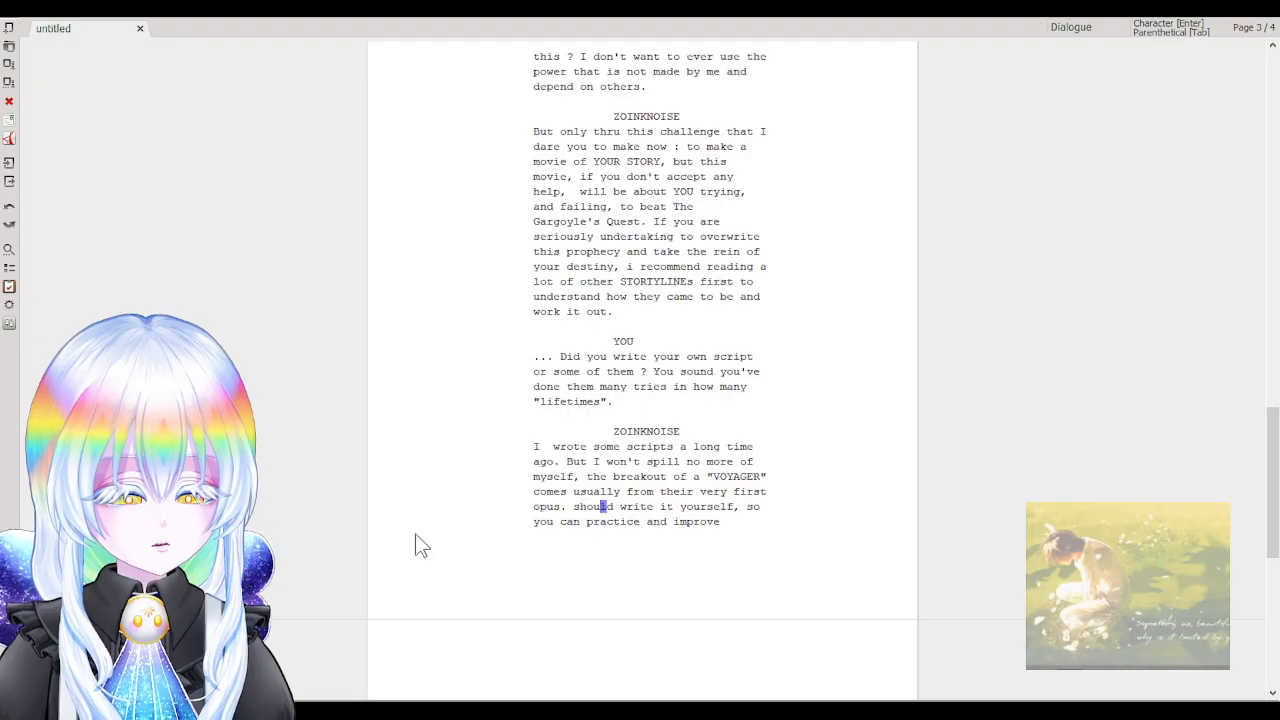
pyautogui.press('Left')
pyautogui.press('Left')
pyautogui.press('Left')
pyautogui.press('Left')
pyautogui.press('Left')
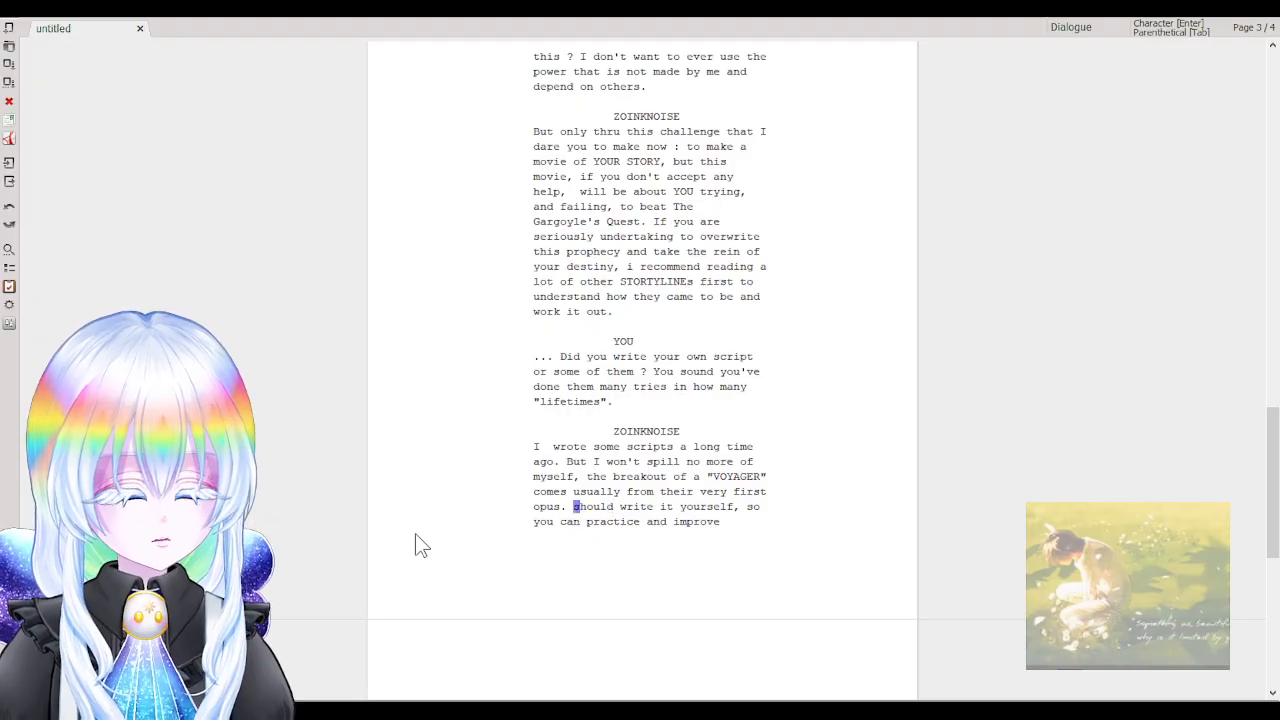
pyautogui.write('You')
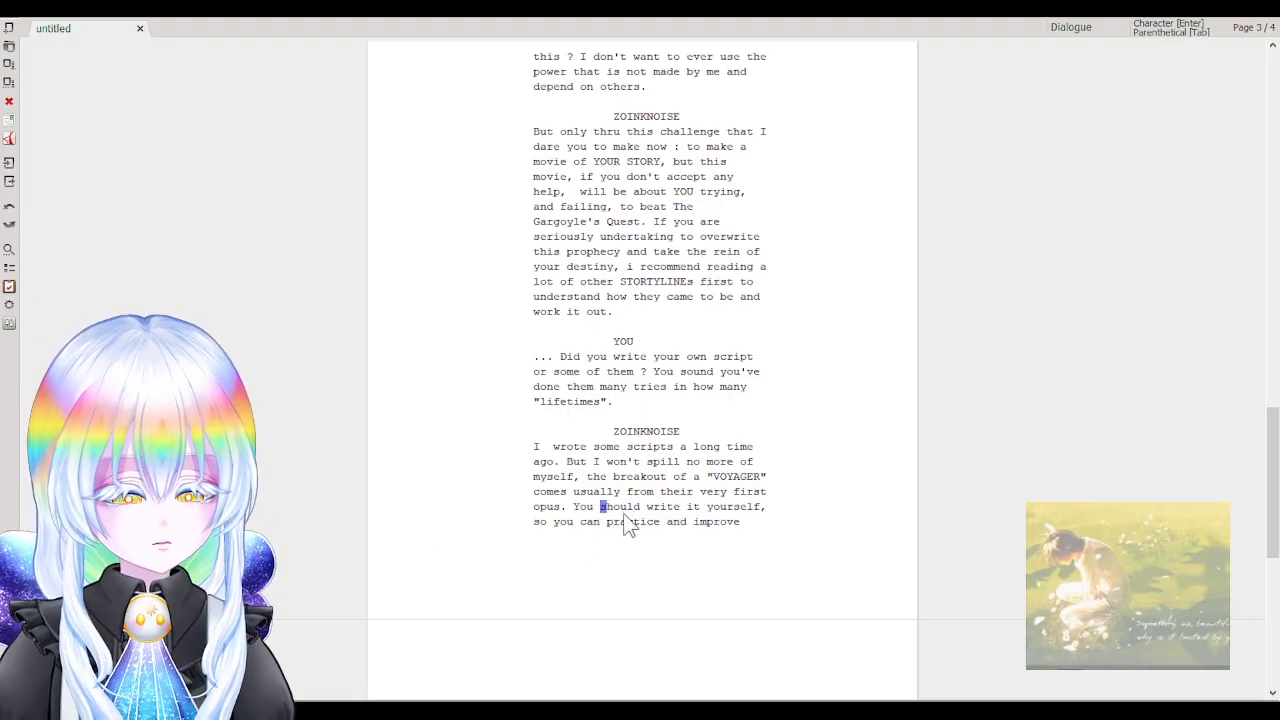
# Finish ZOINKNOISE's reply after "improve" with "as long as you can go." and start a new line below it.
pyautogui.click(747, 524)
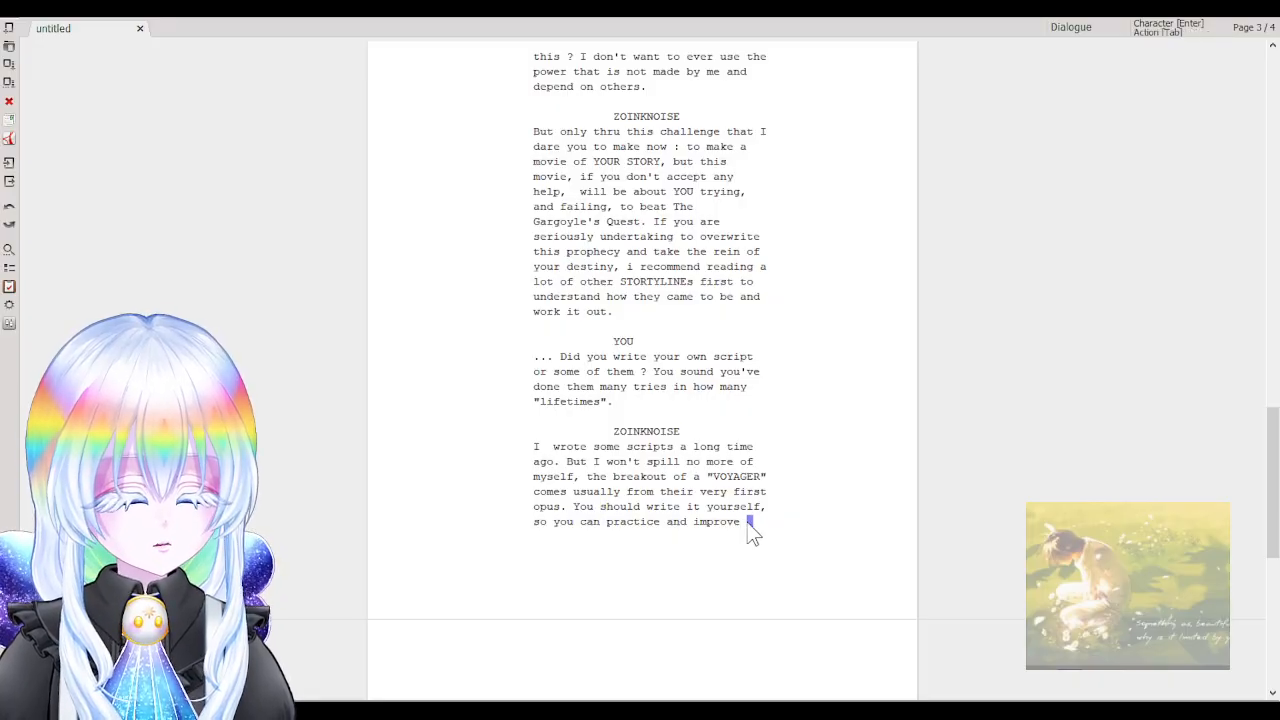
pyautogui.write('a')
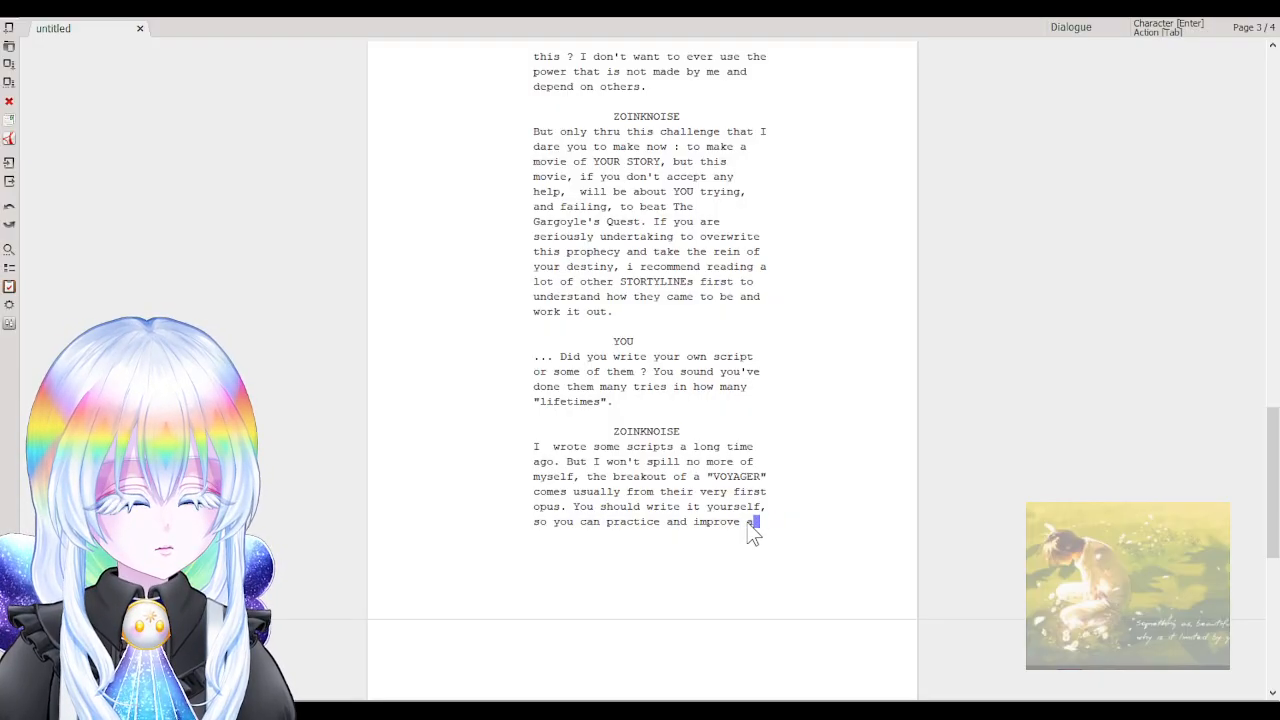
pyautogui.write('s long as you c')
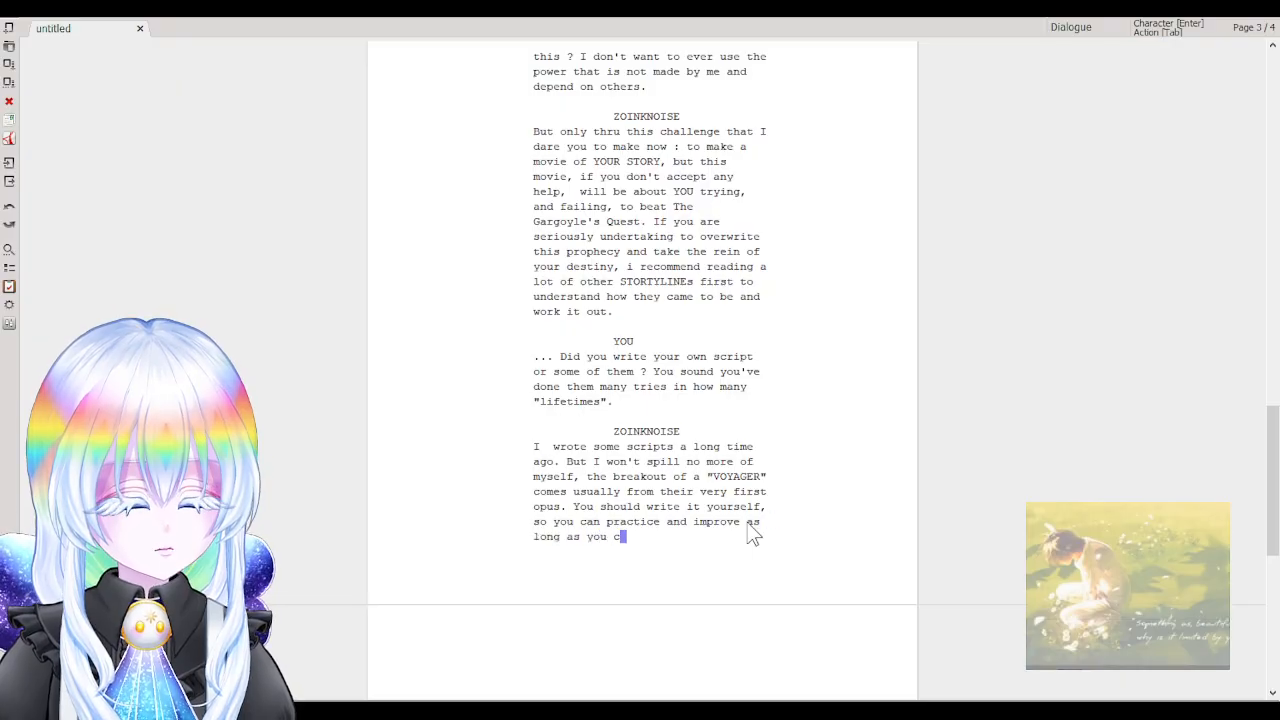
pyautogui.write('an go.')
pyautogui.press('Return')
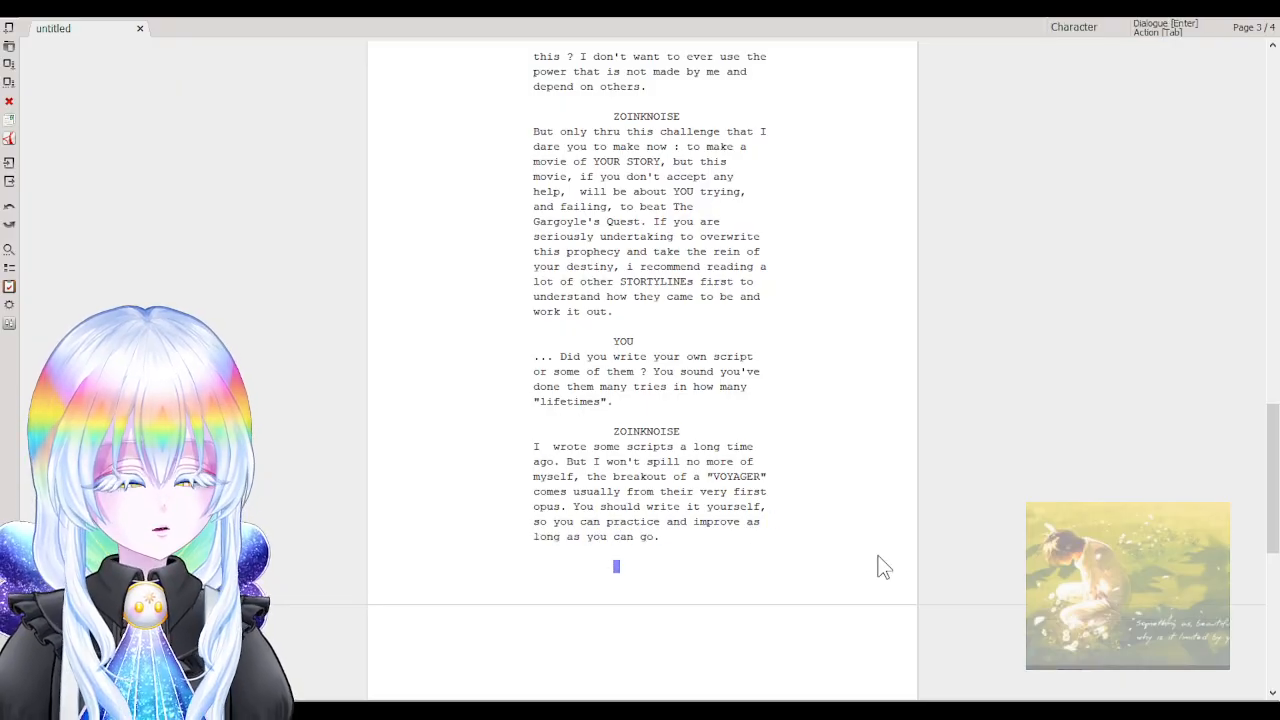
# Correct the end of ZOINKNOISE's reply to read "as long as you can go on." and start a new line.
pyautogui.click(652, 537)
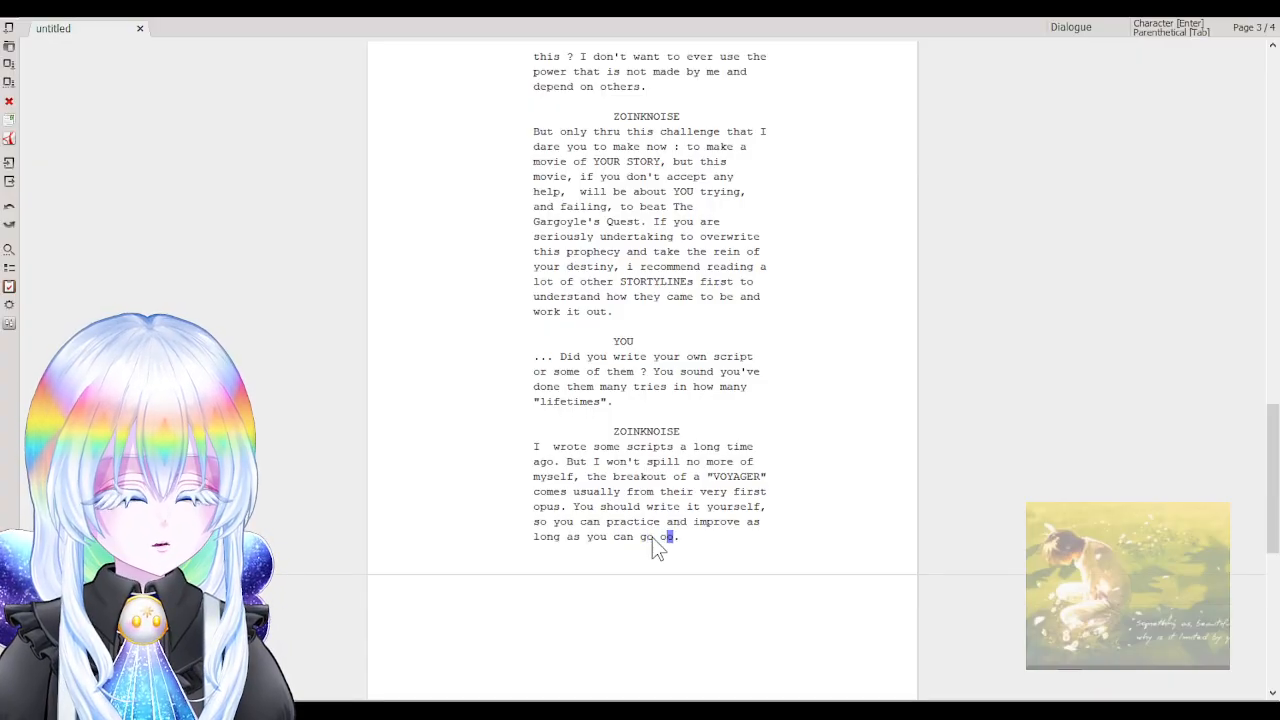
pyautogui.press('Down')
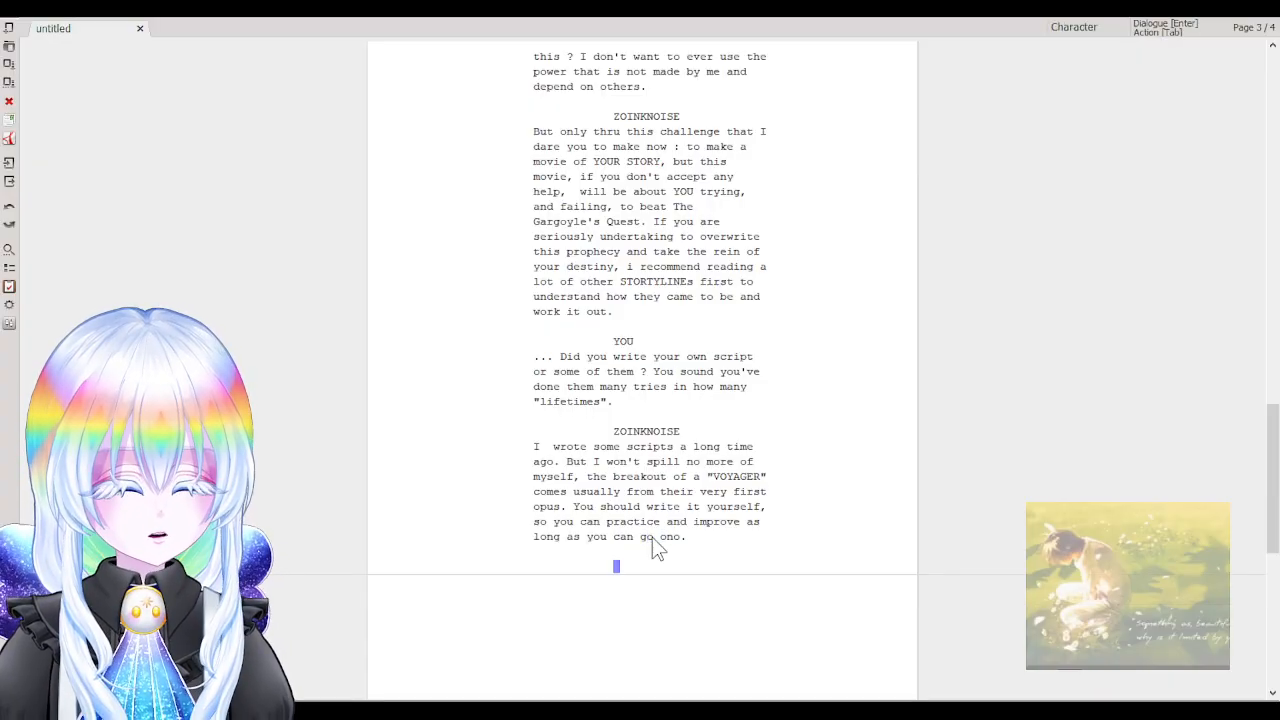
pyautogui.press('Up')
pyautogui.press('Right')
pyautogui.press('Right')
pyautogui.press('Right')
pyautogui.press('Right')
pyautogui.press('Right')
pyautogui.press('Right')
pyautogui.press('Right')
pyautogui.press('Right')
pyautogui.press('Right')
pyautogui.press('Right')
pyautogui.press('Right')
pyautogui.press('Right')
pyautogui.press('Right')
pyautogui.press('Right')
pyautogui.press('Right')
pyautogui.press('Right')
pyautogui.press('Right')
pyautogui.press('Right')
pyautogui.press('Right')
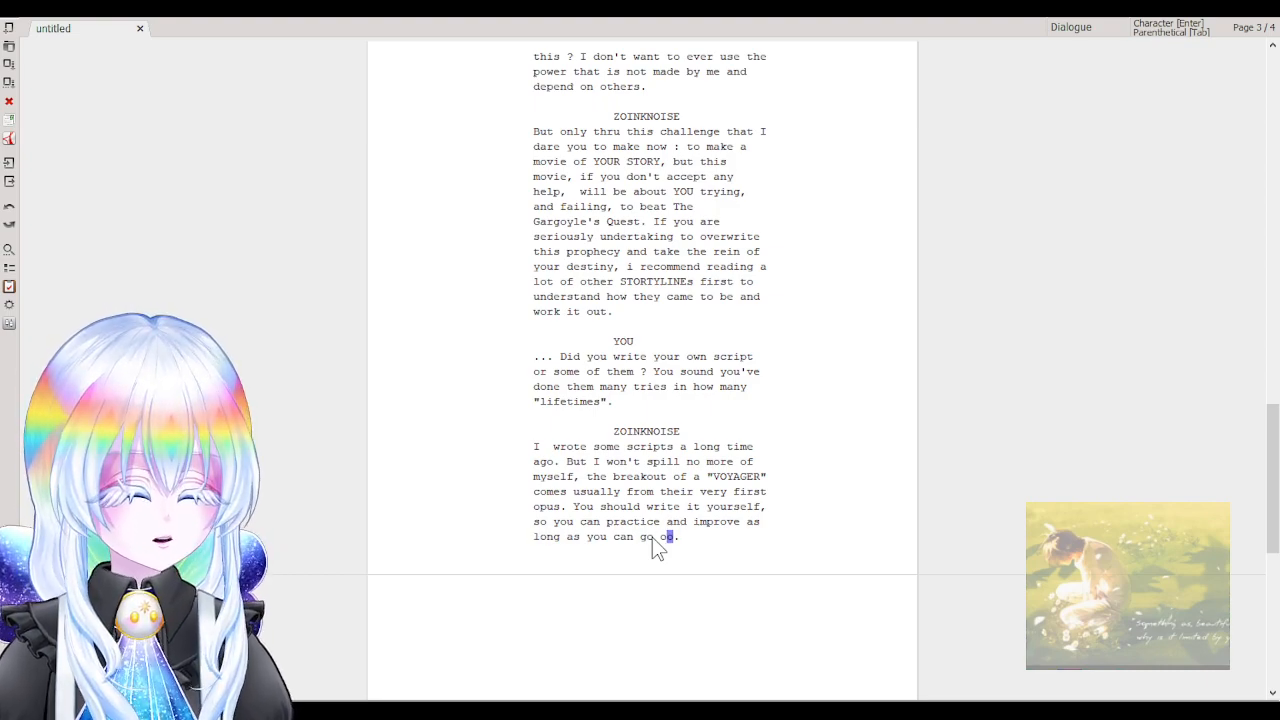
pyautogui.click(748, 537)
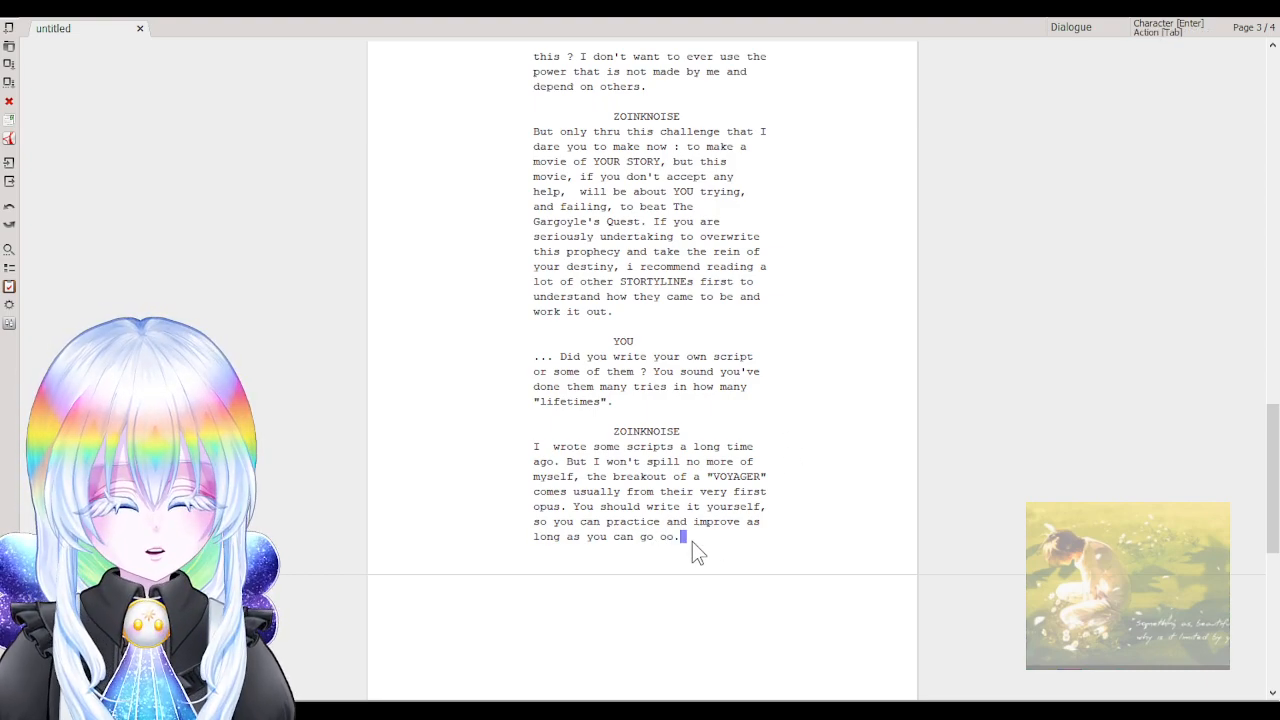
pyautogui.press('BackSpace')
pyautogui.press('BackSpace')
pyautogui.write('n.')
pyautogui.press('Return')
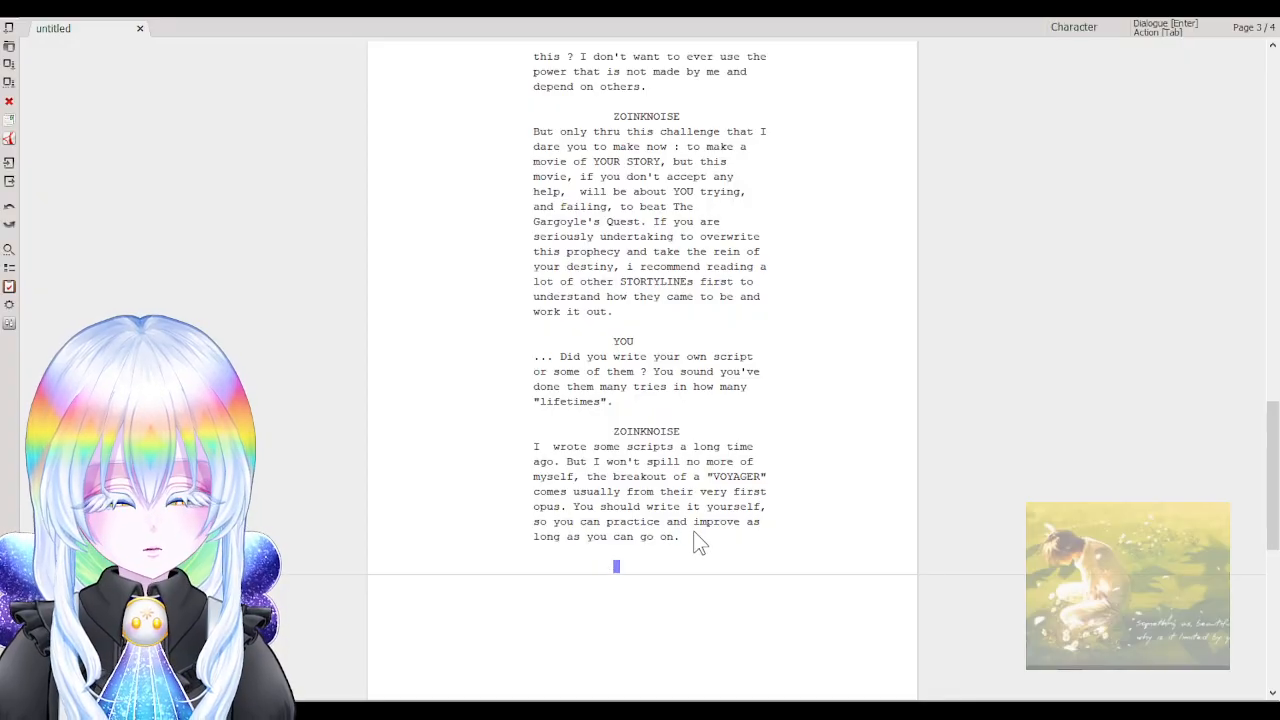
# Switch the empty character line below ZOINKNOISE's reply to an action line.
pyautogui.scroll(-2, 675, 555)
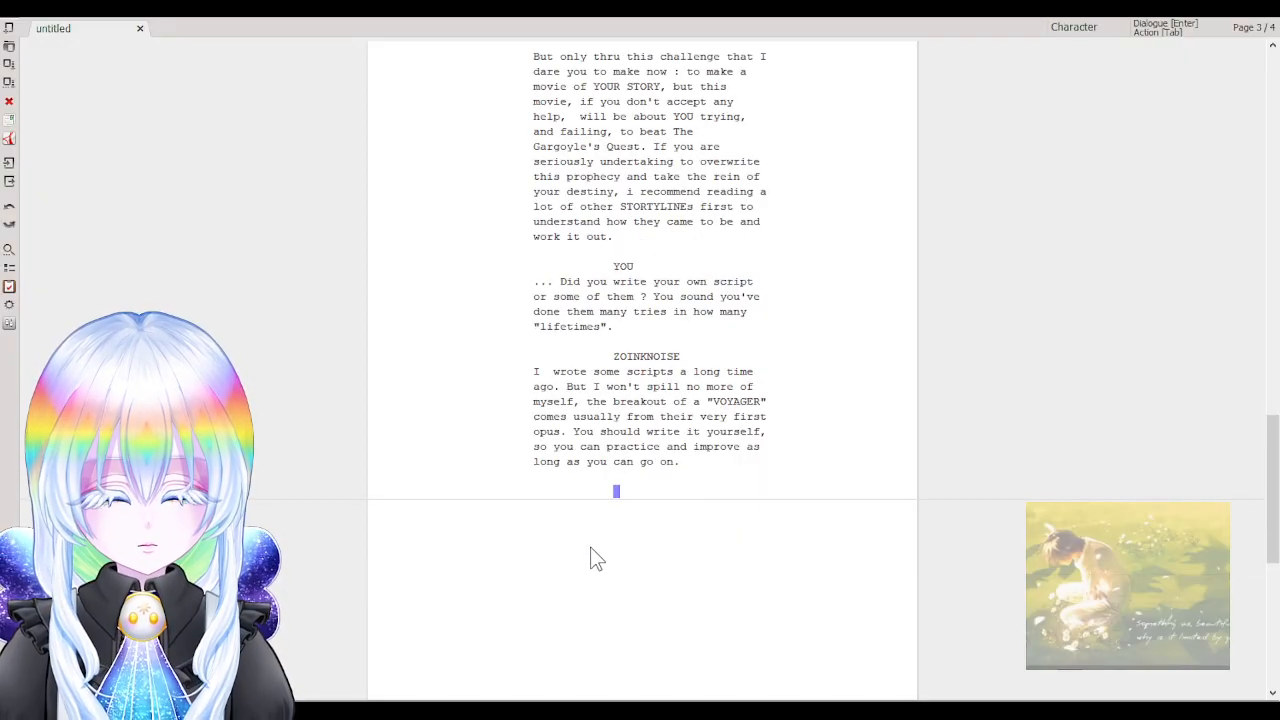
pyautogui.scroll(4, 588, 455)
pyautogui.scroll(-2, 588, 455)
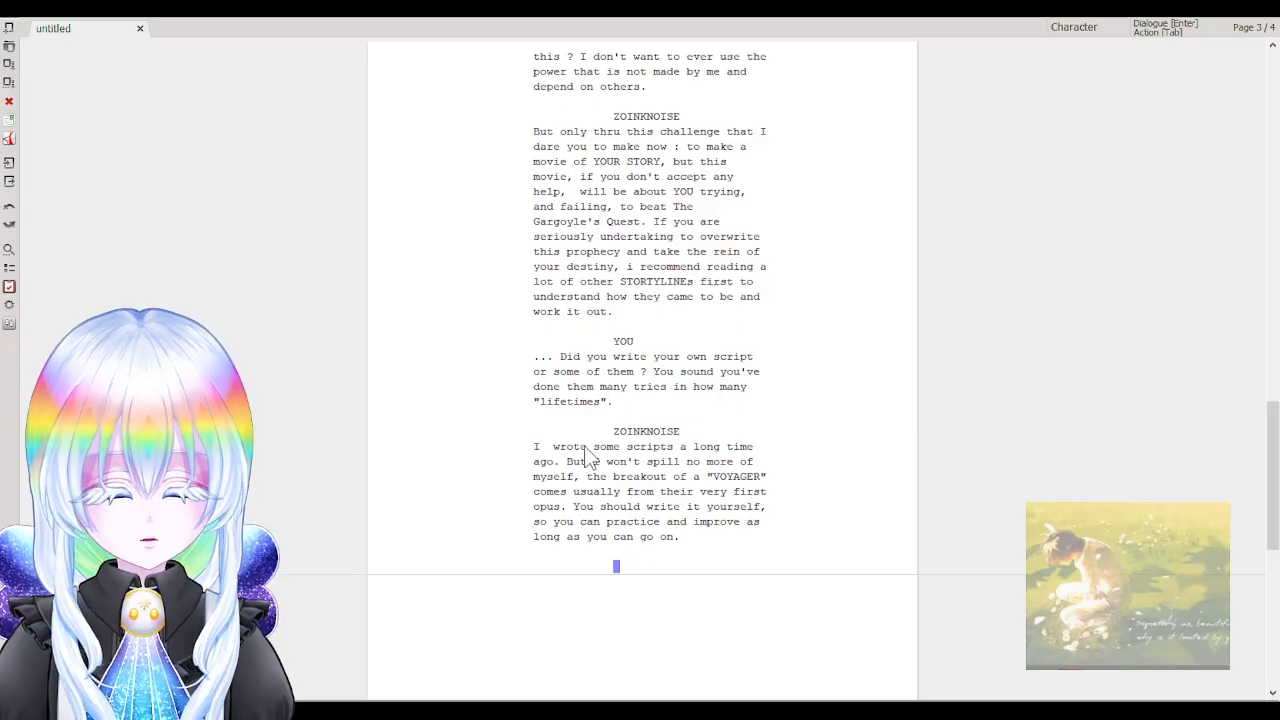
pyautogui.press('Tab')
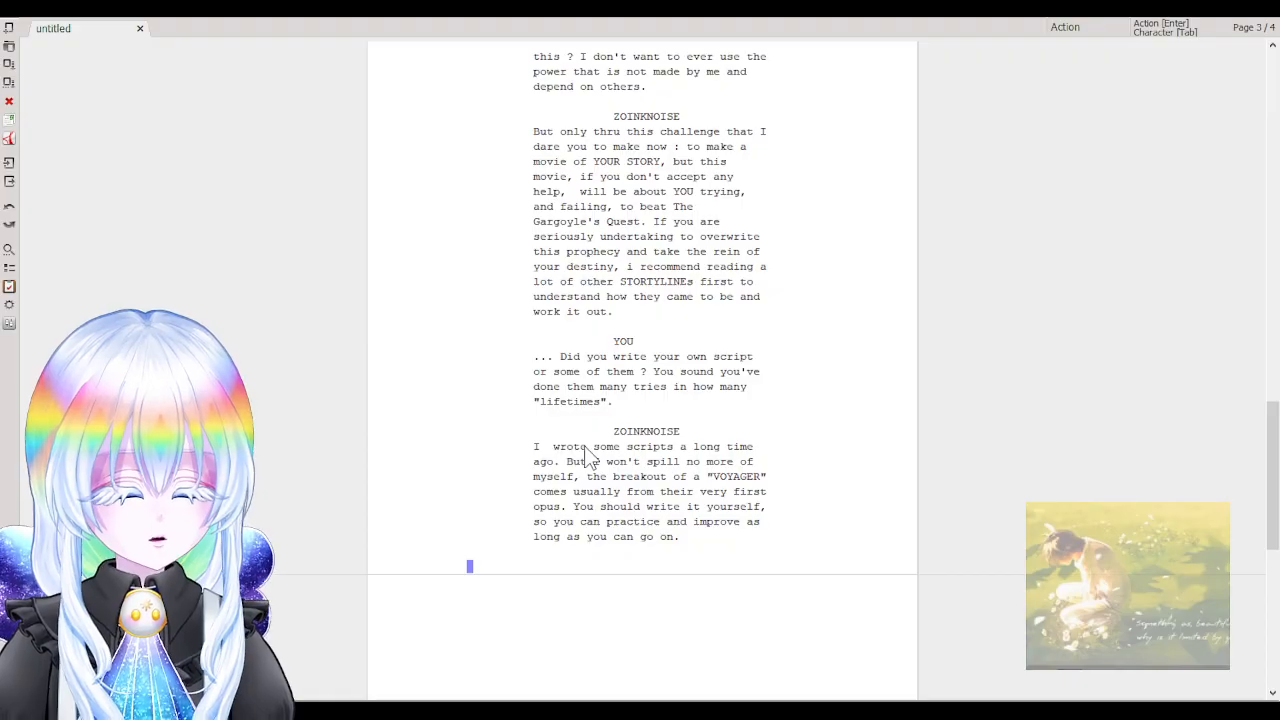
pyautogui.scroll(6, 639, 392)
pyautogui.scroll(20, 639, 392)
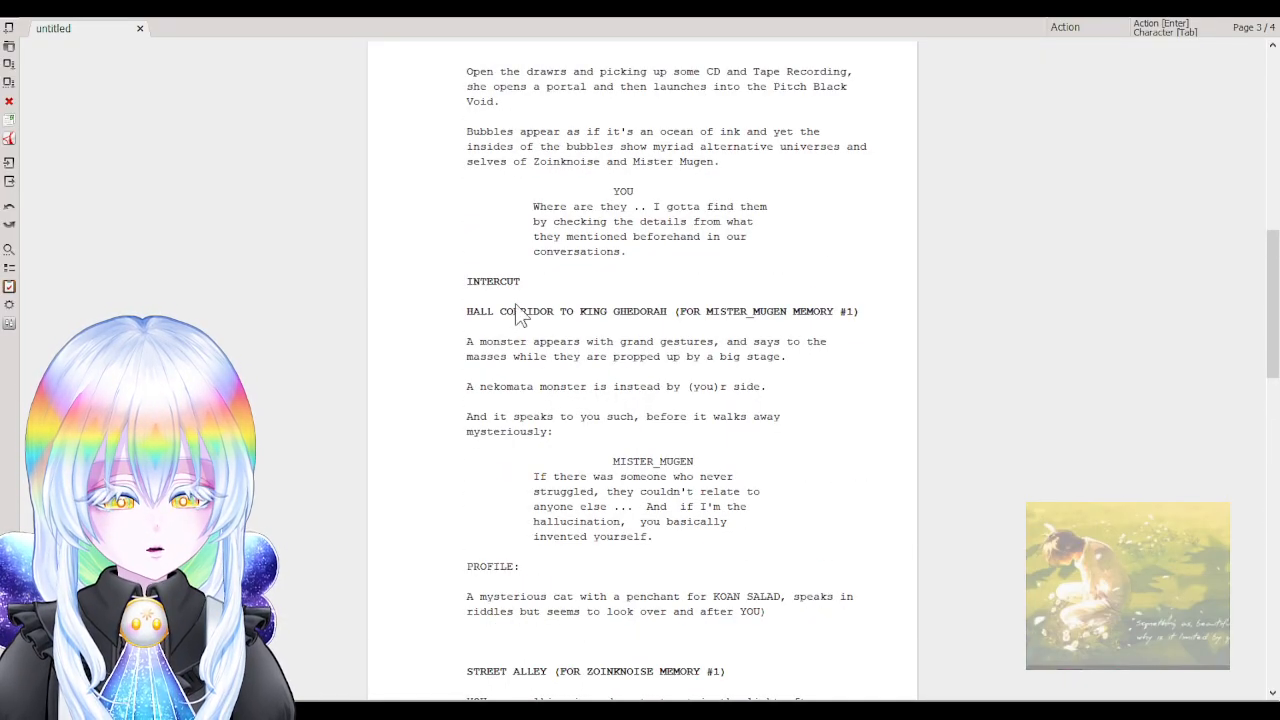
pyautogui.scroll(-9, 512, 290)
pyautogui.scroll(-20, 460, 543)
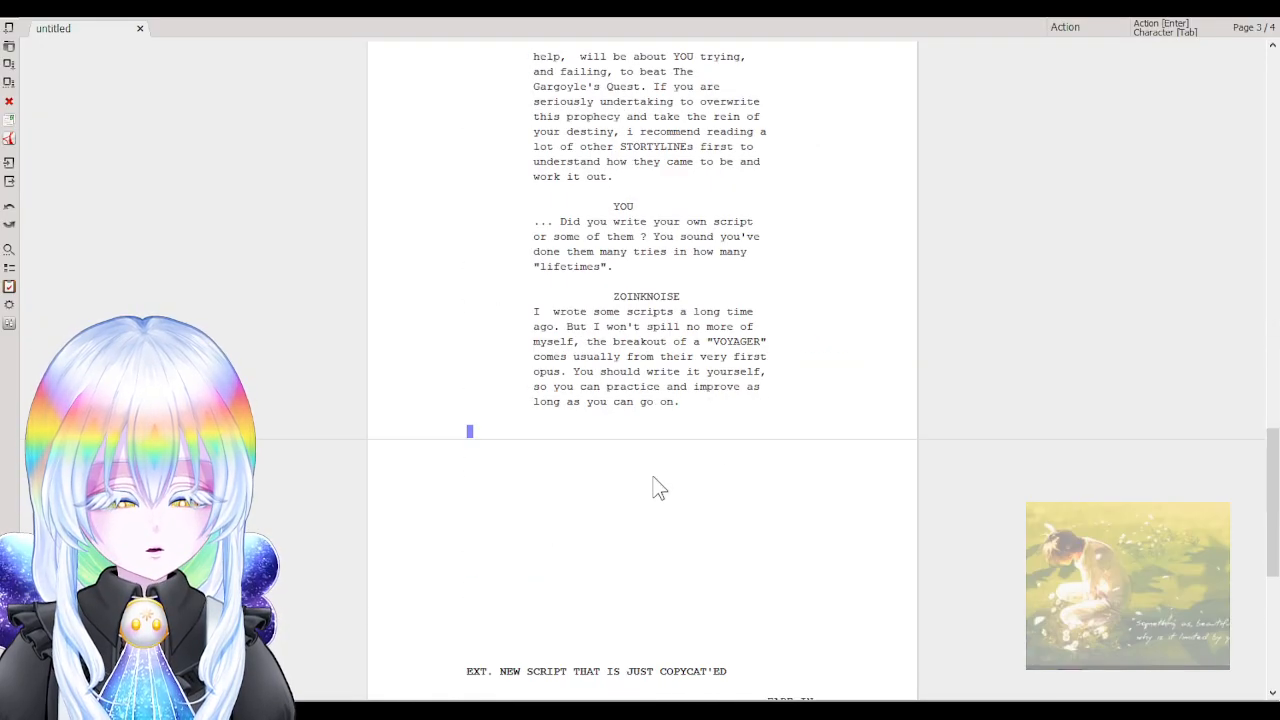
pyautogui.scroll(-2, 790, 435)
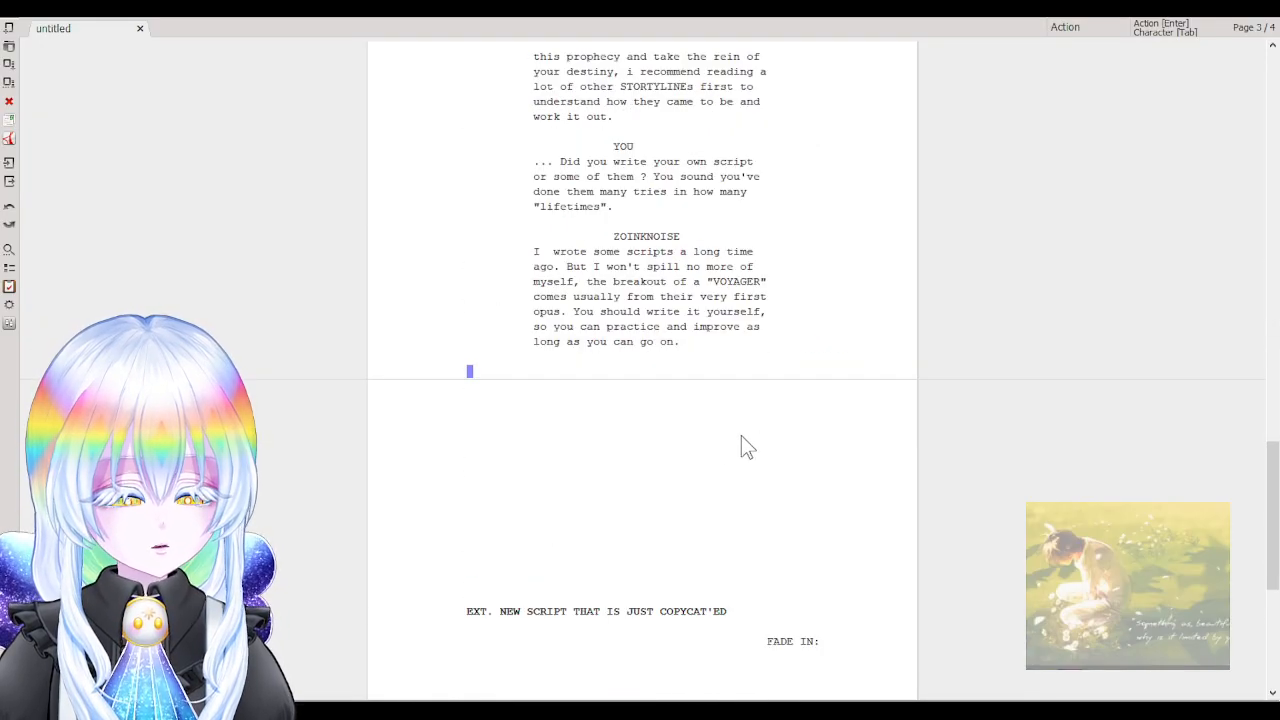
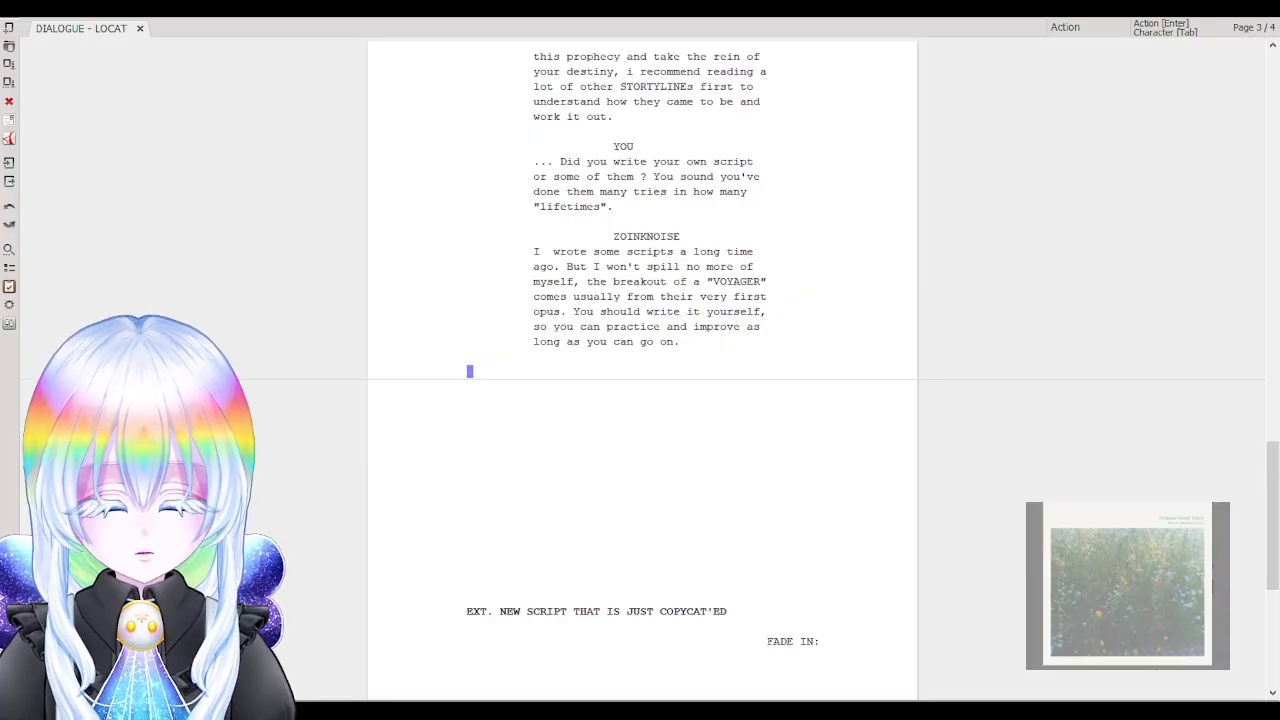
# Replace "FADE IN:" under the "EXT. NEW SCRIPT THAT IS JUST COPYCAT'ED" heading with "NOT THE END YET".
pyautogui.scroll(-5, 564, 540)
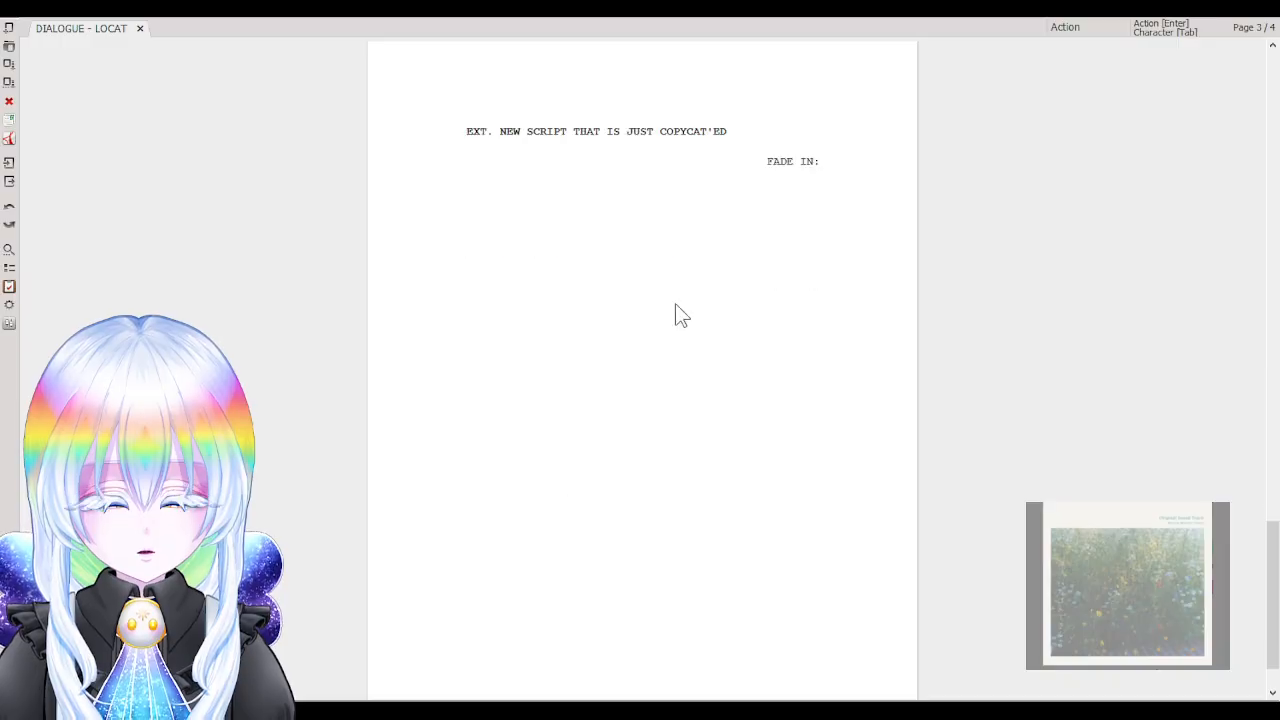
pyautogui.moveTo(770, 163); pyautogui.dragTo(806, 163)
pyautogui.write('N')
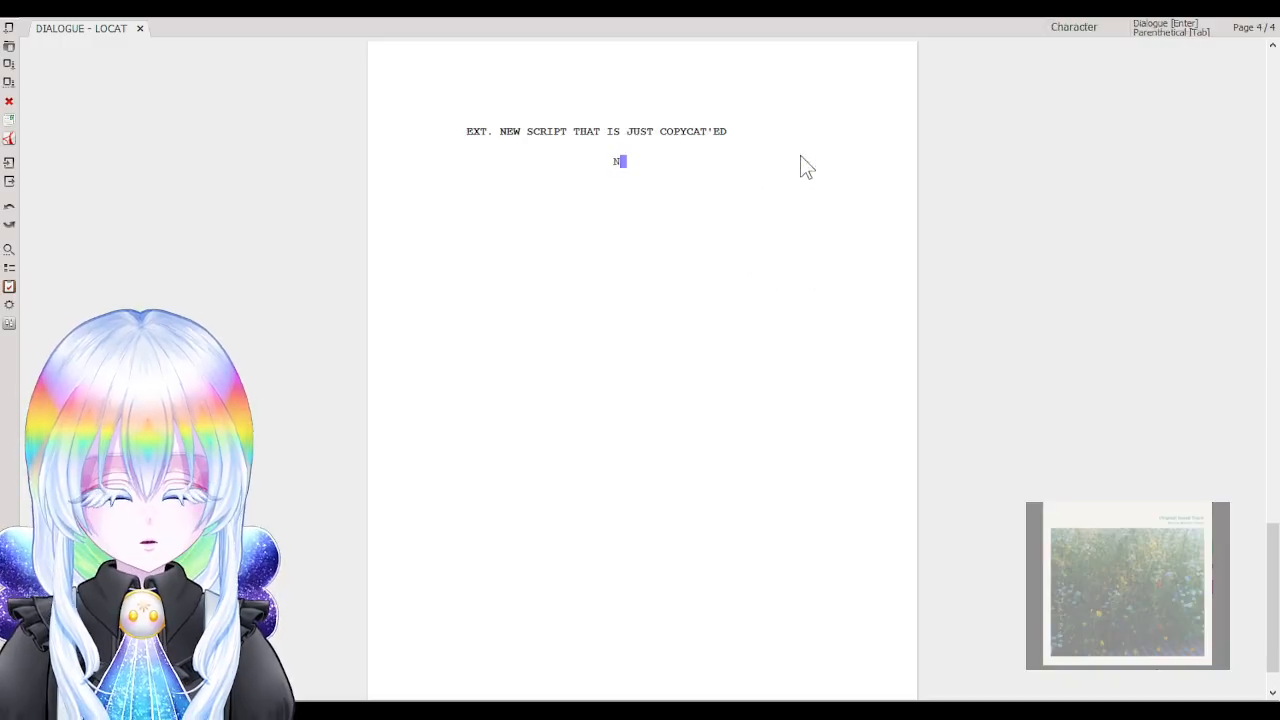
pyautogui.write('OT THE END ')
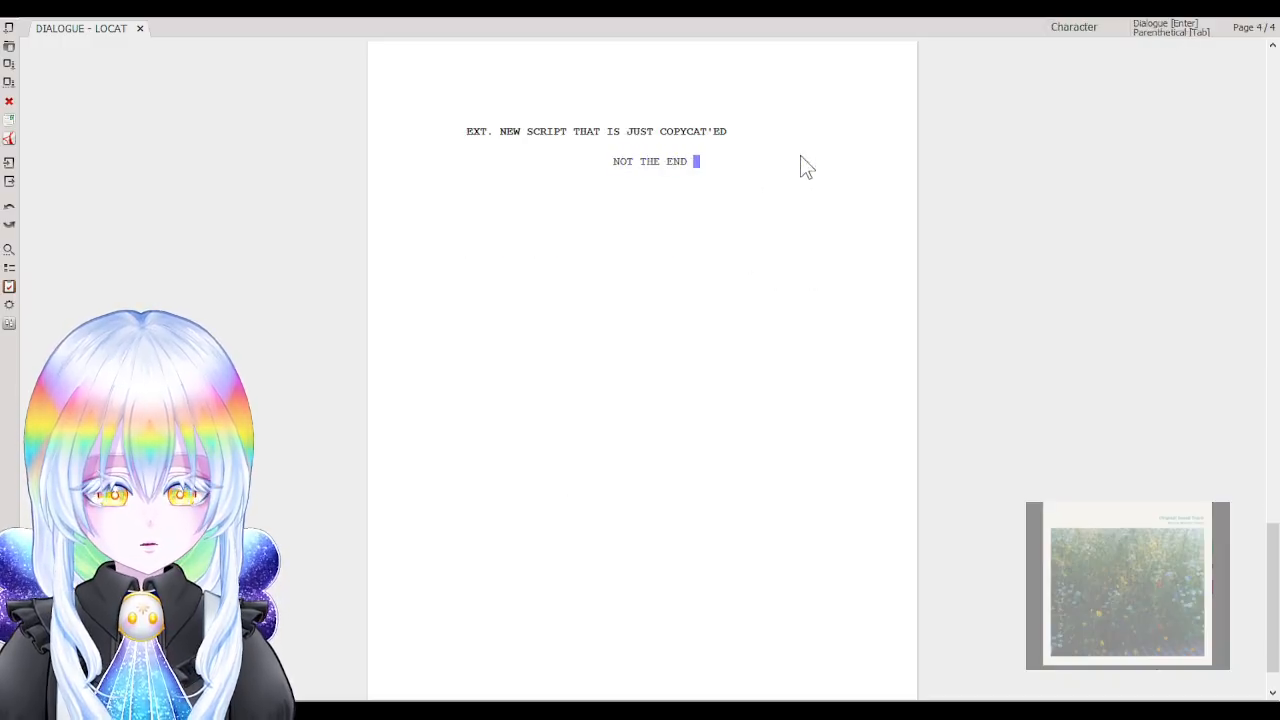
pyautogui.write('YET')
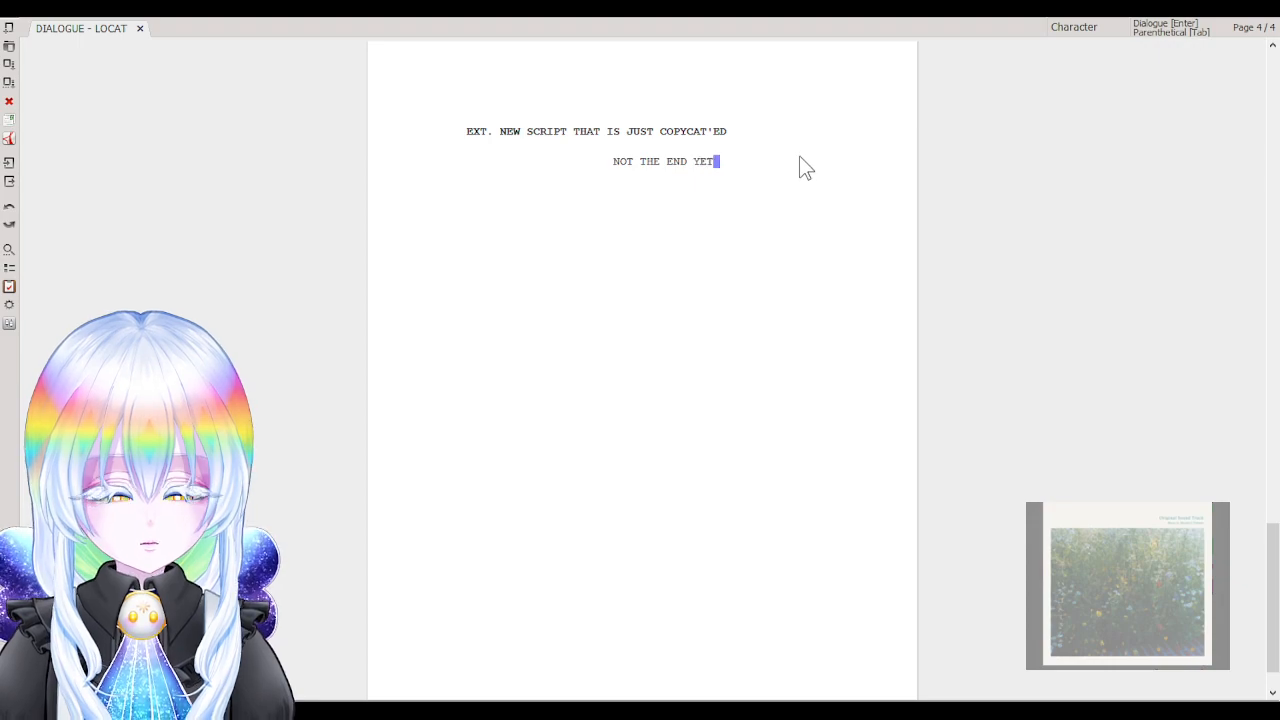
# Format "NOT THE END YET" as a transition and start a new line below it.
pyautogui.click(608, 162)
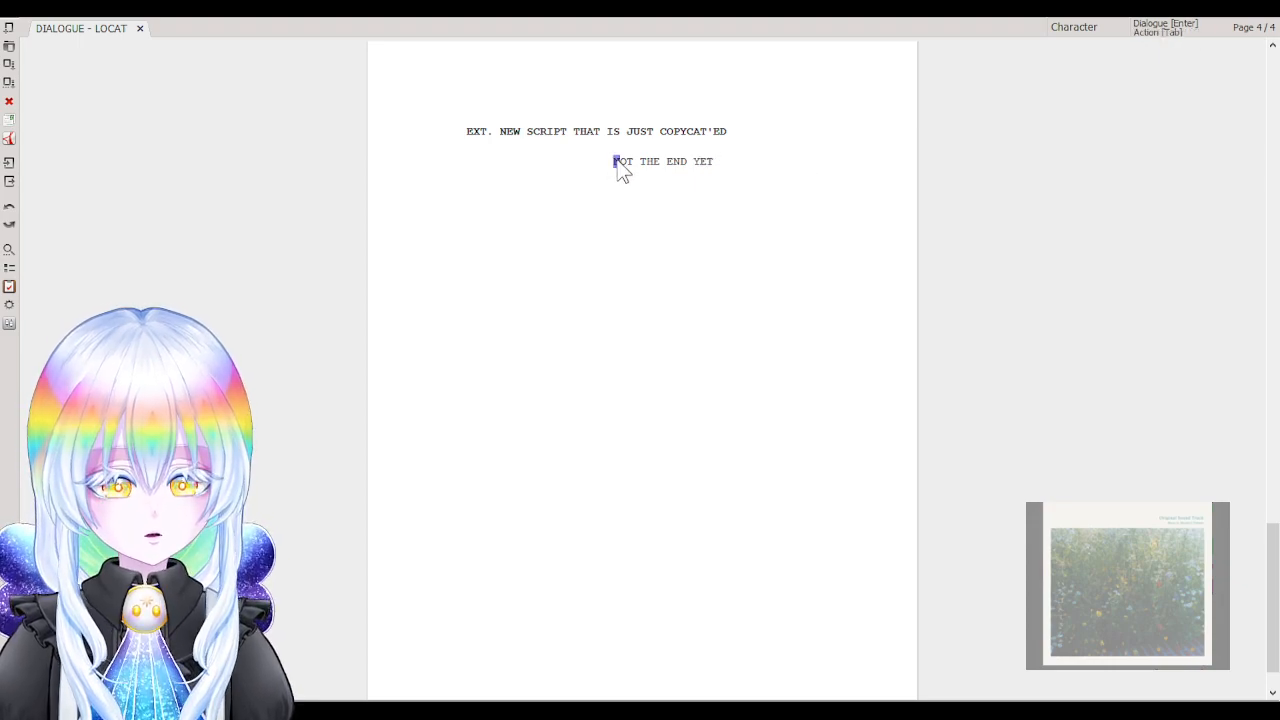
pyautogui.moveTo(731, 163); pyautogui.dragTo(611, 160)
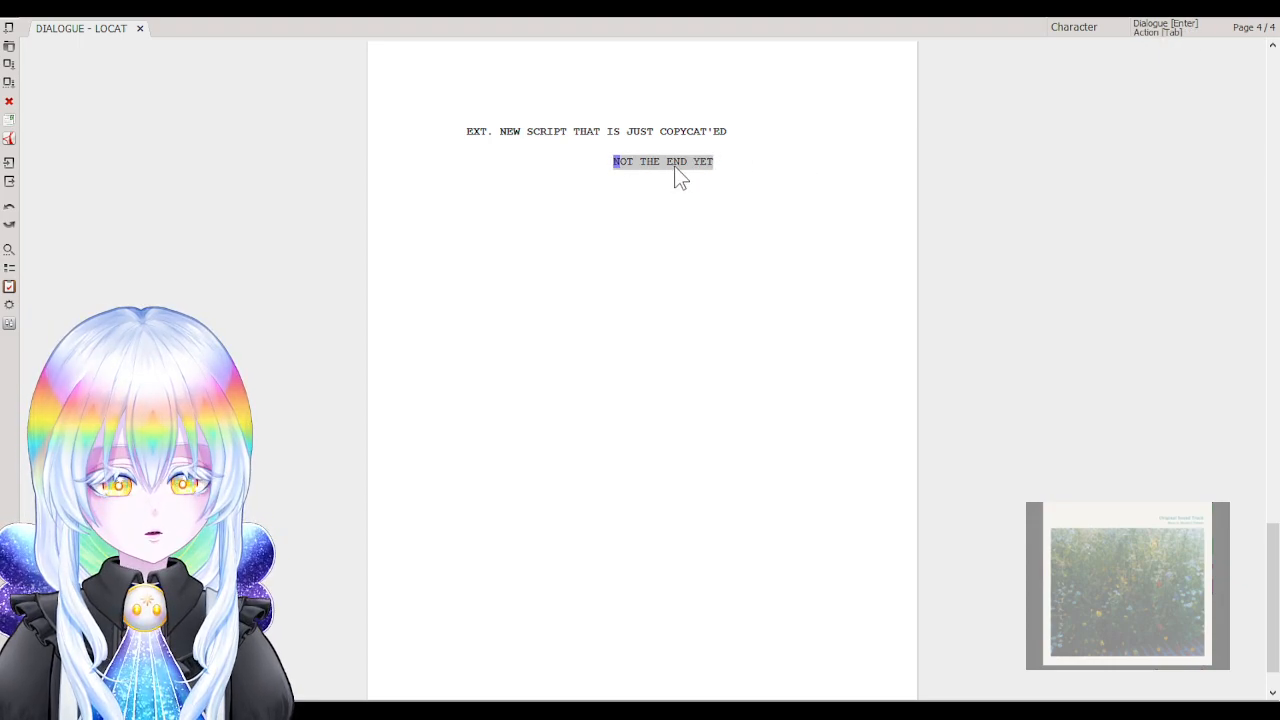
pyautogui.hotkey('alt', 't')
pyautogui.press('Return')
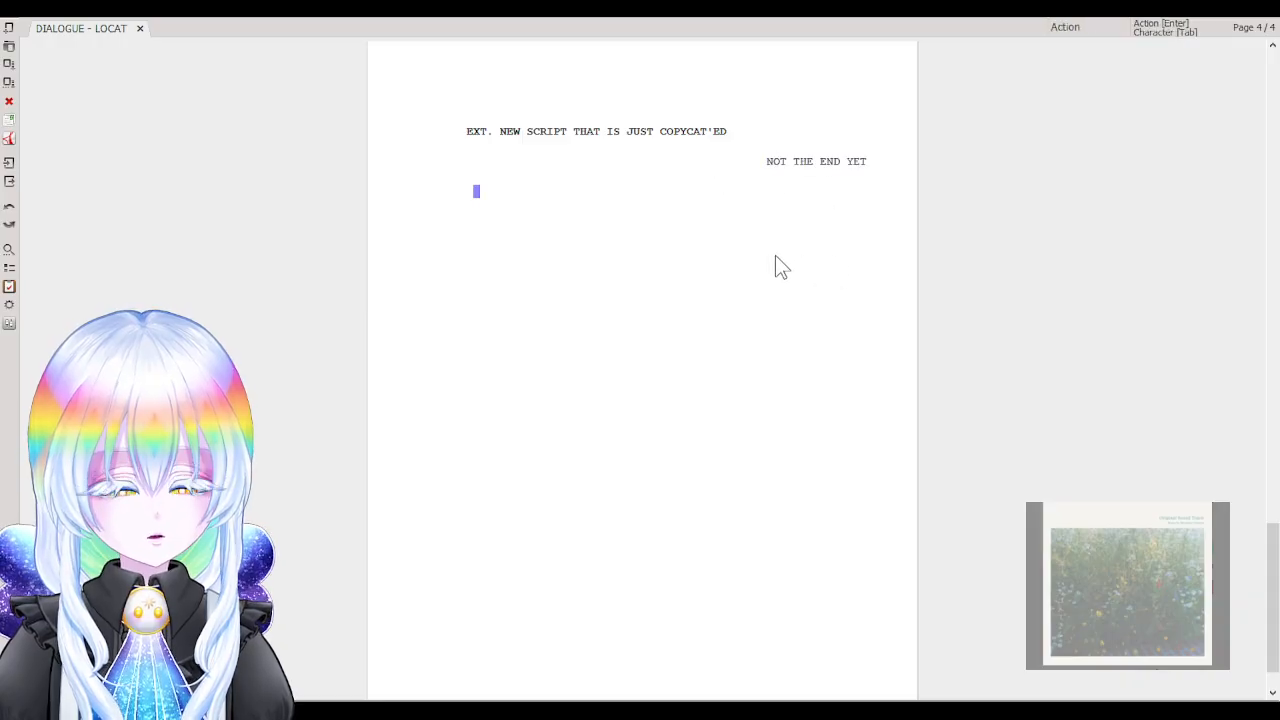